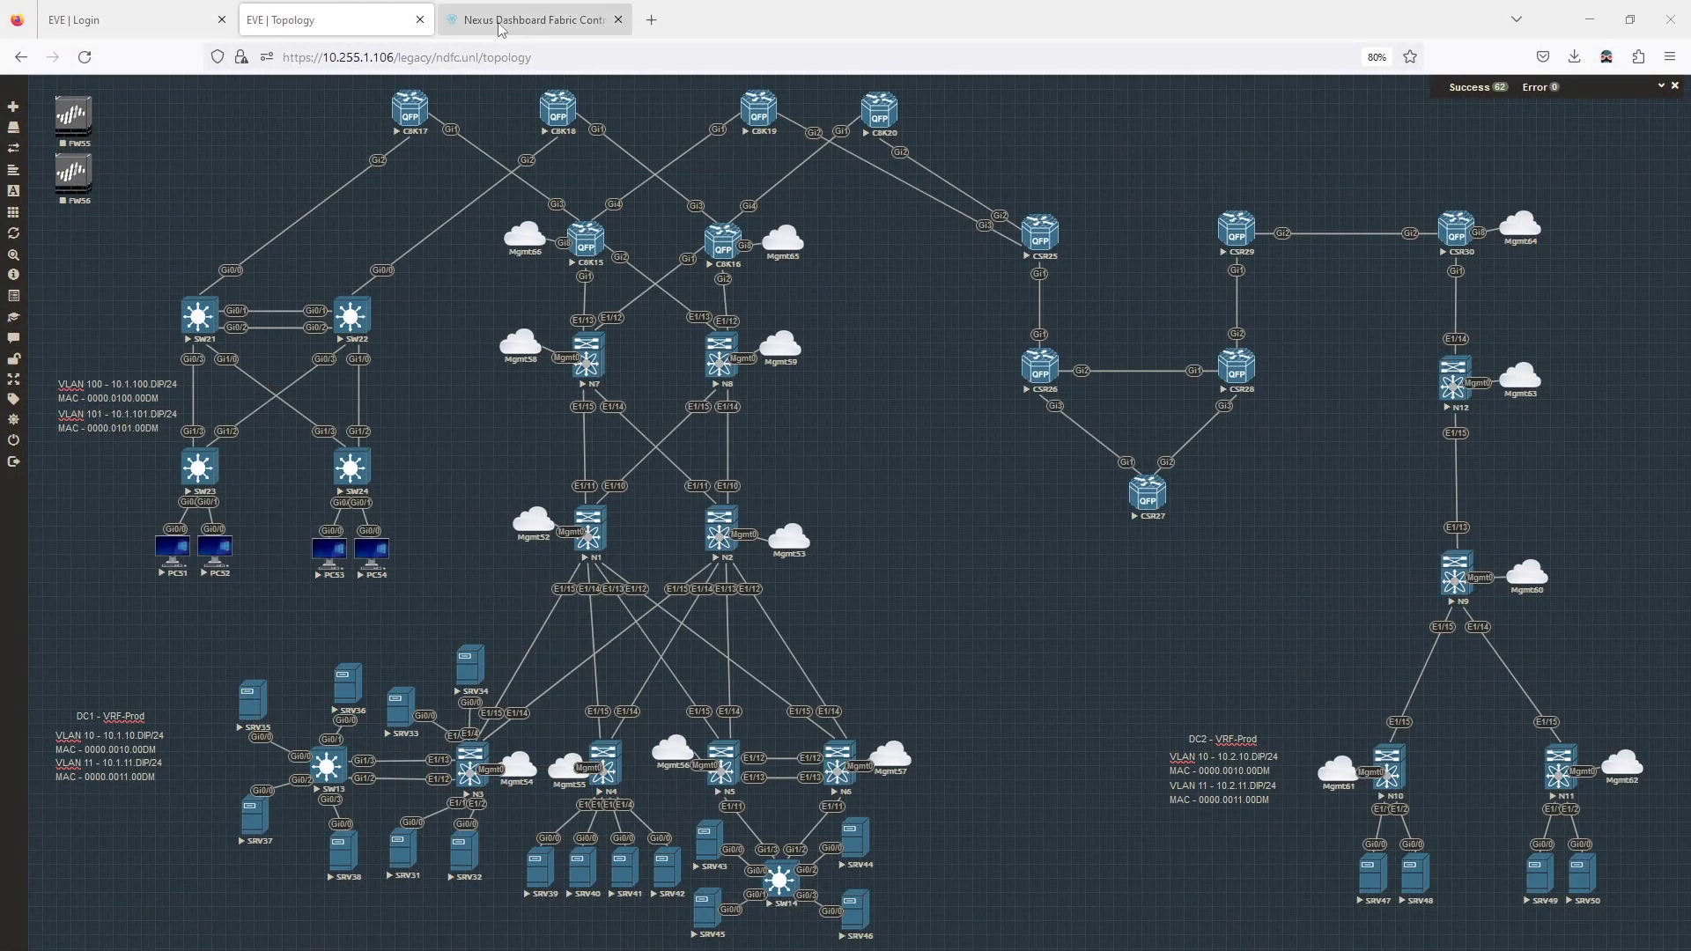
Reload the expired Nexus Dashboard page and log back in with the saved controller login.
click(502, 23)
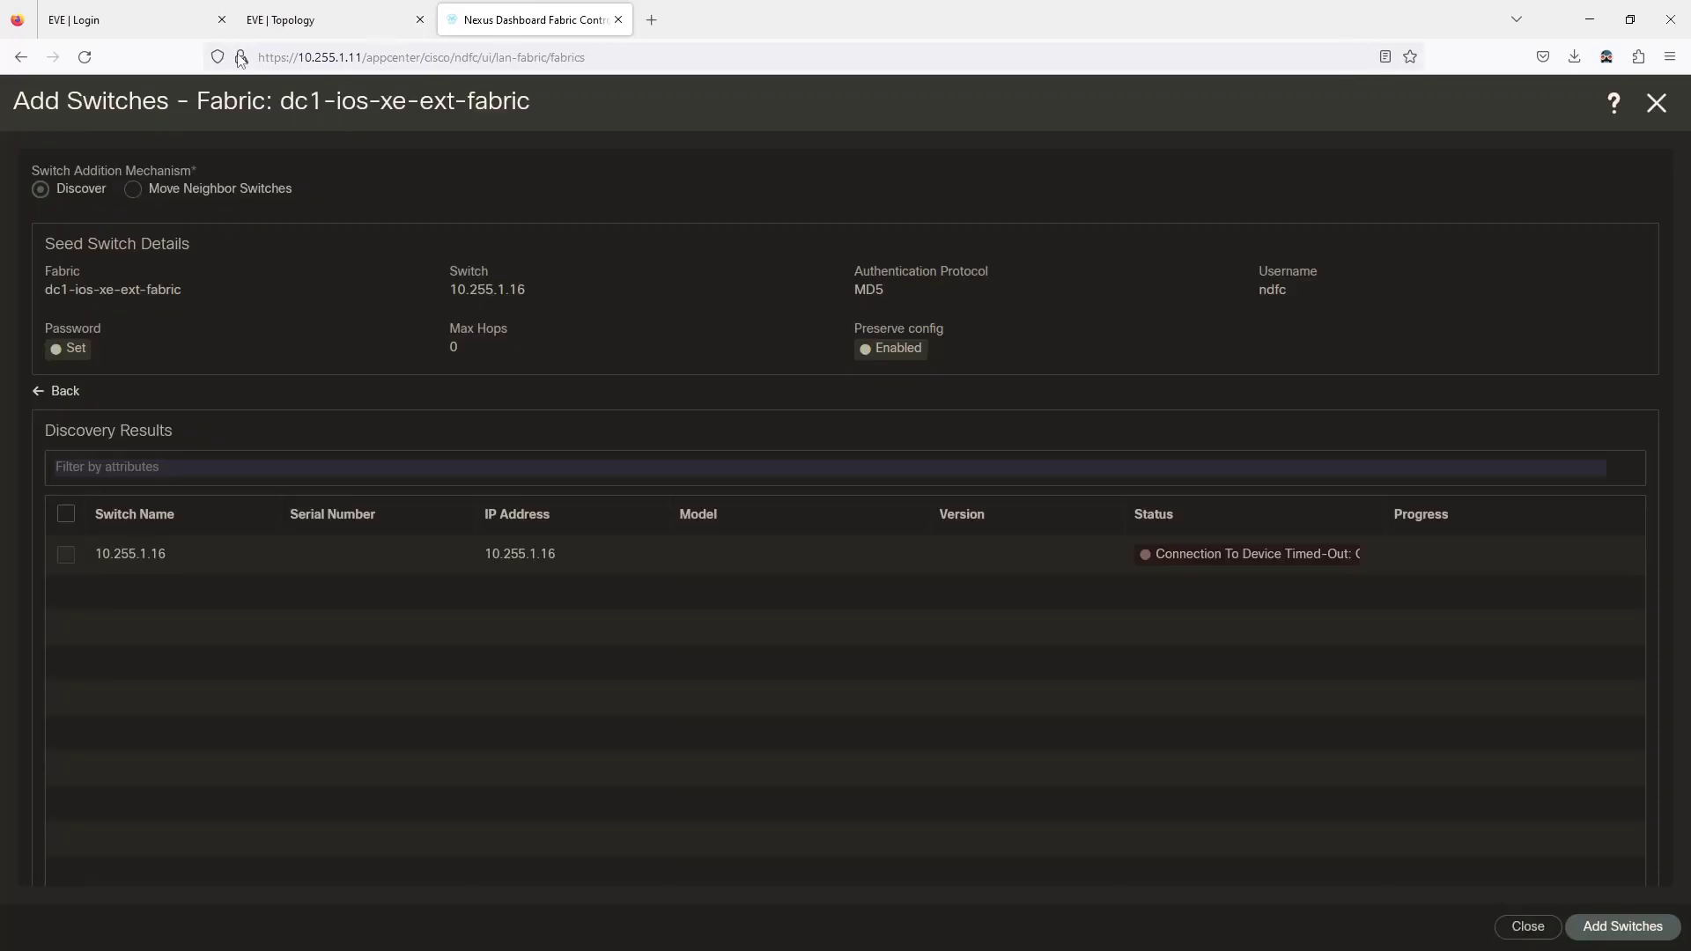
click(84, 57)
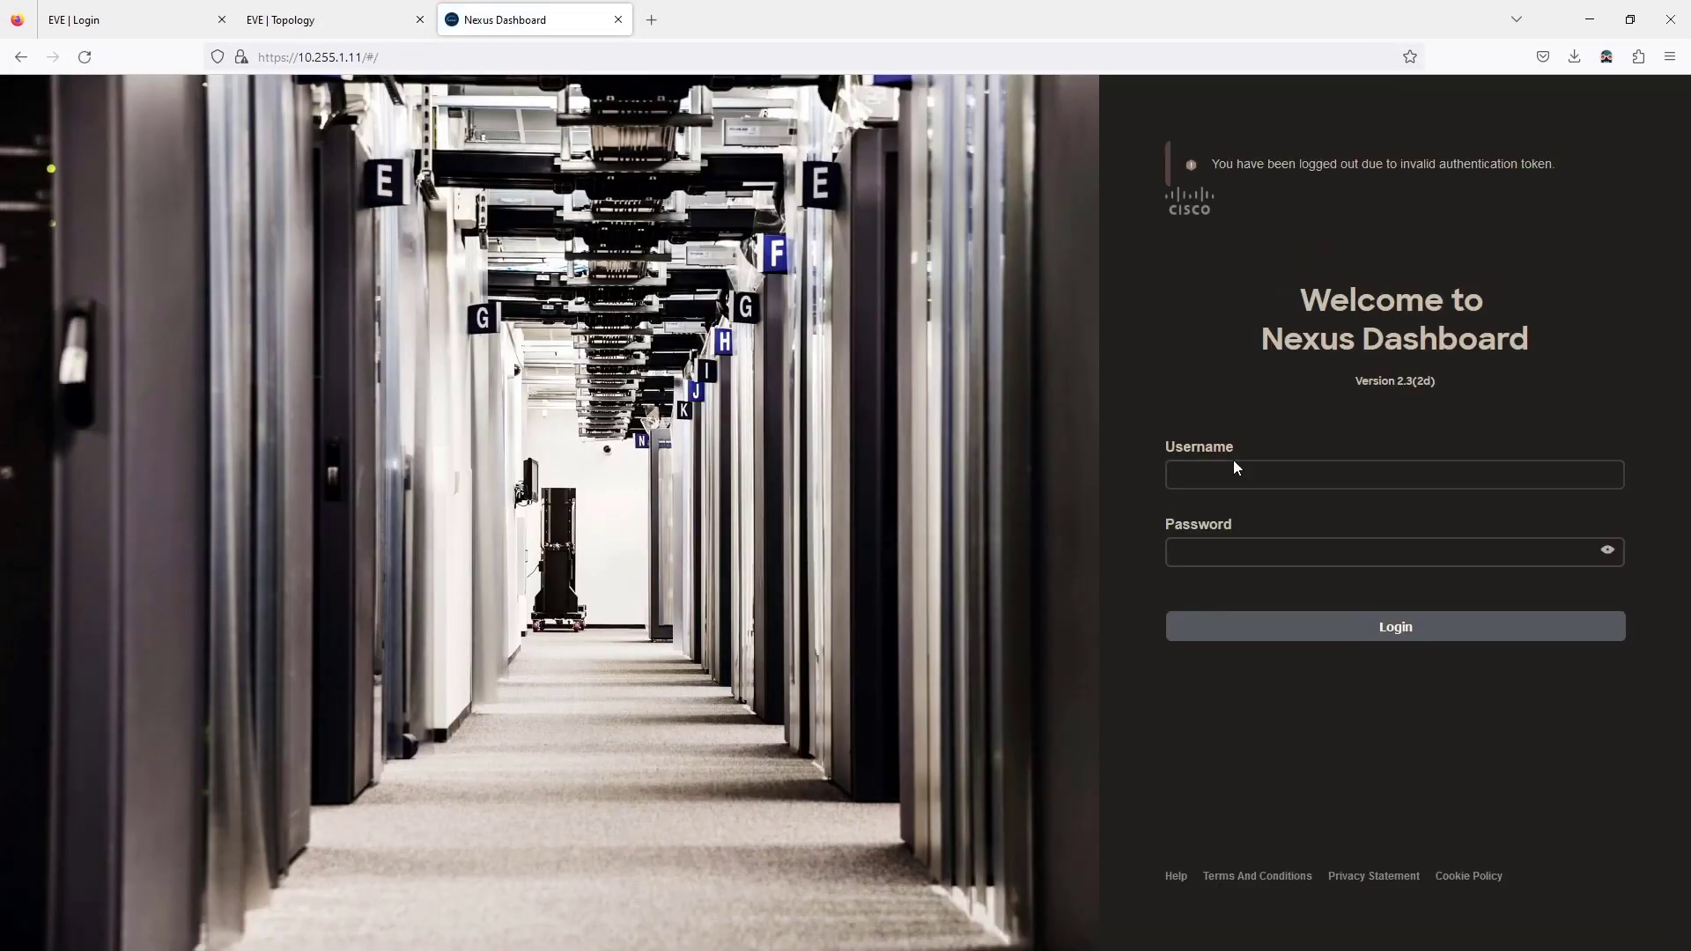
click(1237, 474)
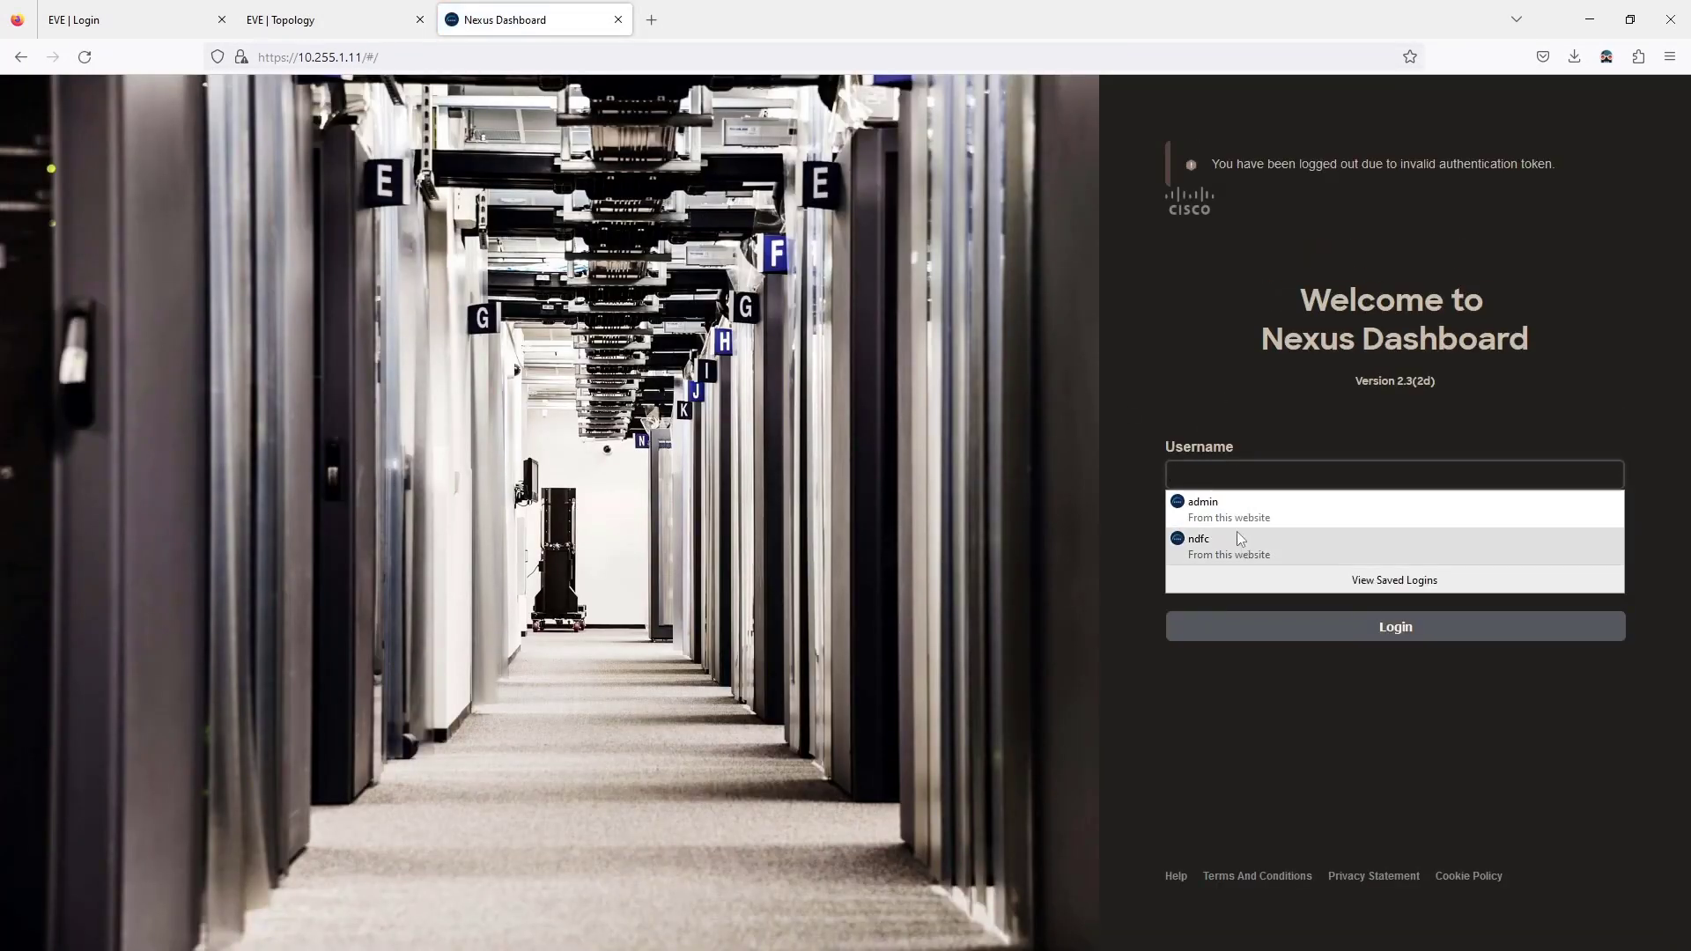
click(1238, 539)
click(1249, 628)
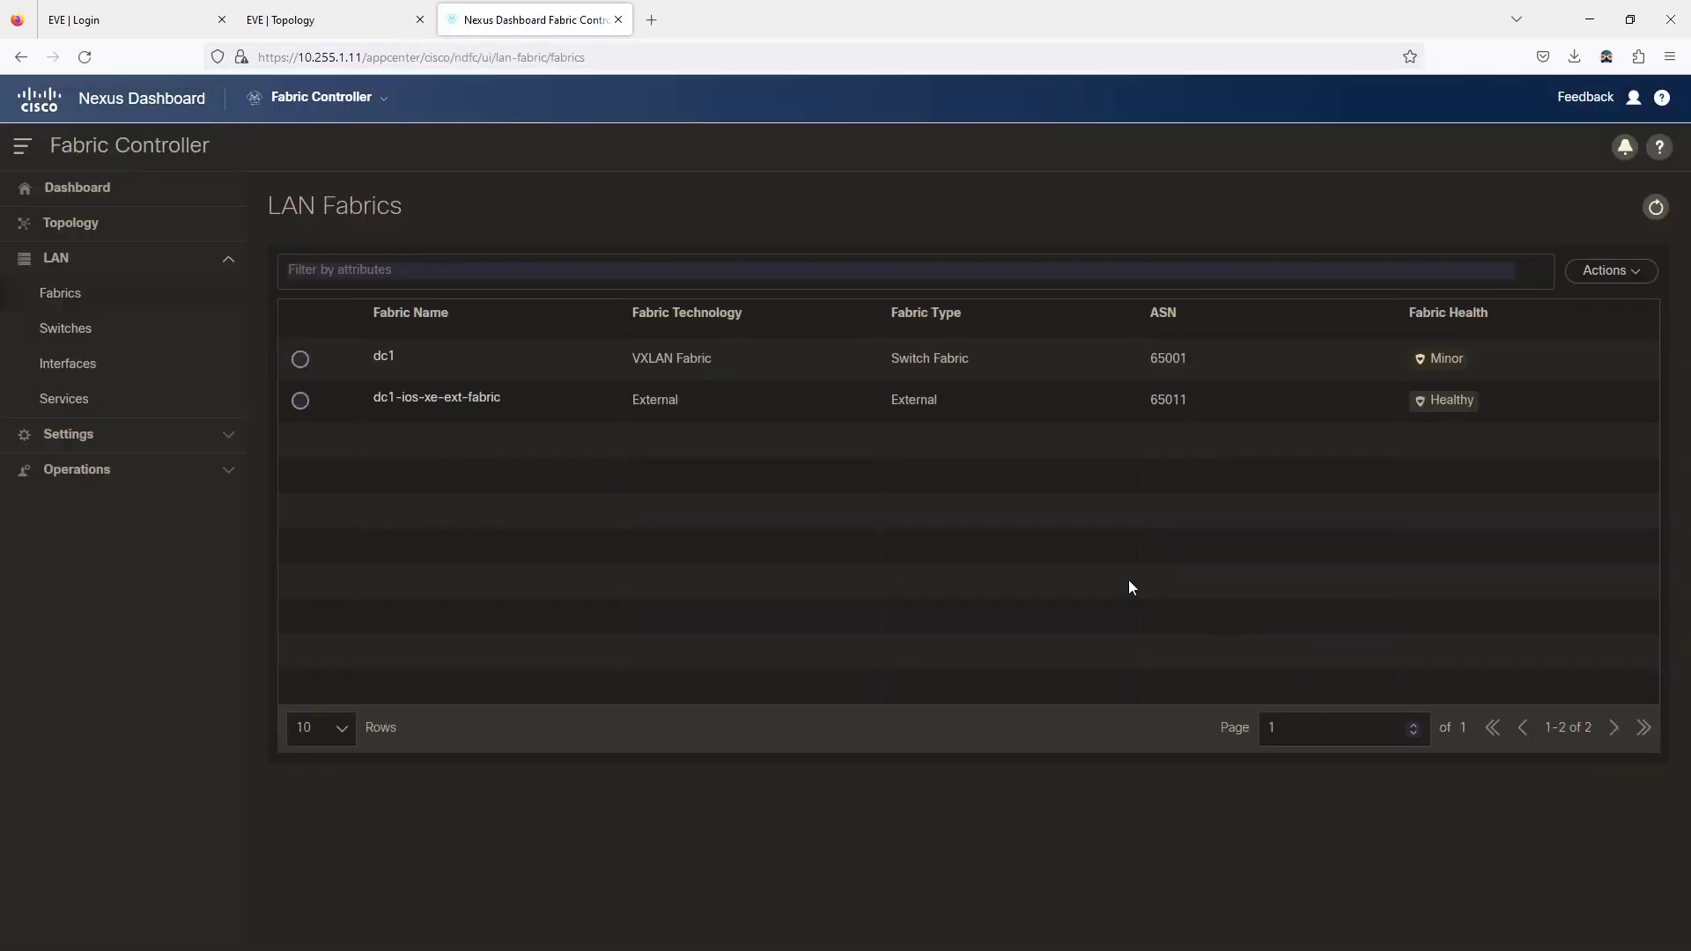
Start a new fabric named dc2 using the Data Center VXLAN EVPN fabric type.
click(1617, 274)
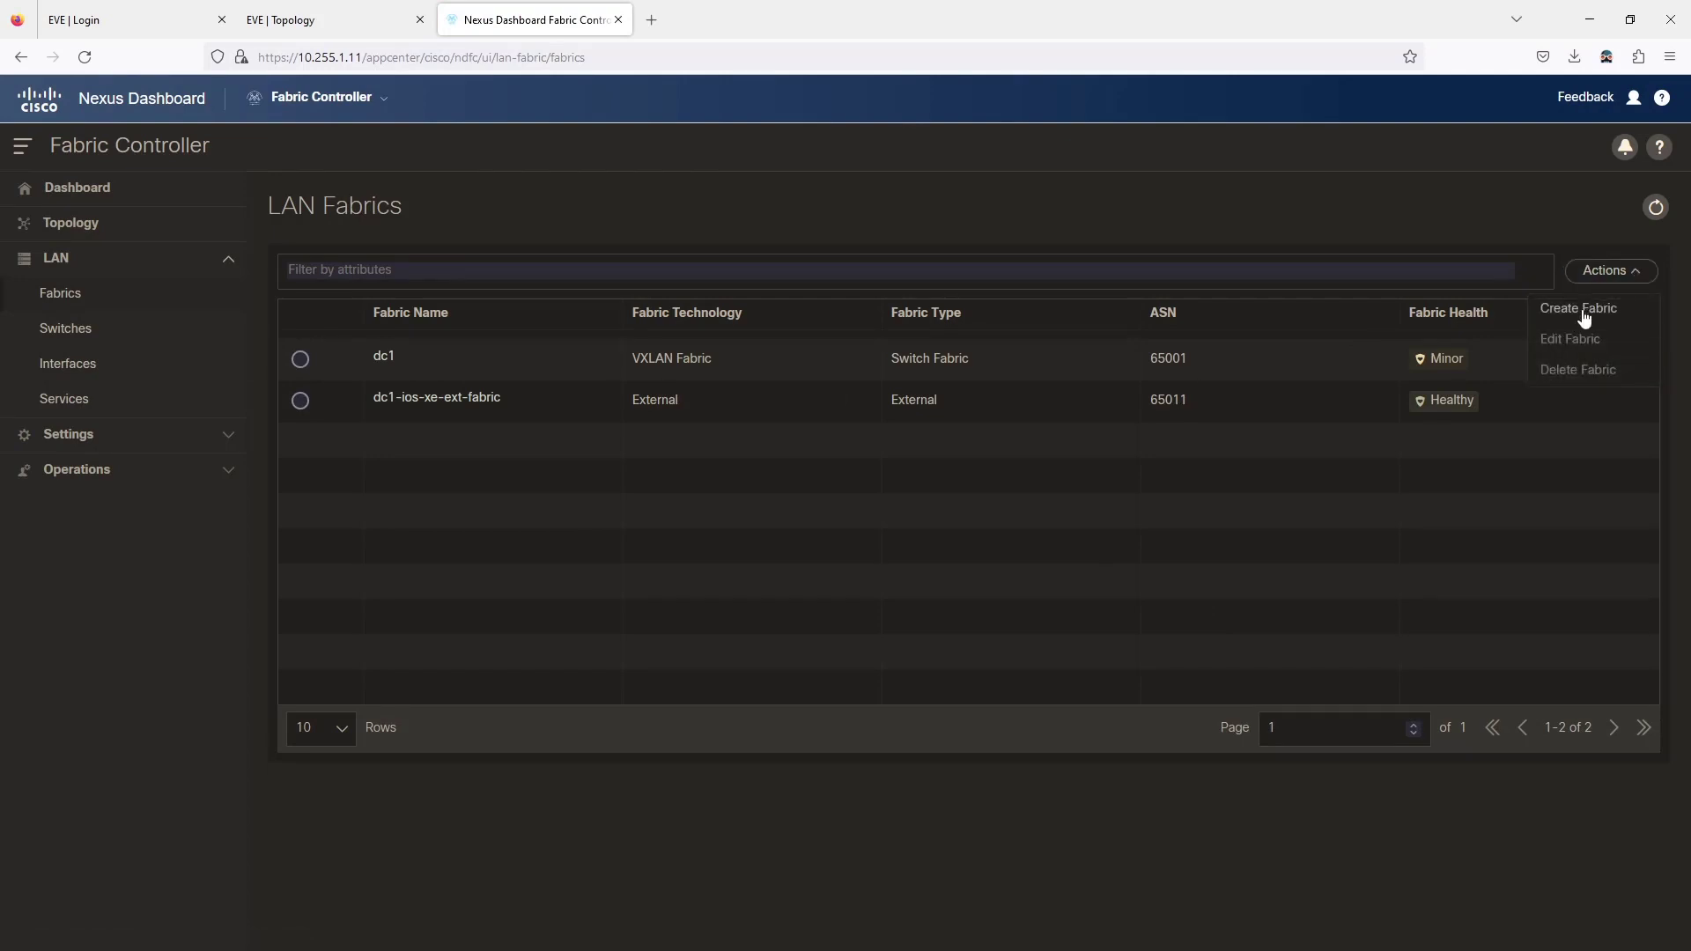
click(1583, 310)
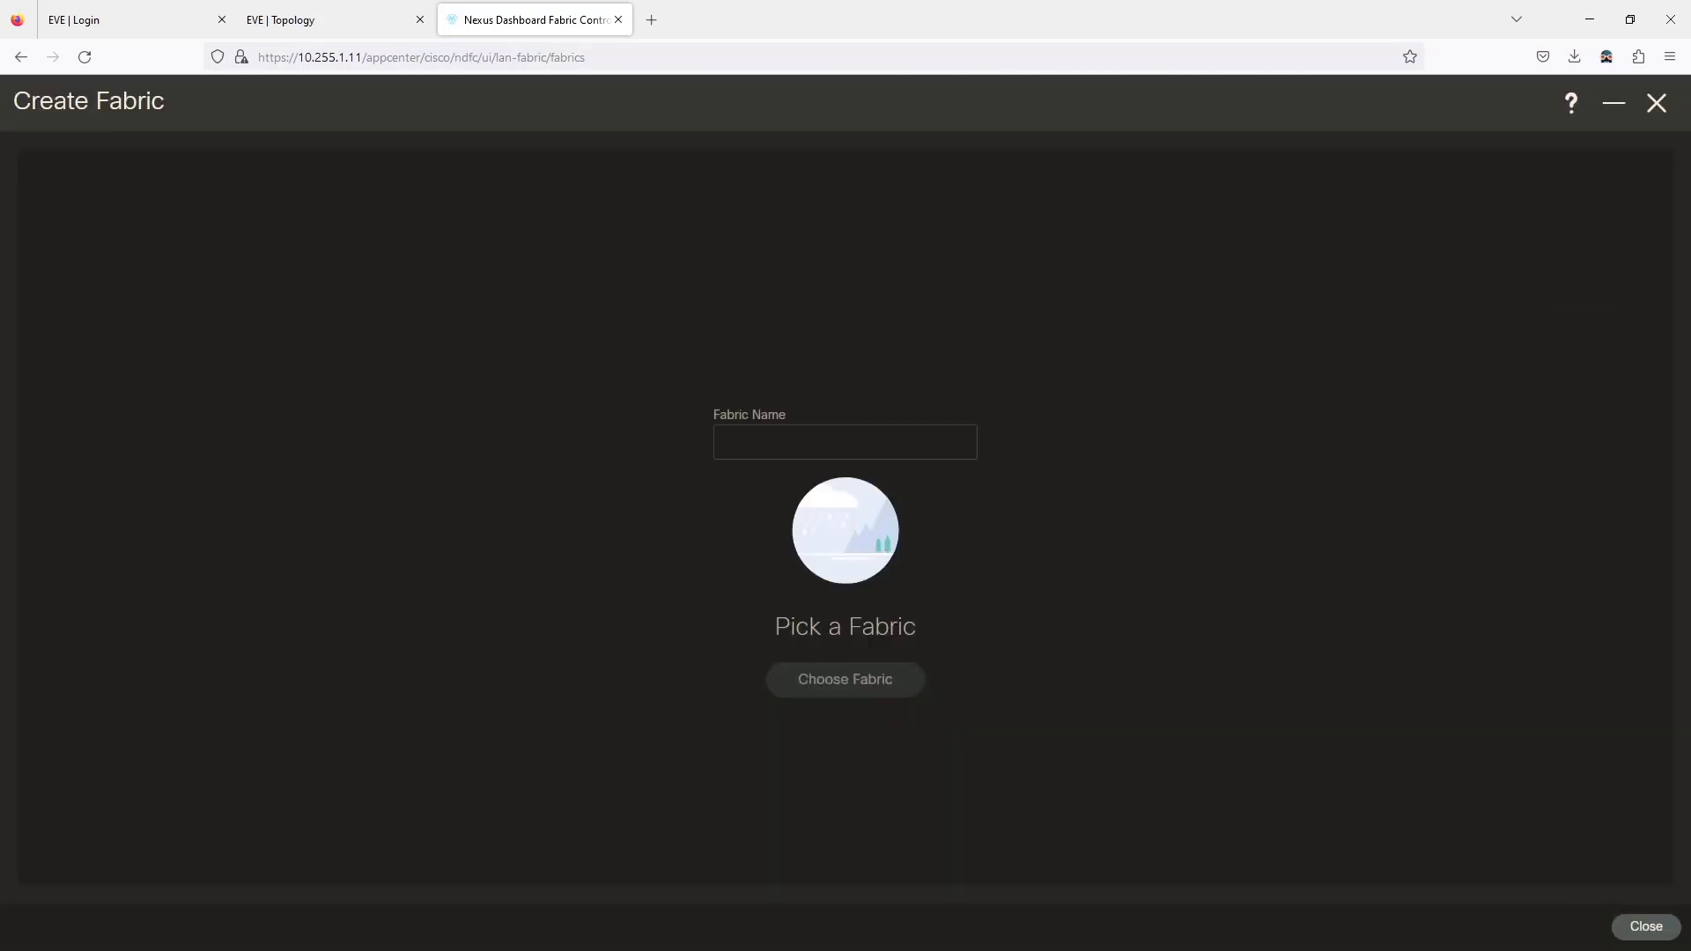
click(759, 442)
text(dc2)
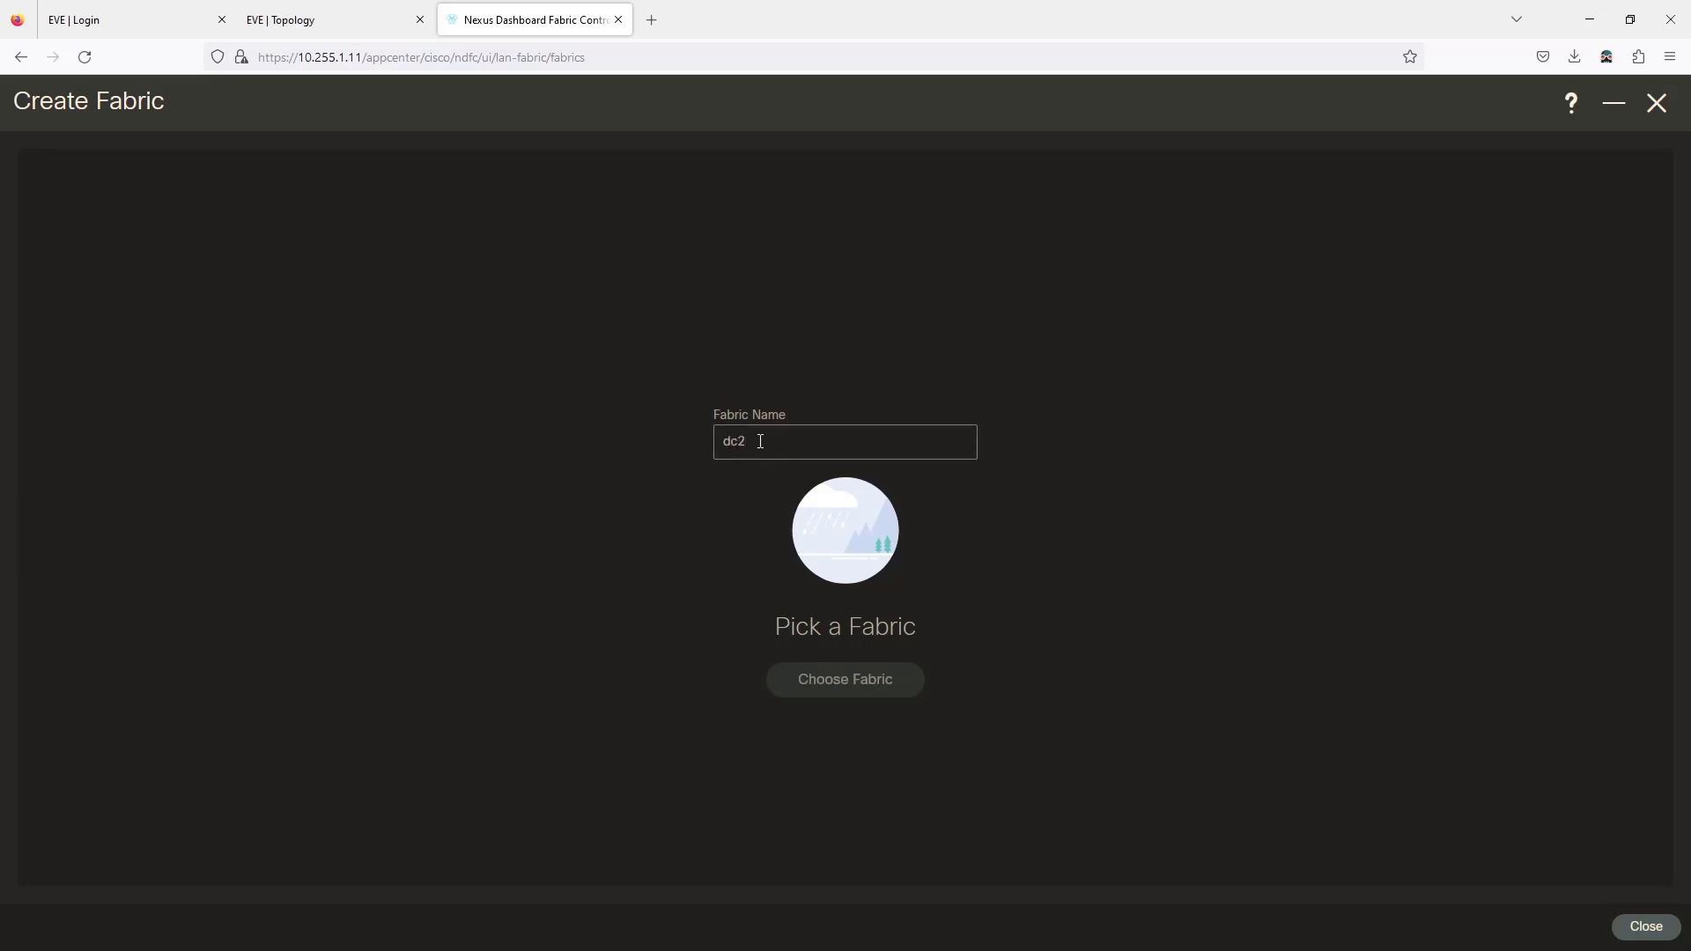
click(845, 684)
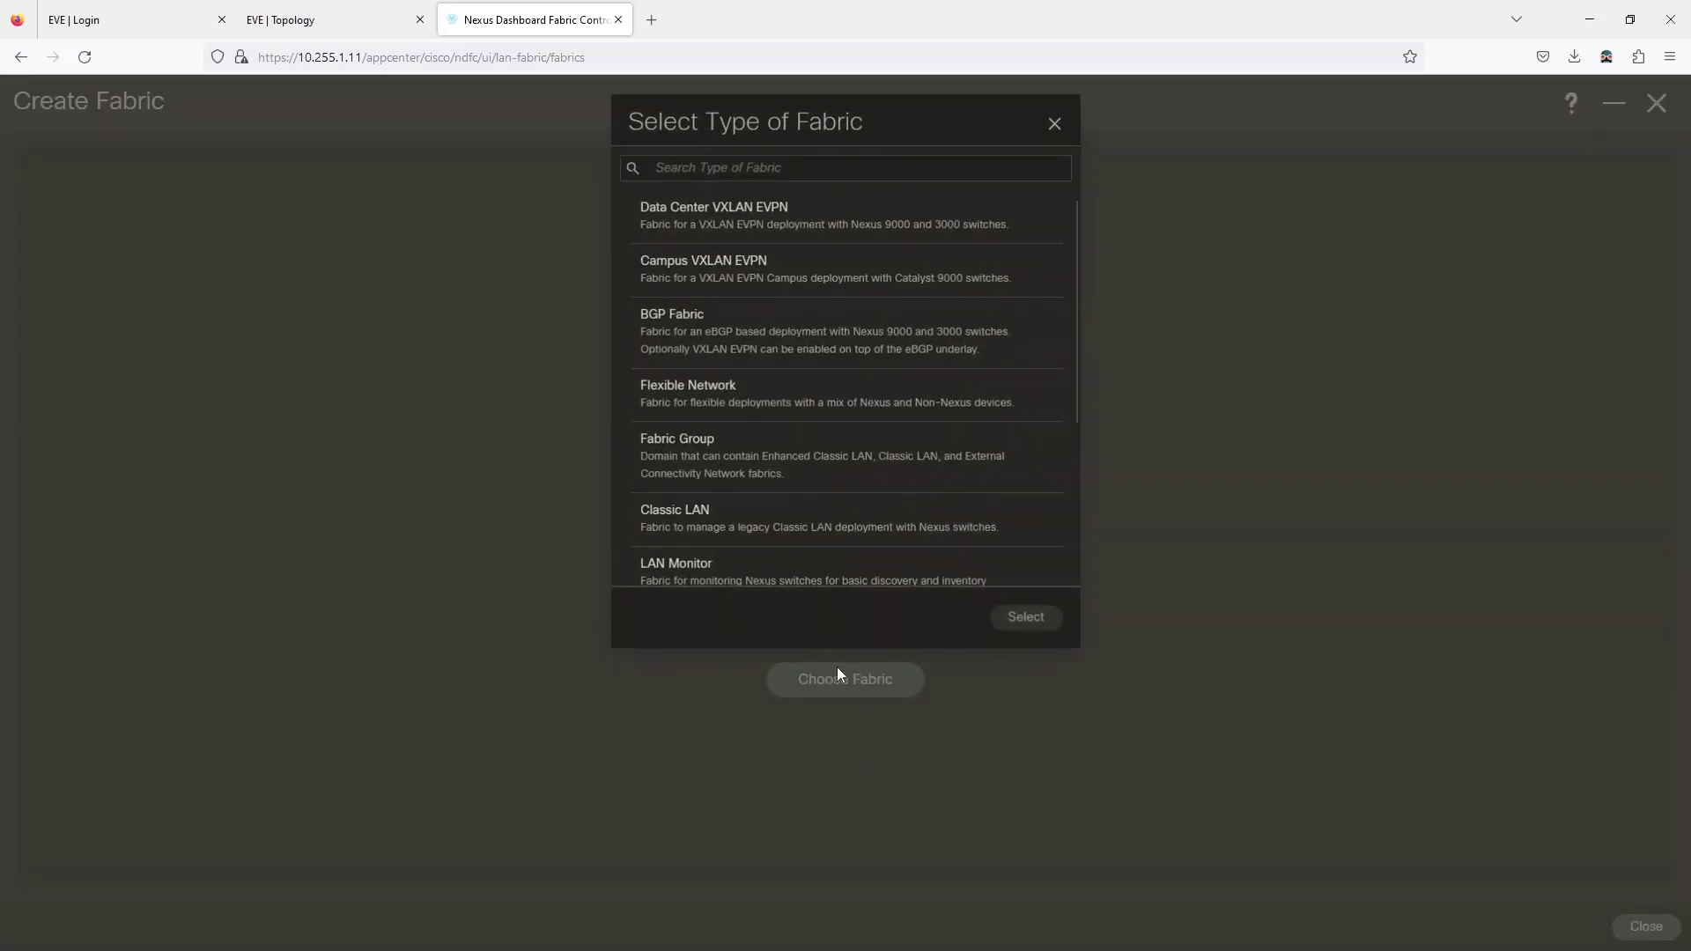
click(758, 224)
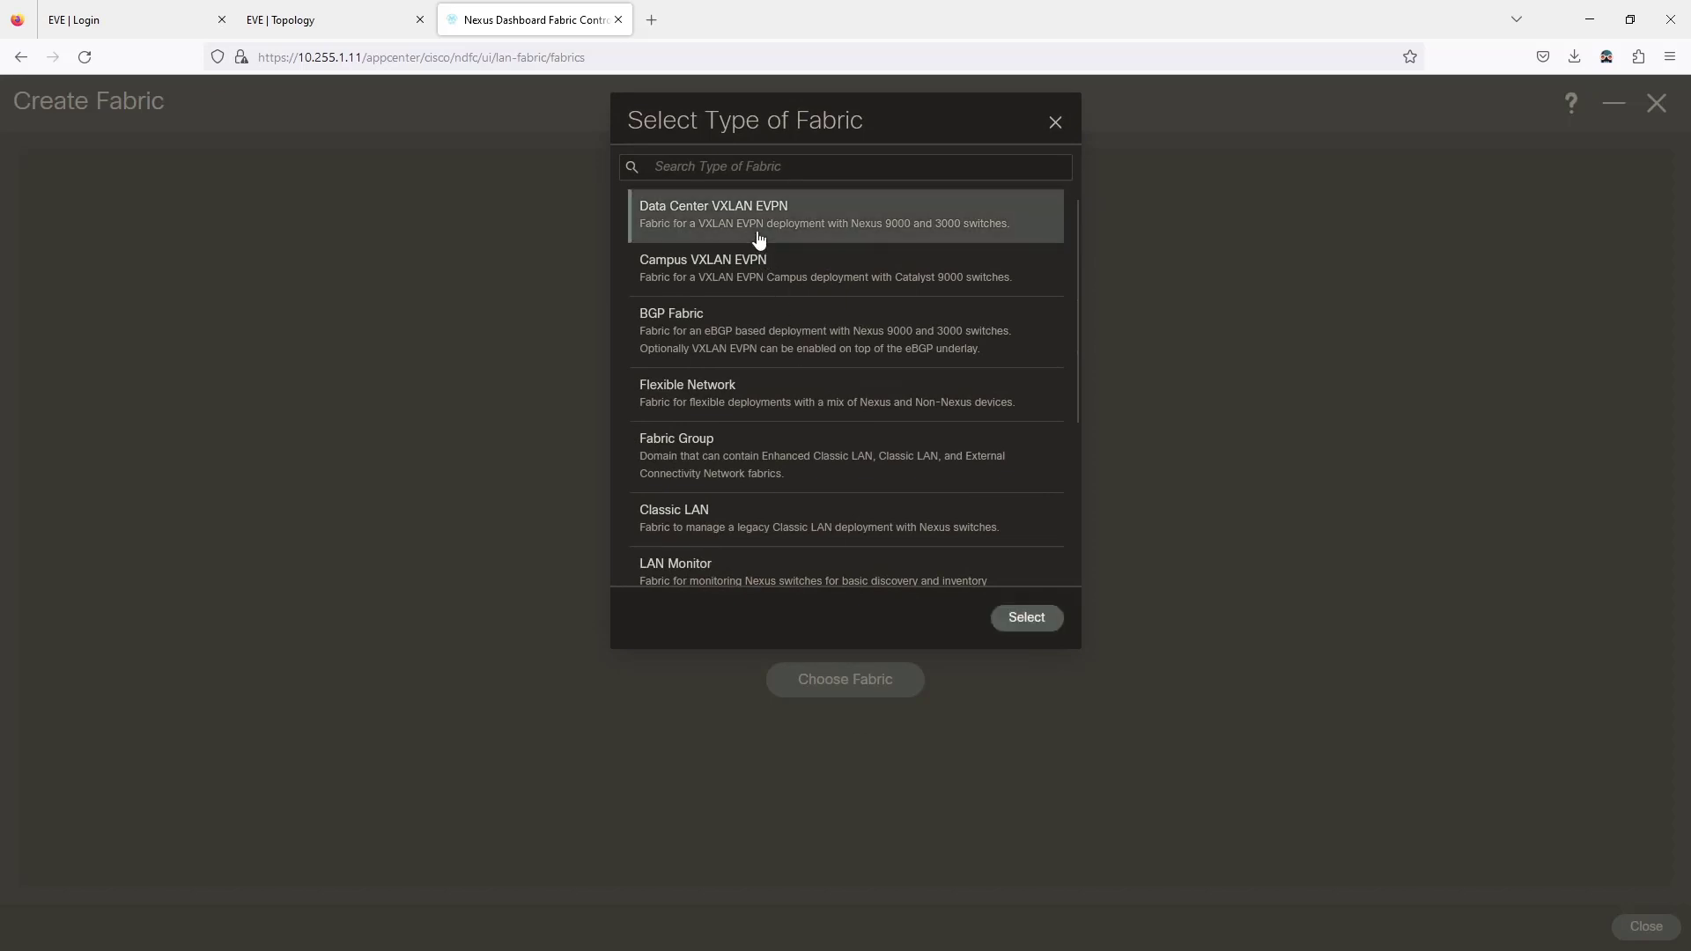
click(1029, 616)
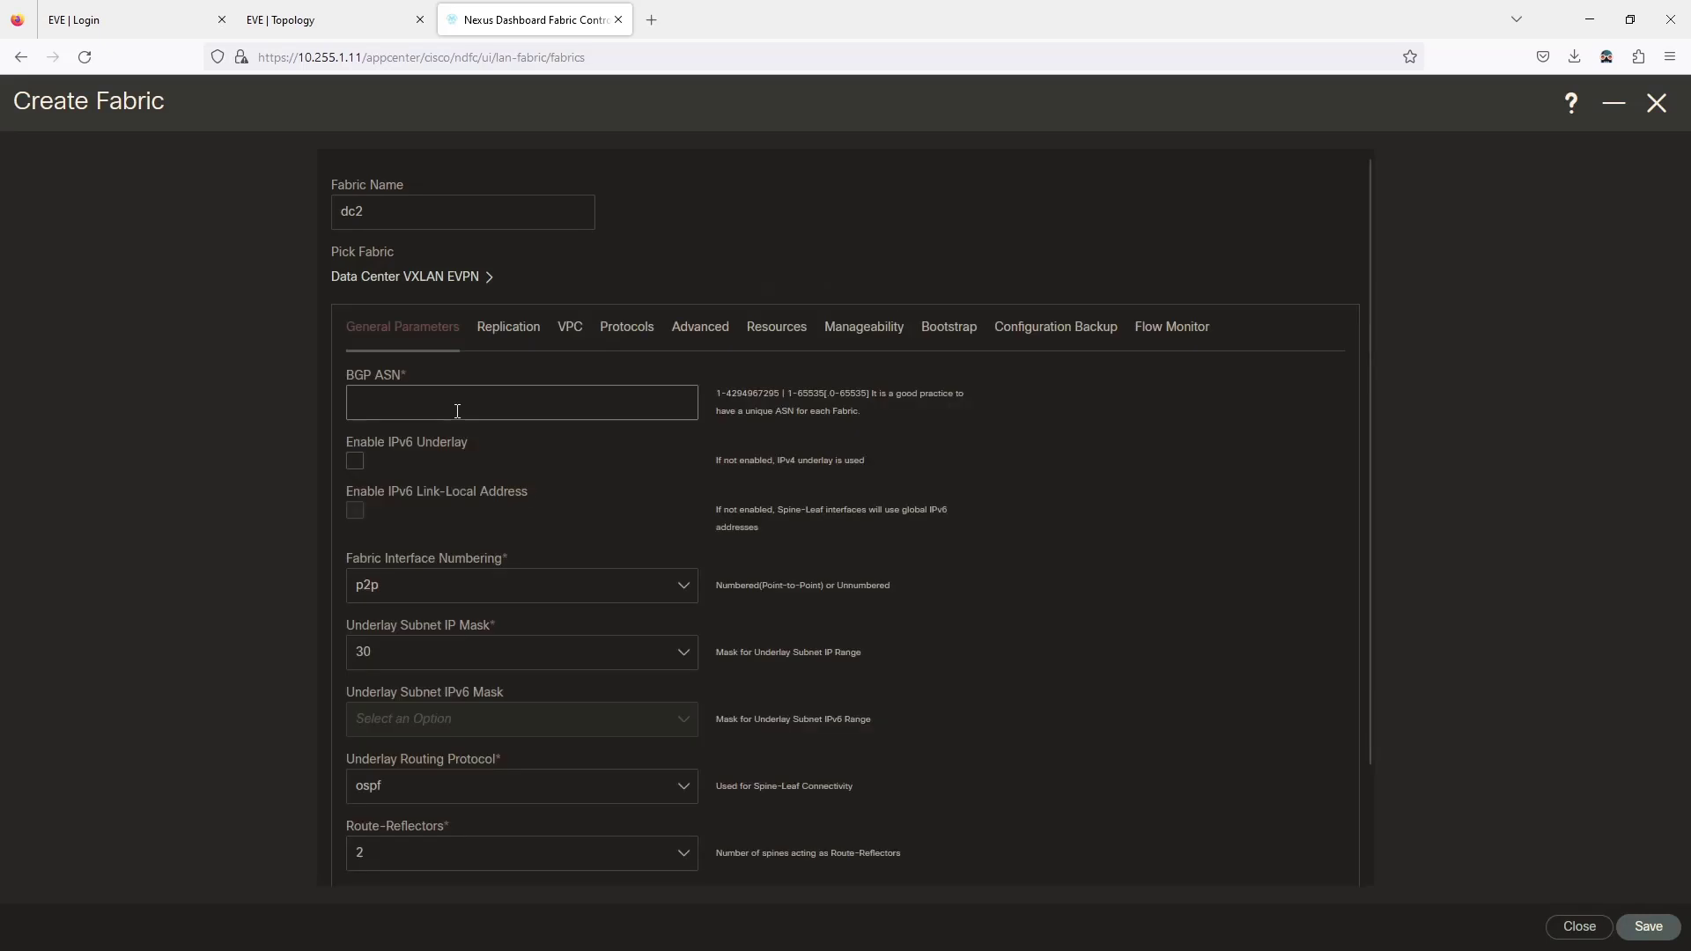
Set BGP ASN 65002 and anycast gateway MAC 0001.0001.0001, then save the dc2 fabric.
text(65002)
click(565, 478)
scroll(621, 493, down, 3)
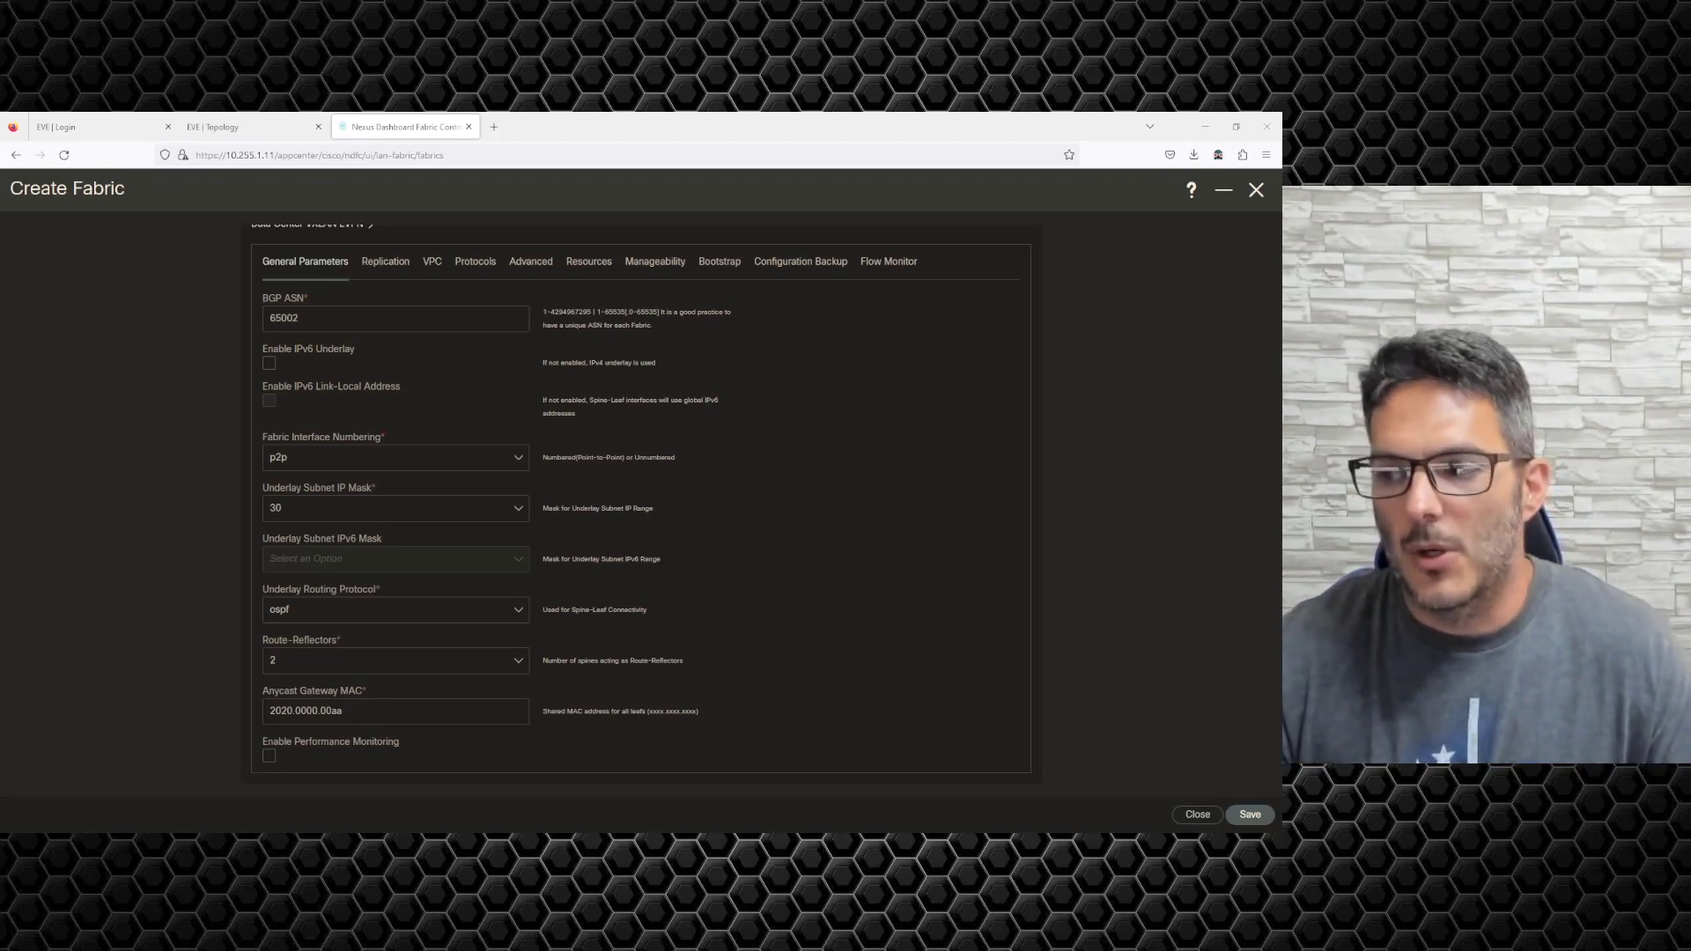
drag(349, 716, 215, 707)
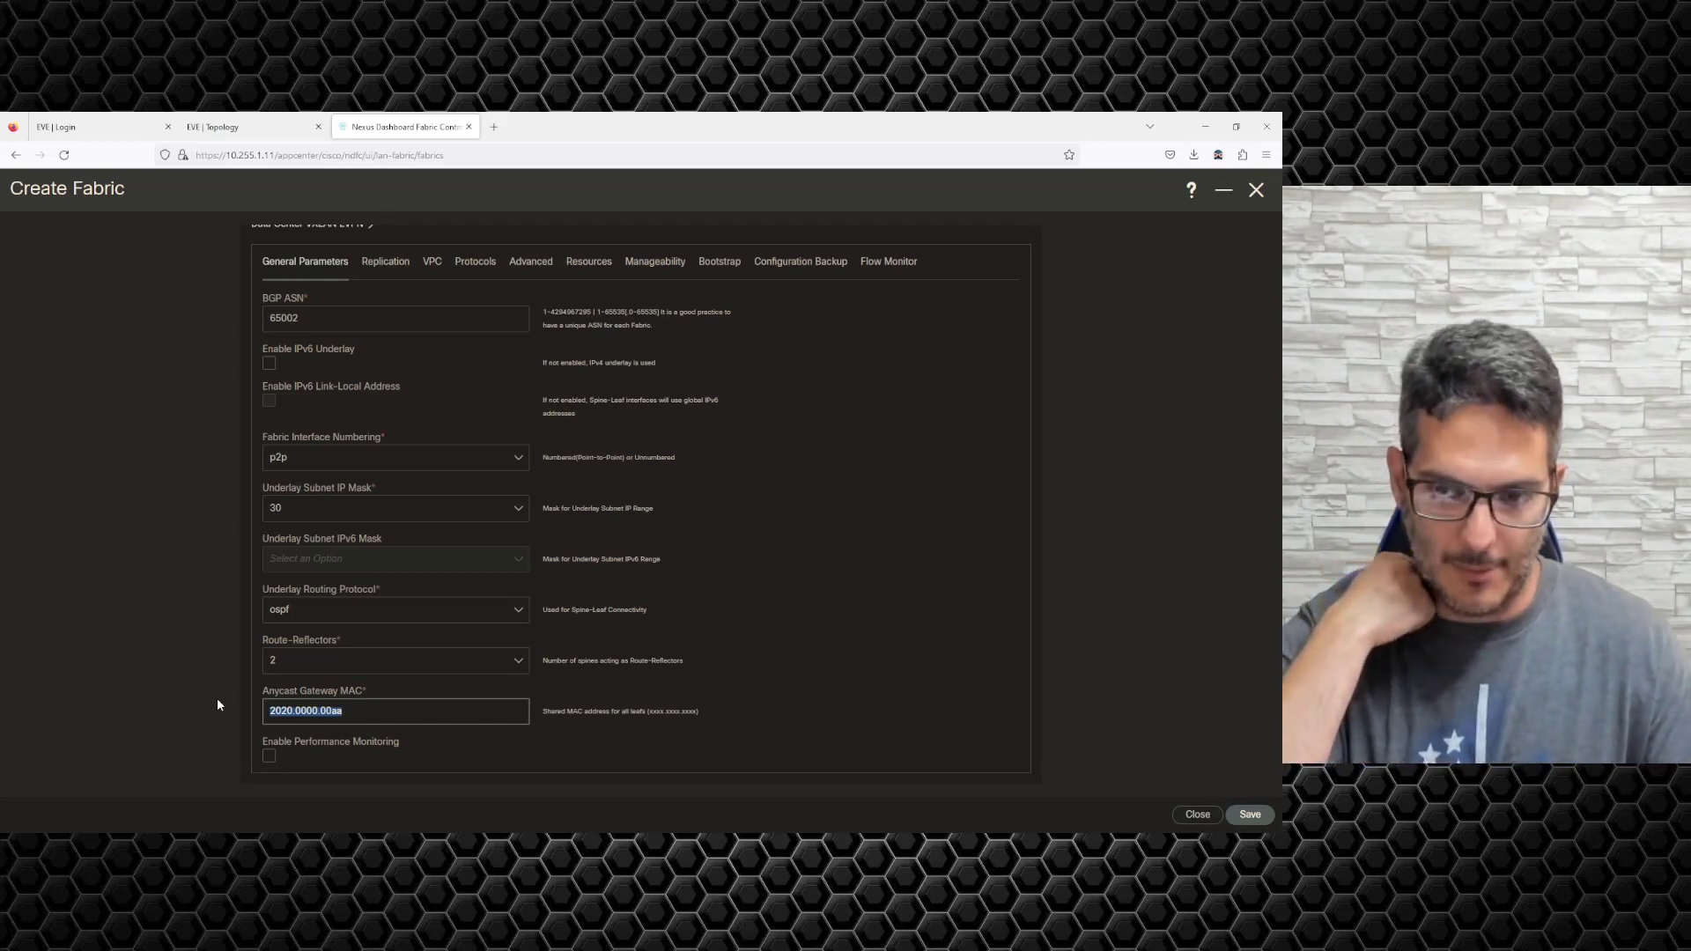
text(00)
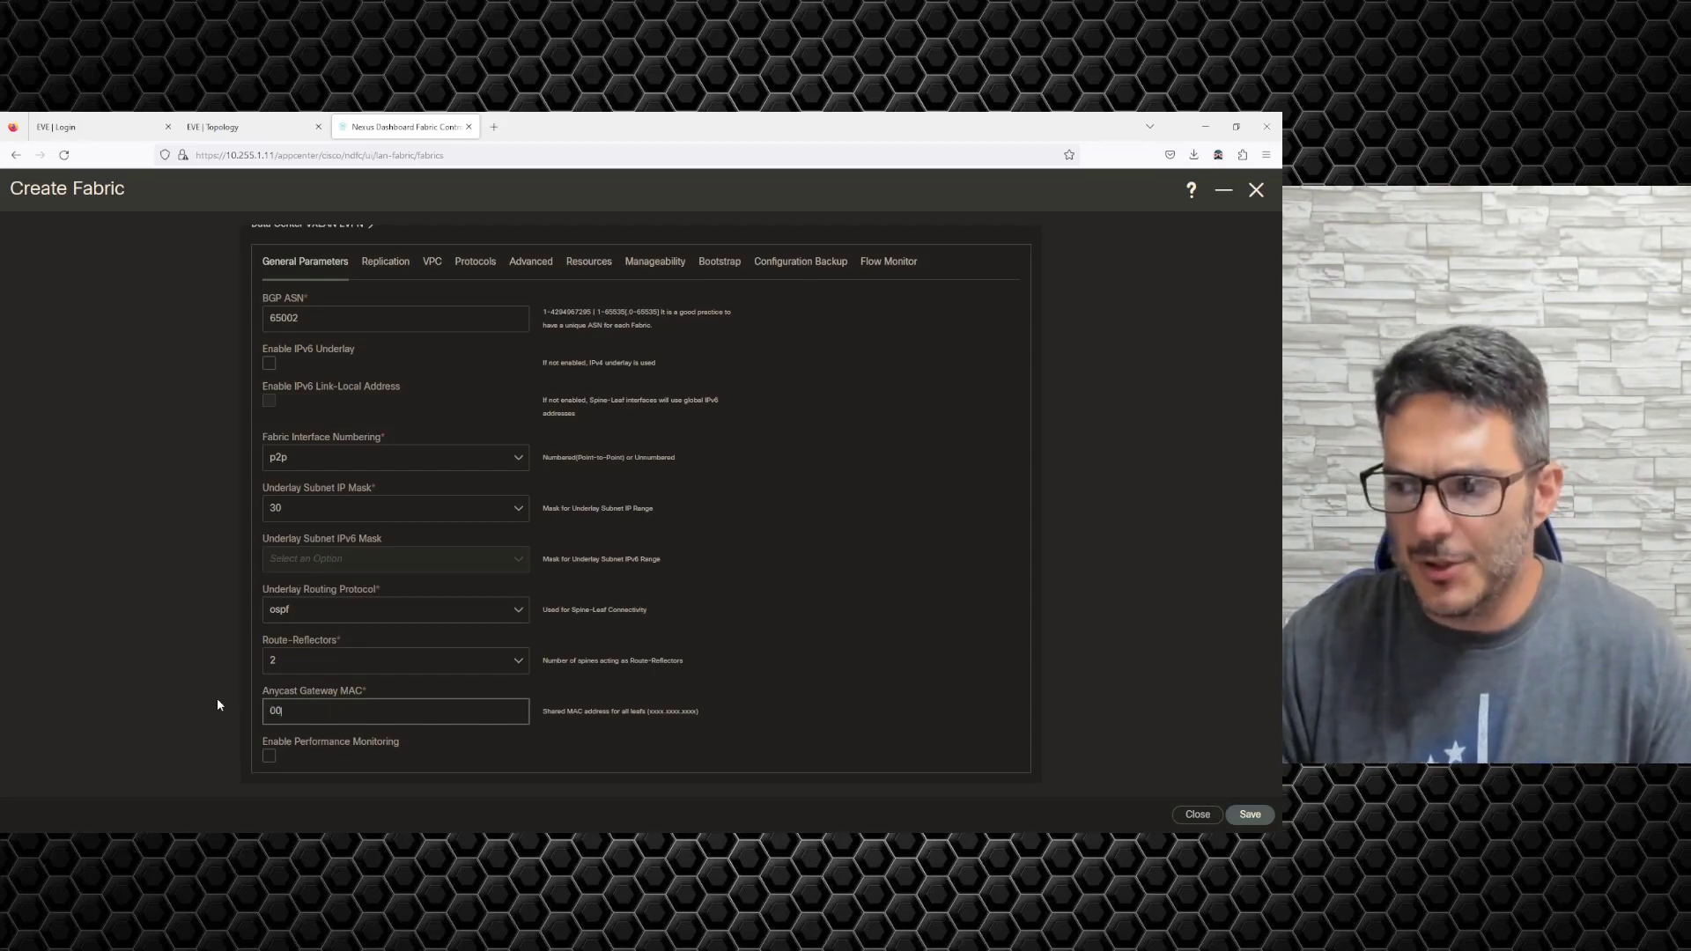
text(01.0001.00)
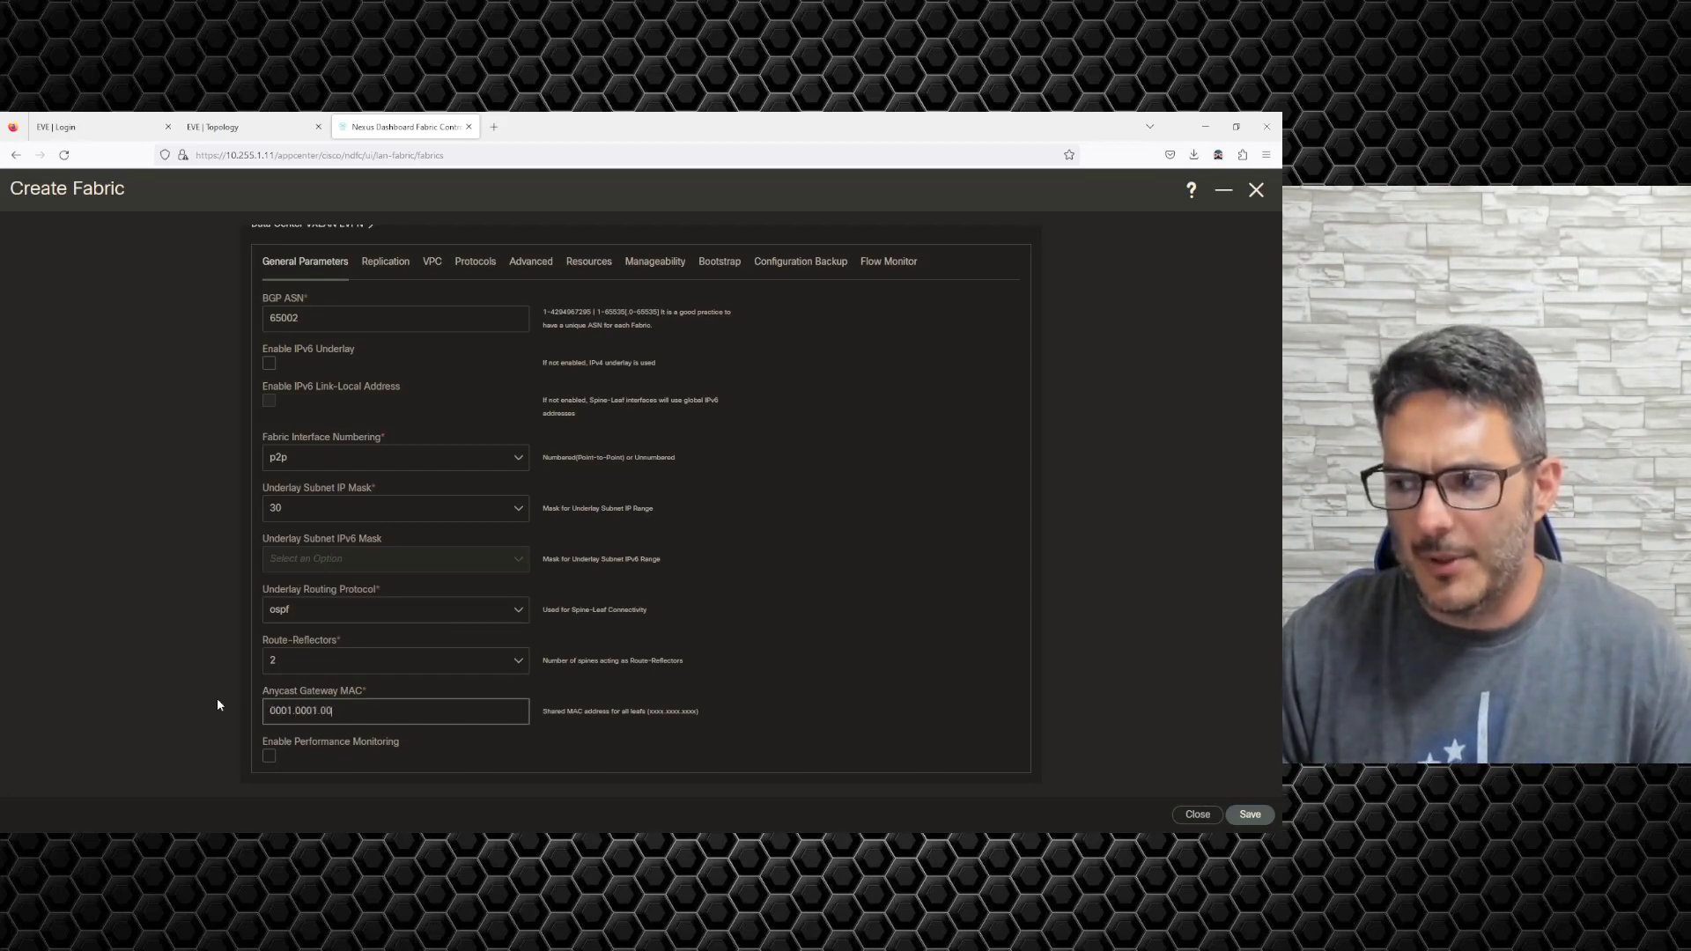
text(01)
click(786, 666)
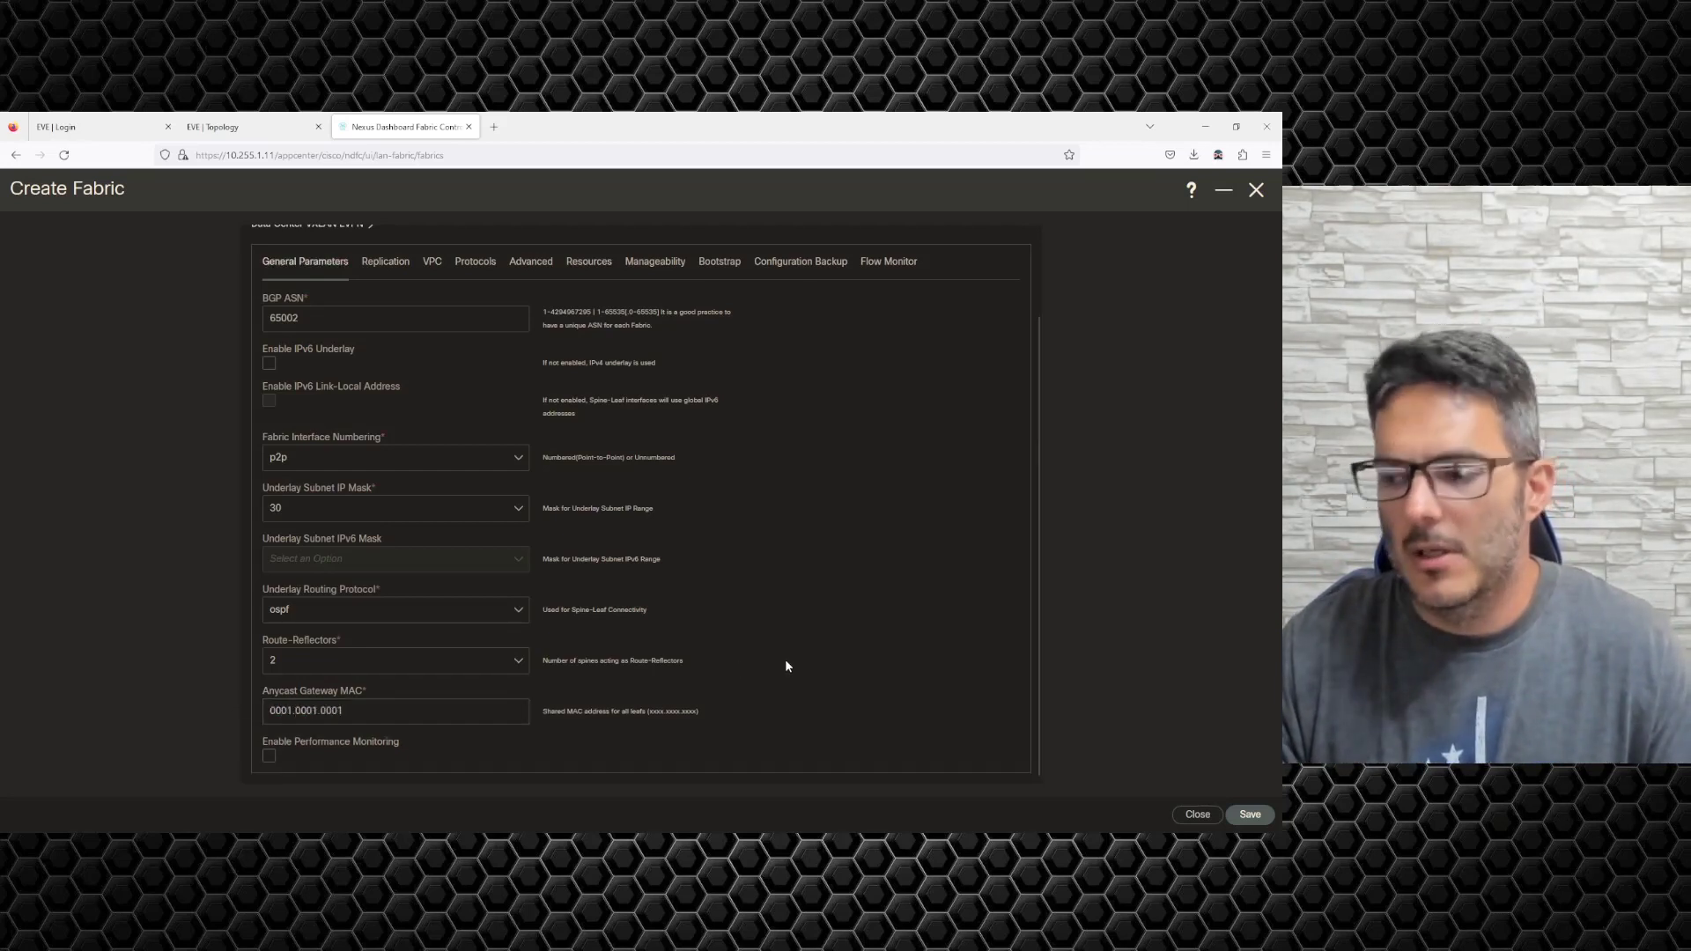
scroll(779, 662, up, 1)
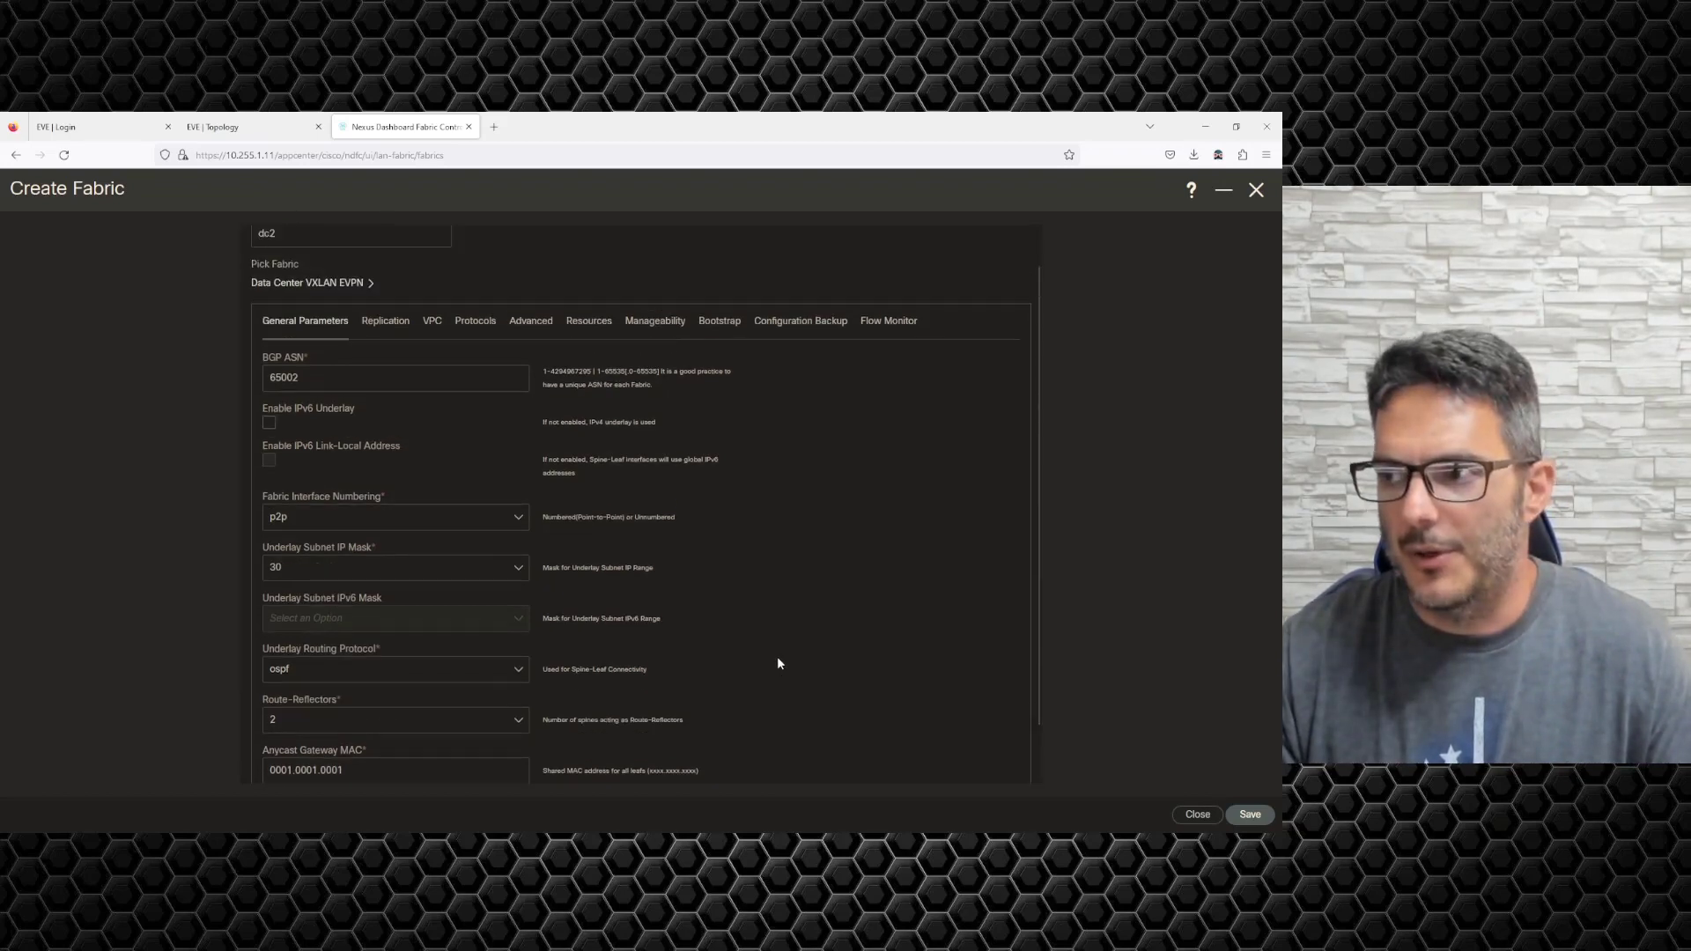
scroll(775, 660, up, 1)
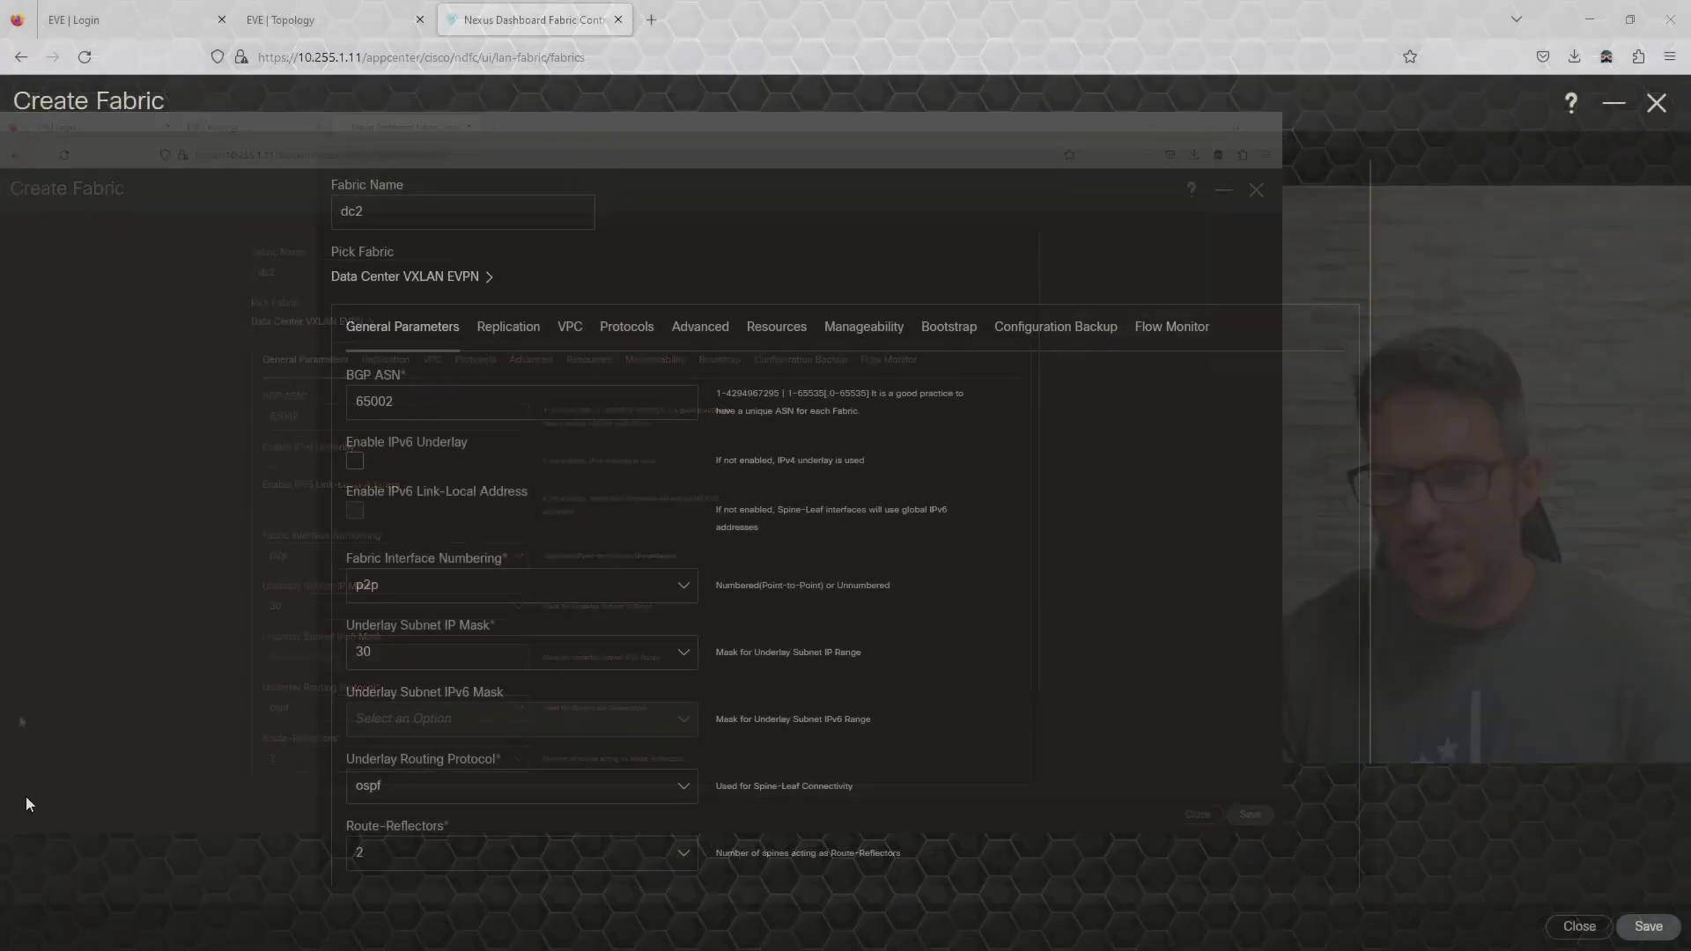
click(1650, 928)
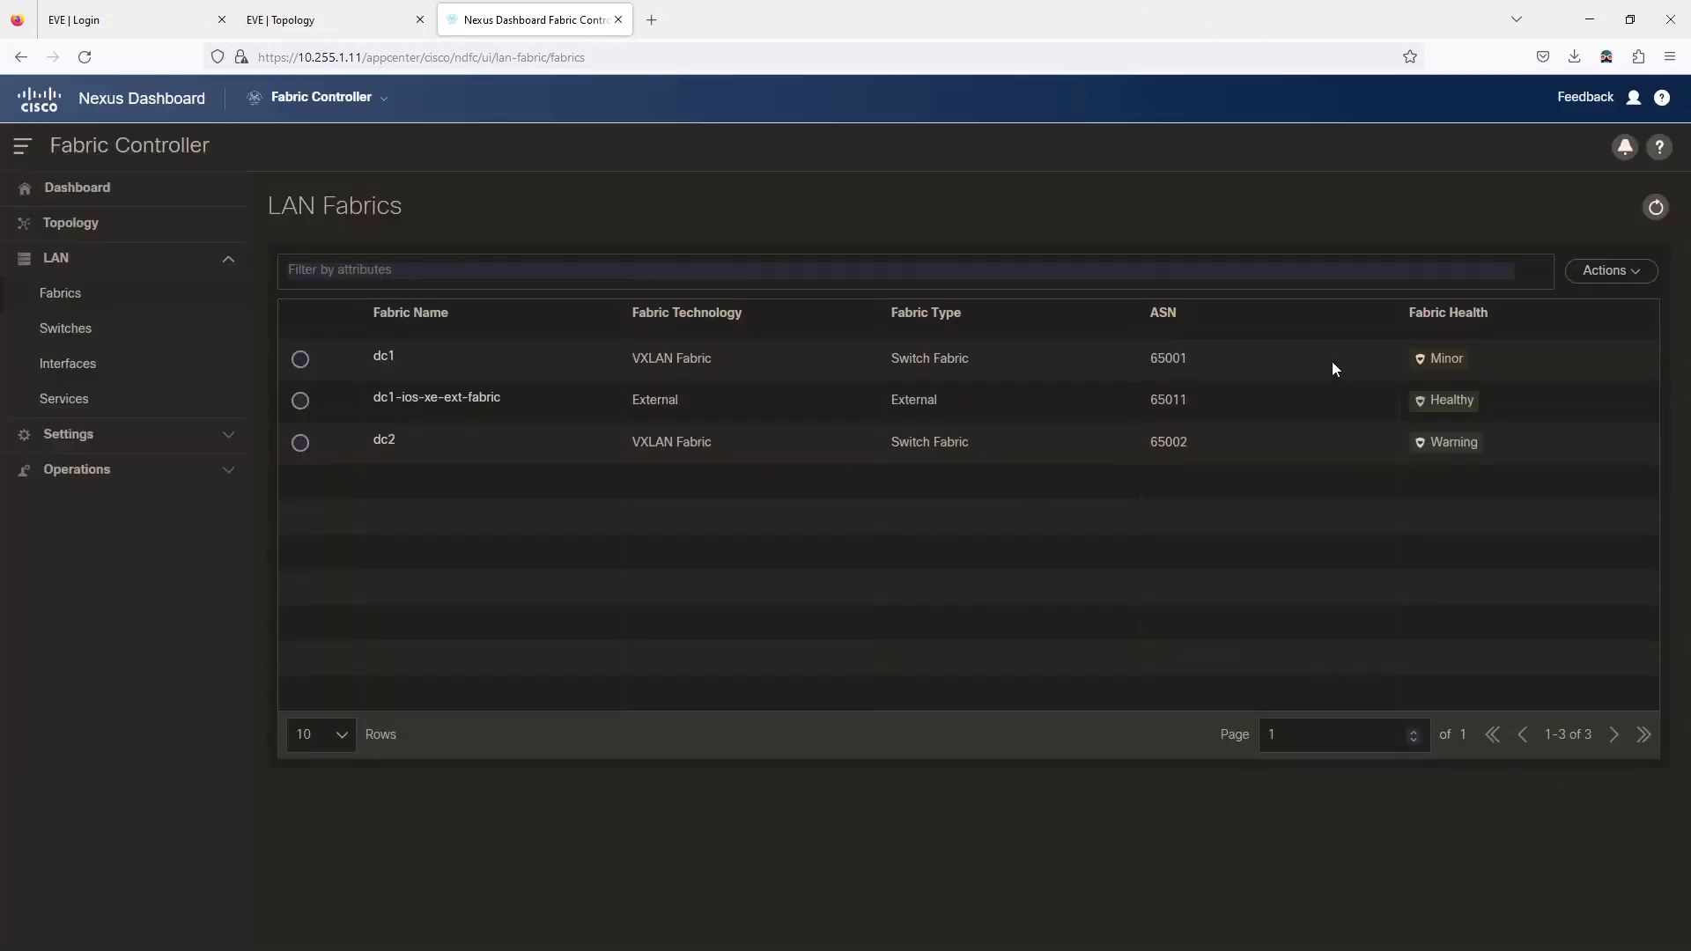
Create and save dc2-ios-xe-ext-fabric as an External Connectivity Network fabric with BGP AS 65012.
click(1610, 271)
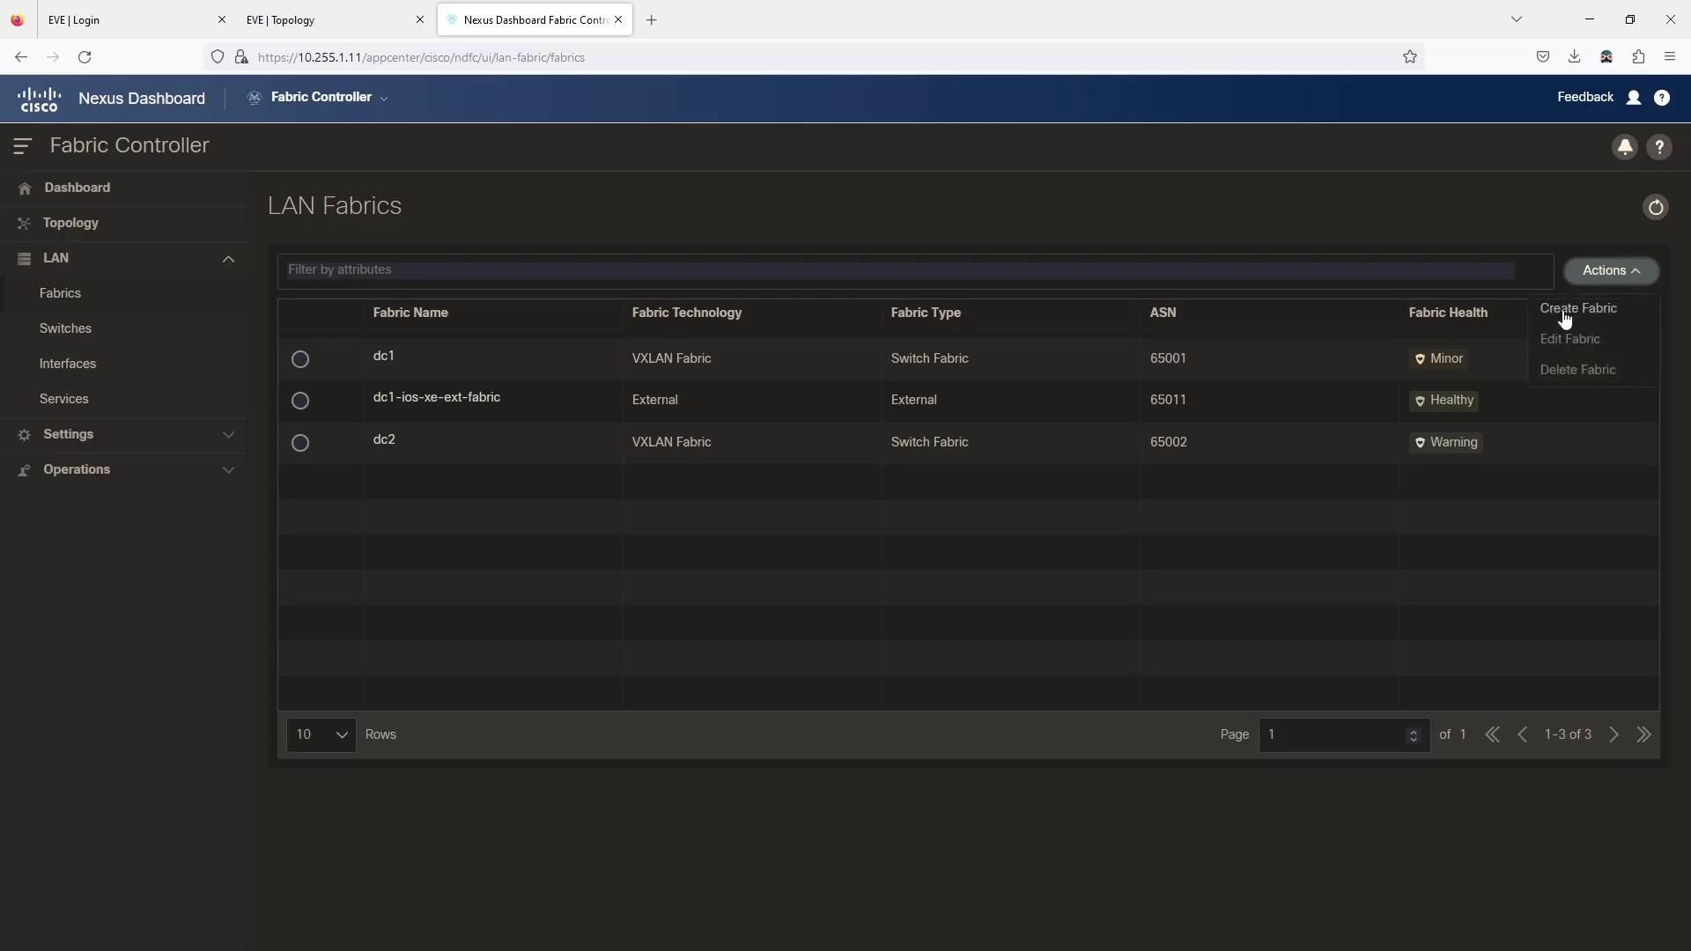
click(1565, 310)
click(850, 435)
text(dc)
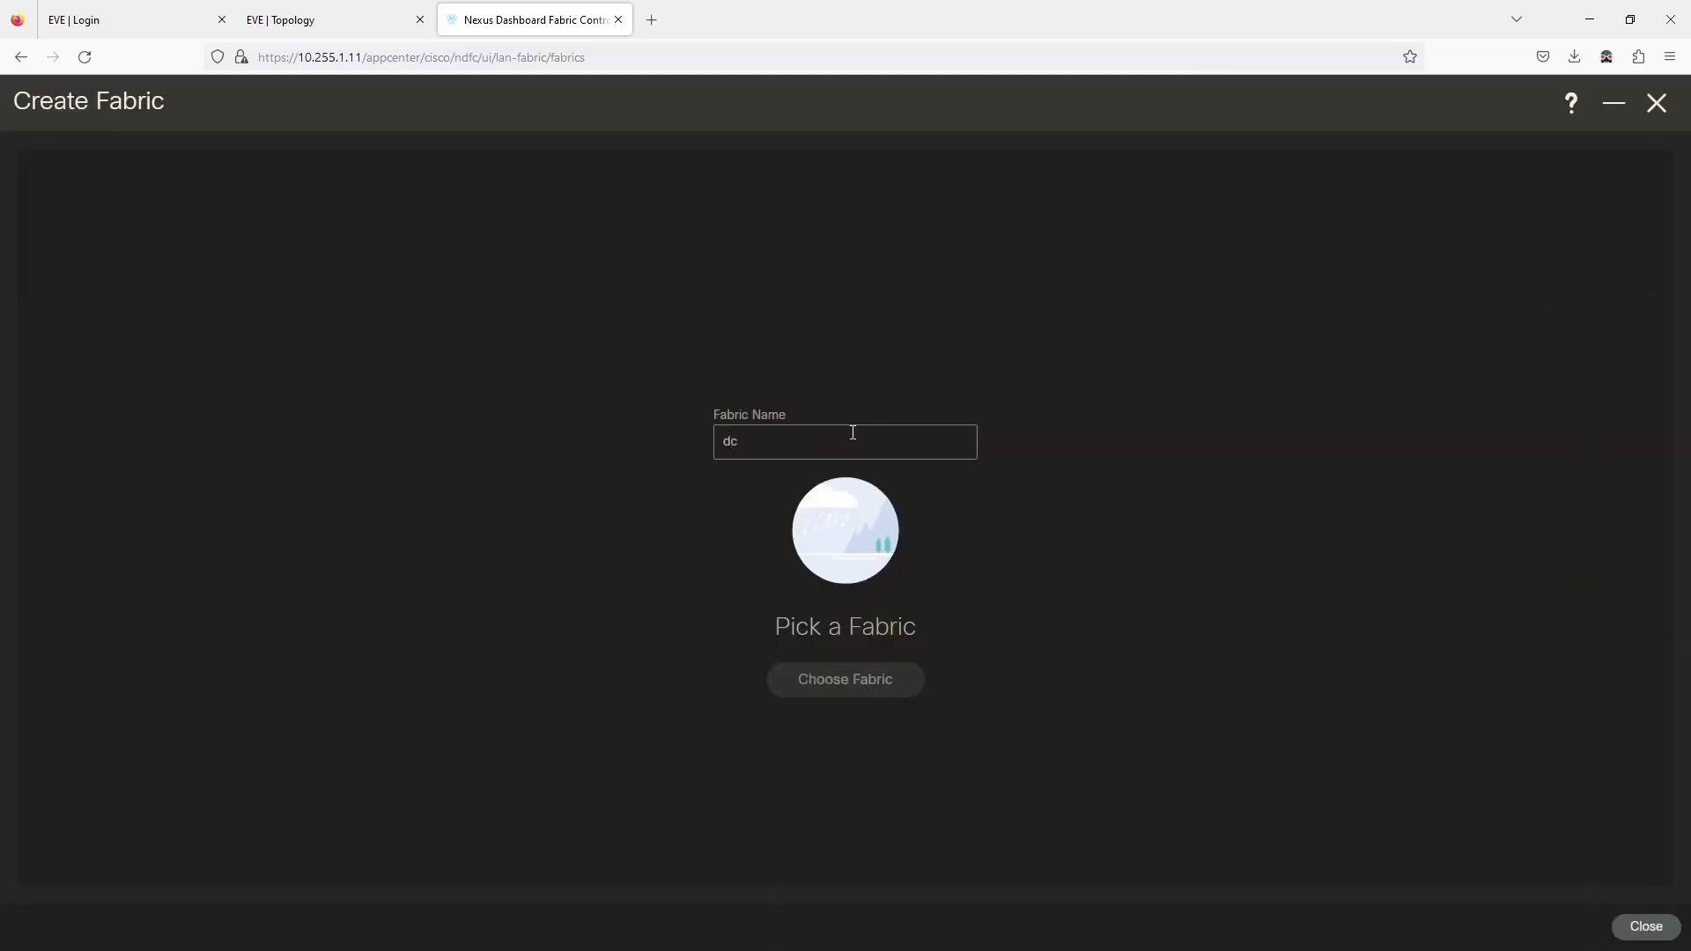
text(2-ios-)
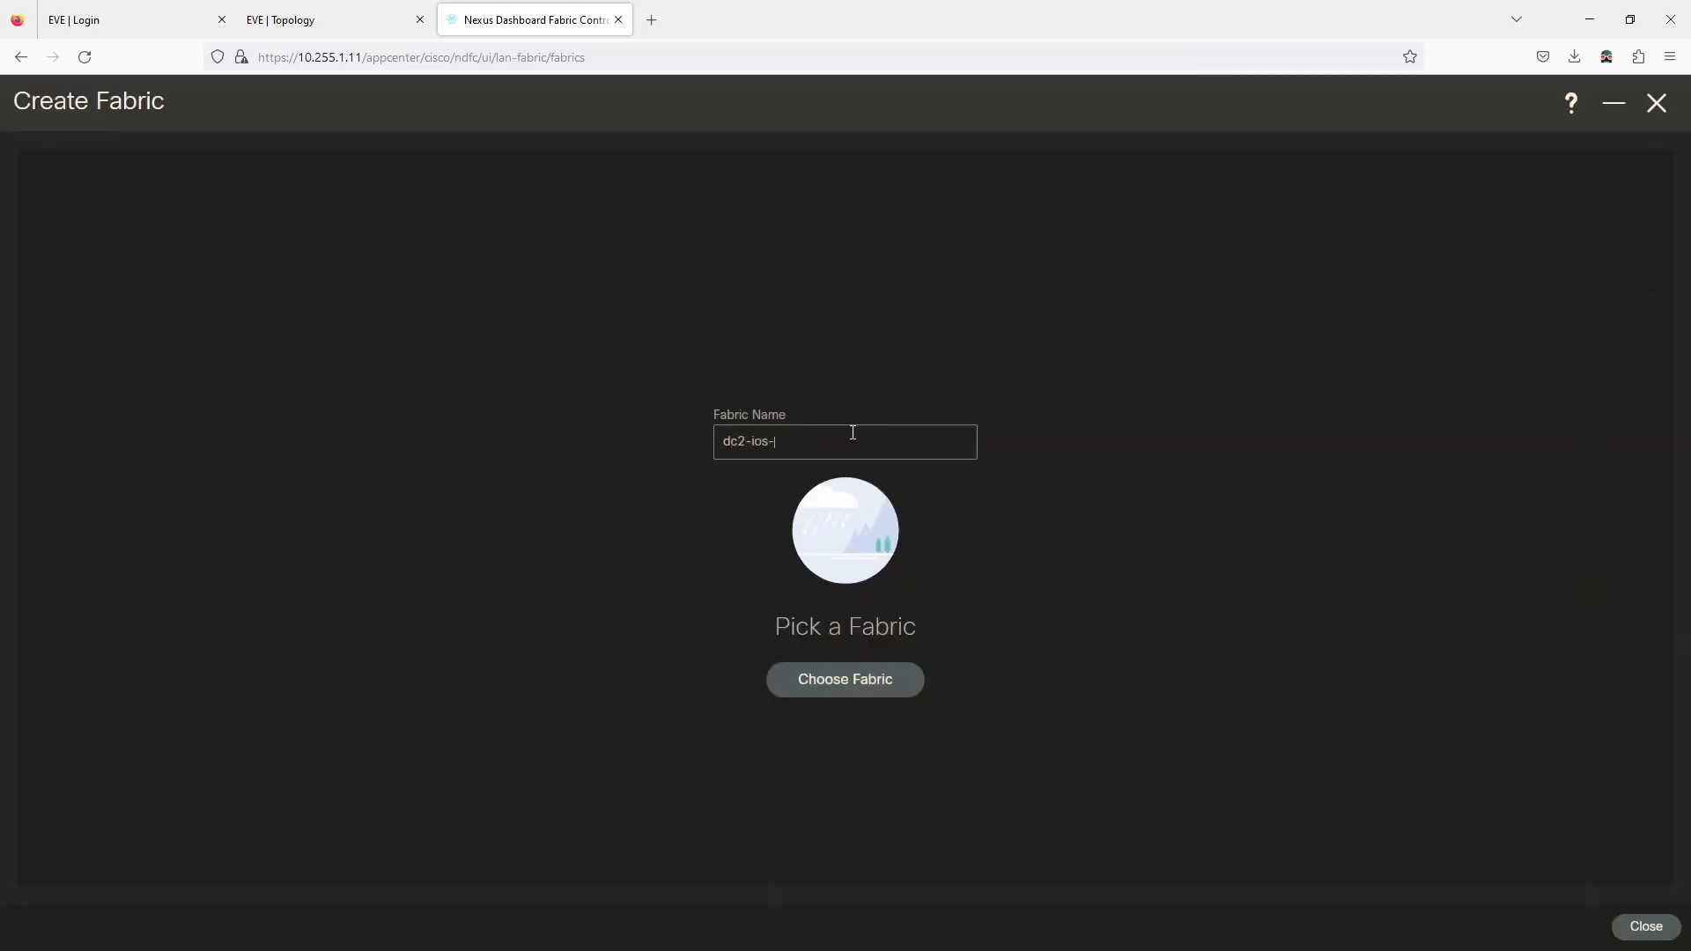
text(xe-ext-fabric)
click(850, 682)
scroll(793, 529, down, 3)
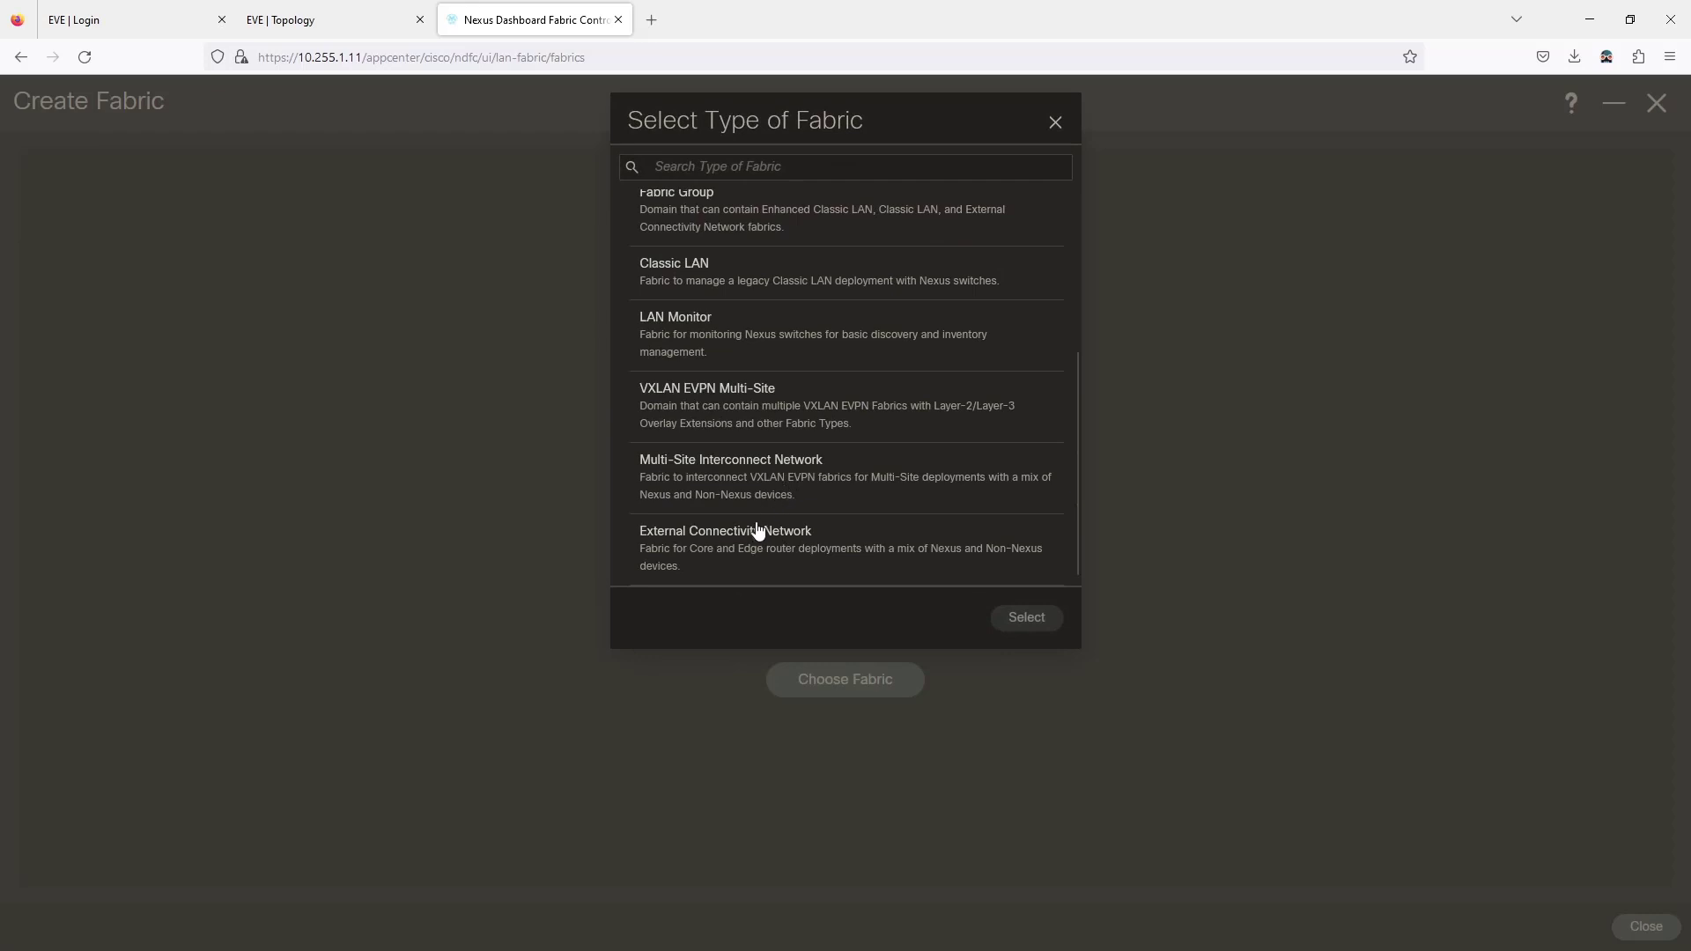
click(758, 528)
click(1049, 616)
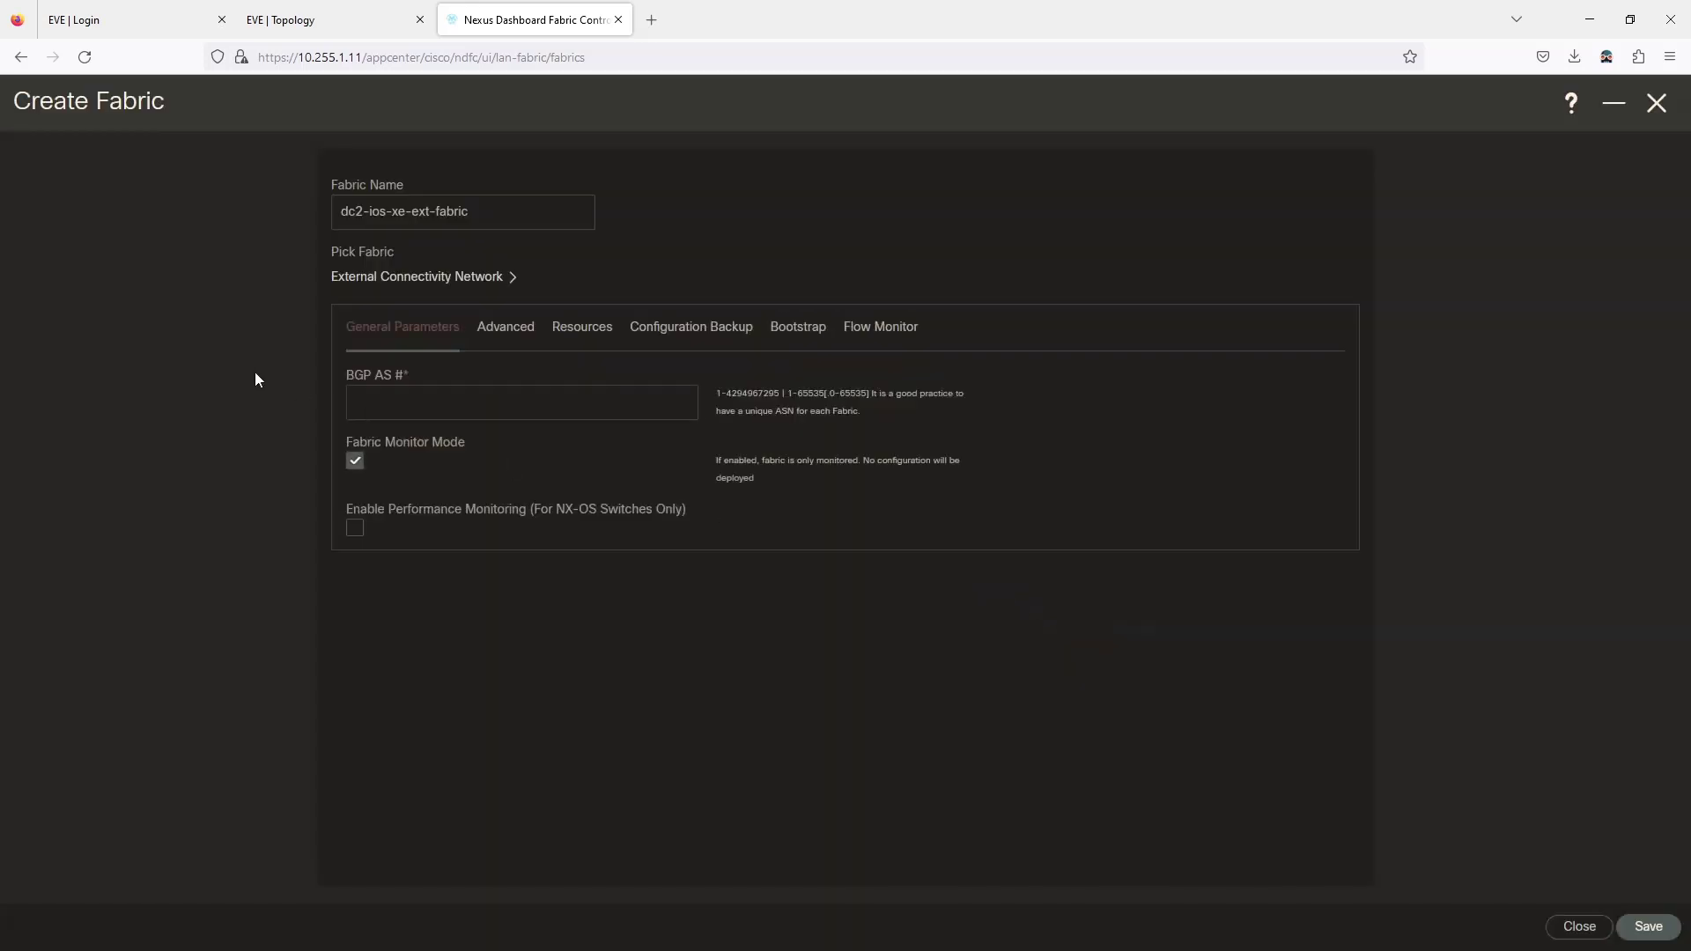
click(440, 413)
text(65012)
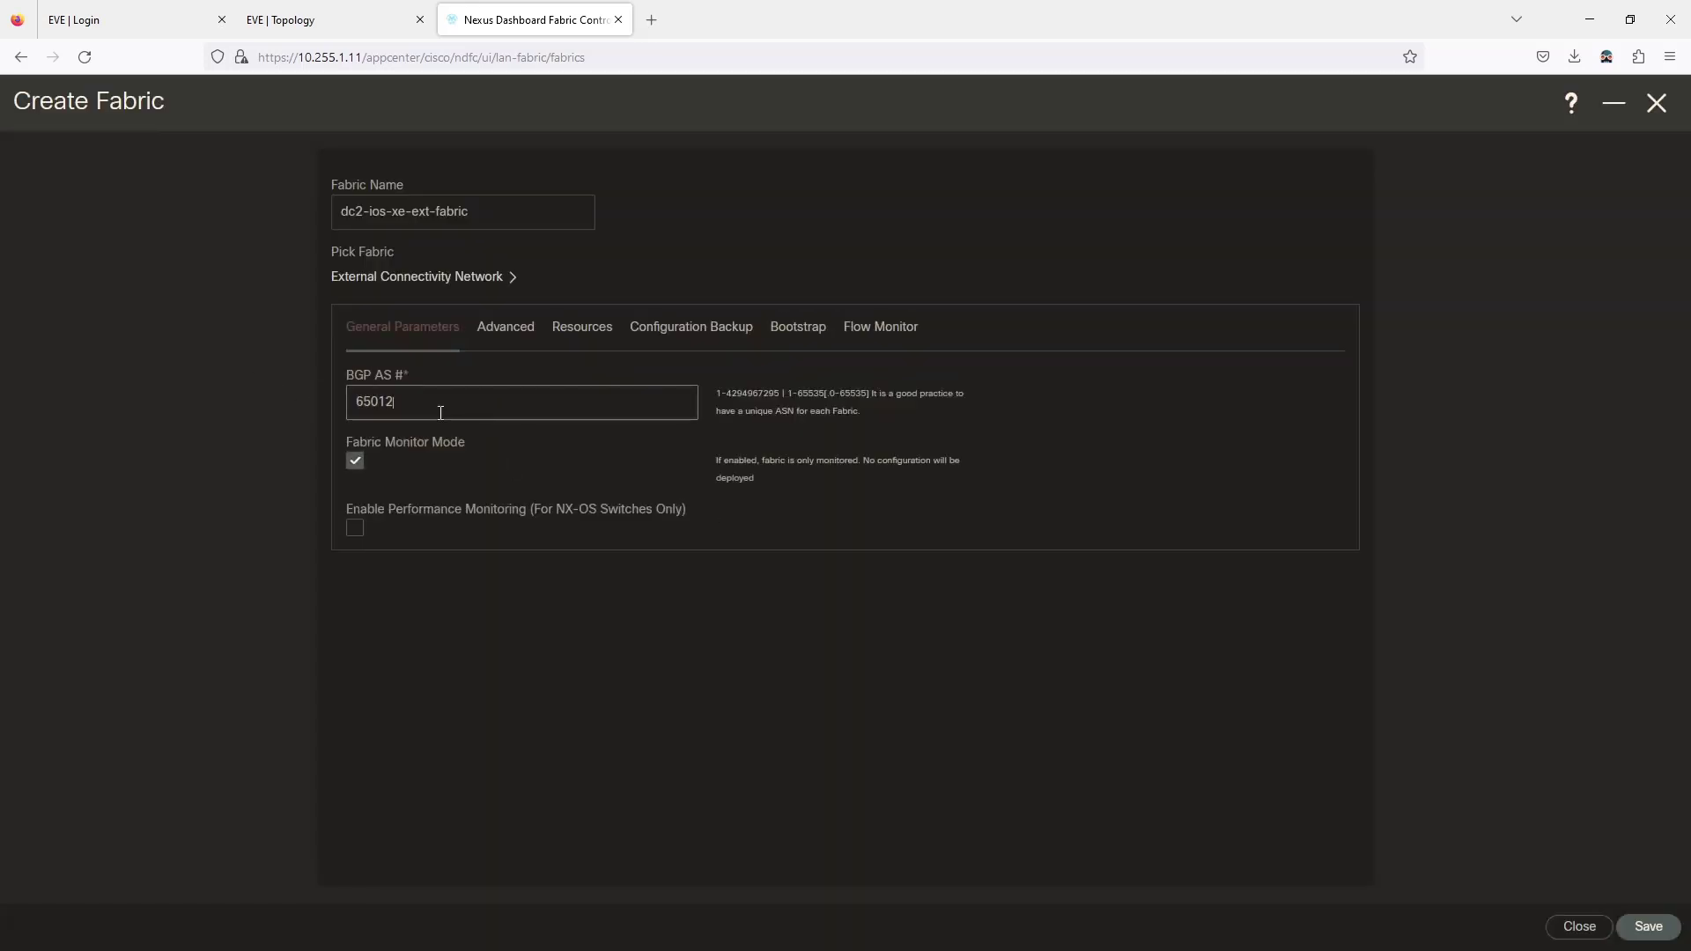
click(1644, 930)
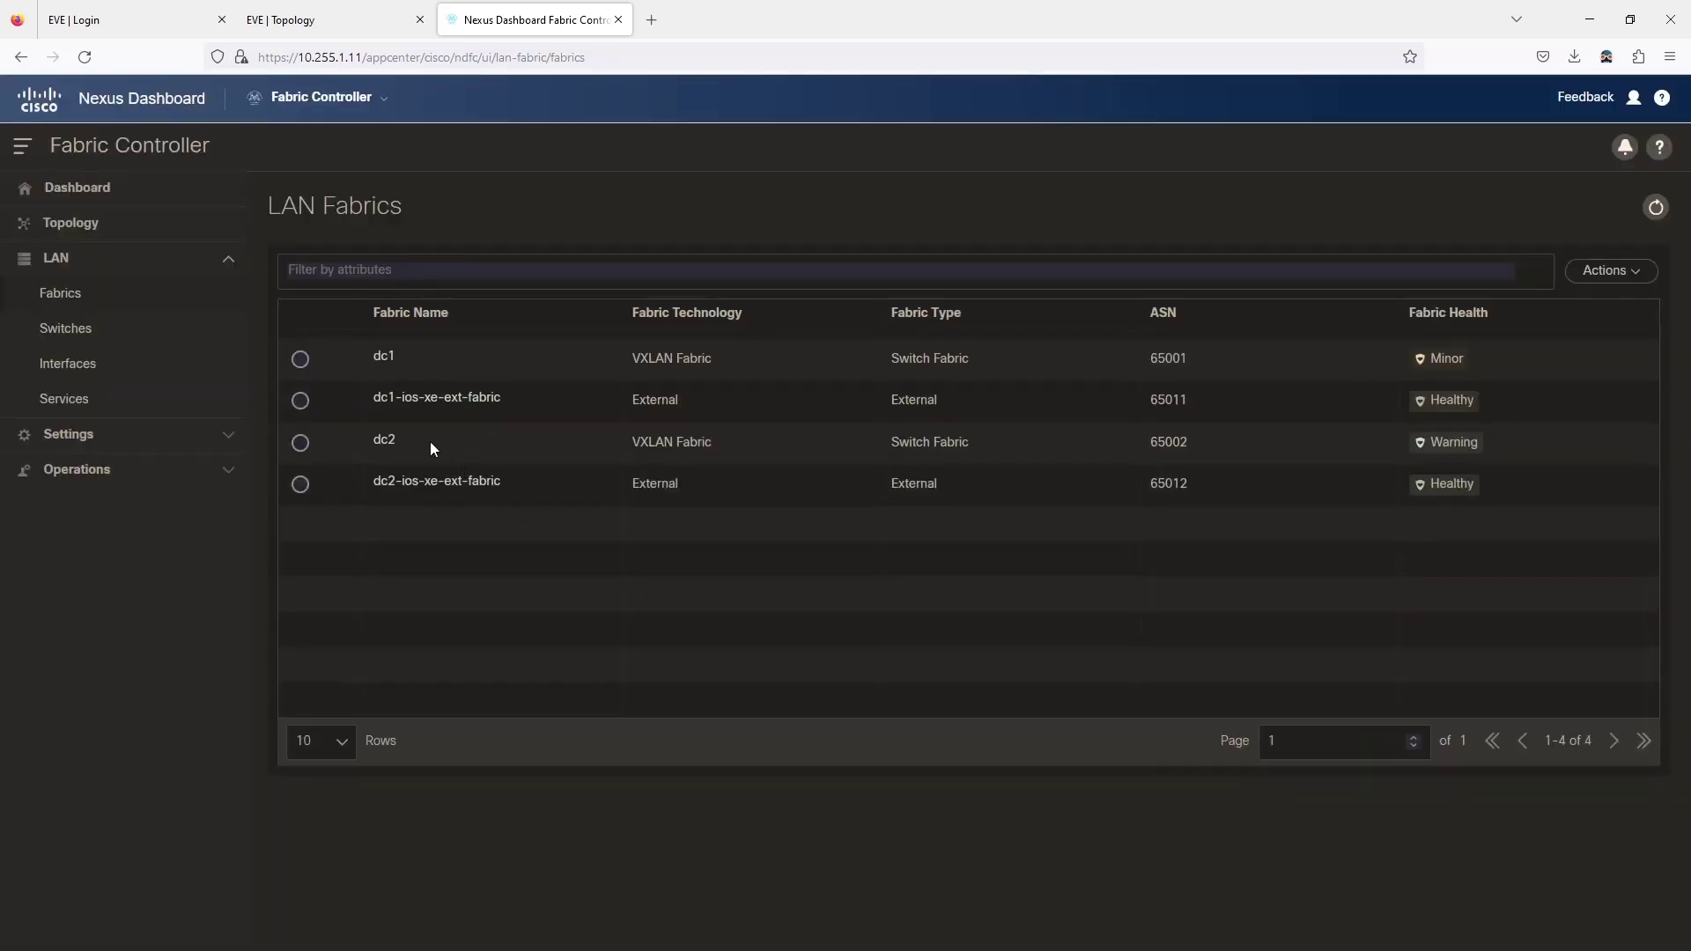
Open the Add Switches form from fabric dc2's Switches view.
click(384, 440)
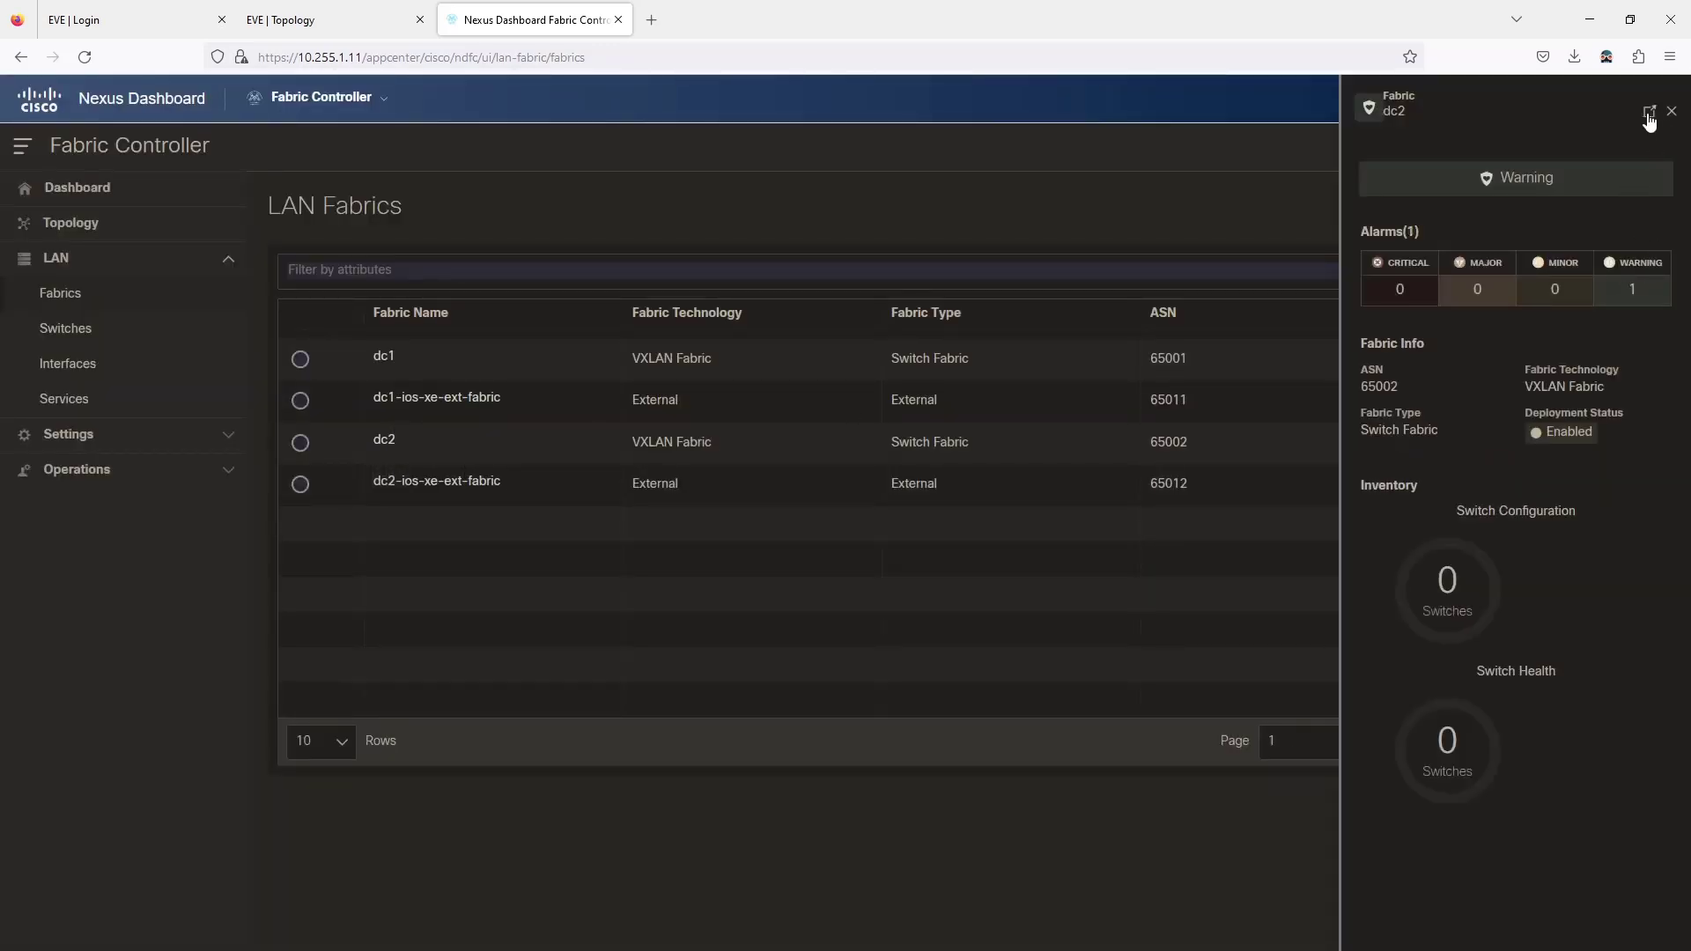
click(1649, 113)
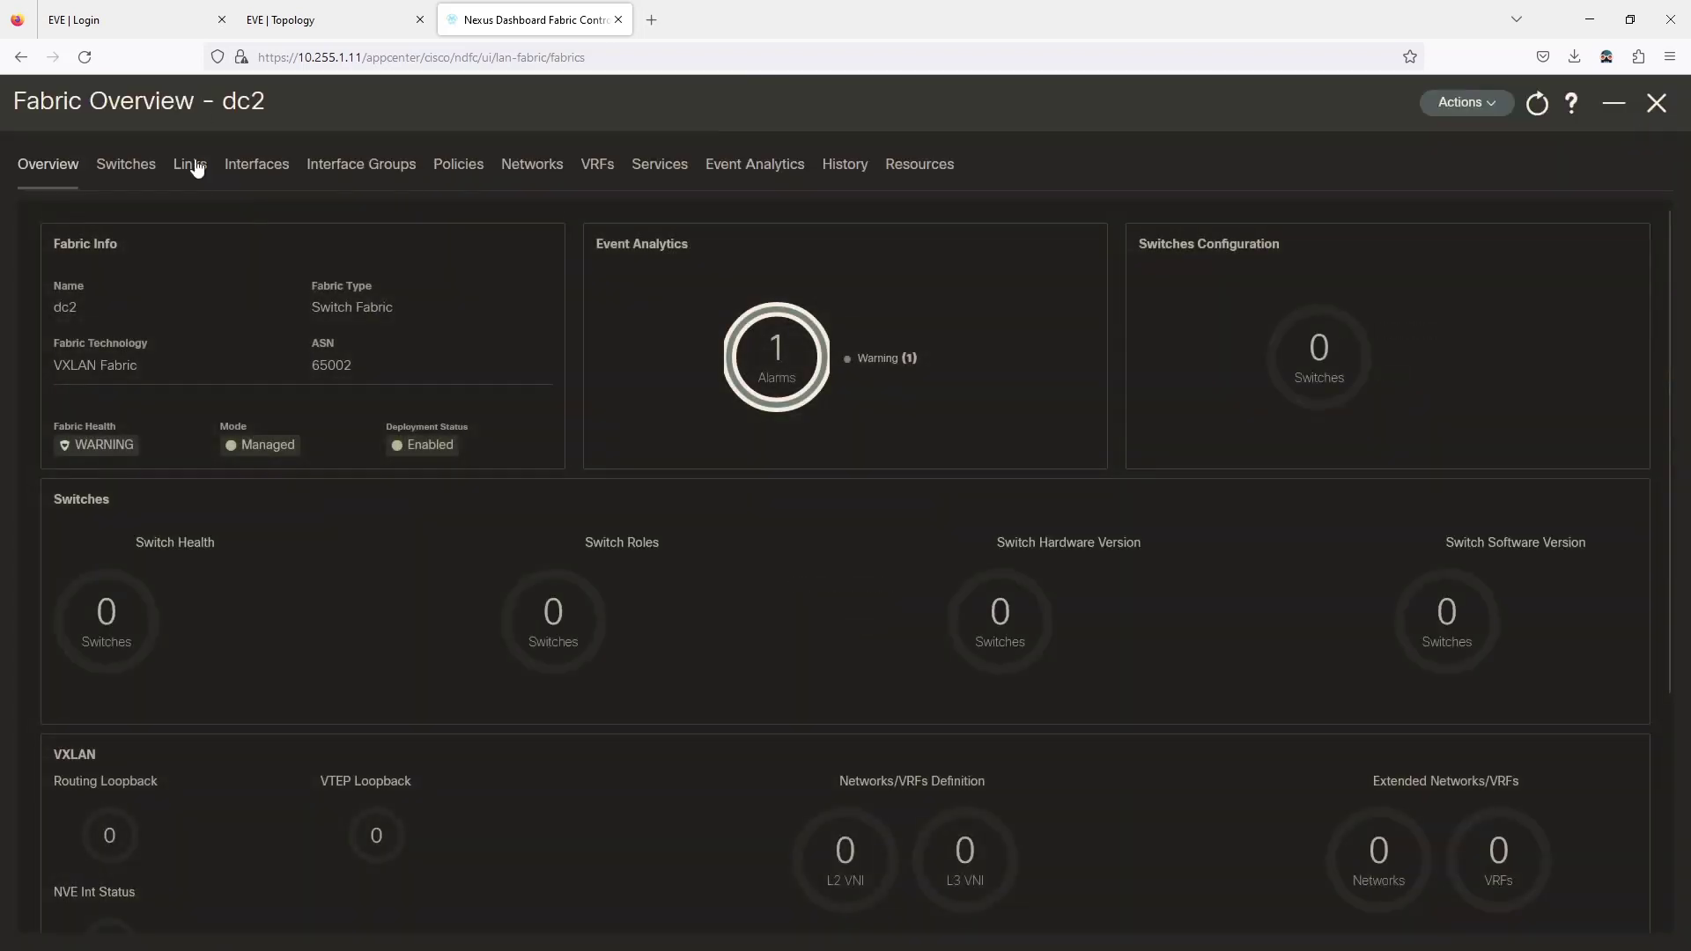
click(126, 165)
click(1629, 239)
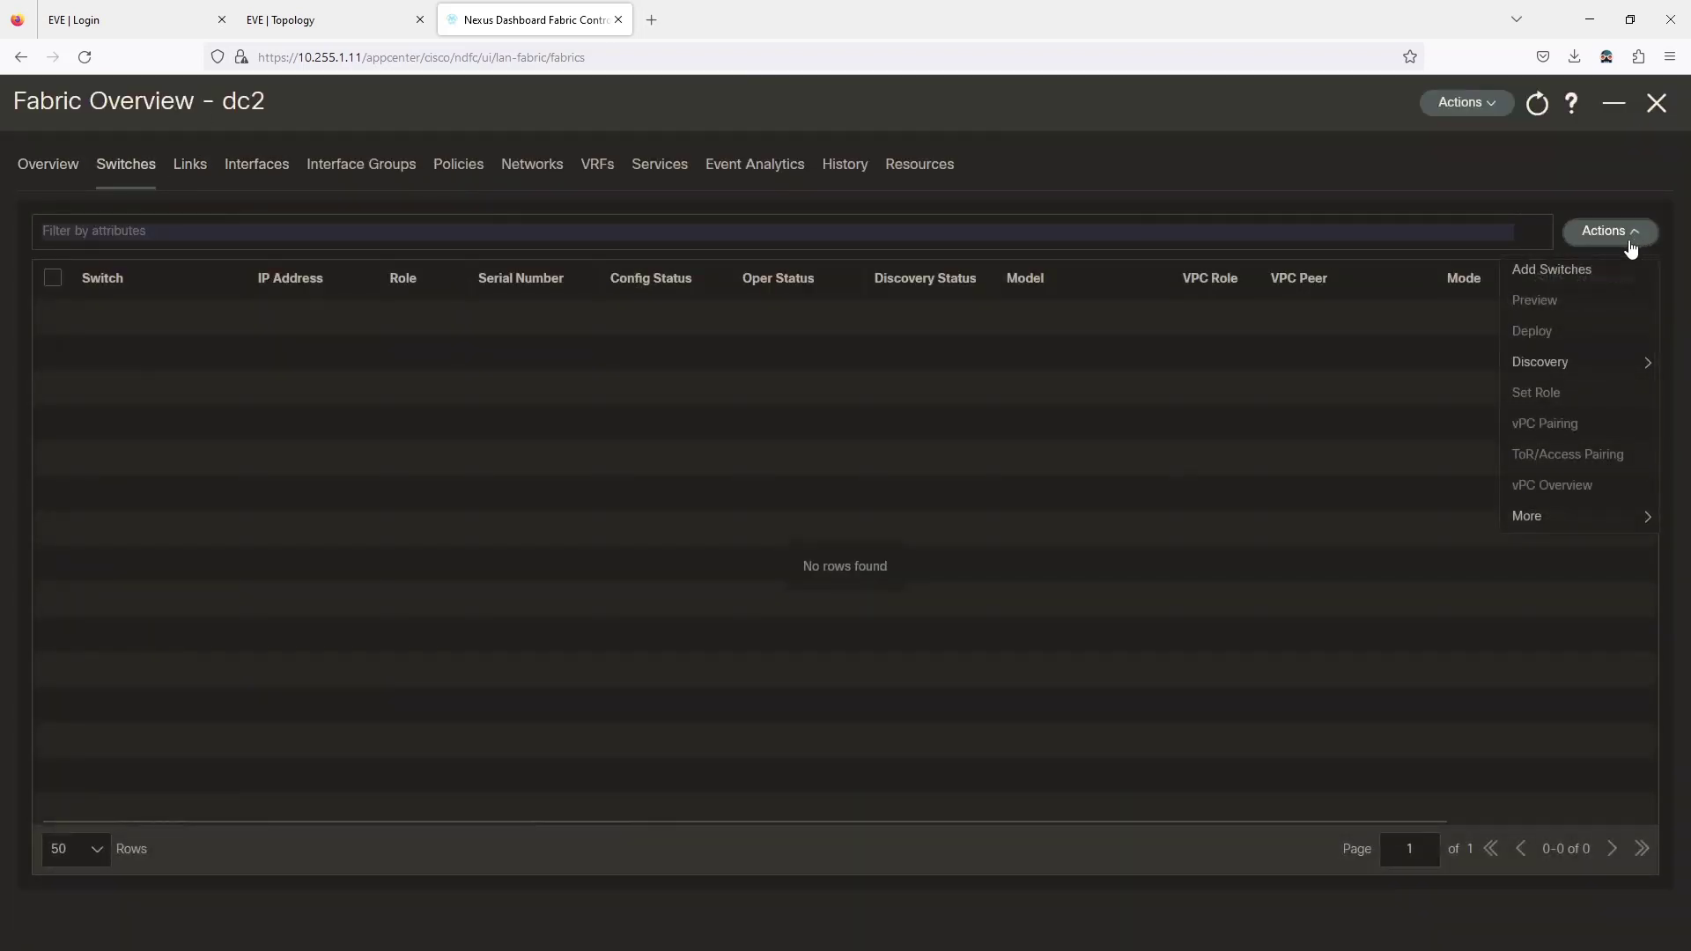
click(1585, 270)
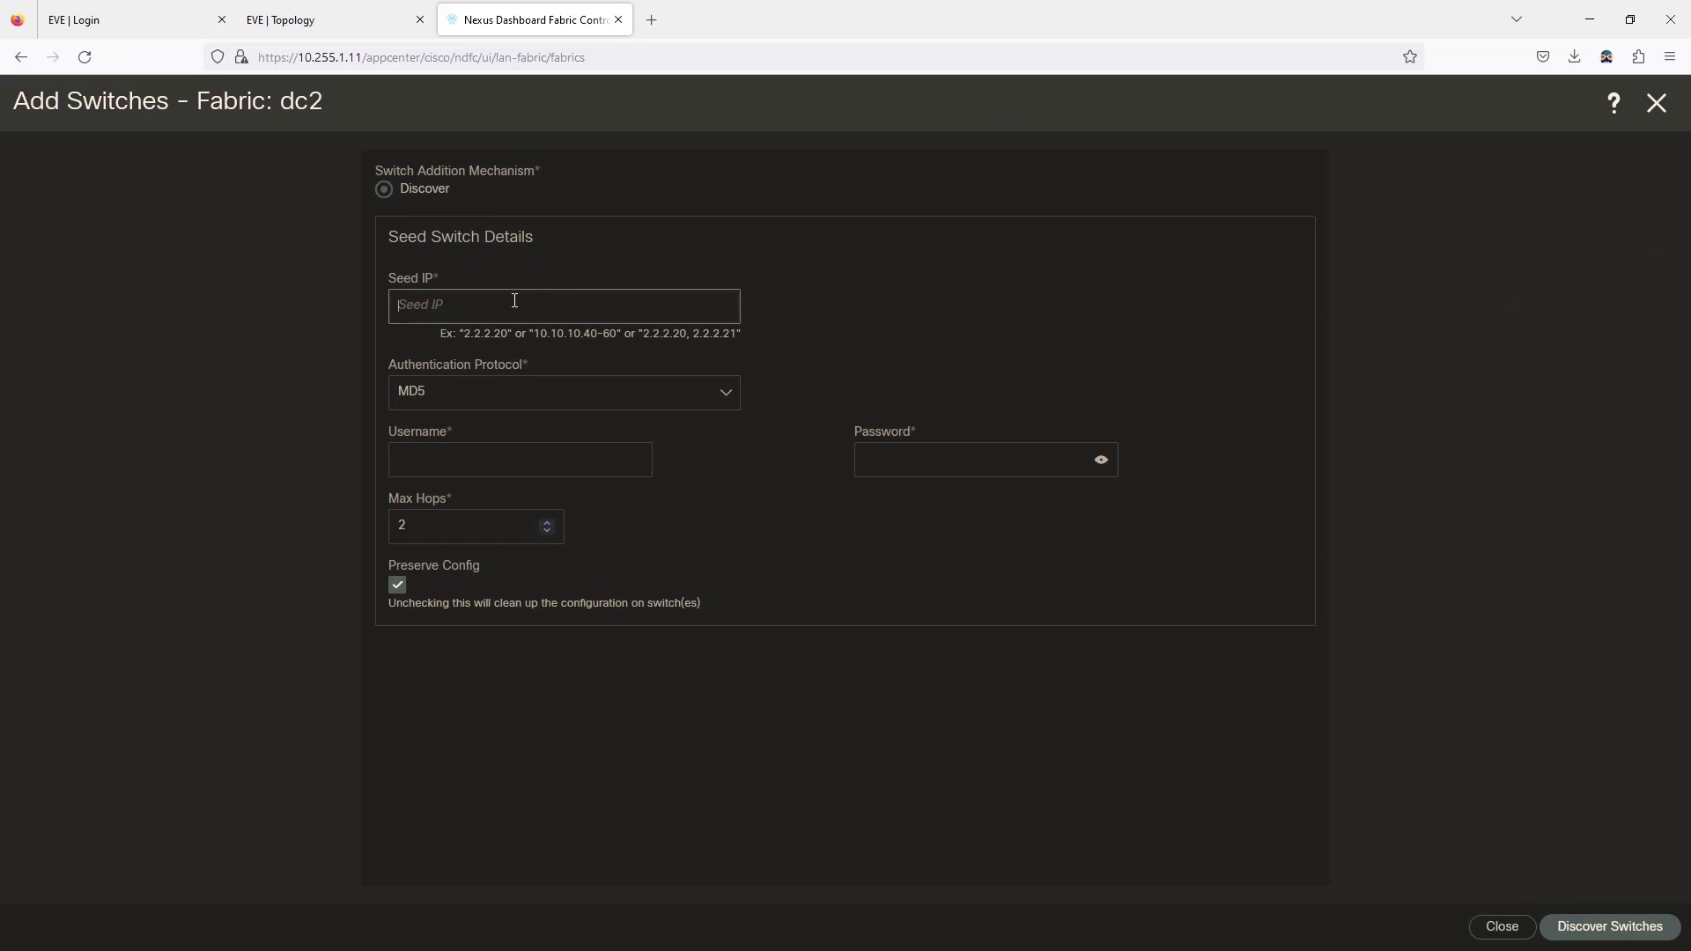
Discover switches from seed IP 10.255.1.99 with the saved credentials and Preserve Config off.
text(10.255.1.99-100,10.255.)
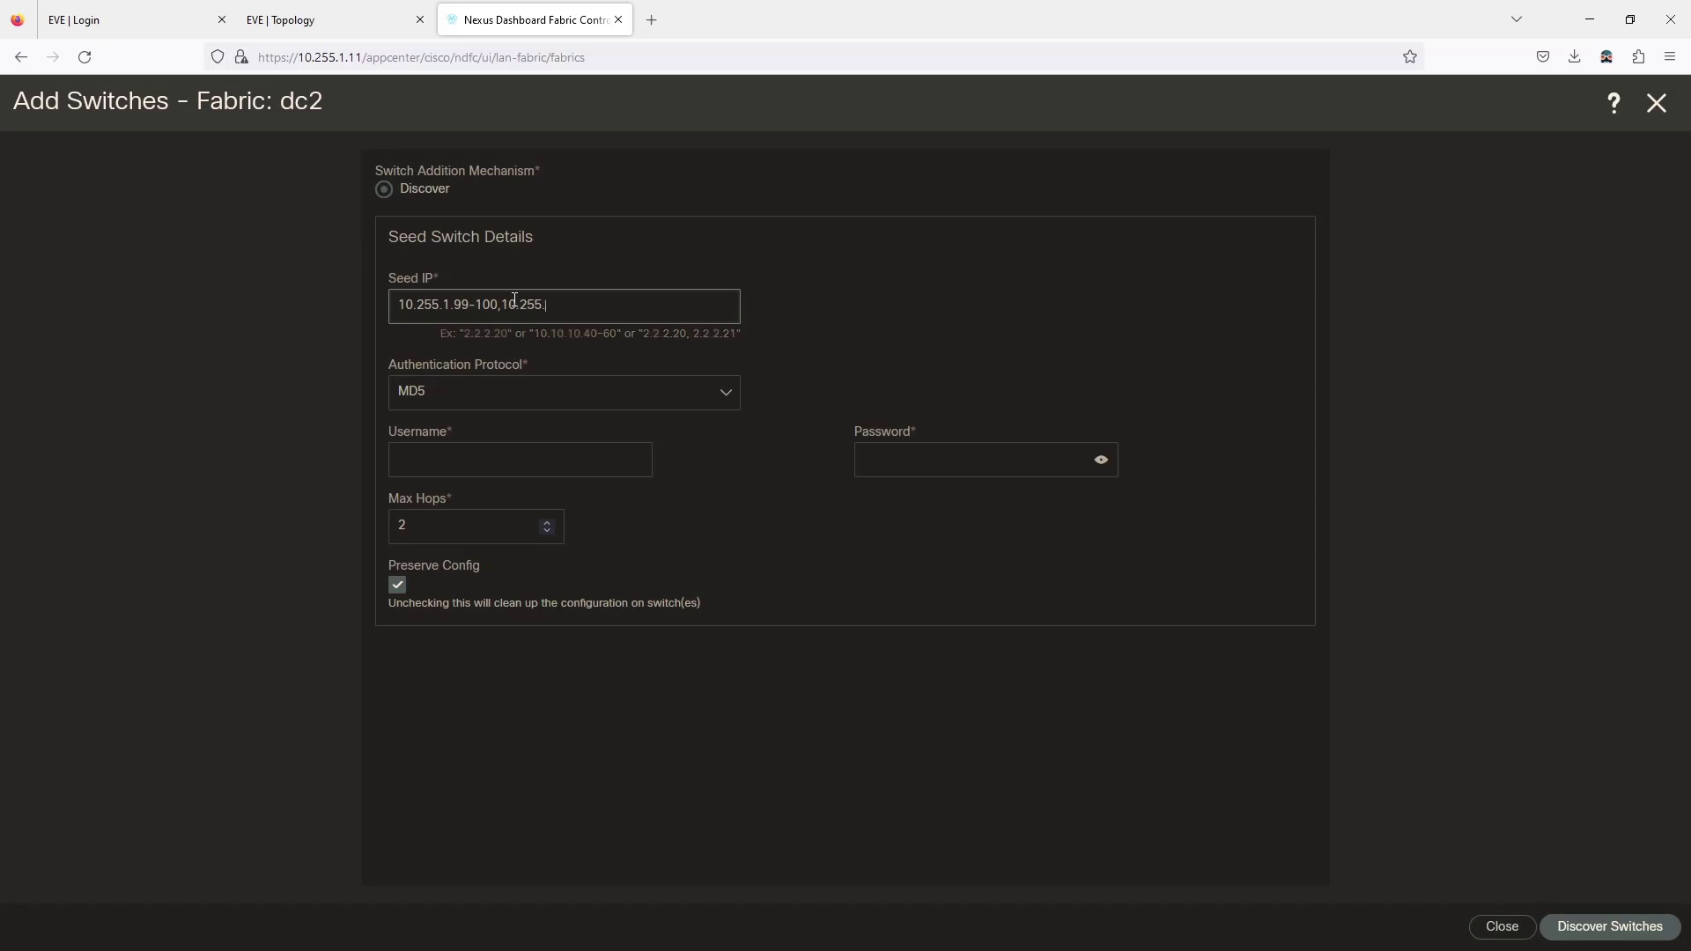
text(110)
key(BackSpace)
key(BackSpace)
key(BackSpace)
key(BackSpace)
key(BackSpace)
key(BackSpace)
key(BackSpace)
key(BackSpace)
key(BackSpace)
key(BackSpace)
key(BackSpace)
key(BackSpace)
key(BackSpace)
key(BackSpace)
click(442, 453)
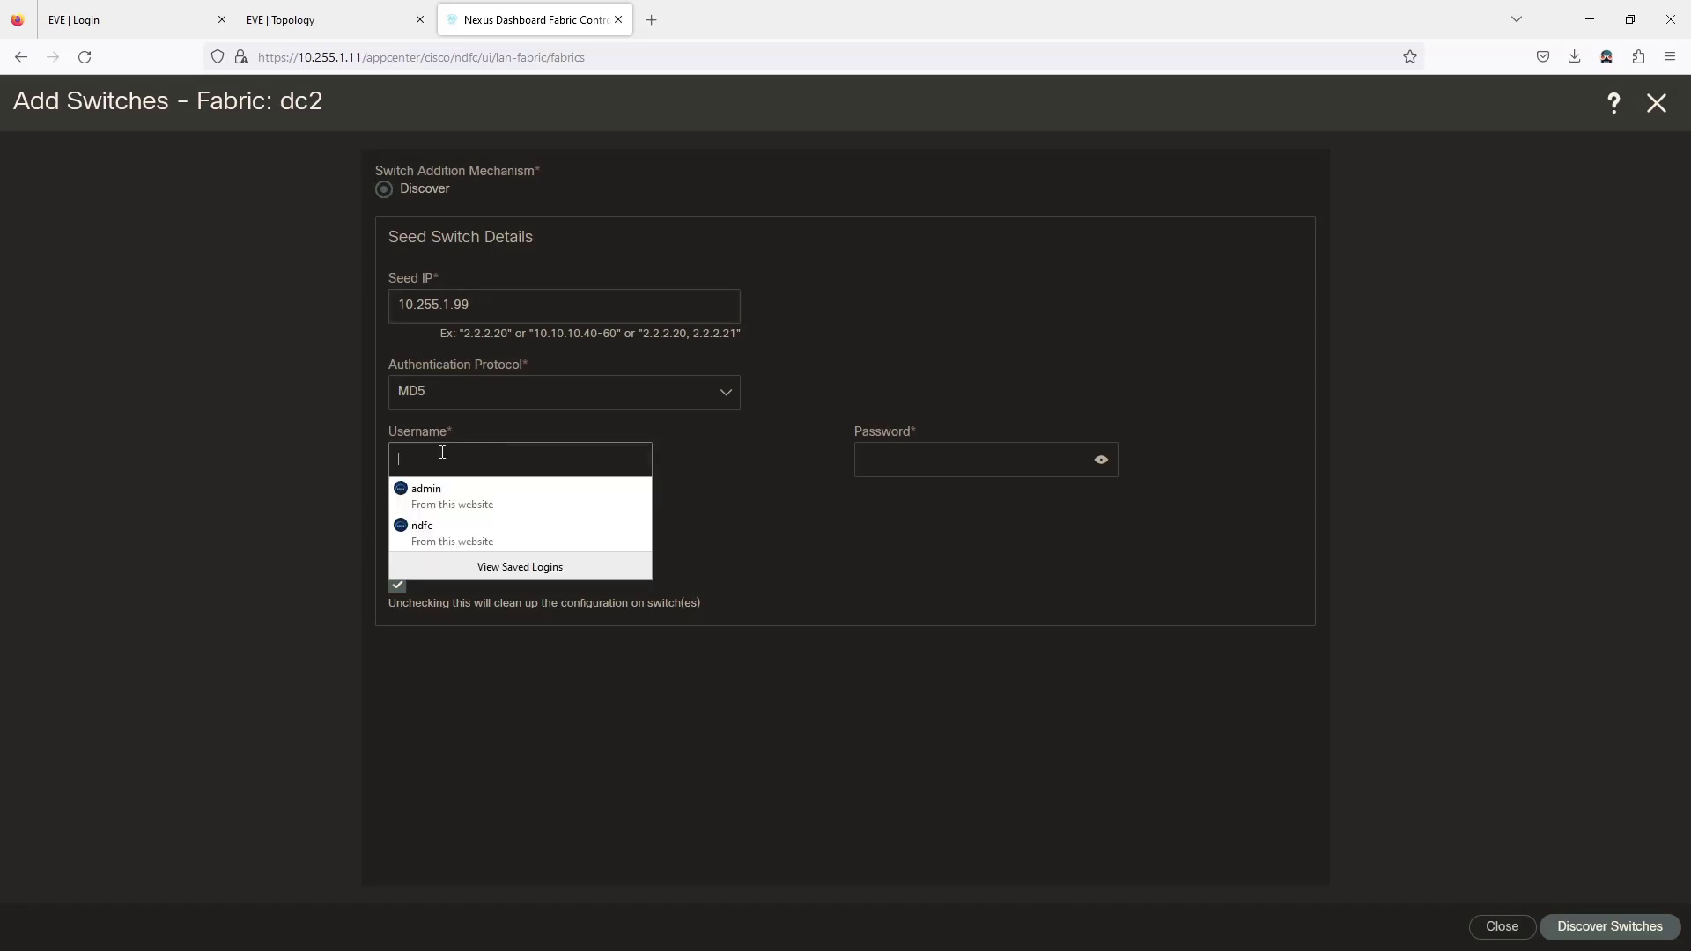
click(418, 531)
click(397, 586)
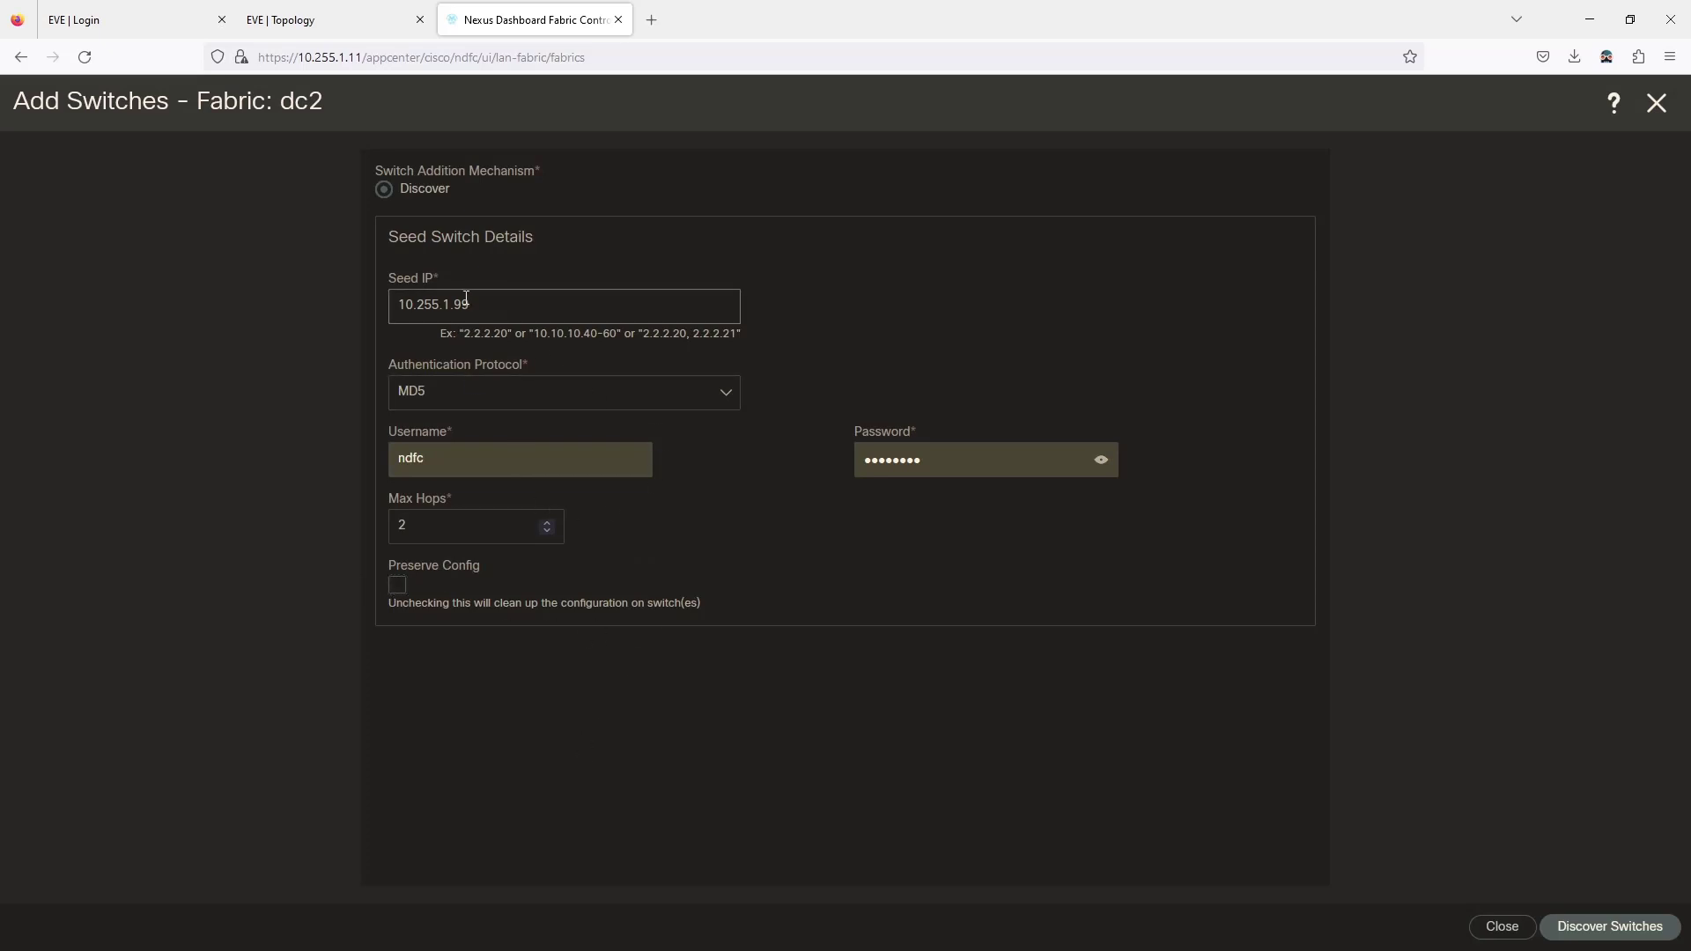
click(1603, 929)
Accept the discovery warnings, show 25 rows per page, and select Manageable switch N9.
click(890, 304)
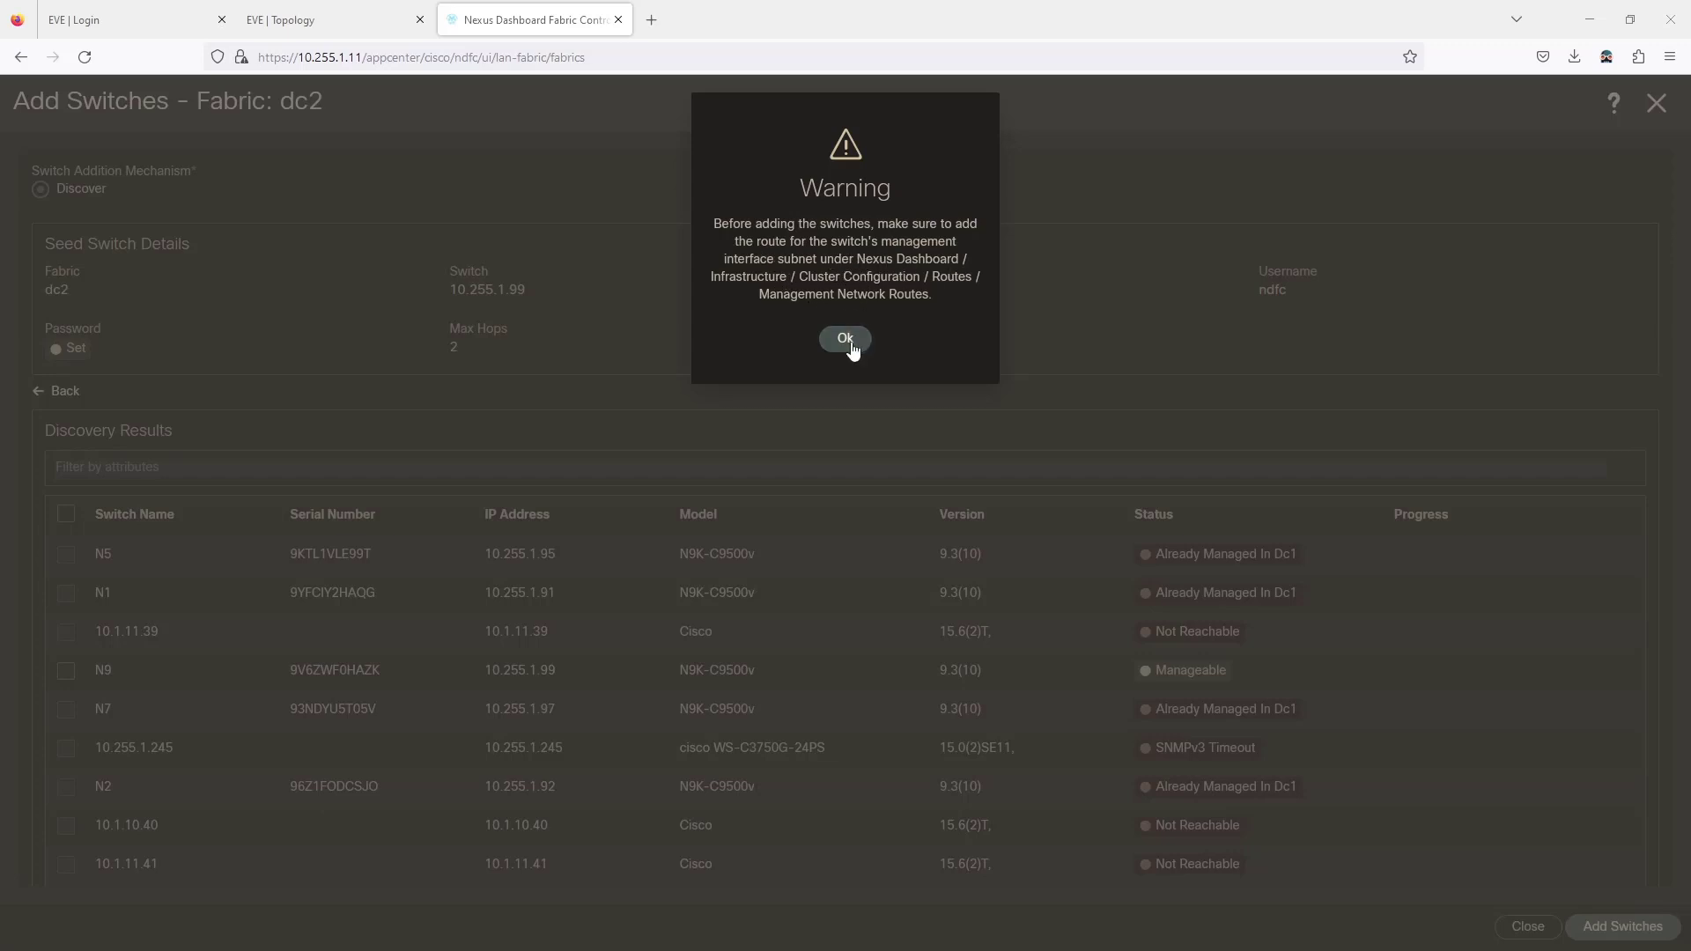
click(846, 339)
scroll(885, 529, down, 2)
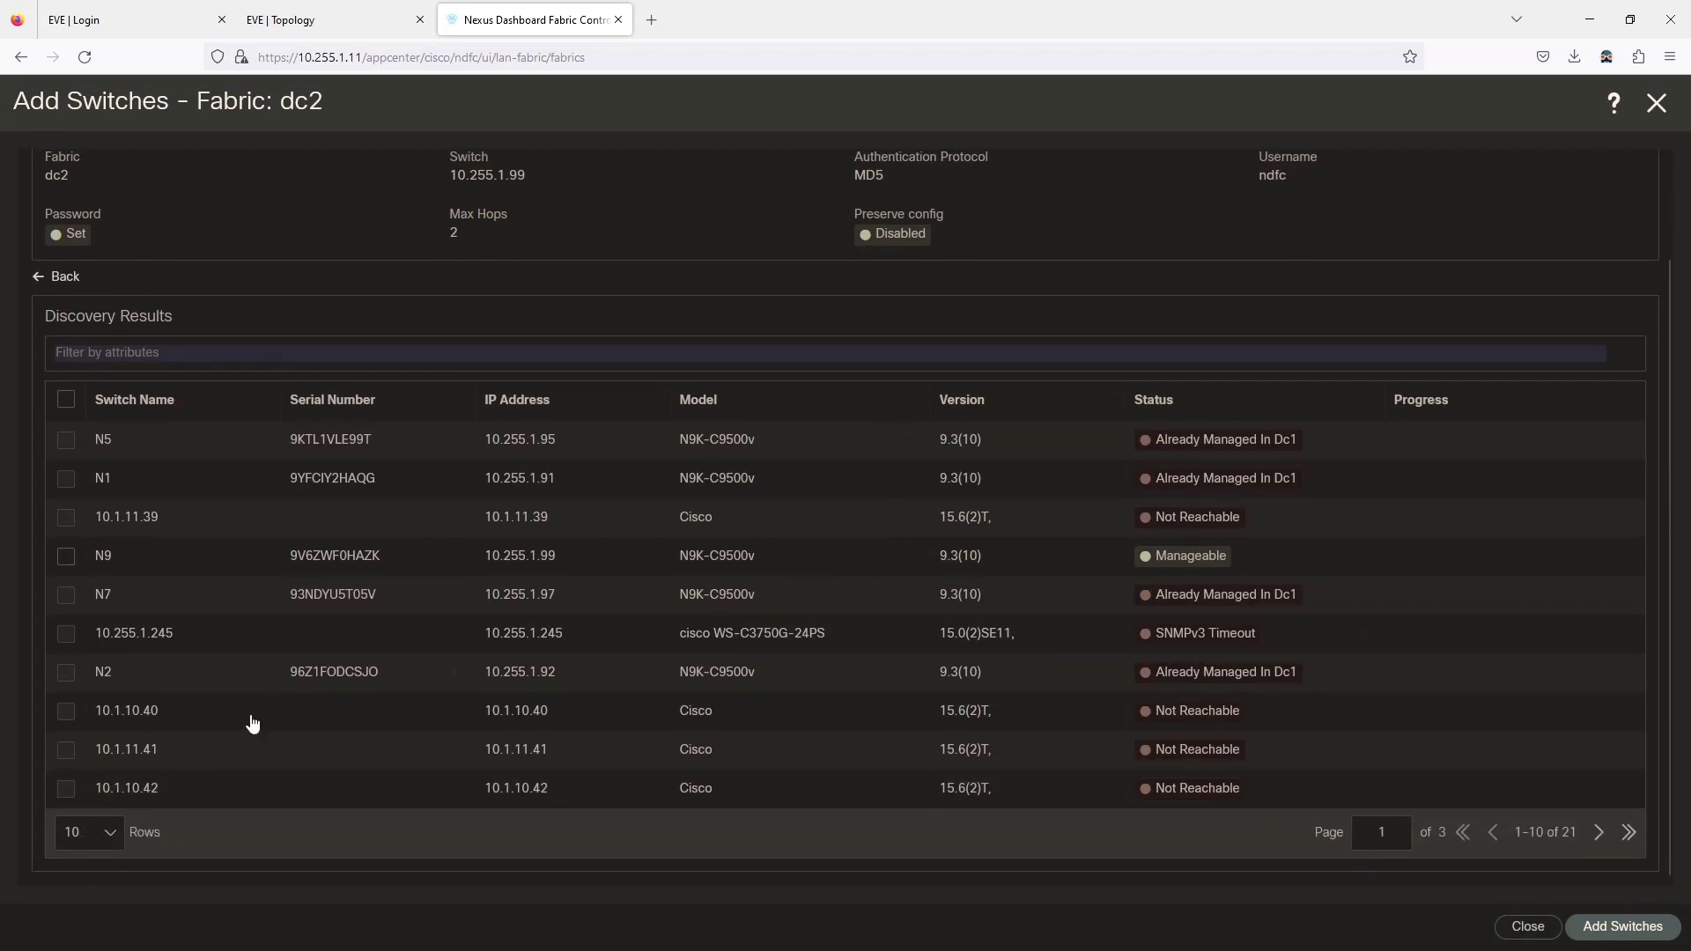
click(109, 834)
click(98, 735)
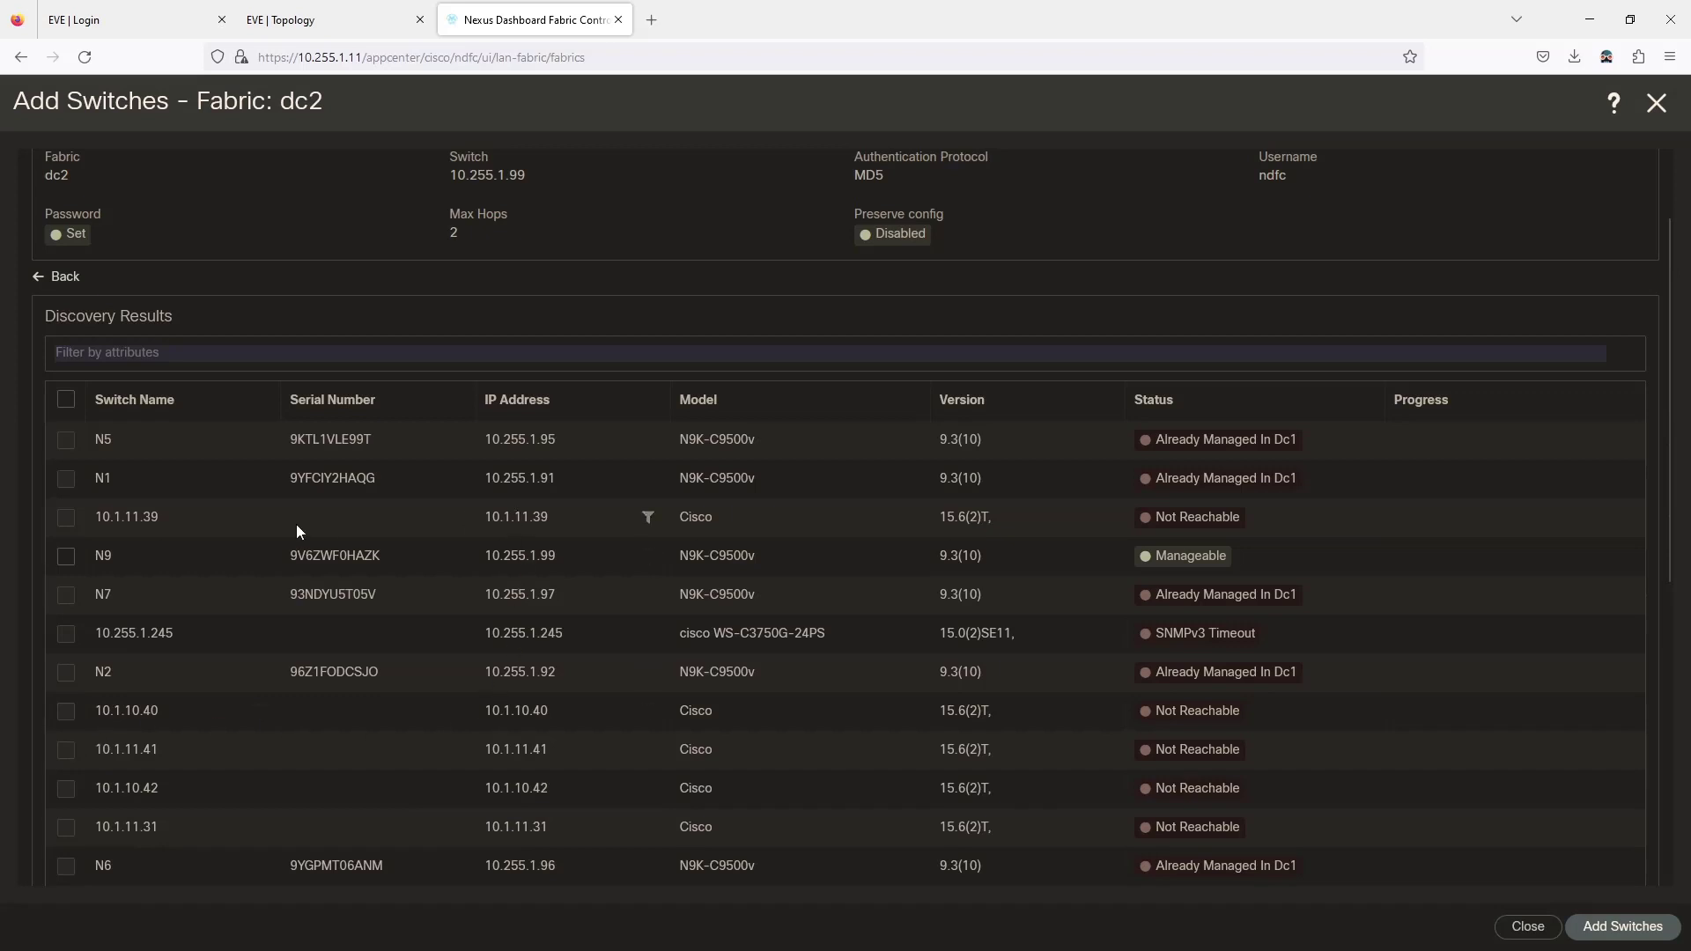
click(67, 558)
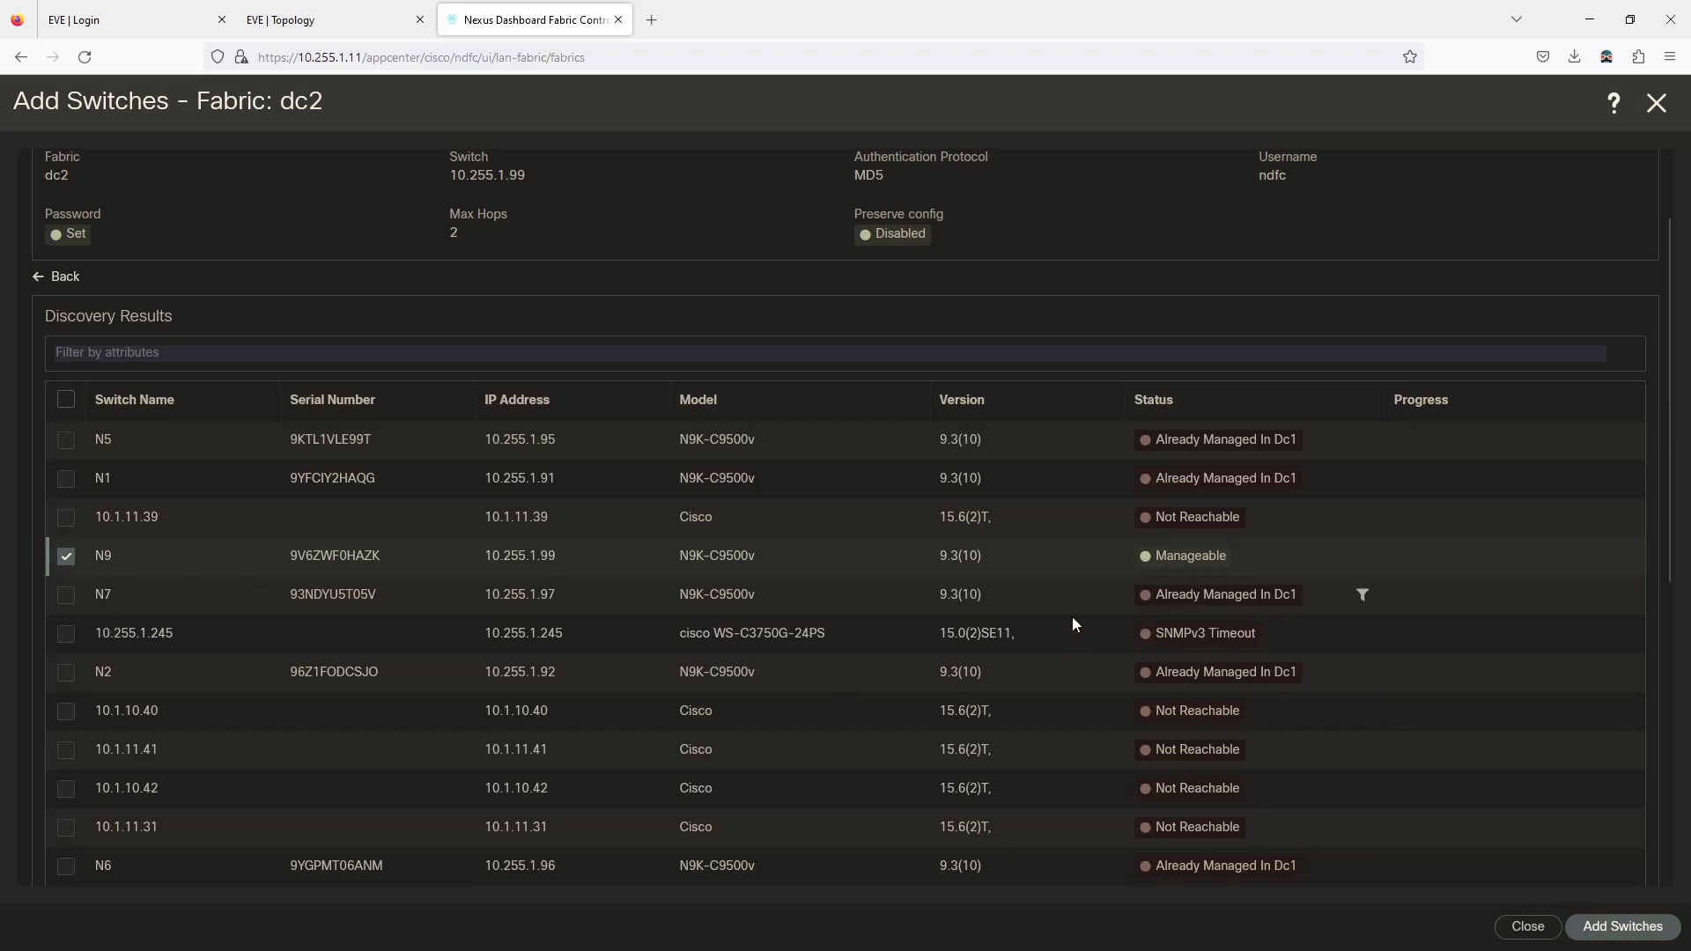
Bring up the EVE lab topology.
scroll(315, 625, down, 3)
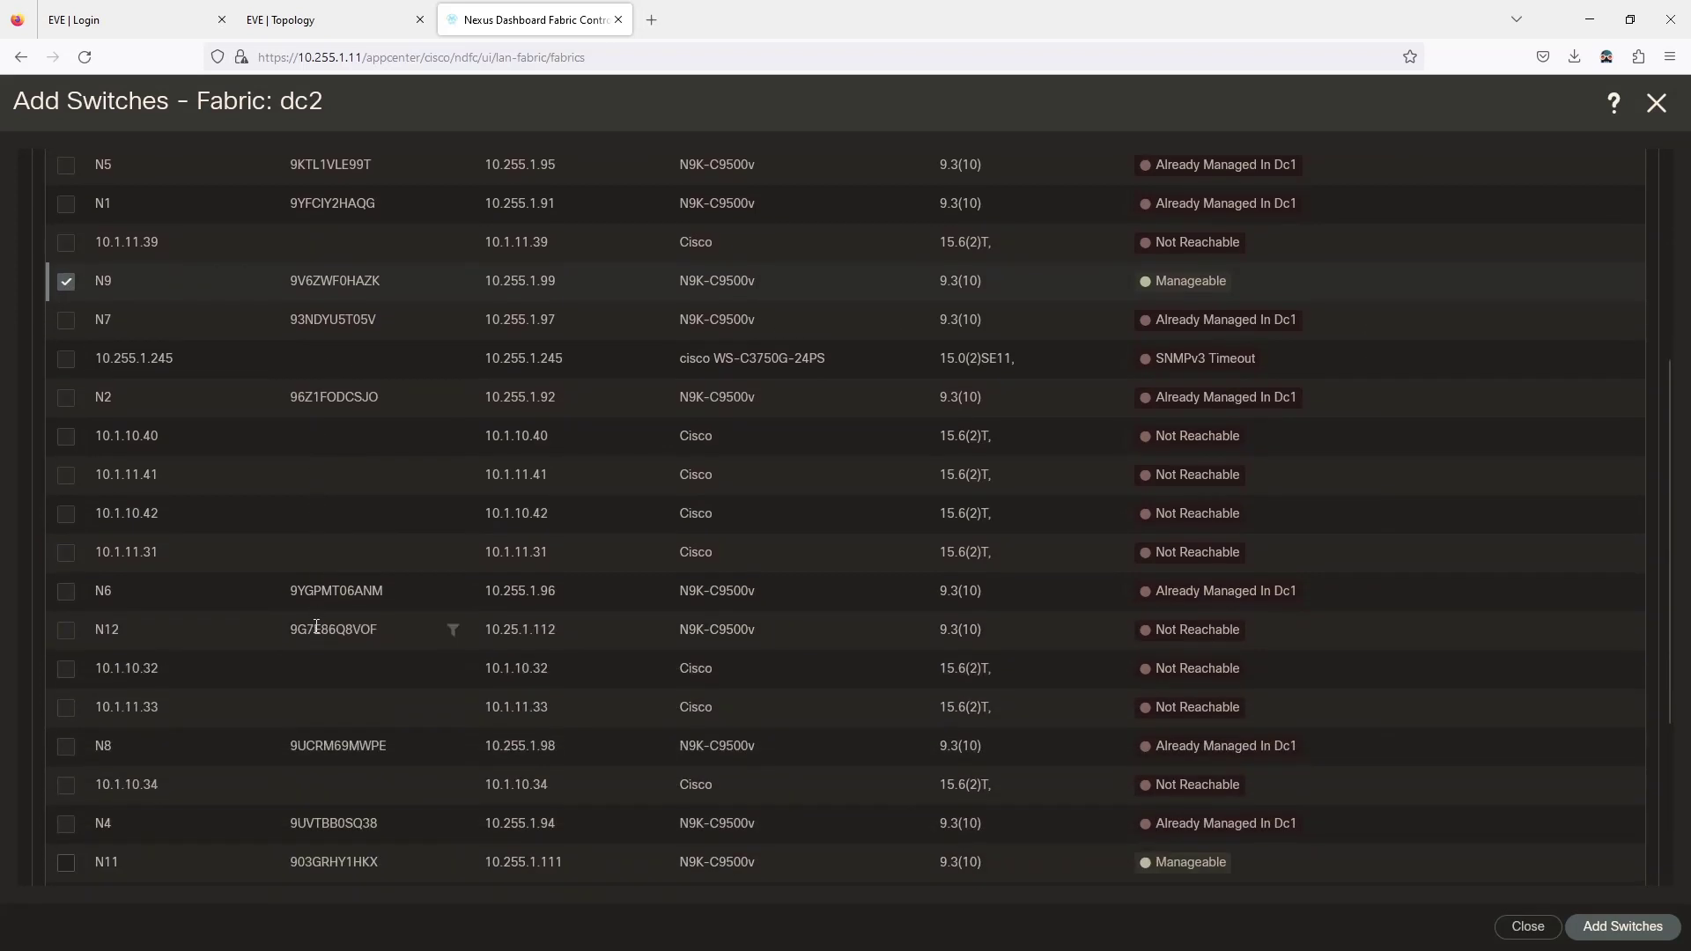
scroll(314, 626, down, 3)
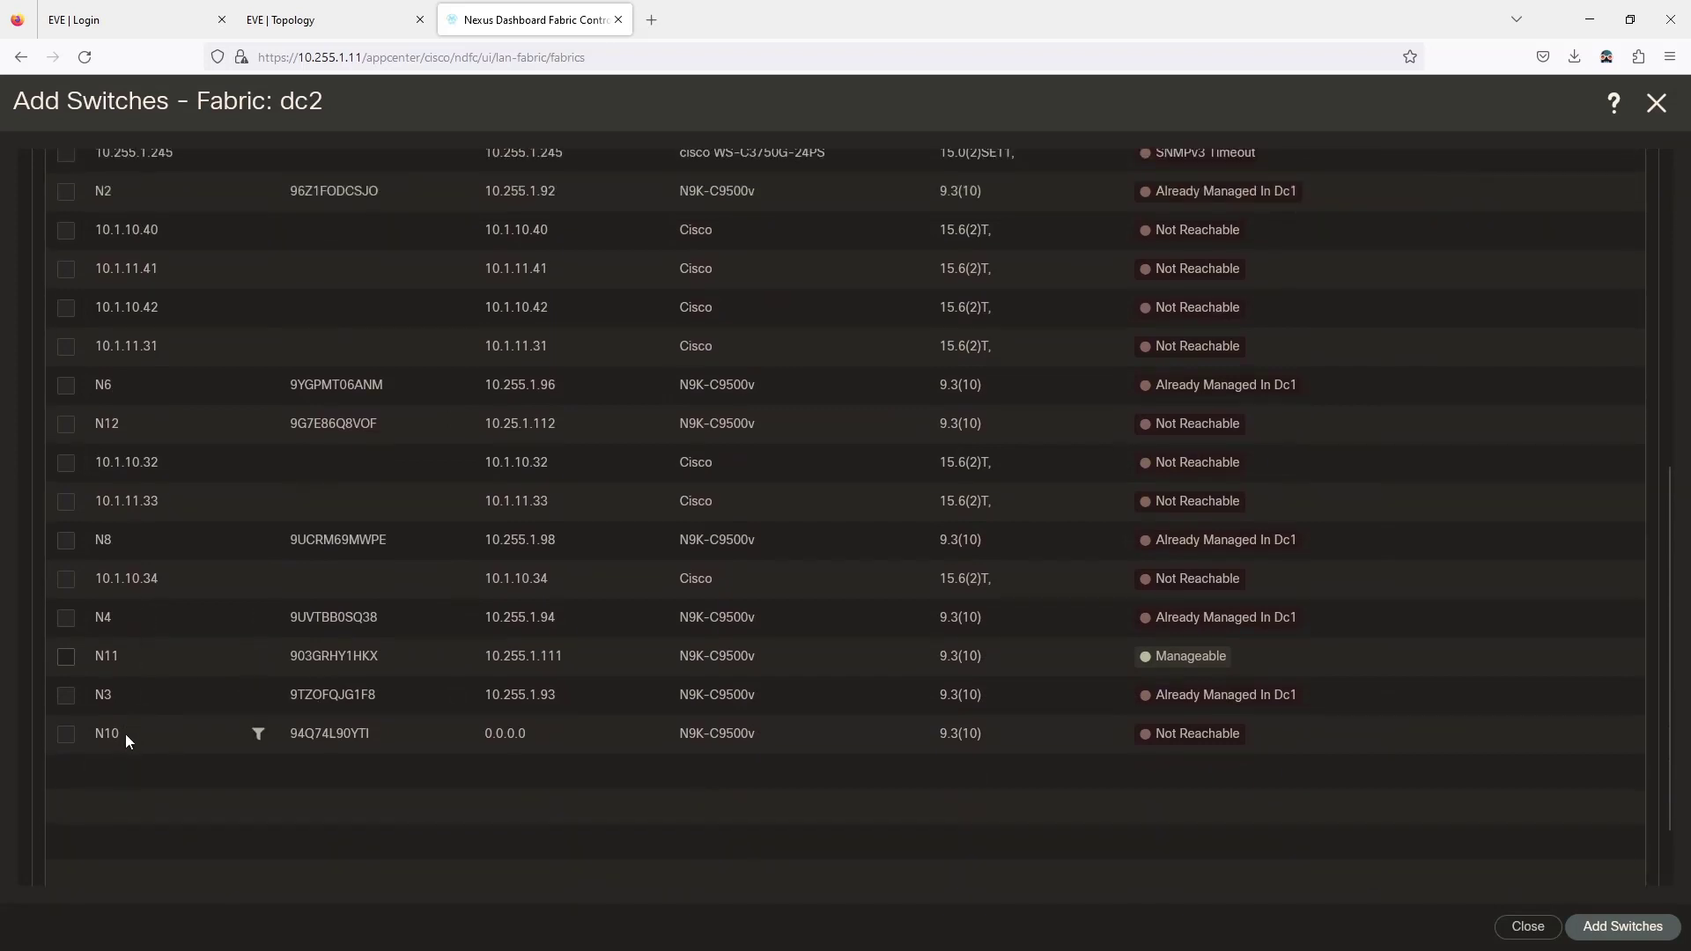
click(335, 20)
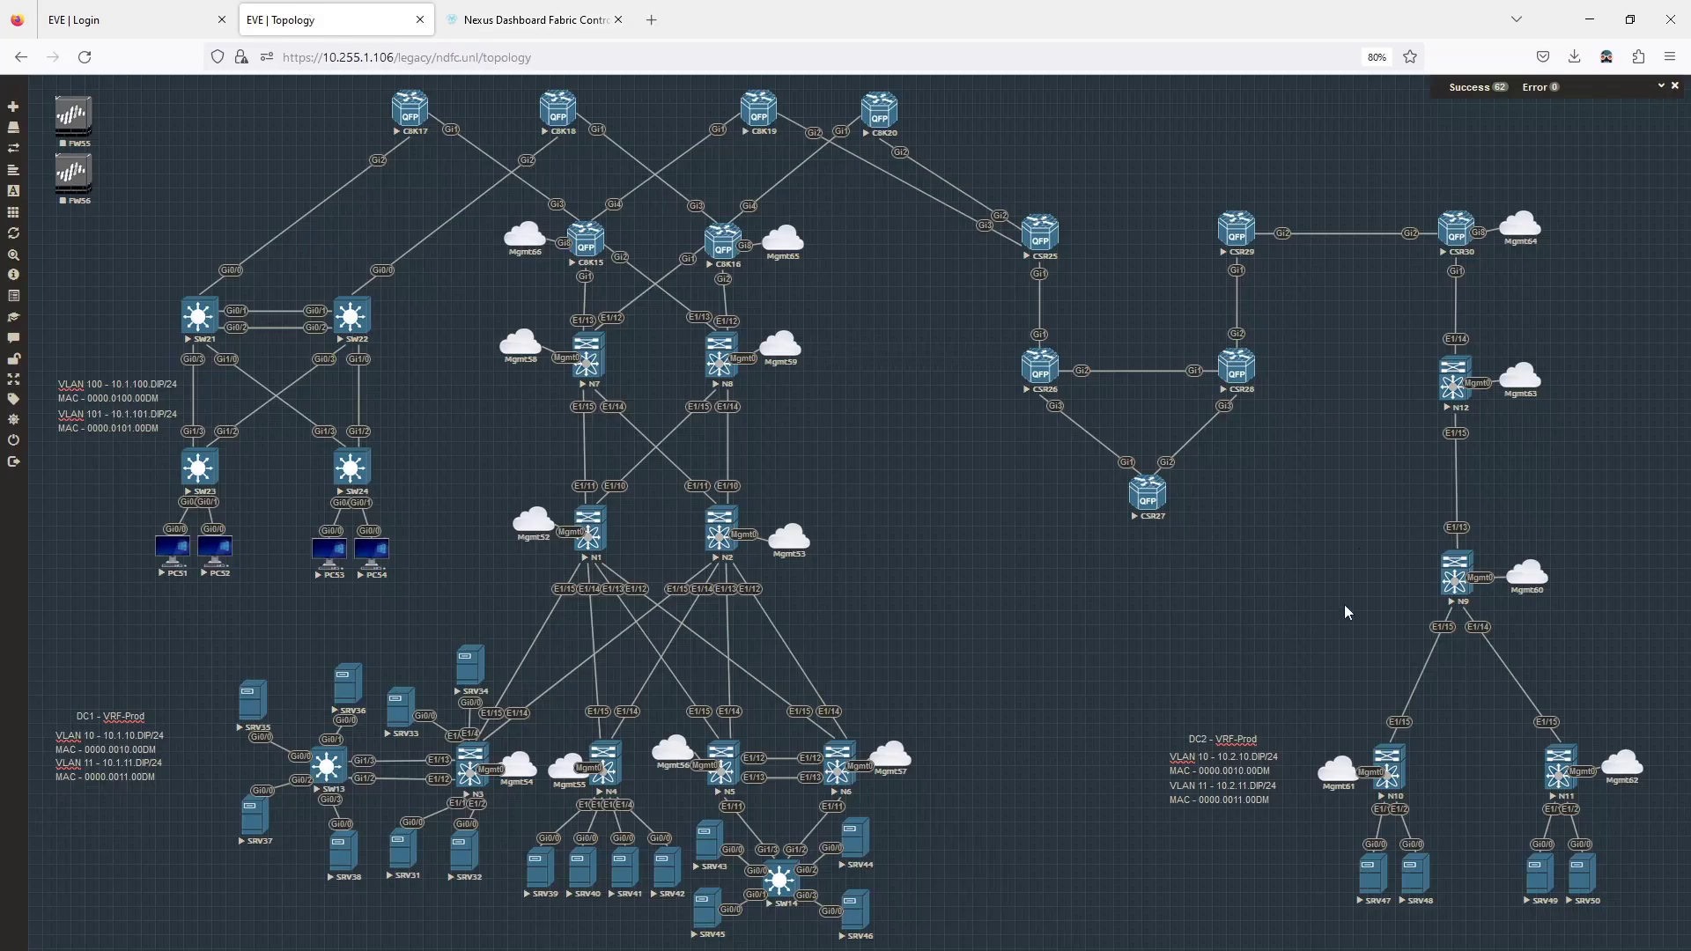
Inspect the N10 node on the EVE topology, then return to the dc2 discovery results.
click(1387, 775)
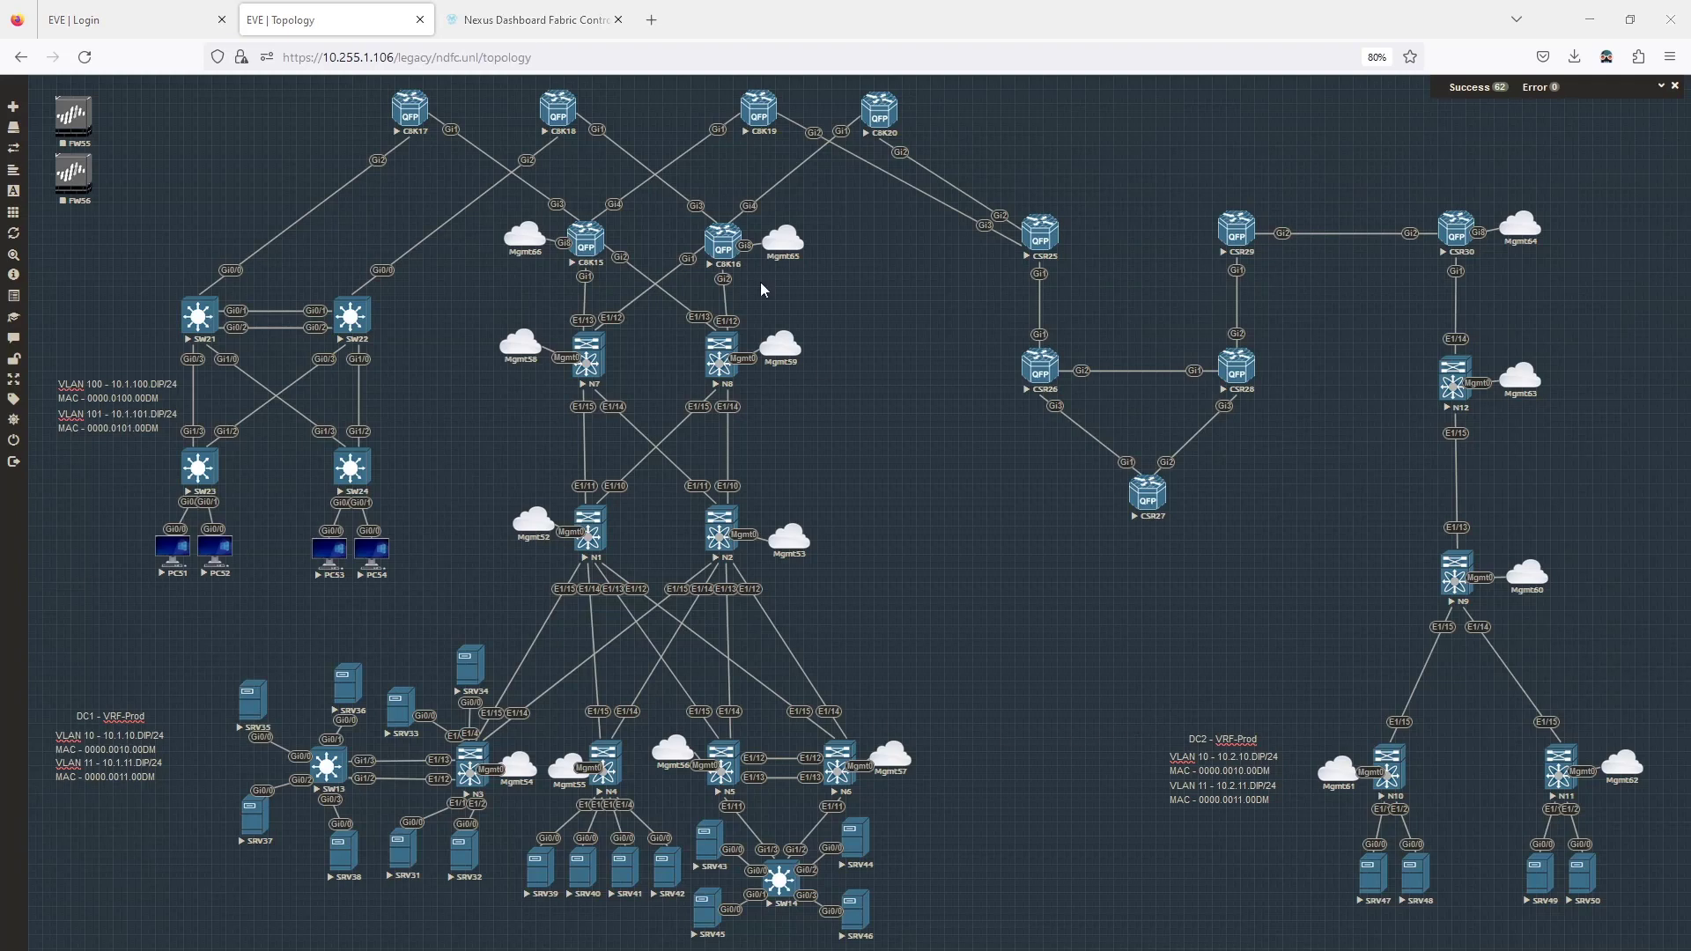
click(528, 19)
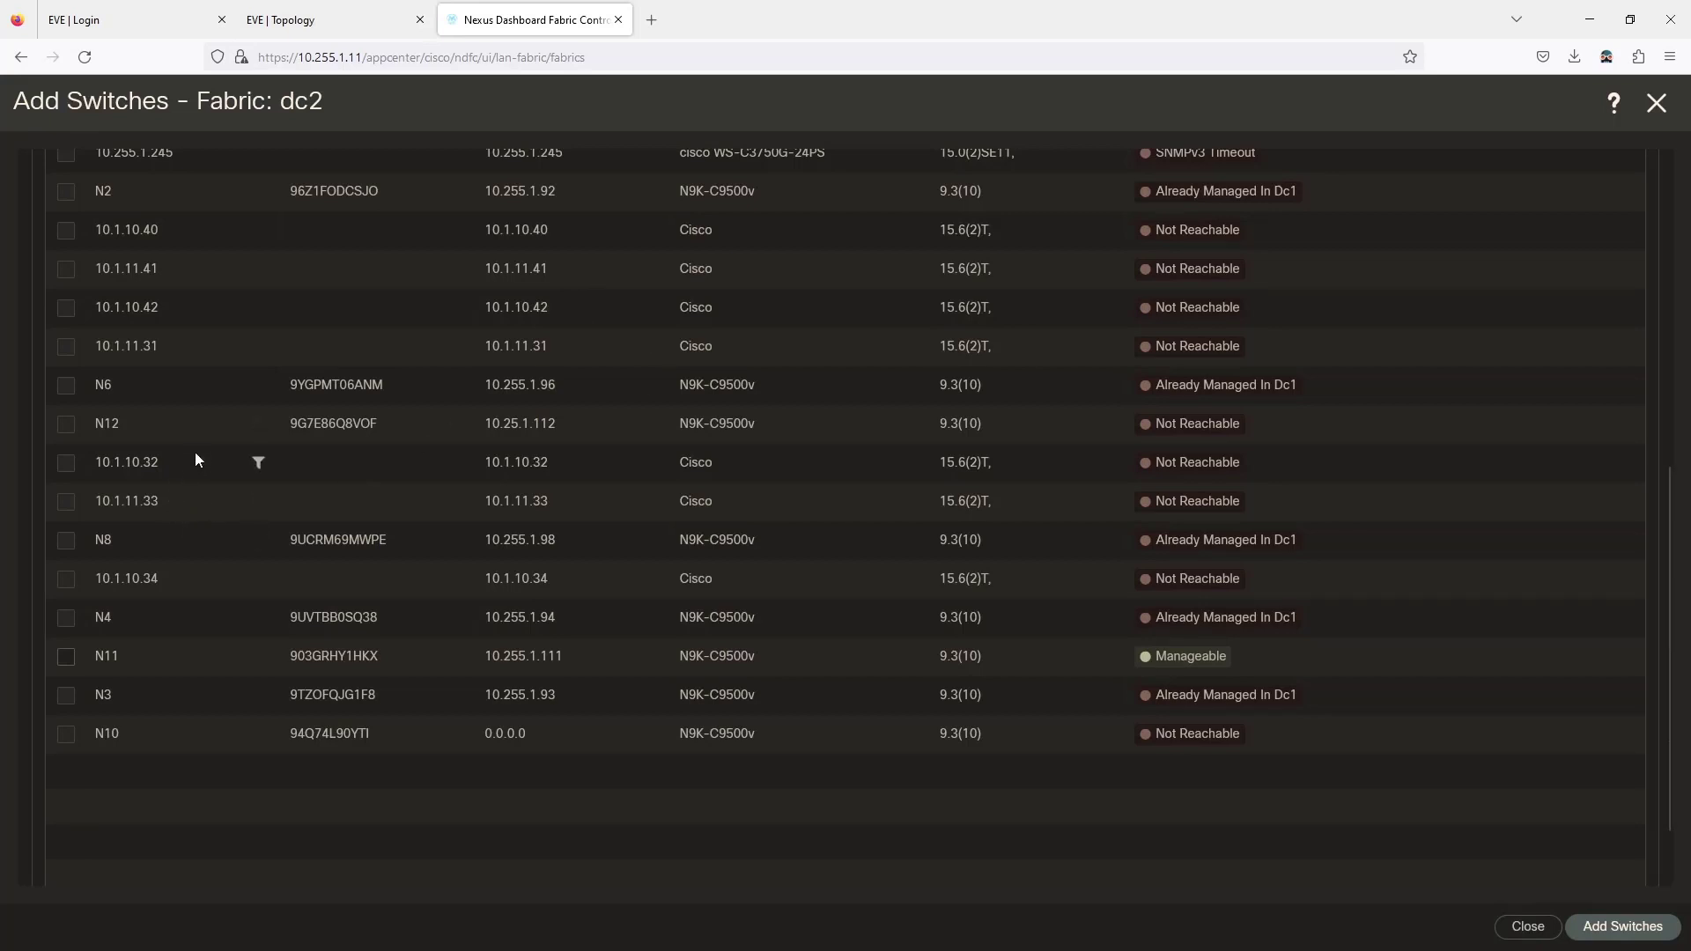
Add the selected N9 switch to fabric dc2 and bring N9's console window forward.
scroll(197, 452, up, 2)
scroll(197, 453, up, 3)
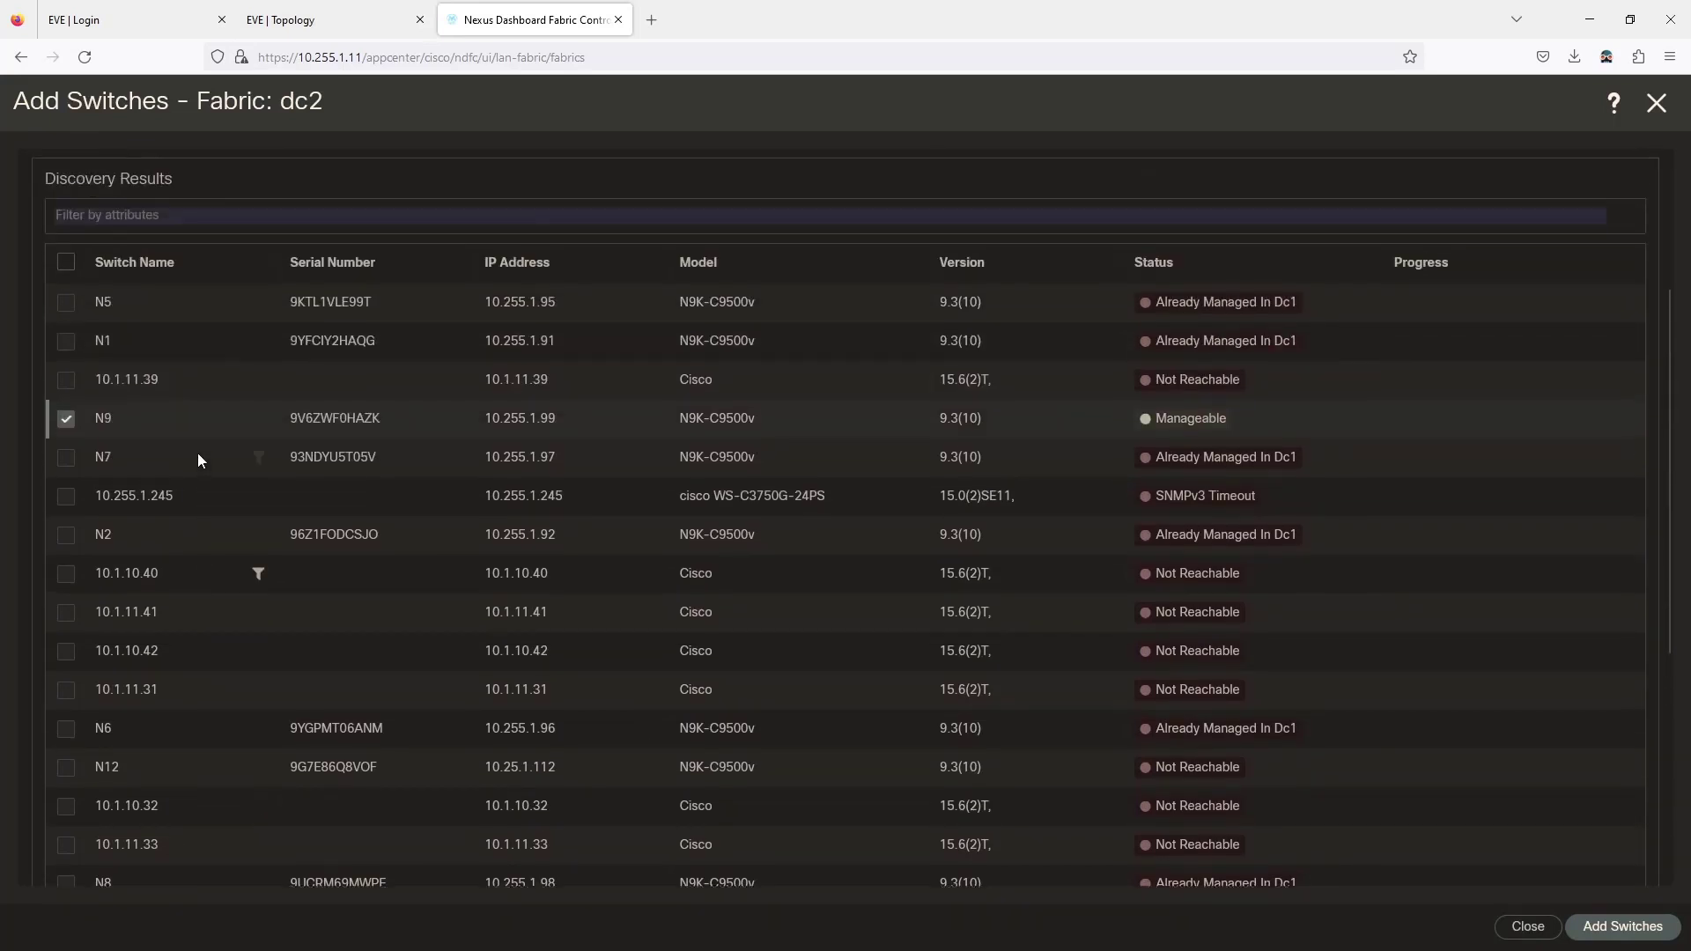
scroll(925, 632, down, 2)
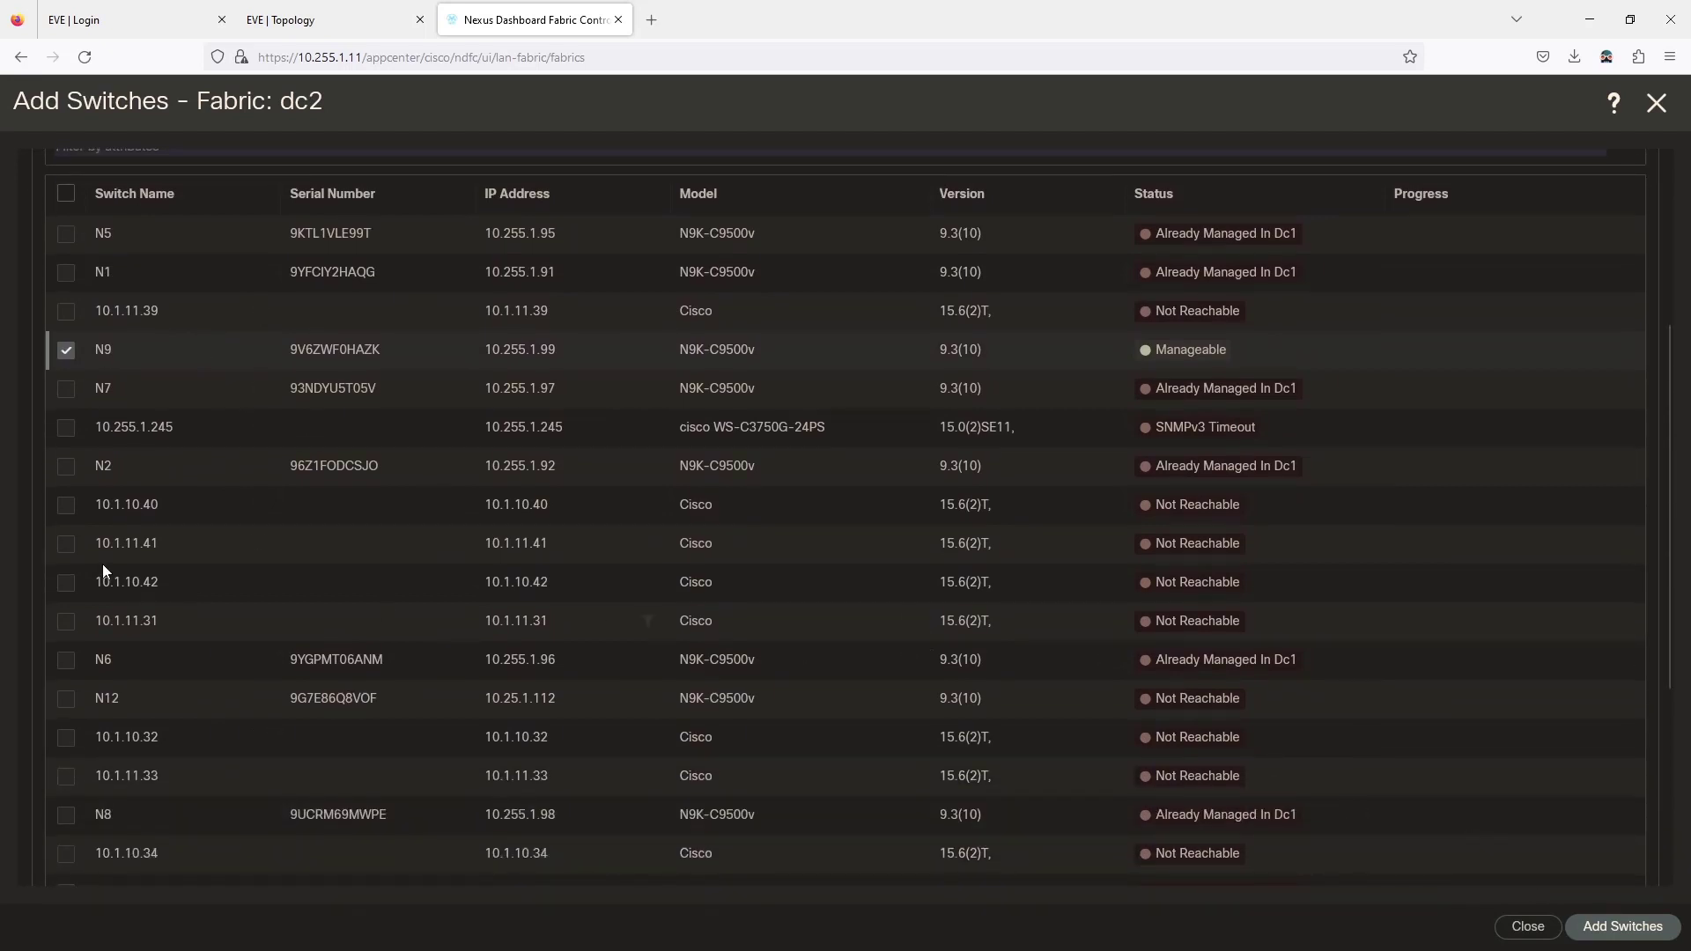
scroll(189, 483, down, 3)
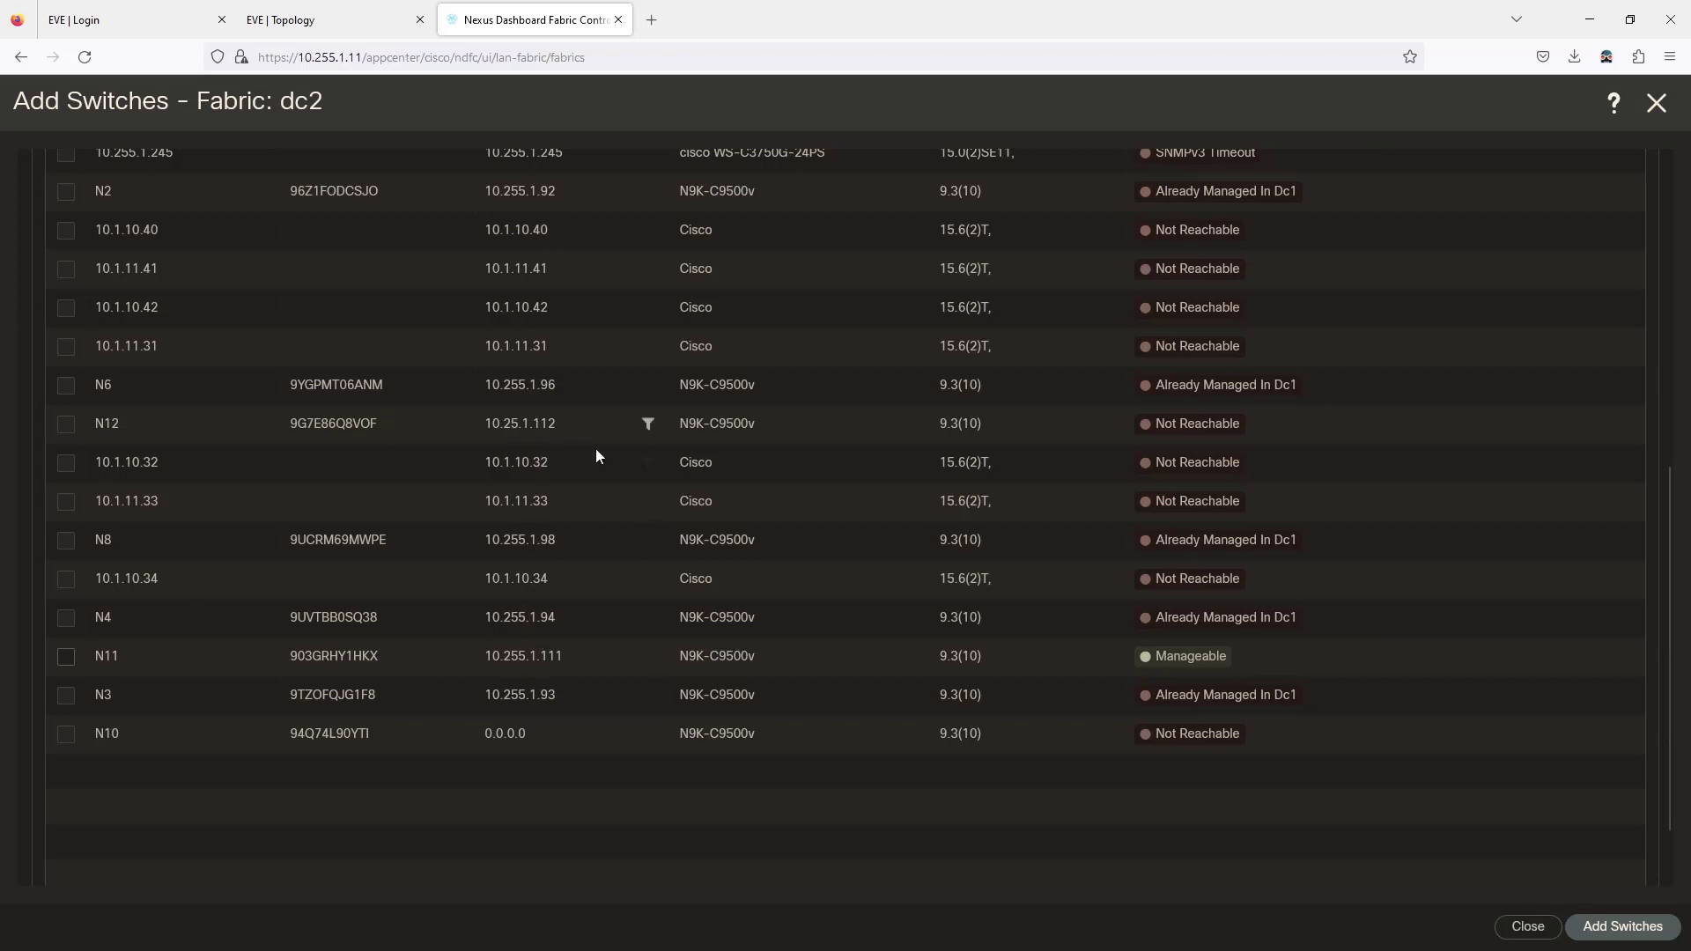
click(1592, 935)
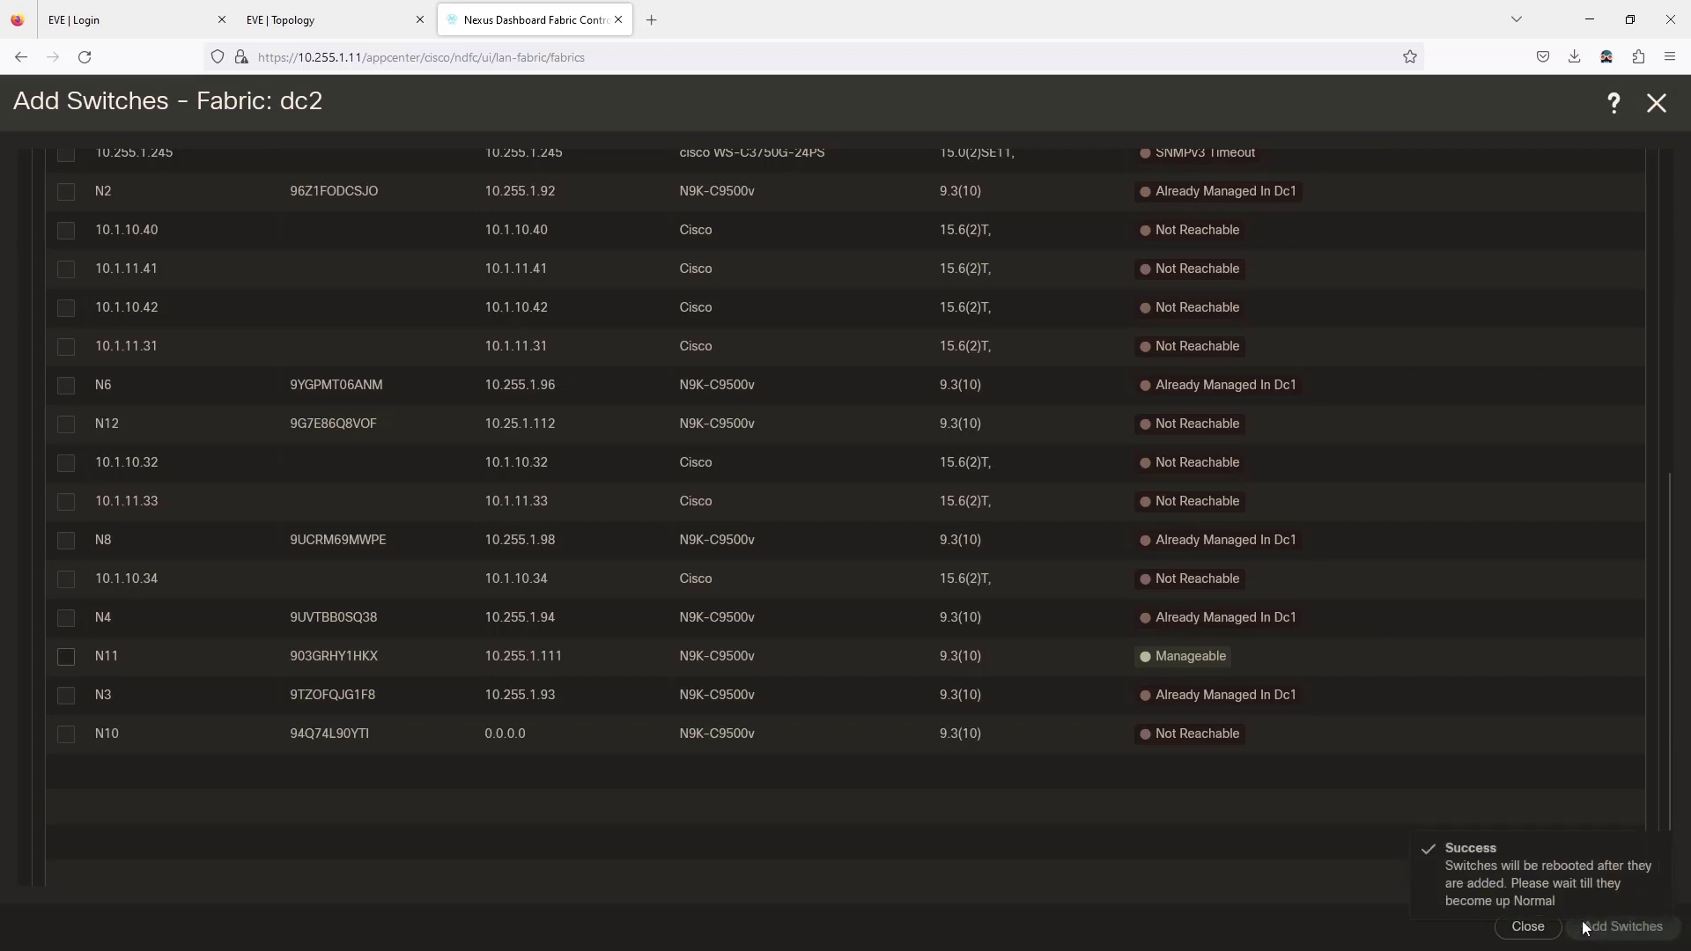
scroll(1112, 706, up, 5)
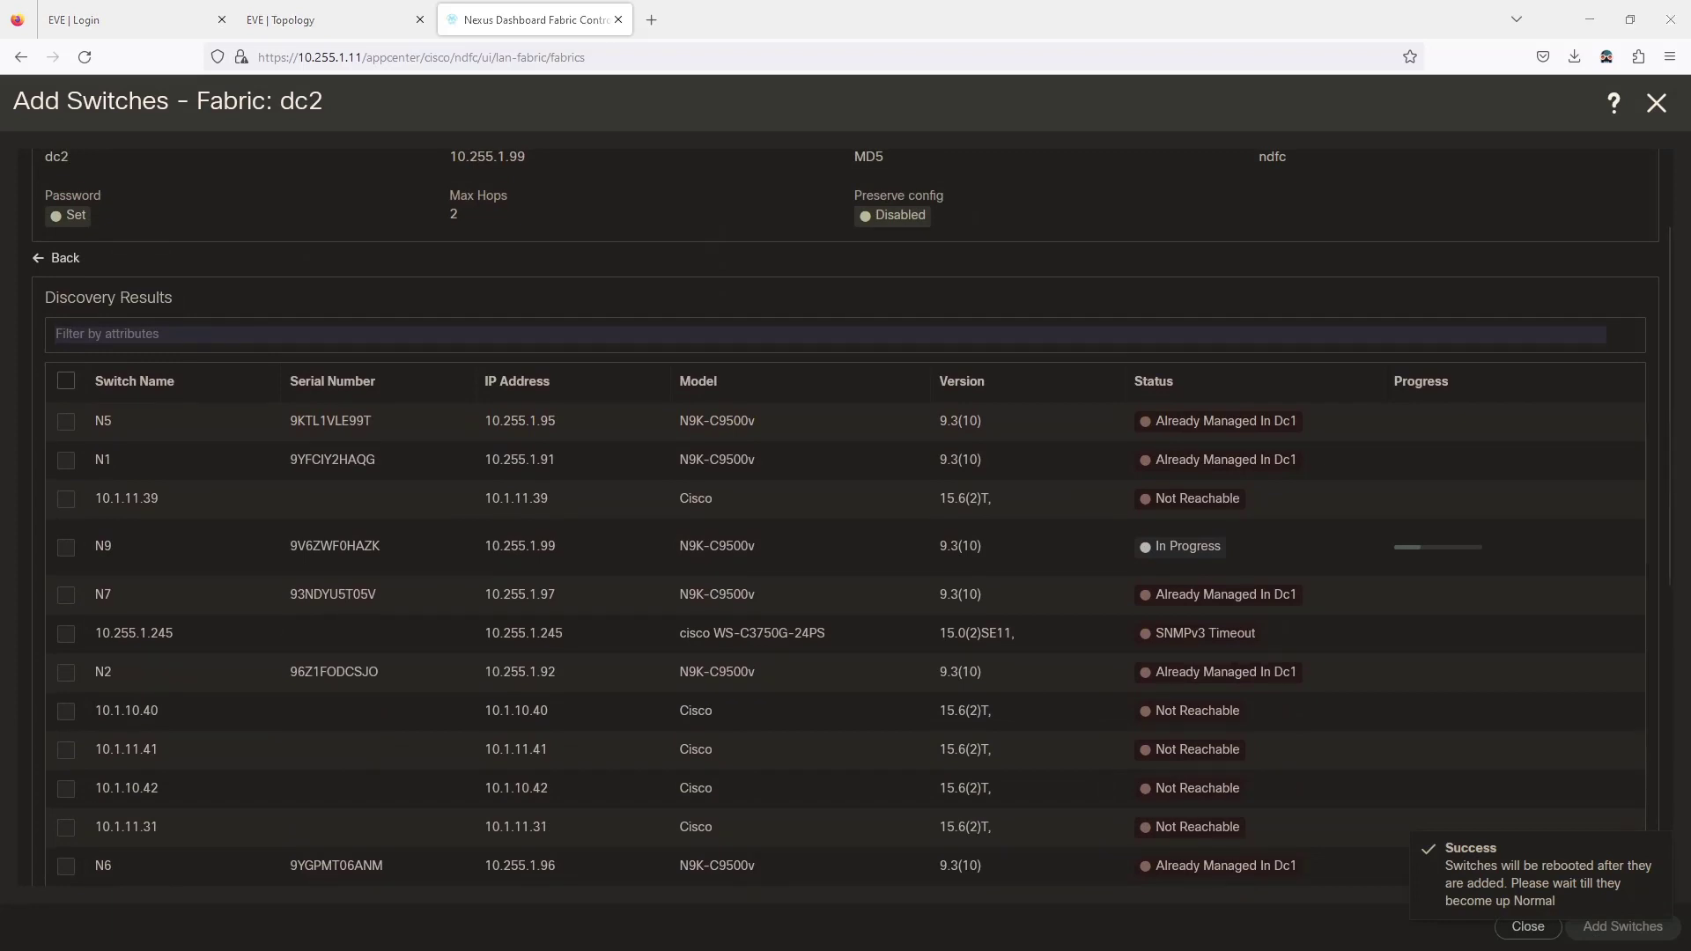
drag(0, 352, 543, 303)
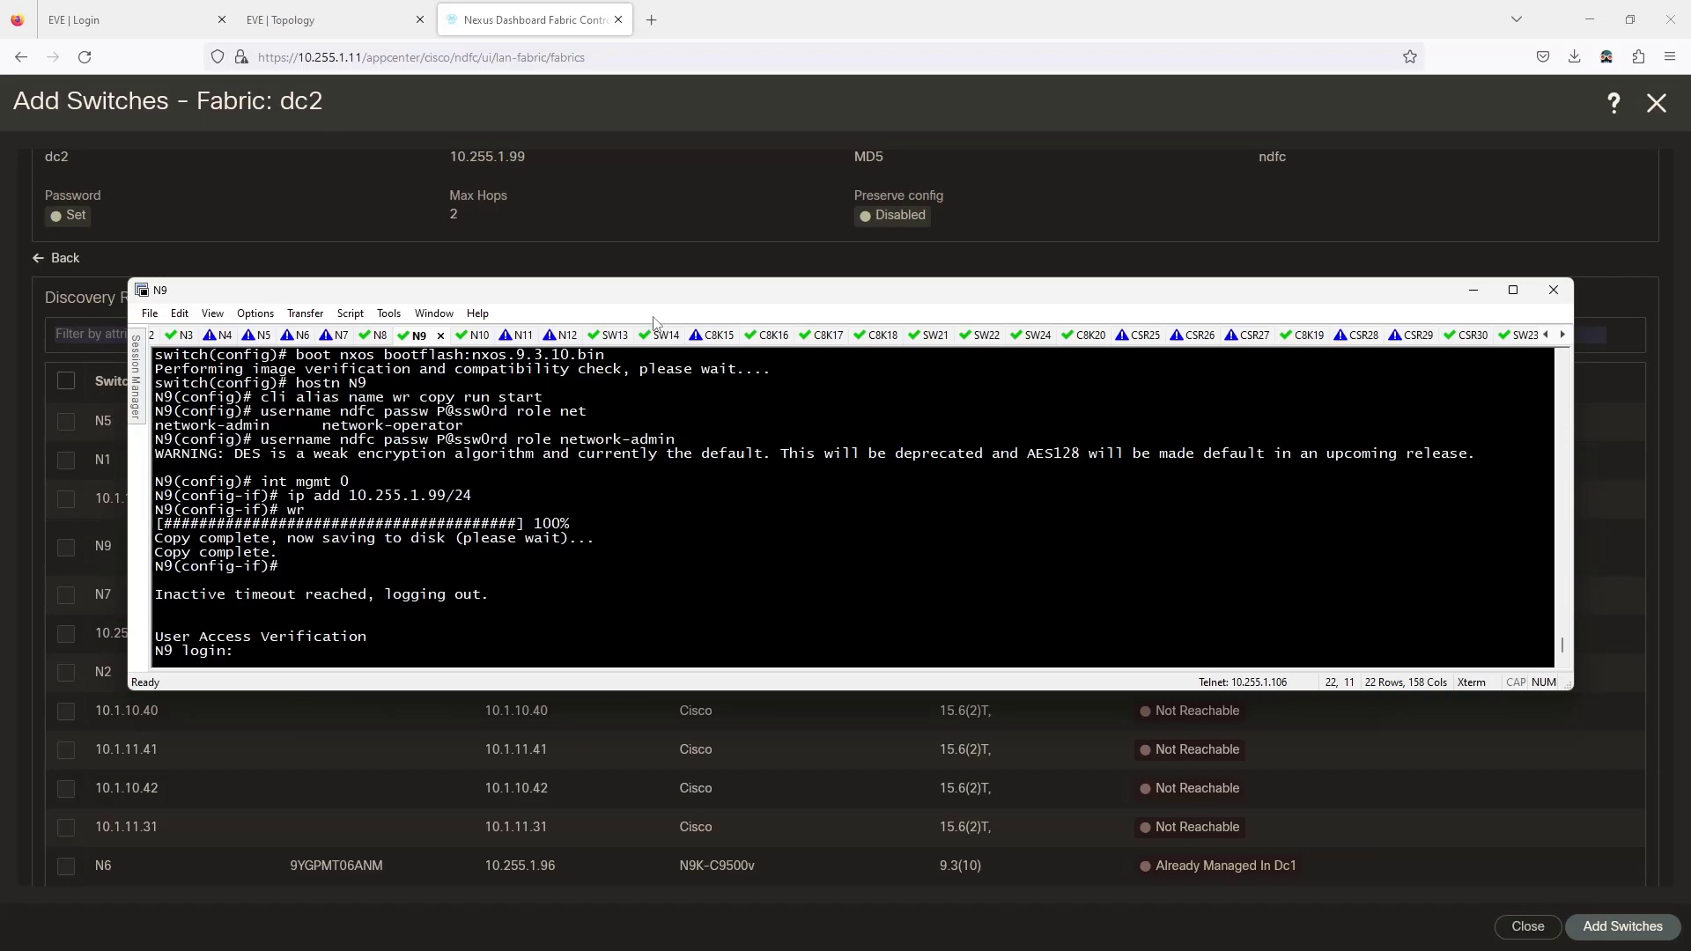
Log into the N10 console session with the admin account.
drag(654, 300, 729, 126)
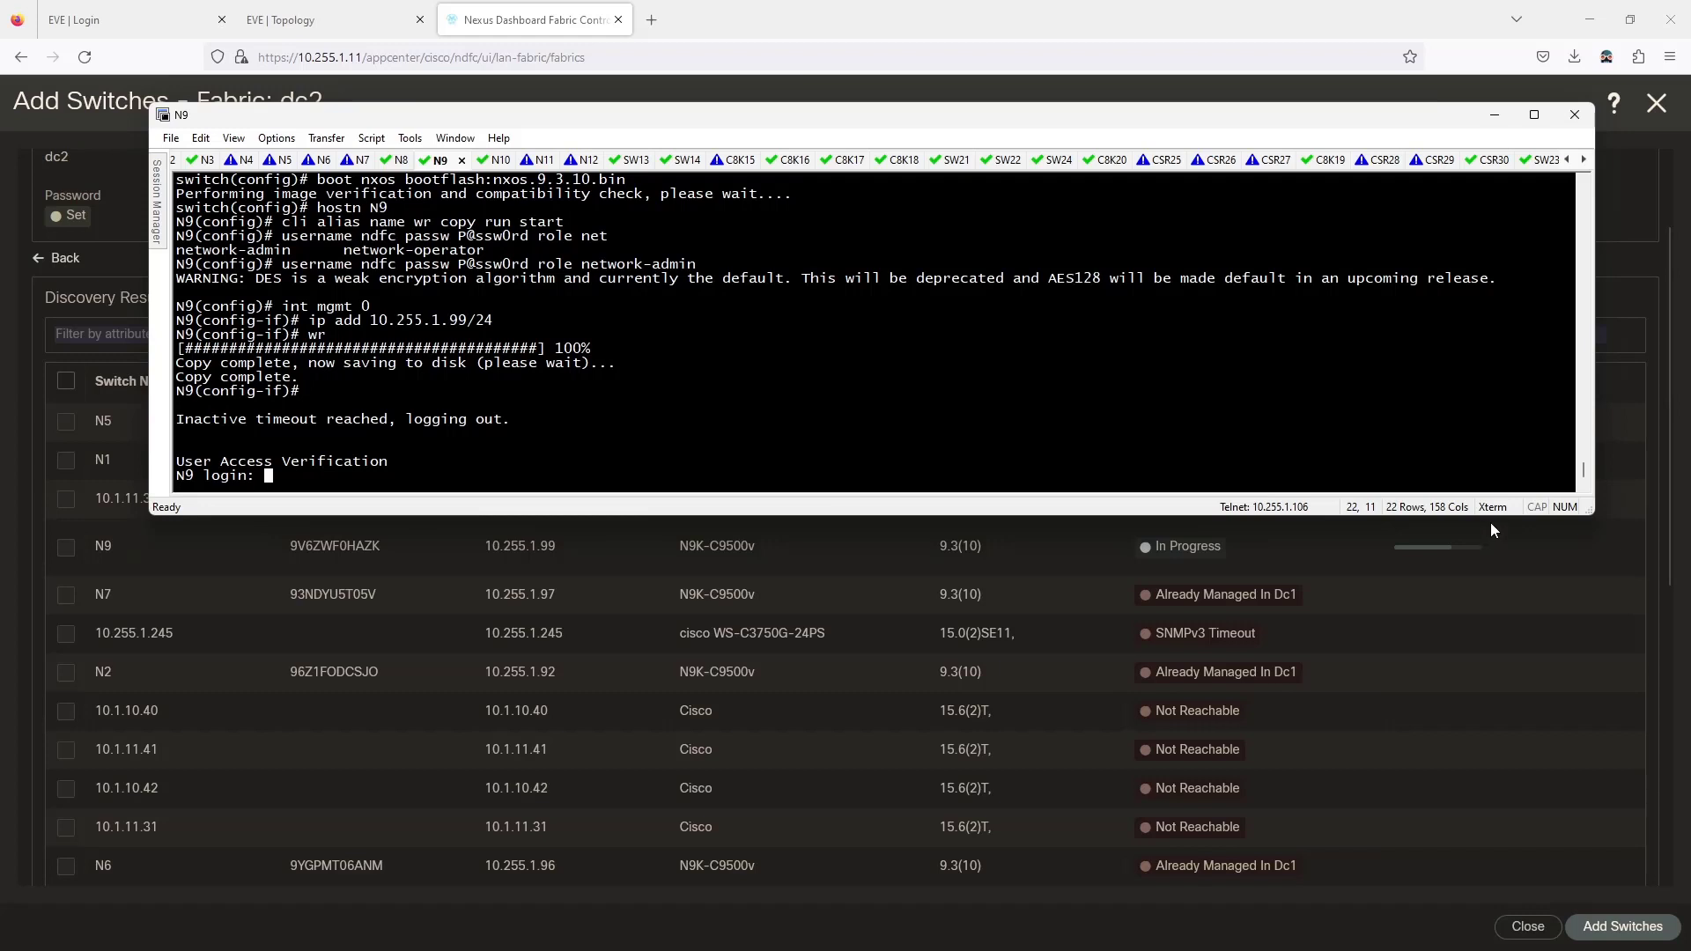
click(499, 160)
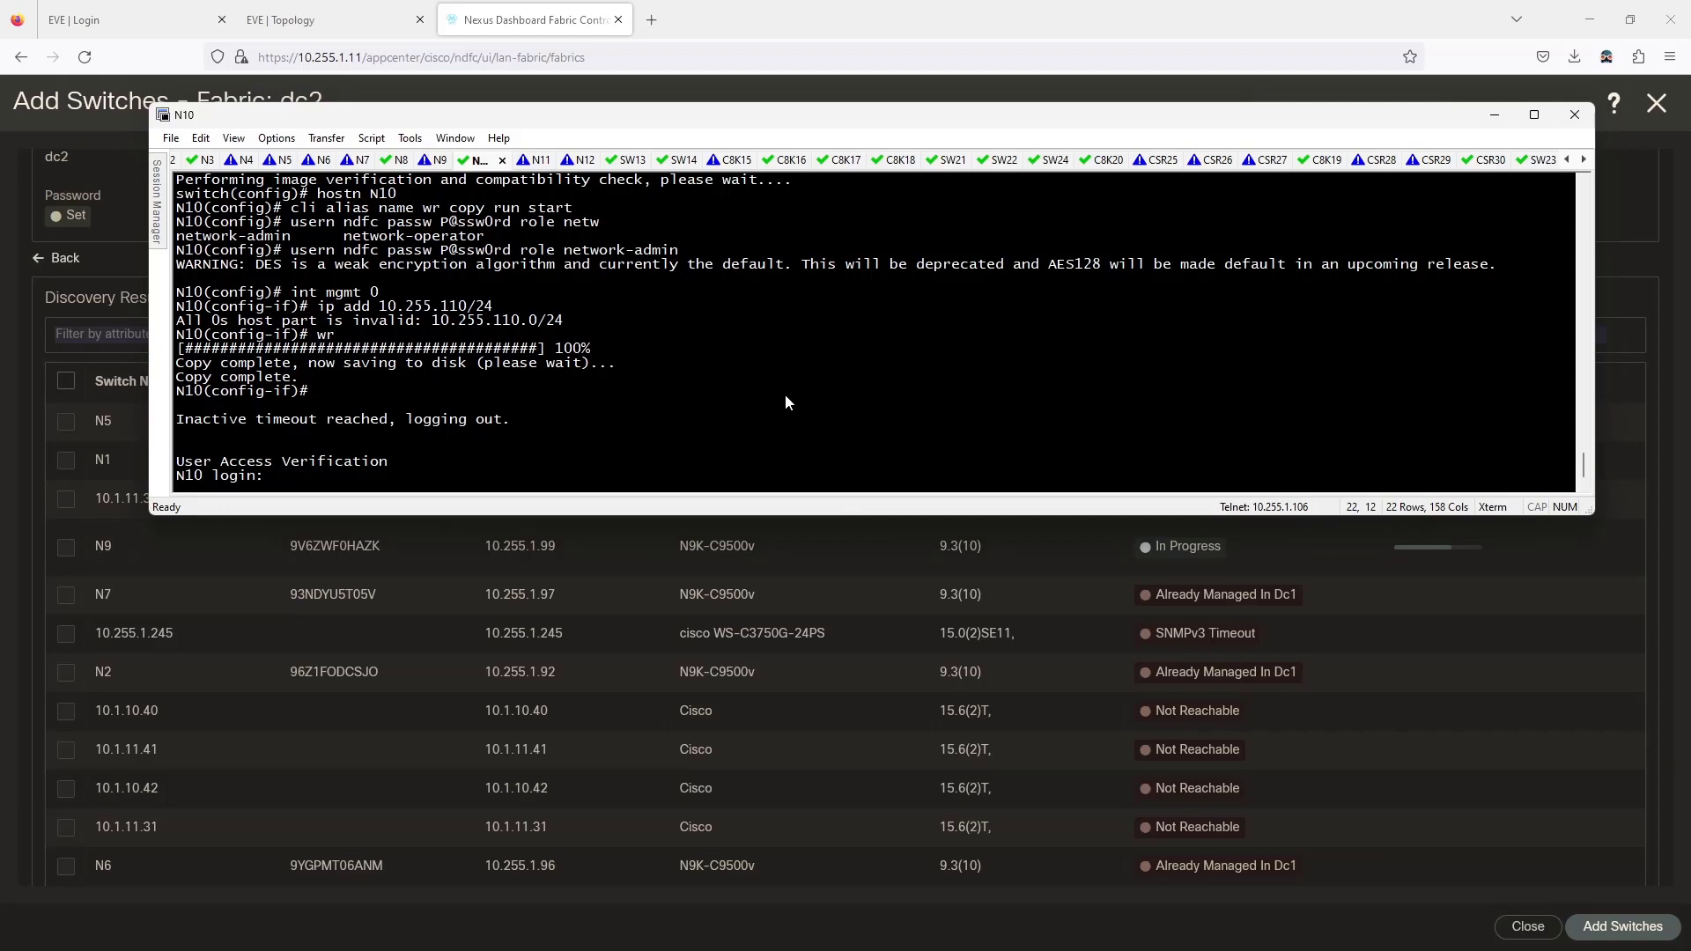
text(admin)
key(Return)
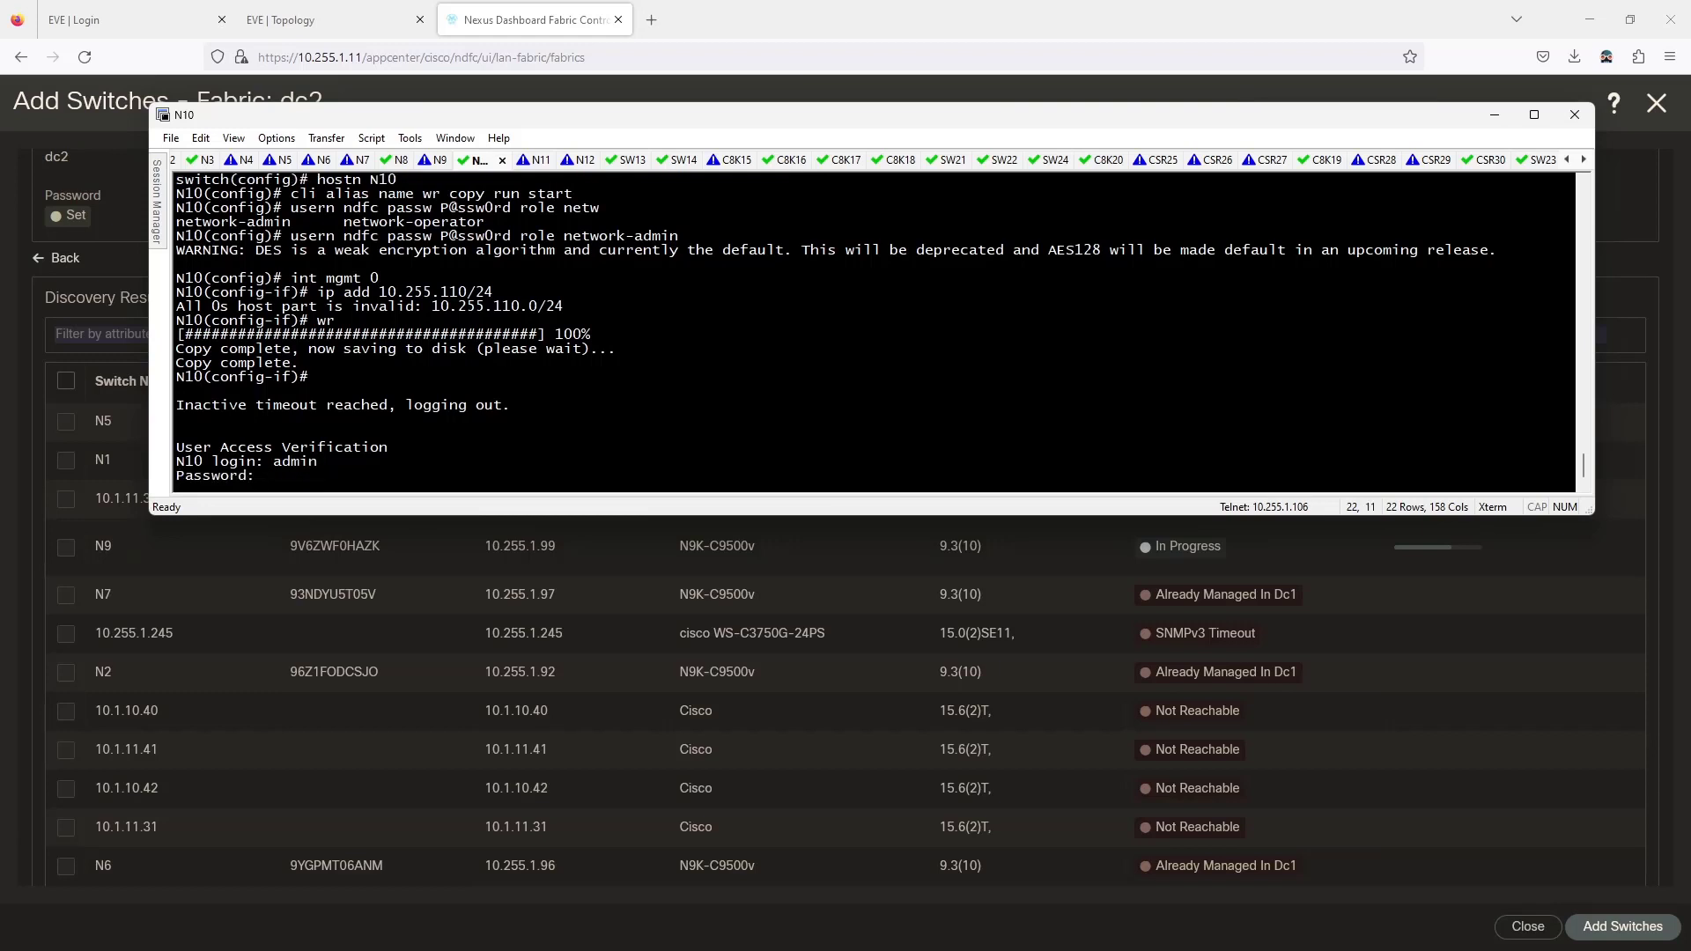
key(Return)
Assign 10.255.1.110/24 to N10's mgmt 0 interface in configuration mode.
text(conf t)
key(Return)
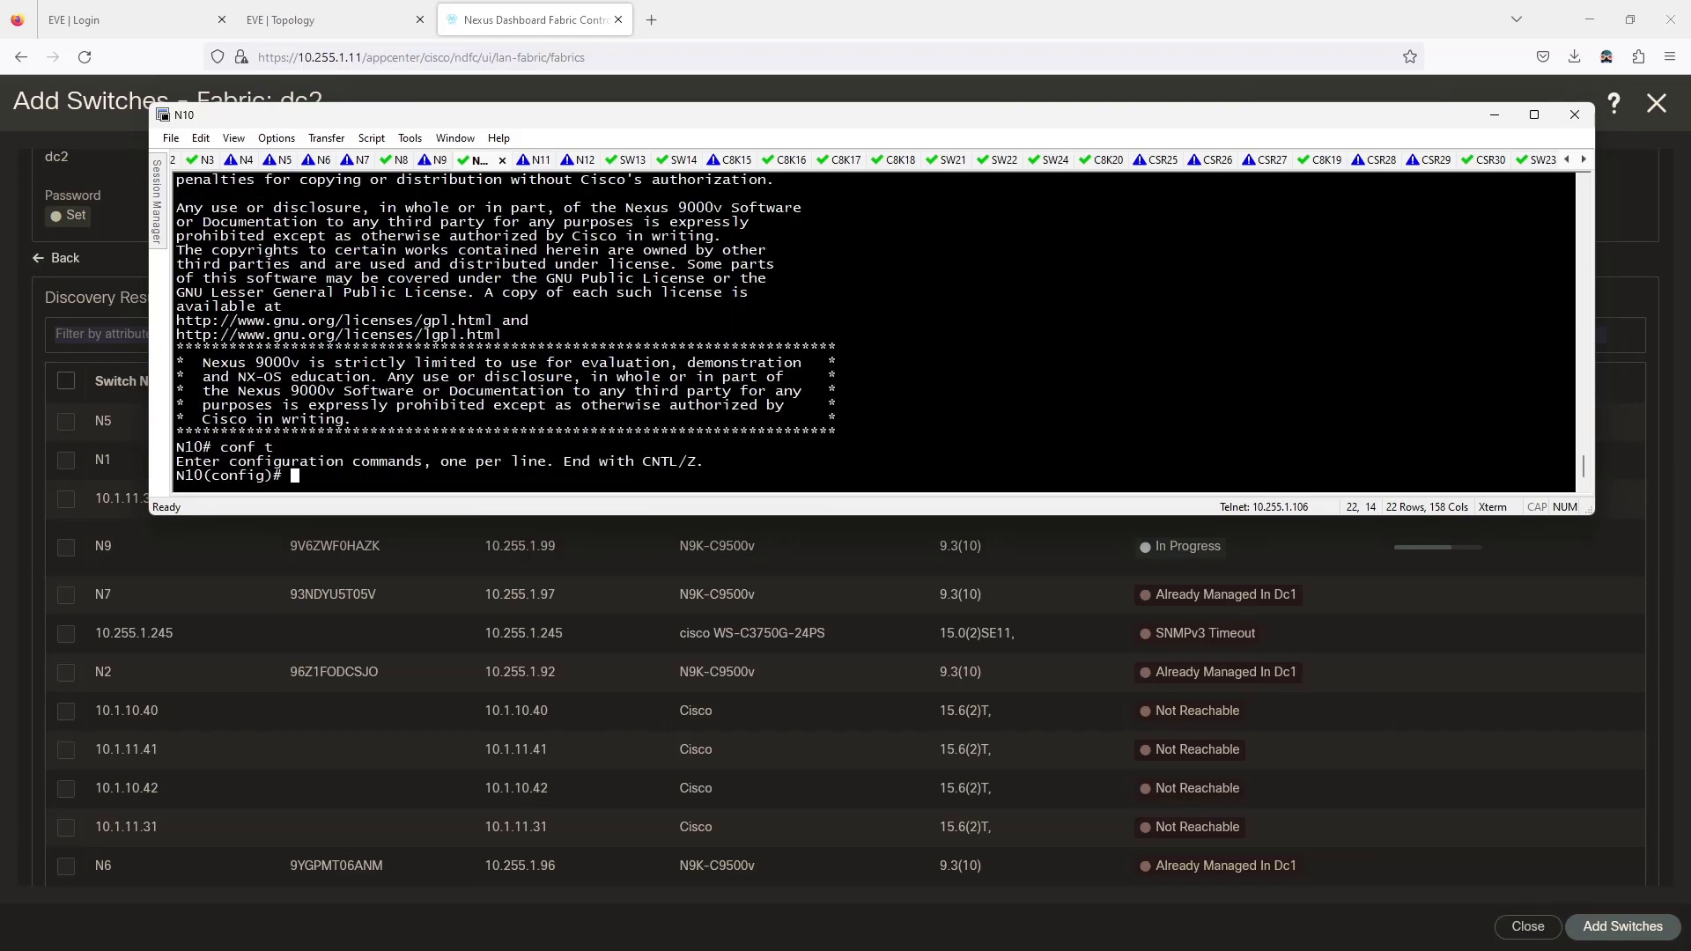
text(int mgmt 9)
key(Return)
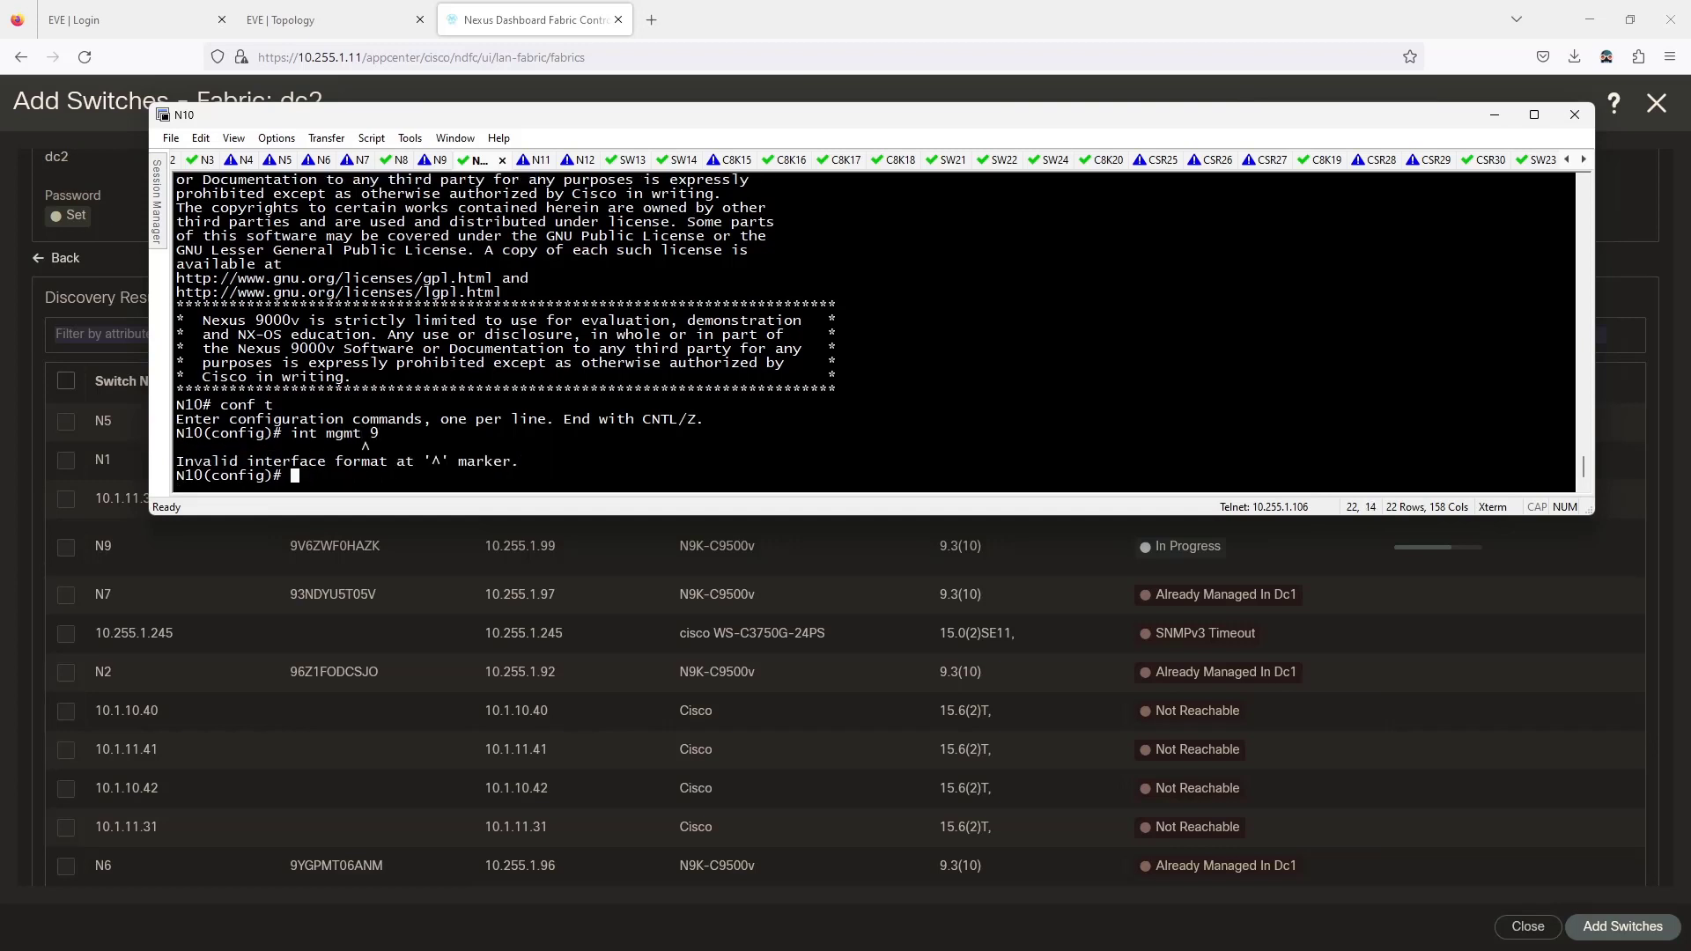
key(Up)
key(BackSpace)
text(0)
key(Return)
text(ip add)
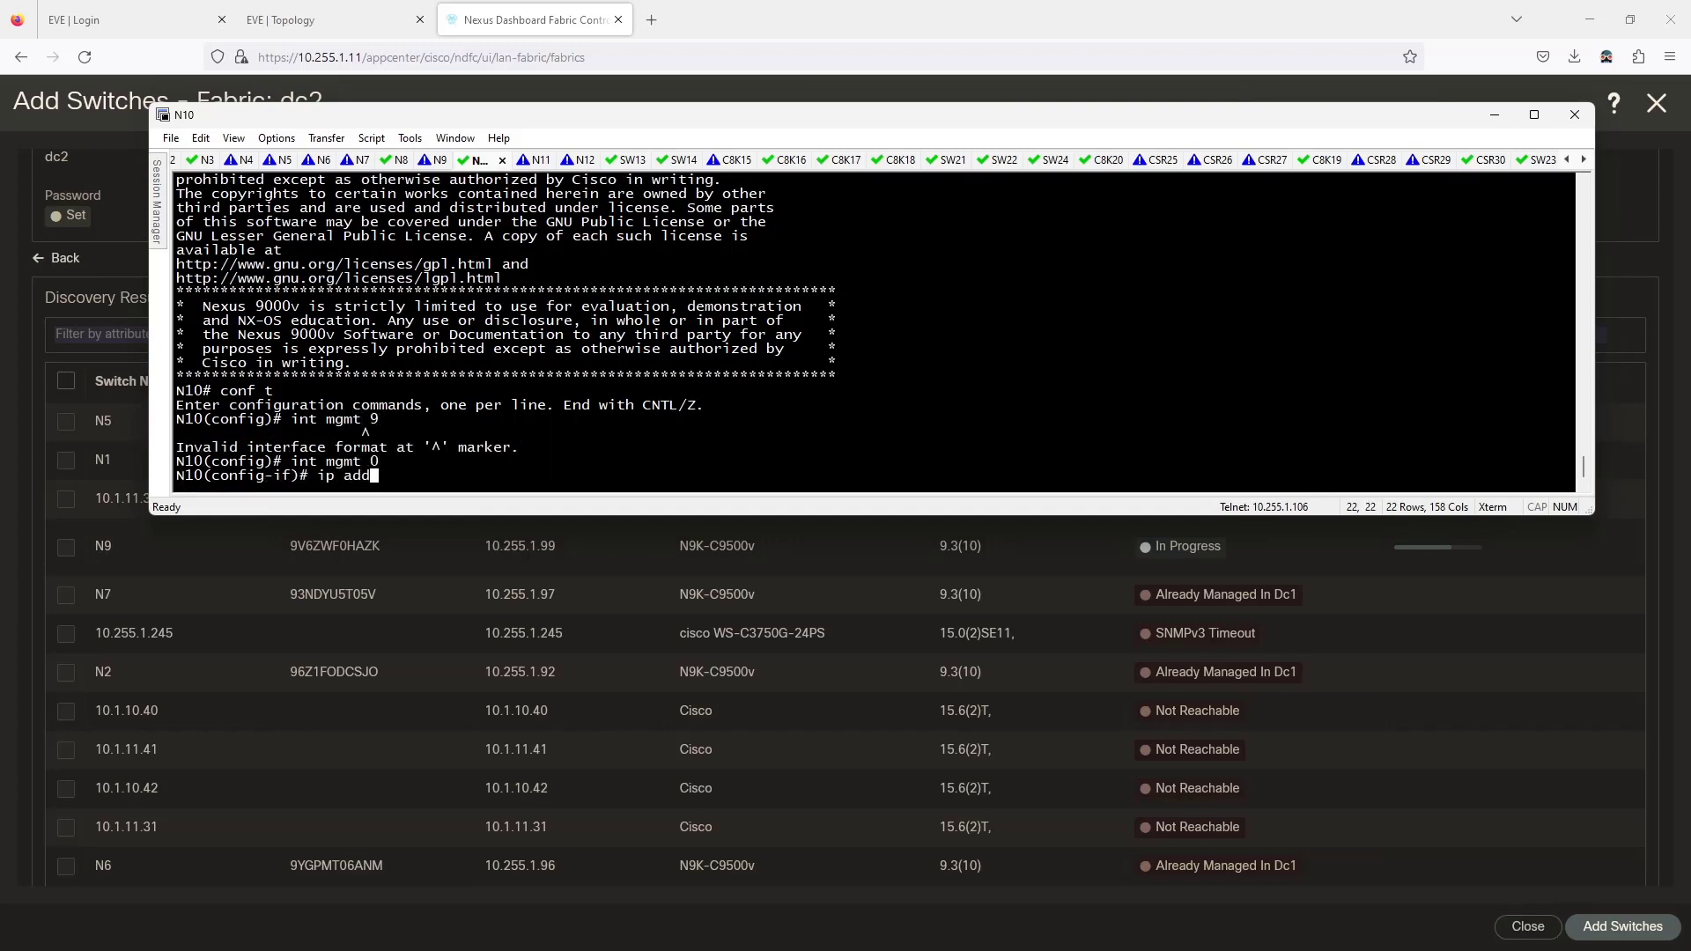
text( 10.255.1.110/24)
key(Return)
Save N10's configuration with wr and glance at the N9 console.
text(wr)
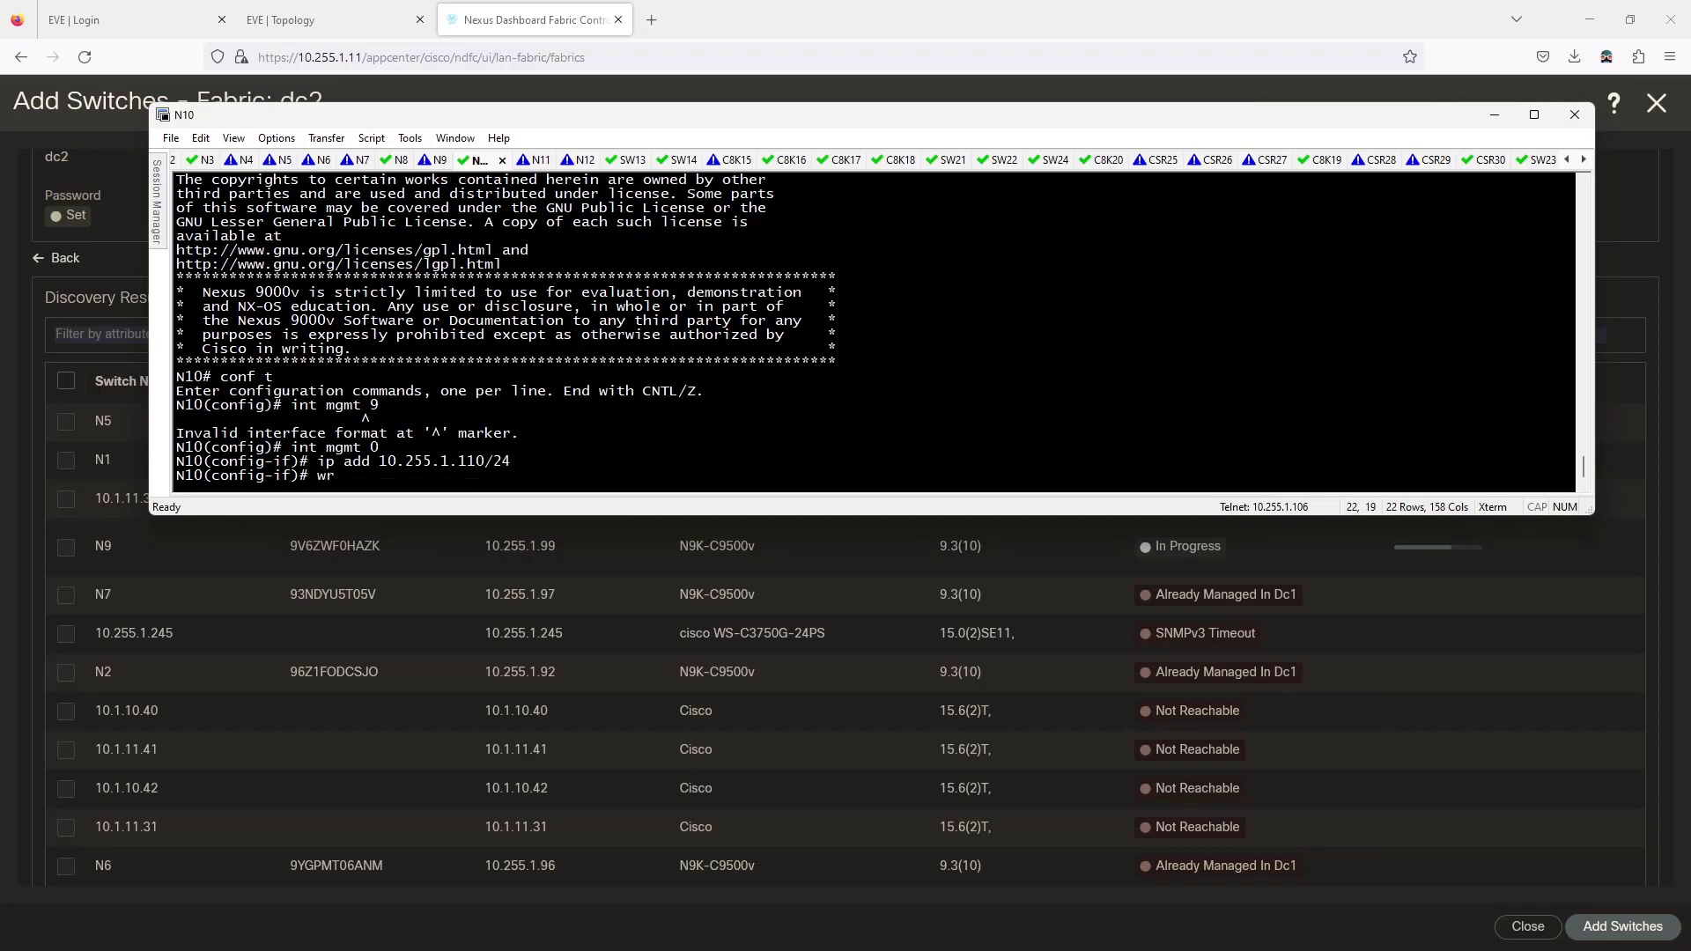
key(Return)
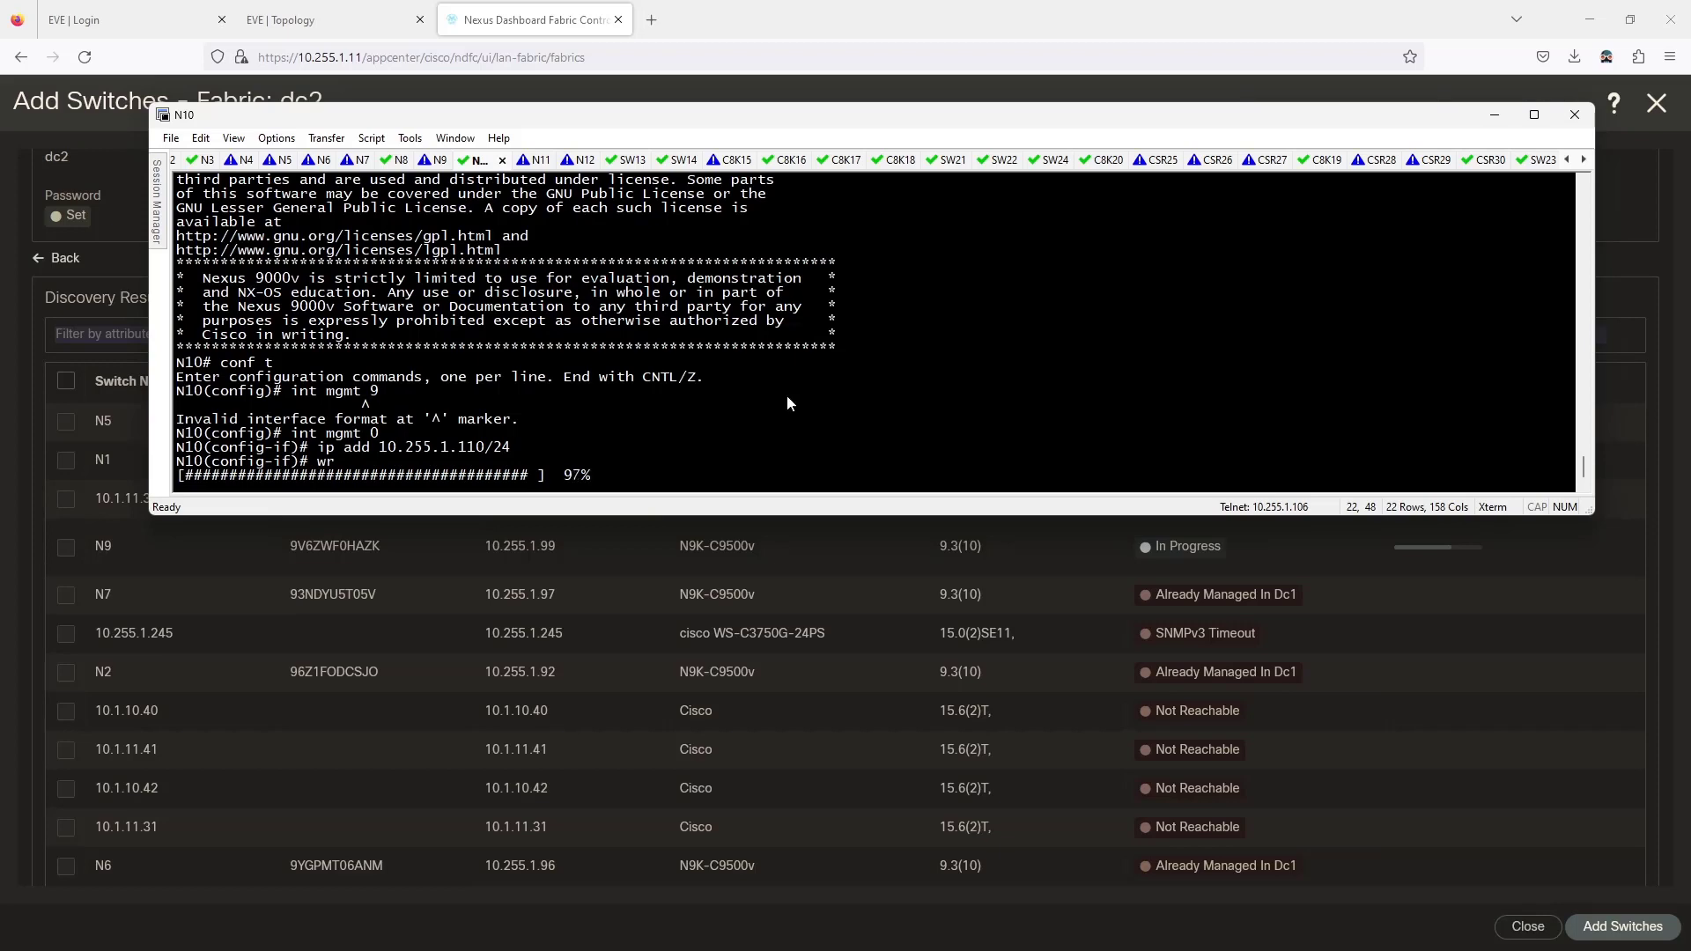
click(432, 160)
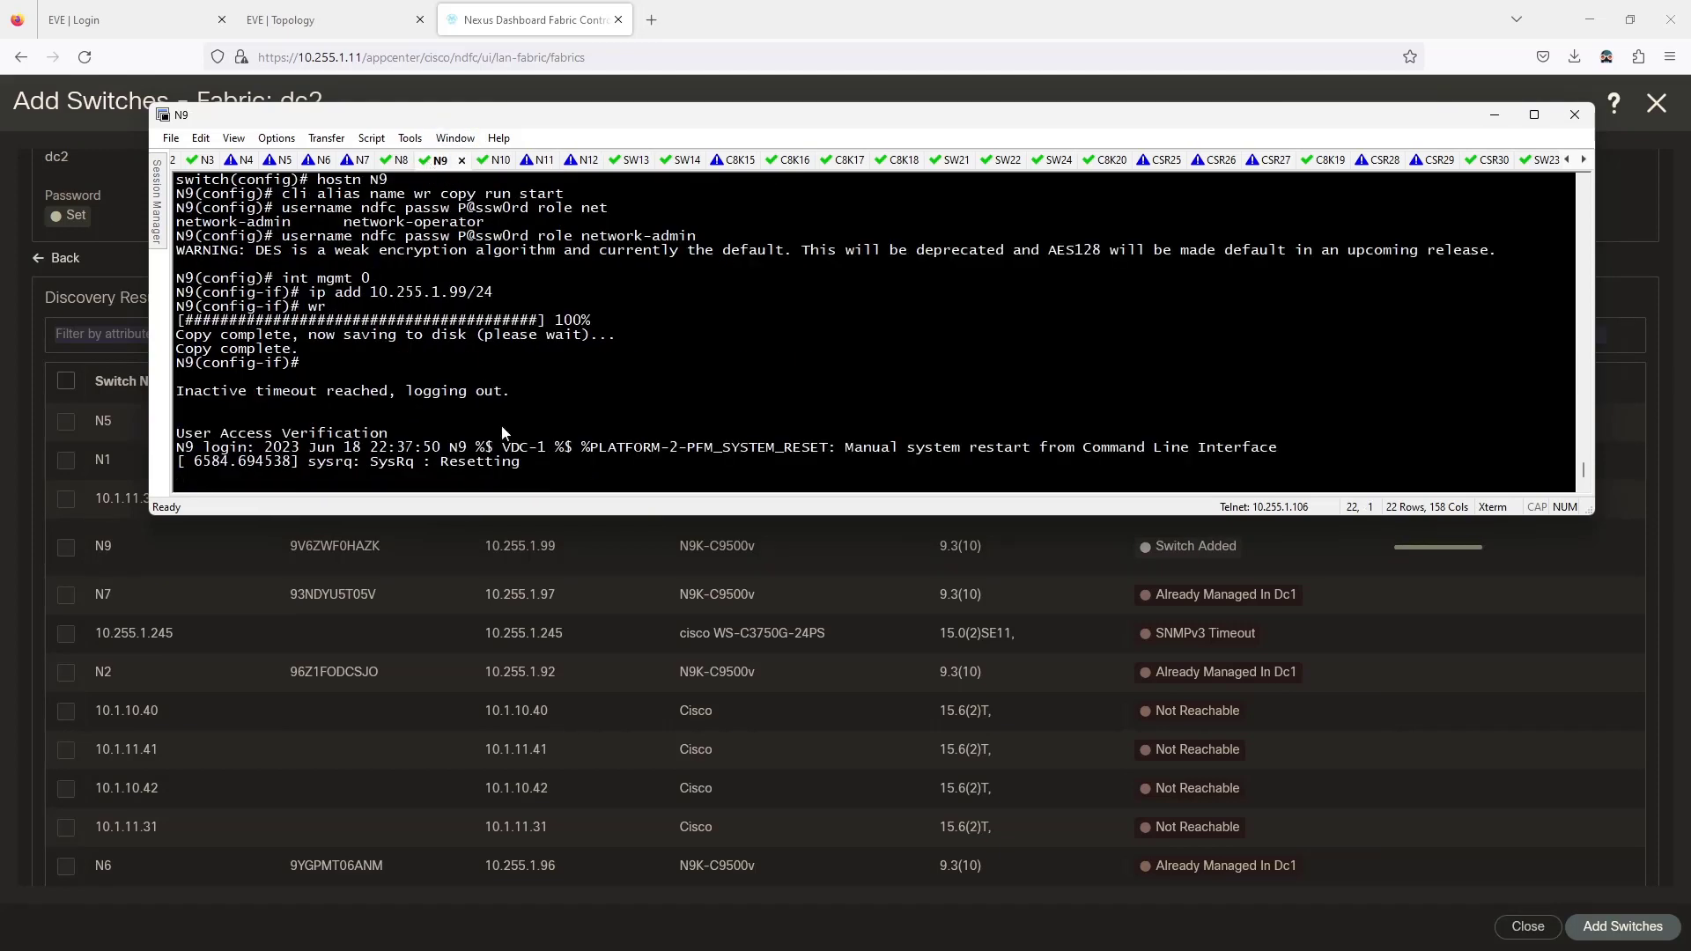
click(491, 164)
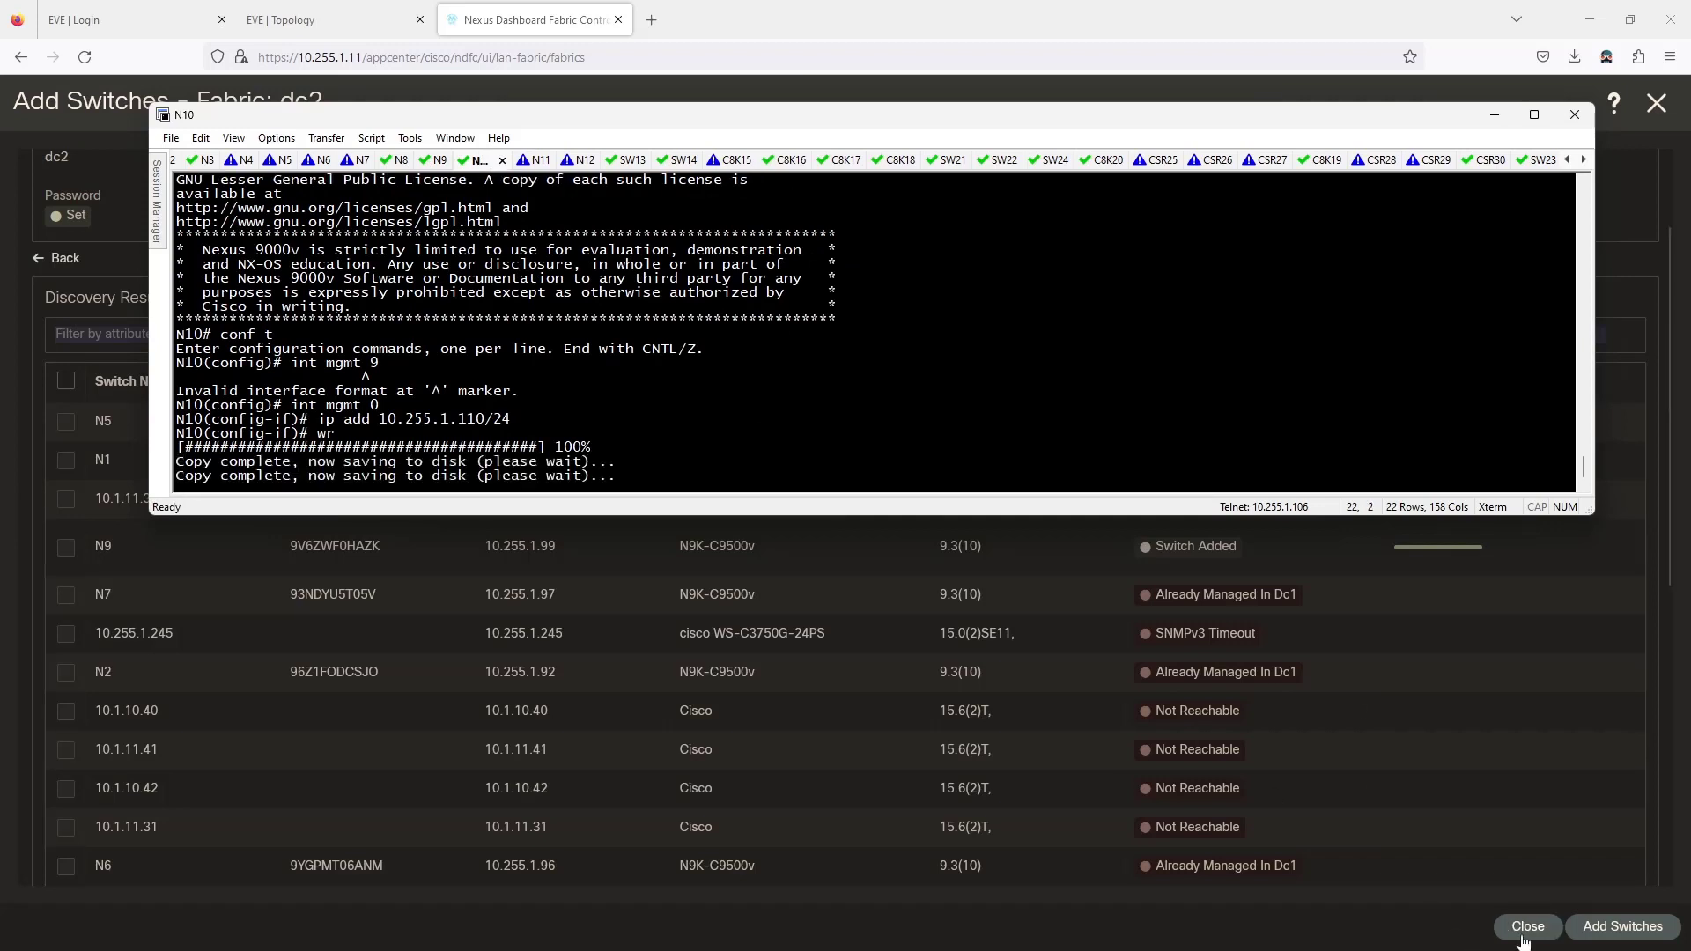
Rerun dc2 discovery with seed range 10.255.1.110-112, accepting the config-removal and route warnings.
click(1299, 927)
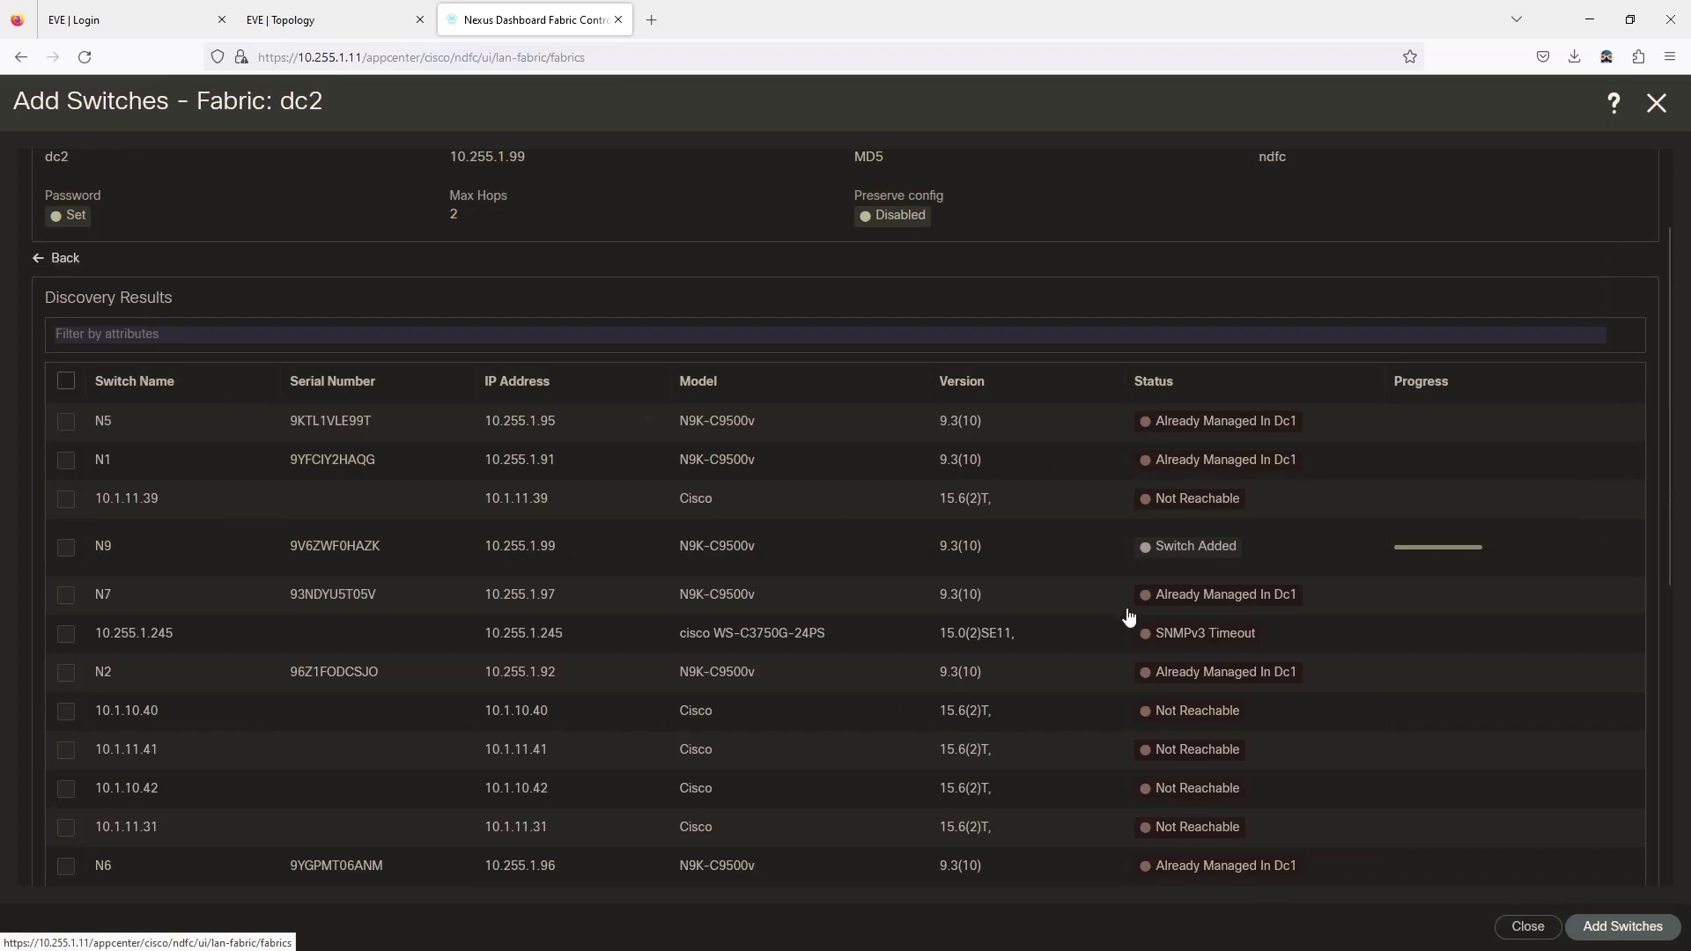
click(60, 259)
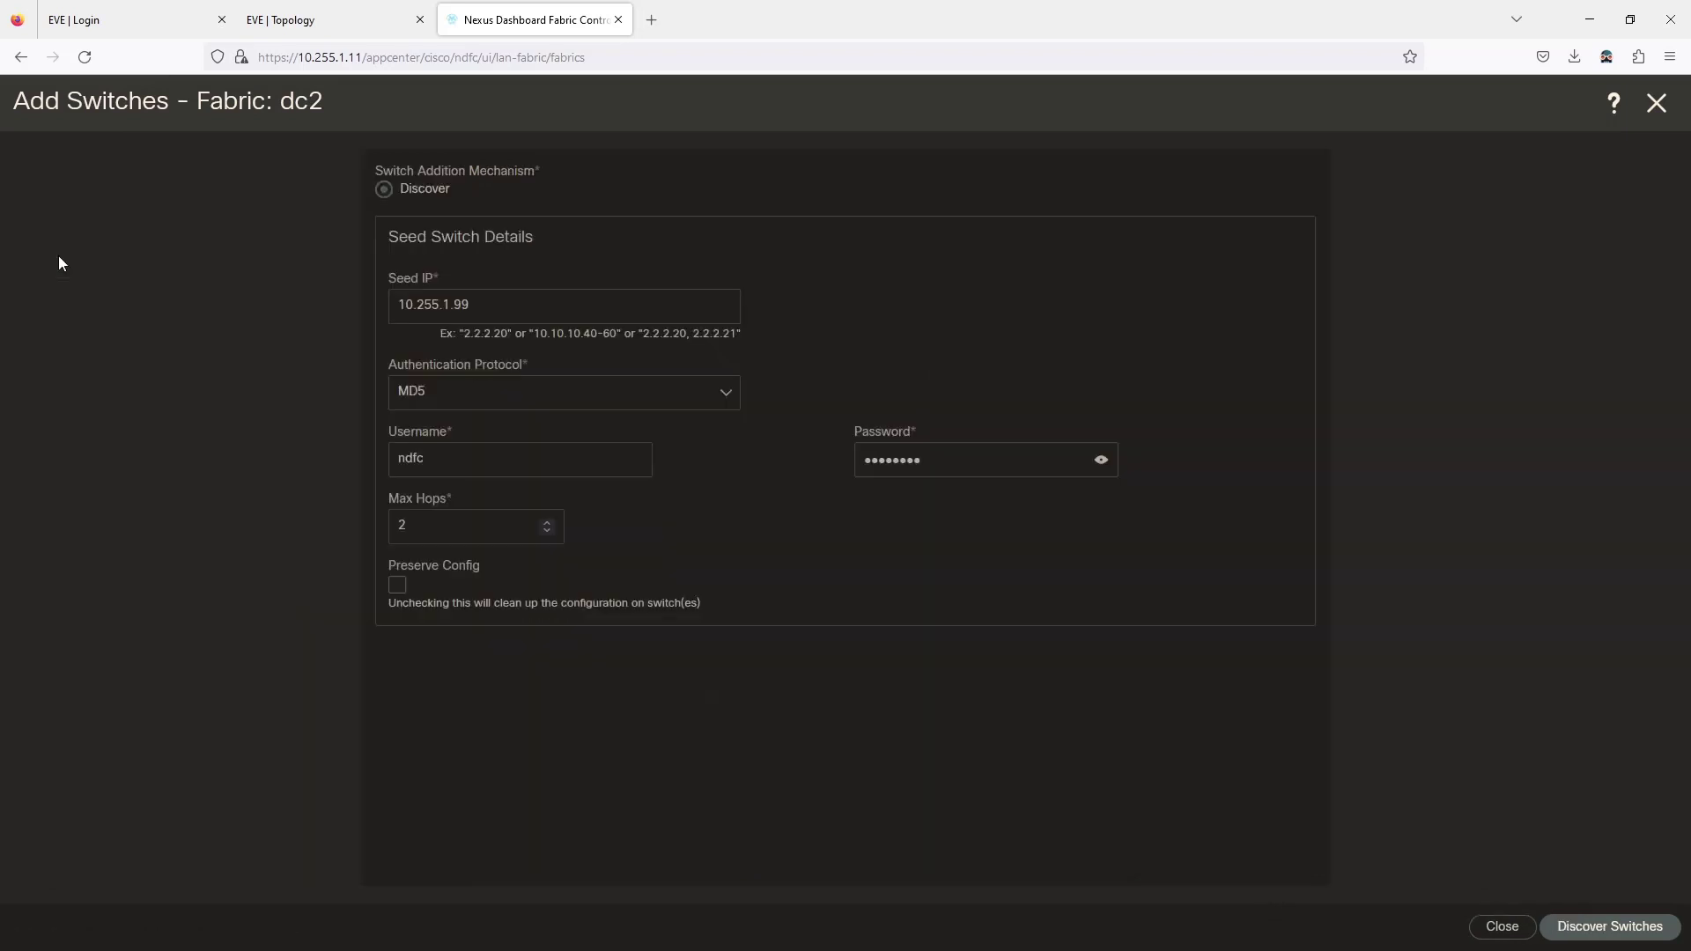
click(481, 310)
key(BackSpace)
key(BackSpace)
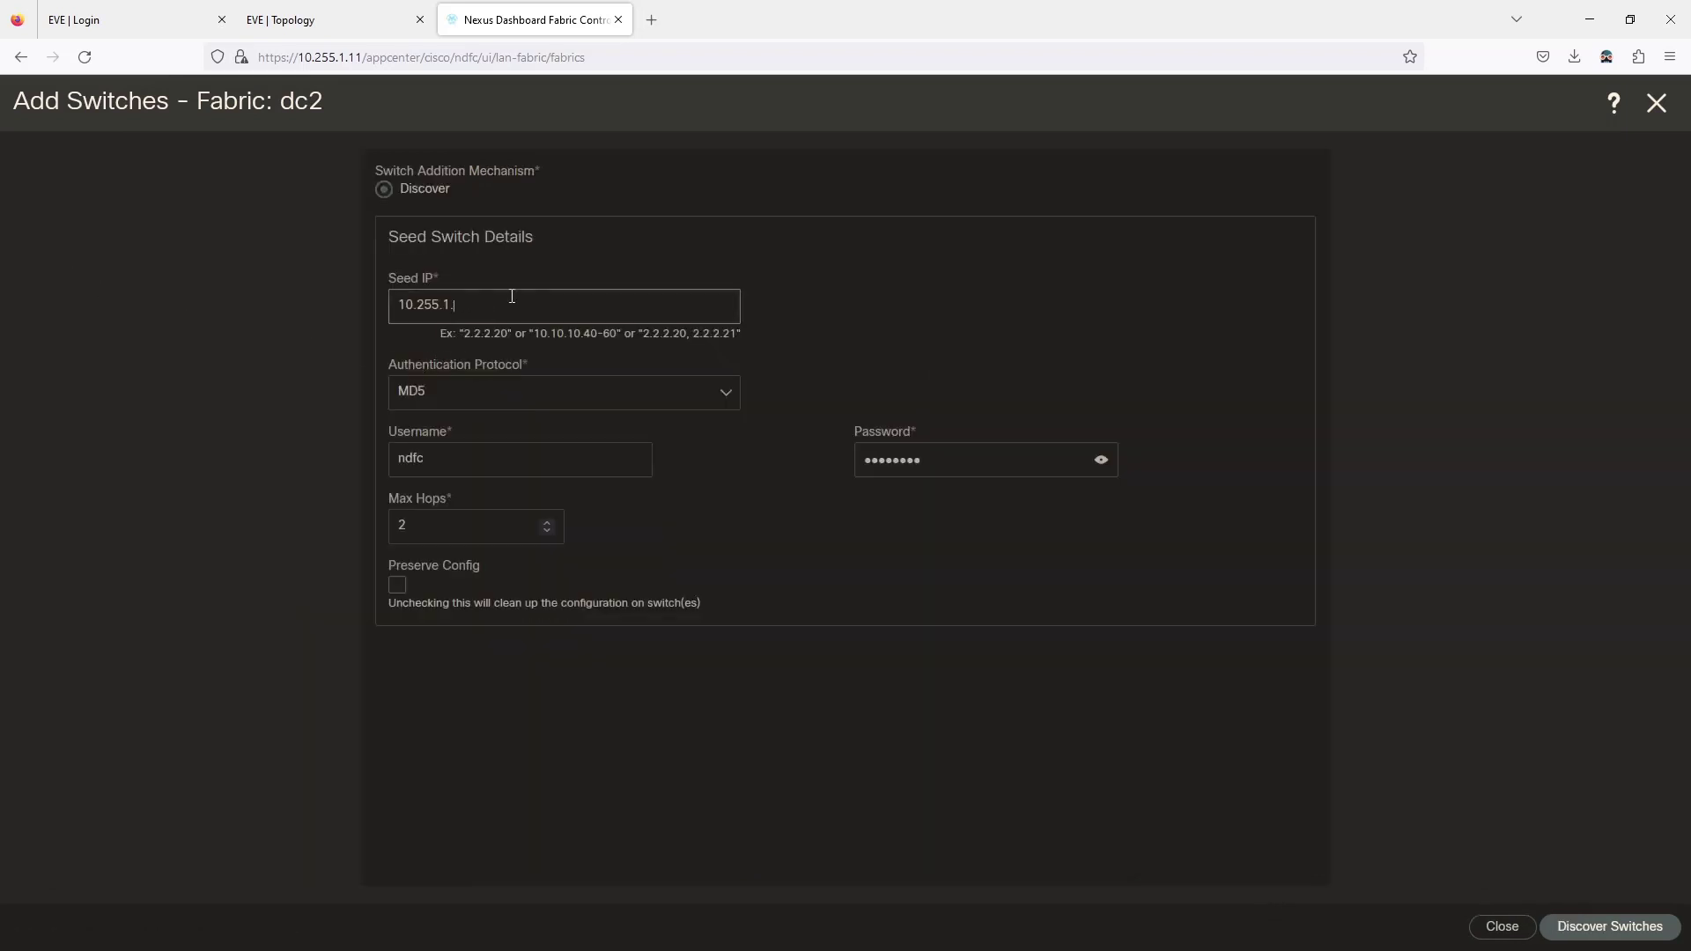
text(110-112)
click(1588, 932)
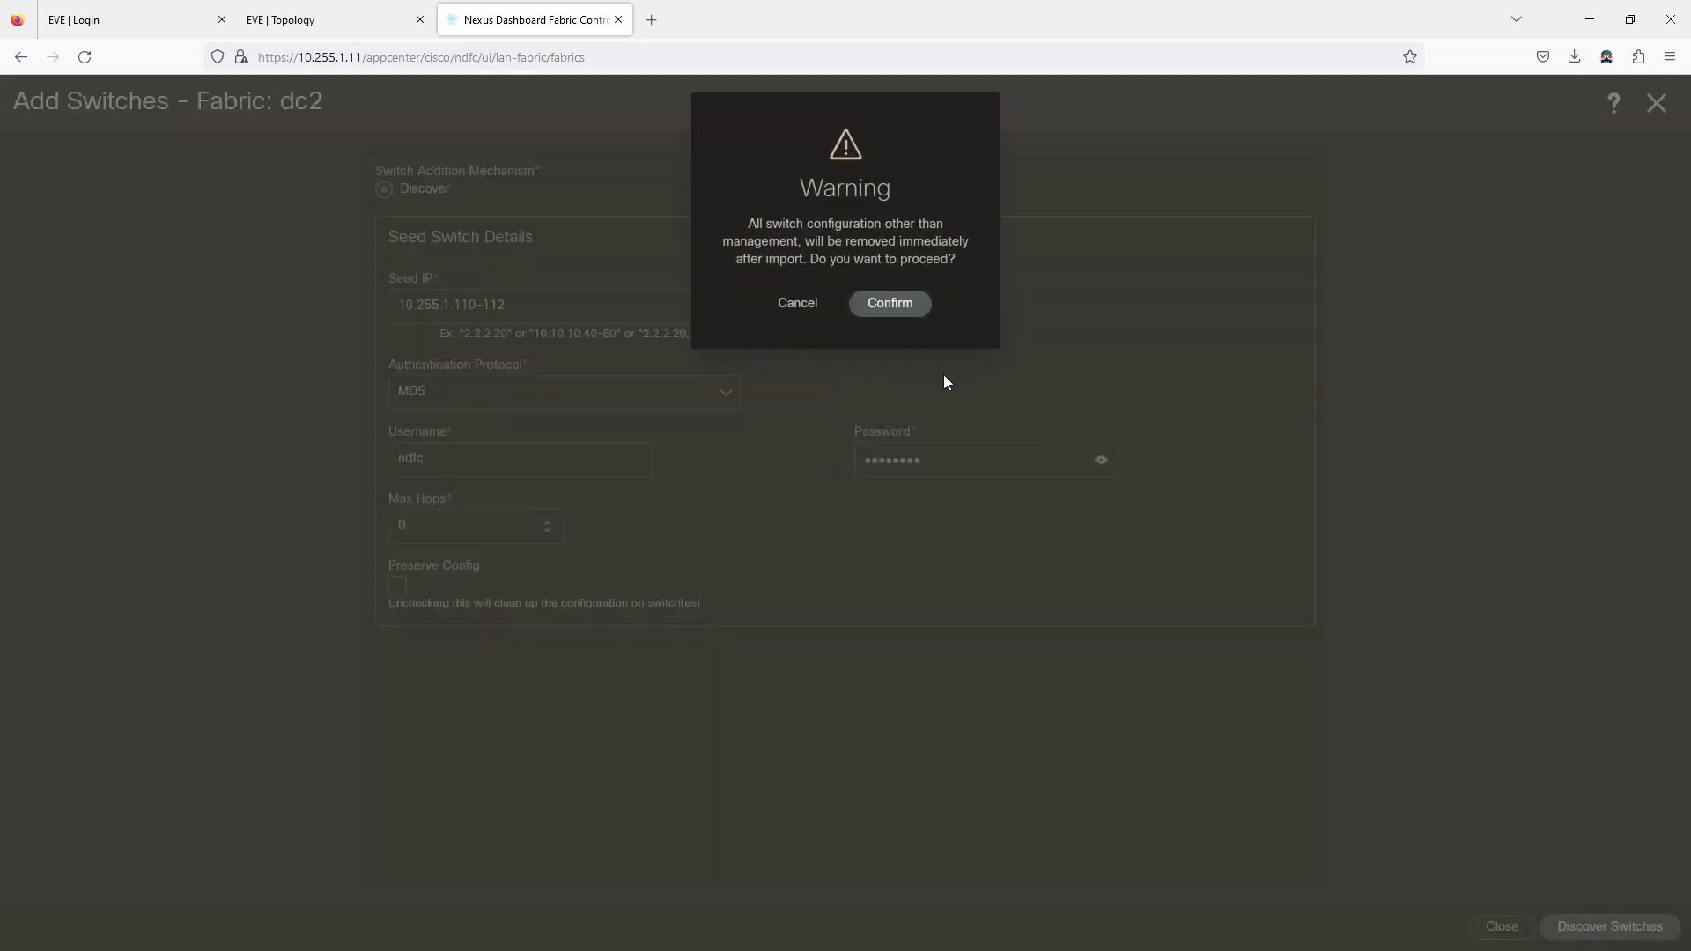
click(888, 320)
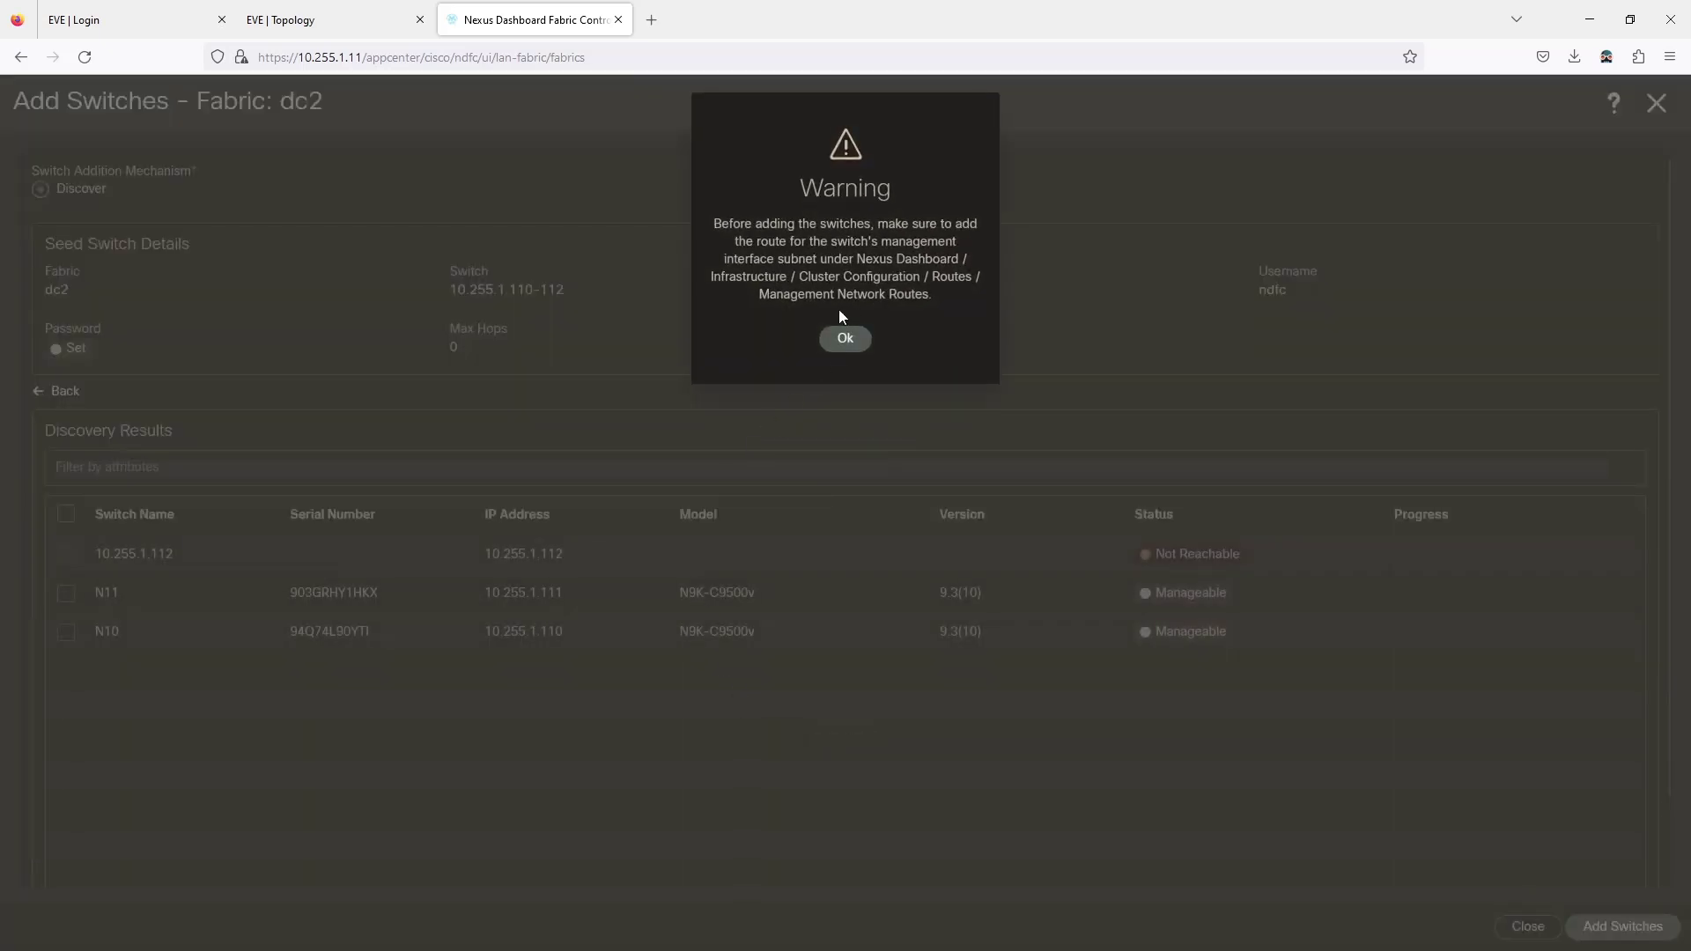
click(844, 340)
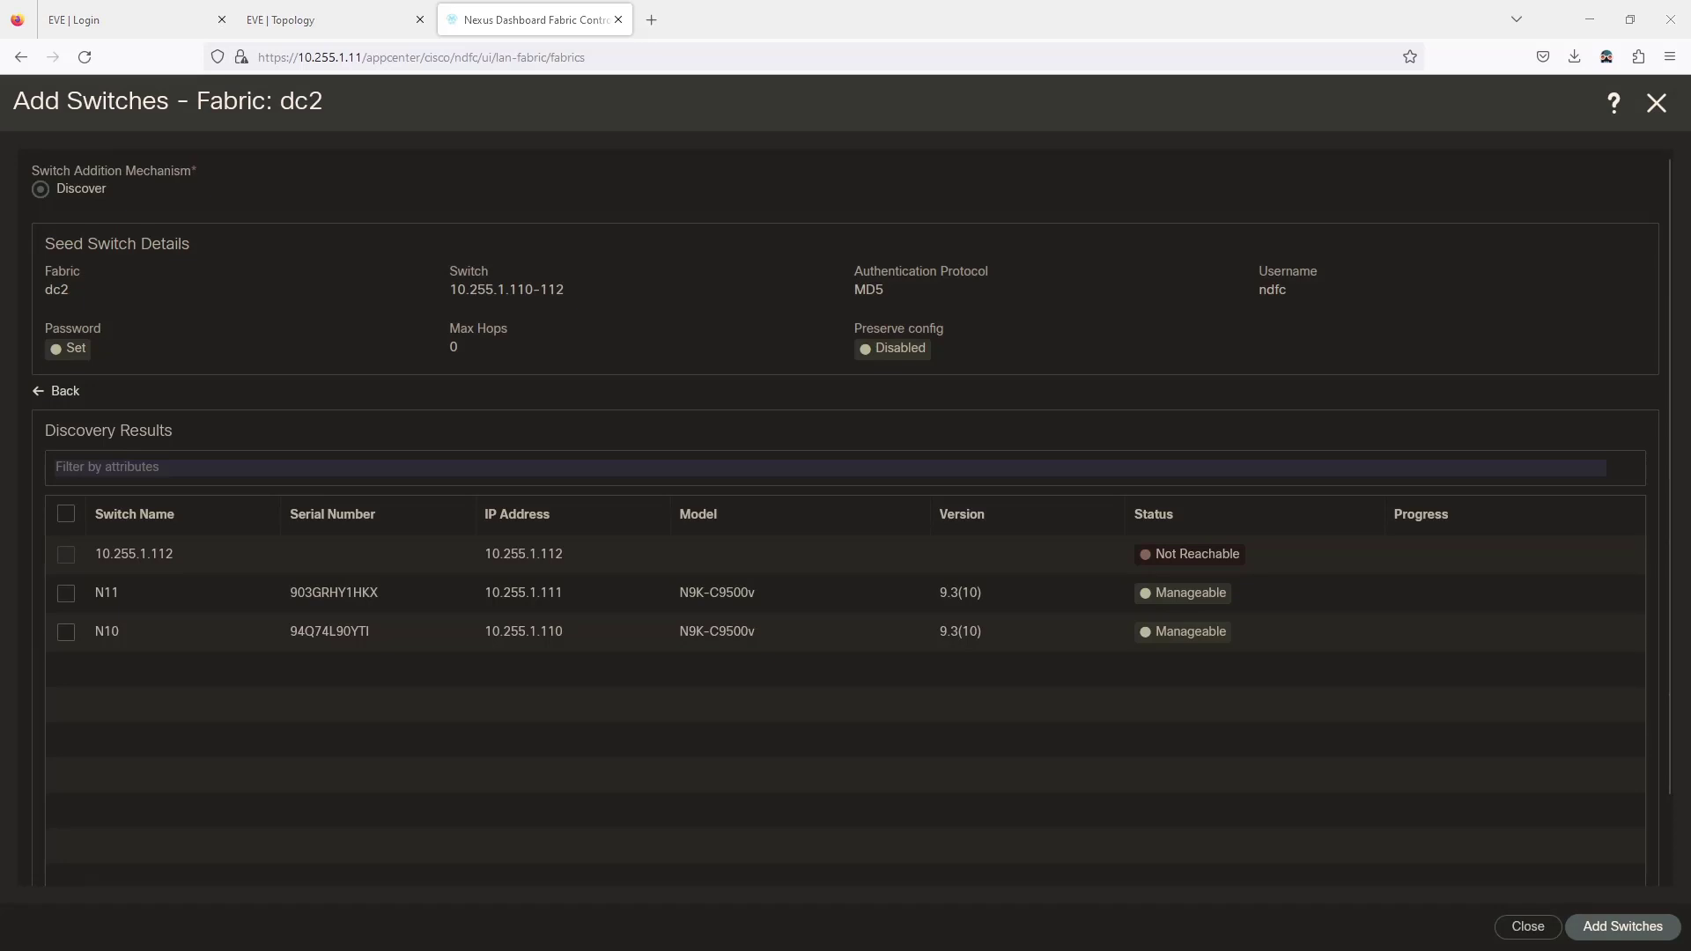
key(alt+Tab)
Log into the N12 console session with the admin account.
click(578, 159)
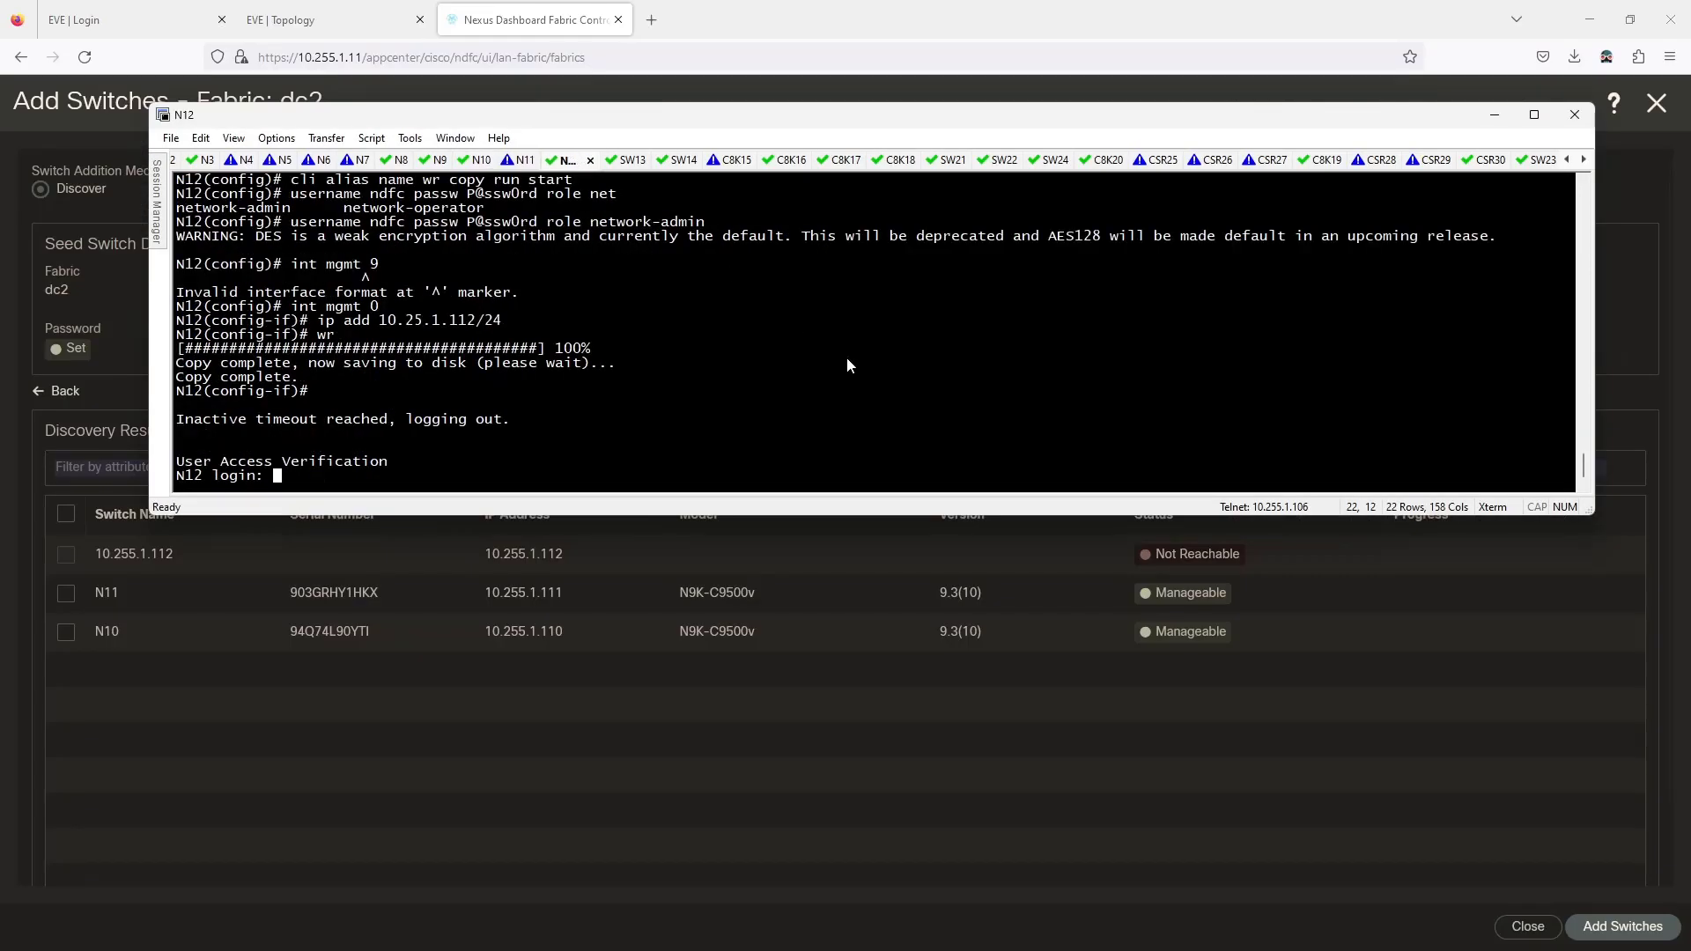
key(Return)
text(admin)
key(Return)
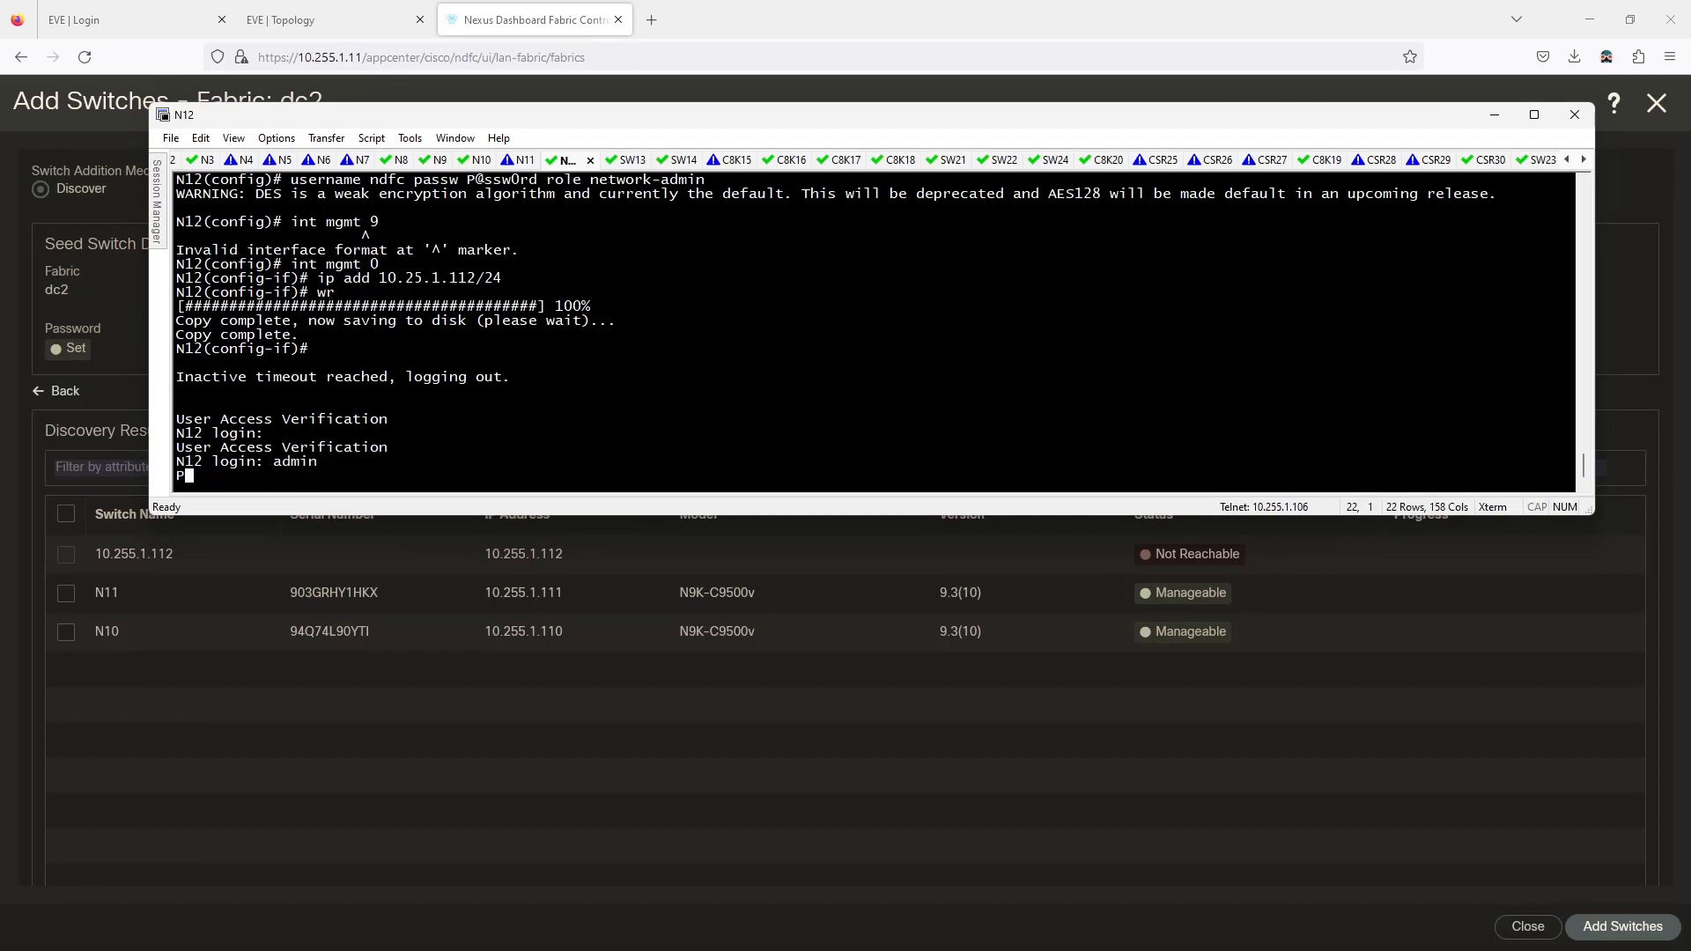
key(Return)
Set N12's mgmt 0 address to 10.255.1.112/24 and save the configuration.
key(Return)
text(conf t)
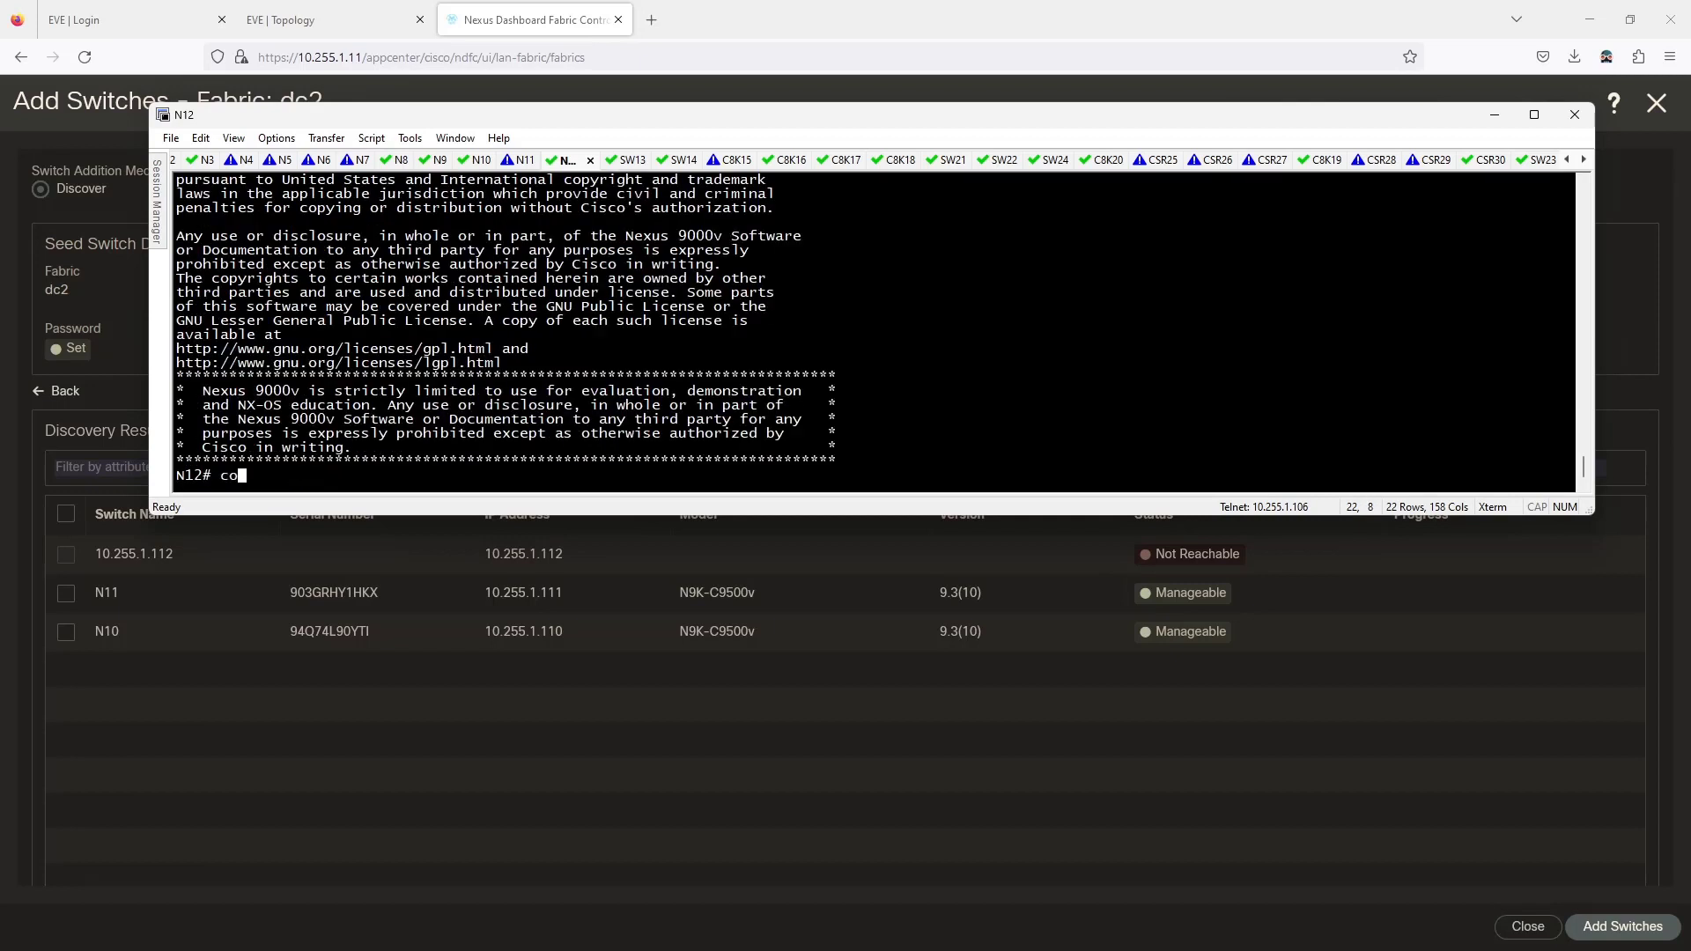
key(Return)
text(int mgmt 0)
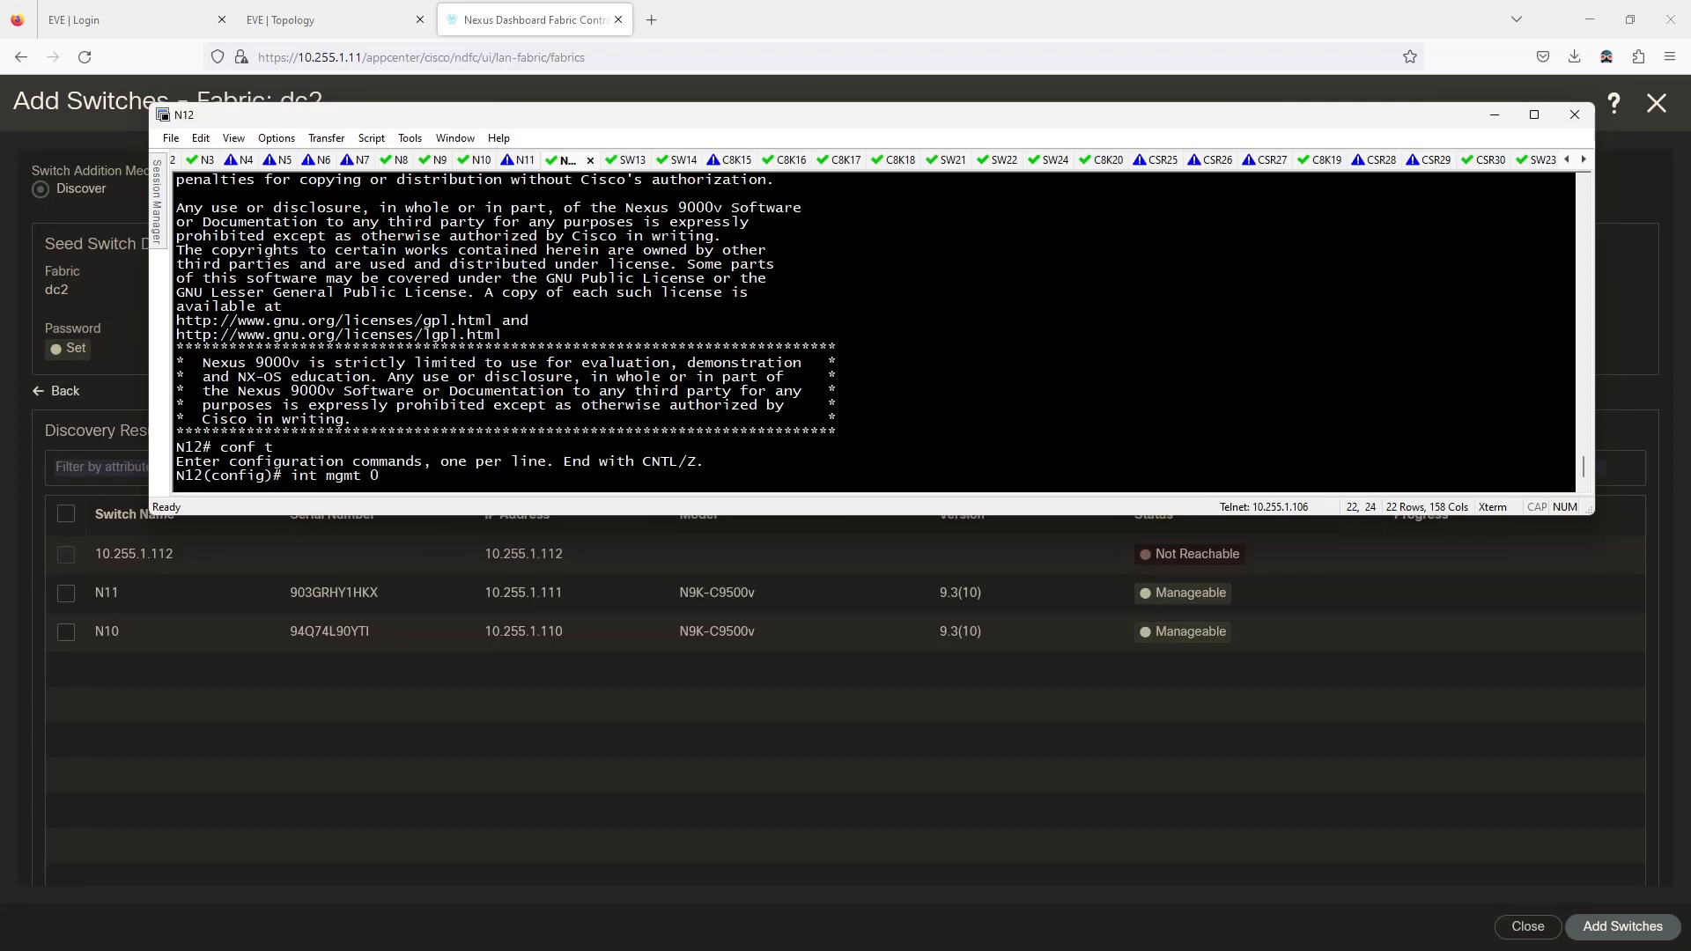
key(Return)
text(ip )
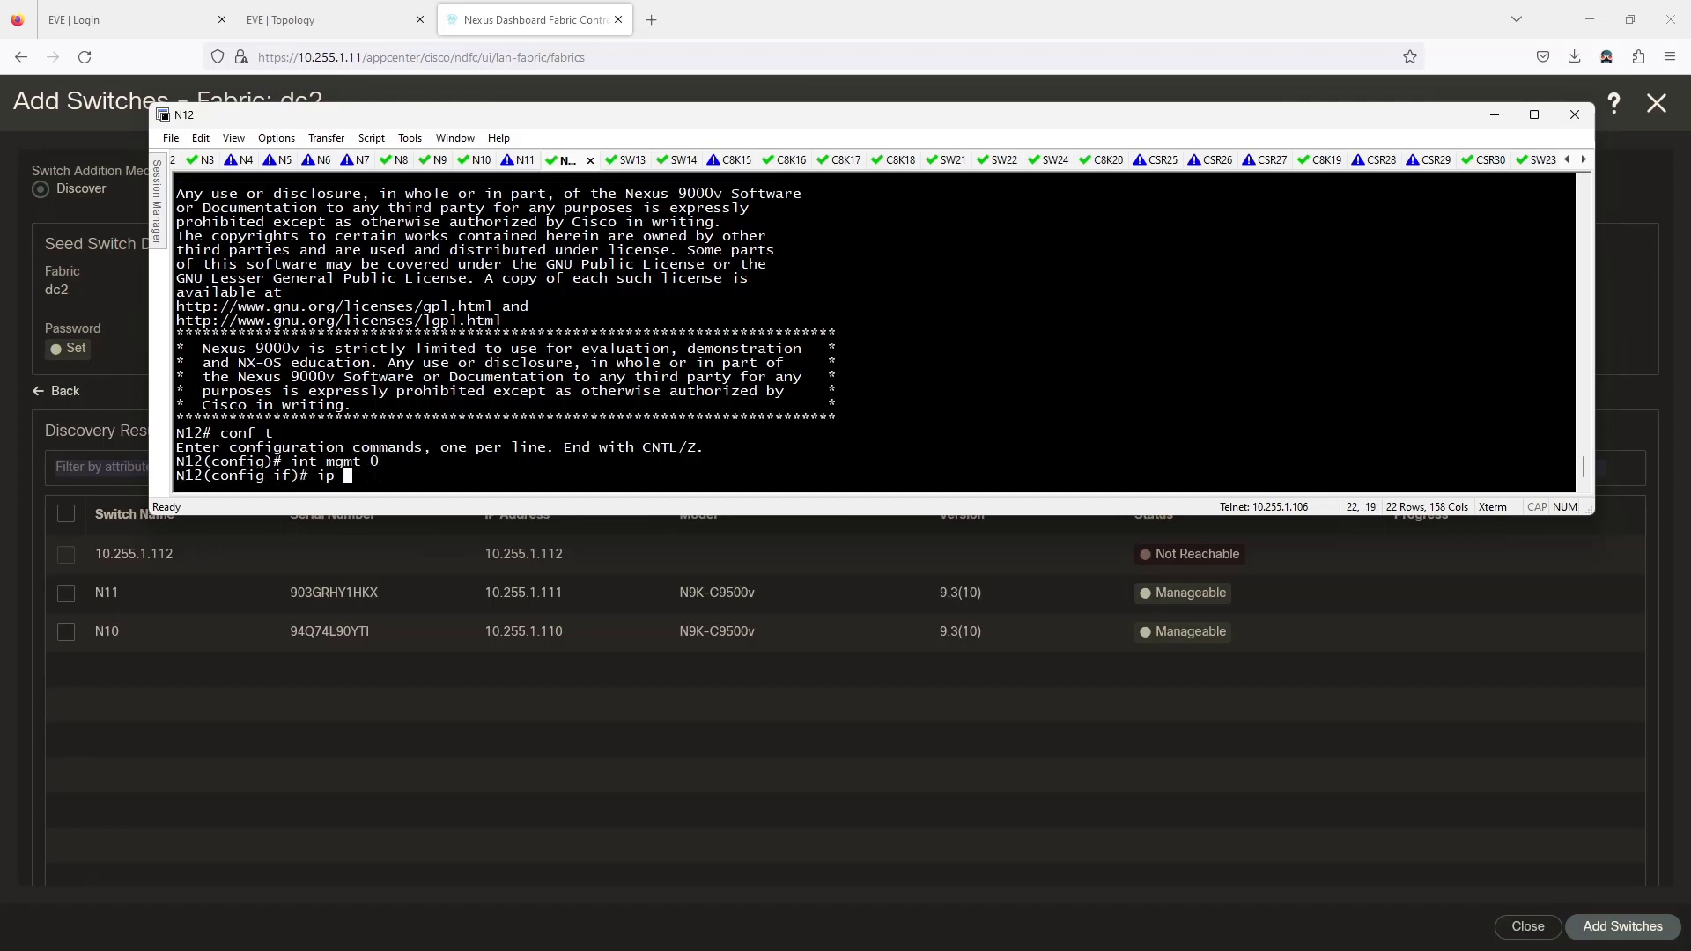
text(add 10.255.1.112/24)
key(Return)
text(wr)
key(Return)
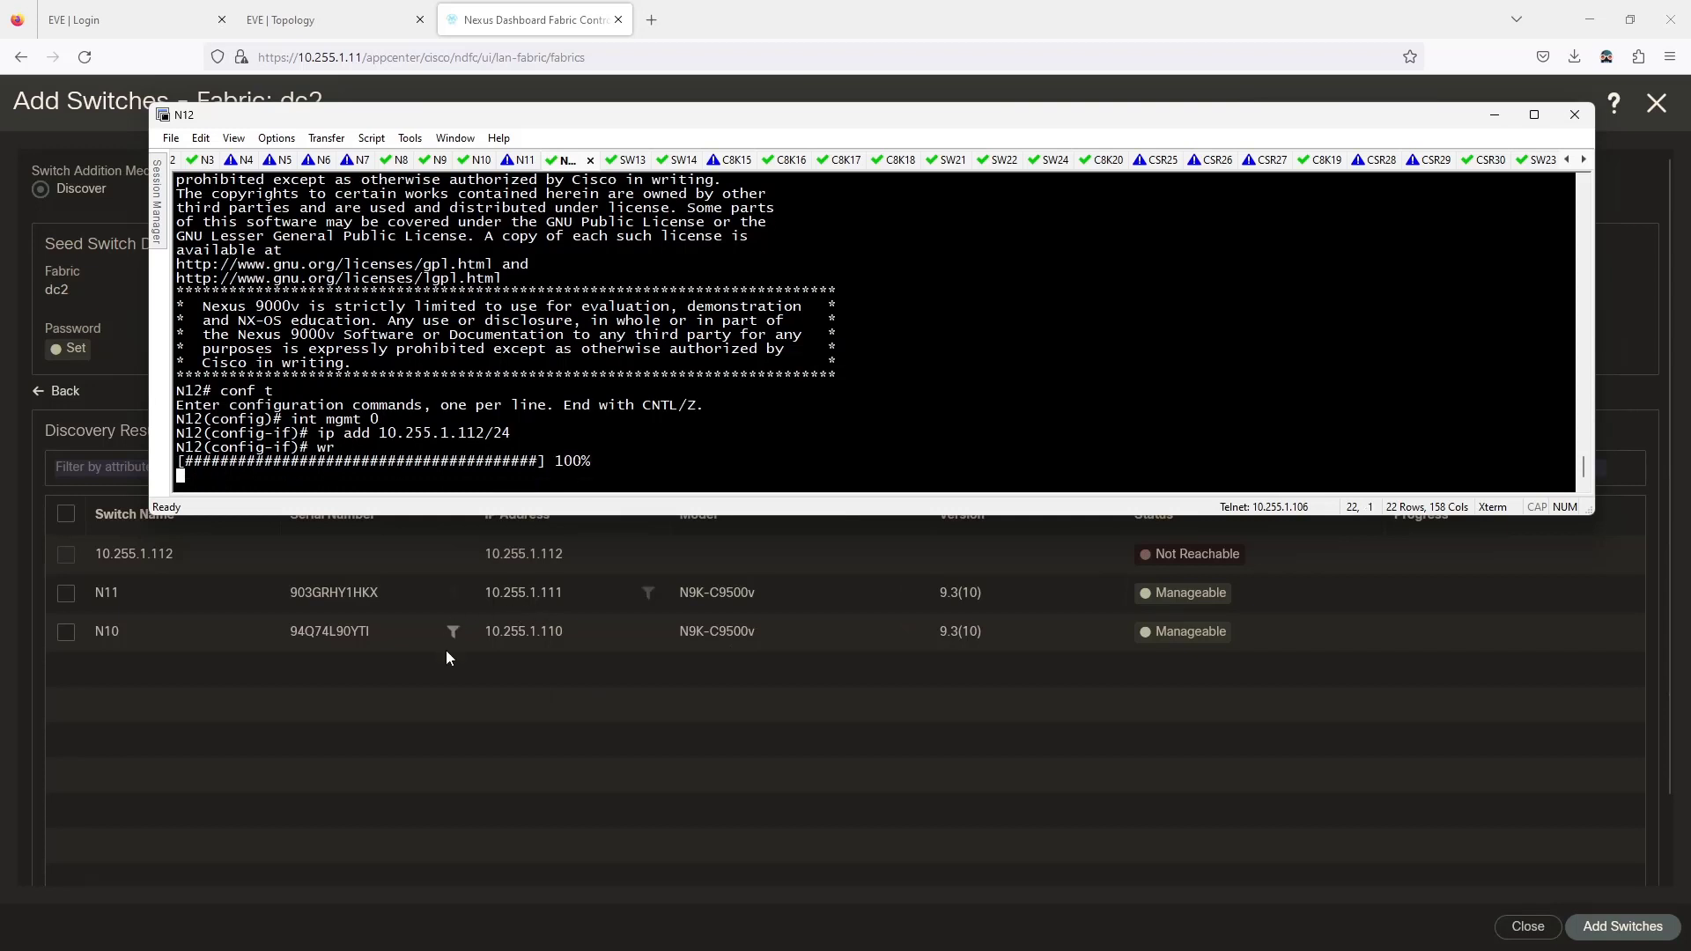
click(432, 710)
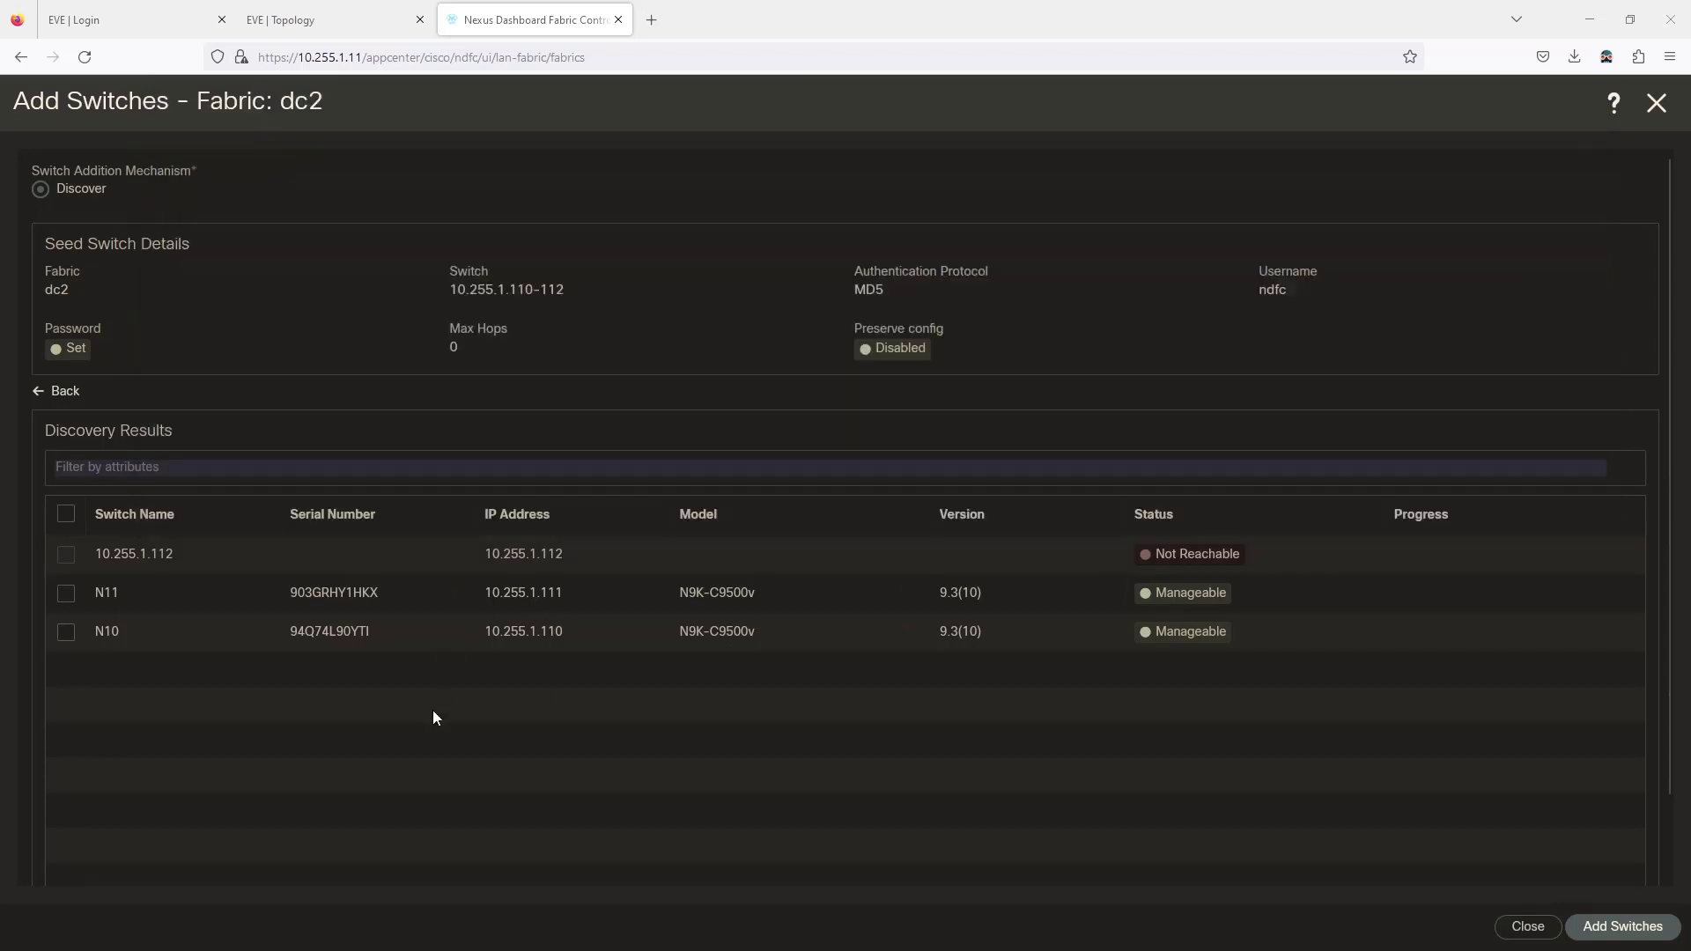
Rediscover the seed switch range, accepting the configuration-removal and management-route warnings.
click(58, 393)
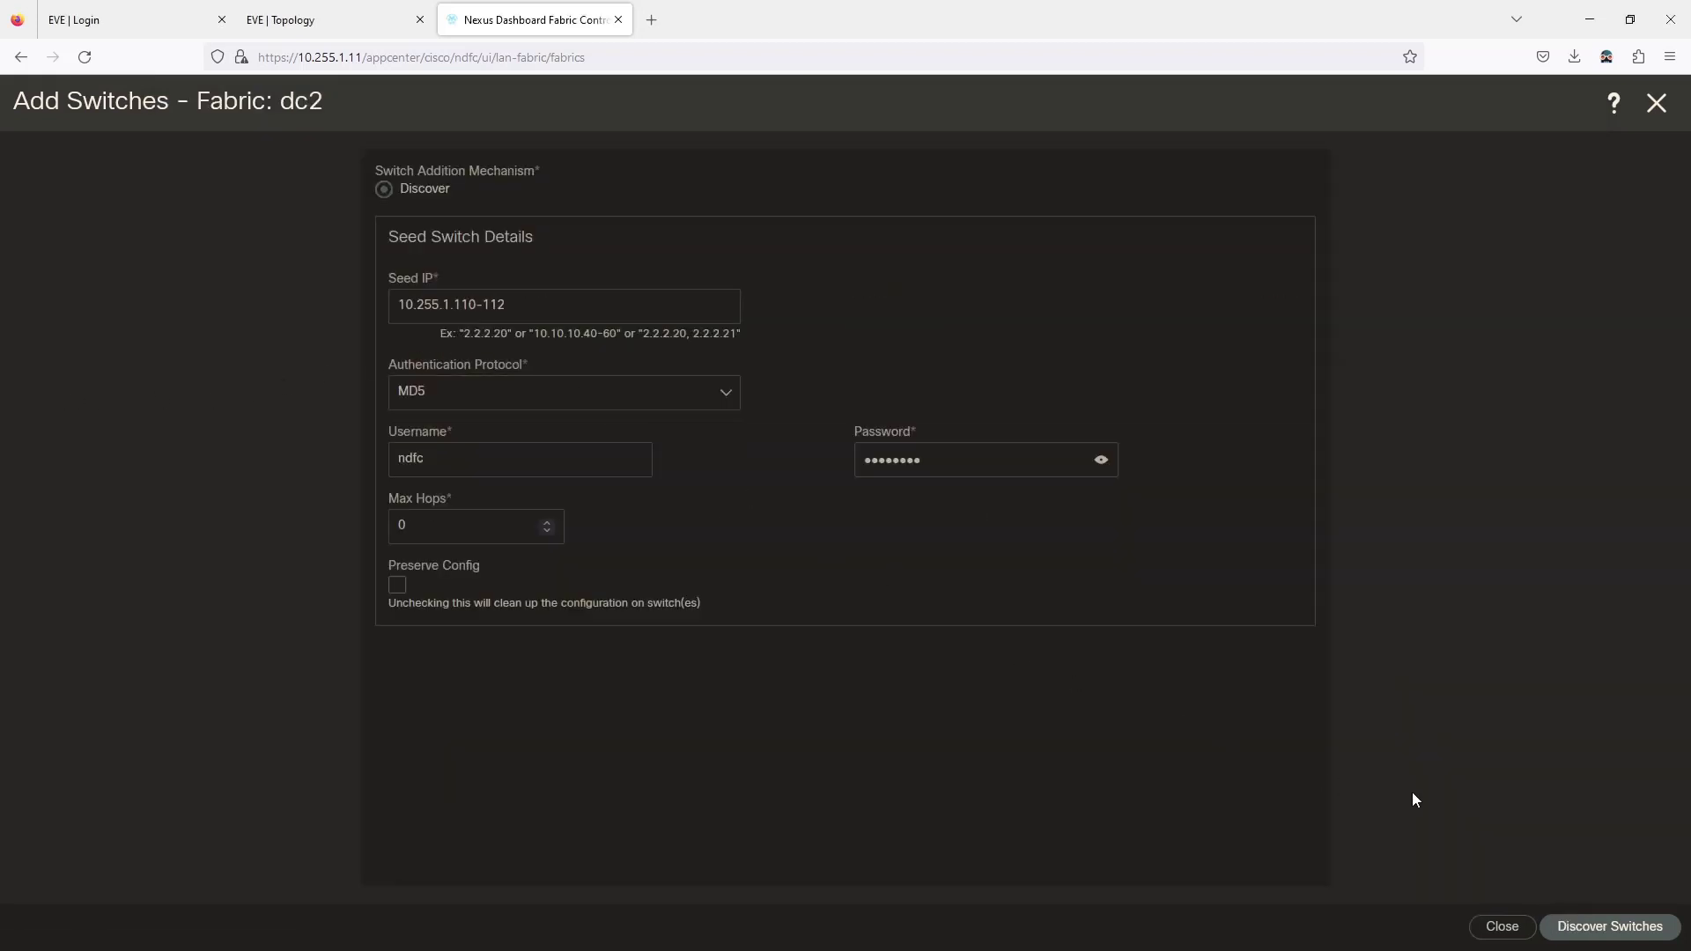
click(1610, 926)
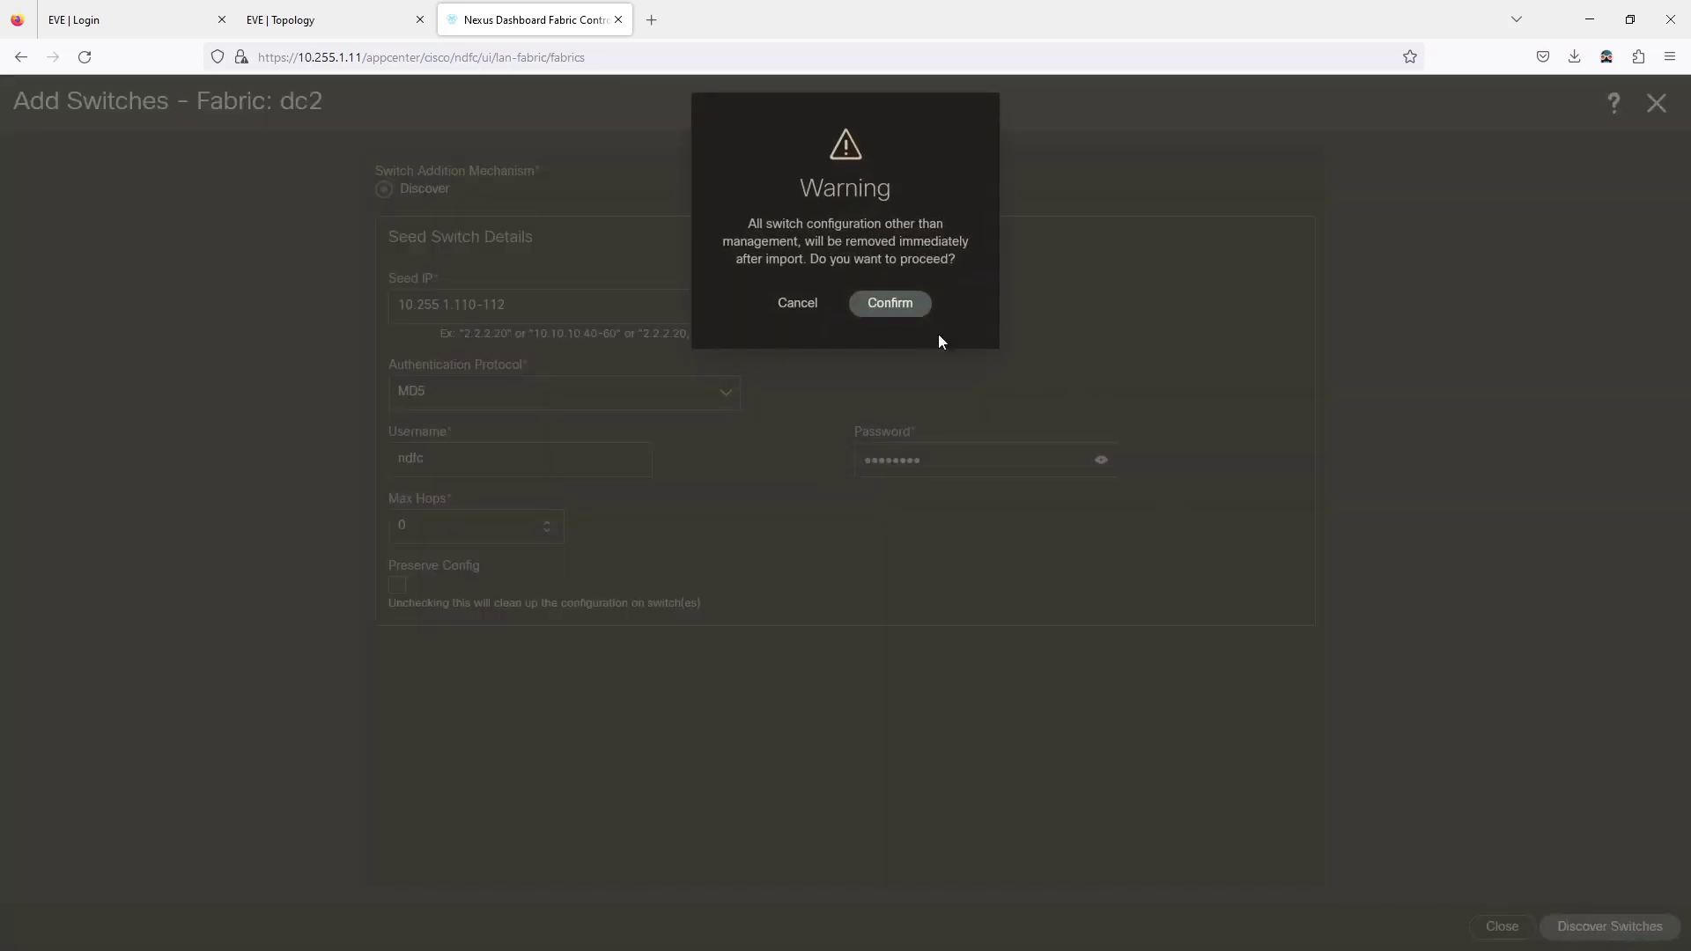
click(897, 305)
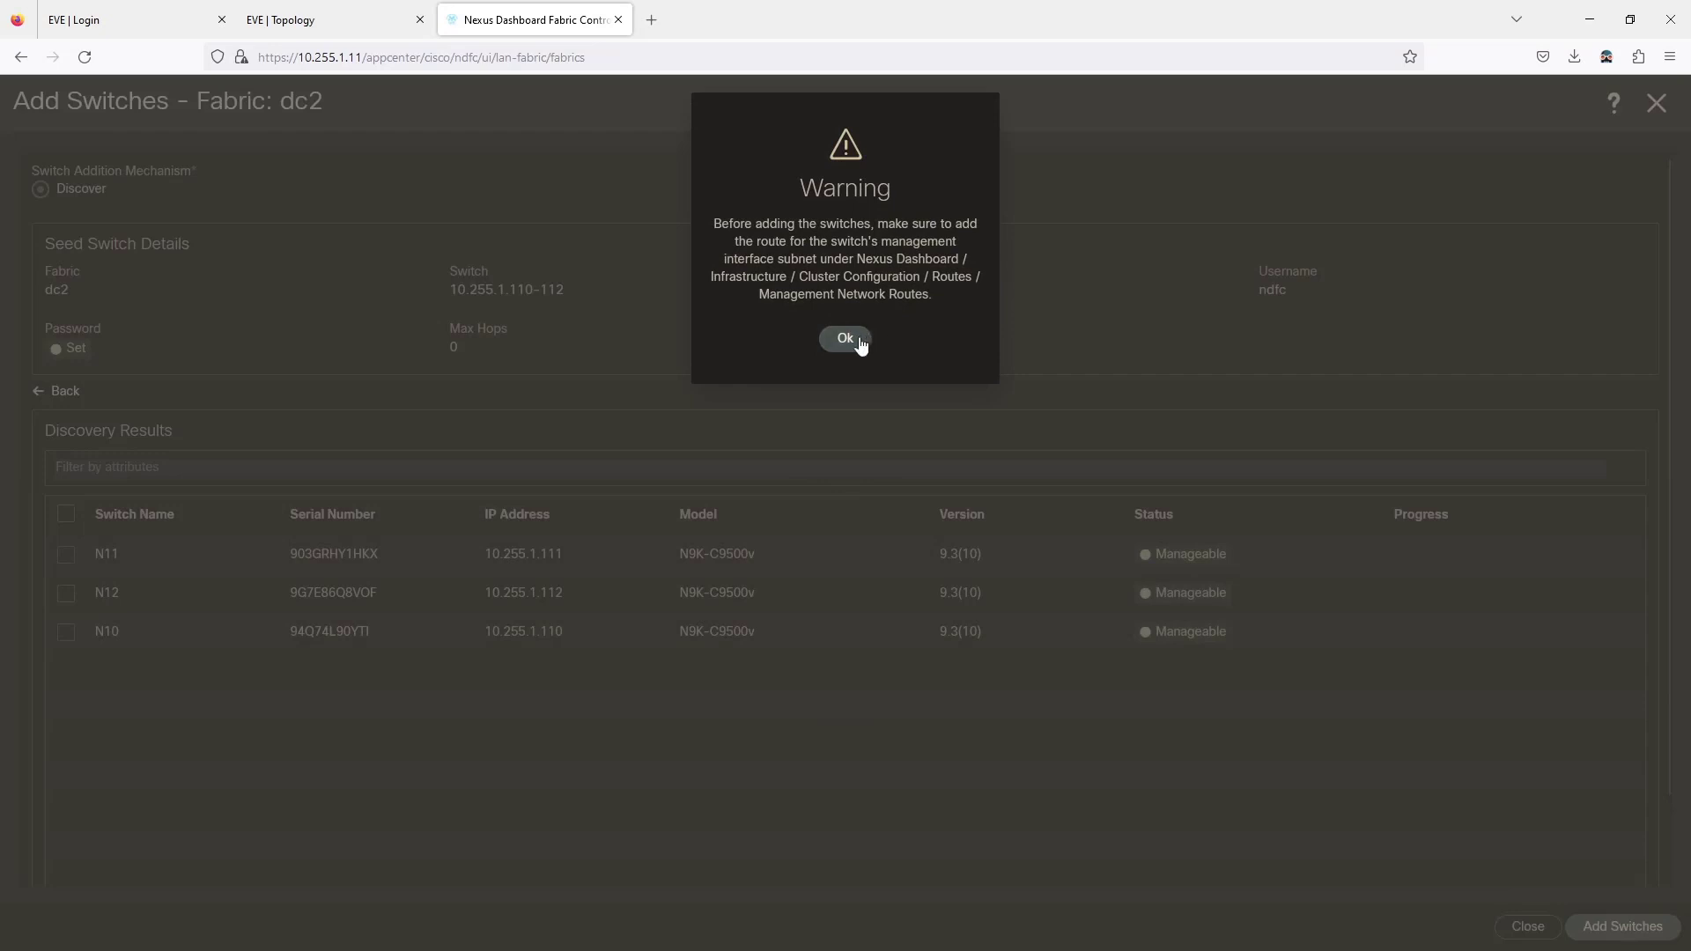
click(844, 344)
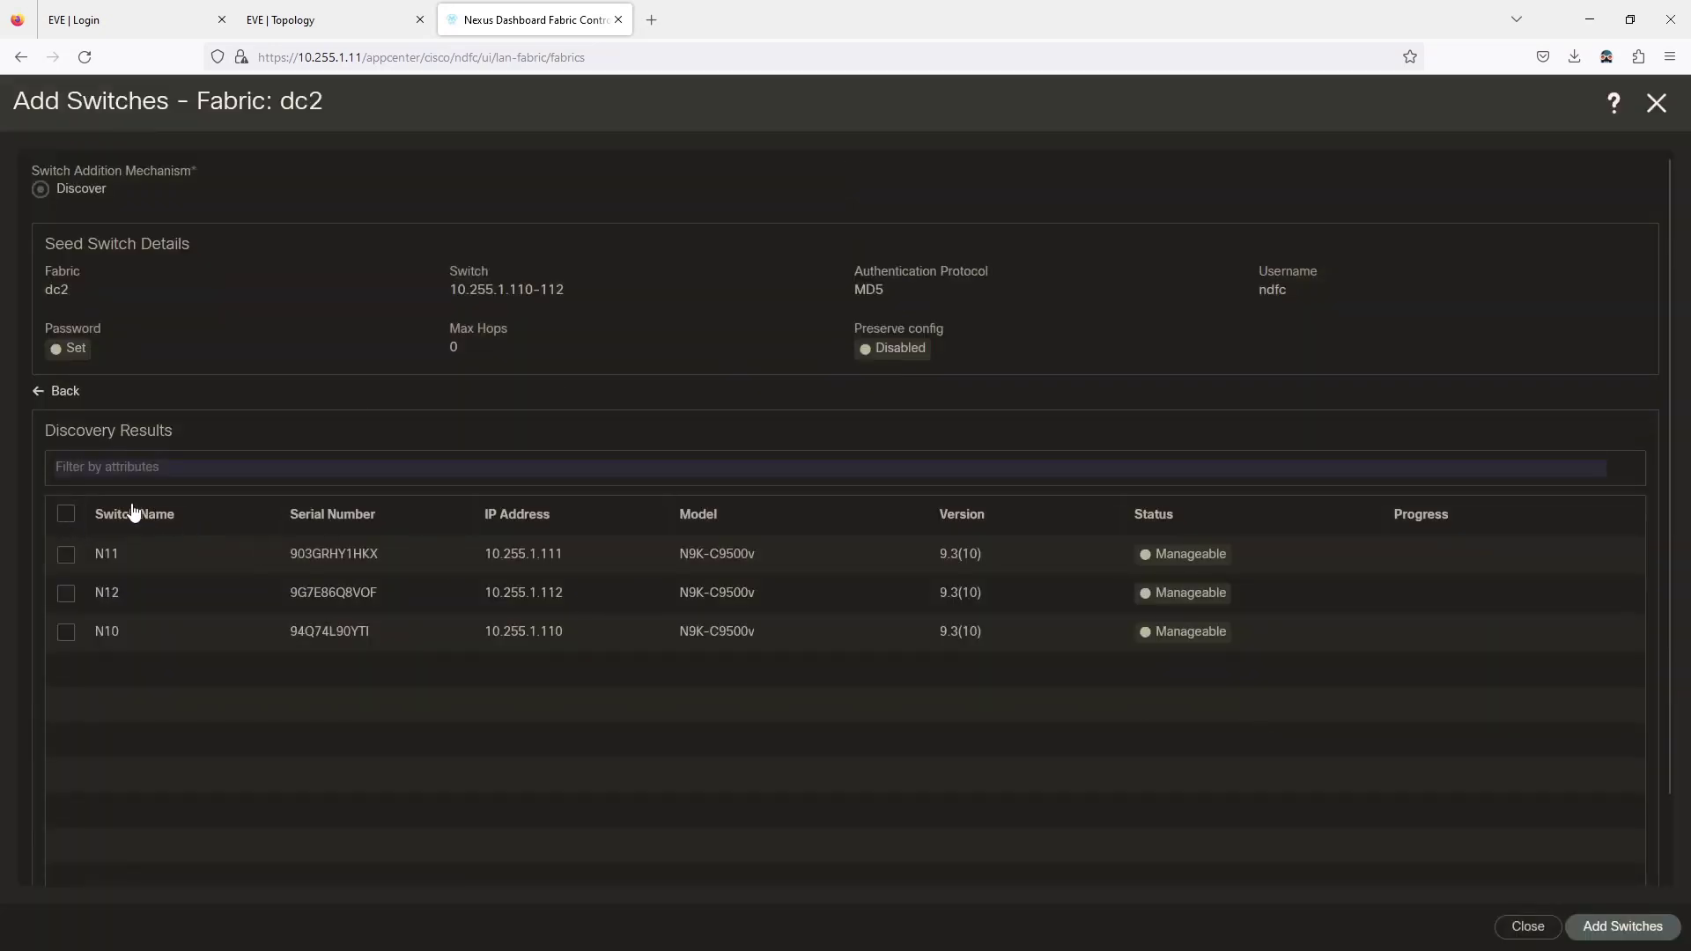
Select all three discovered switches, N10, N11 and N12, and add them to fabric dc2.
click(66, 515)
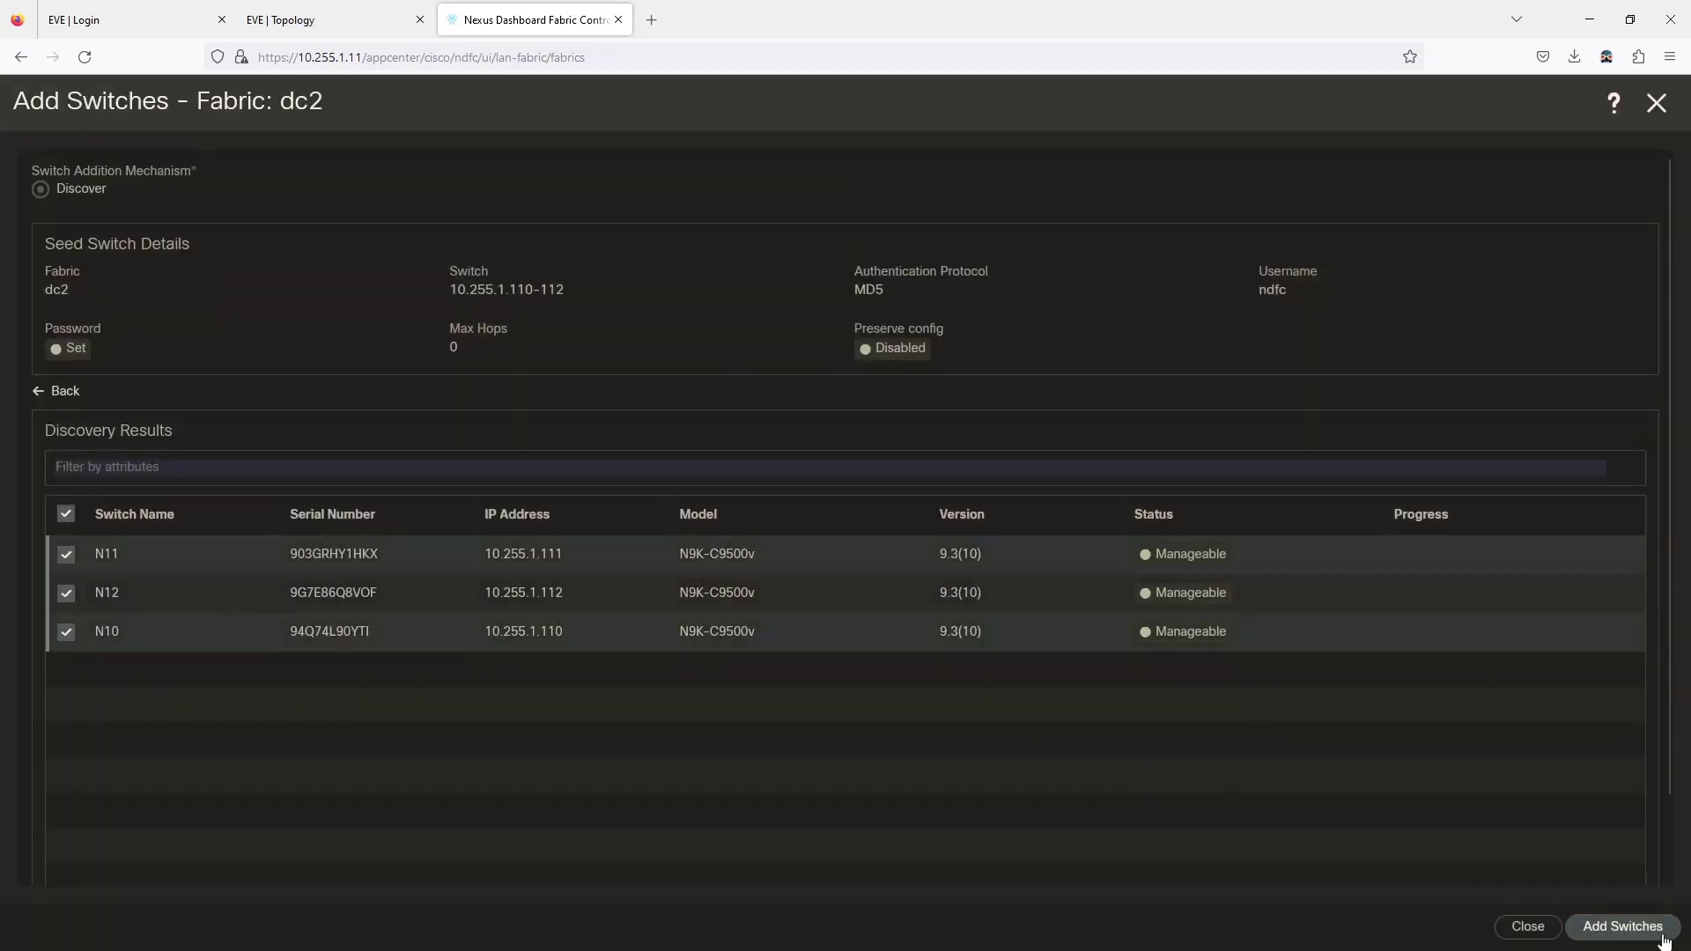
click(1647, 934)
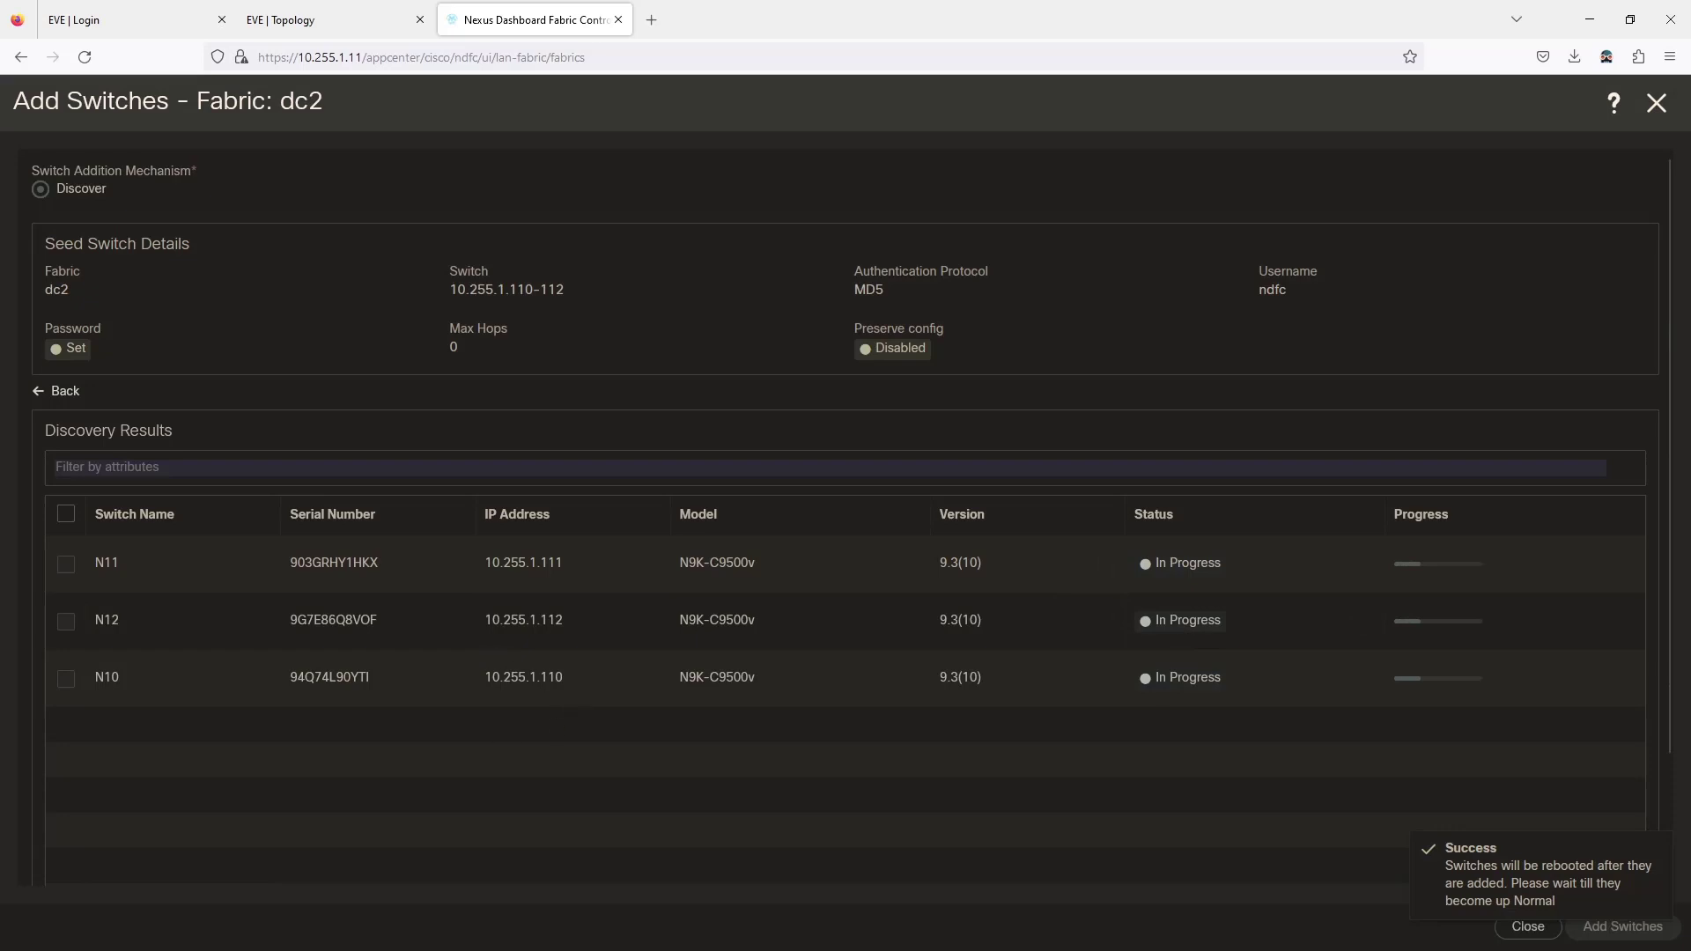
key(alt+Tab)
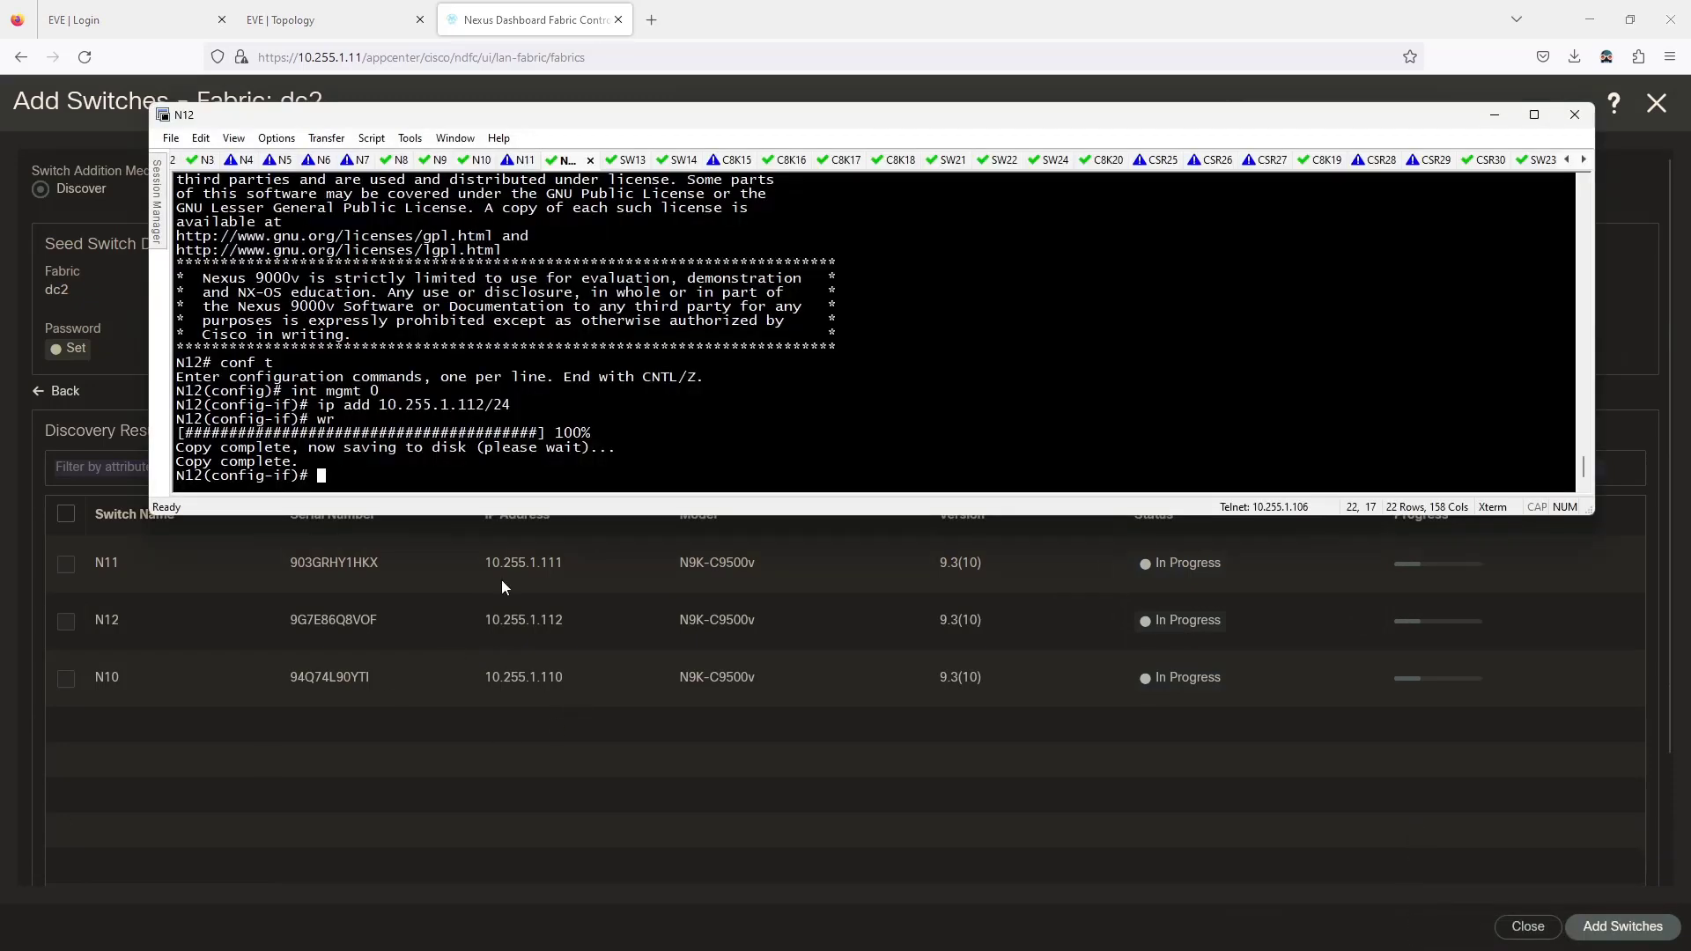
Watch the N9, N10, N11 and N12 consoles restart, ending on the EVE topology map.
click(437, 161)
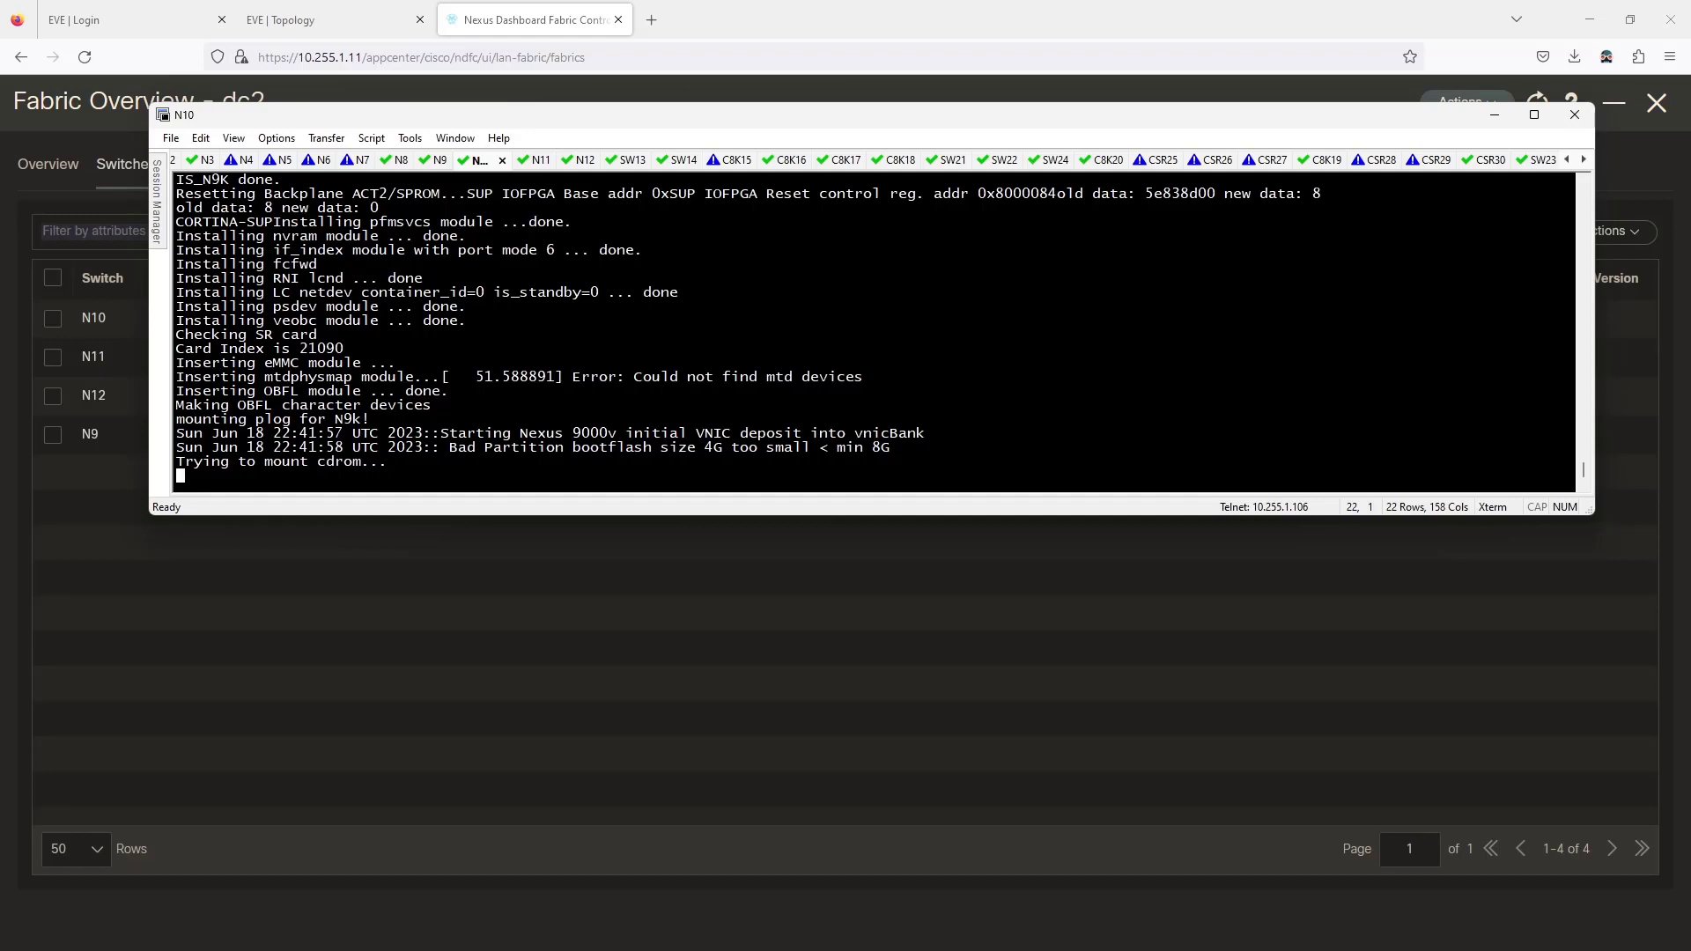
click(539, 161)
click(438, 160)
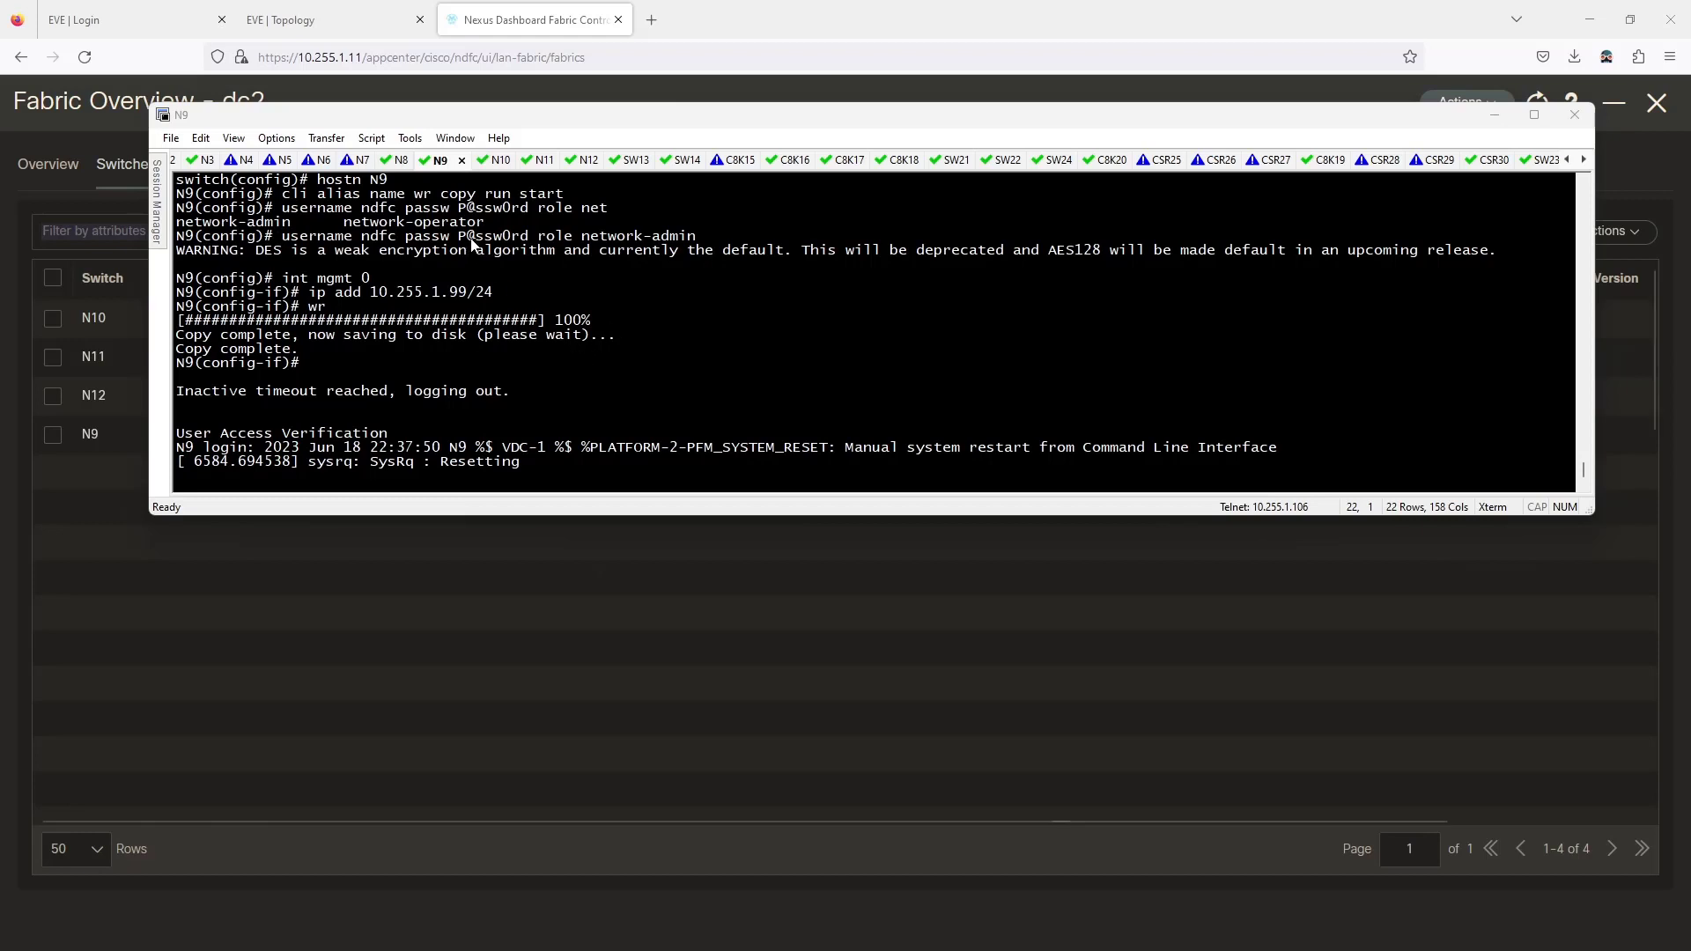
click(581, 160)
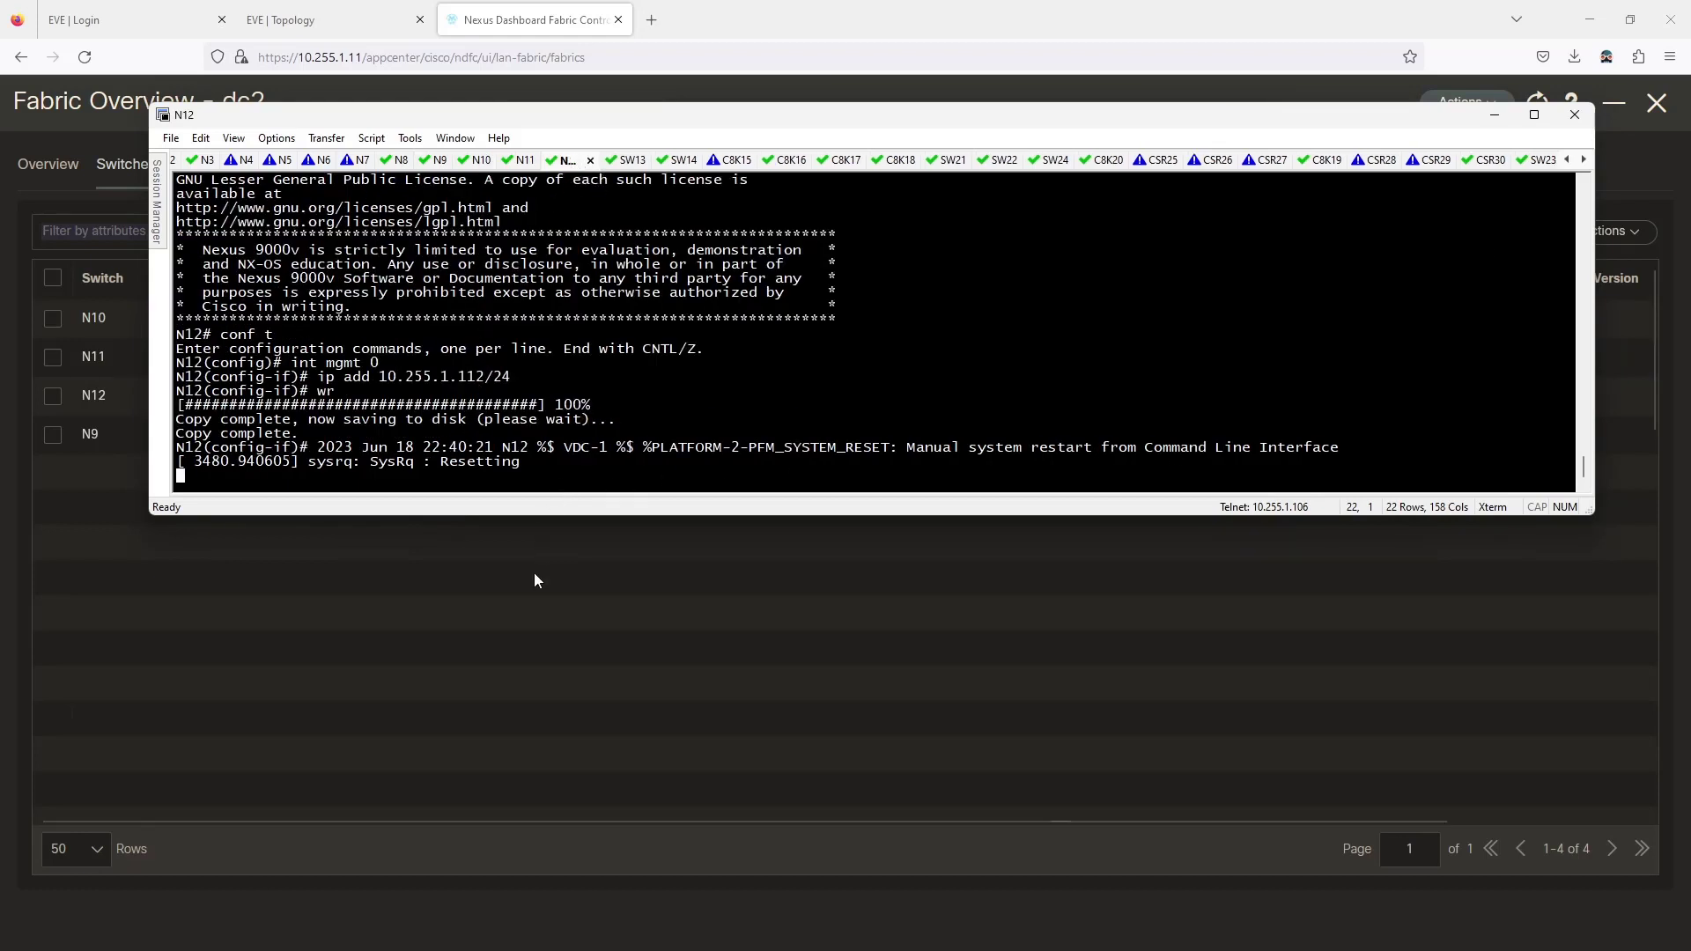
click(514, 551)
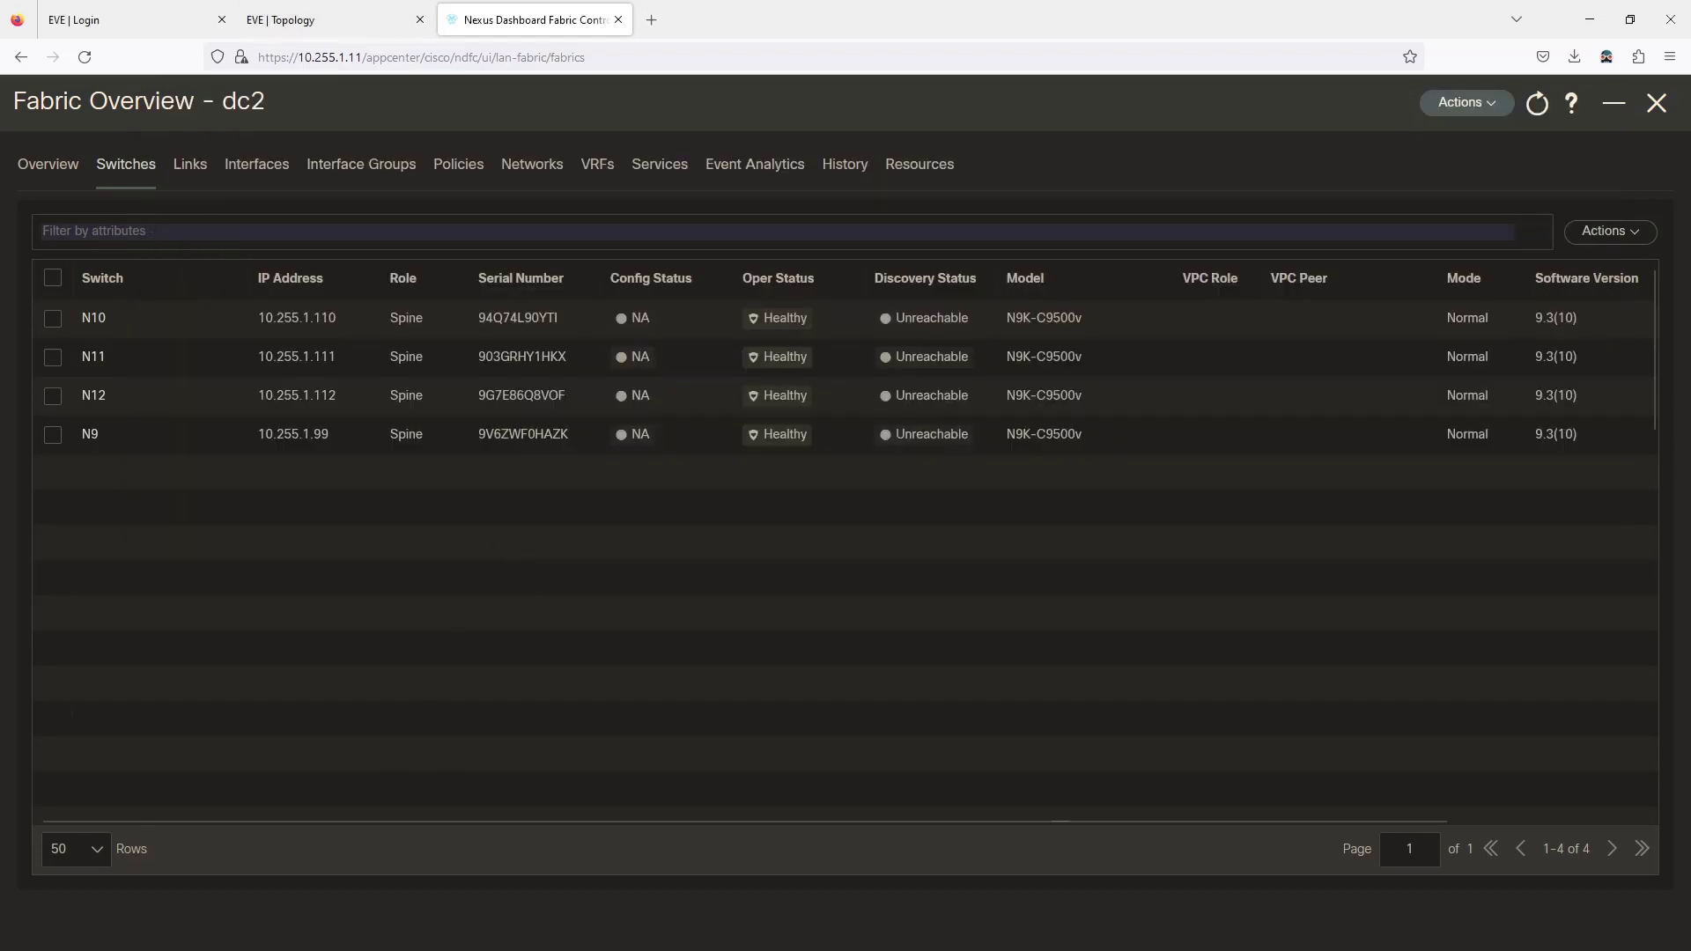
key(alt+Tab)
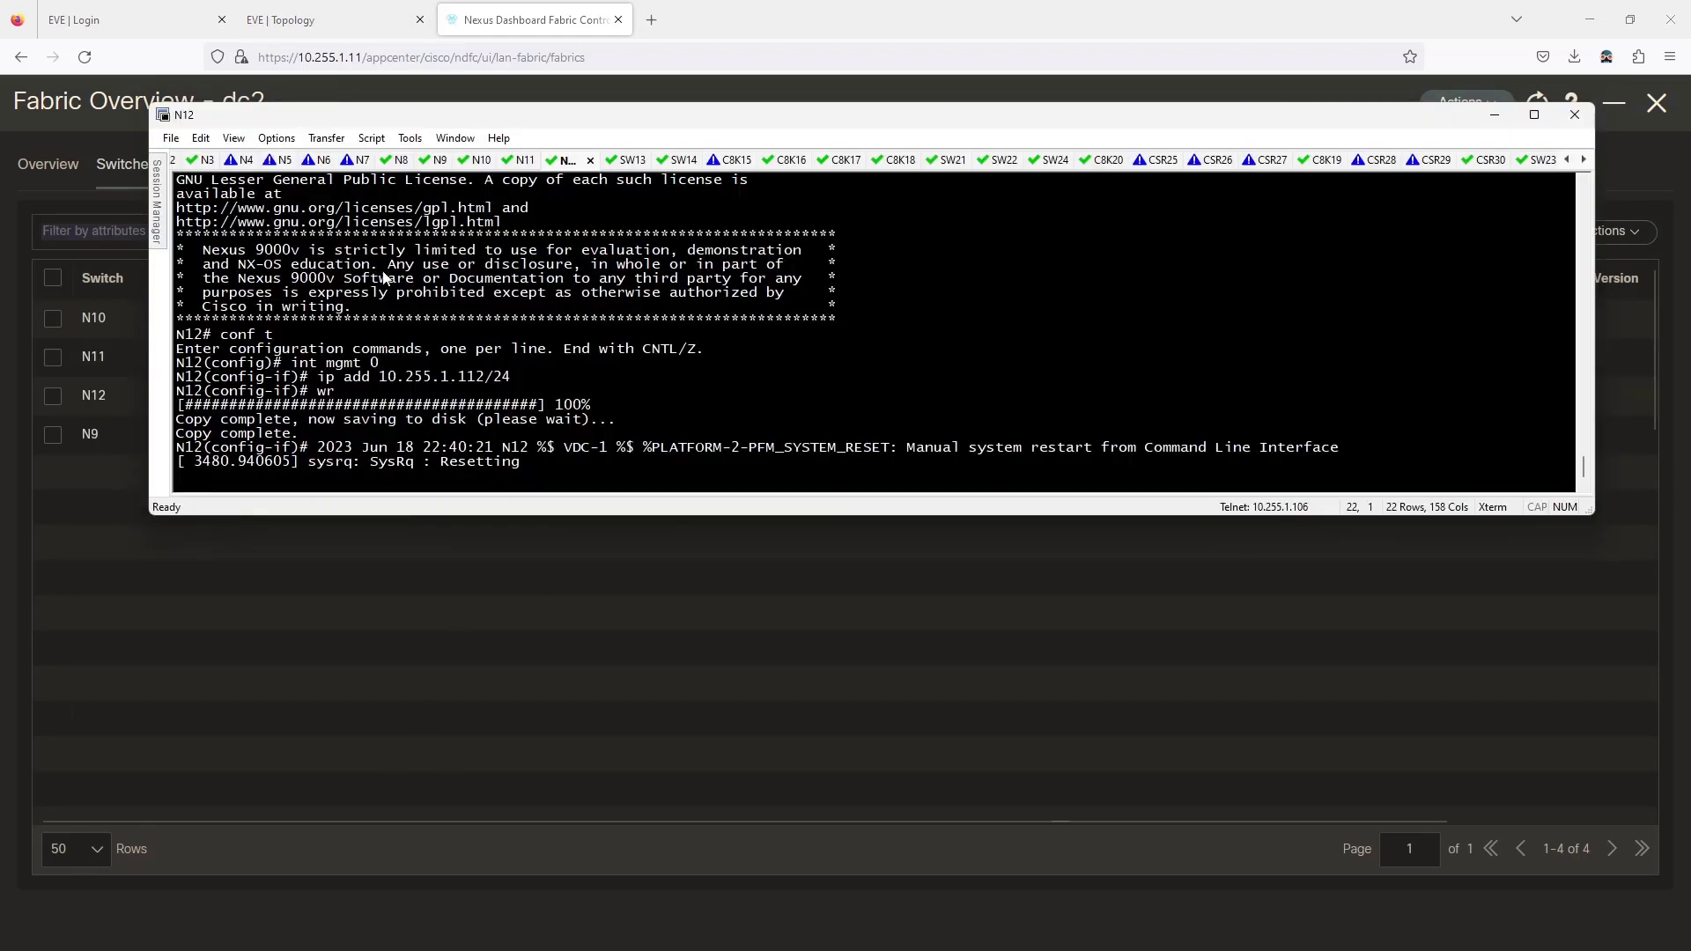
click(475, 161)
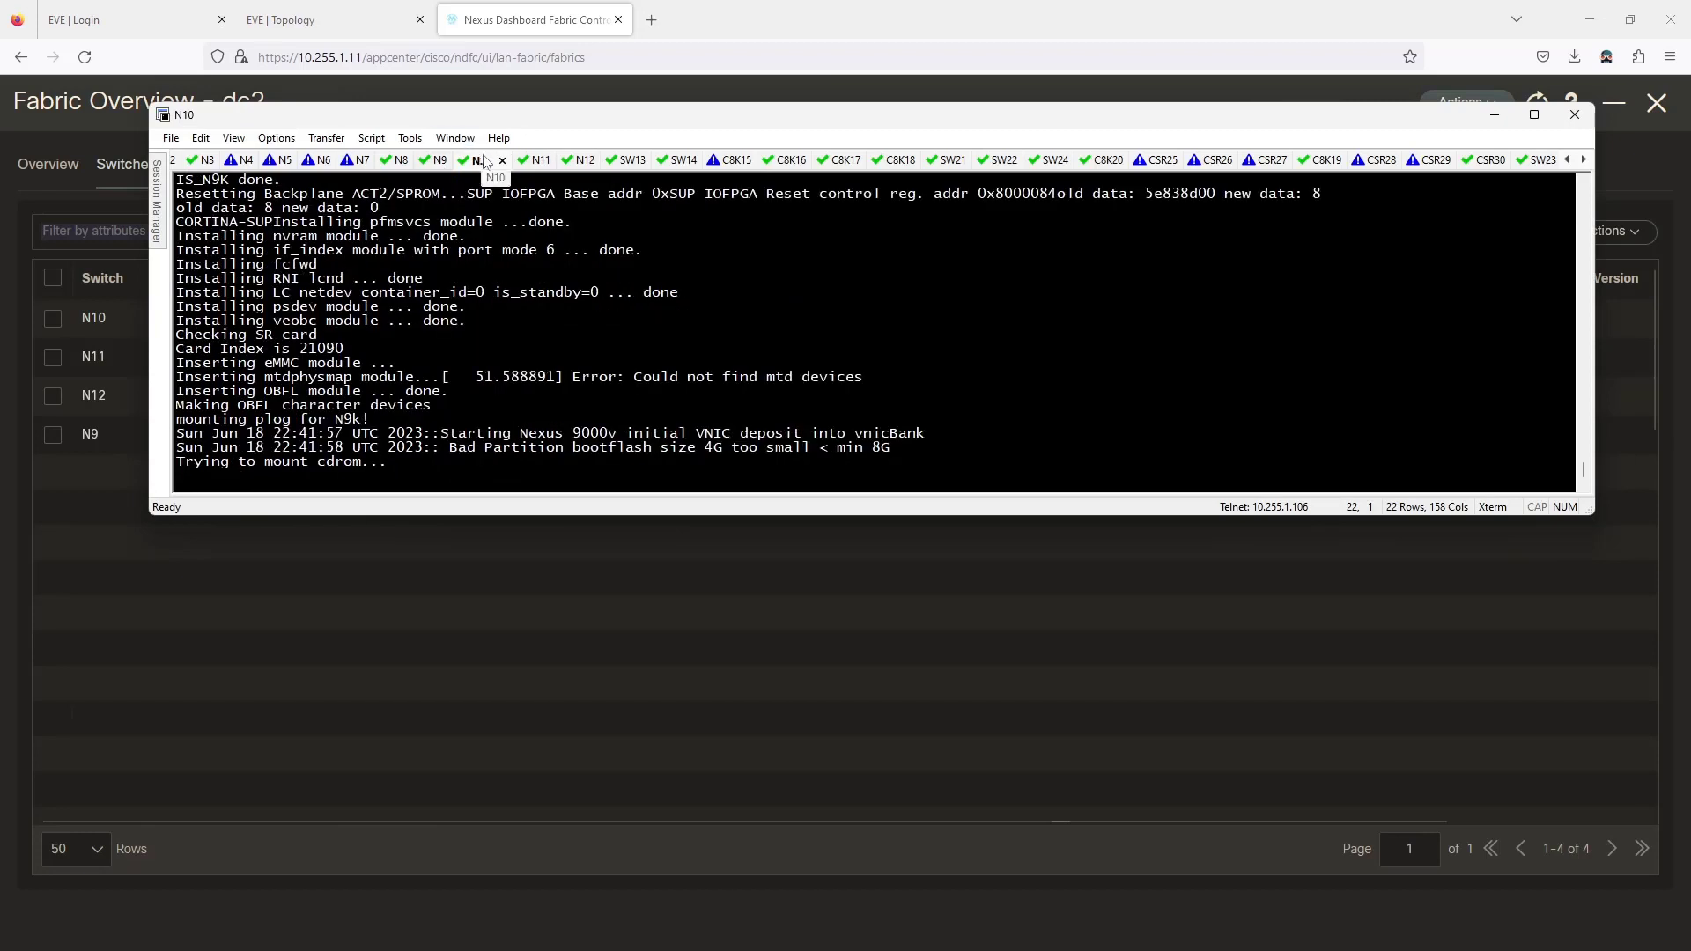
click(539, 160)
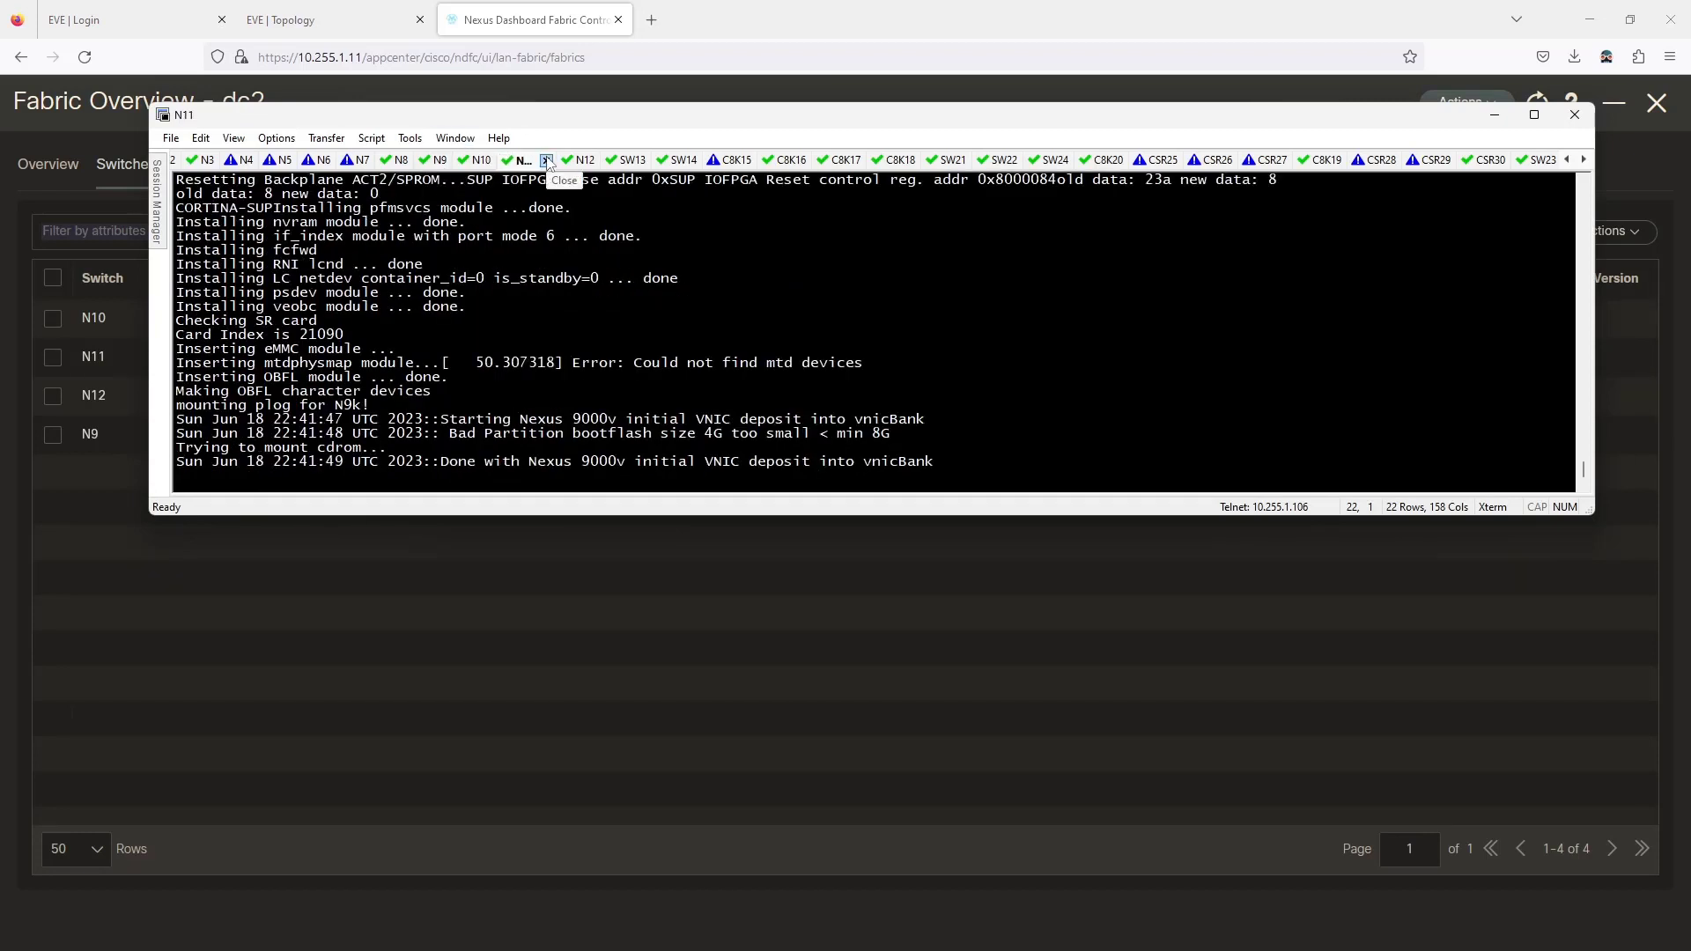
click(368, 588)
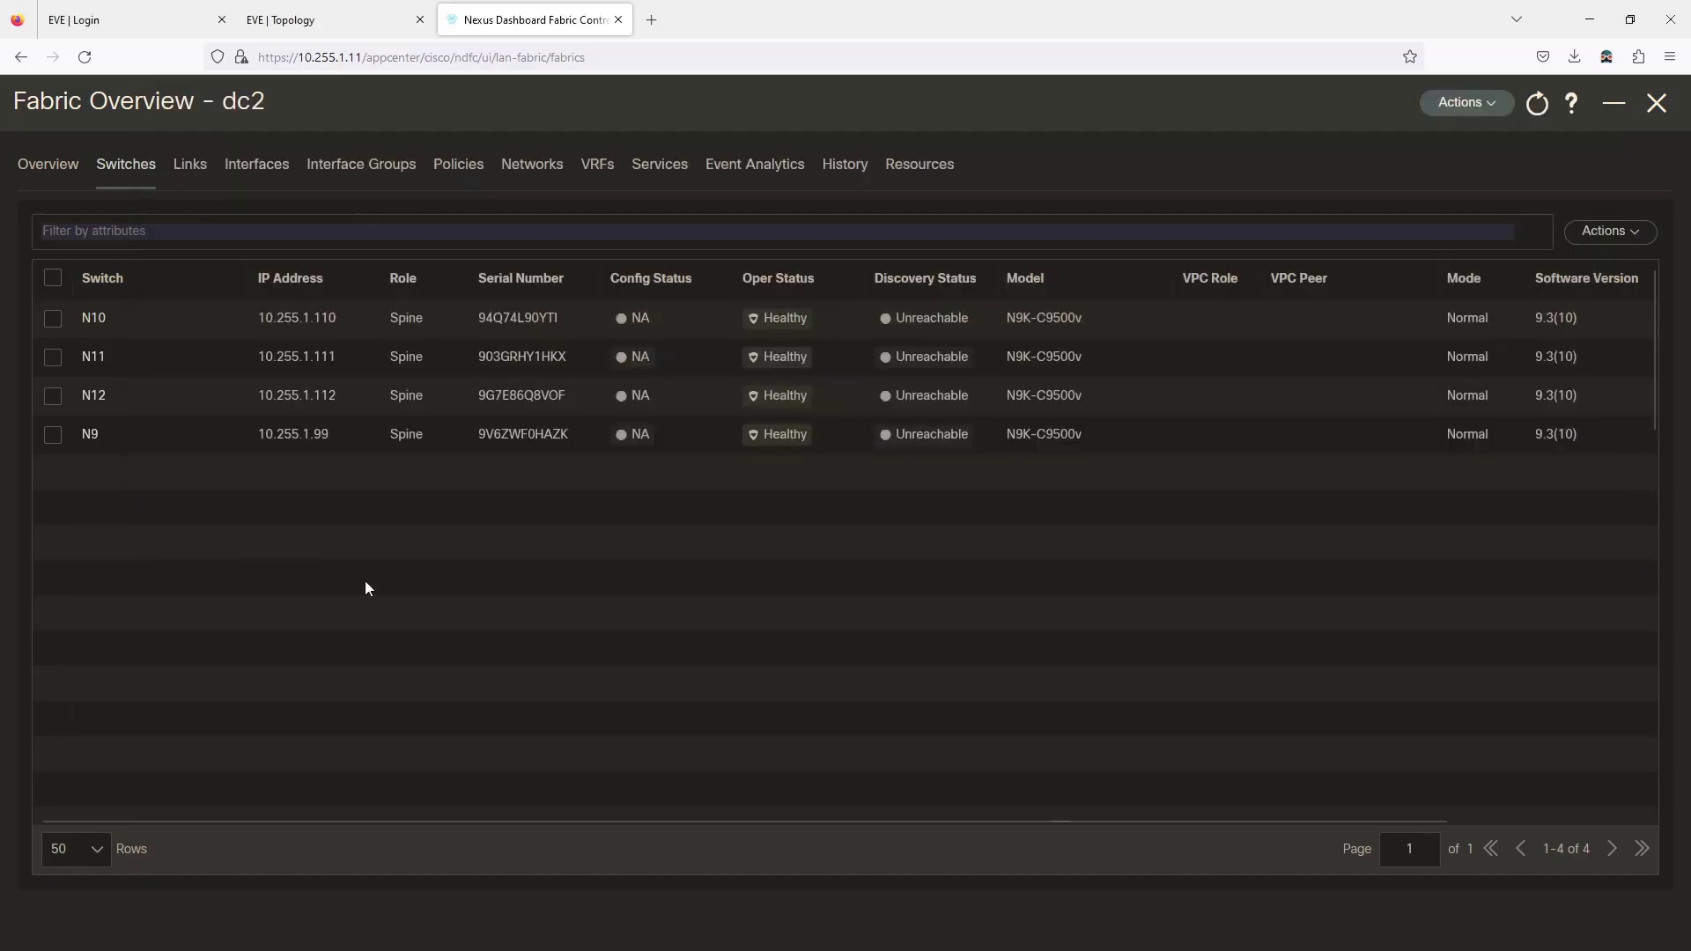
click(330, 19)
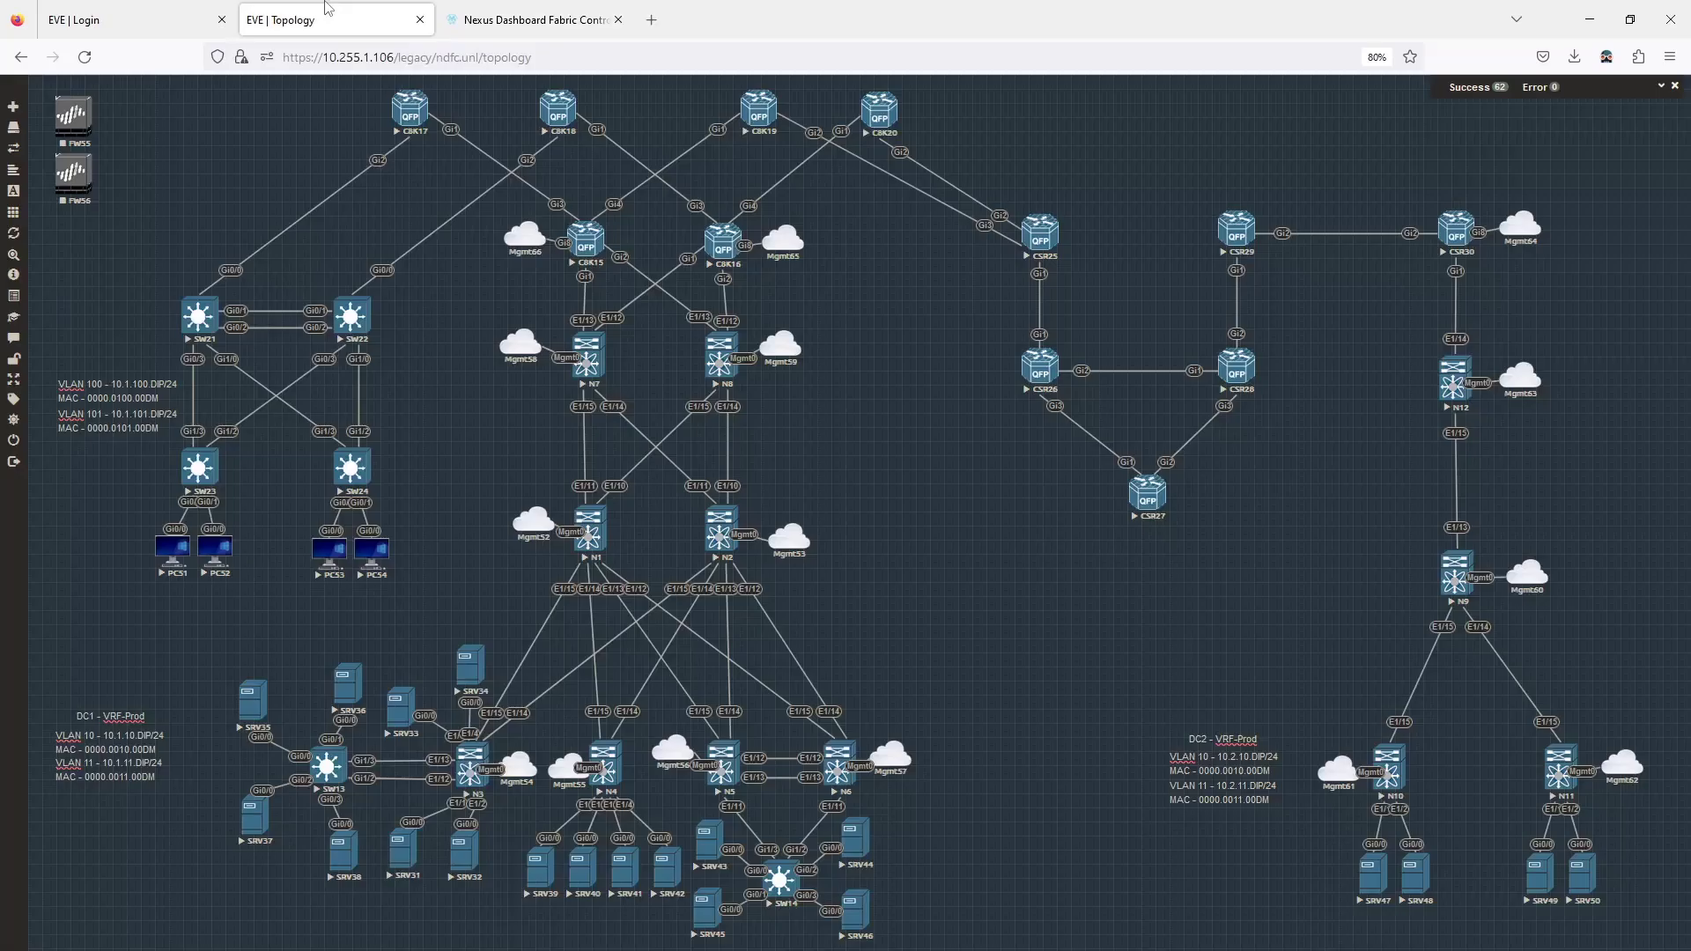
Close the stale N9 console session from EVE and SecureCRT, then return to Nexus Dashboard.
right_click(1460, 588)
click(1491, 610)
key(alt+Tab)
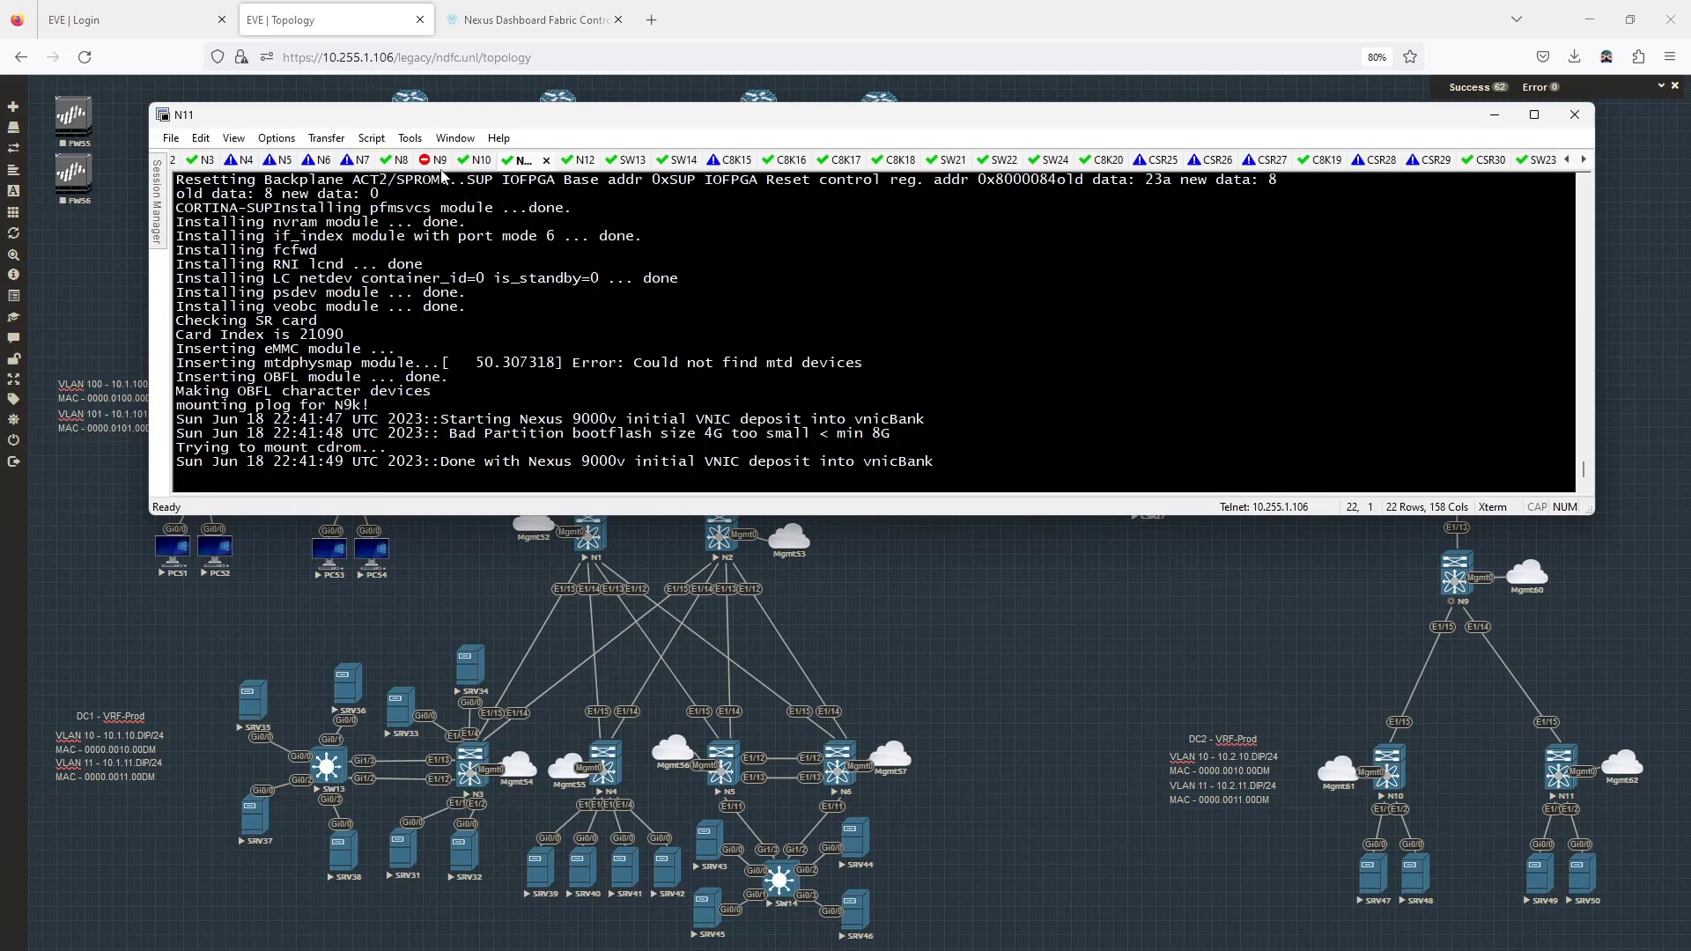
click(440, 163)
click(466, 161)
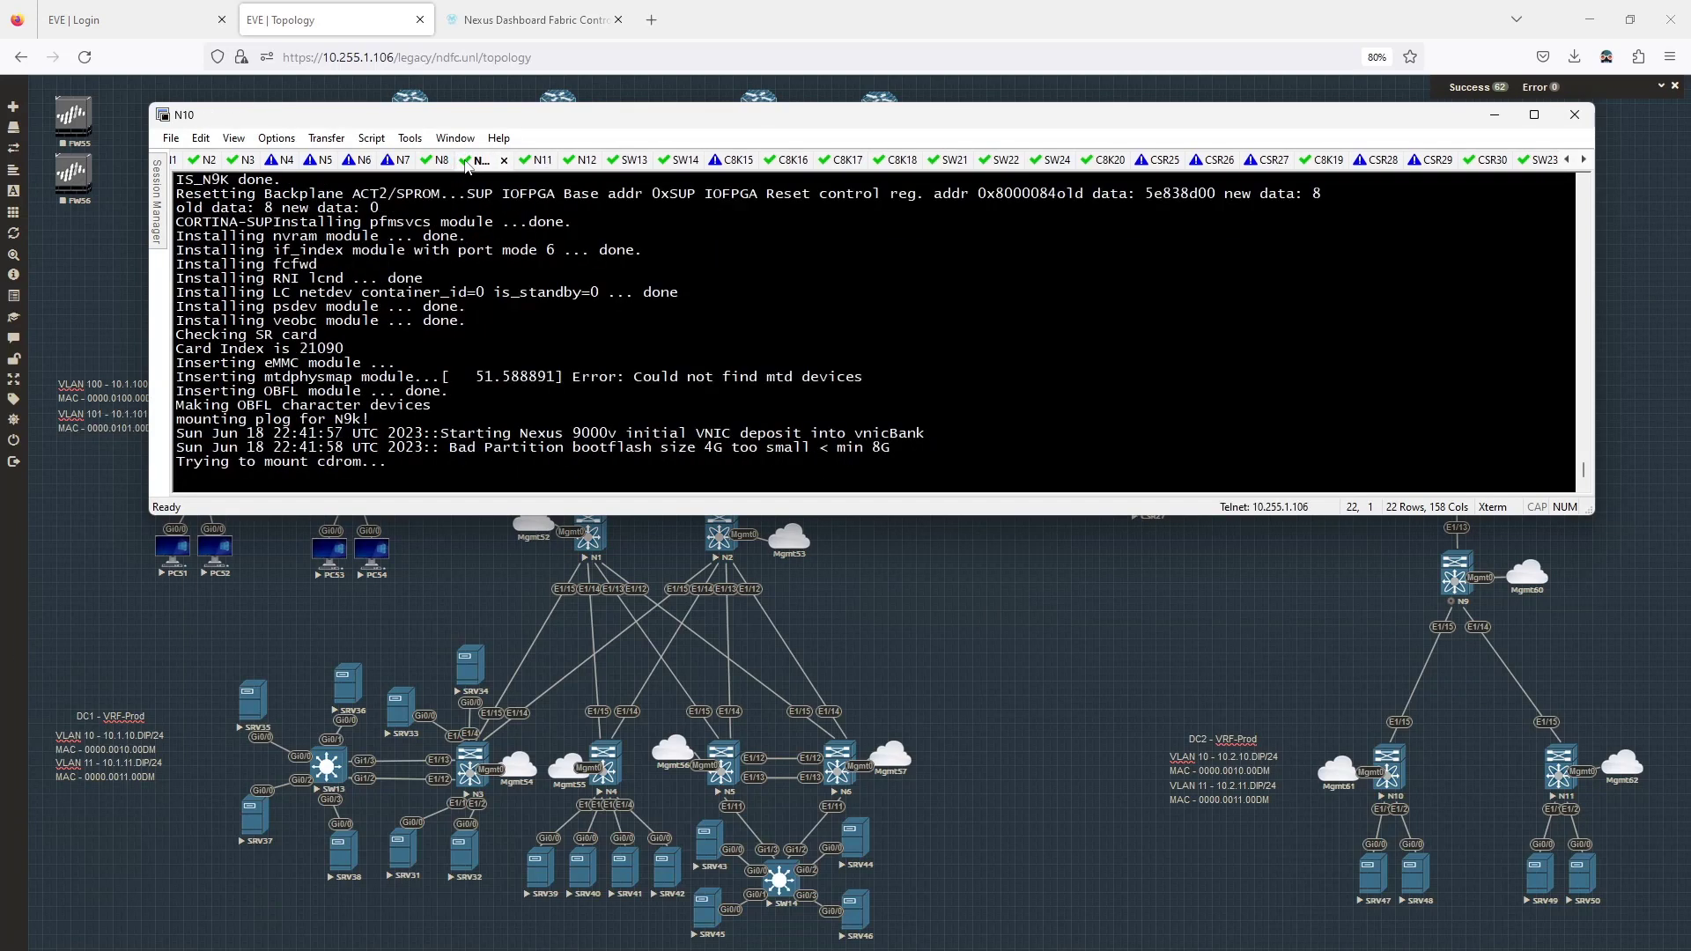
click(1006, 624)
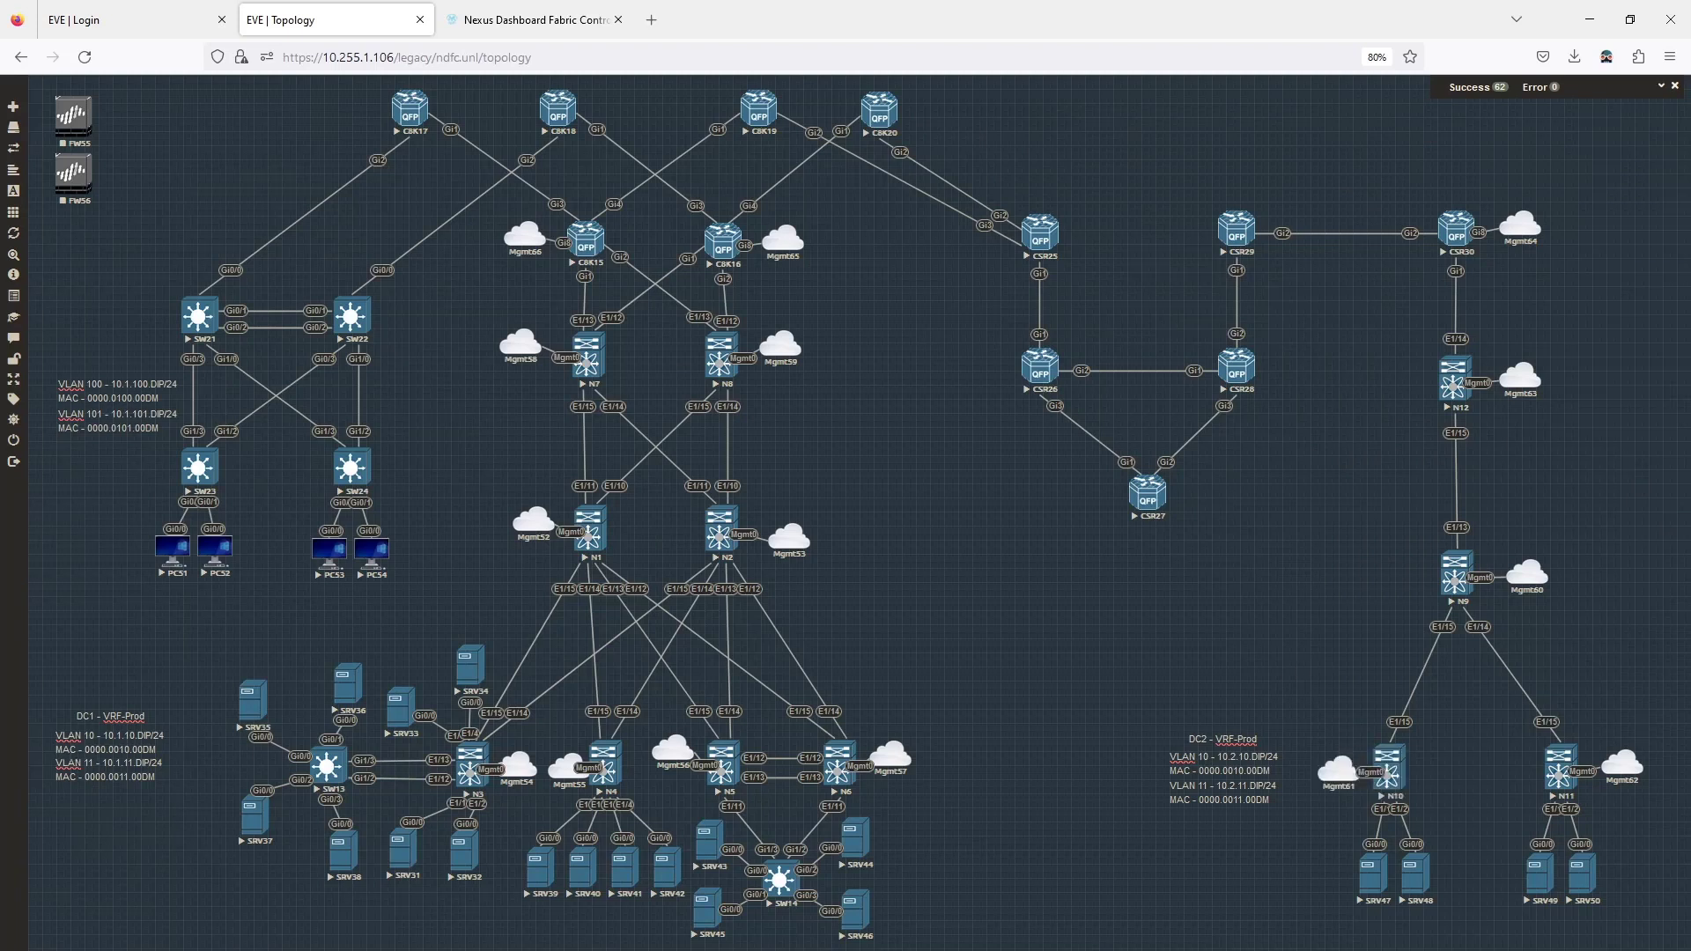
key(ctrl+Tab)
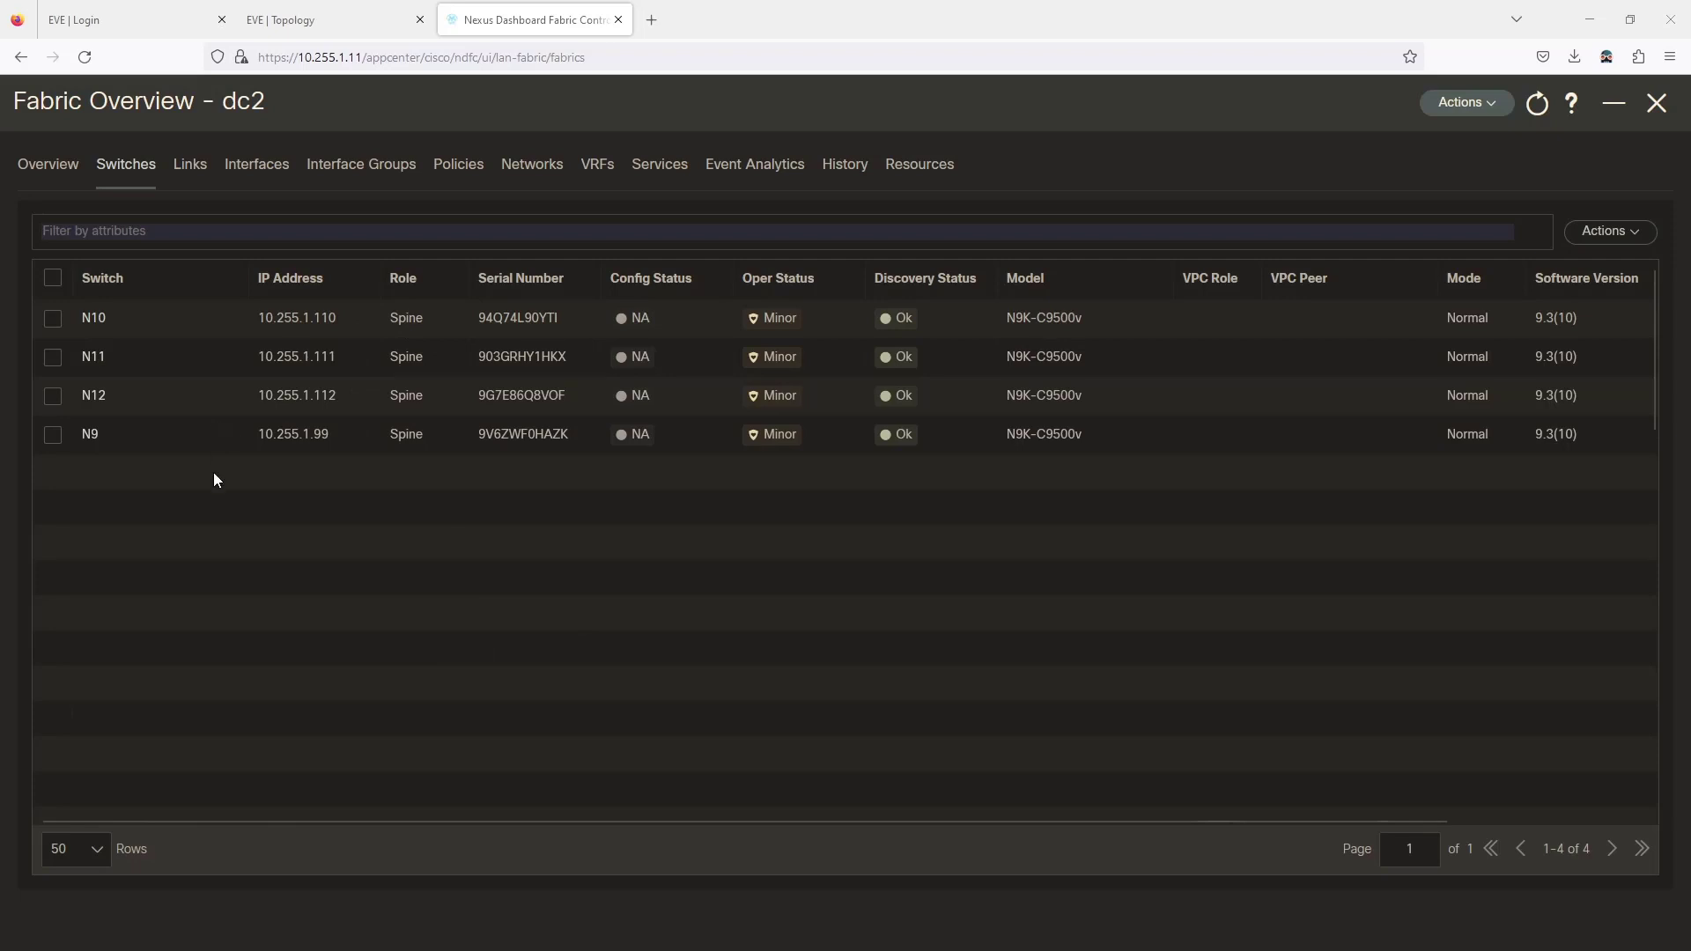
Set switches N10 and N11 to the Leaf role in the dc2 fabric.
click(313, 25)
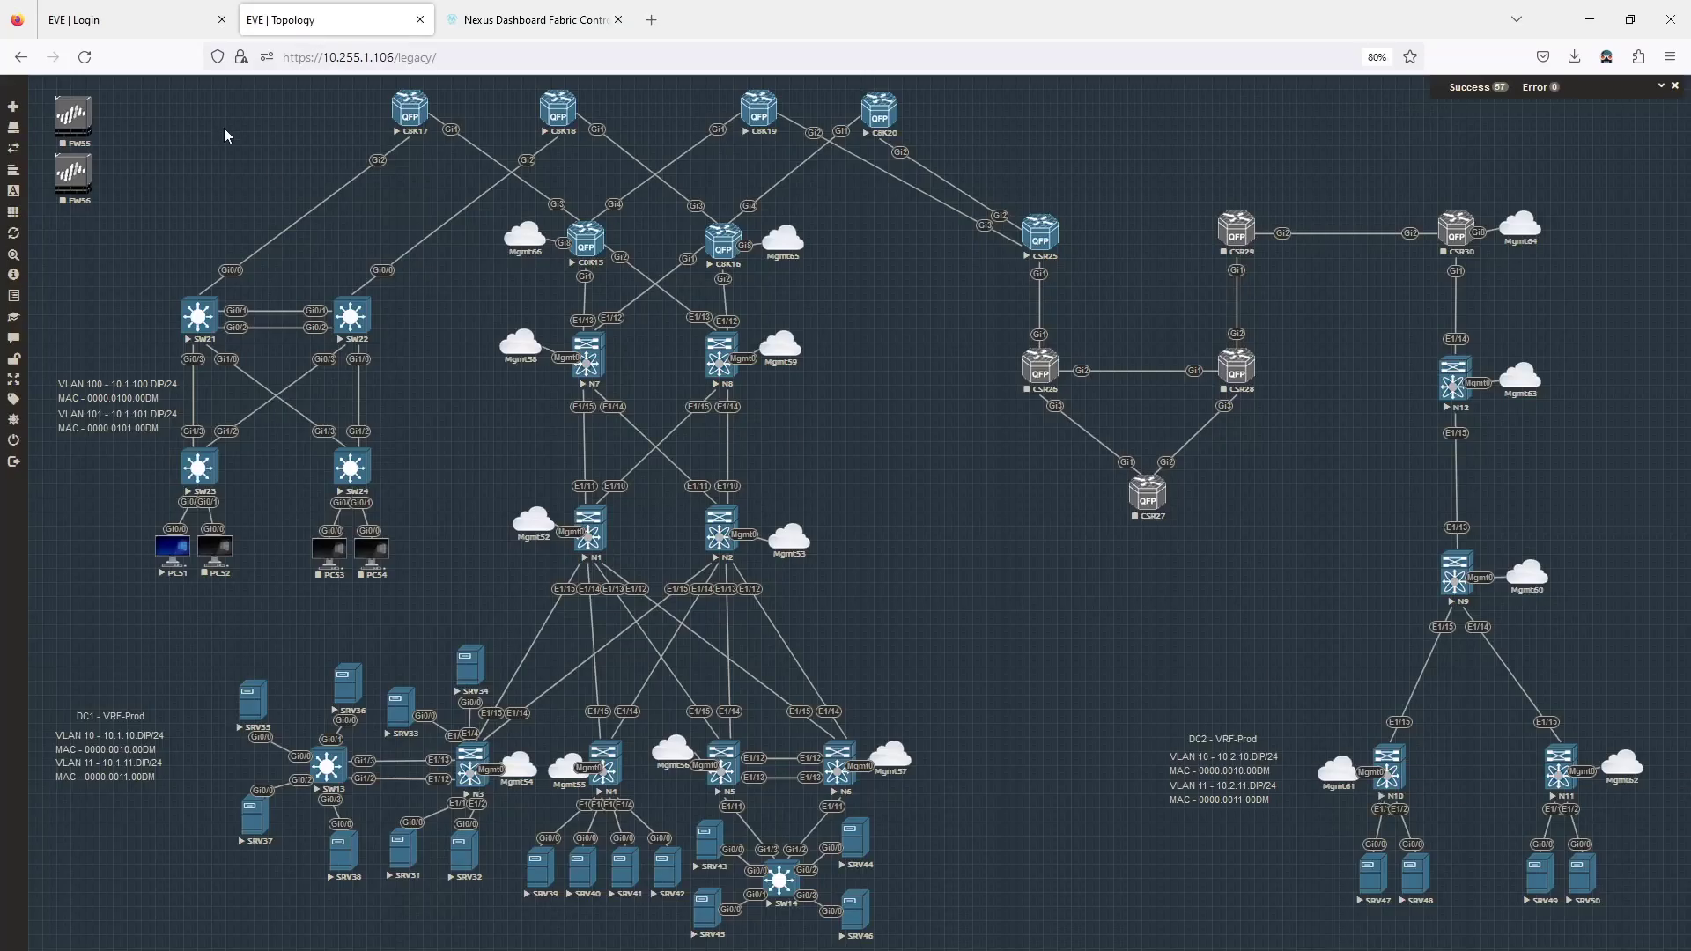
click(528, 19)
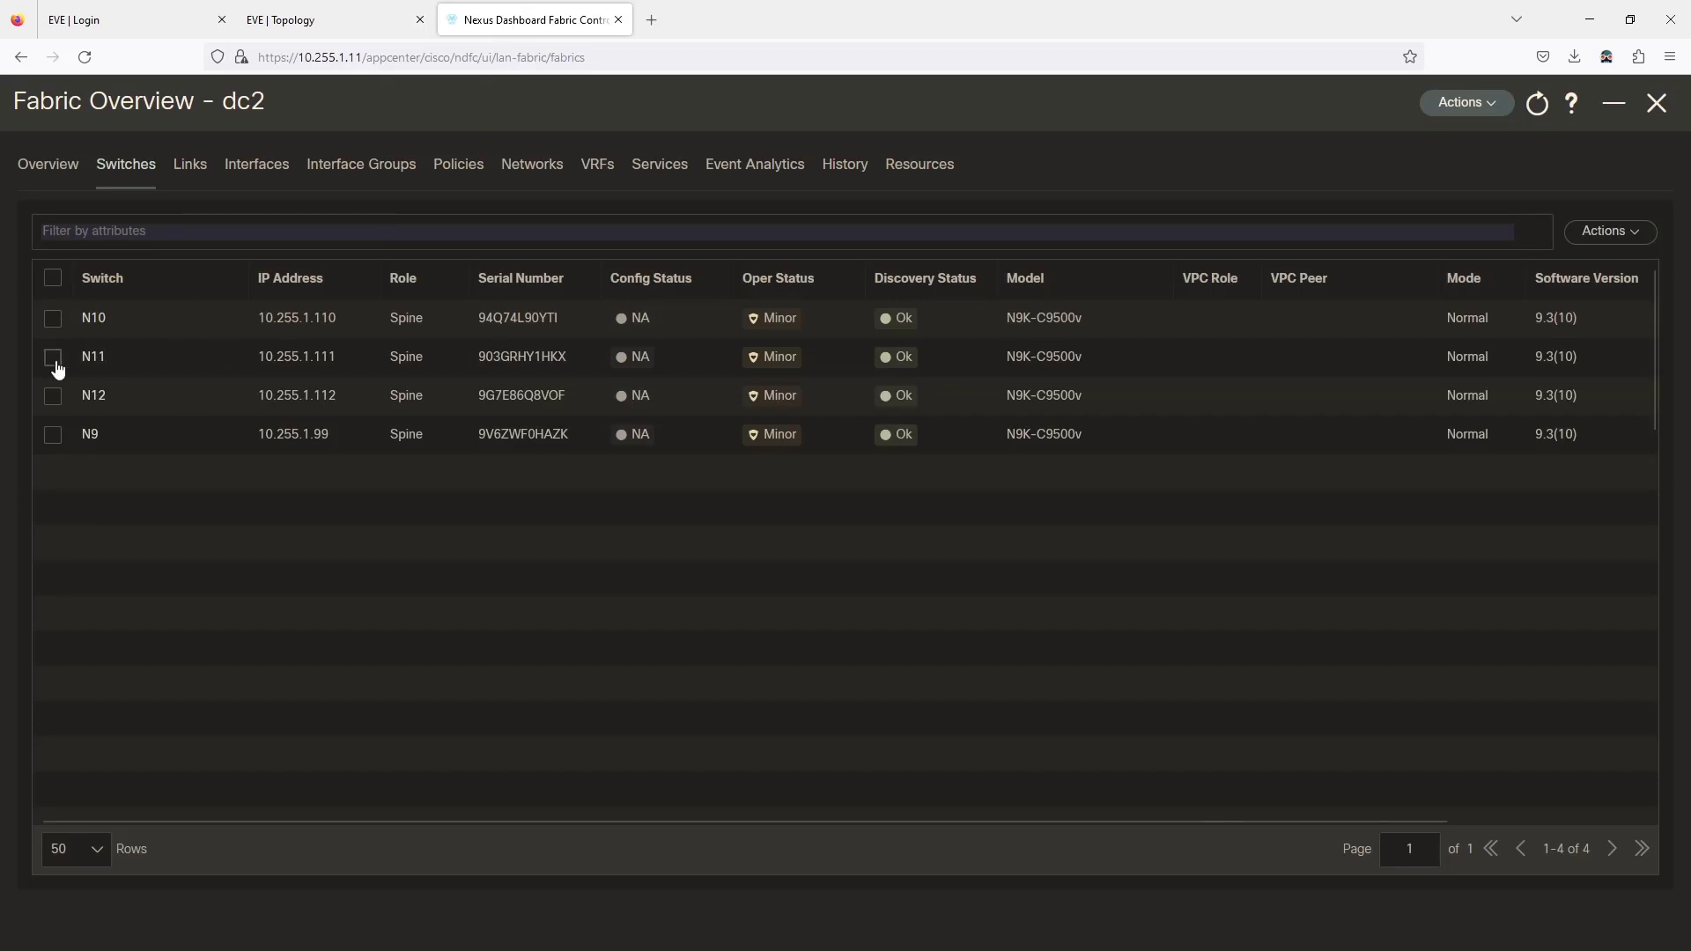
click(53, 318)
click(53, 357)
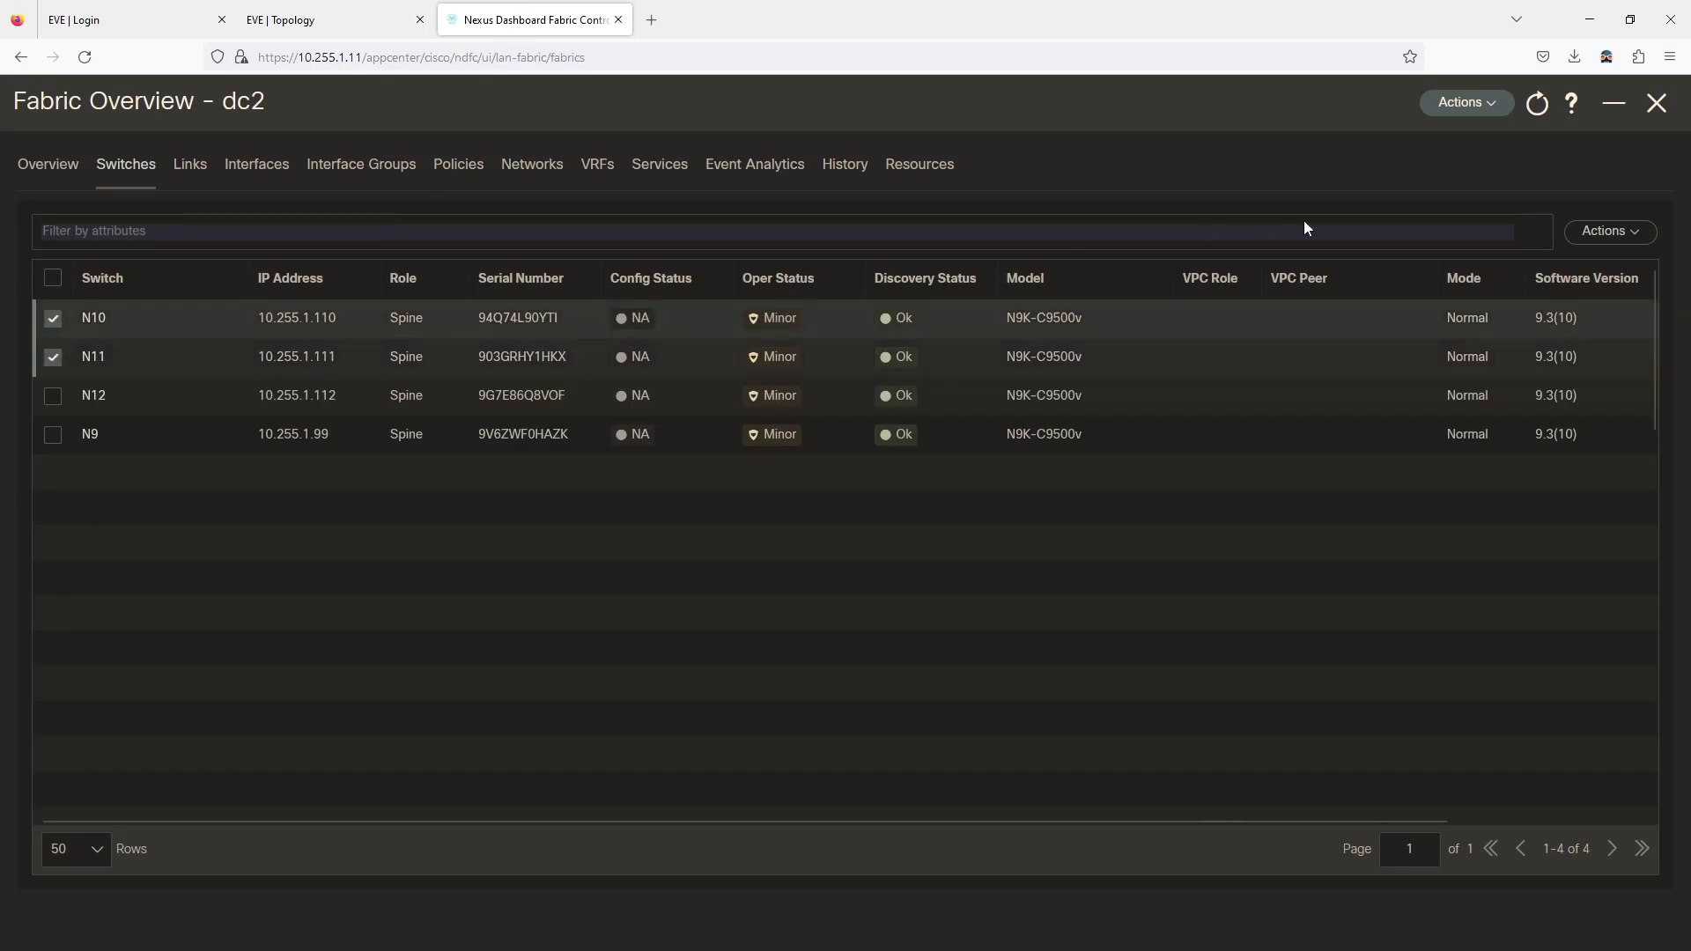
click(1581, 234)
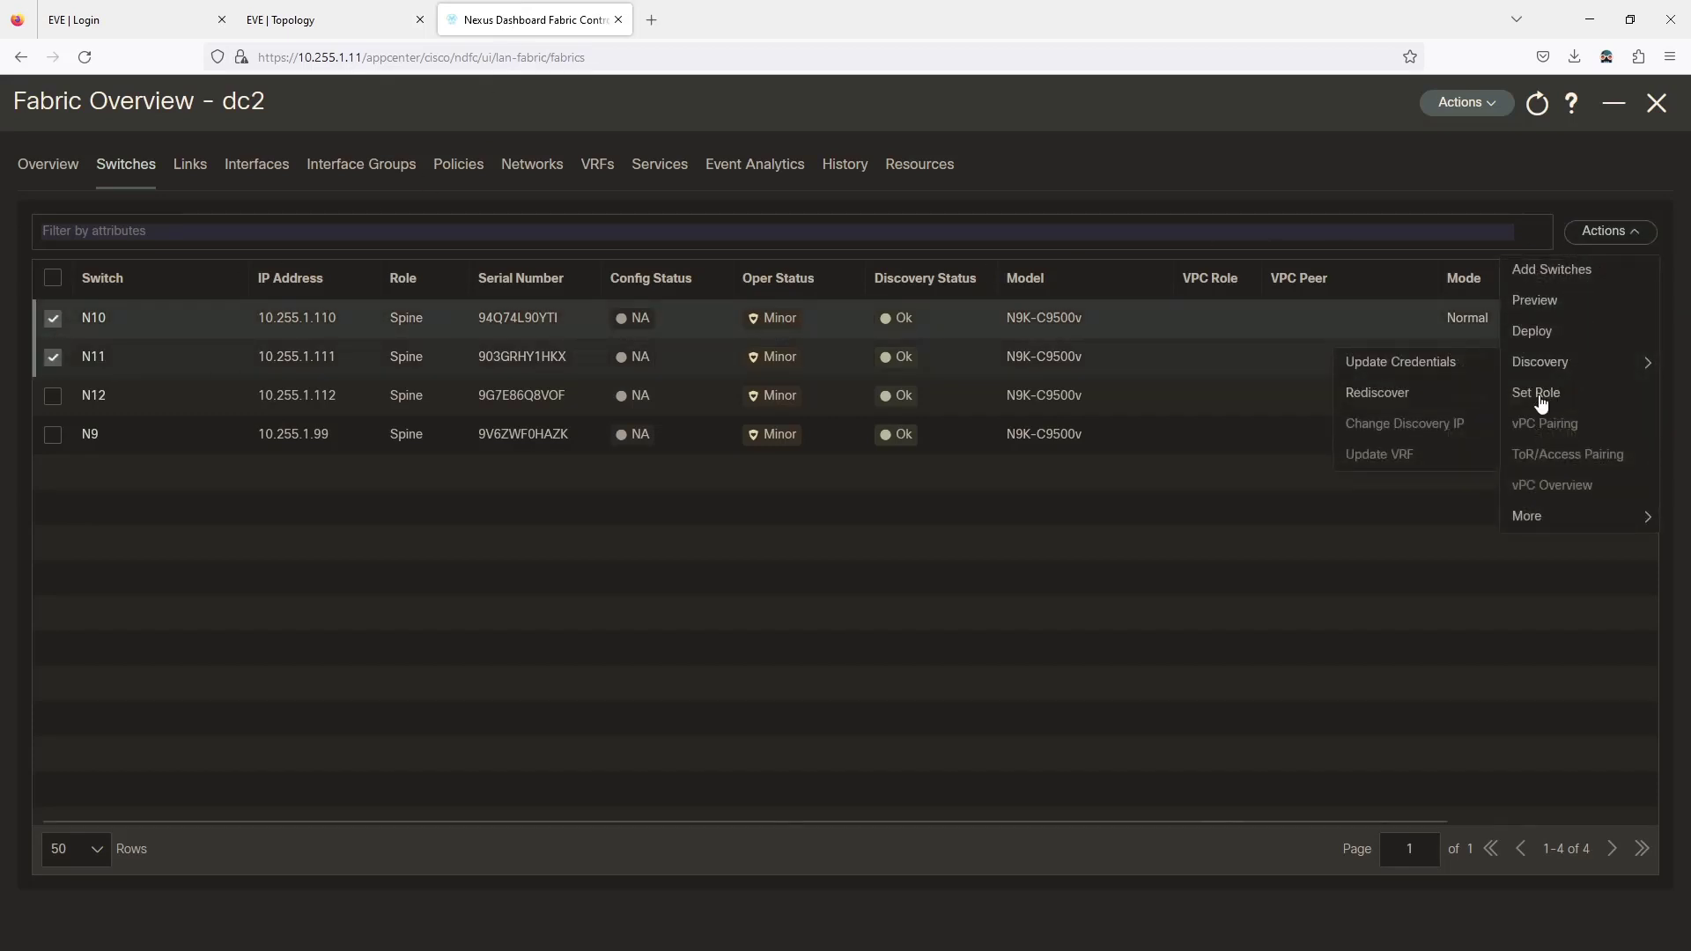
click(1541, 396)
click(665, 251)
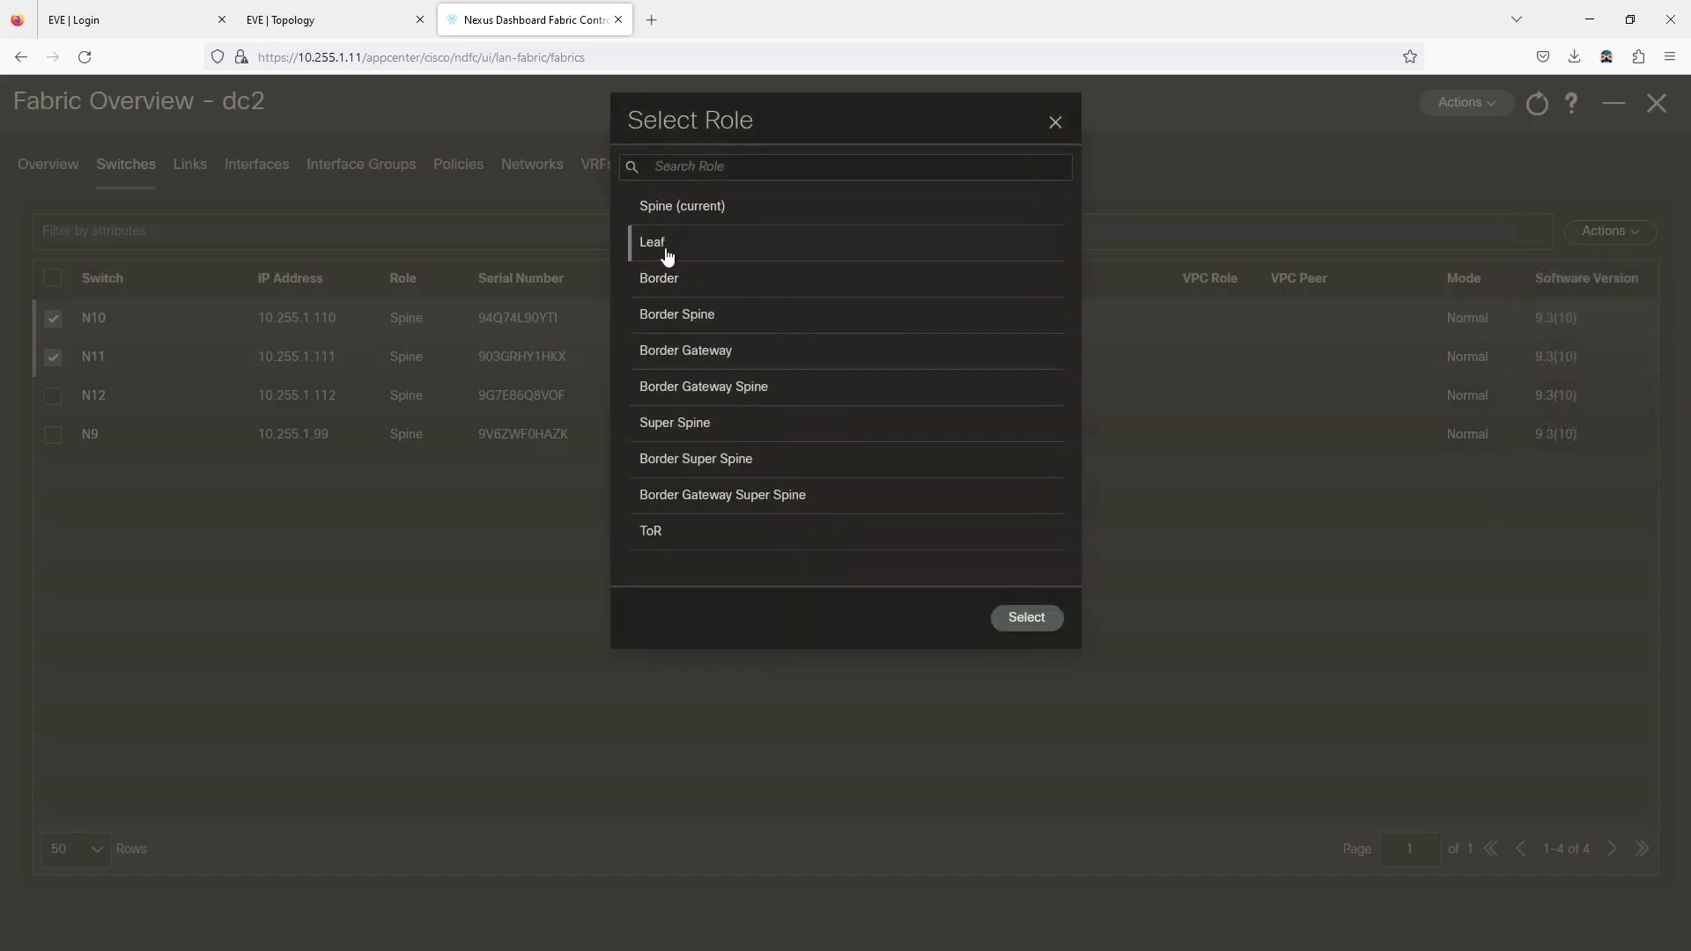
click(1034, 616)
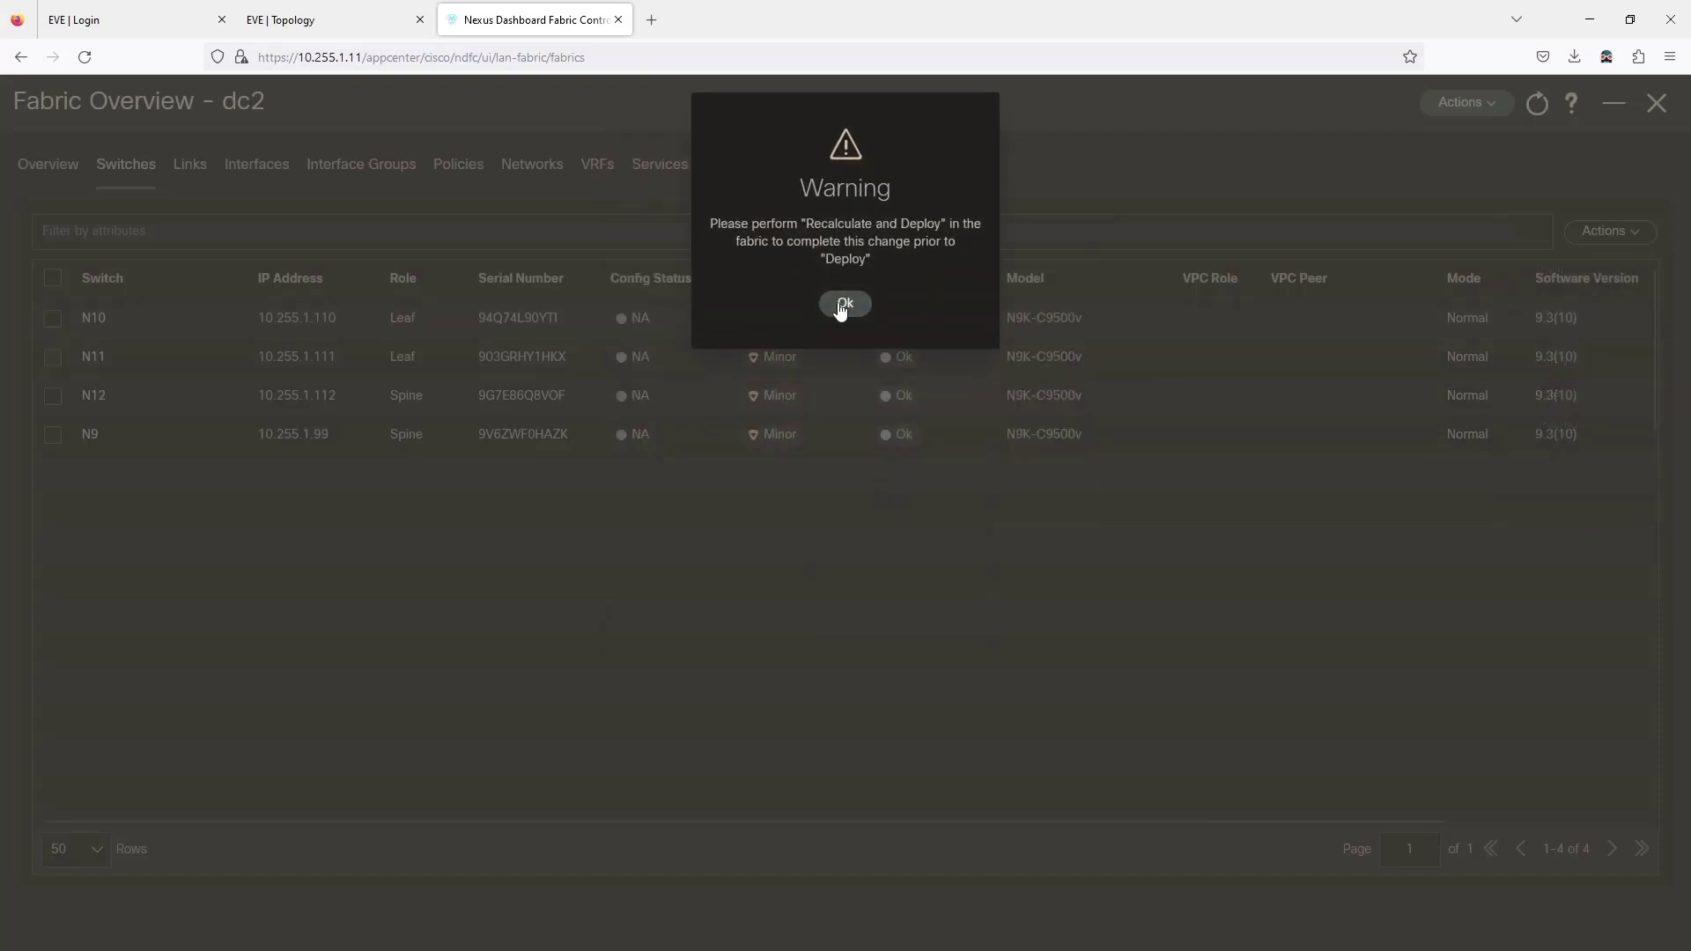
click(841, 306)
Set switch N12's role to Border and acknowledge the recalculate warning.
click(52, 396)
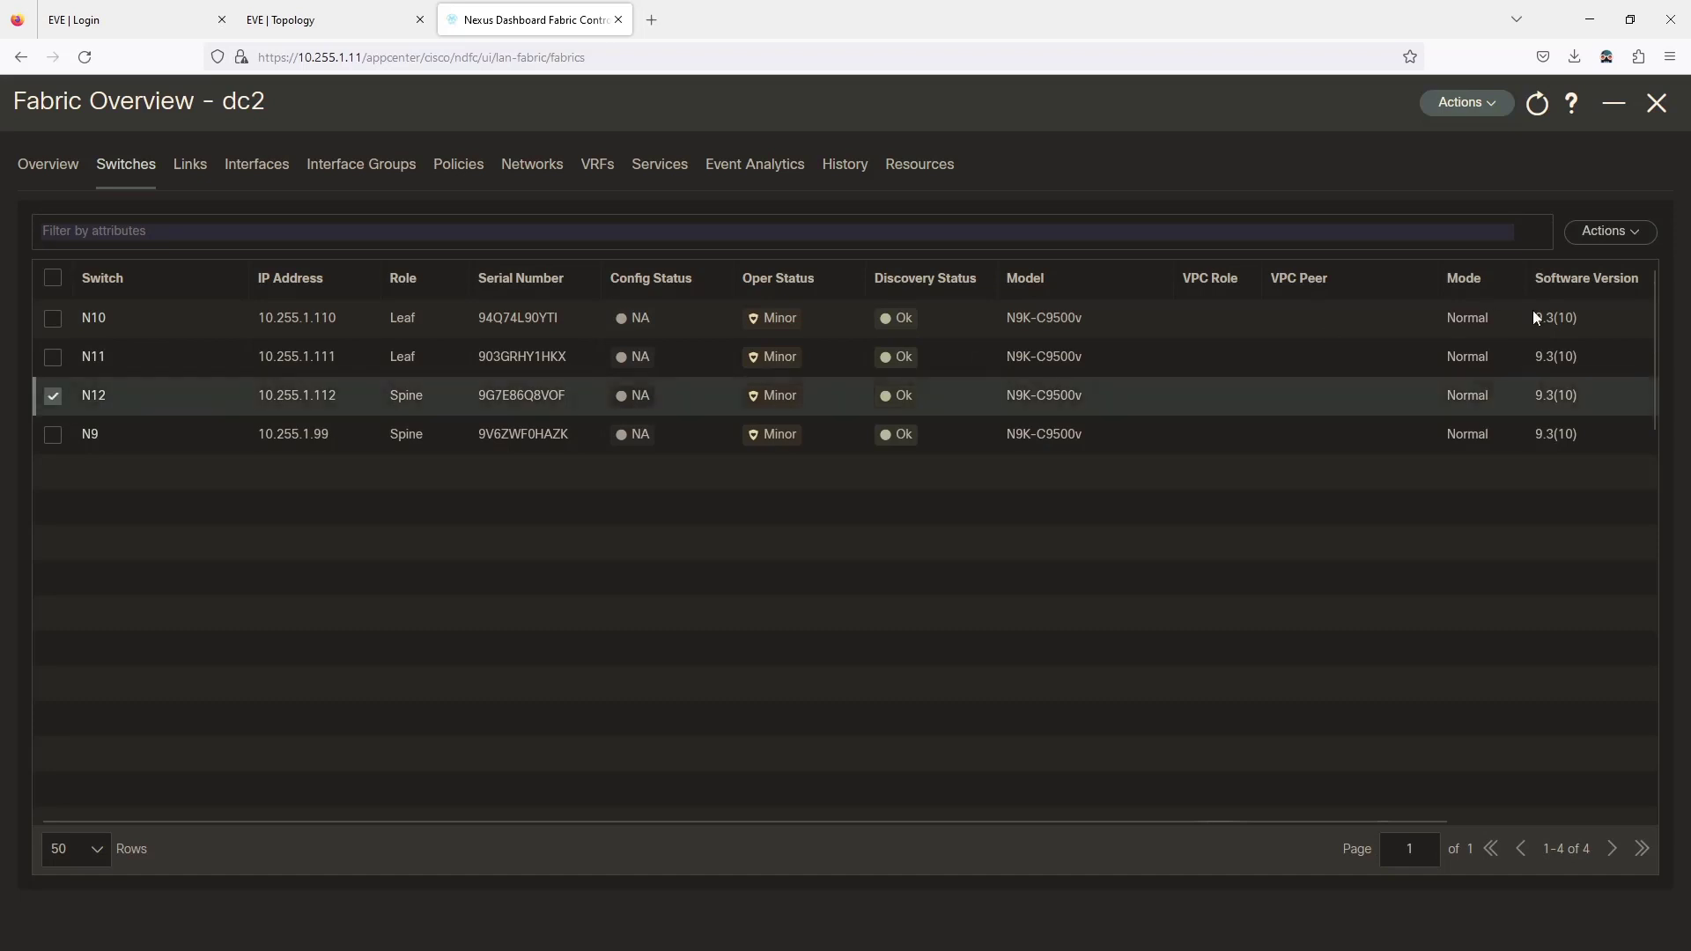
click(1612, 232)
click(1514, 397)
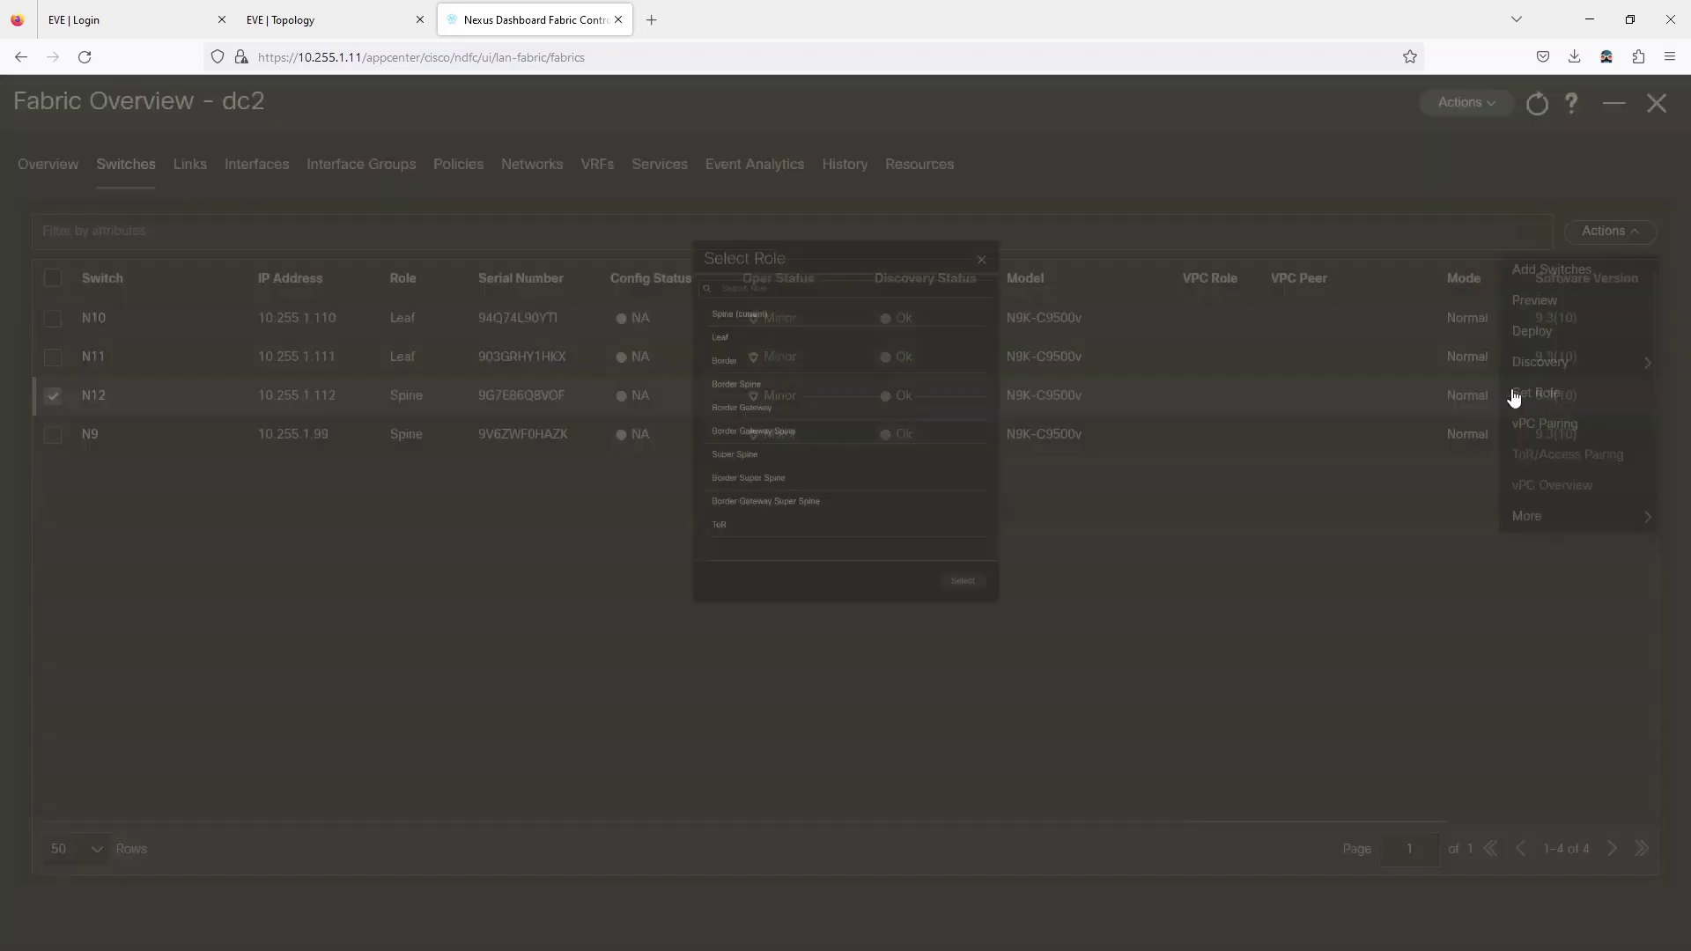
click(695, 280)
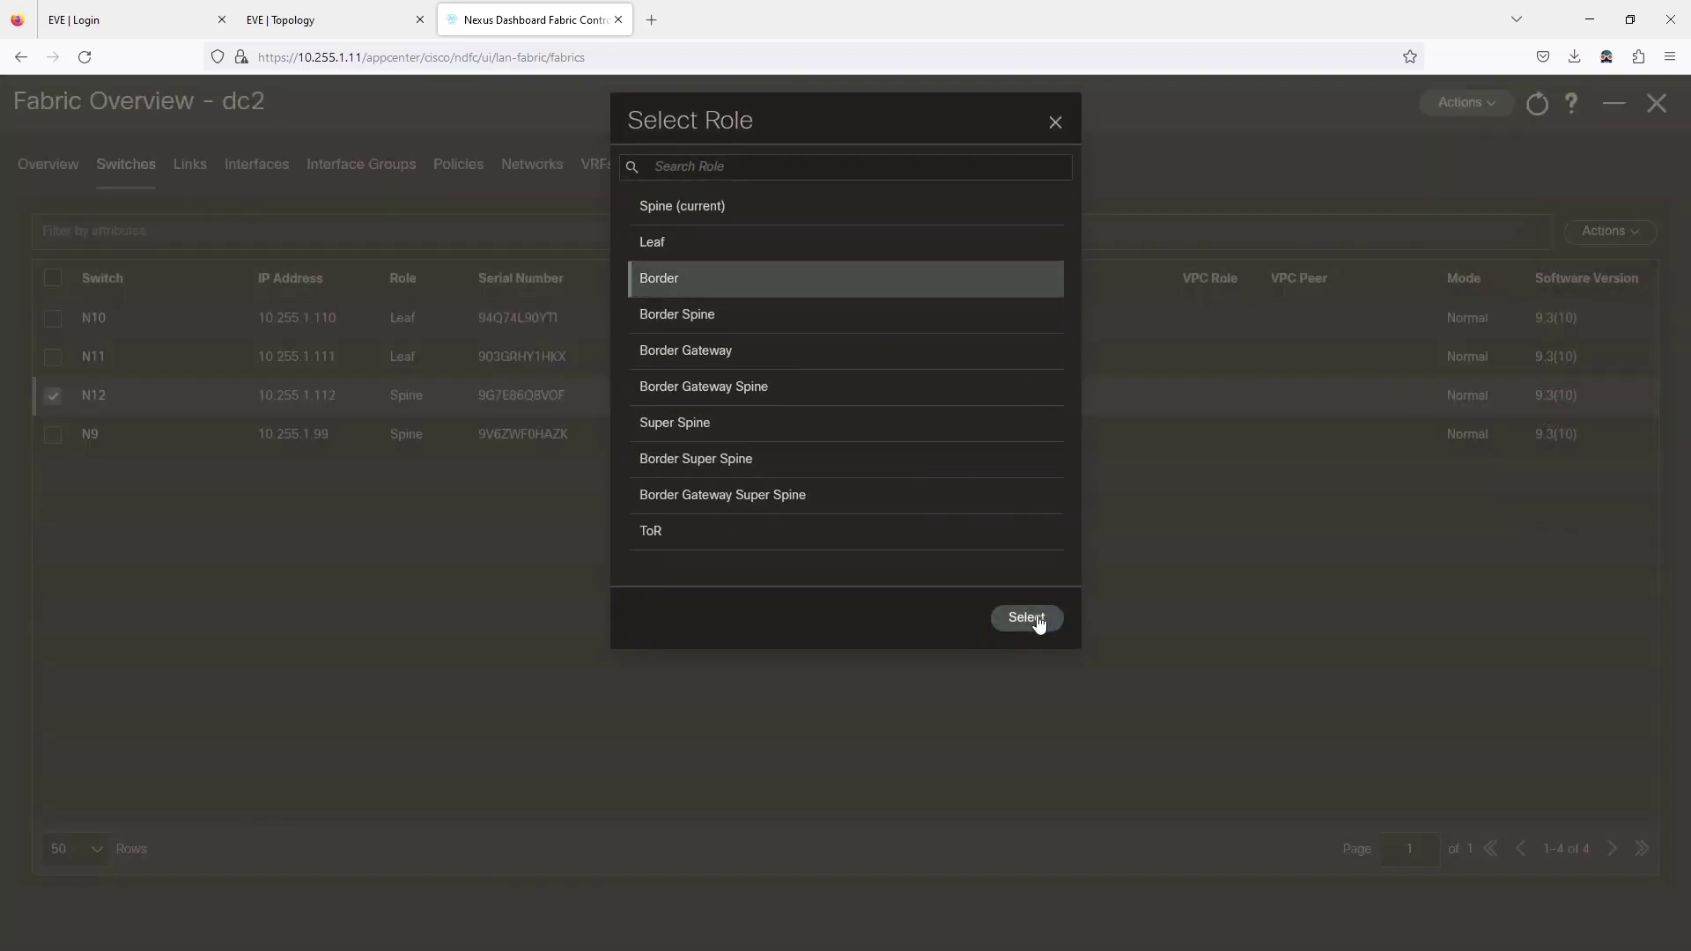
click(1027, 617)
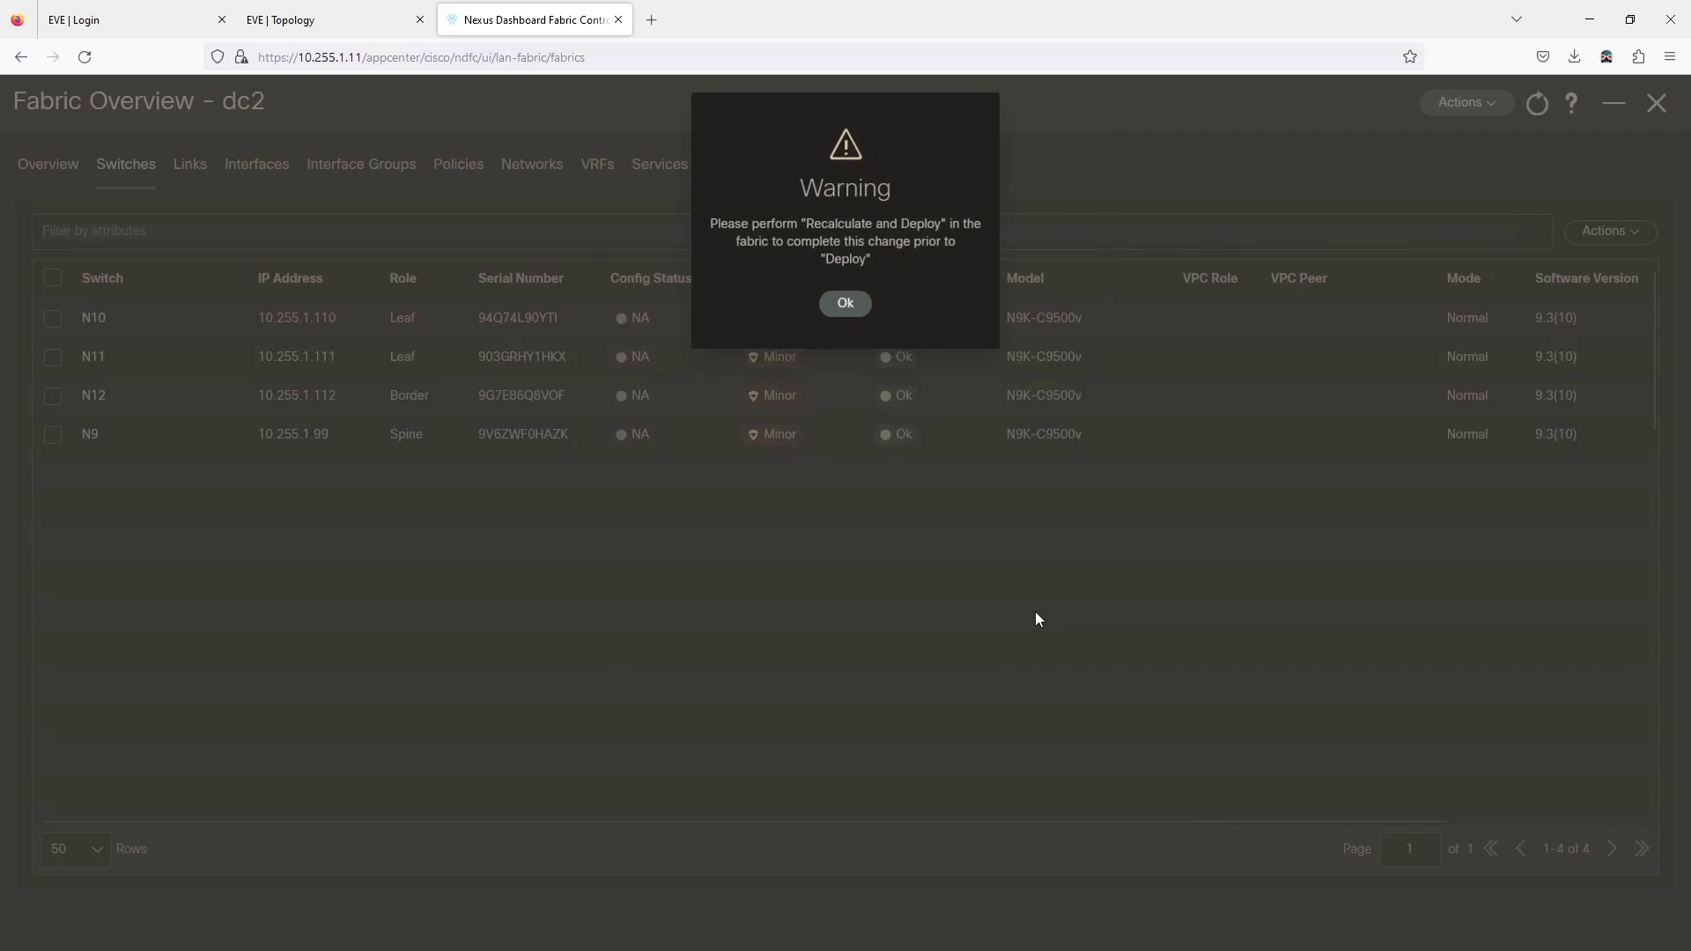
click(829, 300)
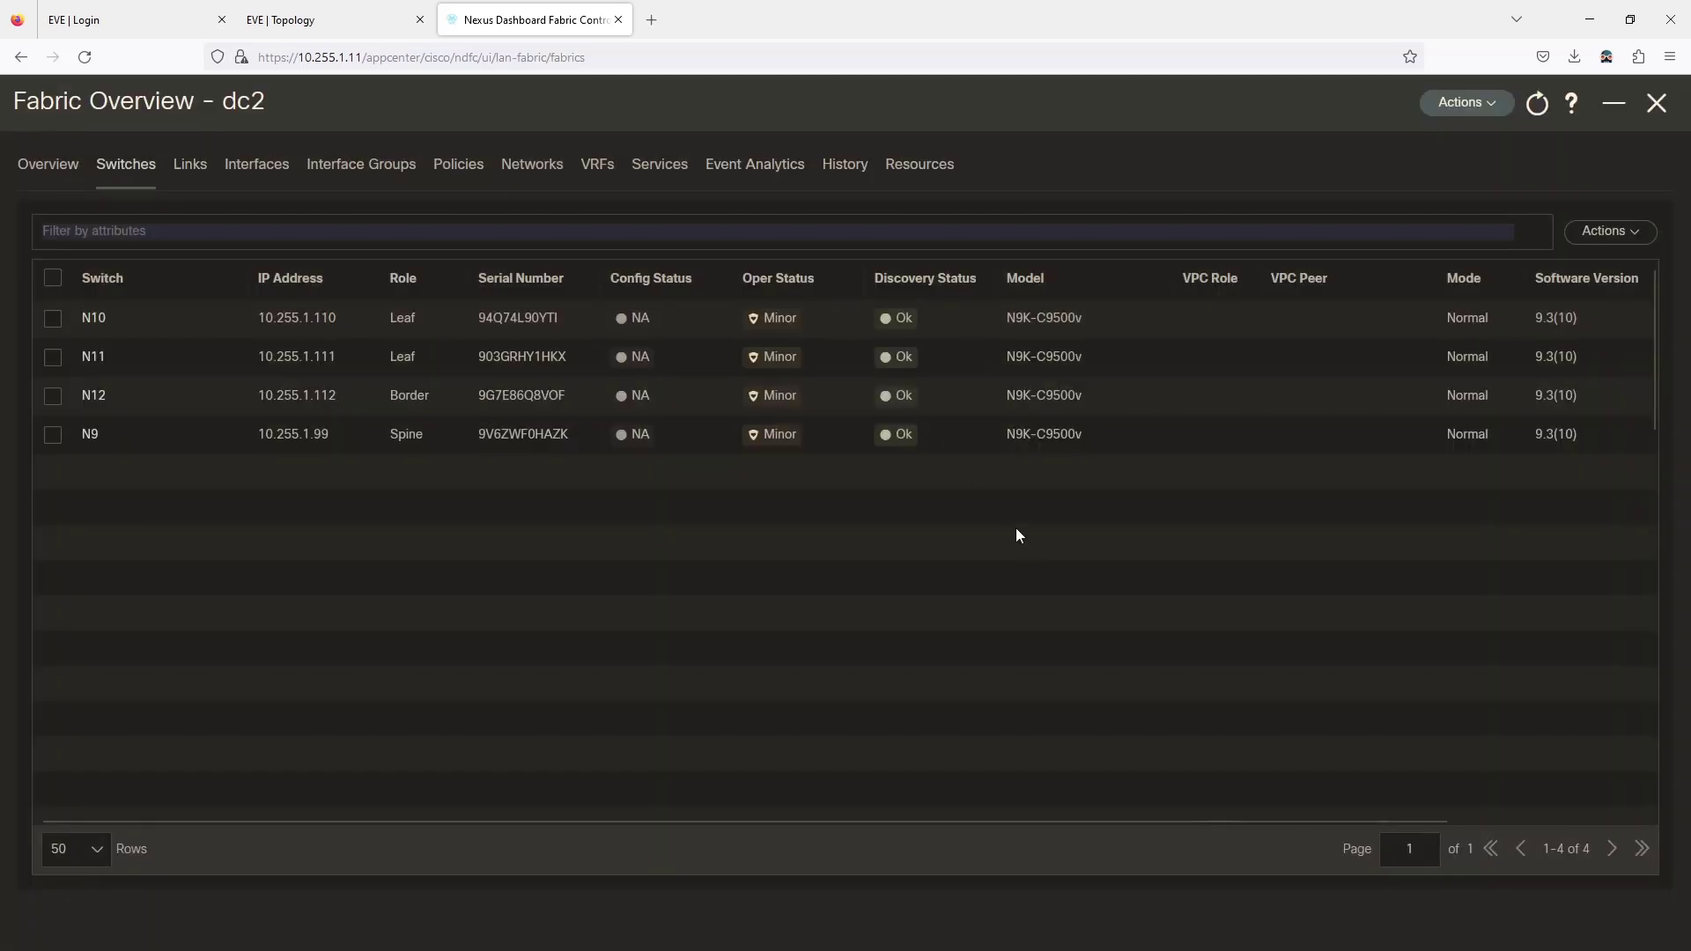
click(1483, 106)
Recalculate the dc2 fabric and review N11's pending configuration.
click(1387, 204)
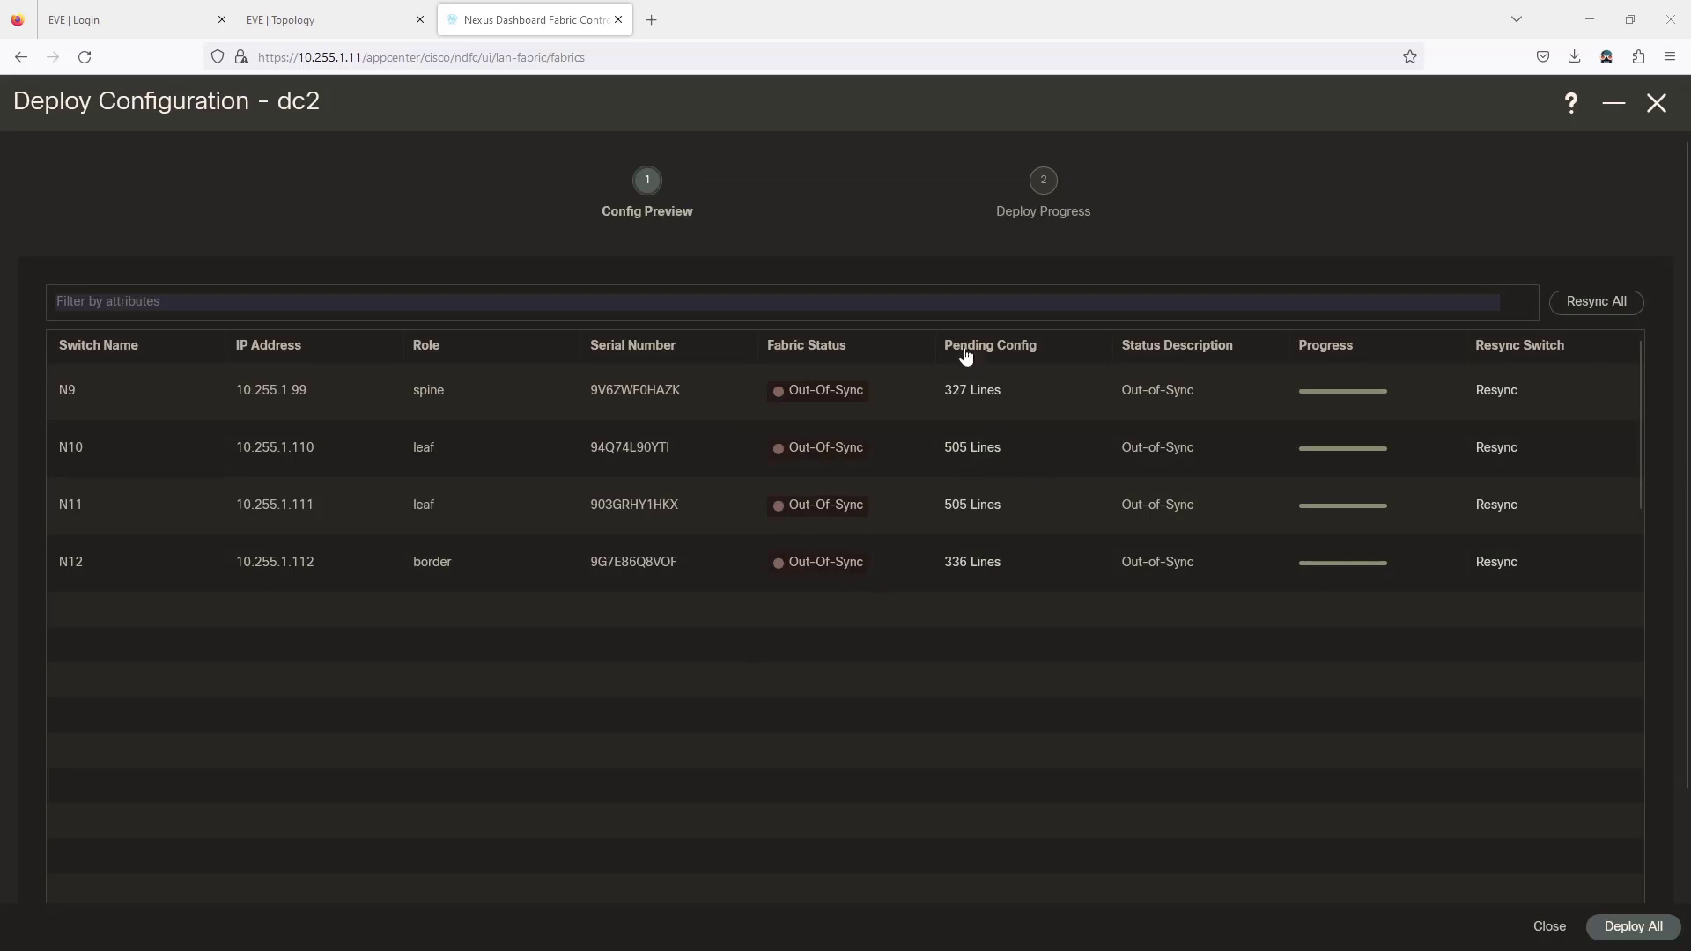
click(969, 505)
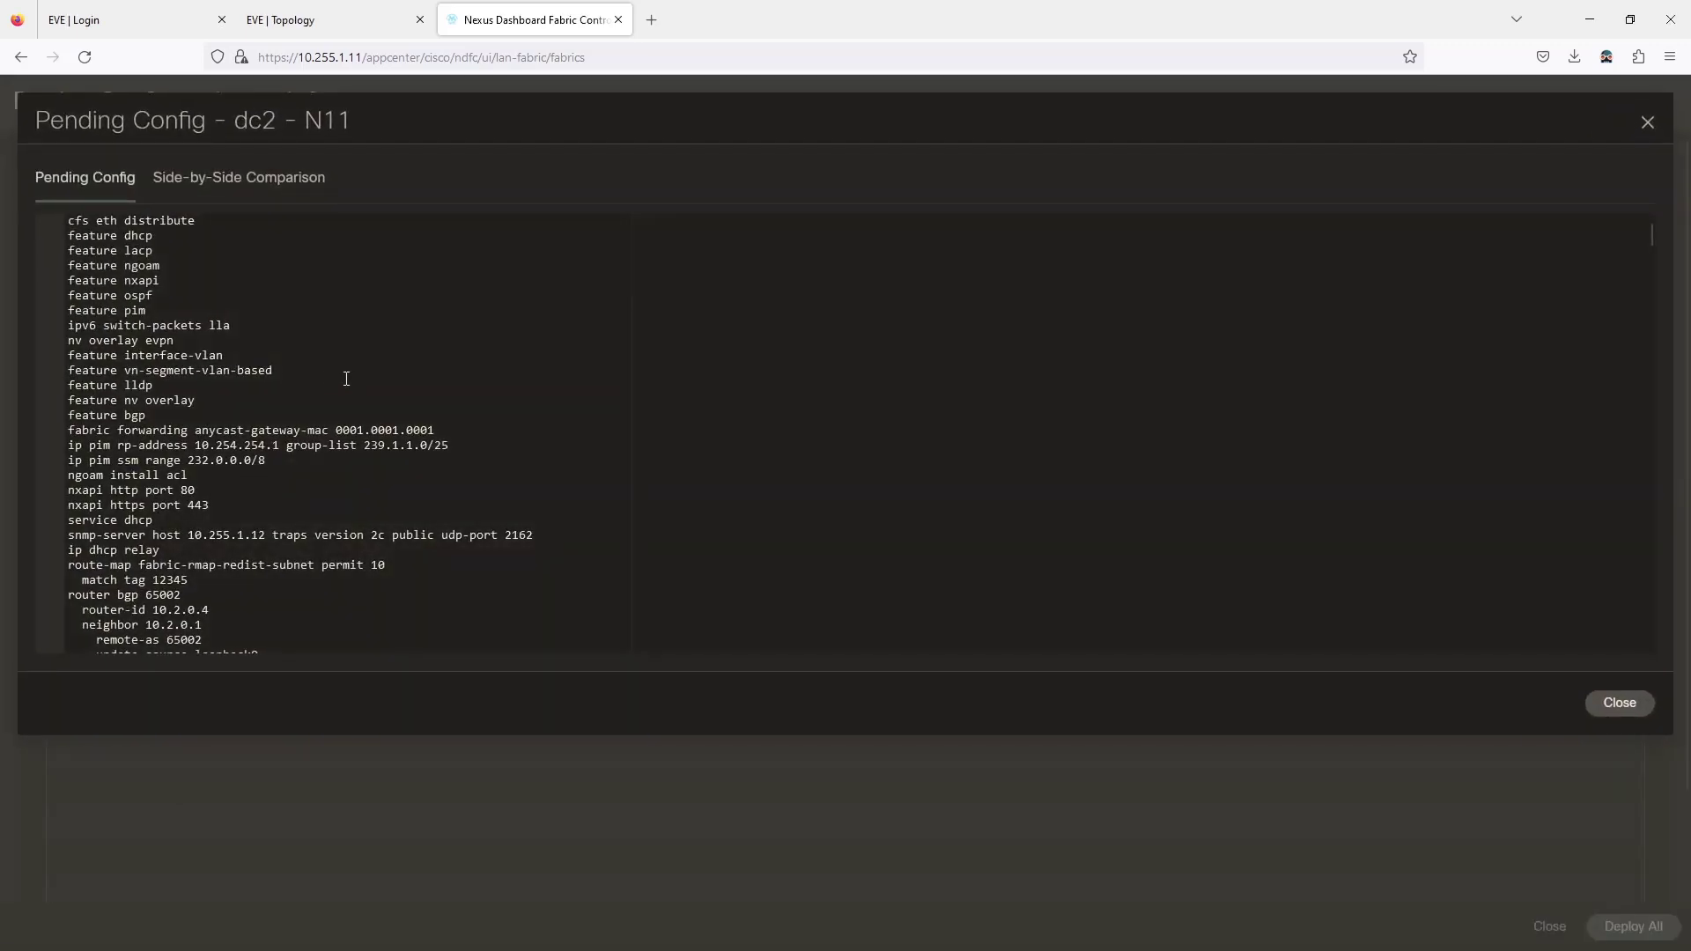
scroll(350, 383, down, 5)
scroll(354, 391, down, 20)
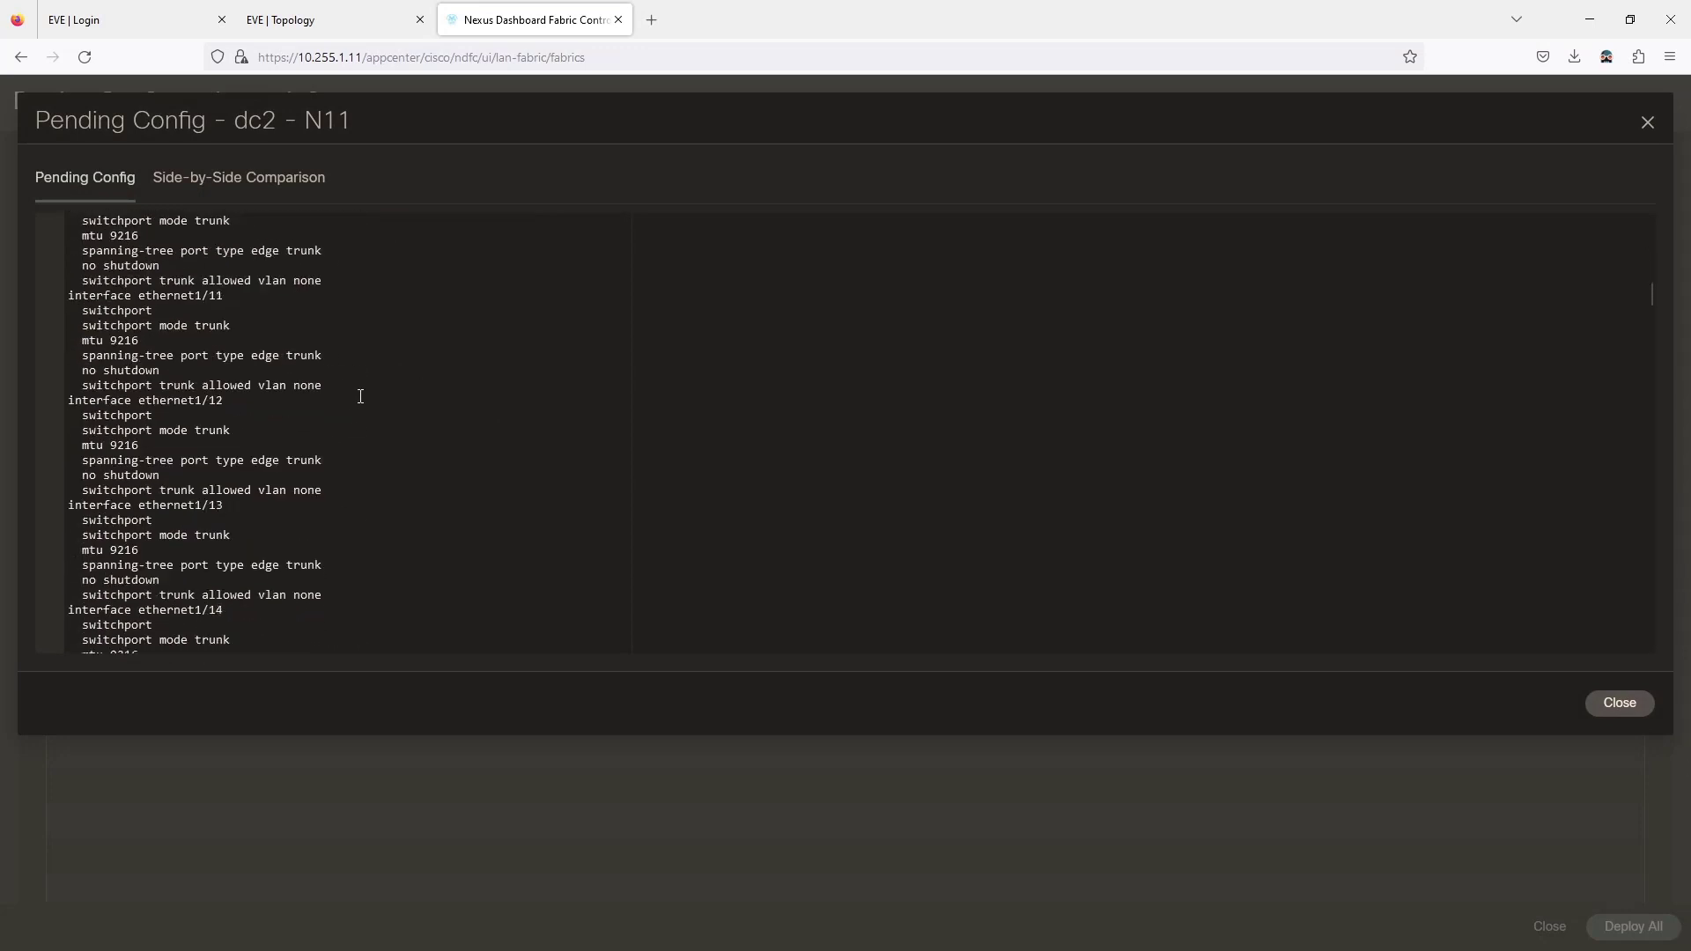
click(1647, 124)
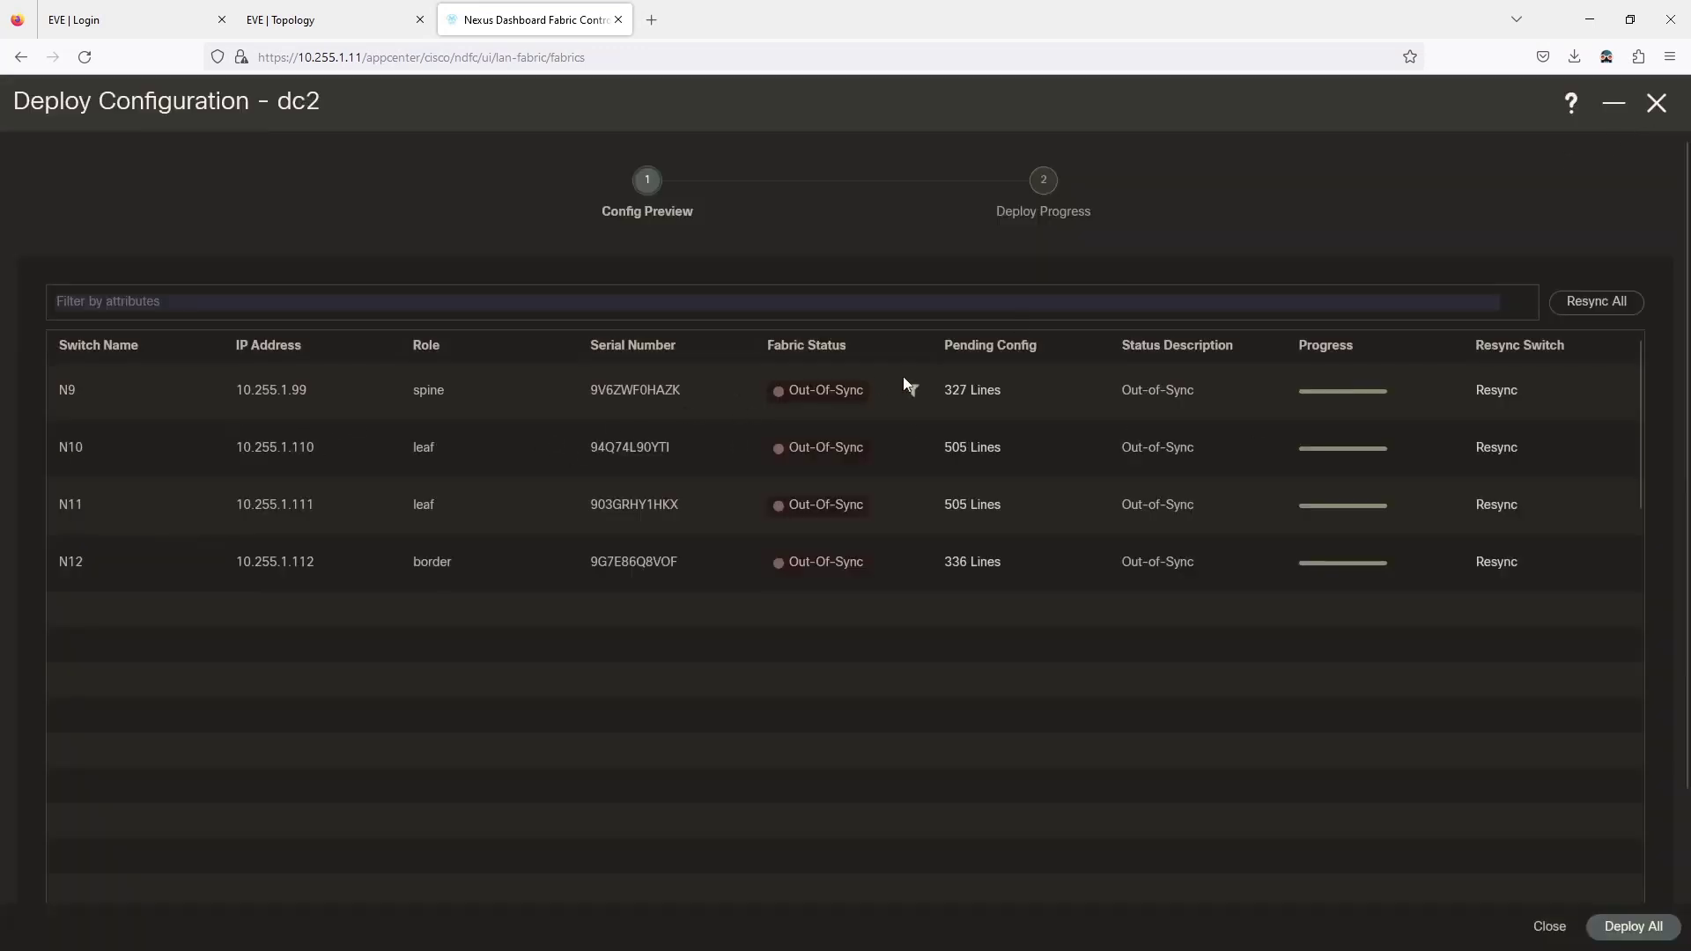
Review N9's pending configuration, then deploy the config to all four switches.
click(973, 391)
scroll(515, 450, down, 10)
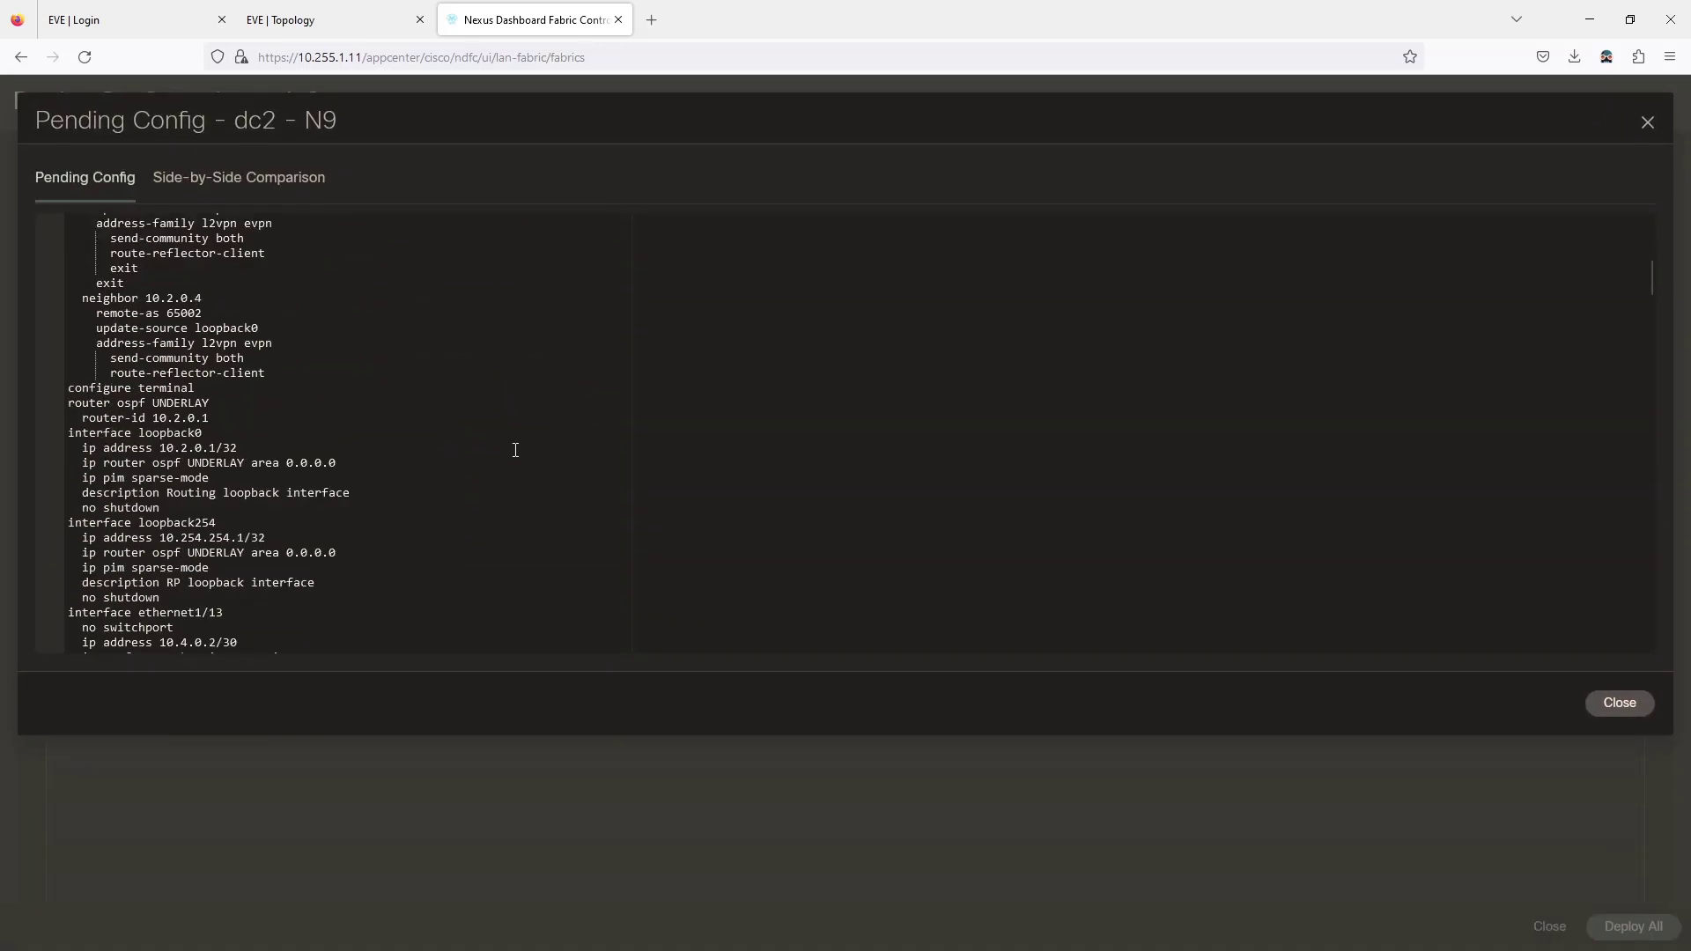
click(1620, 702)
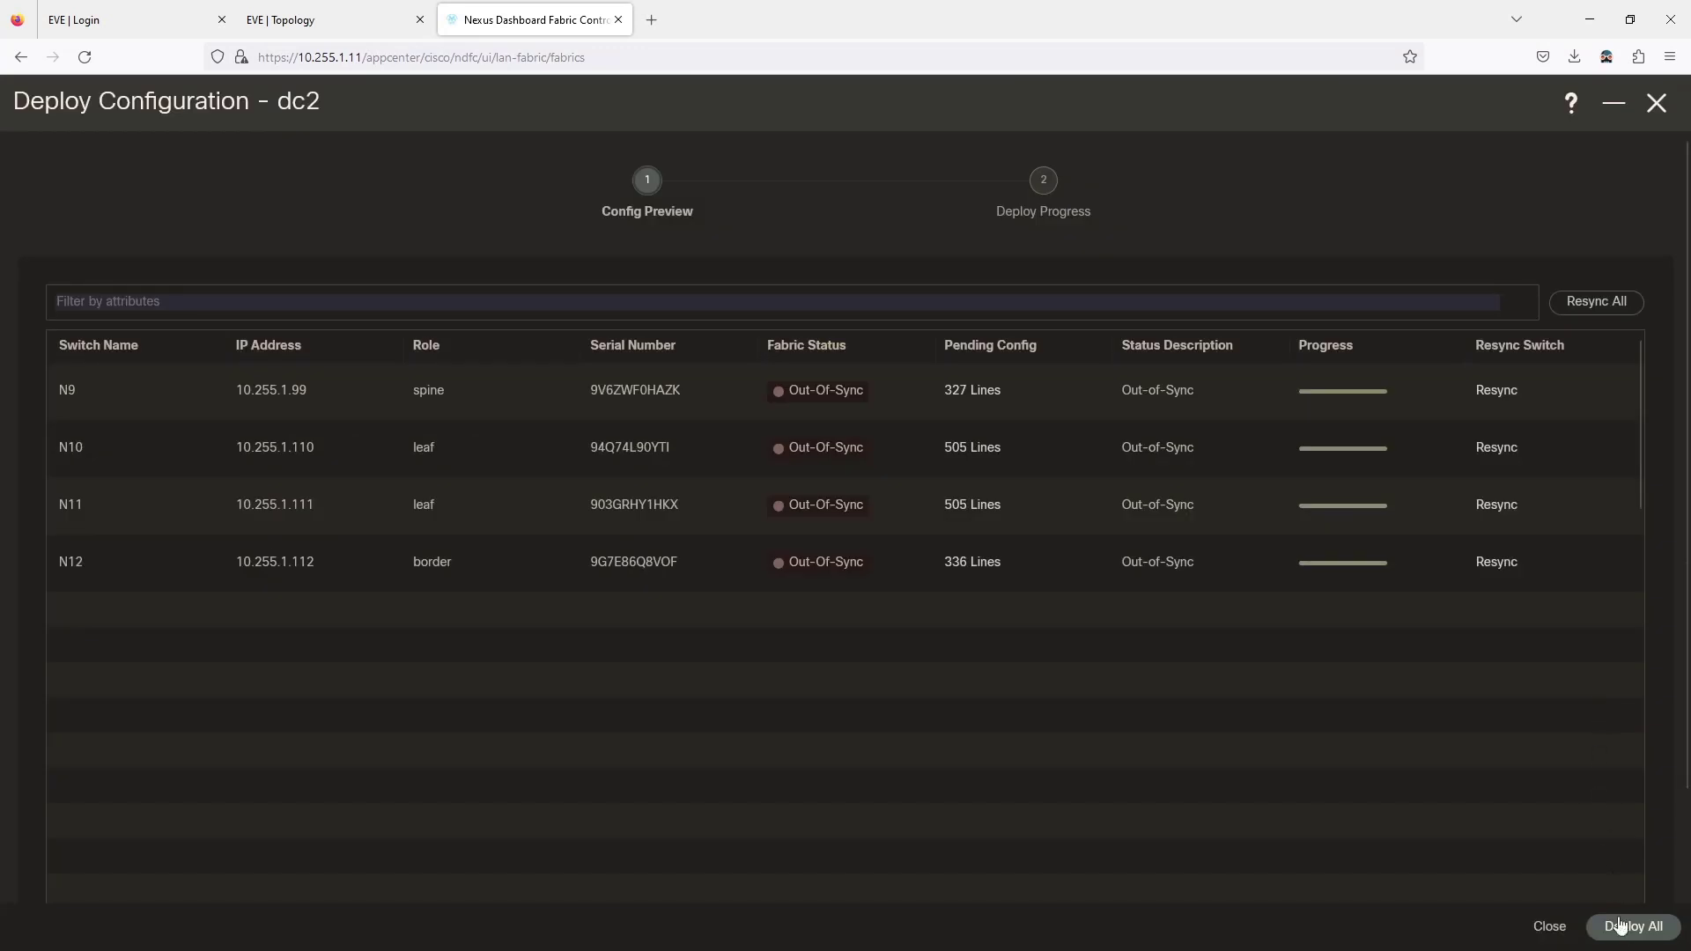
click(1632, 927)
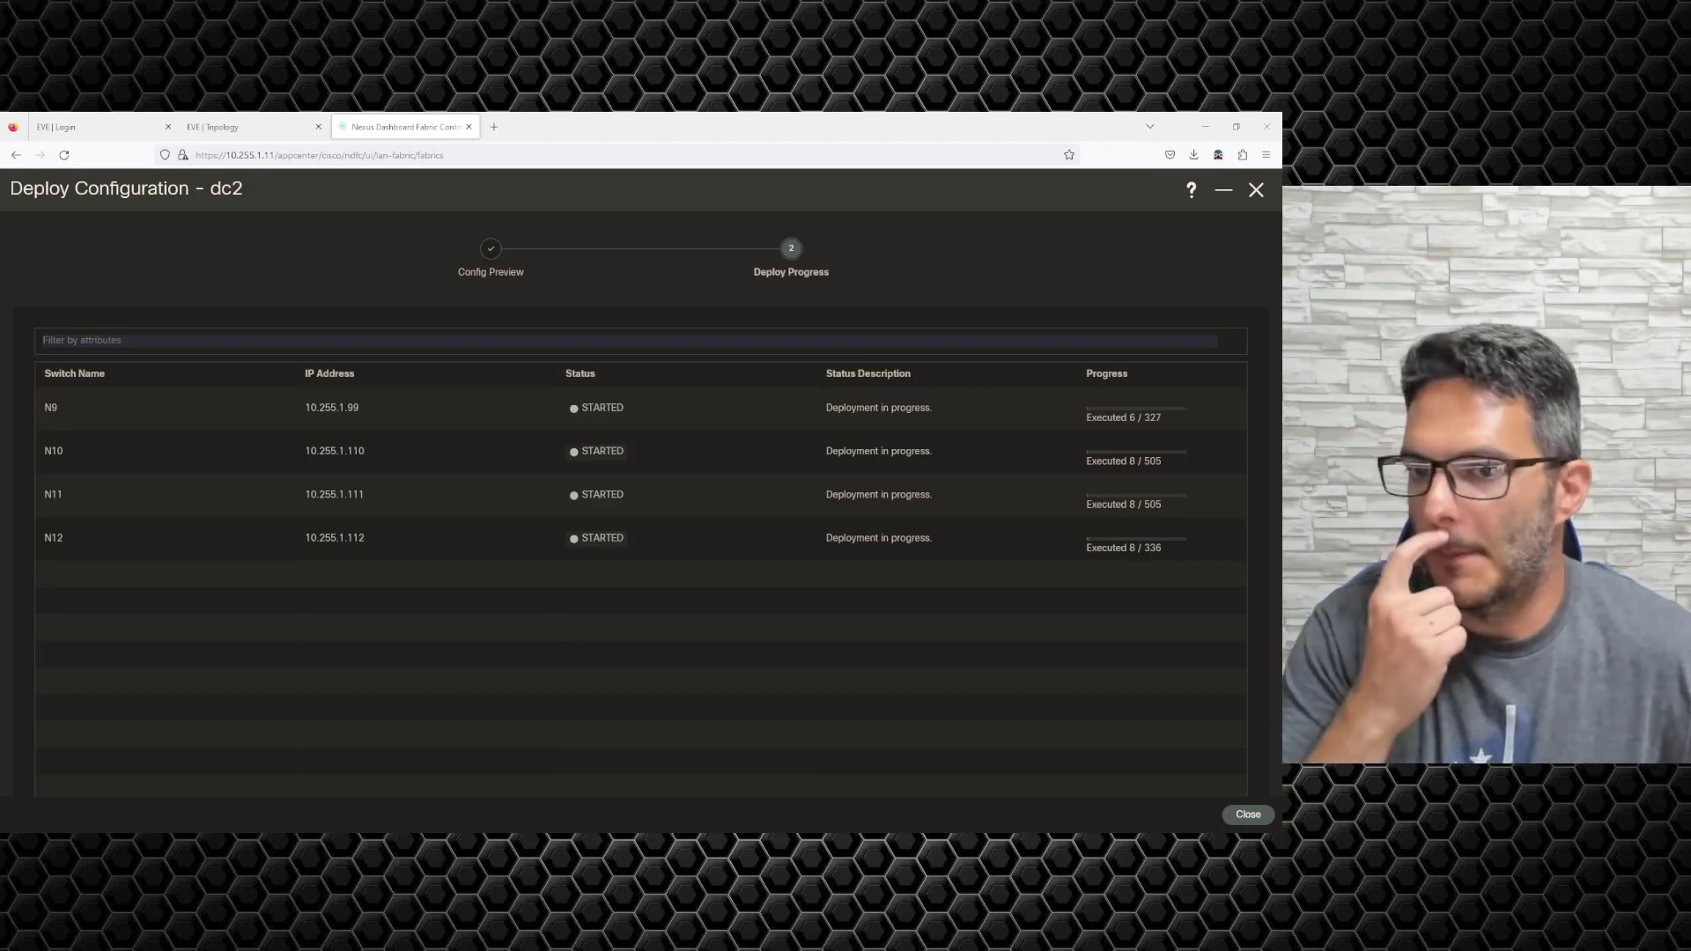
Wait for the dc2 deployment to run, then close the deployment progress window.
click(250, 126)
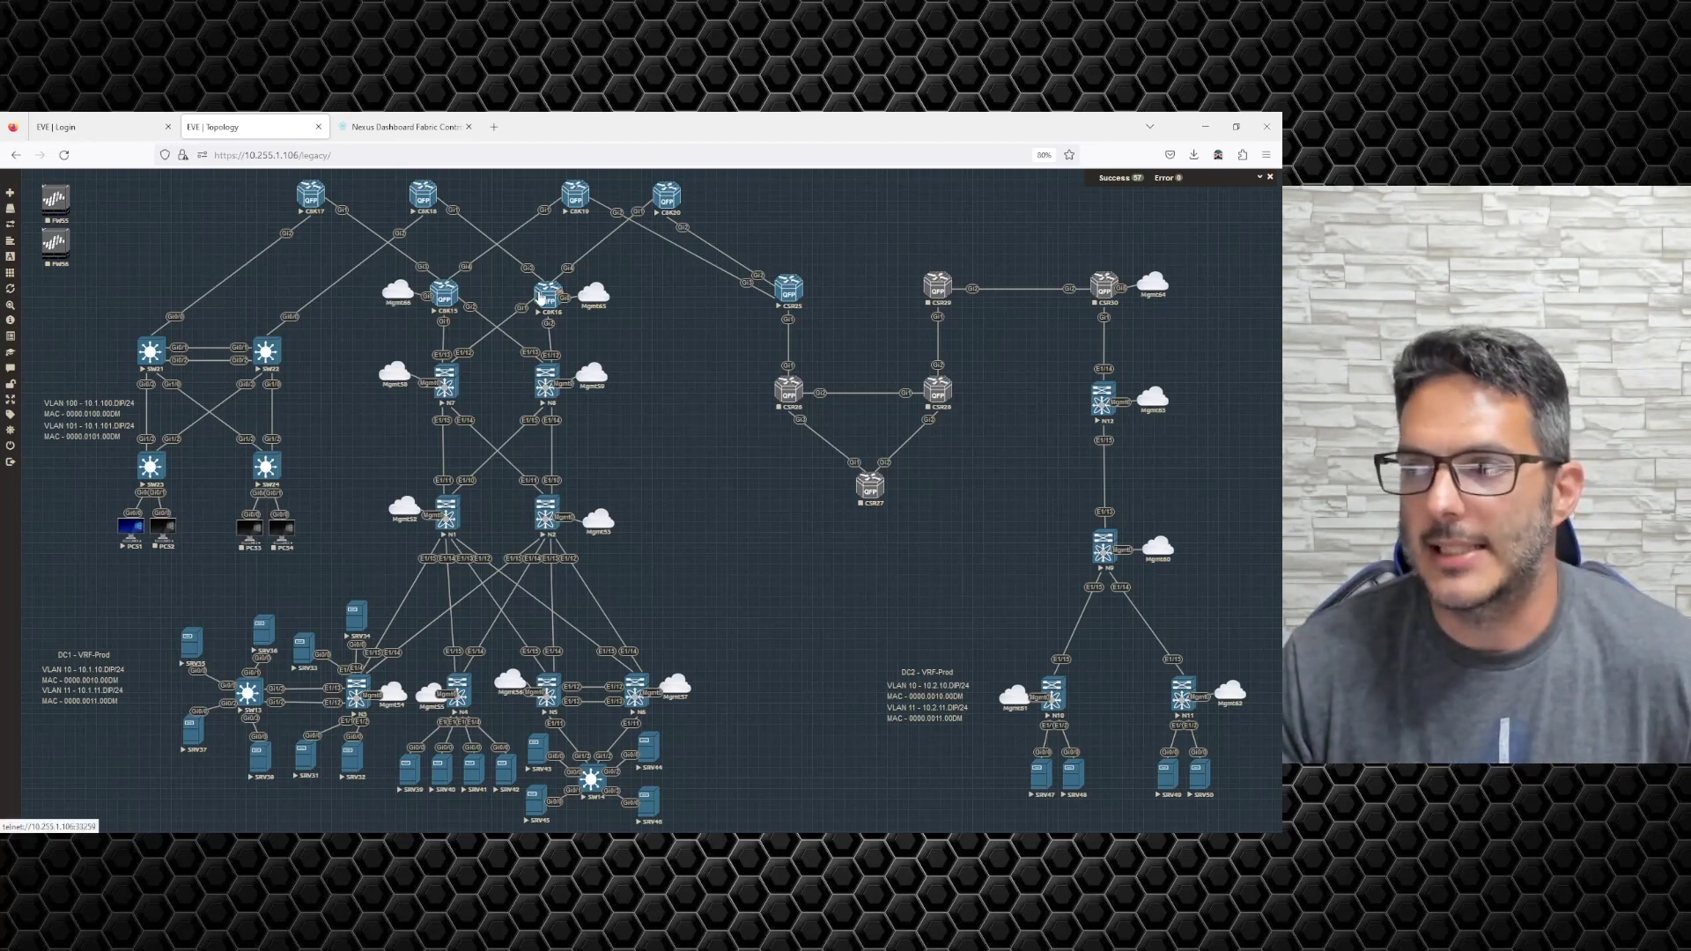
click(404, 127)
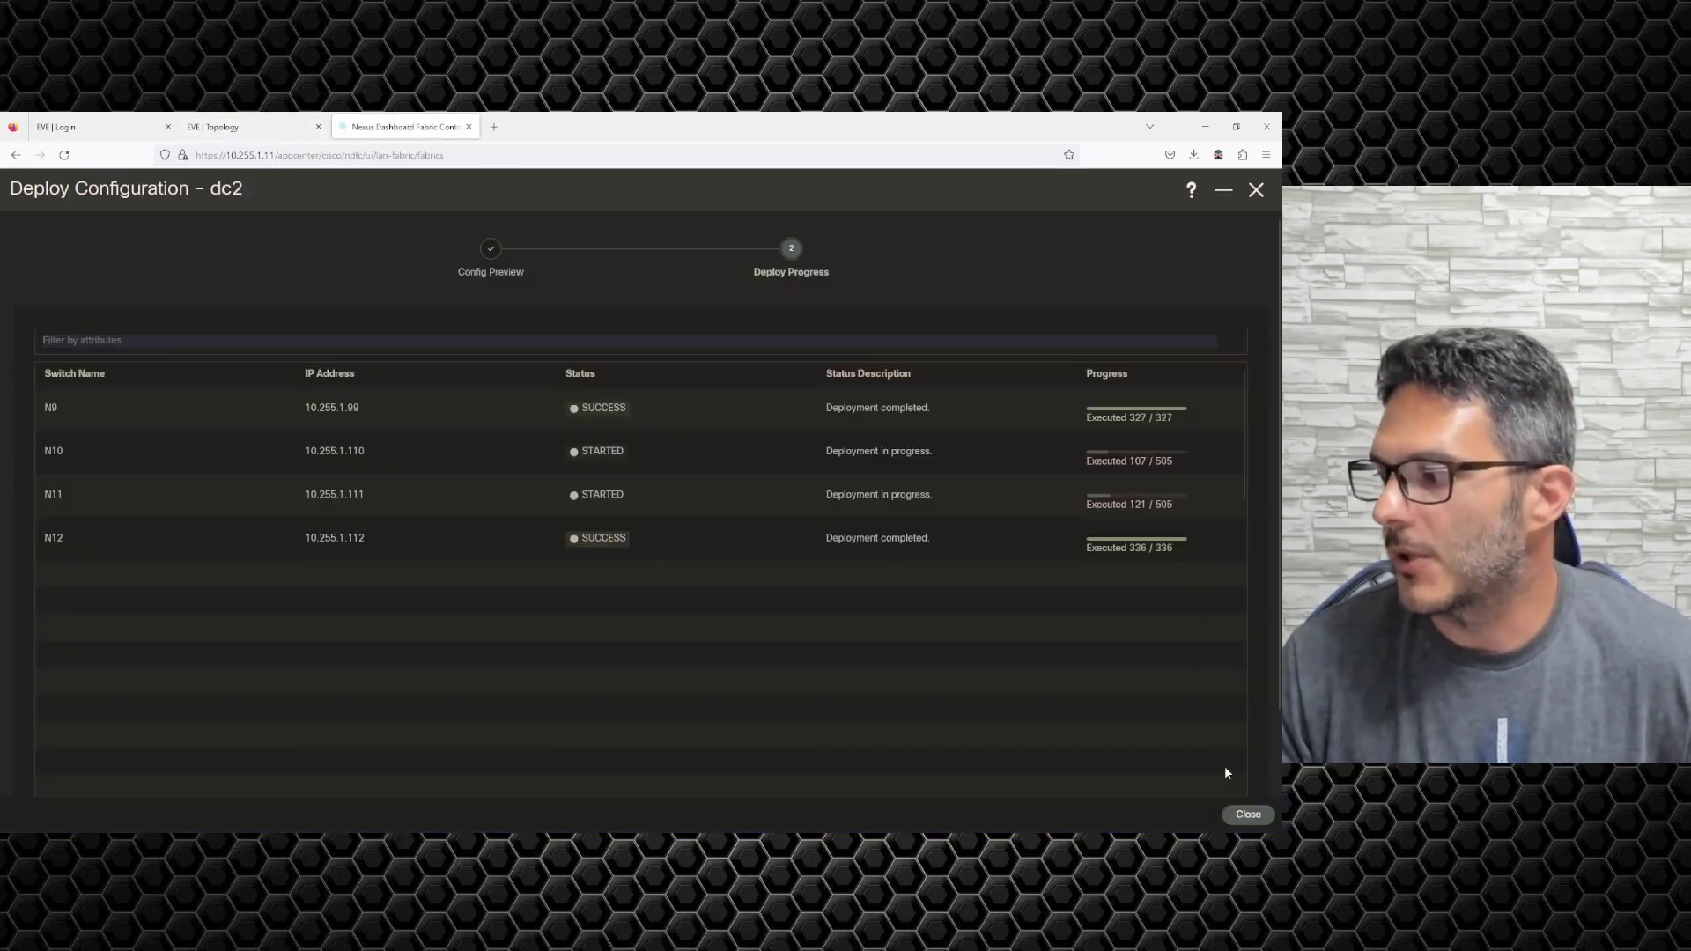
click(1246, 816)
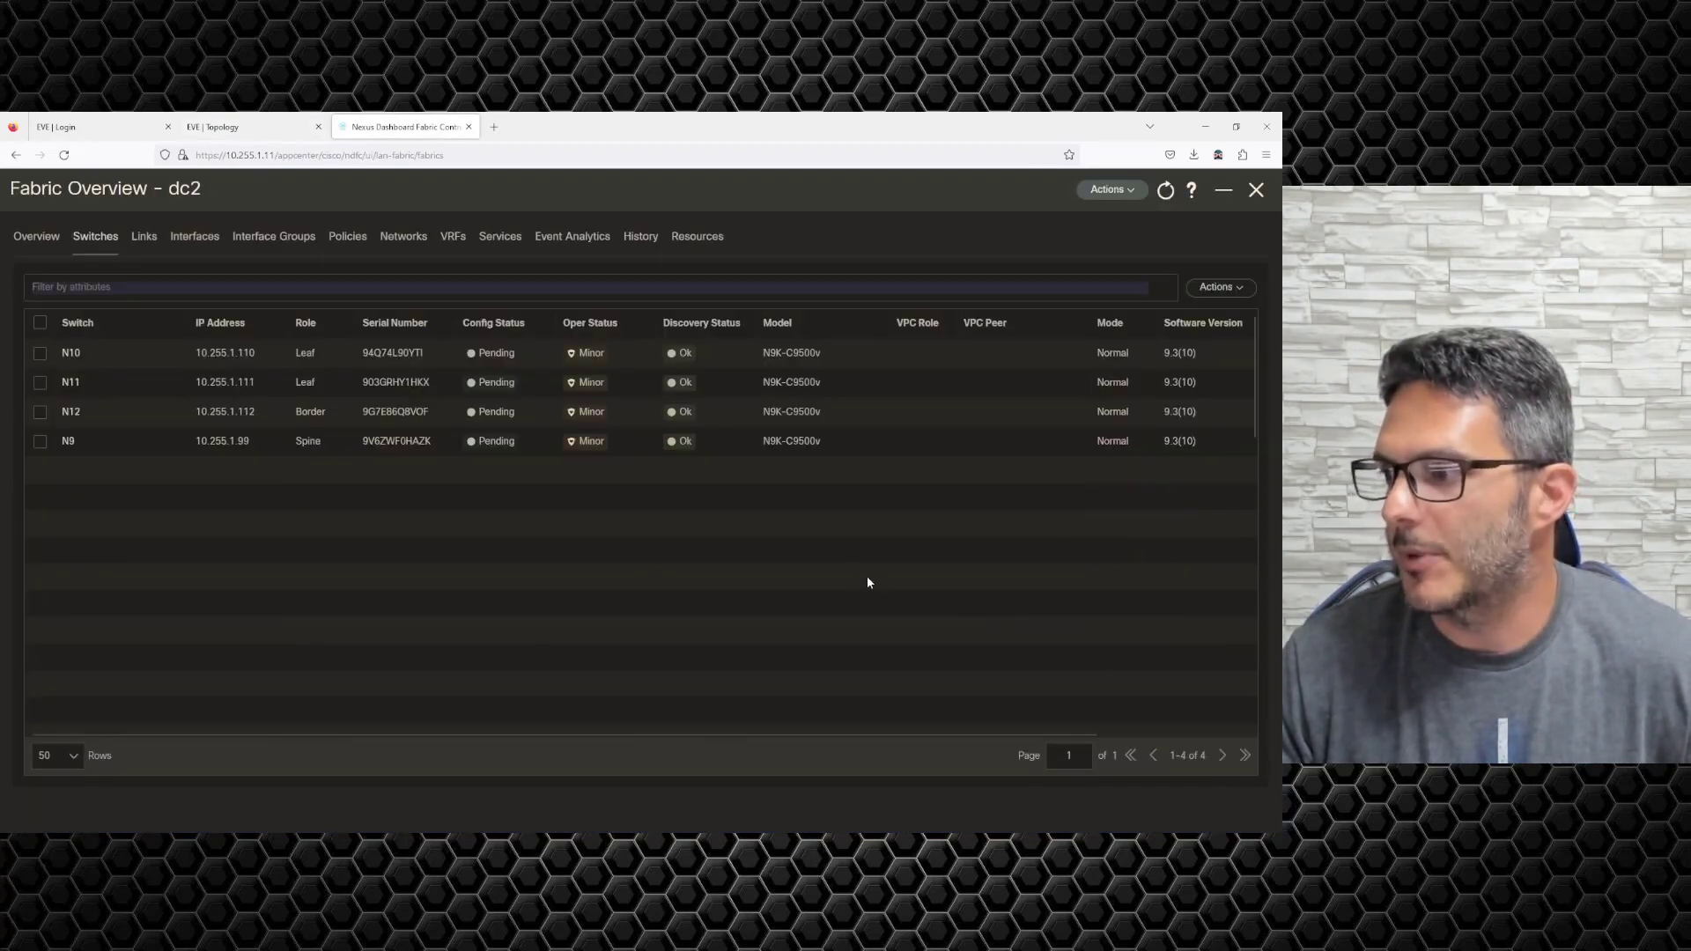
click(1255, 189)
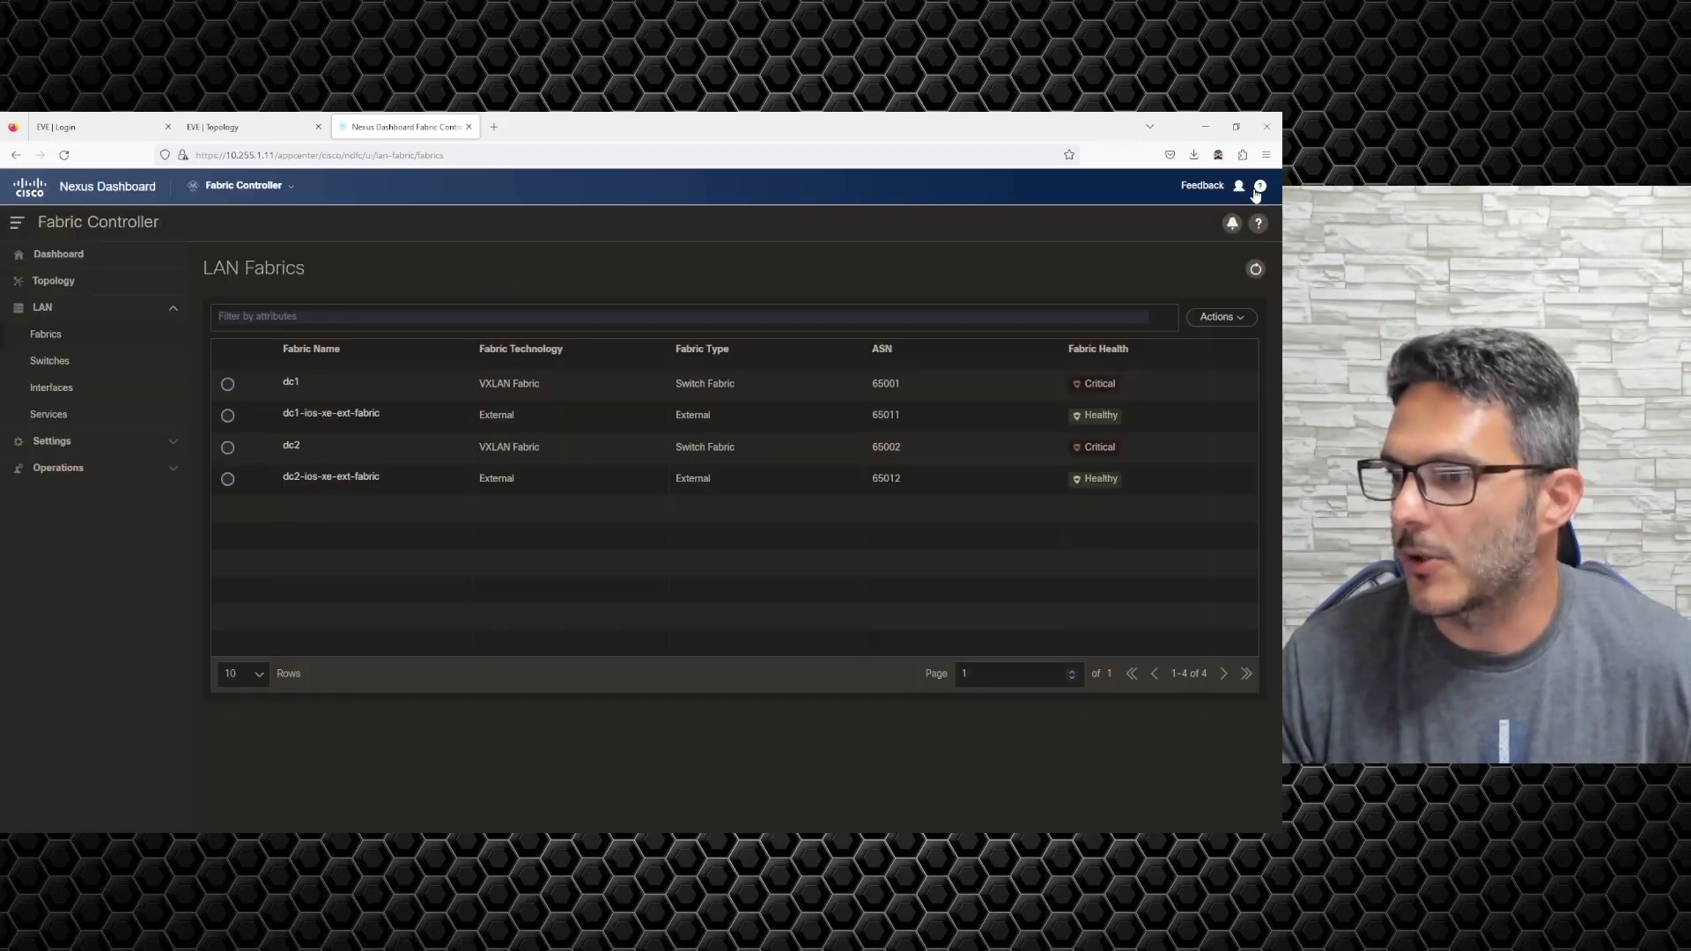
click(324, 414)
click(1251, 195)
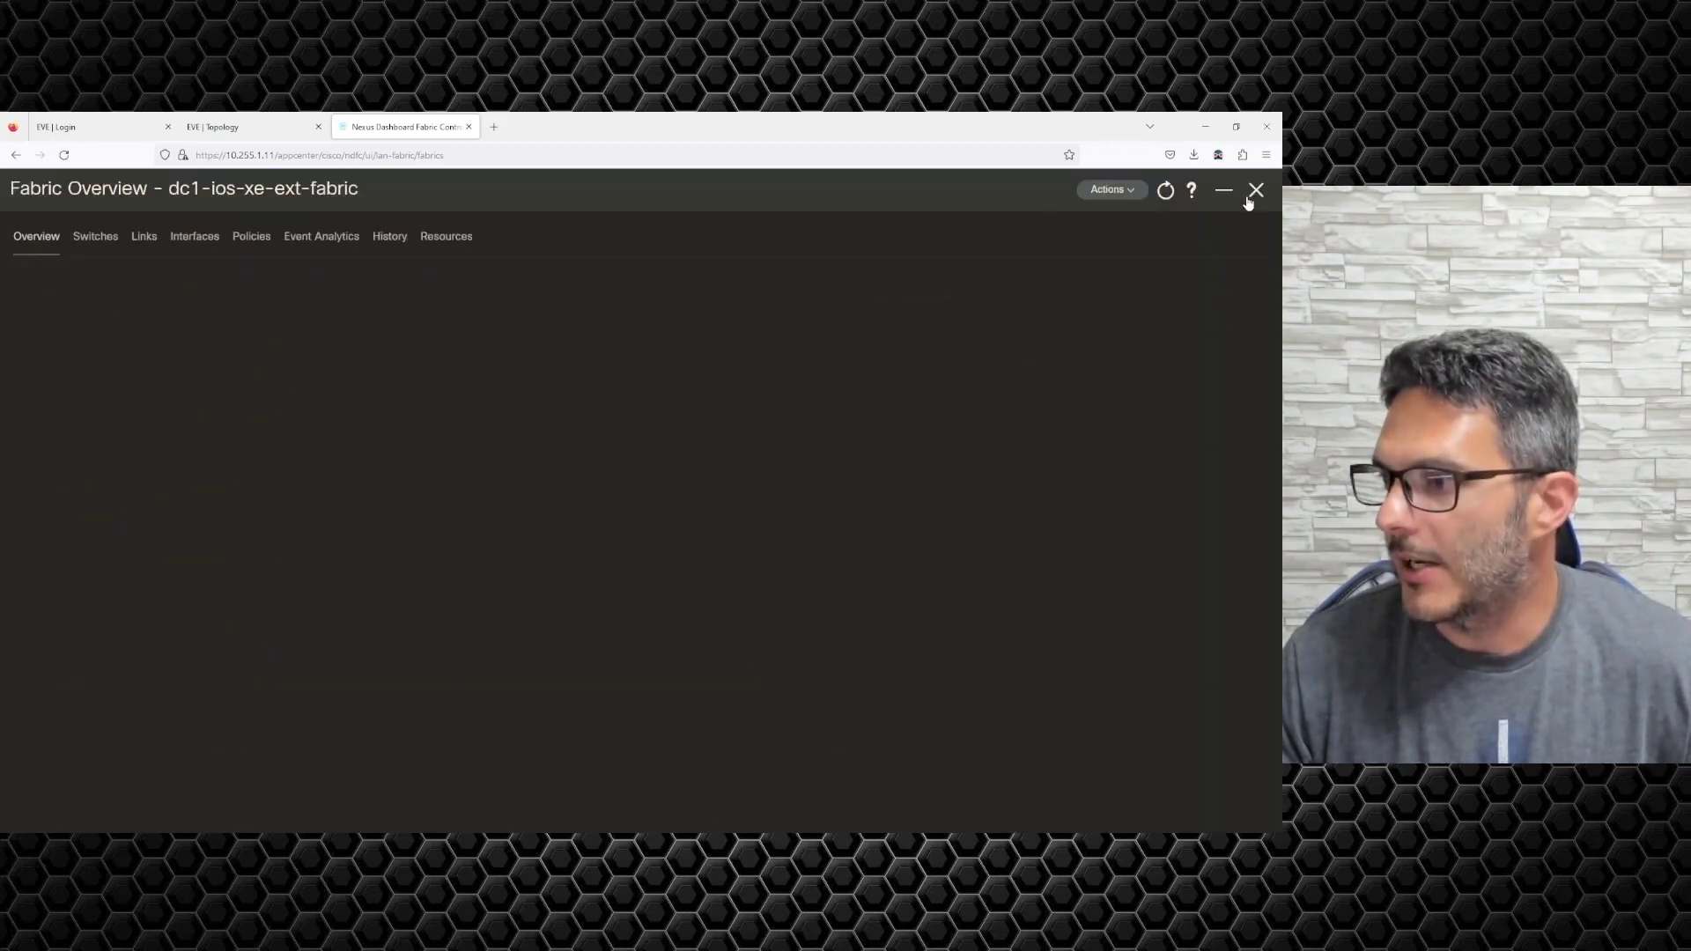
click(95, 236)
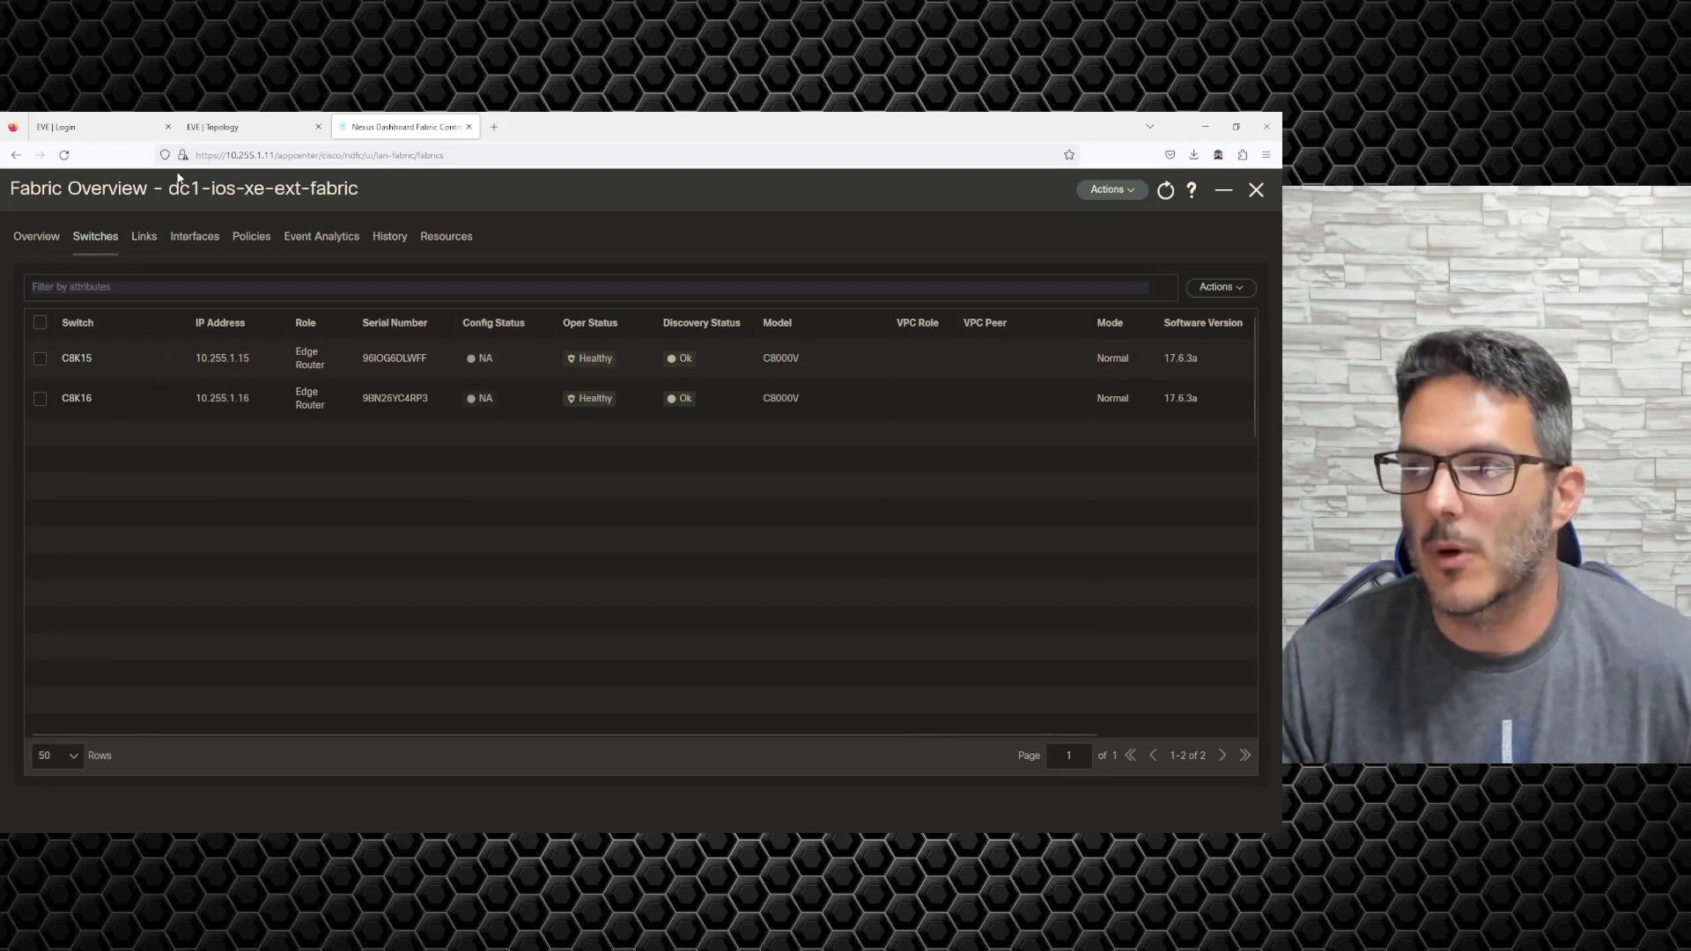
click(1248, 197)
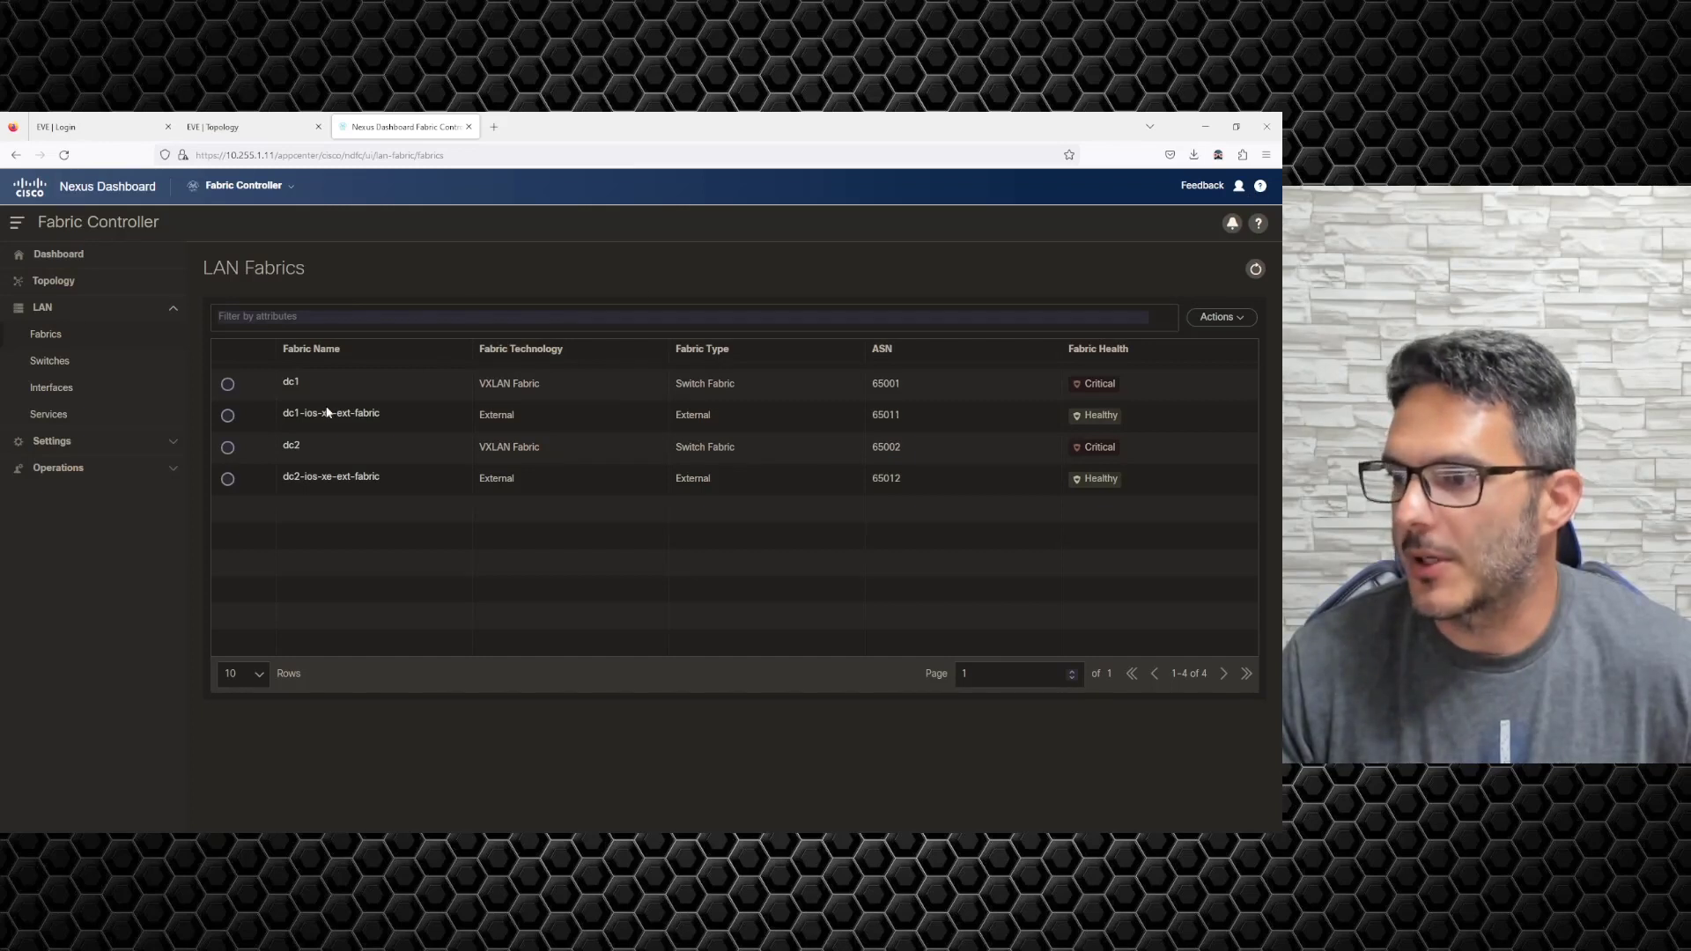
click(291, 445)
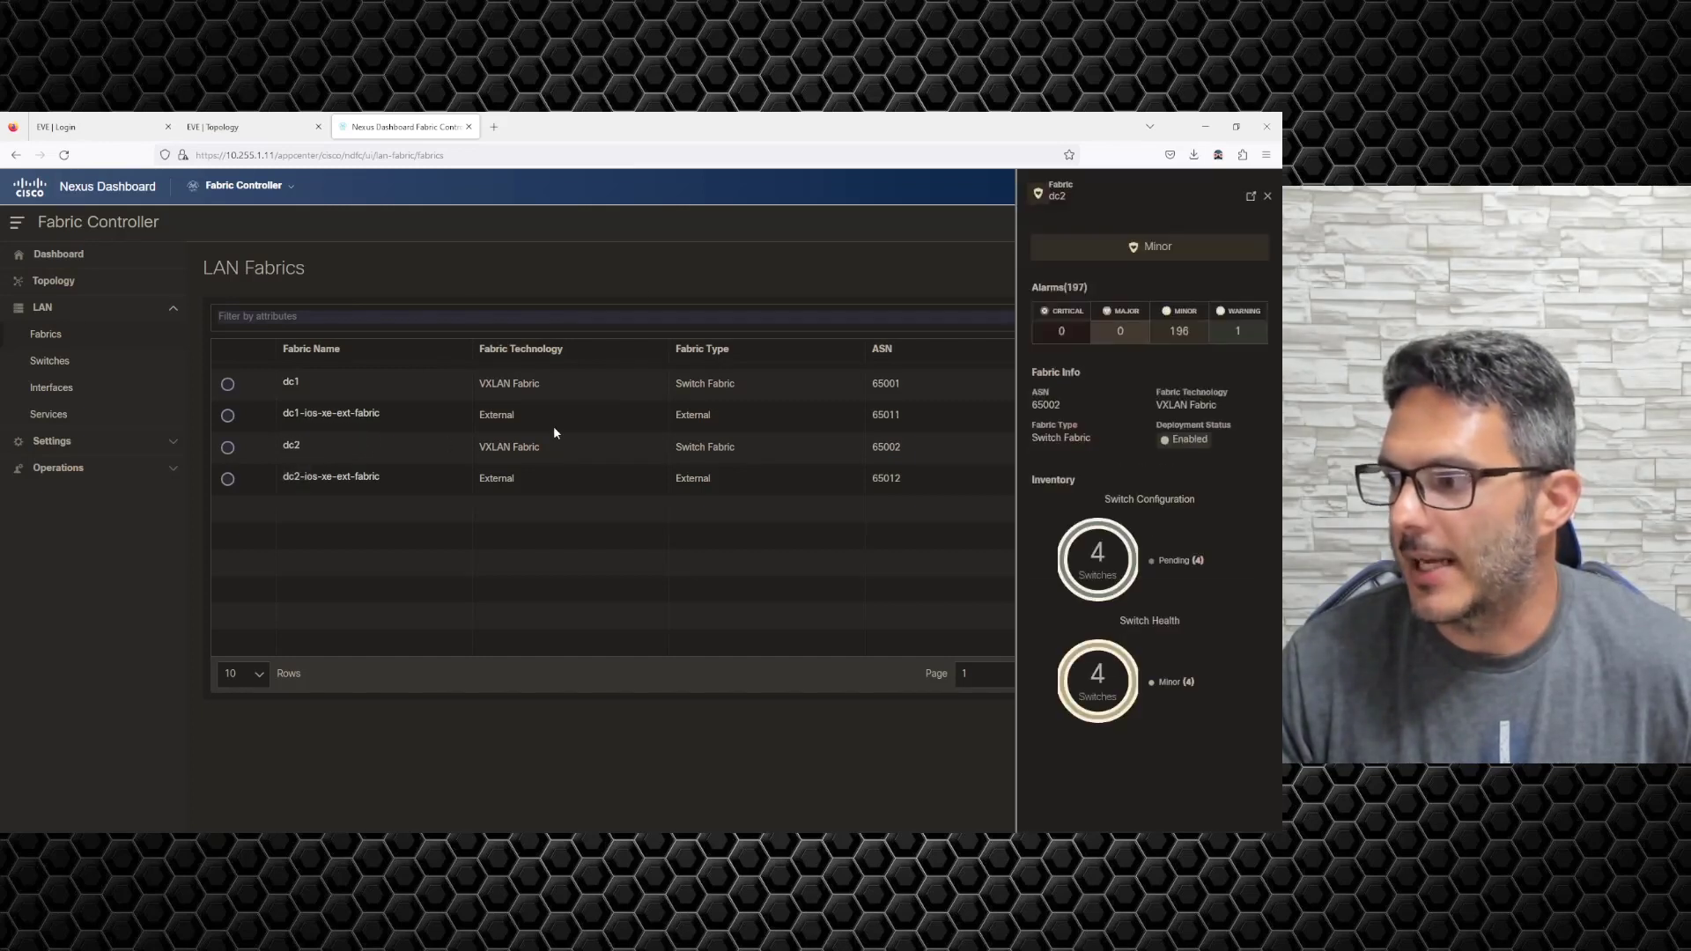
click(1249, 199)
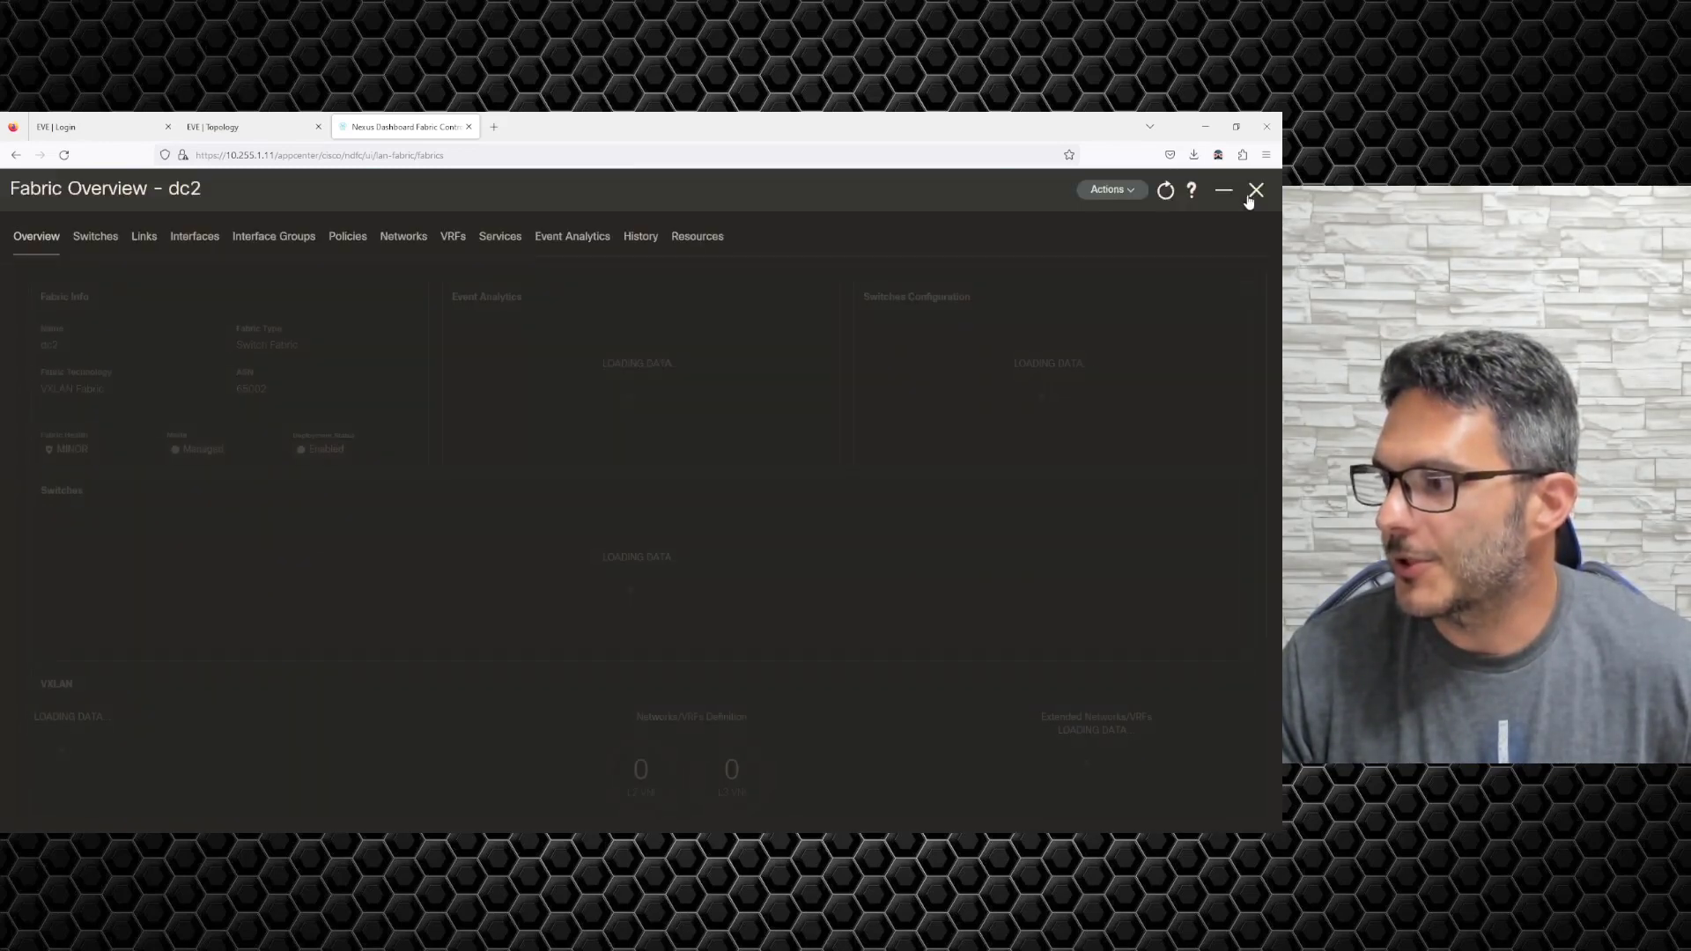
click(96, 238)
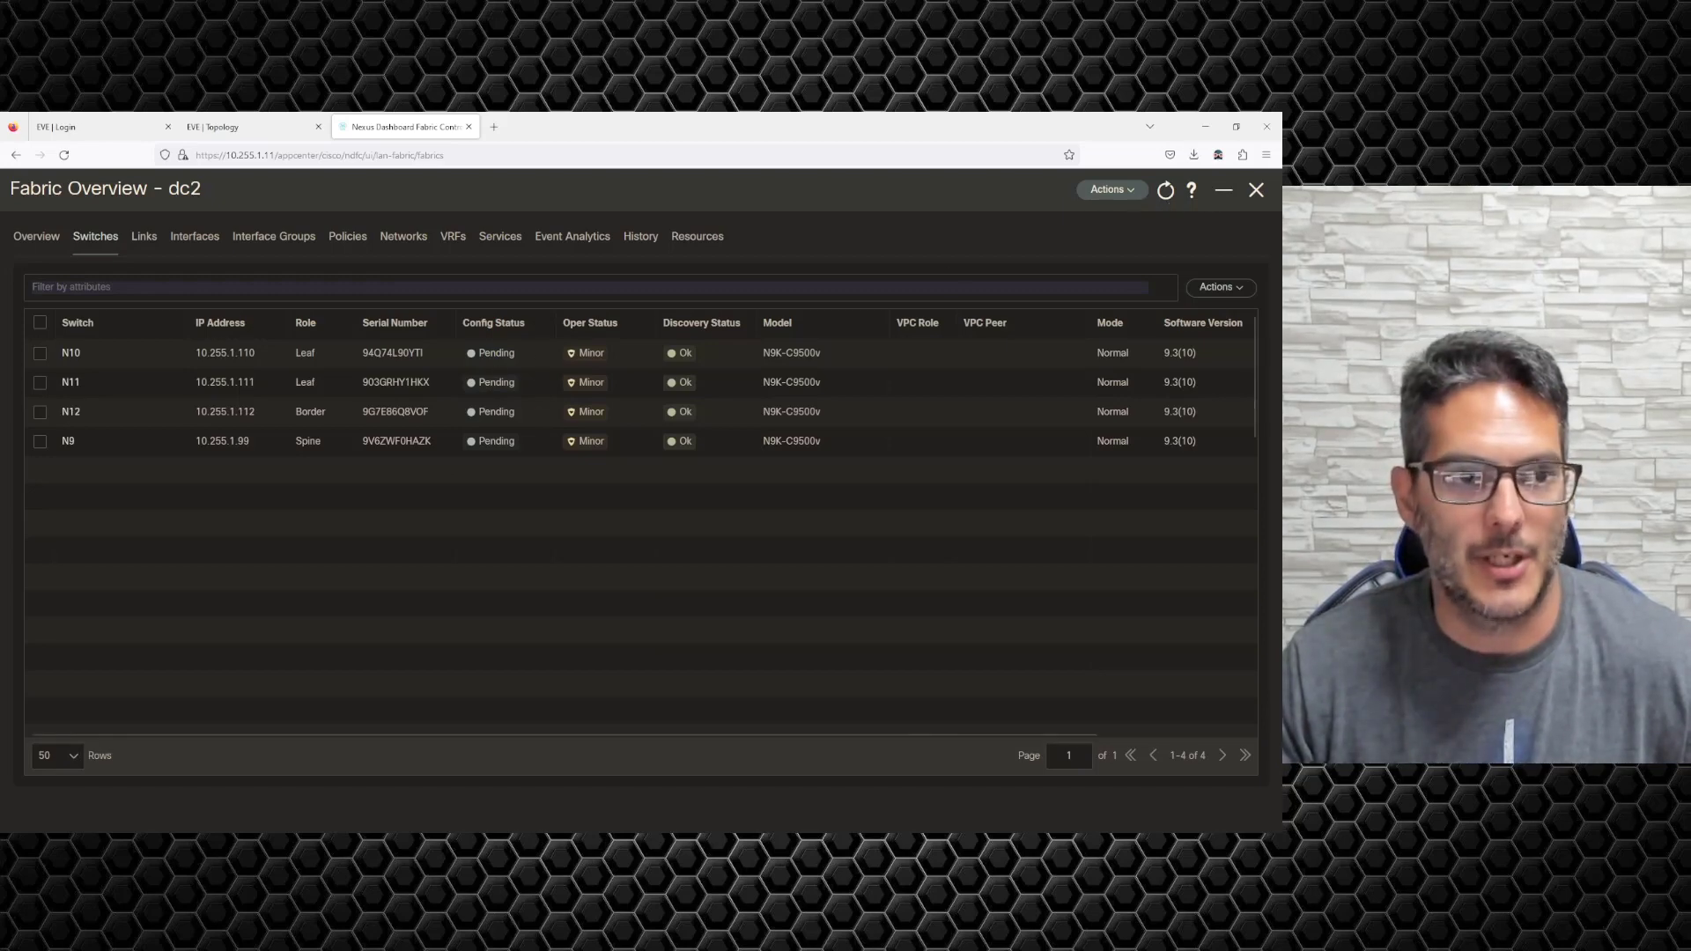
drag(0, 236, 105, 472)
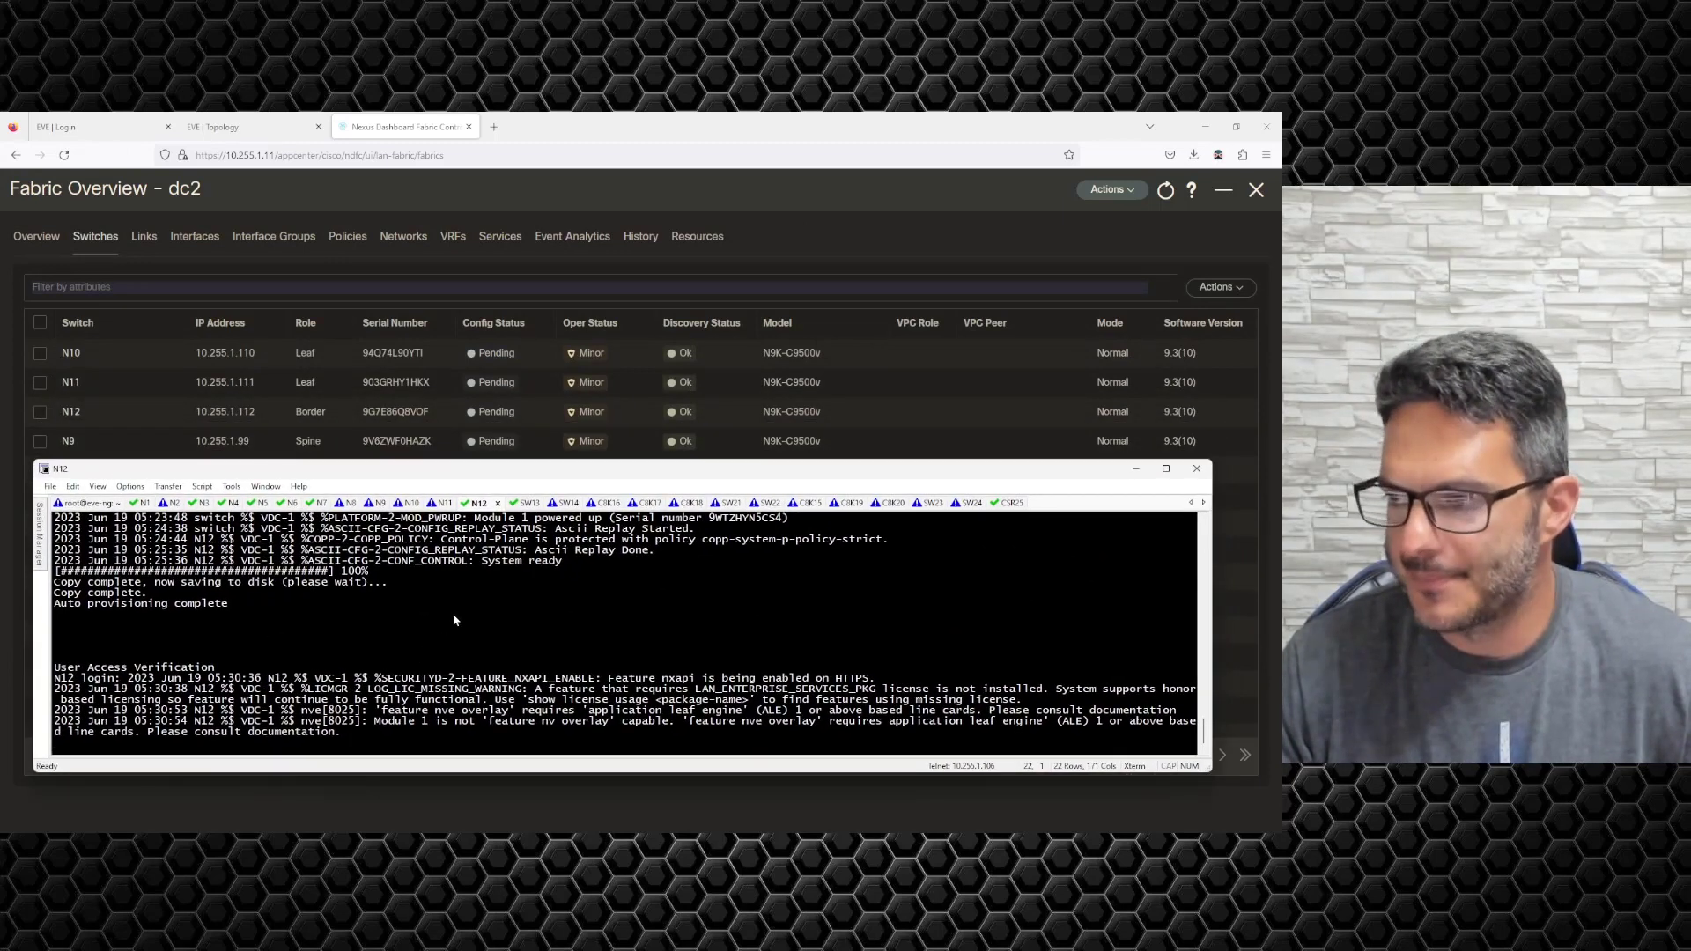
click(442, 504)
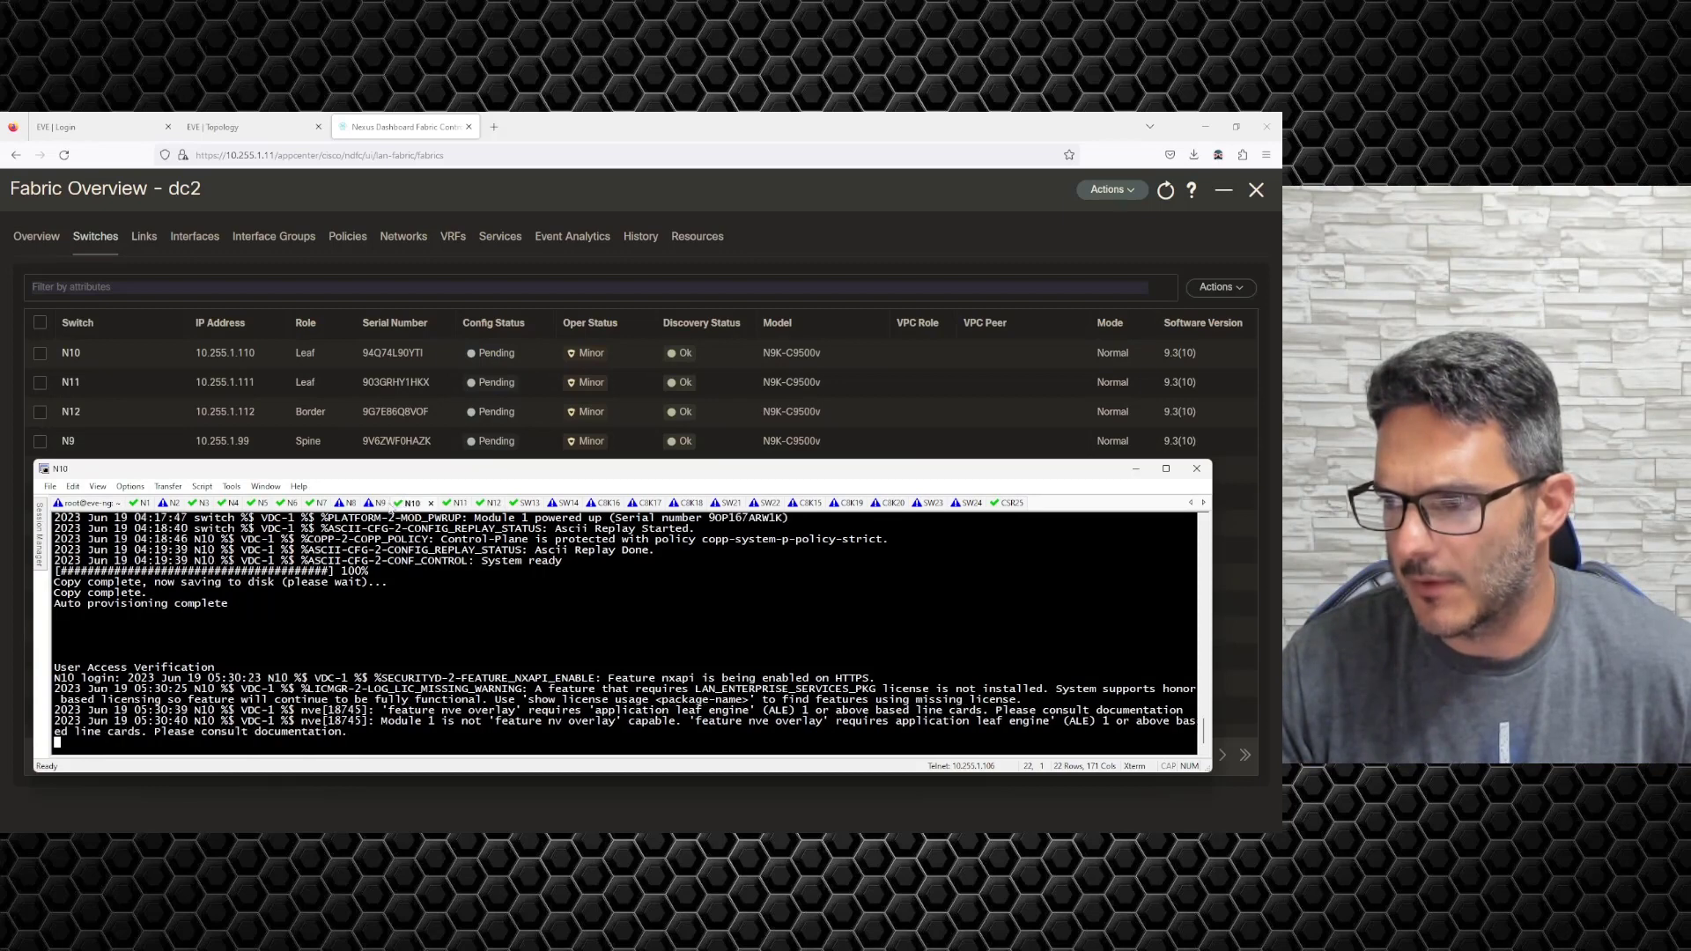
click(378, 504)
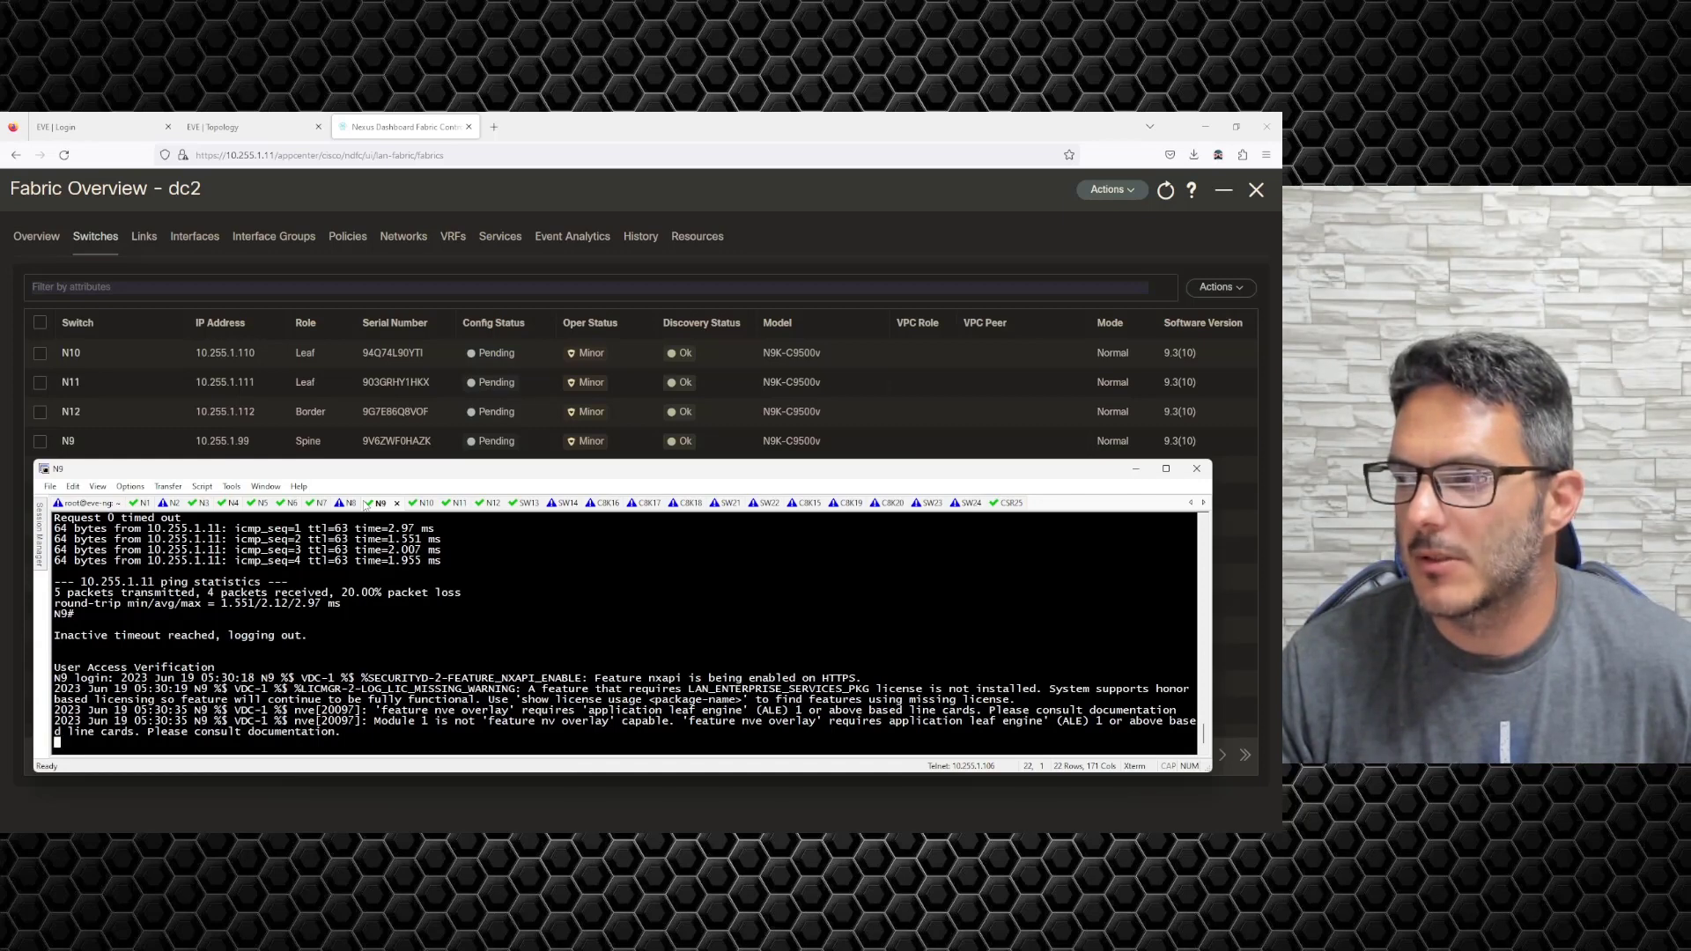
click(450, 442)
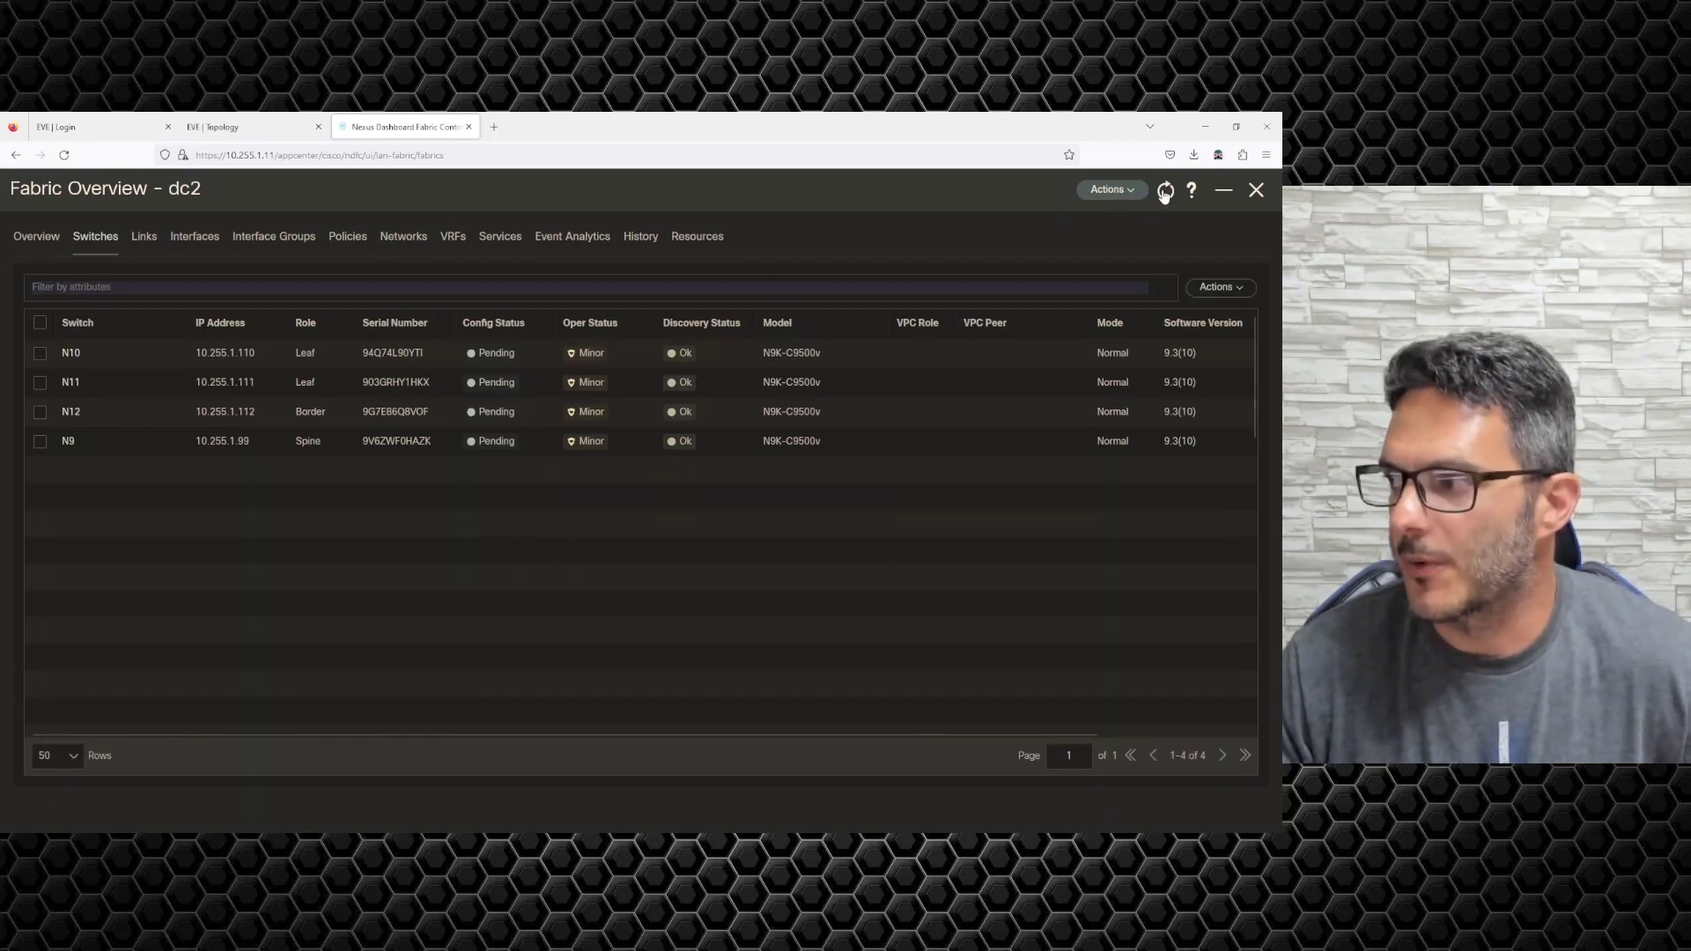
Browse dc2's actions, alarms, events and recent tasks, ending on its switch list.
click(1112, 190)
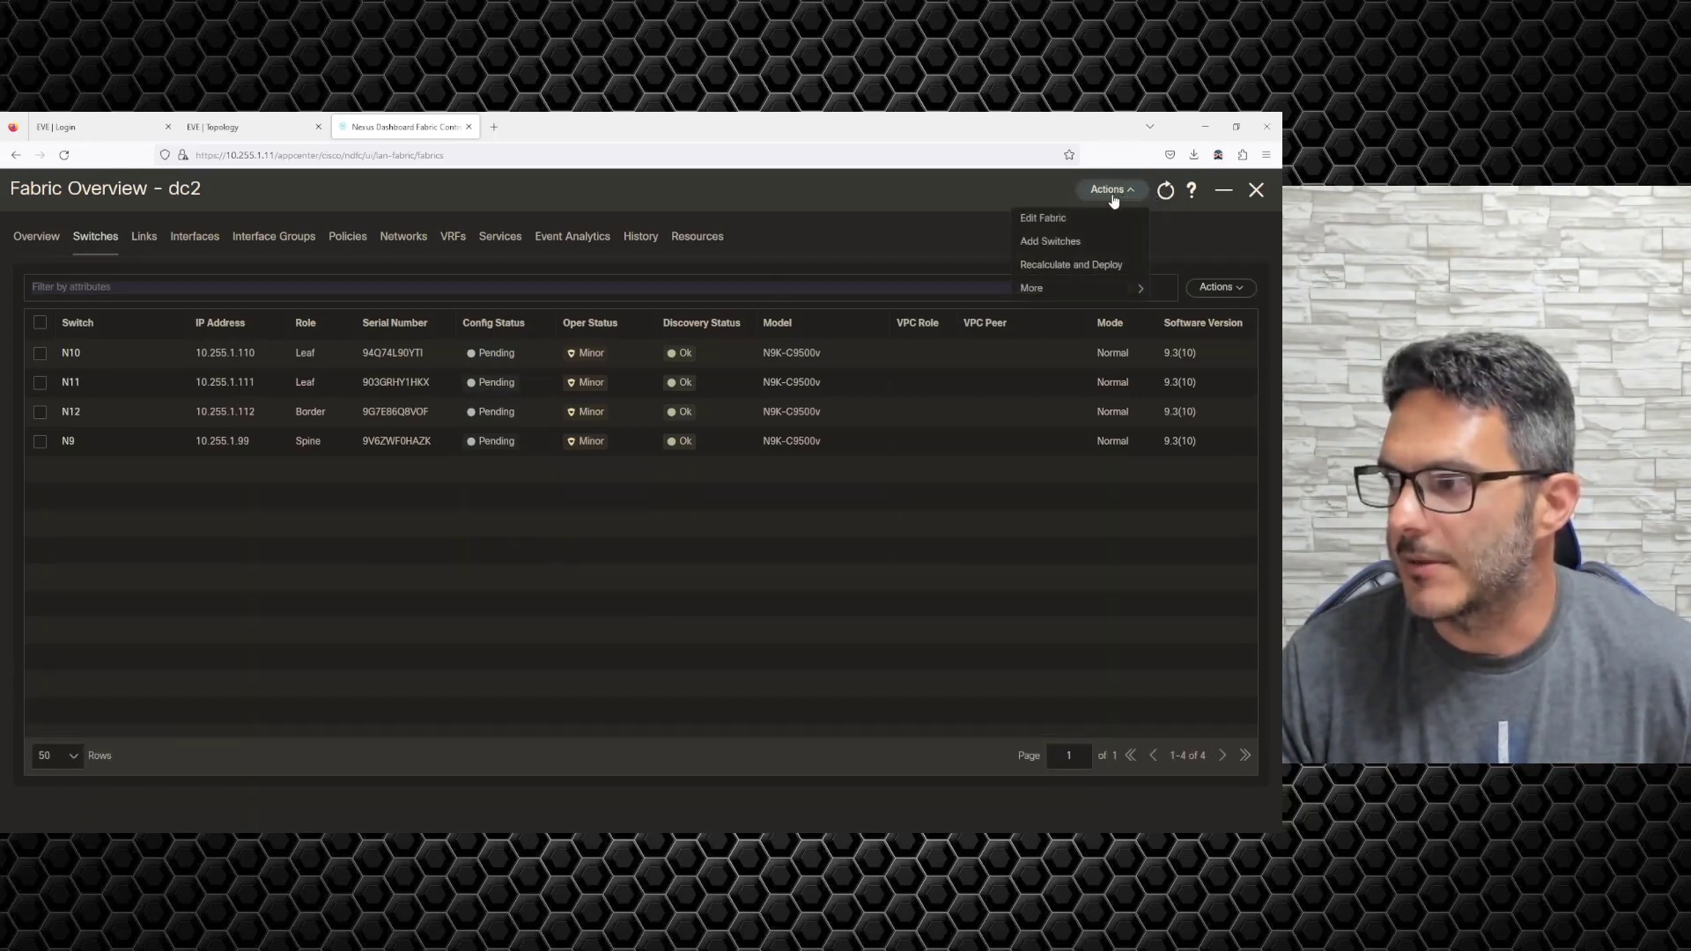
mouse_move(1083, 299)
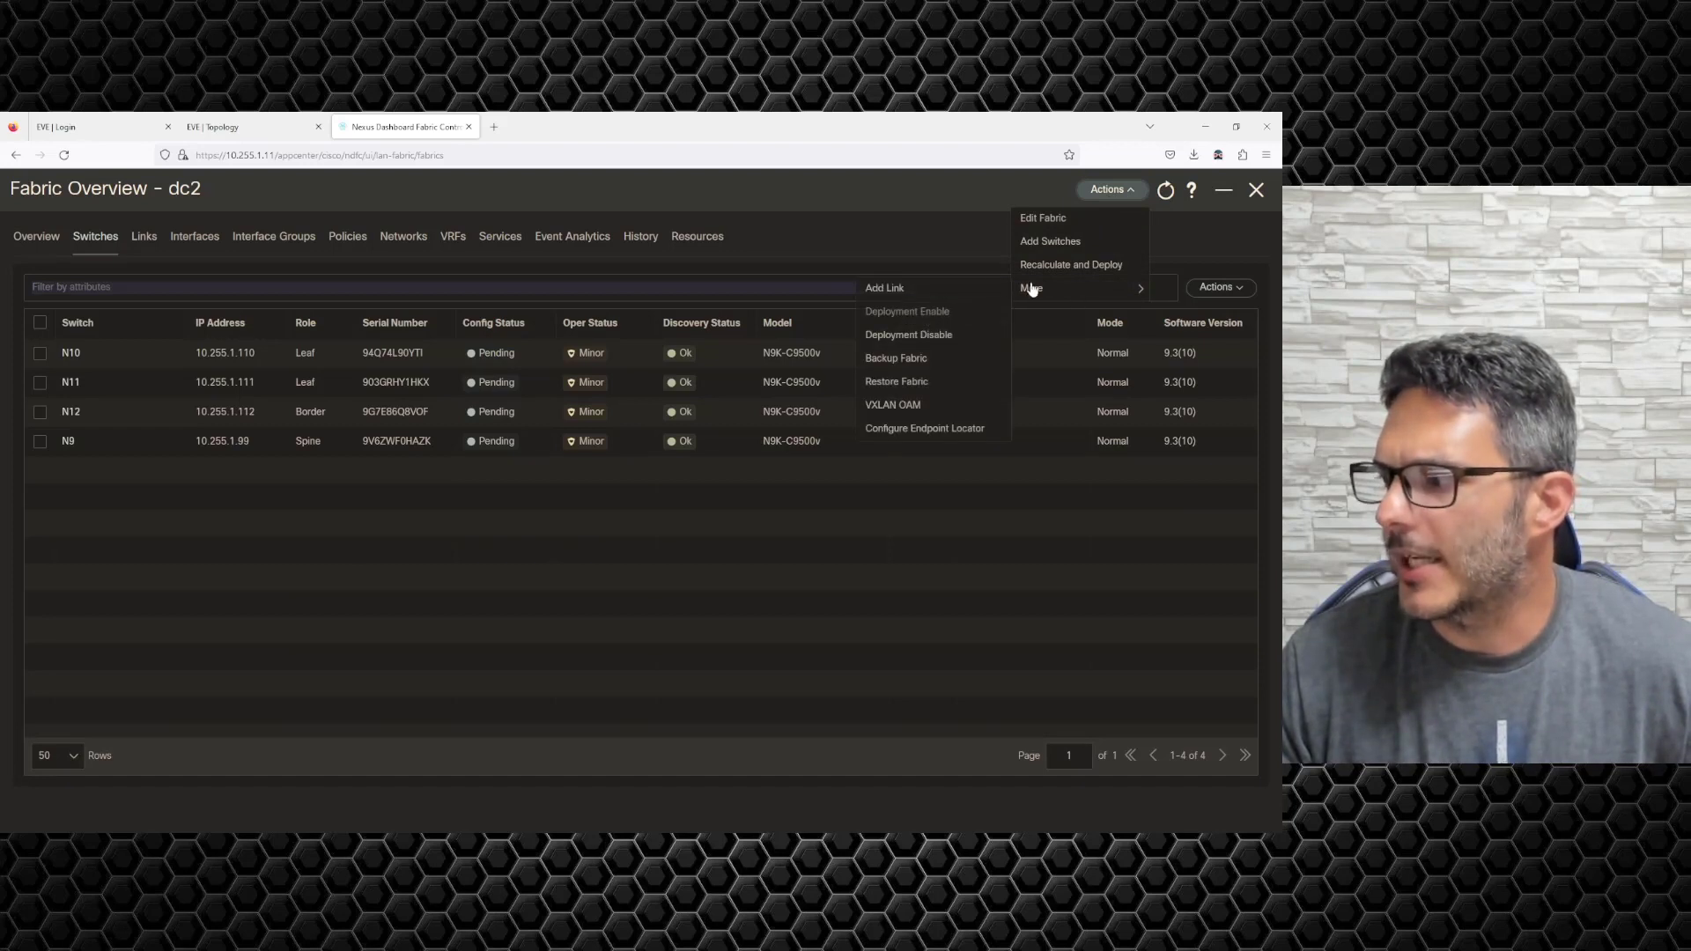
click(878, 236)
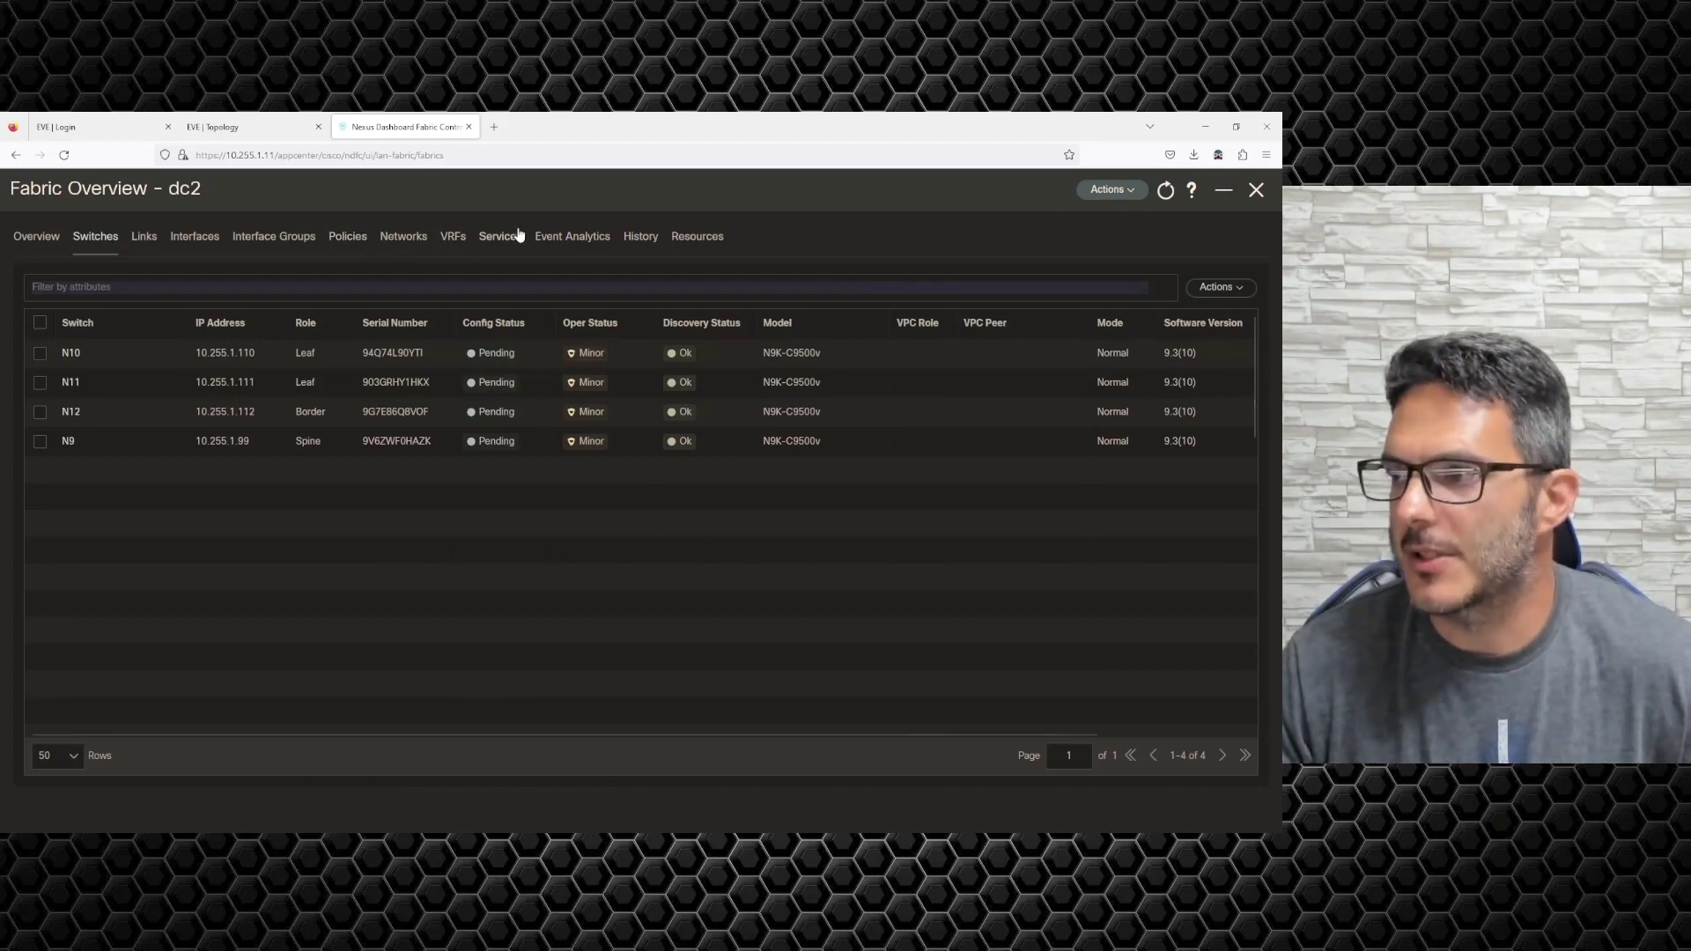
click(568, 237)
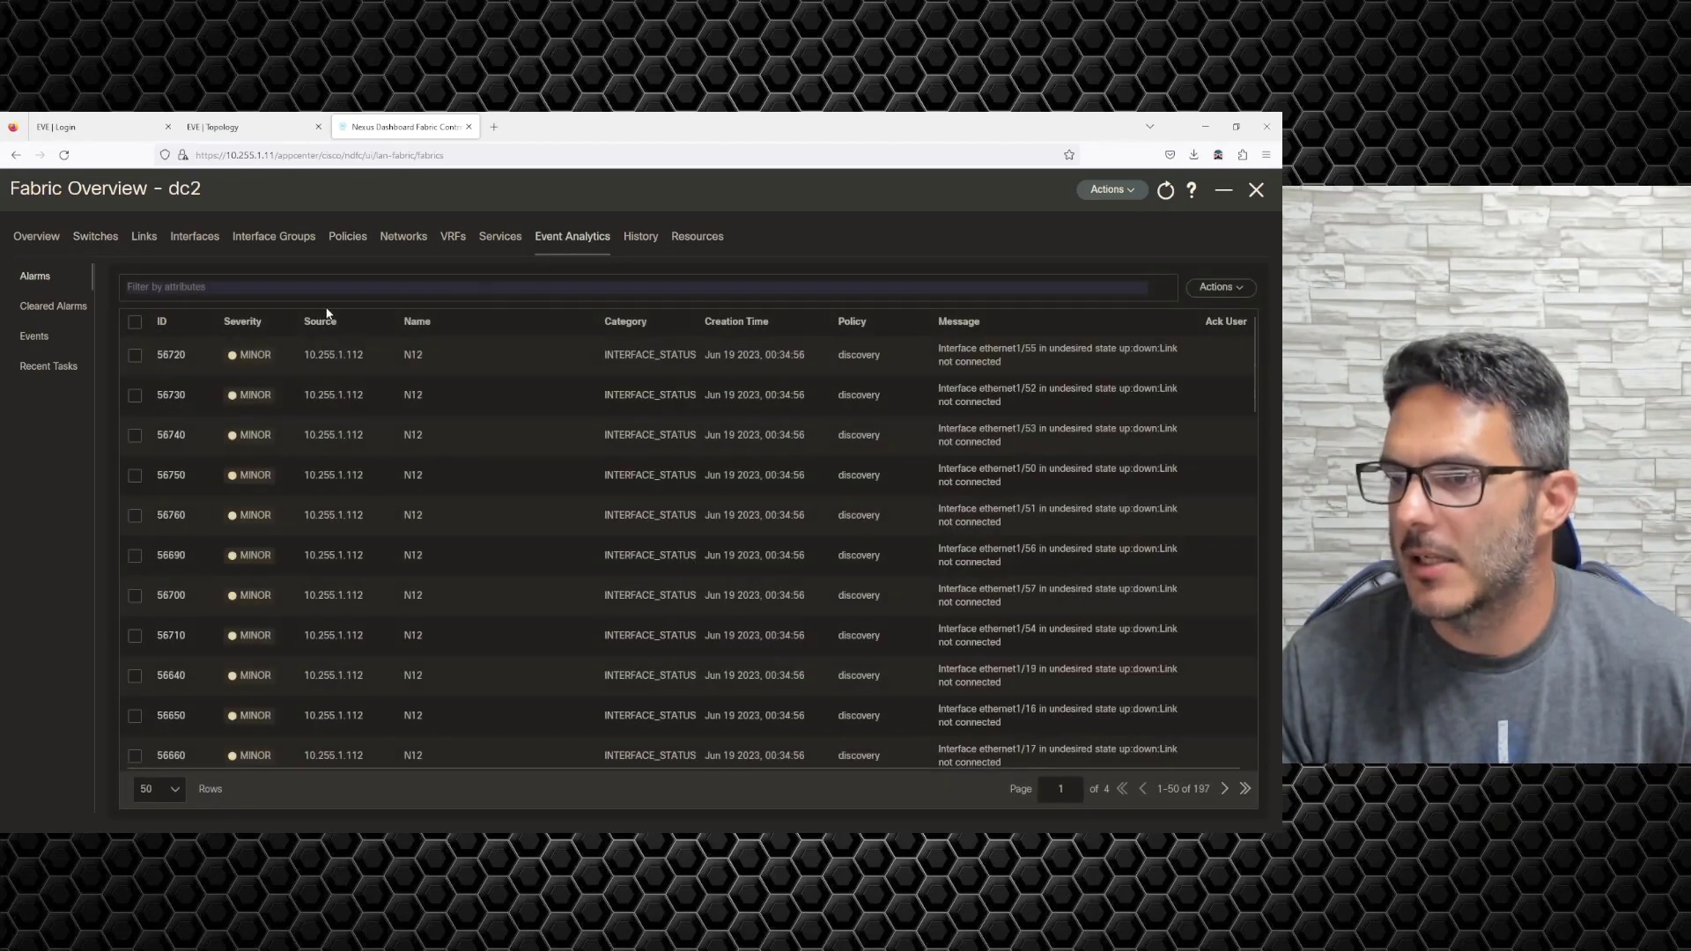
click(39, 339)
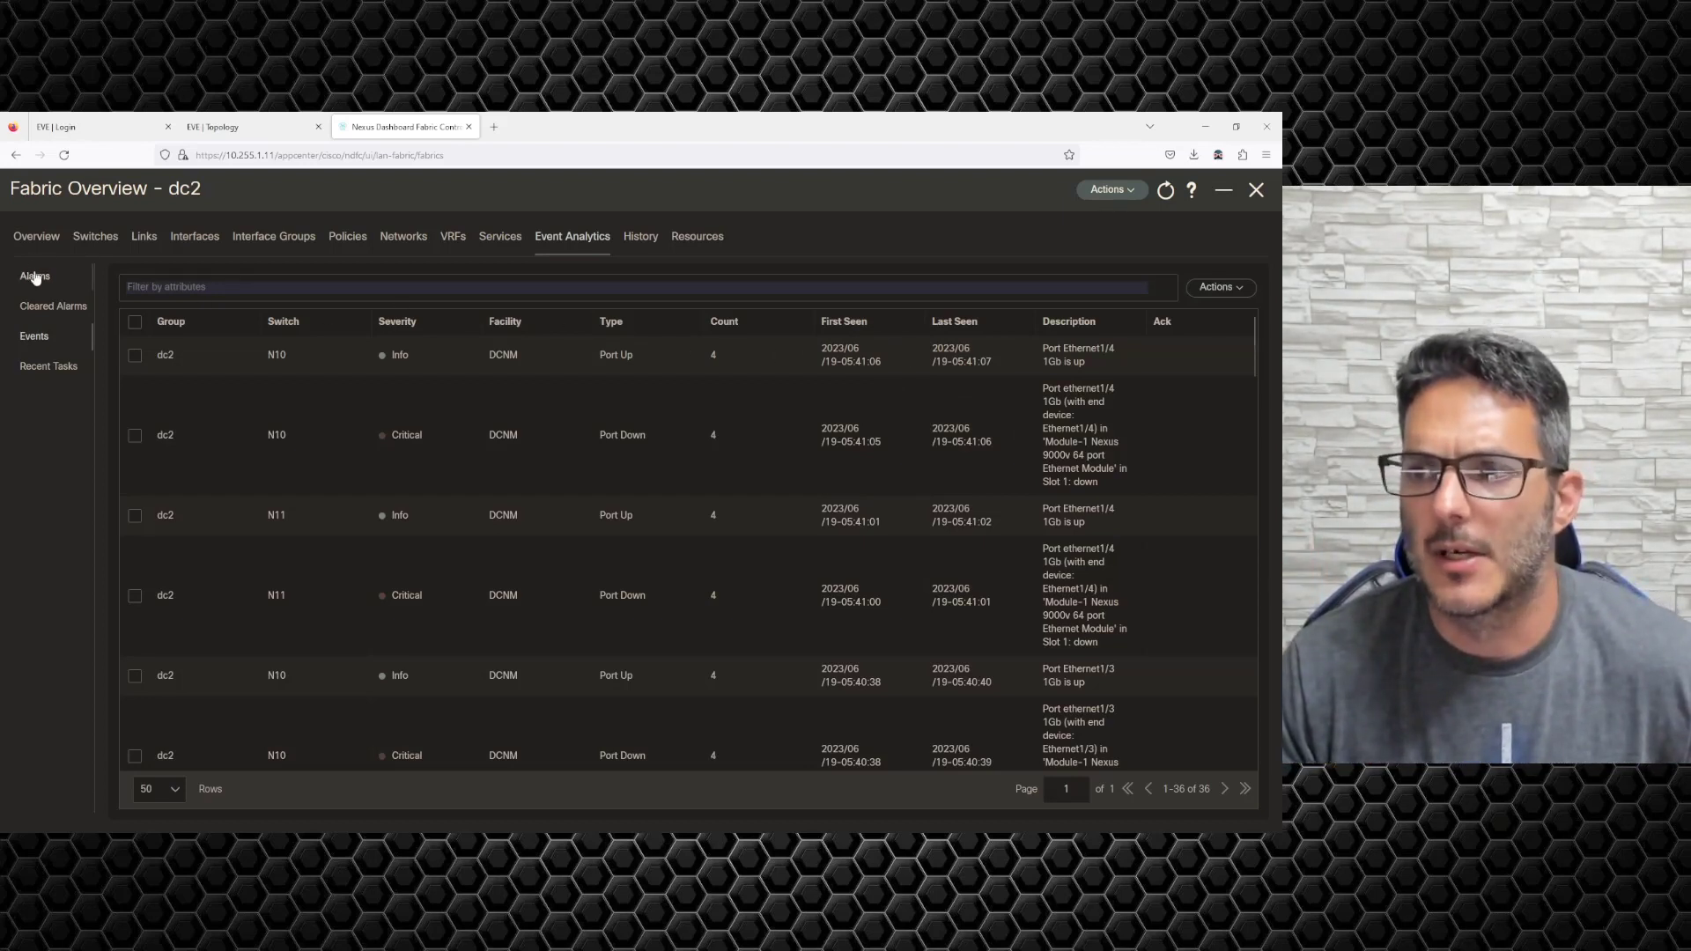
click(44, 367)
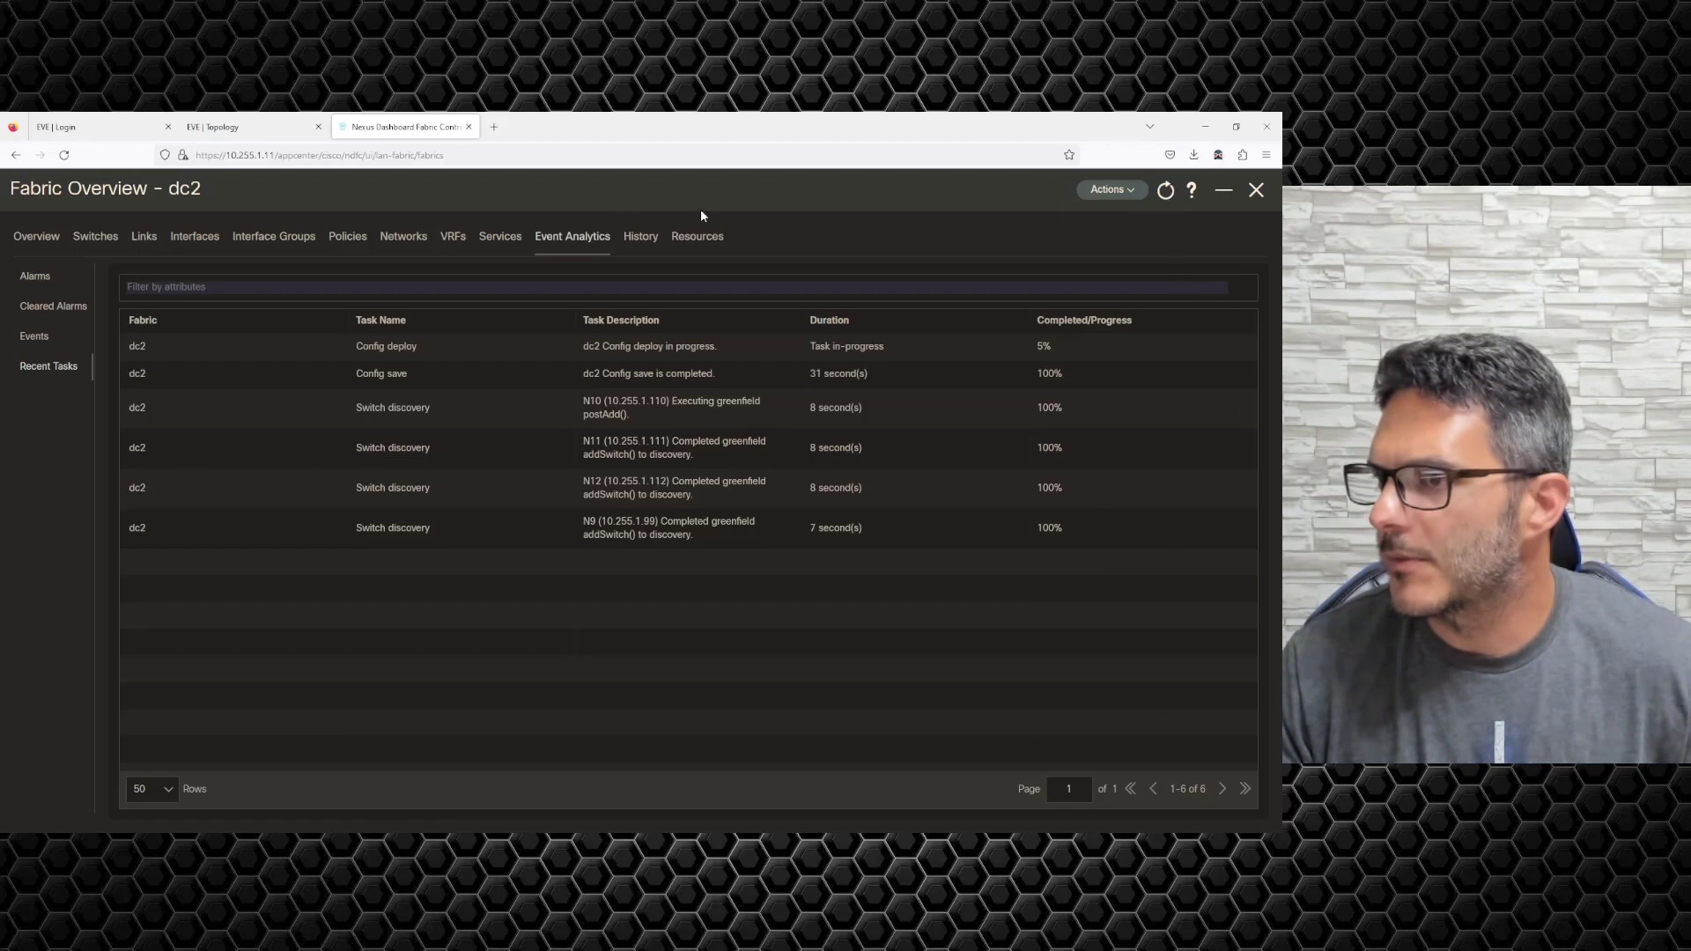
click(108, 235)
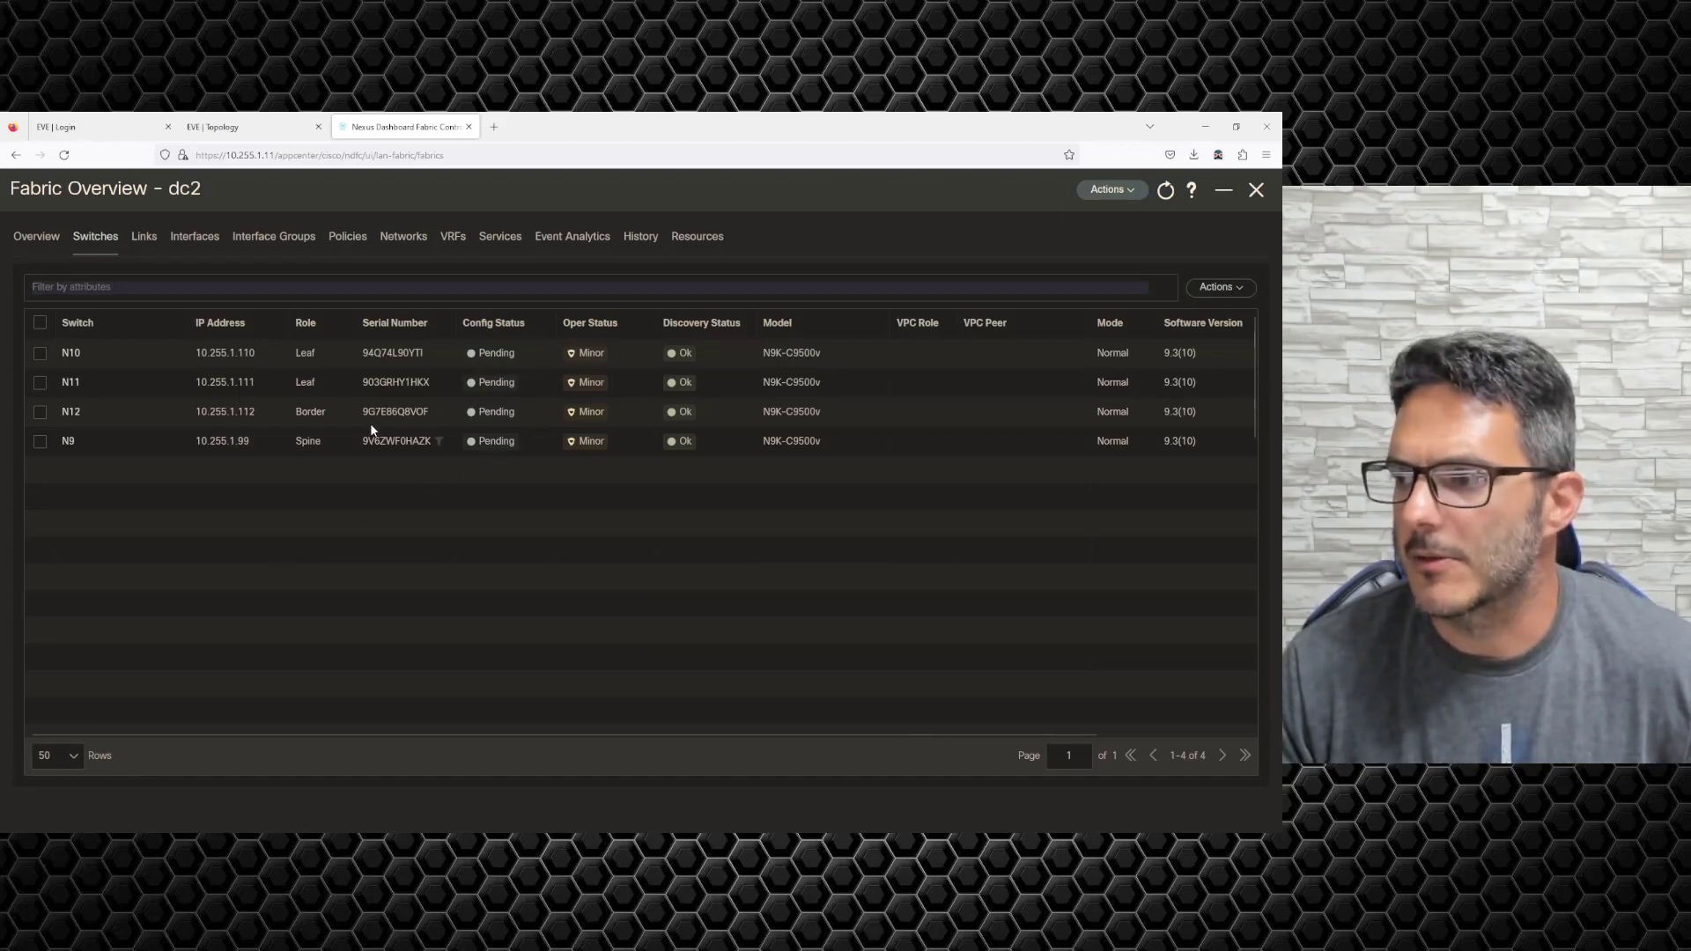
Run 'do sh ip route' on SW21 to view its OSPF and VLAN 100/101 routes.
click(235, 126)
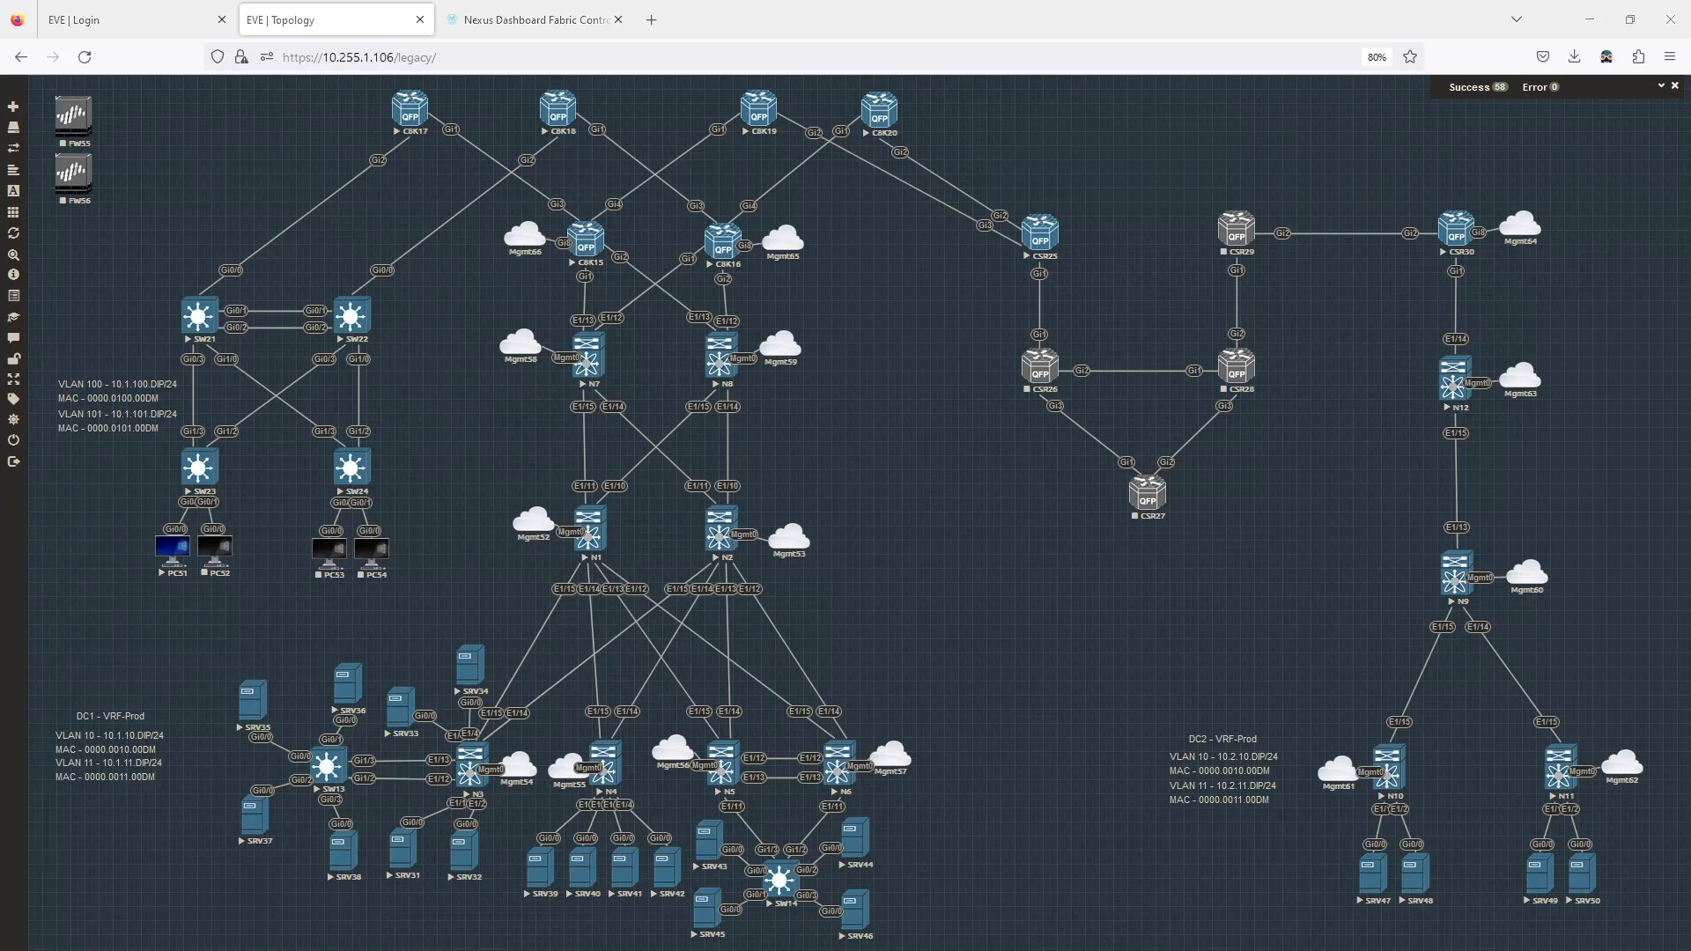
drag(2, 445, 676, 483)
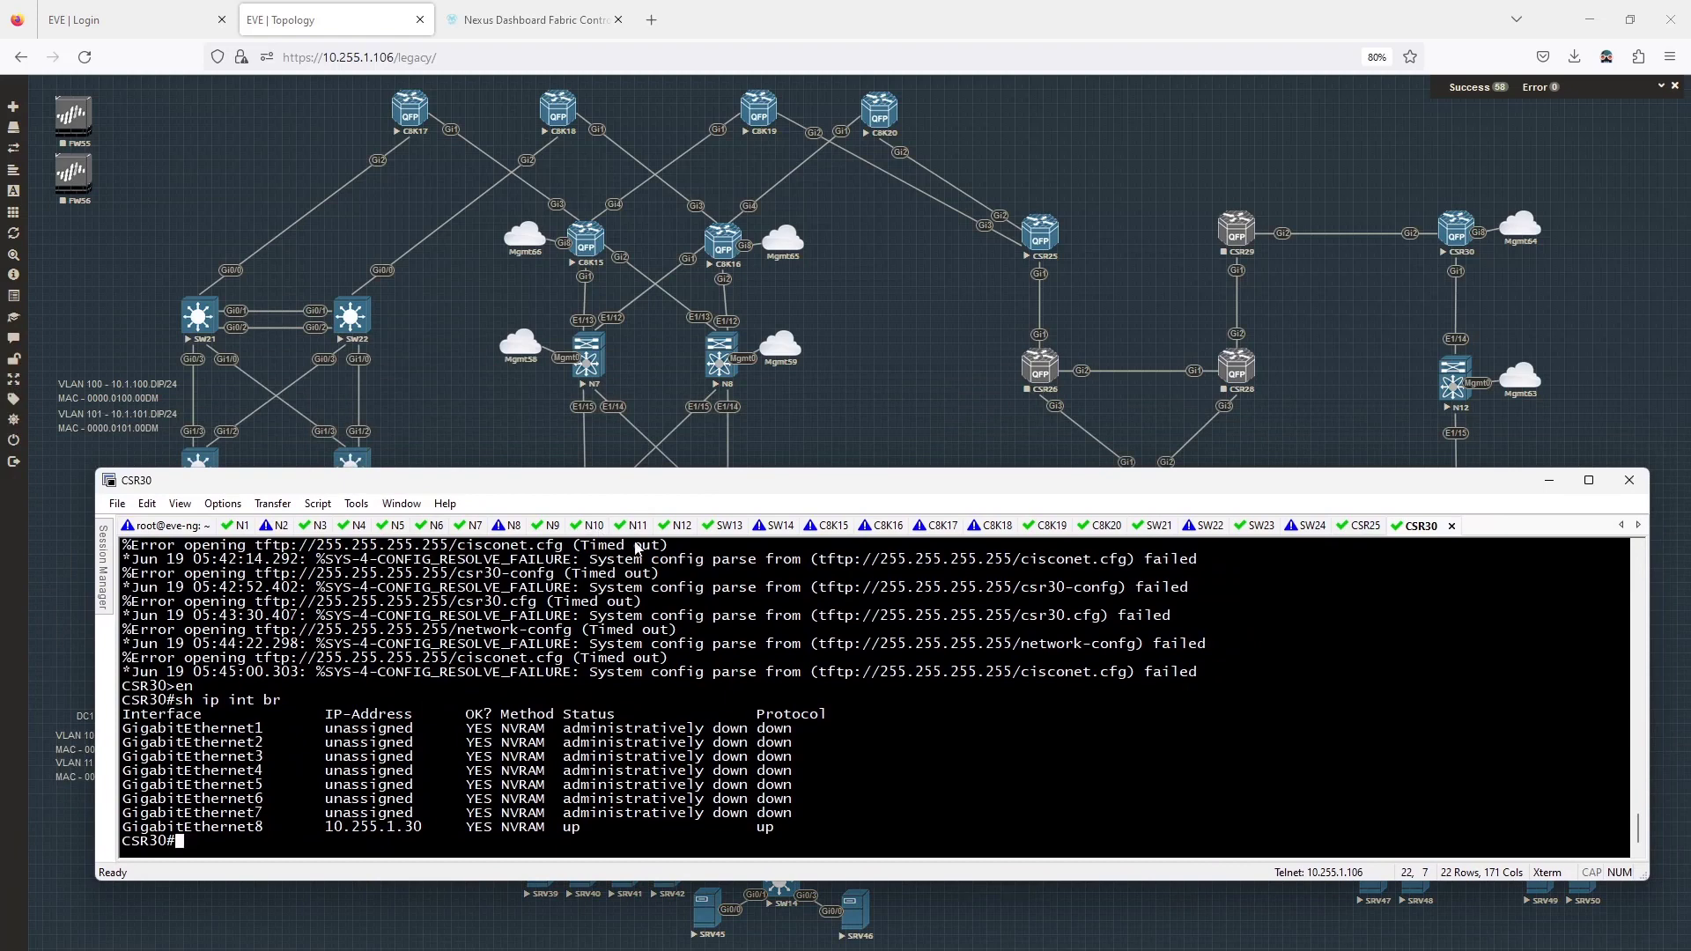
click(1152, 526)
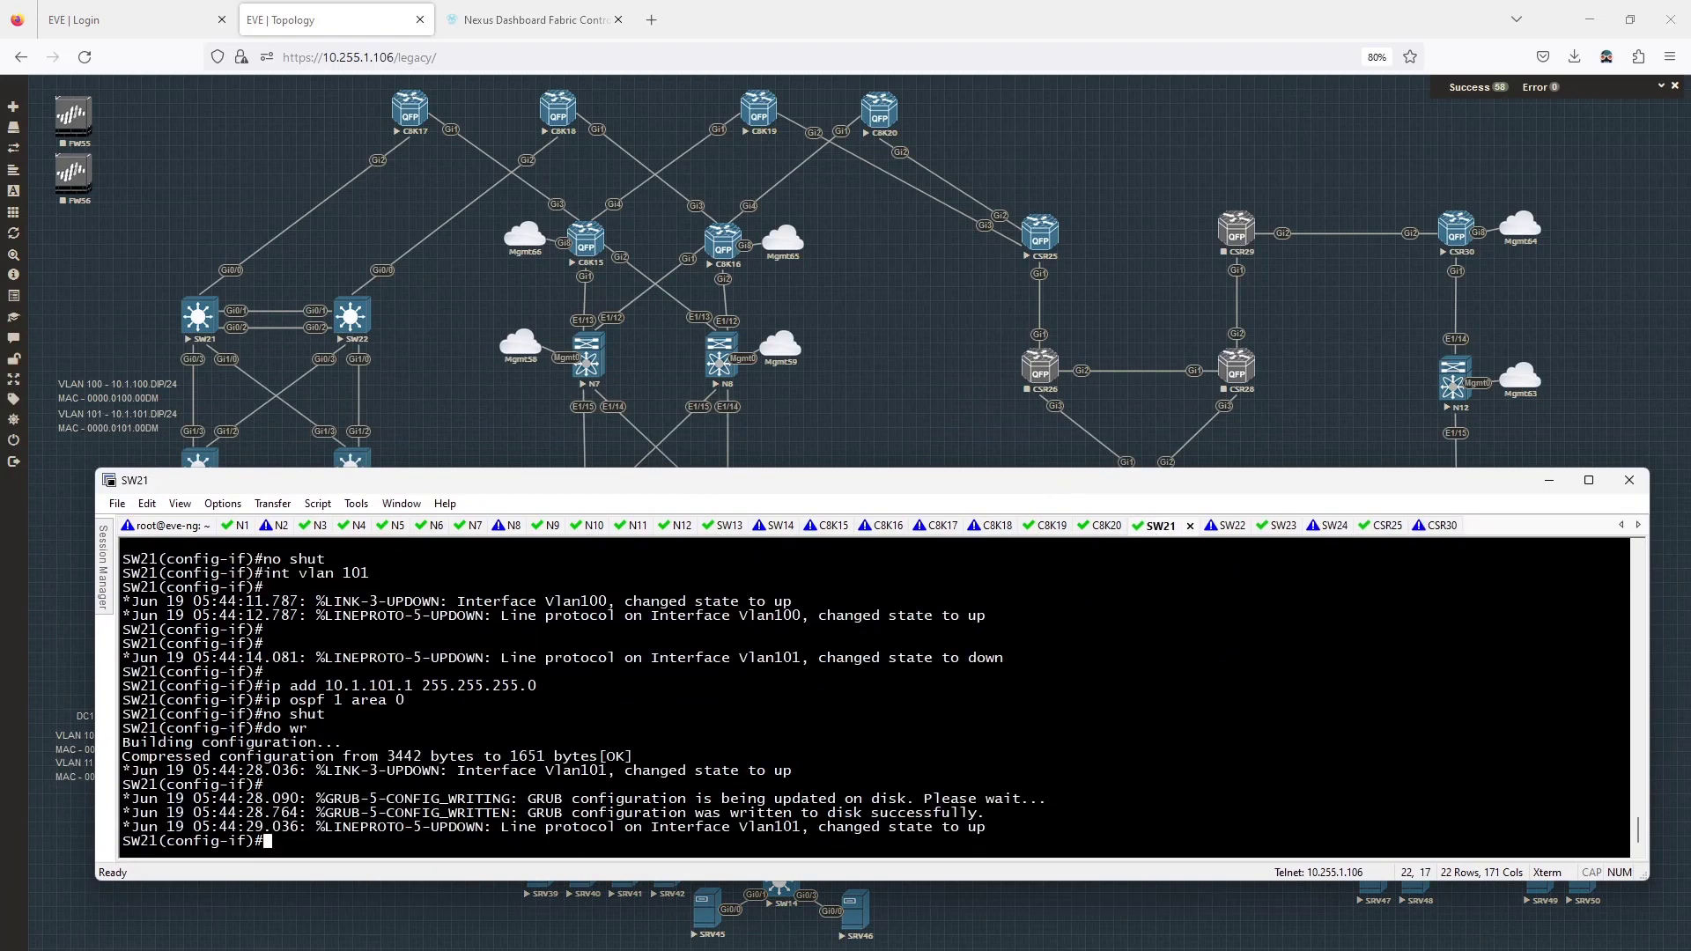
text(do sh ip route)
key(Return)
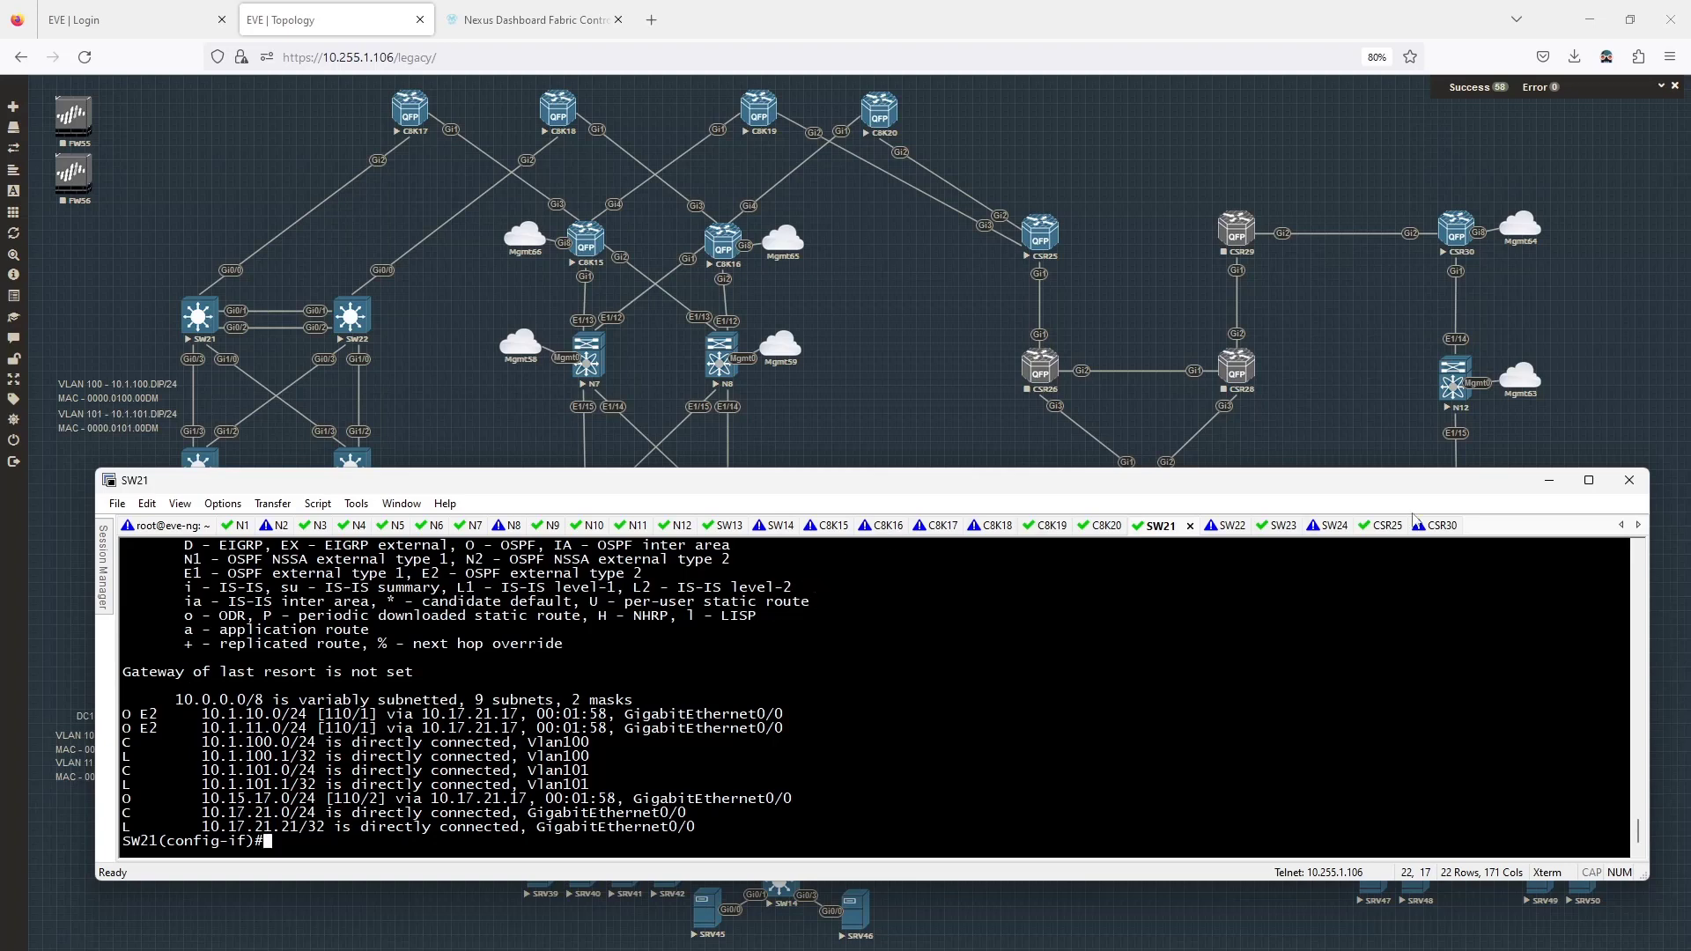
click(1442, 527)
Show CSR30's running configuration with 'sh run'.
key(Return)
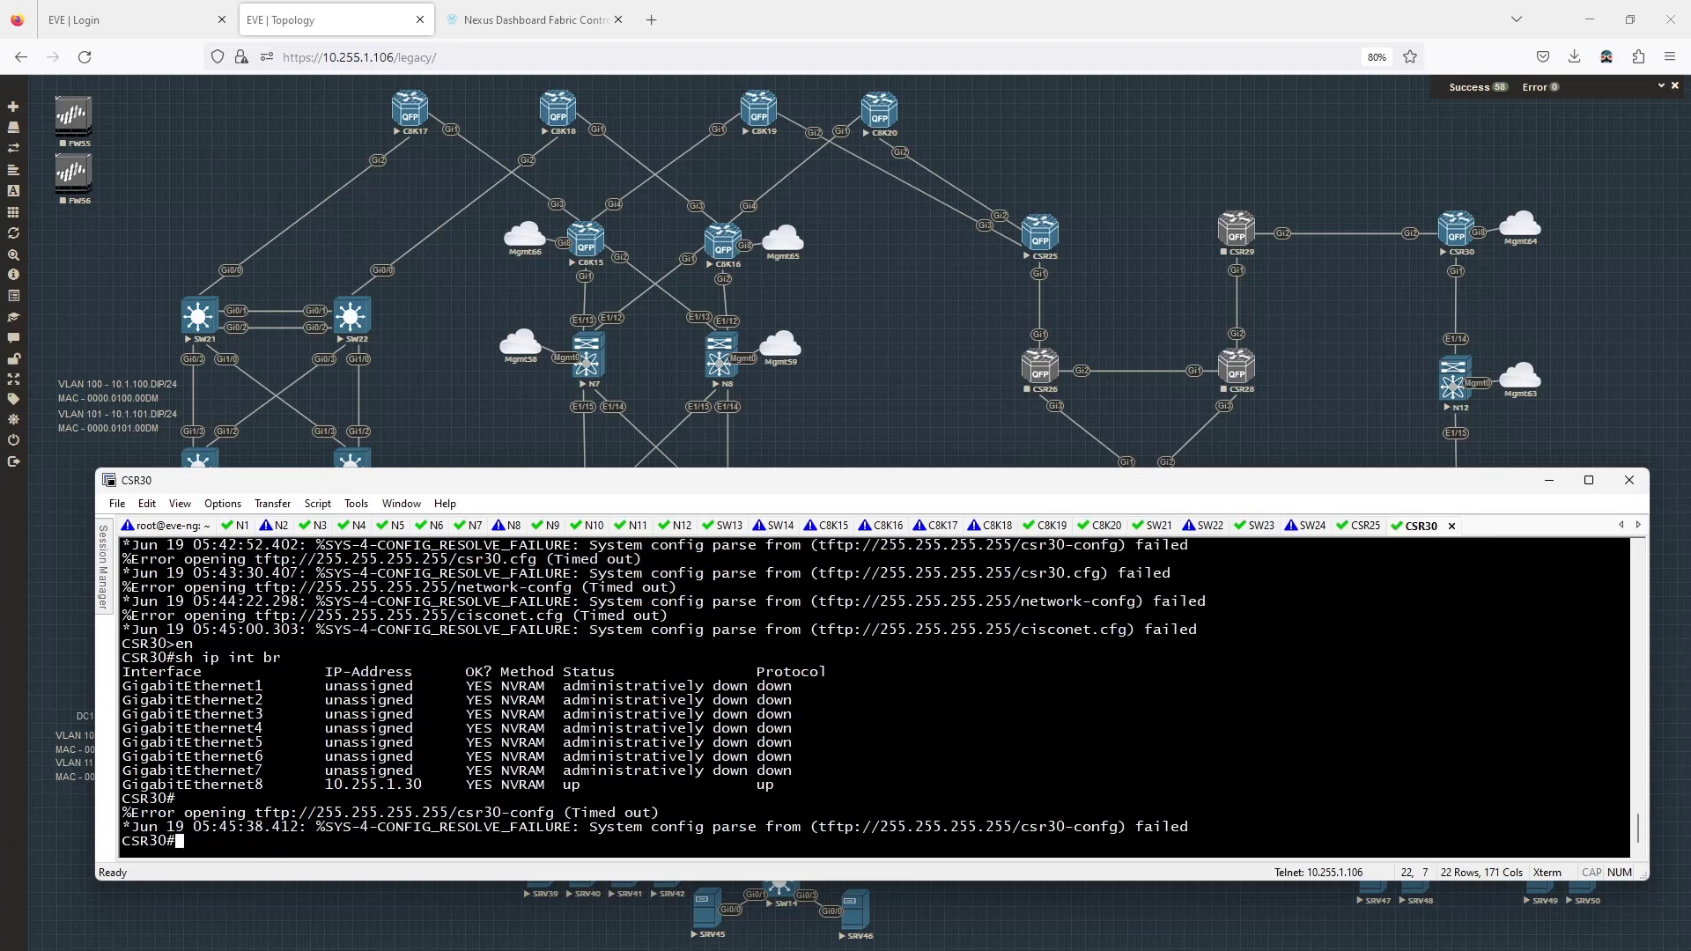
text(sh run)
key(Return)
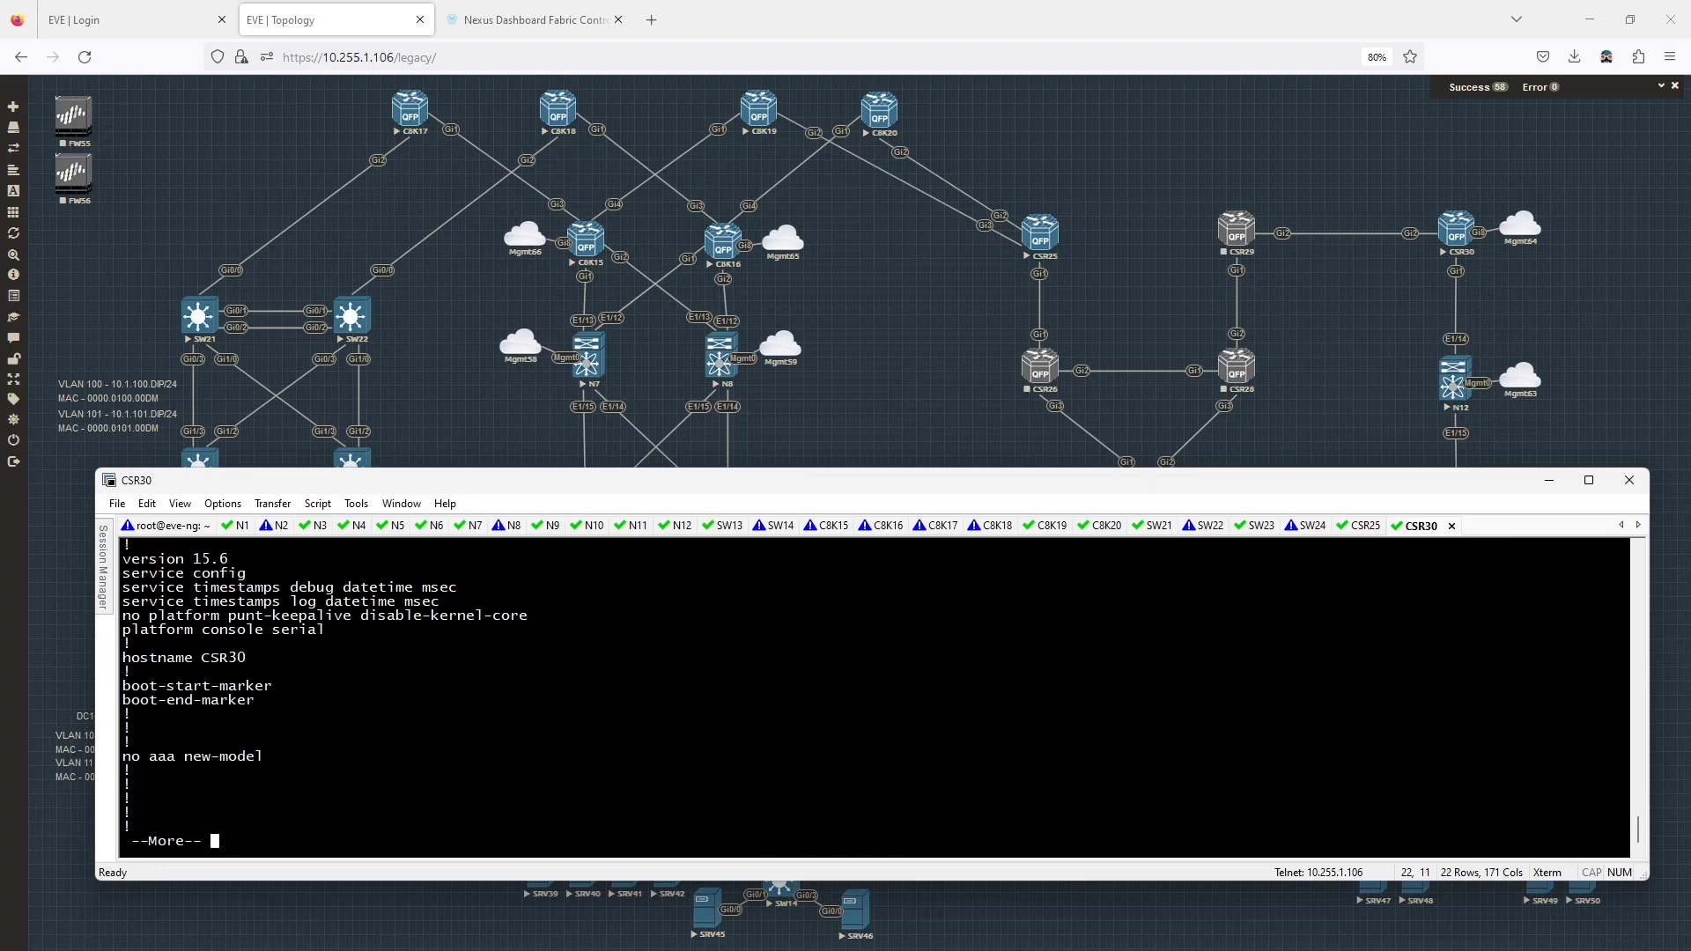
Apply 'no service config' on CSR30 and save with 'do wr'.
text(qconf t)
key(Return)
text(no)
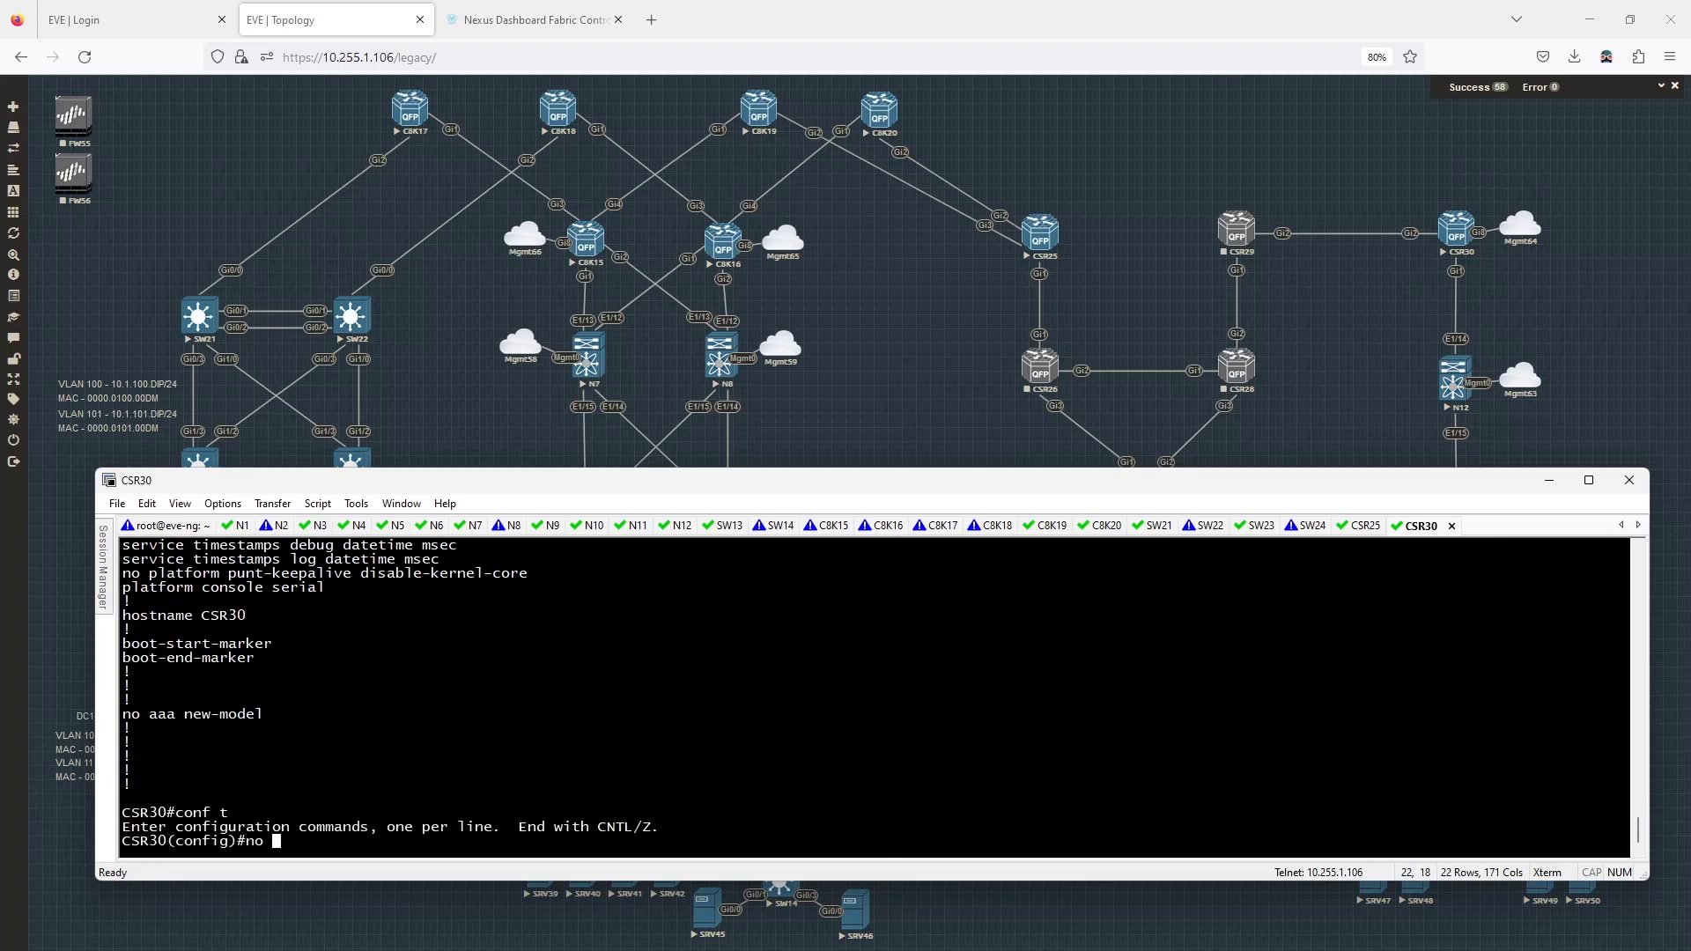
scroll(987, 705, up, 2)
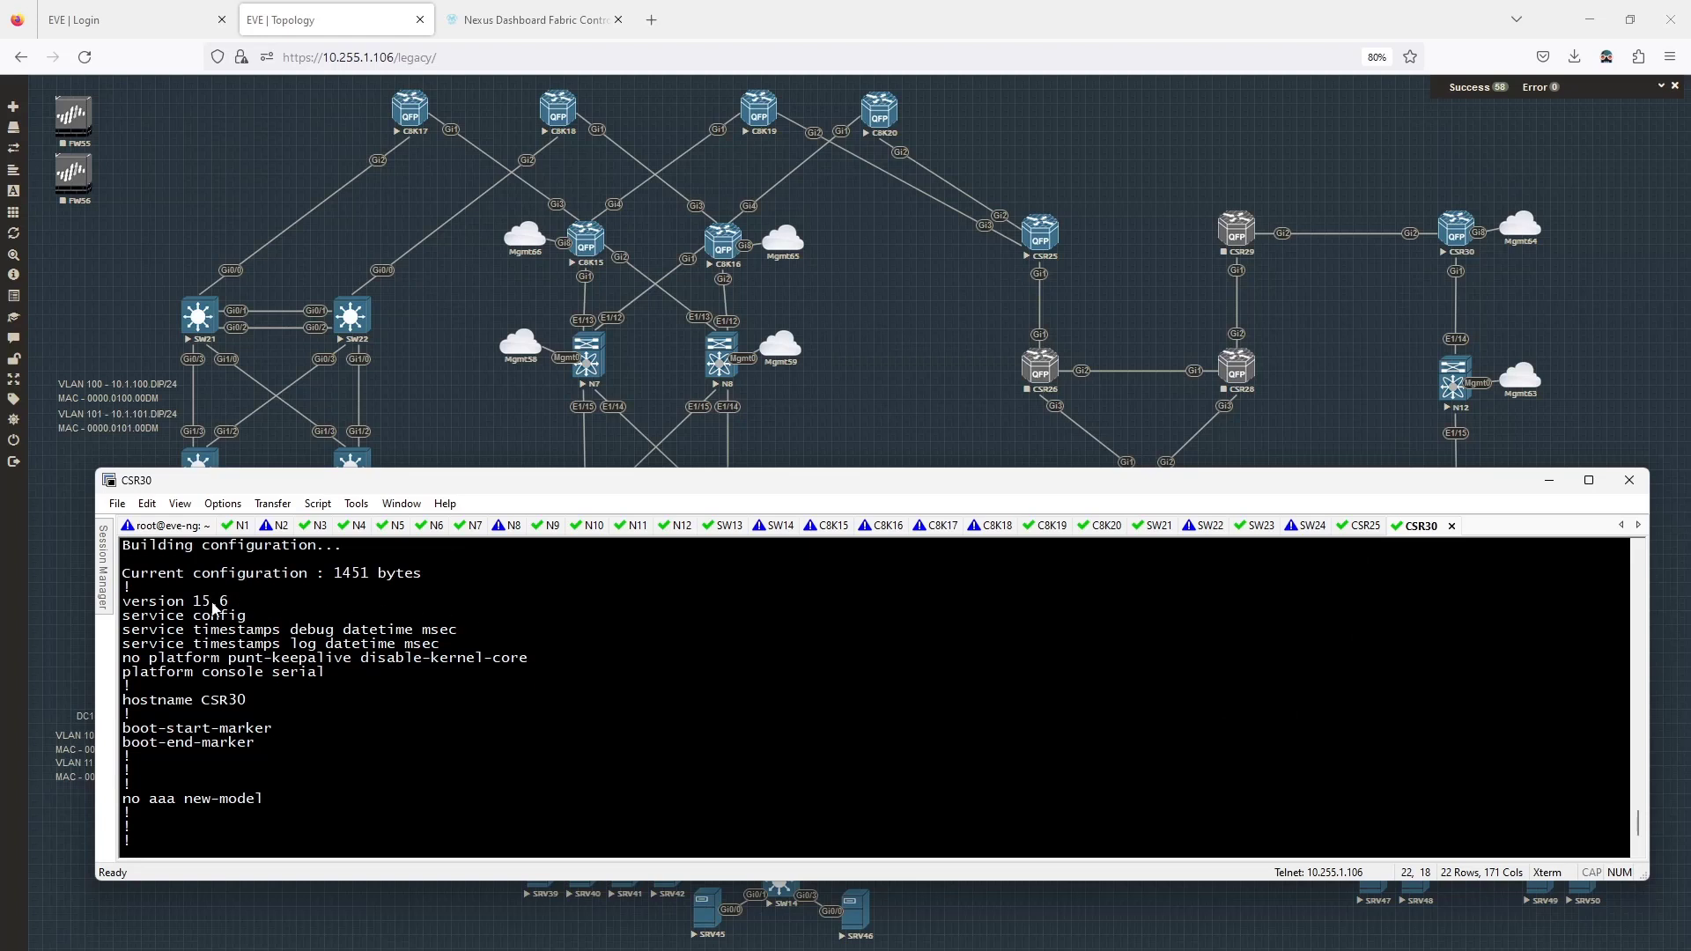
triple_click(173, 621)
scroll(899, 671, up, 3)
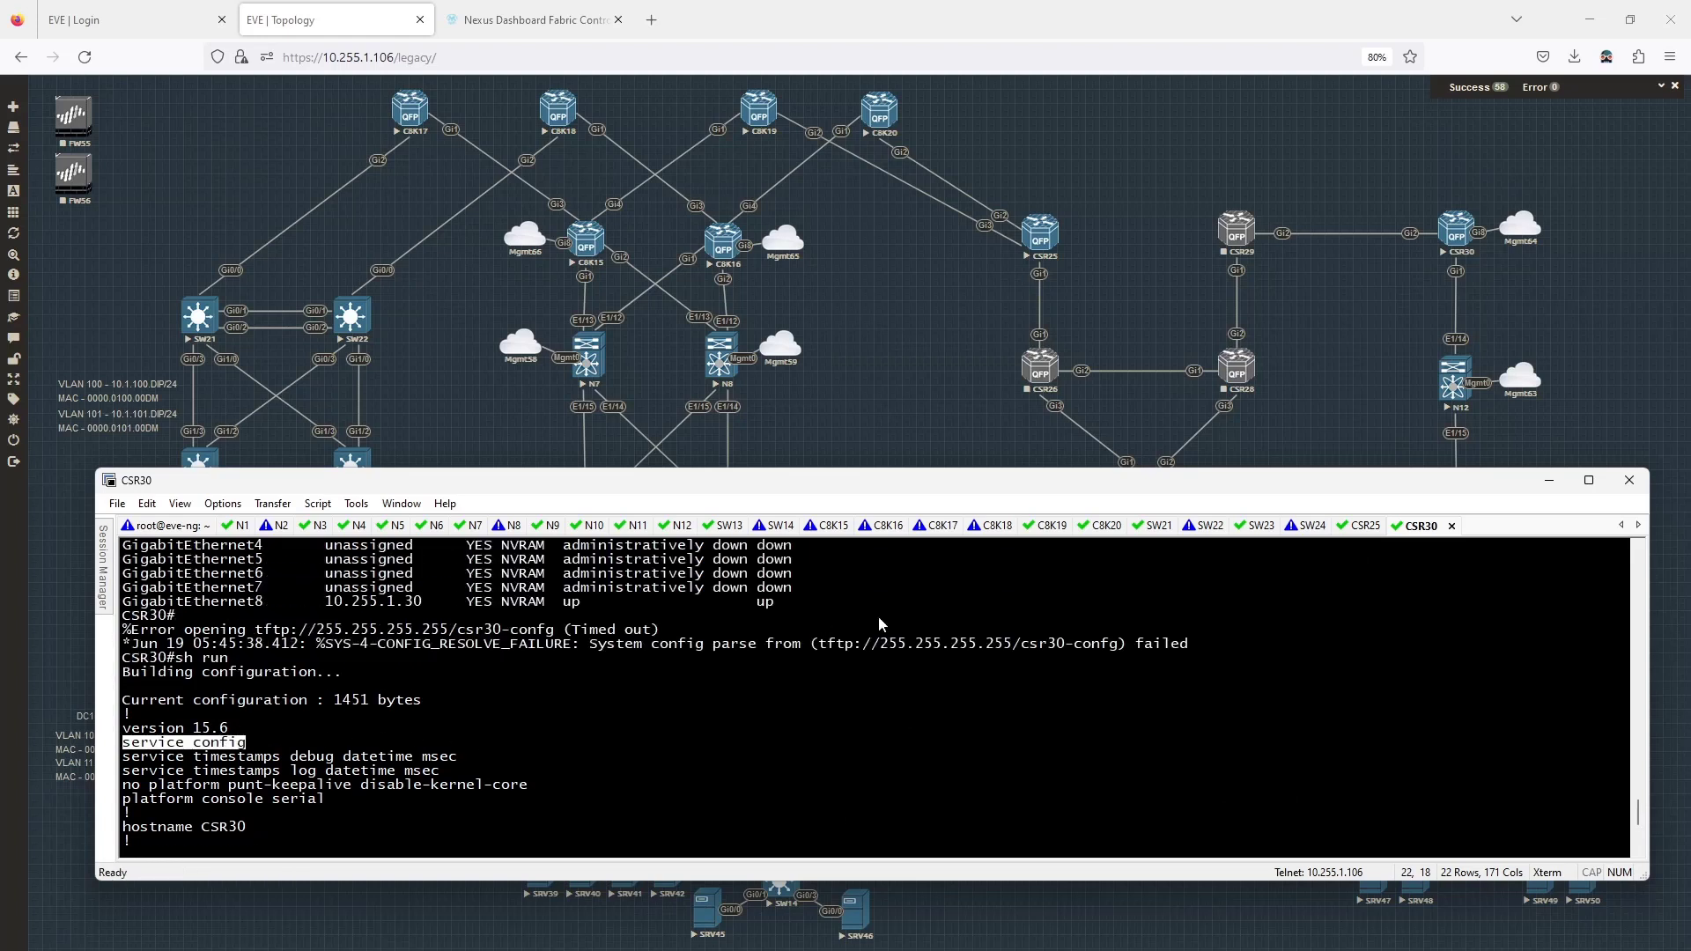
scroll(905, 671, down, 4)
right_click(911, 635)
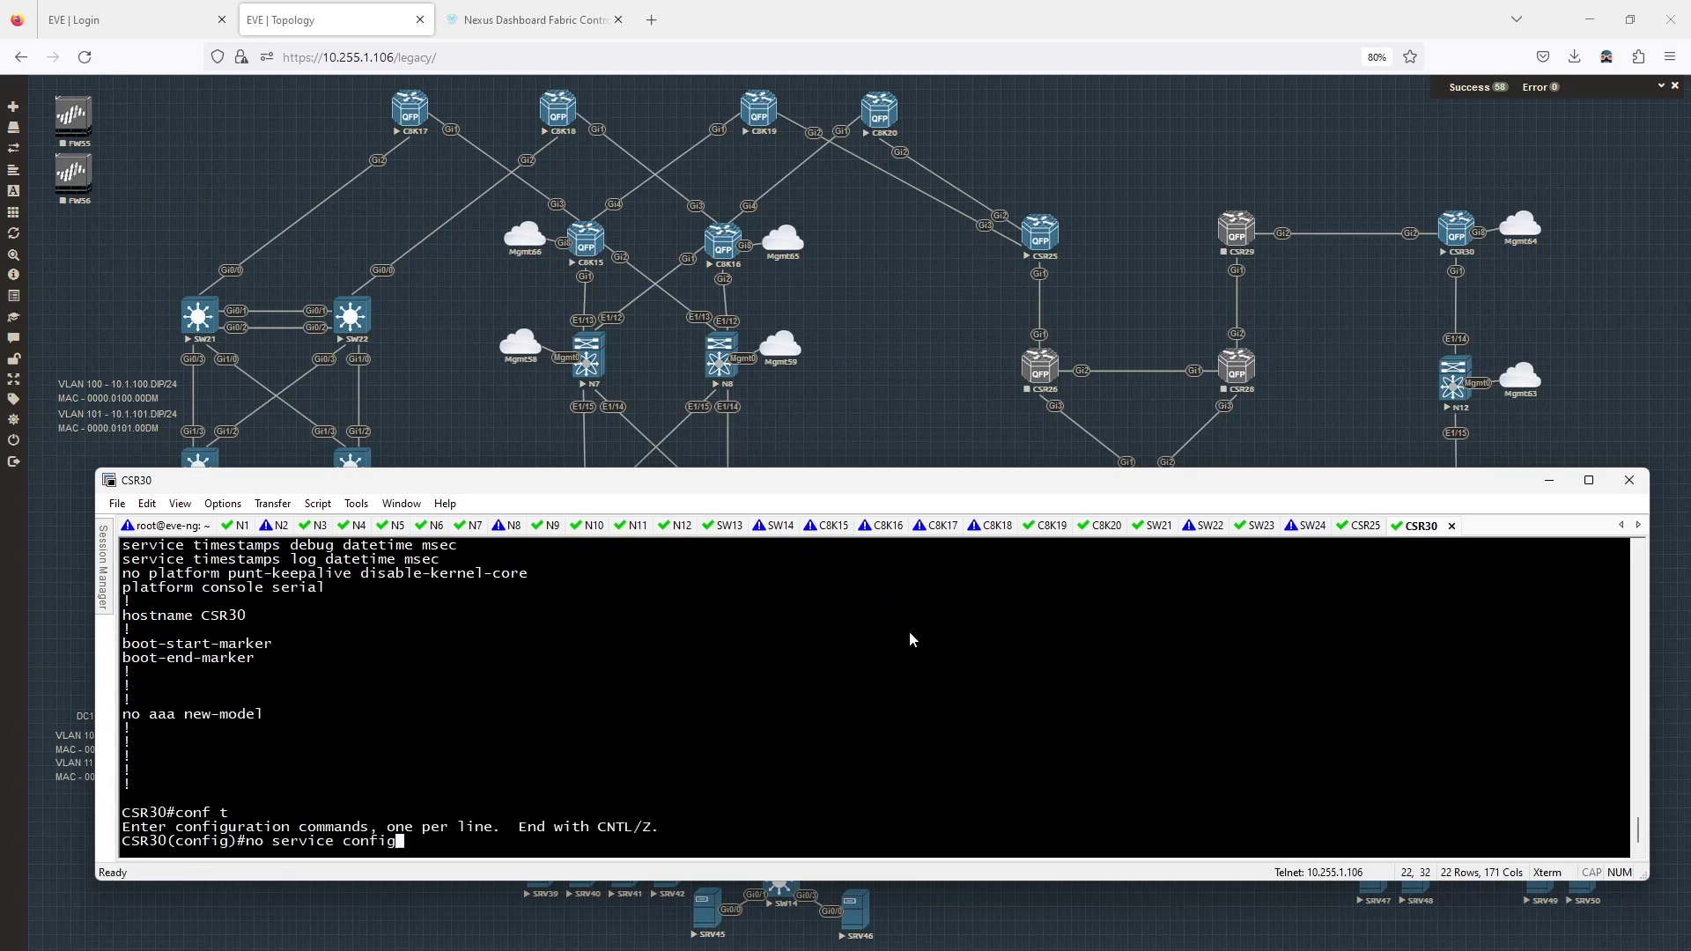
key(Return)
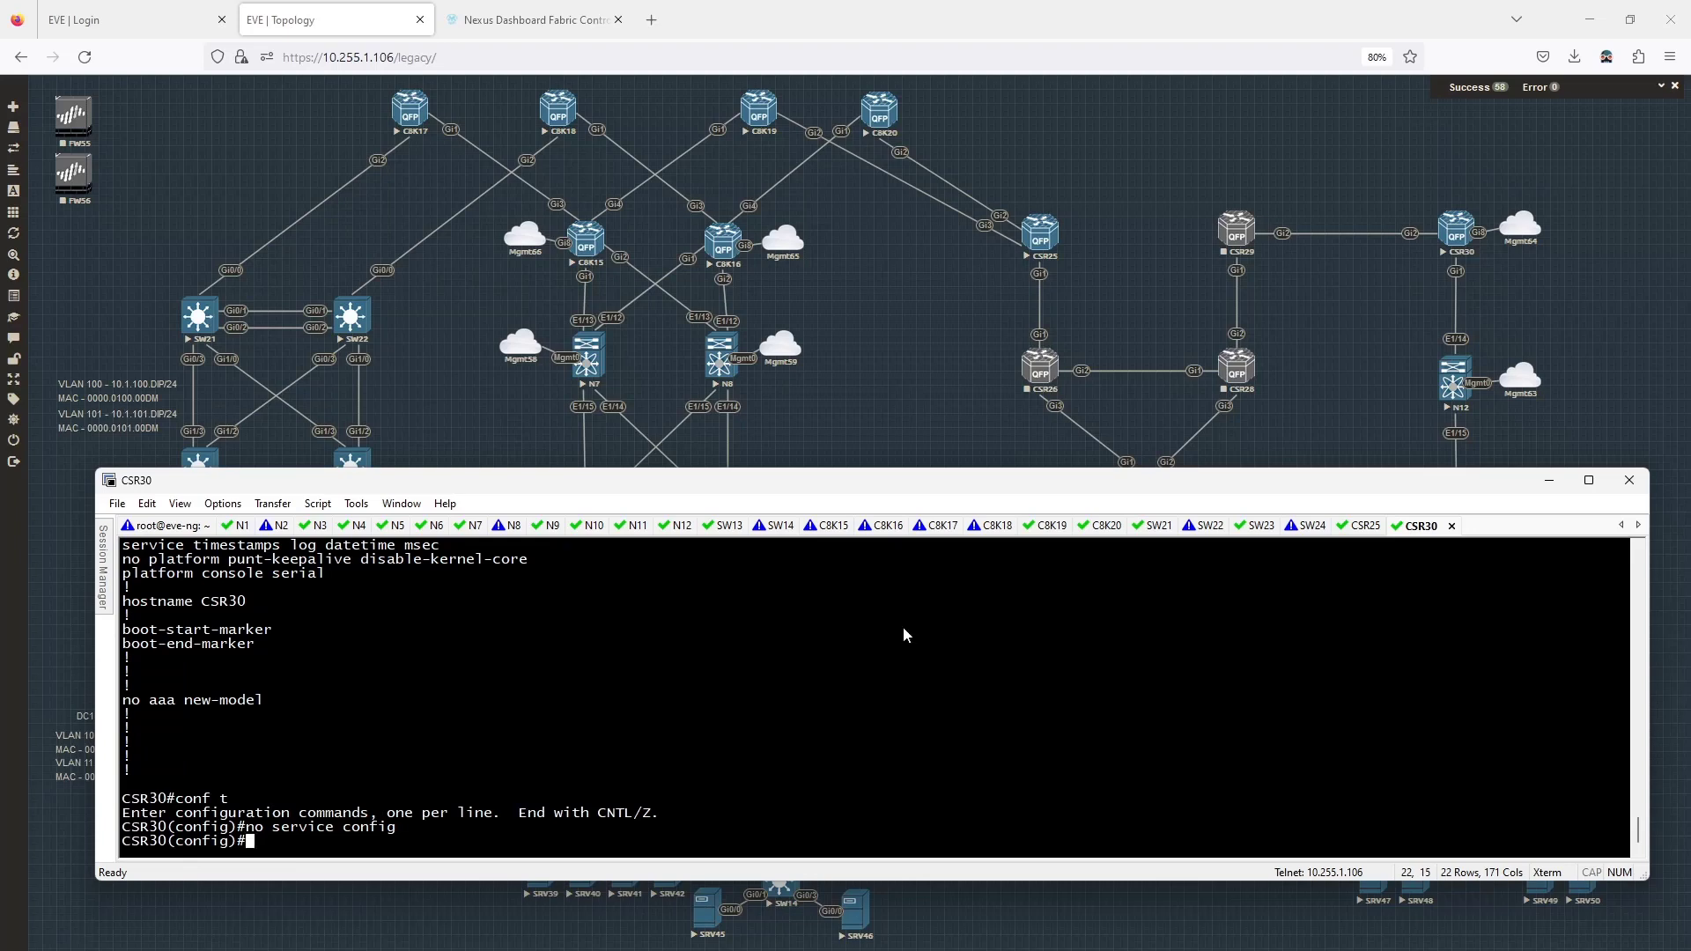
text(do wr)
key(Return)
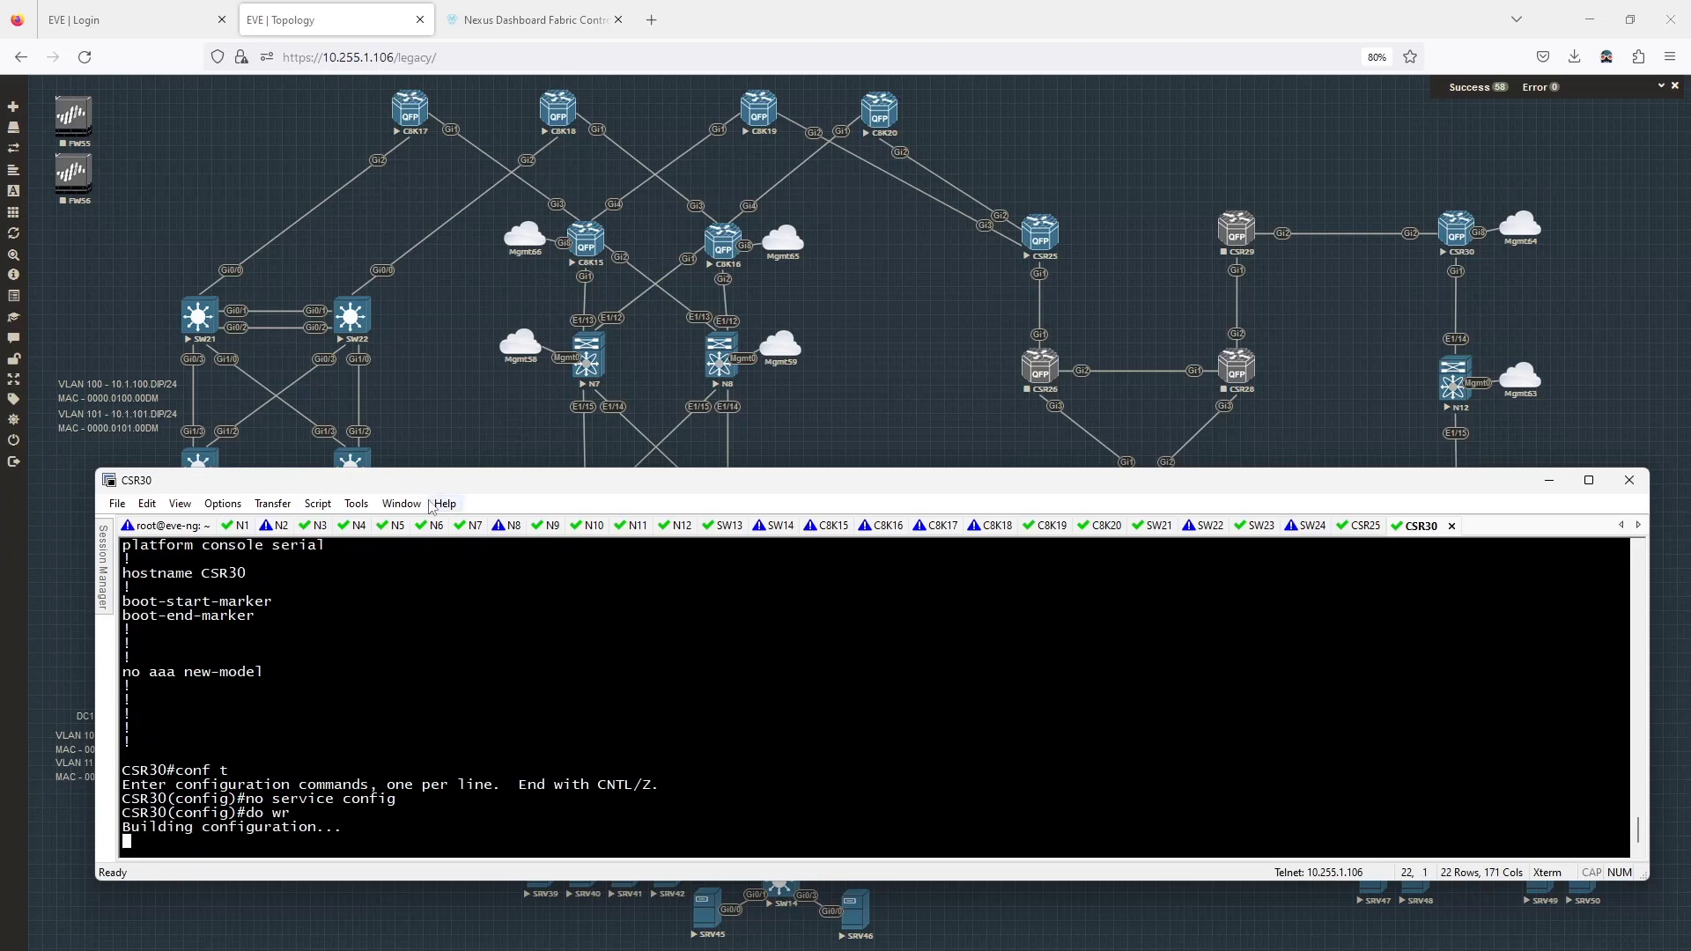
Confirm CSR30's local user account with 'do sh run | sec user'.
drag(664, 480, 0, 311)
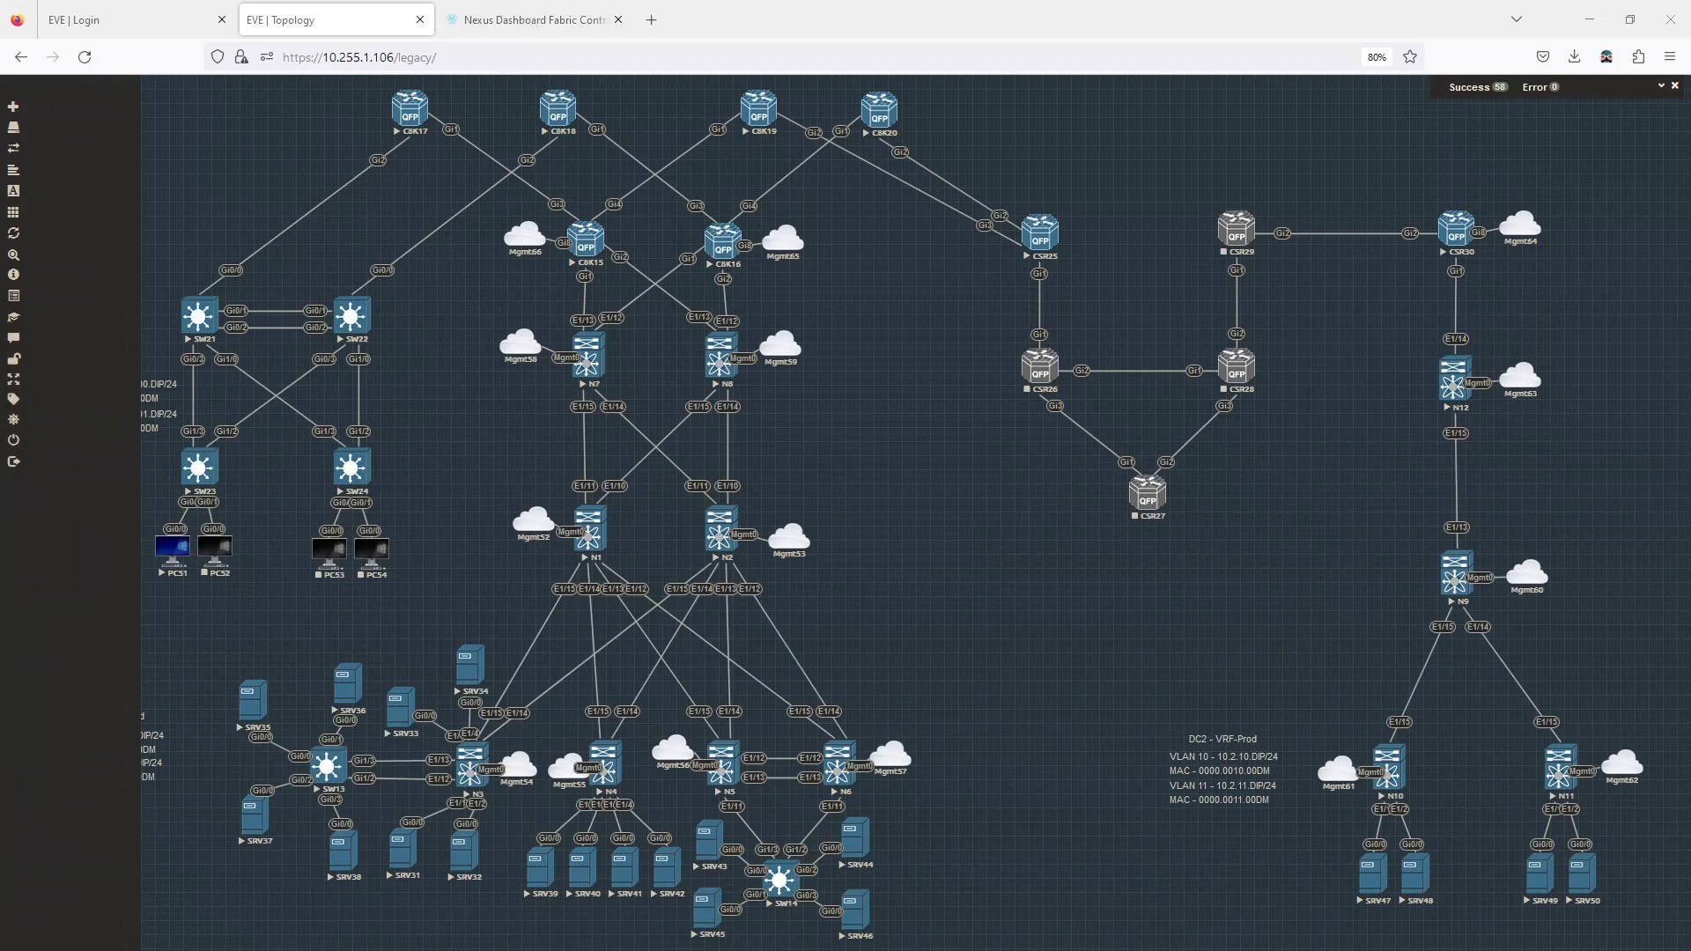
drag(0, 311, 786, 467)
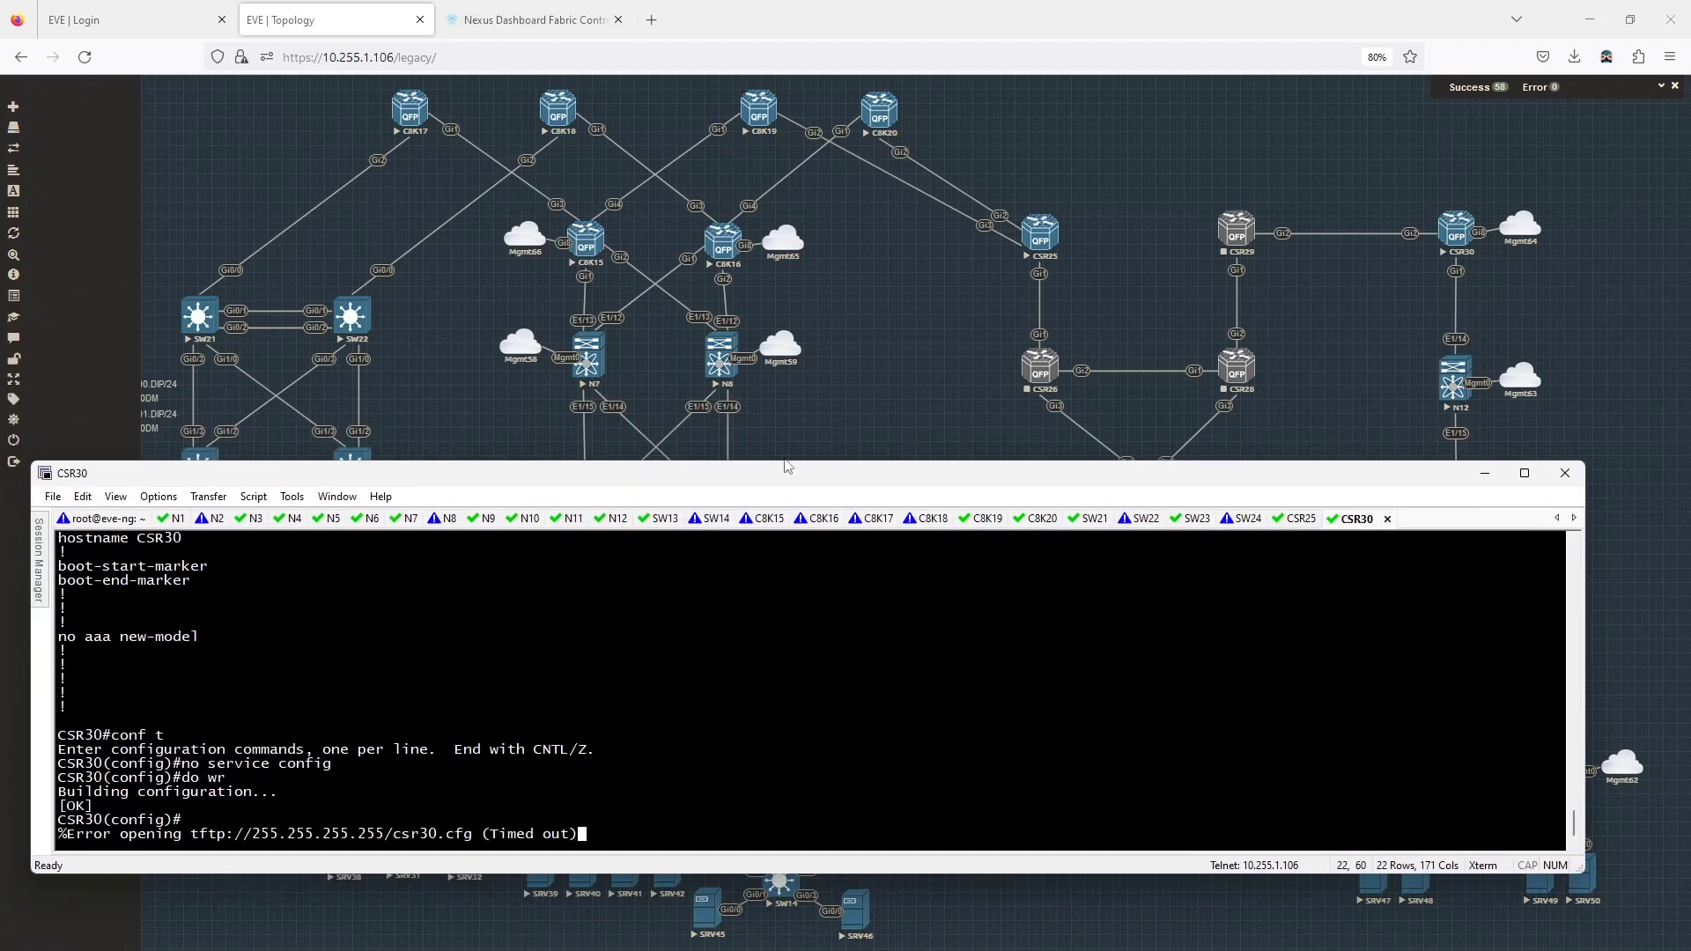
text(do sh ru)
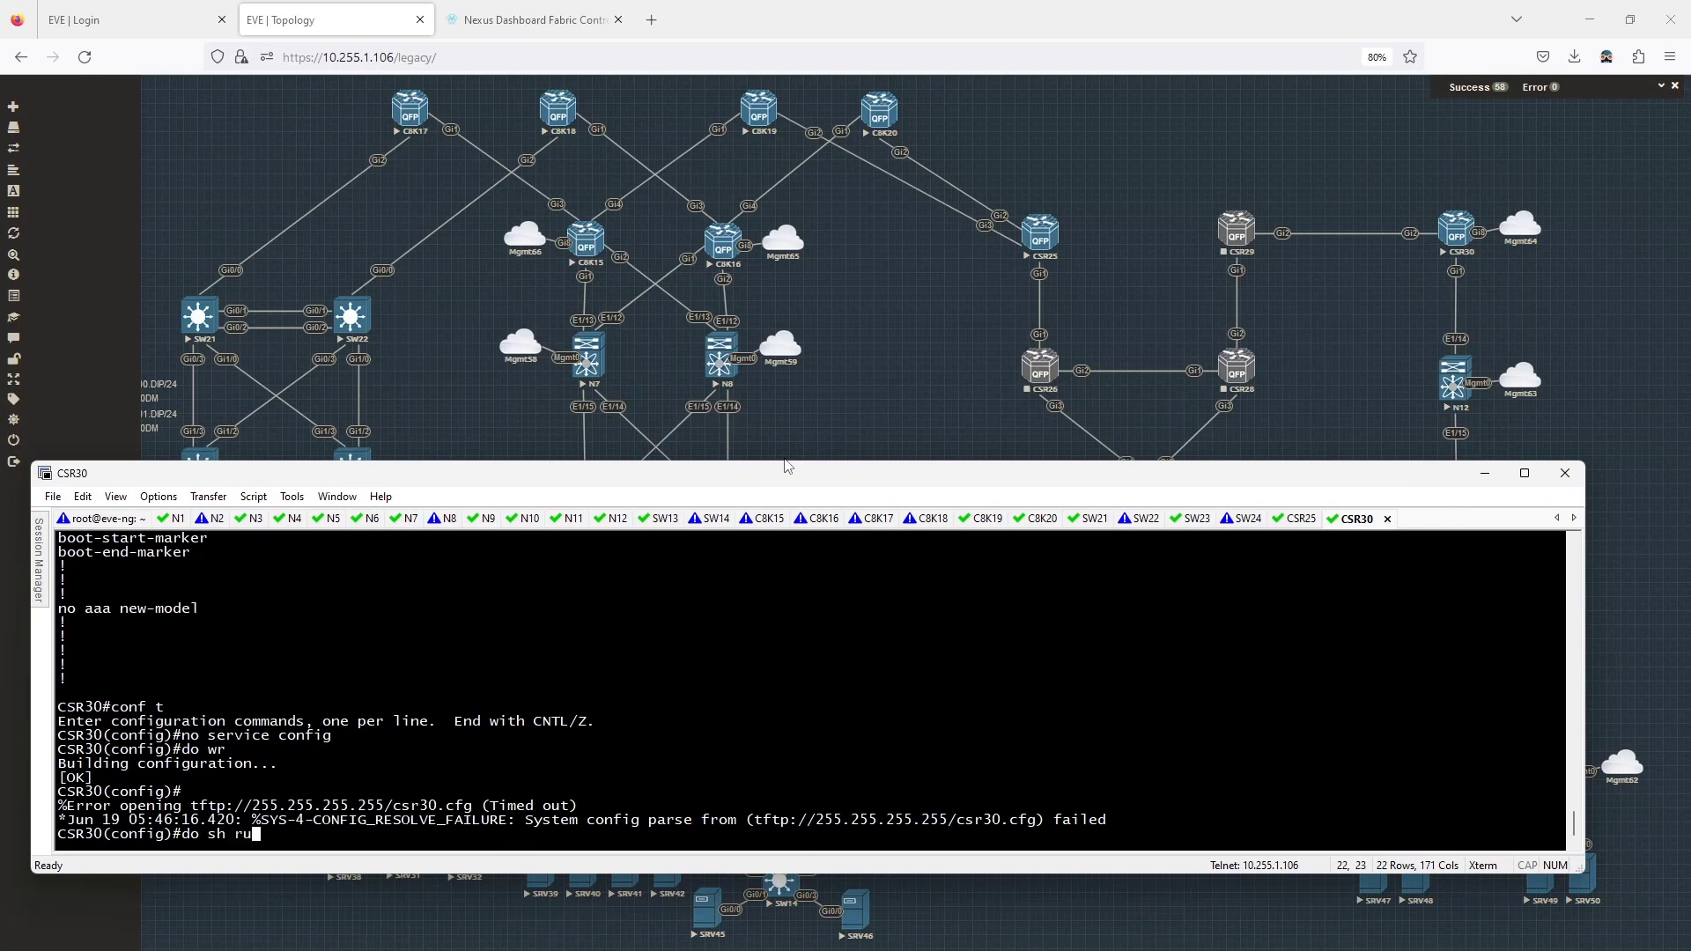
text(n | sec user)
key(Return)
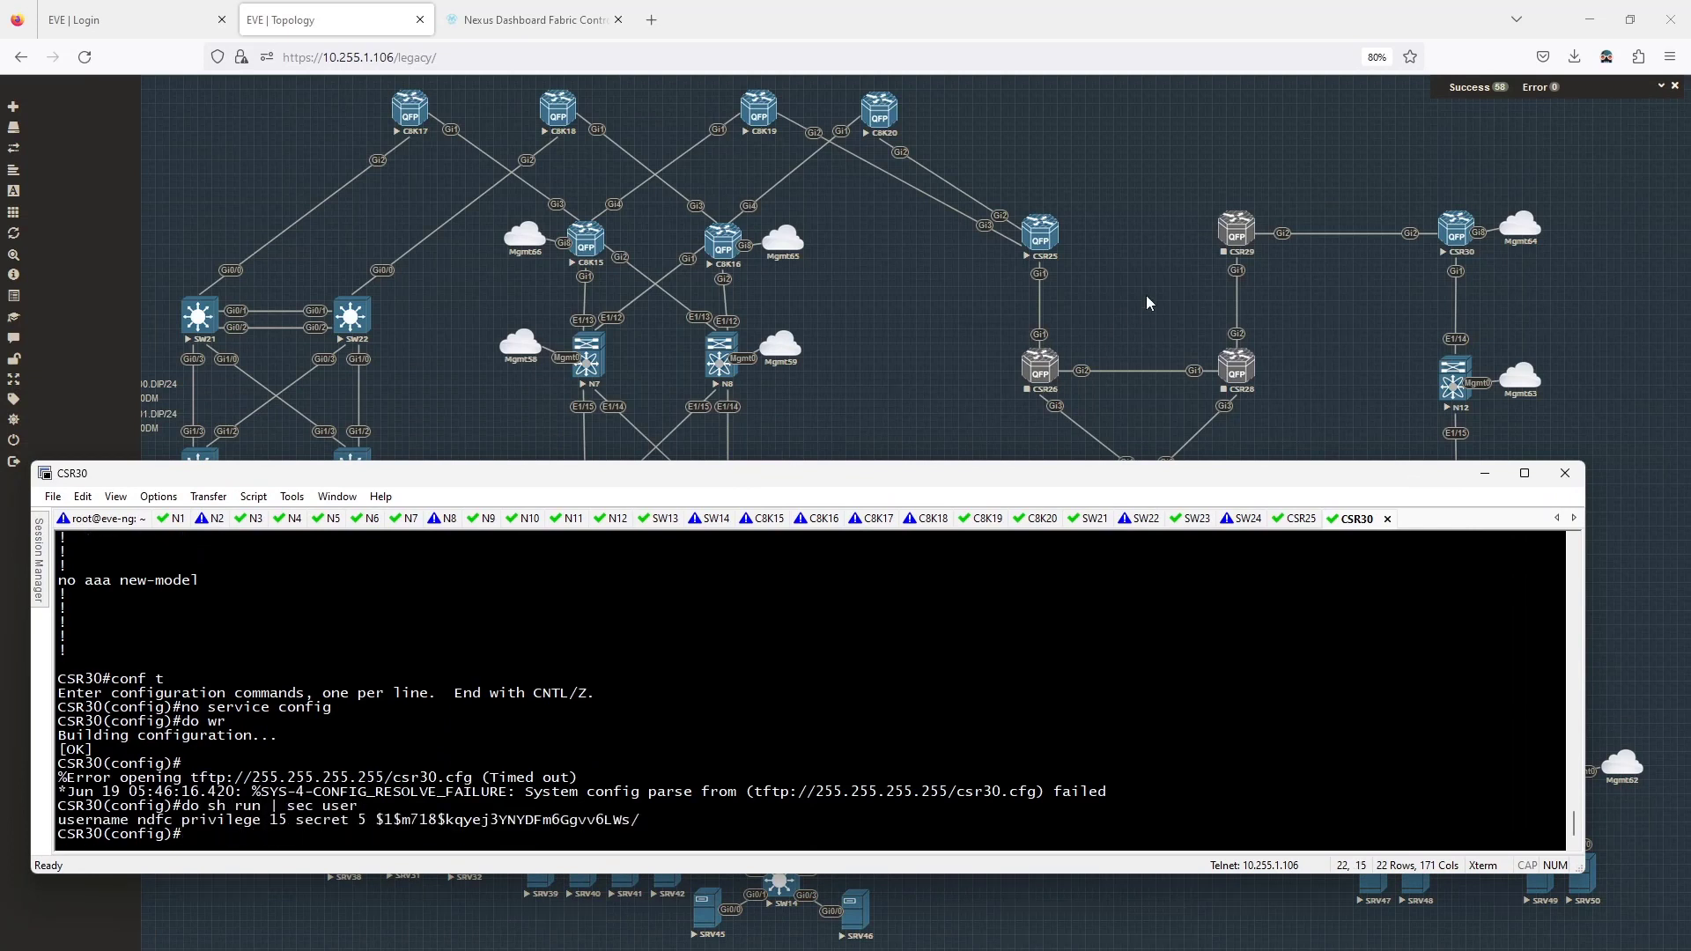
drag(1129, 474, 0, 370)
Open the Add Switches form for the dc2-ios-xe-ext-fabric external fabric.
click(532, 20)
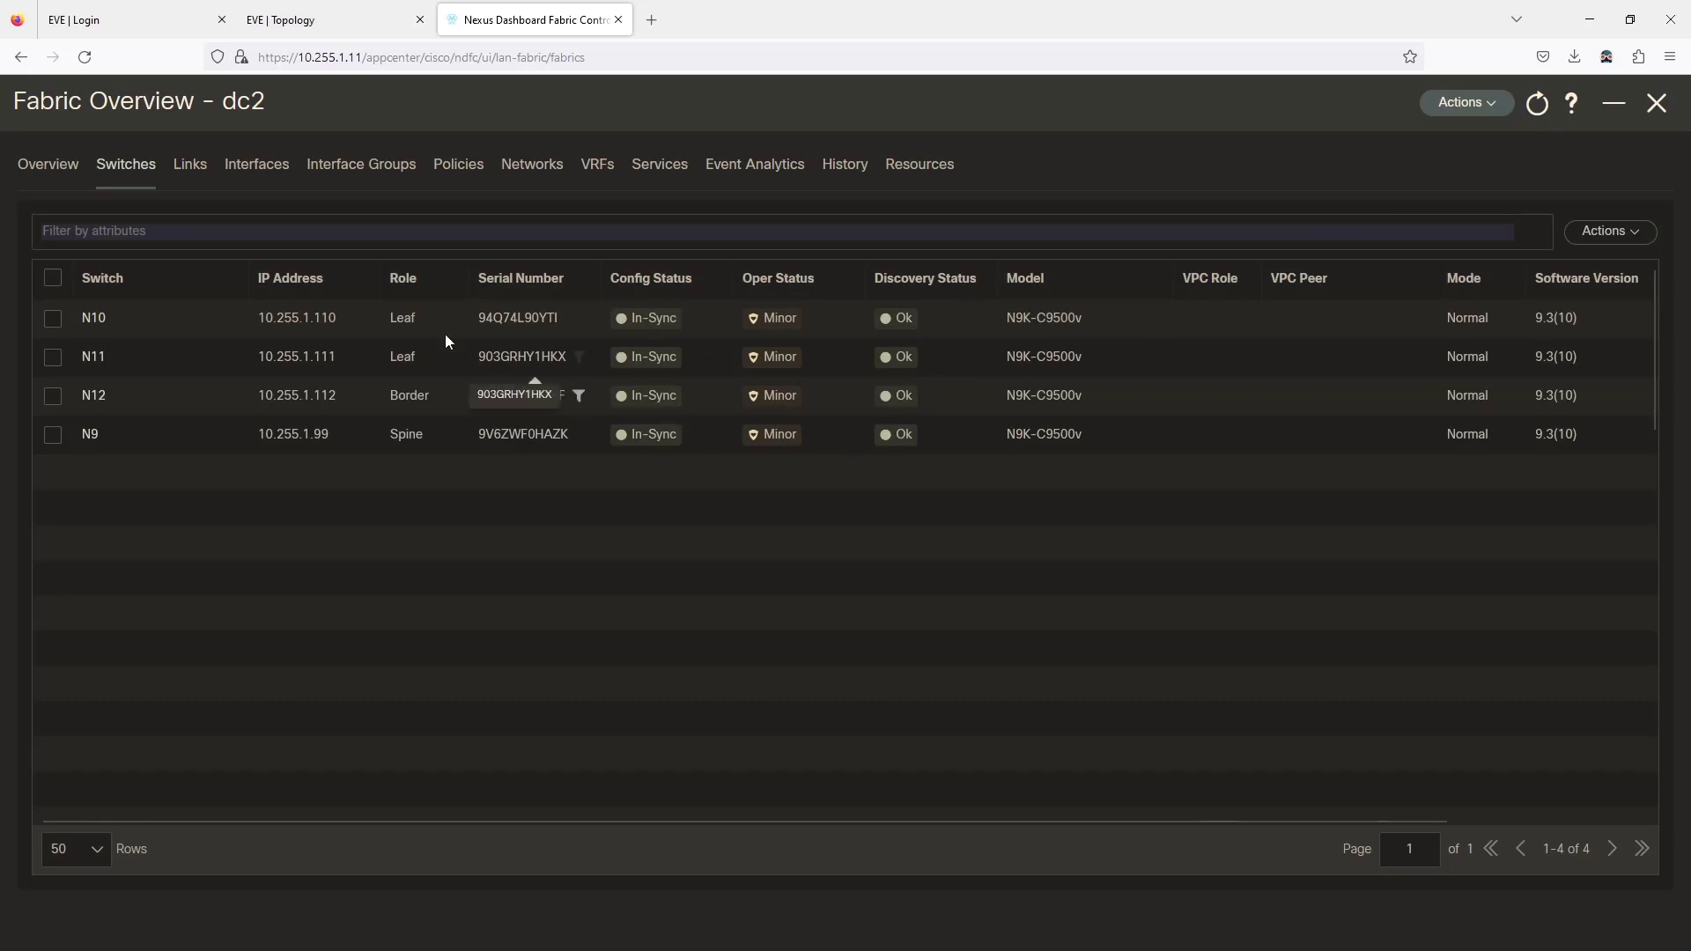
click(1655, 104)
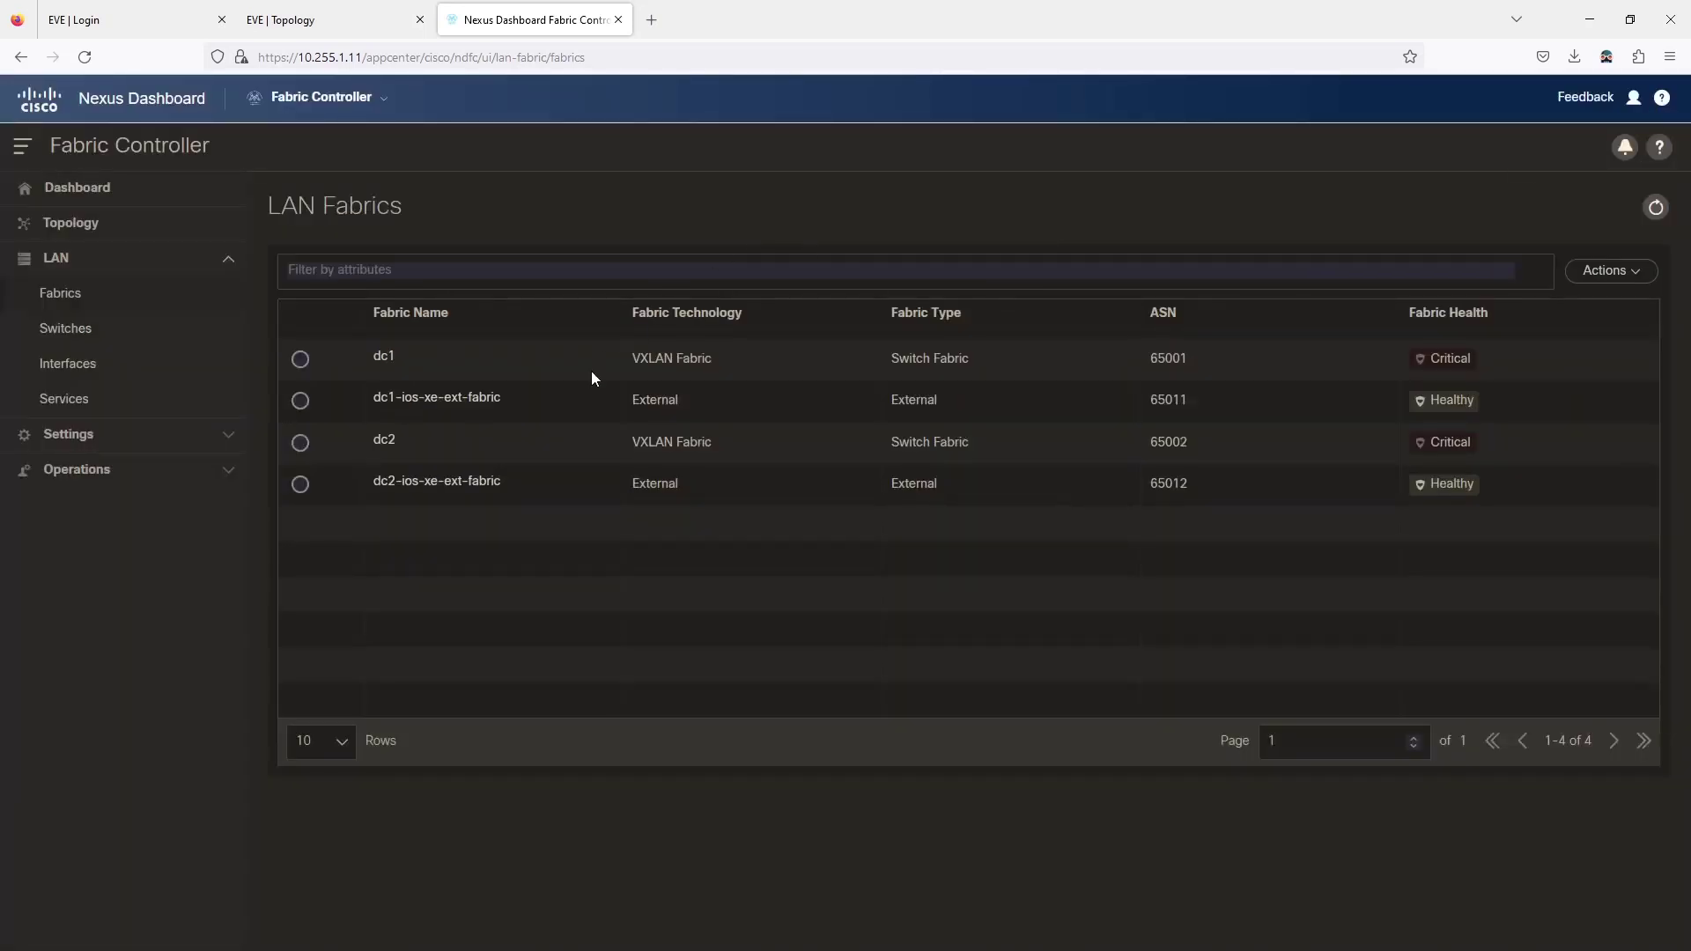
click(445, 490)
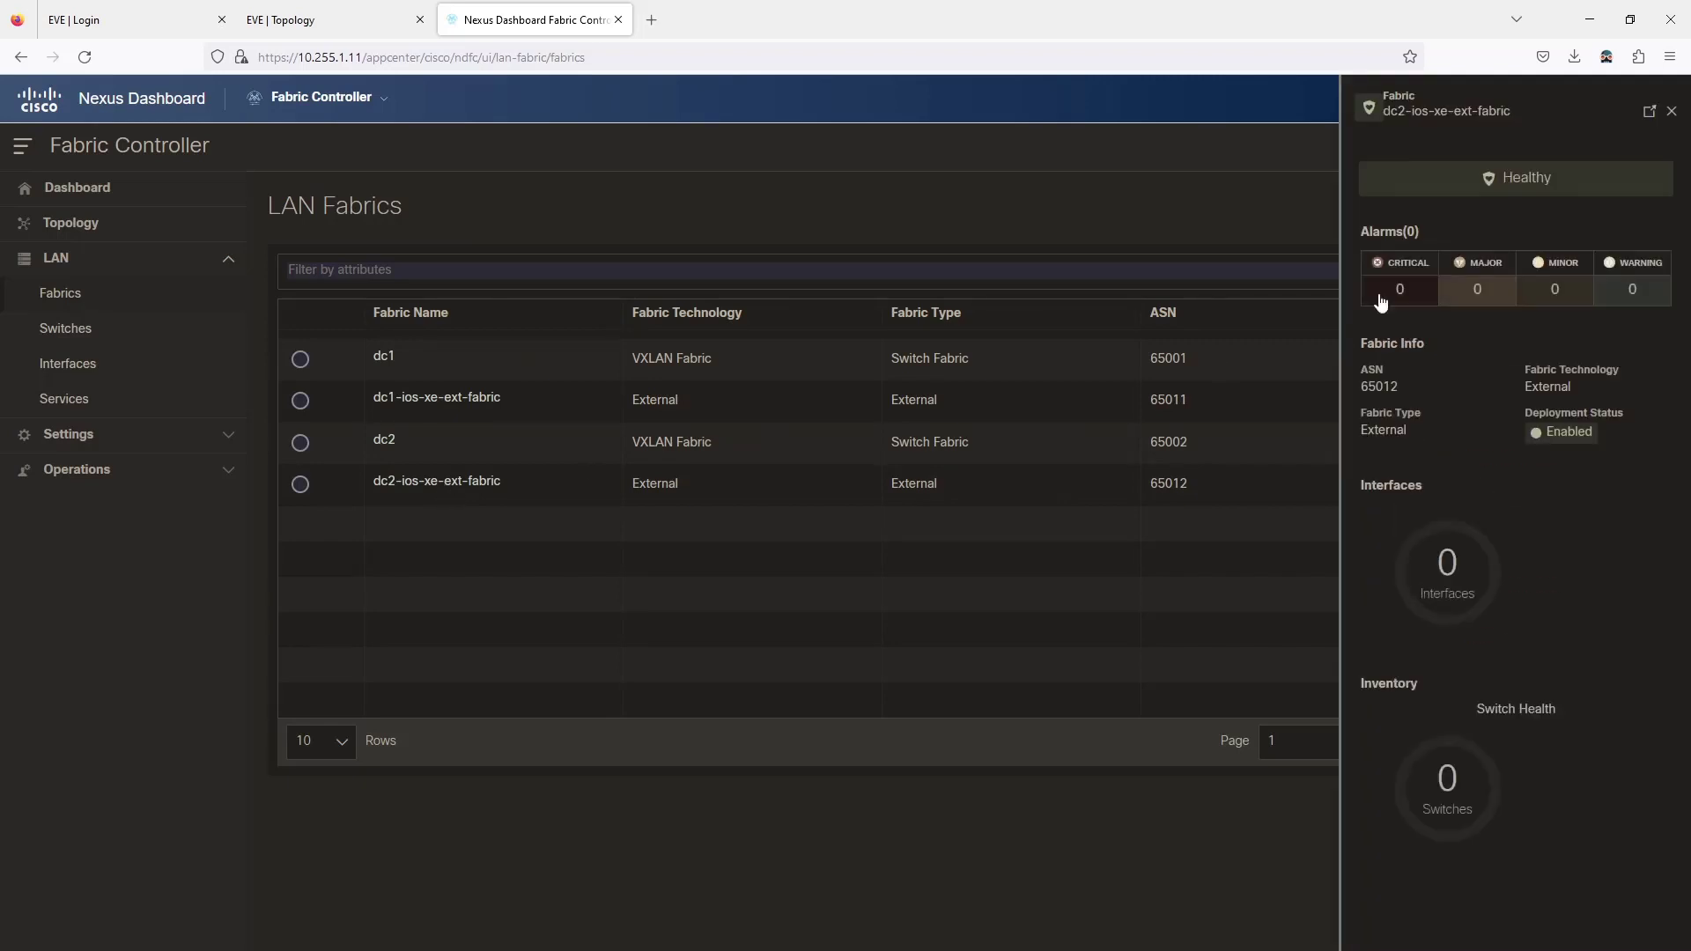
click(1647, 116)
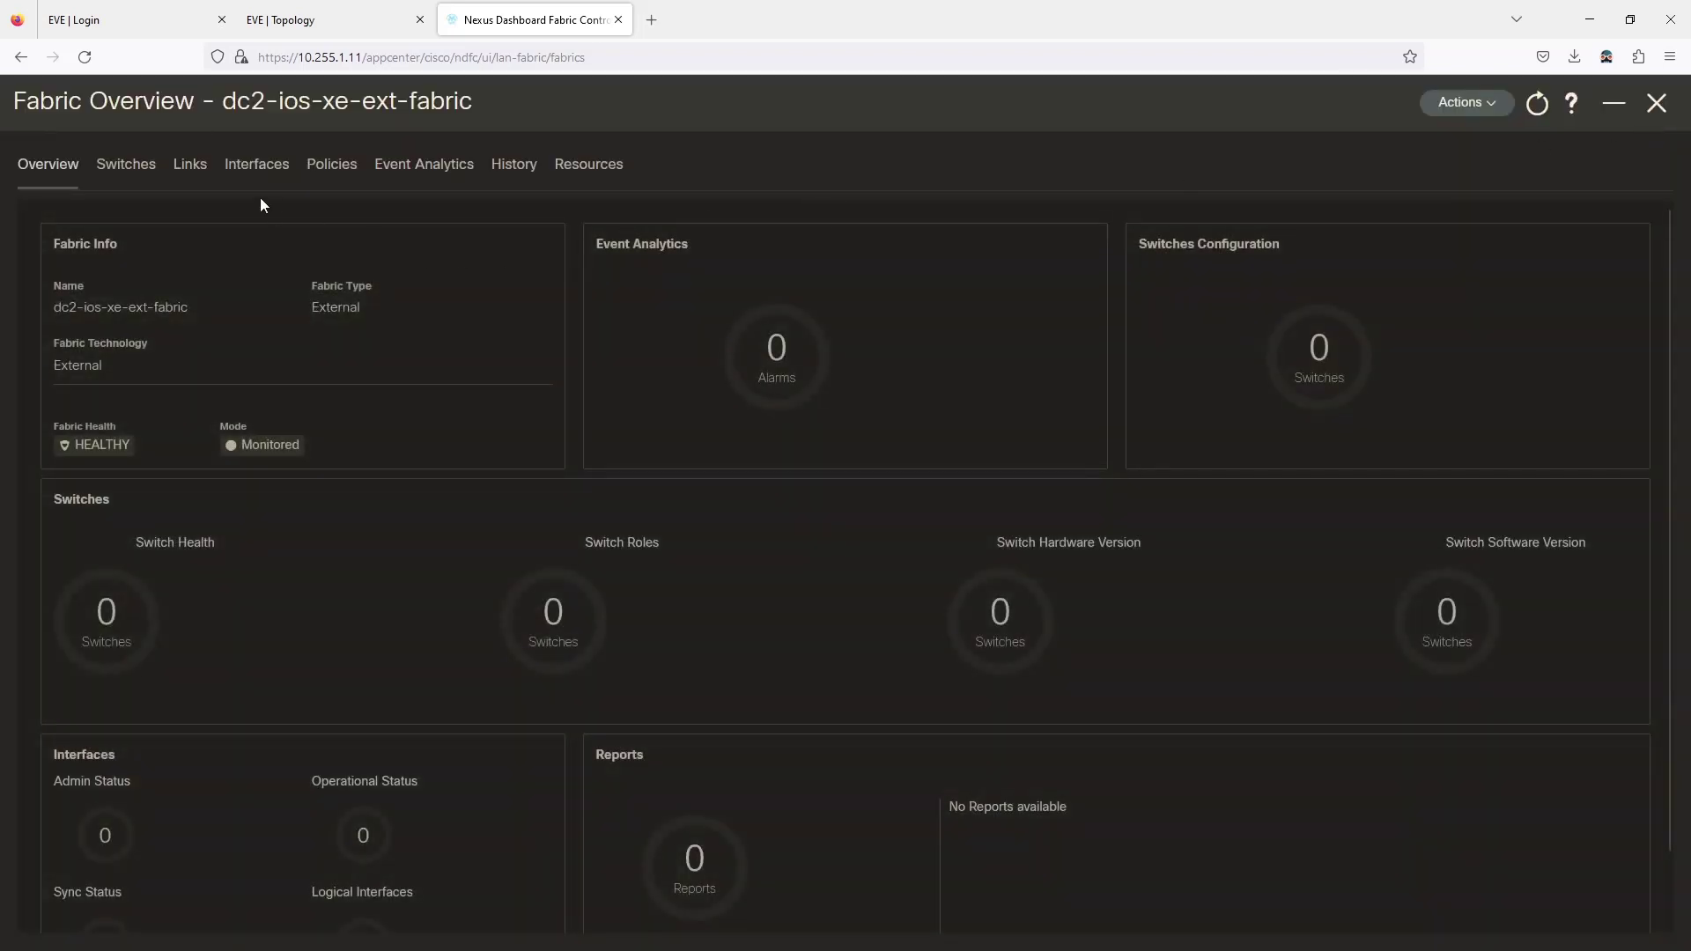
click(126, 164)
click(1611, 231)
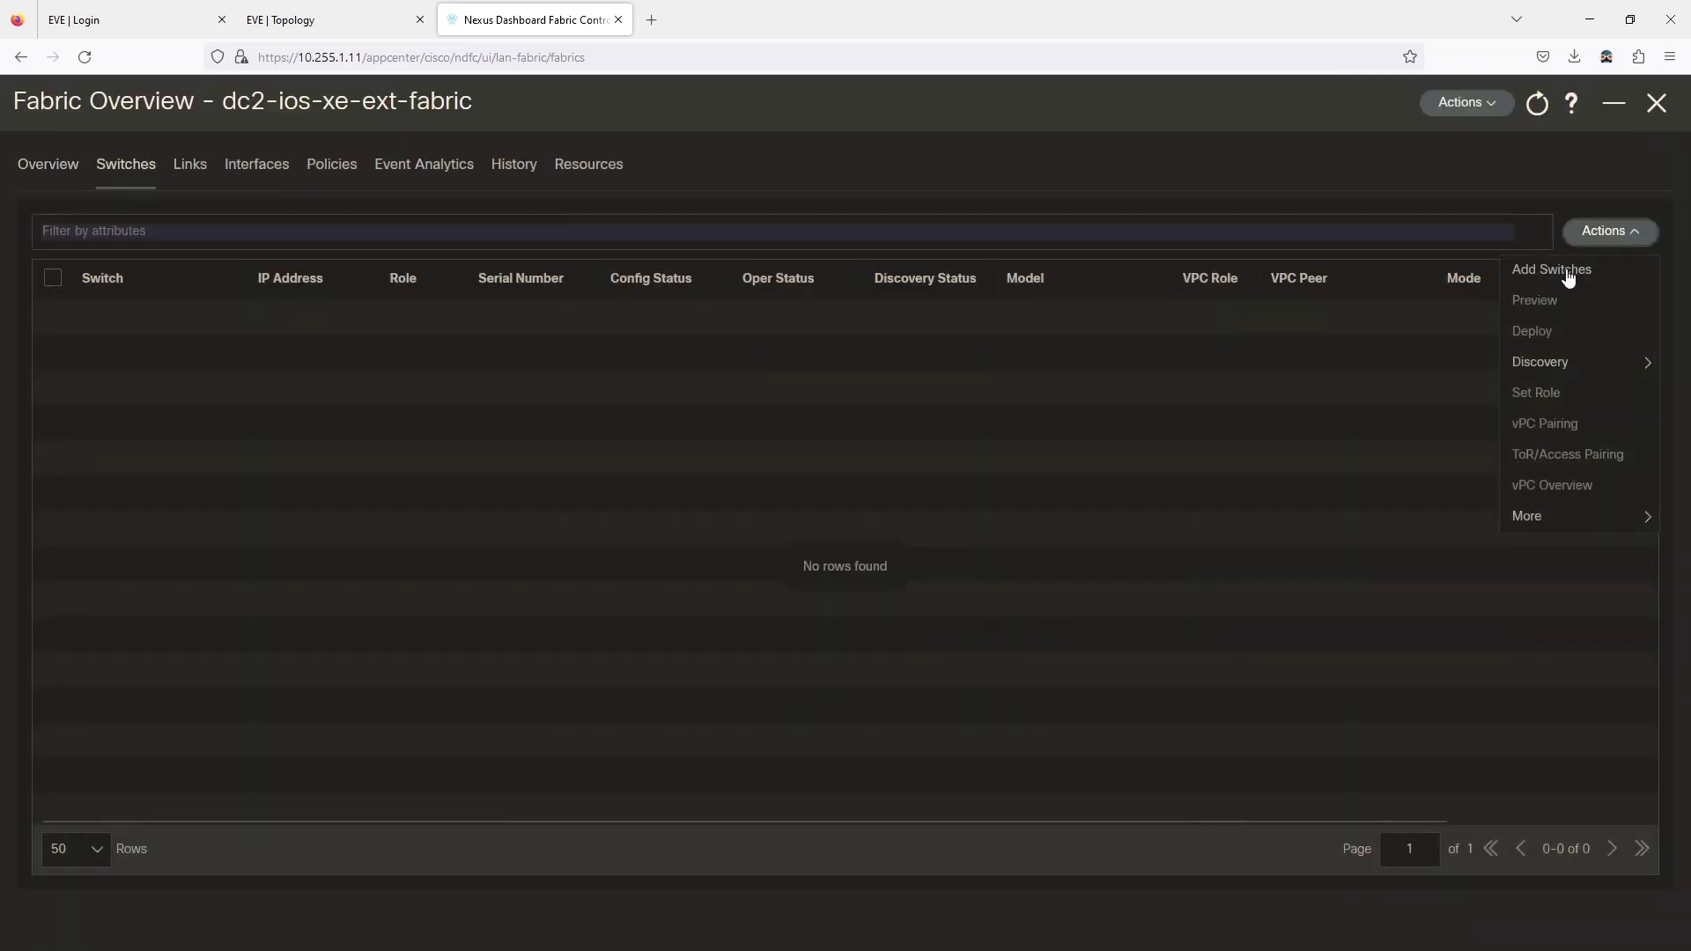
click(1550, 269)
Discover seed 10.255.1.30 as an IOS-XE CSR/CAT8K device using the saved credentials.
click(432, 310)
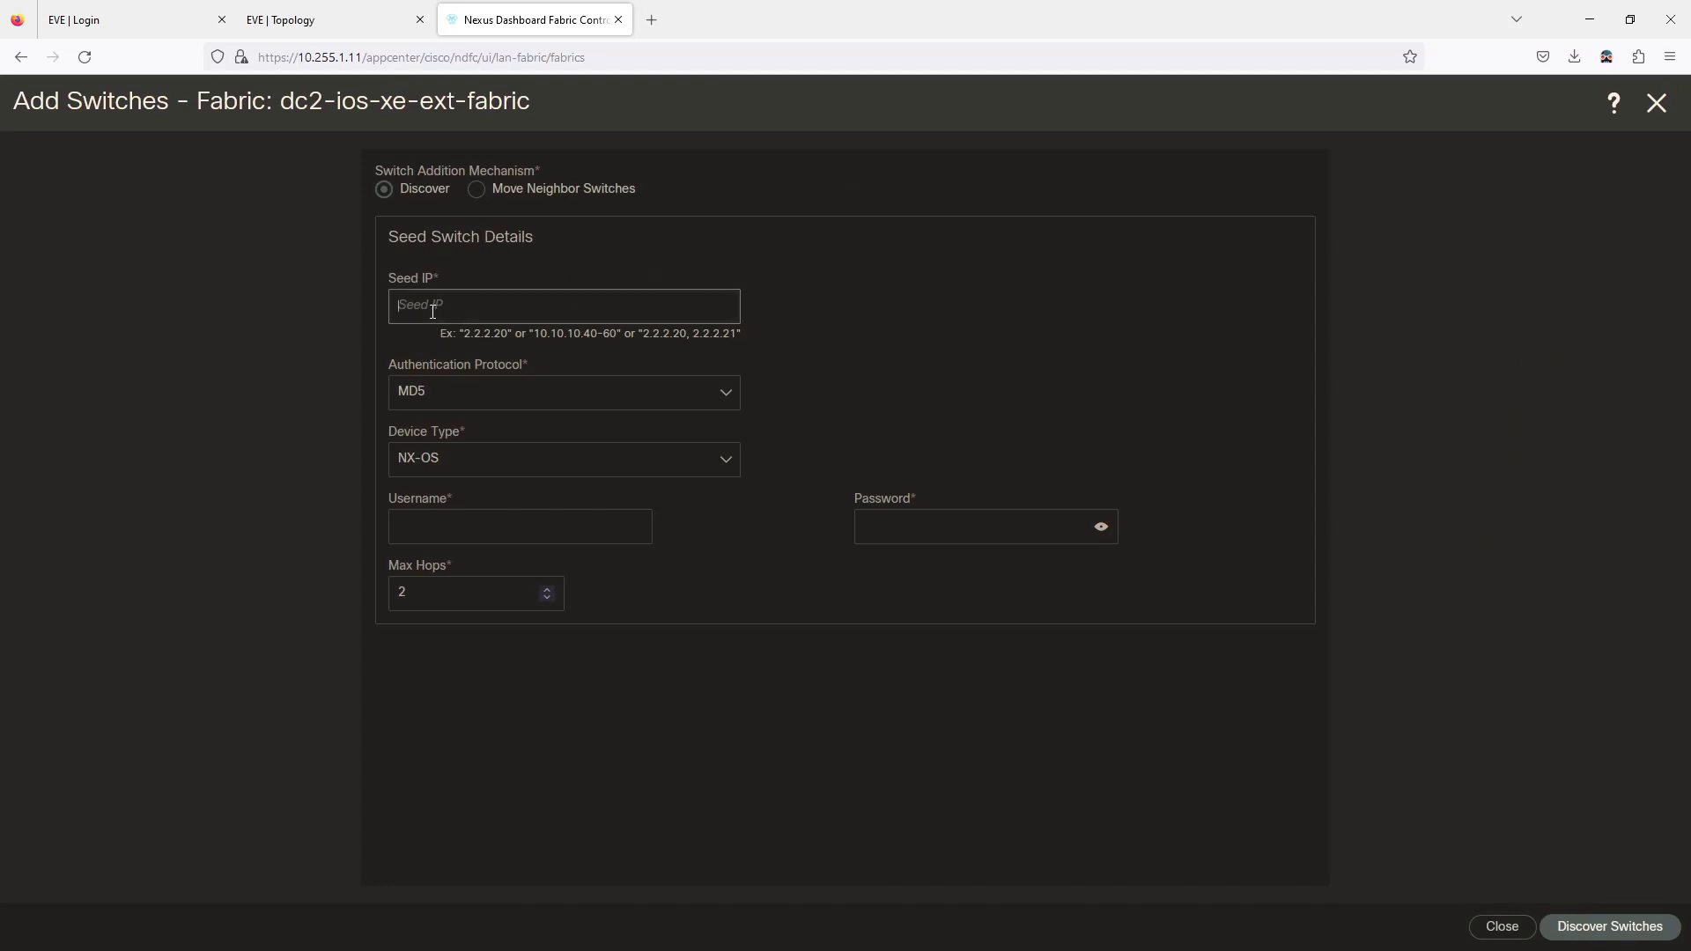
text(1)
key(BackSpace)
text(0.255.1.30)
click(457, 472)
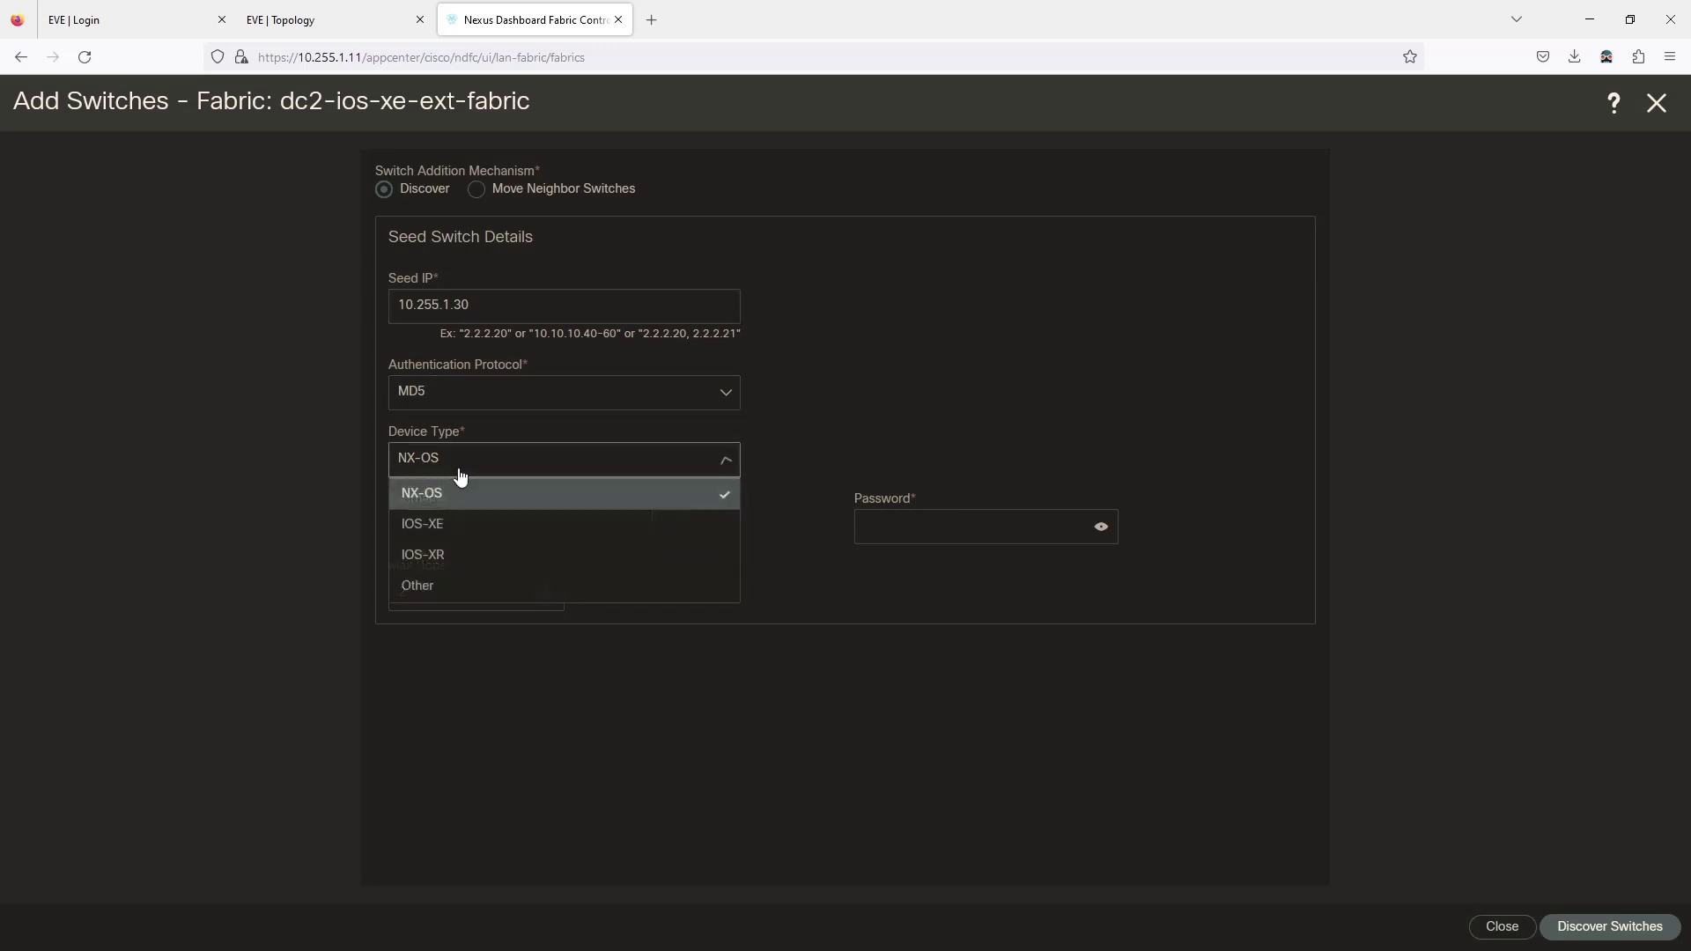
click(453, 529)
click(464, 498)
click(453, 568)
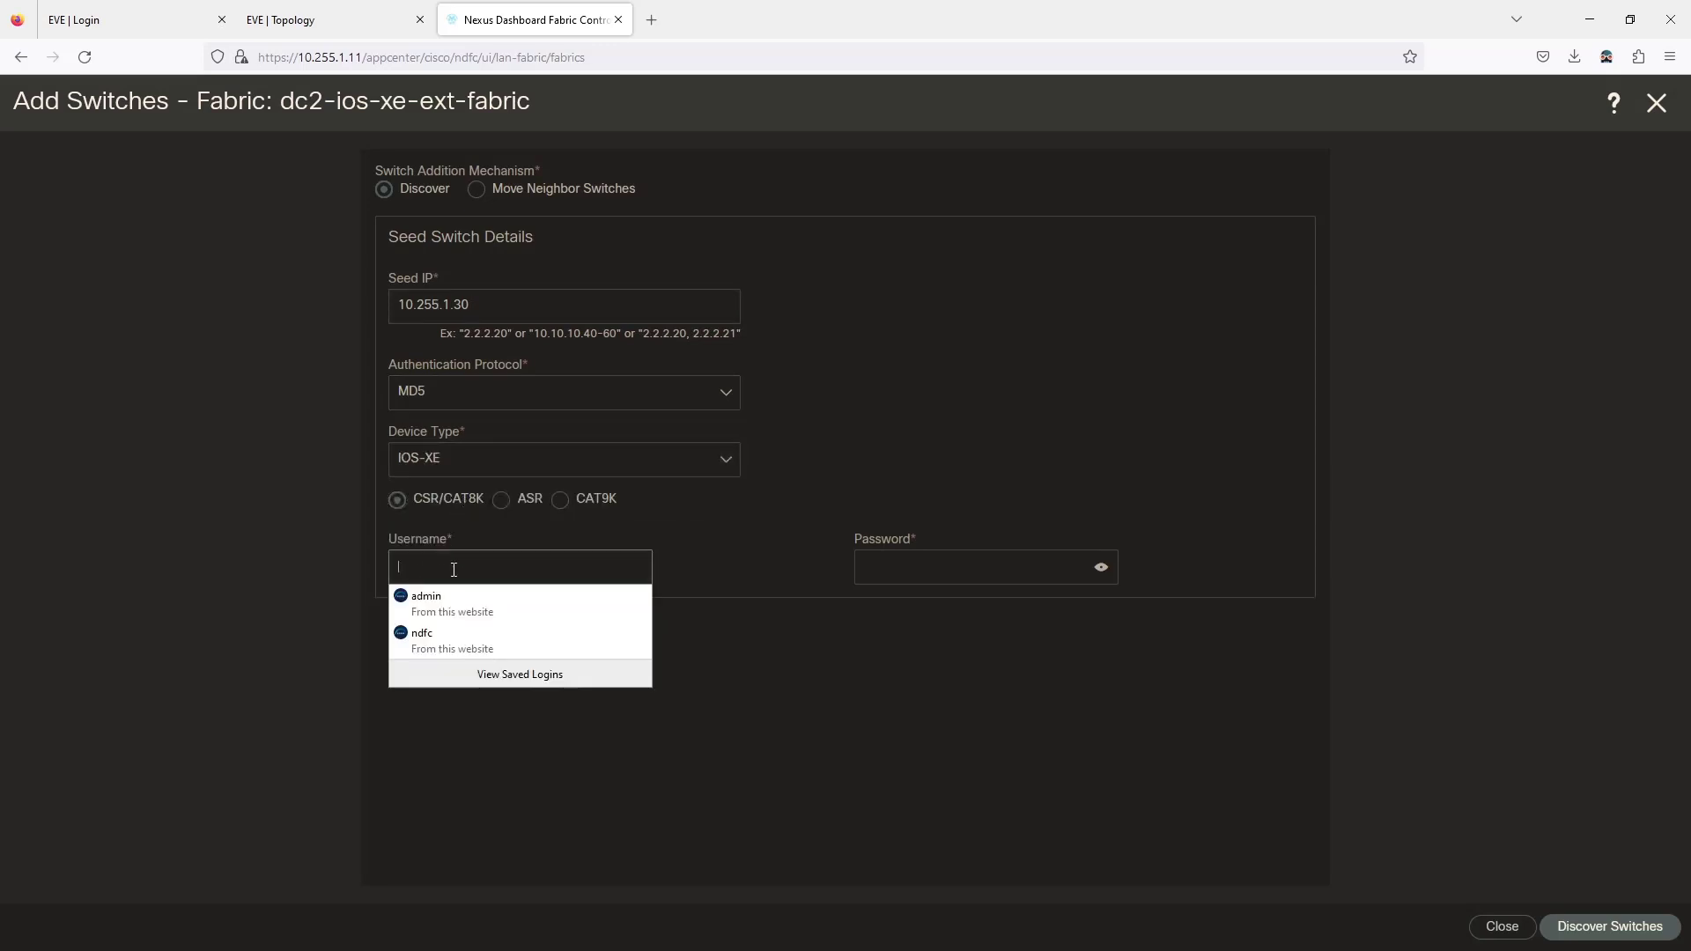
click(432, 634)
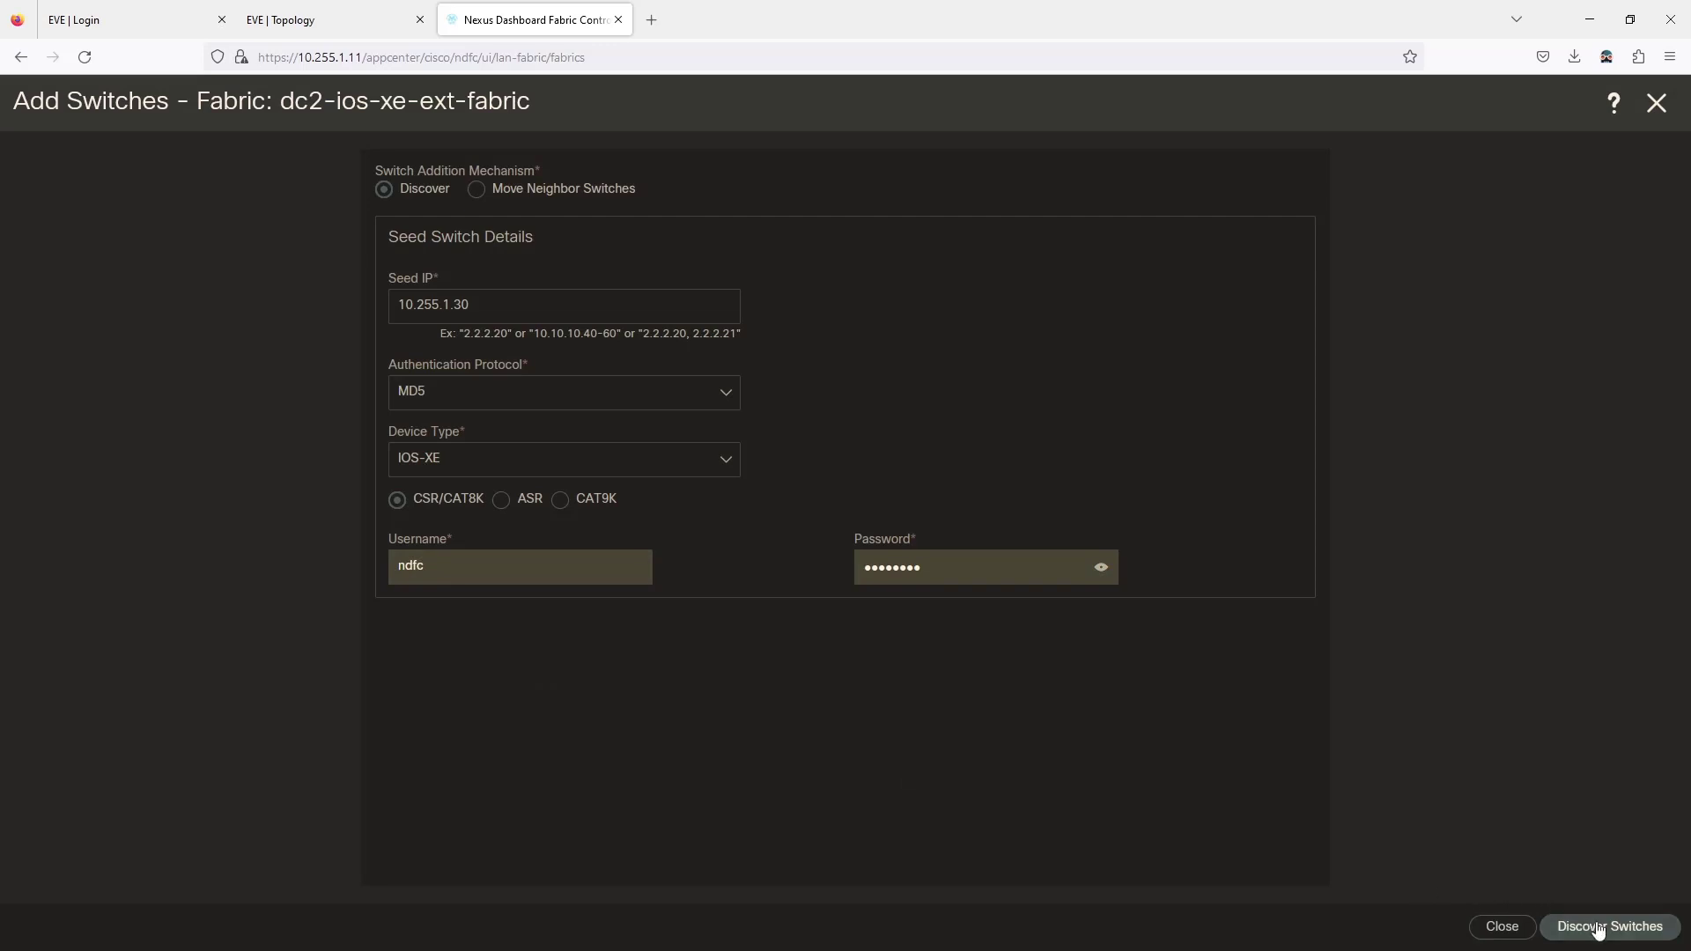
click(1569, 925)
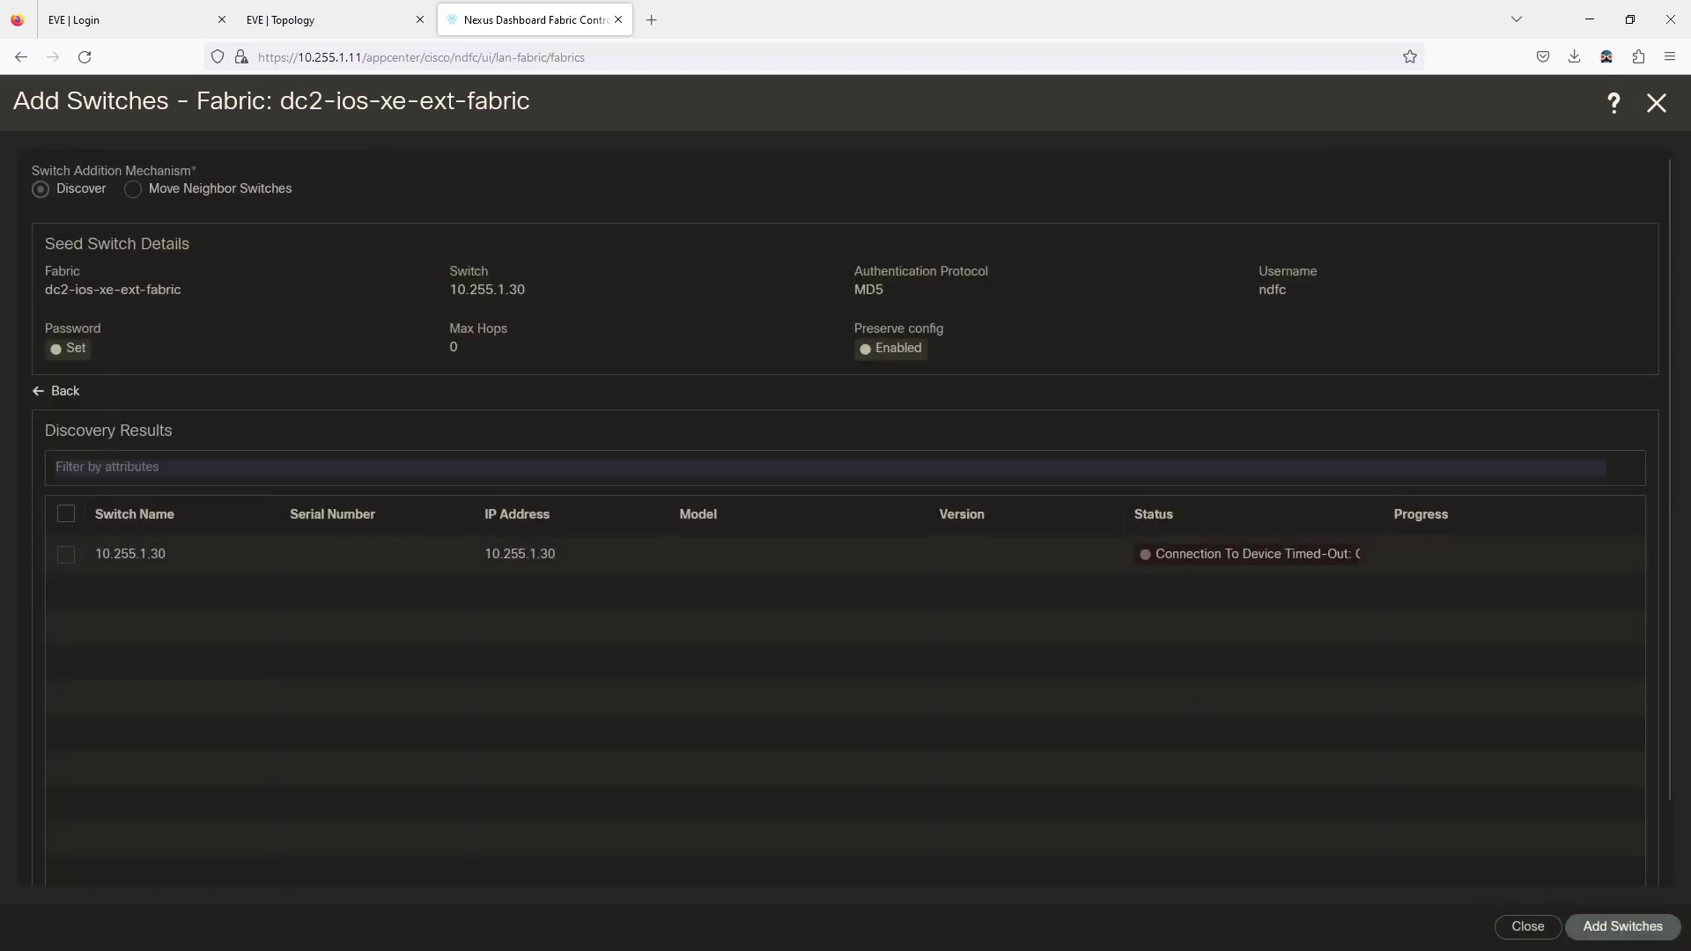
On CSR30, display the line configuration and the interface address summary with 'do sh ip int br'.
key(alt+Tab)
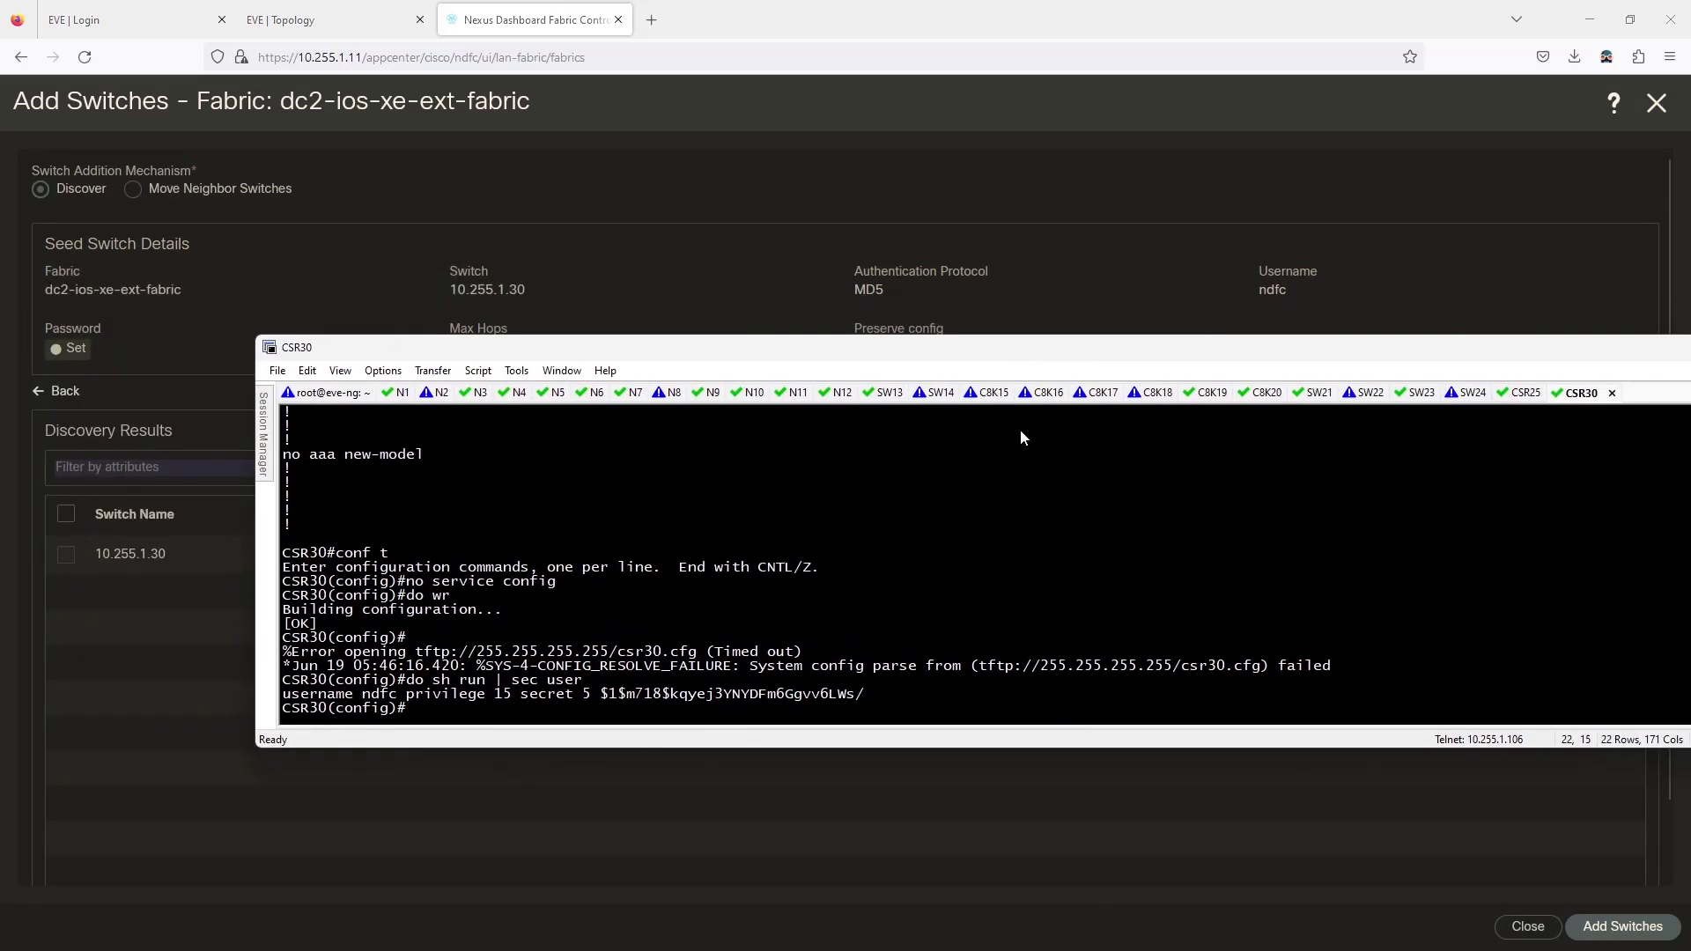
text(do sh run )
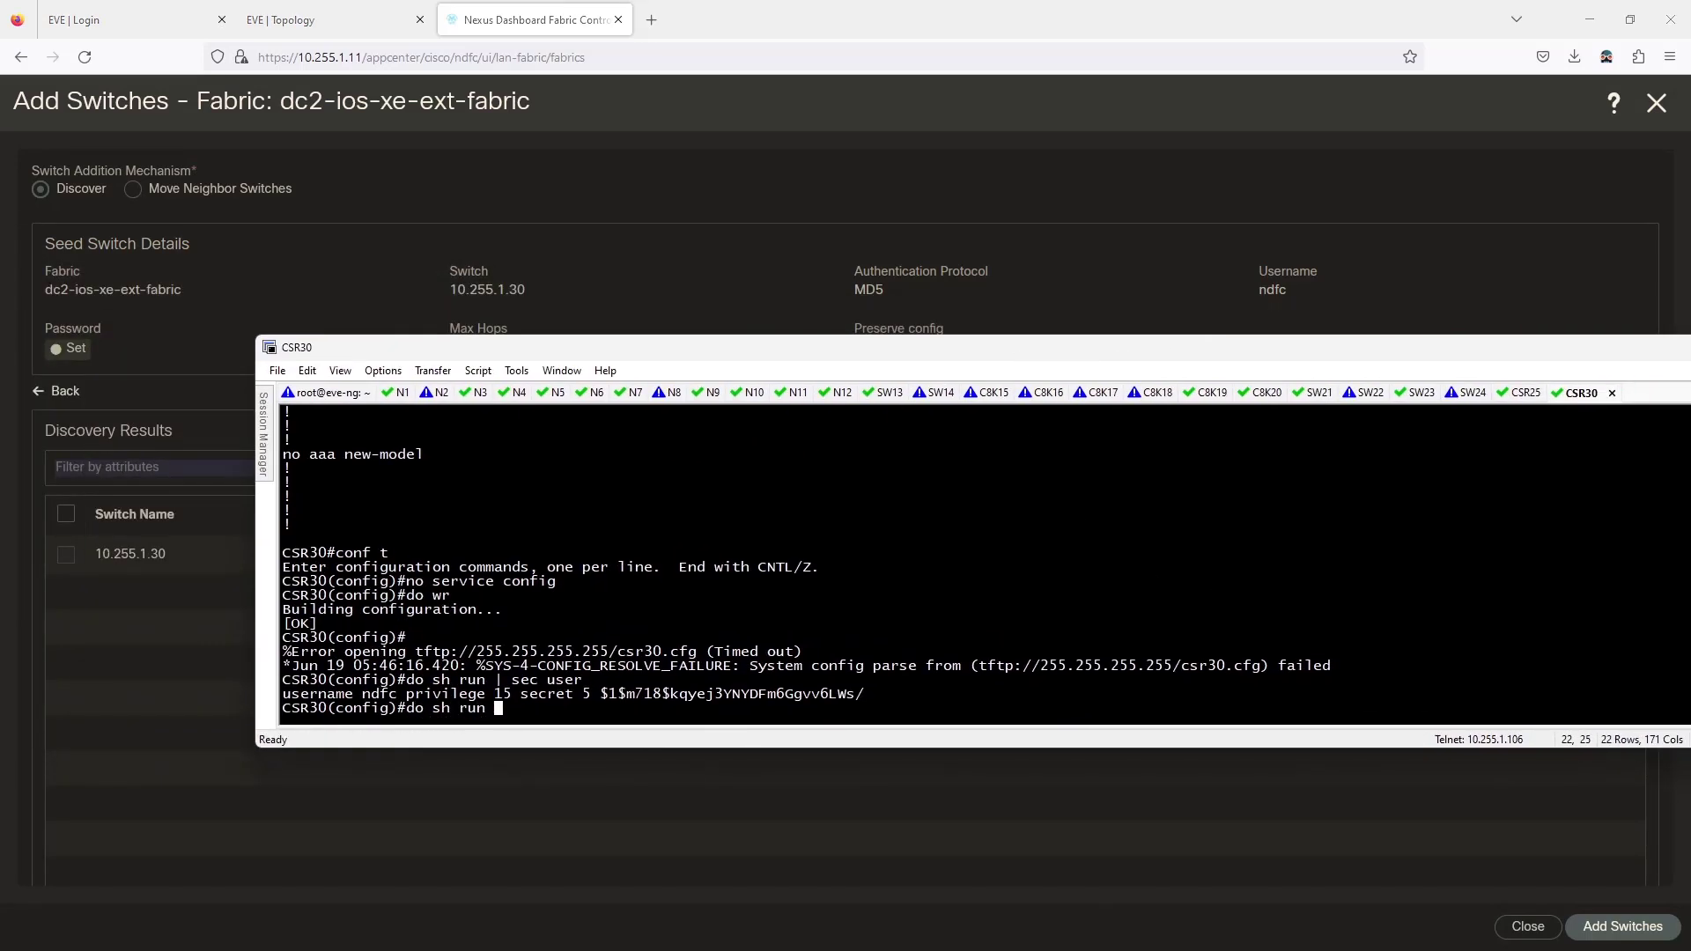
text(| sec line)
key(Return)
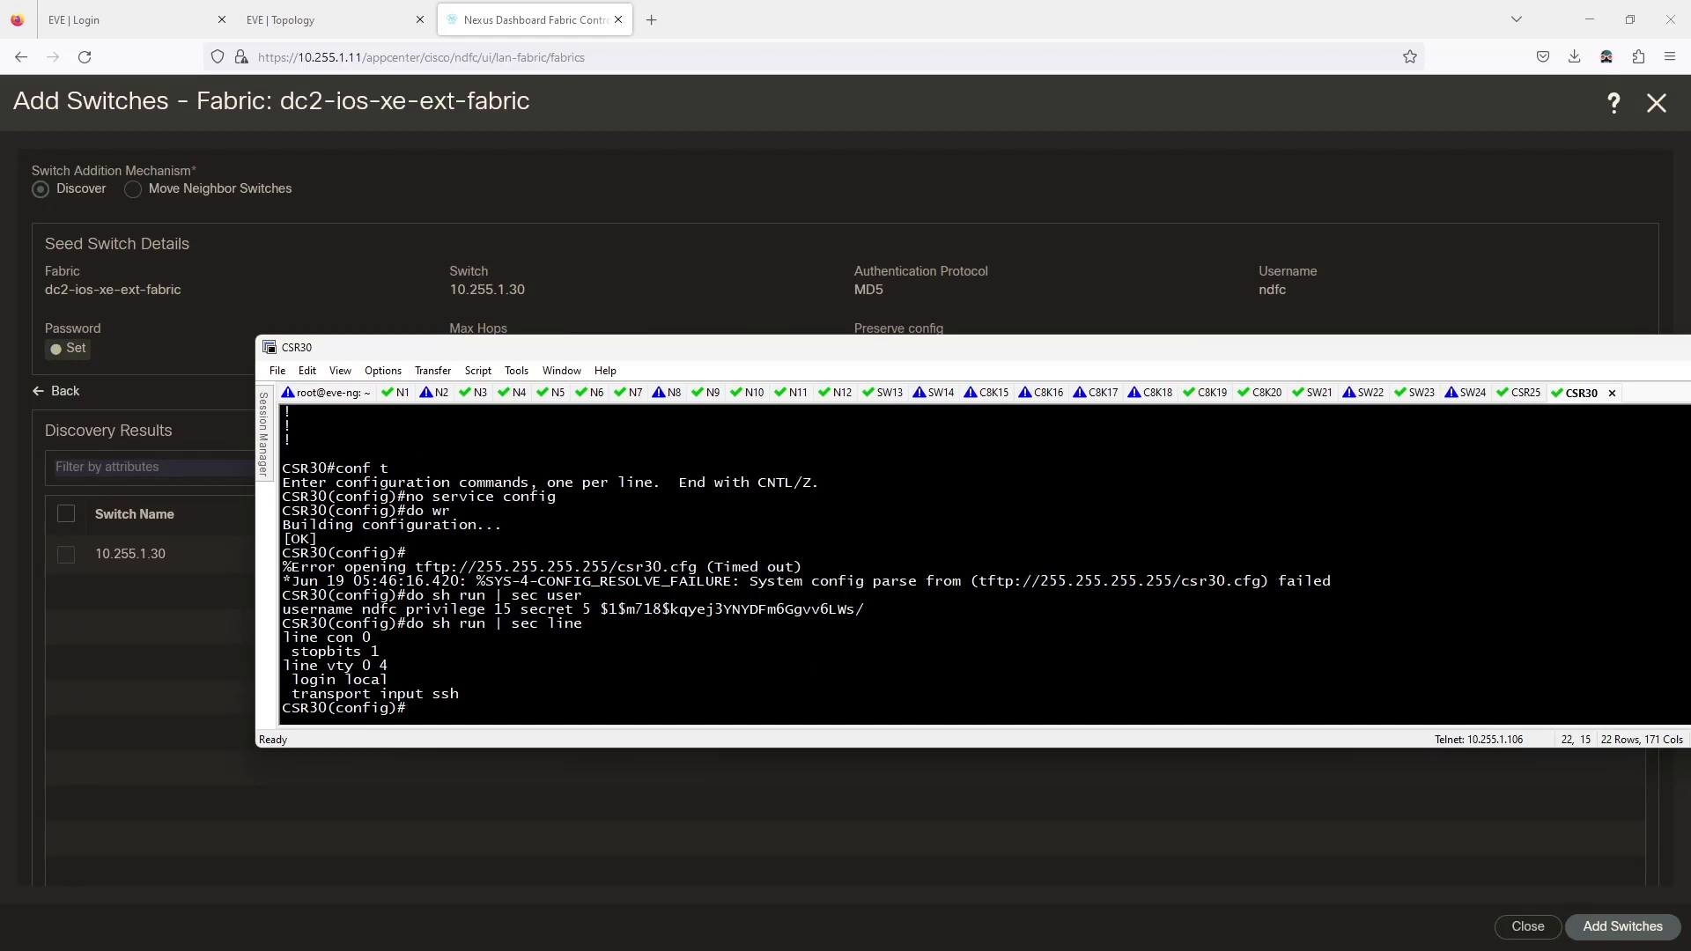
text(do sh ip int br)
key(Return)
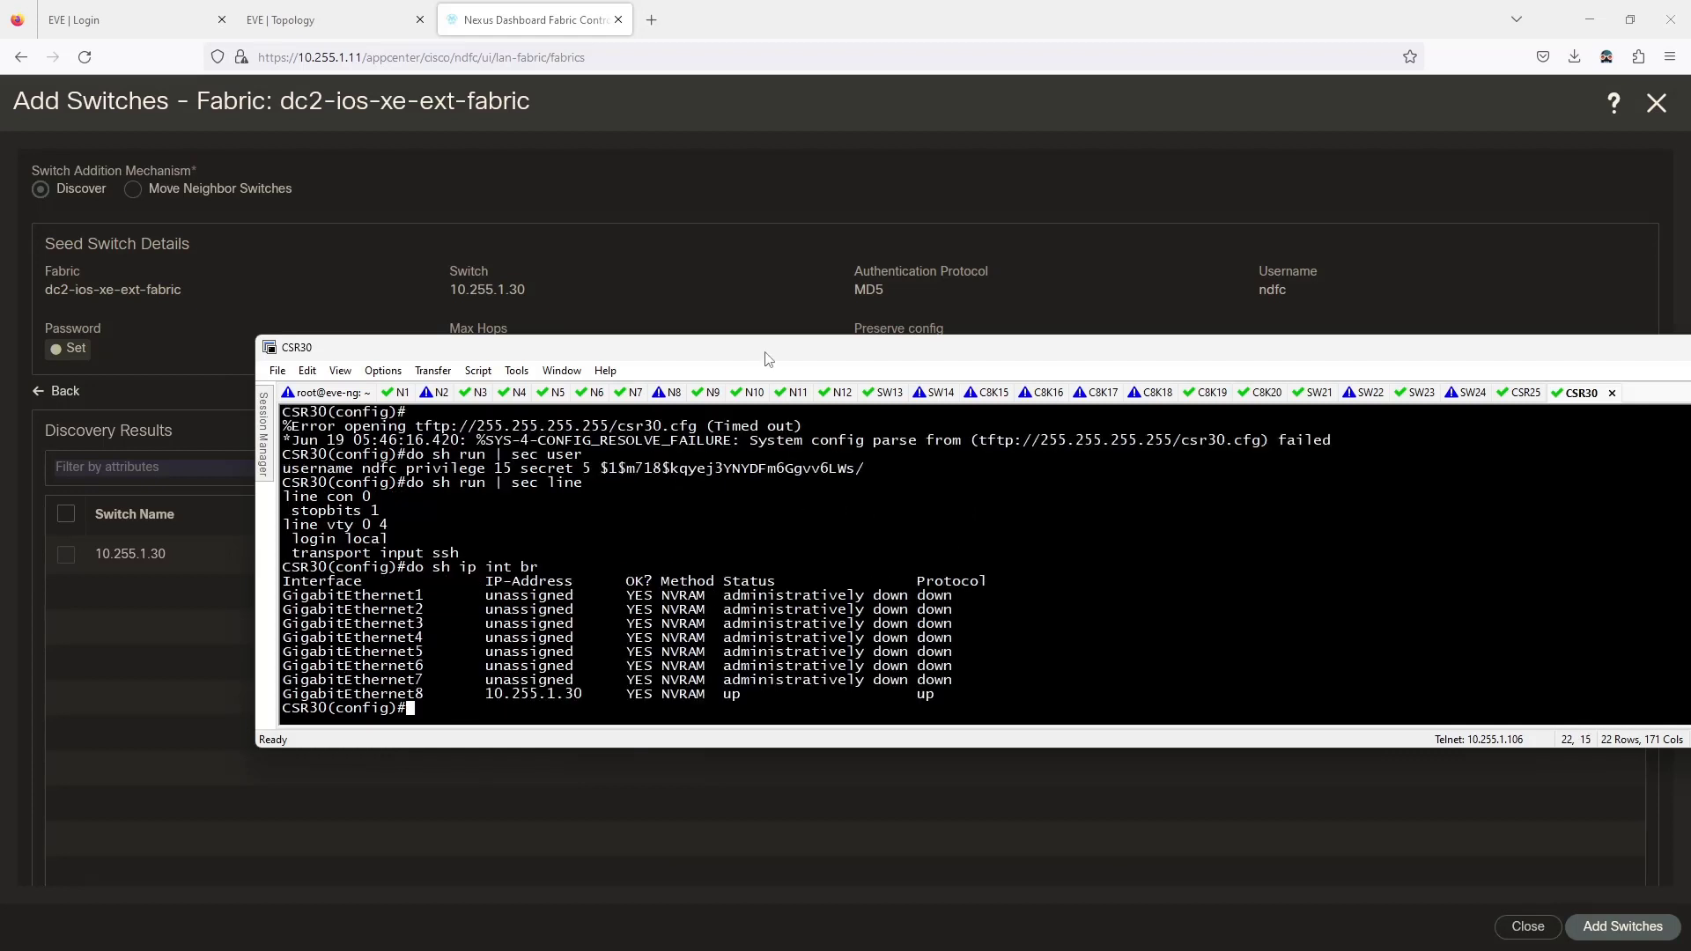
Review the console output, then move the CSR30 window aside to reveal the NDFC discovery results.
drag(764, 352, 579, 391)
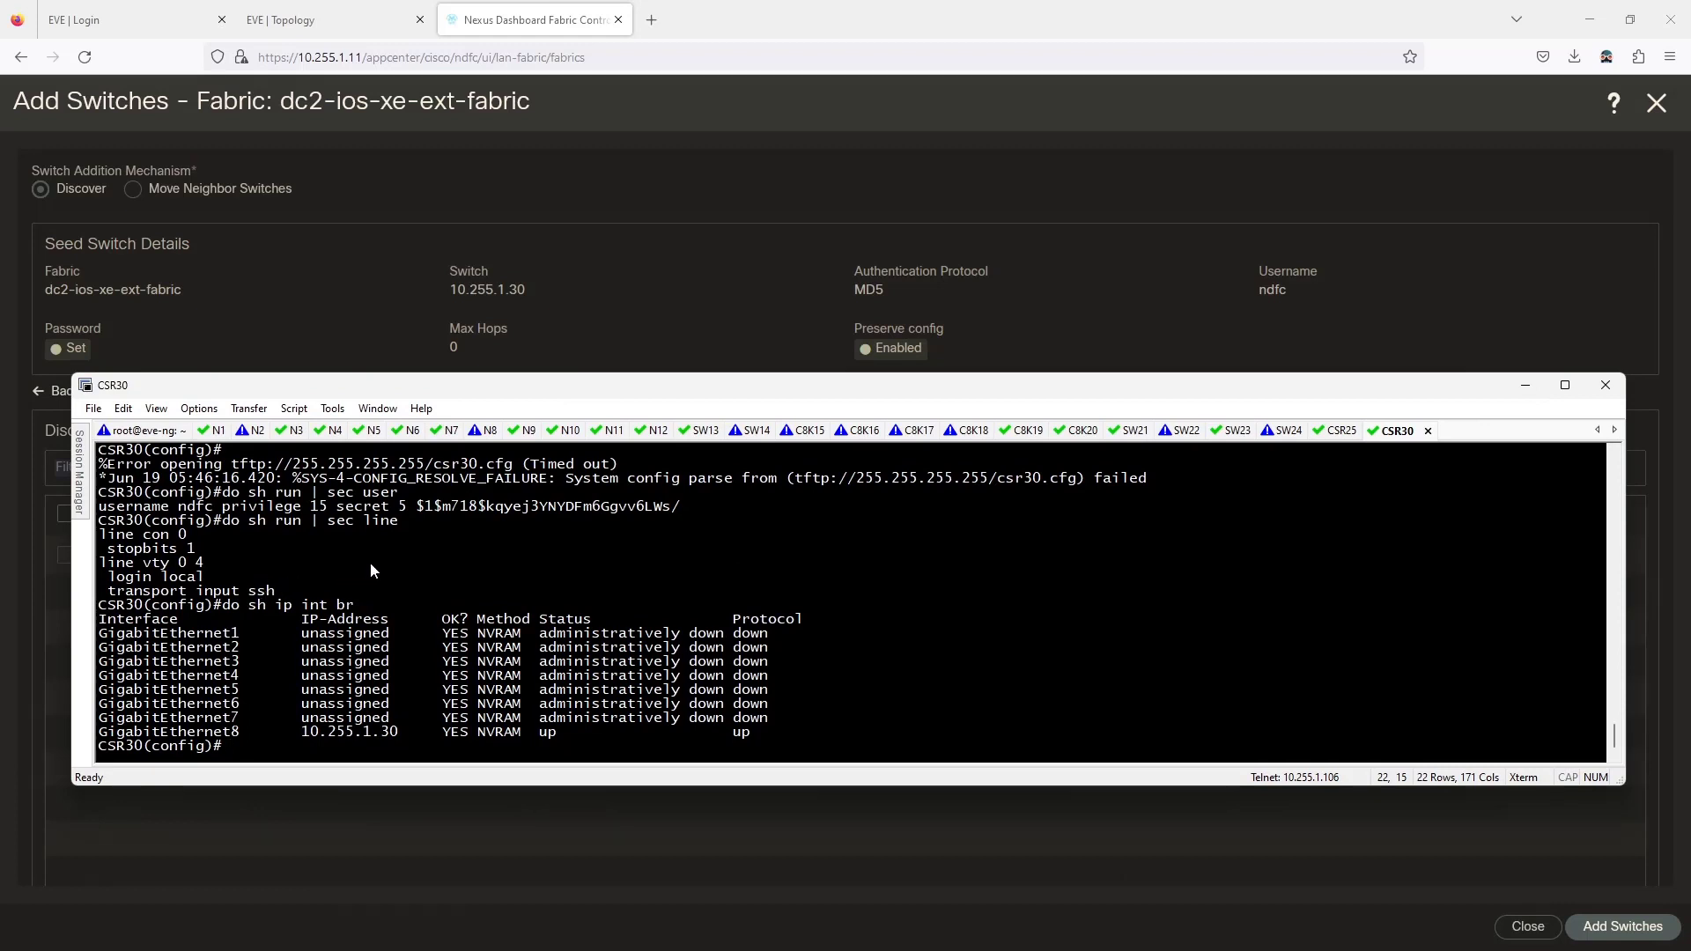
scroll(811, 663, up, 4)
scroll(810, 672, up, 2)
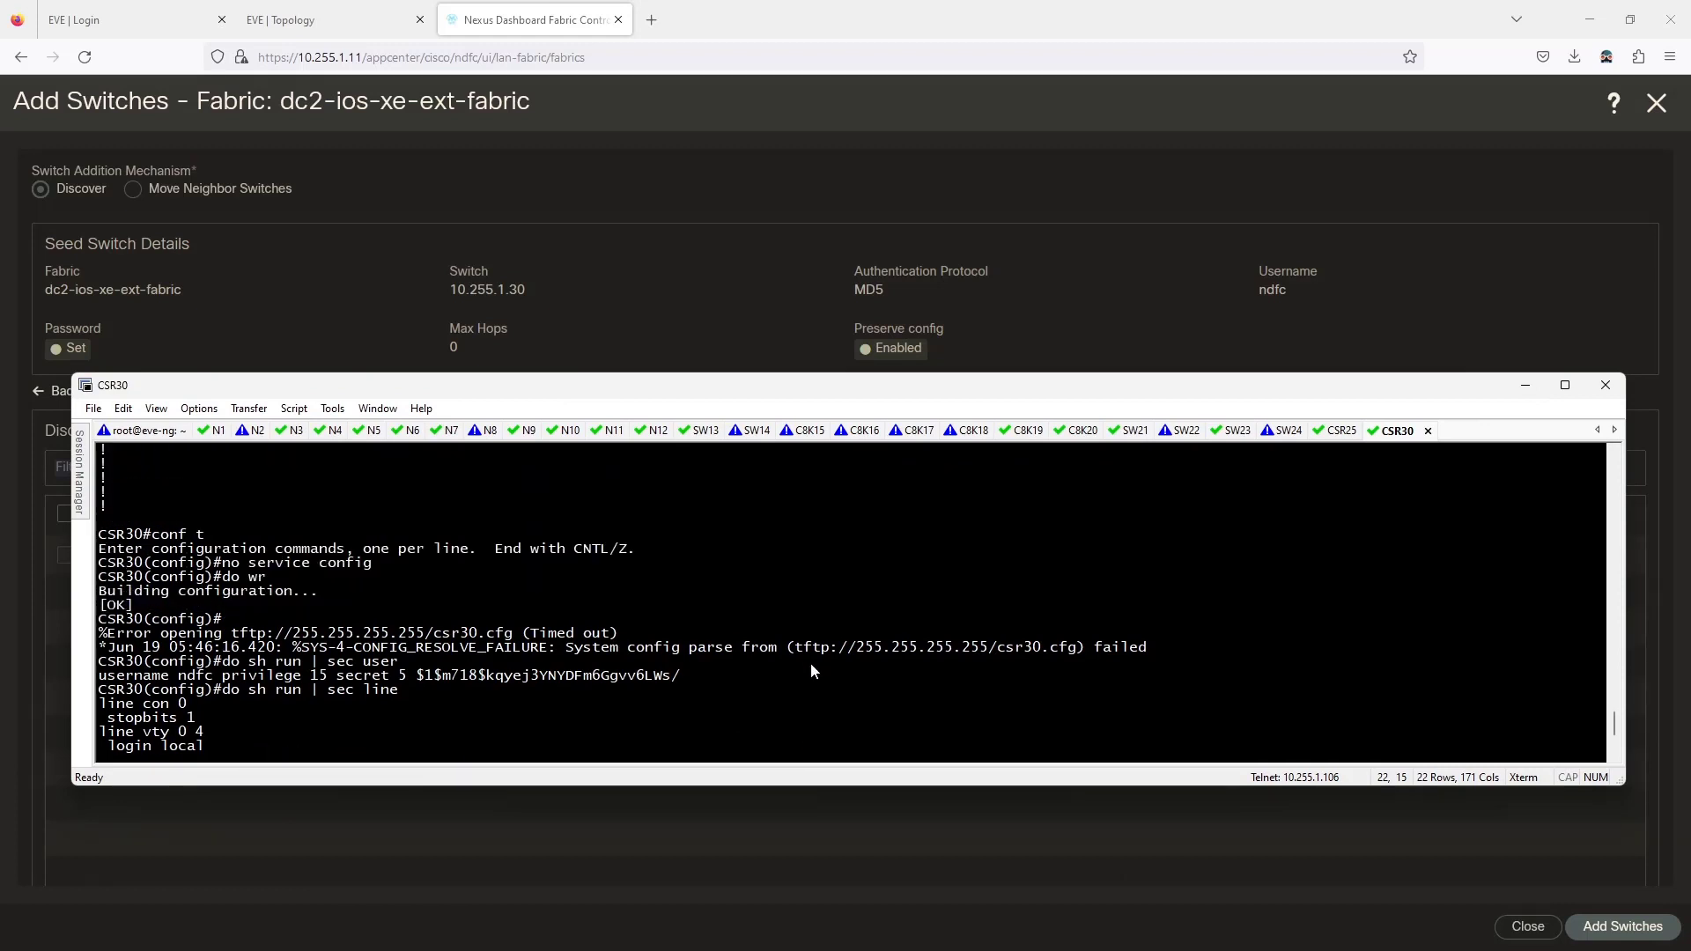
scroll(811, 672, down, 4)
drag(852, 386, 0, 335)
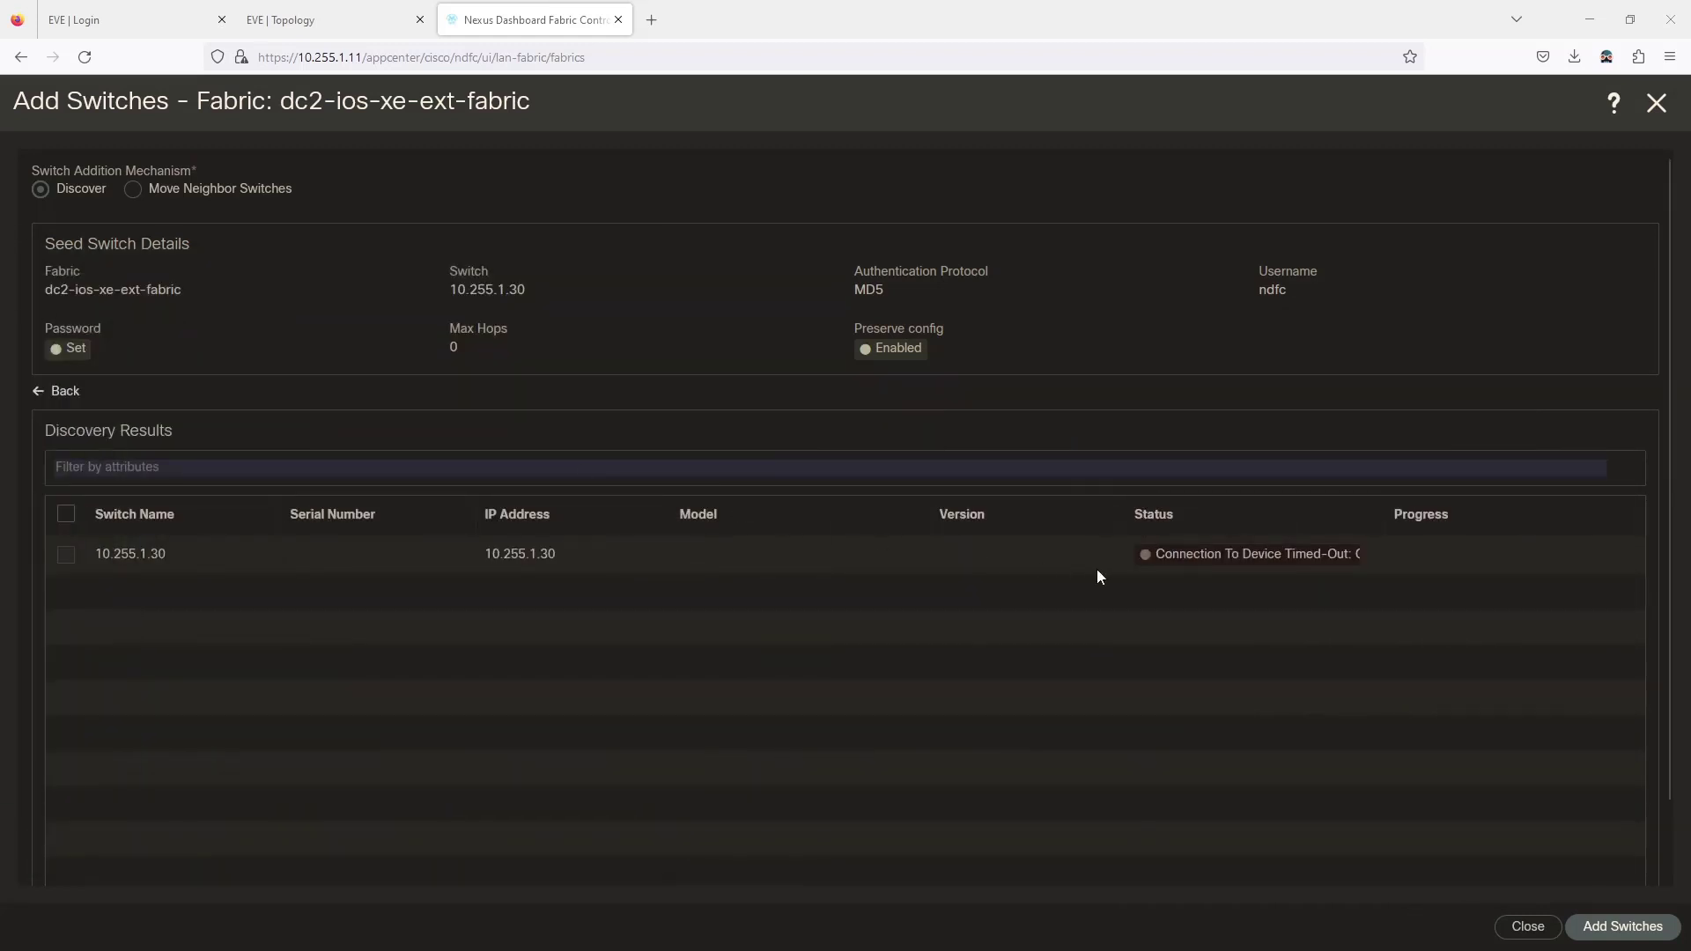
Rerun discovery of 10.255.1.30 as CSR/CAT8K and widen Status to read the Connection Timed-Out error.
click(64, 391)
click(455, 502)
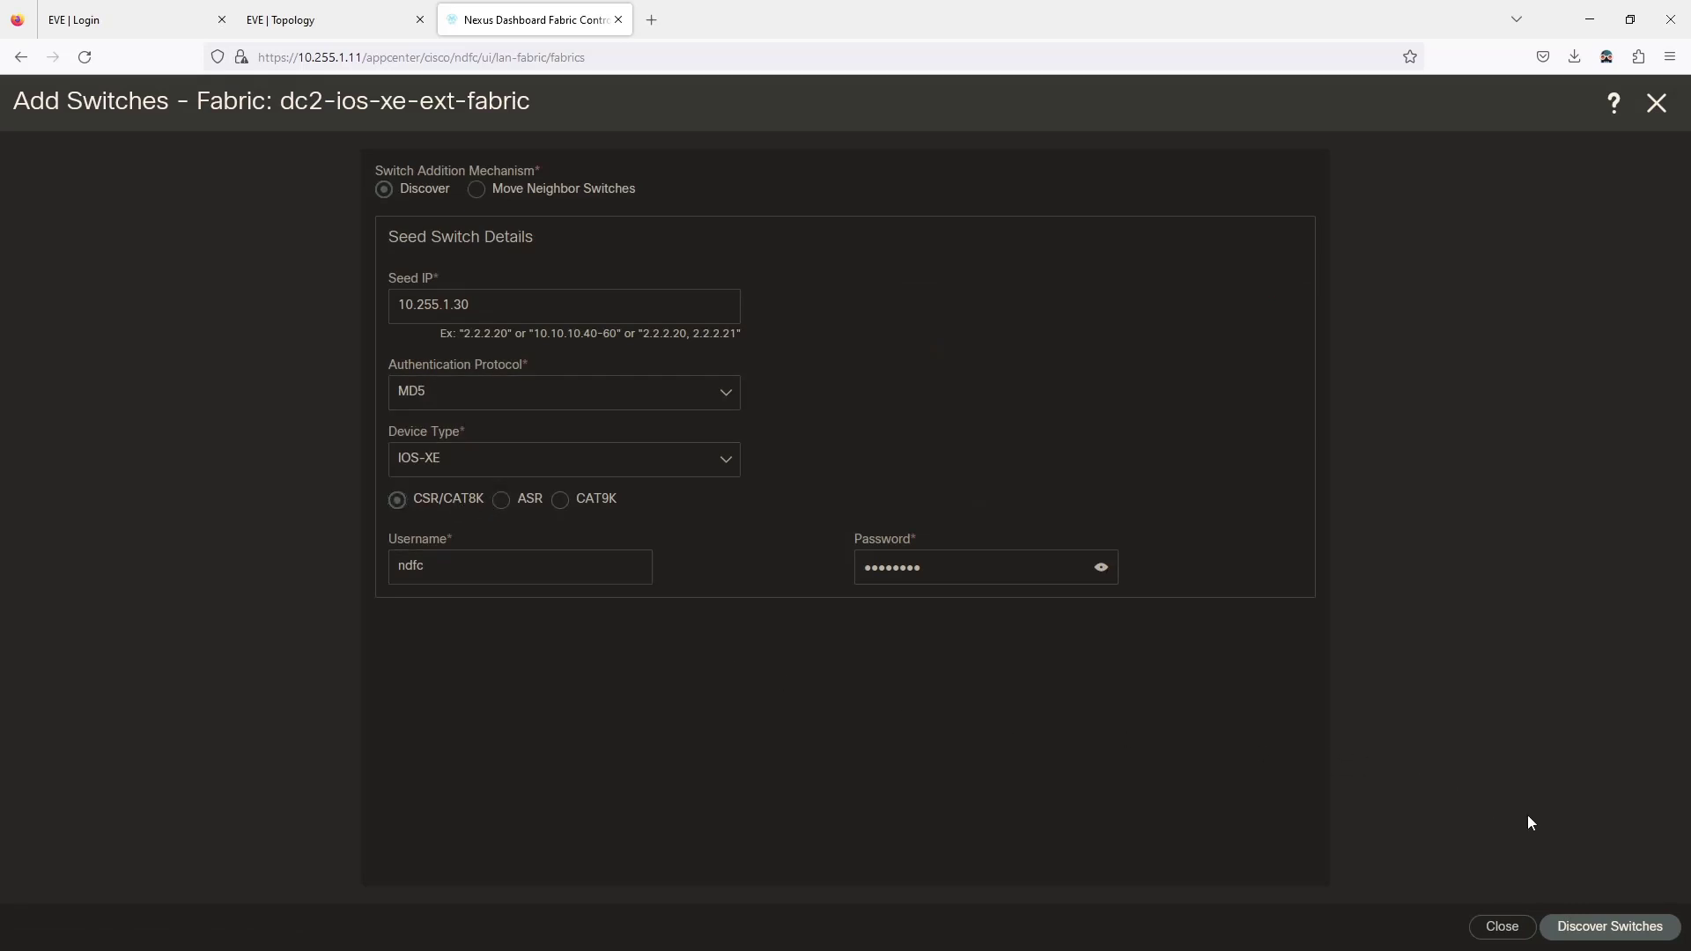
click(1587, 917)
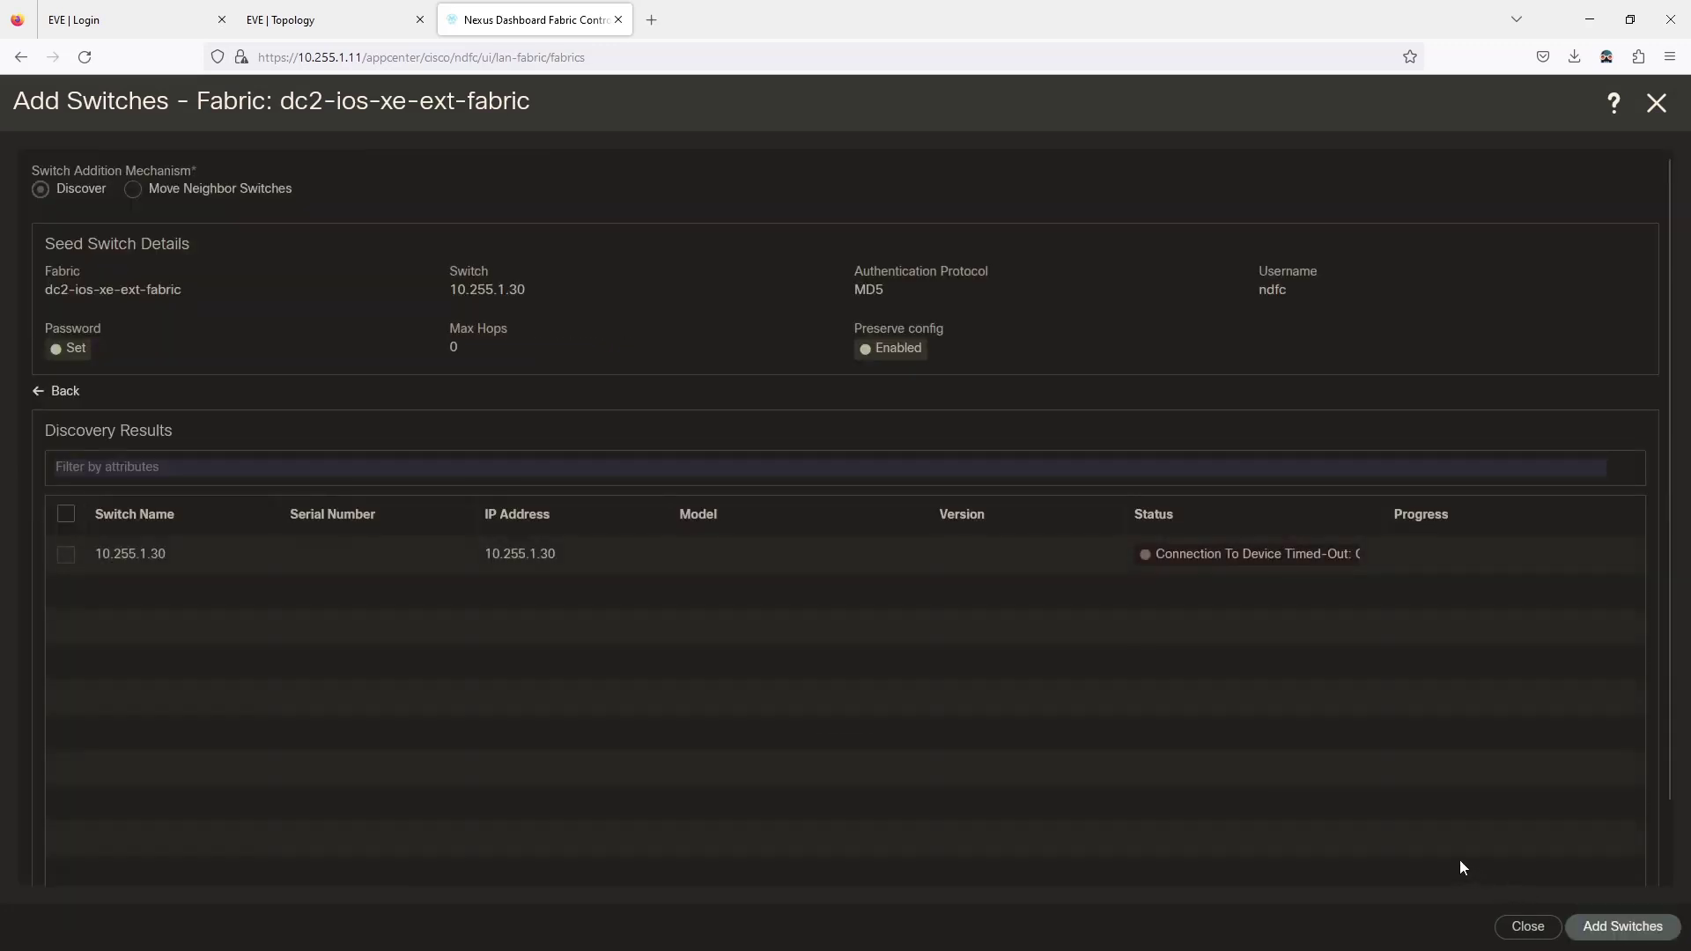
drag(1380, 525, 1587, 526)
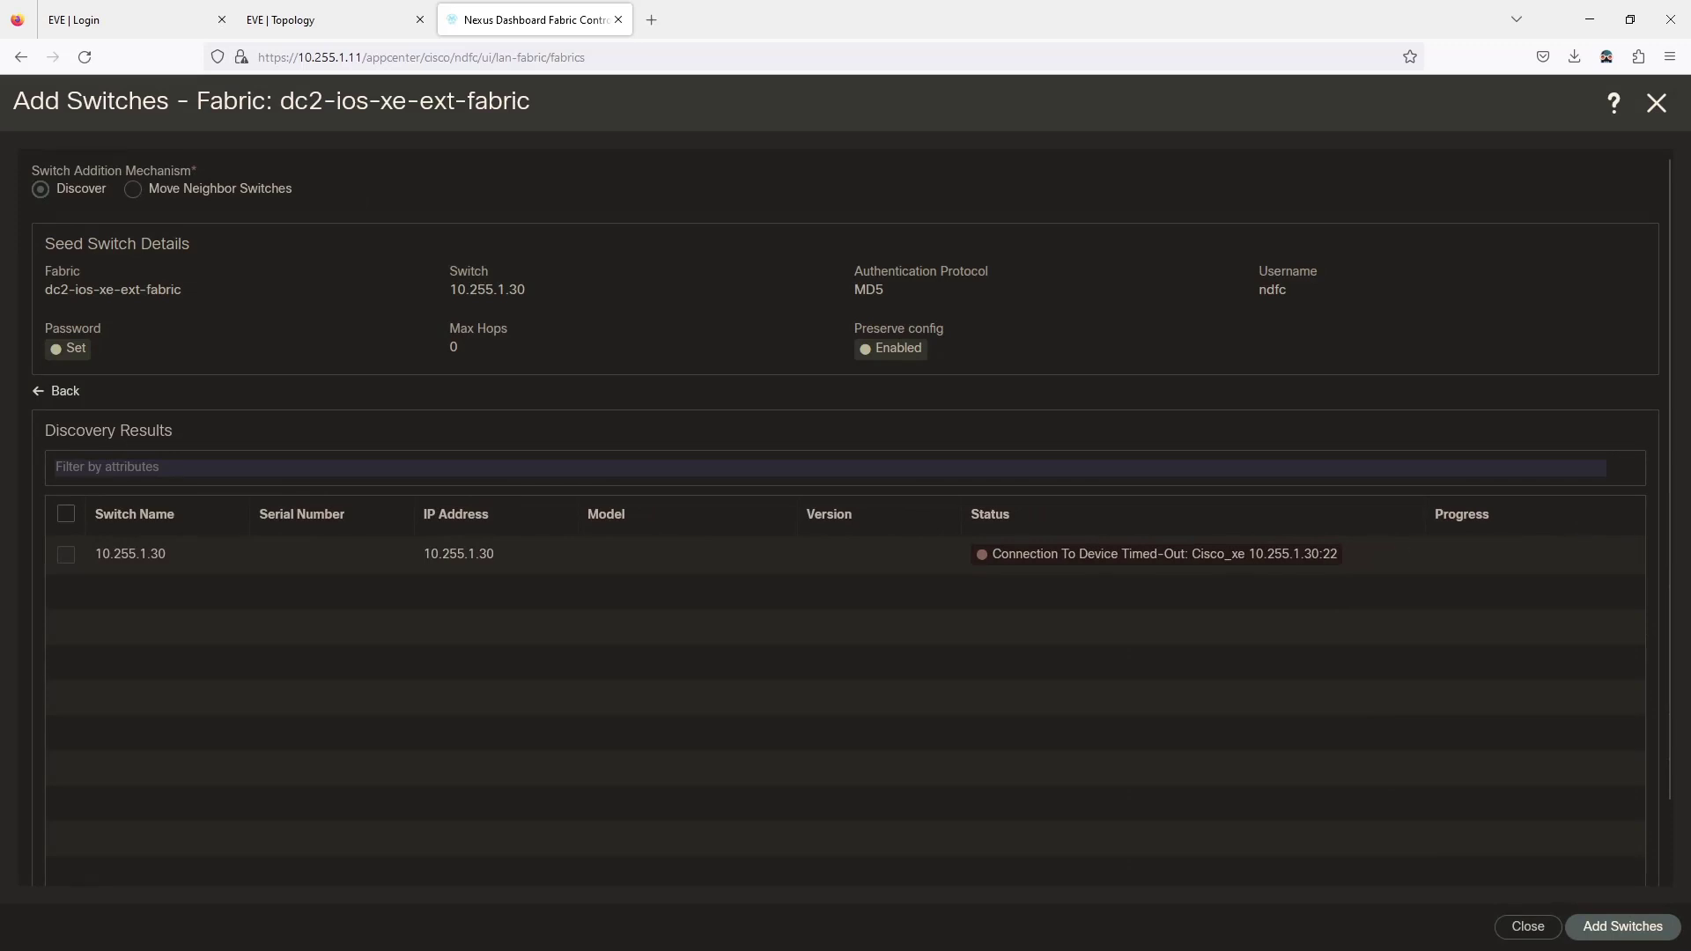
drag(0, 289, 719, 282)
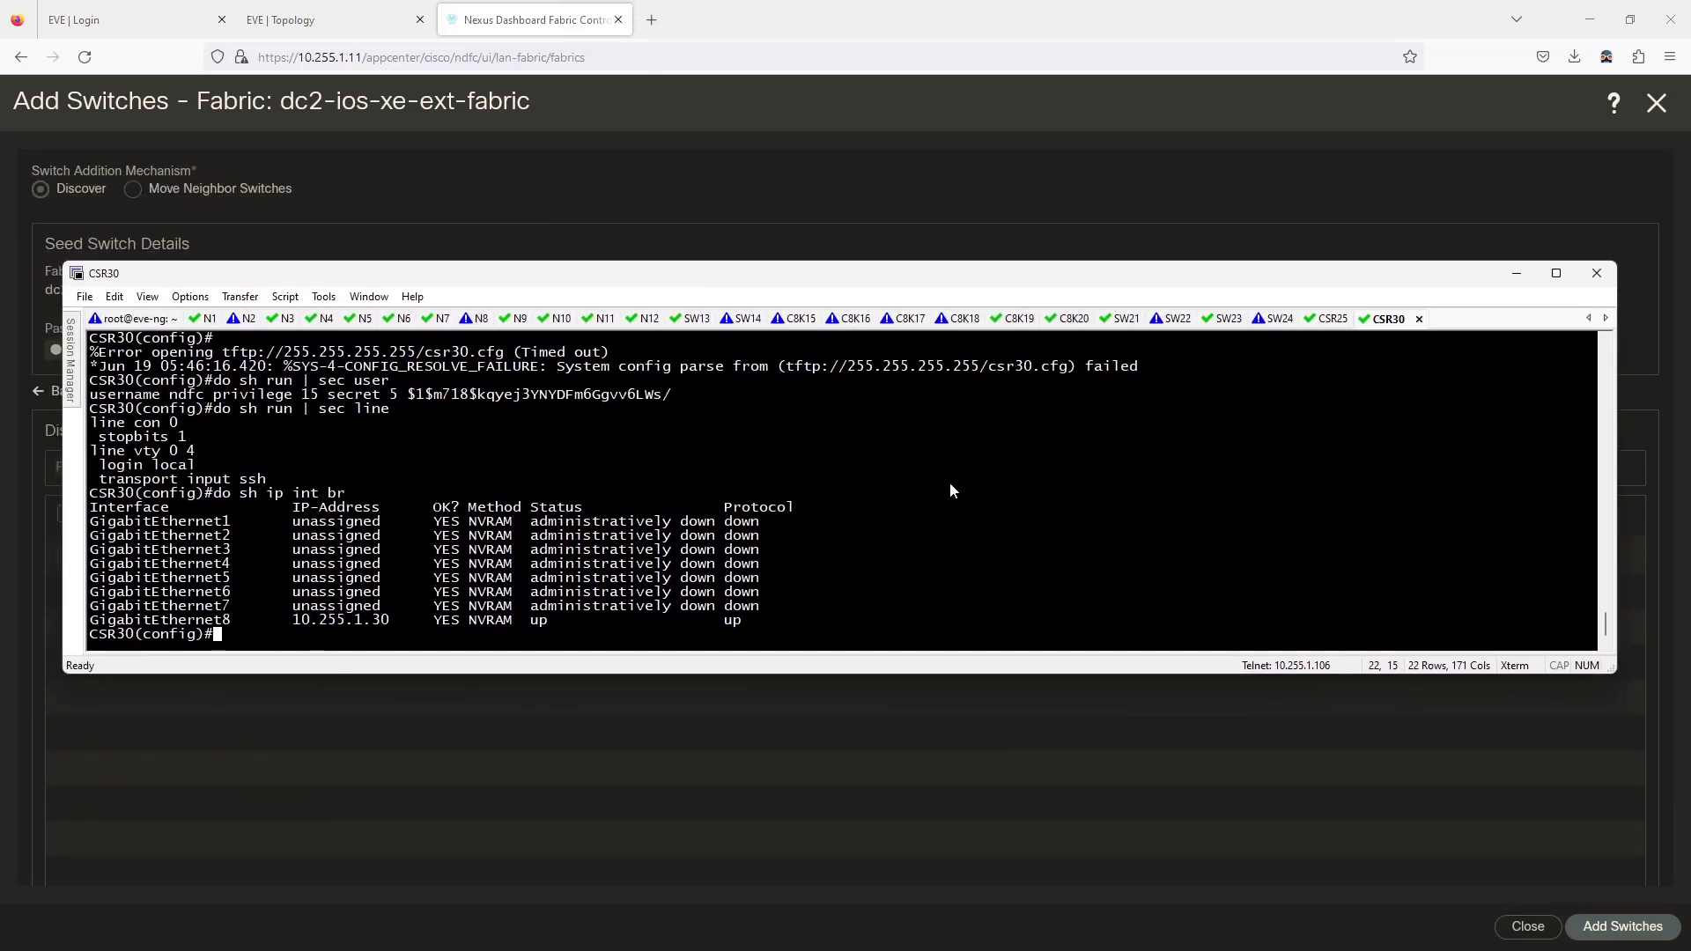
Check CSR30's ARP table and ping 10.255.1.11 to confirm reachability.
text(do)
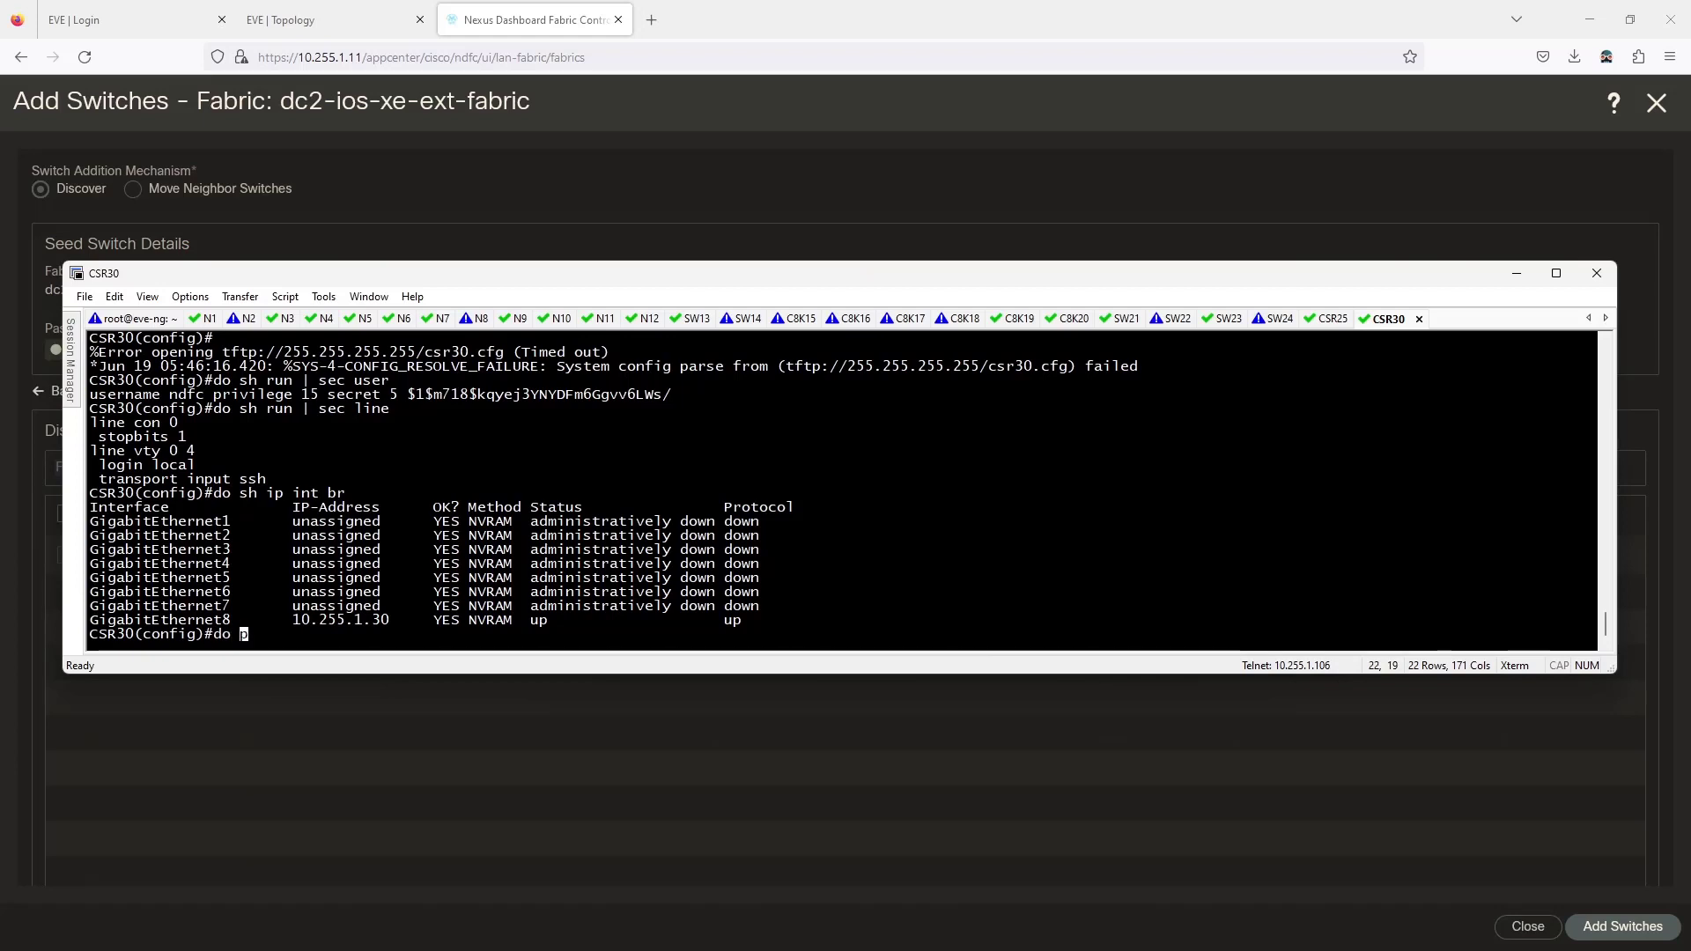
text( sh arp)
key(Return)
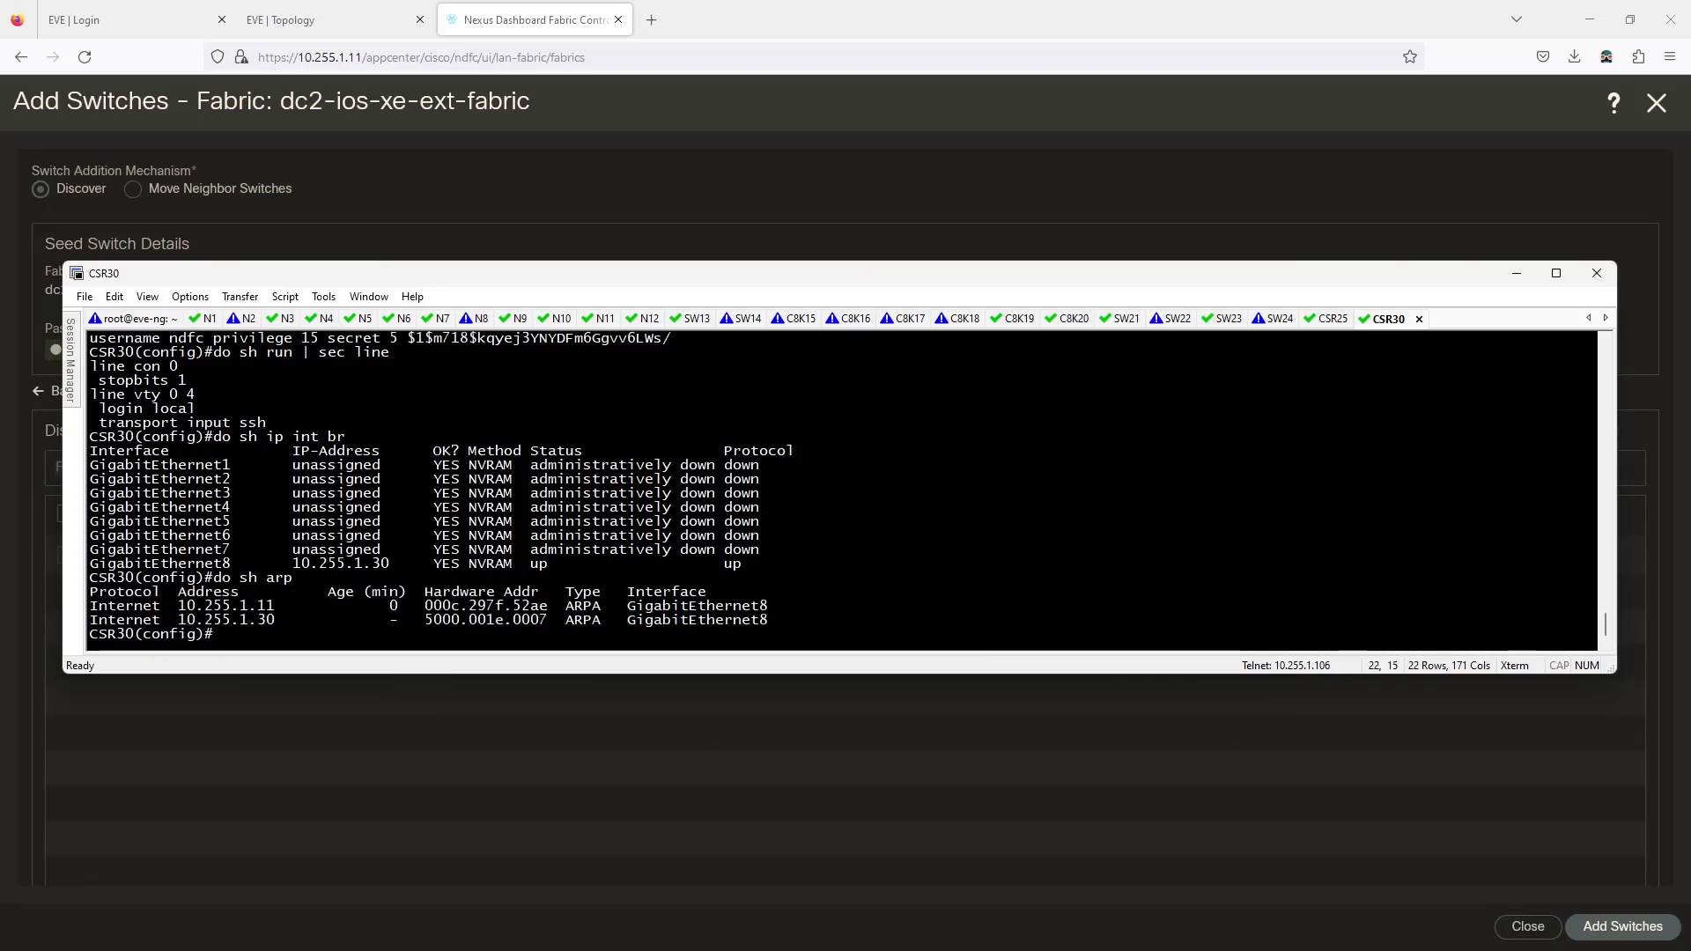
text(do pi)
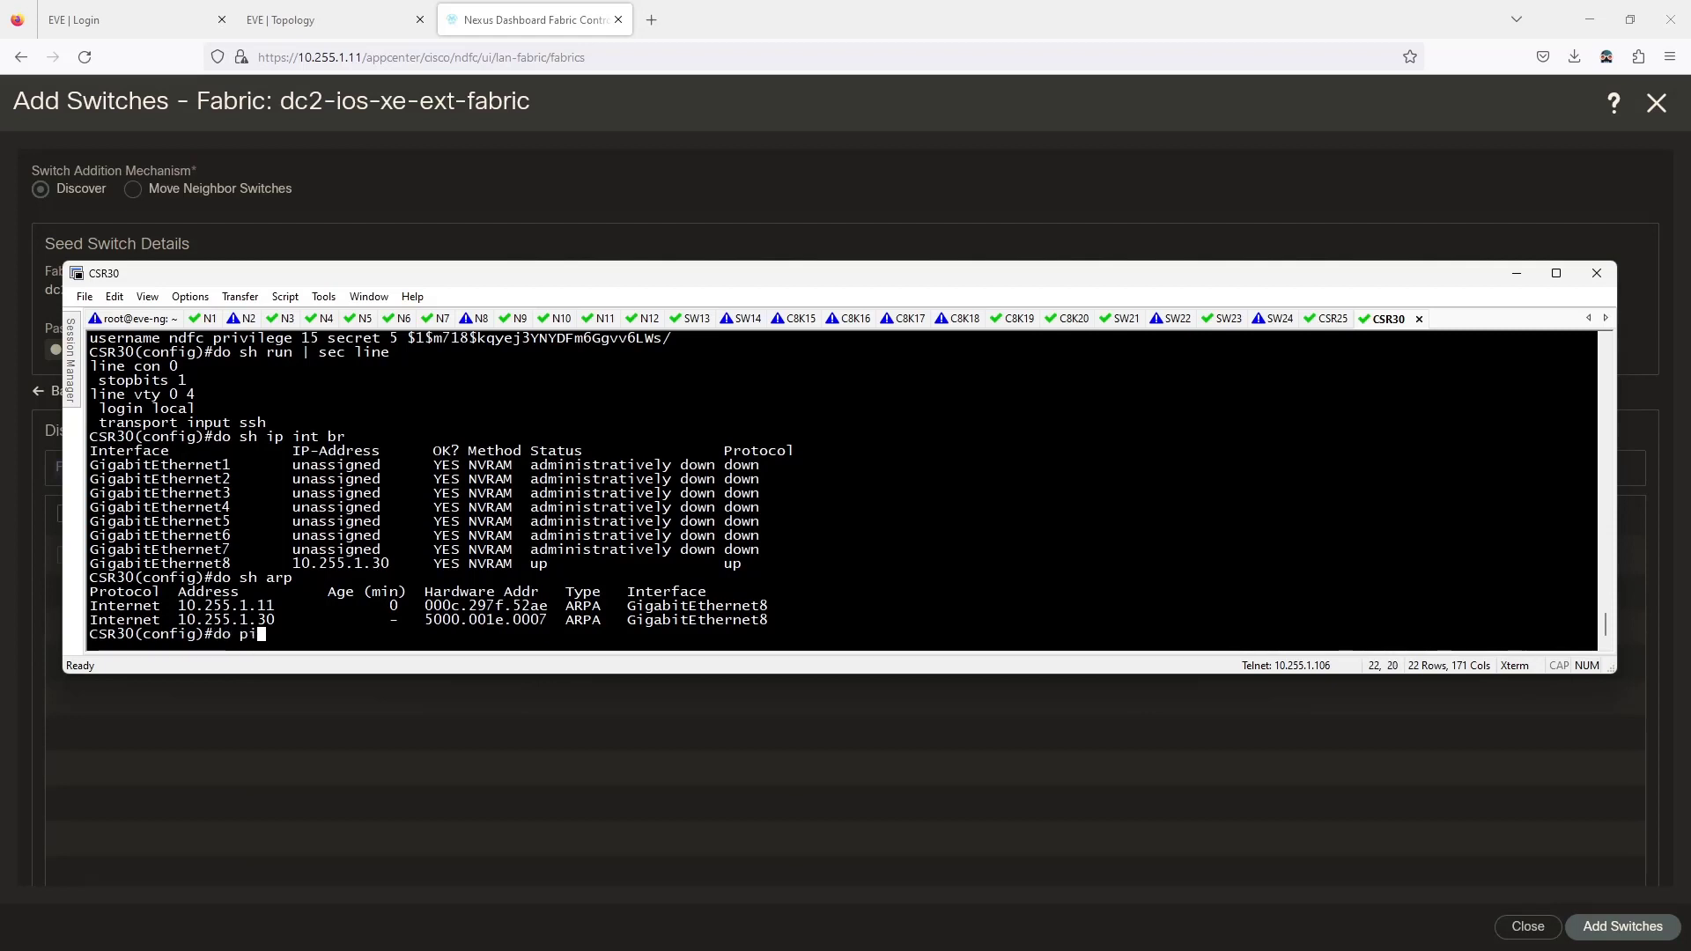
text(ng 10.255.1.11)
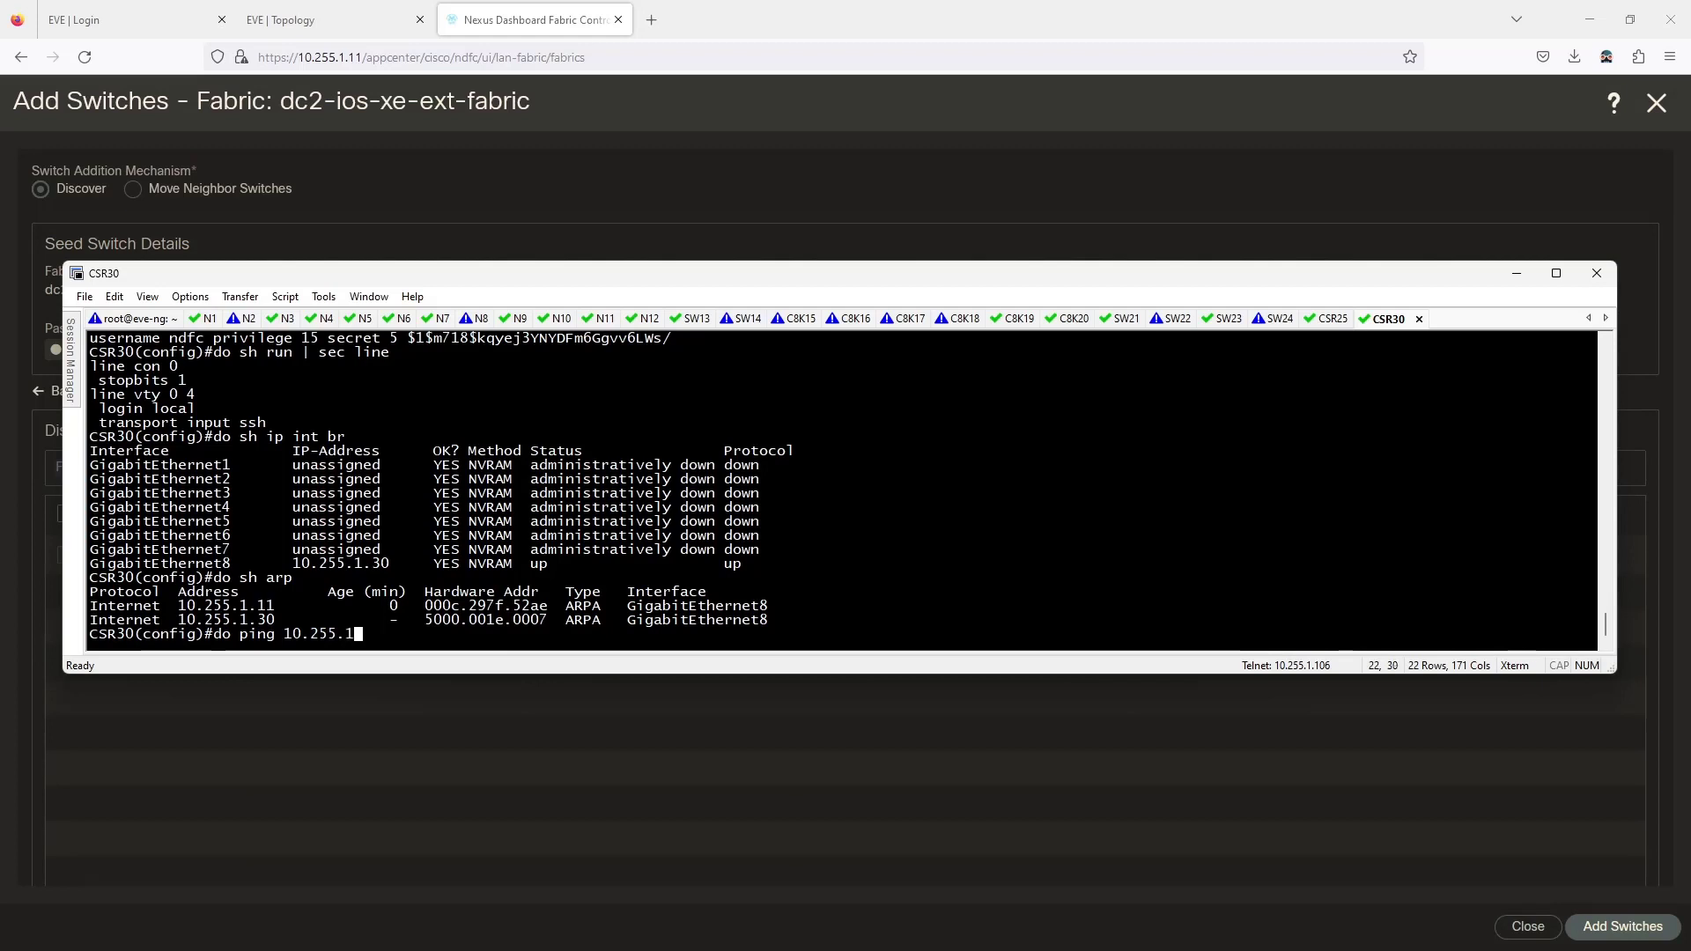
key(Return)
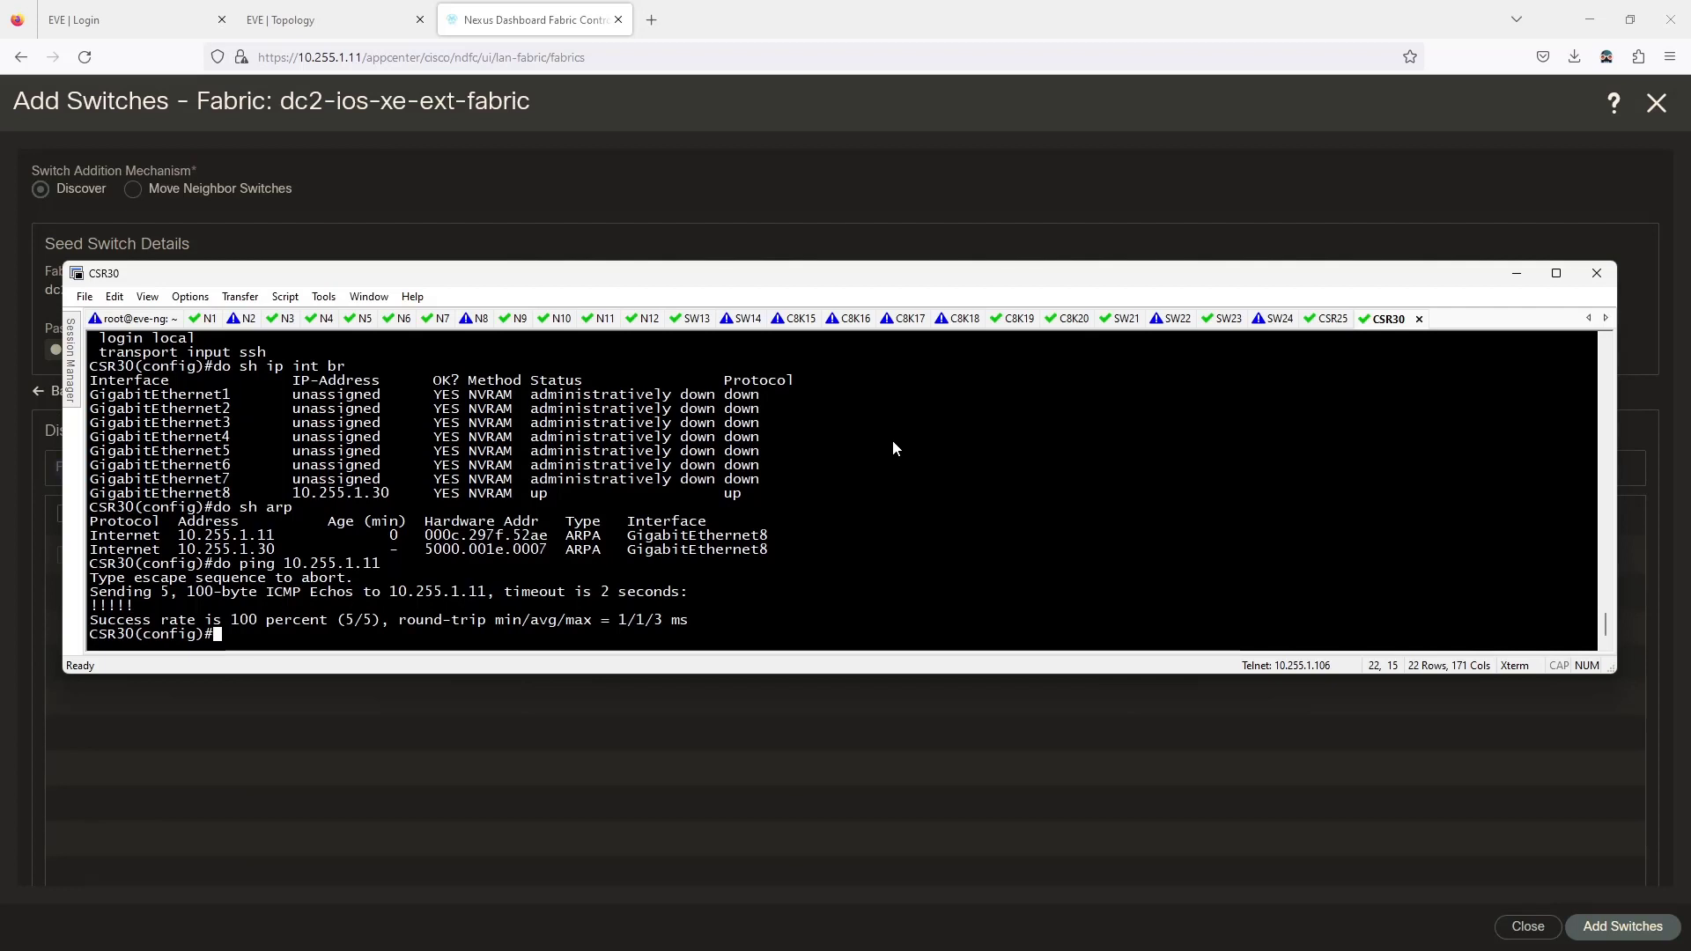
List the username configuration from config mode and remove the existing ndfc user.
text(sh run | sec user)
key(Return)
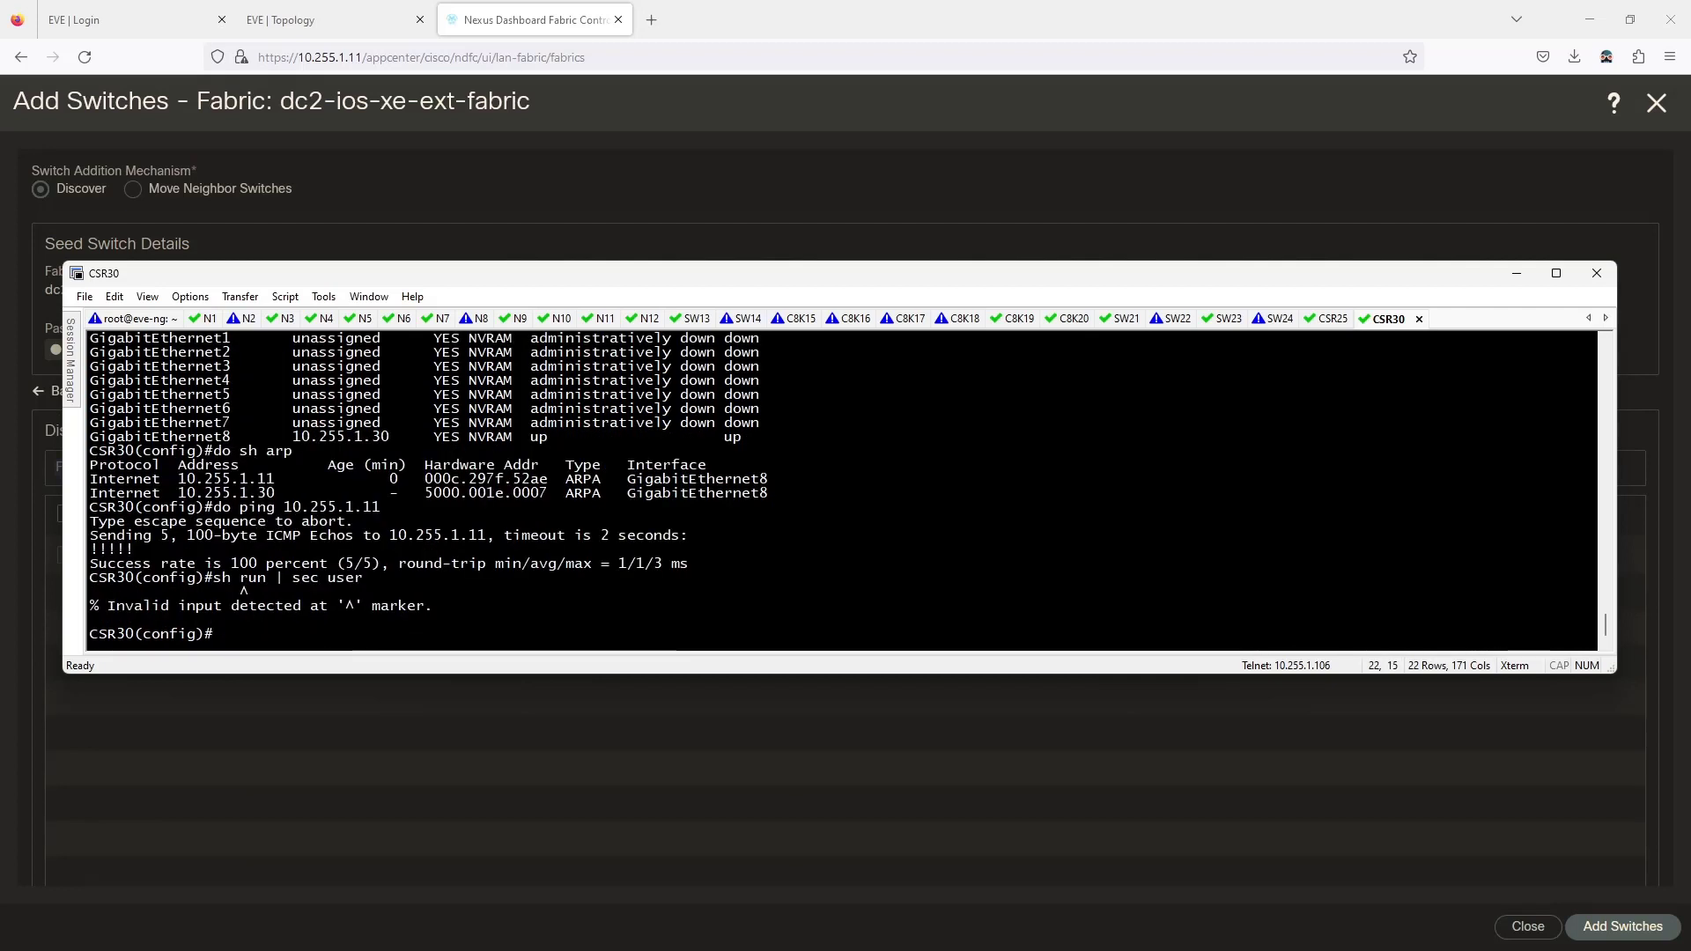
key(Up)
key(ctrl+a)
text(do)
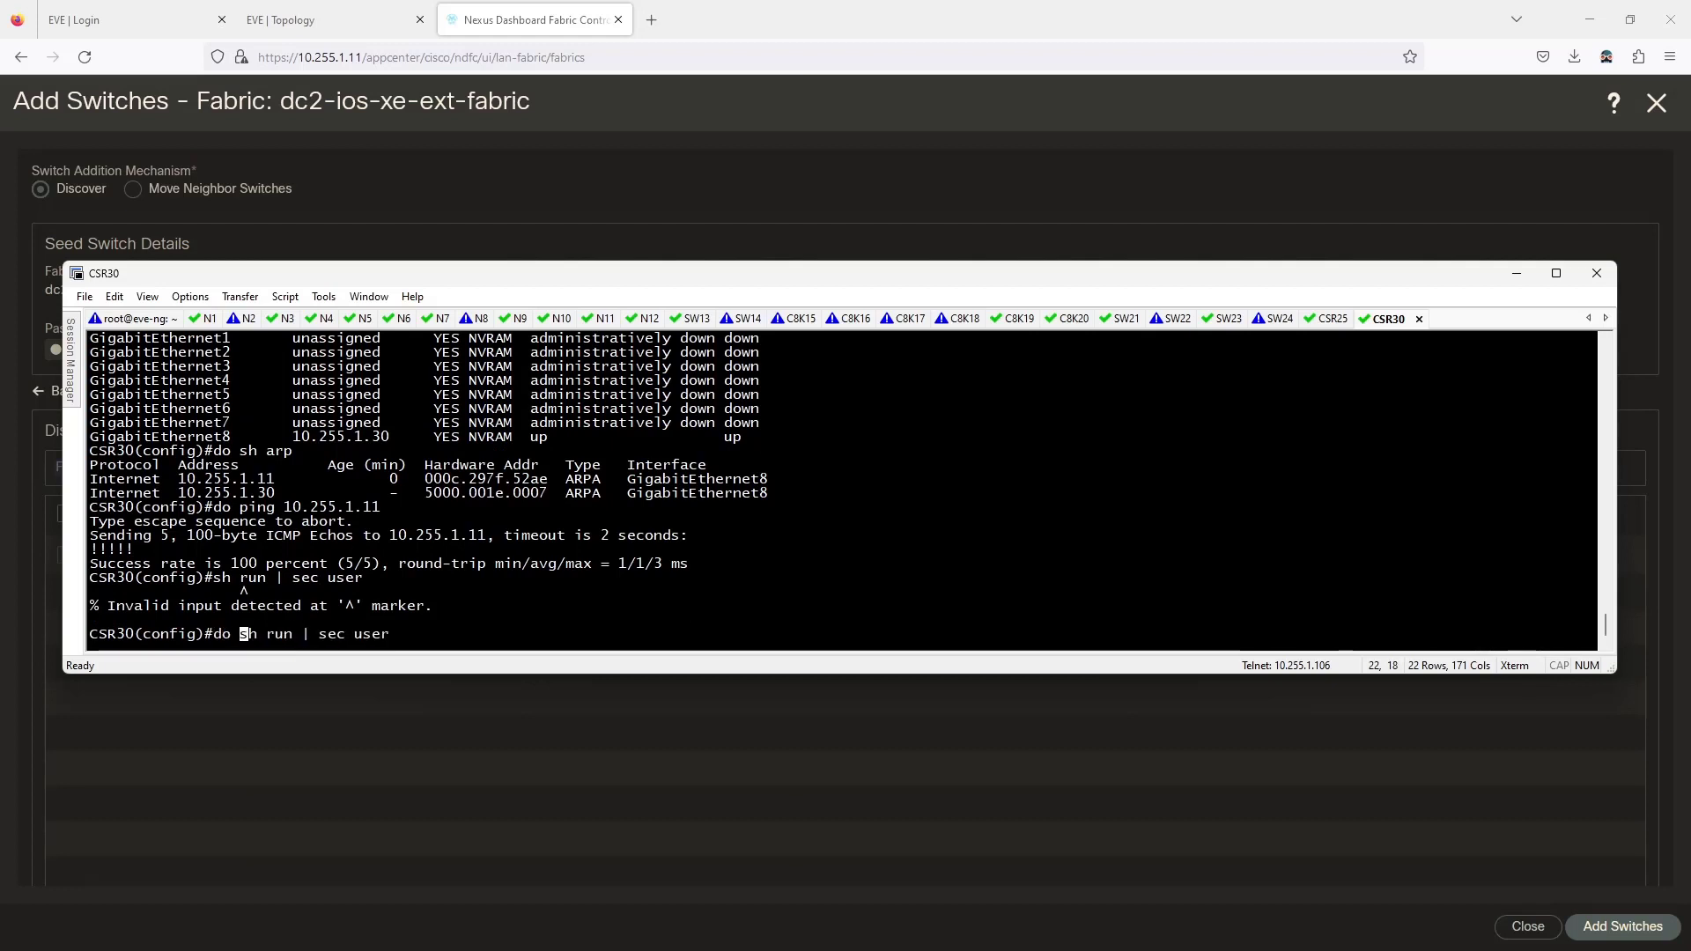
key(Return)
text(no)
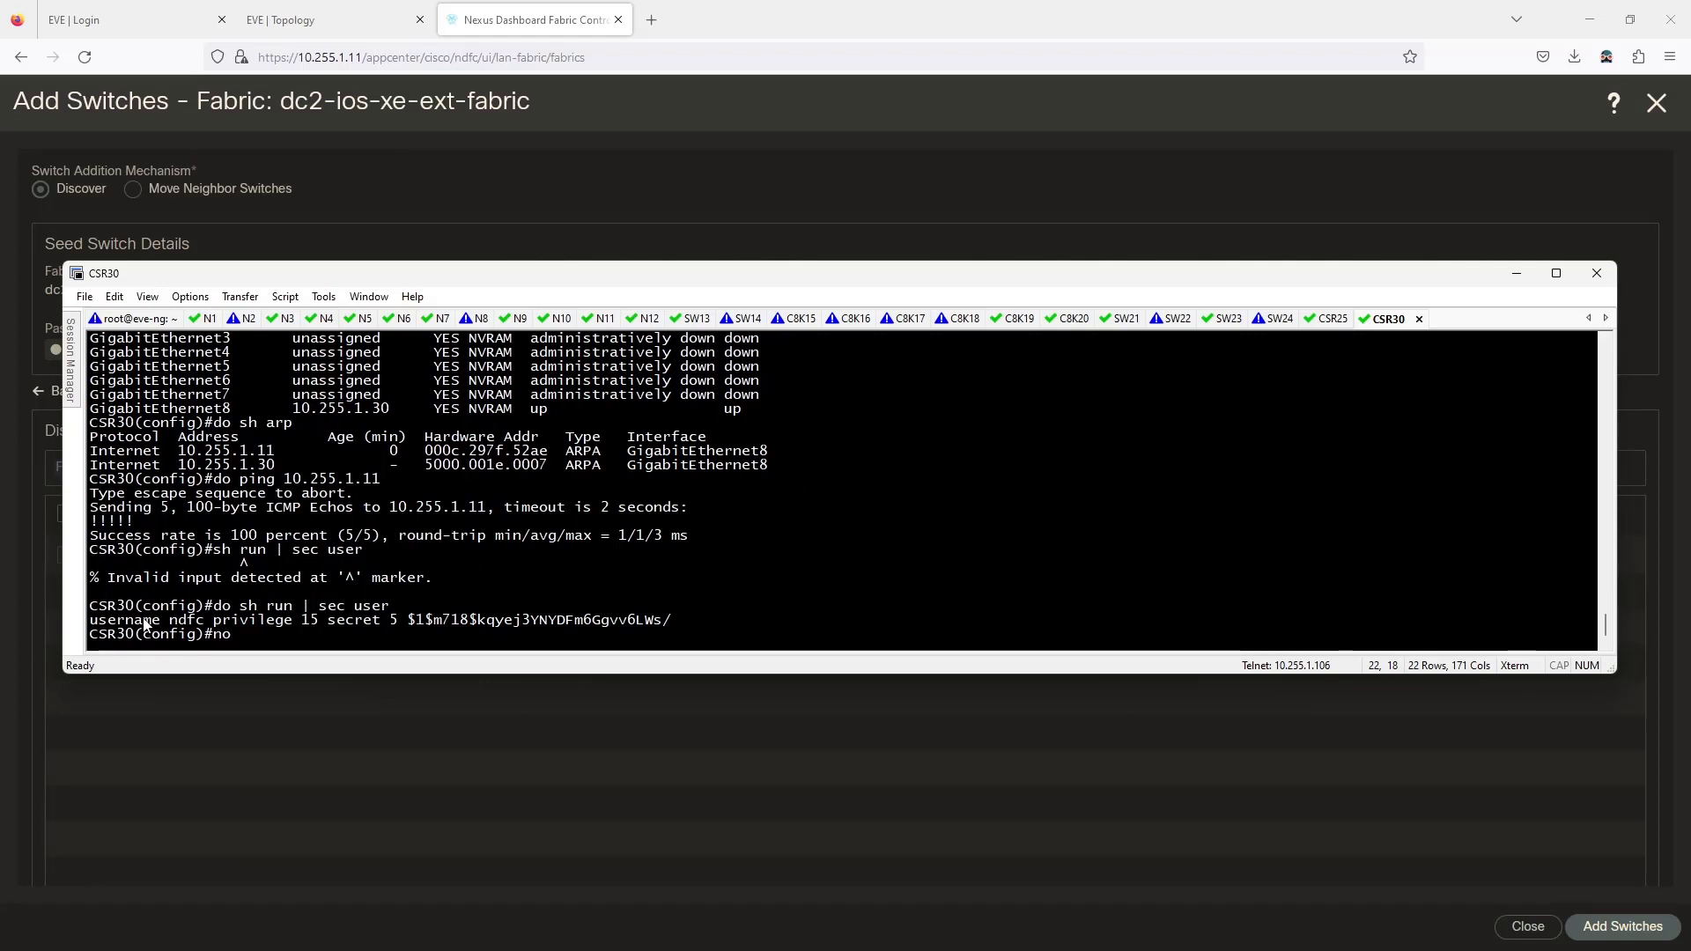
drag(90, 620, 671, 621)
right_click(675, 622)
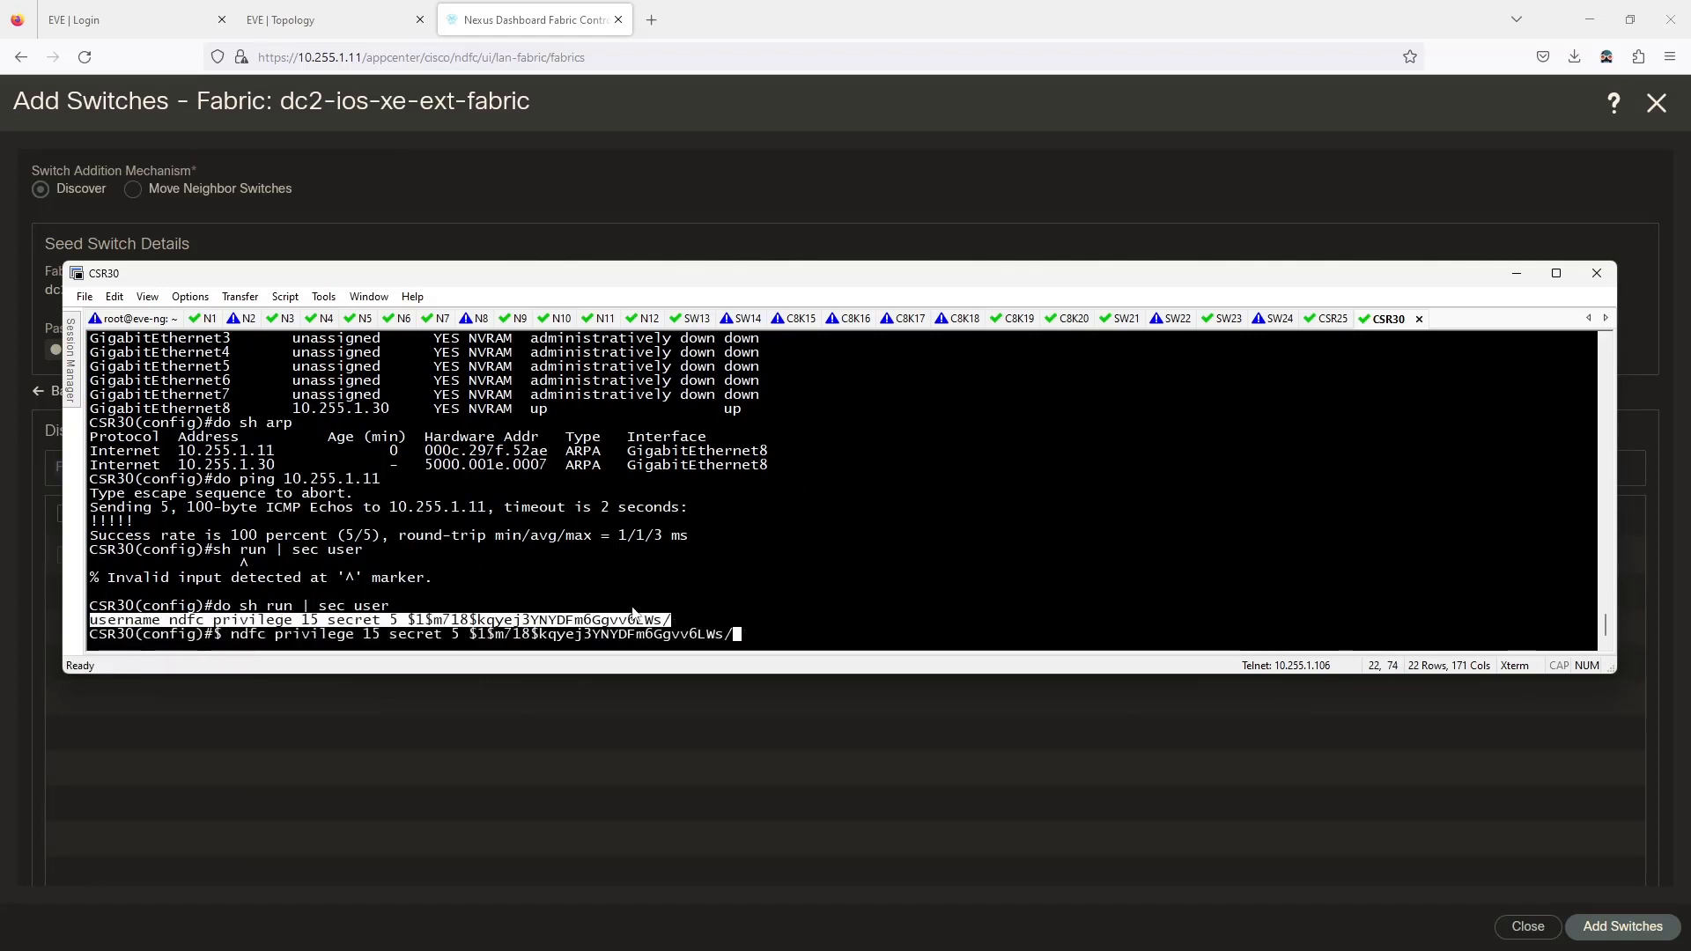
key(Return)
key(Return)
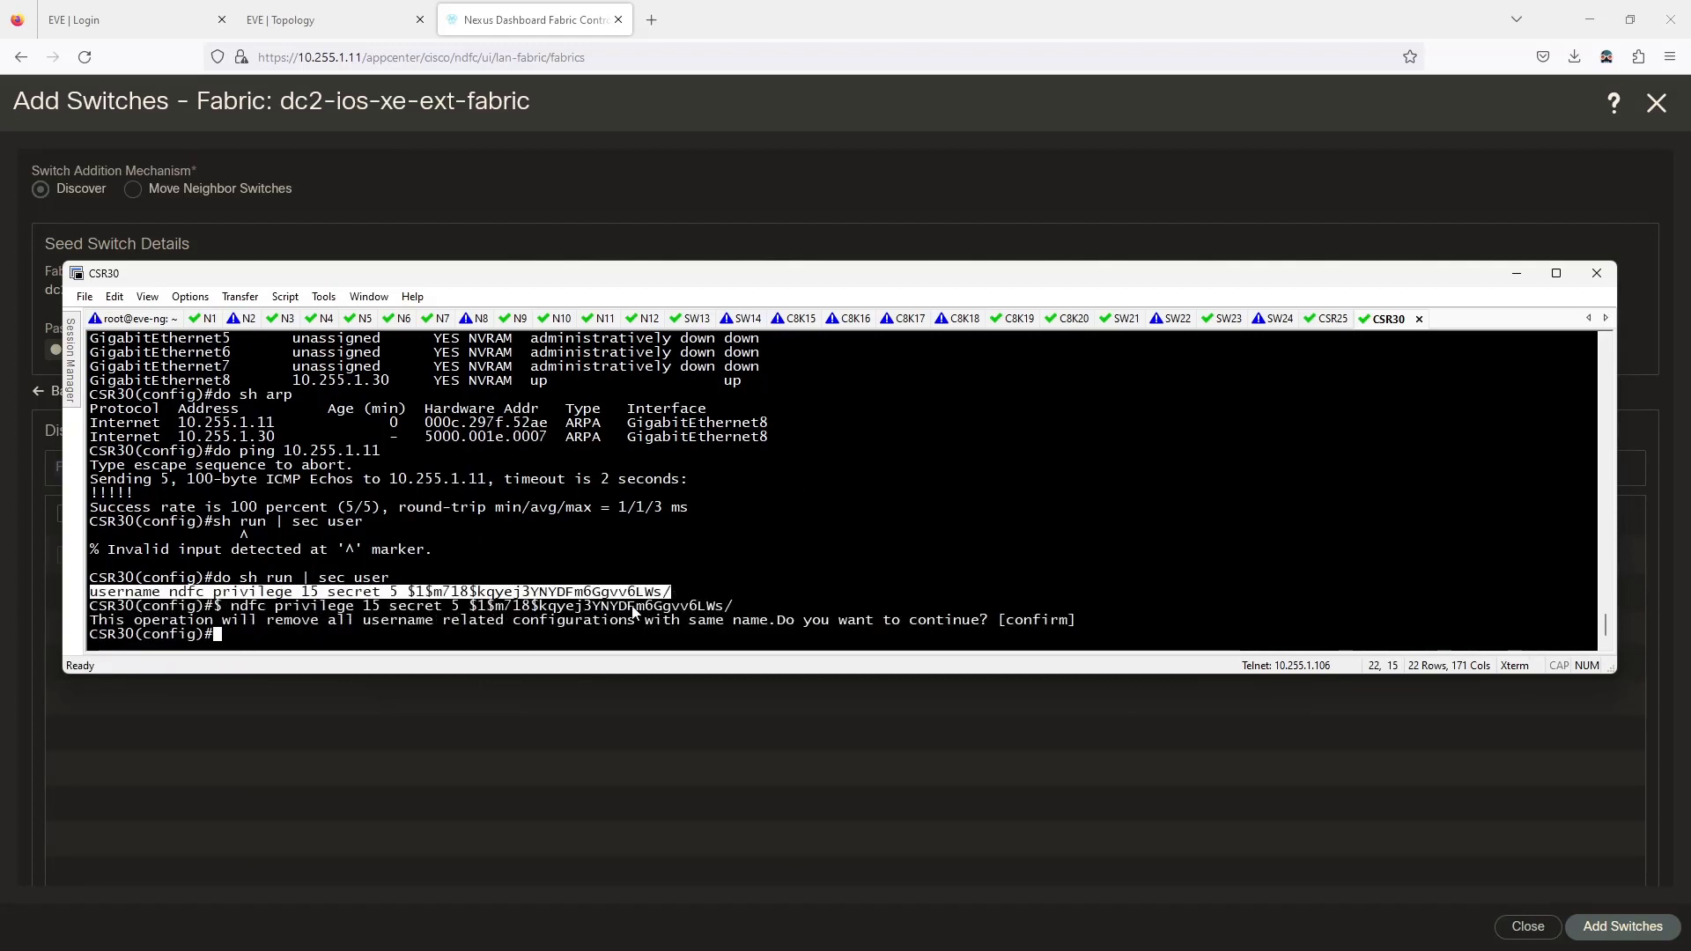
Recreate user ndfc with privilege 15 and a new secret password.
text(usern)
key(Tab)
text(nd)
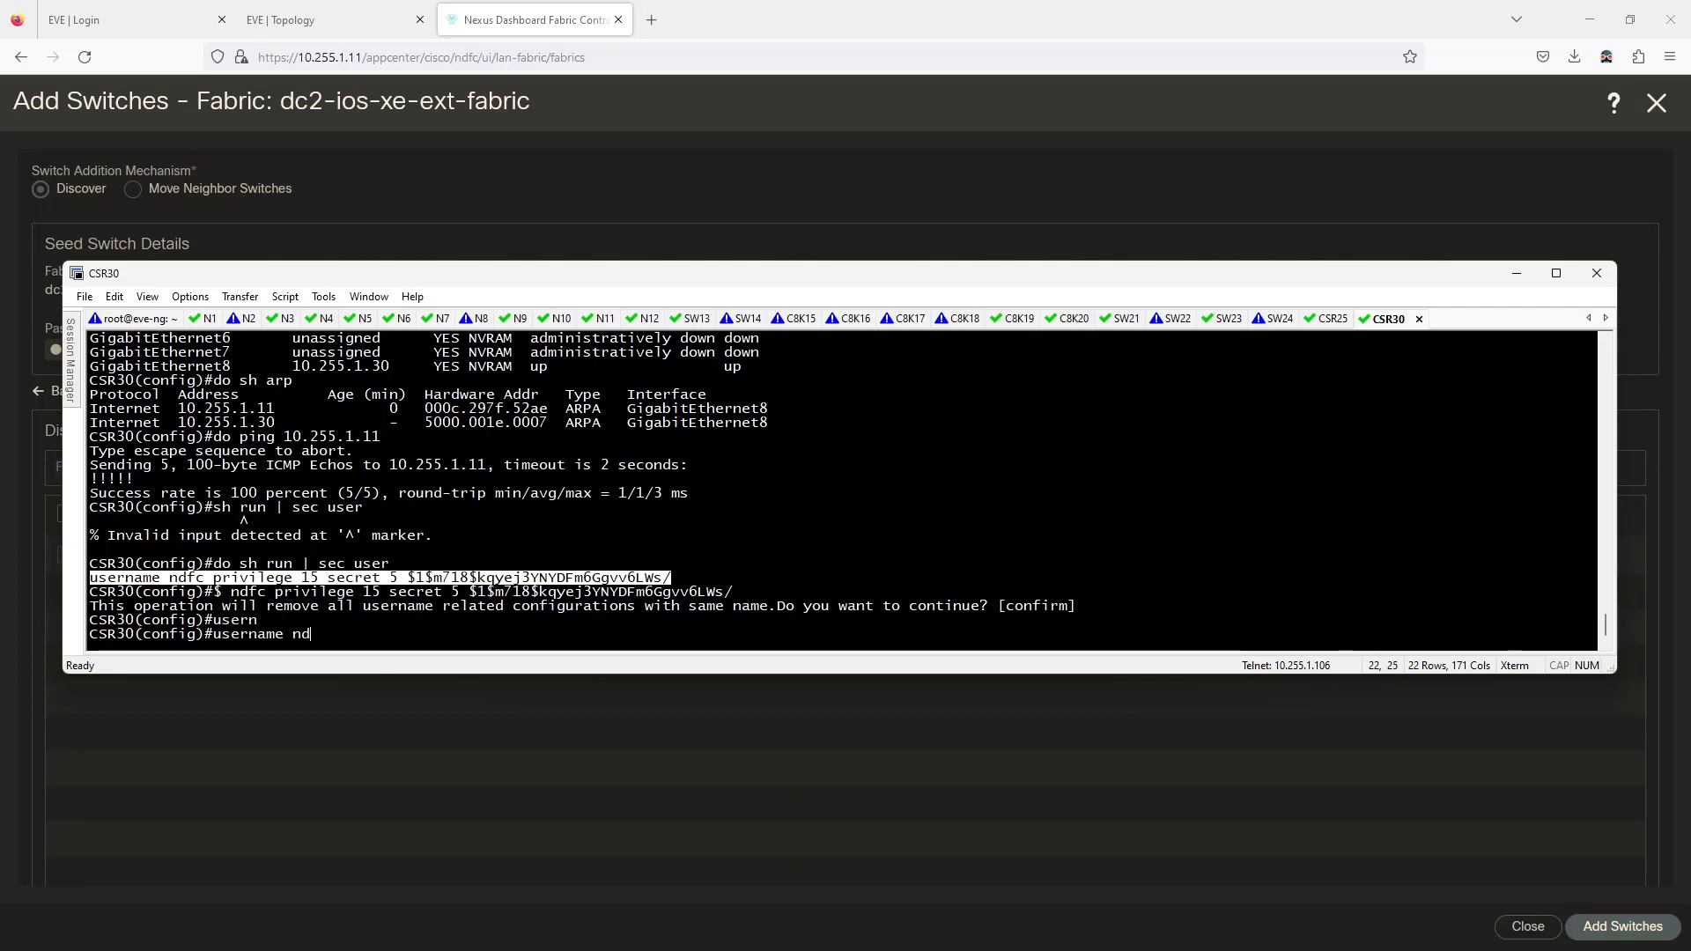
text(fc pri)
key(Tab)
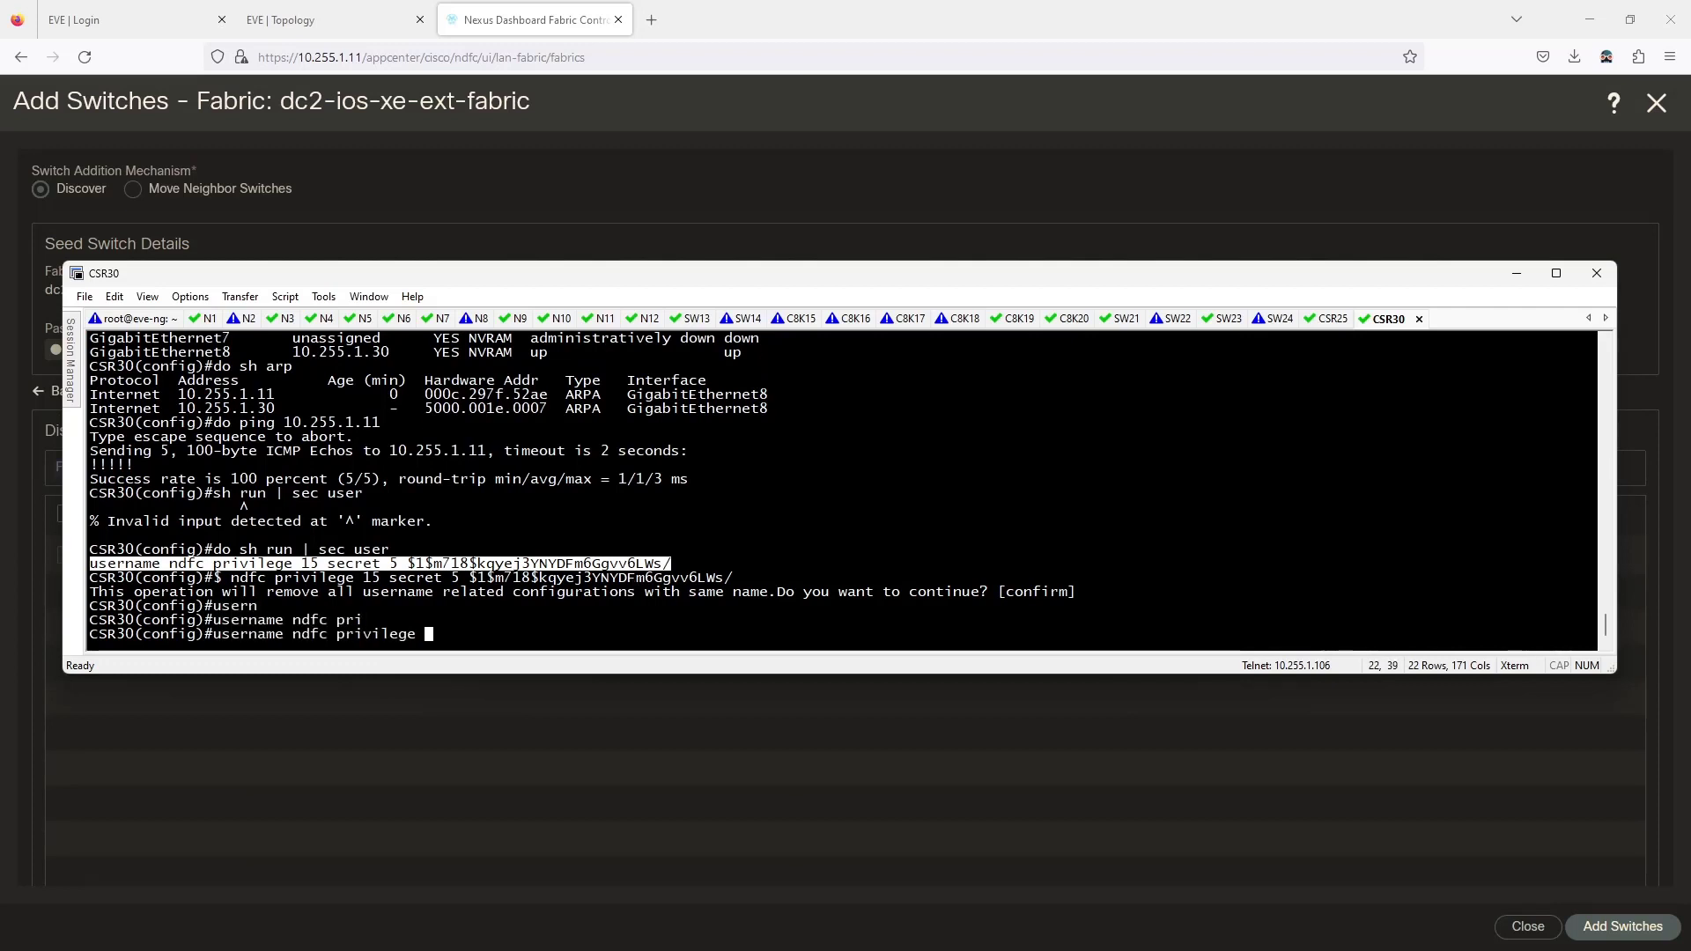
text(15)
text( se)
key(Tab)
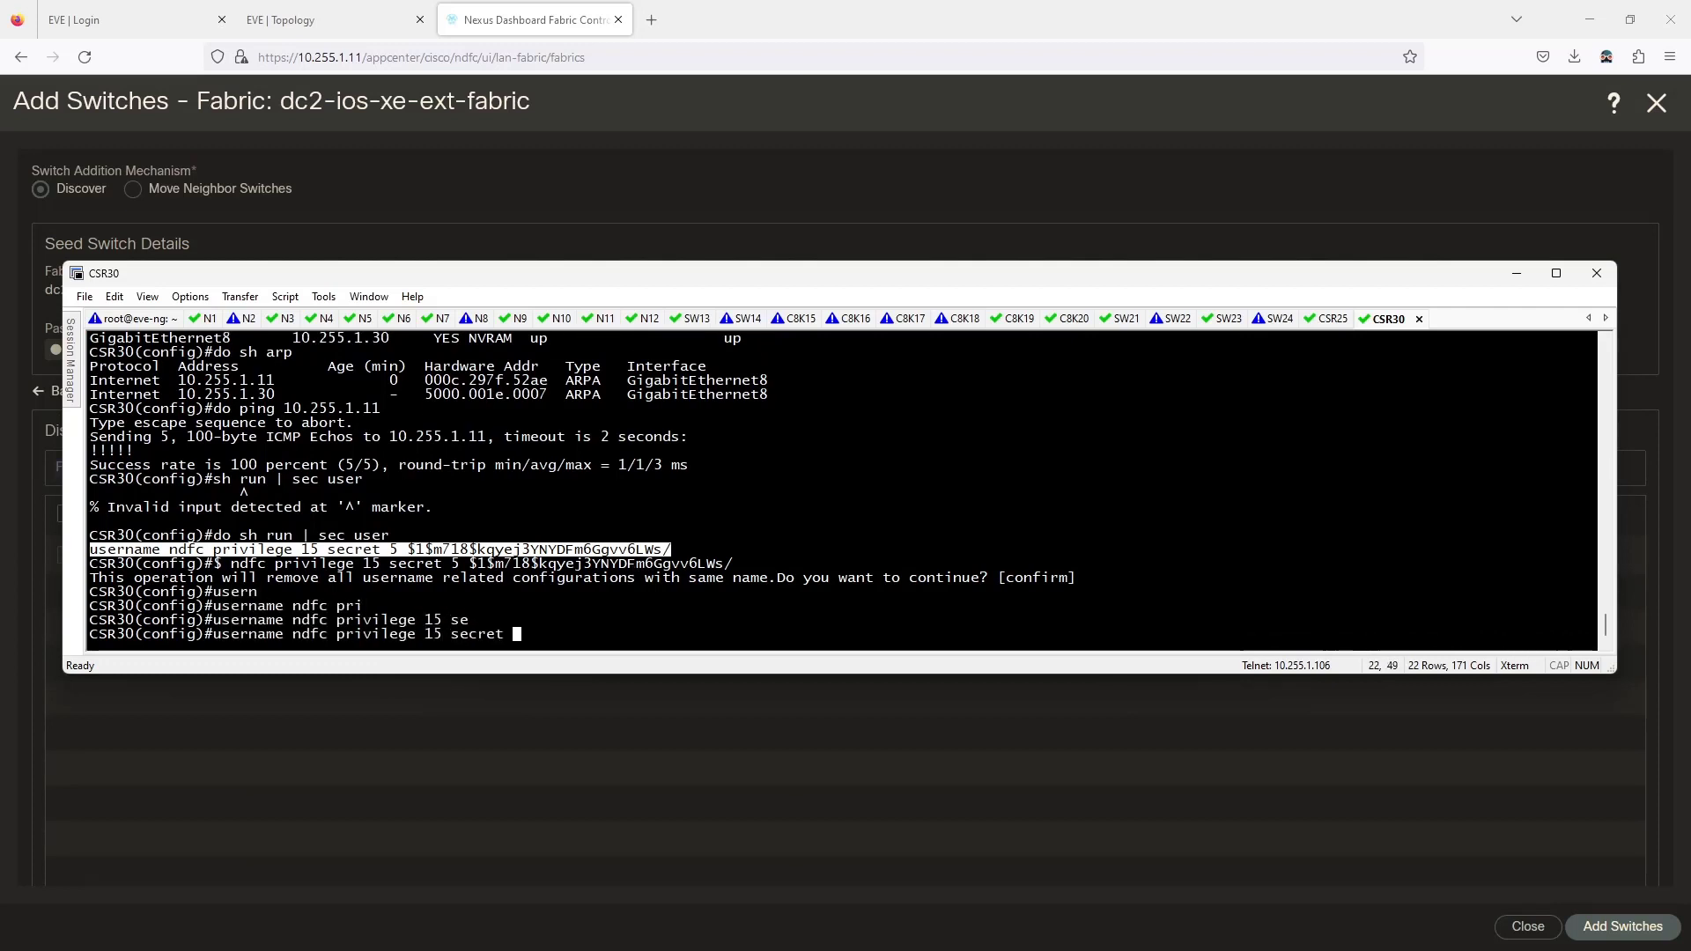
text(P@ssw0rd)
key(Return)
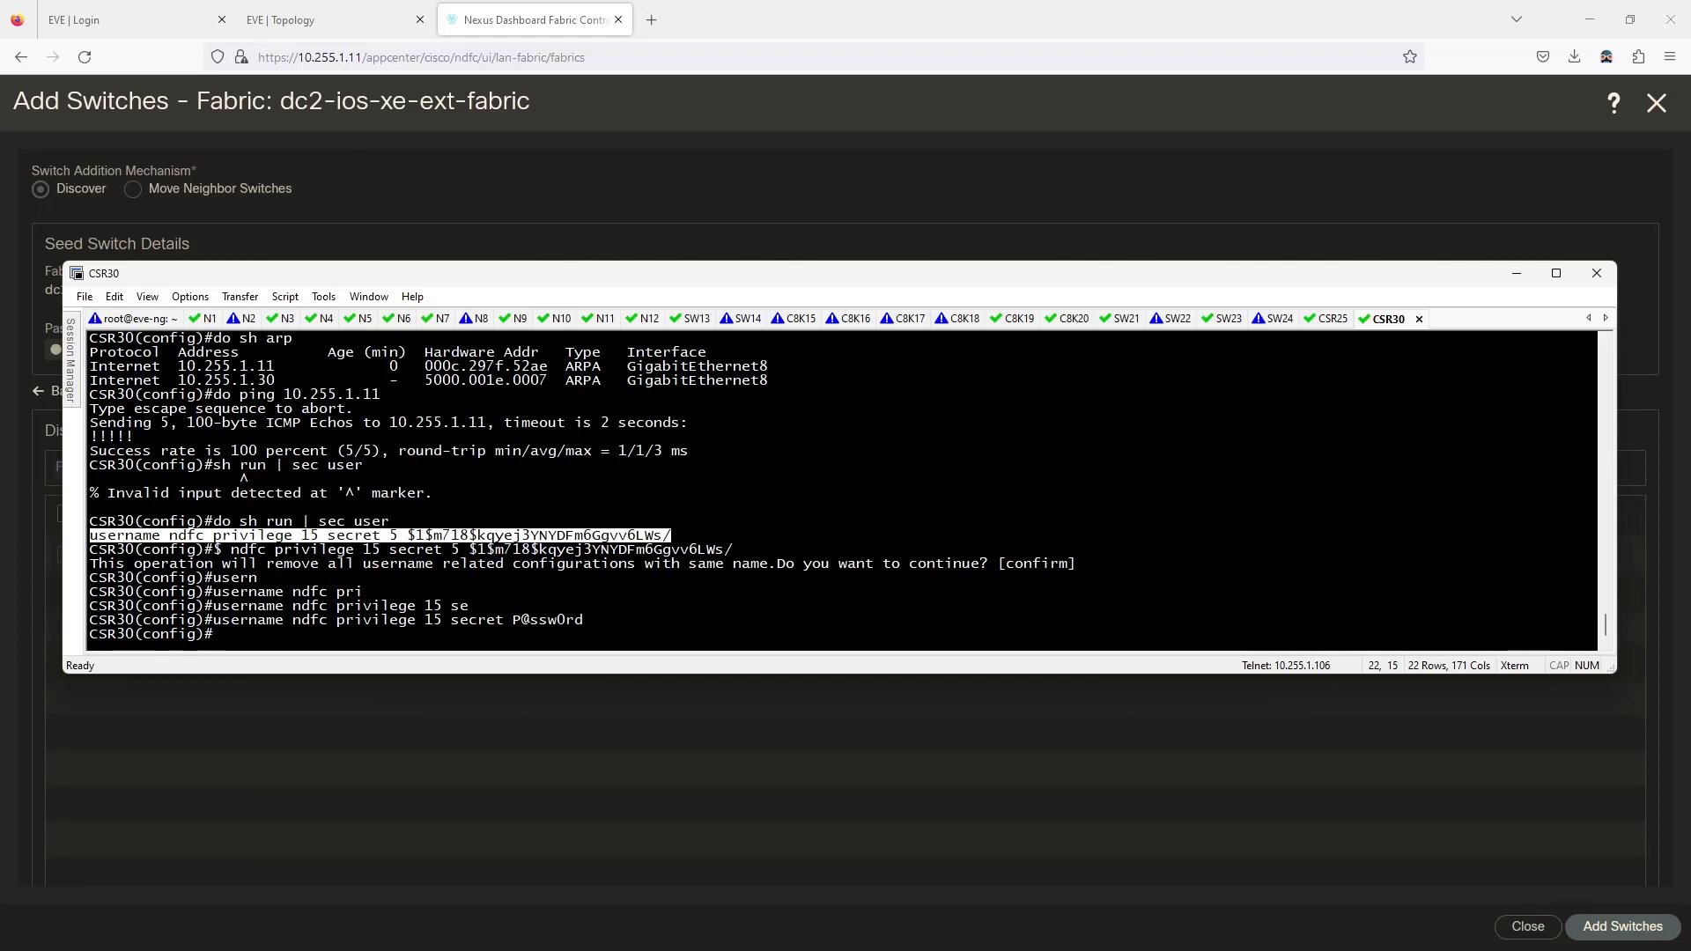
drag(669, 274, 0, 475)
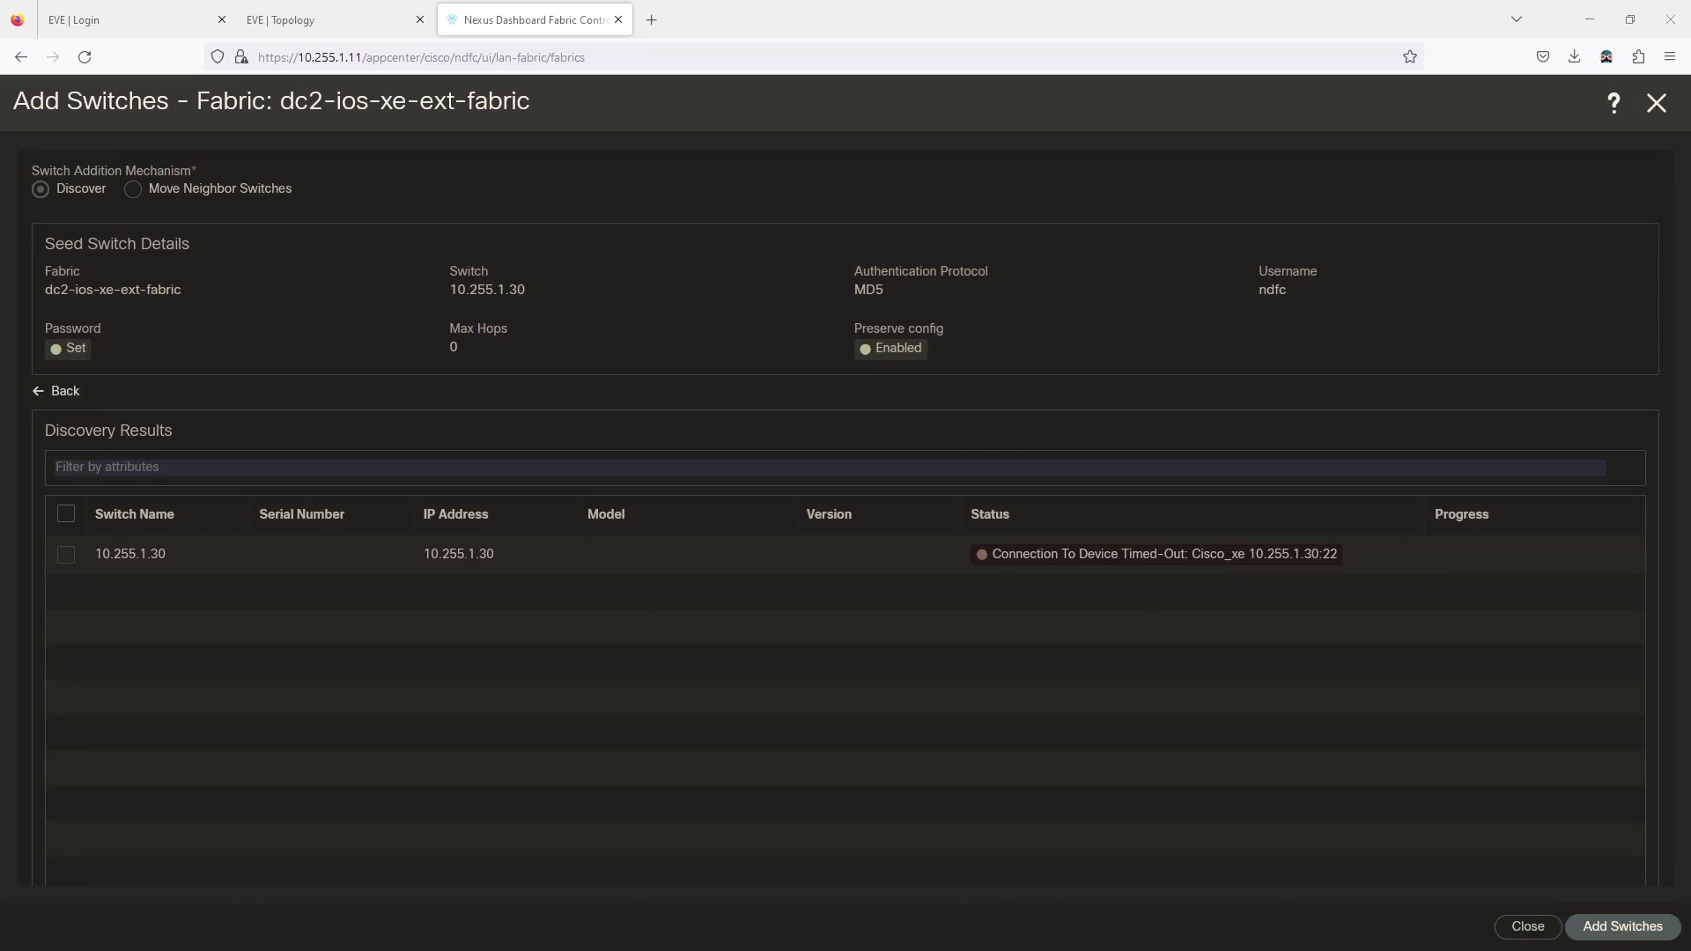
Retry discovering 10.255.1.30 as CSR/CAT8K after verifying the entered password, then view the EVE topology.
click(58, 391)
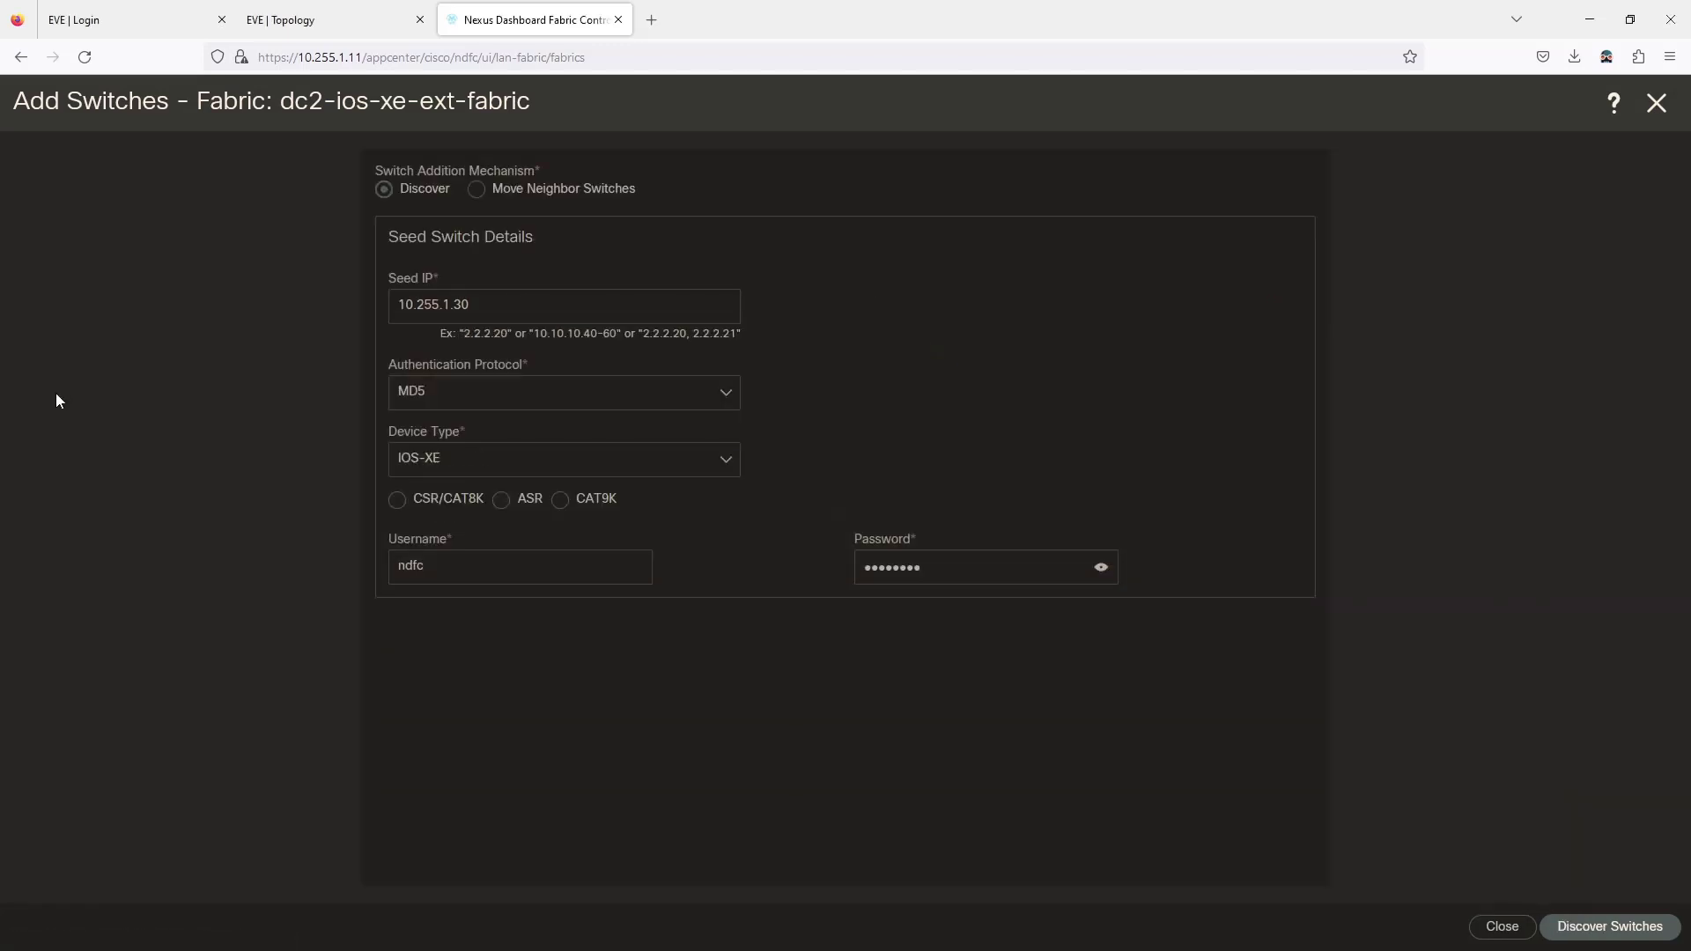
click(465, 497)
click(1102, 568)
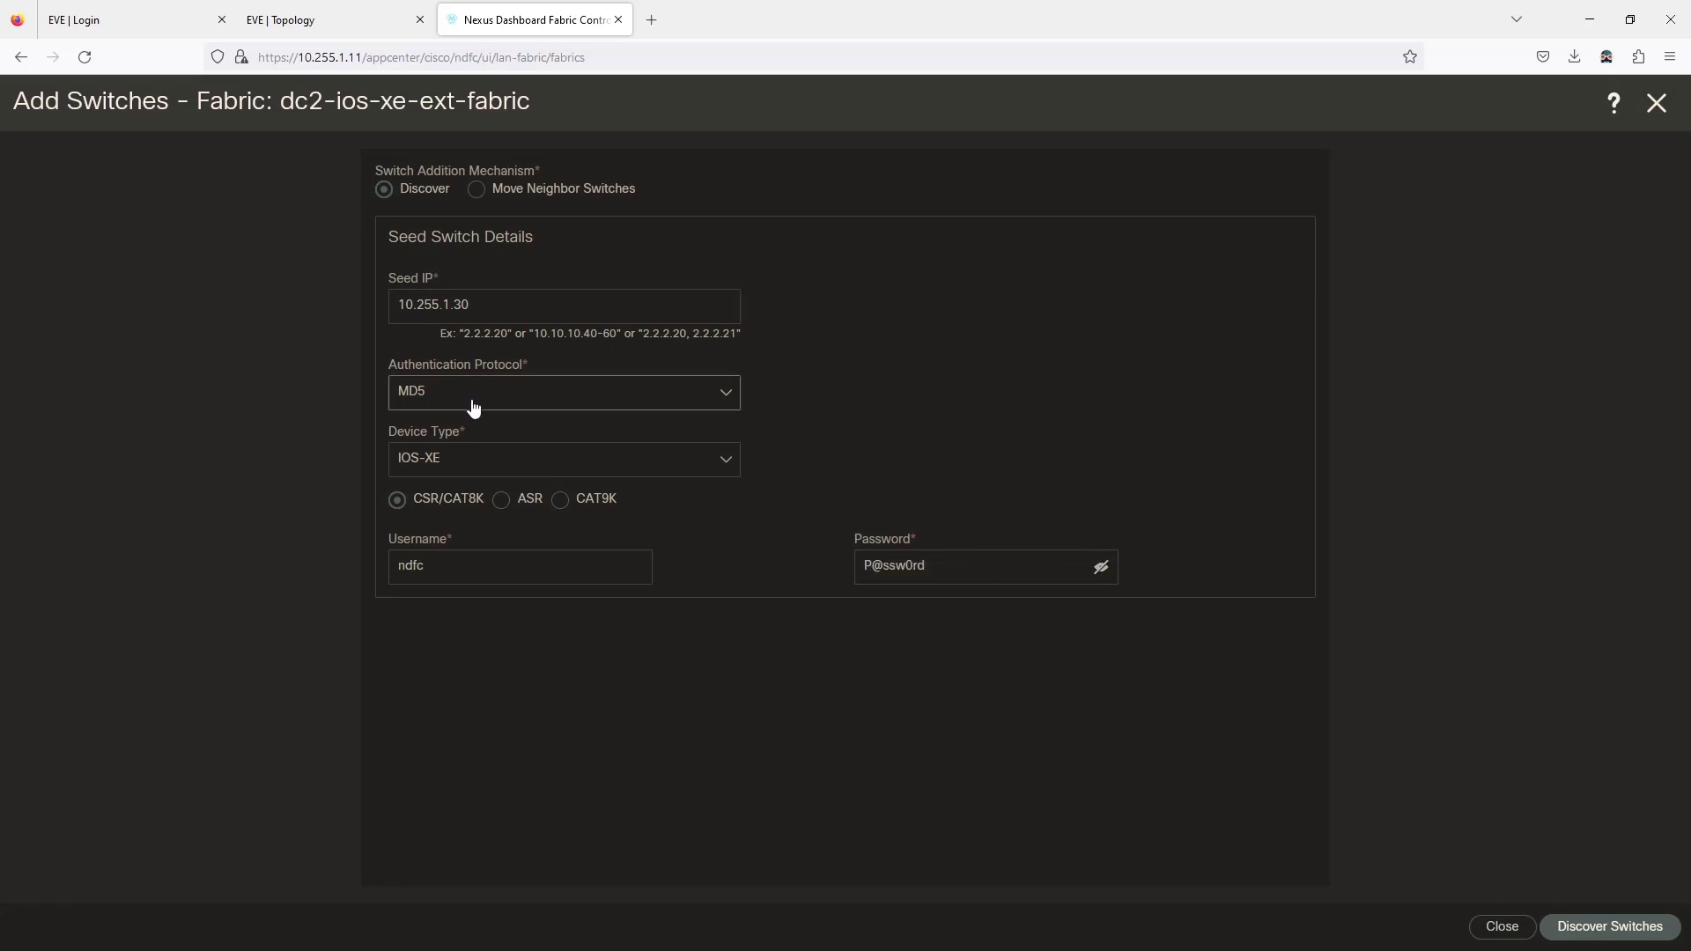
click(1595, 938)
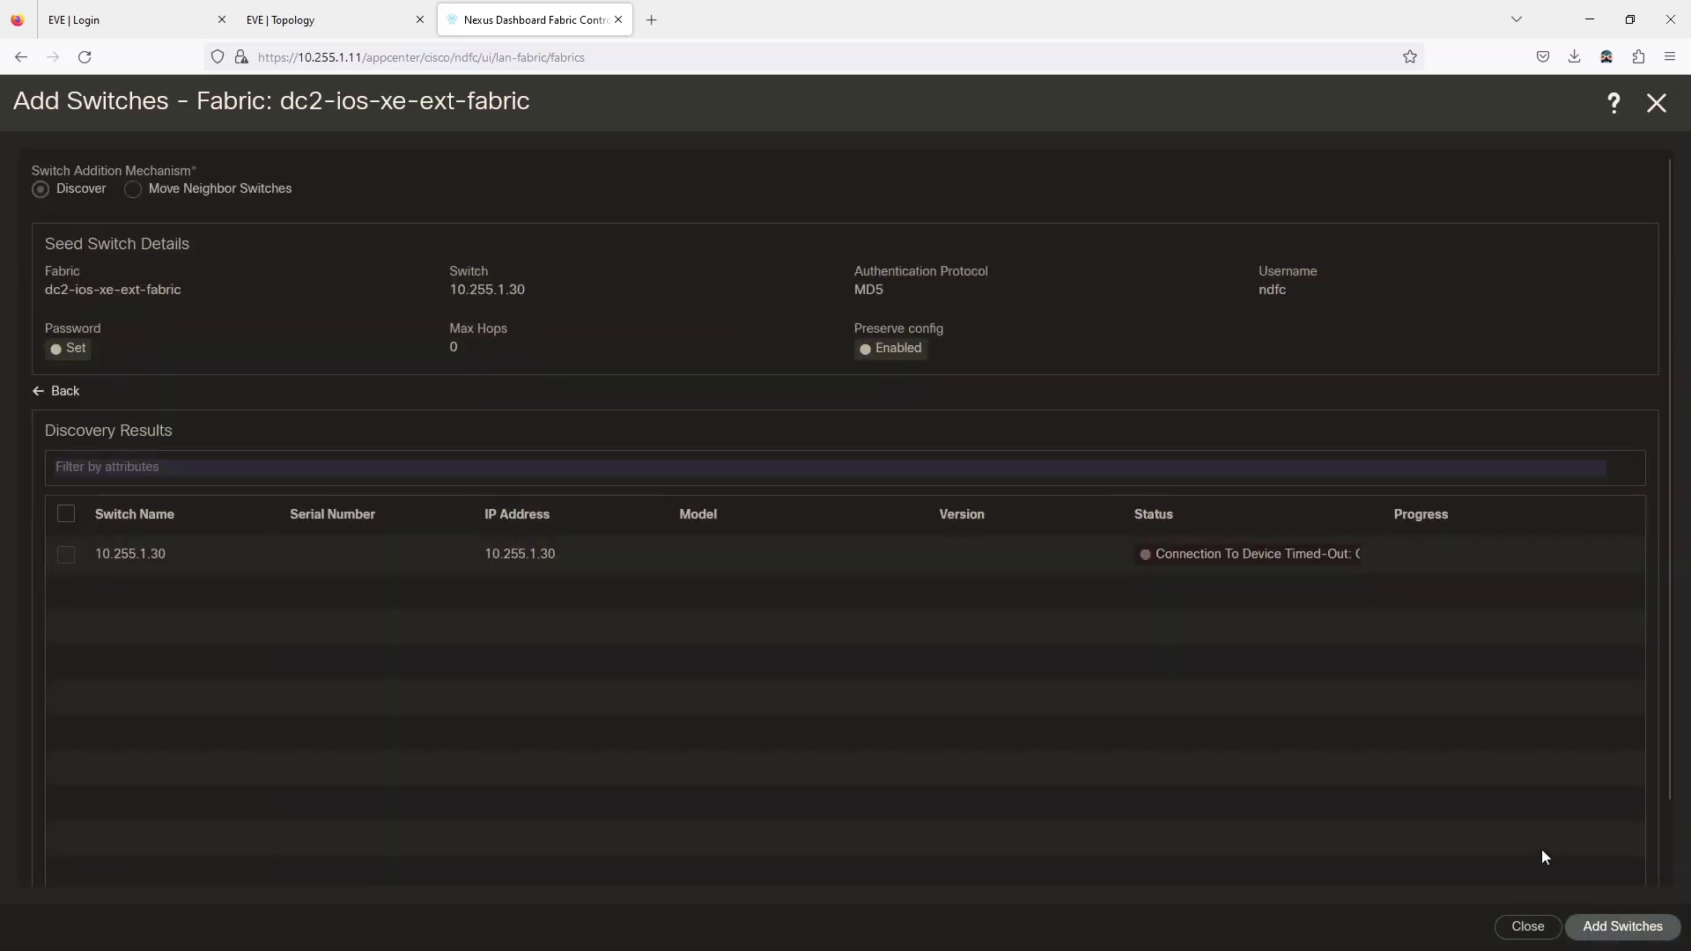
click(320, 27)
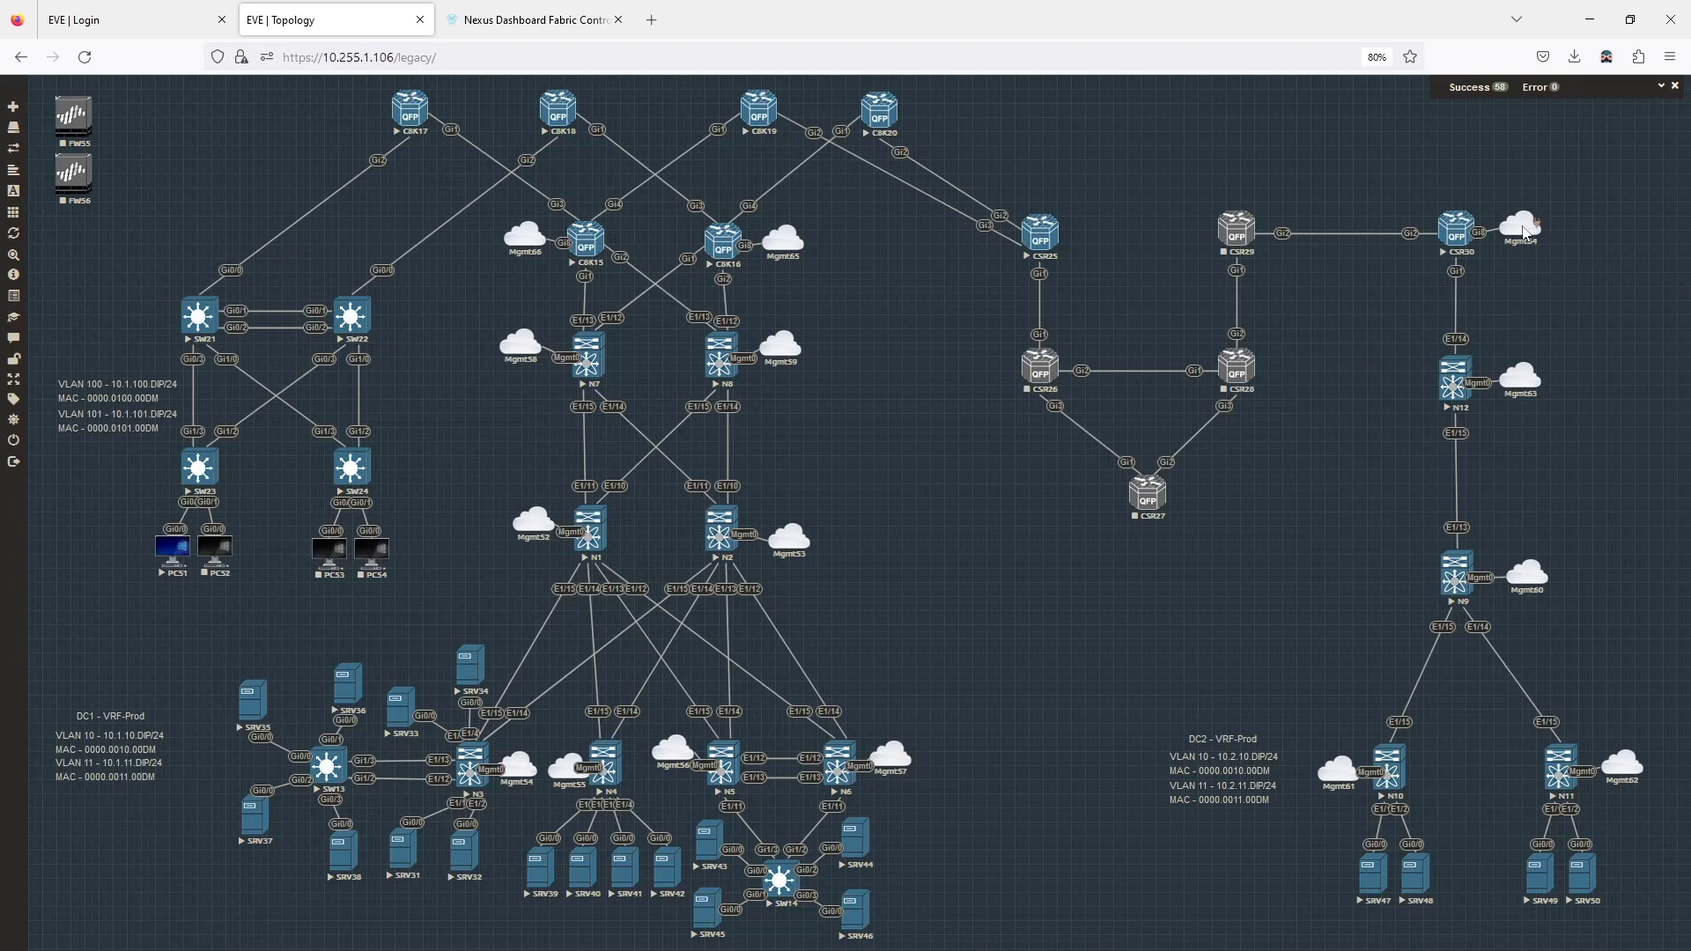
Inspect the Mgmt64 cloud's network settings in EVE-NG and cancel without changes.
right_click(1527, 231)
click(1557, 255)
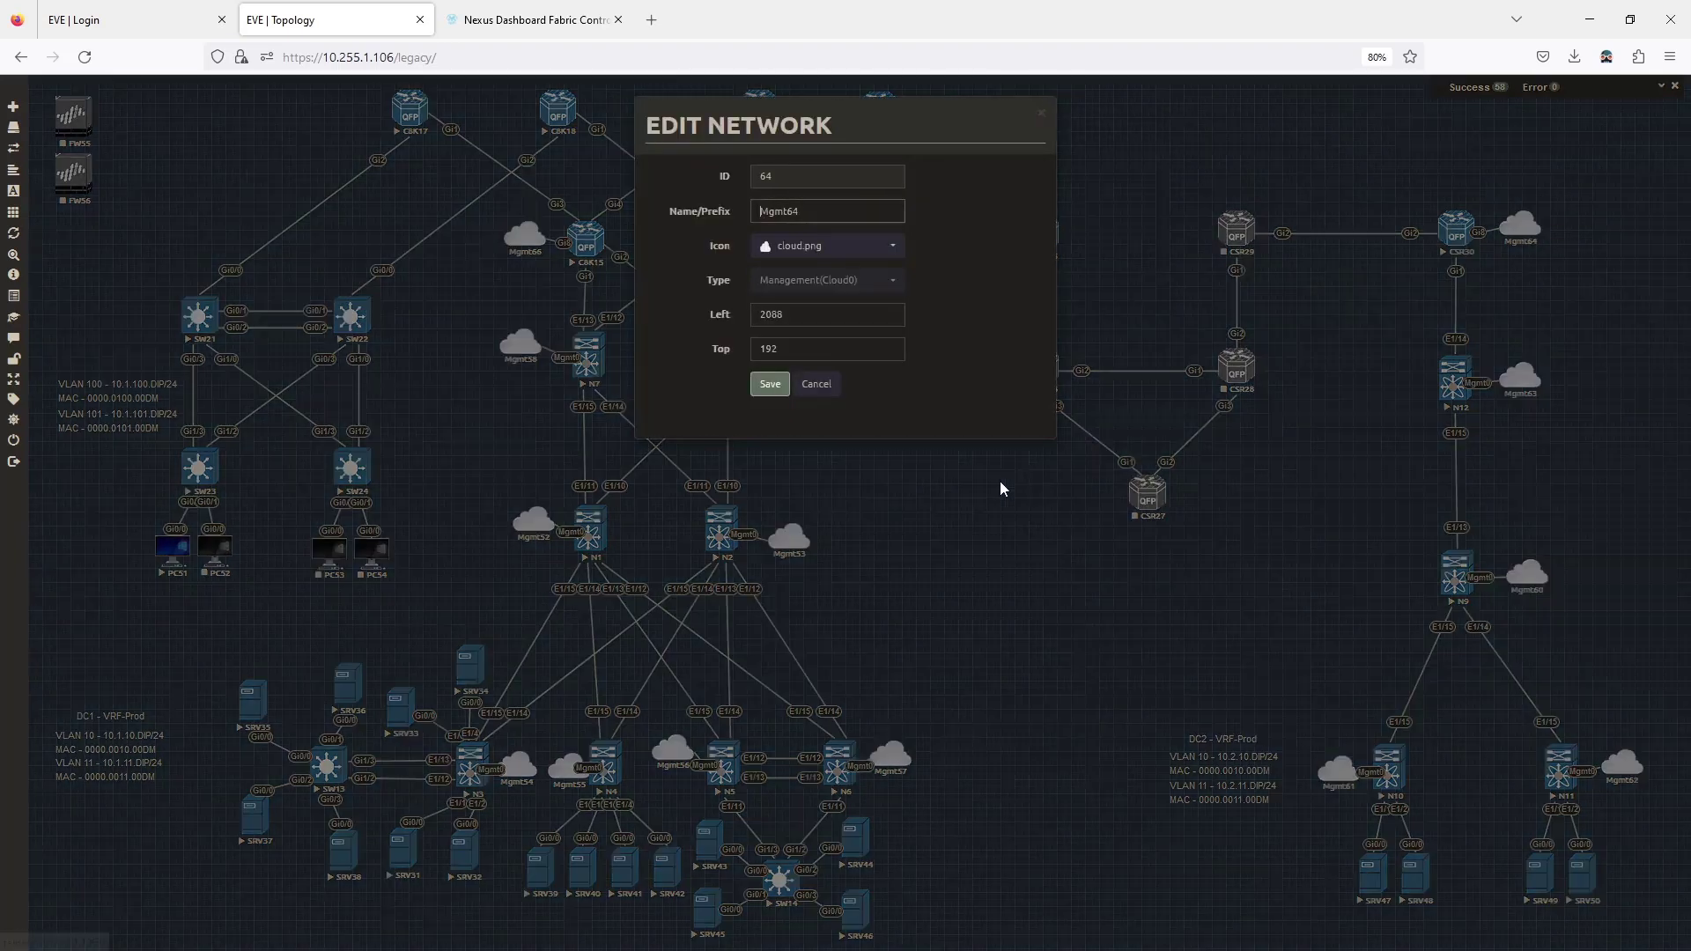
click(822, 249)
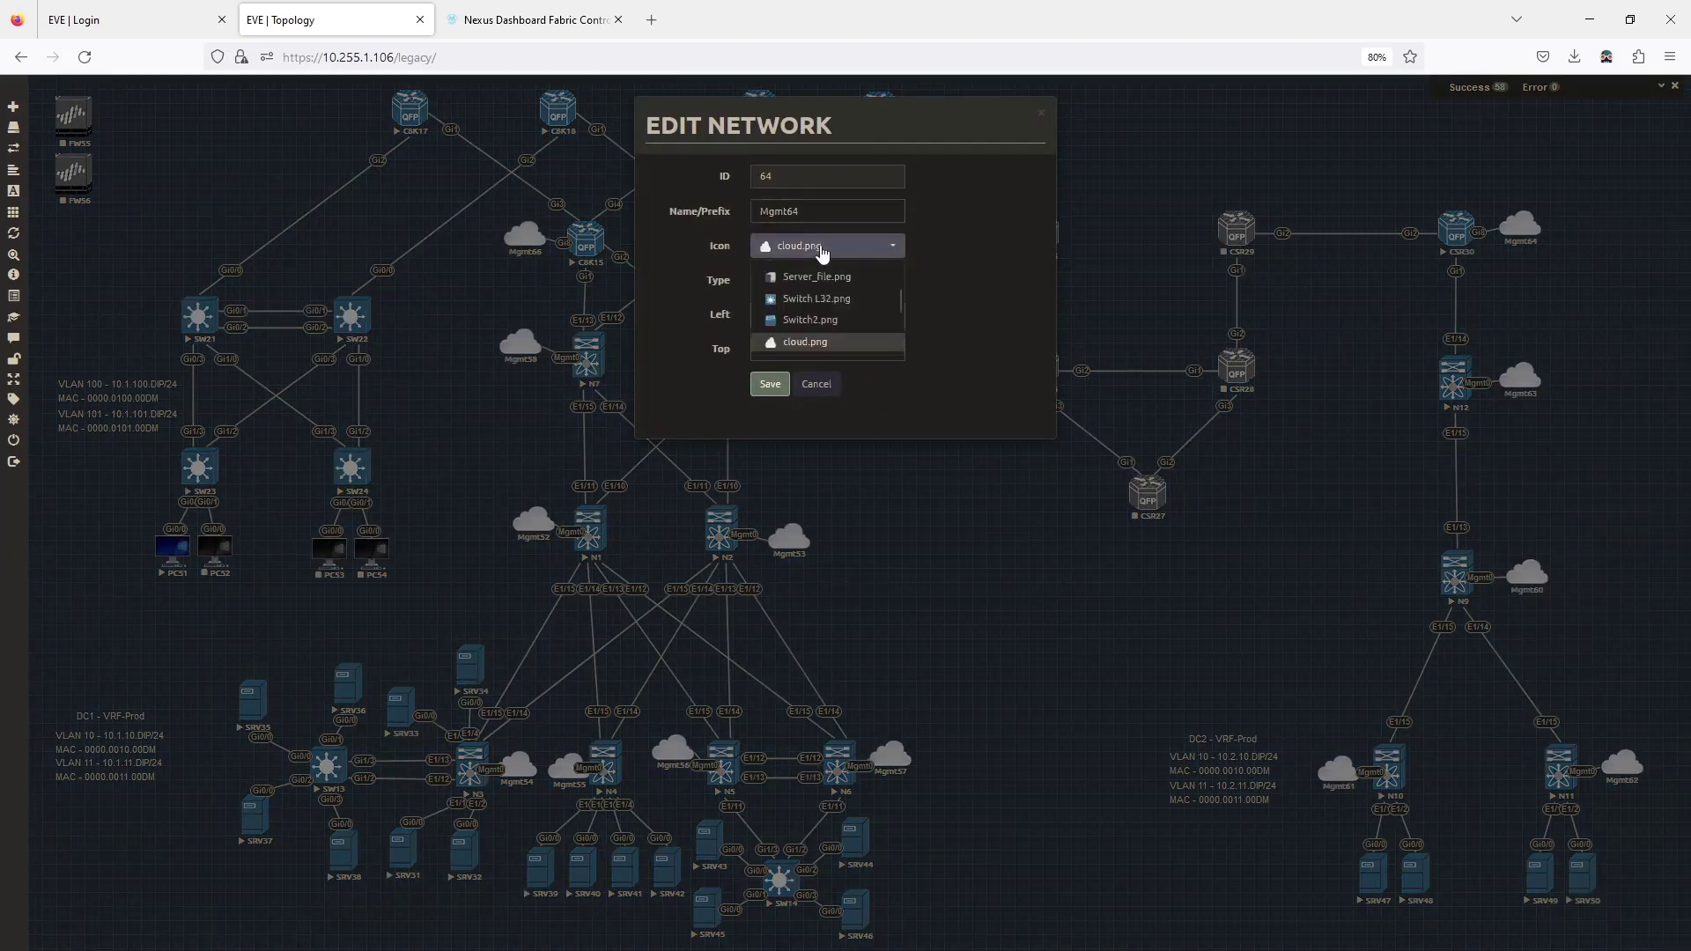
click(822, 249)
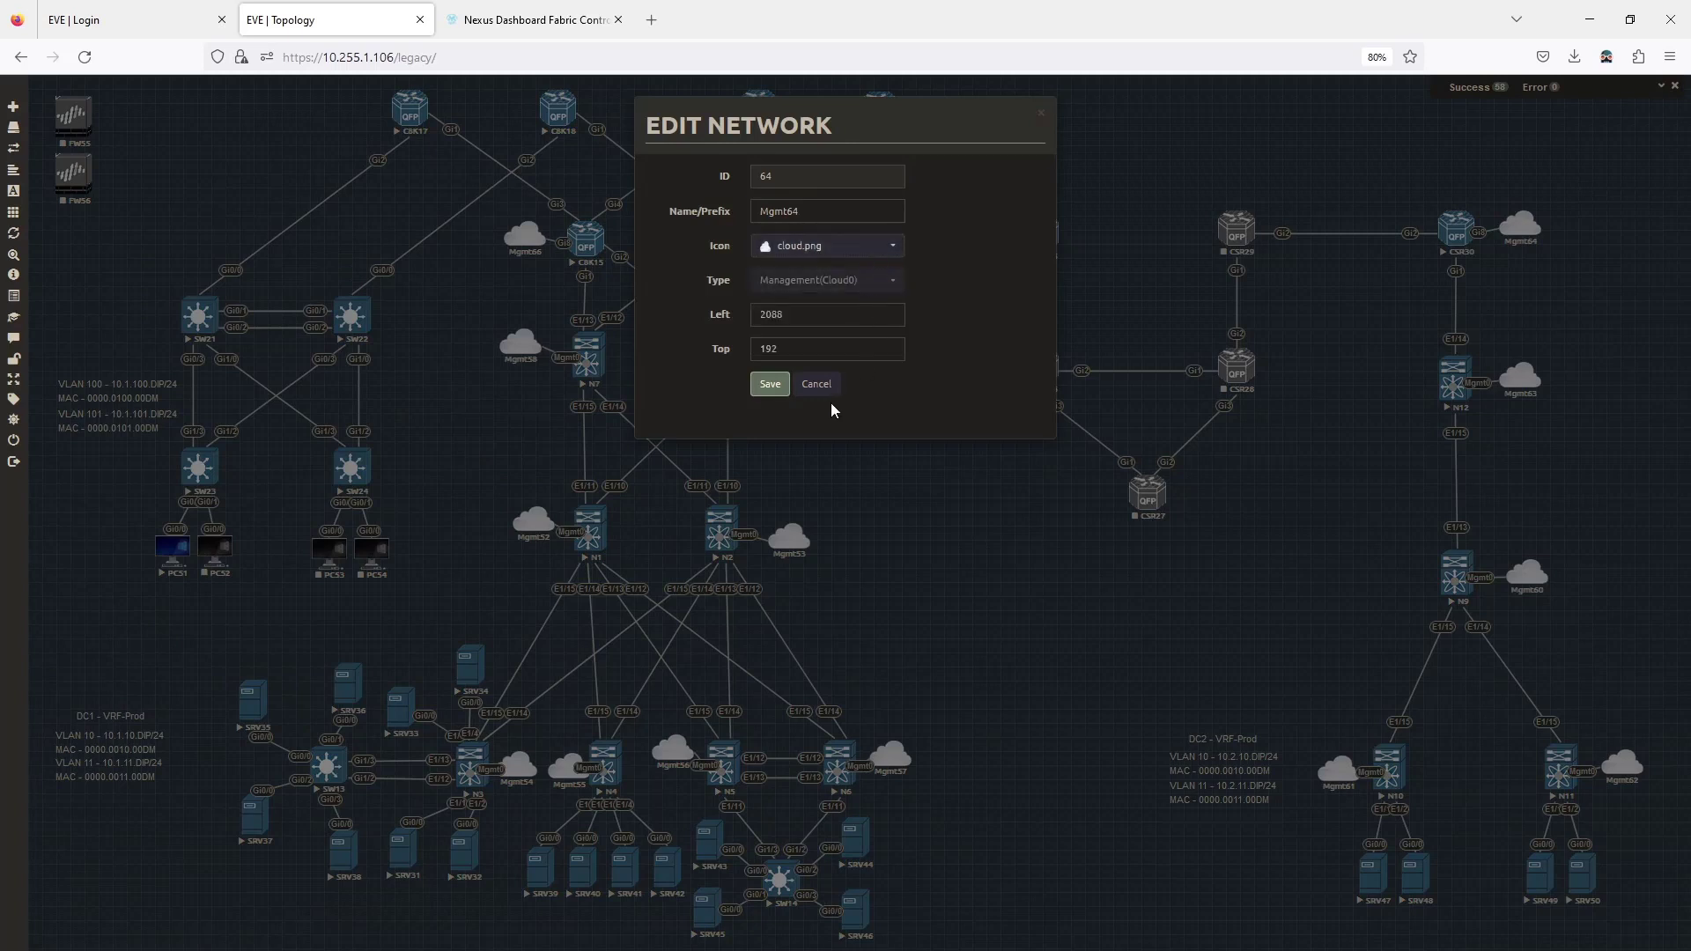
click(809, 386)
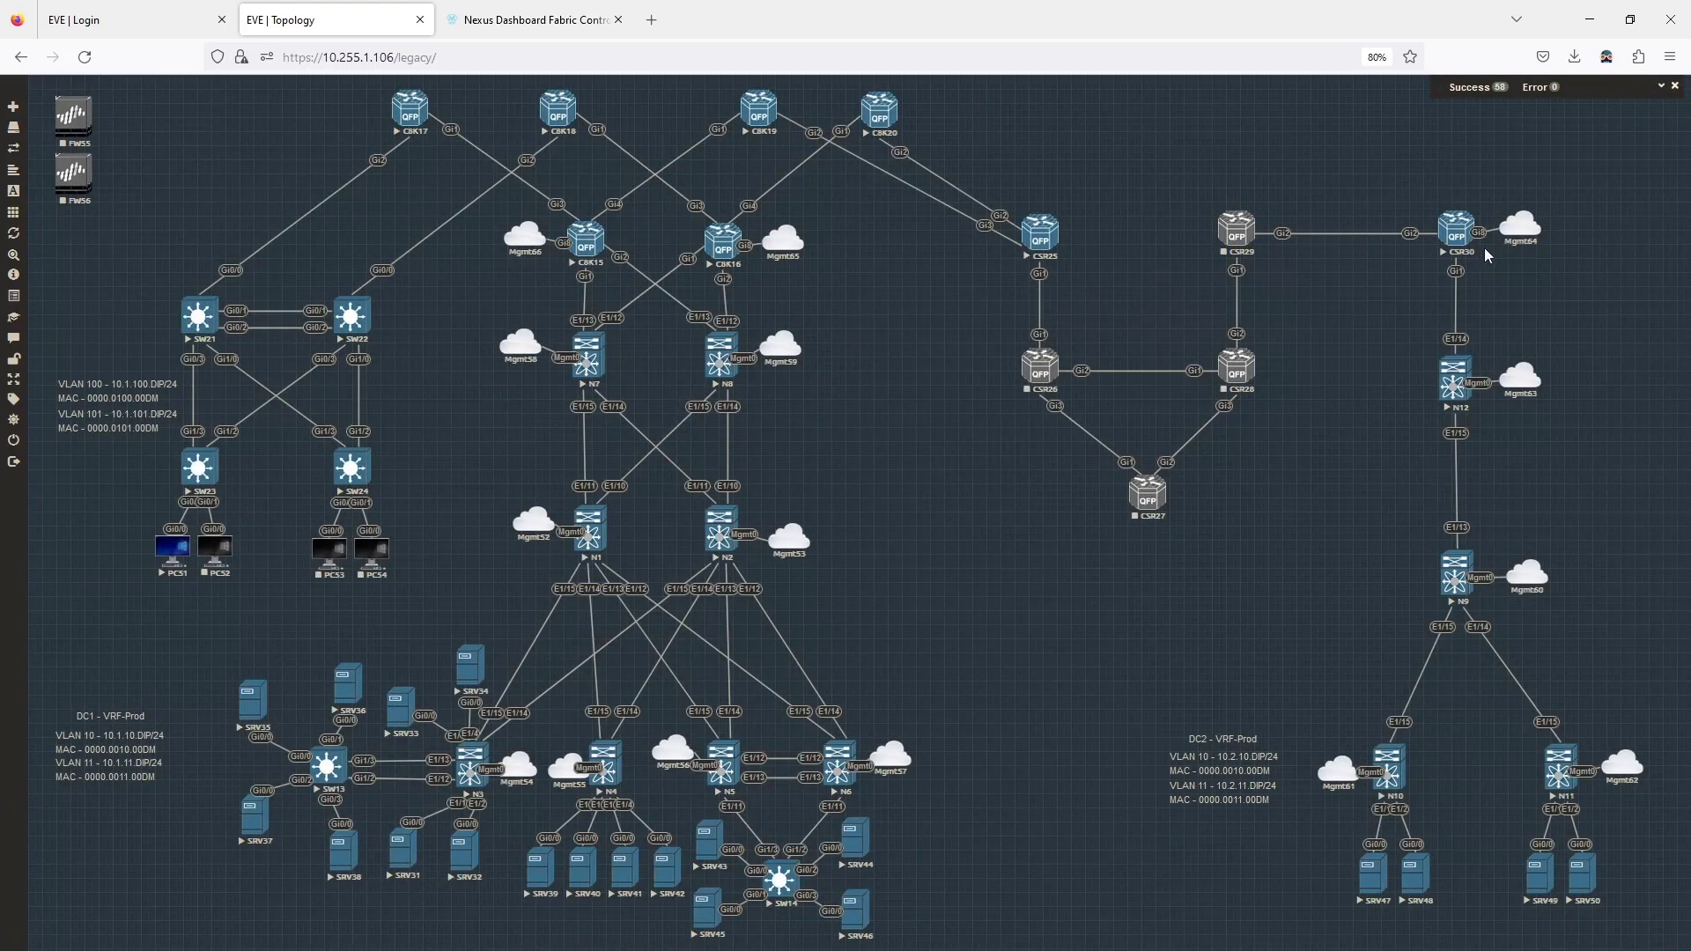
Glance at the CSR30 console, then return to the NDFC discovery results.
click(1456, 246)
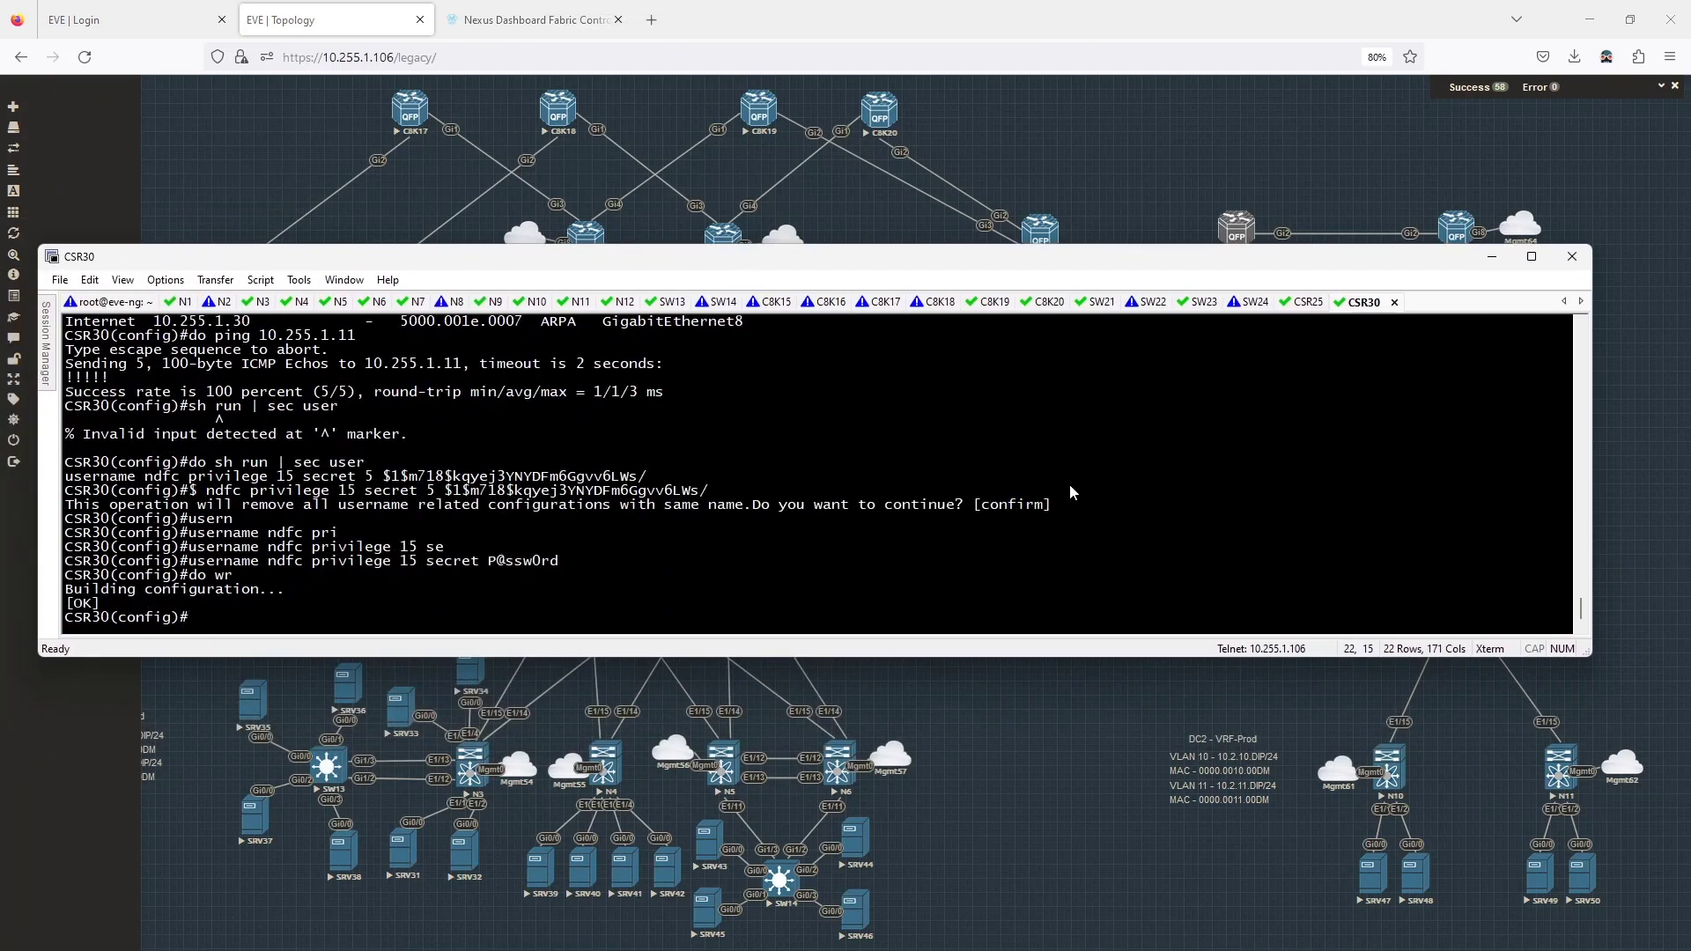
key(Return)
key(Return)
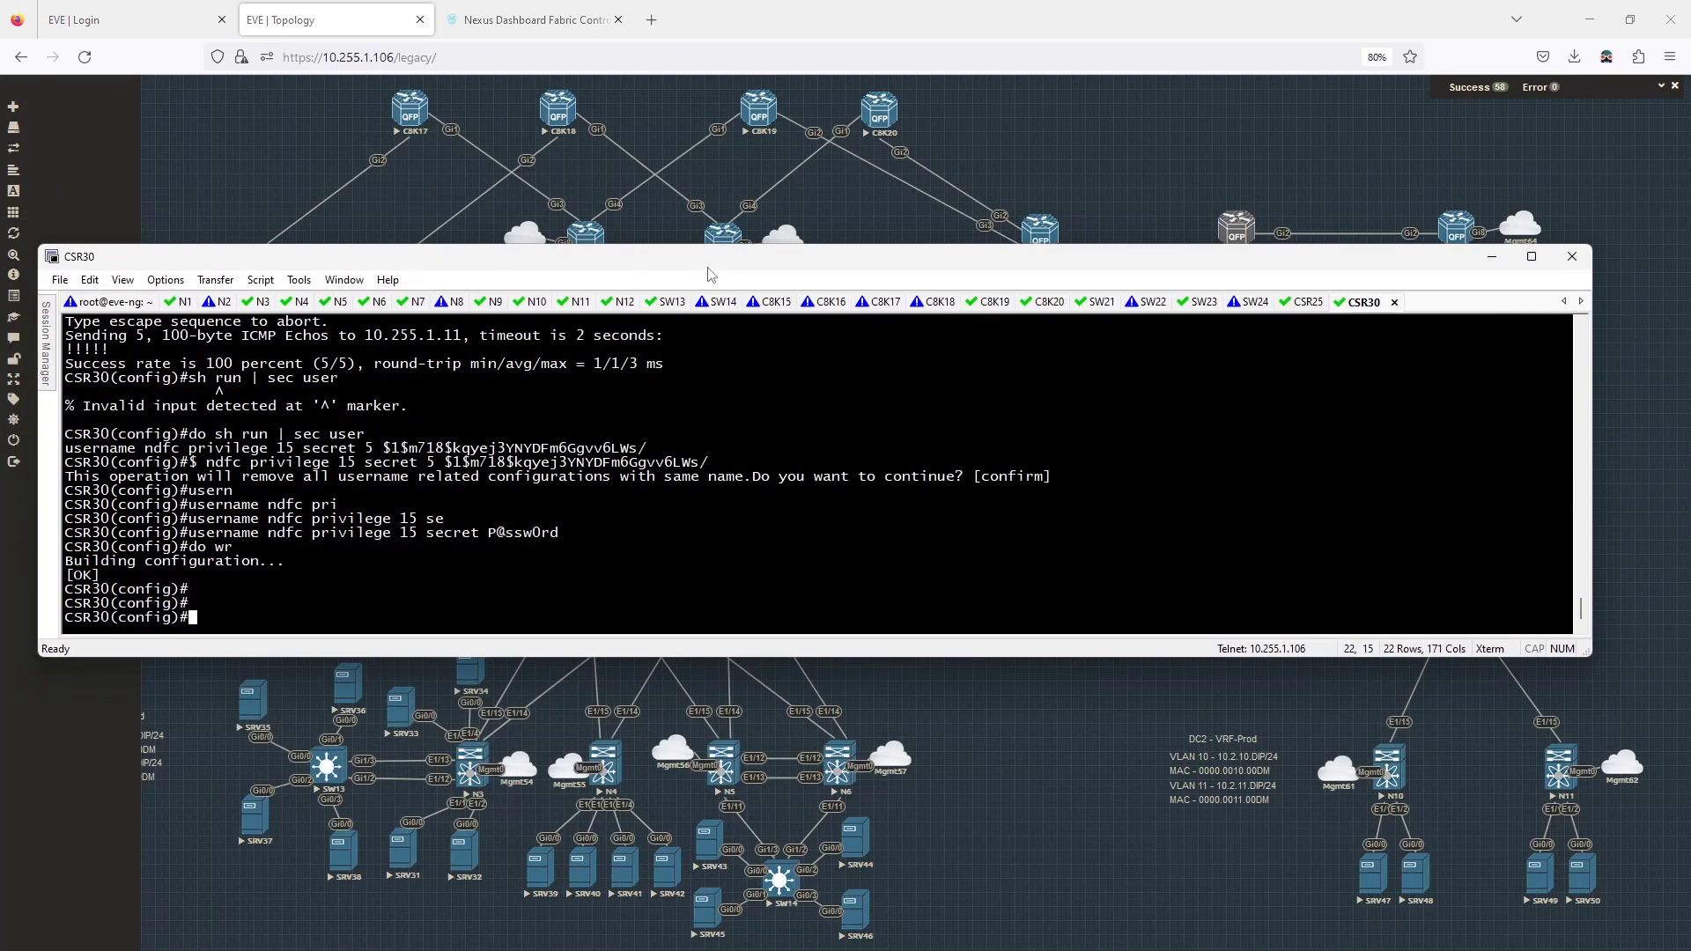
click(1491, 256)
click(533, 19)
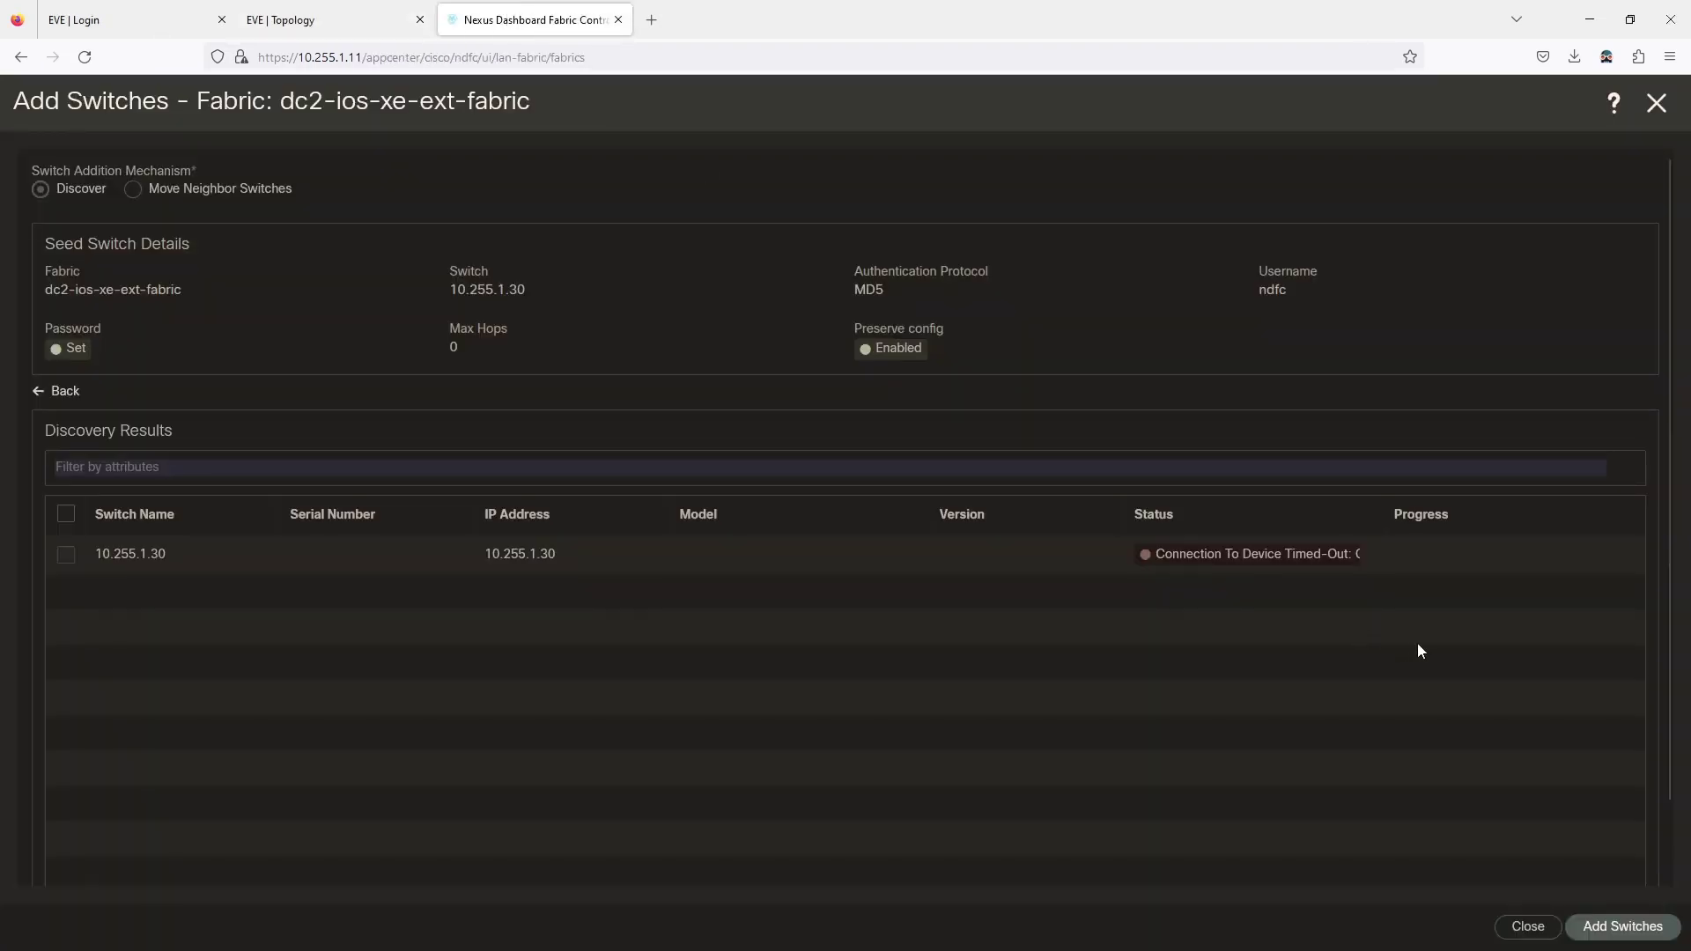
Widen the Status column, then run 'do sh ip ssh' on CSR30, showing SSH disabled.
drag(1389, 510, 1572, 516)
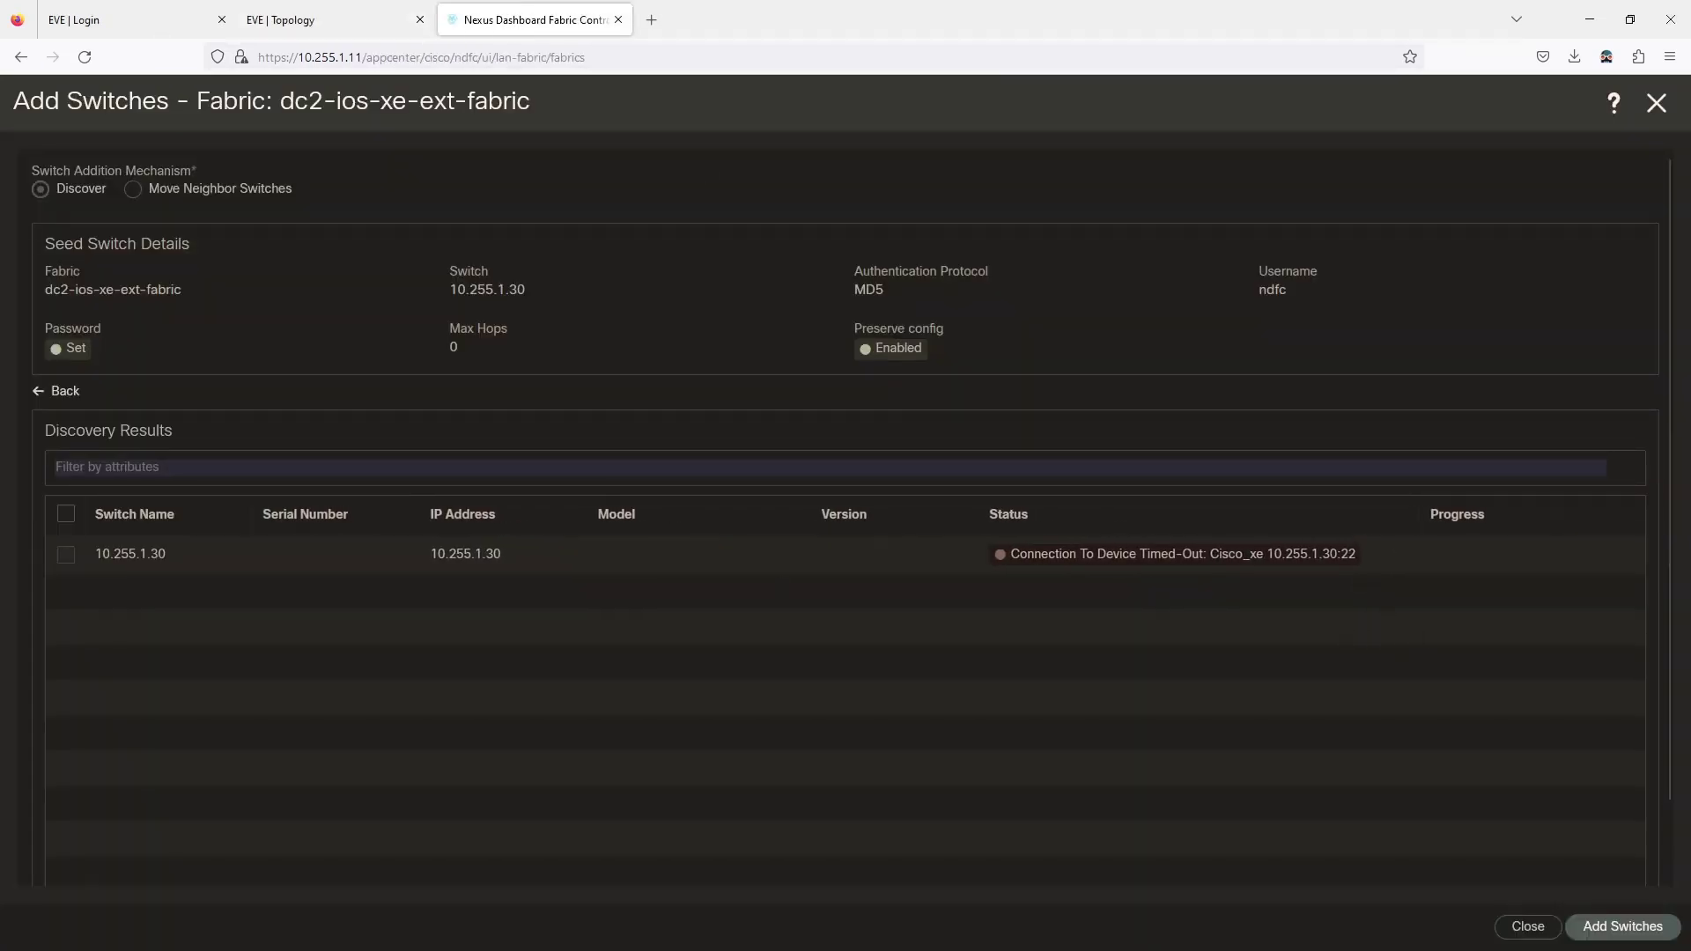
drag(0, 343, 443, 231)
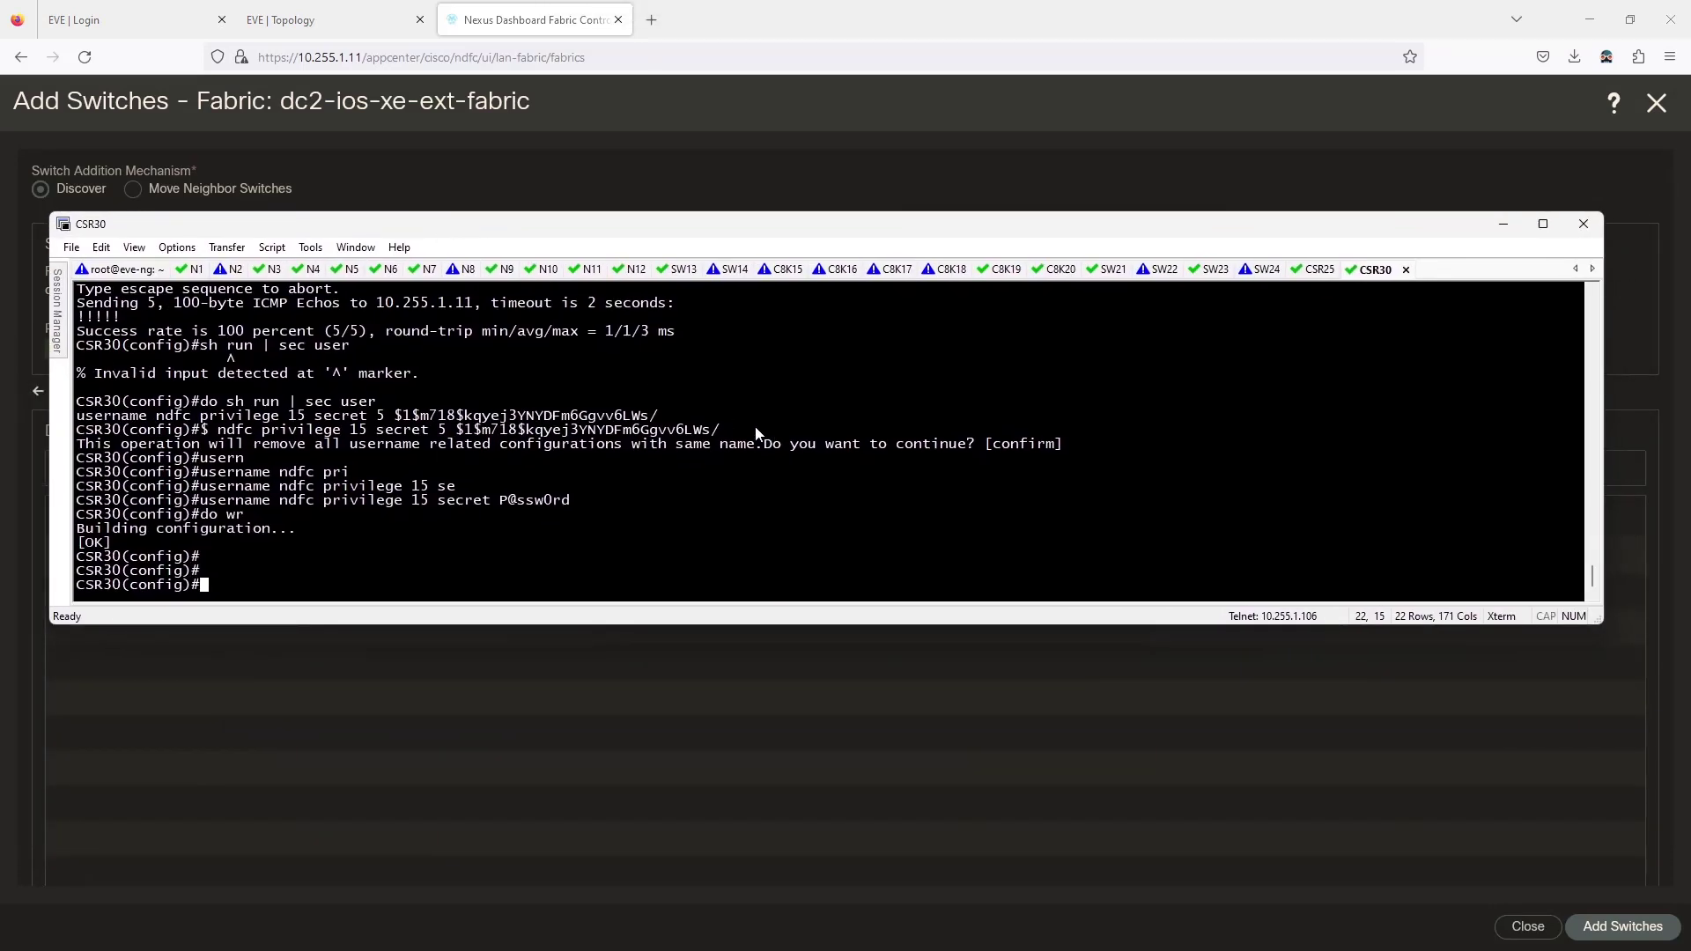
key(Return)
key(Return)
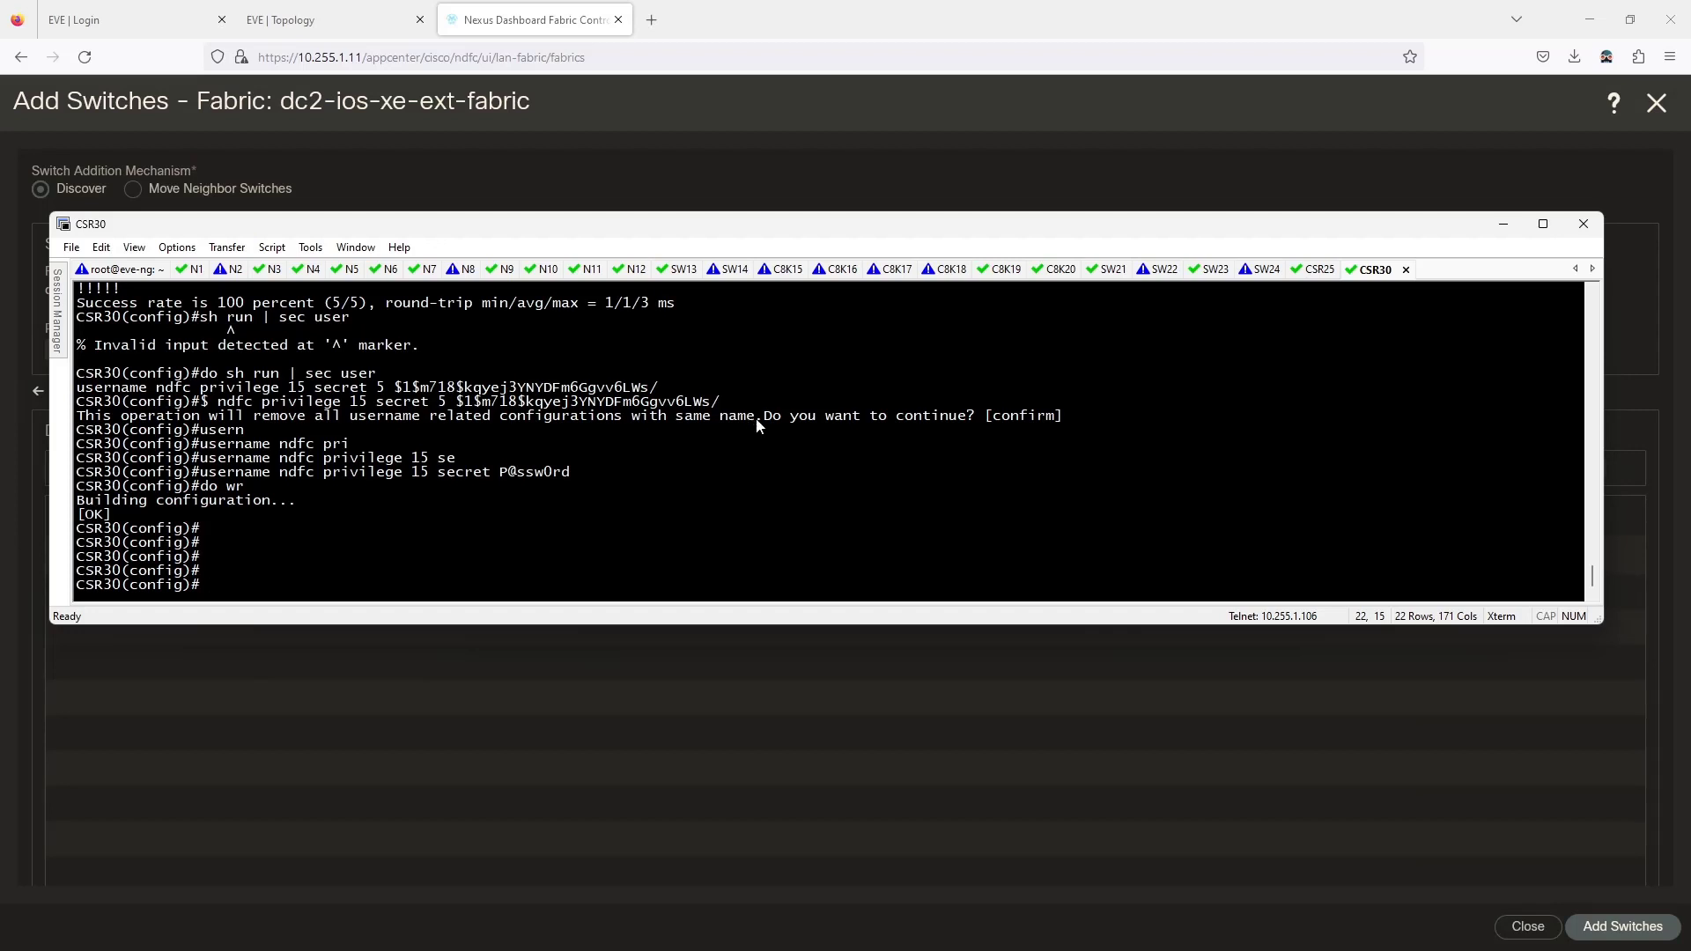
scroll(615, 446, up, 10)
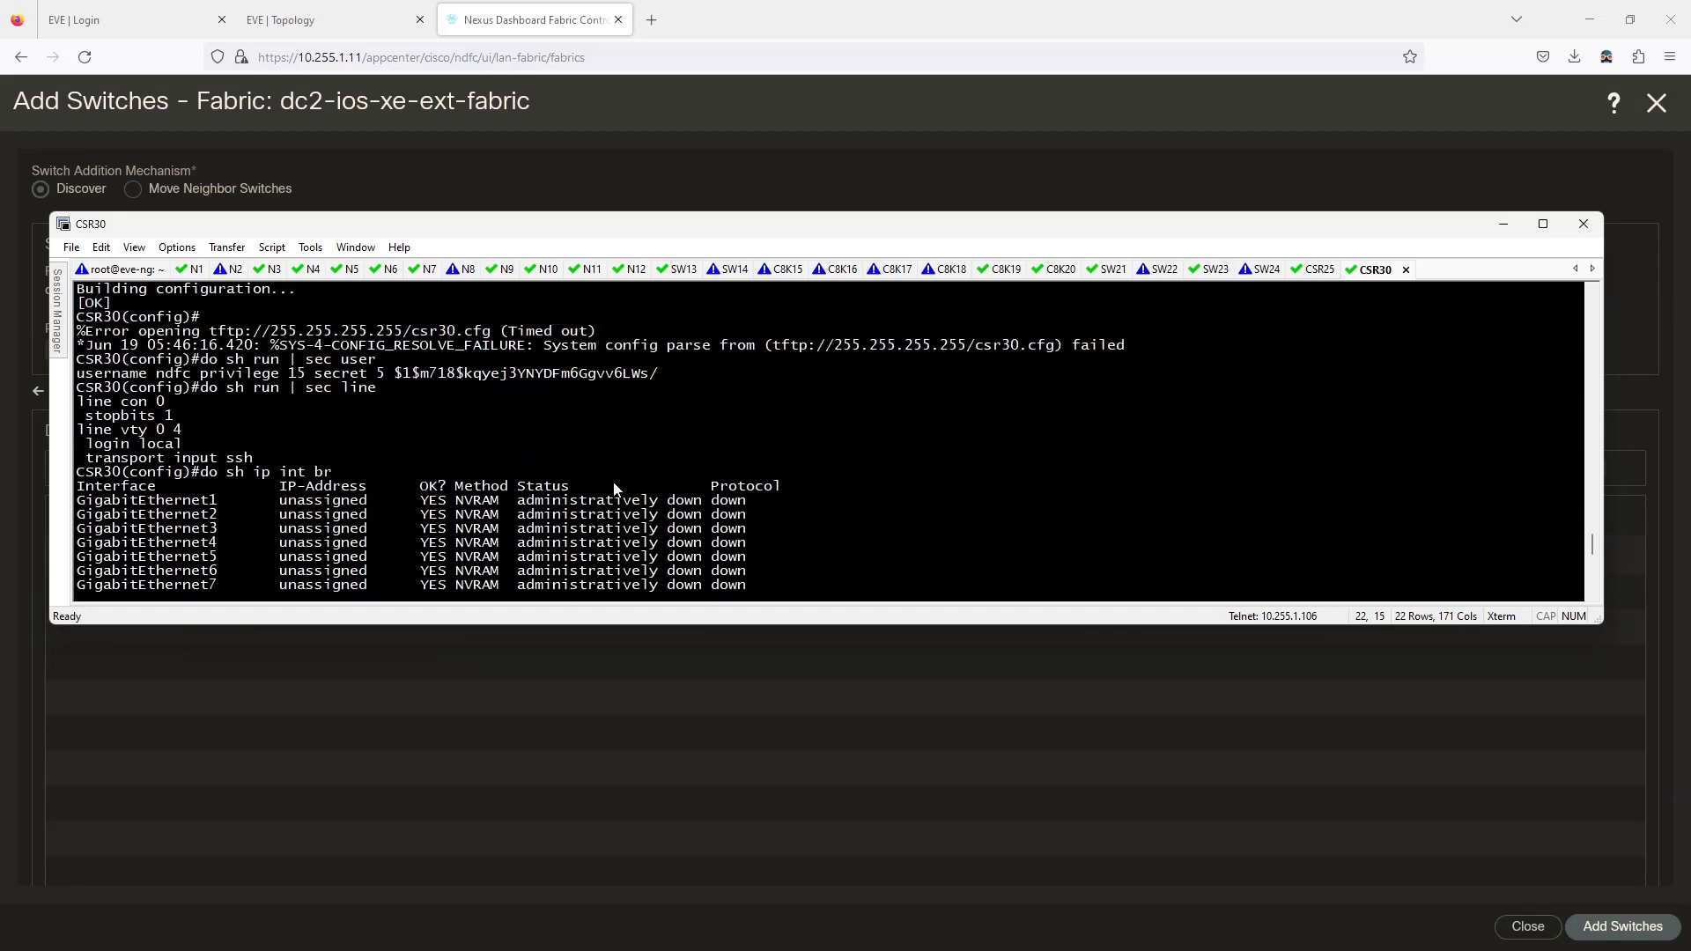
scroll(614, 488, up, 1)
scroll(613, 479, down, 12)
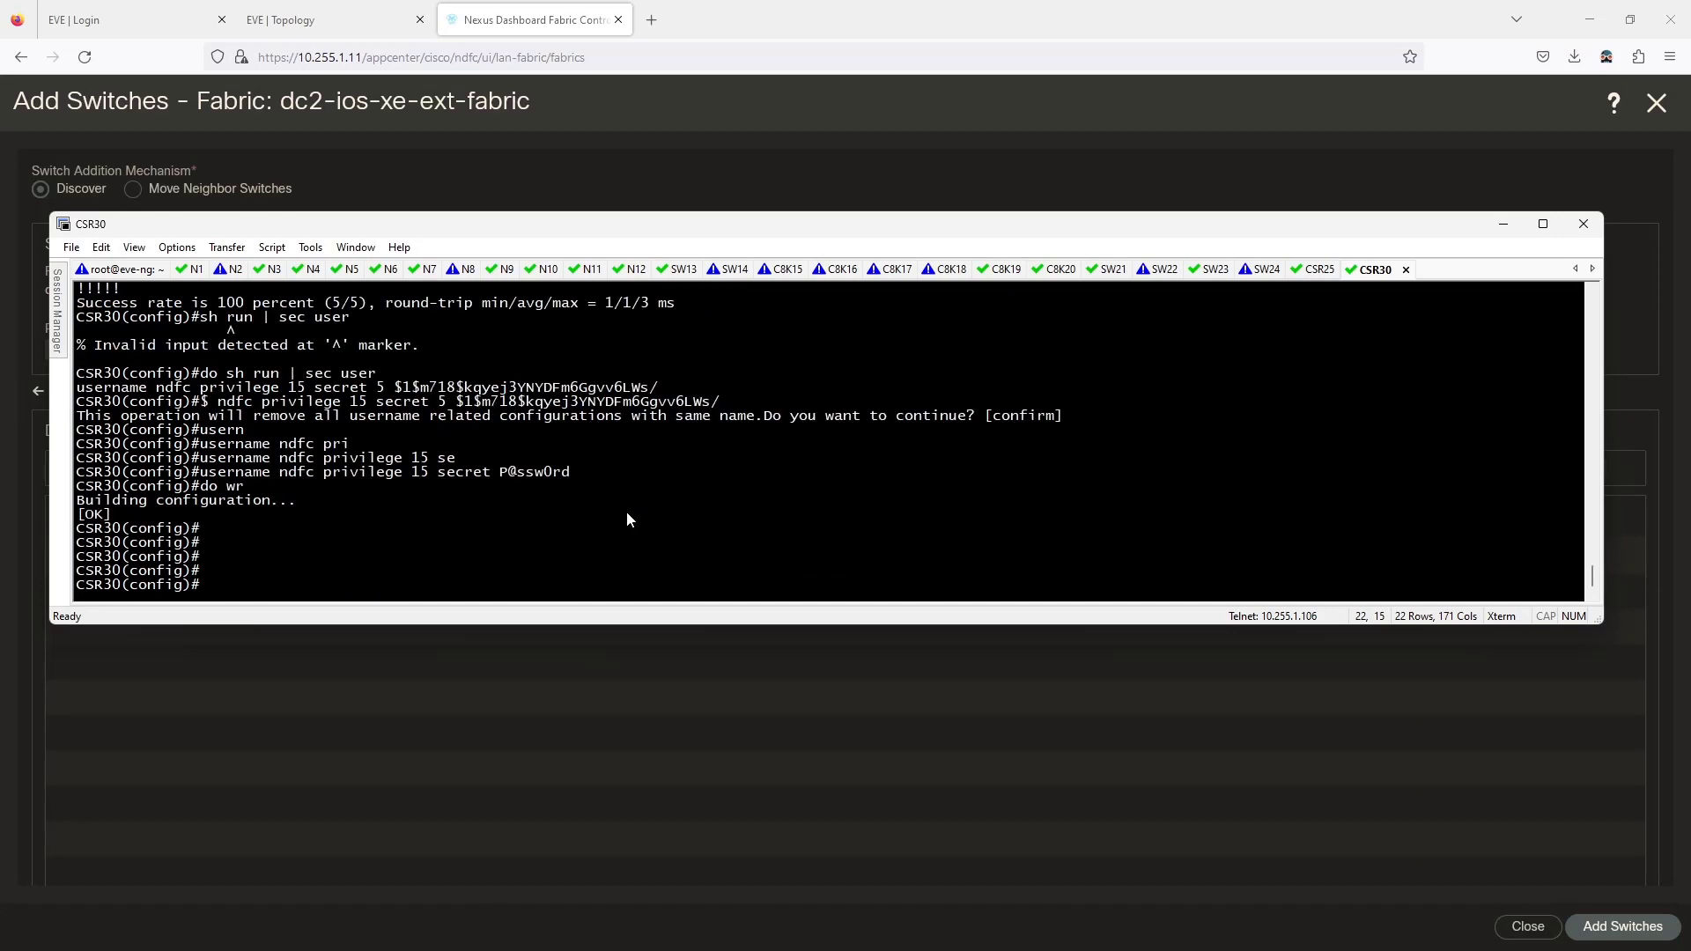
text(do sh ip ssh)
key(Return)
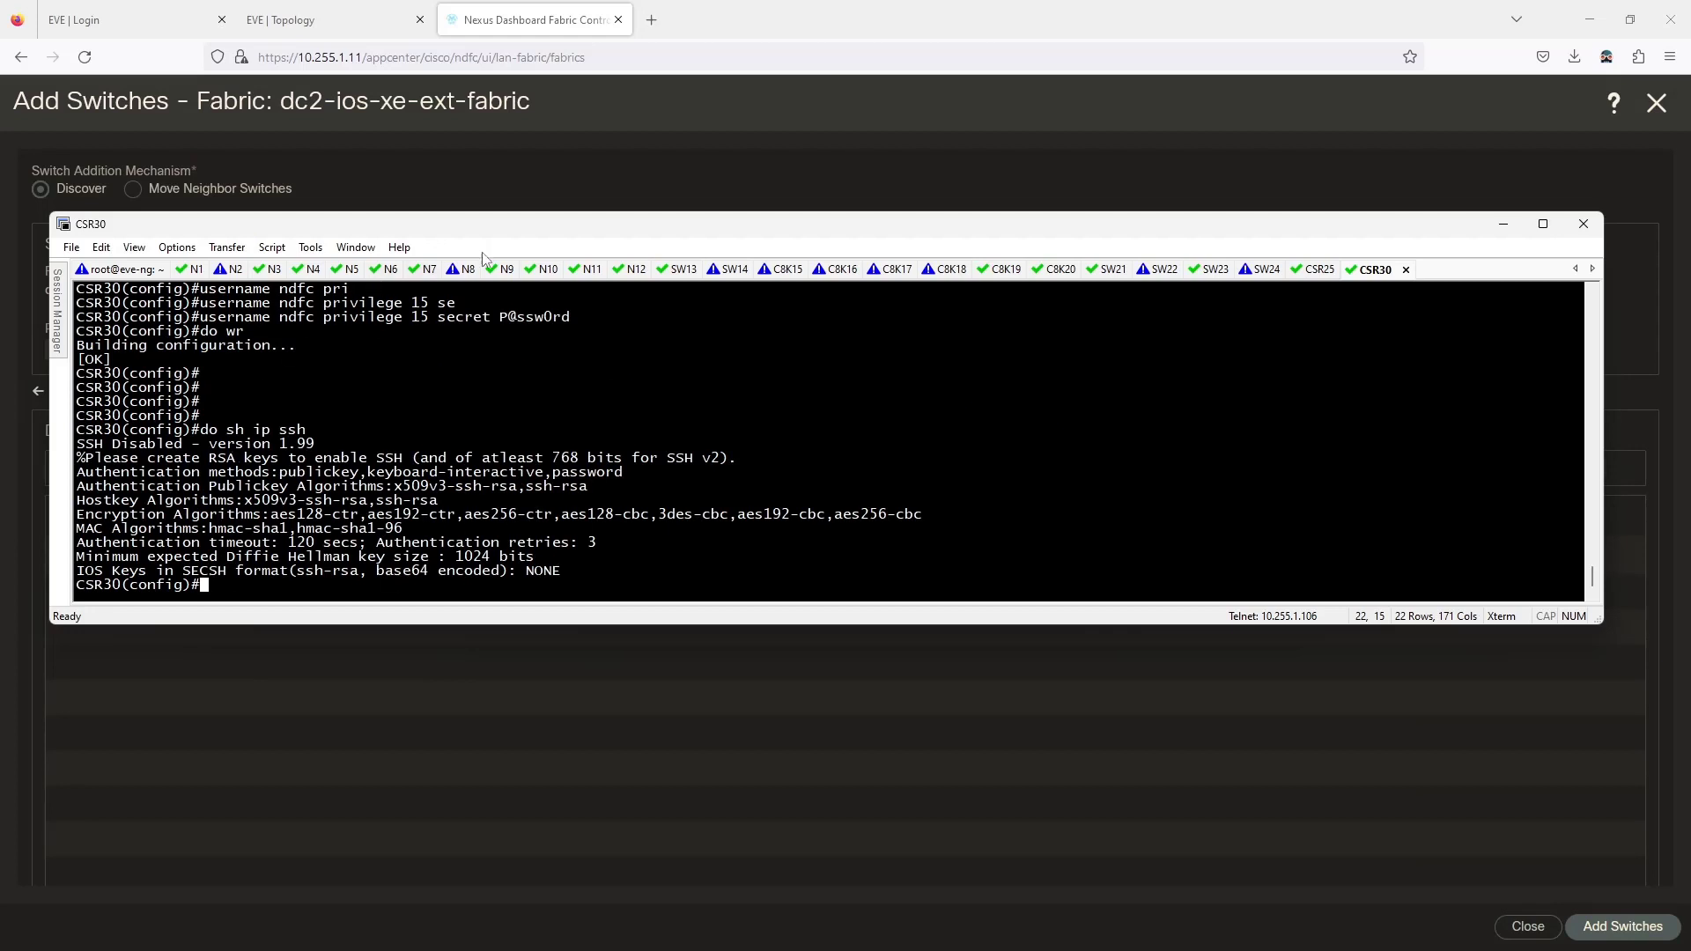
Run 'do sh ip ssh' on C8K15 for comparison, showing SSH enabled version 1.99.
click(764, 271)
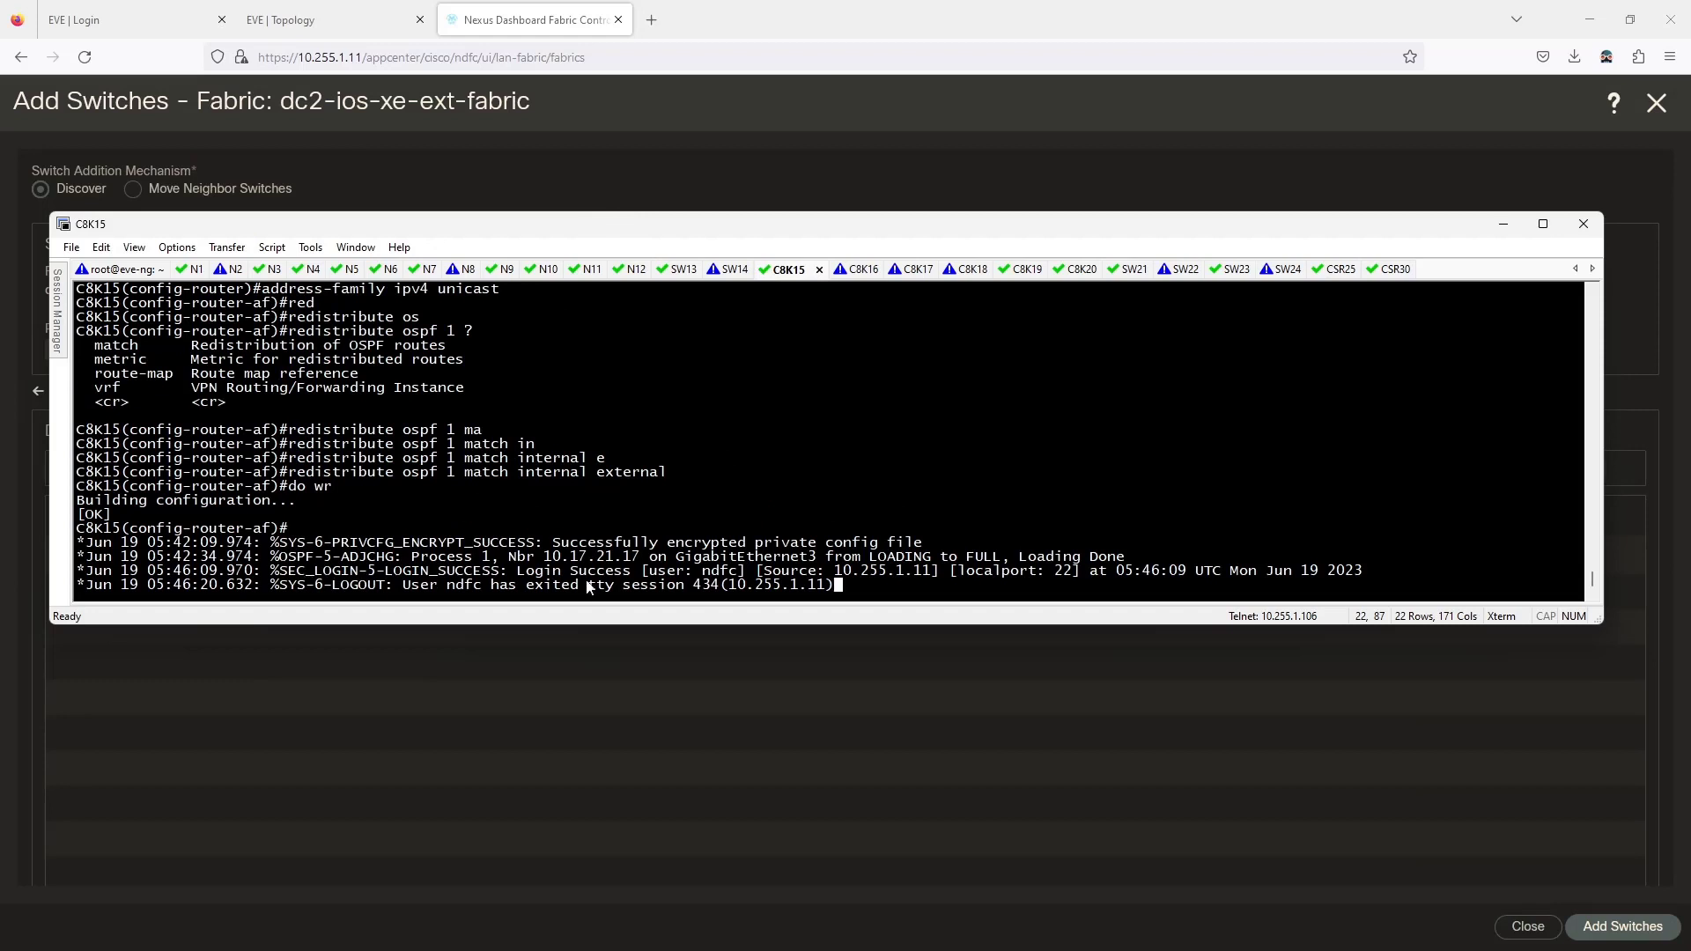
scroll(617, 553, up, 5)
scroll(622, 548, up, 1)
scroll(624, 541, down, 10)
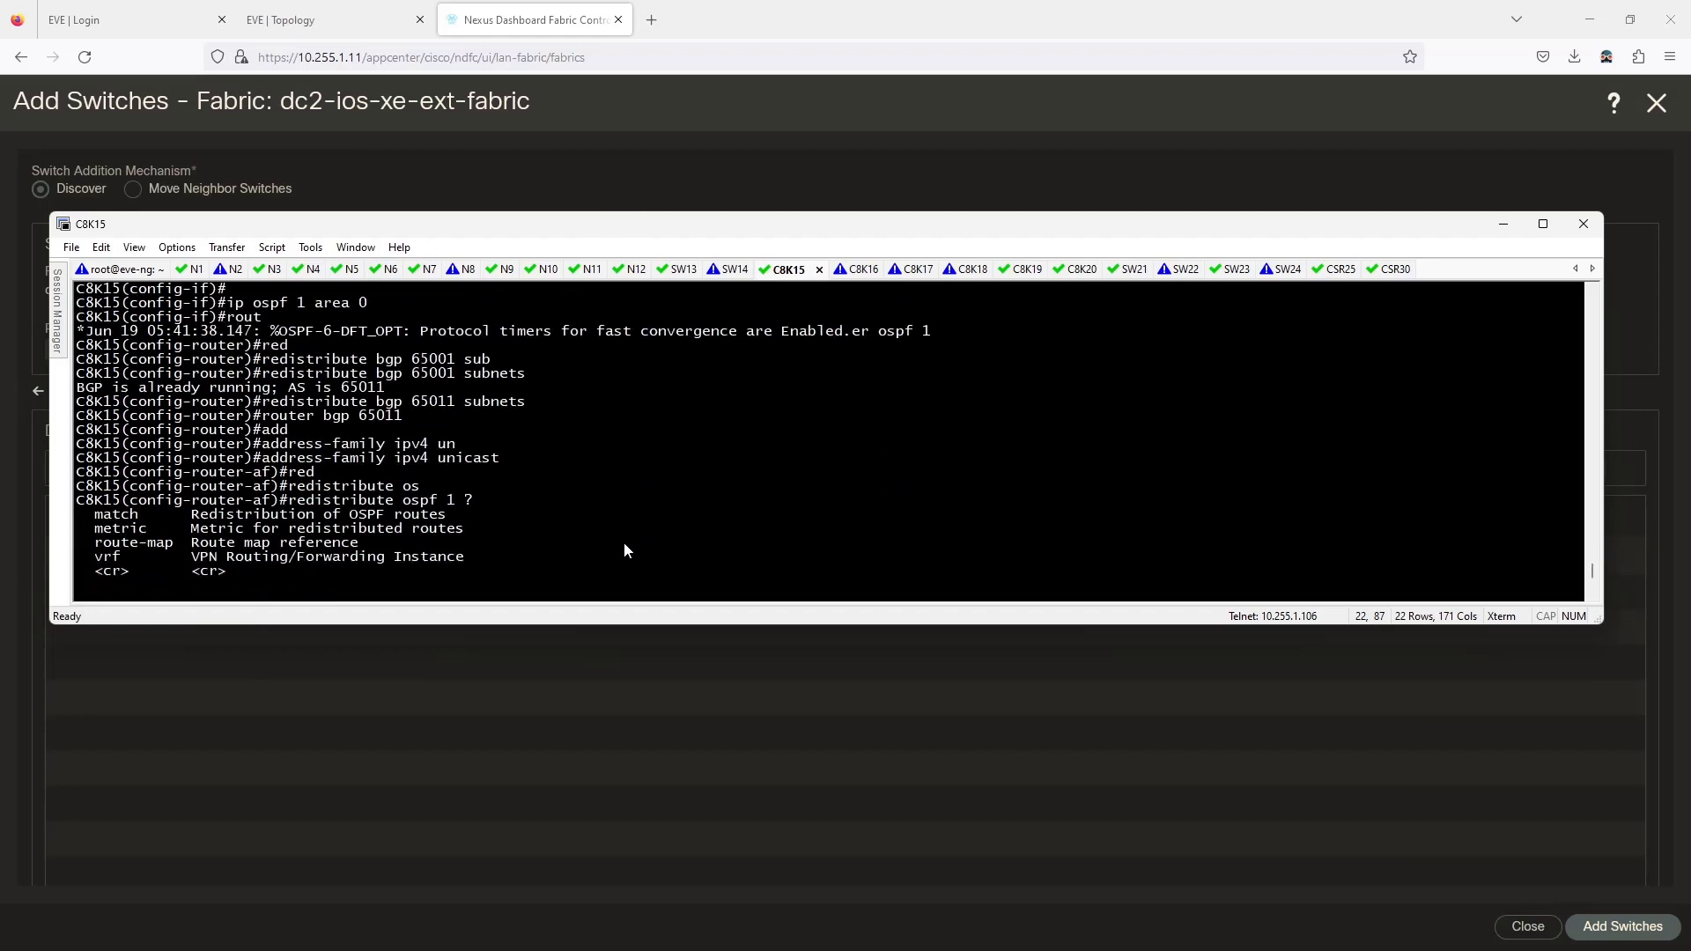
key(Return)
key(Return)
text(do sh ip ssh)
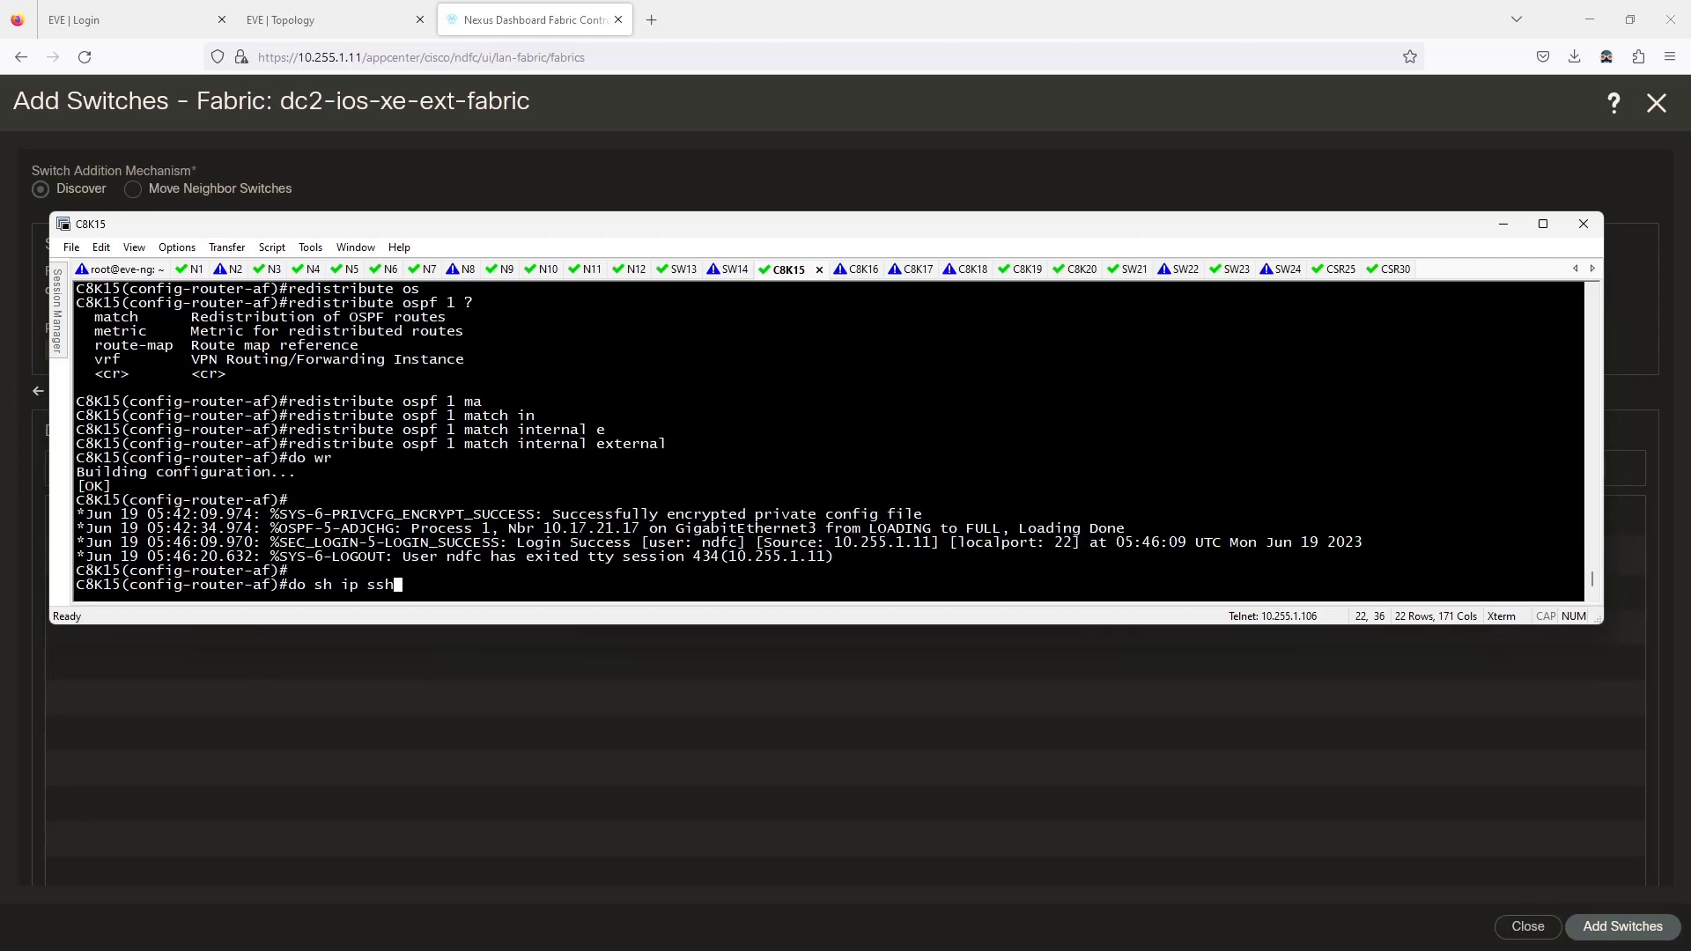
key(Return)
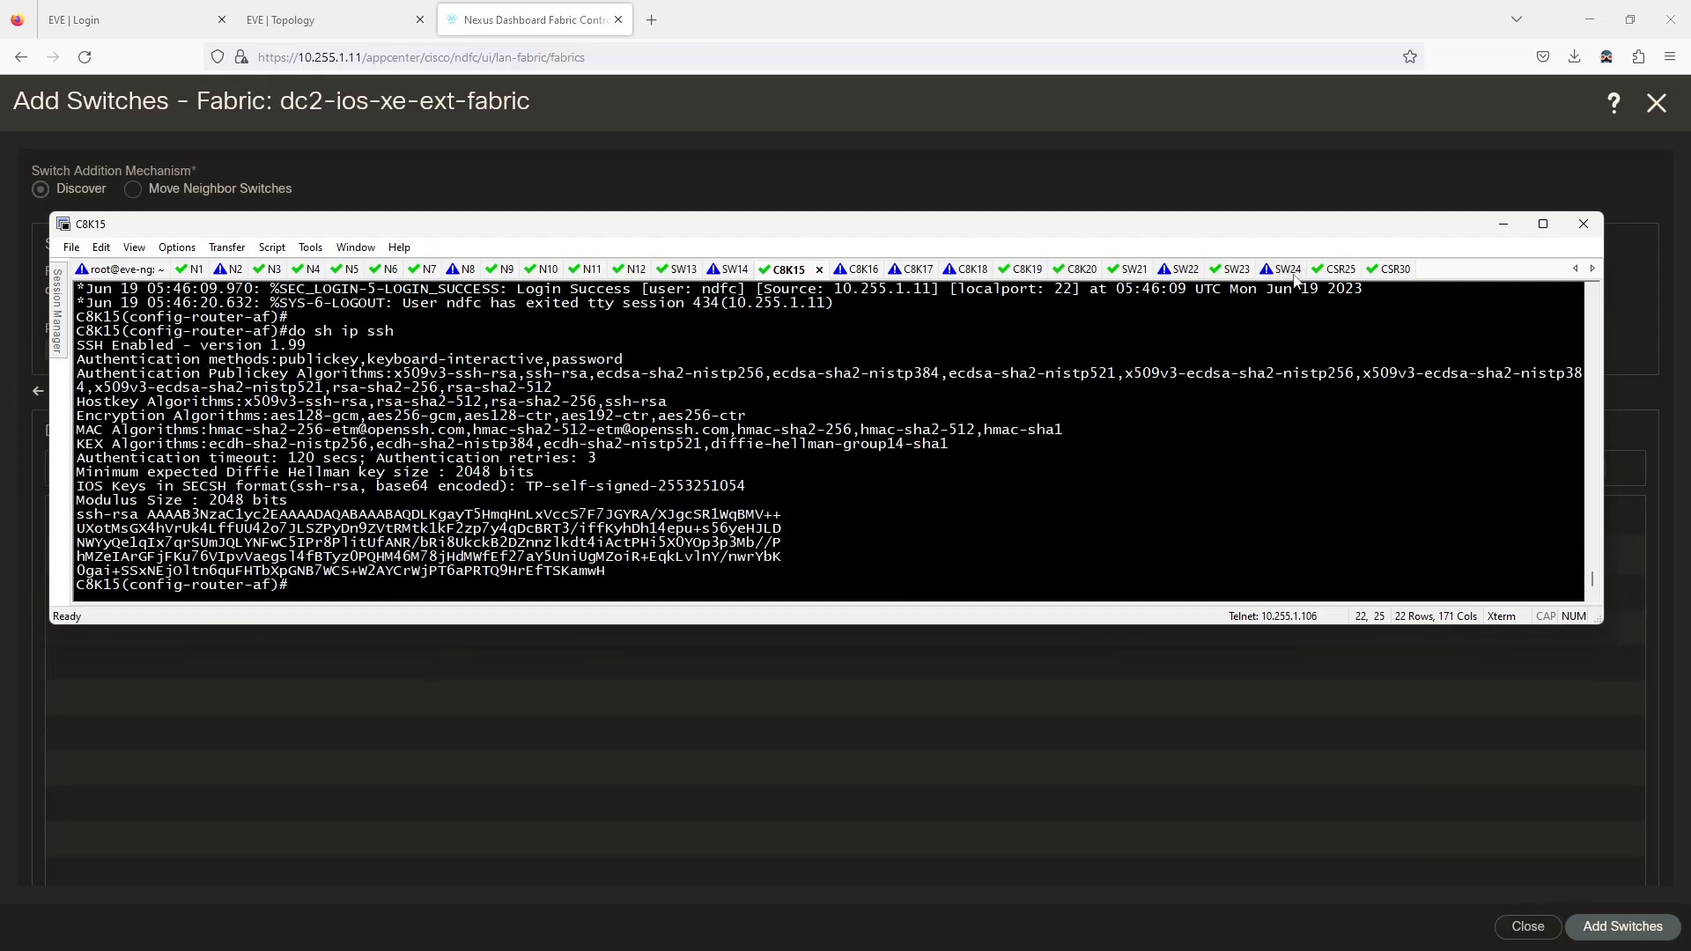
click(1379, 270)
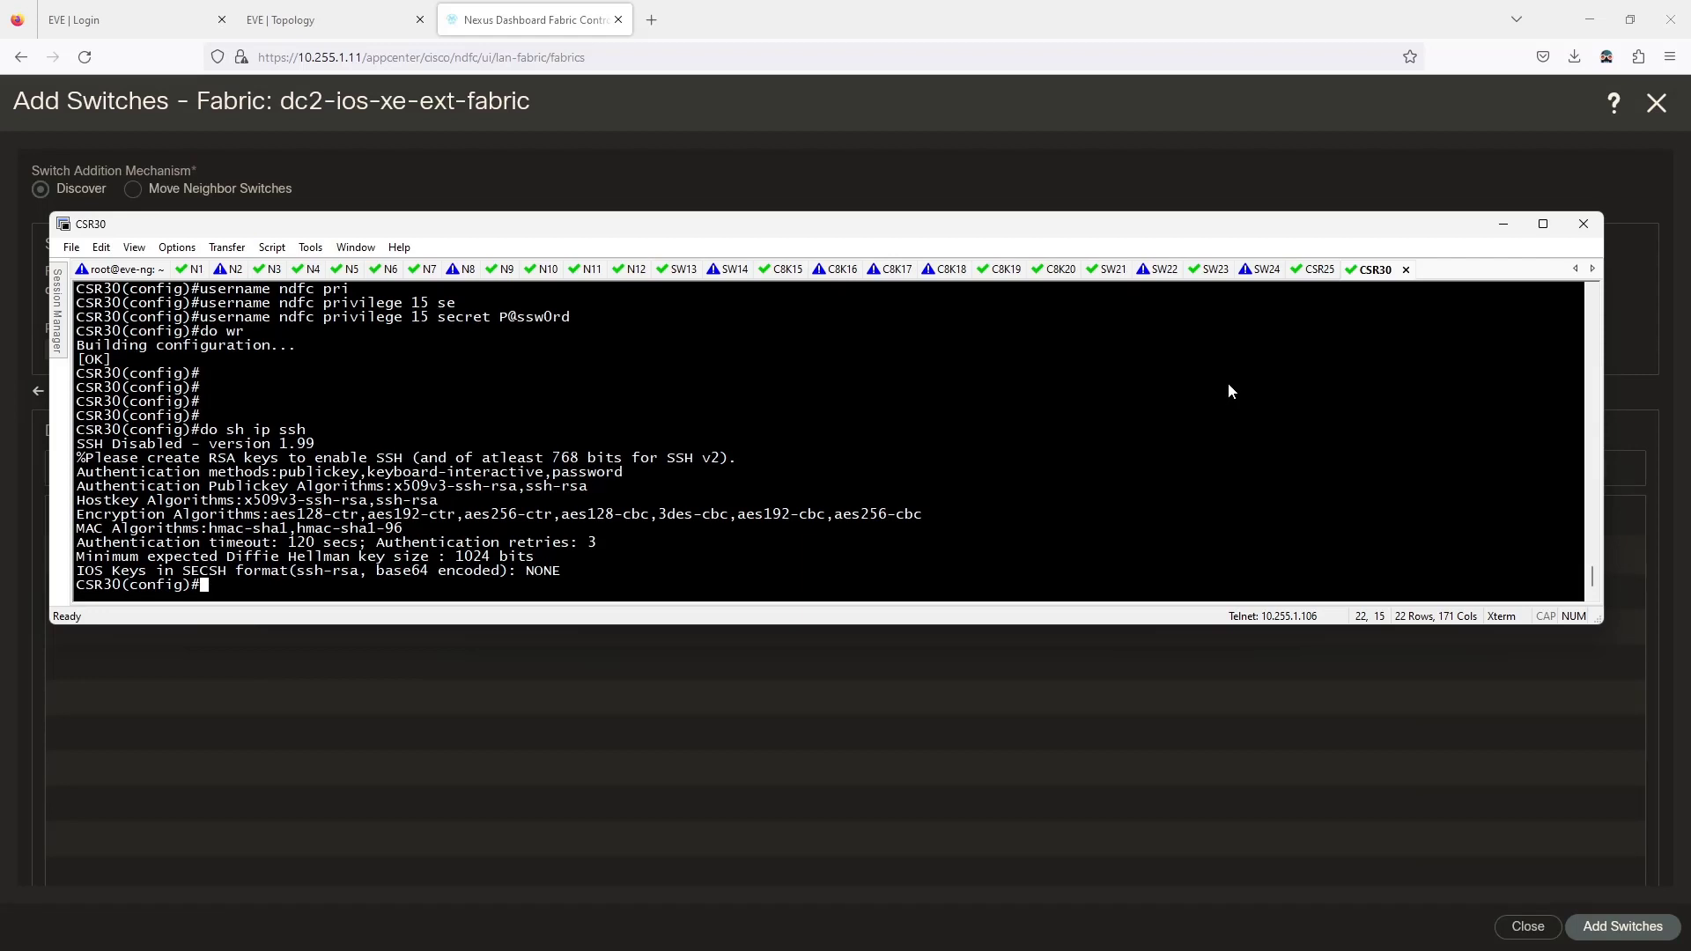
Set CSR30's IP domain name to ndfc.local.
text(ip dom)
key(Tab)
text(-n)
key(Tab)
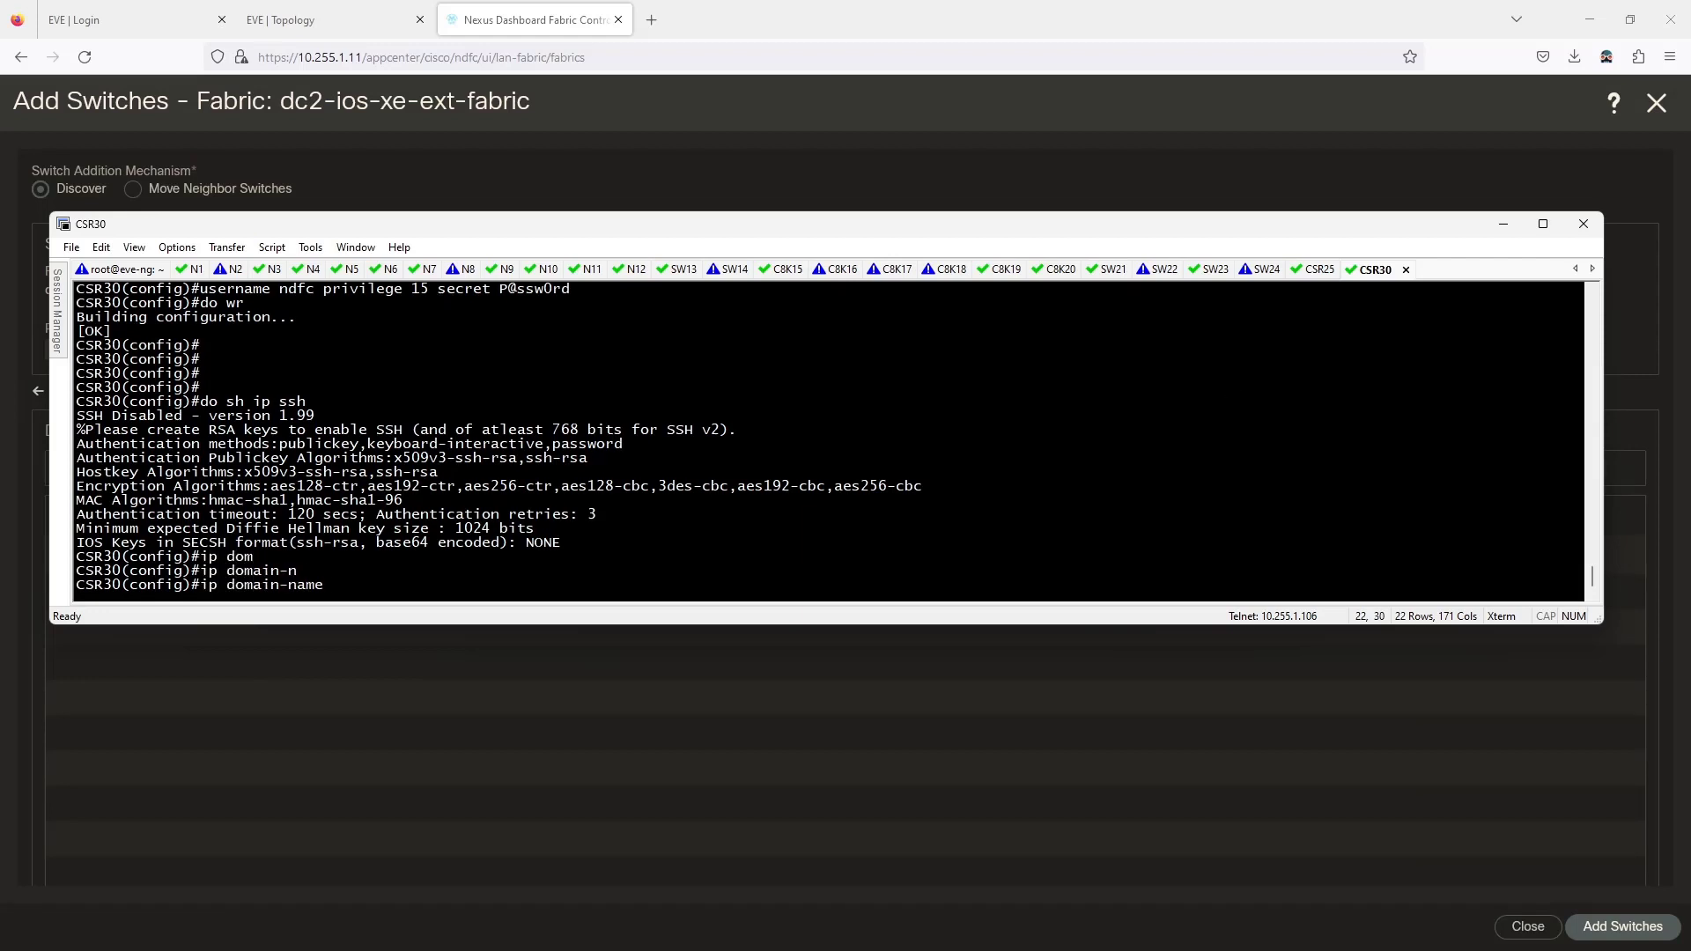
text(ndfc.local)
key(Return)
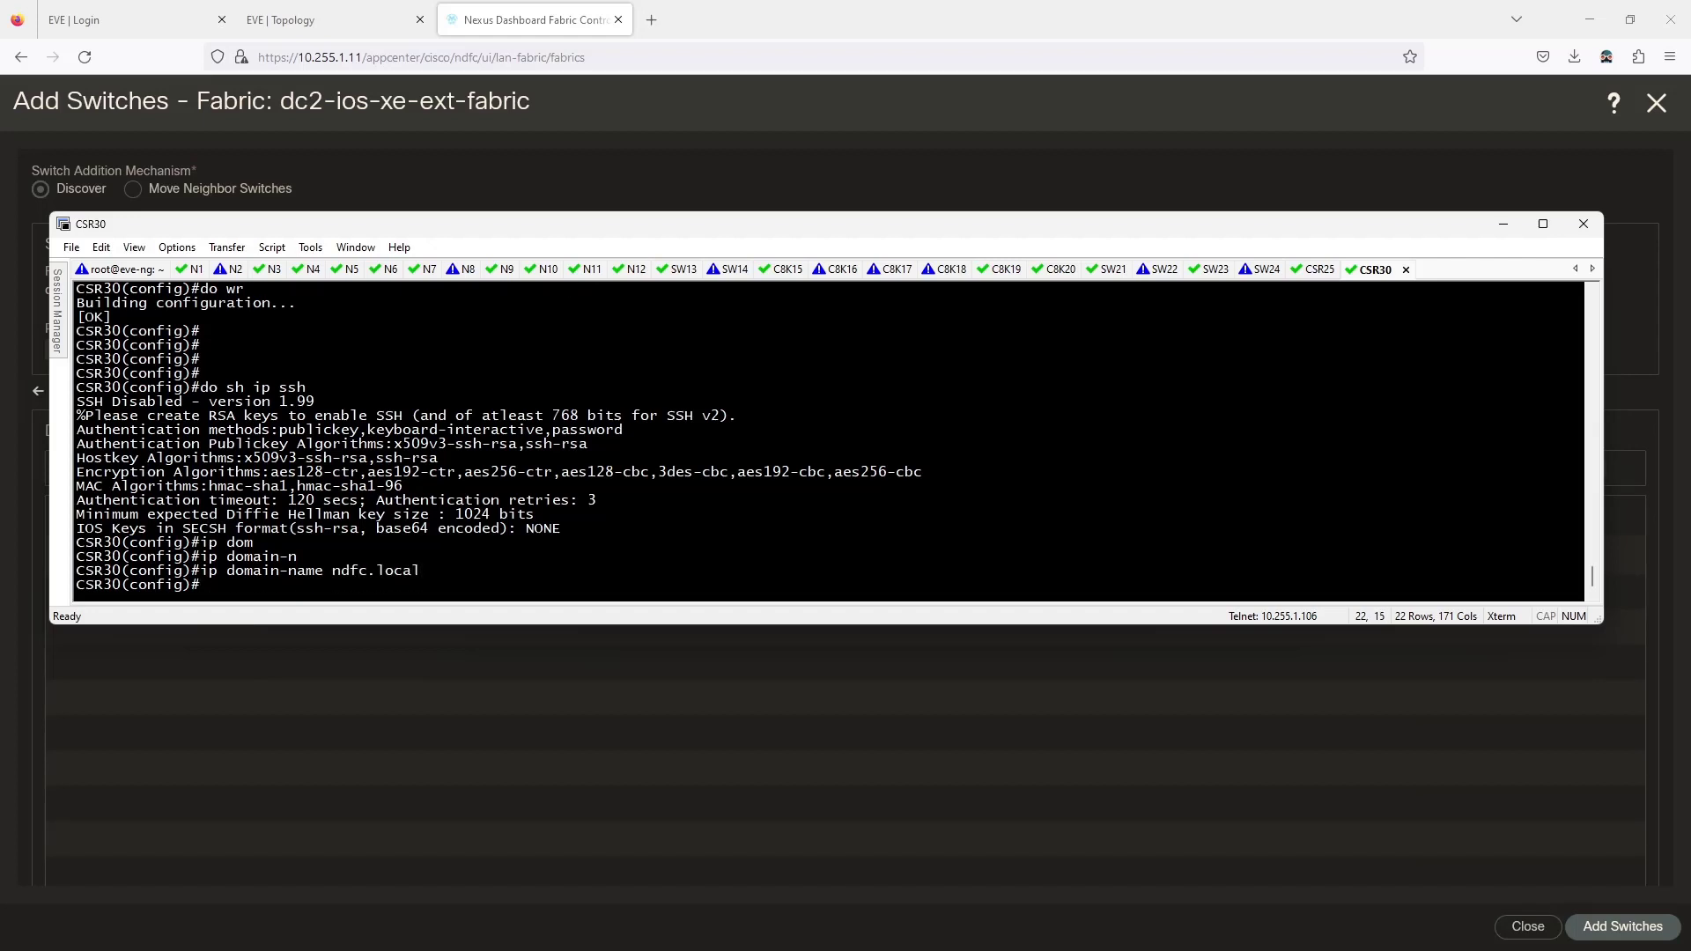
Generate 1024-bit RSA keys on CSR30 with 'crypto key generate rsa modulus 1024'.
text(cryp)
key(Tab)
text(ke)
key(Tab)
text(? ?)
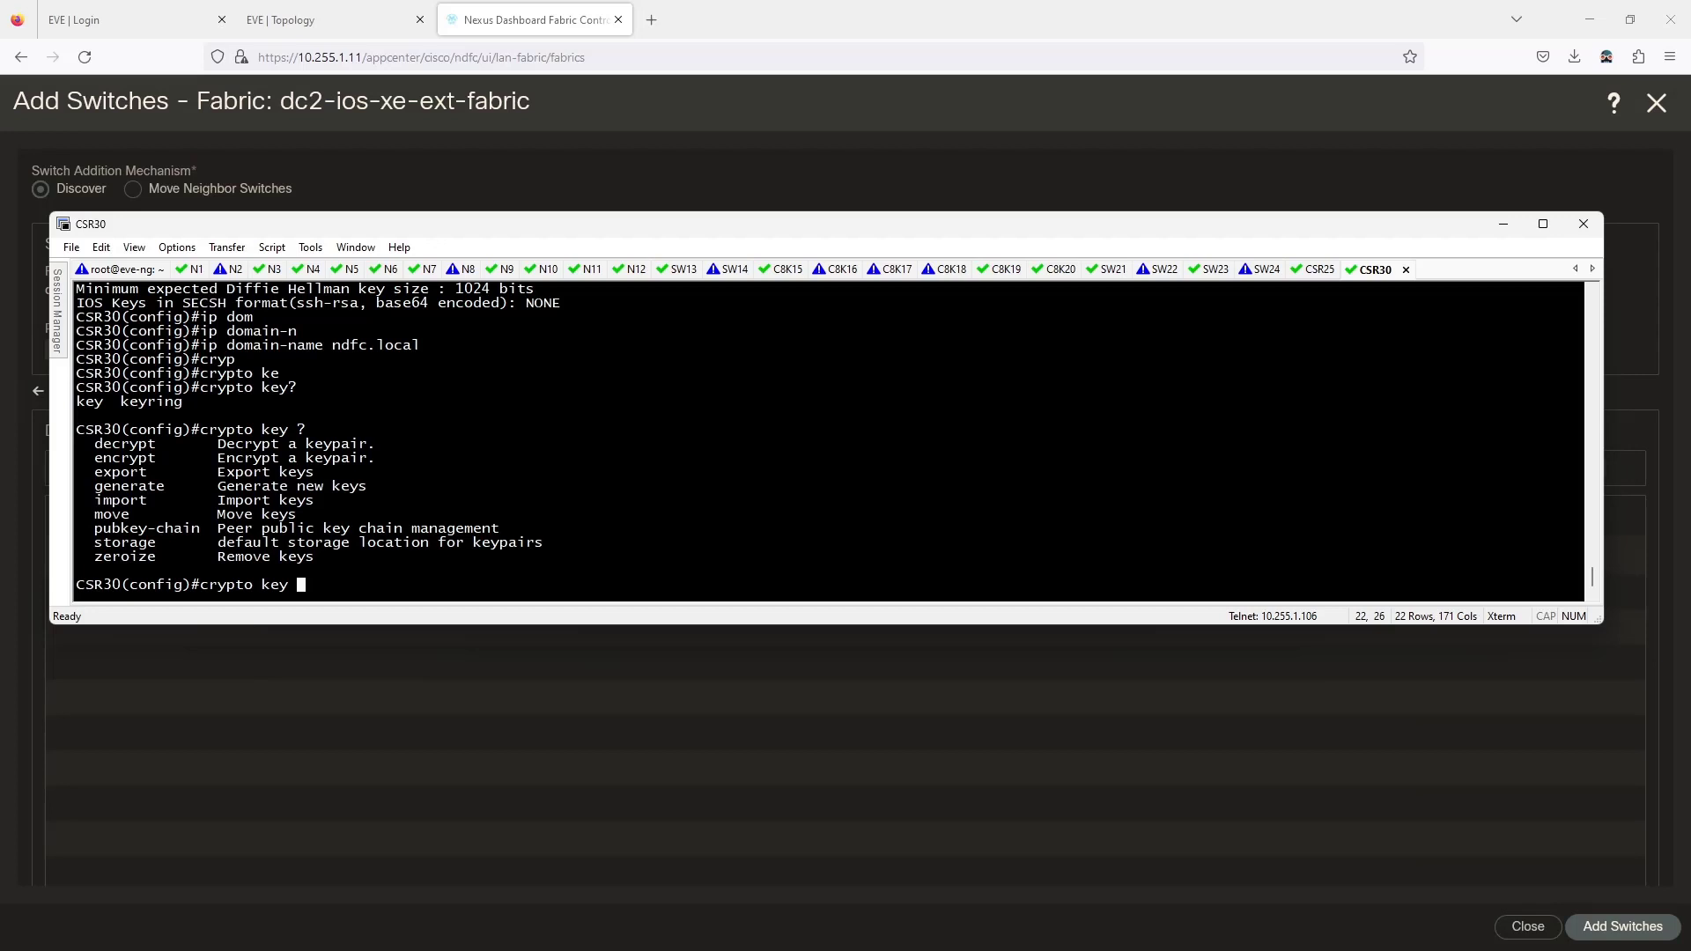
text(ge)
key(Tab)
text(?r)
key(Tab)
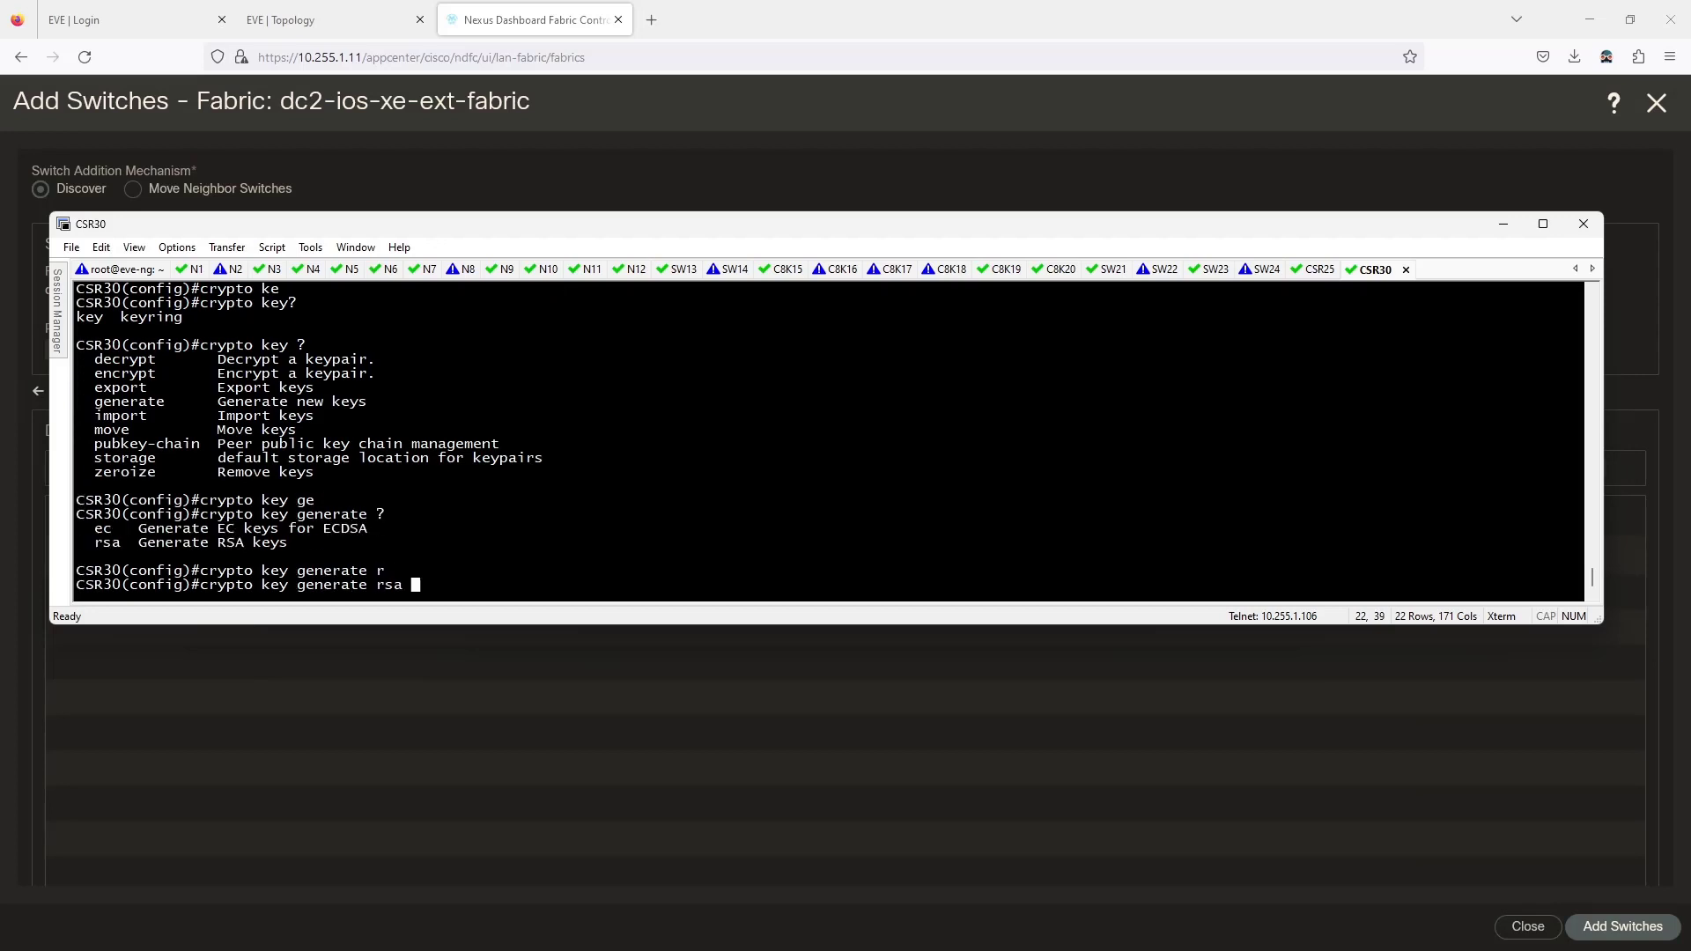
text(?)
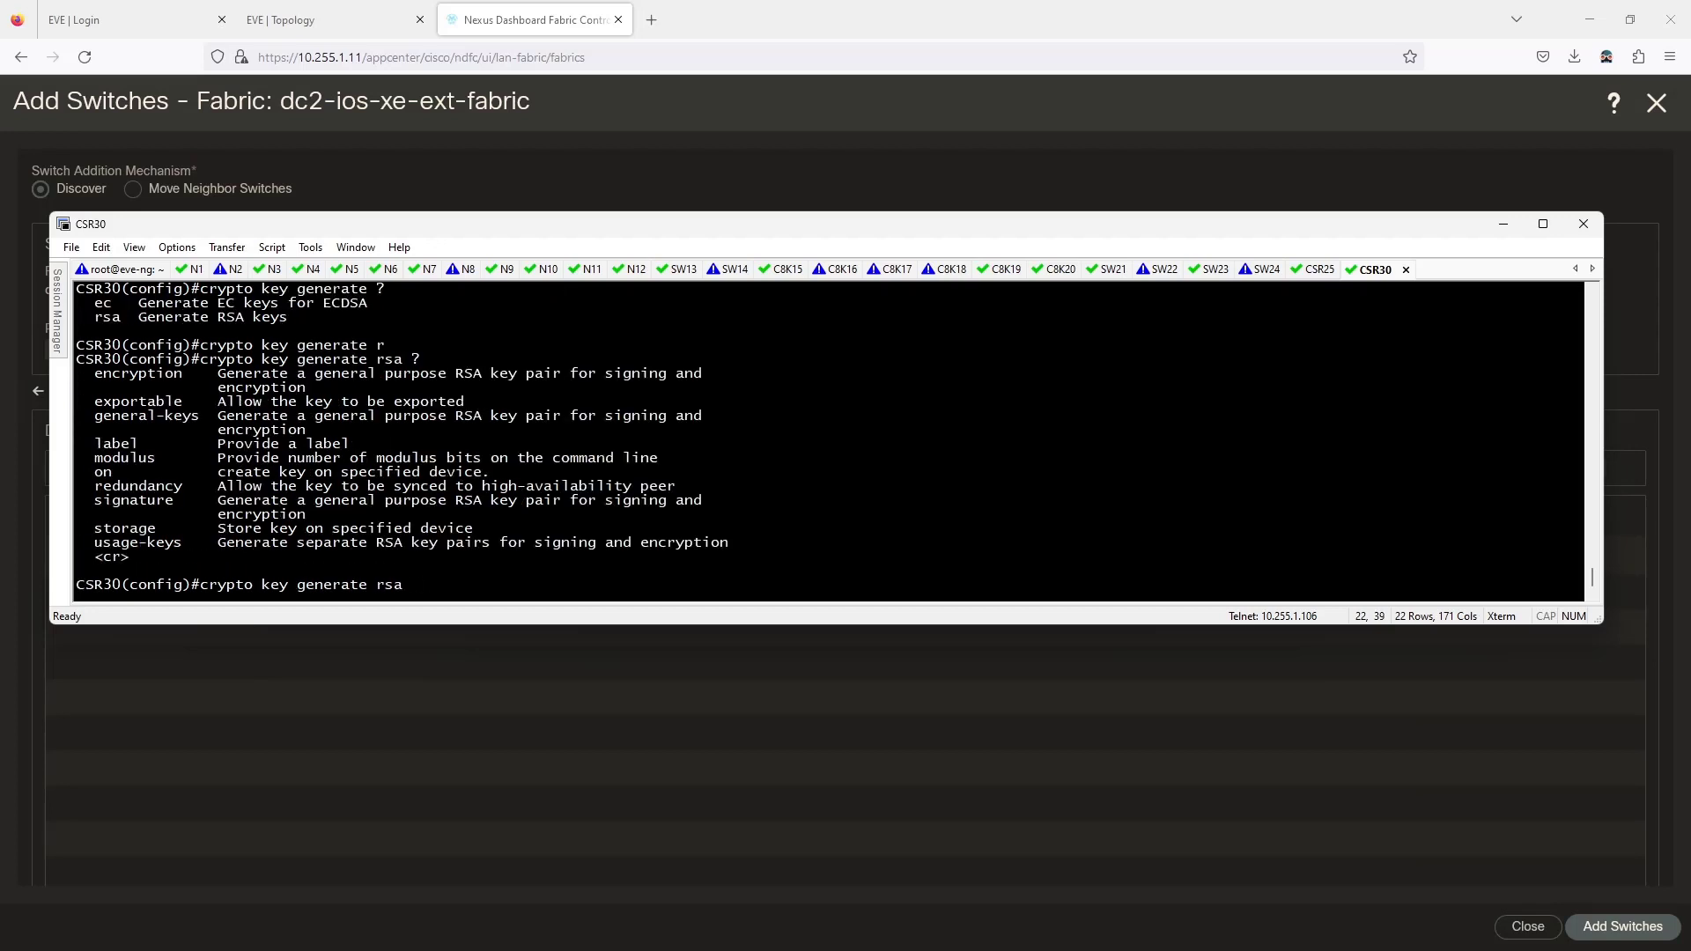
text(mo)
key(Tab)
text(?)
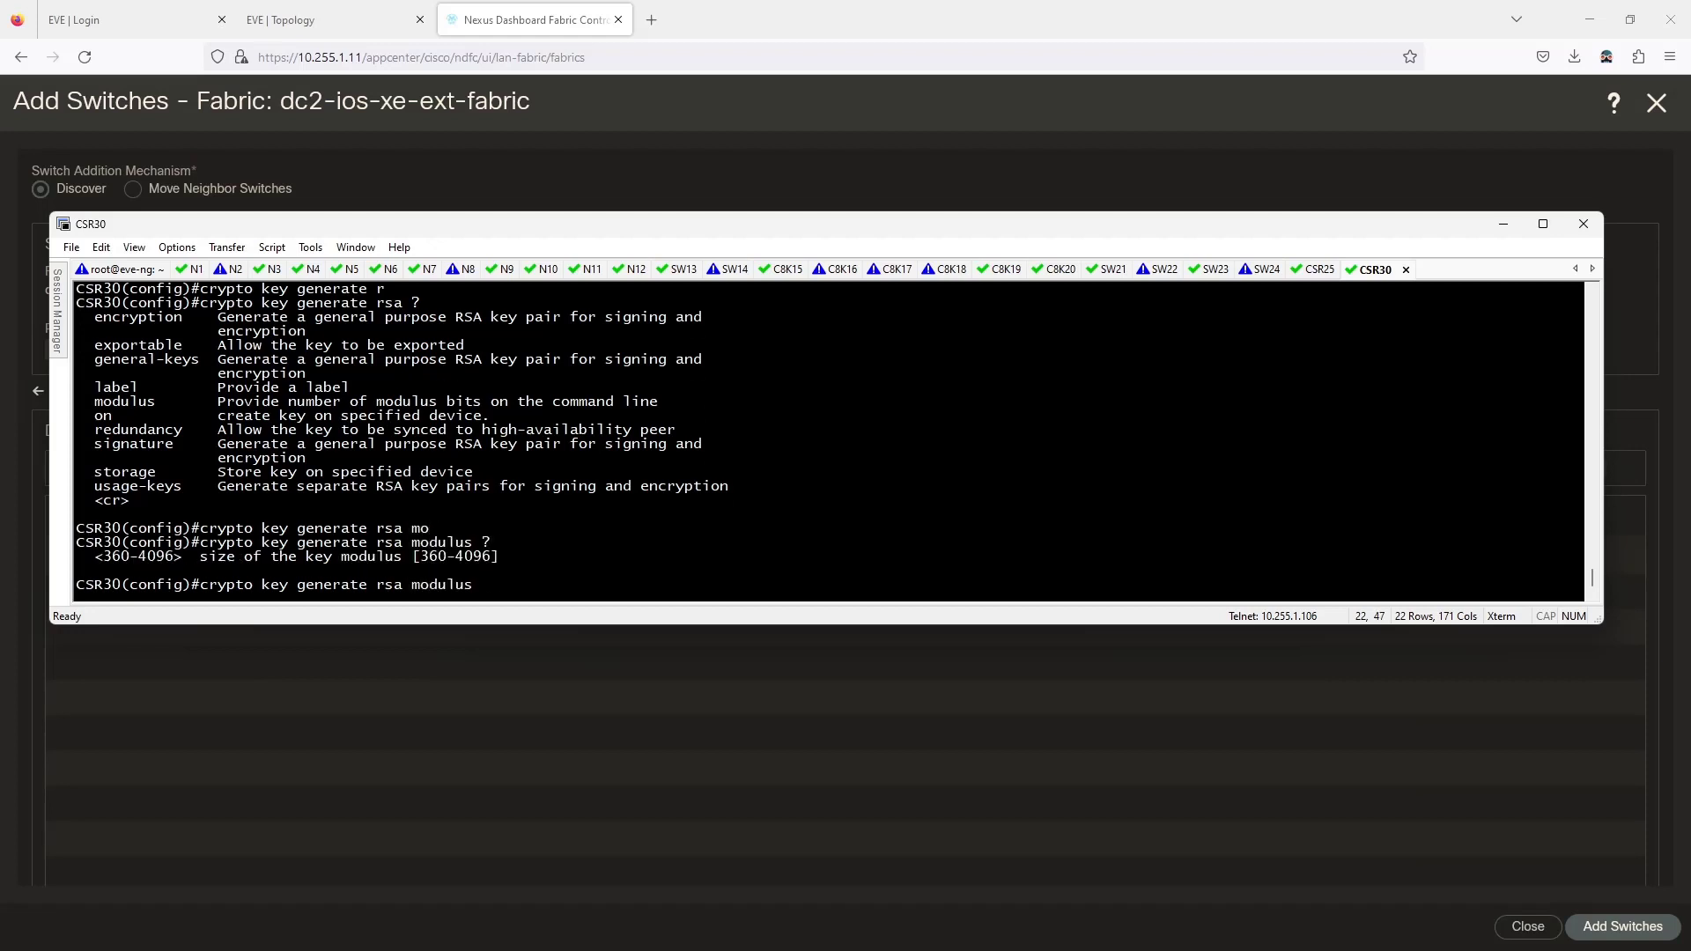
text(1024)
key(Return)
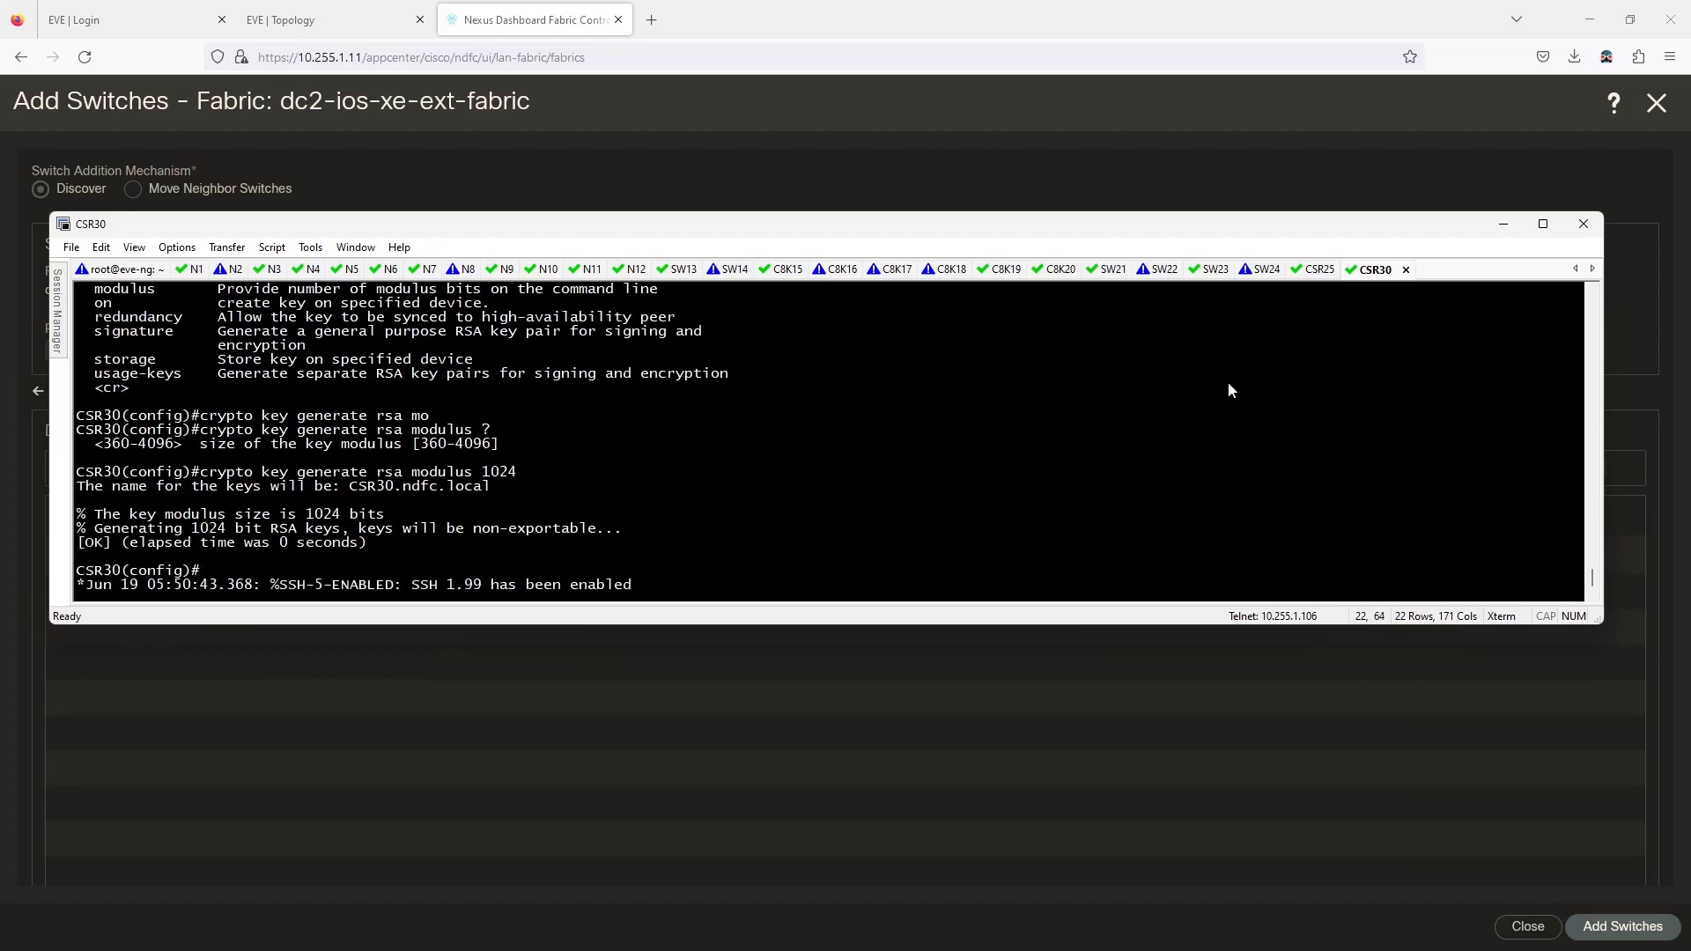
Save the configuration with 'do wr' and move the console off screen.
key(Return)
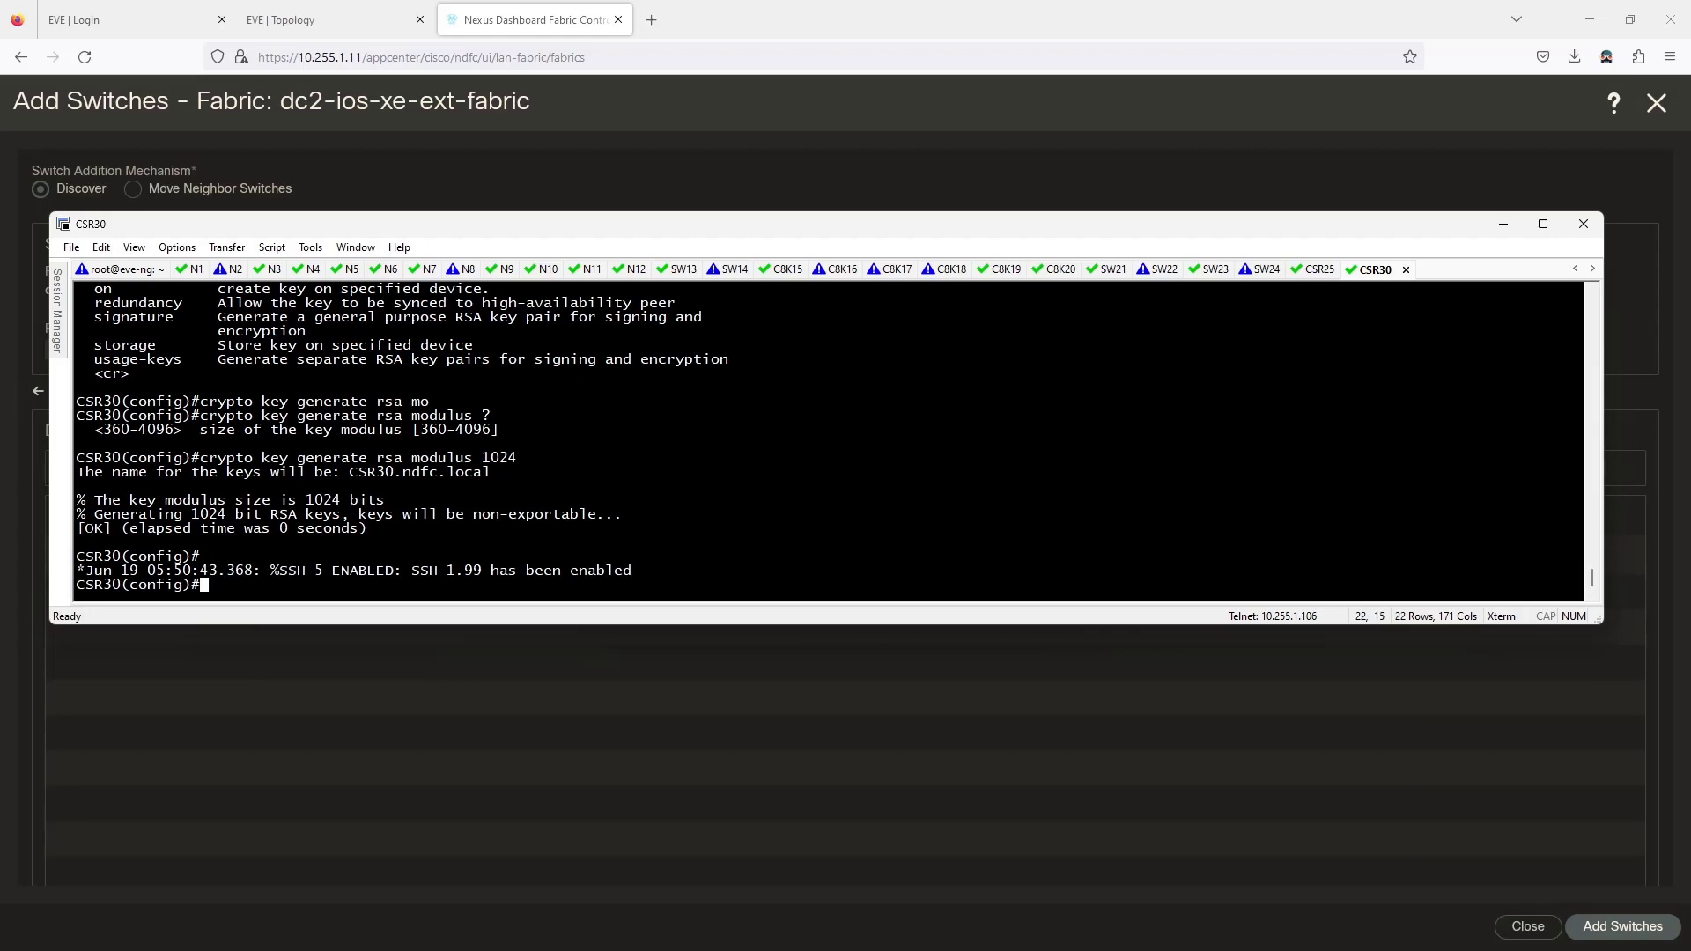
text(do wr)
key(Return)
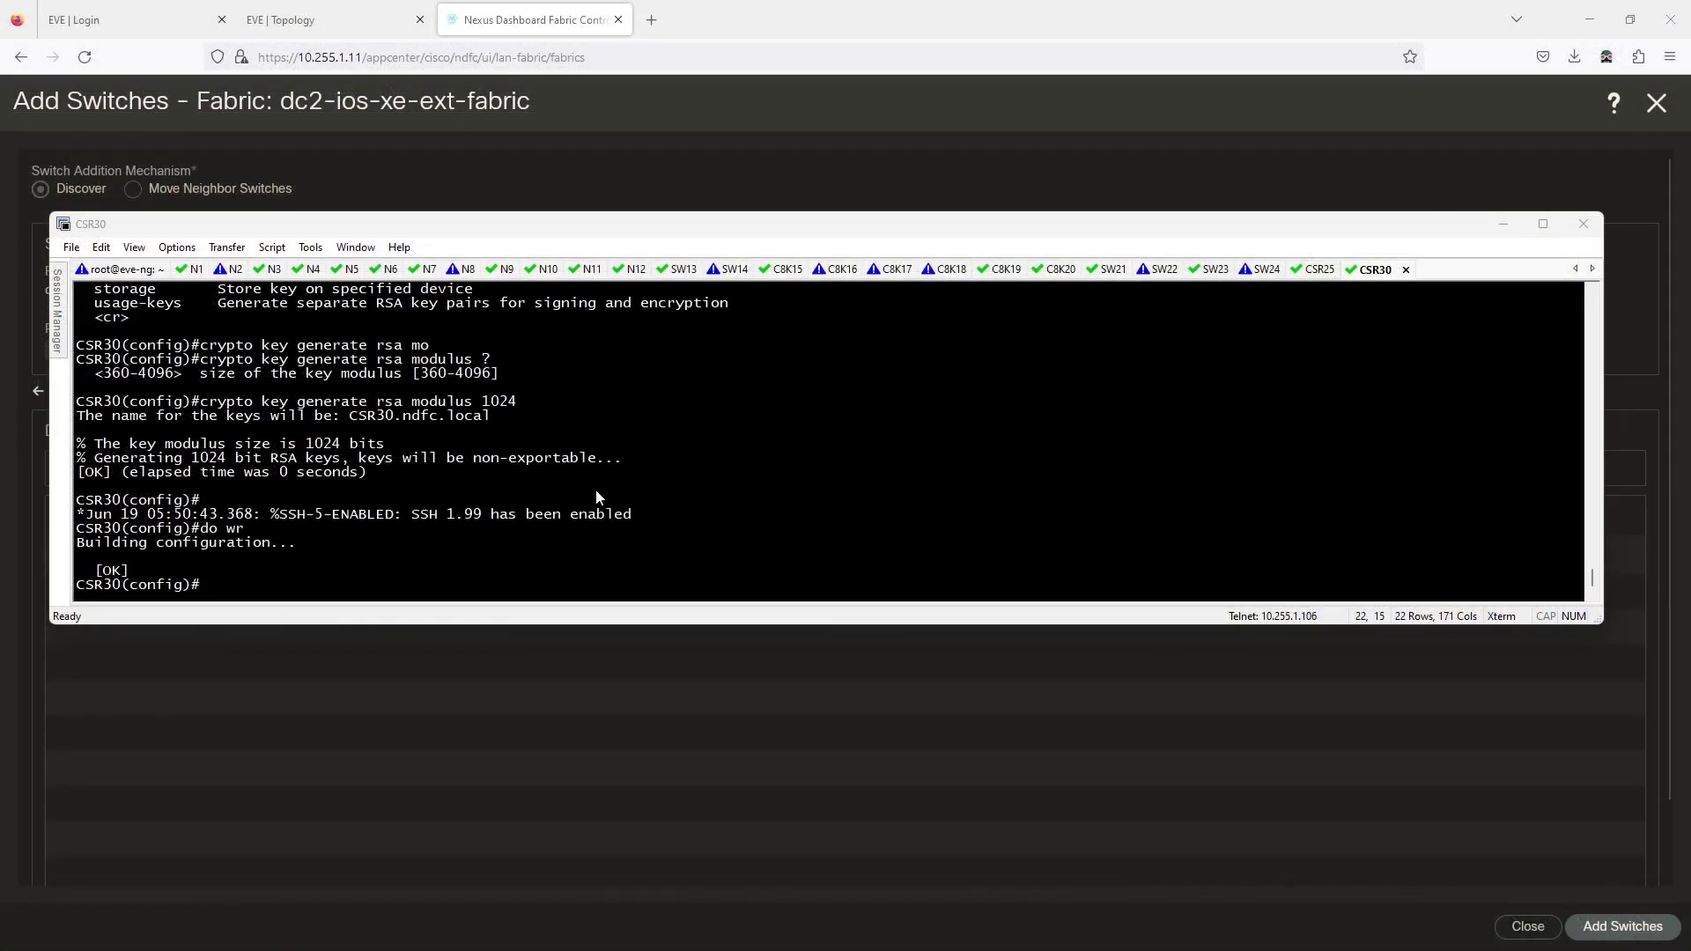
drag(552, 222, 0, 290)
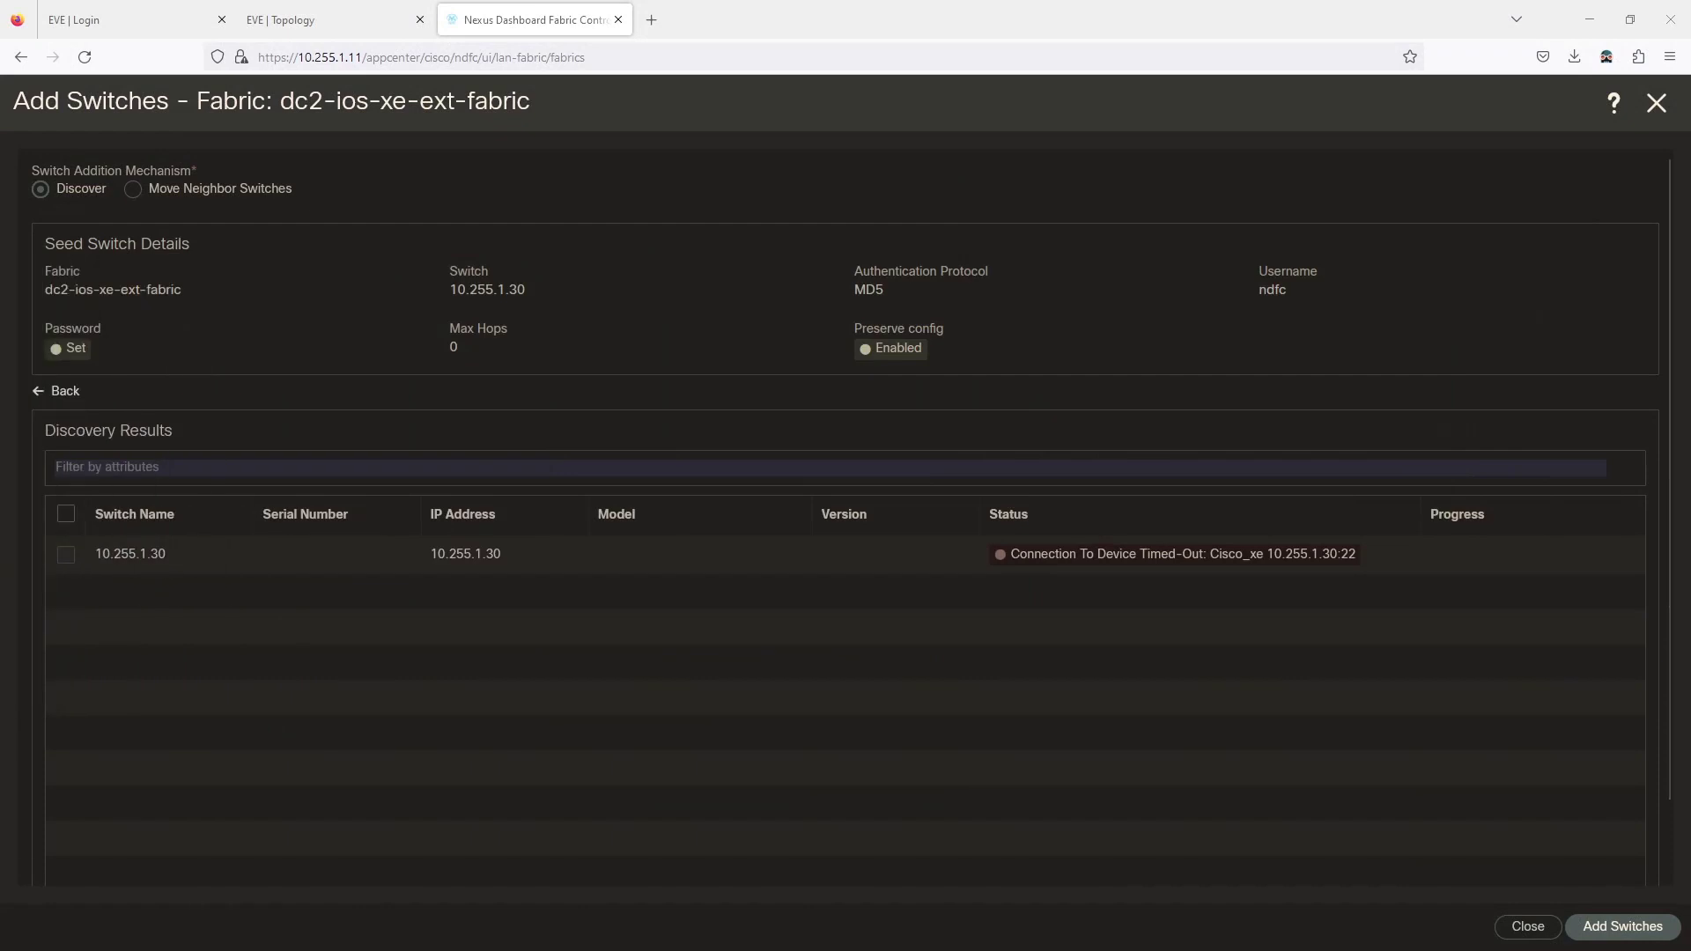
Rediscover seed 10.255.1.30, select the Manageable CSR30 (CSR1000V) and add it to dc2-ios-xe-ext-fabric.
click(56, 392)
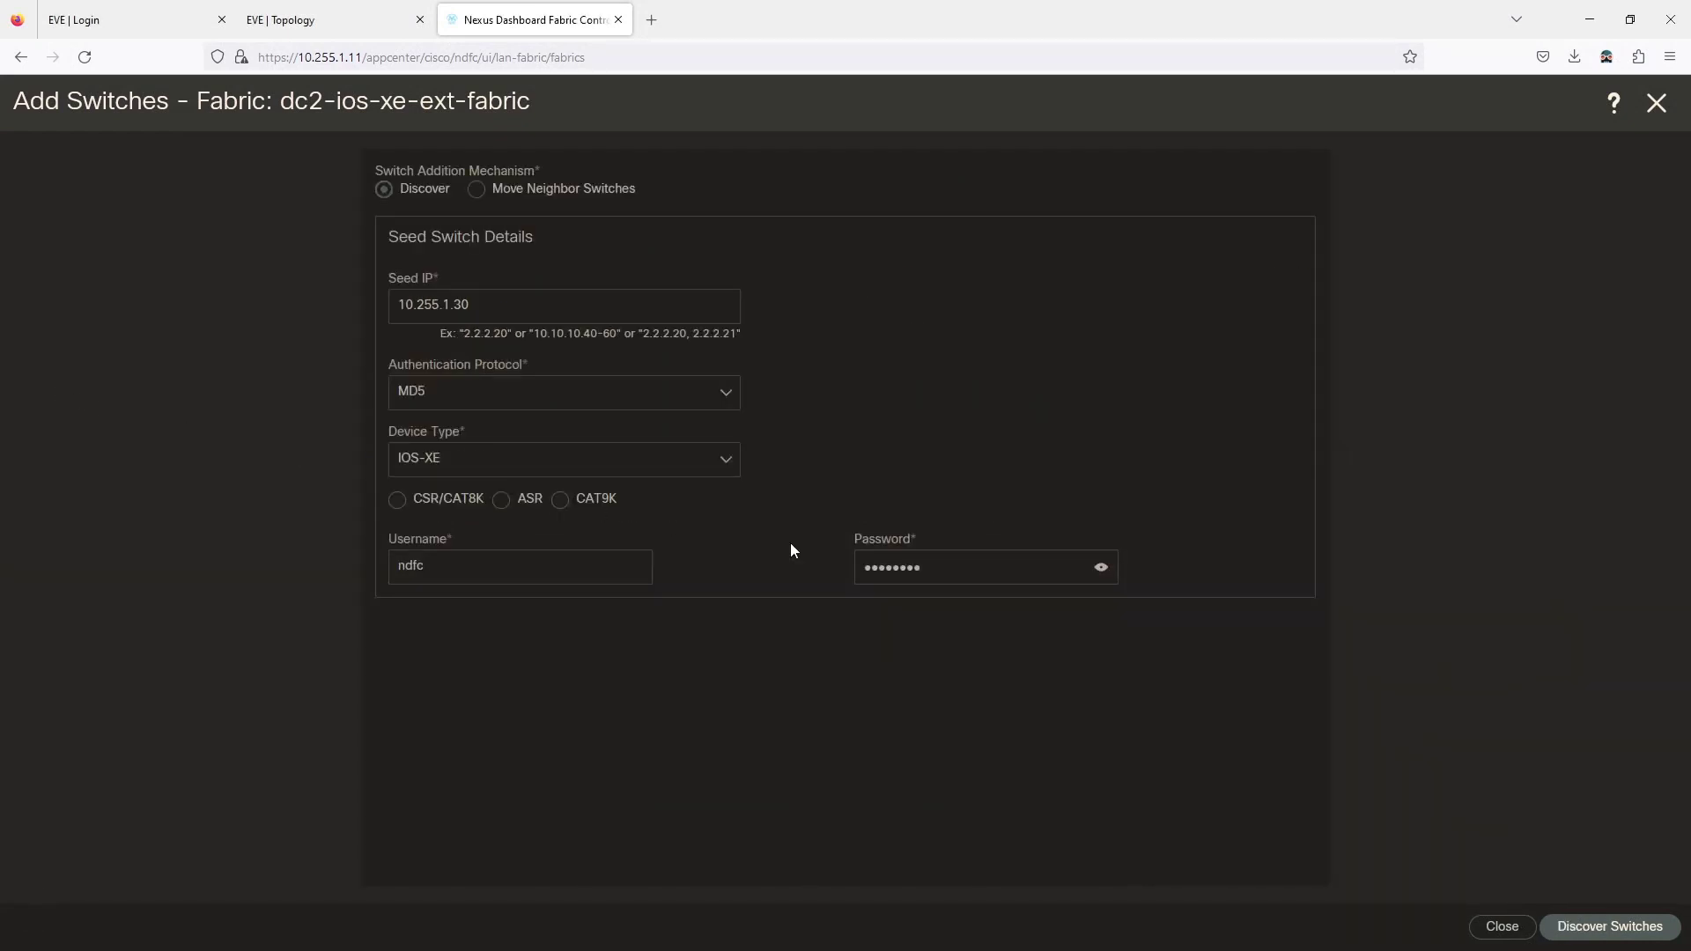
click(1592, 925)
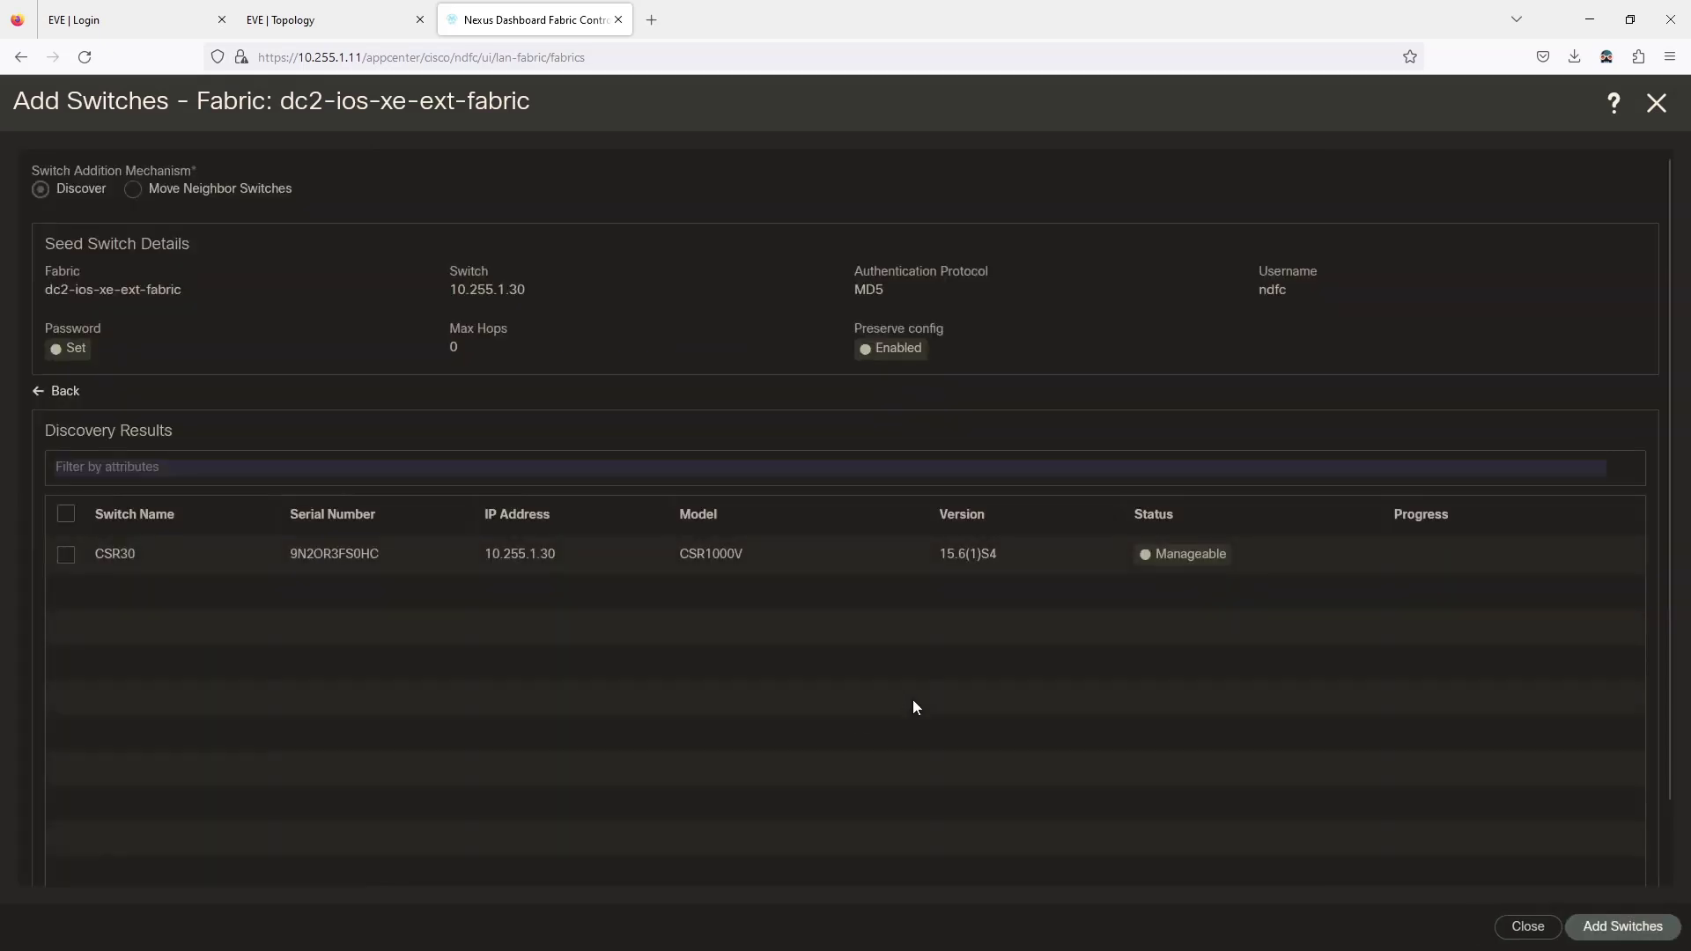
click(67, 554)
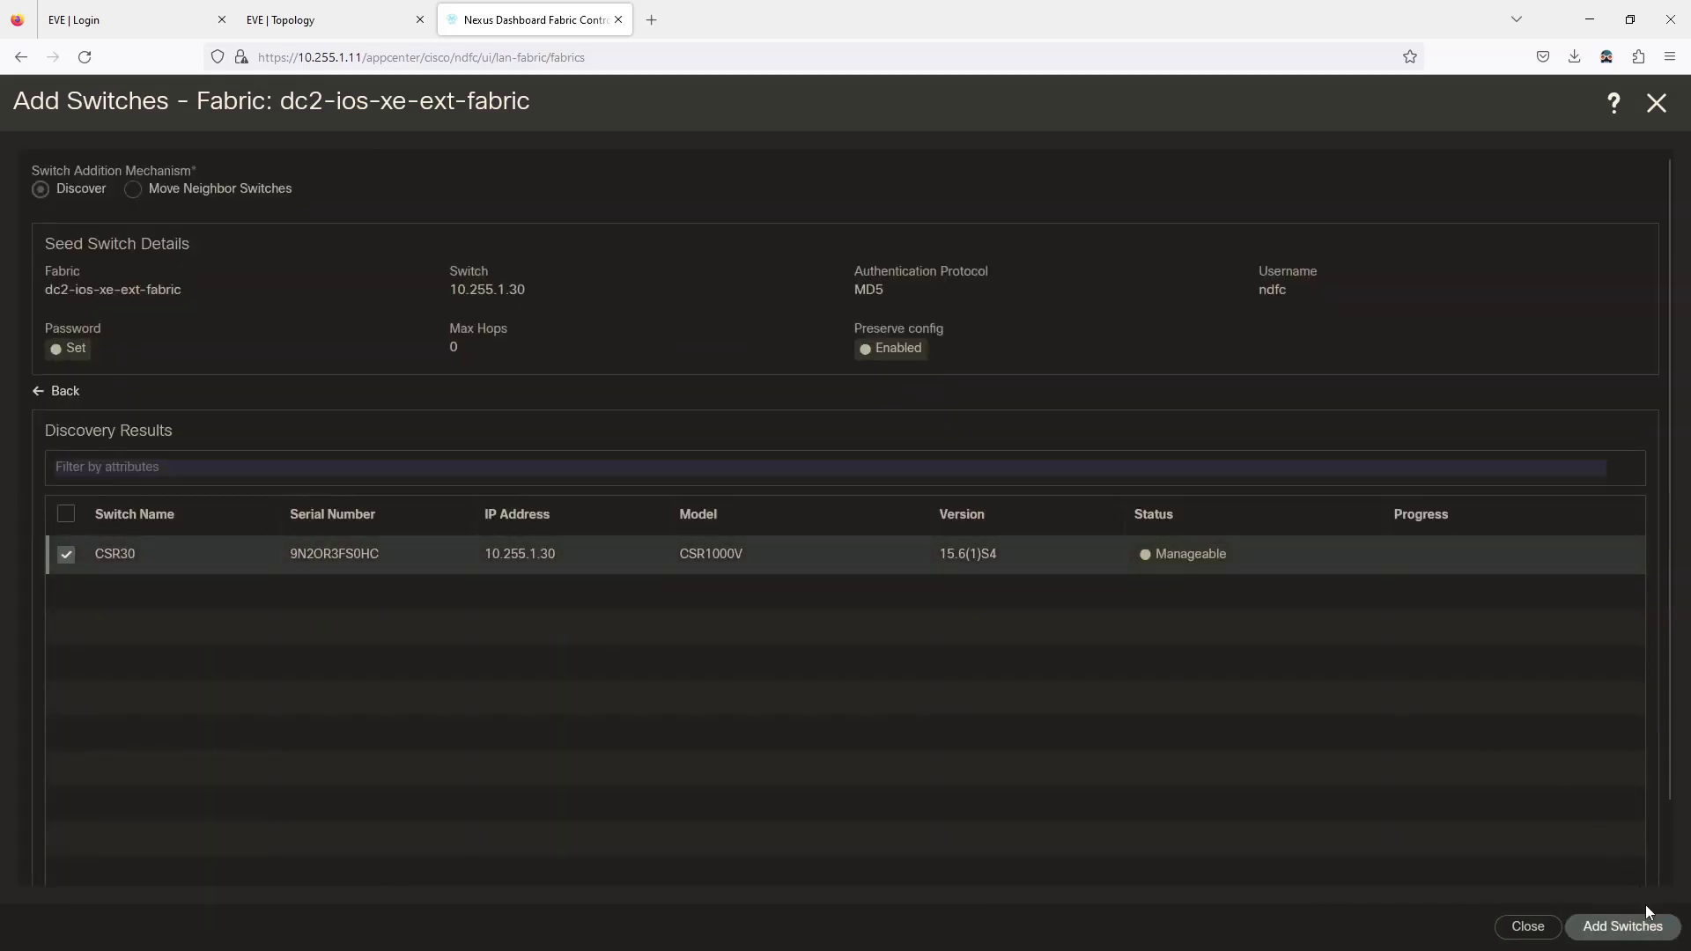
click(1636, 924)
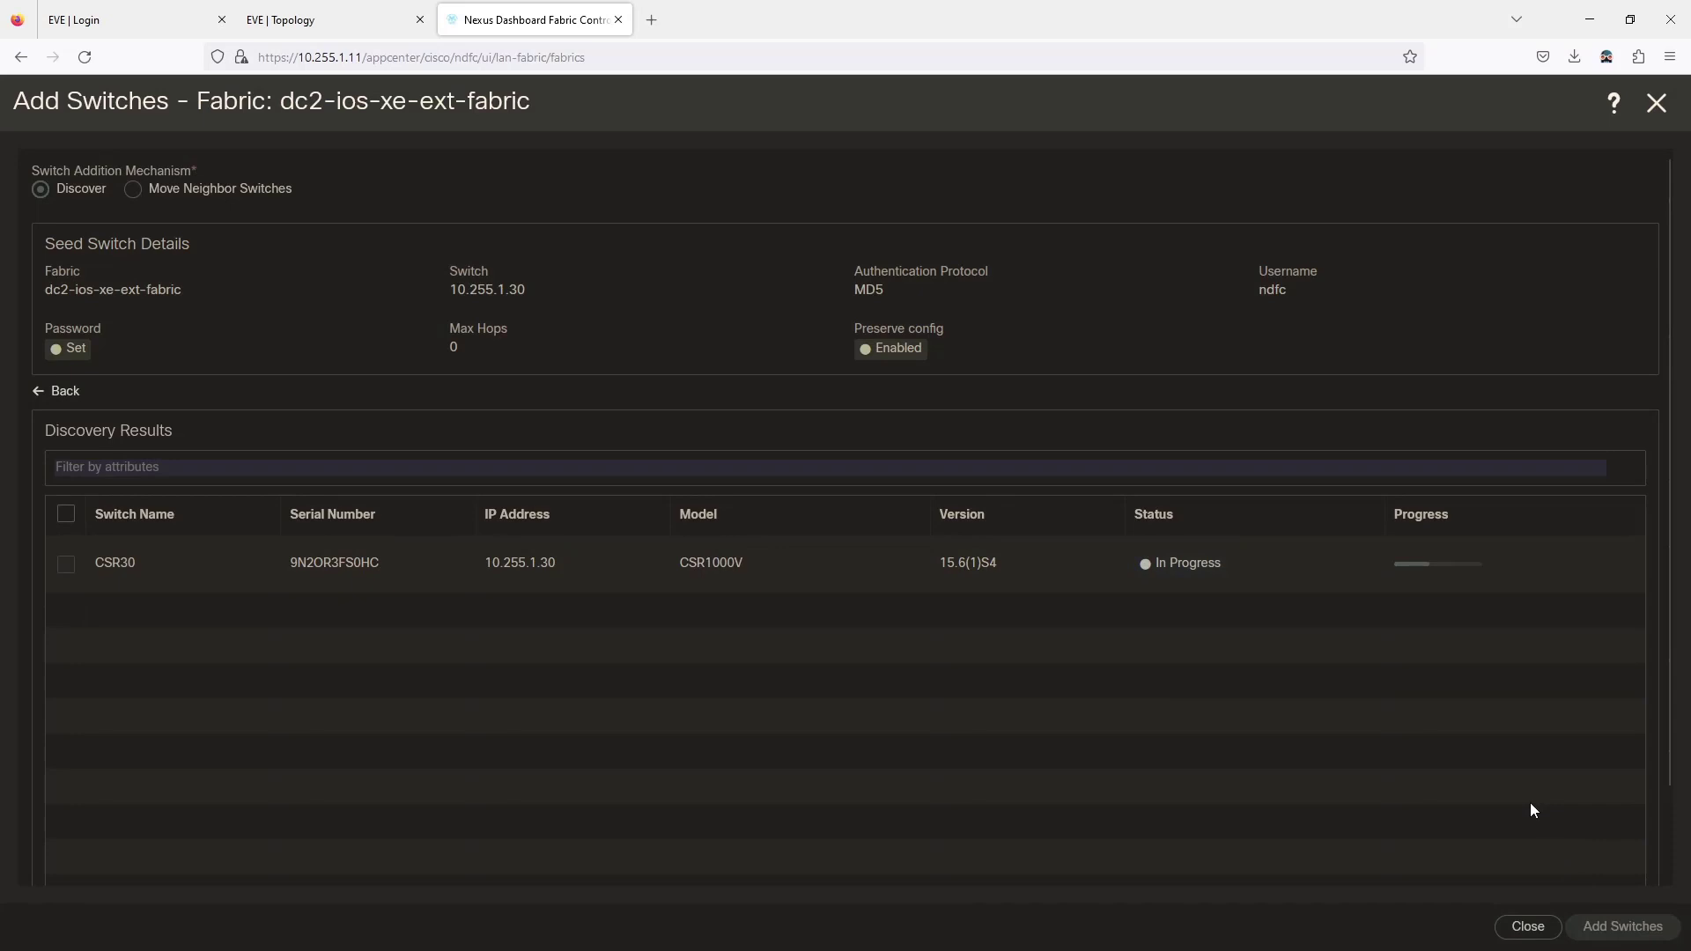
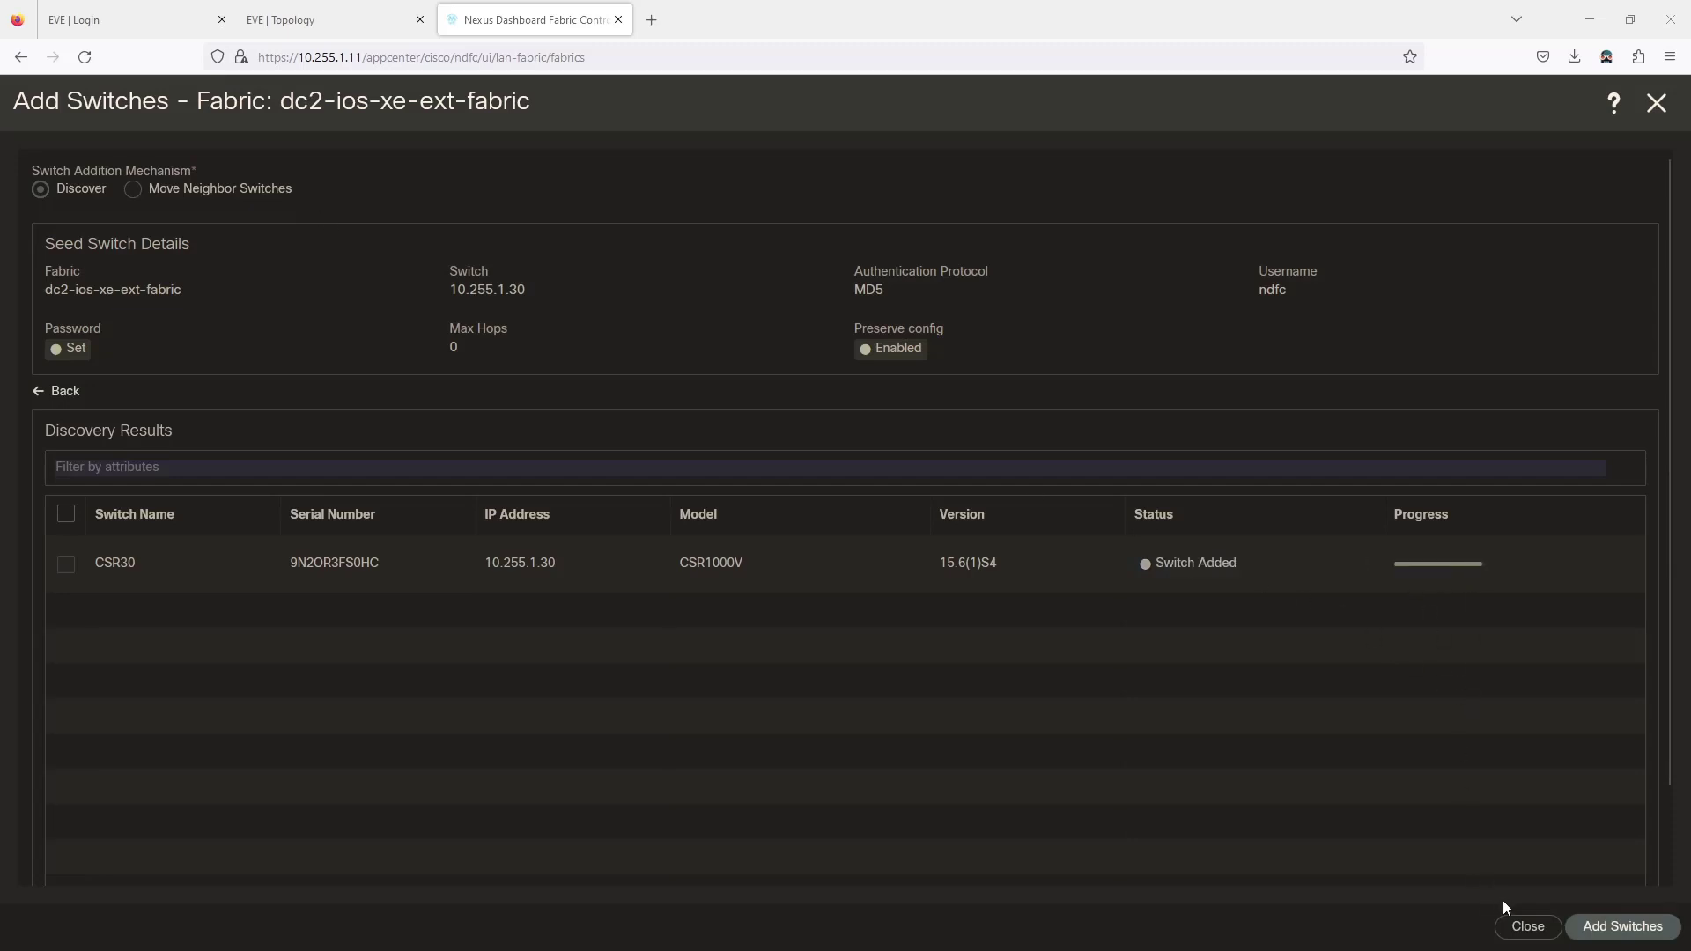
Dismiss the CSR30 discovery results and close the Fabric Overview to reach the four-fabric list.
click(1526, 925)
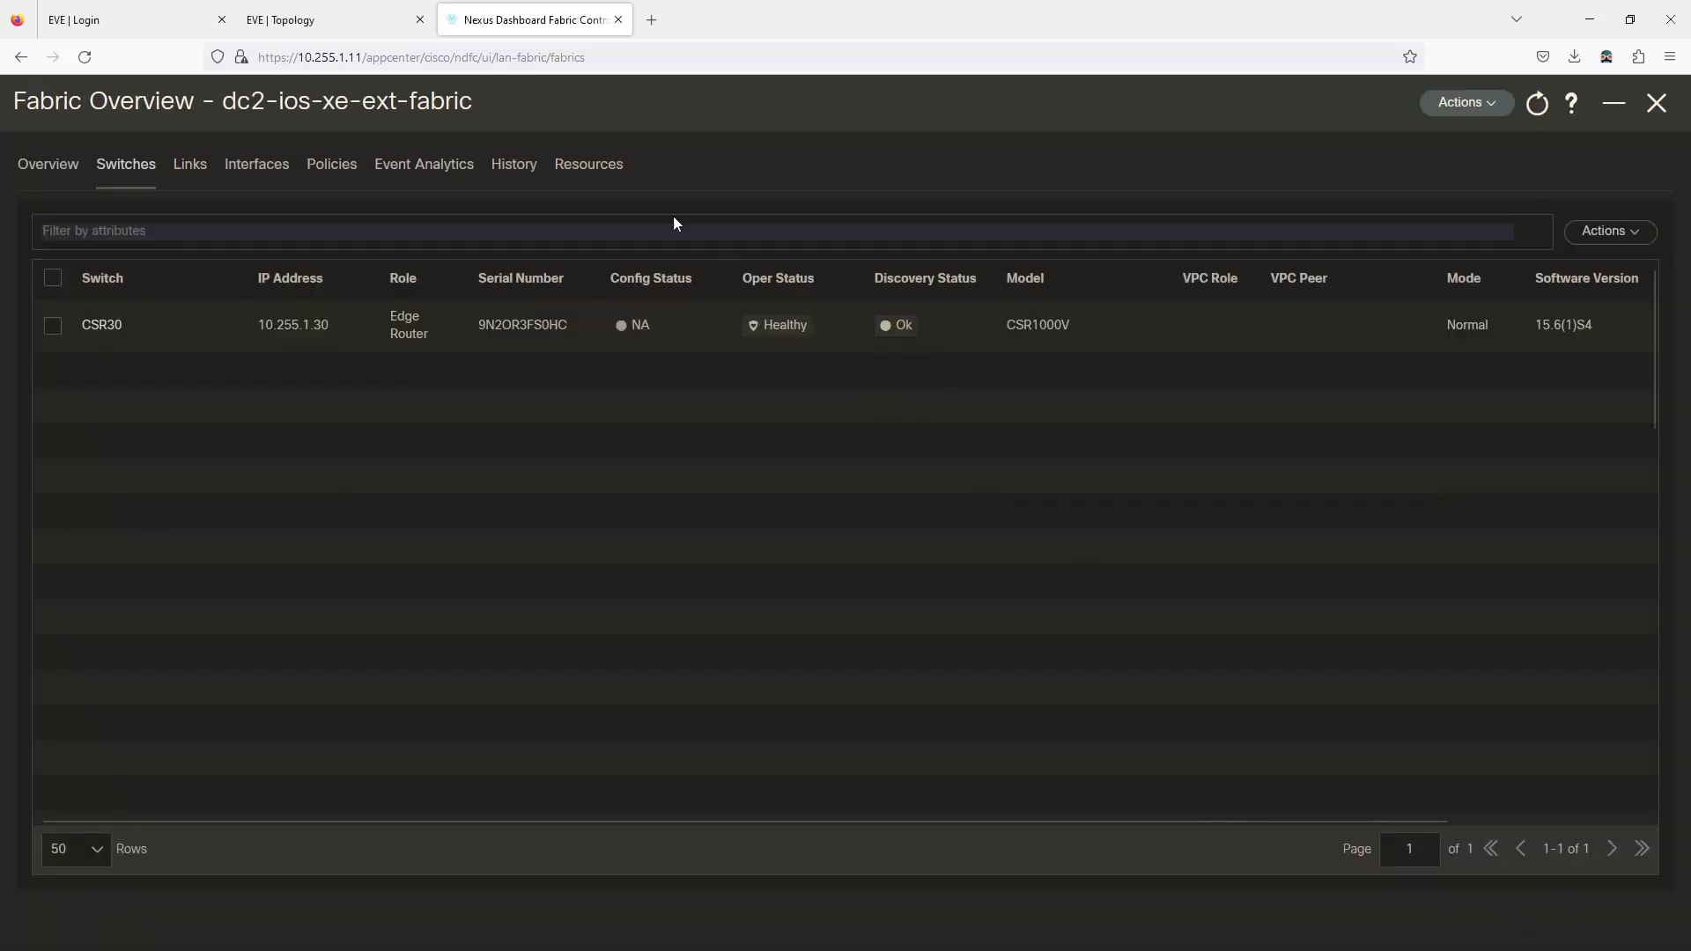
click(1655, 104)
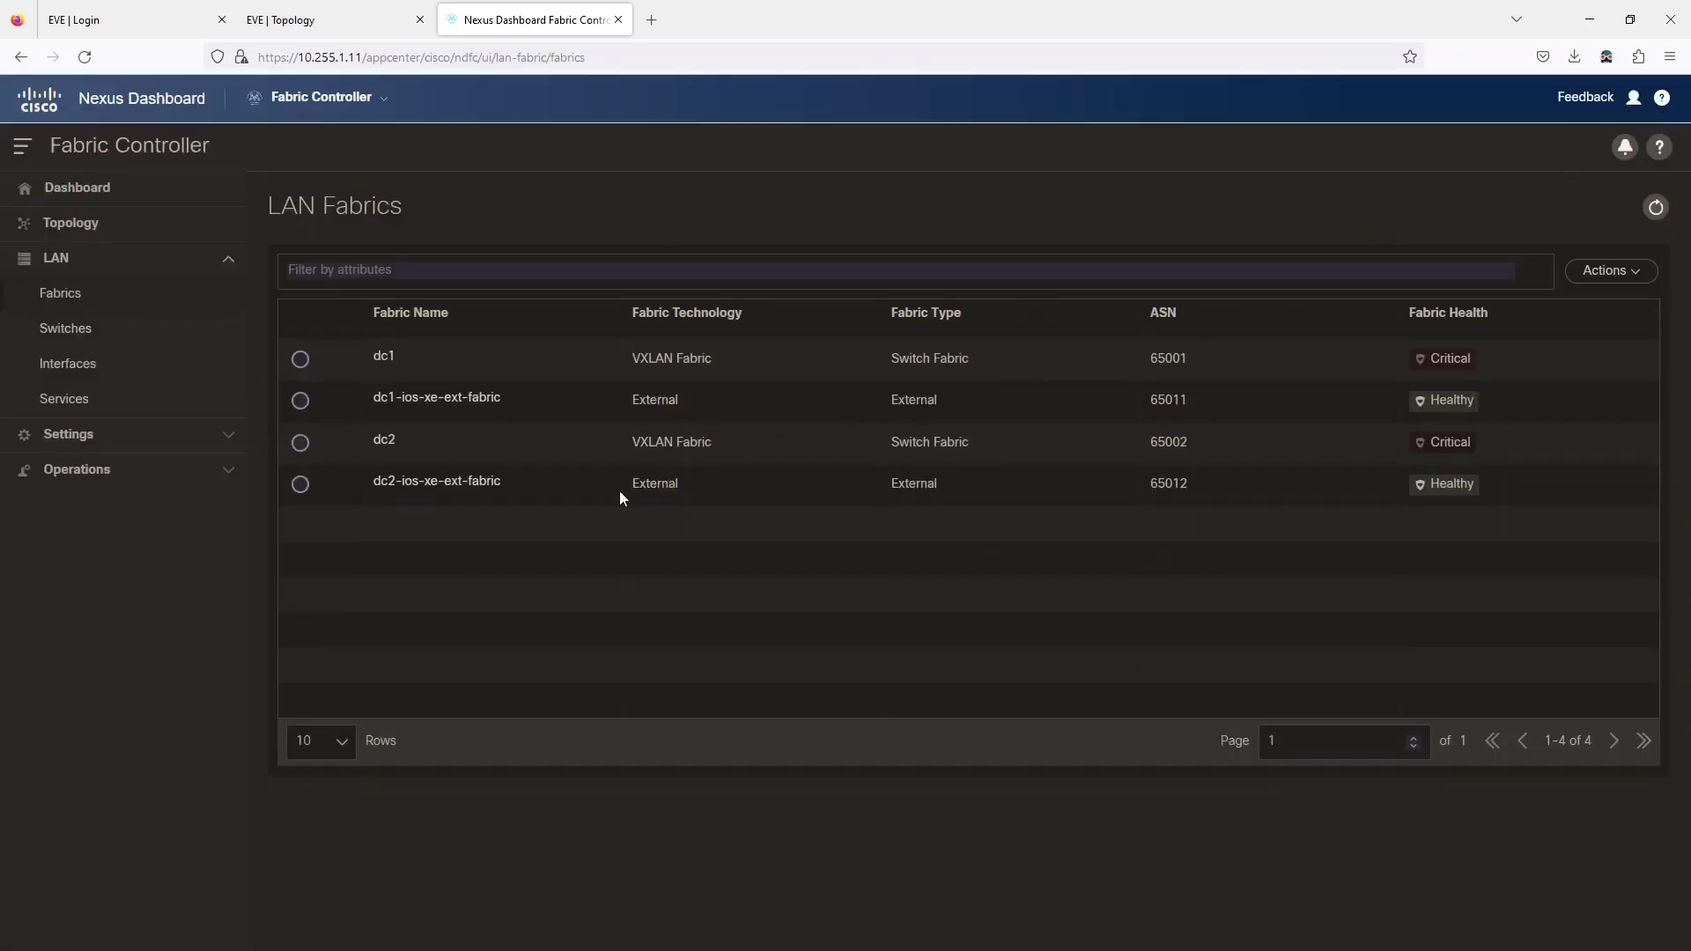
On CSR30, start 'router bgp 65012' and disable default IPv4 unicast.
click(309, 22)
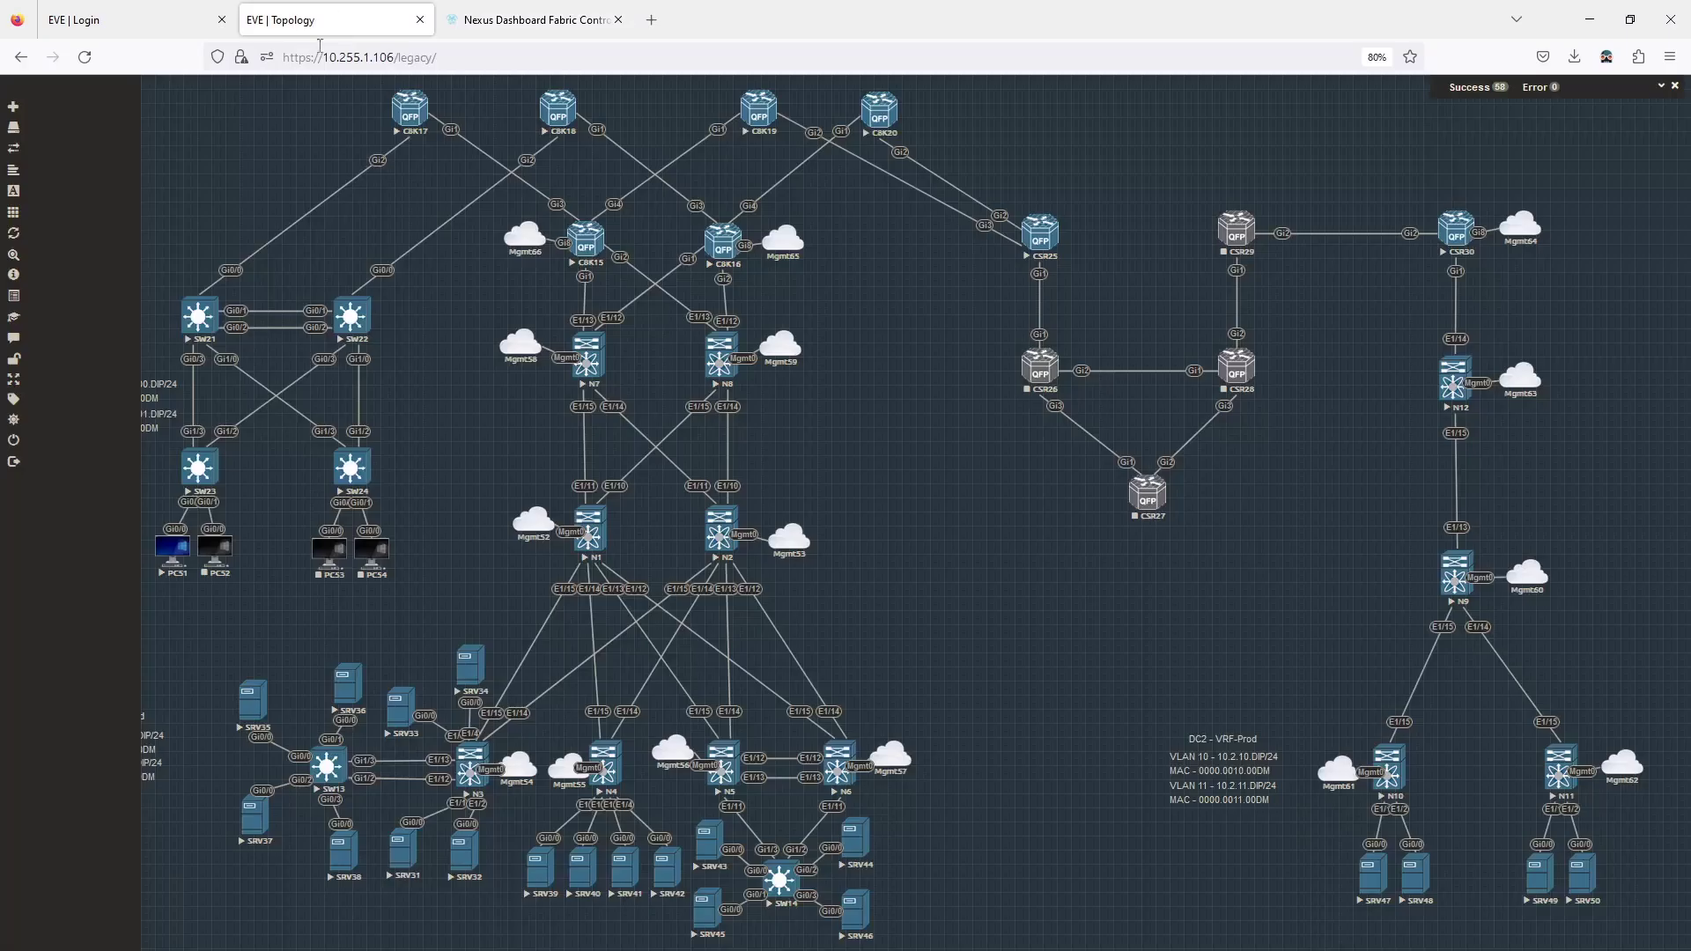
drag(0, 304, 1194, 333)
drag(1641, 485, 1326, 491)
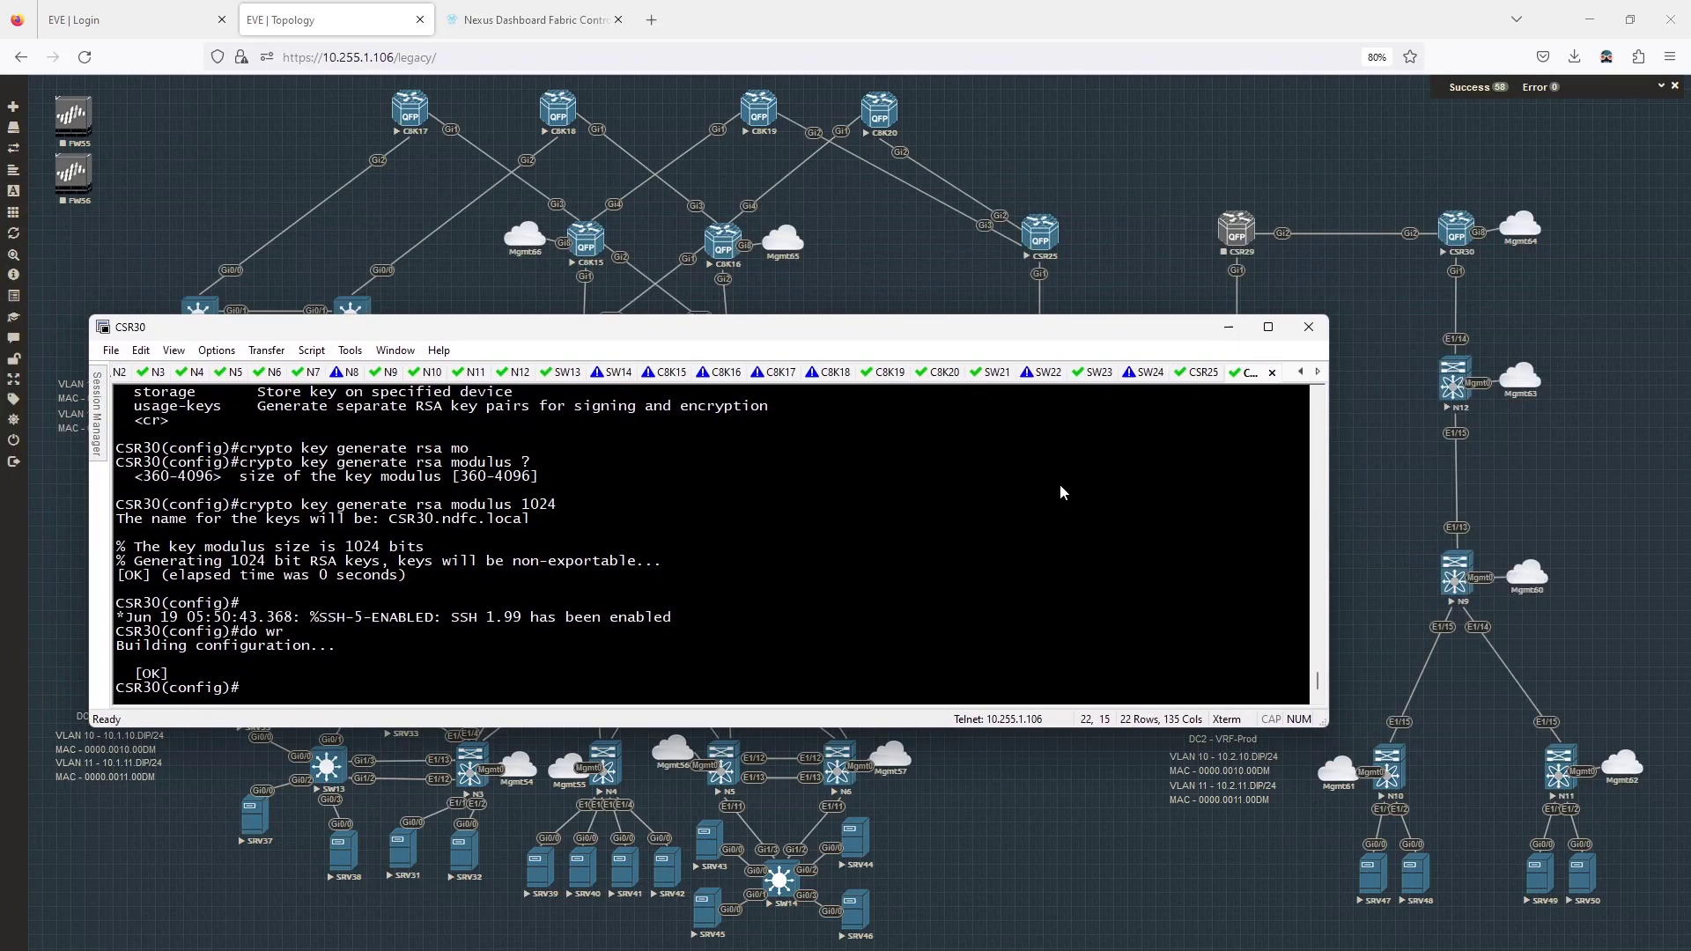
key(Return)
text(router bgp )
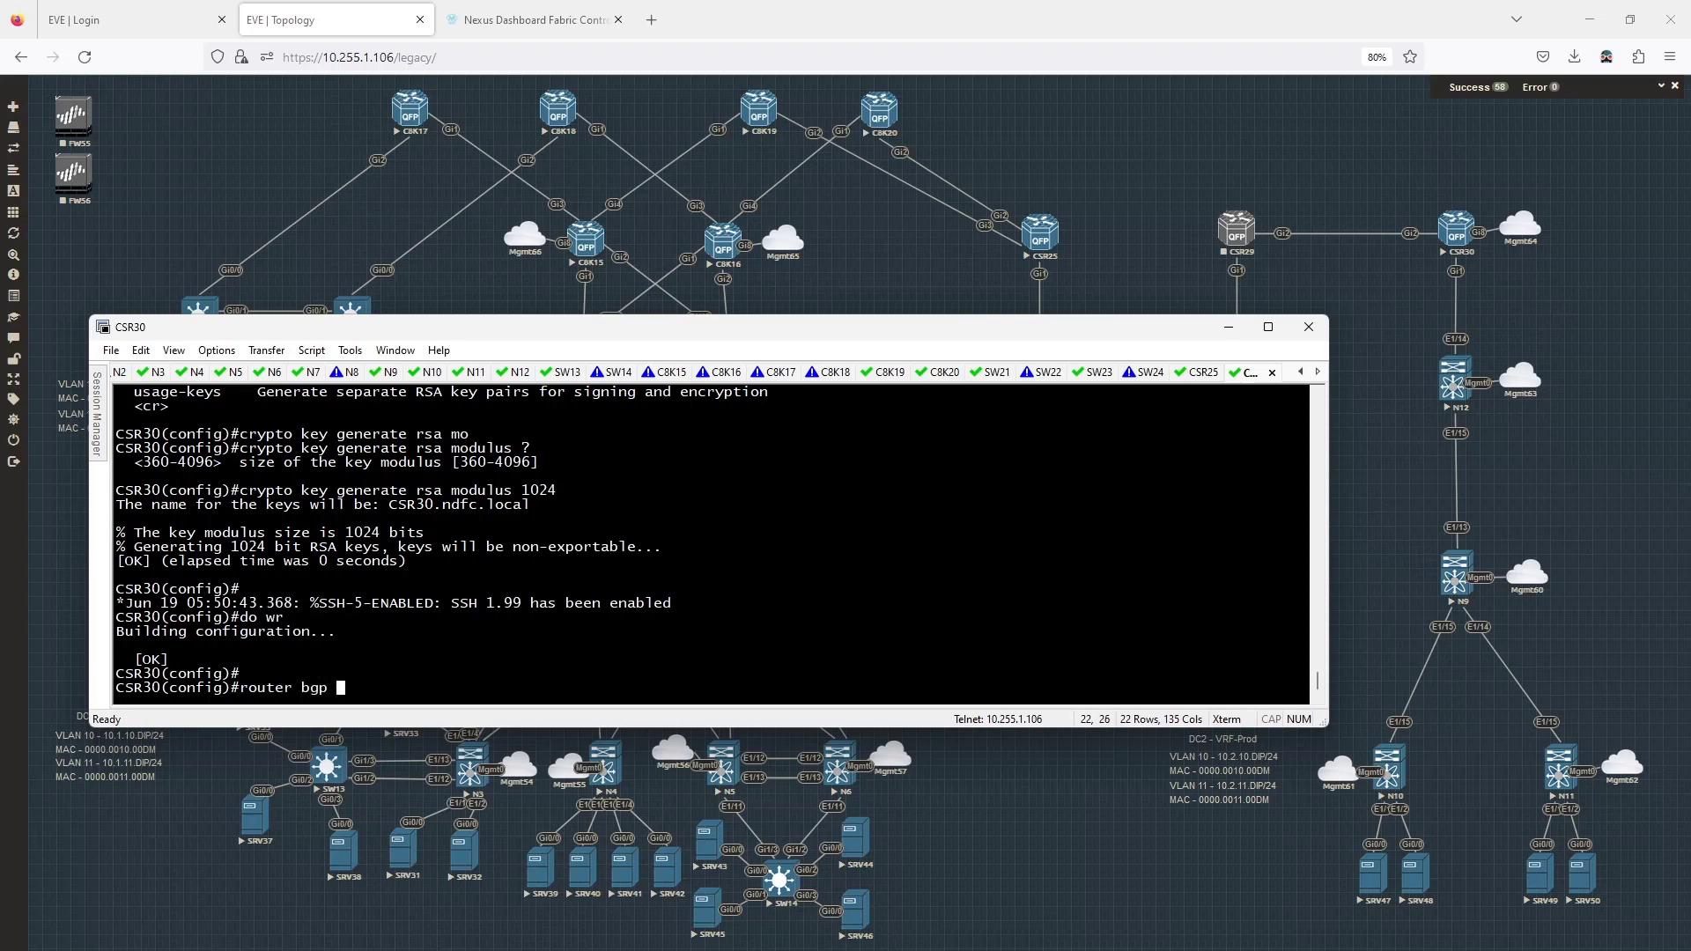
text(65012)
key(Return)
text(n)
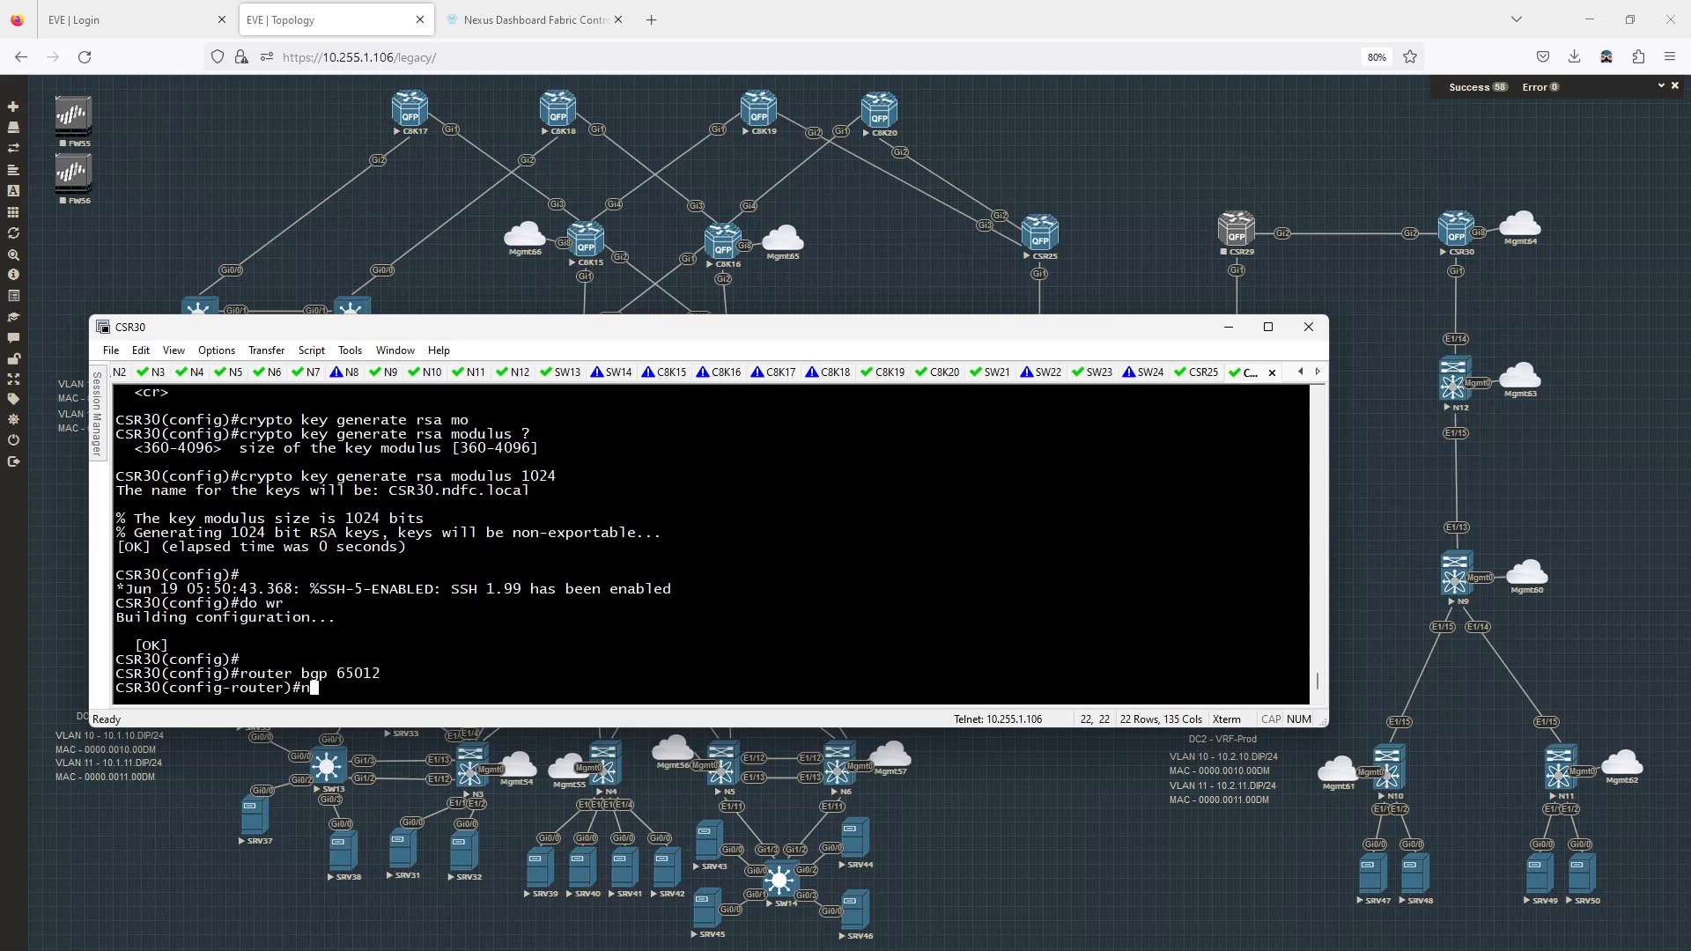
text(o bgp def ipv4)
key(Return)
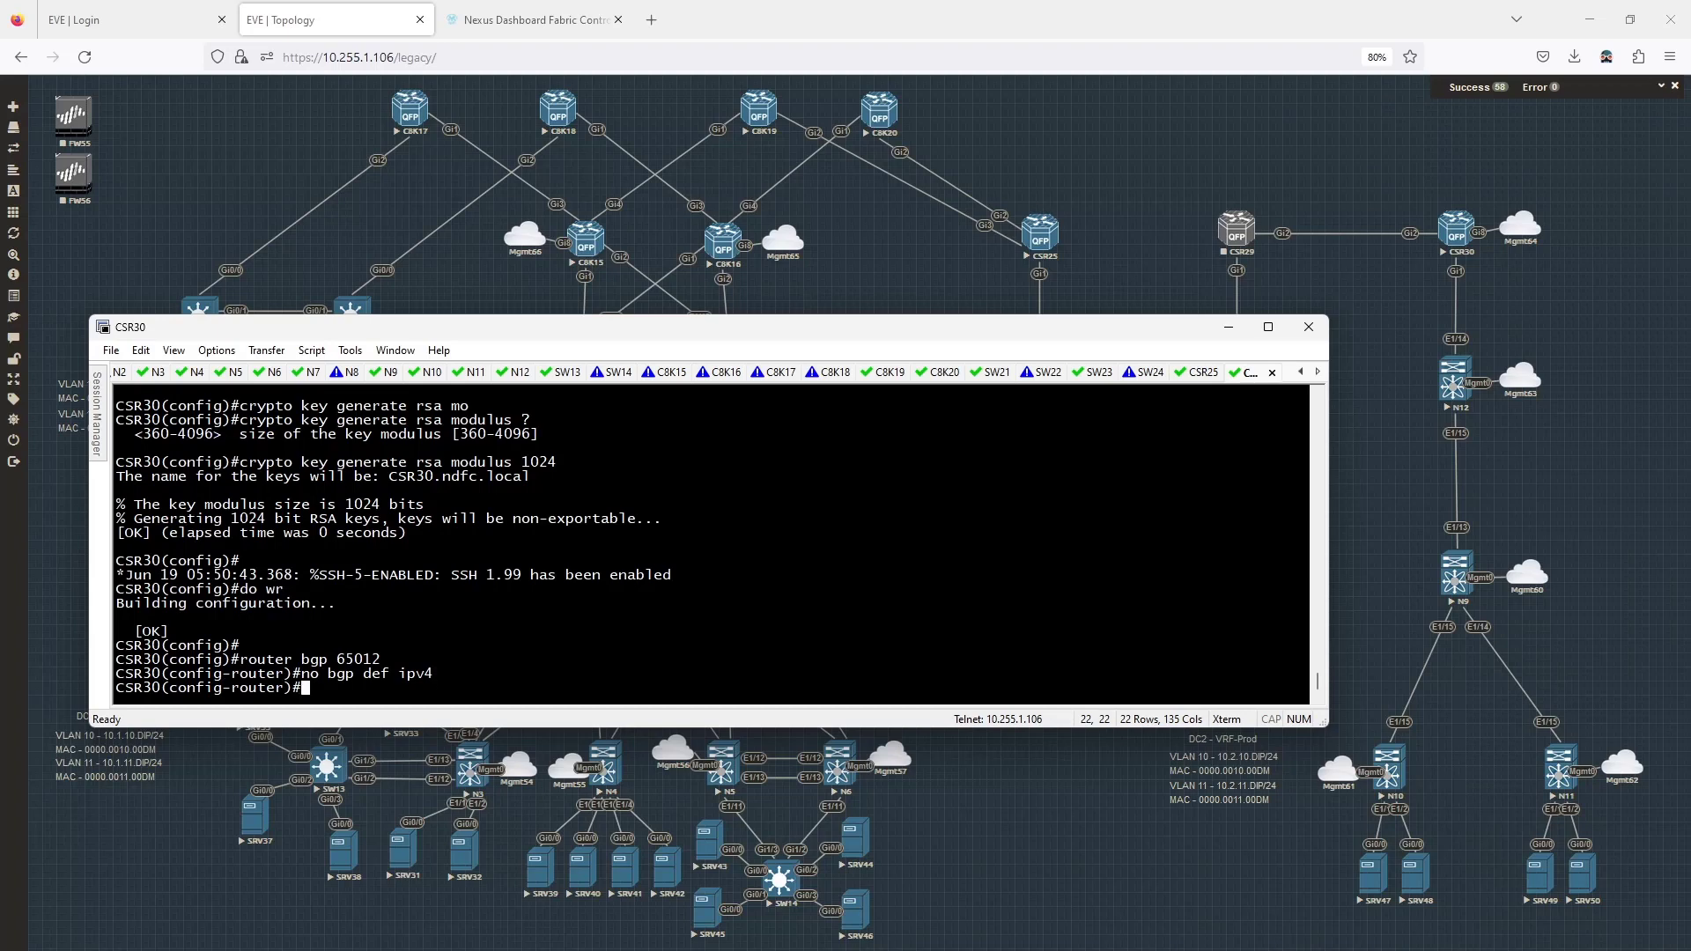
Exit router configuration, review 'do sh ip int br' on CSR30, and move the console aside.
text(exit)
key(Return)
text(do sh )
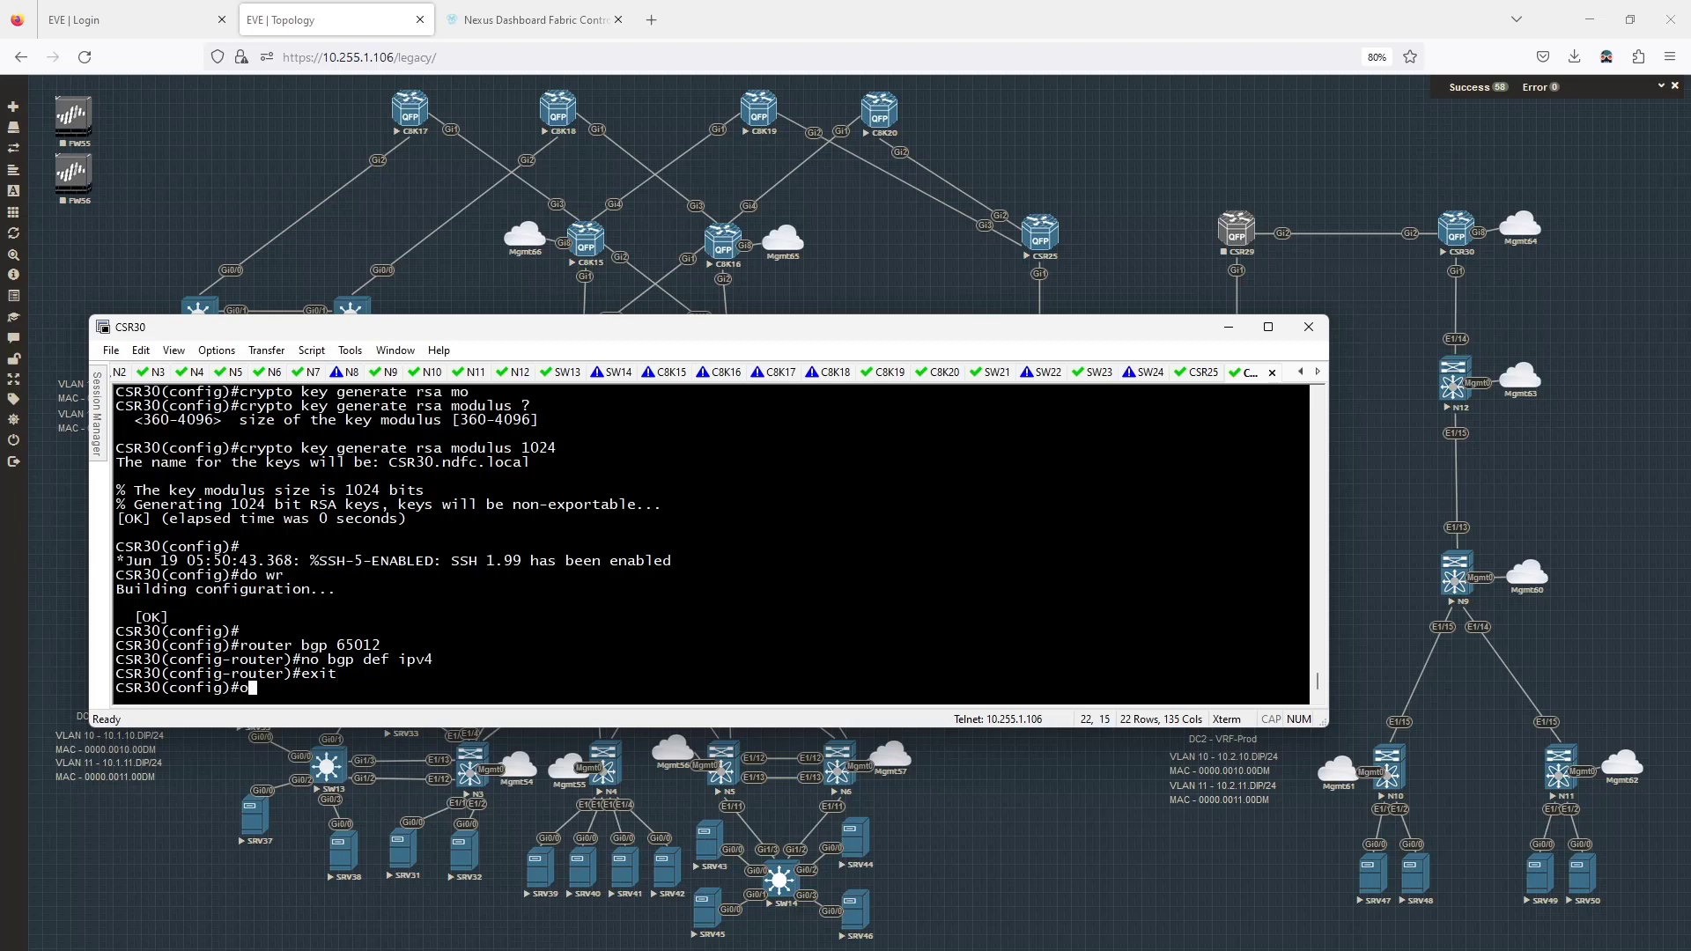
text(ip int br)
key(Return)
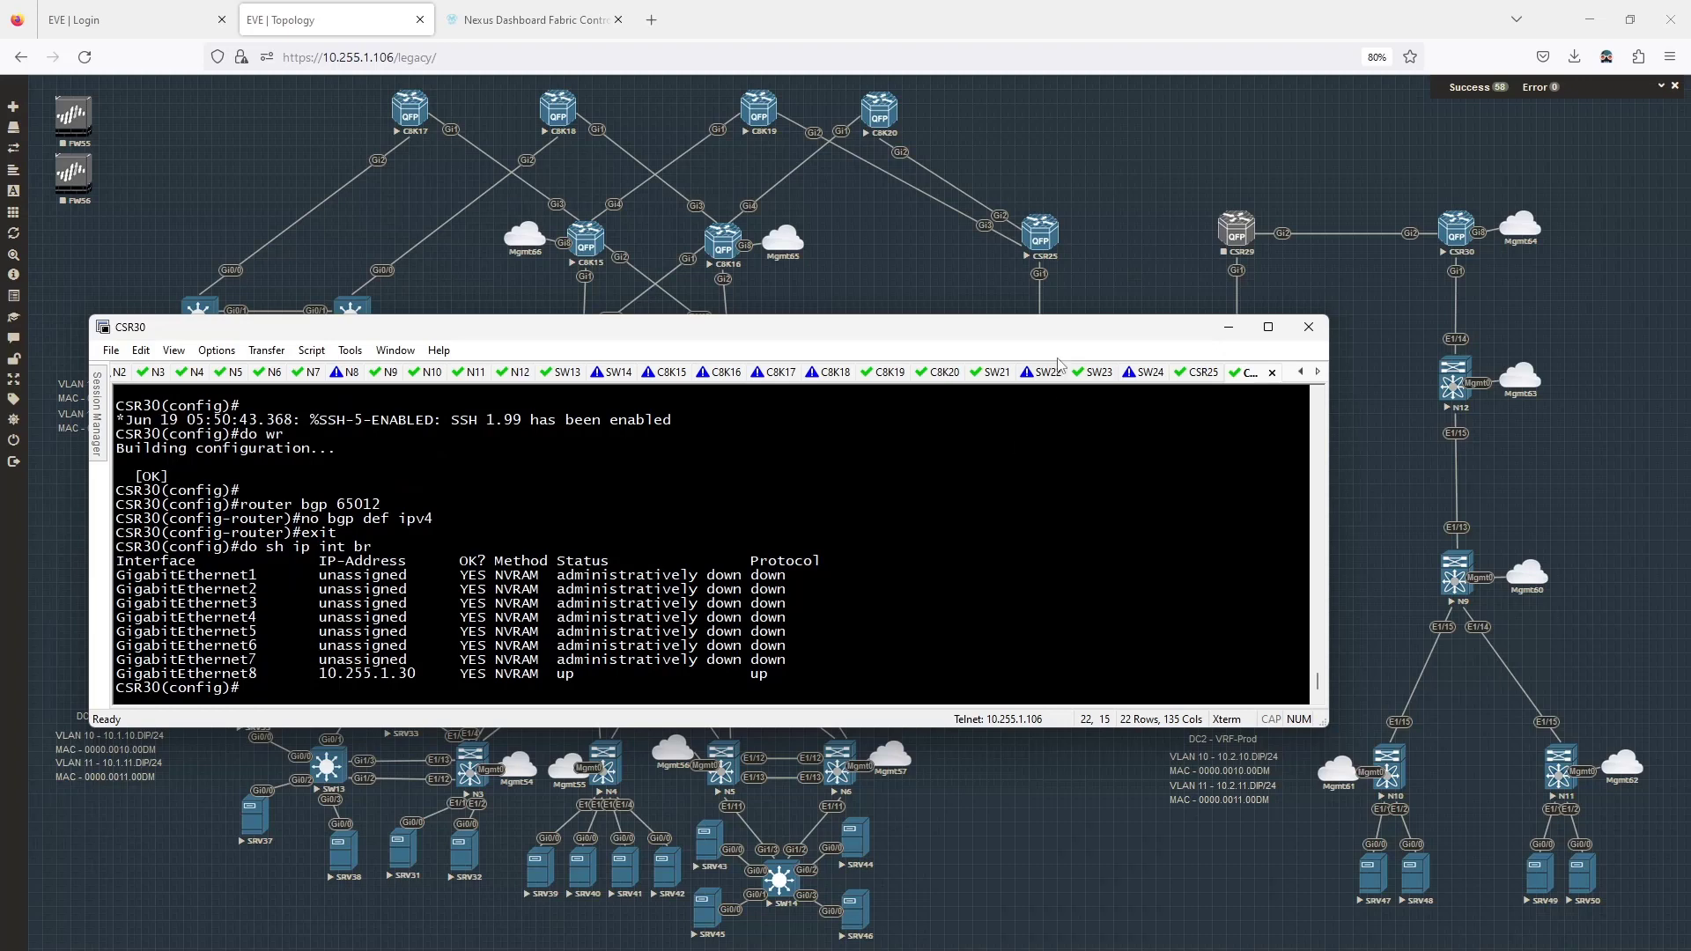
drag(1059, 330, 0, 436)
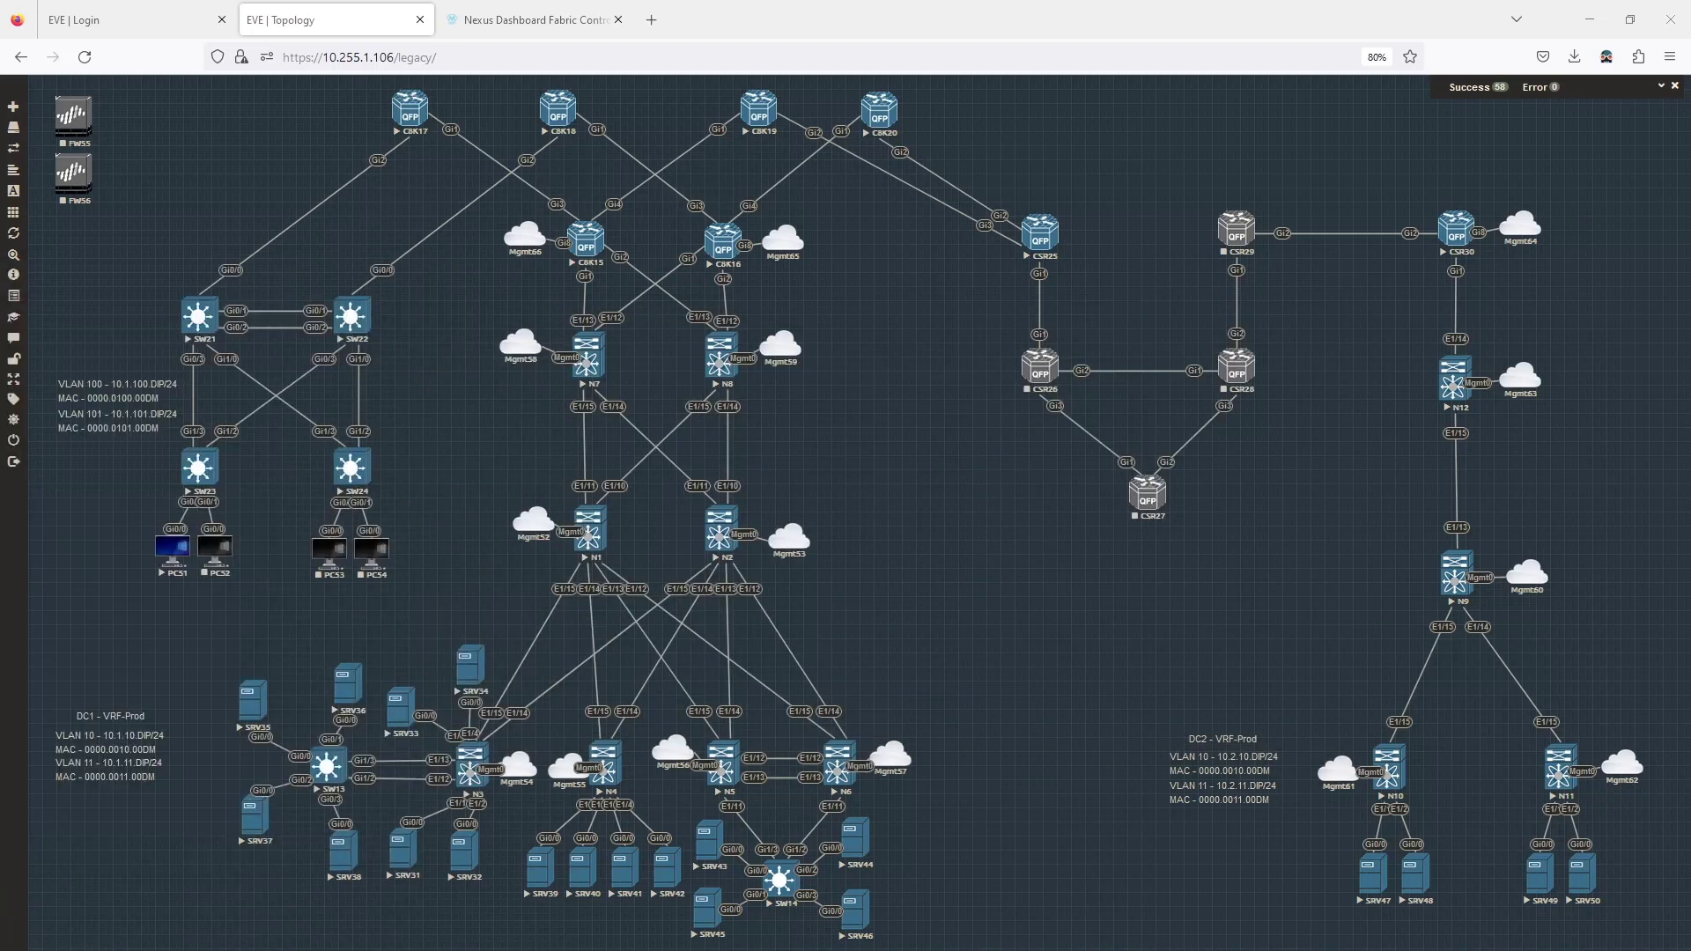
Open fabric dc2's Links view and start creating a new link.
click(532, 20)
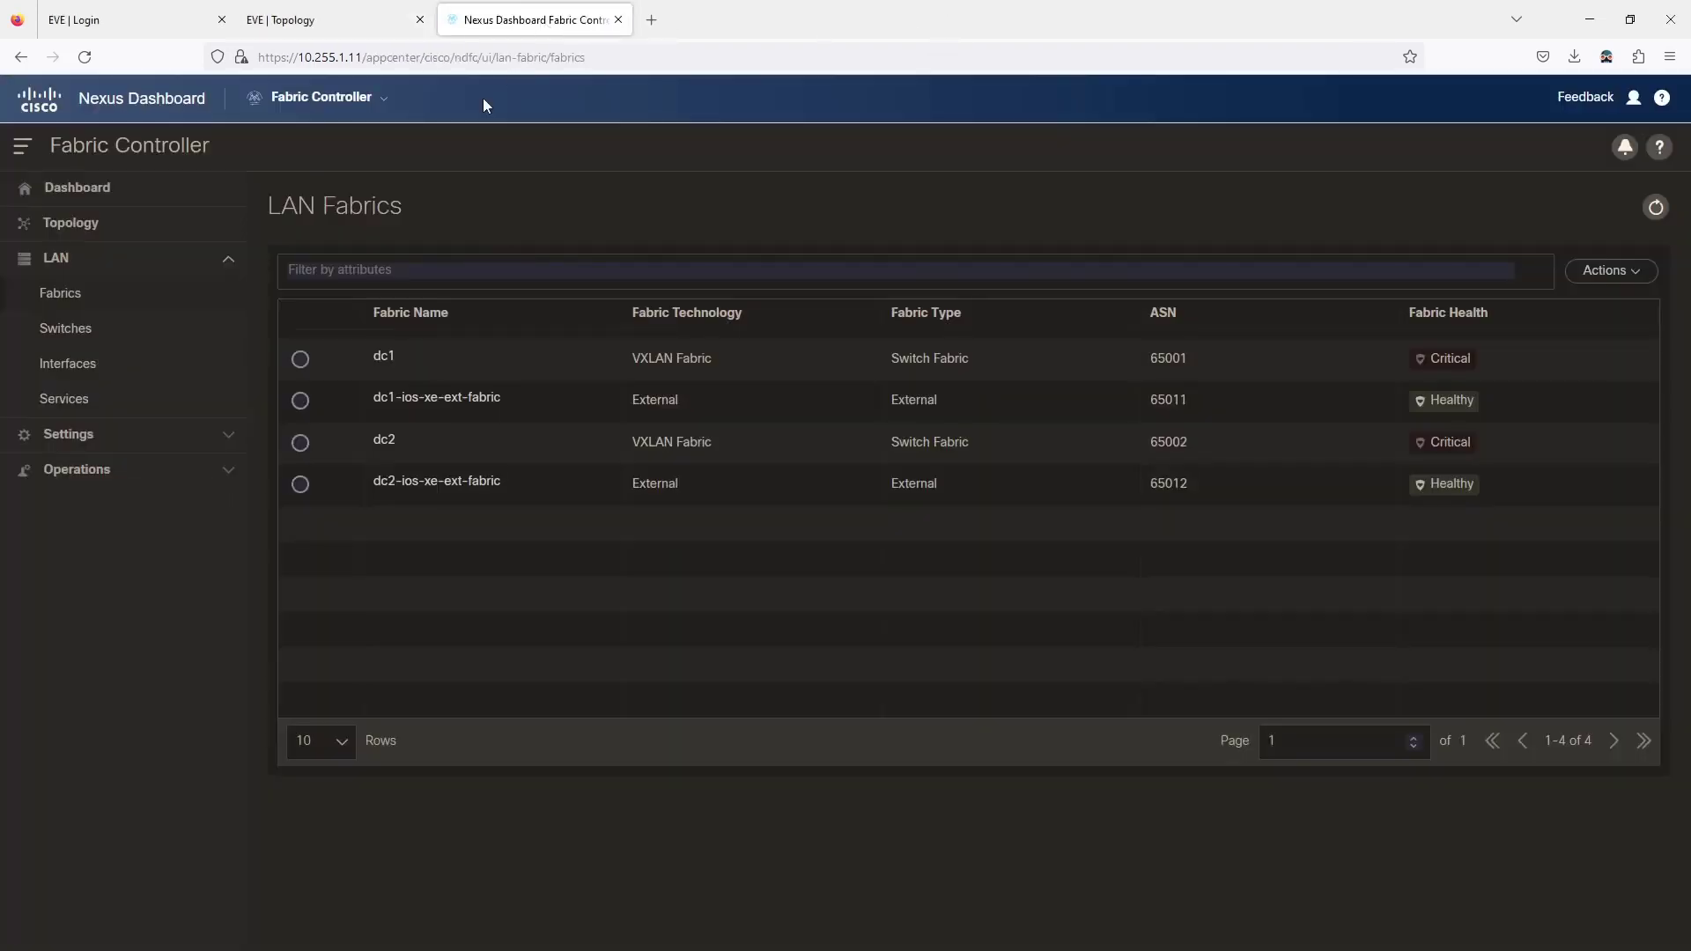
click(385, 440)
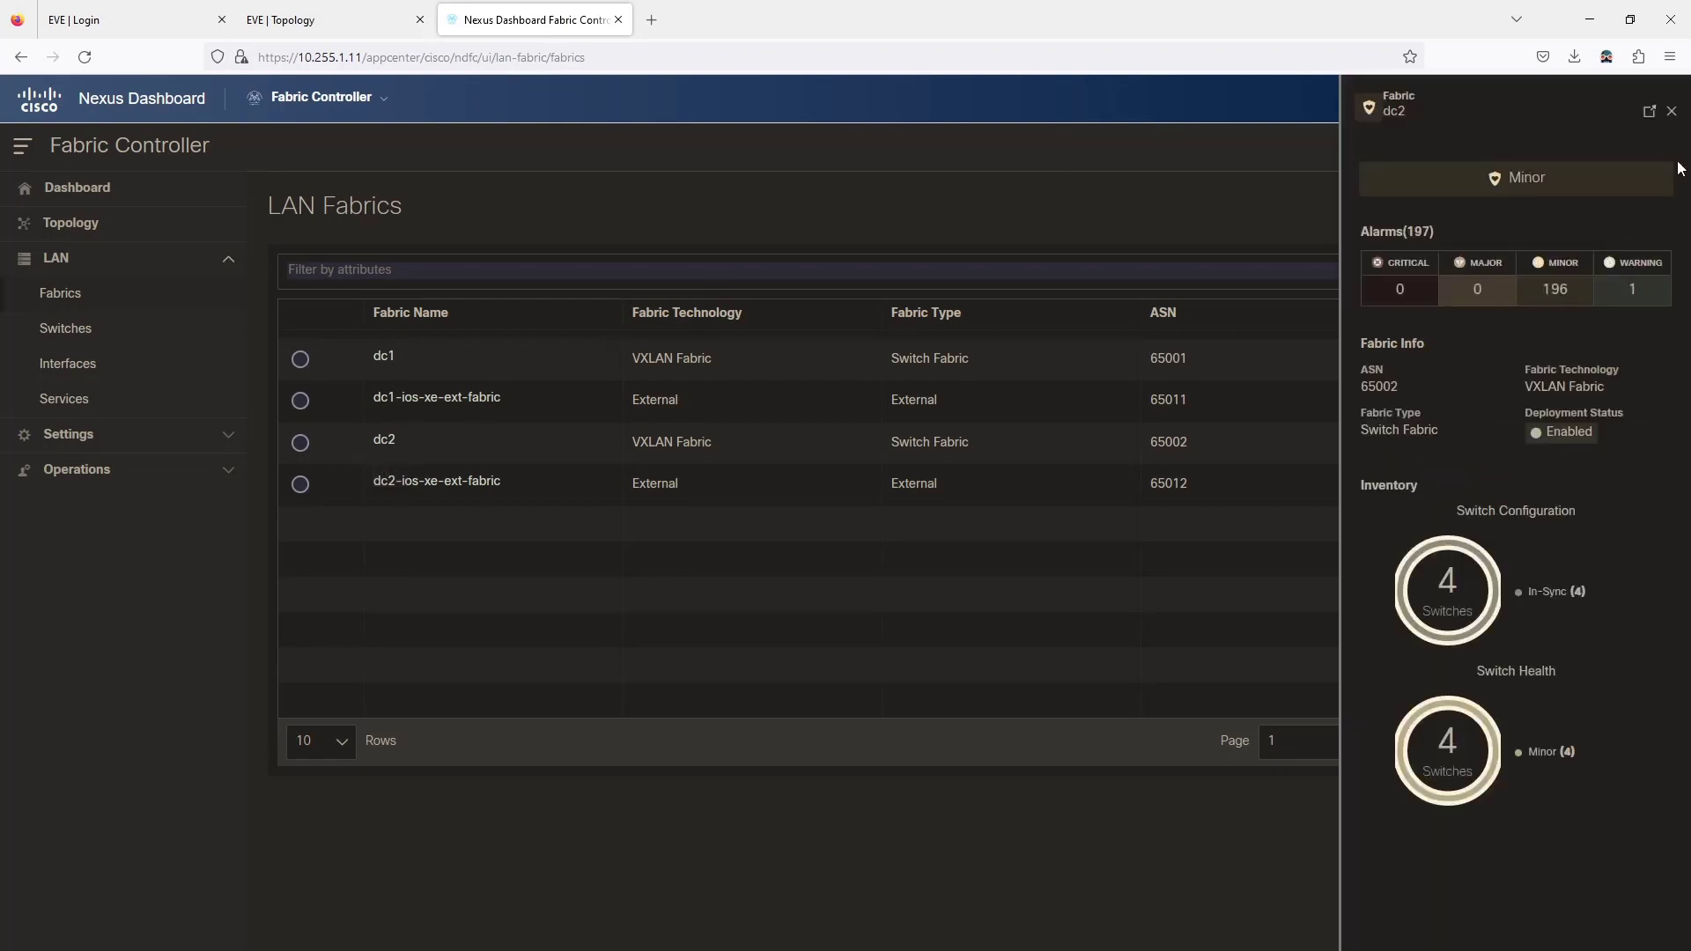
click(1650, 112)
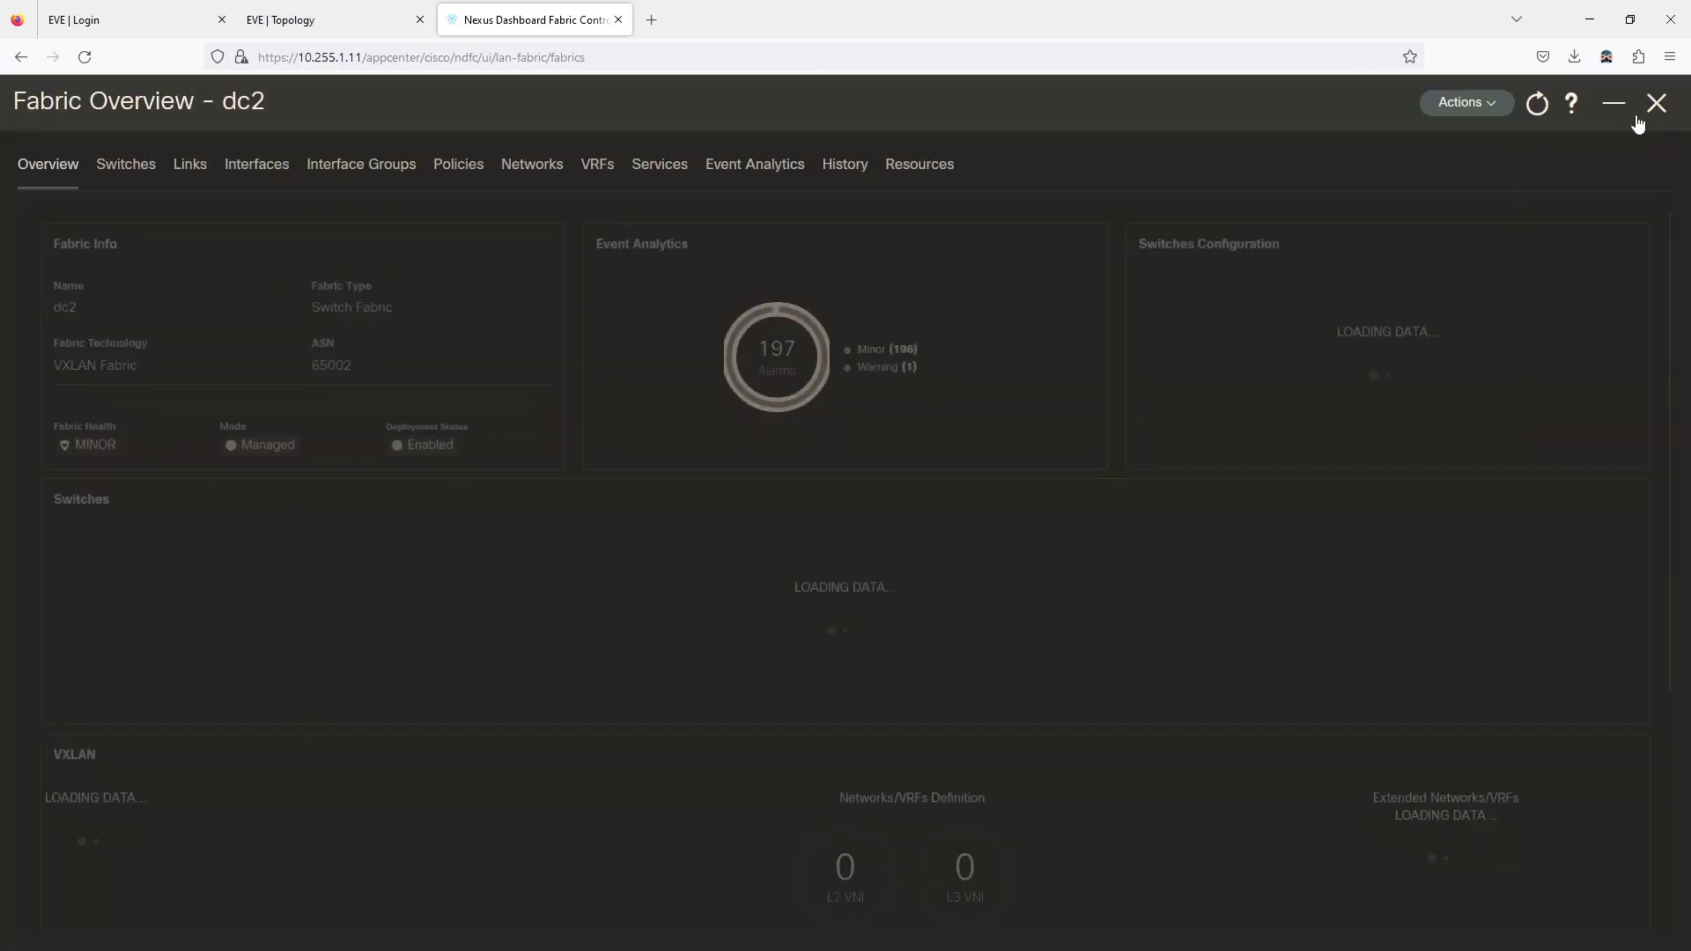
click(187, 165)
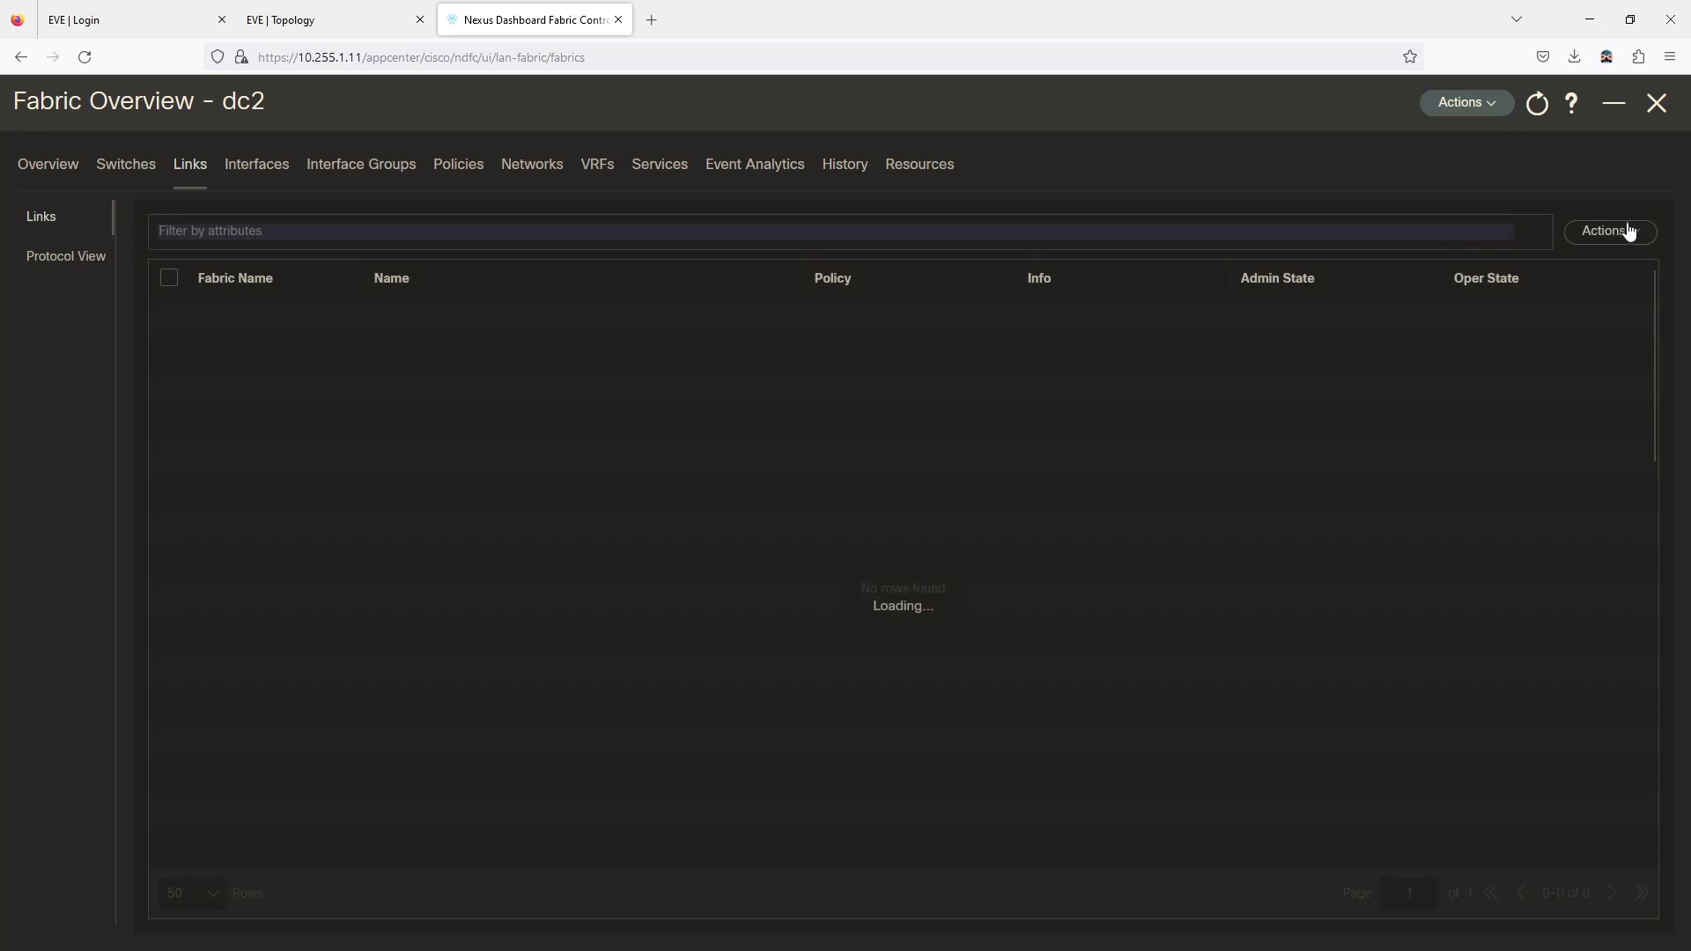
click(1628, 231)
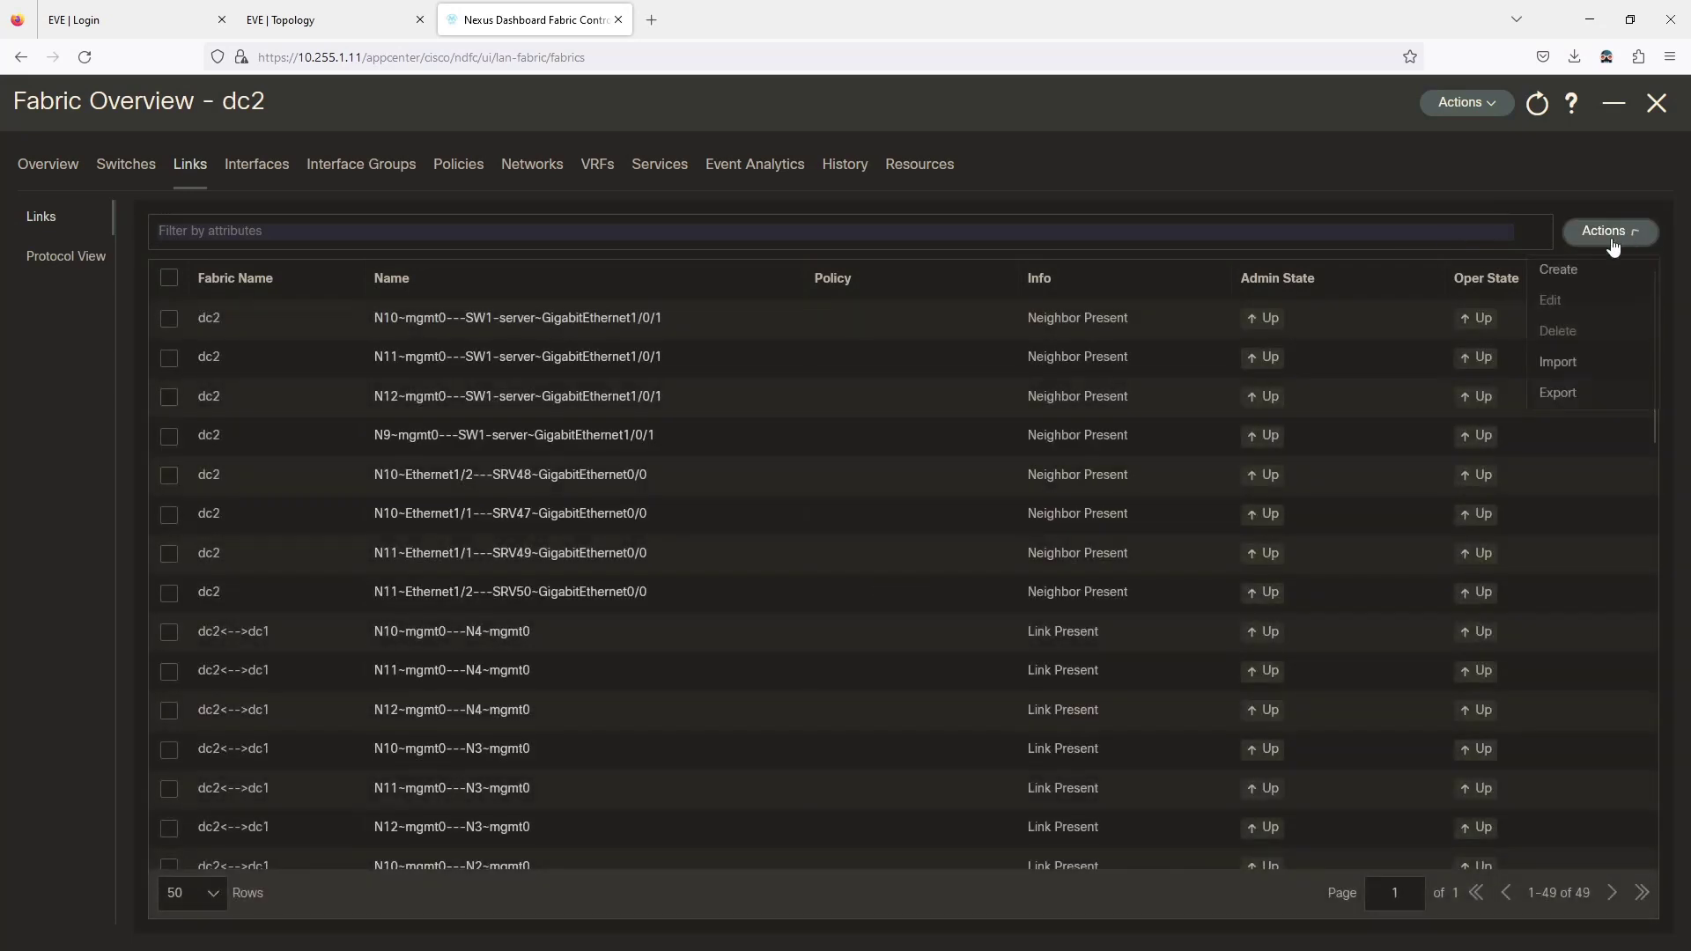
click(1558, 273)
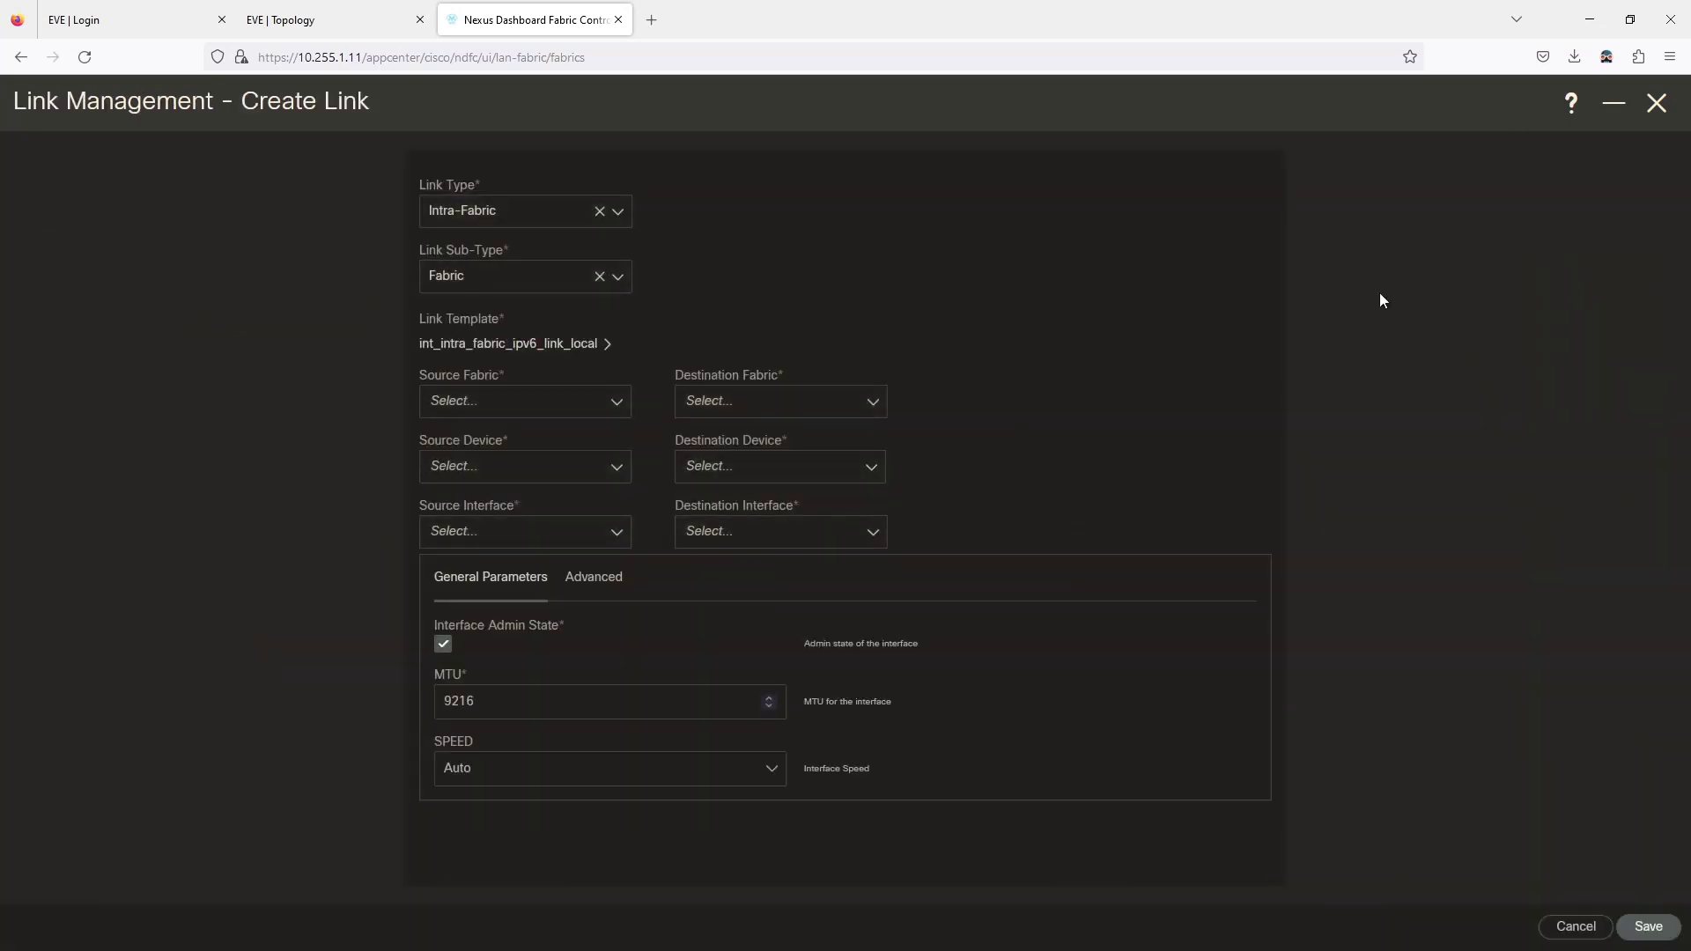
Make it an inter-fabric link from dc2 N12 to dc2-ios-xe-ext-fabric CSR30.
click(466, 220)
click(463, 282)
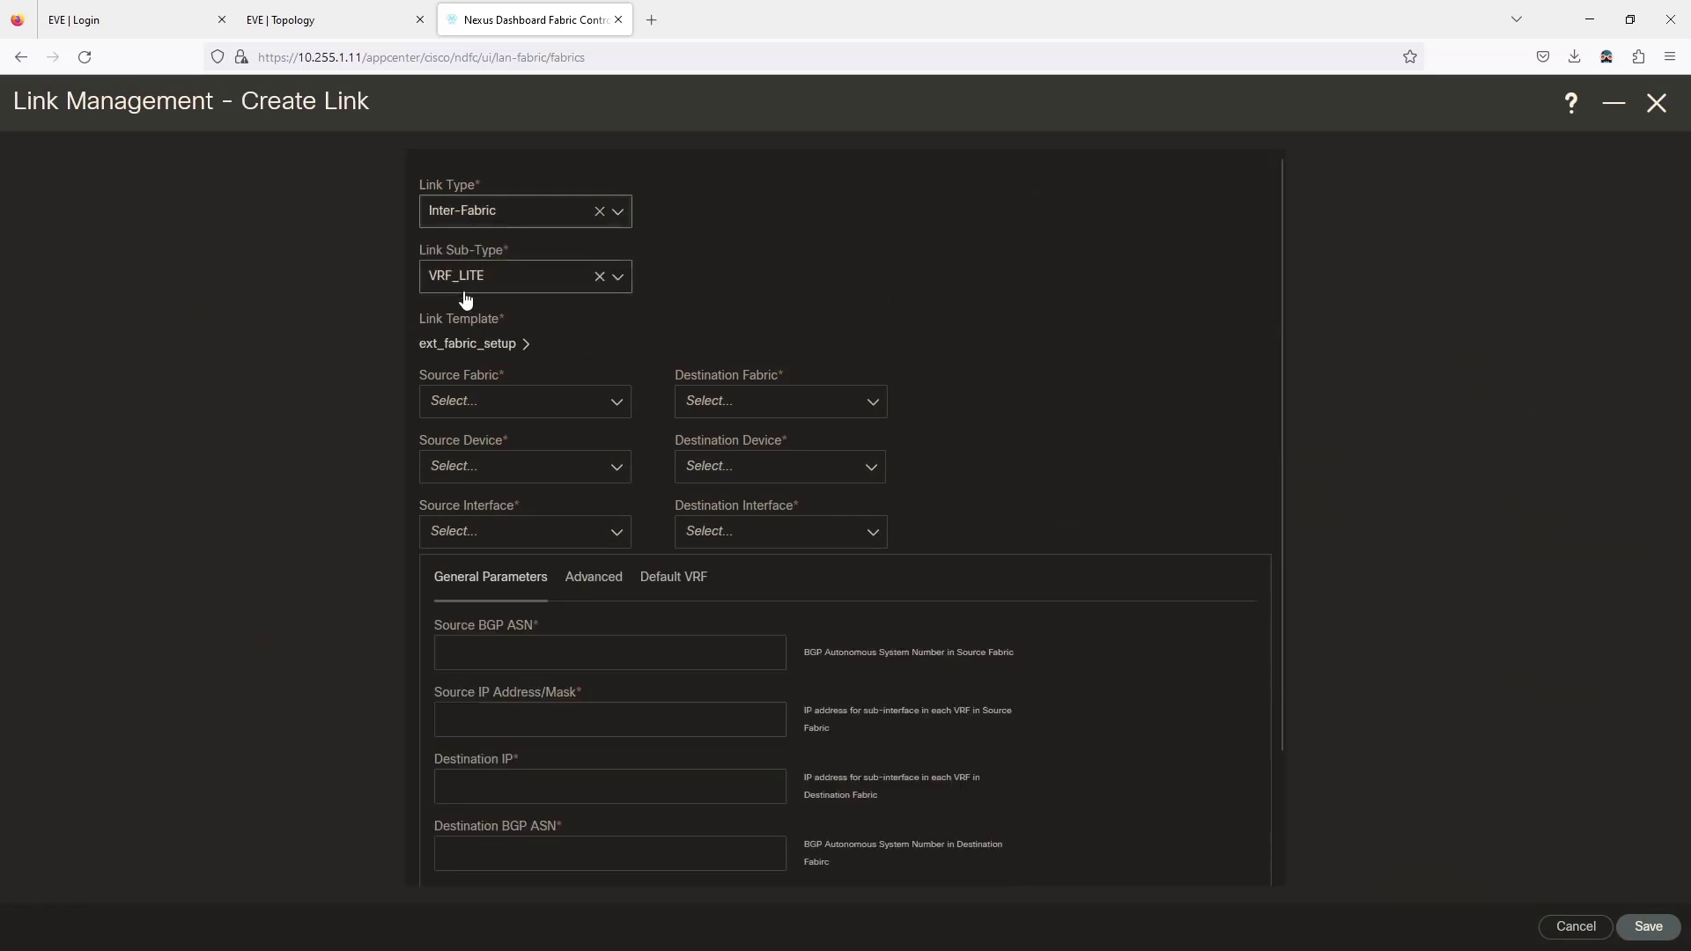
click(471, 421)
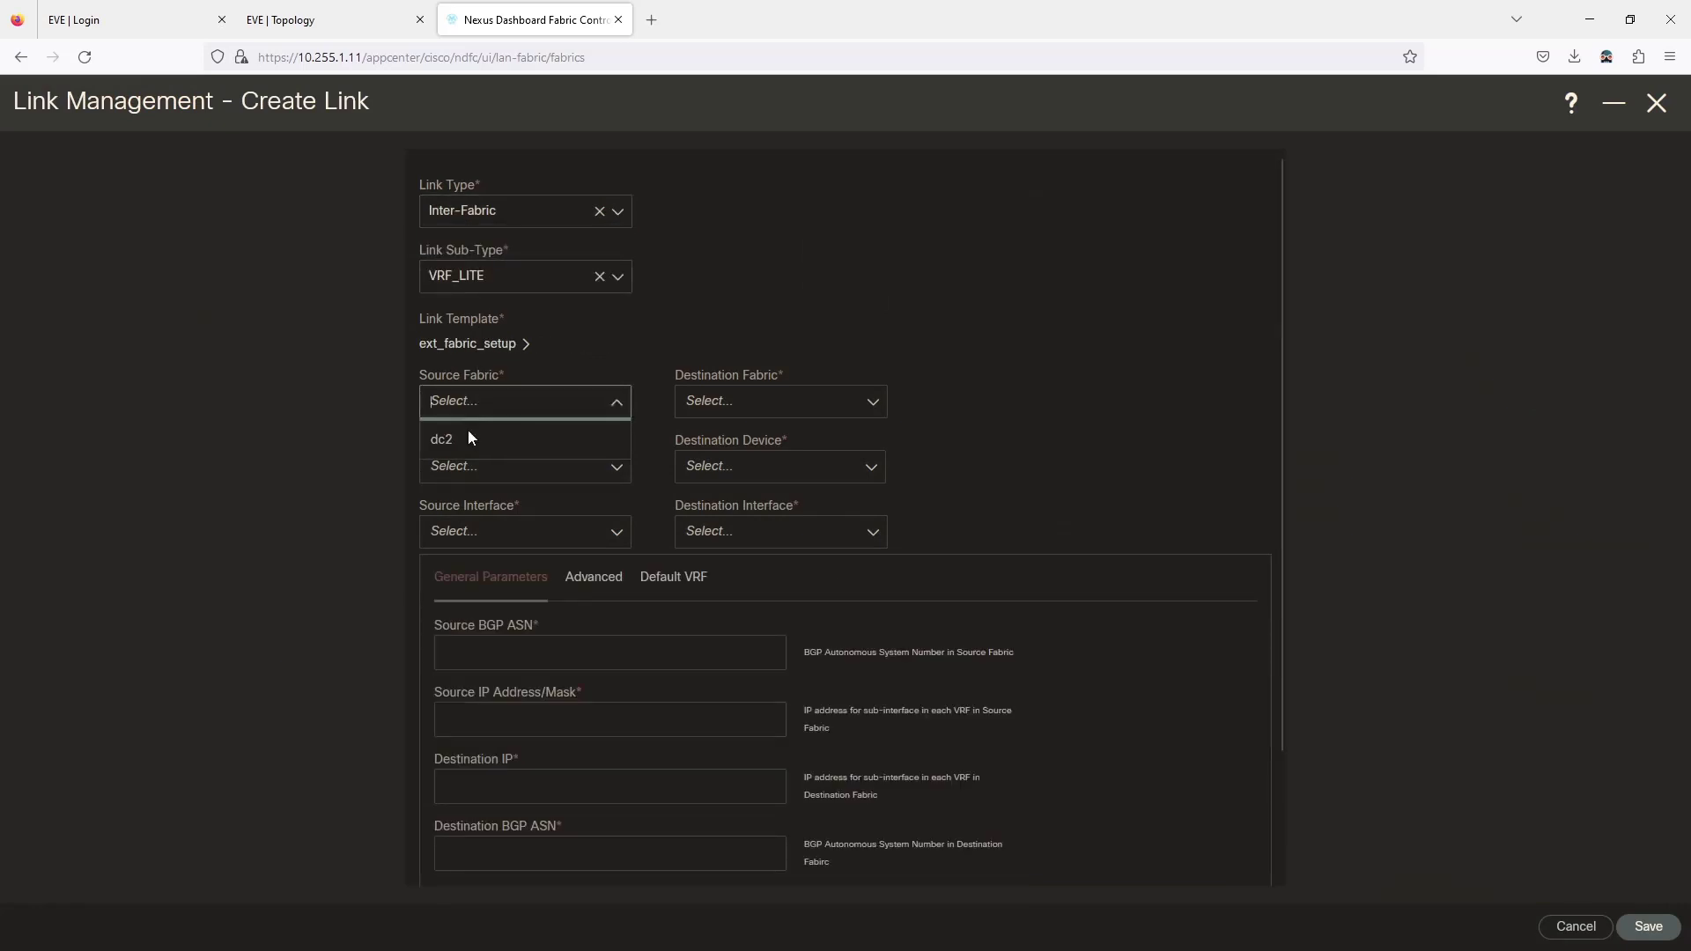
click(467, 445)
click(742, 410)
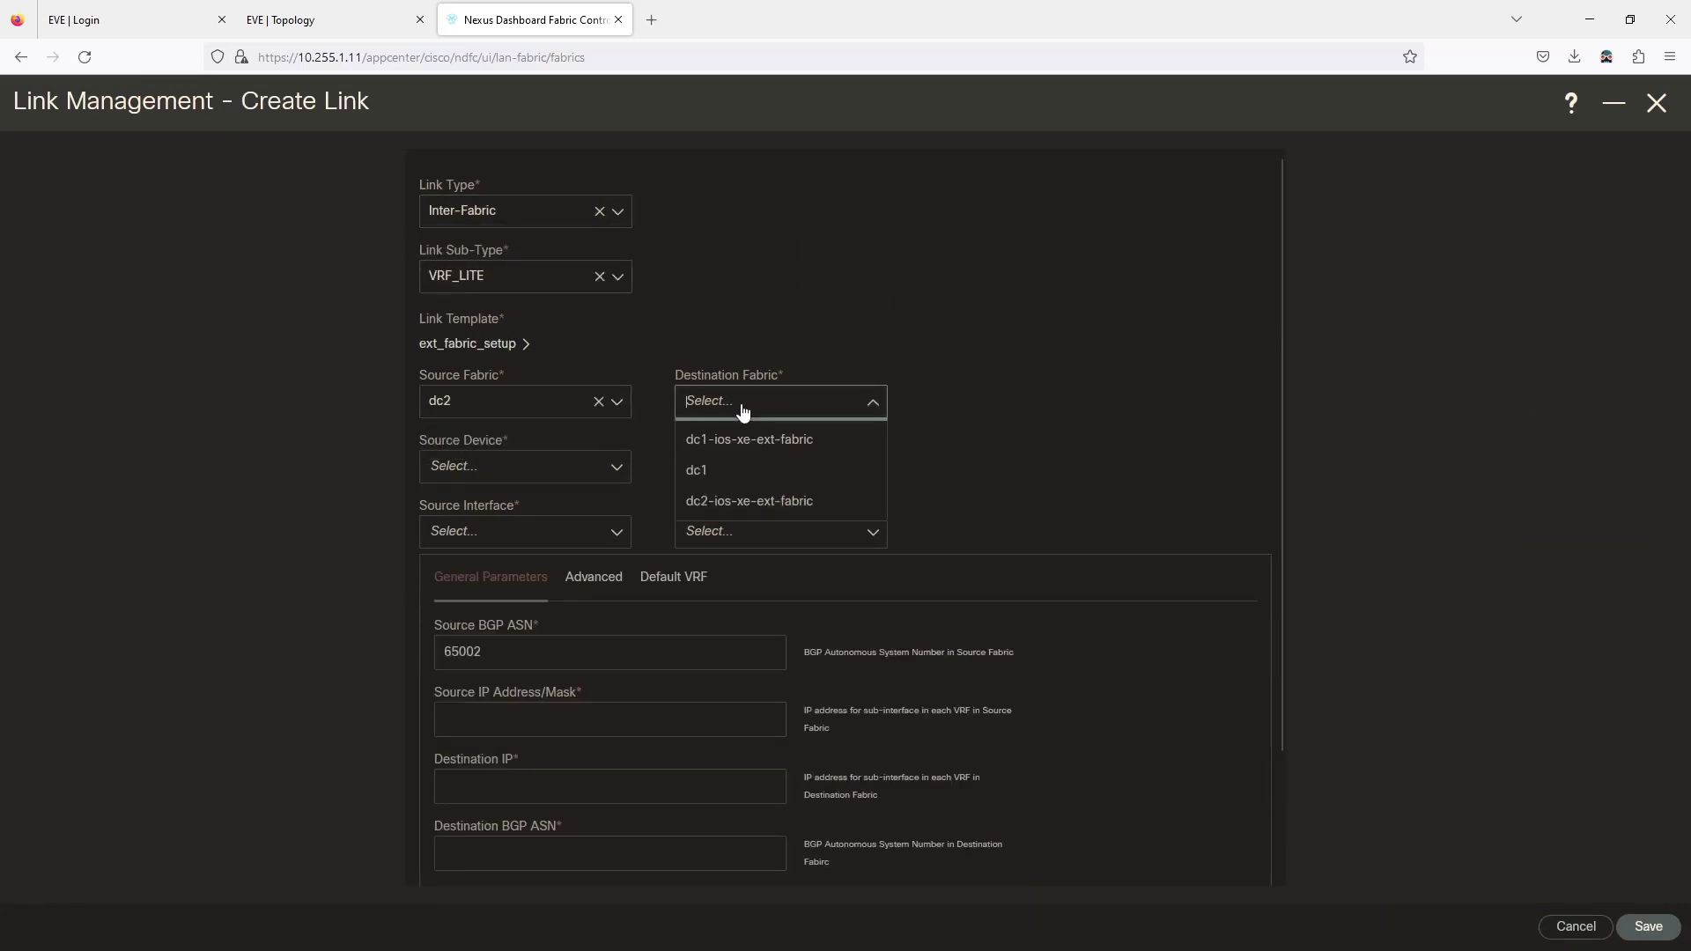
click(732, 501)
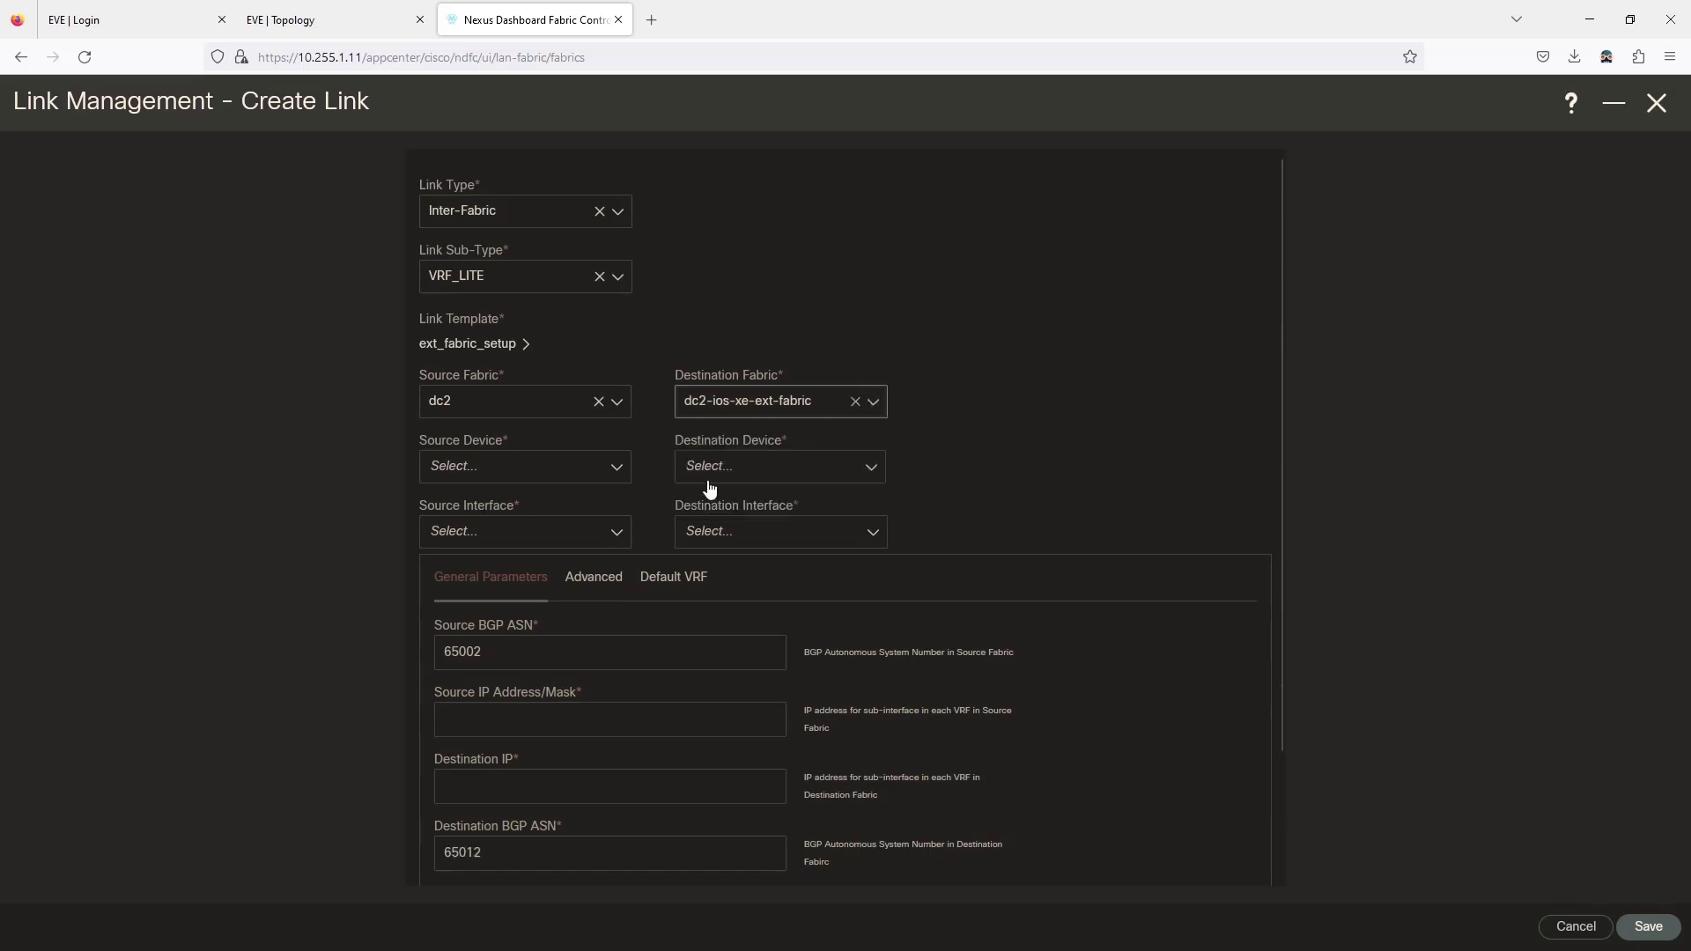
click(524, 479)
click(461, 566)
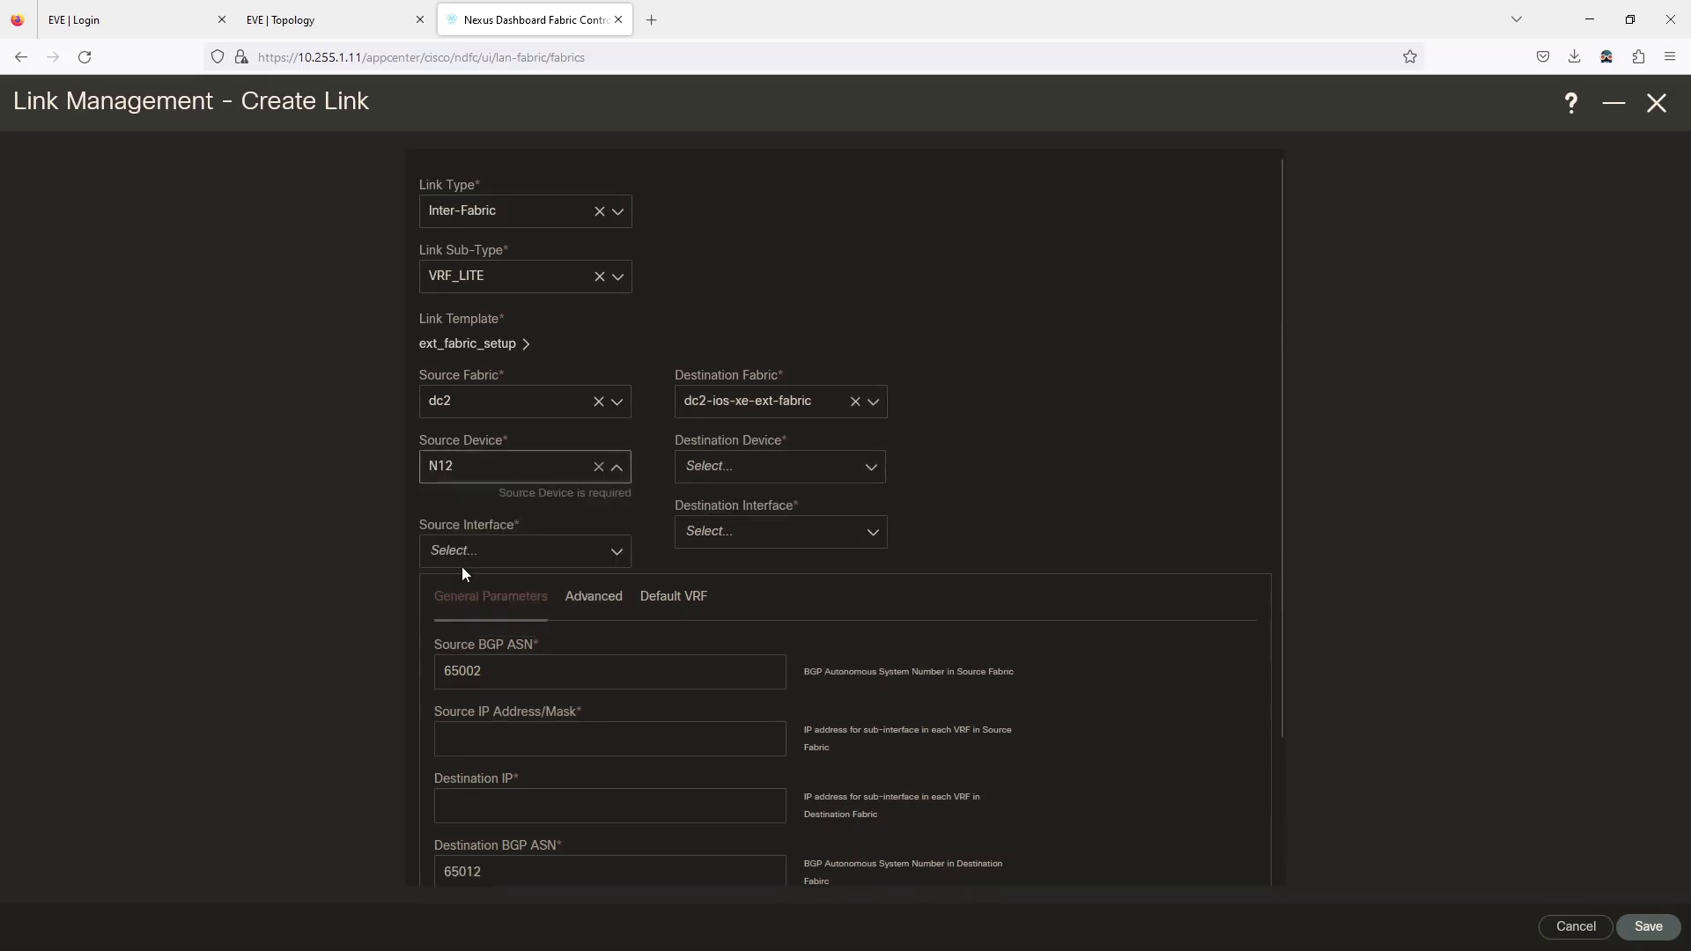
click(731, 476)
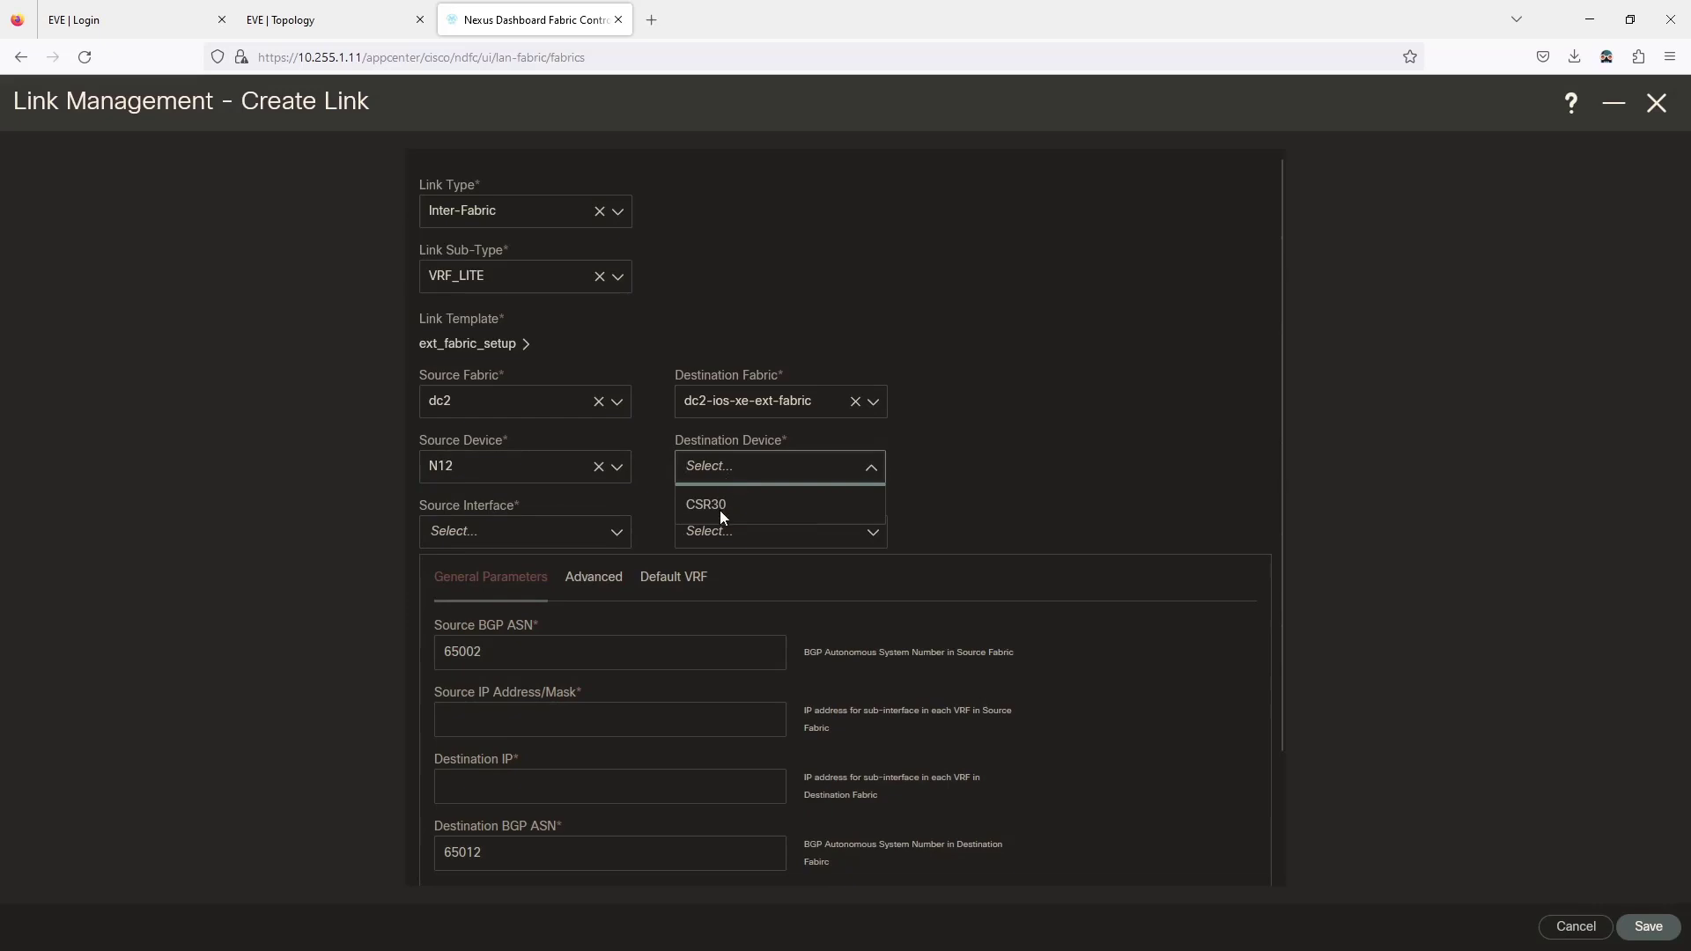
click(721, 510)
Using the topology map as reference, pair N12 Ethernet1/14 with CSR30 GigabitEthernet1.
click(348, 15)
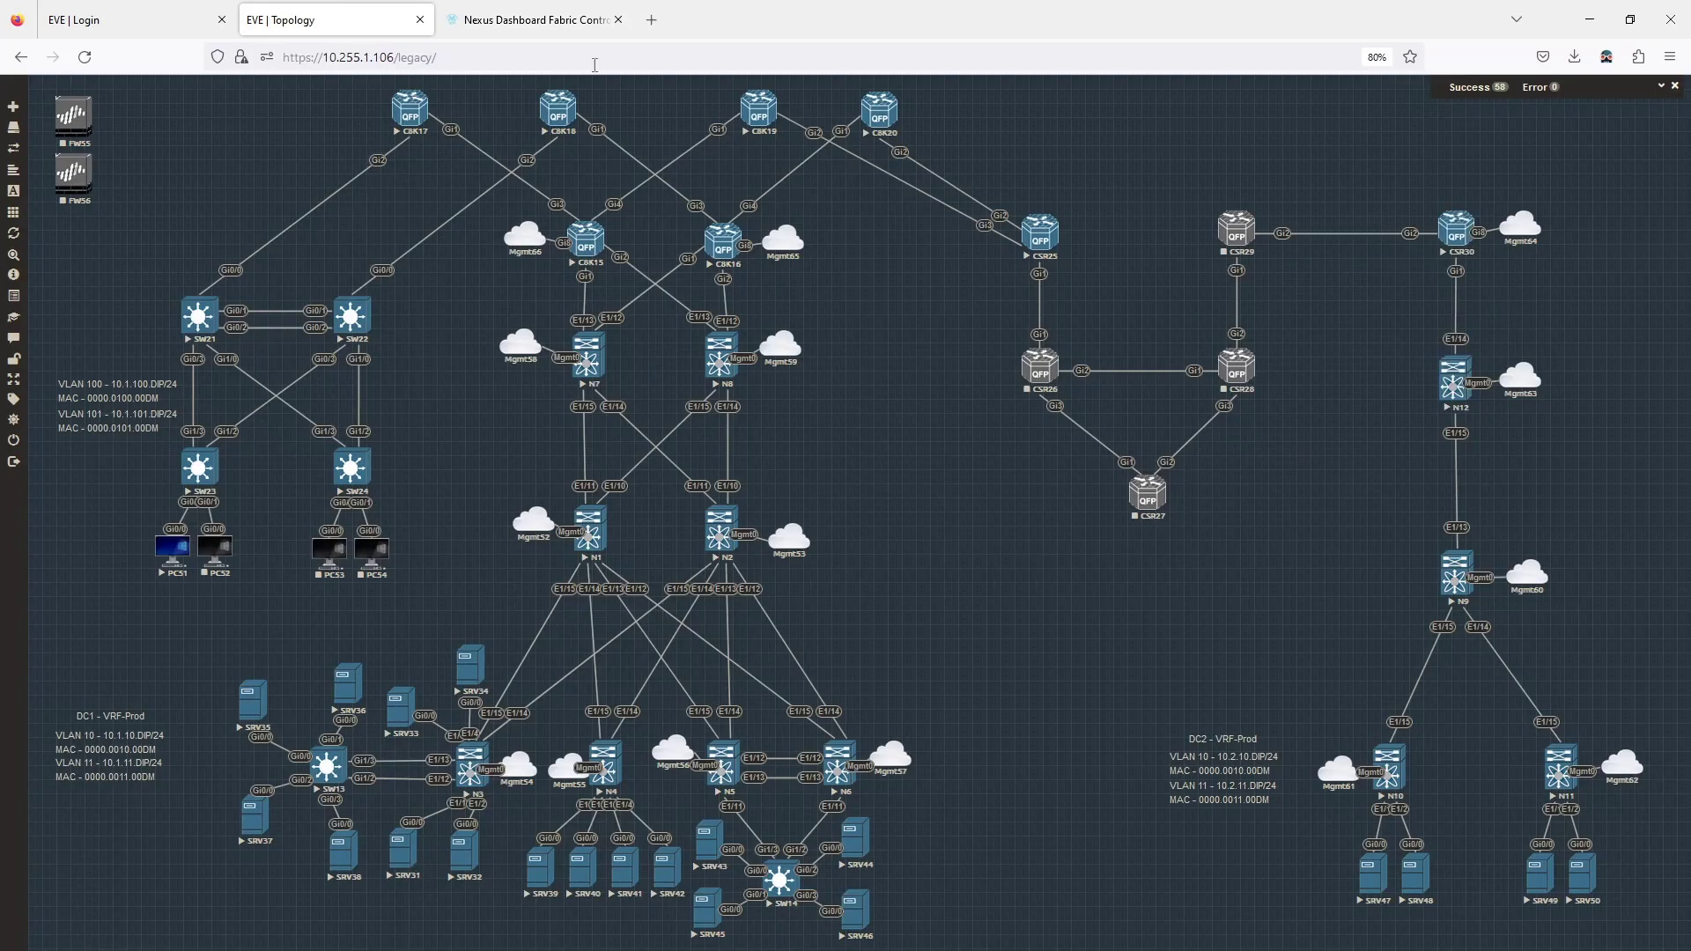
click(532, 19)
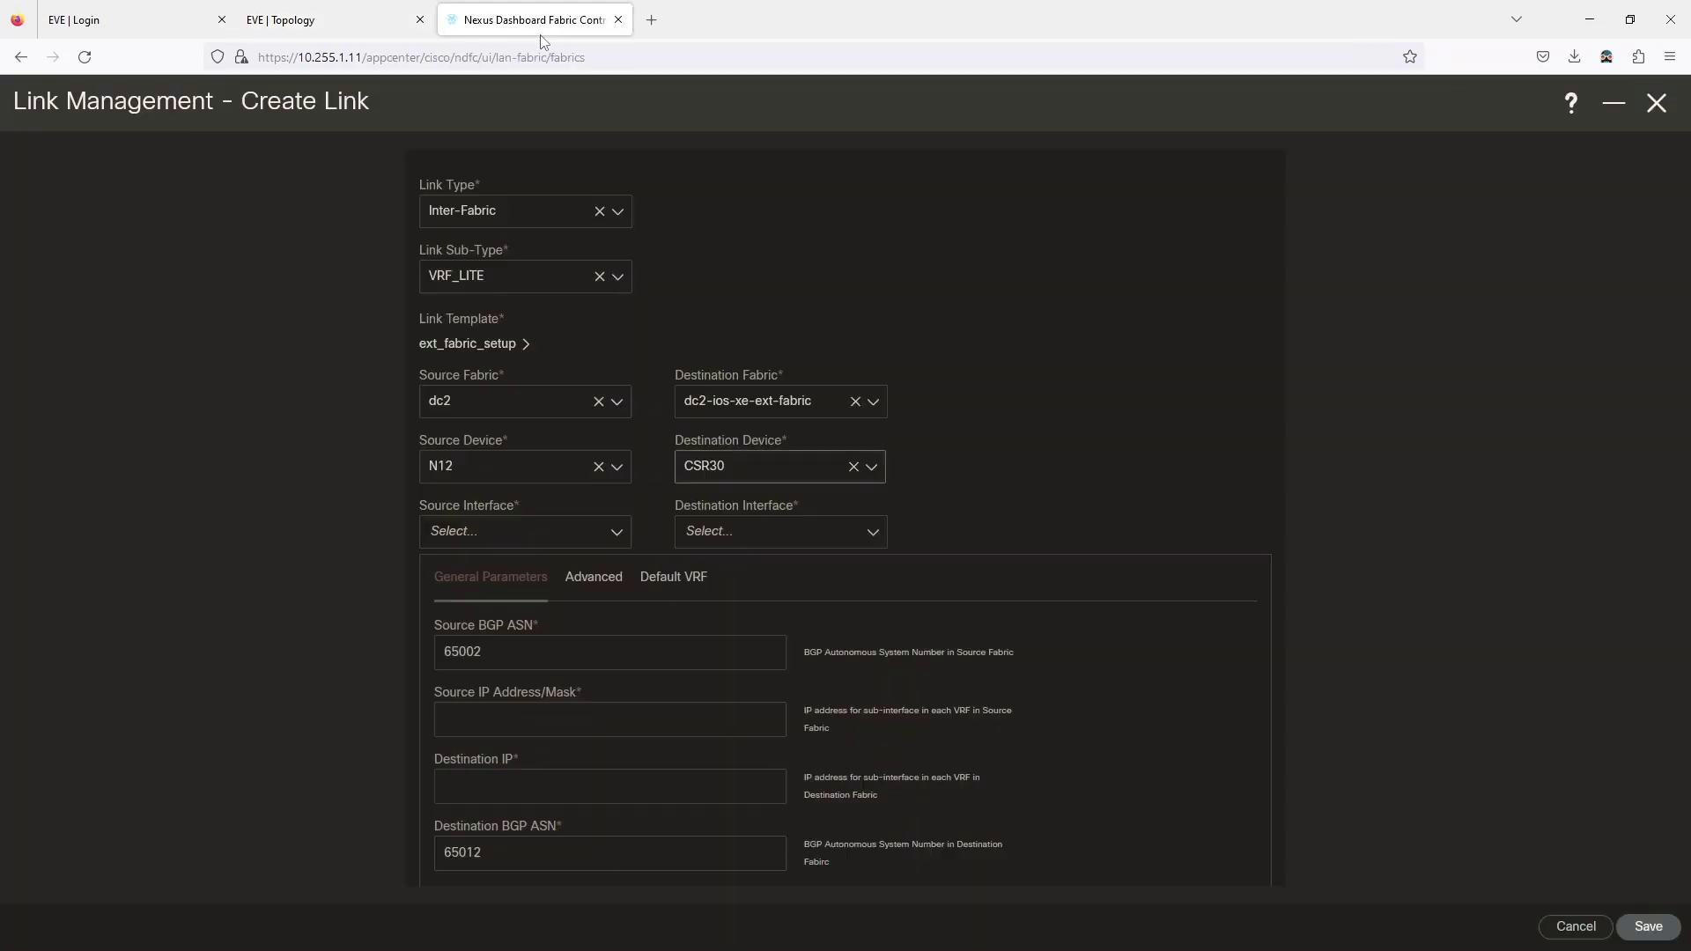
click(510, 532)
scroll(531, 726, down, 3)
scroll(532, 744, down, 2)
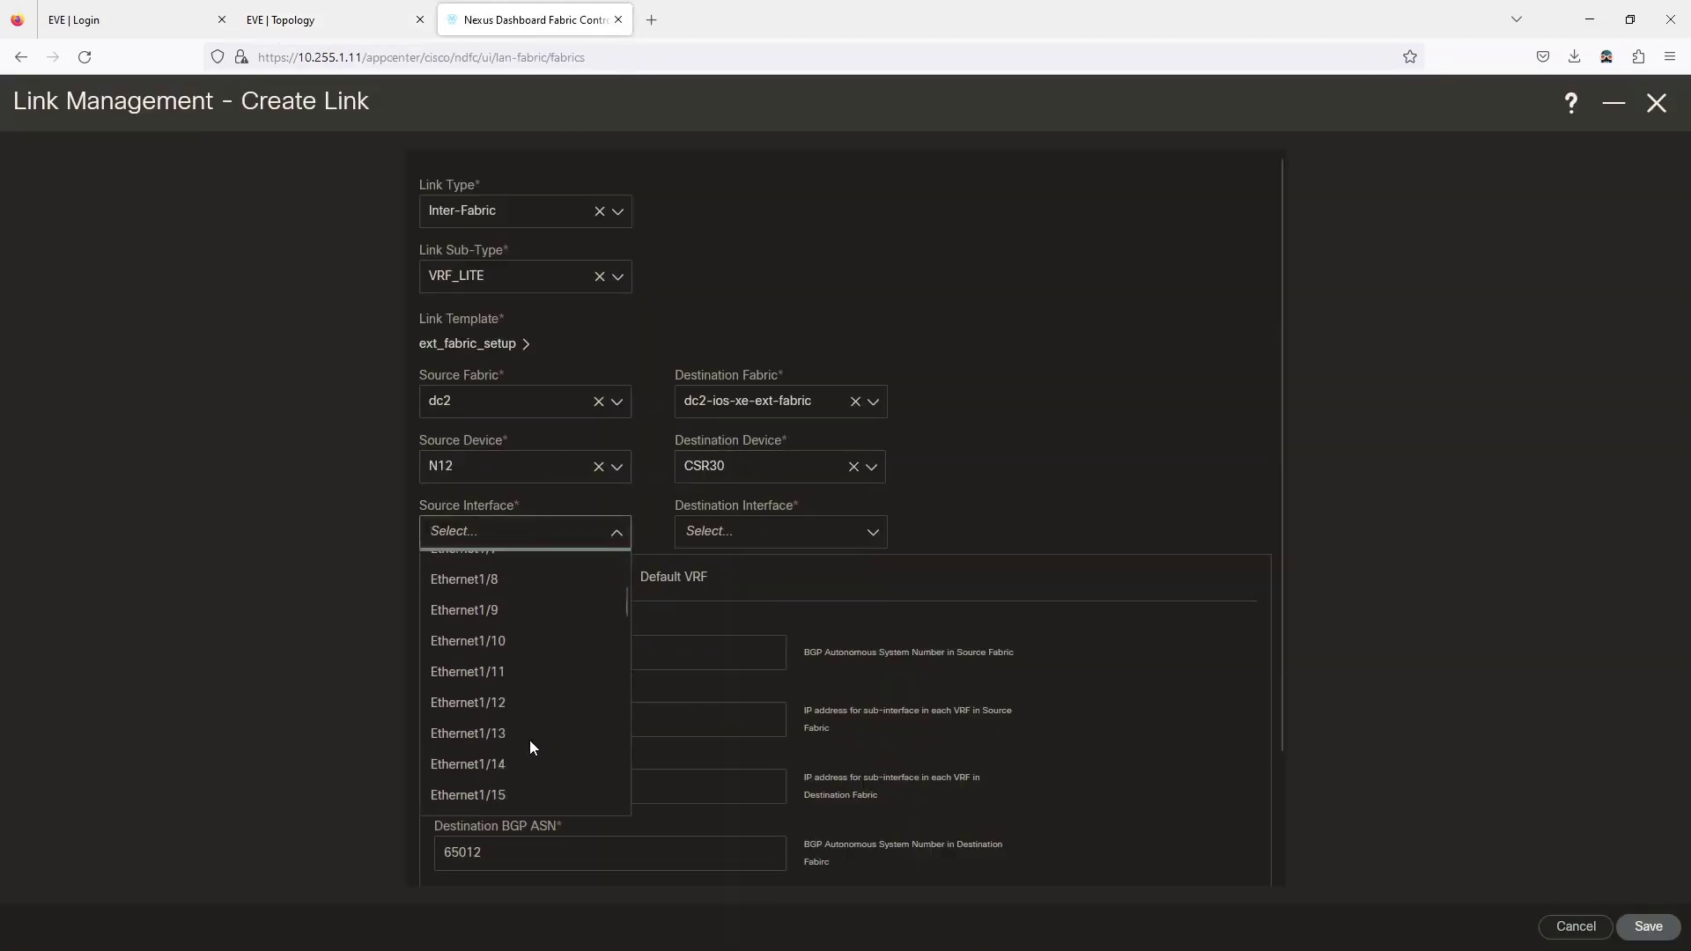
click(505, 764)
click(766, 531)
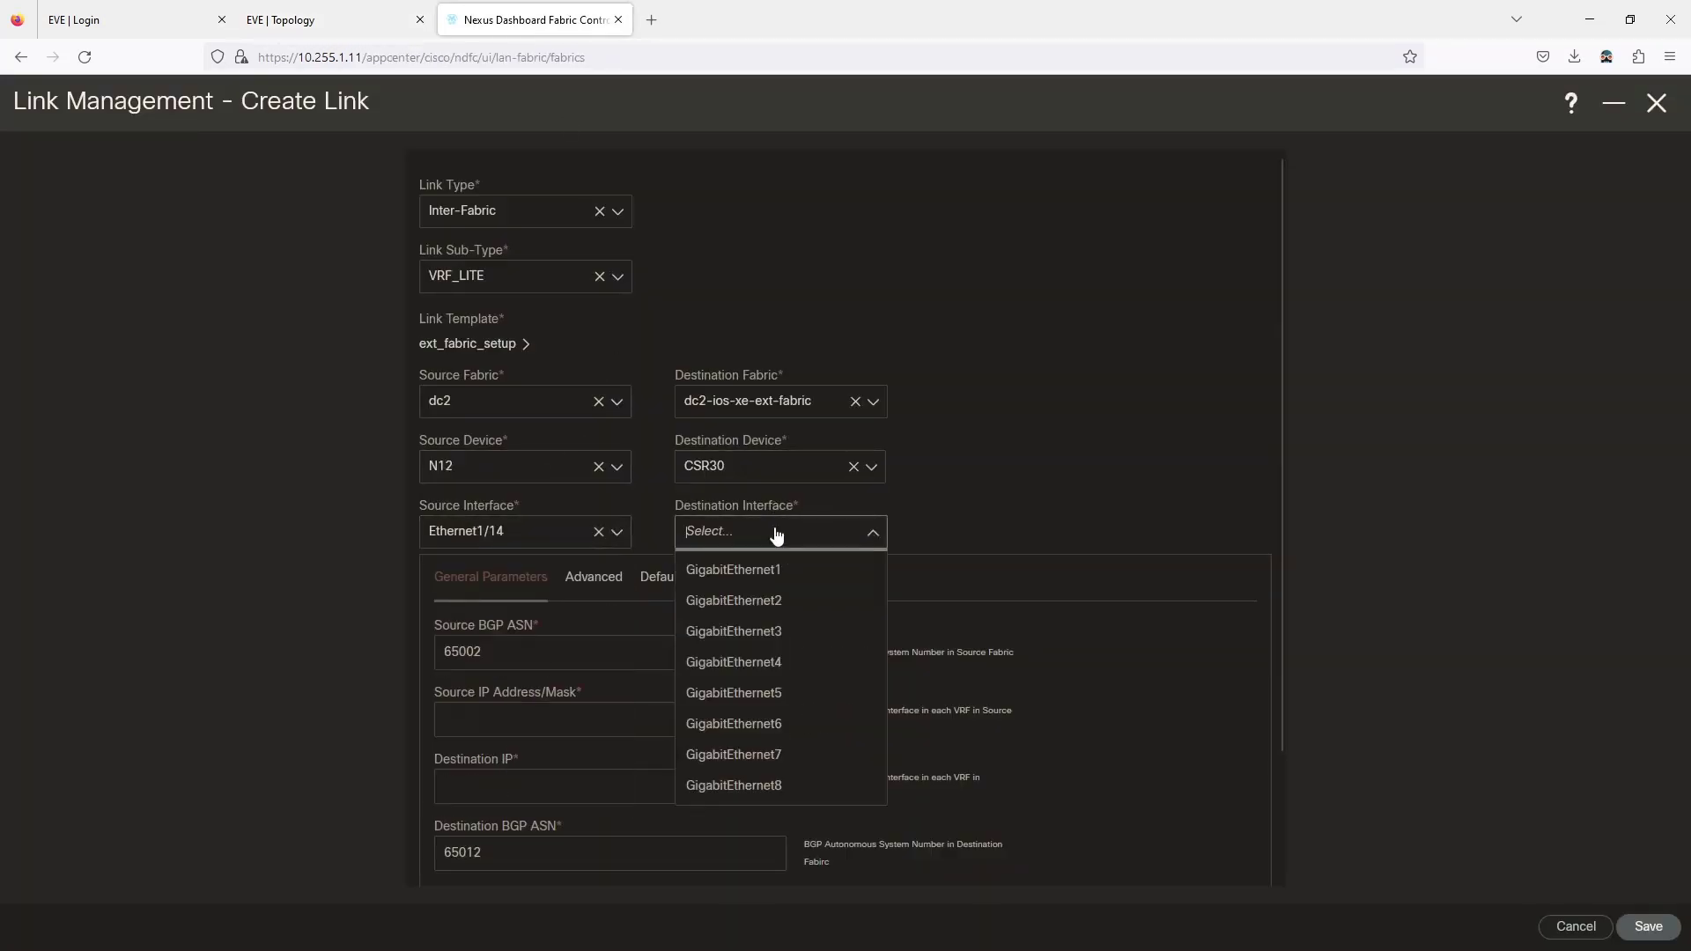
click(346, 11)
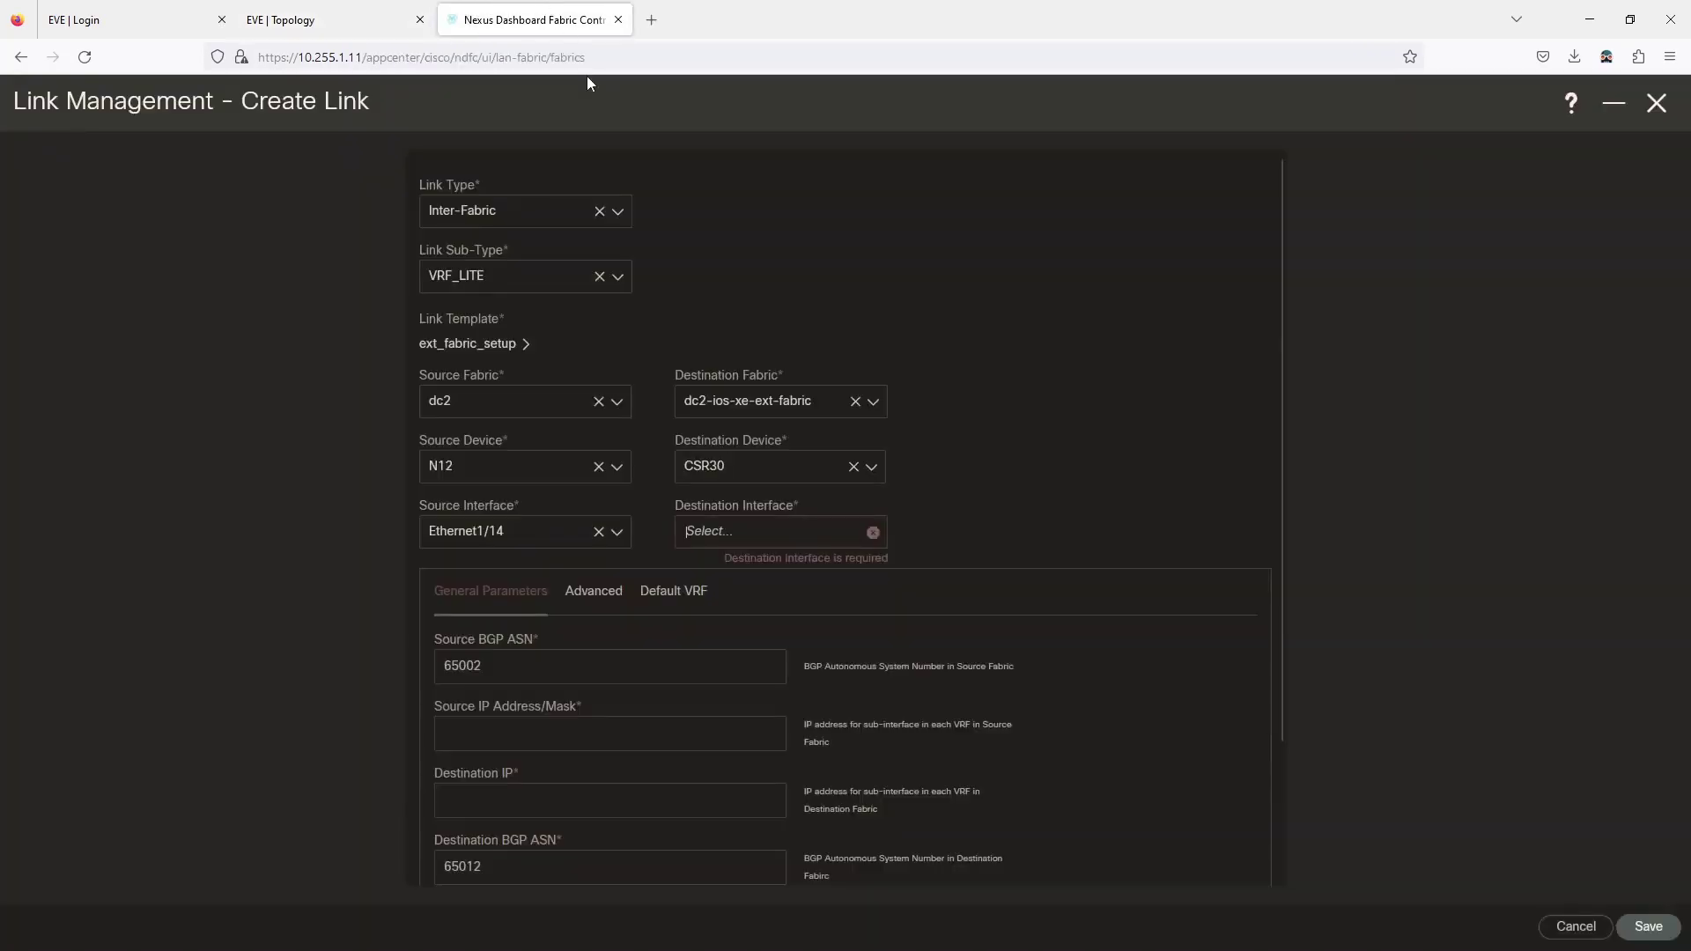
click(546, 12)
click(765, 545)
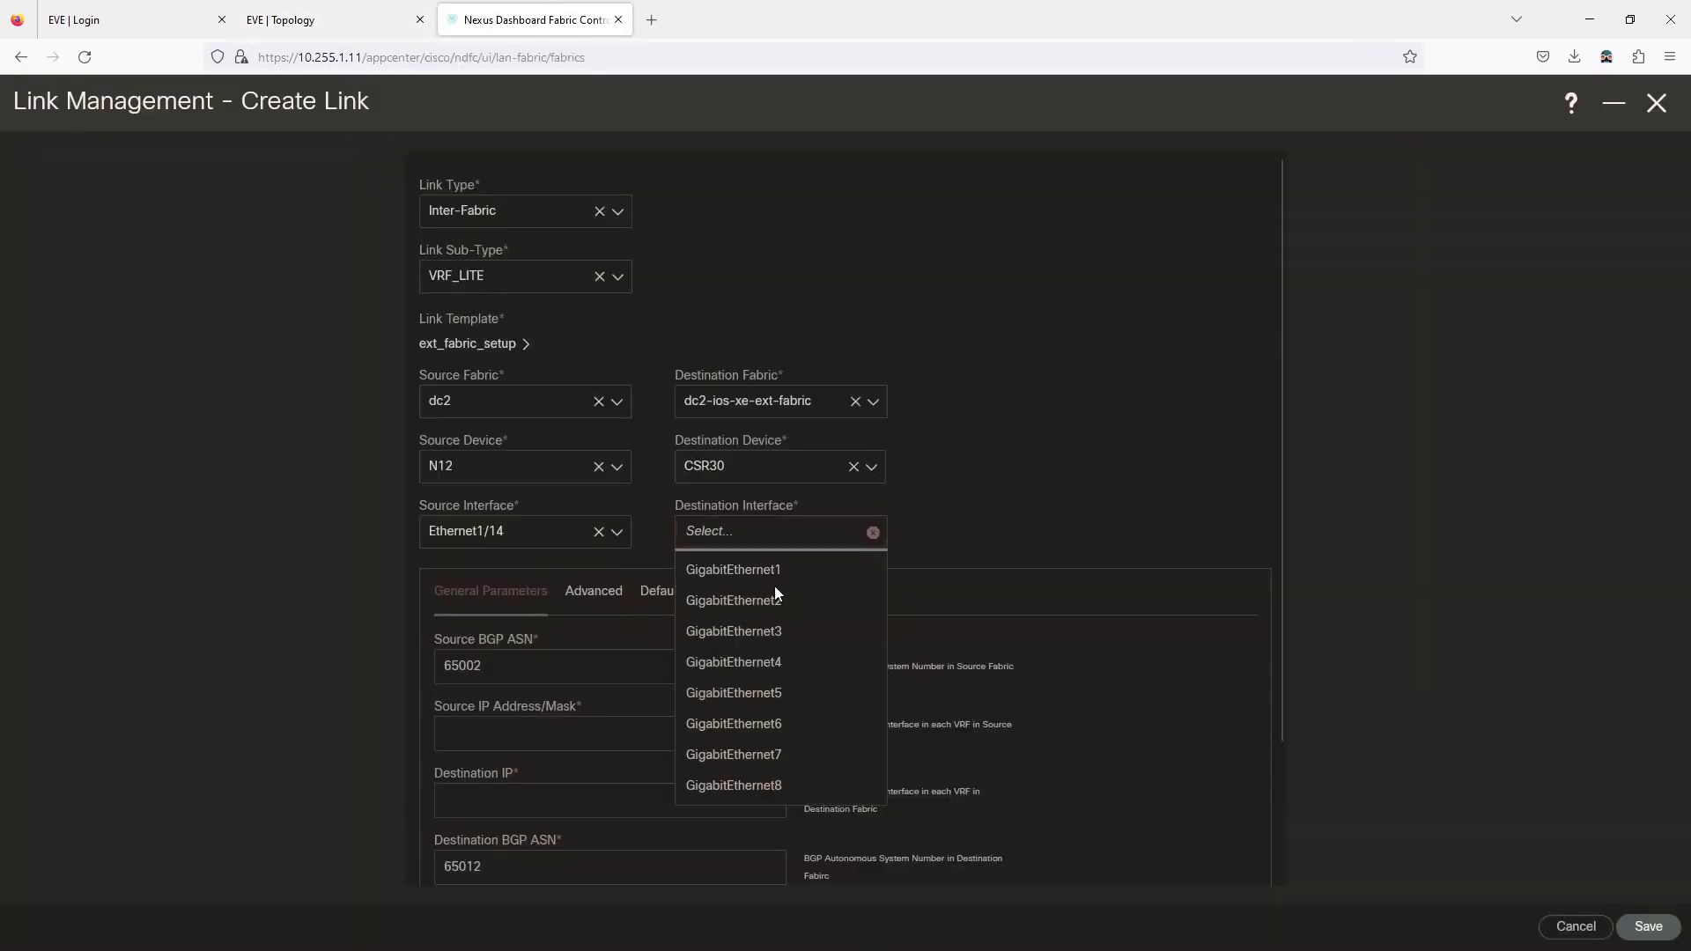
click(773, 576)
Set source IP 10.12.30.1/30 and destination IP 10.12.30.2, then save the link.
scroll(532, 578, down, 2)
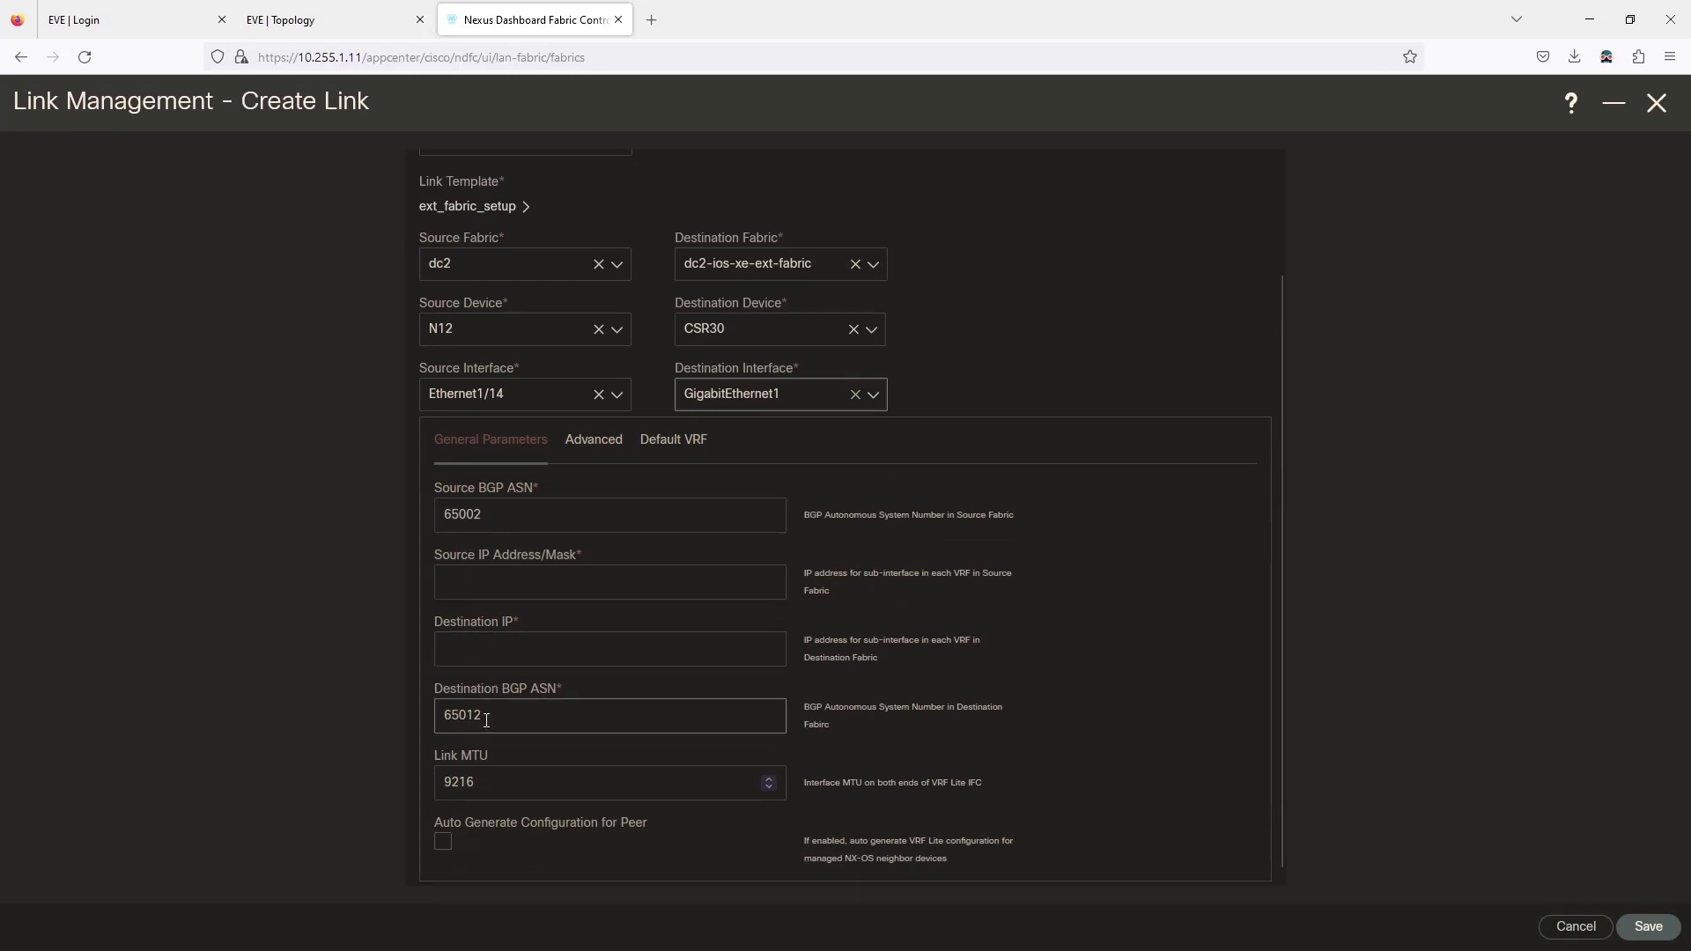
click(493, 580)
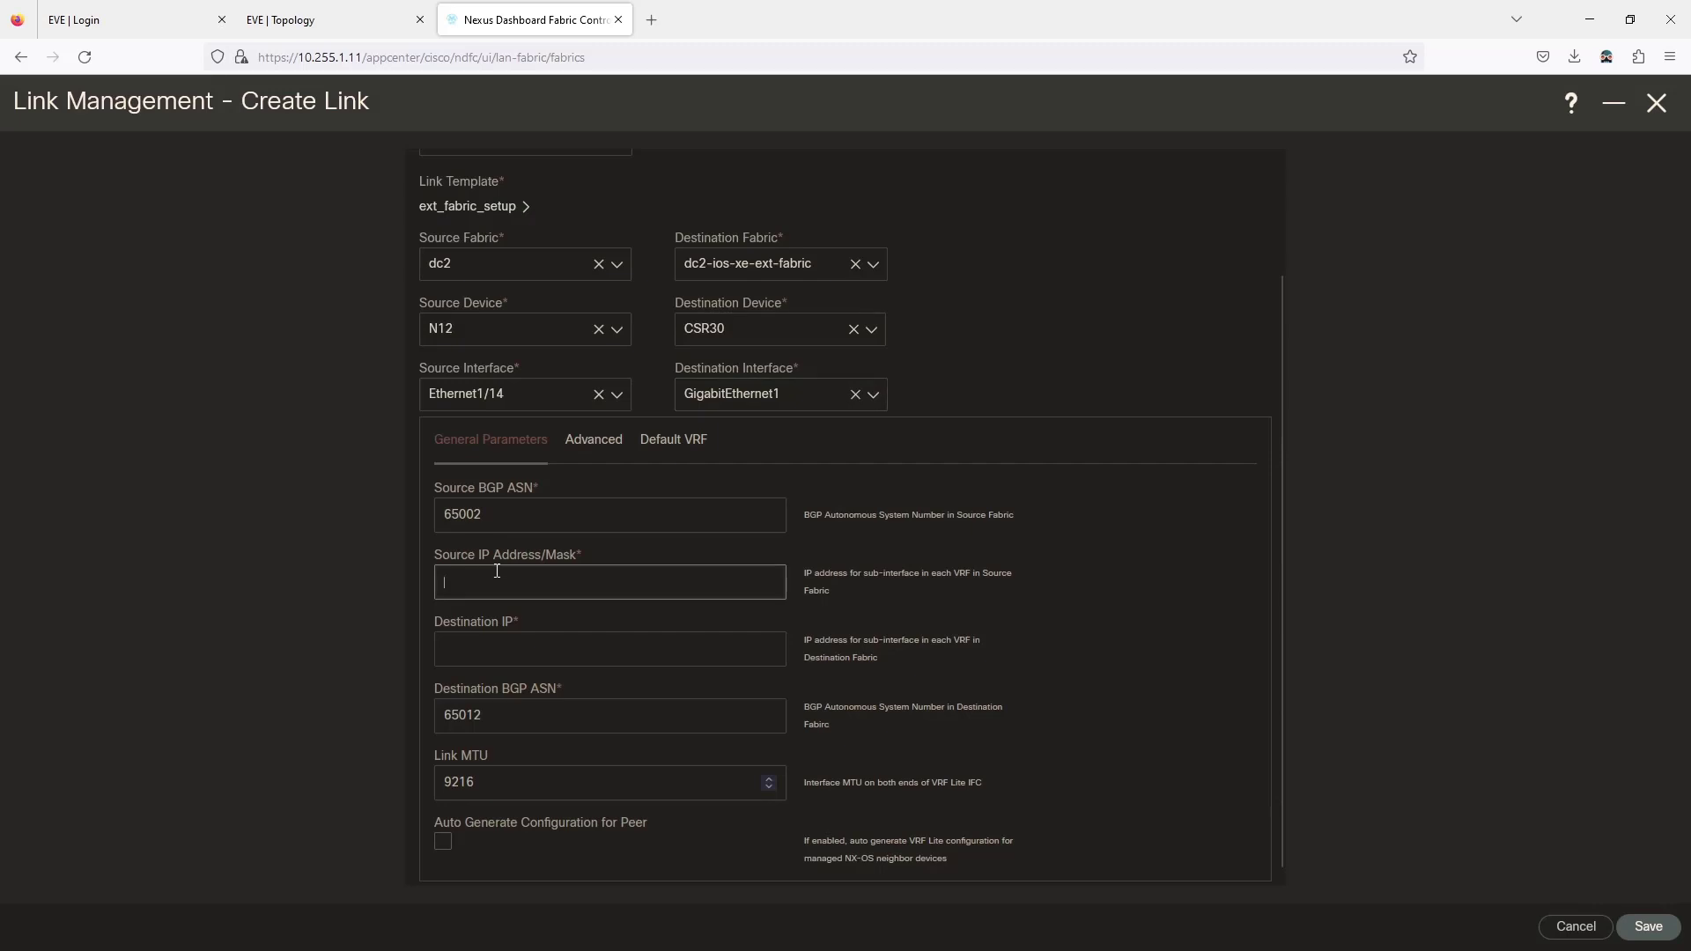
text(10.12.)
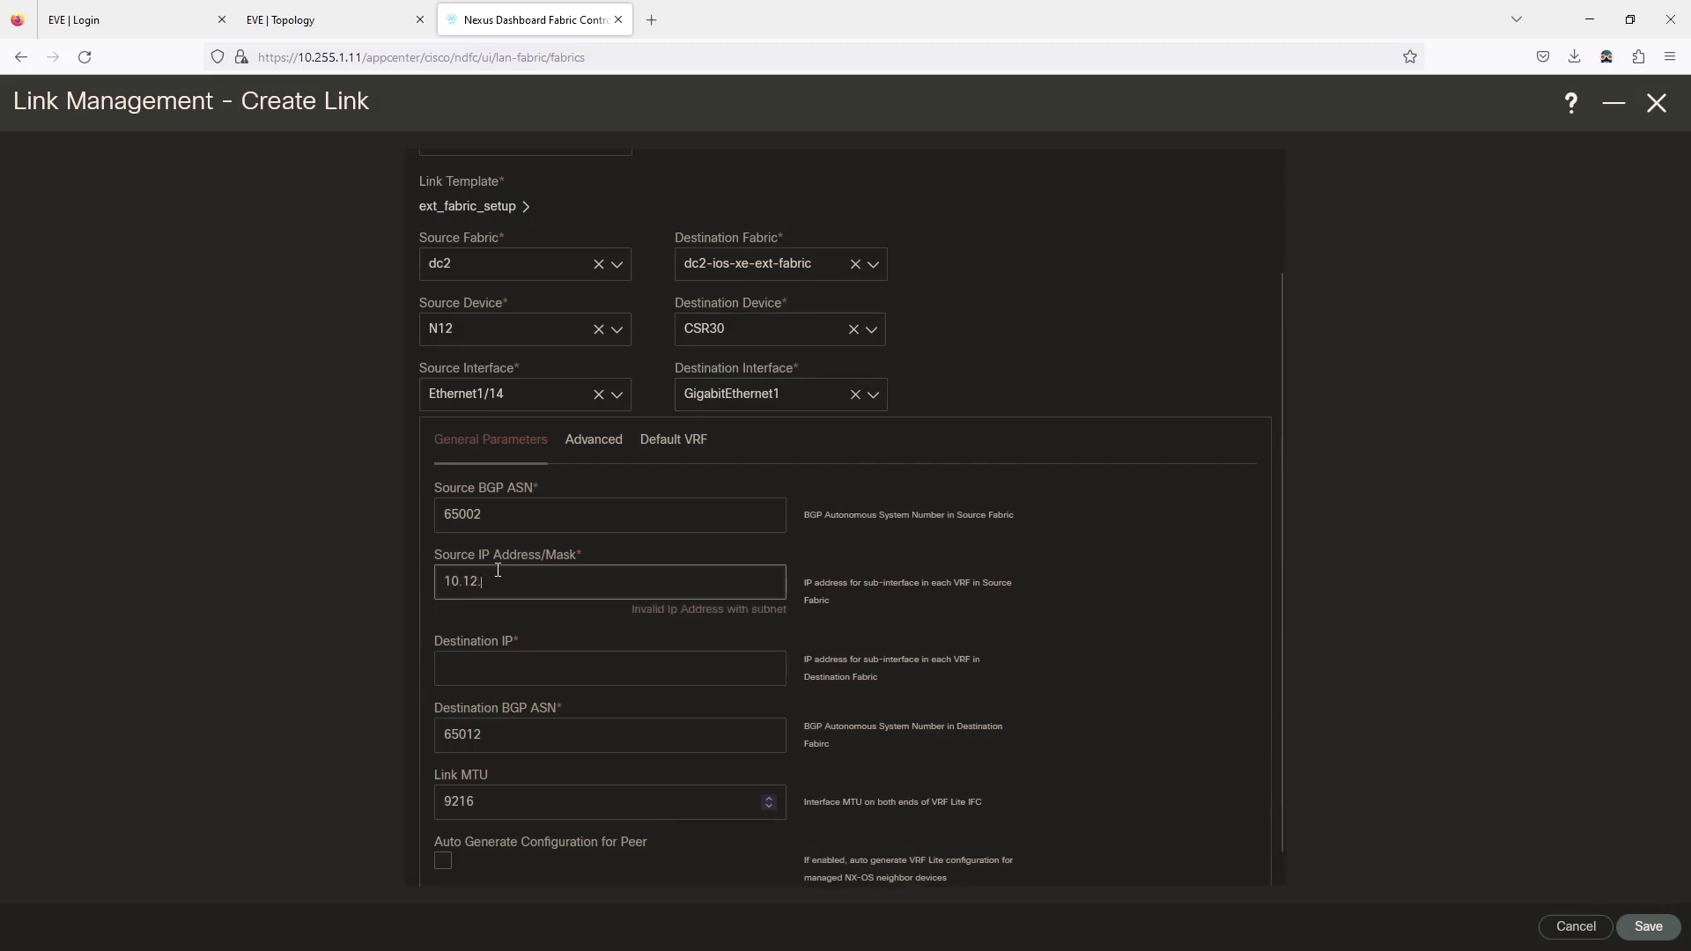
text(30.1/30)
key(Tab)
text(10.12.)
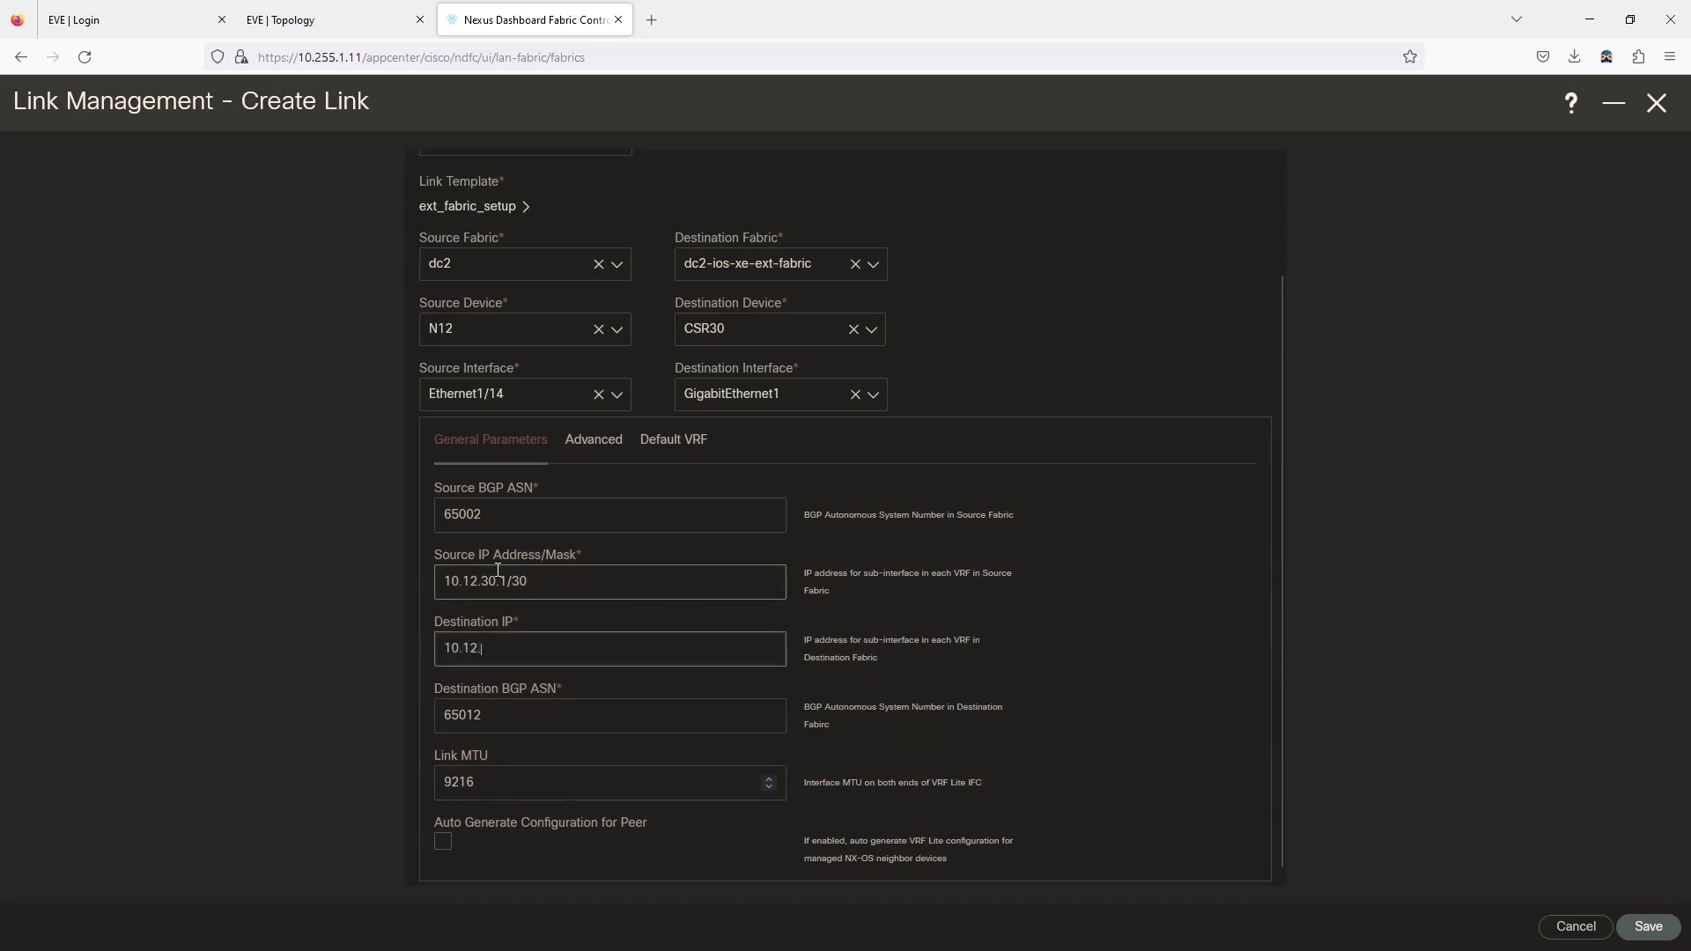
text(30.2)
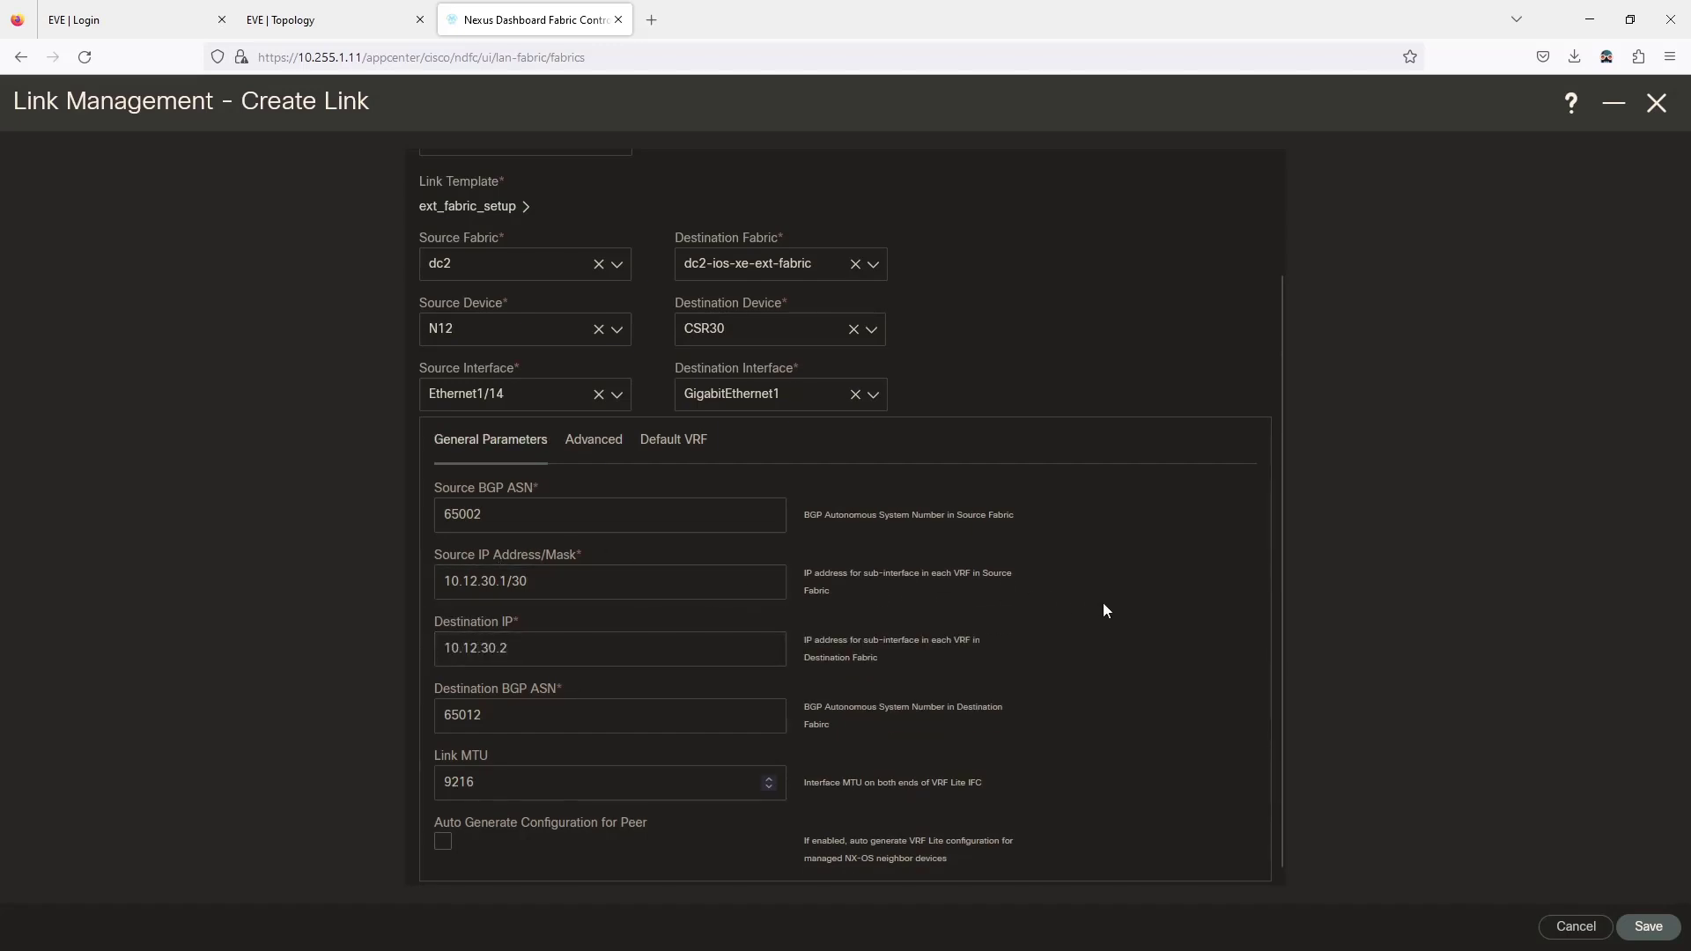
scroll(1240, 772, down, 1)
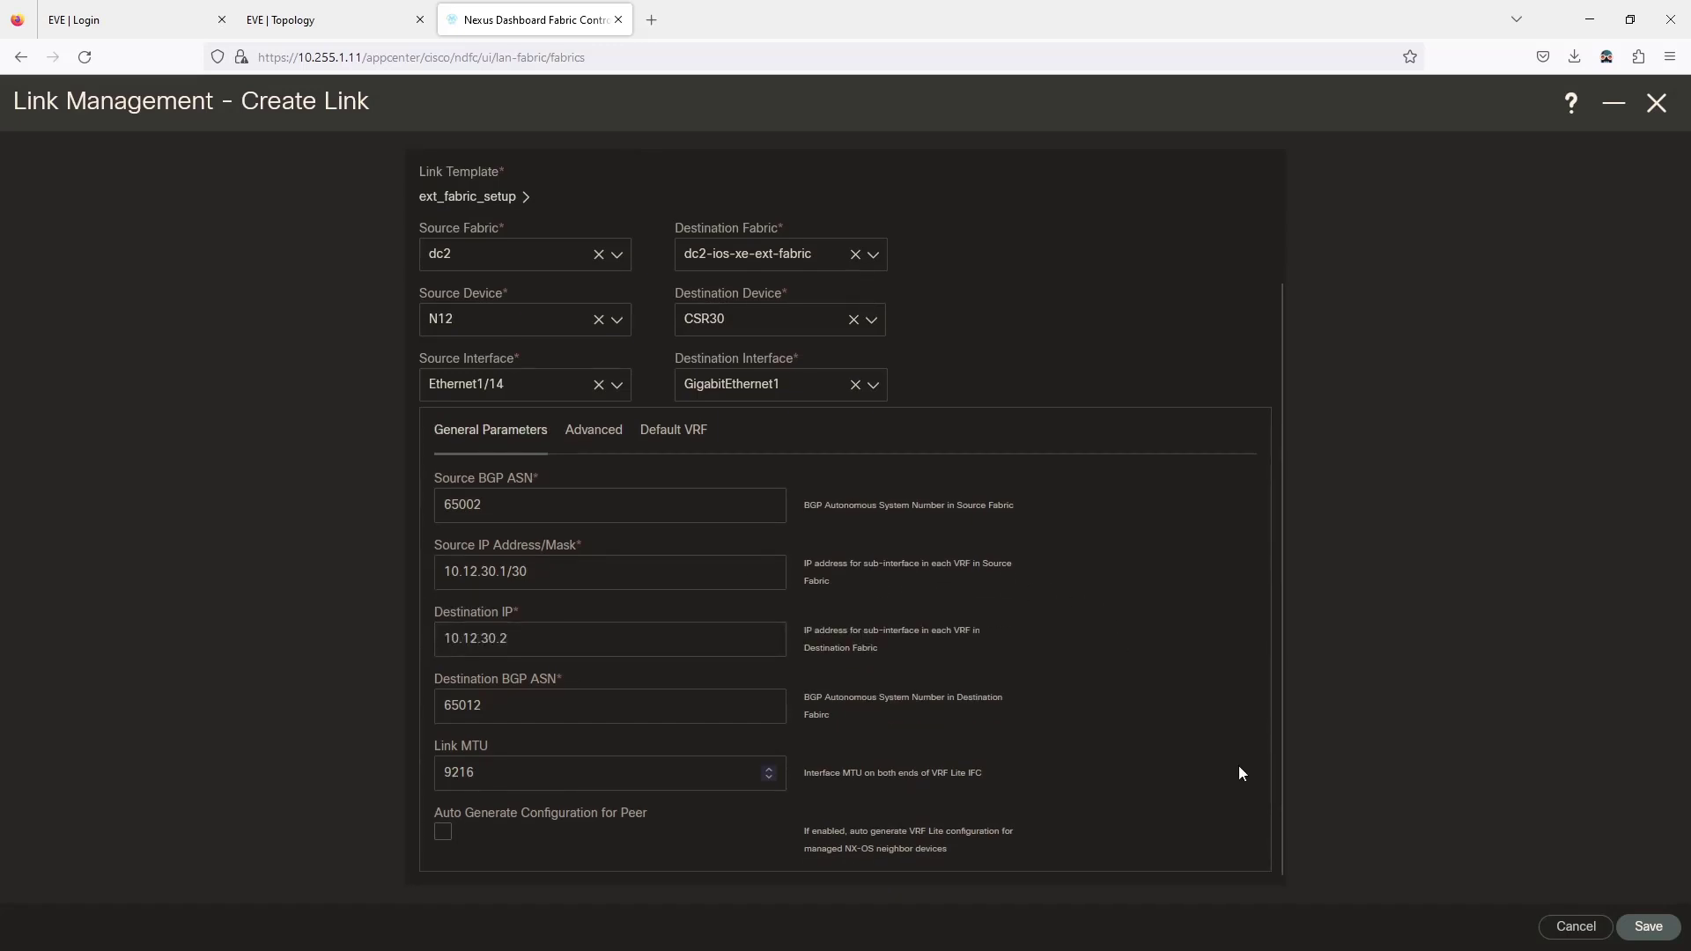
click(1644, 935)
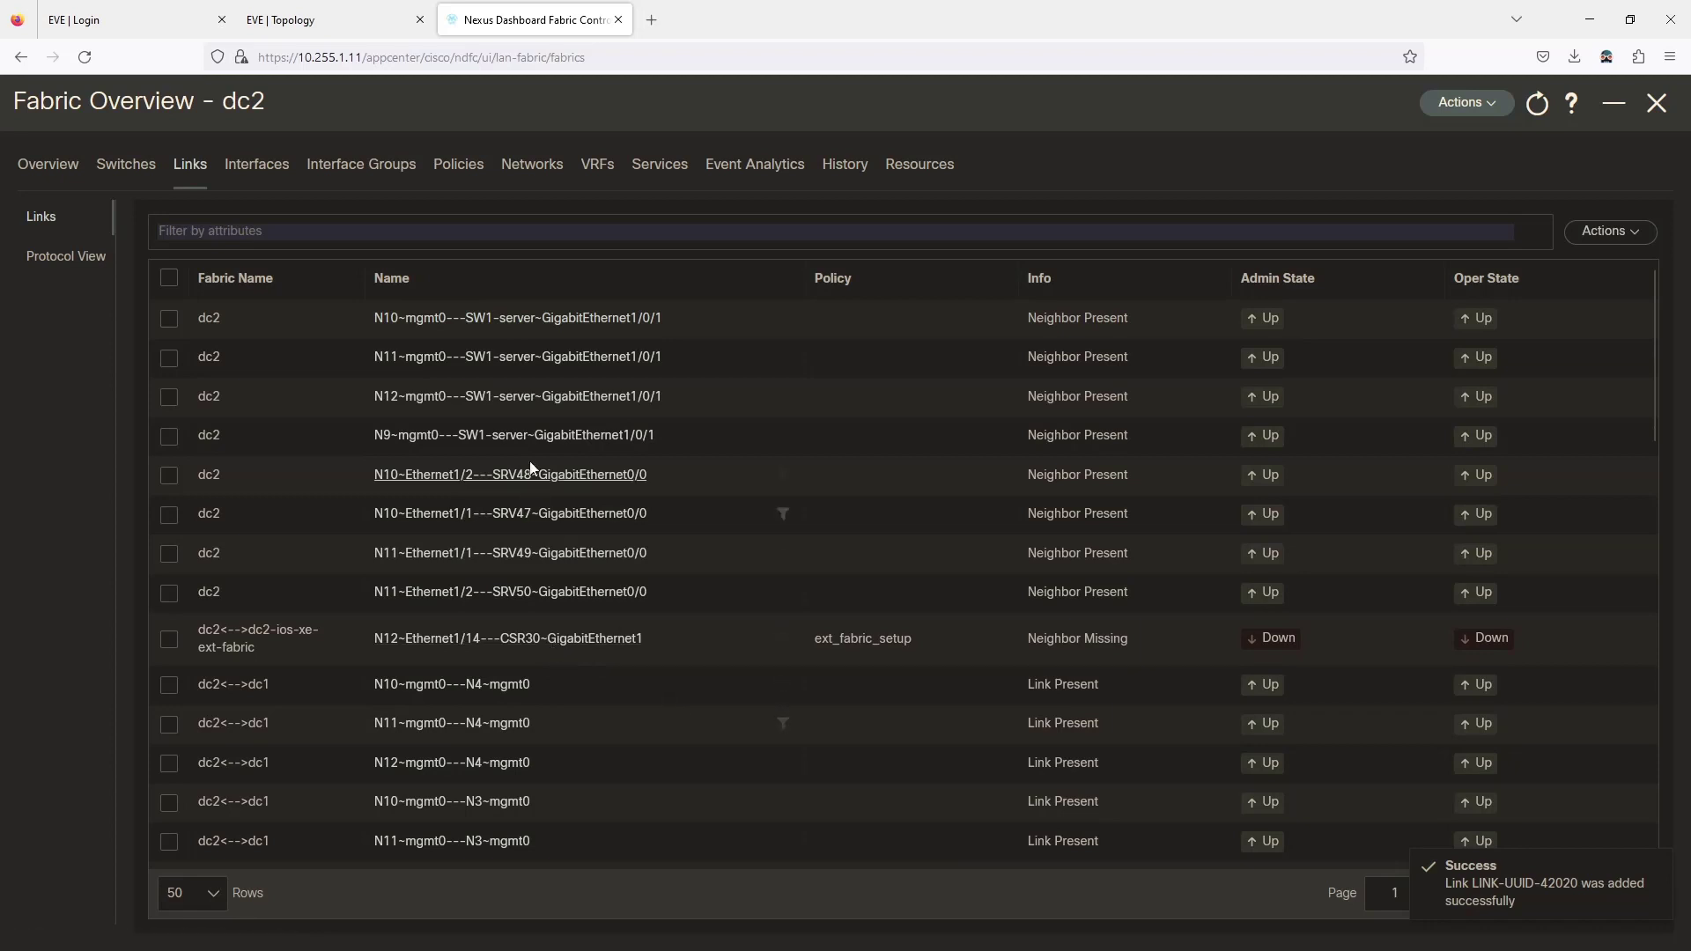
Start a new VRF in dc2 named dc2-vrf-prod with VRF ID 70.
click(598, 172)
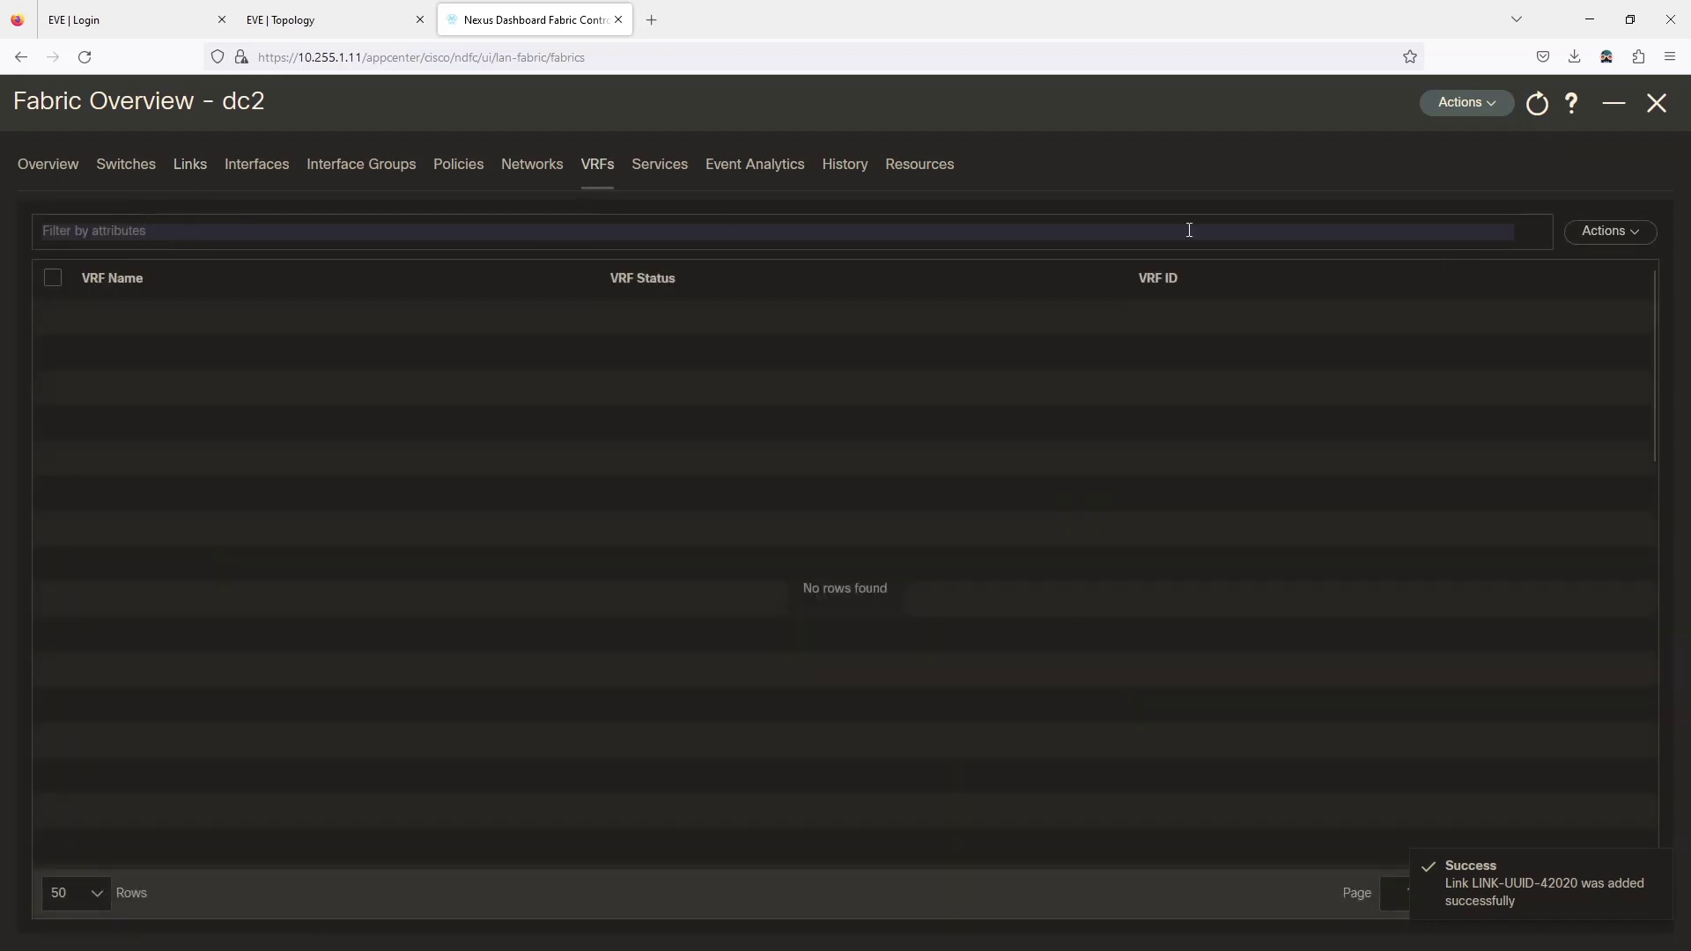
click(1610, 234)
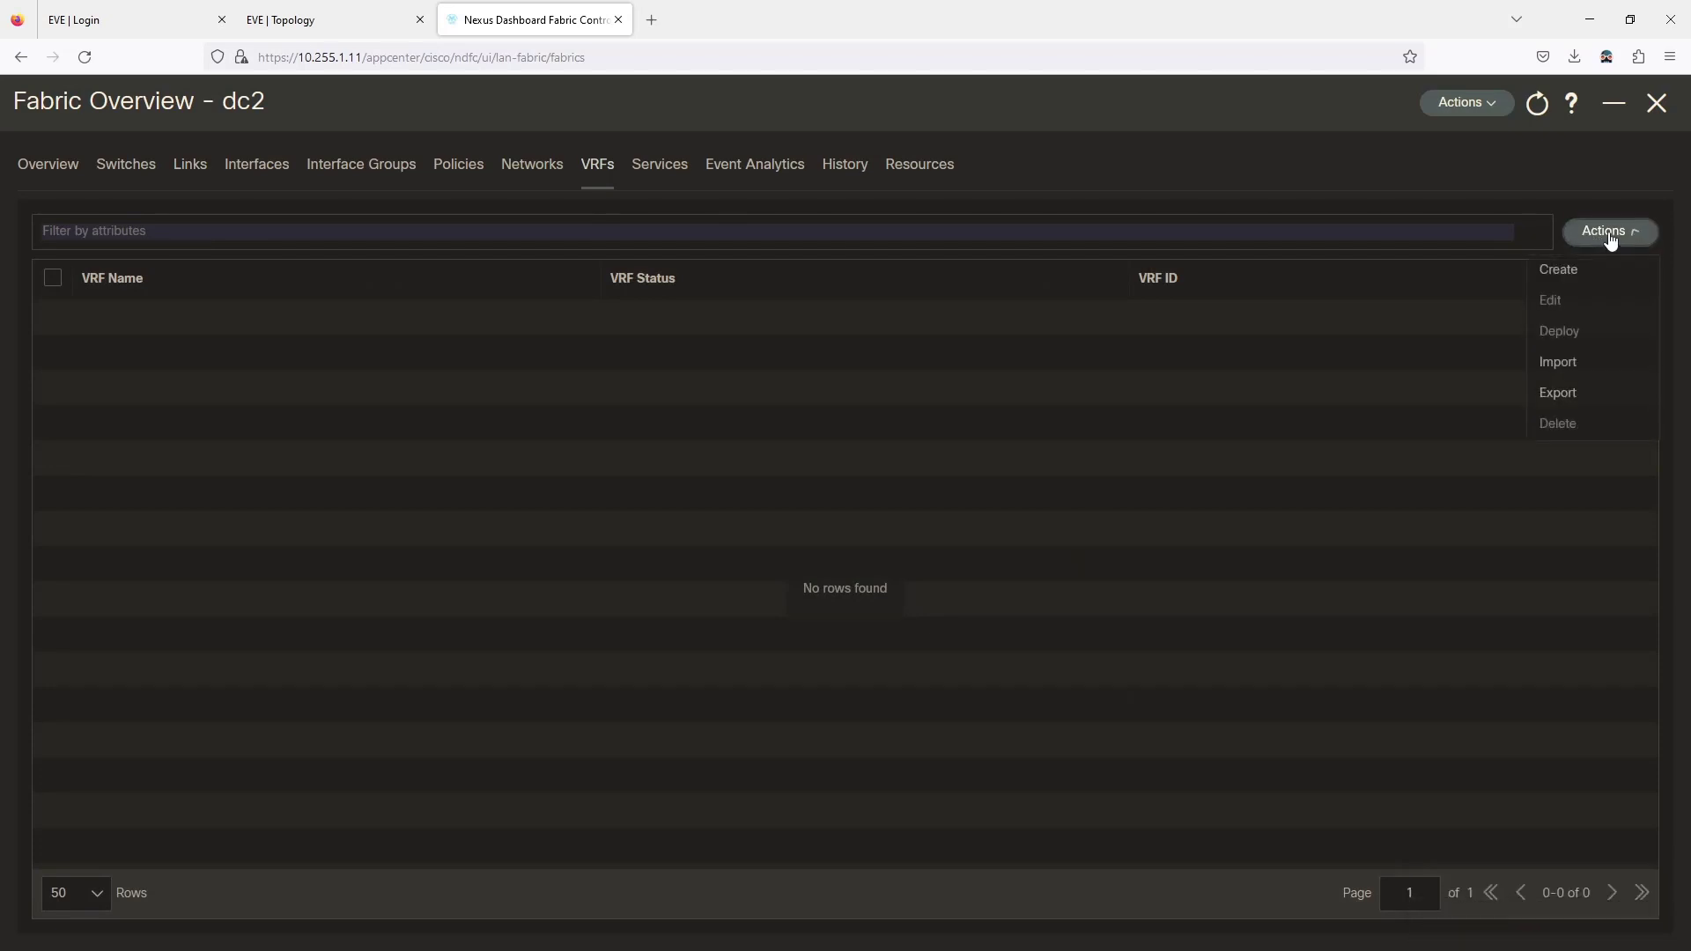
click(1593, 271)
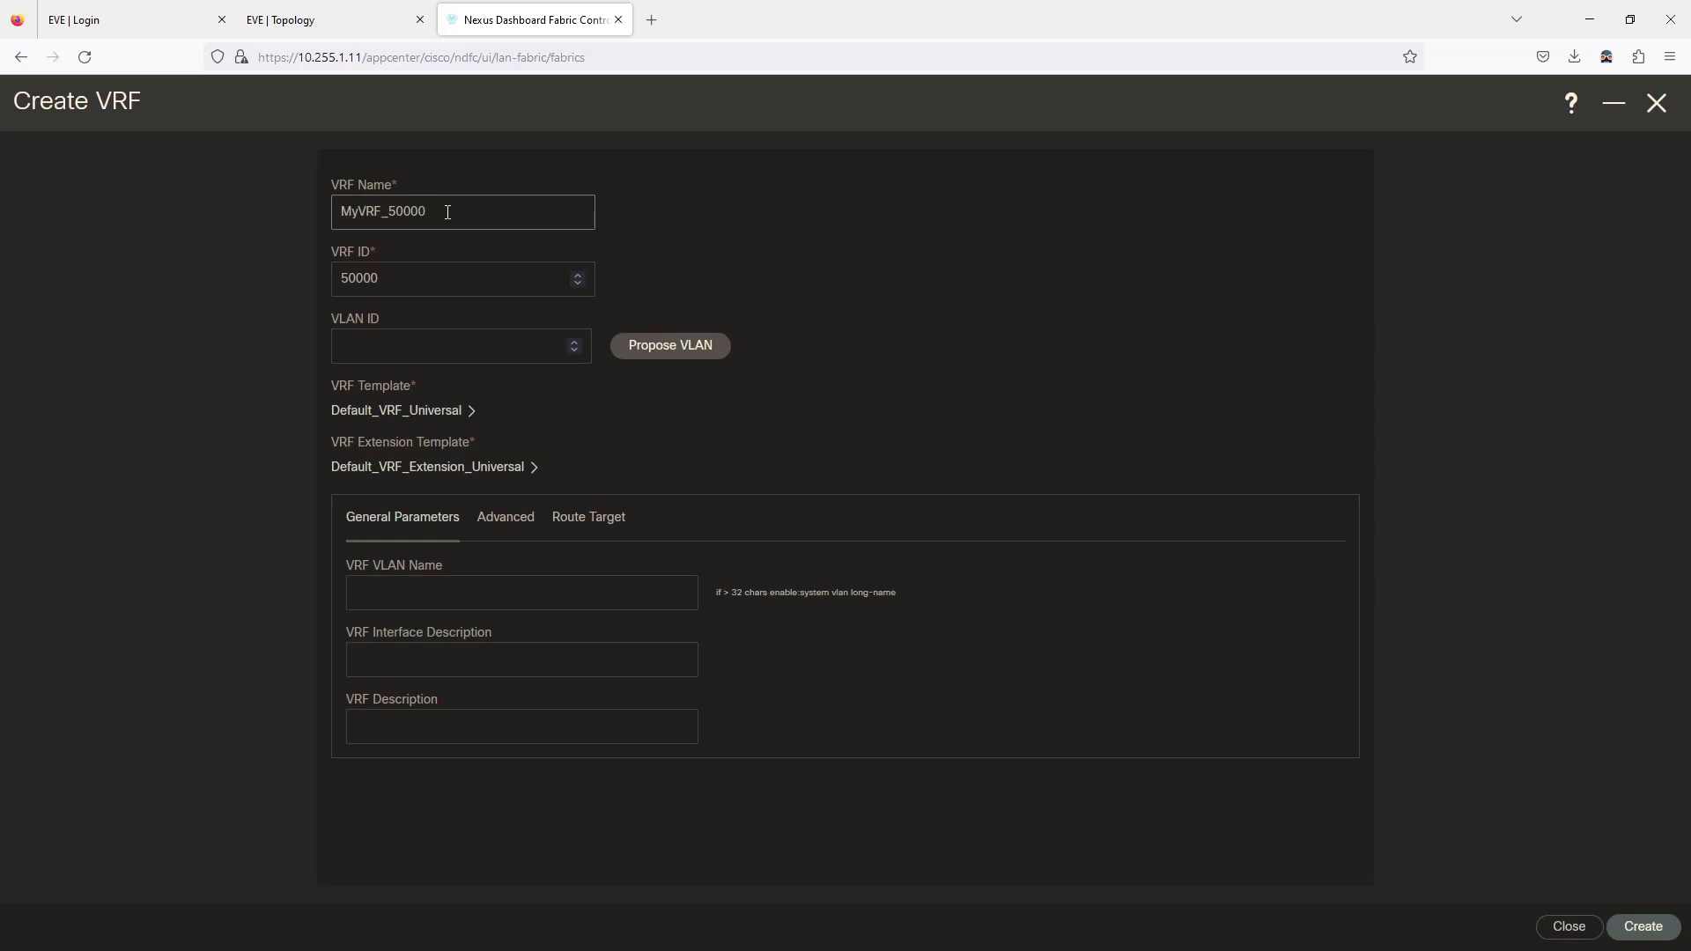
drag(417, 212, 280, 219)
text(dc2-vrf-prod)
key(Tab)
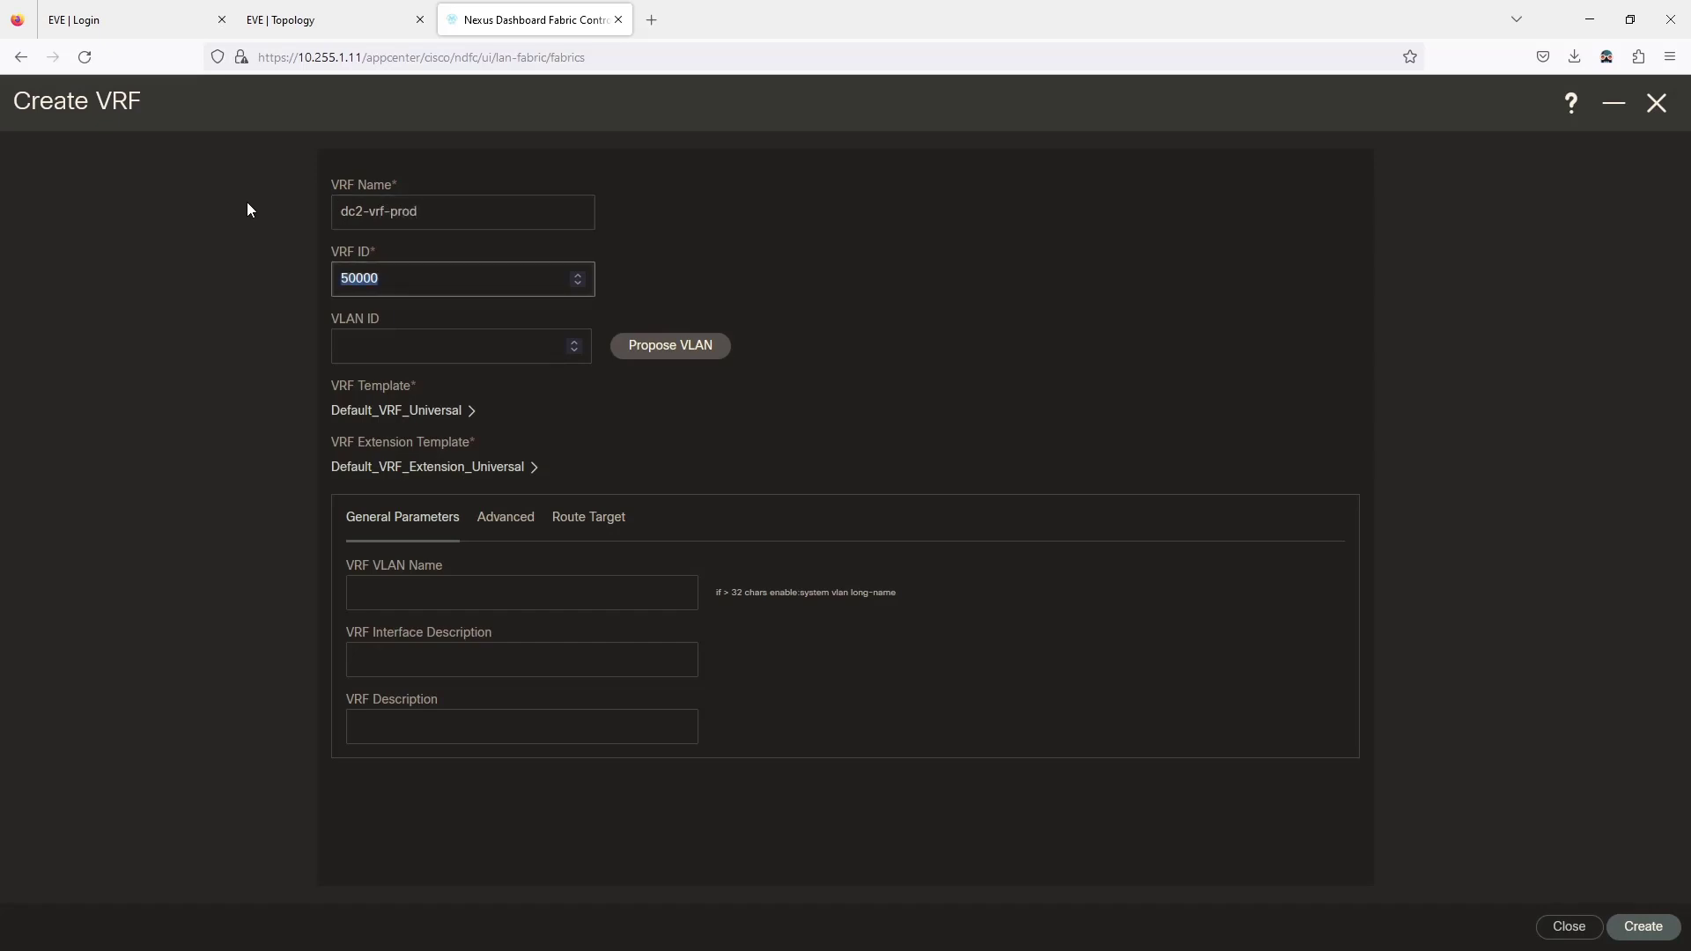
text(500)
key(BackSpace)
key(BackSpace)
key(BackSpace)
text(70)
key(Tab)
Set the VRF's VLAN ID to 70, replacing the proposed 2000.
text(70)
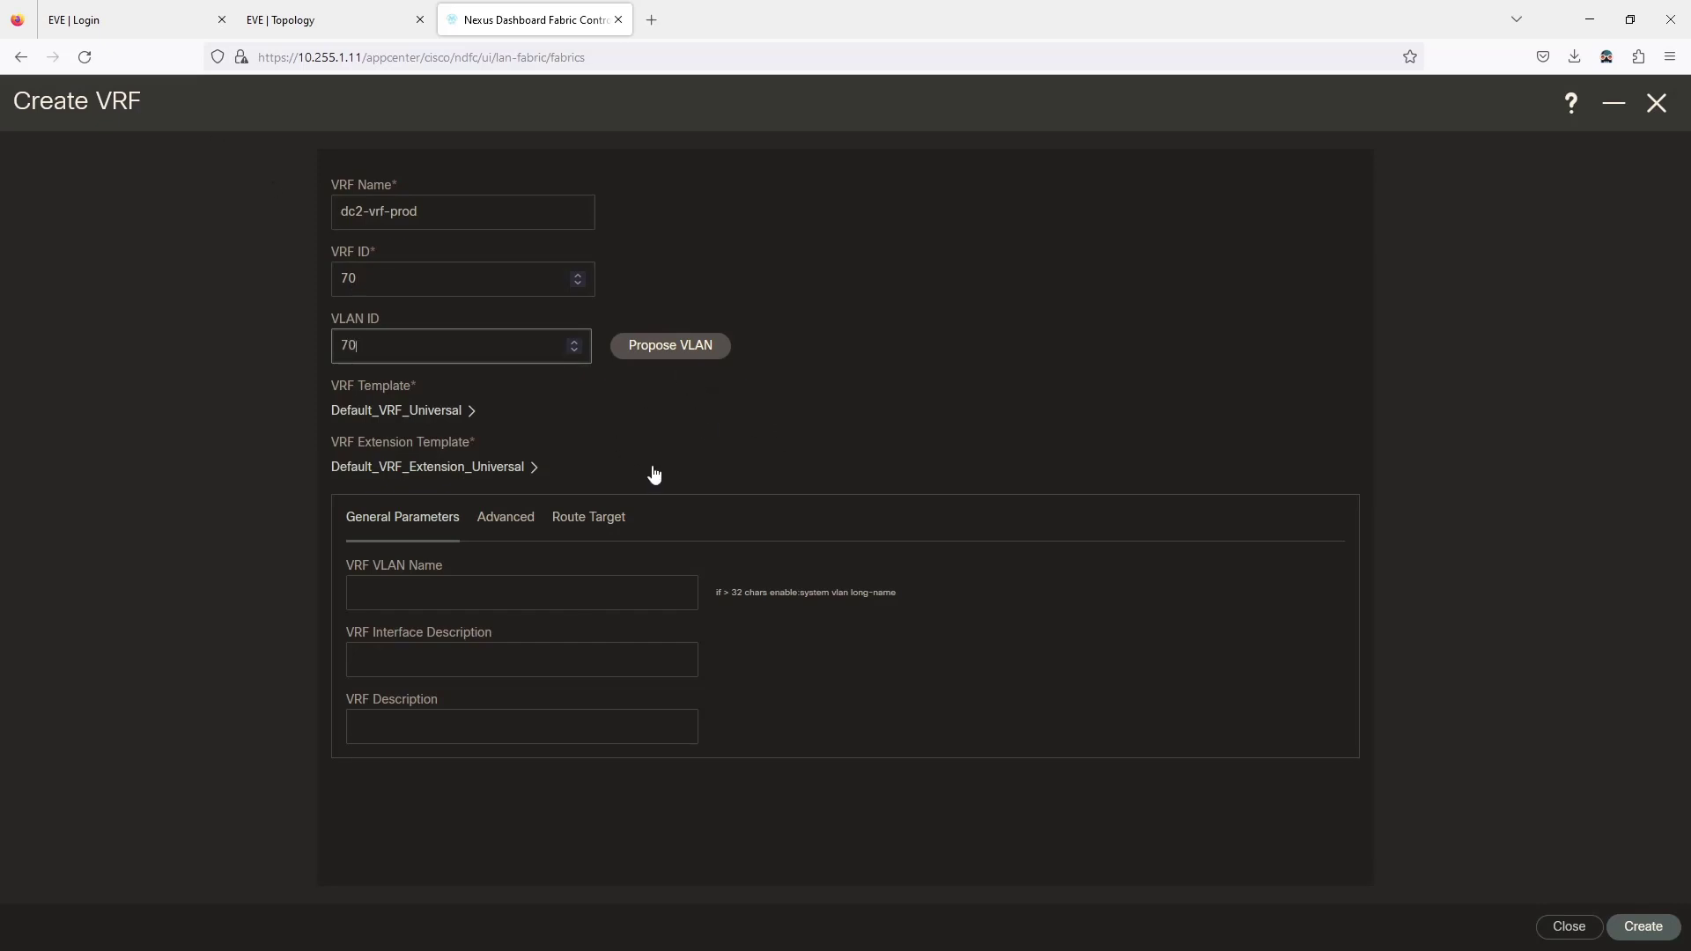
click(674, 346)
double_click(418, 345)
text(70)
click(847, 426)
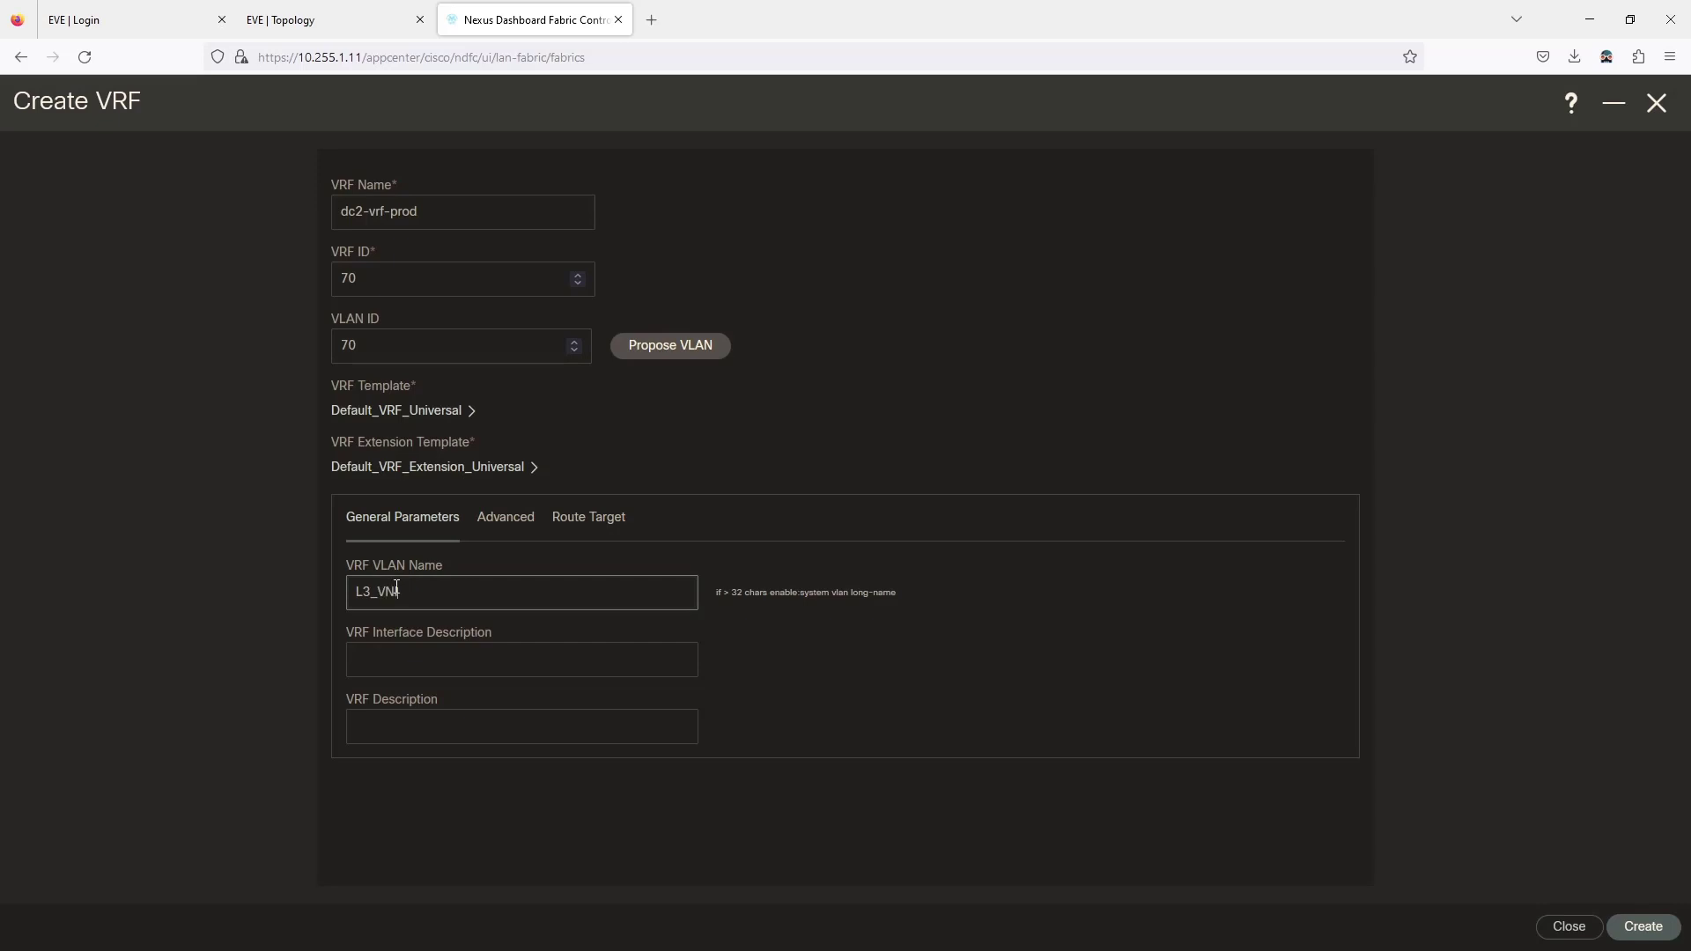
In Advanced settings, turn off Advertise Default Route and Config Static 0/0 Route.
click(498, 519)
scroll(540, 616, down, 7)
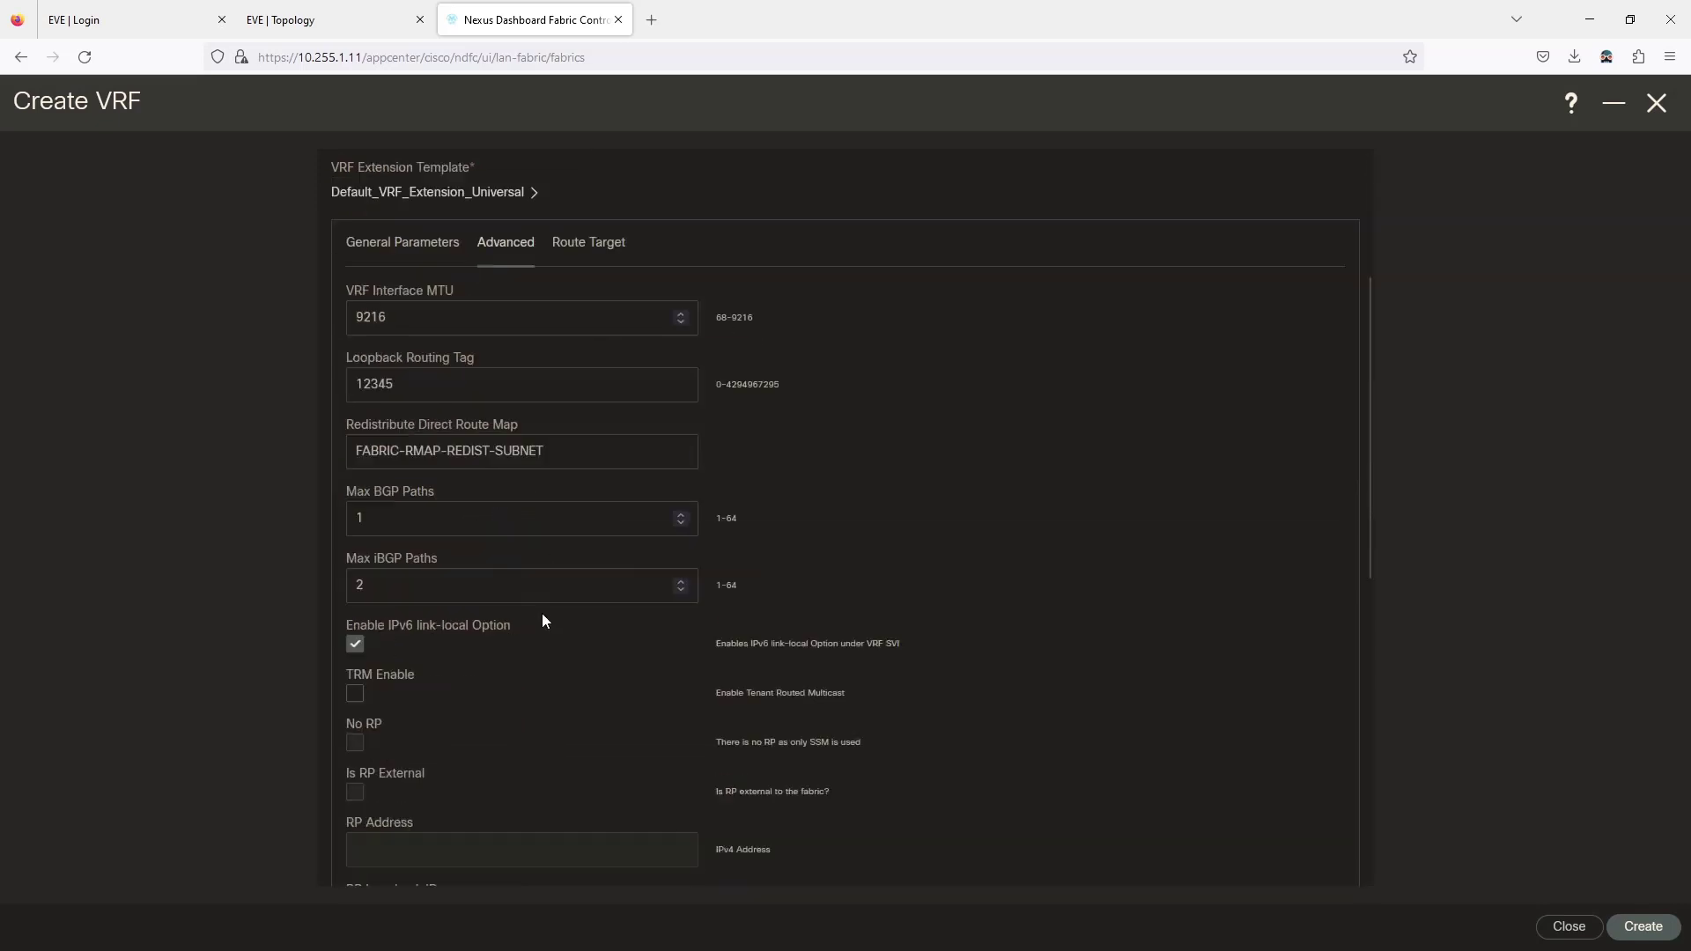
scroll(467, 754, down, 4)
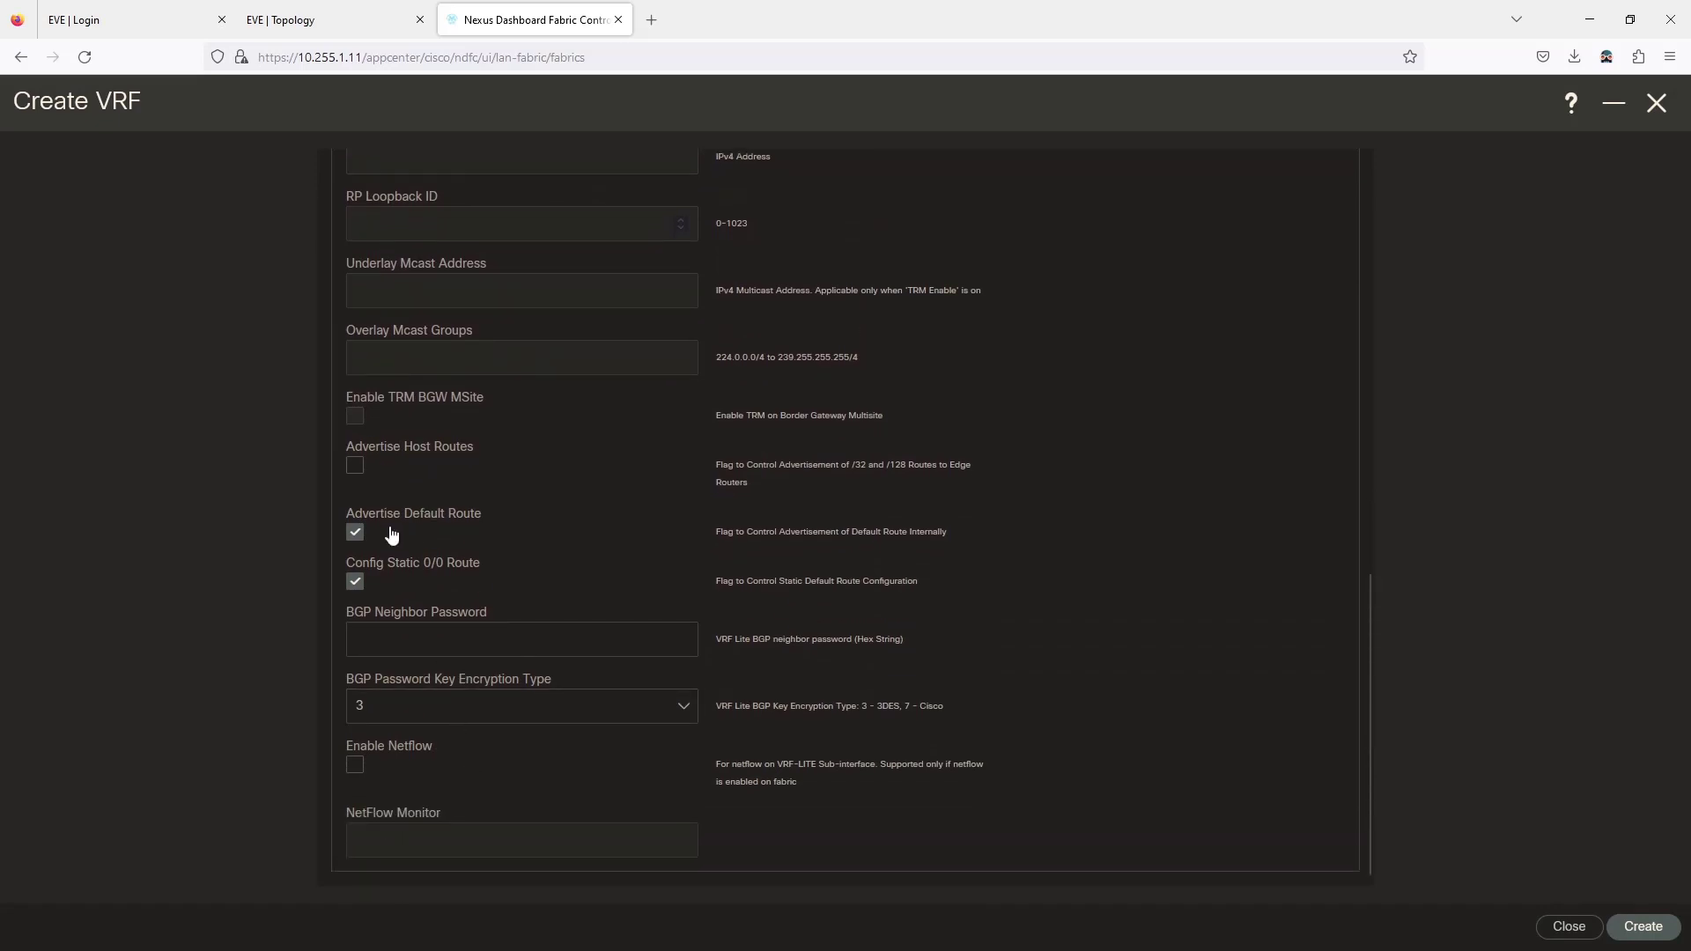
click(356, 533)
click(356, 583)
Create dc2-vrf-prod and open its VRF Attachments in the full overview.
click(1643, 926)
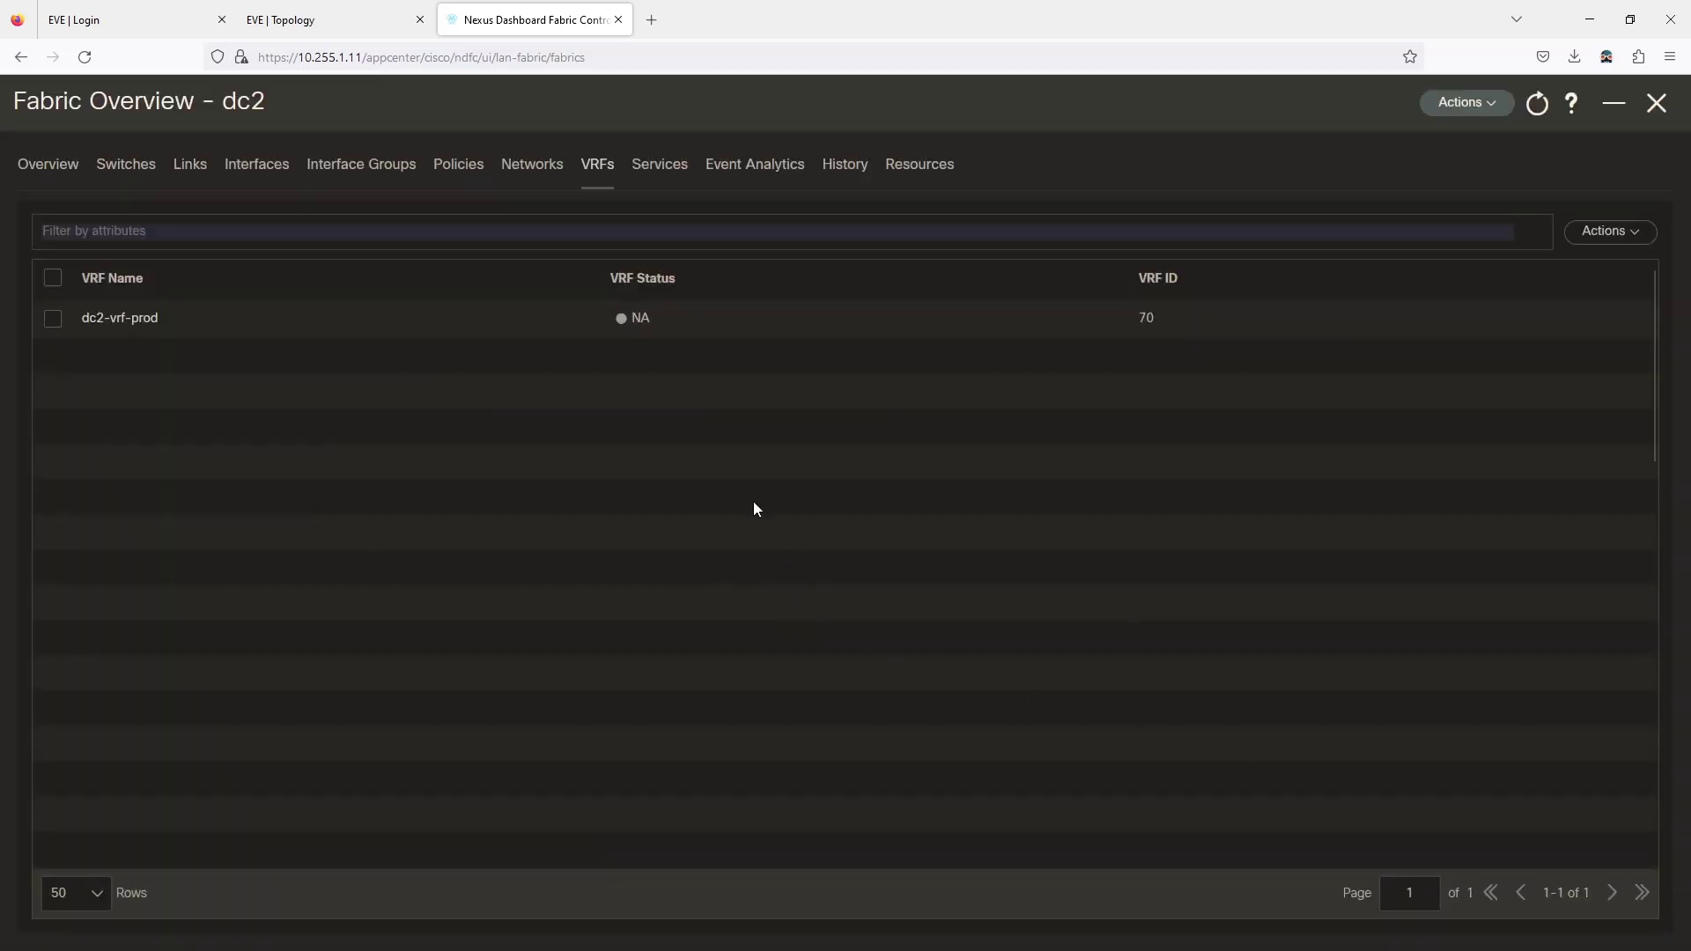
click(120, 321)
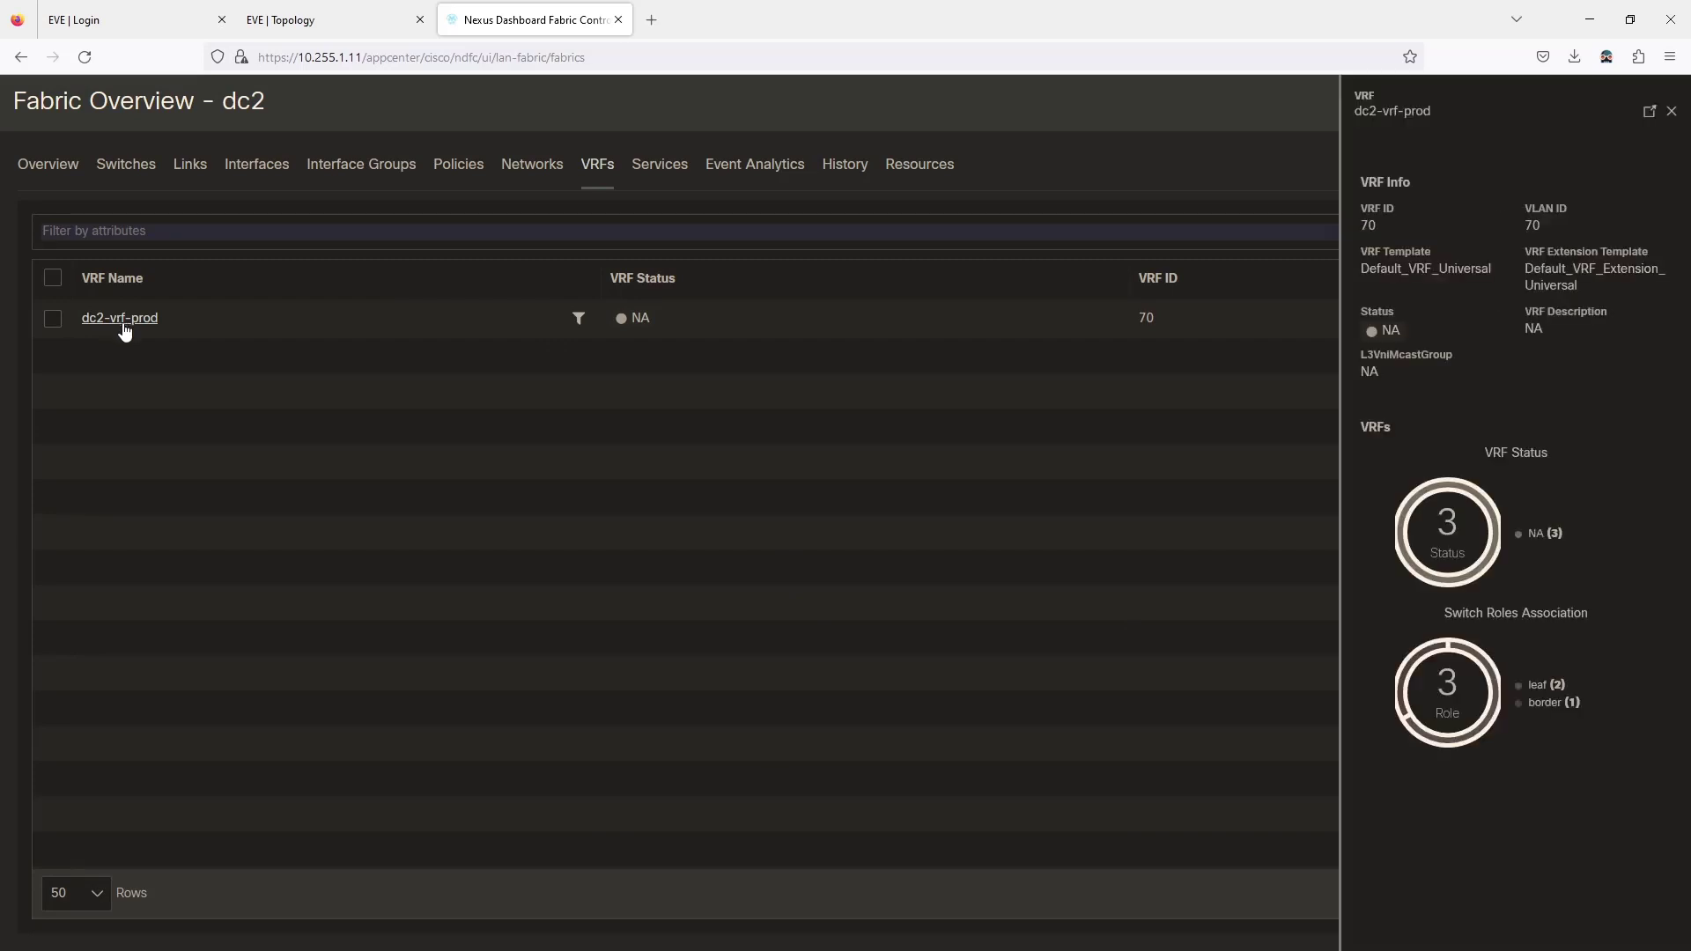
click(1649, 114)
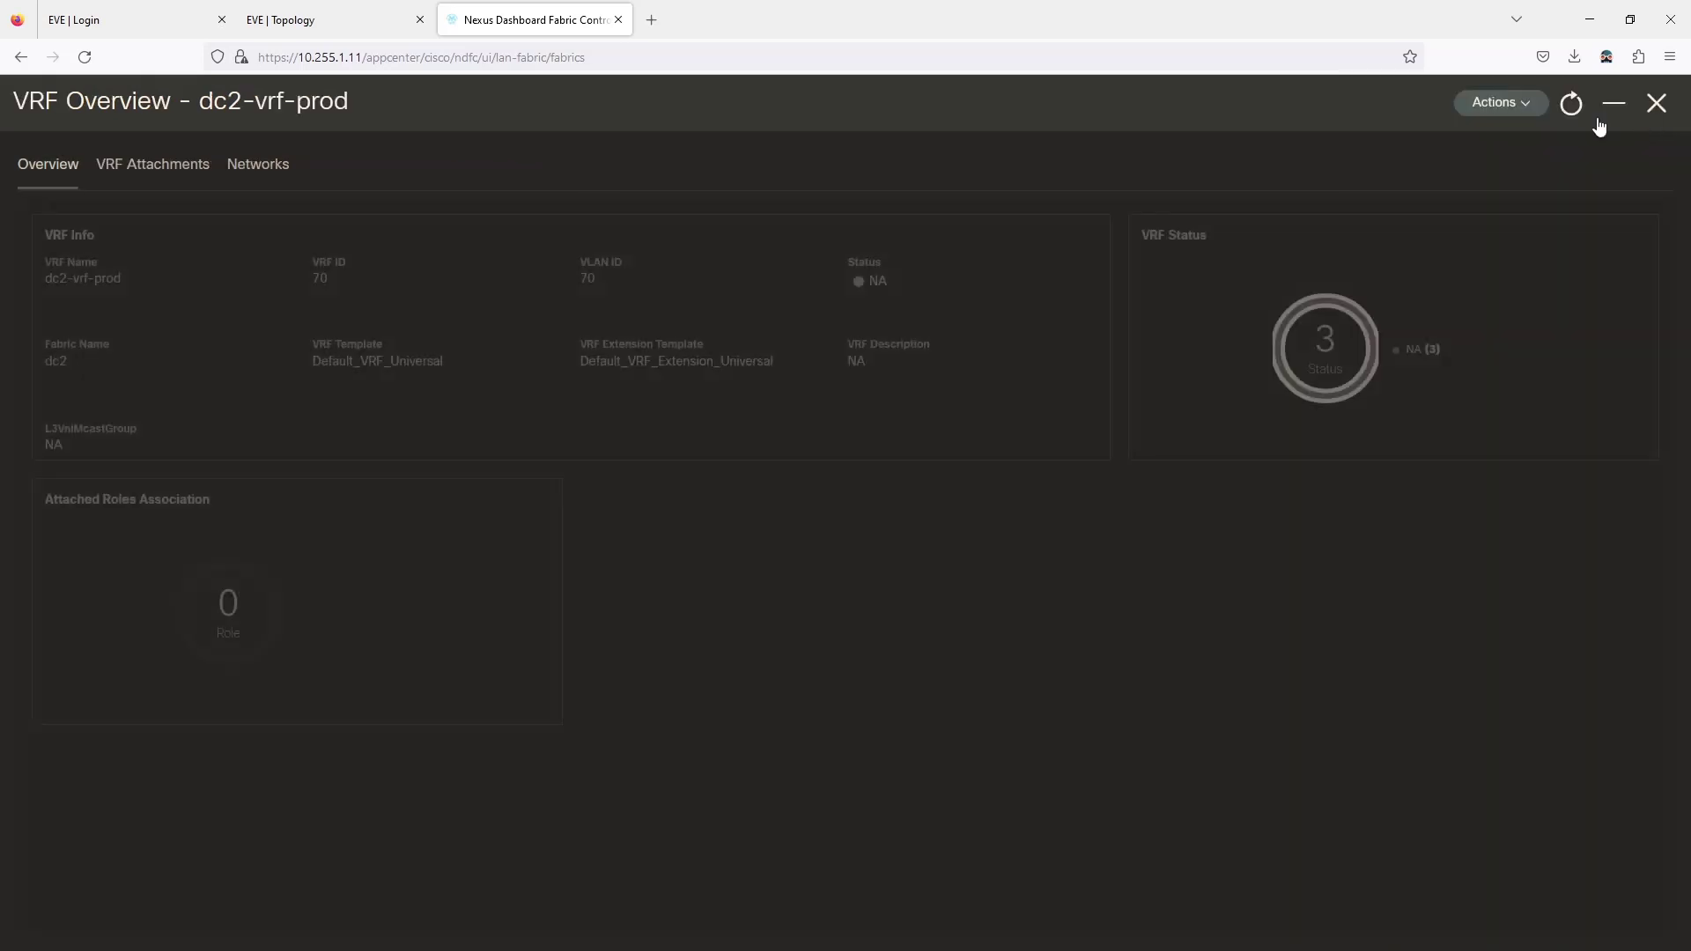
click(145, 166)
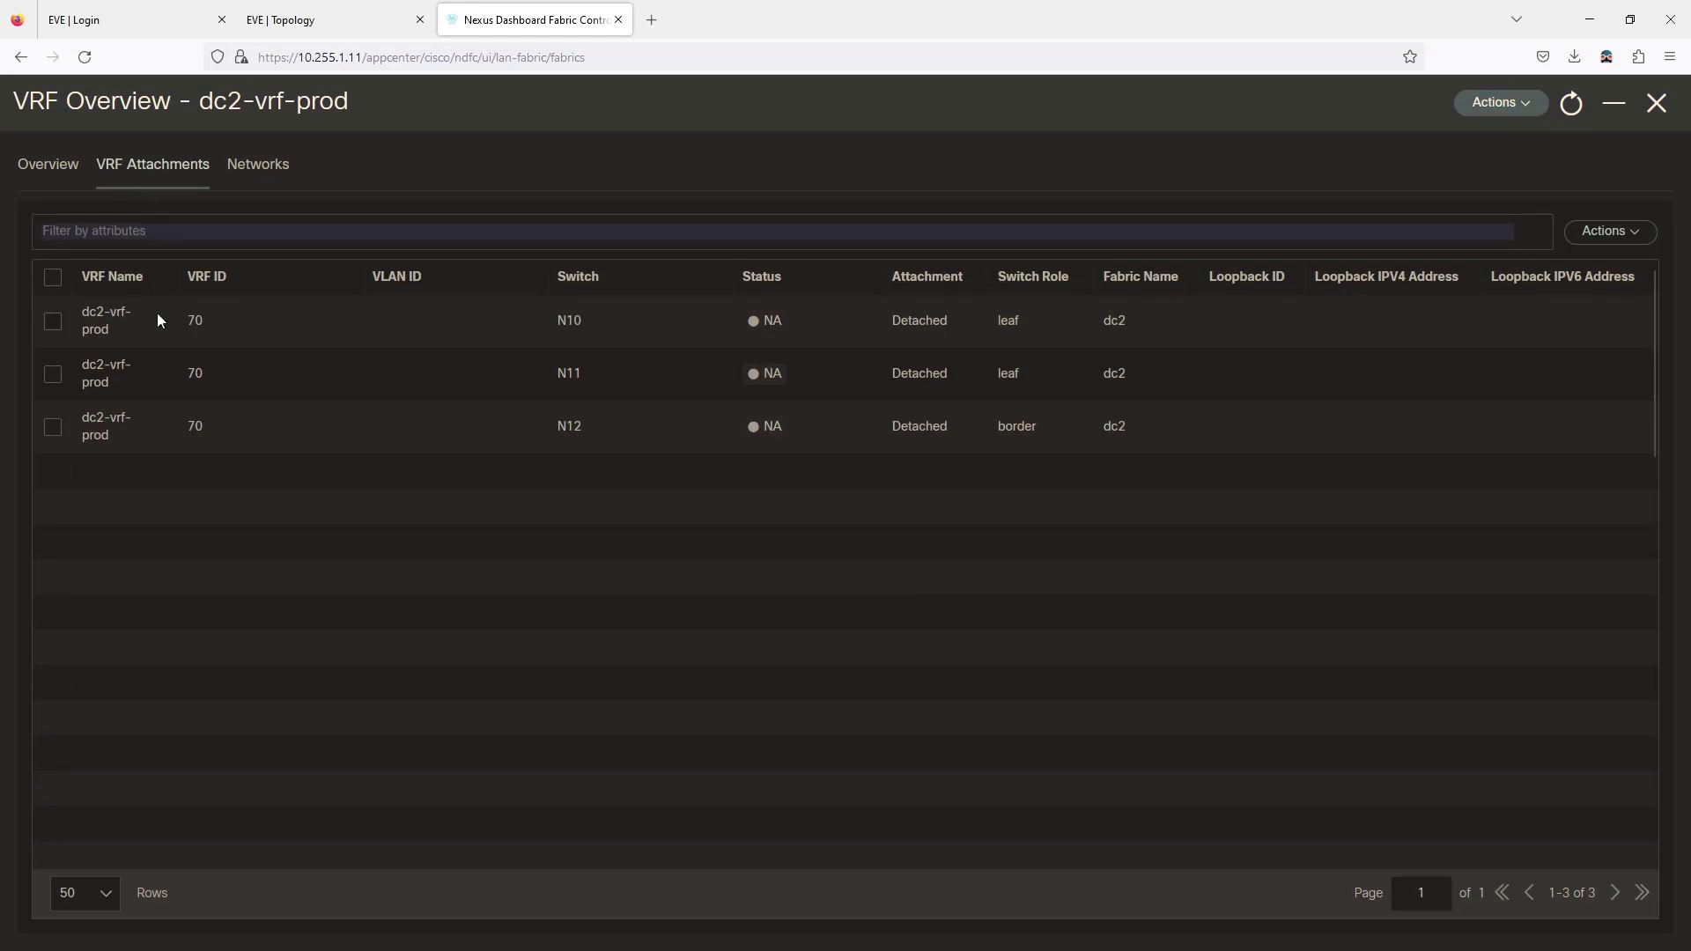
Quick-attach dc2-vrf-prod to N12 with the default VLAN 70.
click(54, 428)
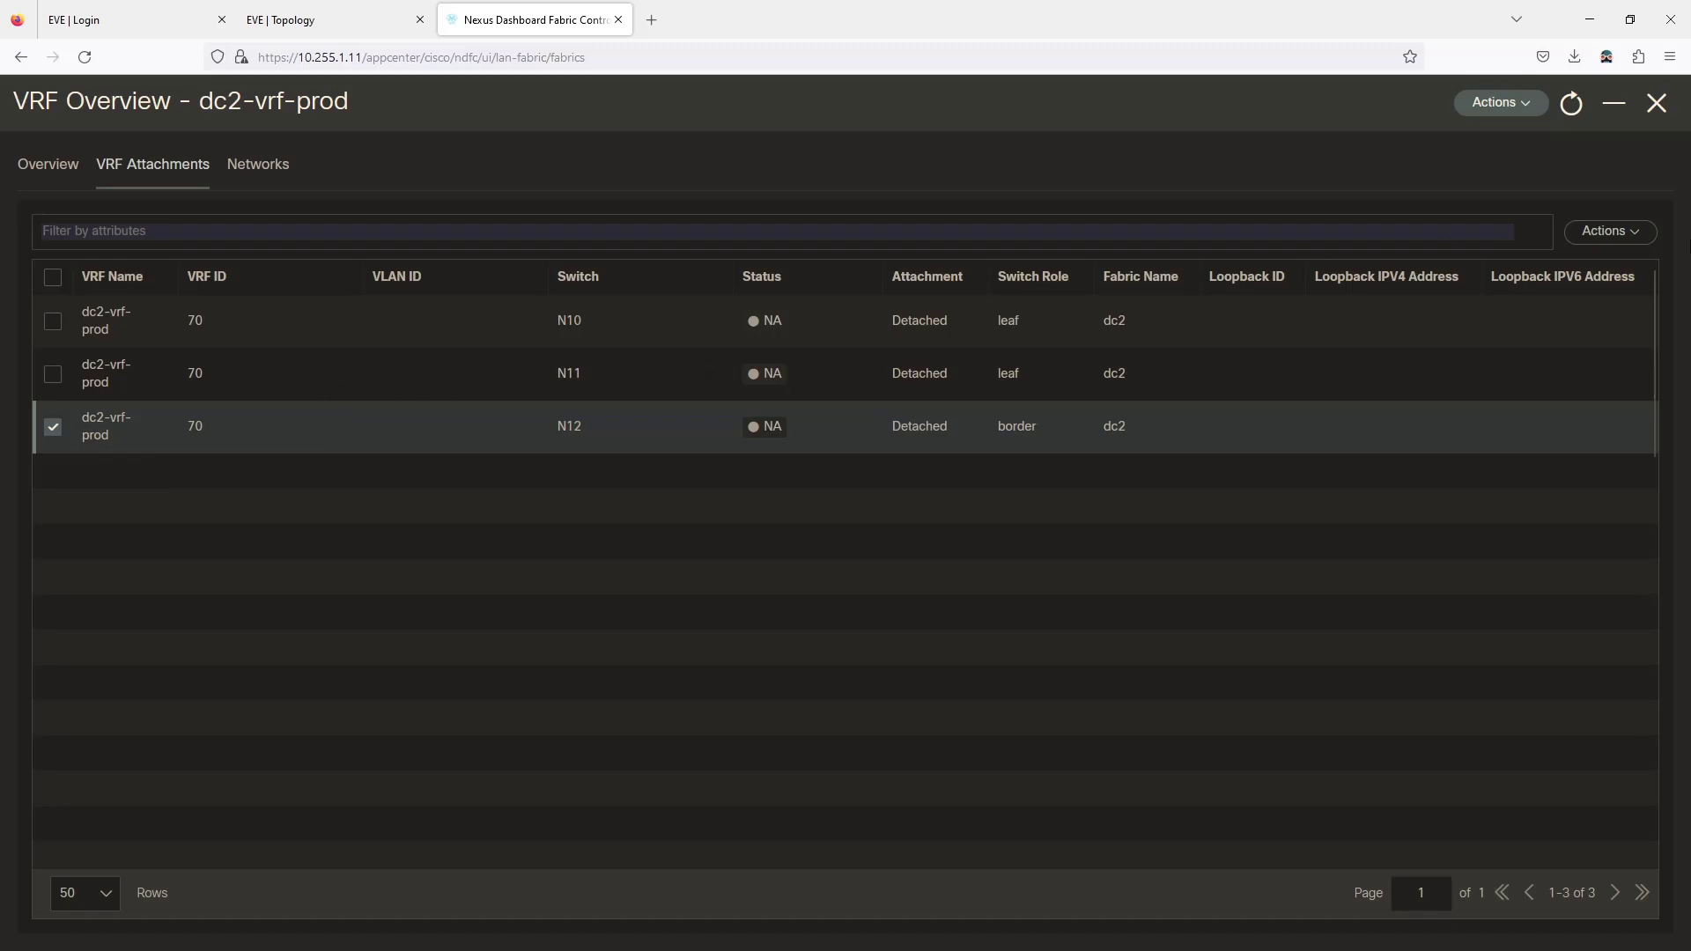
click(1596, 237)
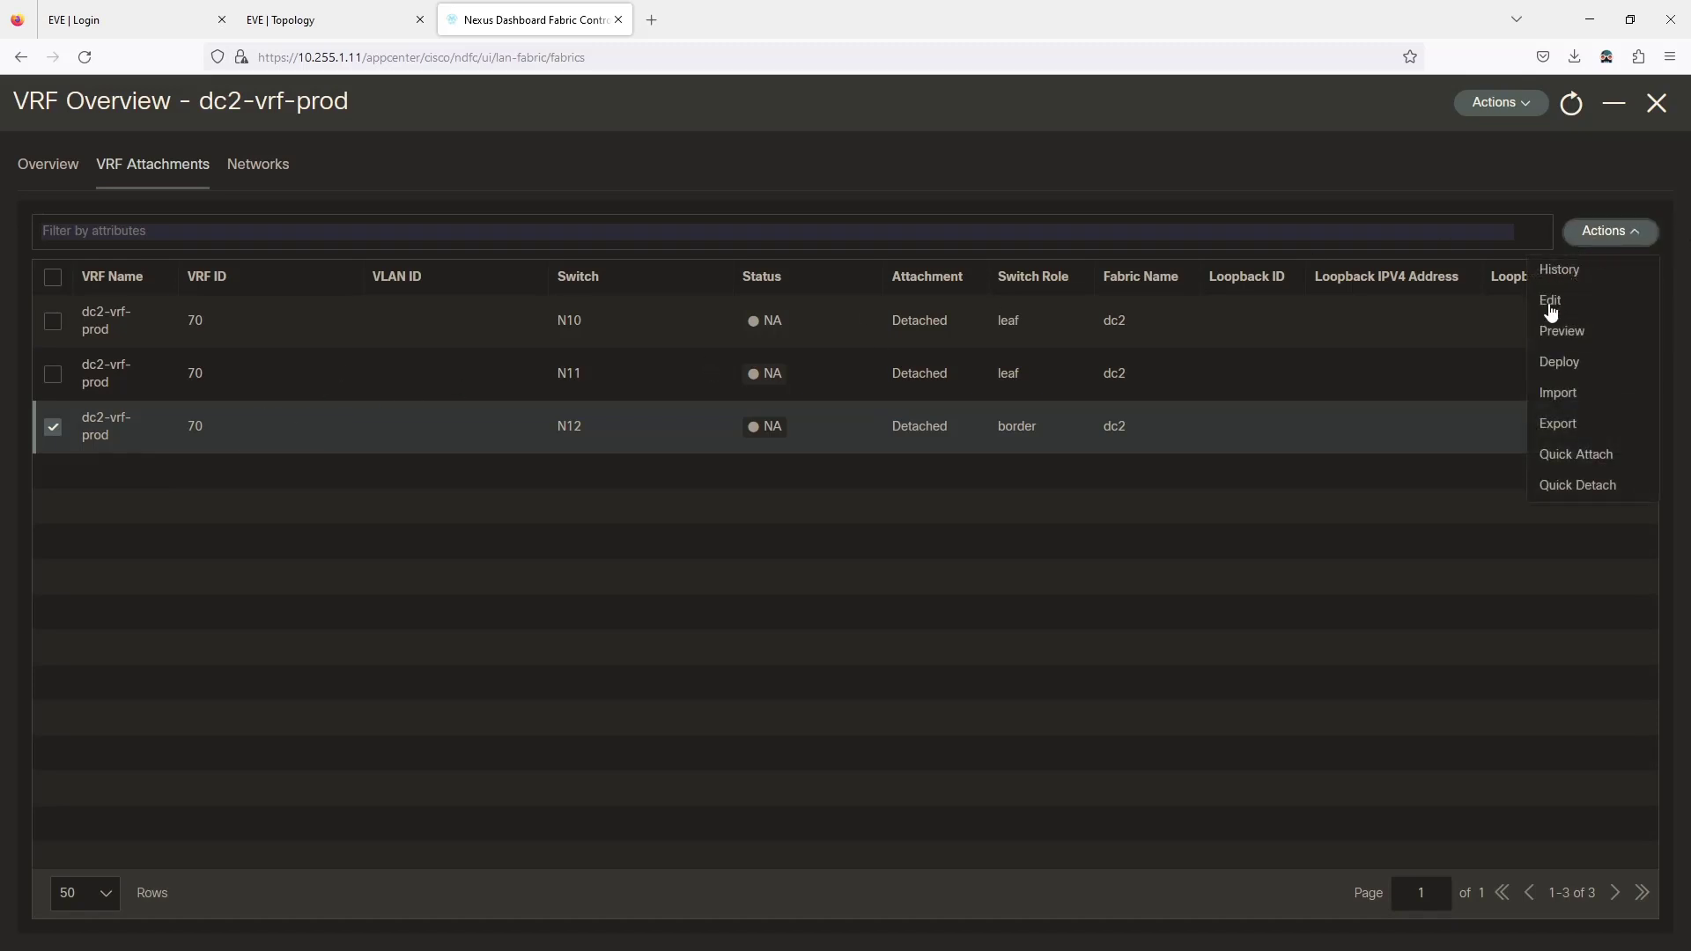
click(1556, 454)
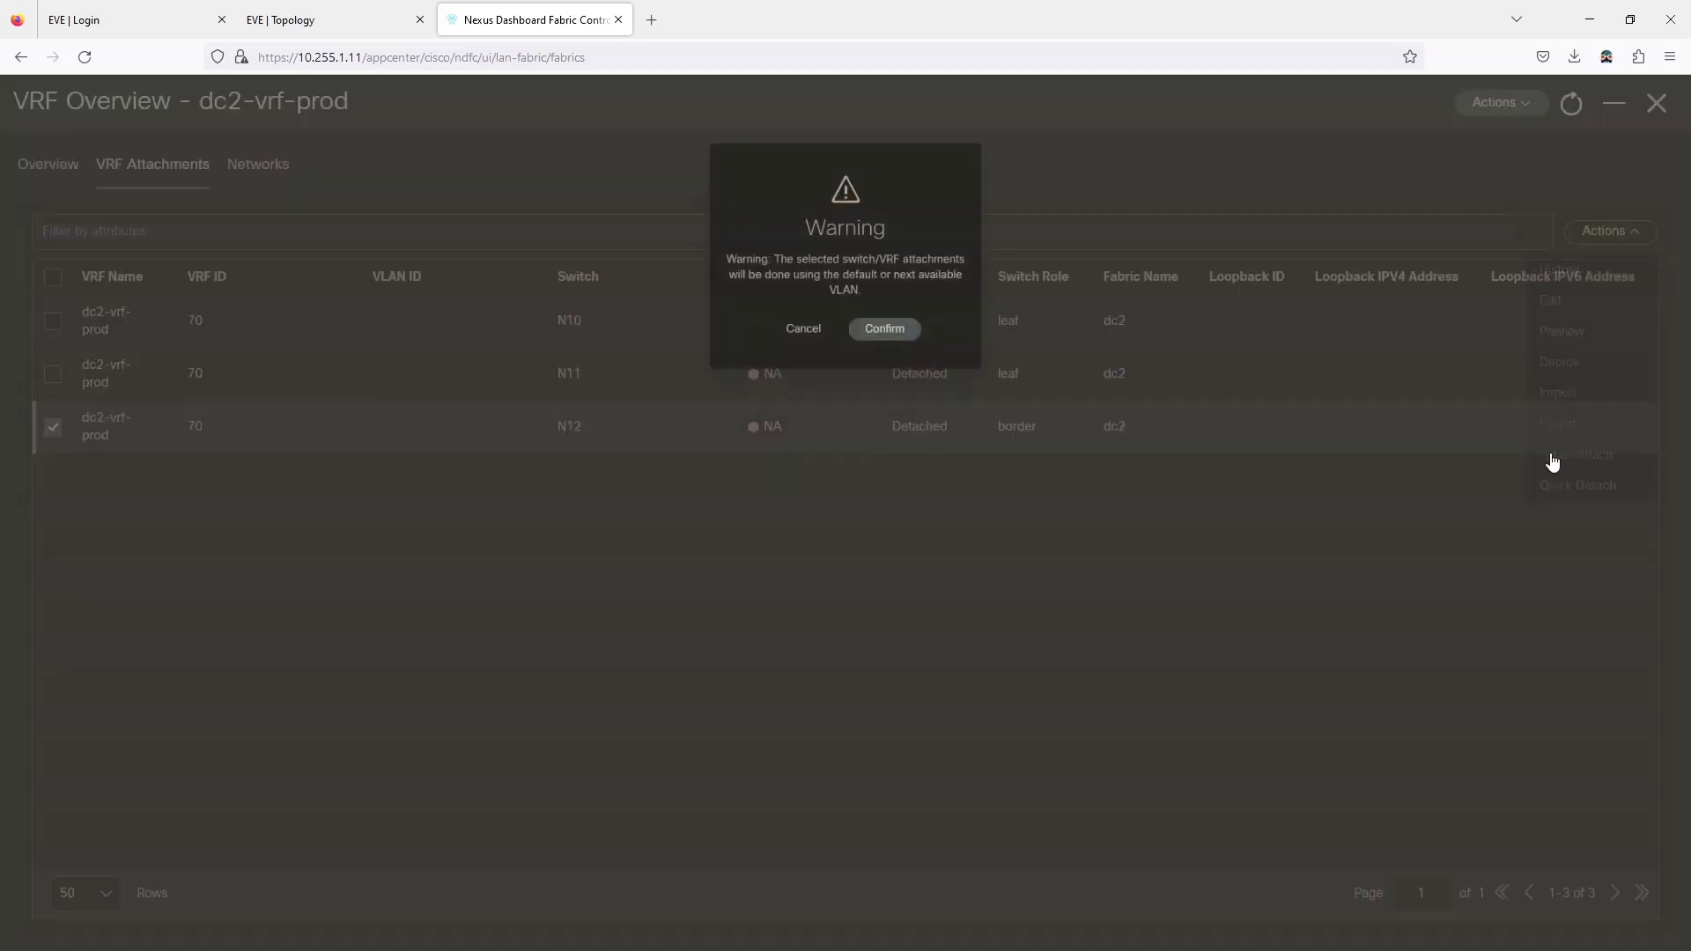
click(869, 303)
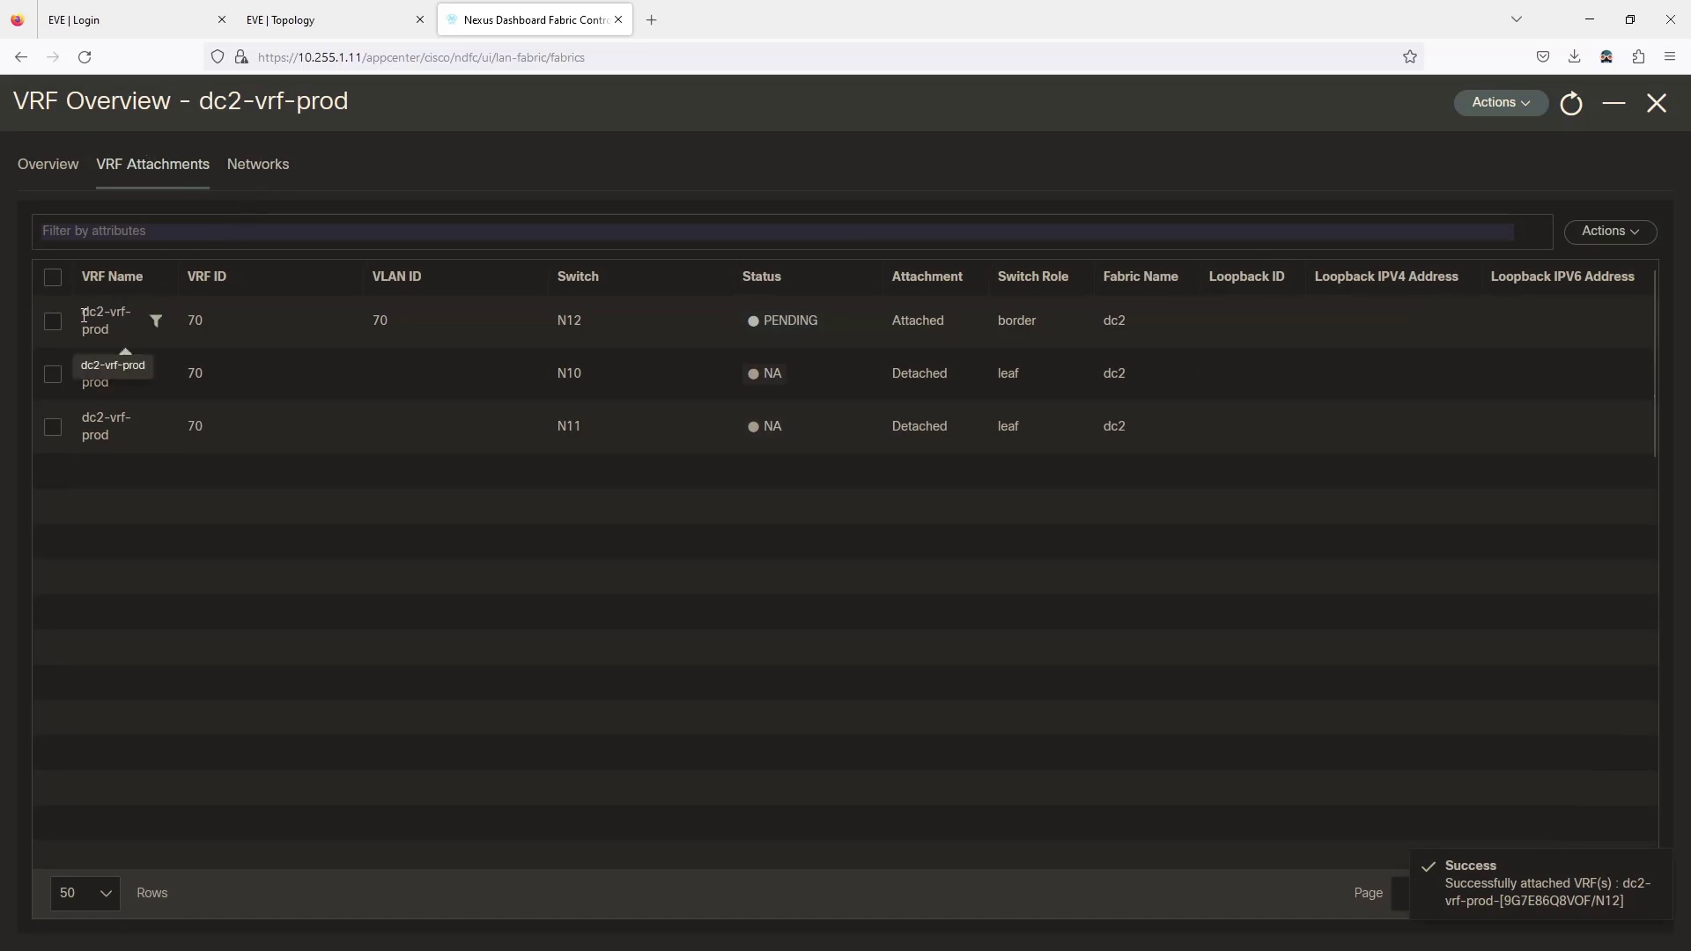
click(255, 176)
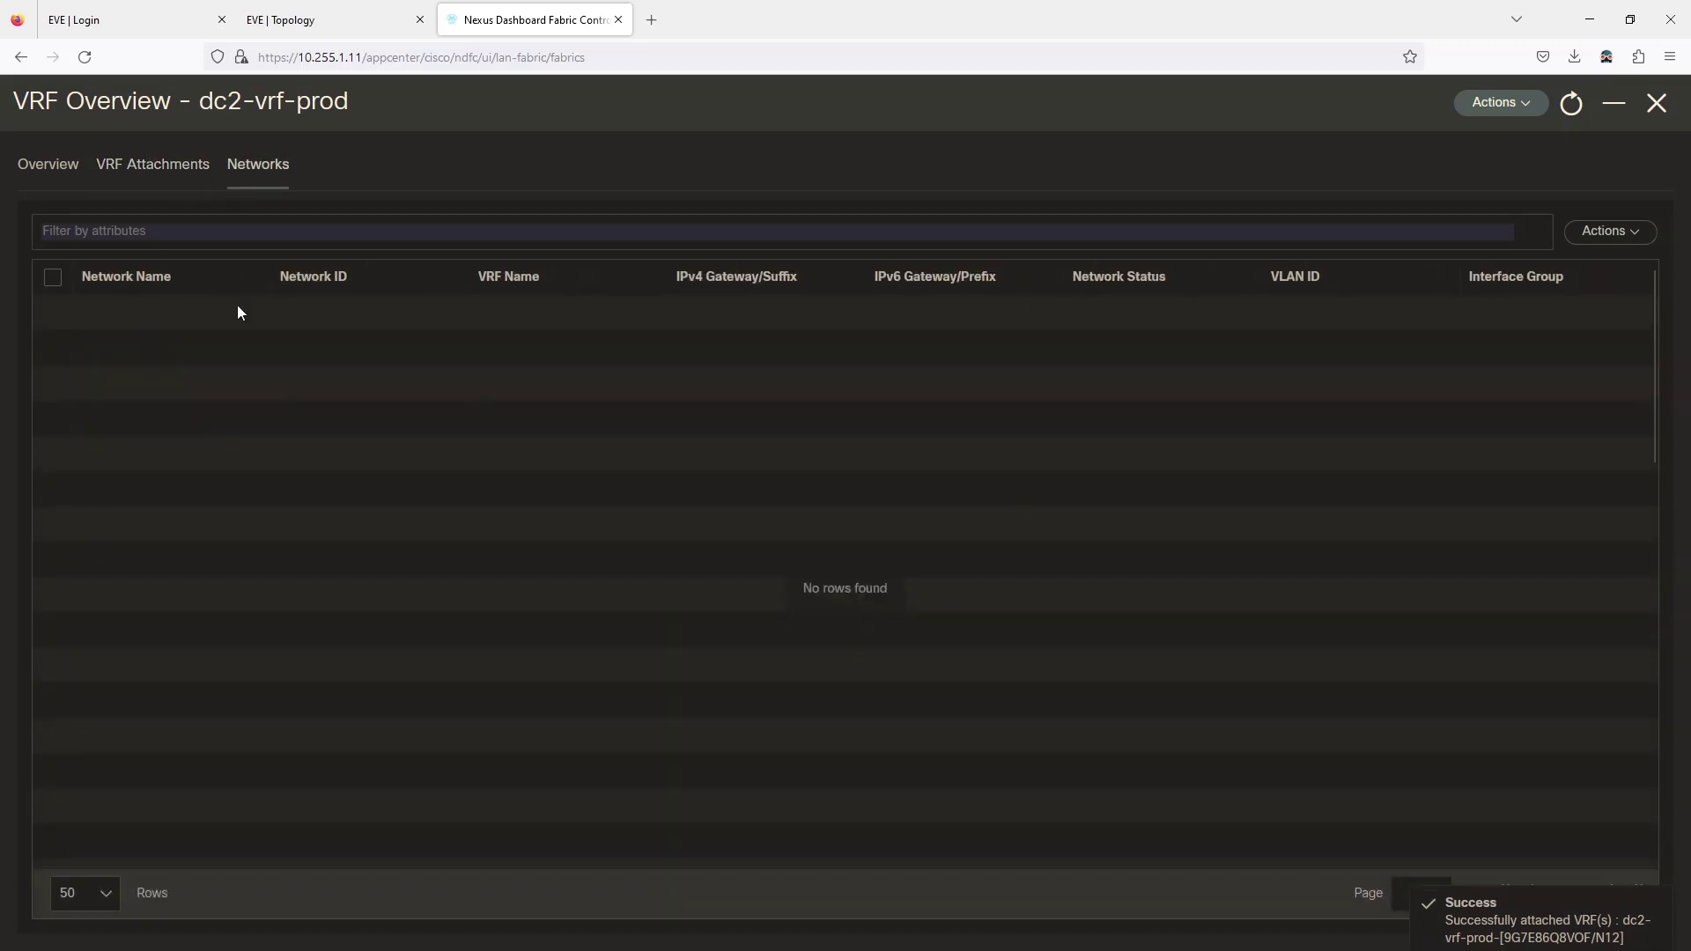
click(157, 167)
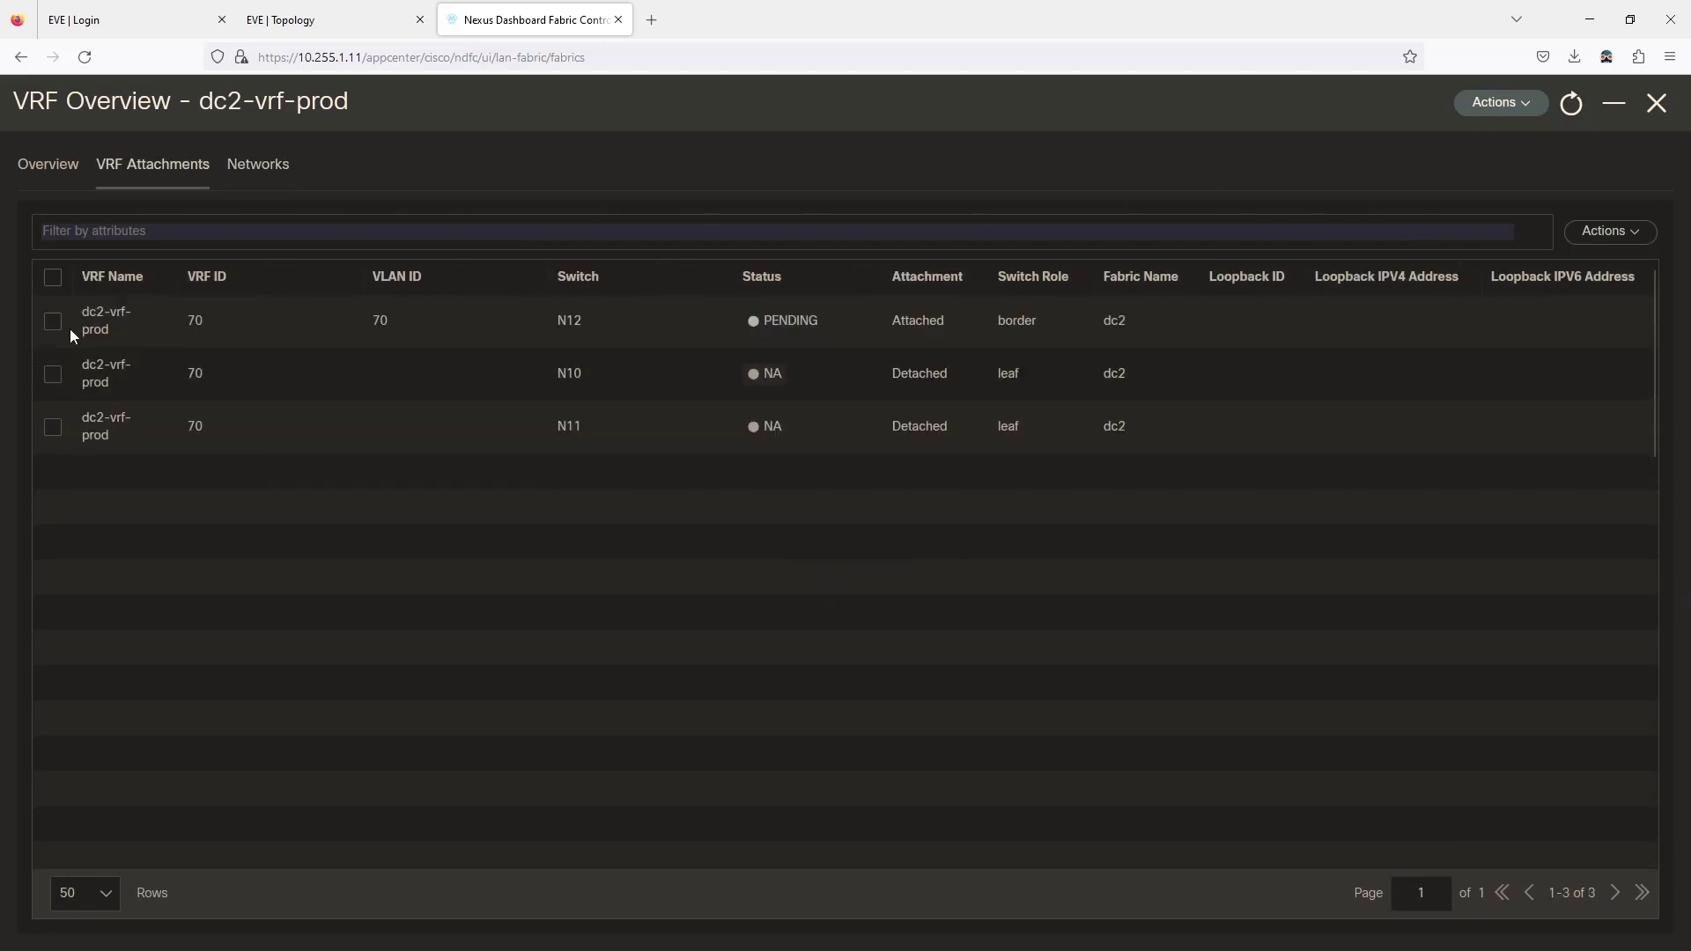
Open the dc2-vrf-prod Edit VRF dialog and close it without changes, twice.
click(1524, 113)
click(1478, 143)
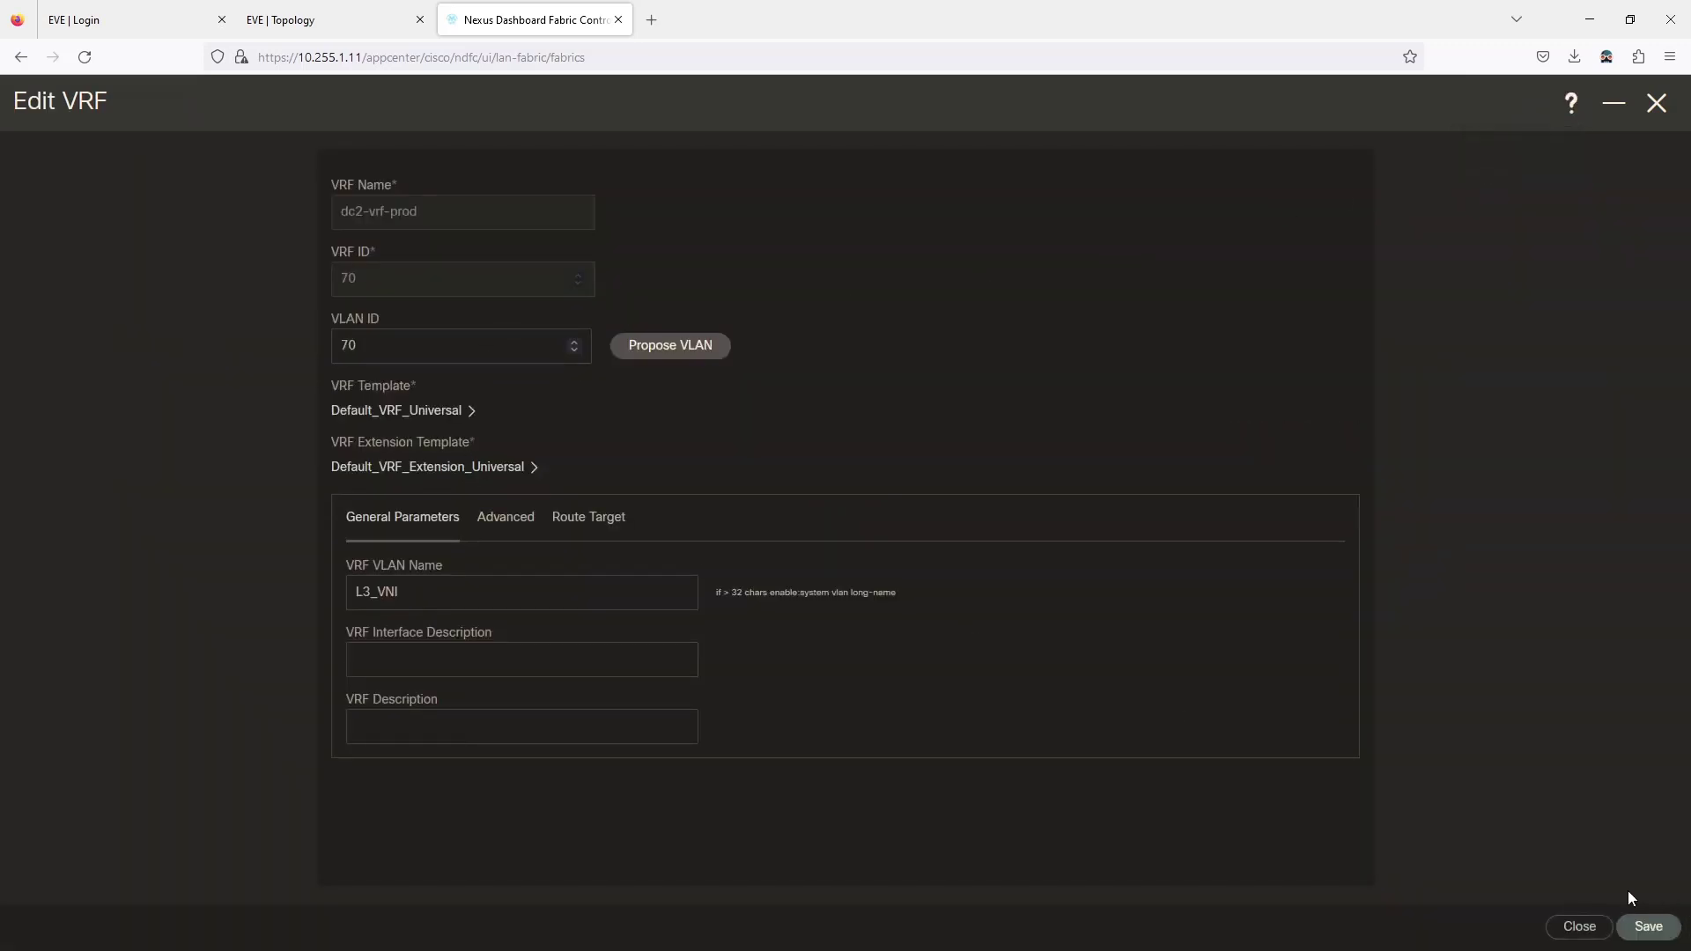
click(1605, 928)
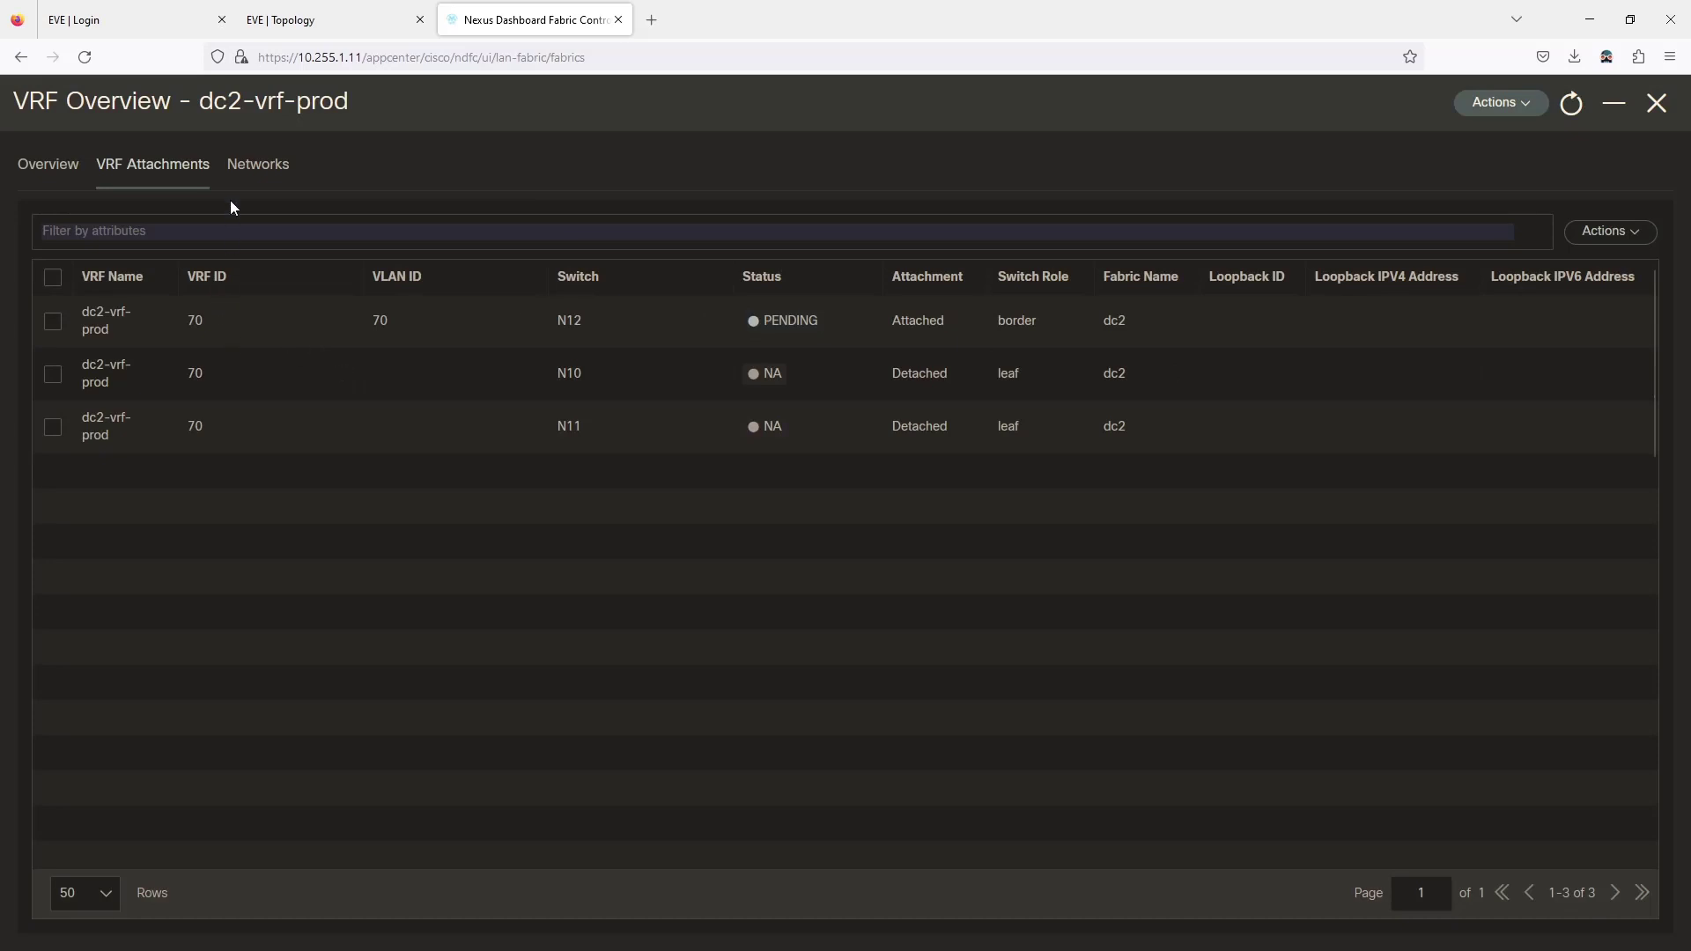
click(1669, 105)
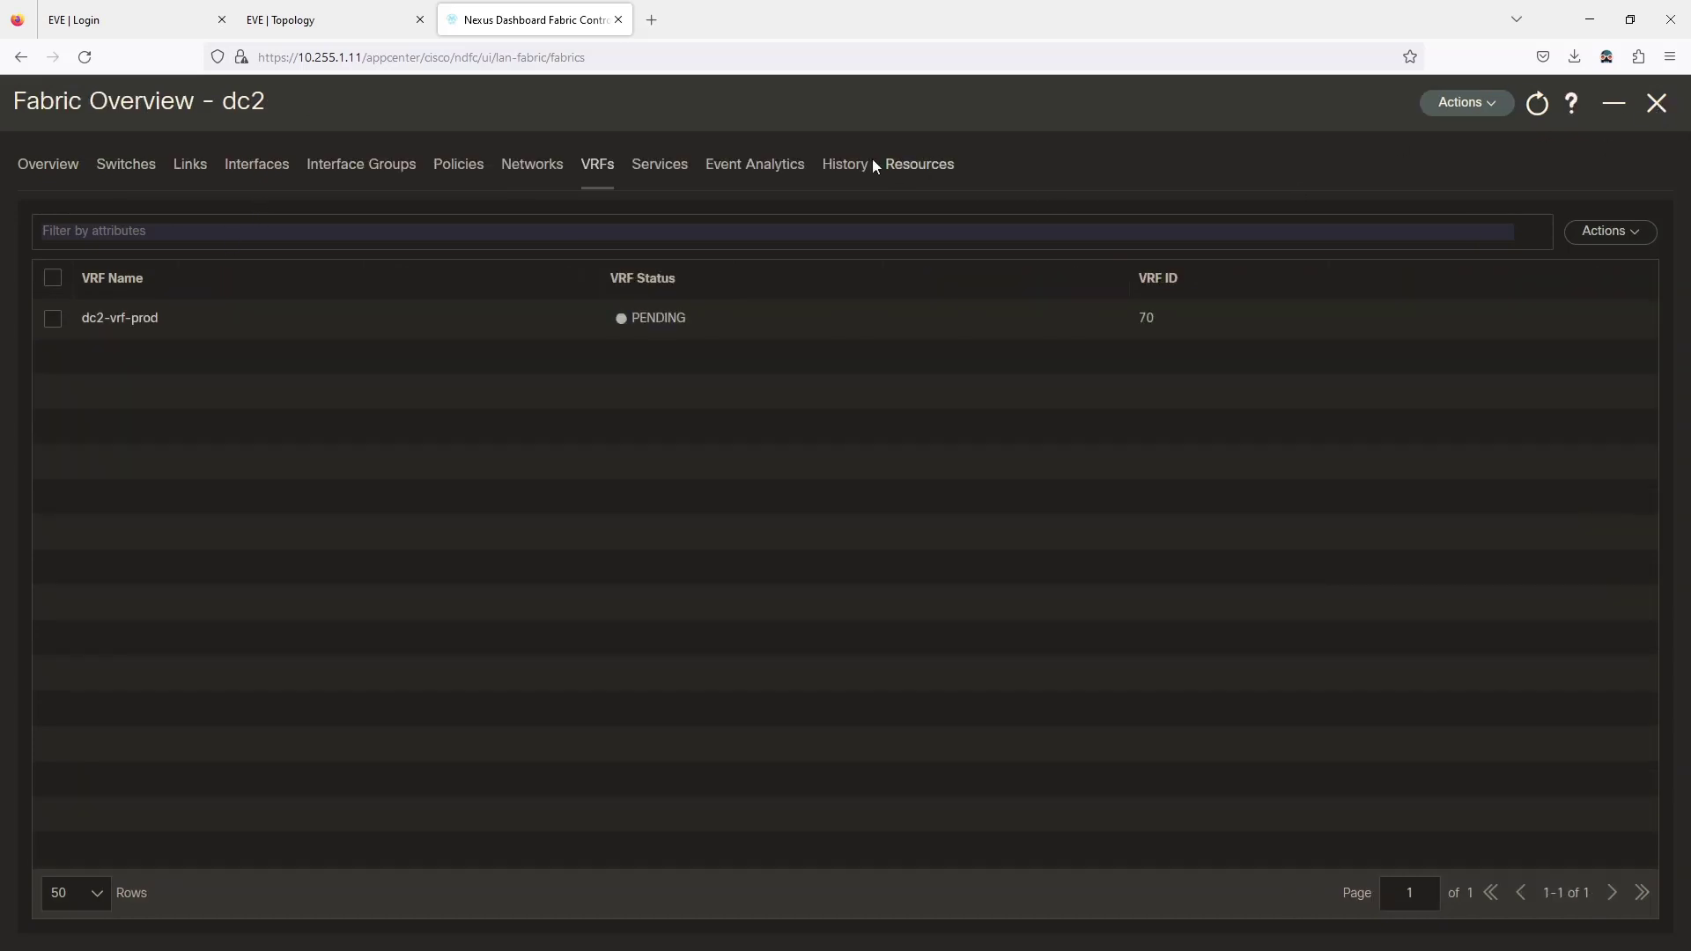
click(54, 320)
click(1581, 230)
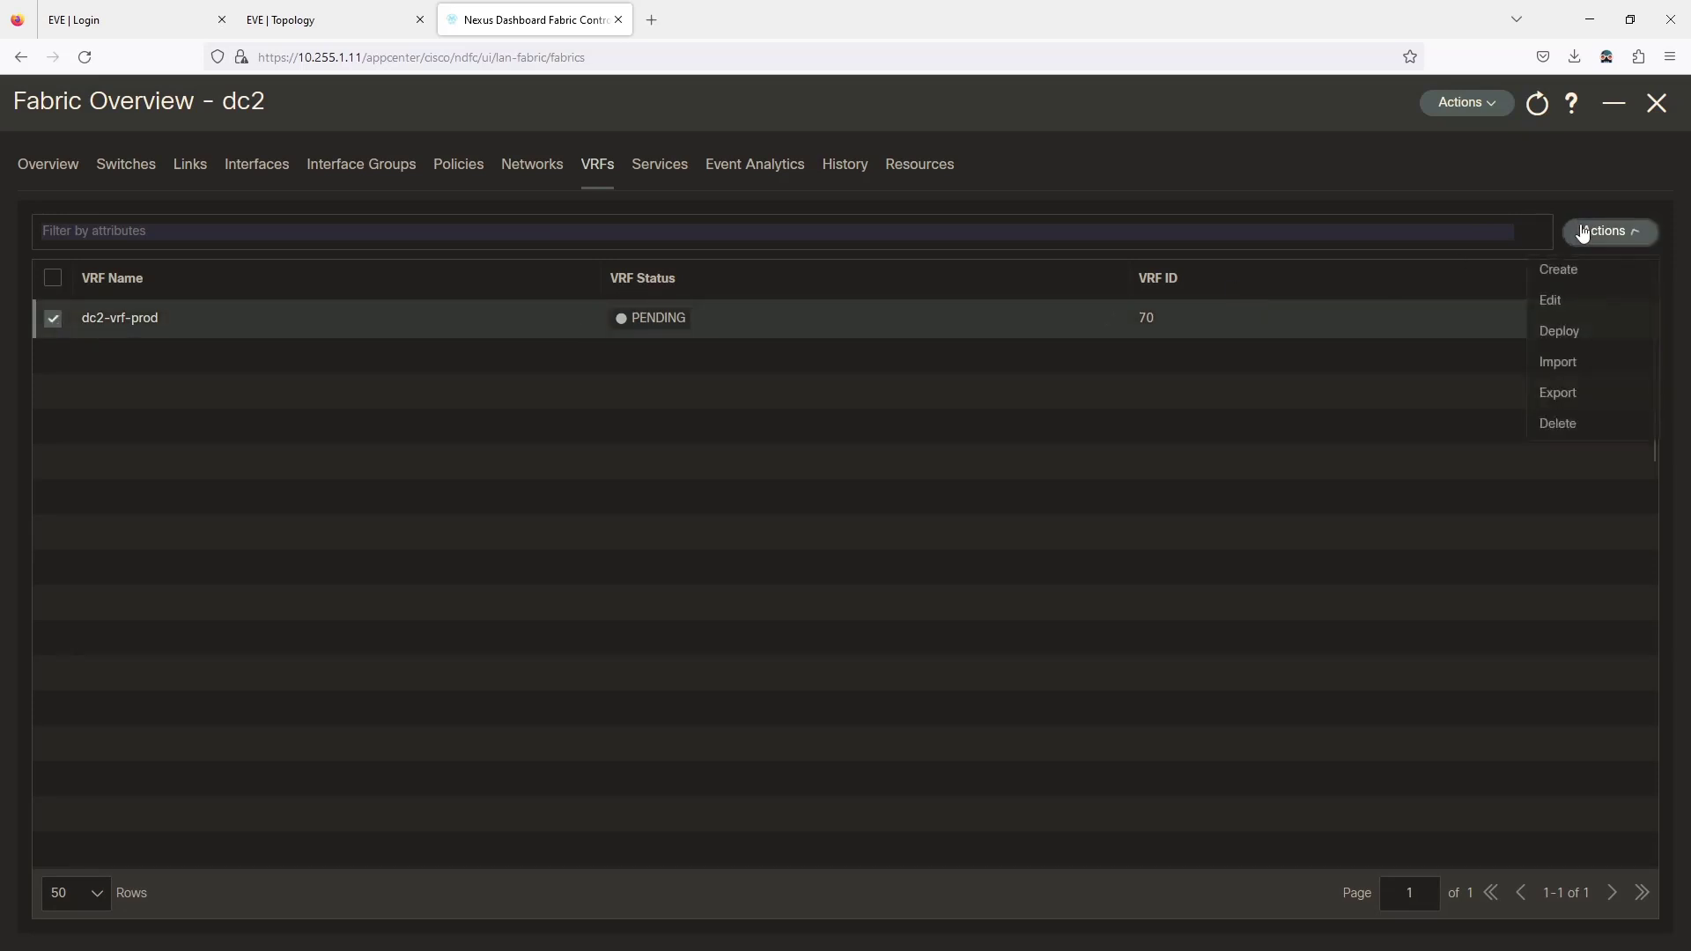
click(1548, 304)
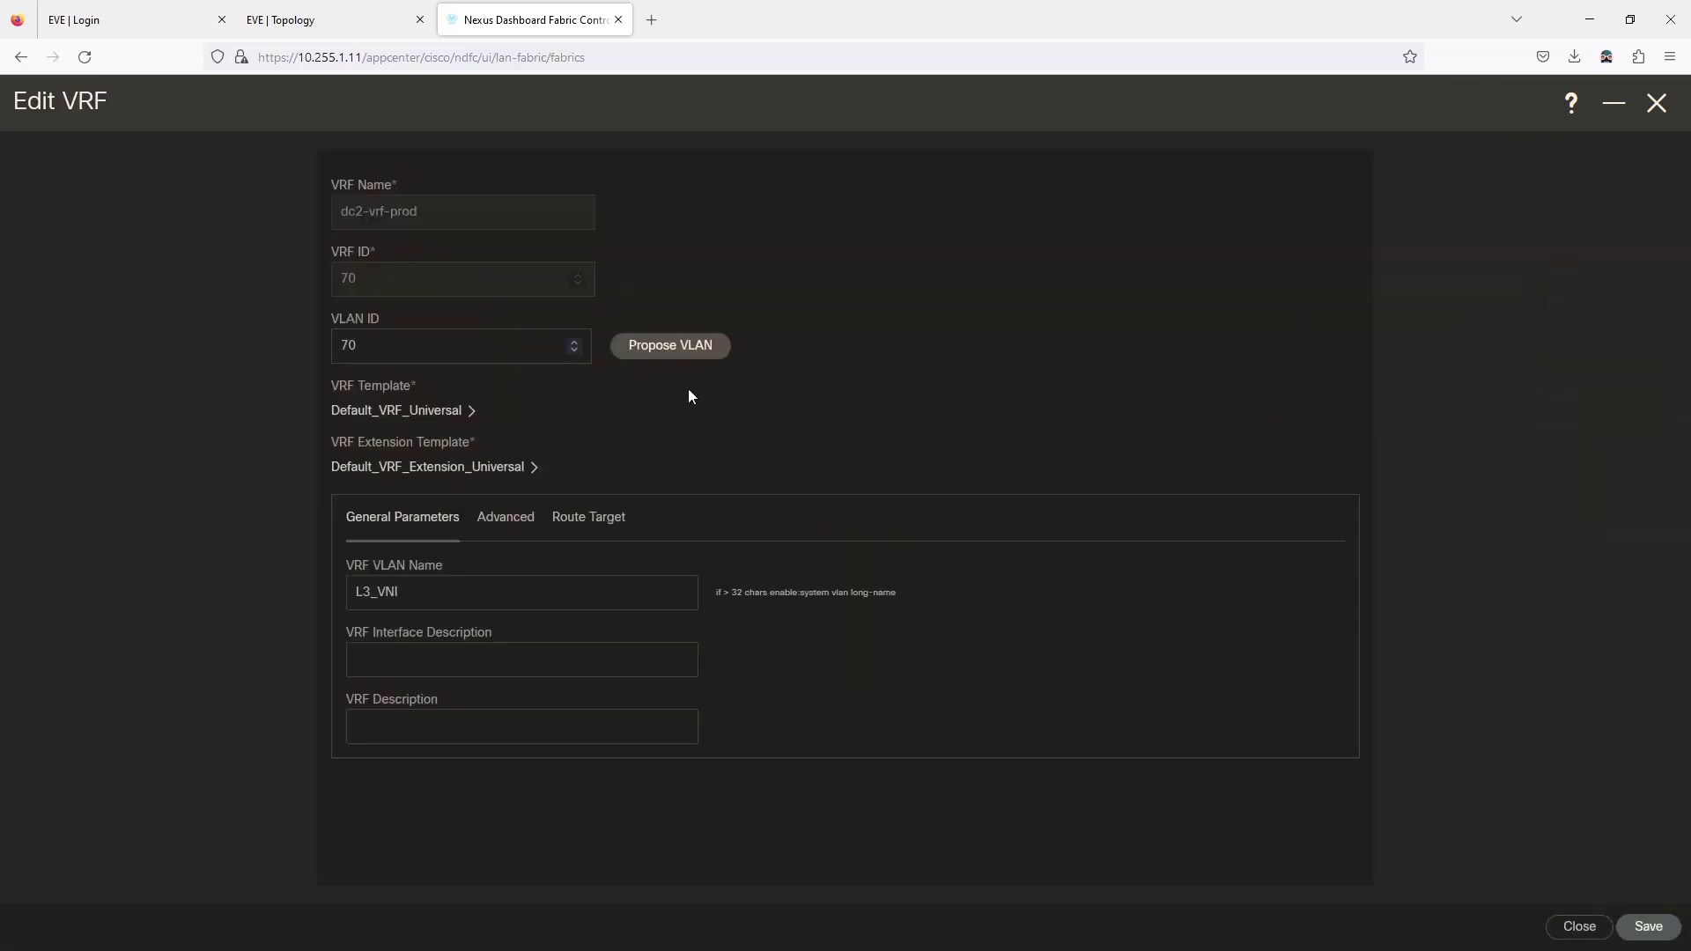
click(1576, 928)
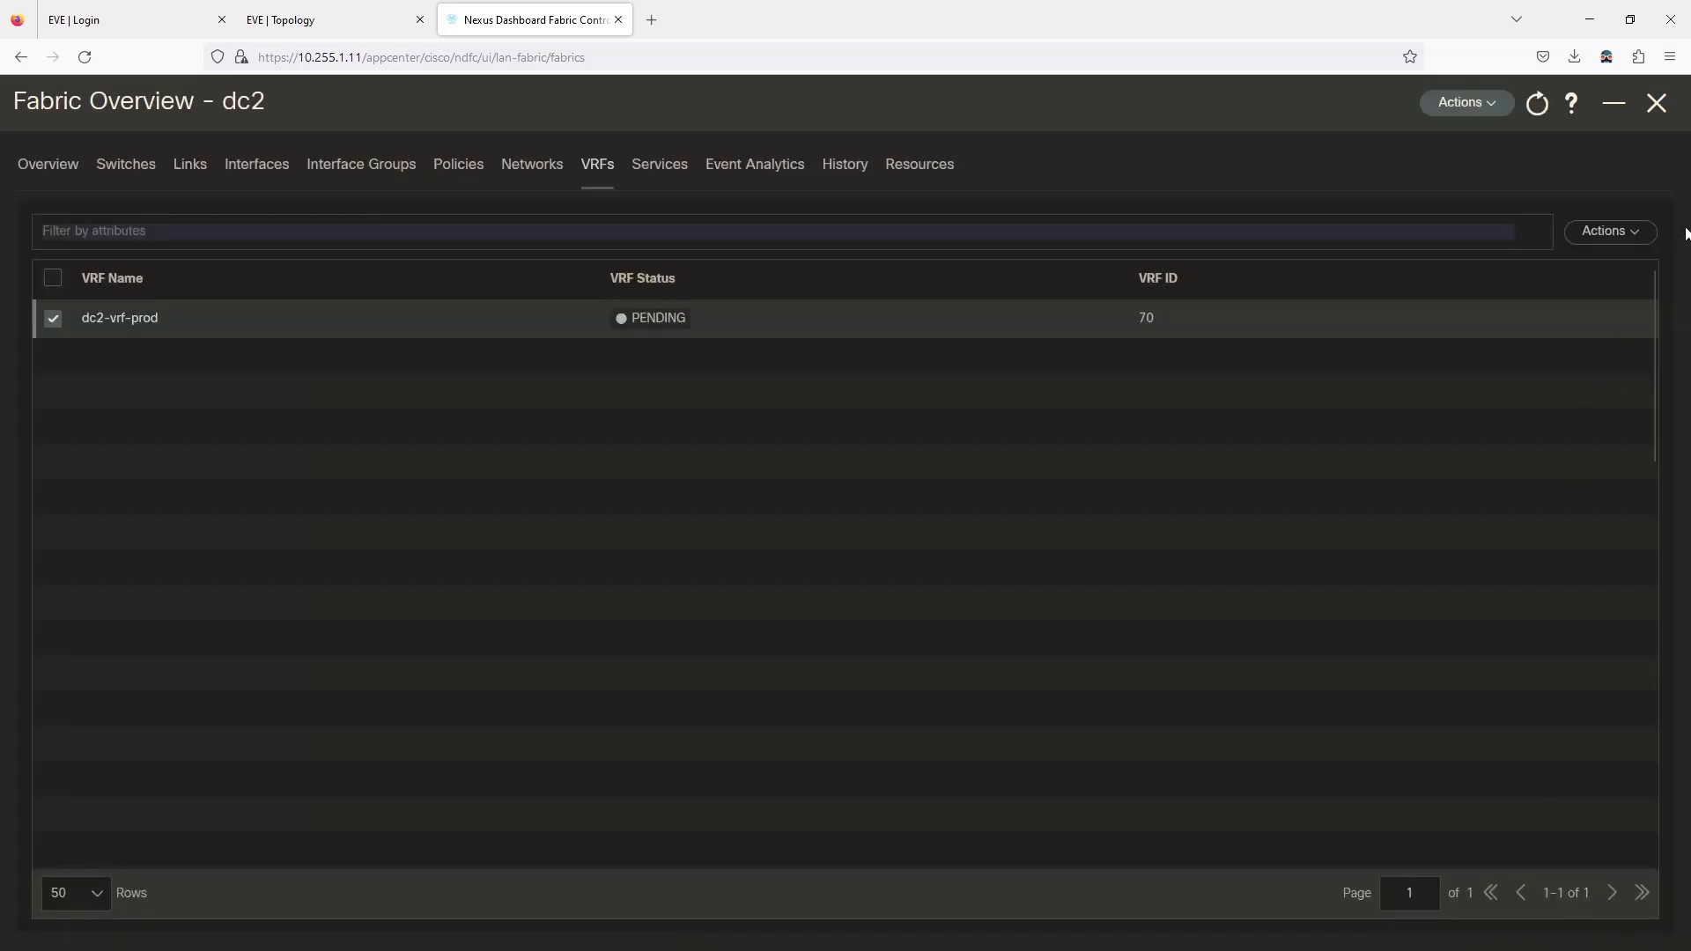
Close the dc2 Fabric Overview and show dc2's summary in the LAN Fabrics list.
click(1608, 232)
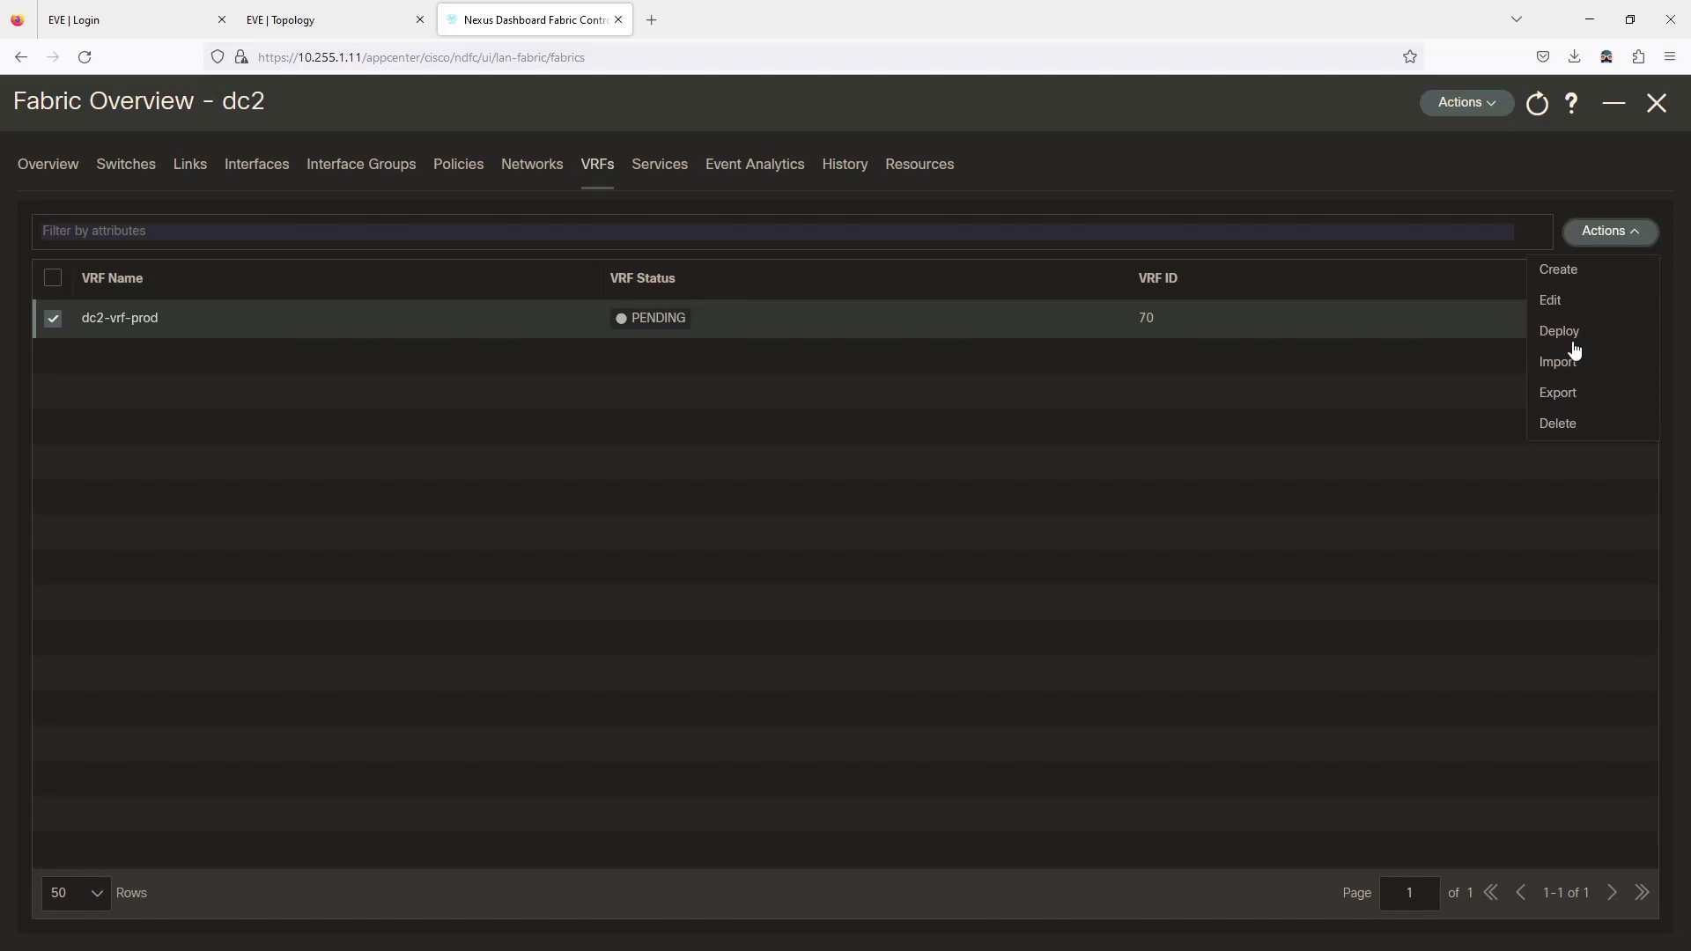
click(1546, 339)
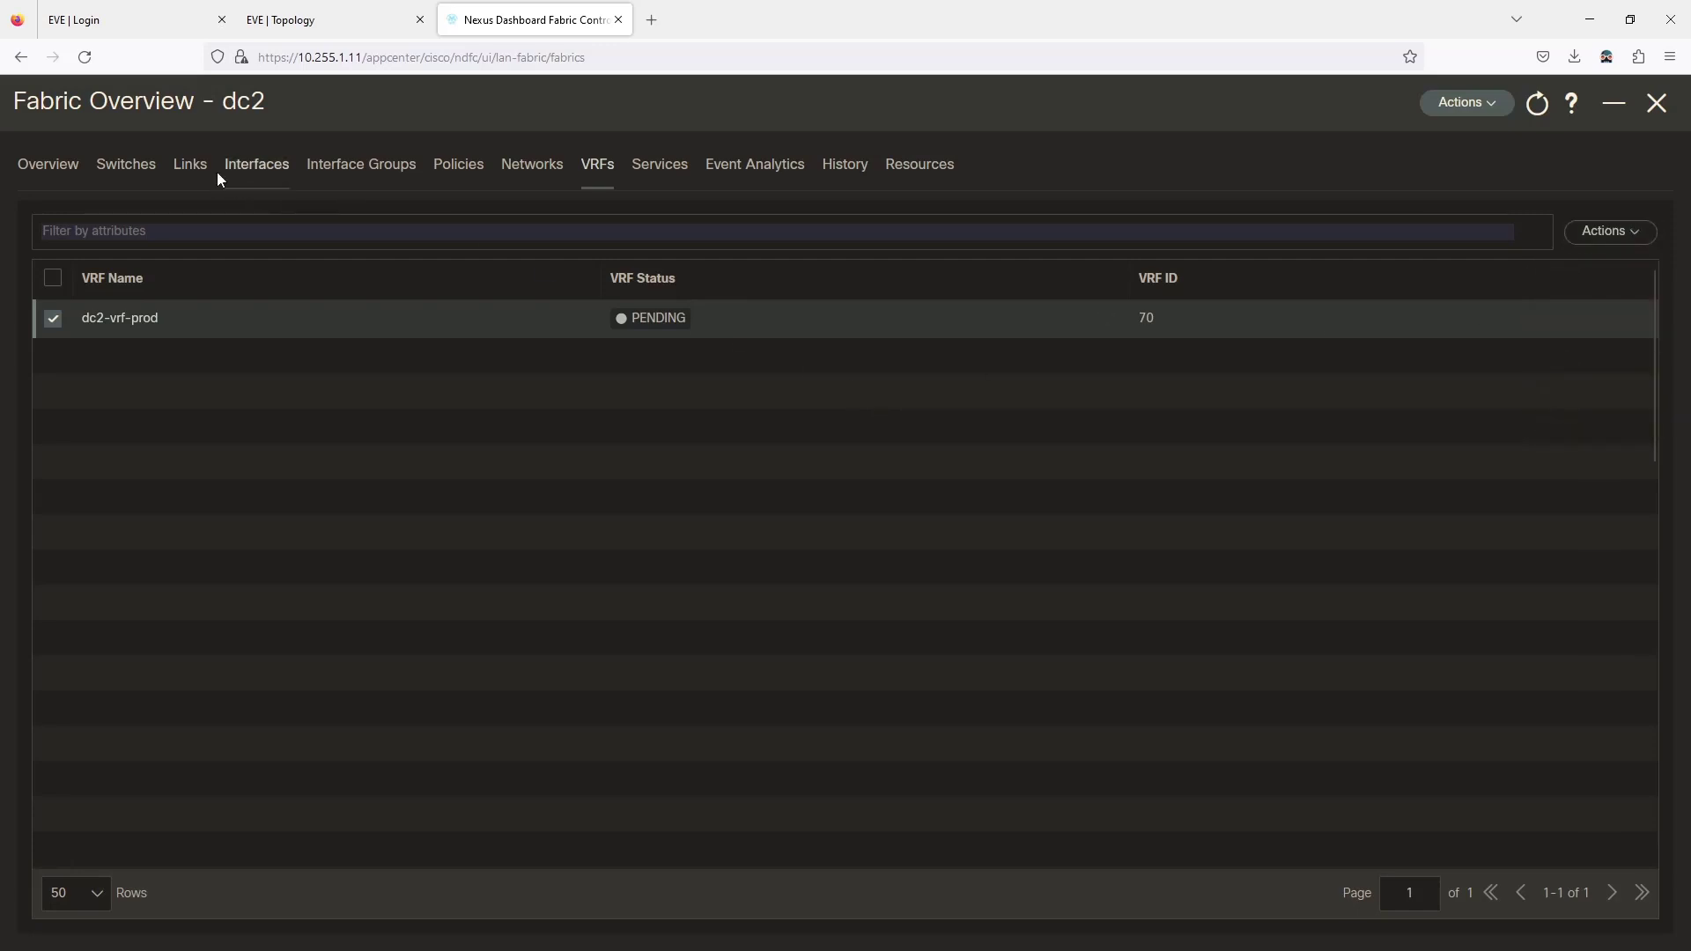
click(1656, 103)
click(393, 444)
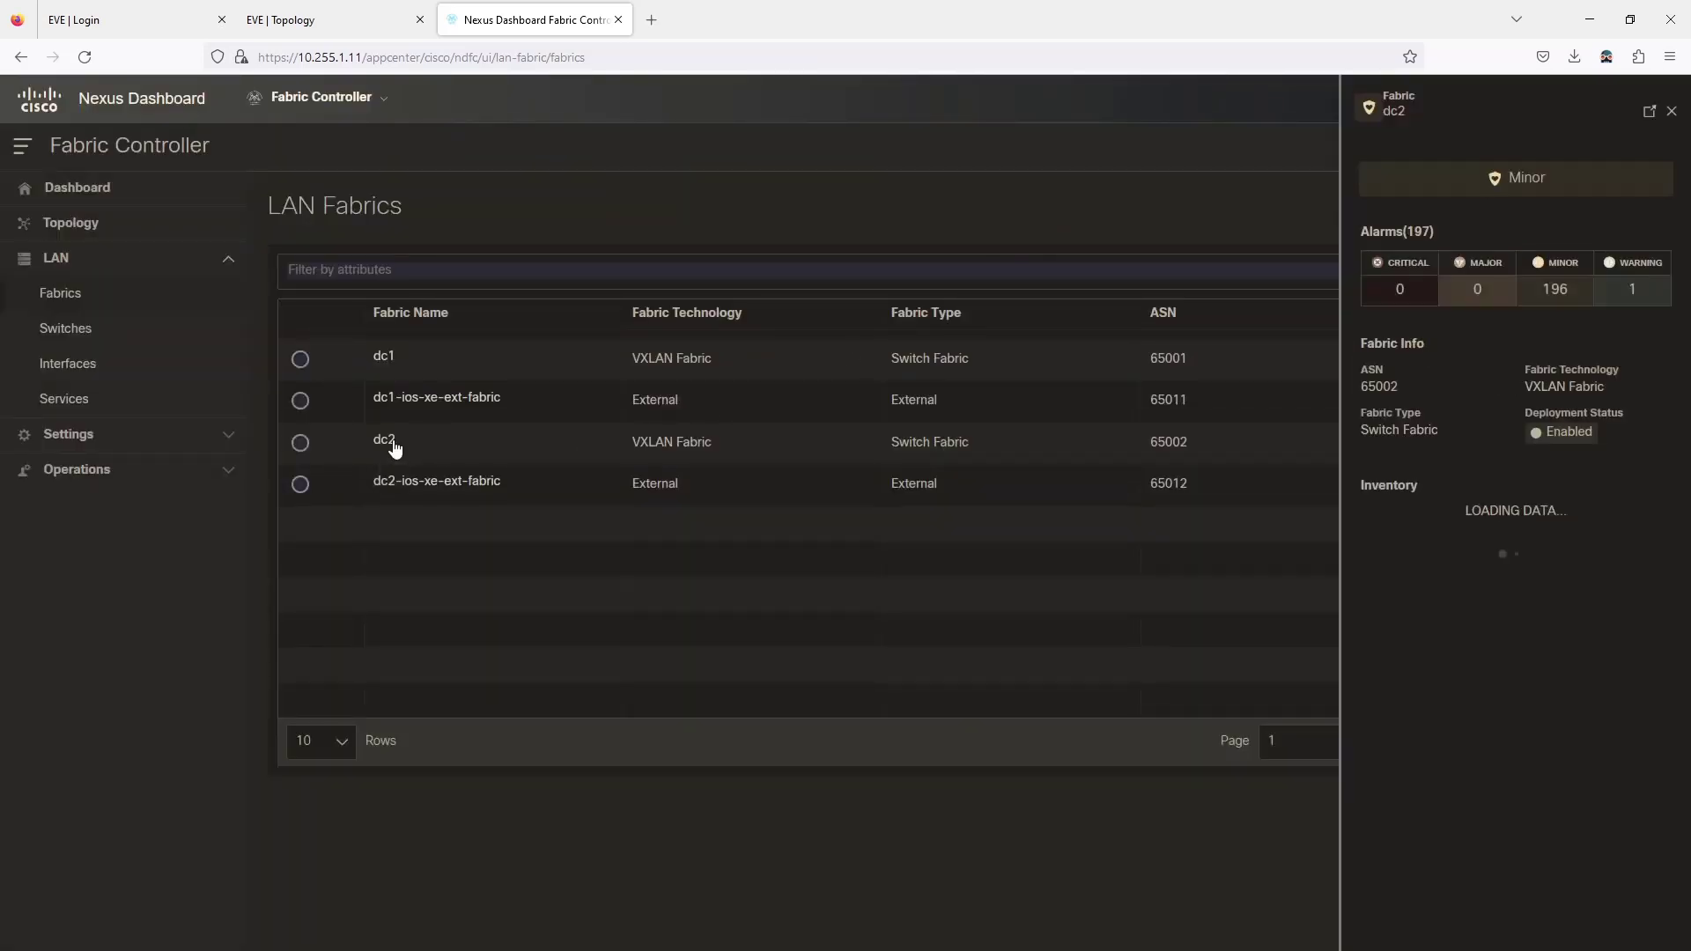
Go to switch N12's VRF Attachments and select dc2-vrf-prod.
click(1648, 112)
click(126, 165)
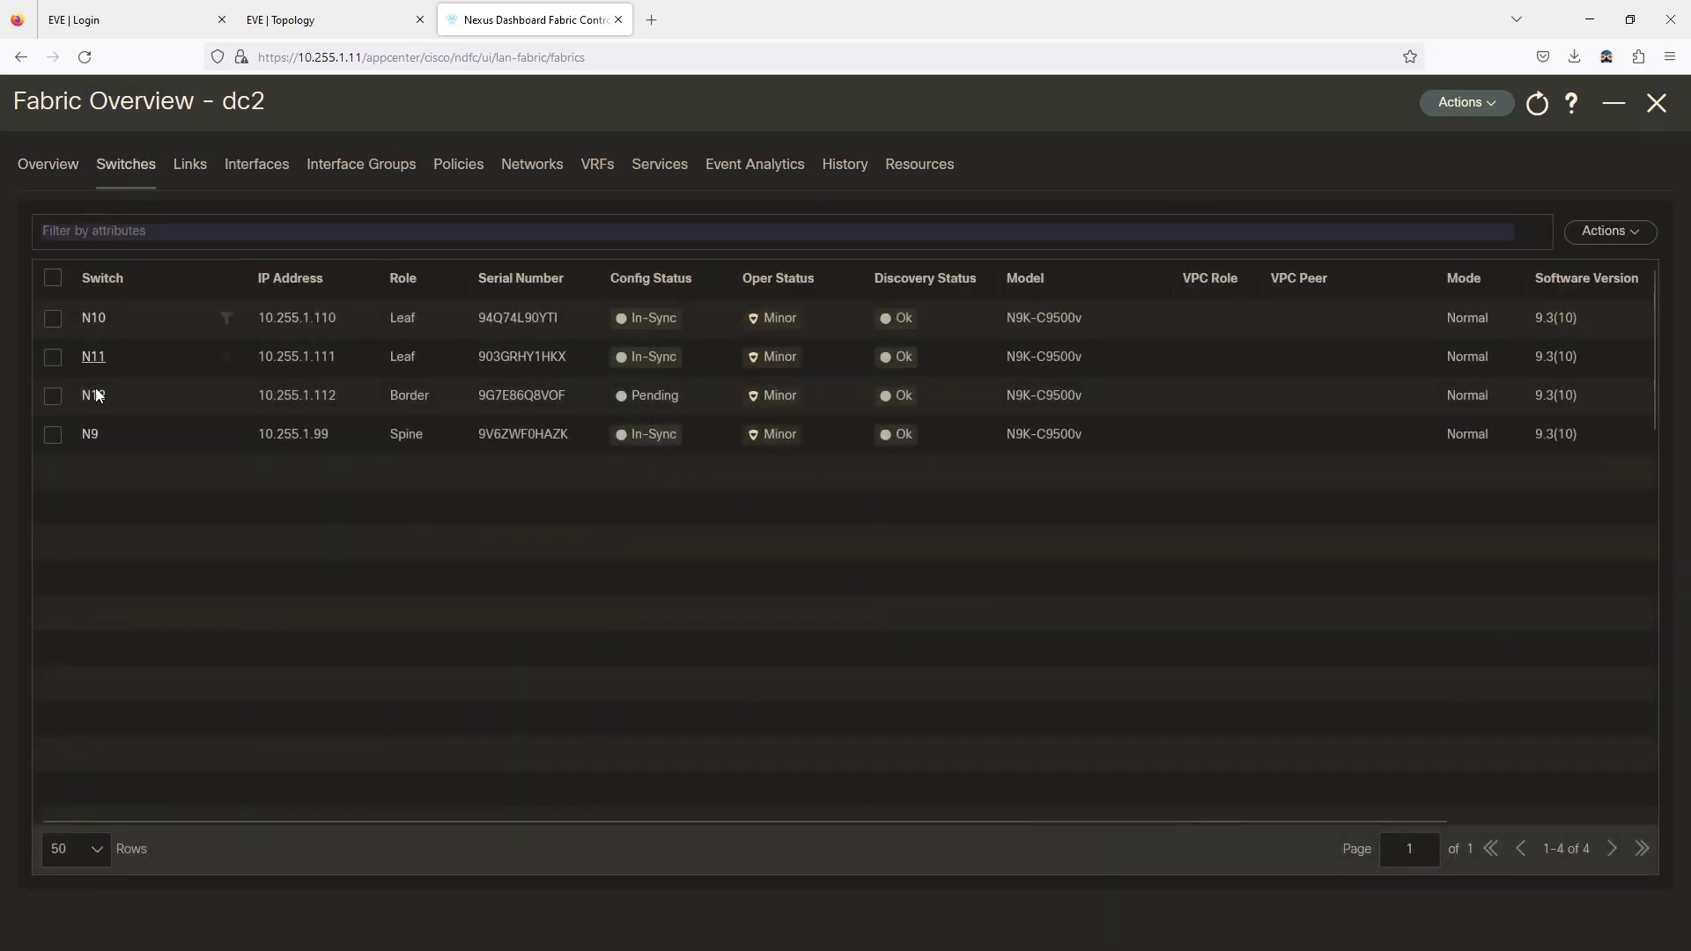
click(94, 396)
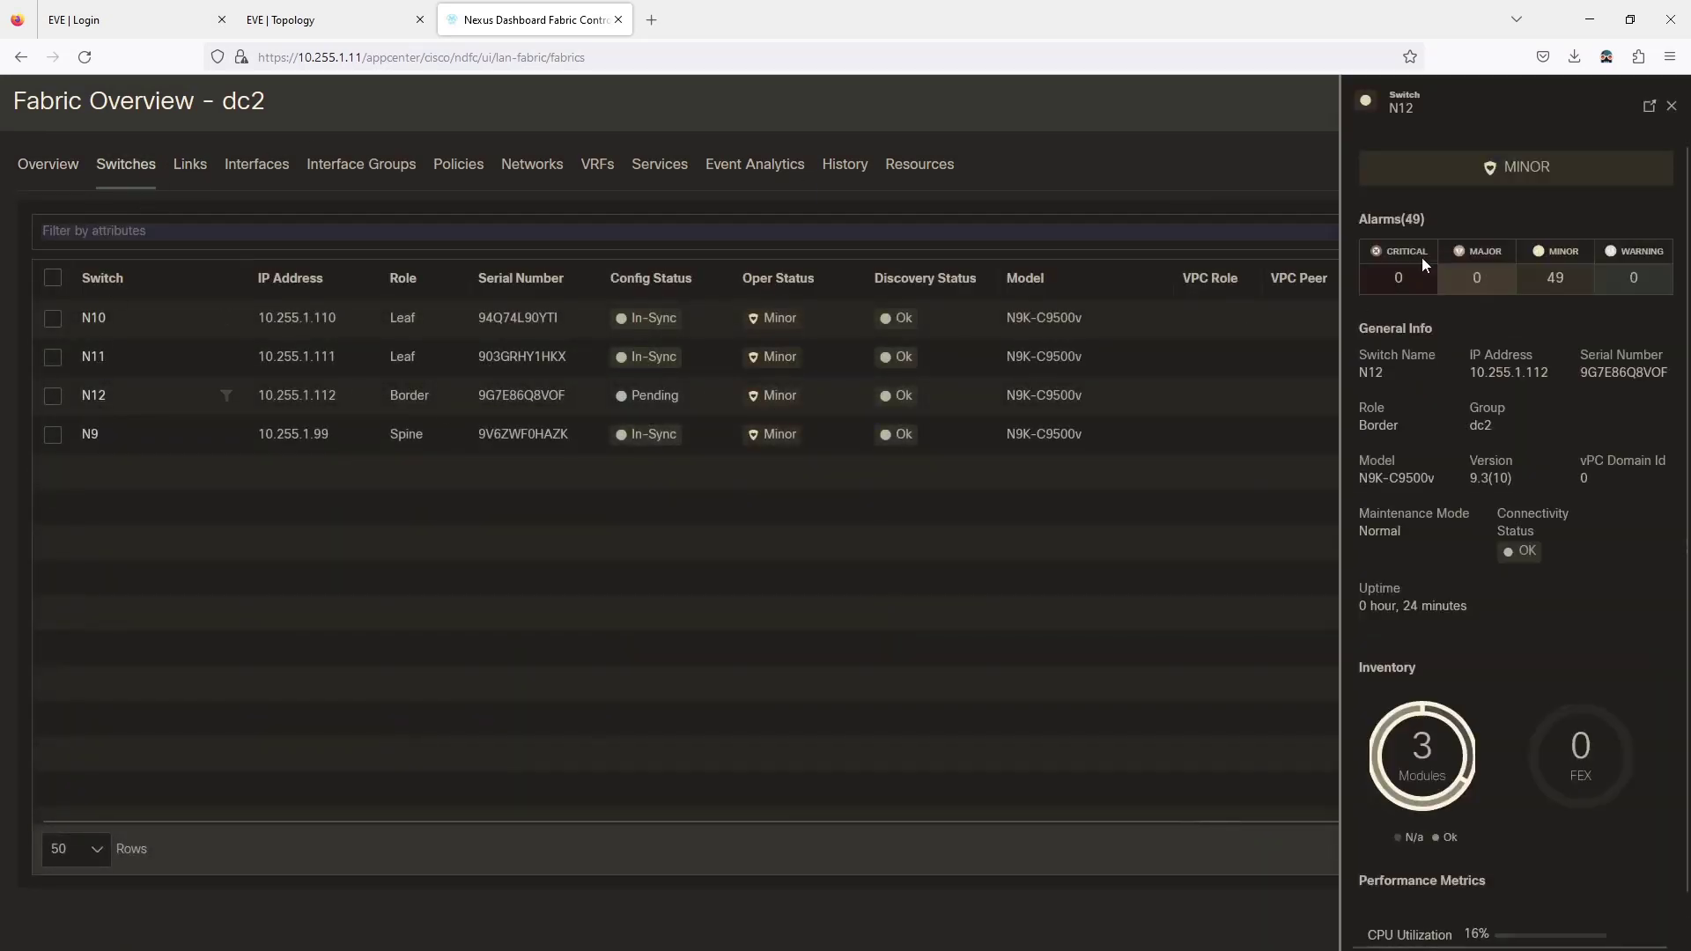
click(1650, 108)
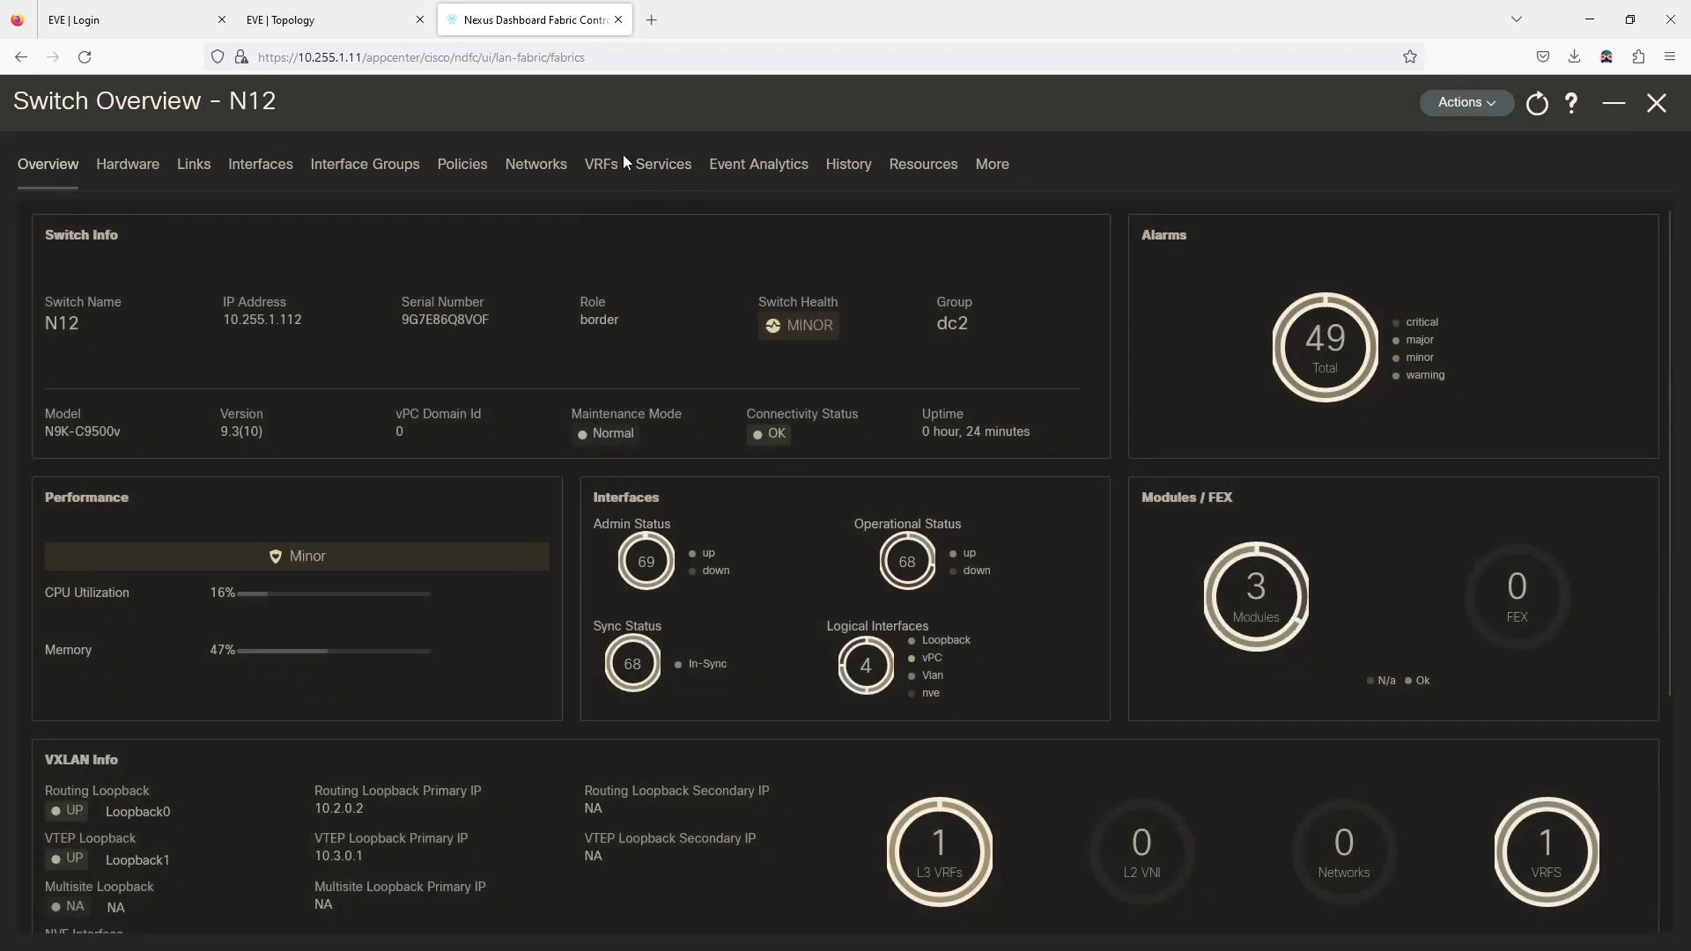
click(602, 166)
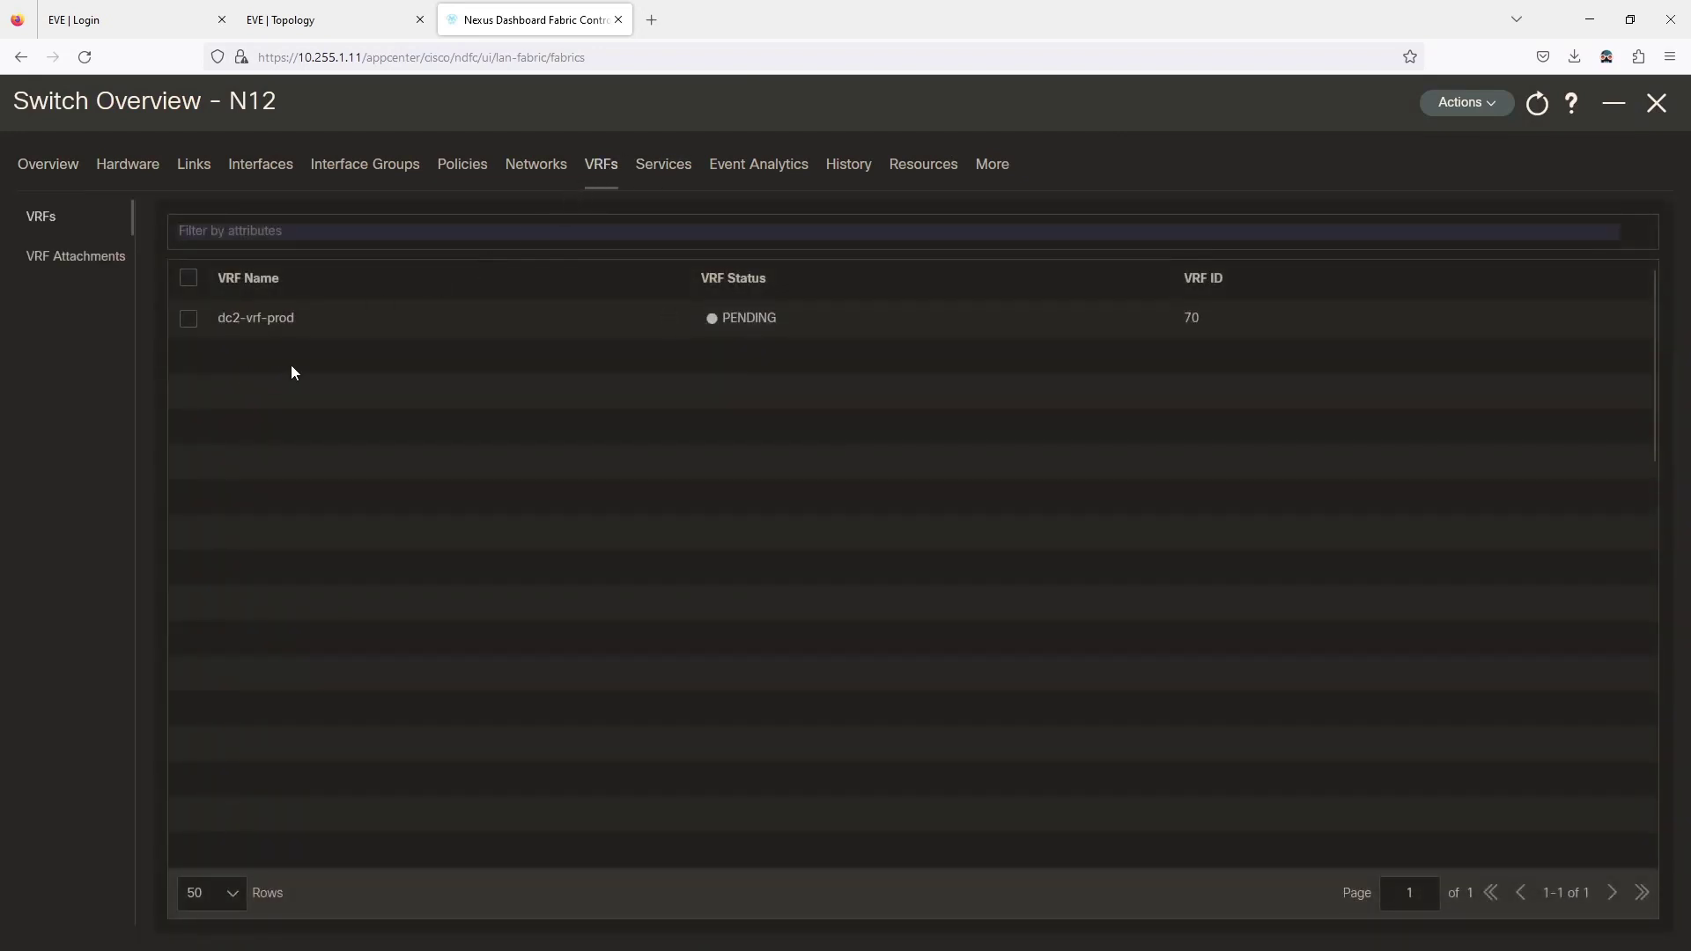
click(188, 319)
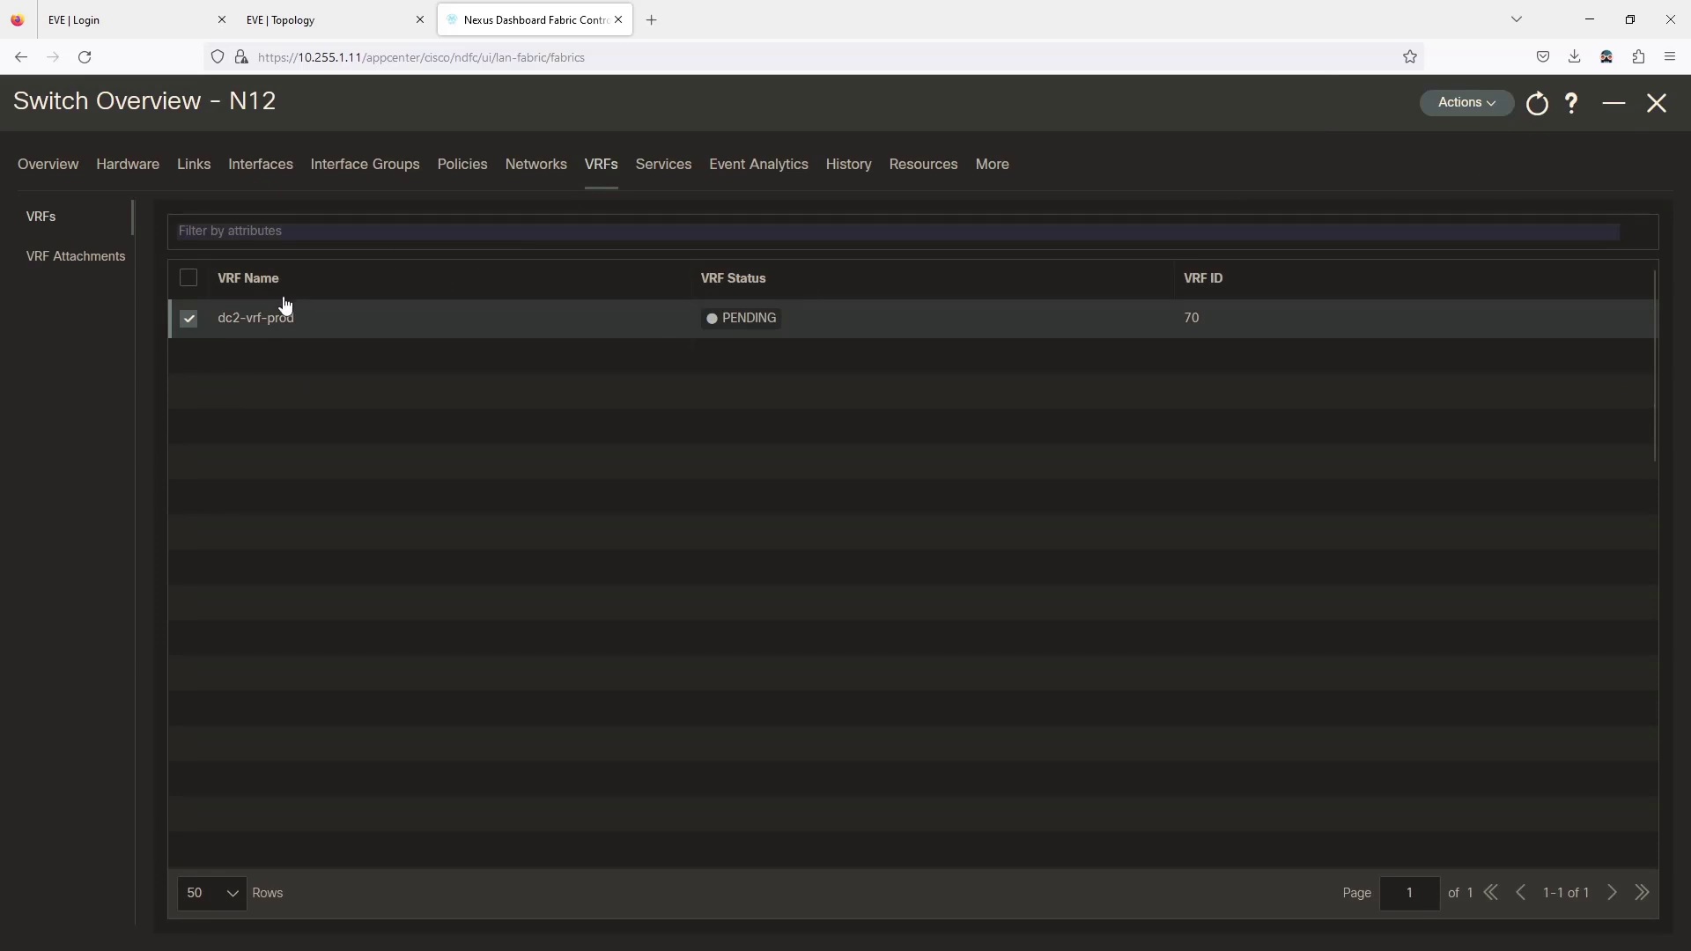
click(91, 276)
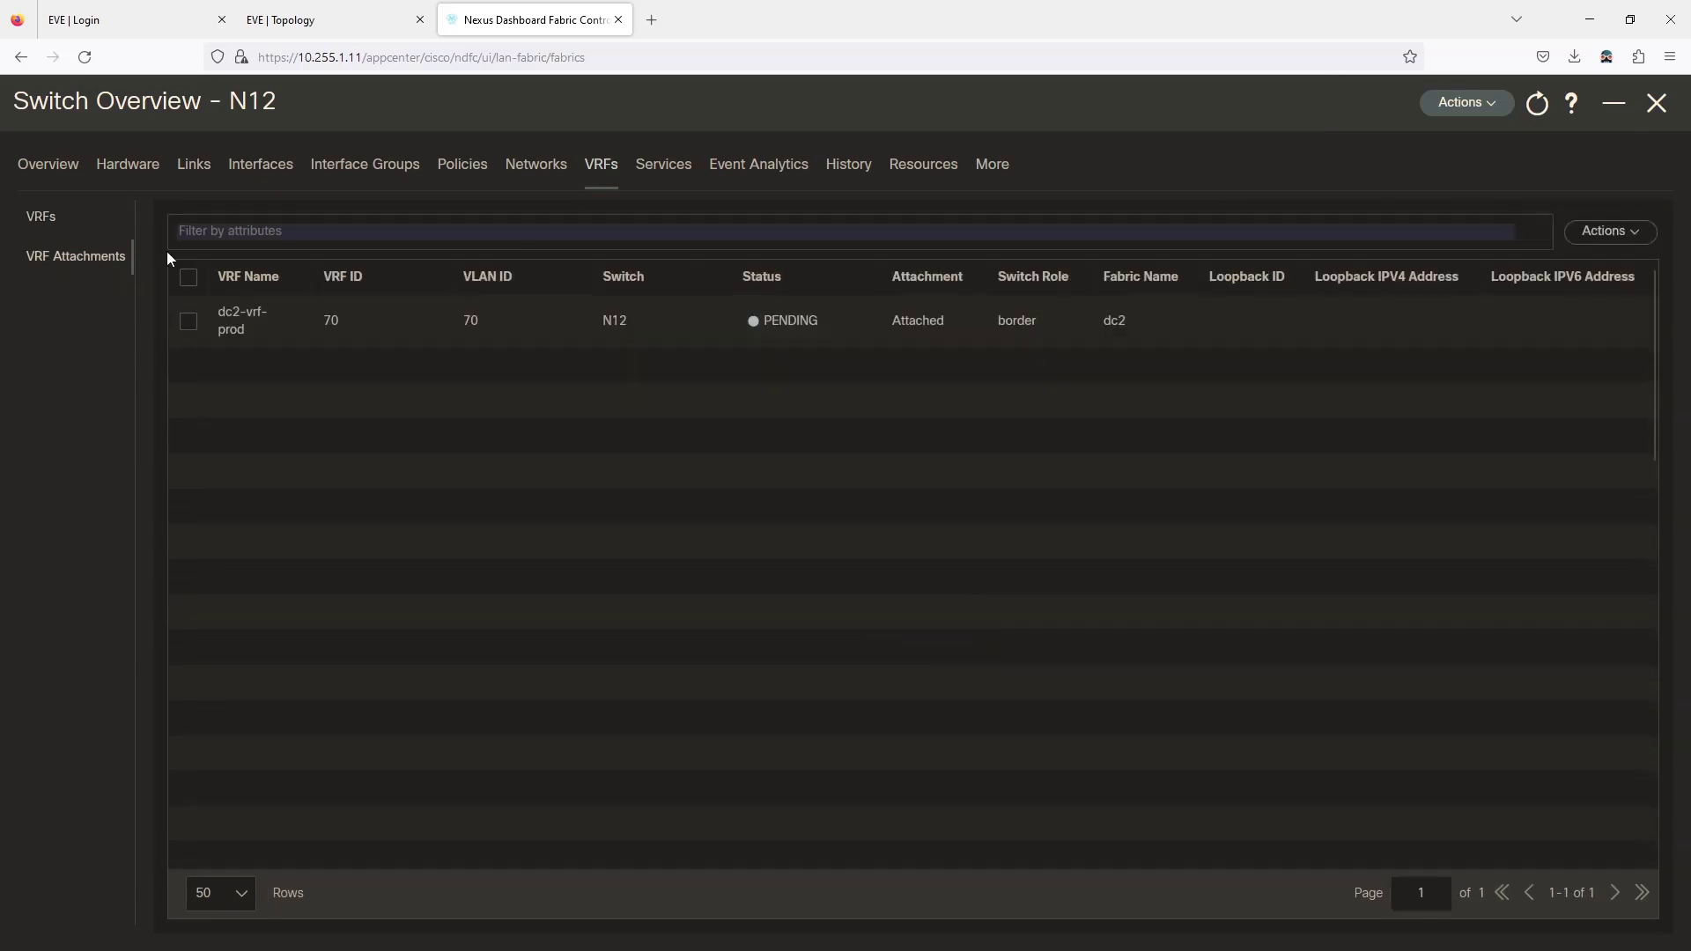
click(185, 324)
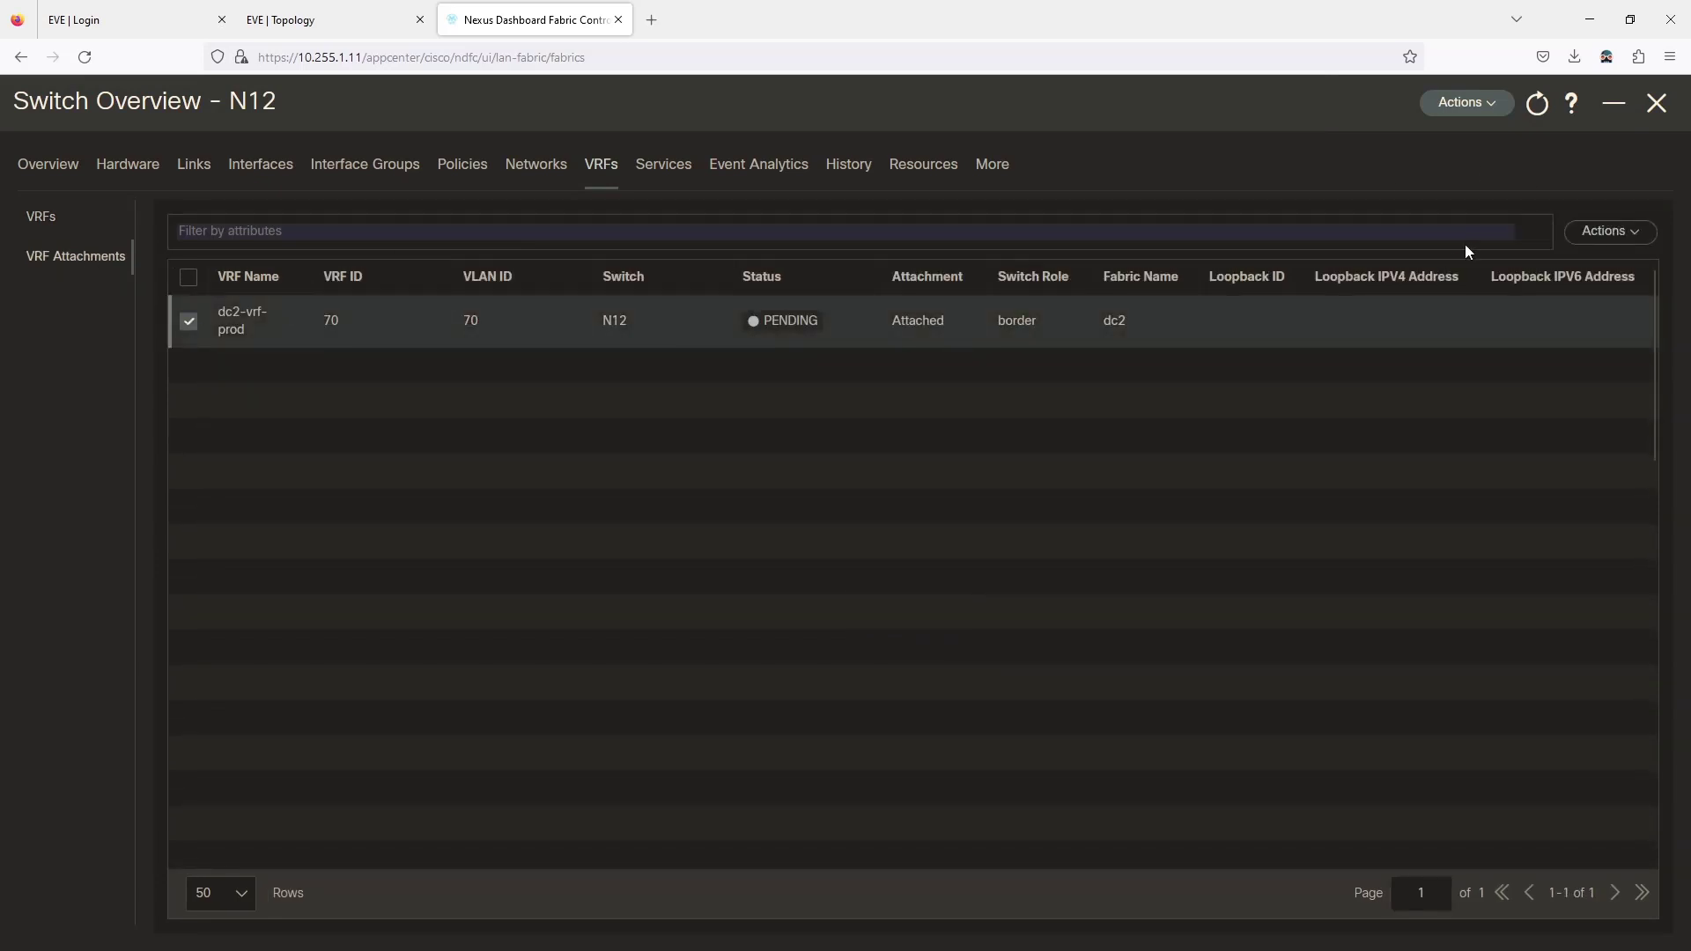
Edit the attachment to extend via VRF_LITE, attach all extension links, and save.
click(1603, 232)
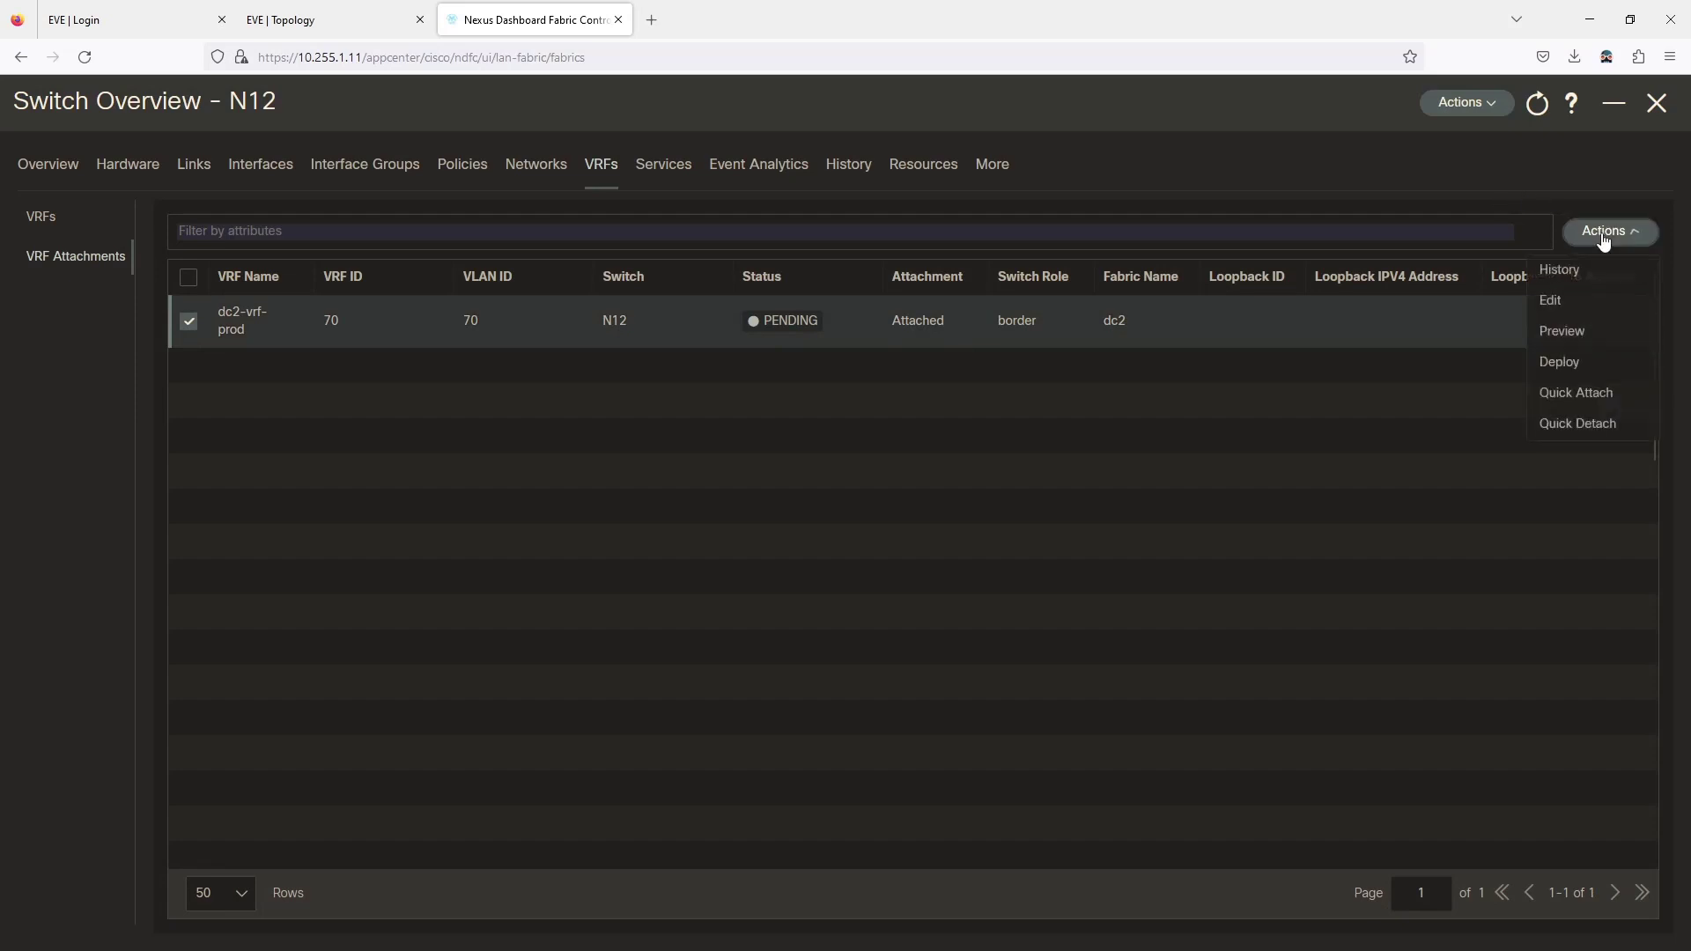
click(1552, 301)
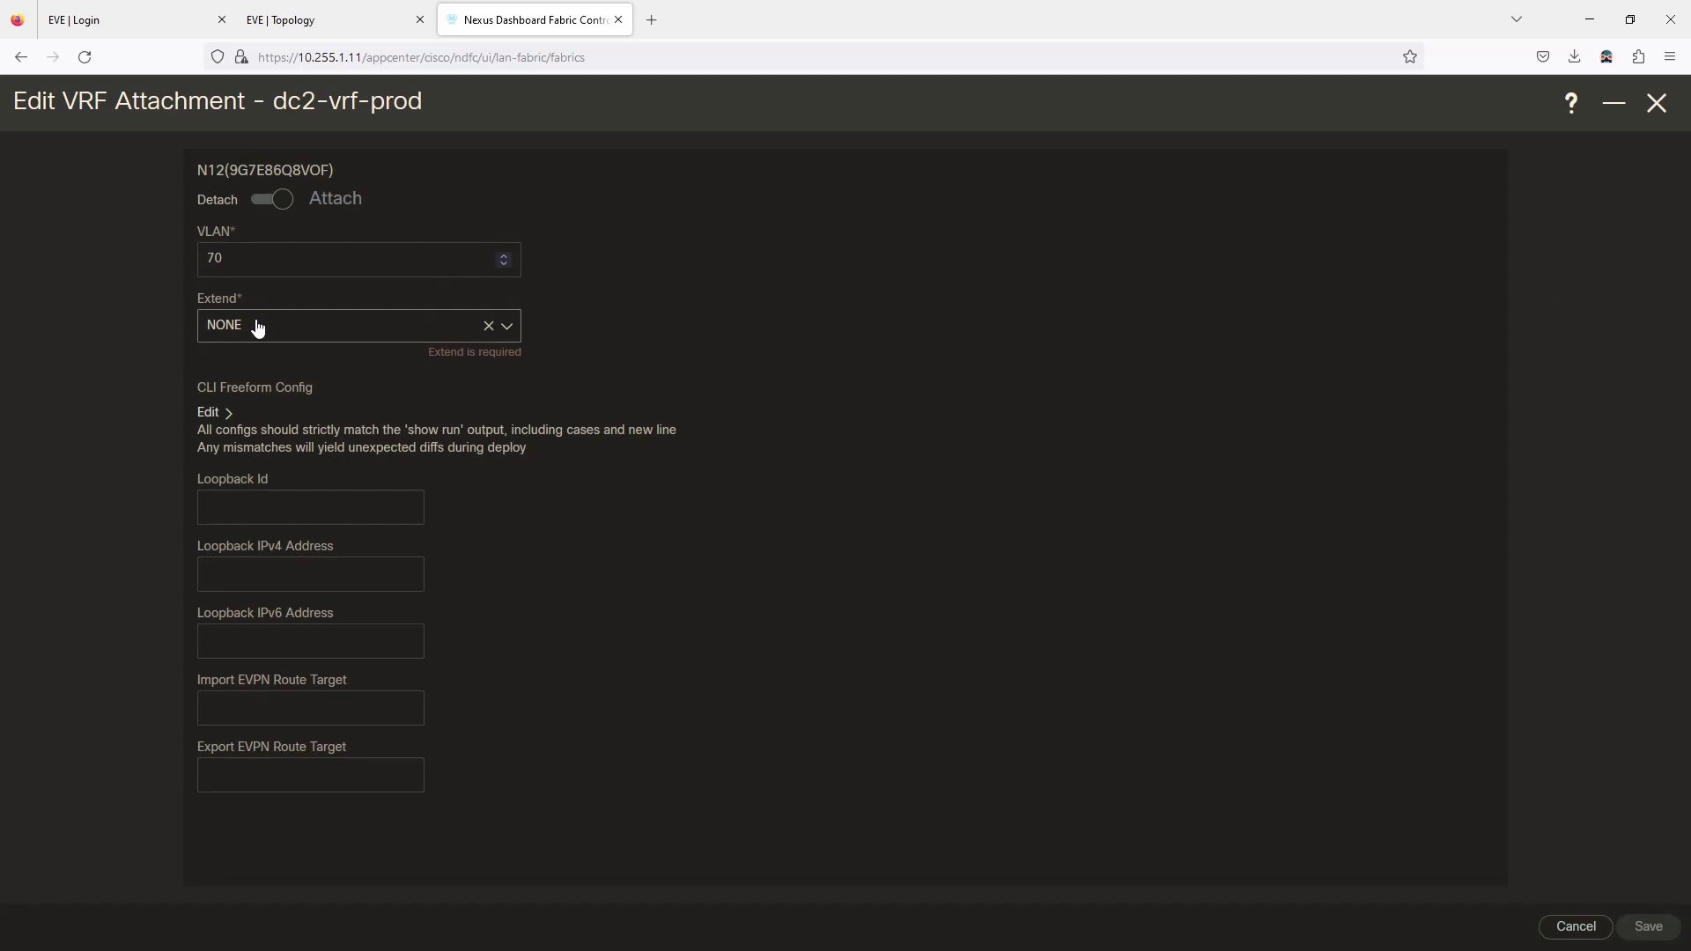
click(263, 328)
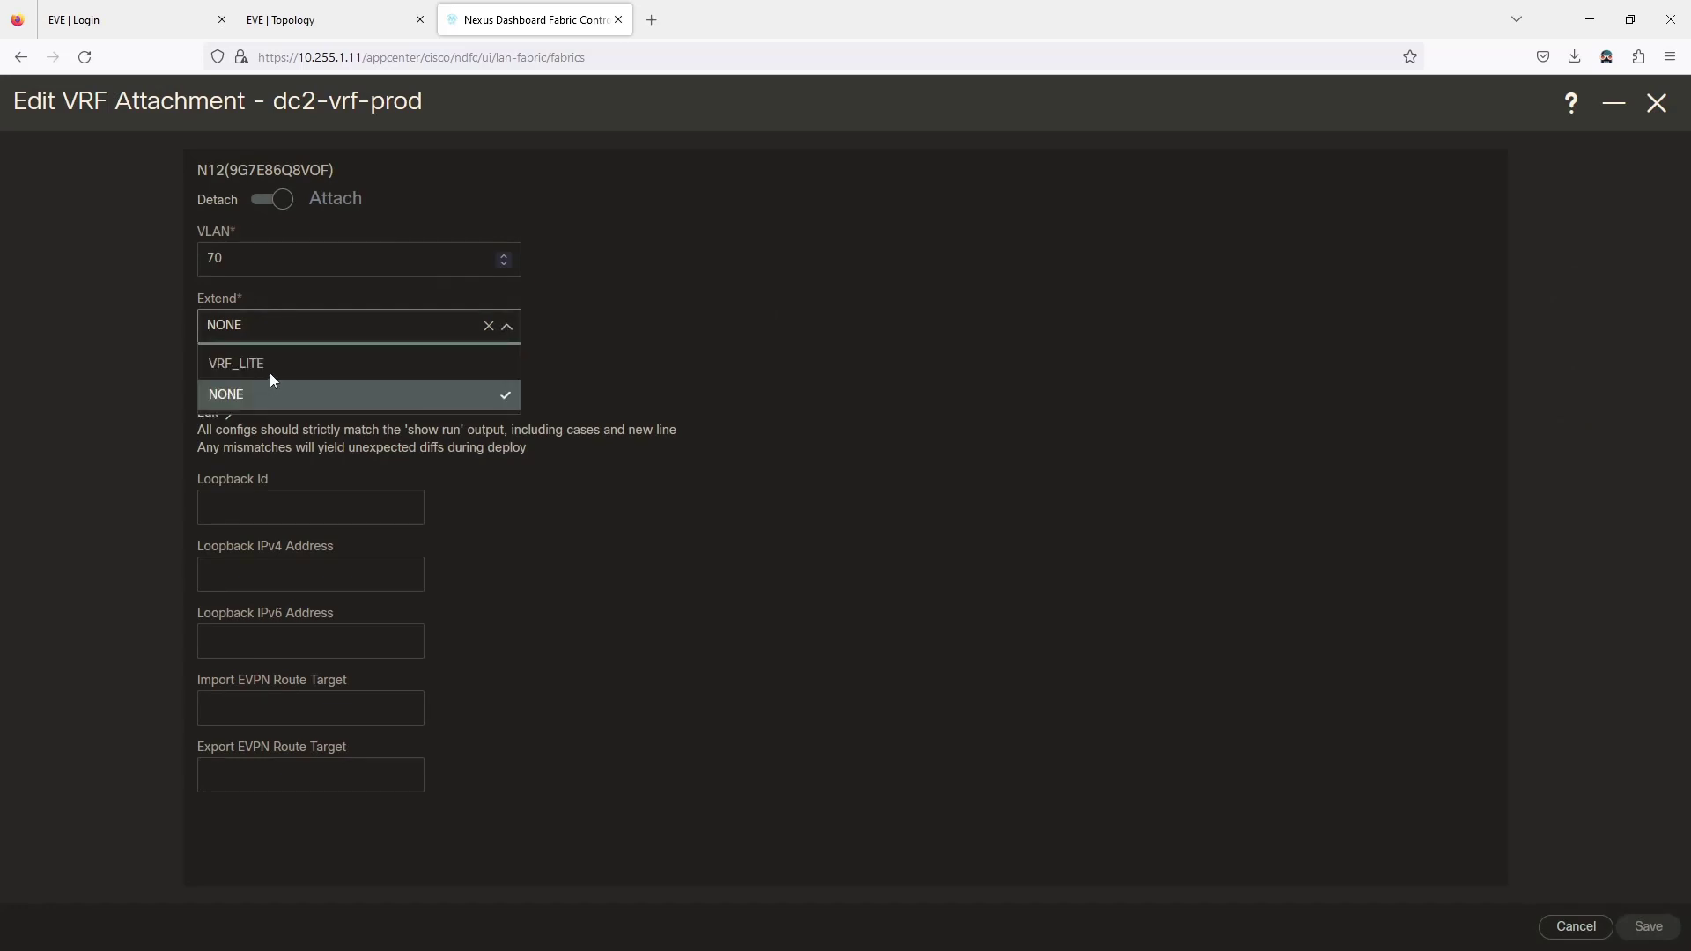
click(271, 363)
scroll(738, 535, down, 3)
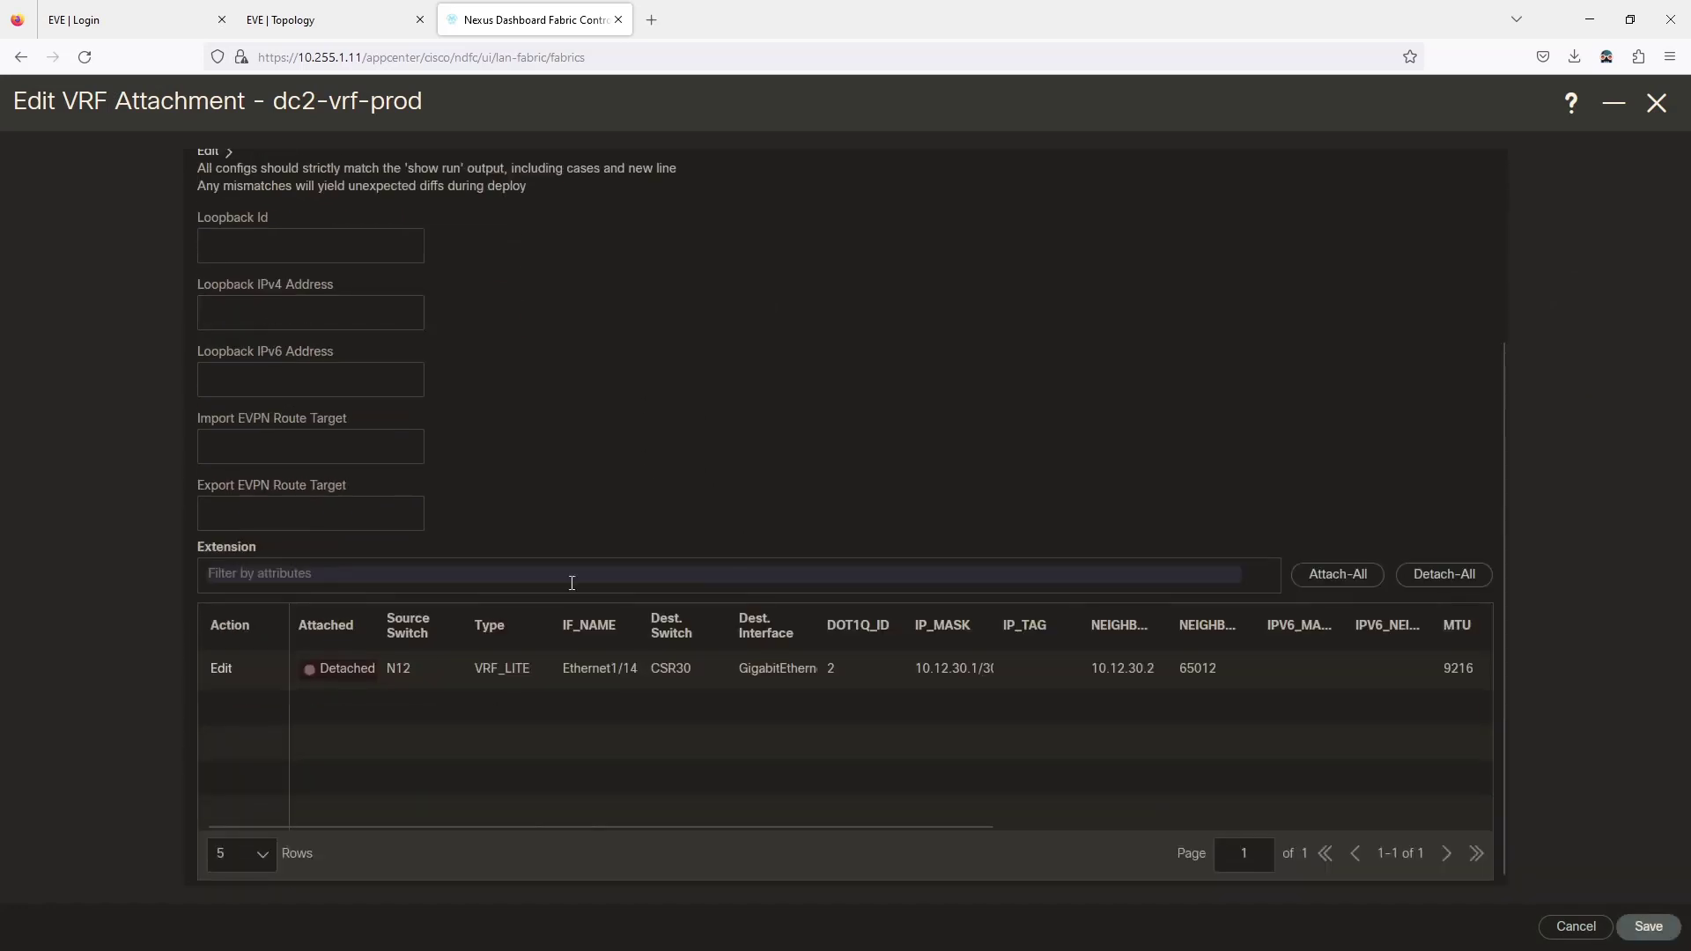
click(1359, 582)
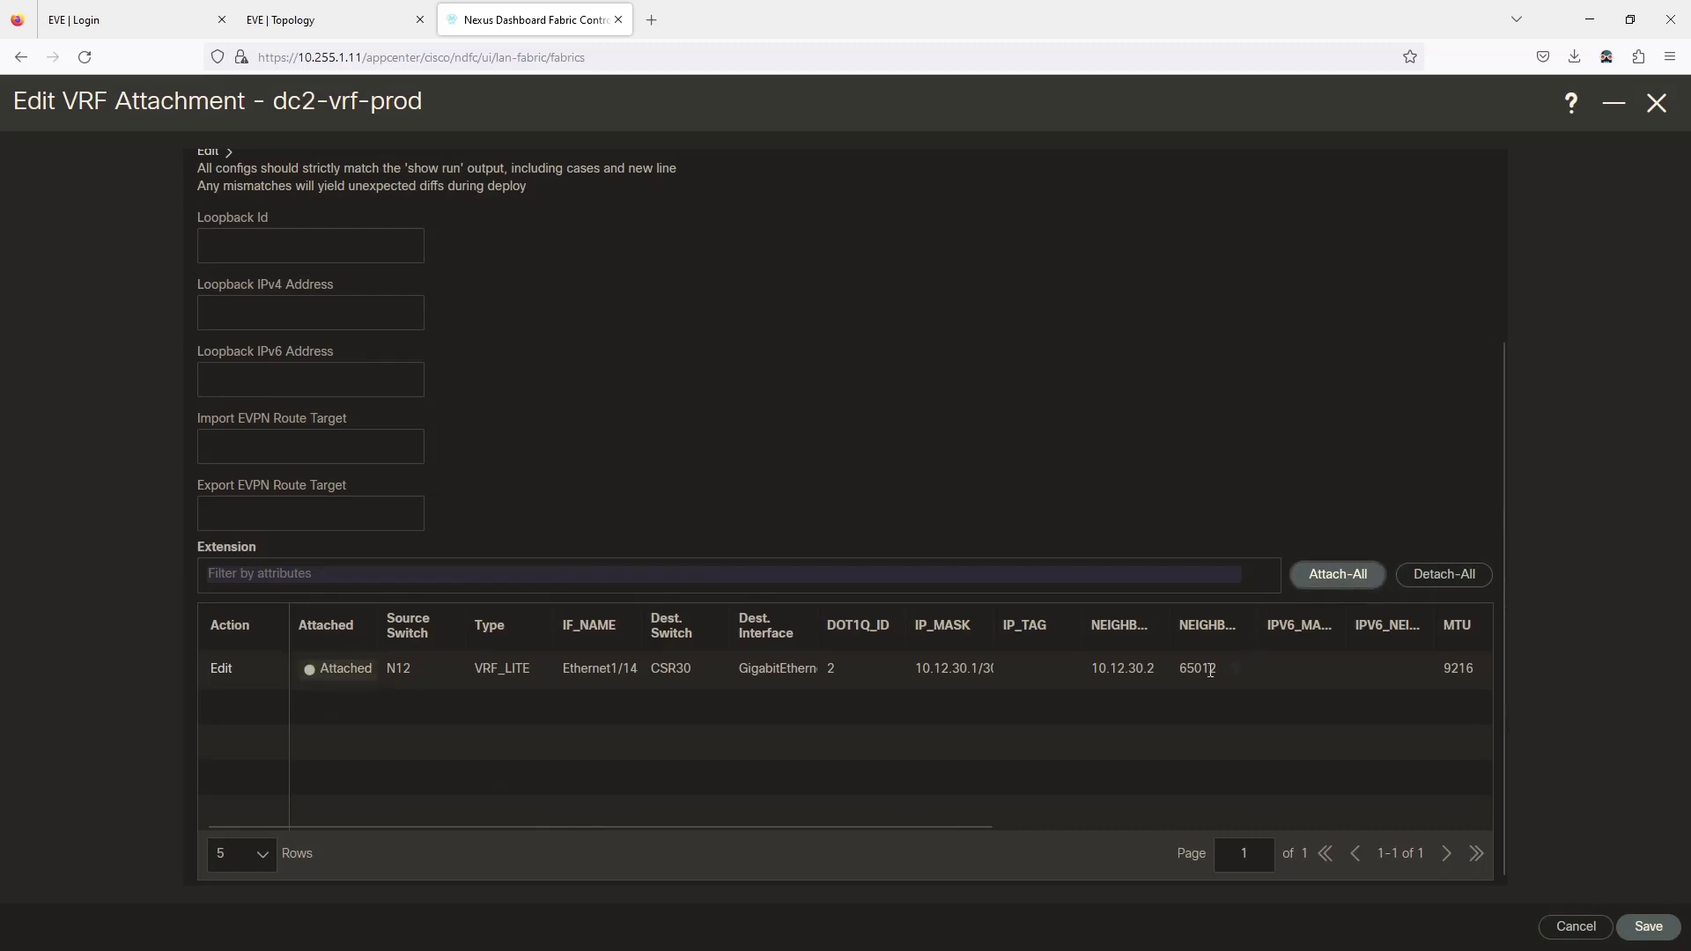
click(1649, 927)
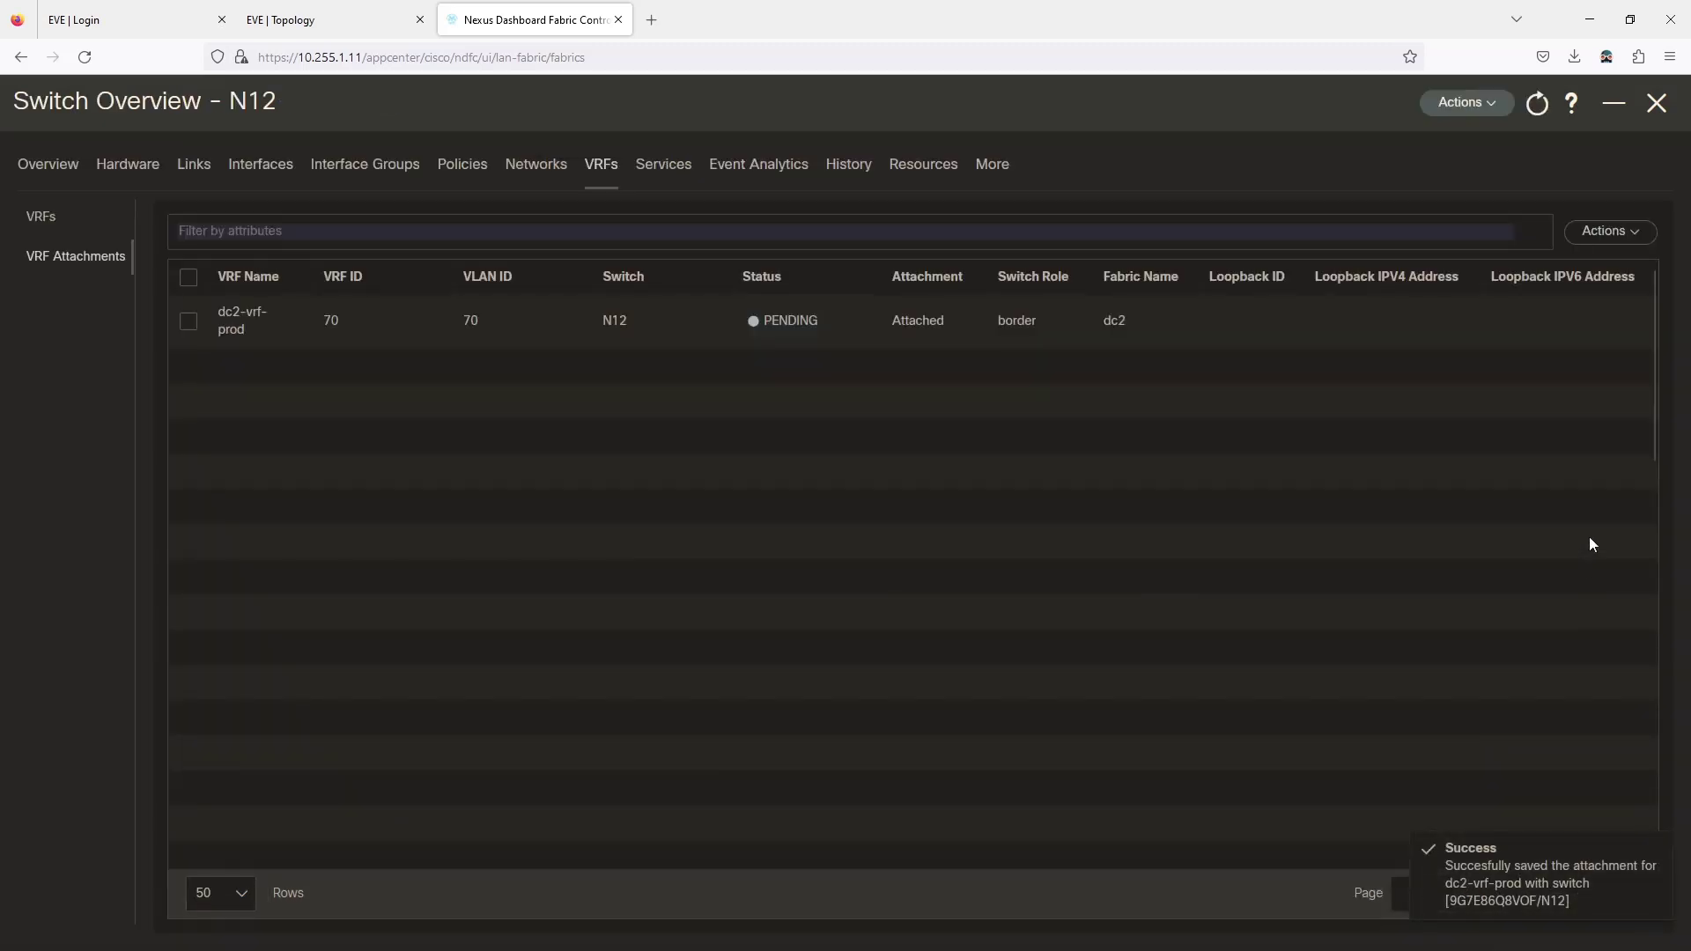
click(1497, 107)
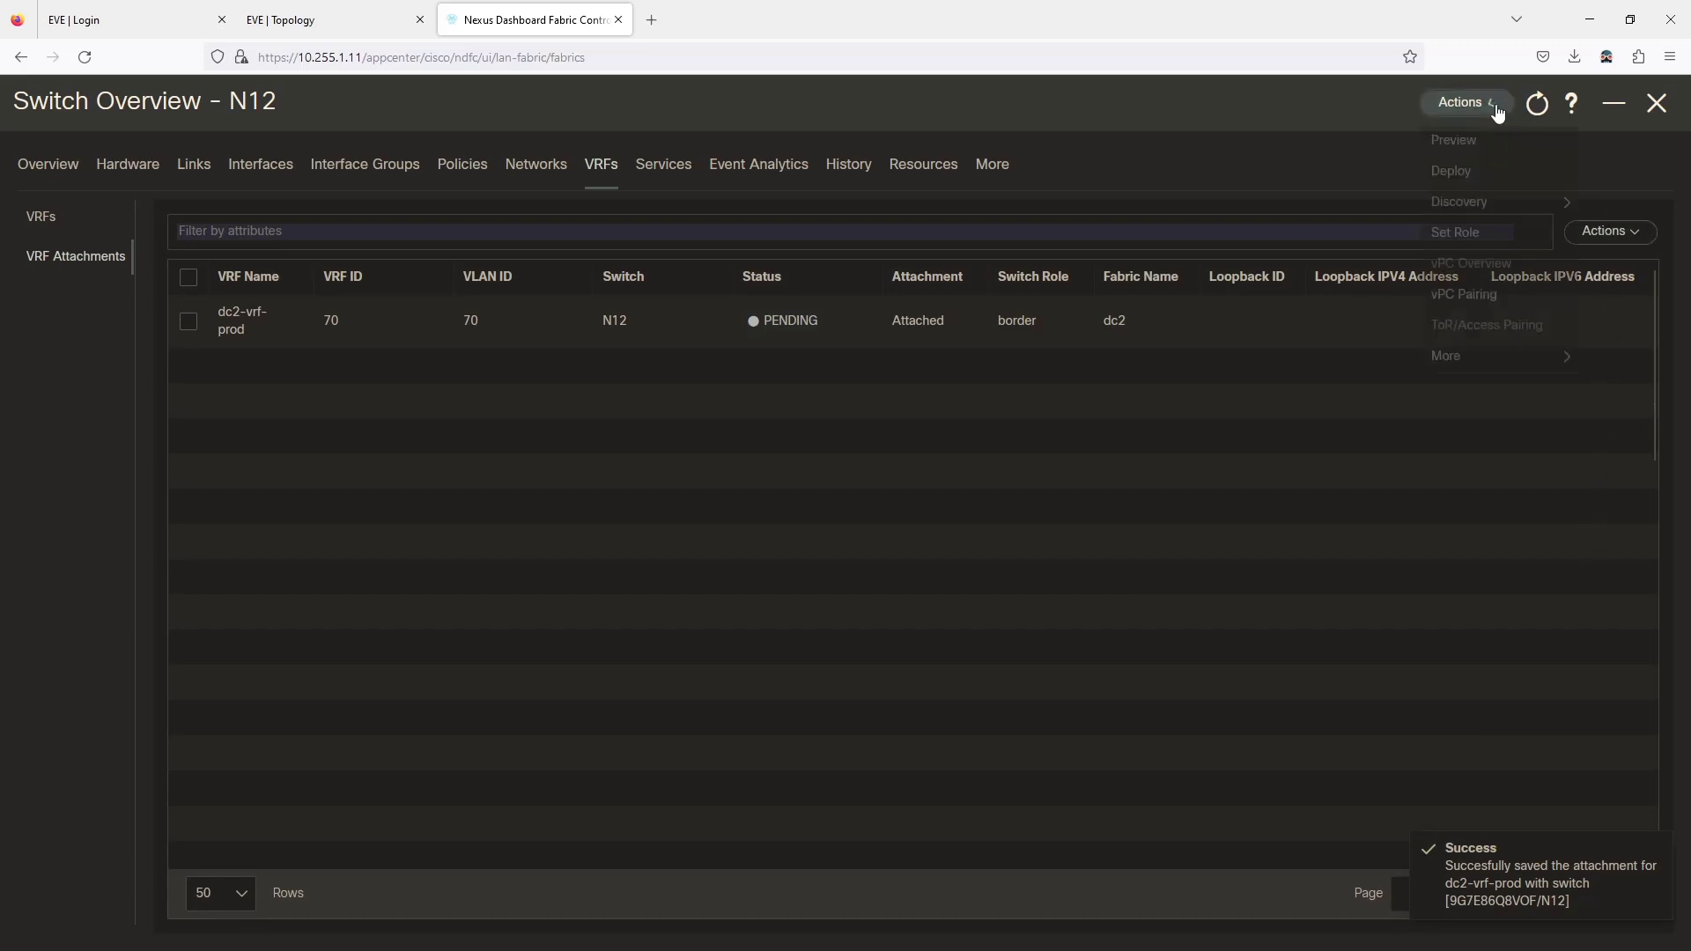
Preview and deploy N12's 46 pending config lines, then switch to the EVE topology.
click(1452, 174)
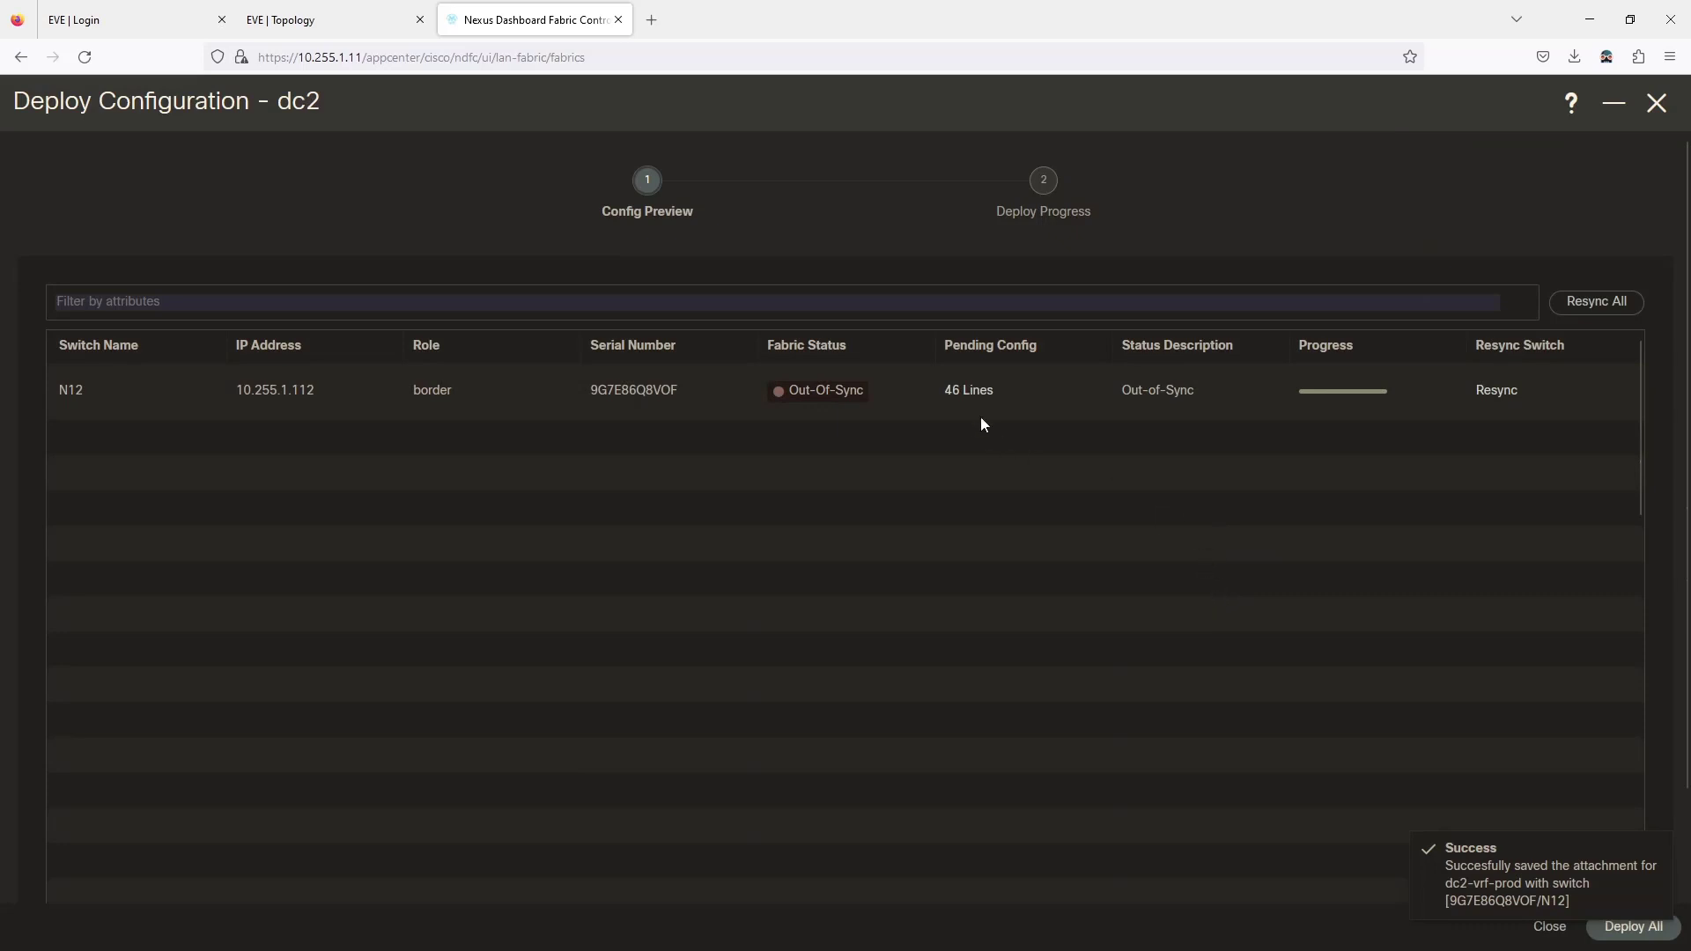
click(968, 391)
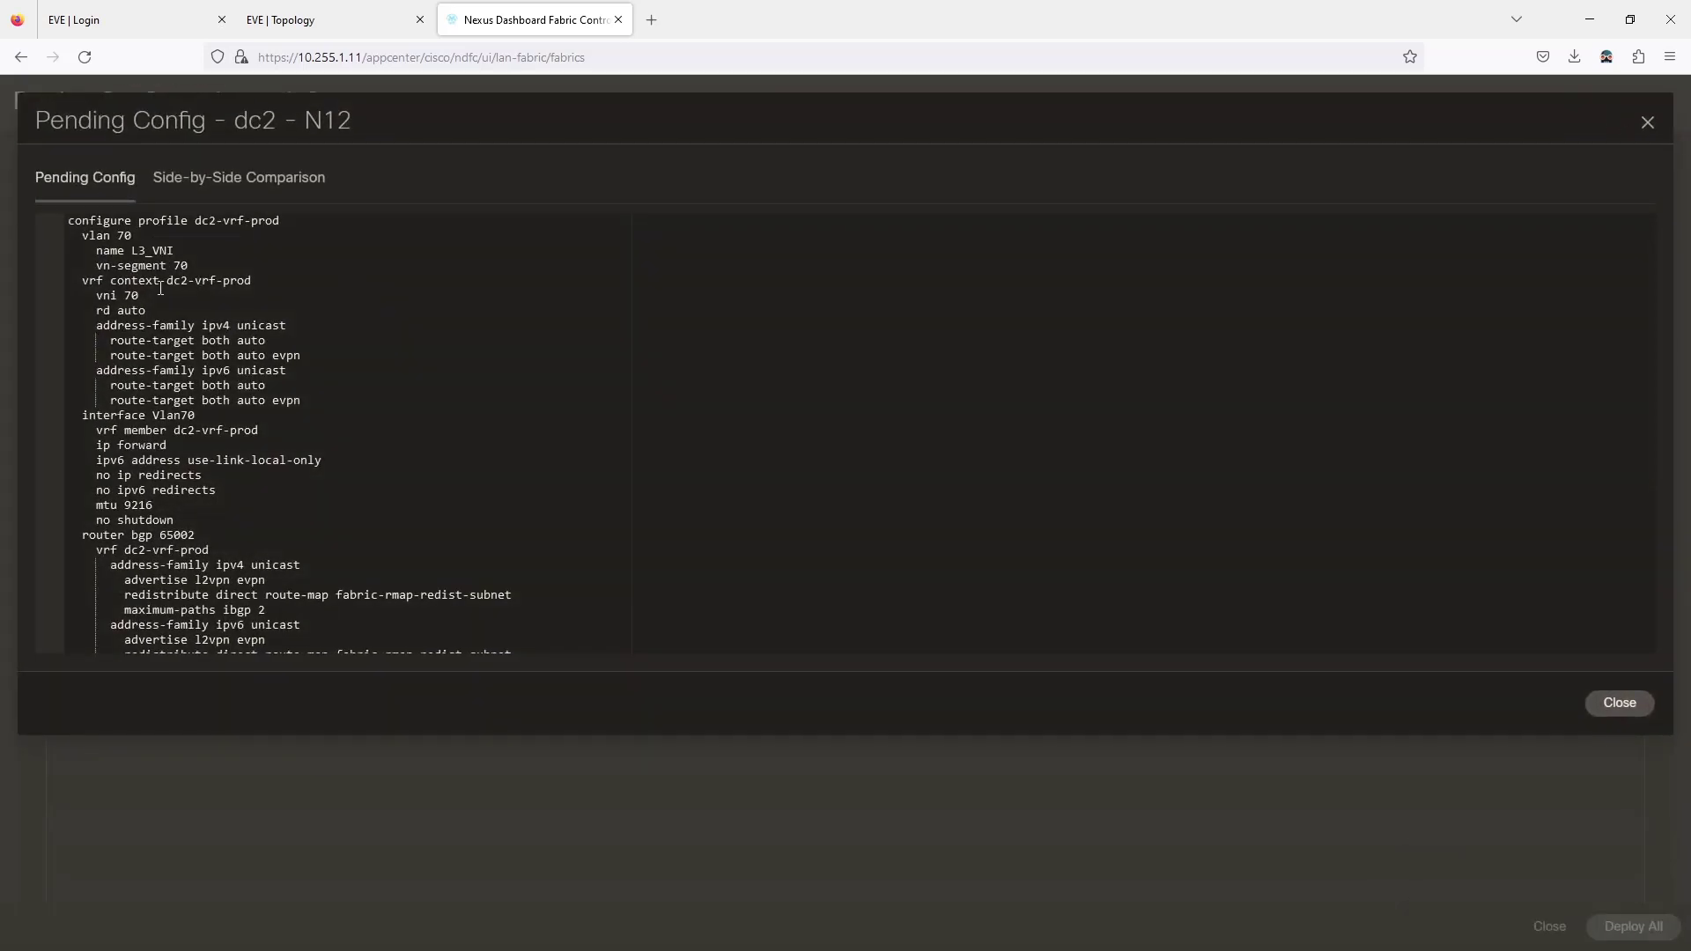
scroll(161, 289, down, 5)
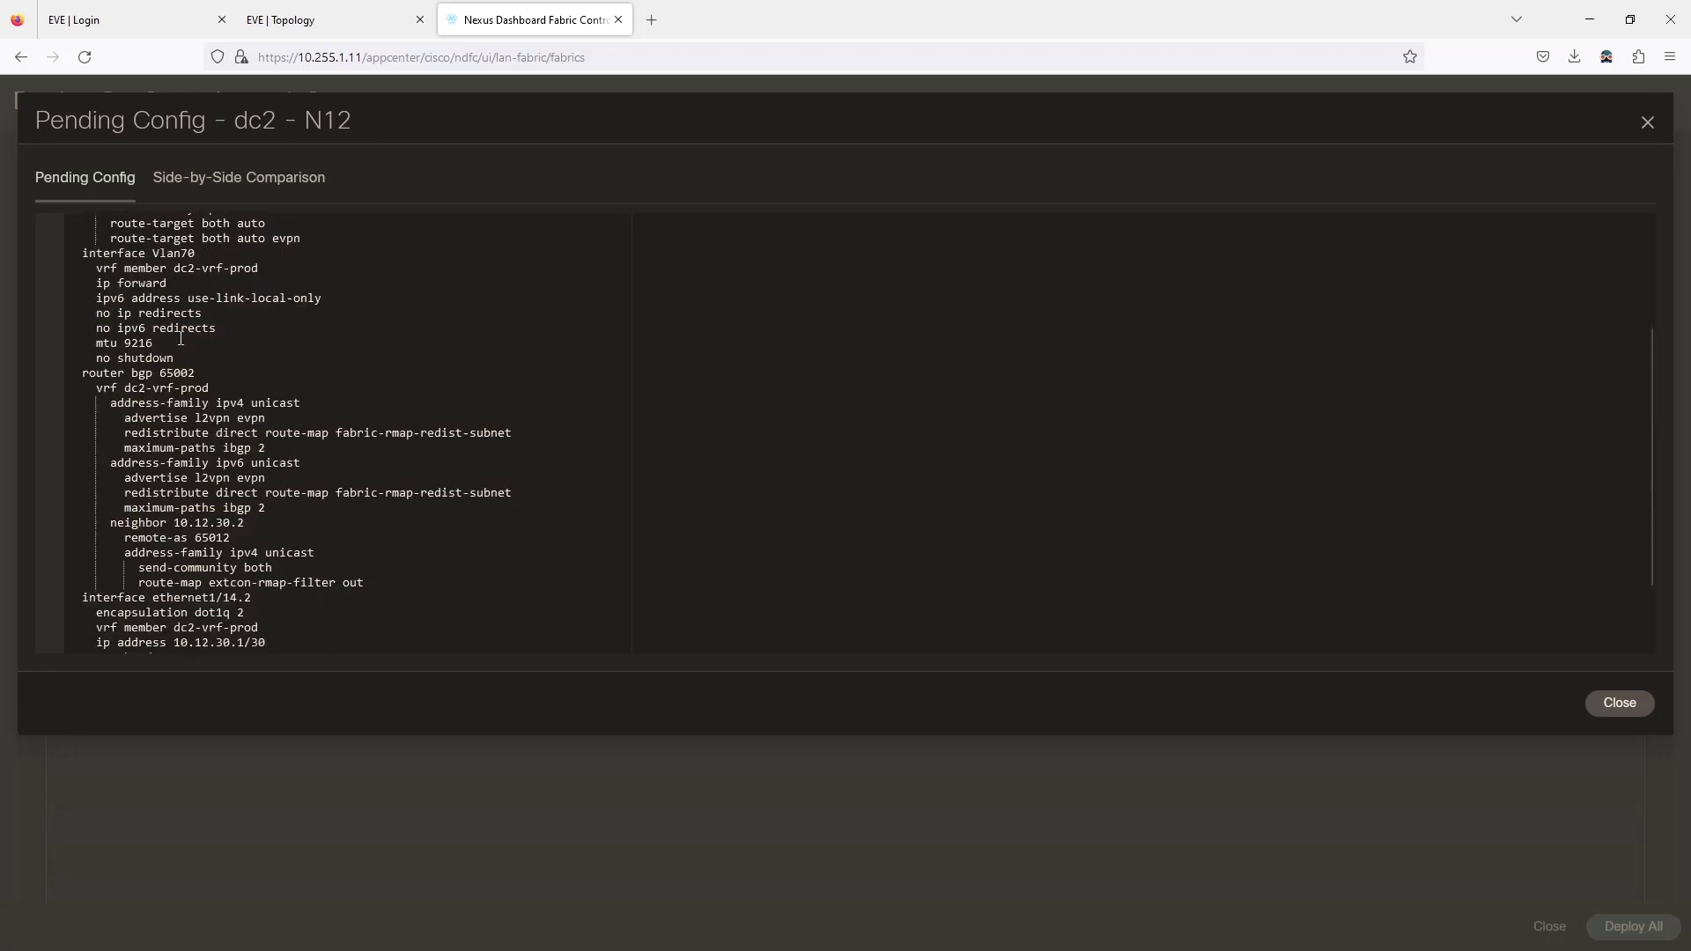
scroll(167, 506, down, 1)
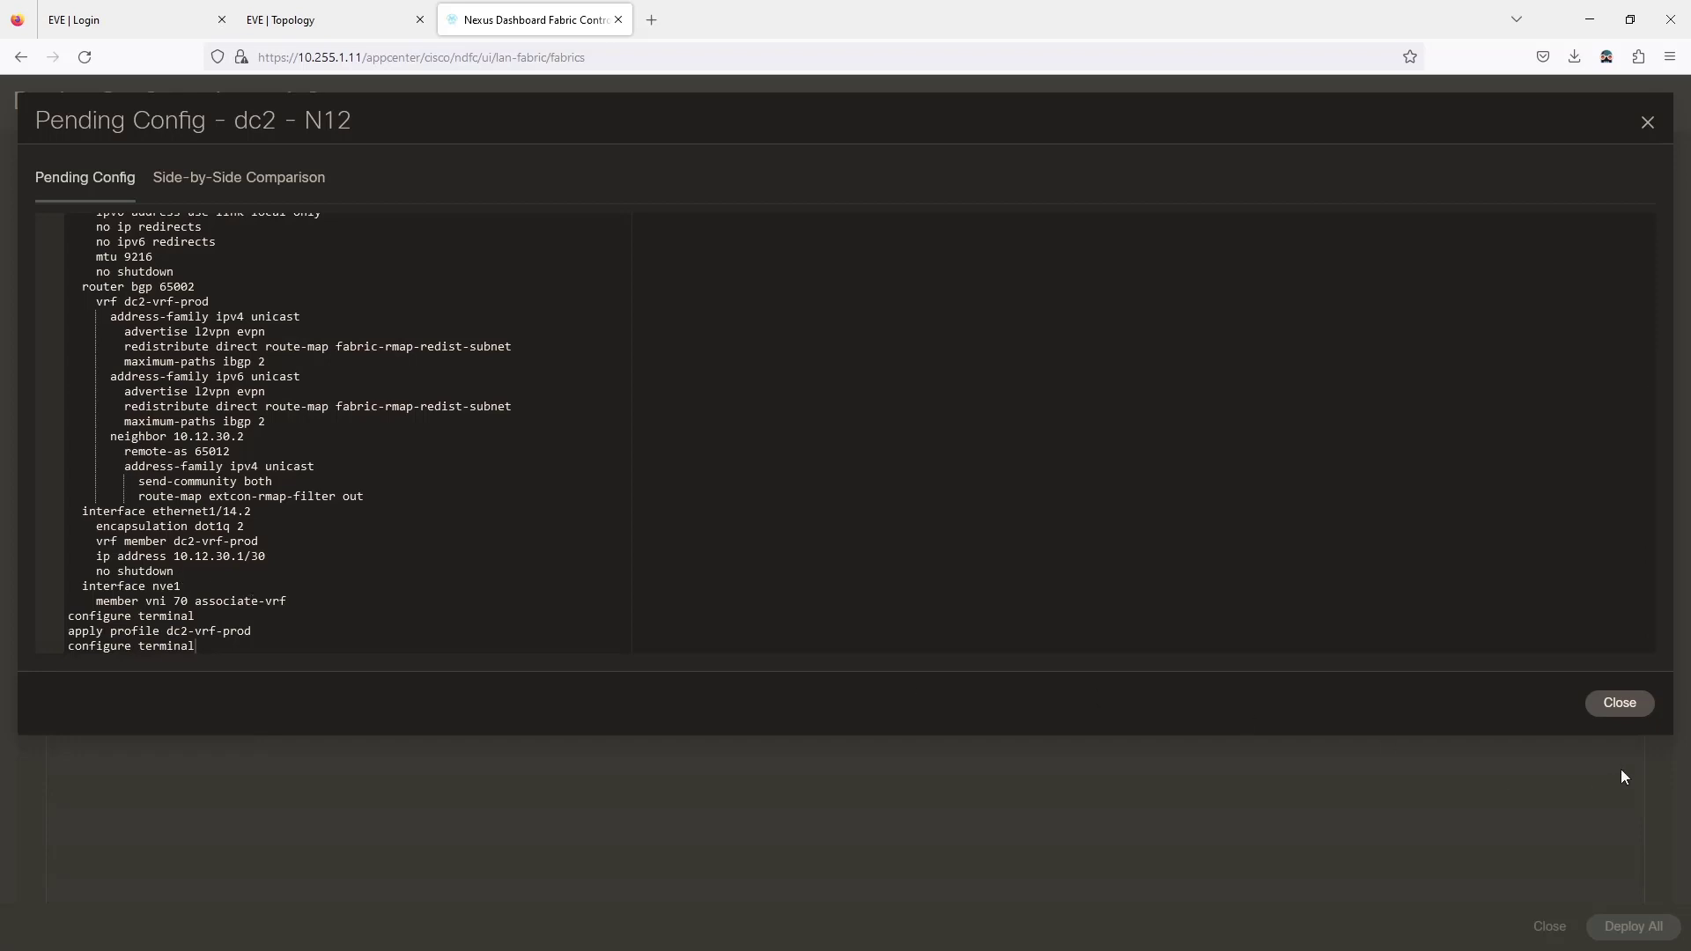
click(1619, 703)
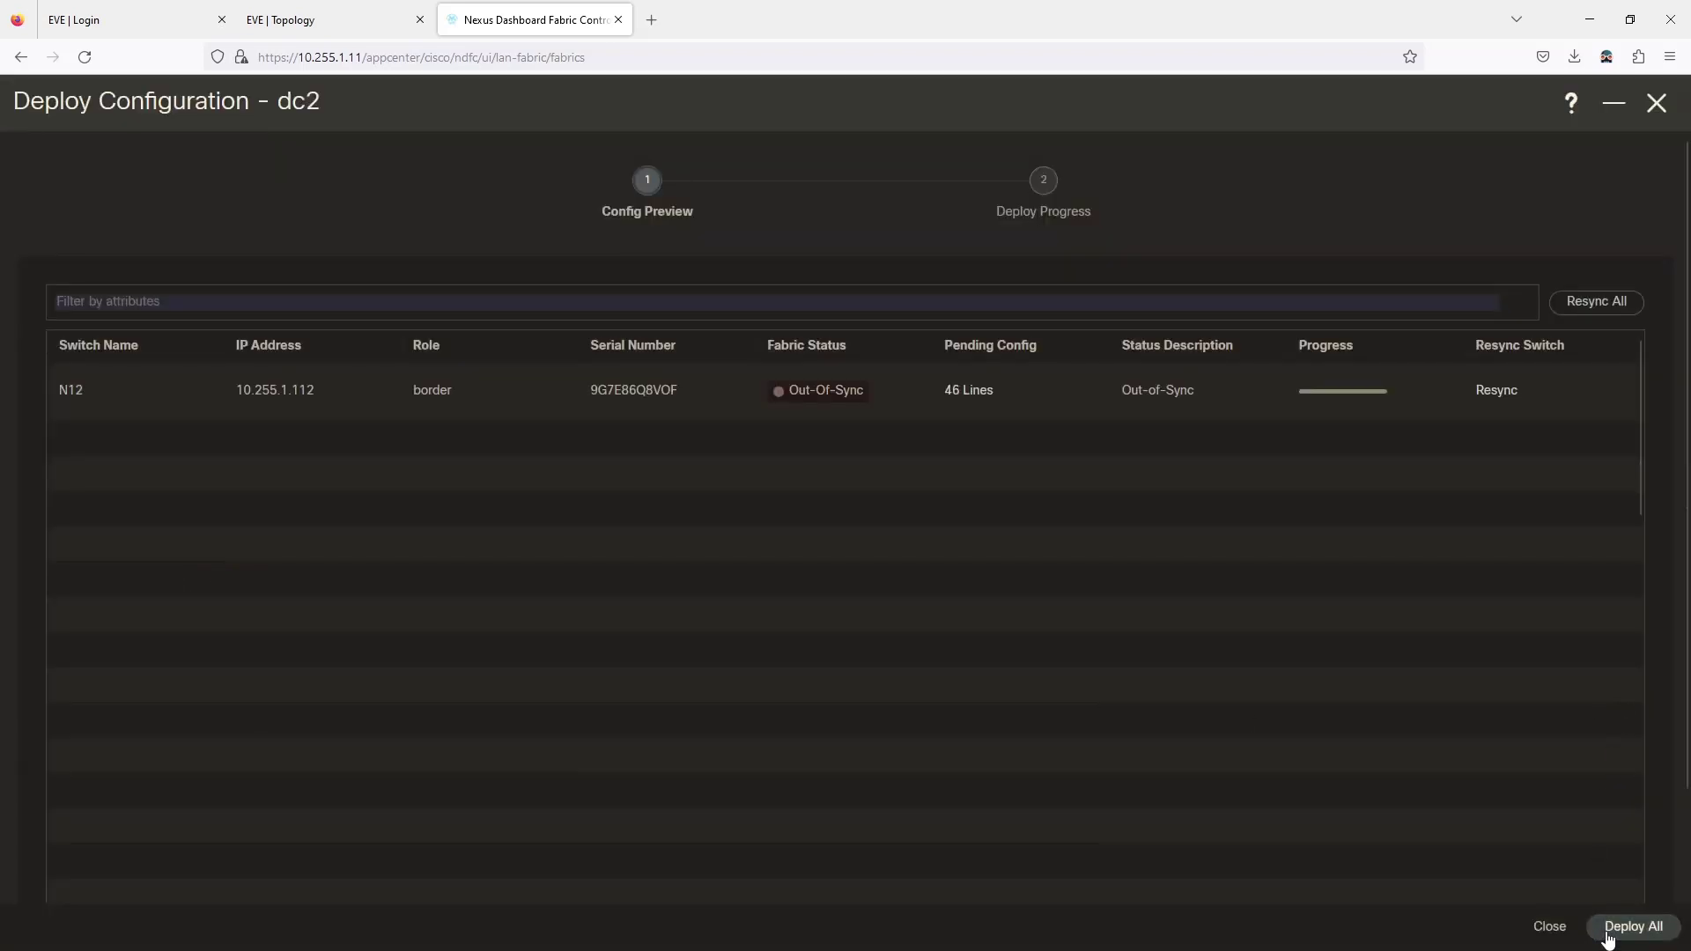
click(1633, 927)
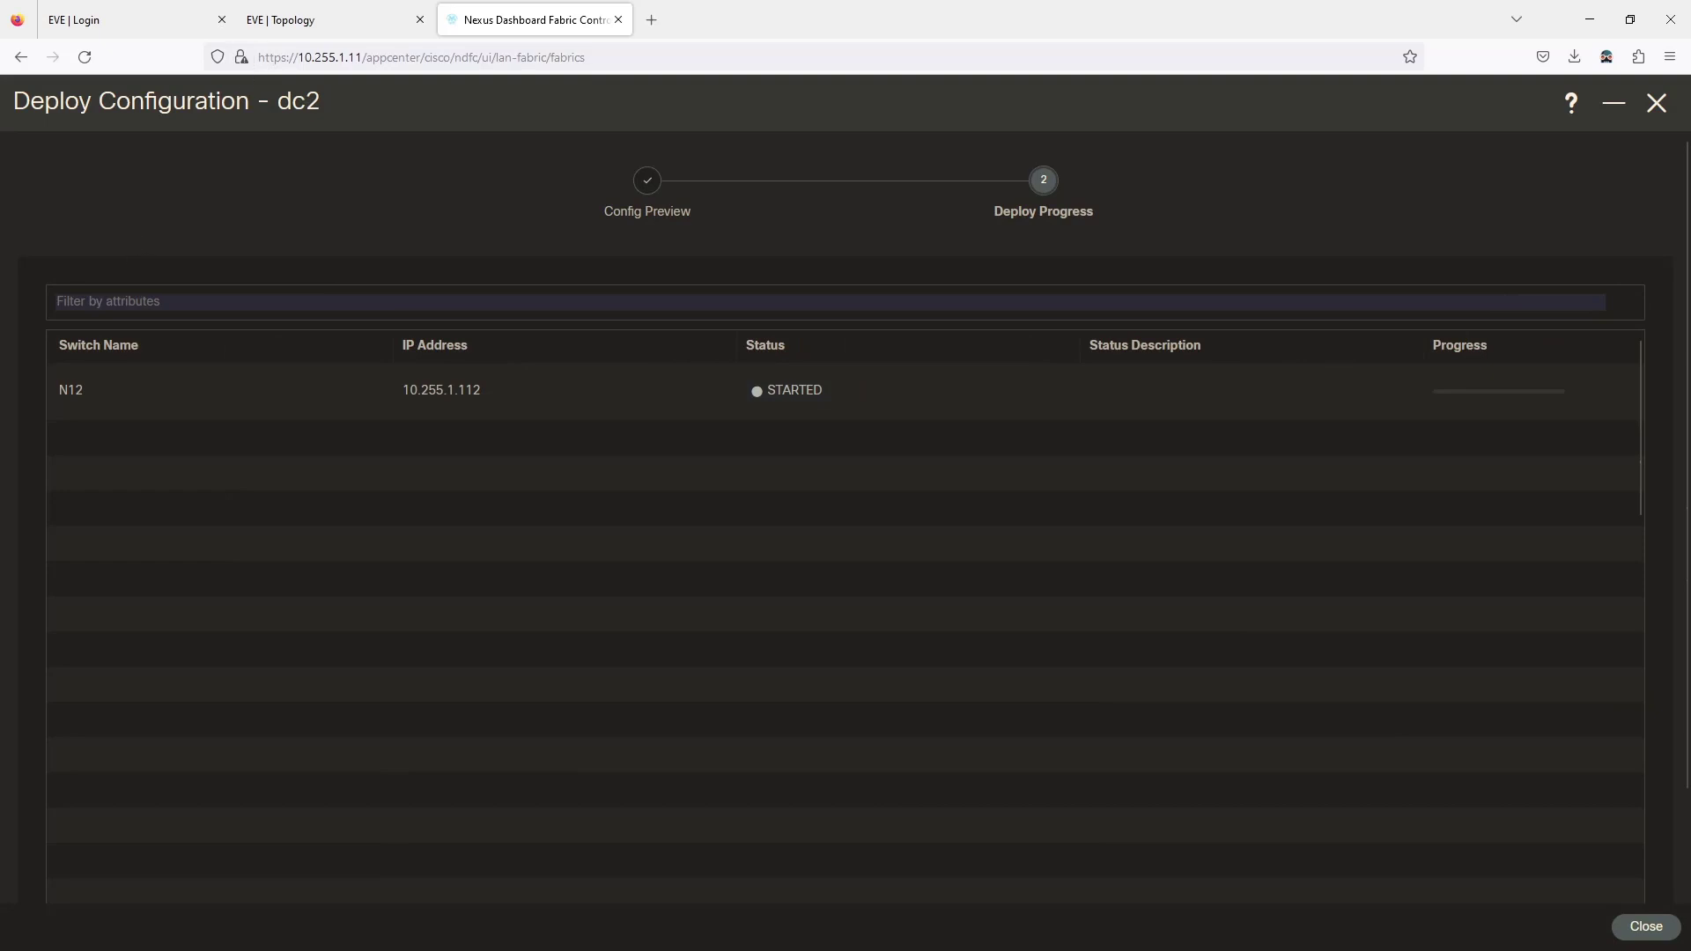
click(353, 19)
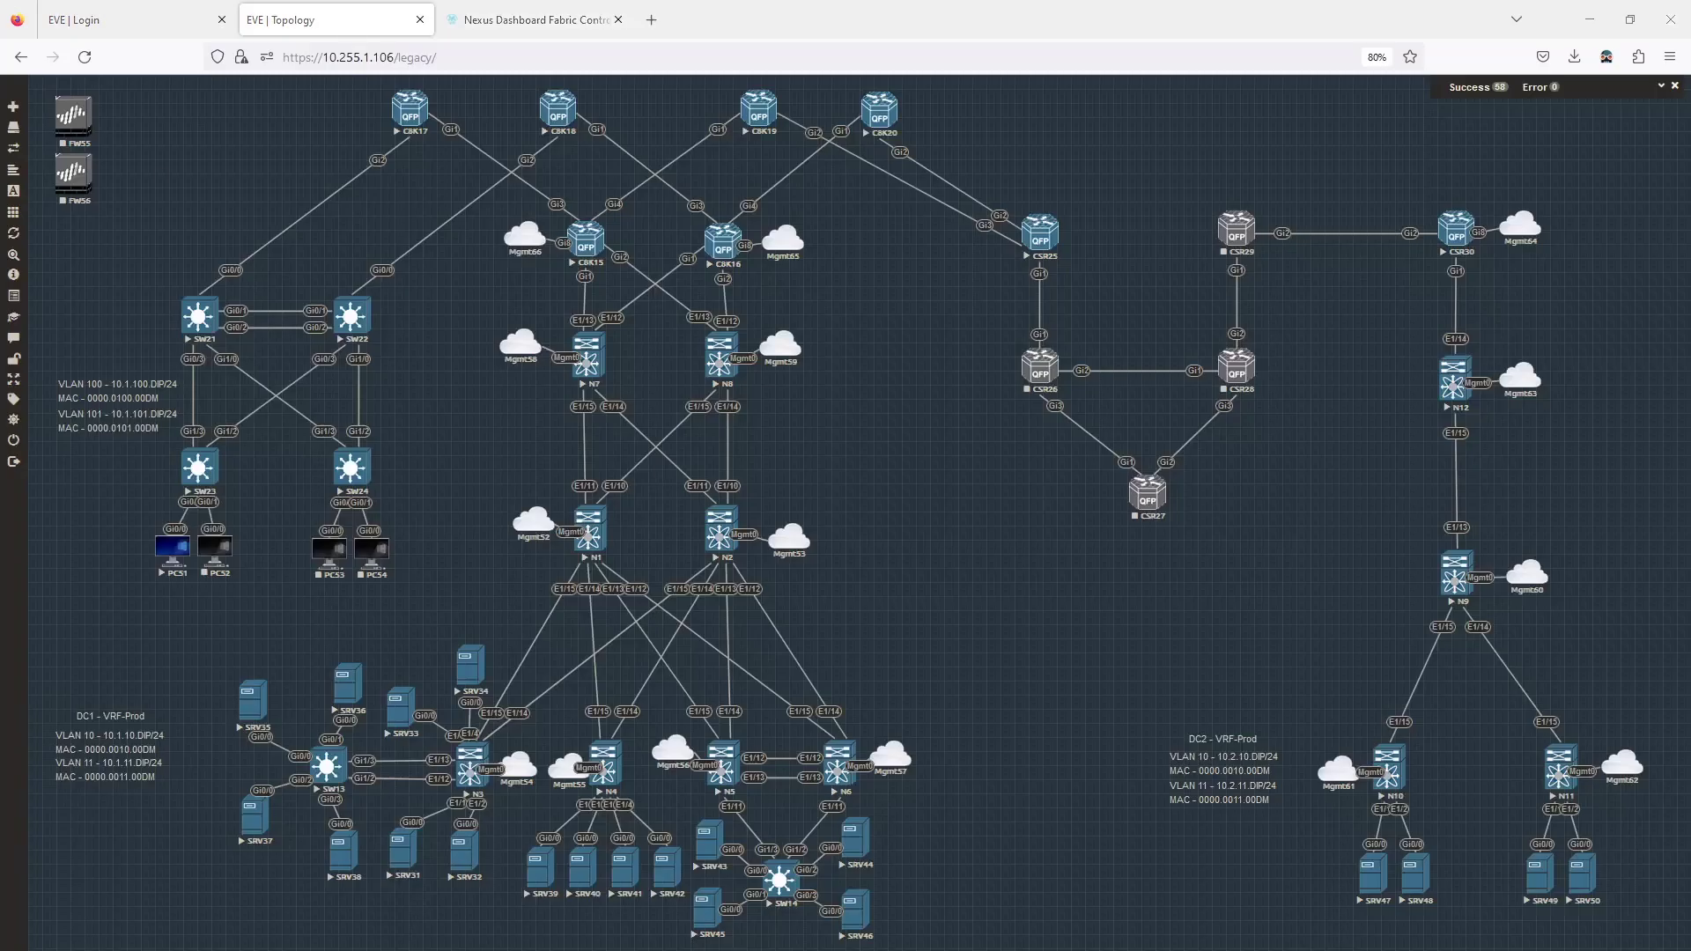
On CSR30, bring up Gi1 and give subinterface Gi1.70 dot1Q tag 2 and 10.12.30.2/30.
drag(0, 331, 1032, 448)
drag(727, 449, 855, 377)
text(int g1)
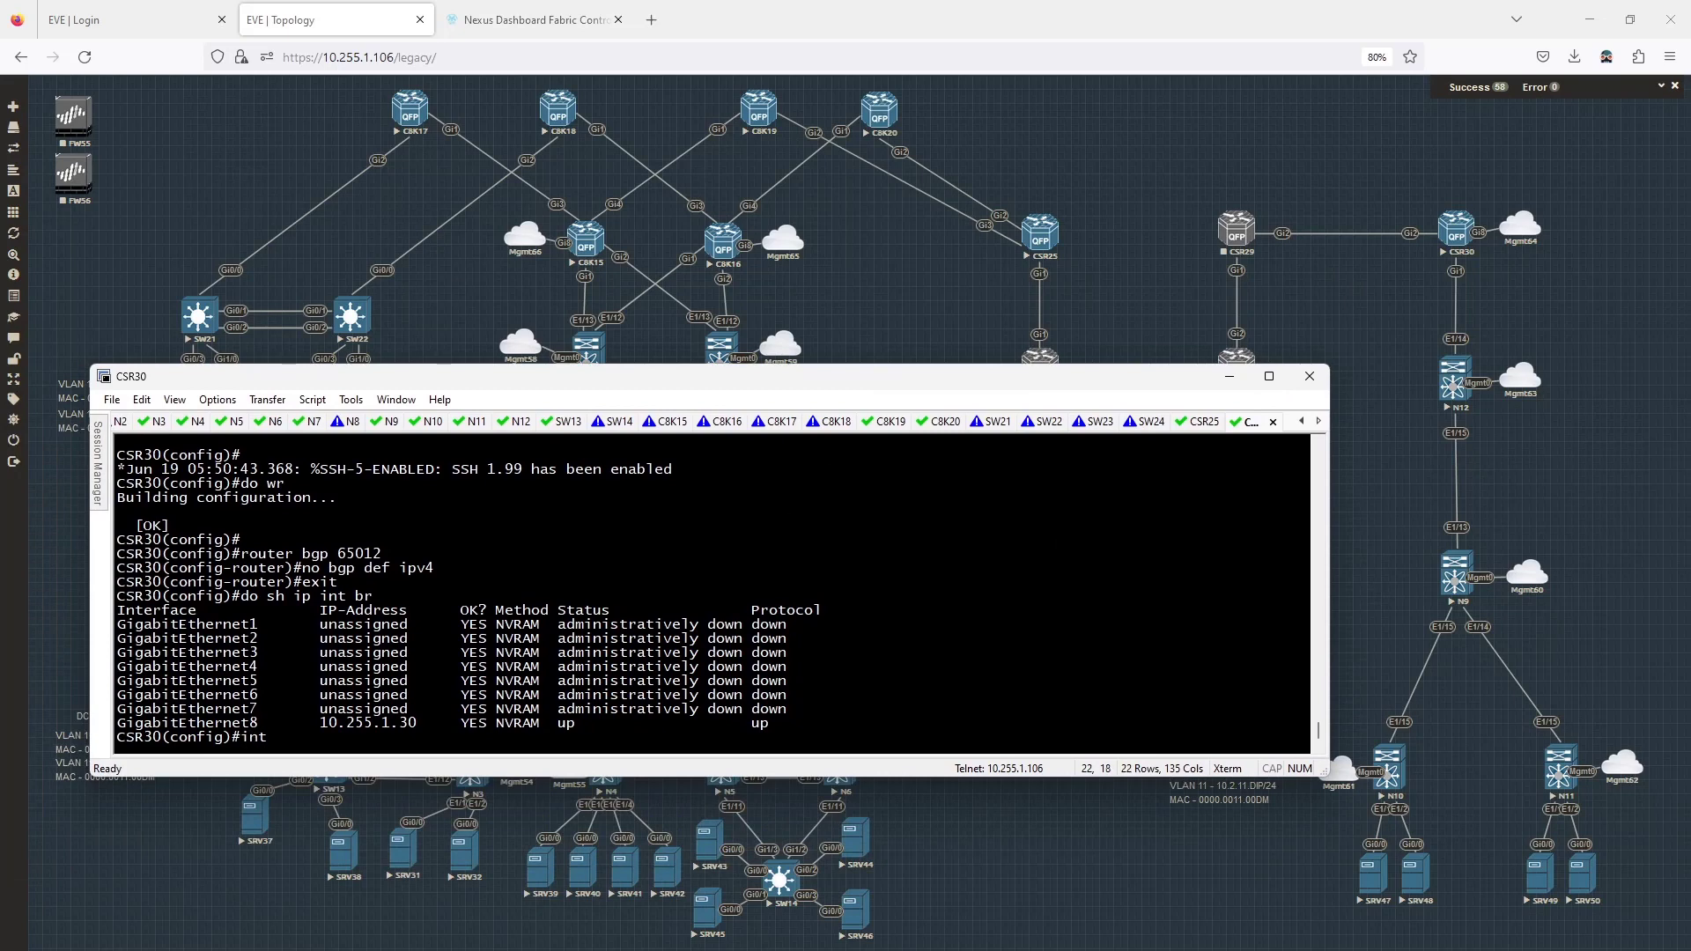
key(Return)
text(no )
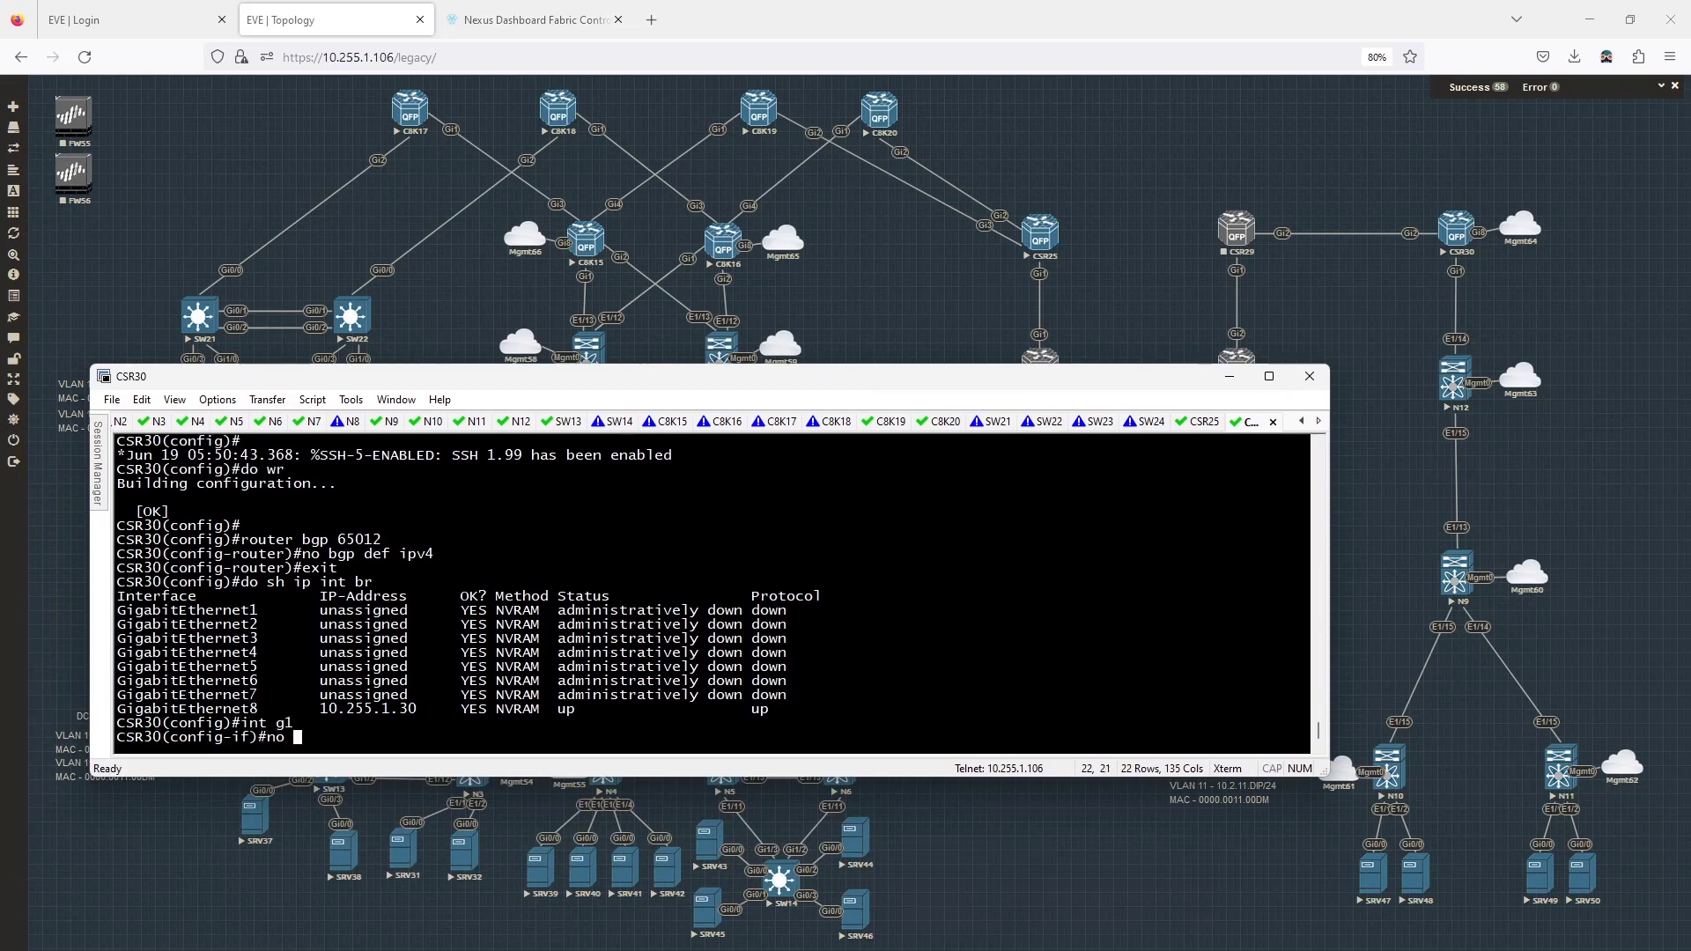
text(shut)
key(Return)
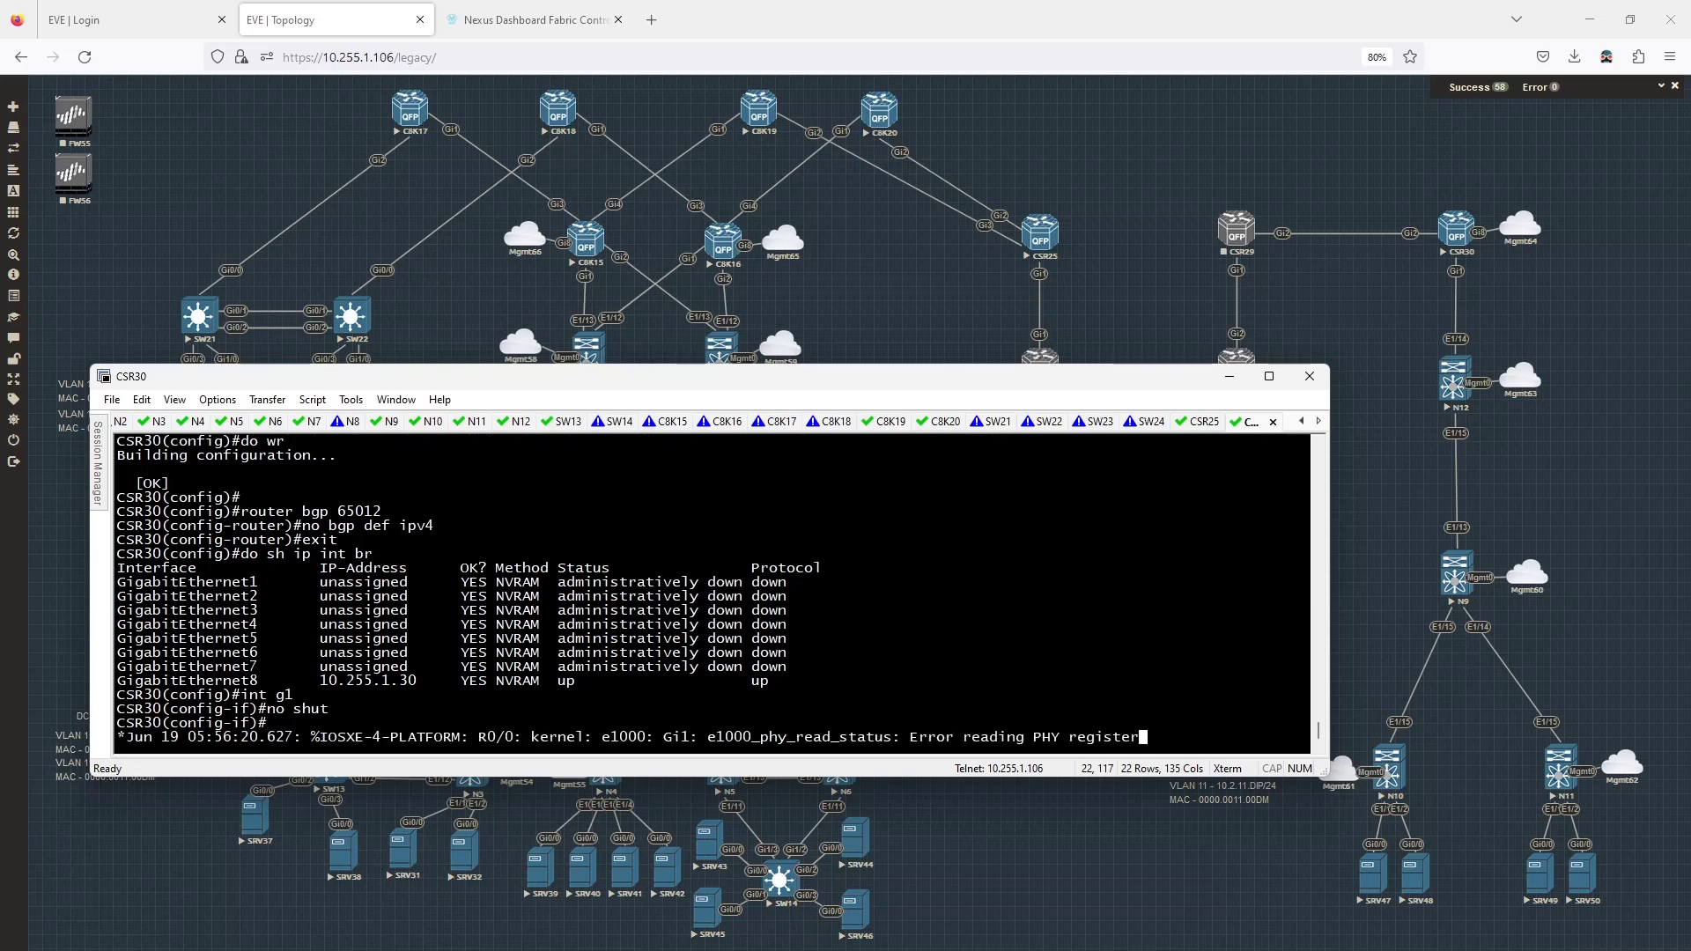
key(Return)
key(Return)
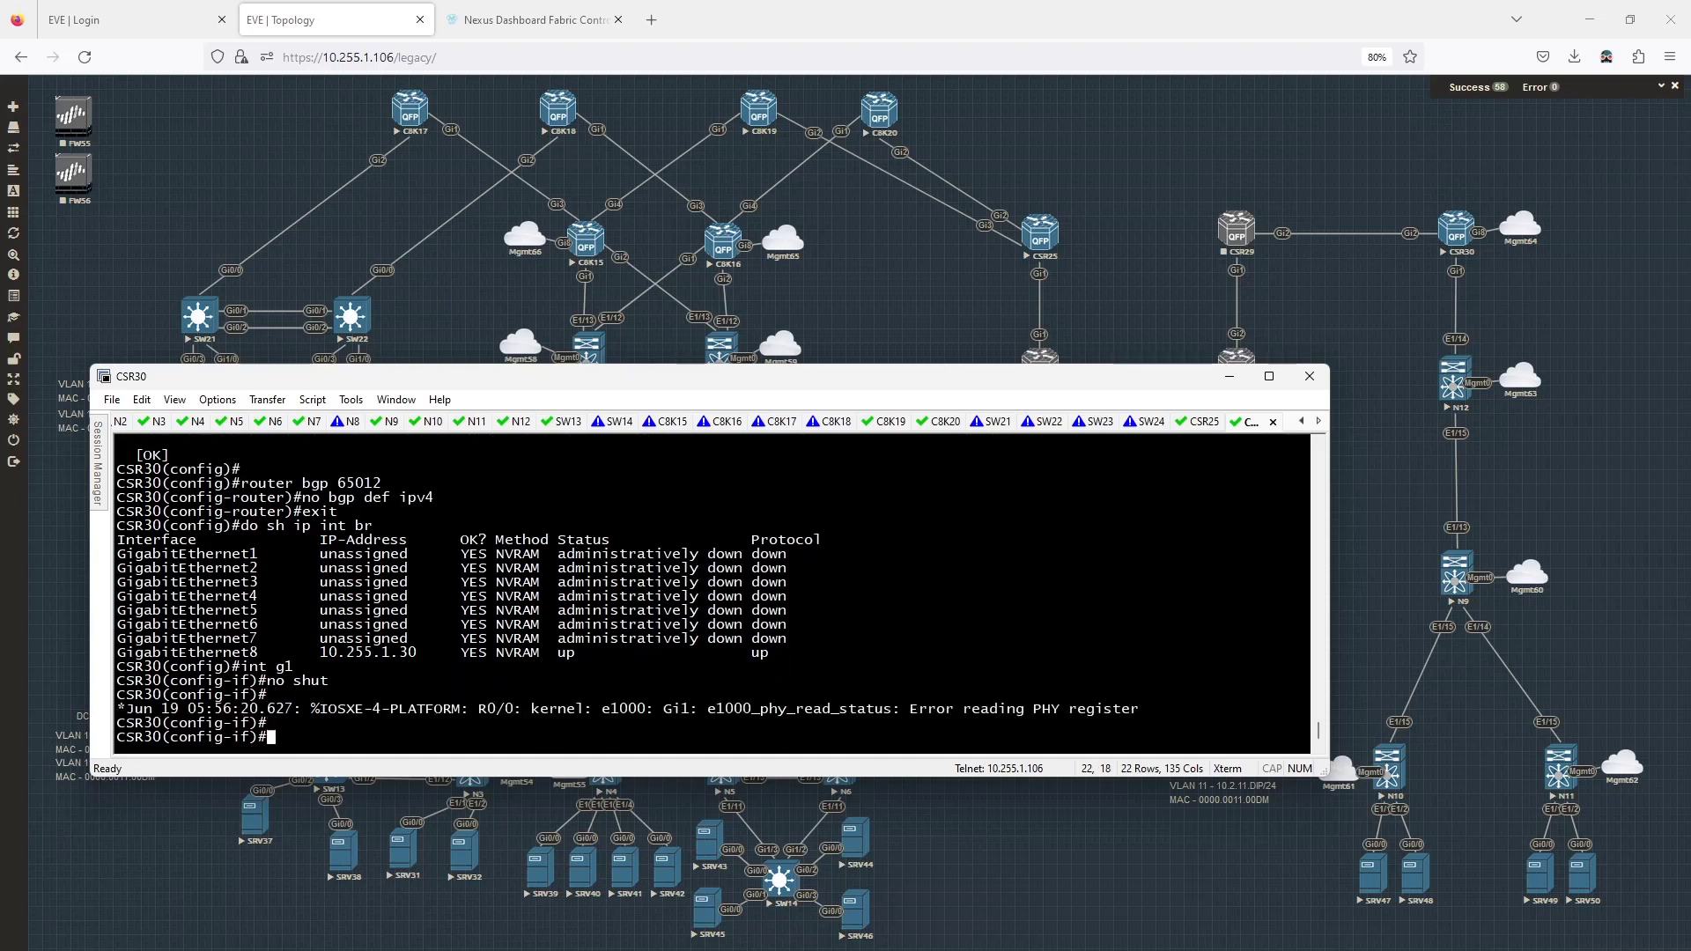
text(int g1.7)
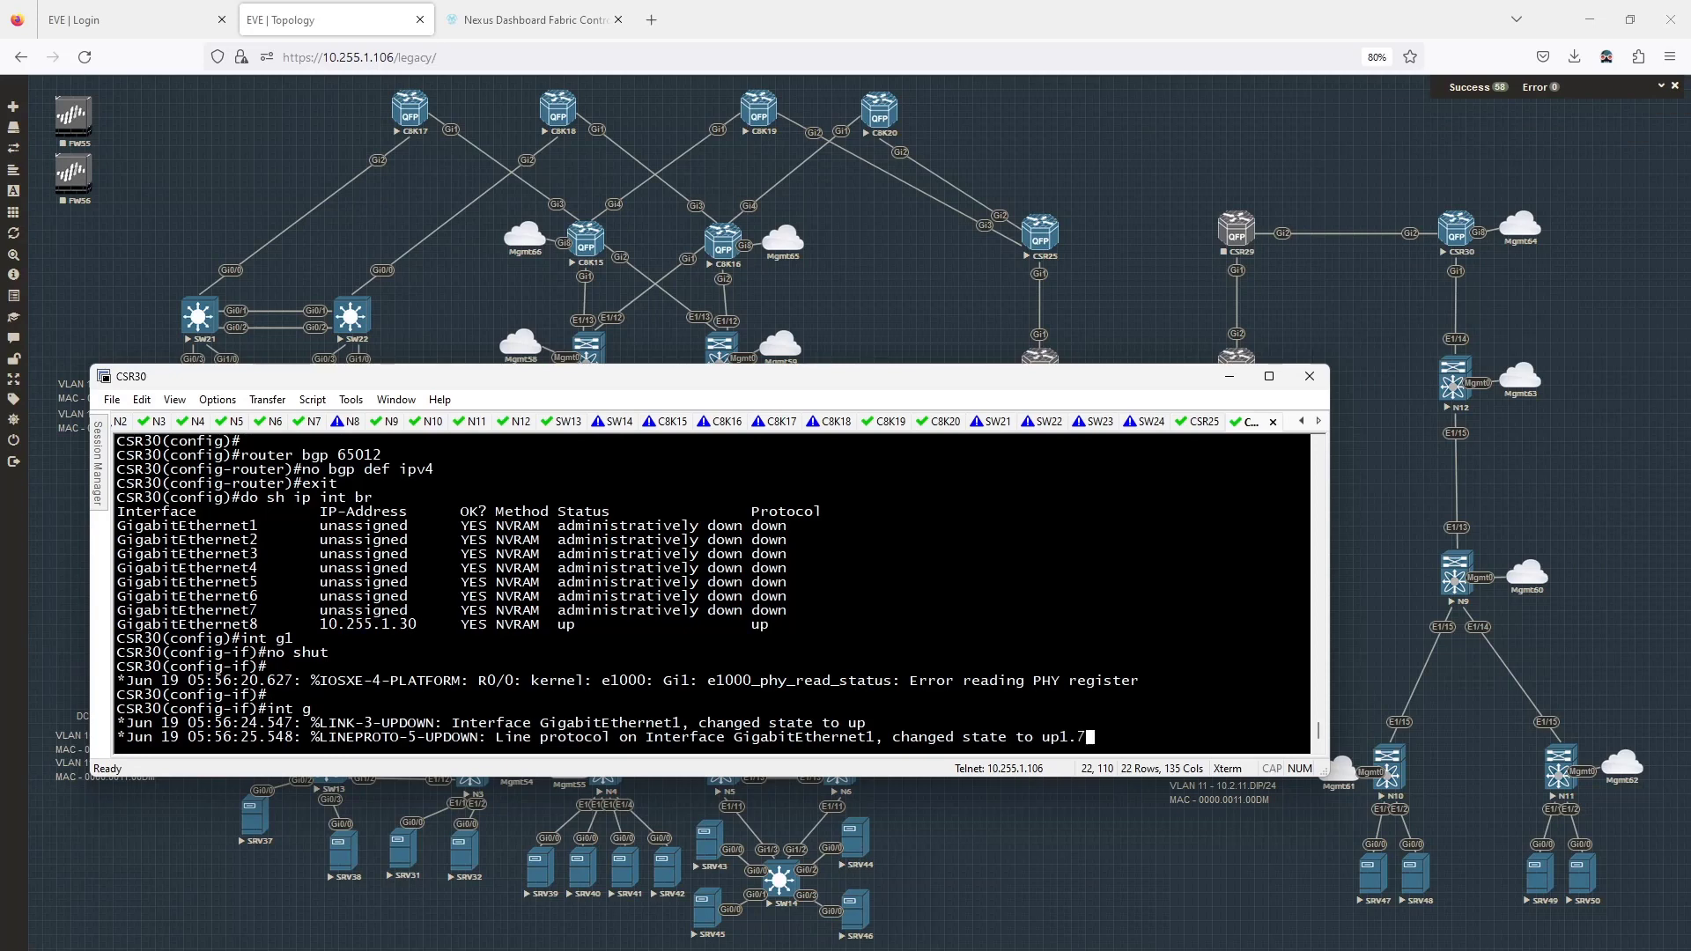
text(0)
key(Return)
text(en)
key(Tab)
text(d)
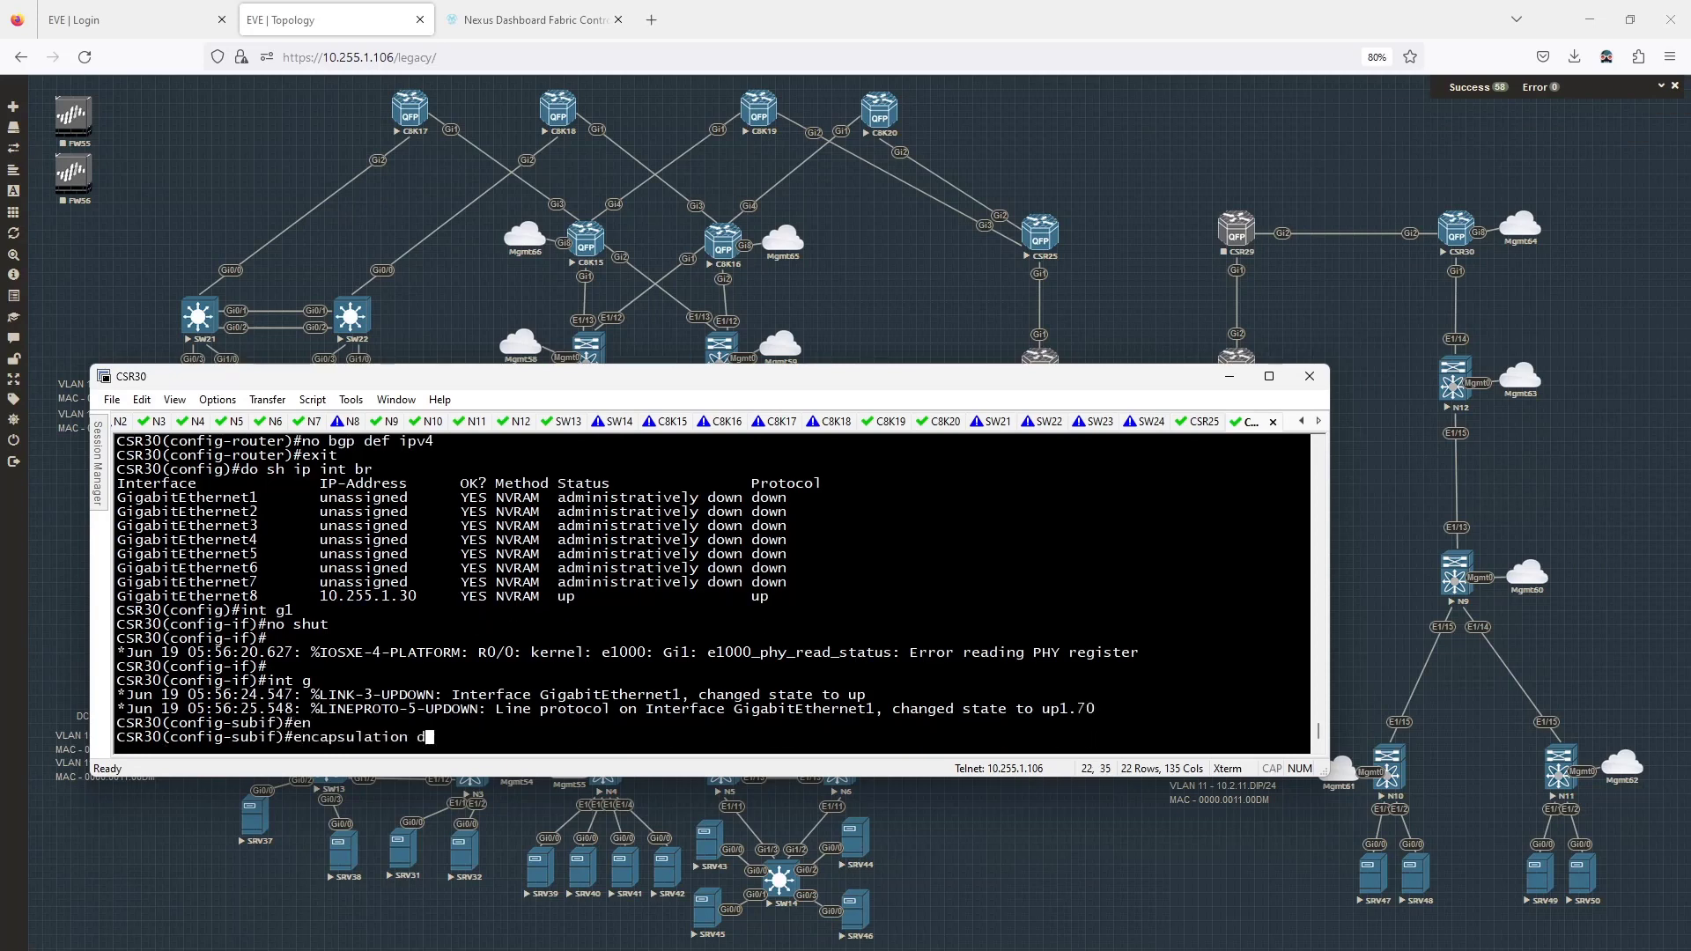
text(o)
key(Tab)
text(2)
key(Return)
text(ip add)
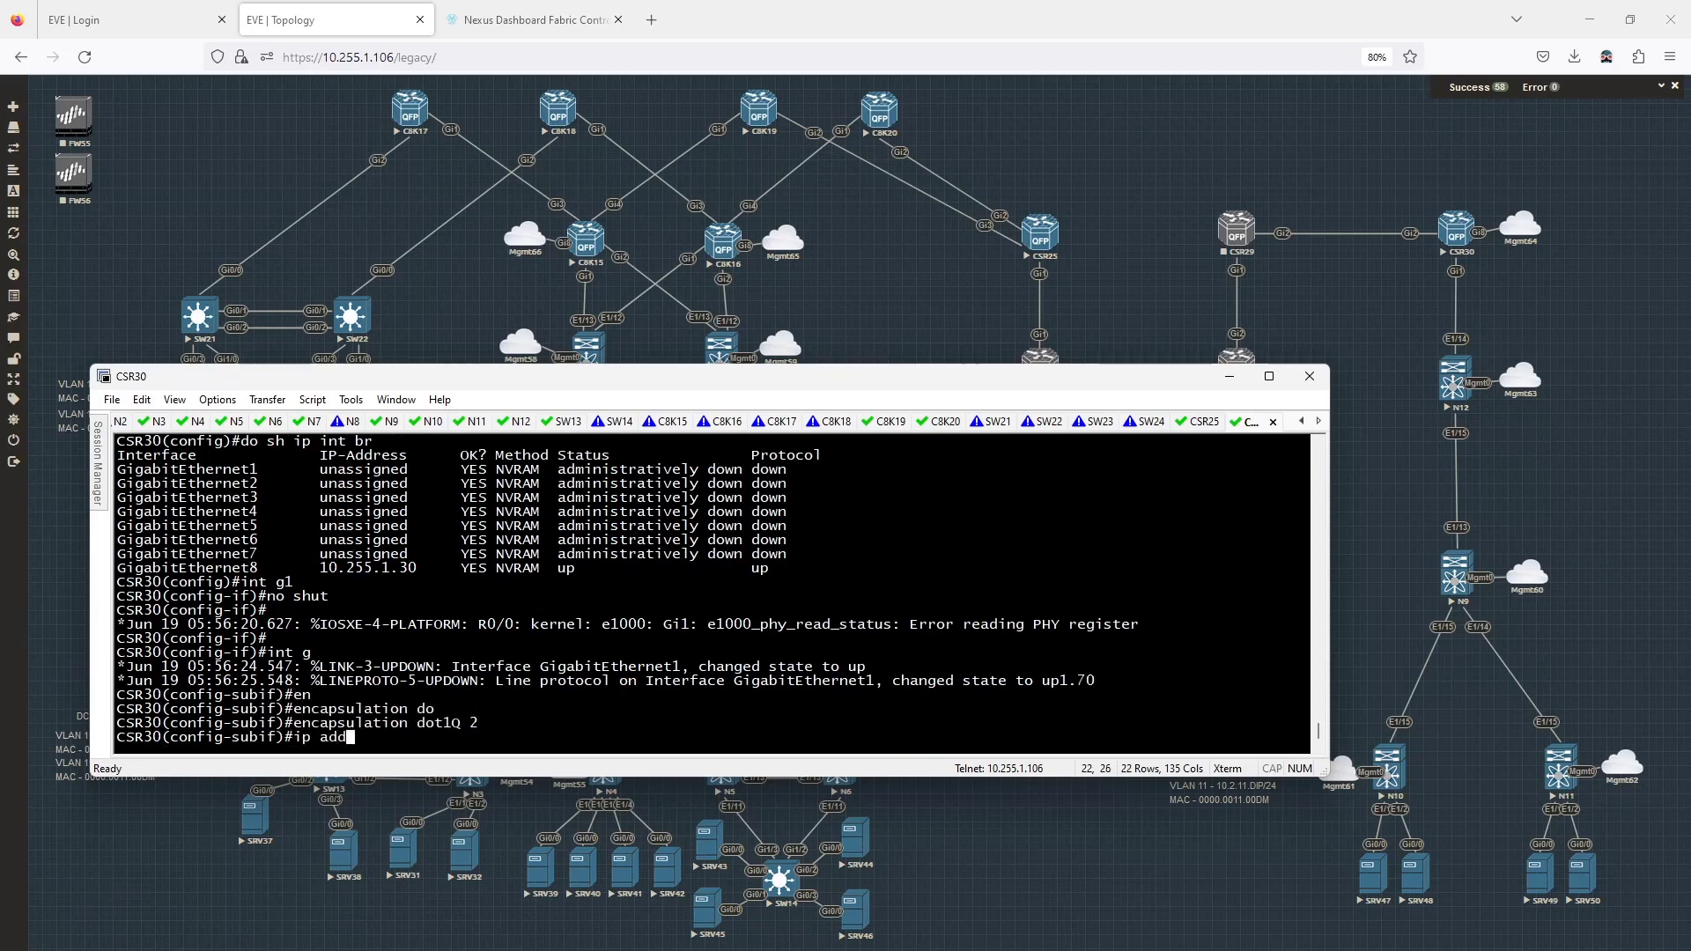
text( 10.12.30.2 )
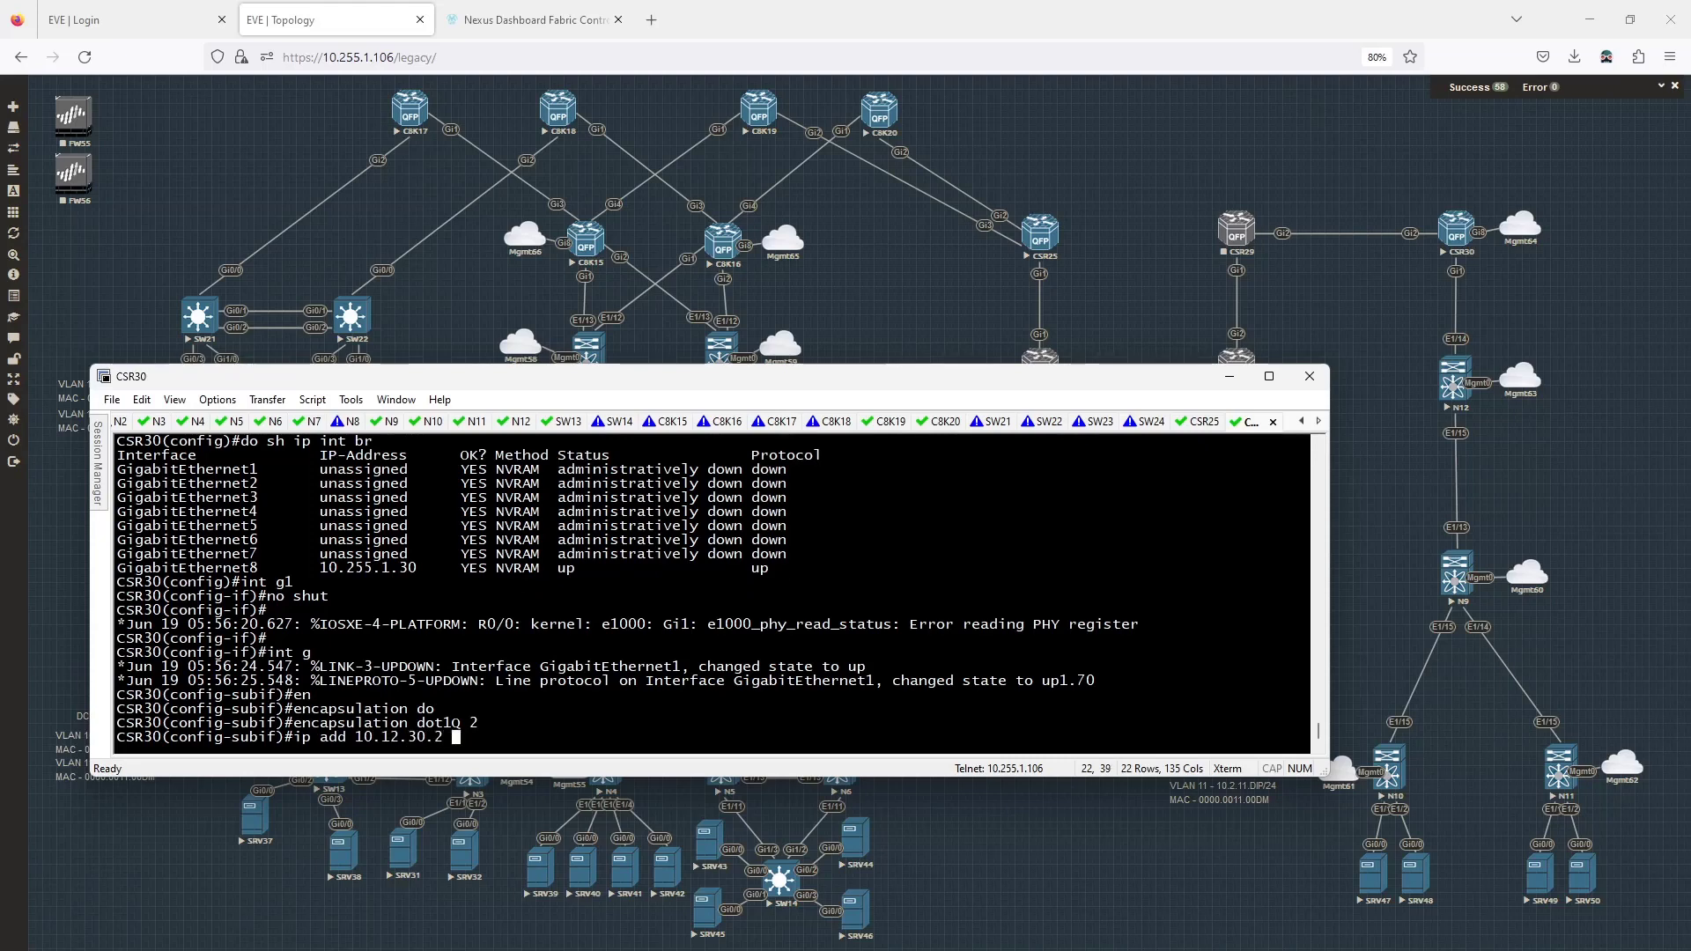
text(255.255.255.252)
key(Return)
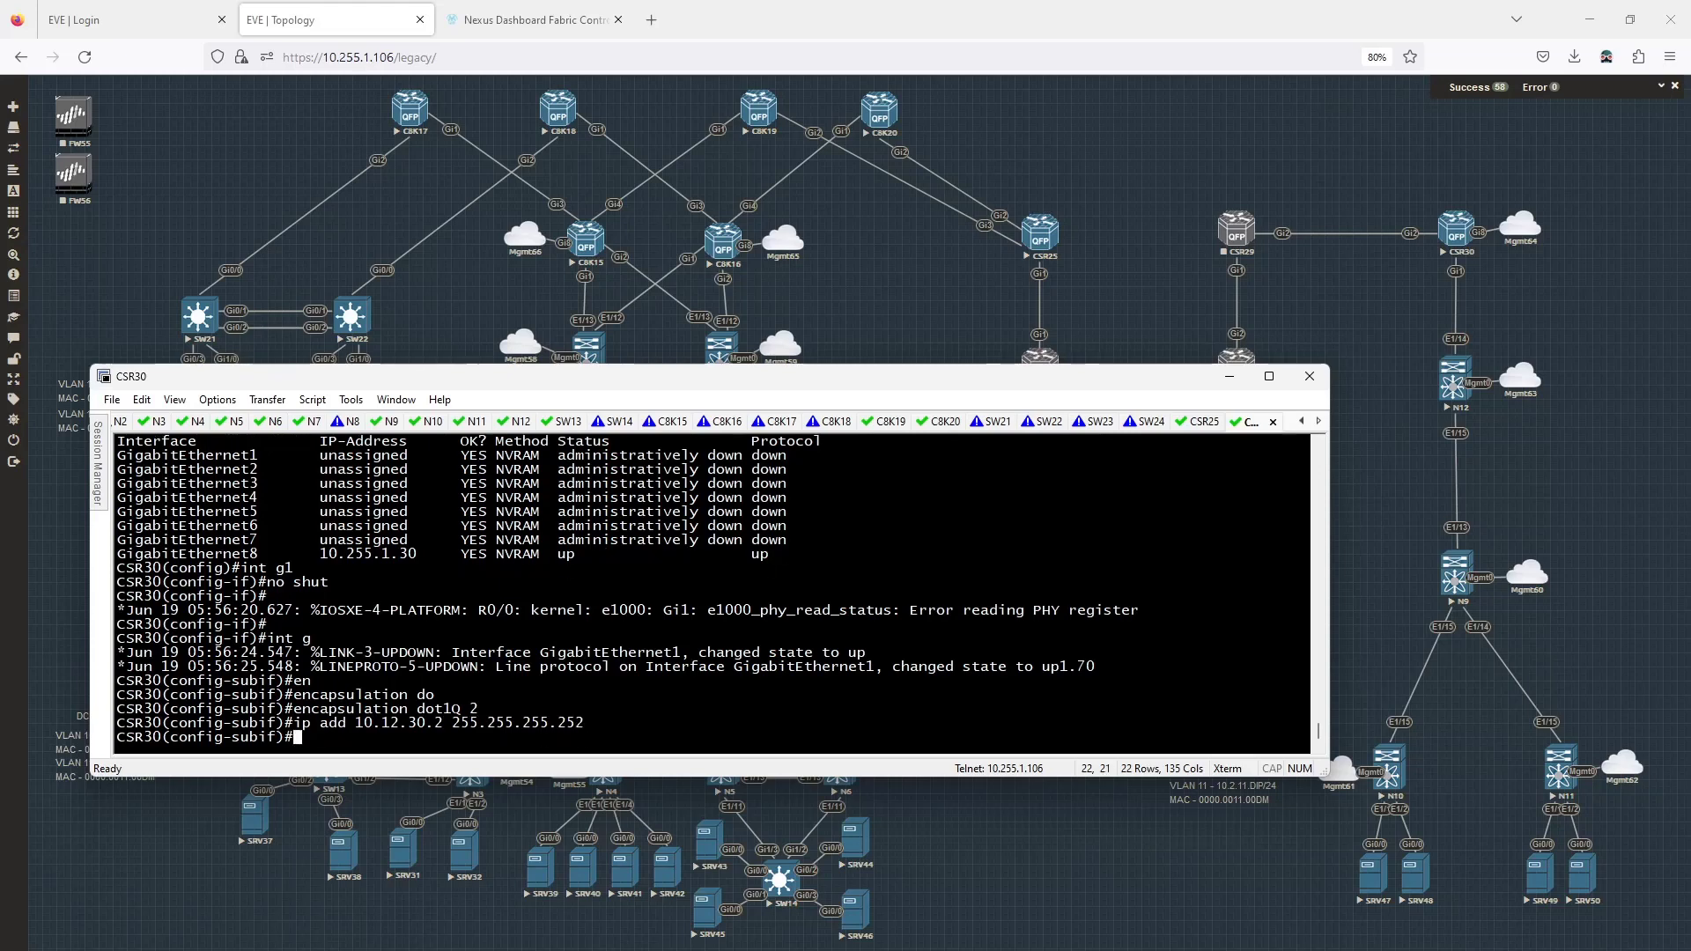
Run BGP AS 65012 with neighbor 10.12.30.1 in AS 65002, activated under IPv4.
text(router bgp 65012)
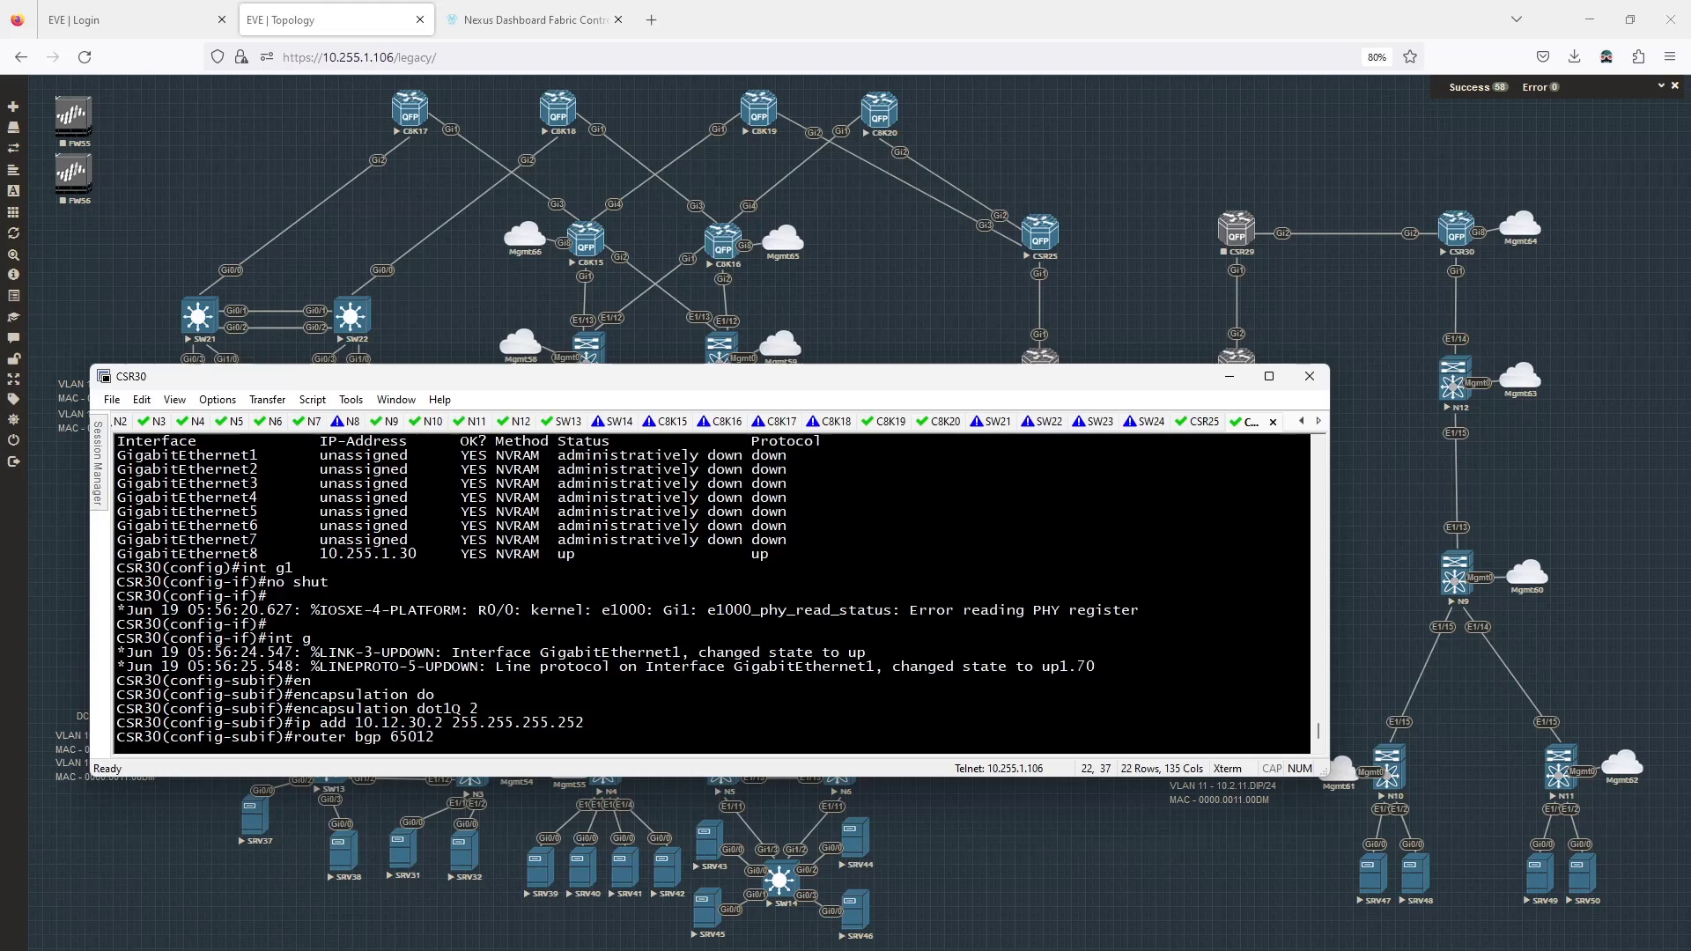
key(Return)
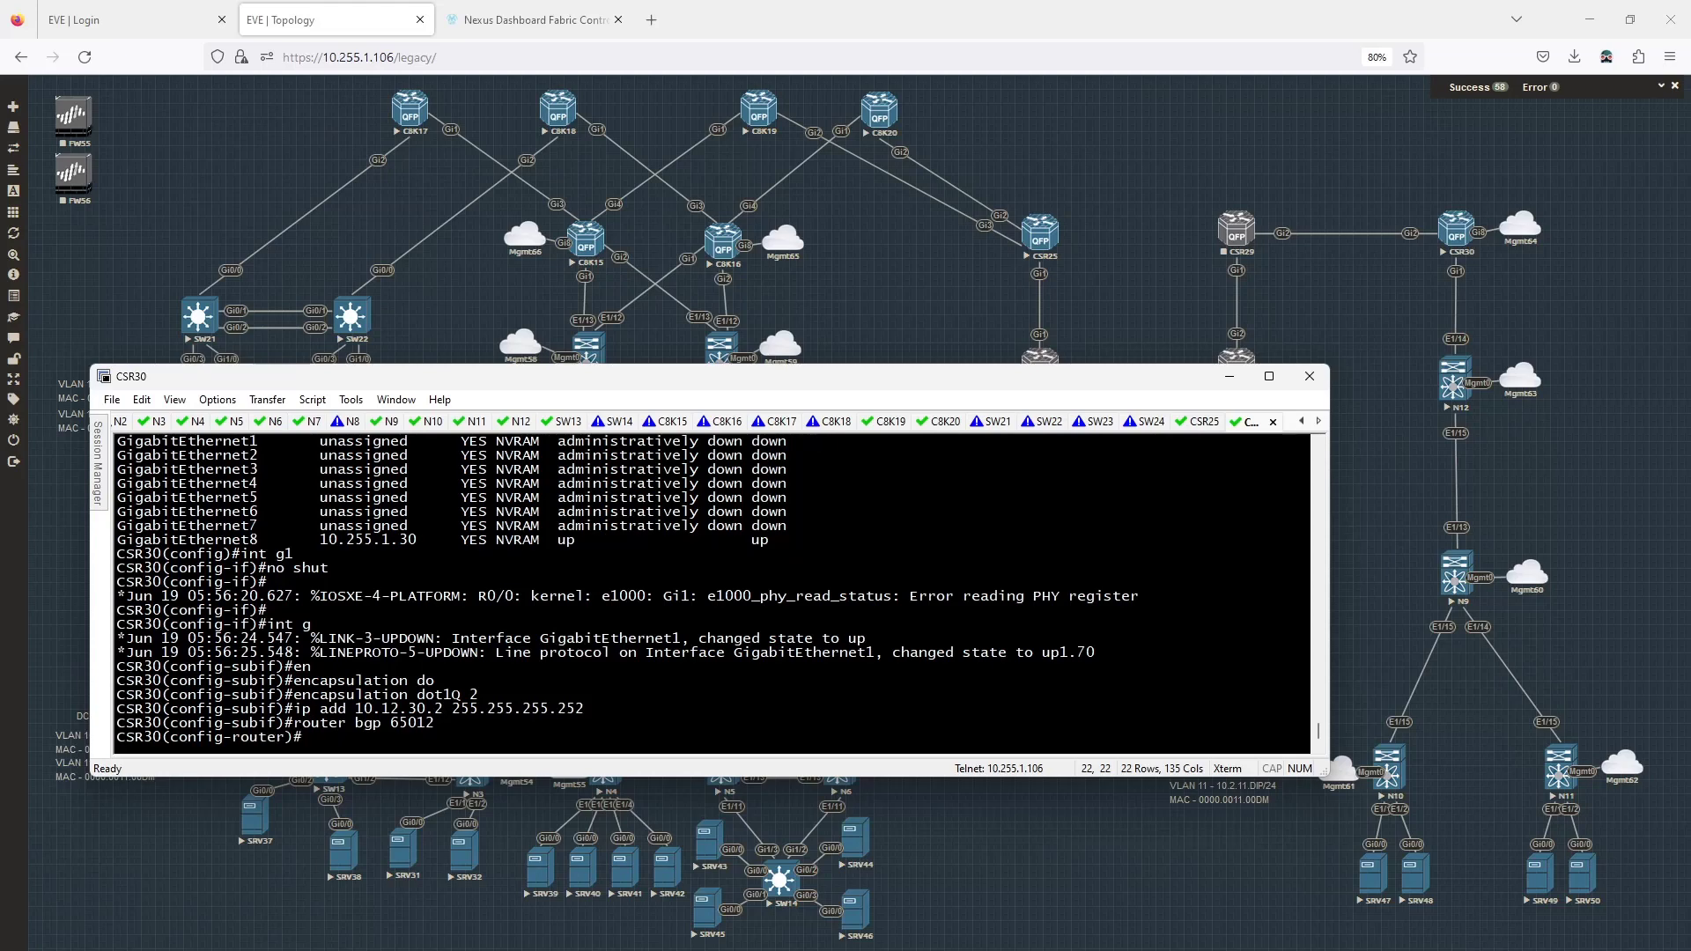
text(nei)
key(Tab)
text(10)
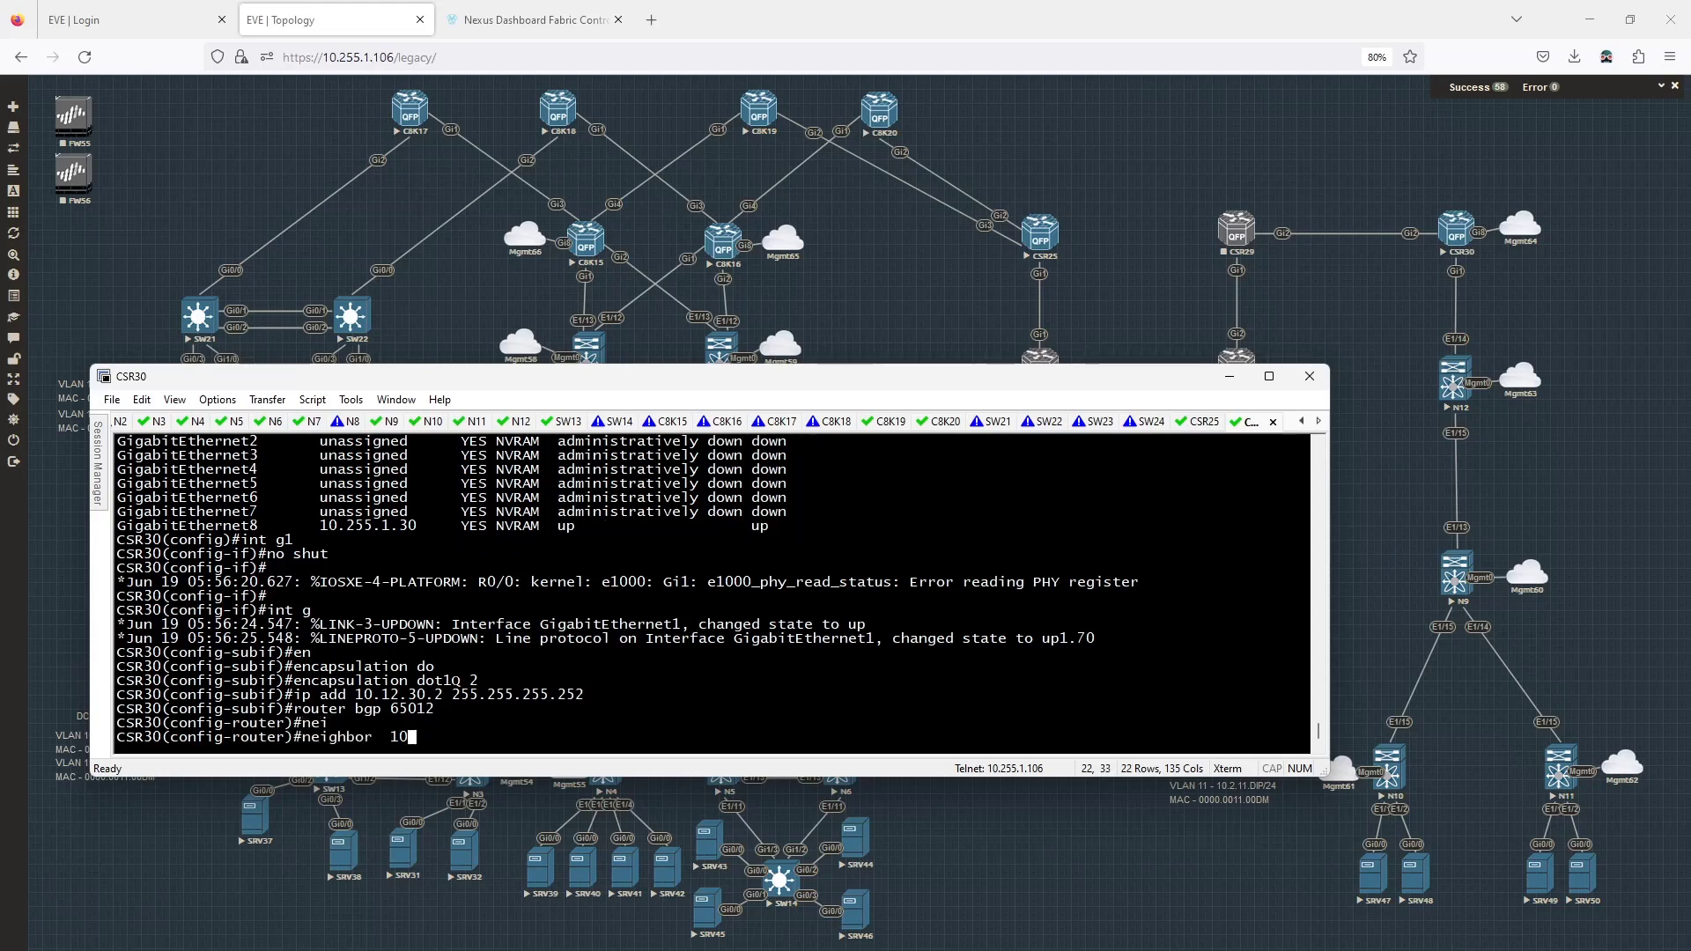
text(.12.30.1 remot)
key(Tab)
text(65002)
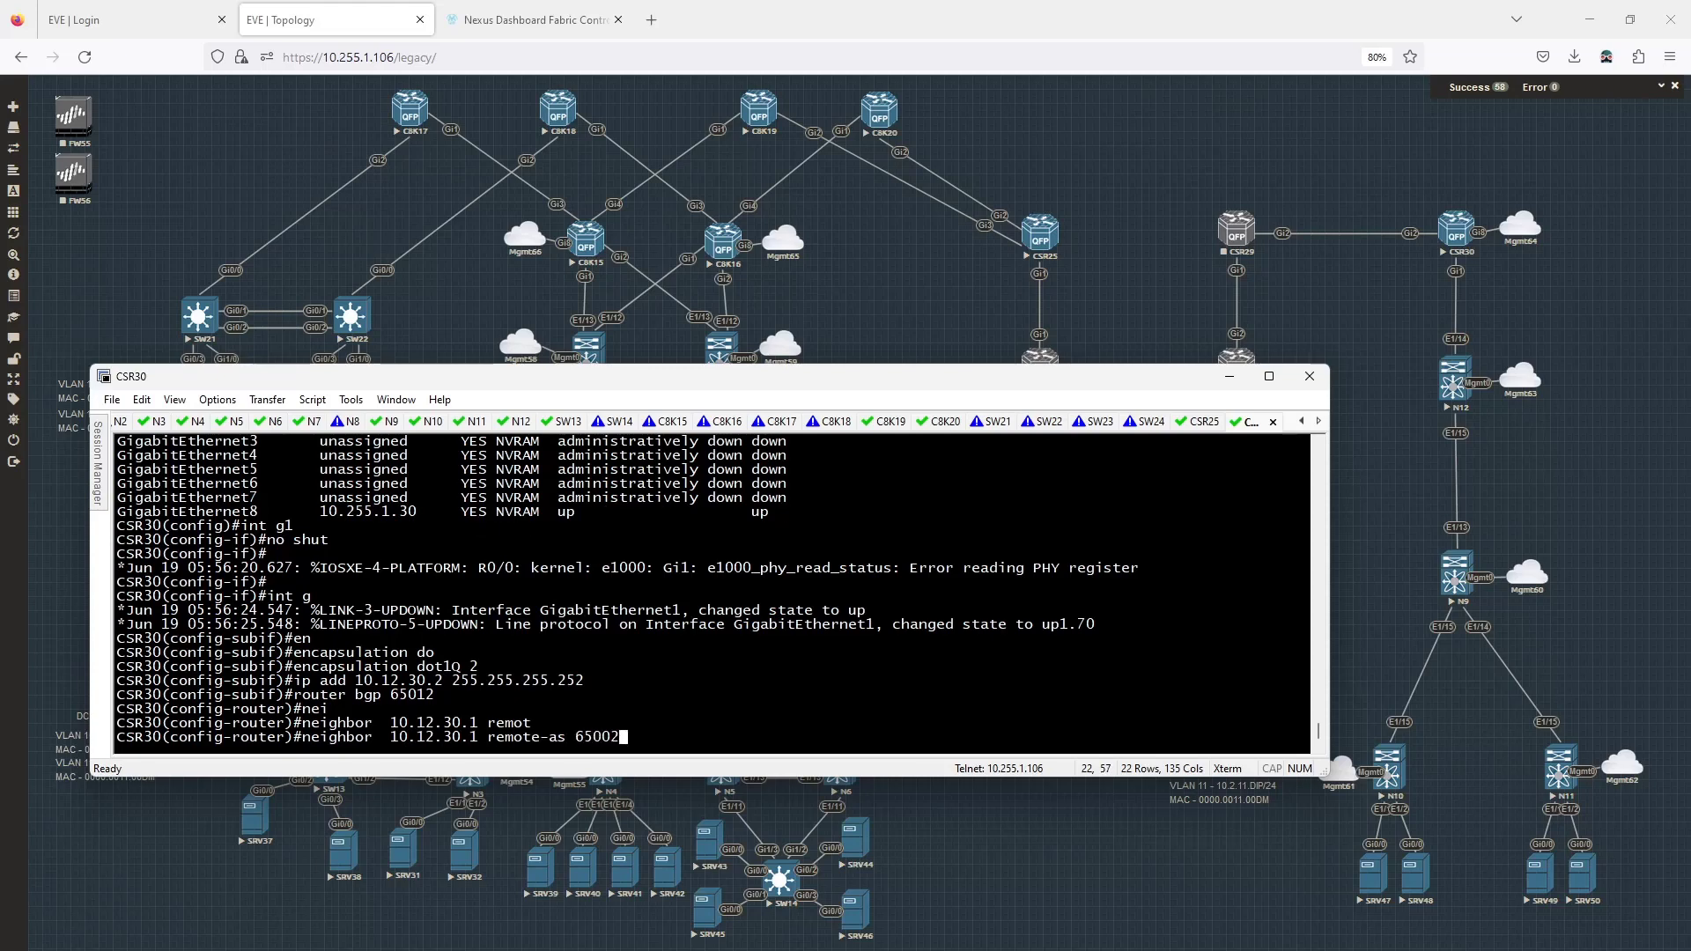
key(Return)
text(add)
key(Tab)
text(ipv4)
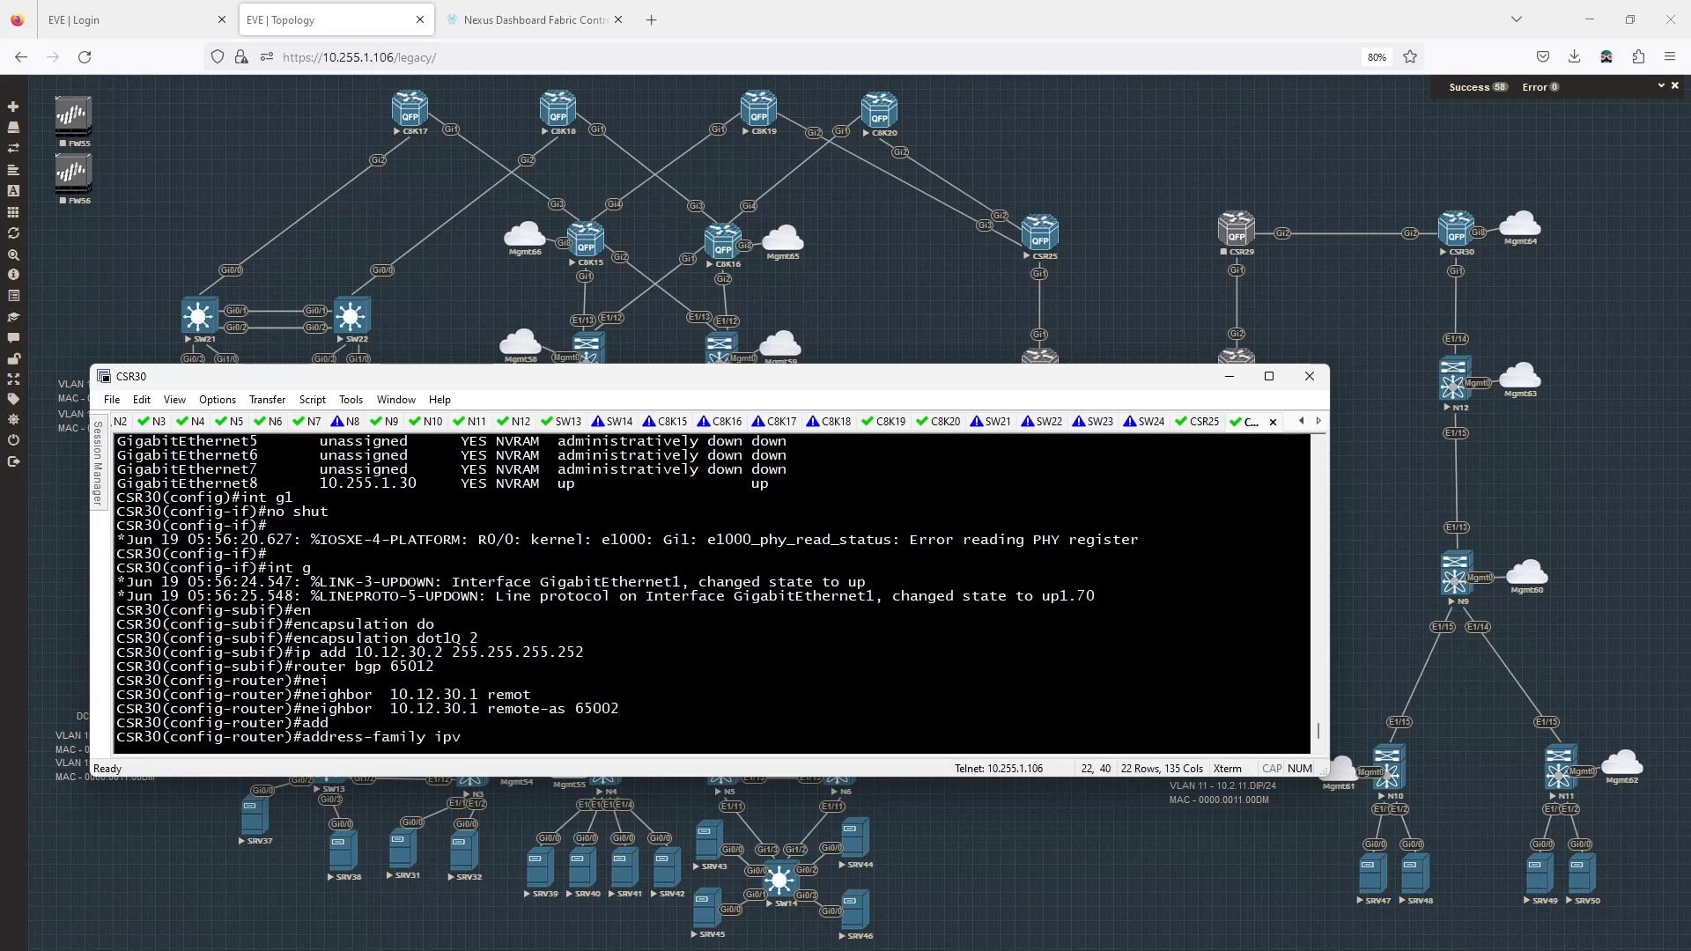
key(Return)
key(Up)
key(Up)
key(BackSpace)
key(BackSpace)
key(BackSpace)
key(BackSpace)
key(BackSpace)
key(BackSpace)
key(BackSpace)
key(BackSpace)
key(BackSpace)
key(BackSpace)
key(BackSpace)
key(BackSpace)
key(BackSpace)
key(BackSpace)
key(BackSpace)
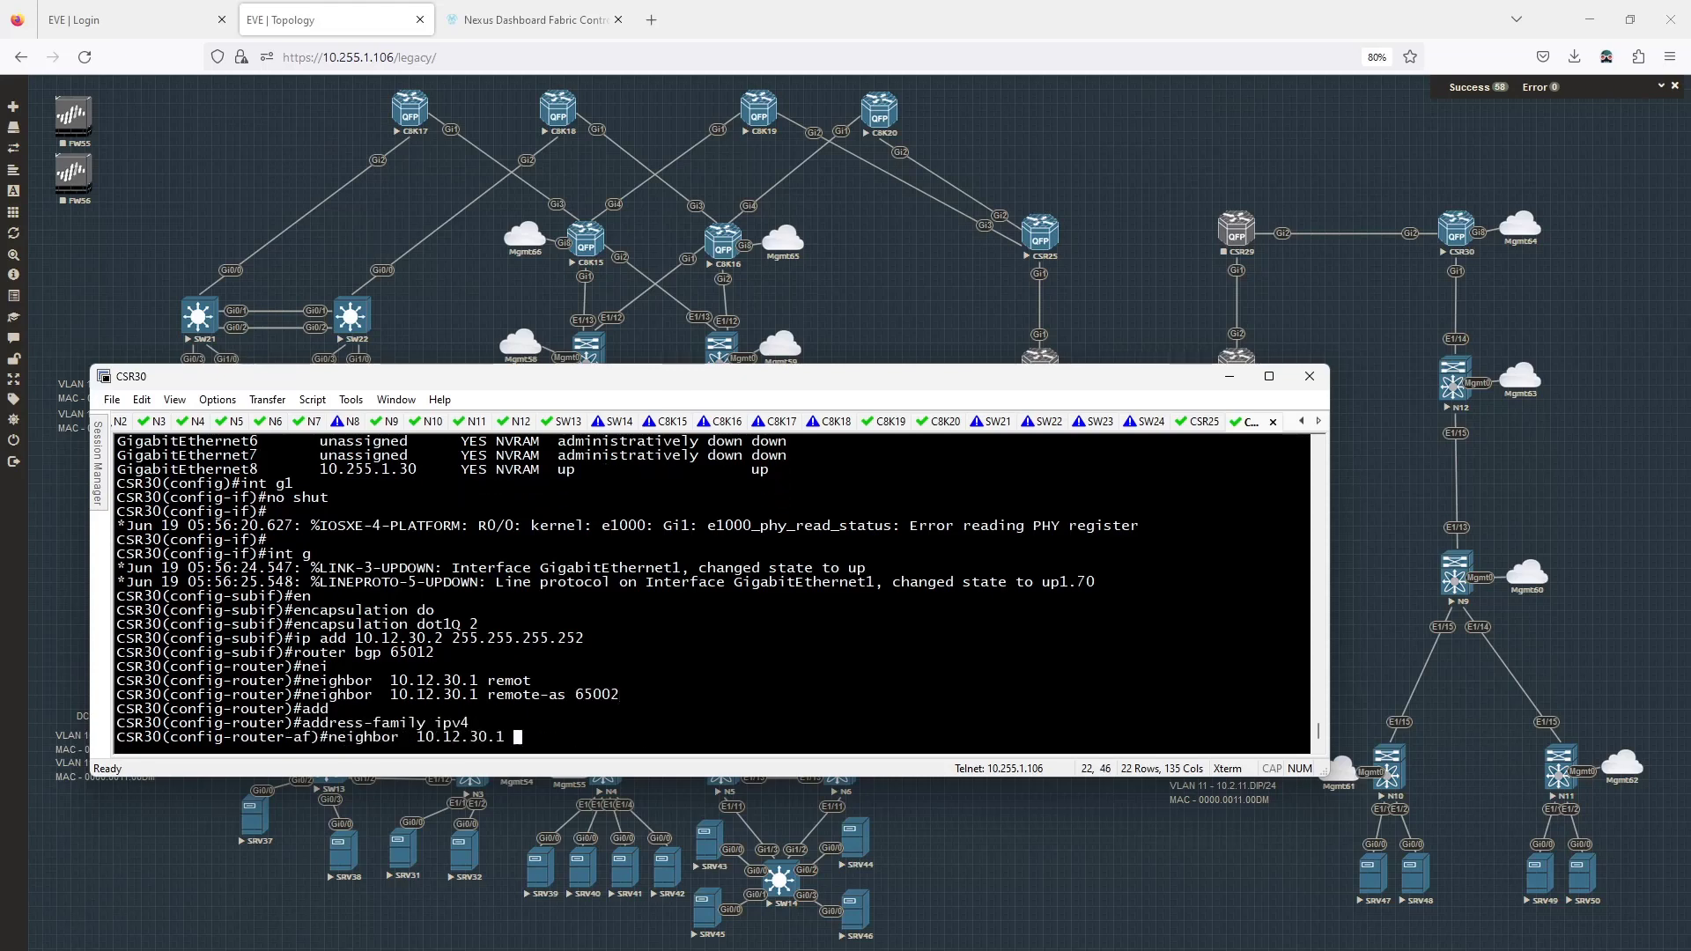
text(act)
key(Return)
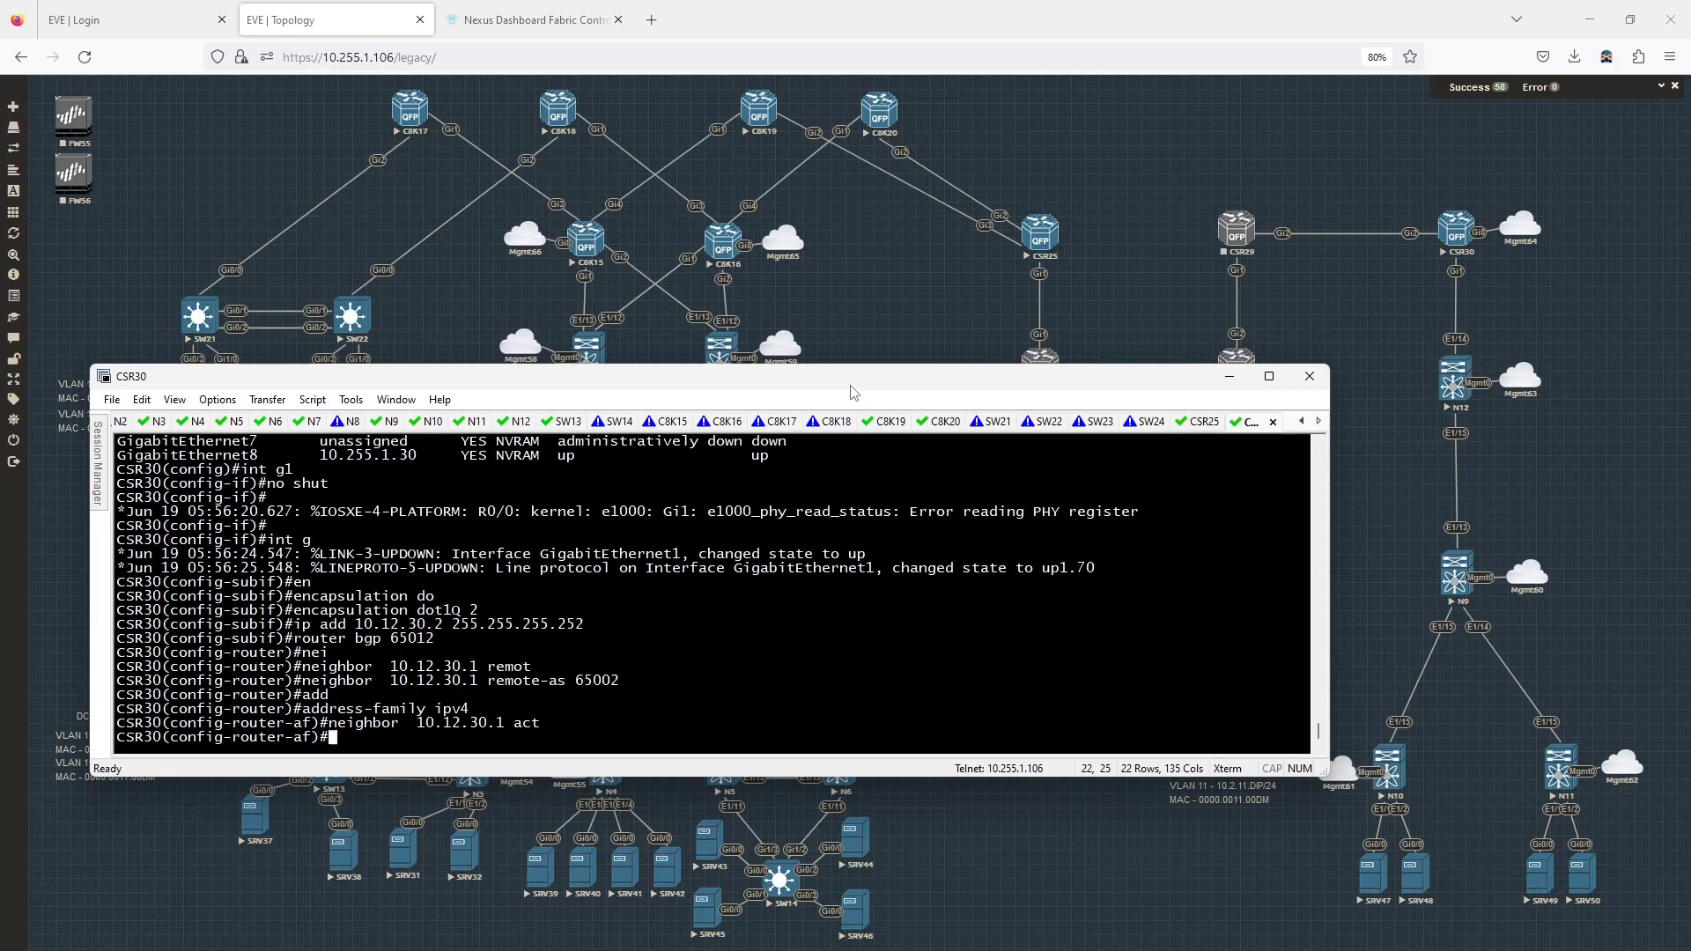
drag(852, 392, 0, 328)
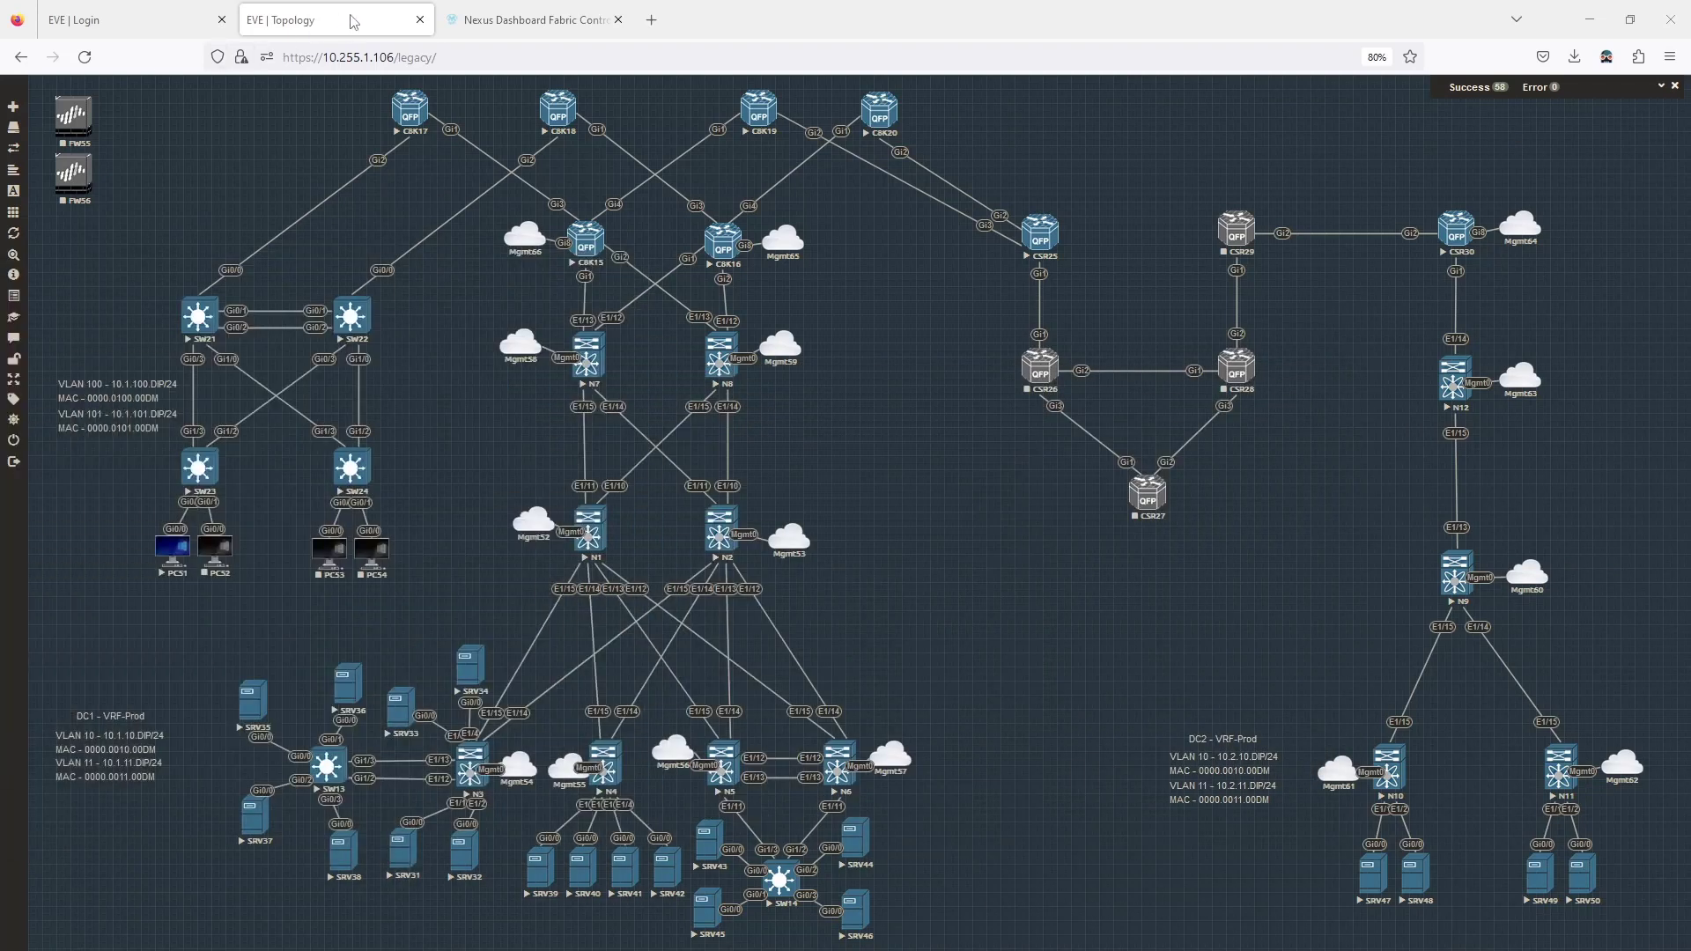
Close the finished dc2 deployment results, then run 'do sh bgp ipv4 unicast summary' on CSR30.
click(511, 20)
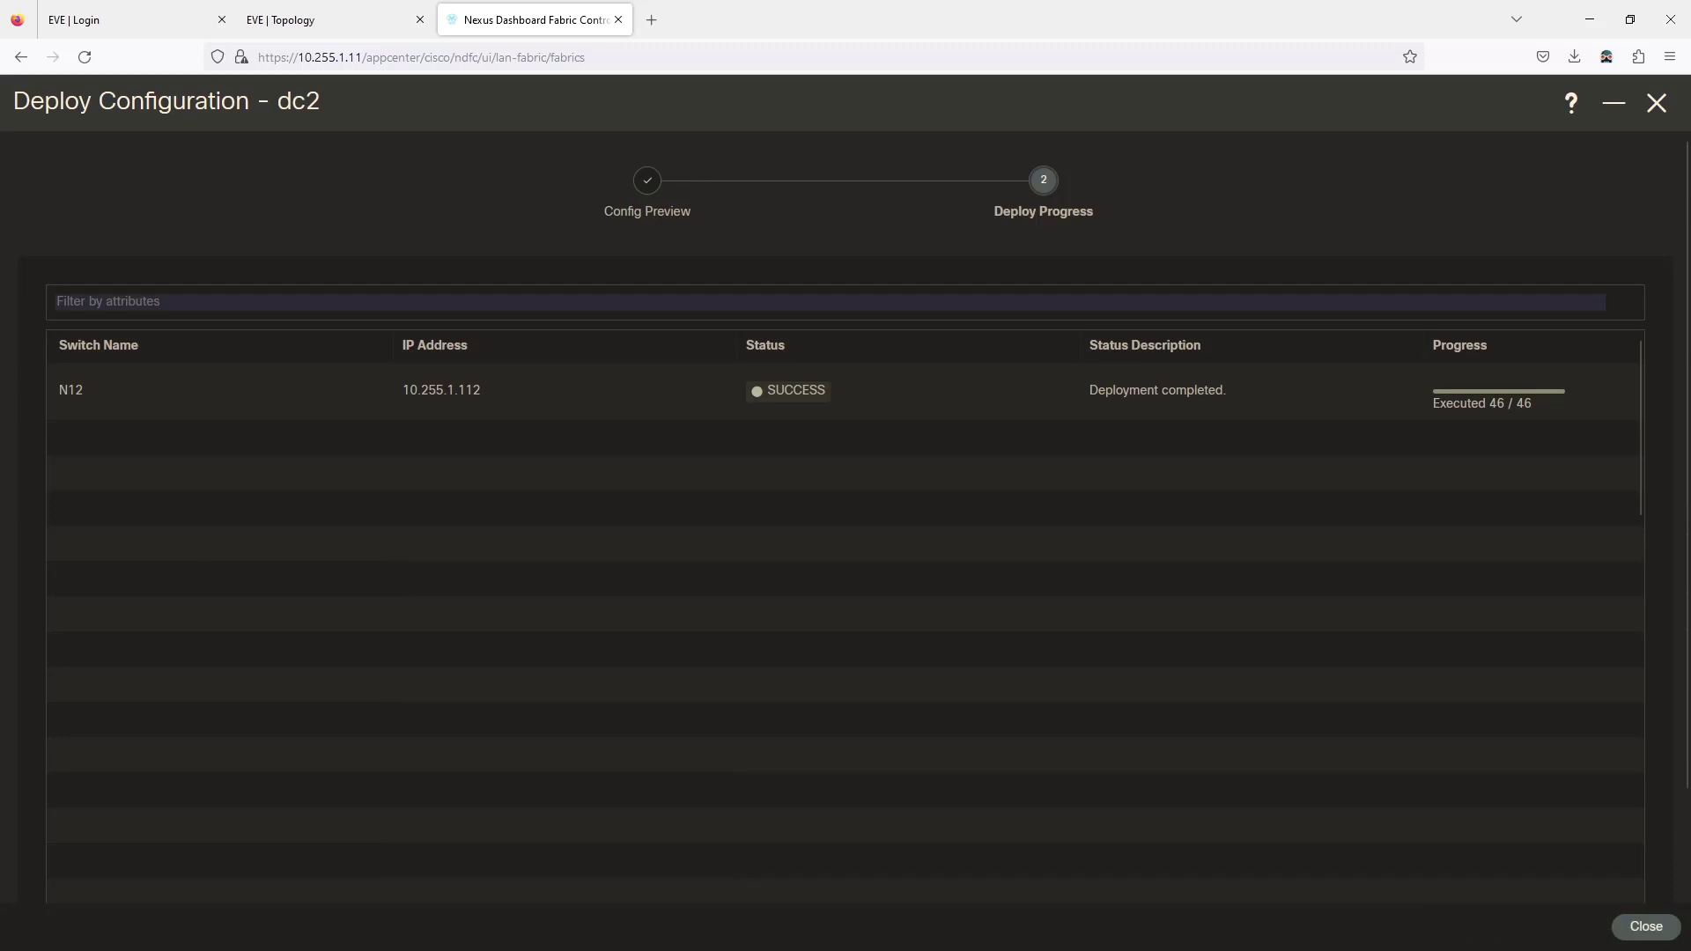
click(1646, 926)
key(alt+Tab)
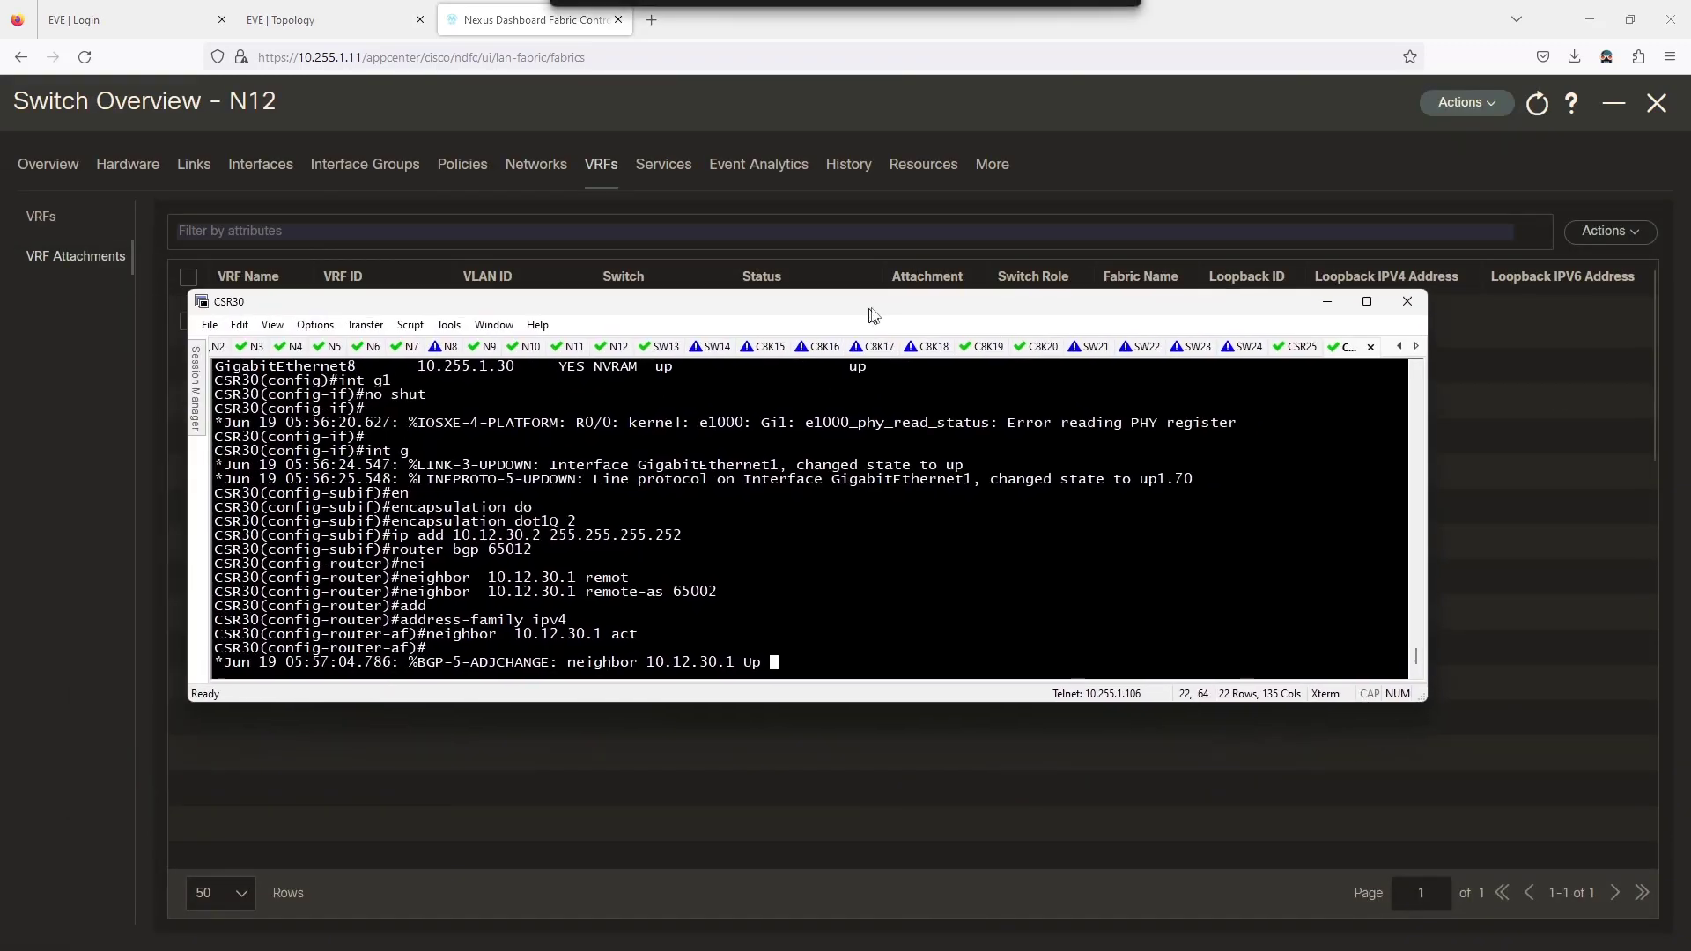
key(Return)
text(do s)
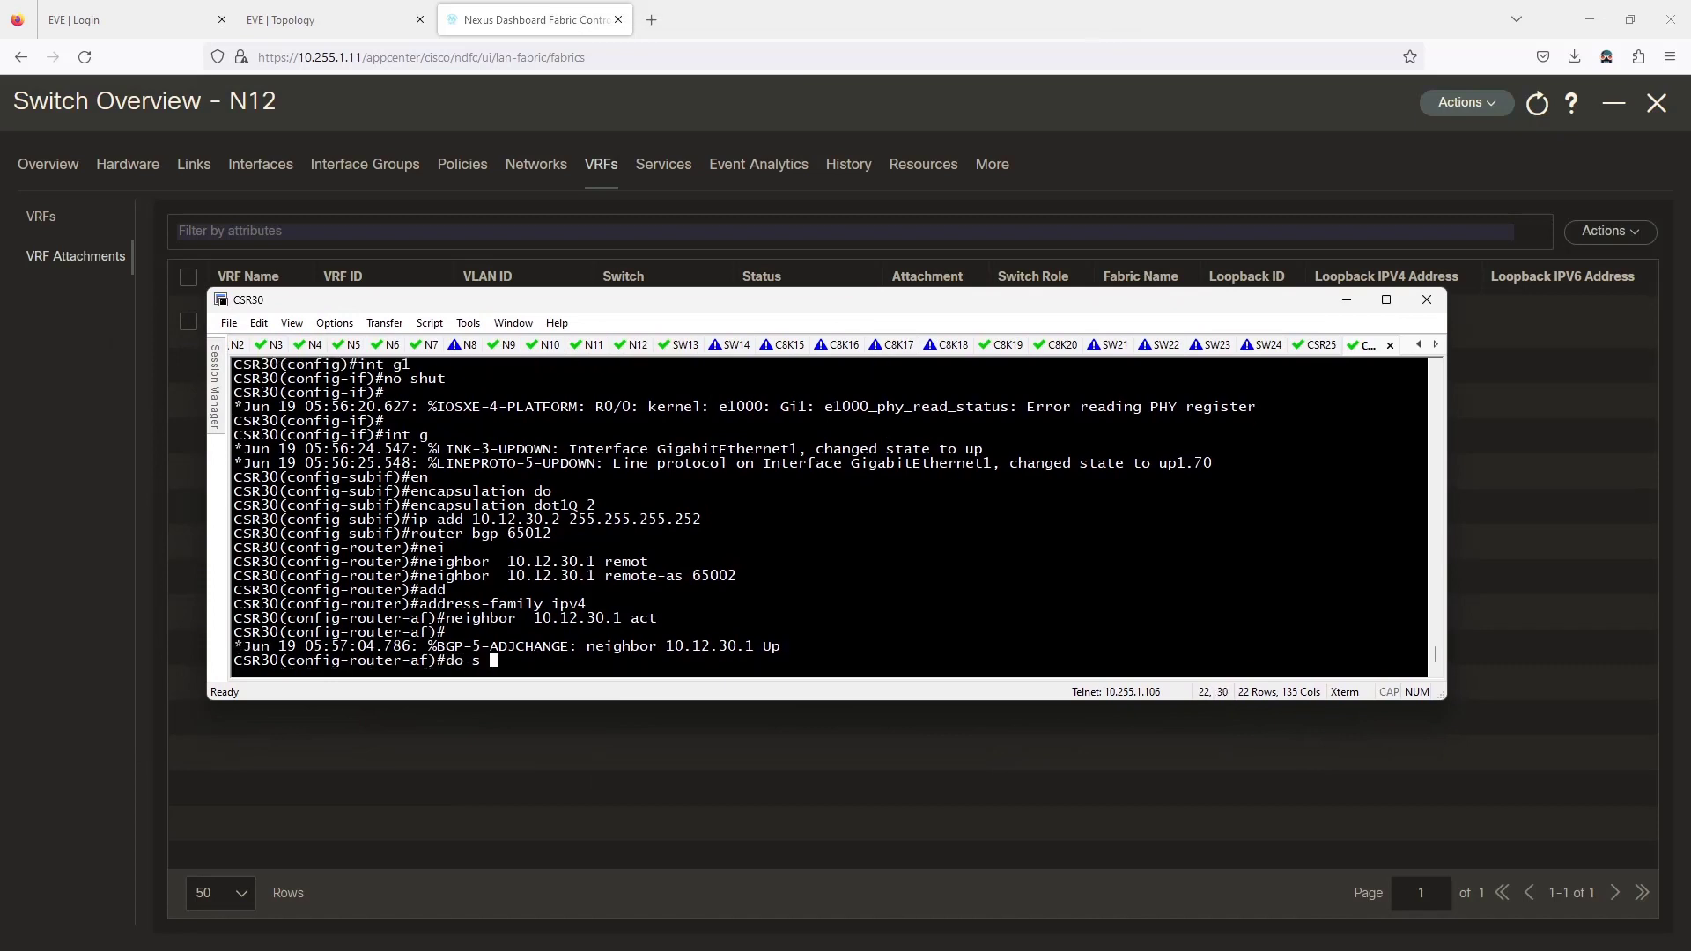
text(h bgp ipv4 unic)
text(sum)
key(Return)
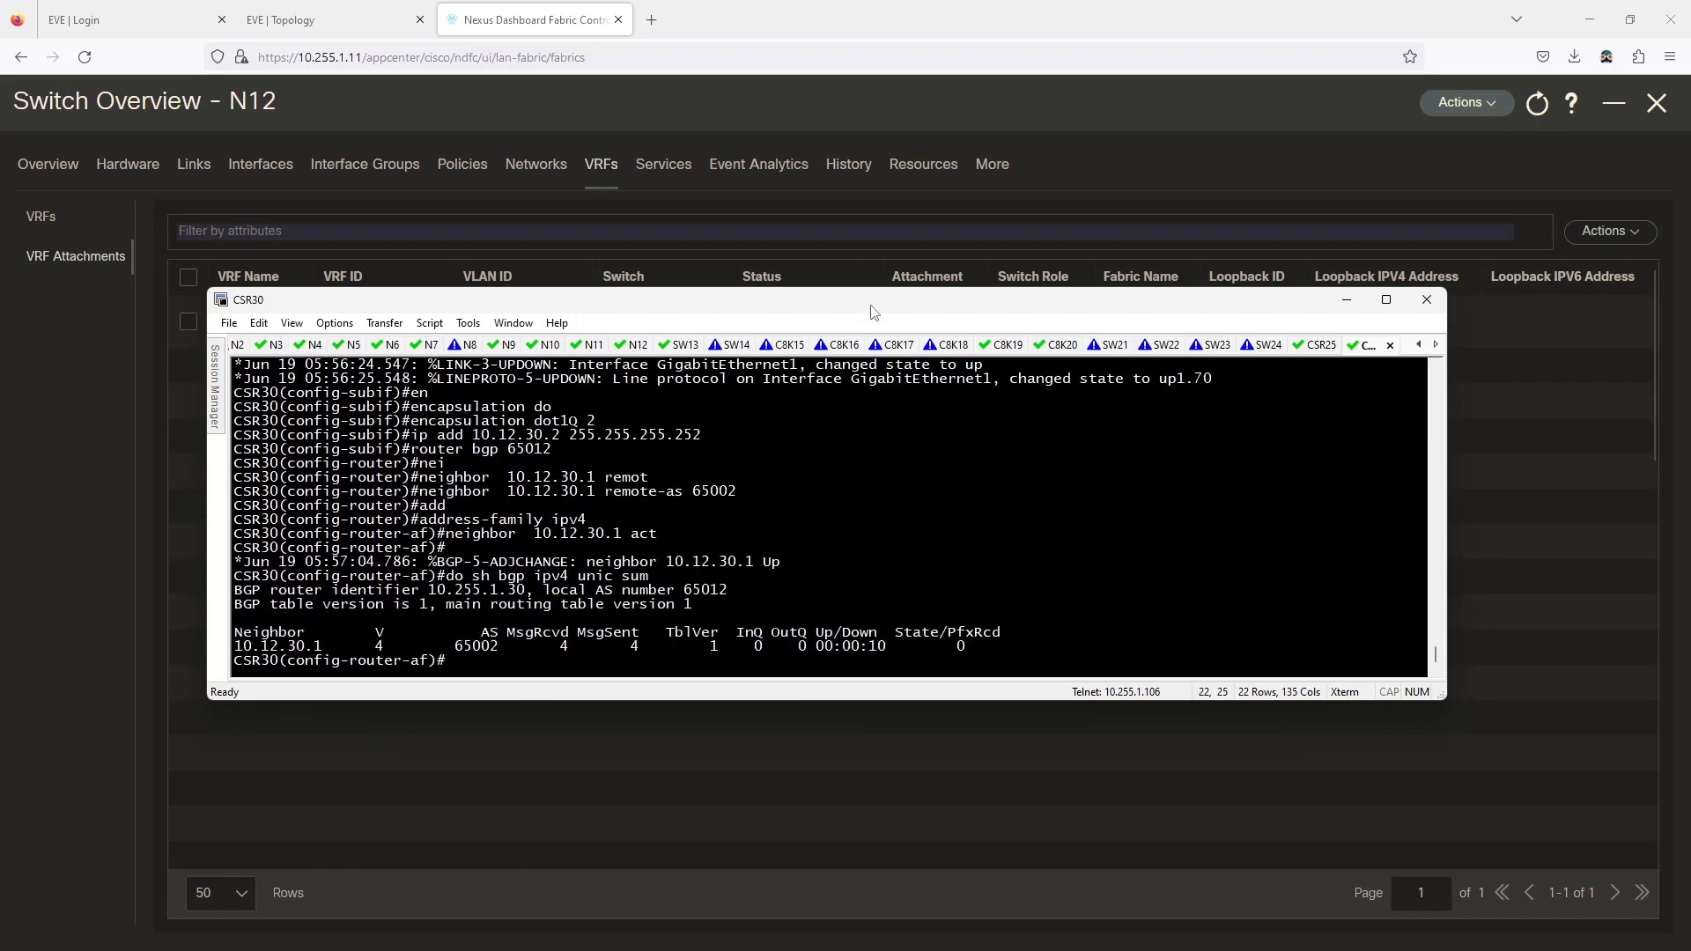
drag(869, 304, 0, 423)
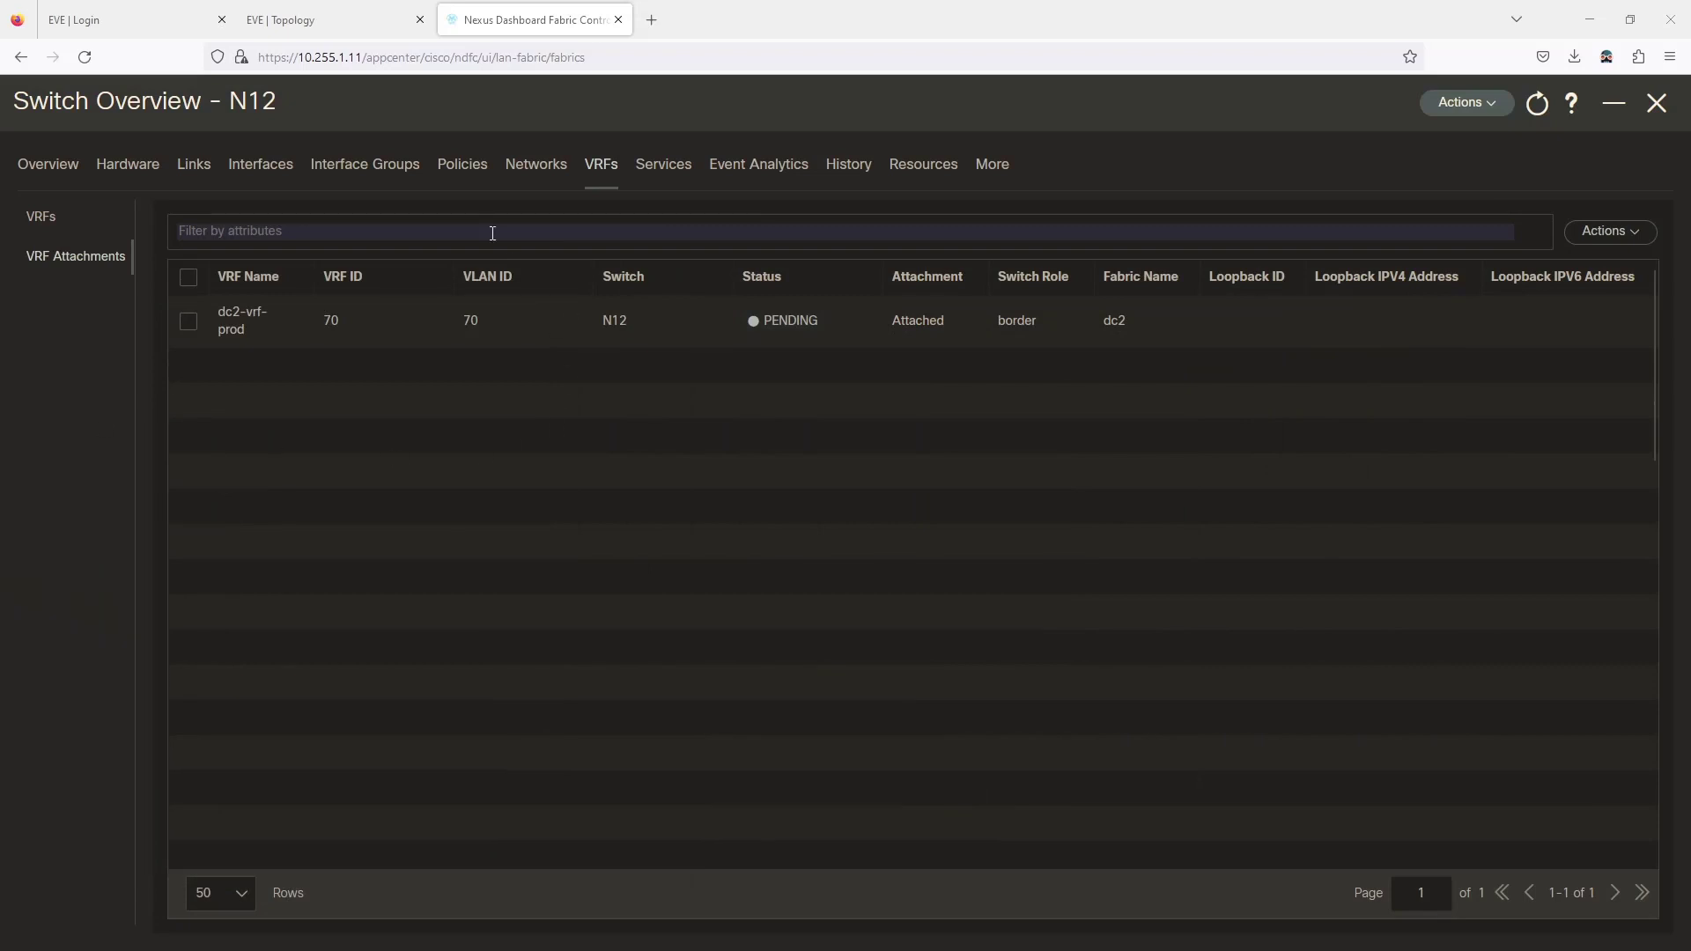
Open the VRF Attachments view of dc2-vrf-prod.
click(1655, 102)
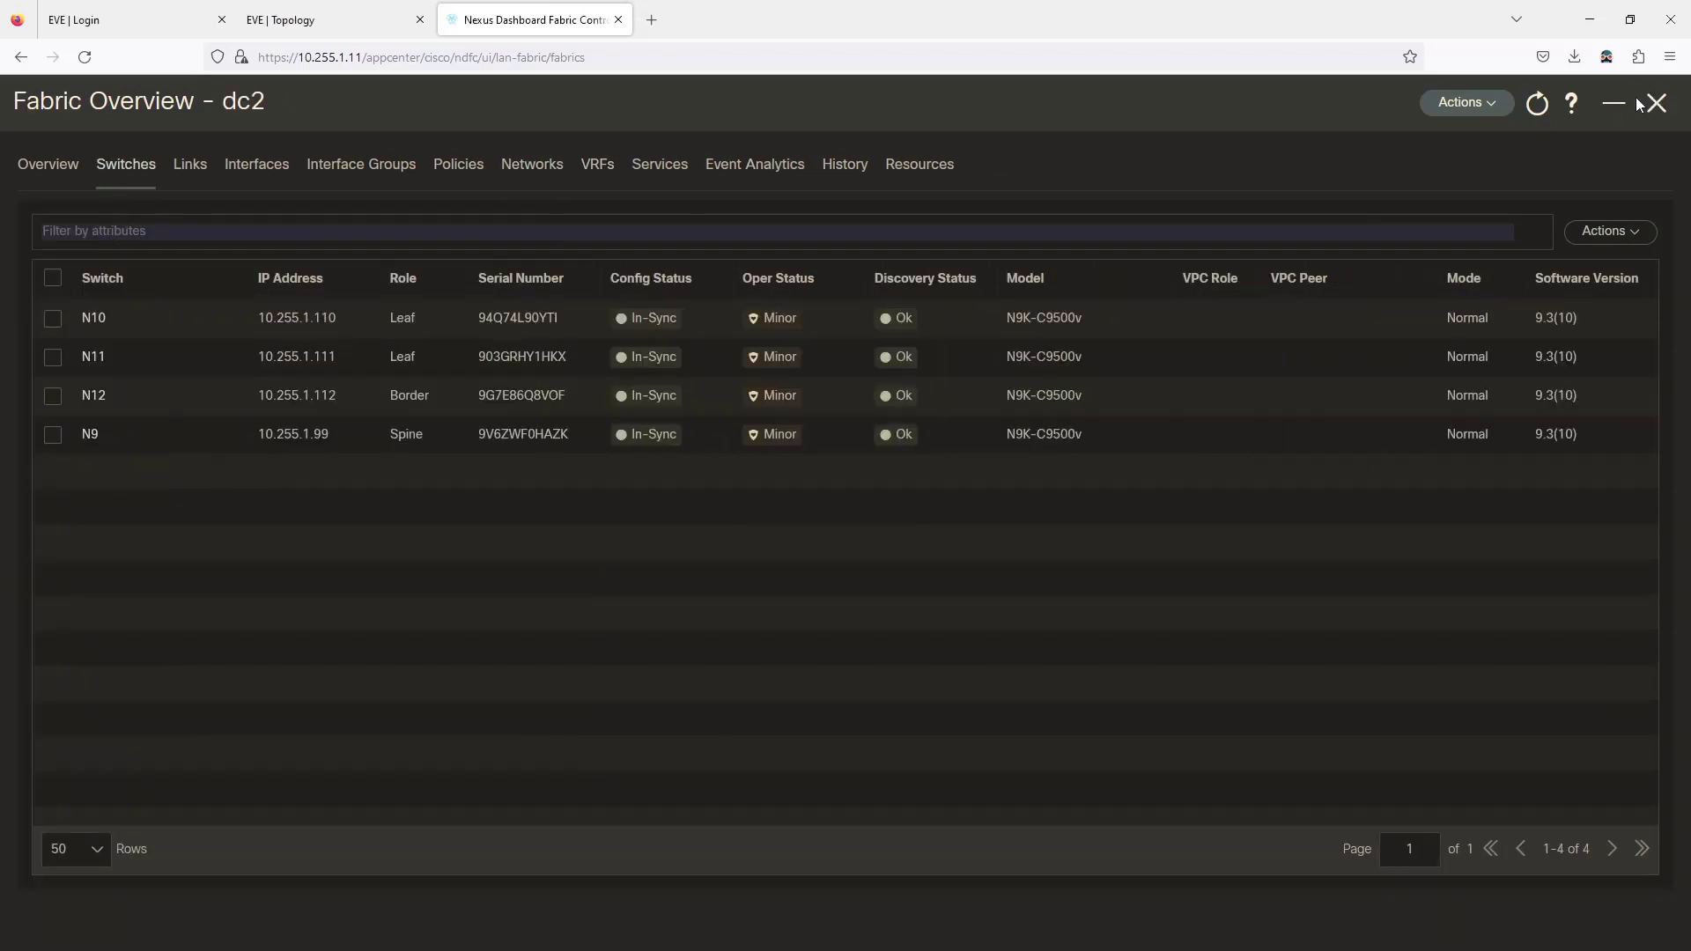
click(604, 170)
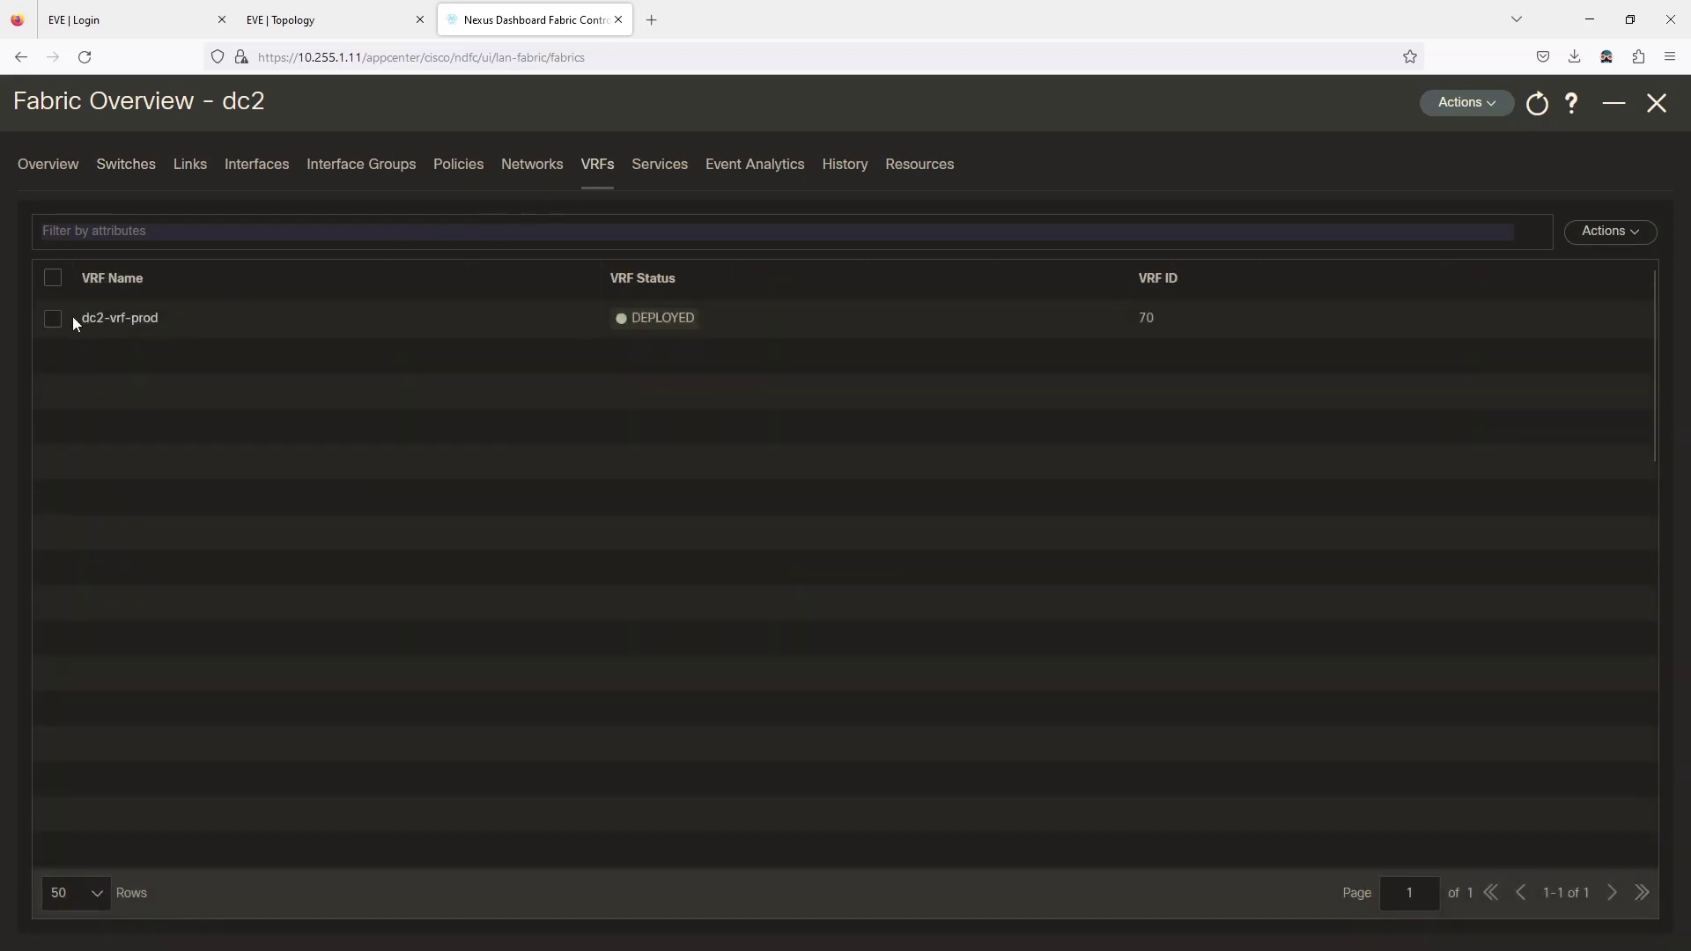
click(94, 318)
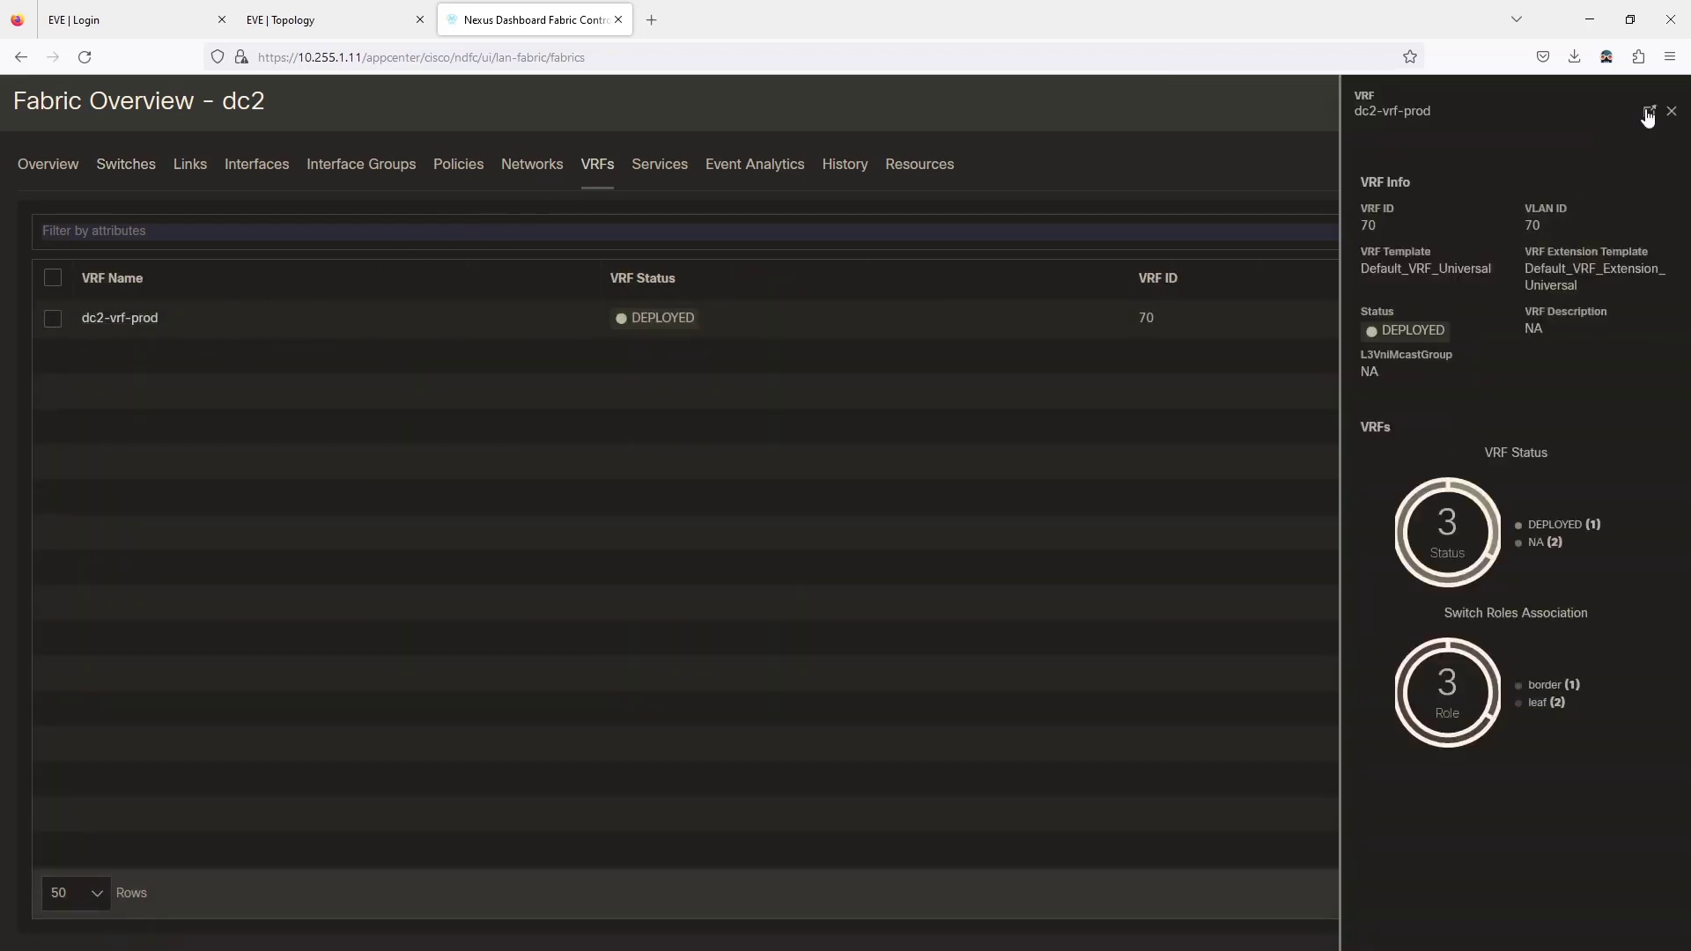
click(1649, 114)
click(121, 174)
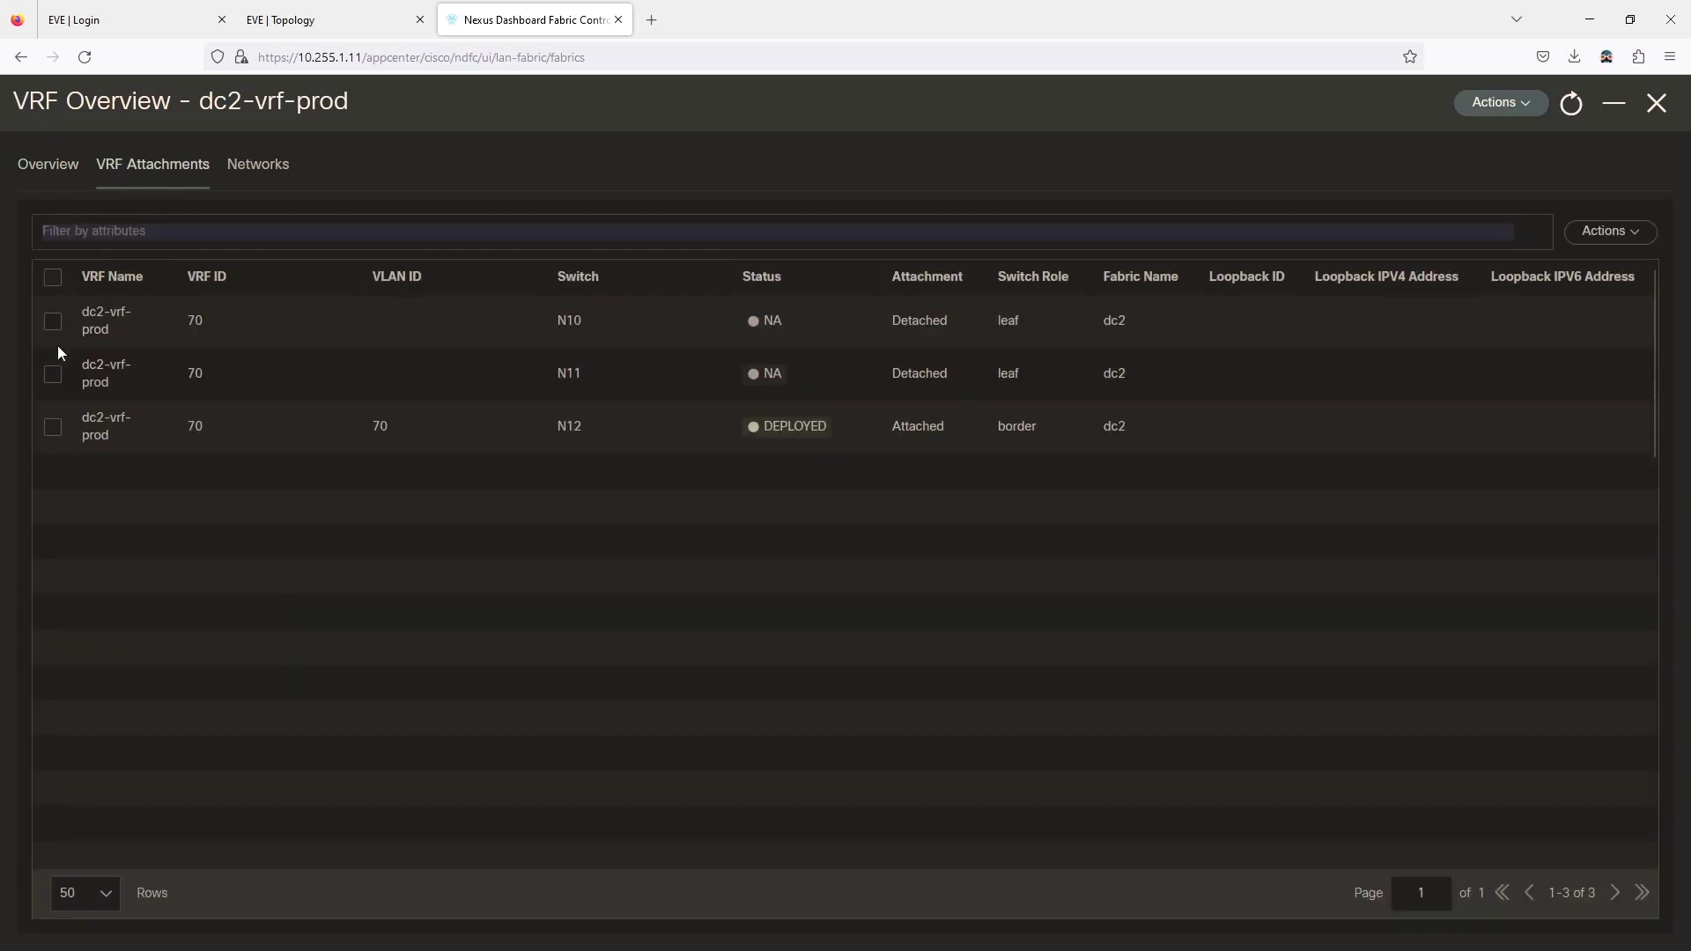
Quick-attach dc2-vrf-prod to leafs N10 and N11 with VLAN 70.
click(53, 321)
click(53, 374)
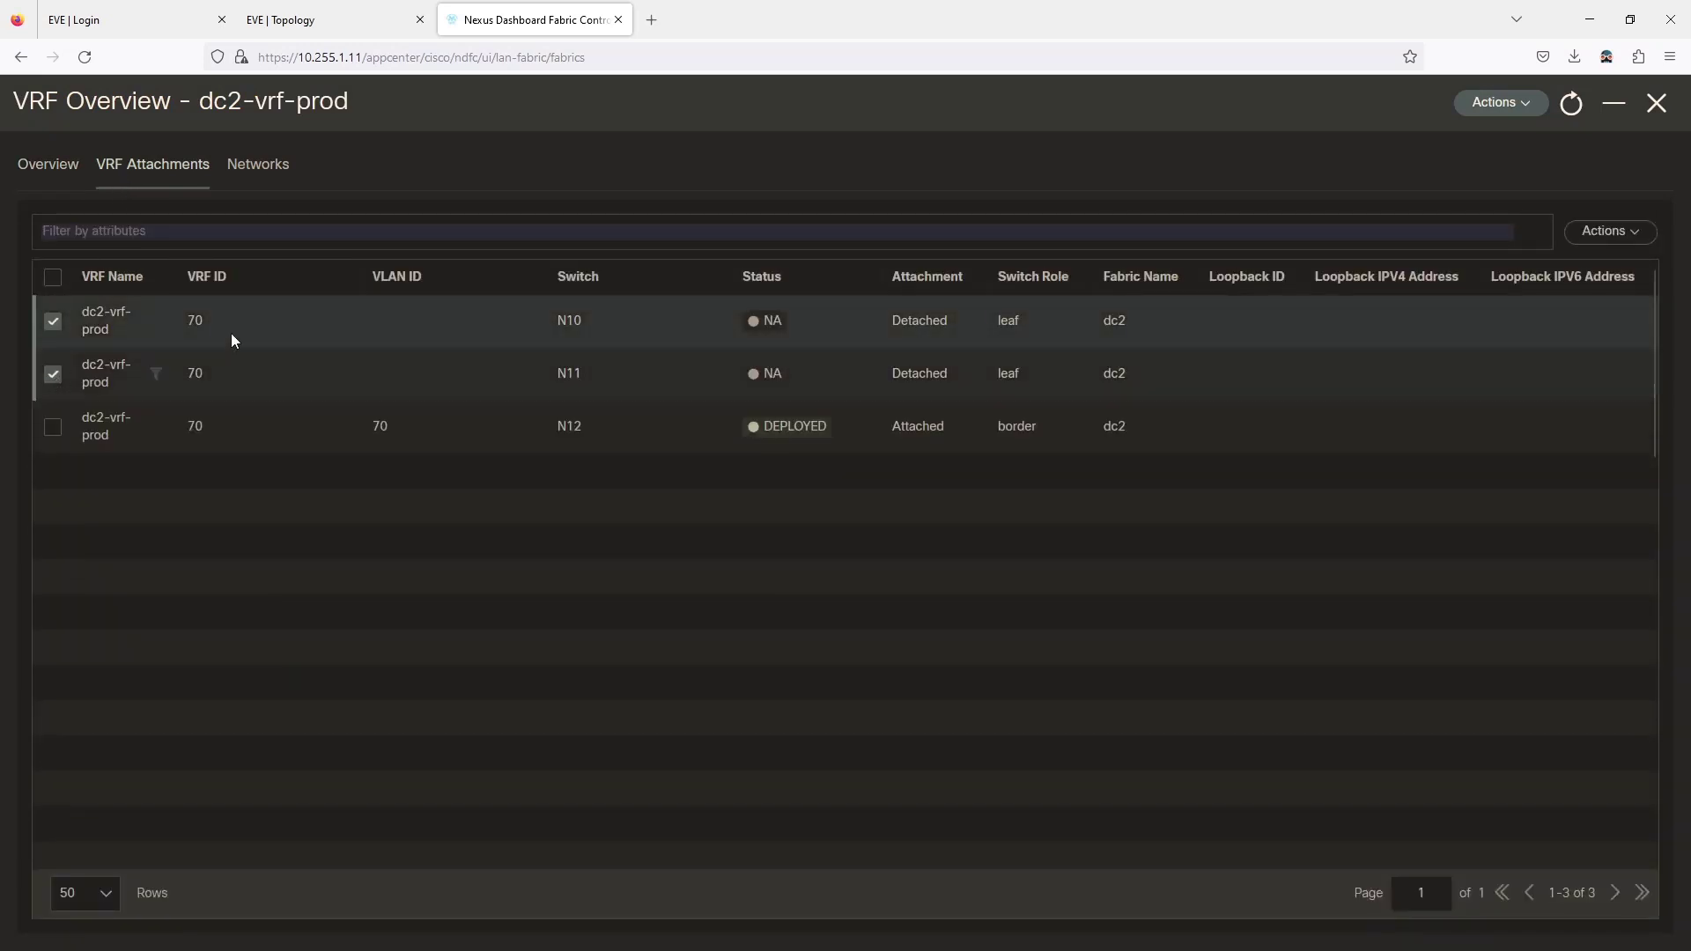
click(1606, 236)
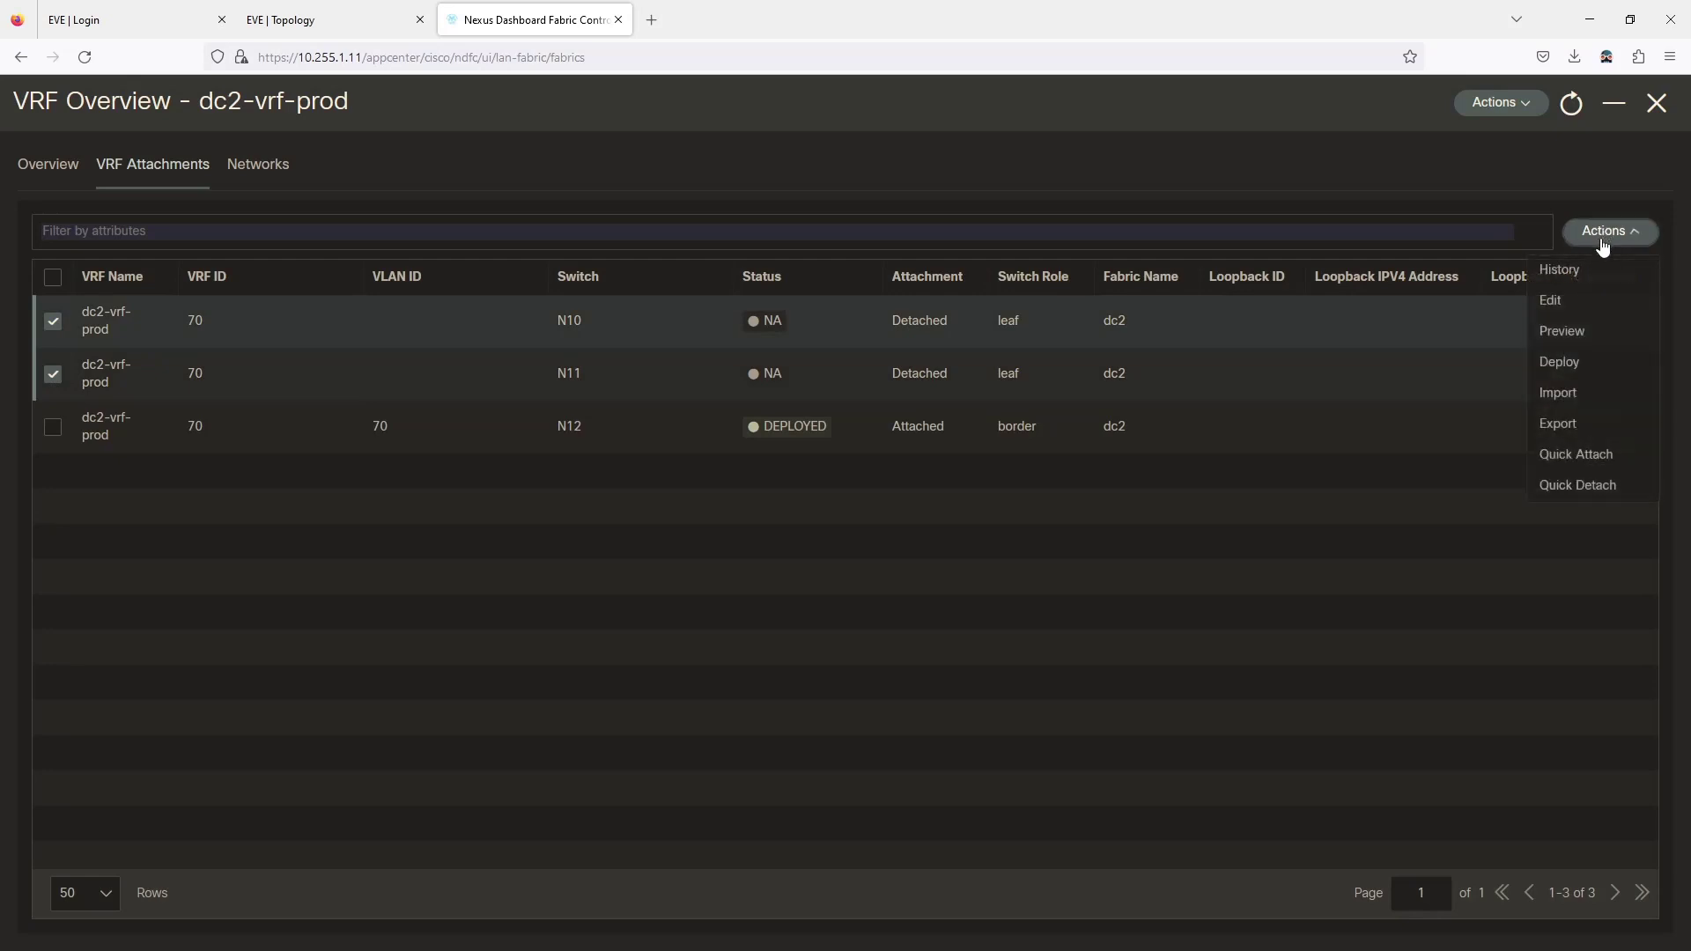
click(1572, 456)
click(889, 302)
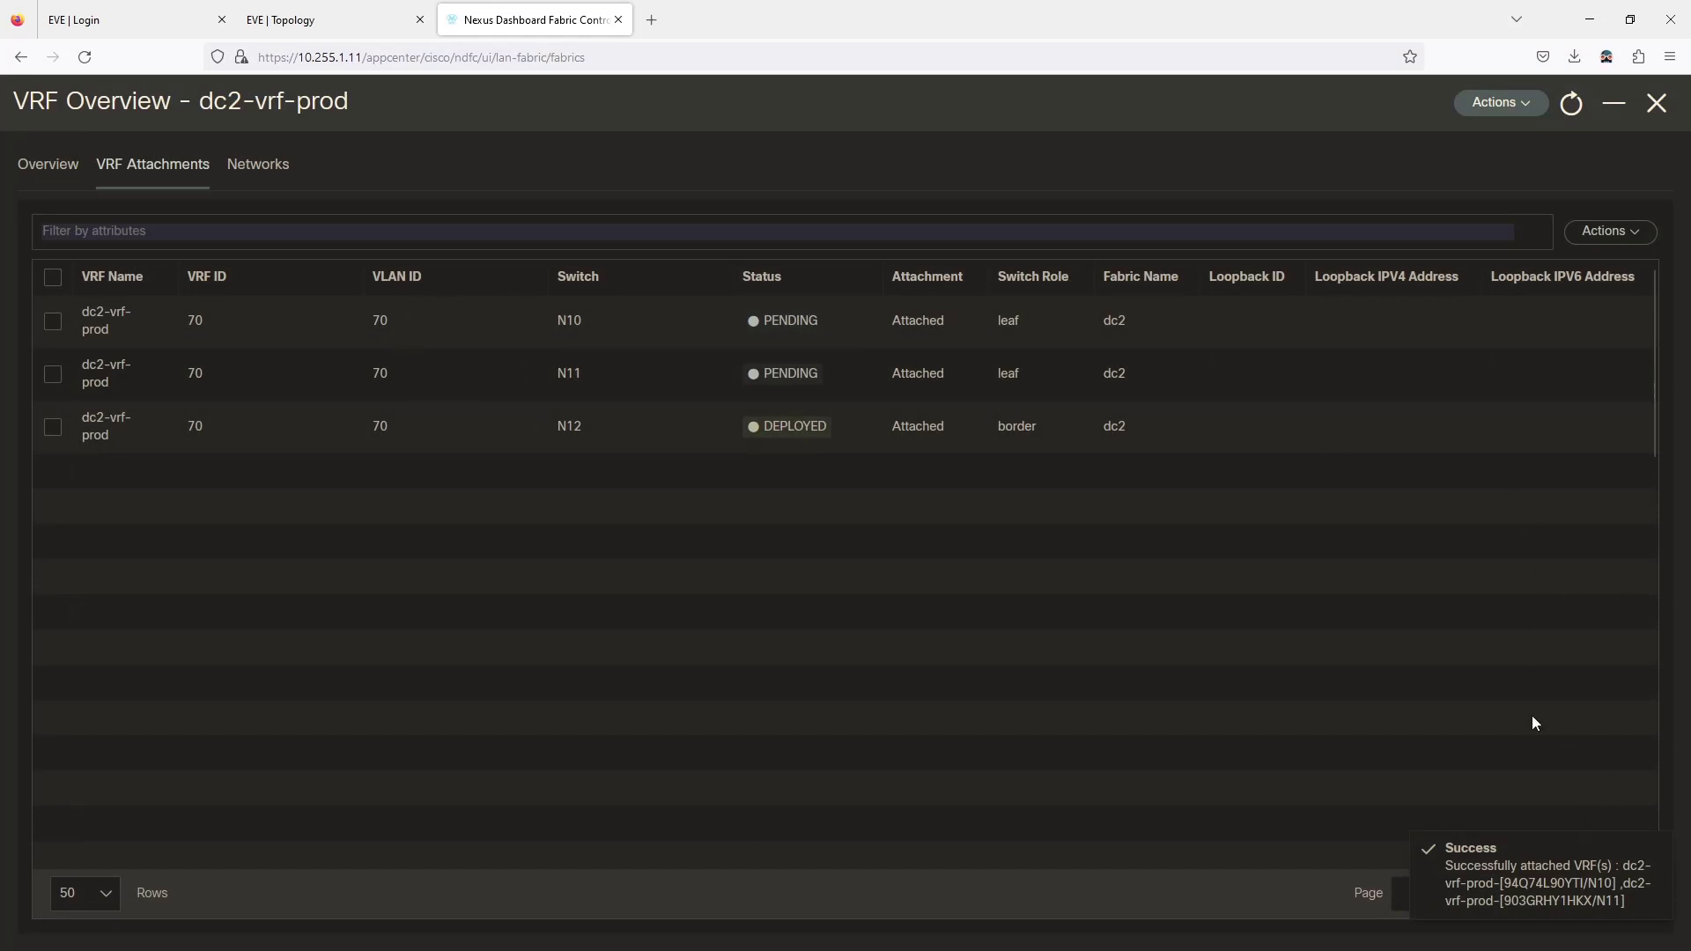
Reselect the N10 and N11 attachment rows and bring up their Actions list.
click(1612, 235)
click(1370, 435)
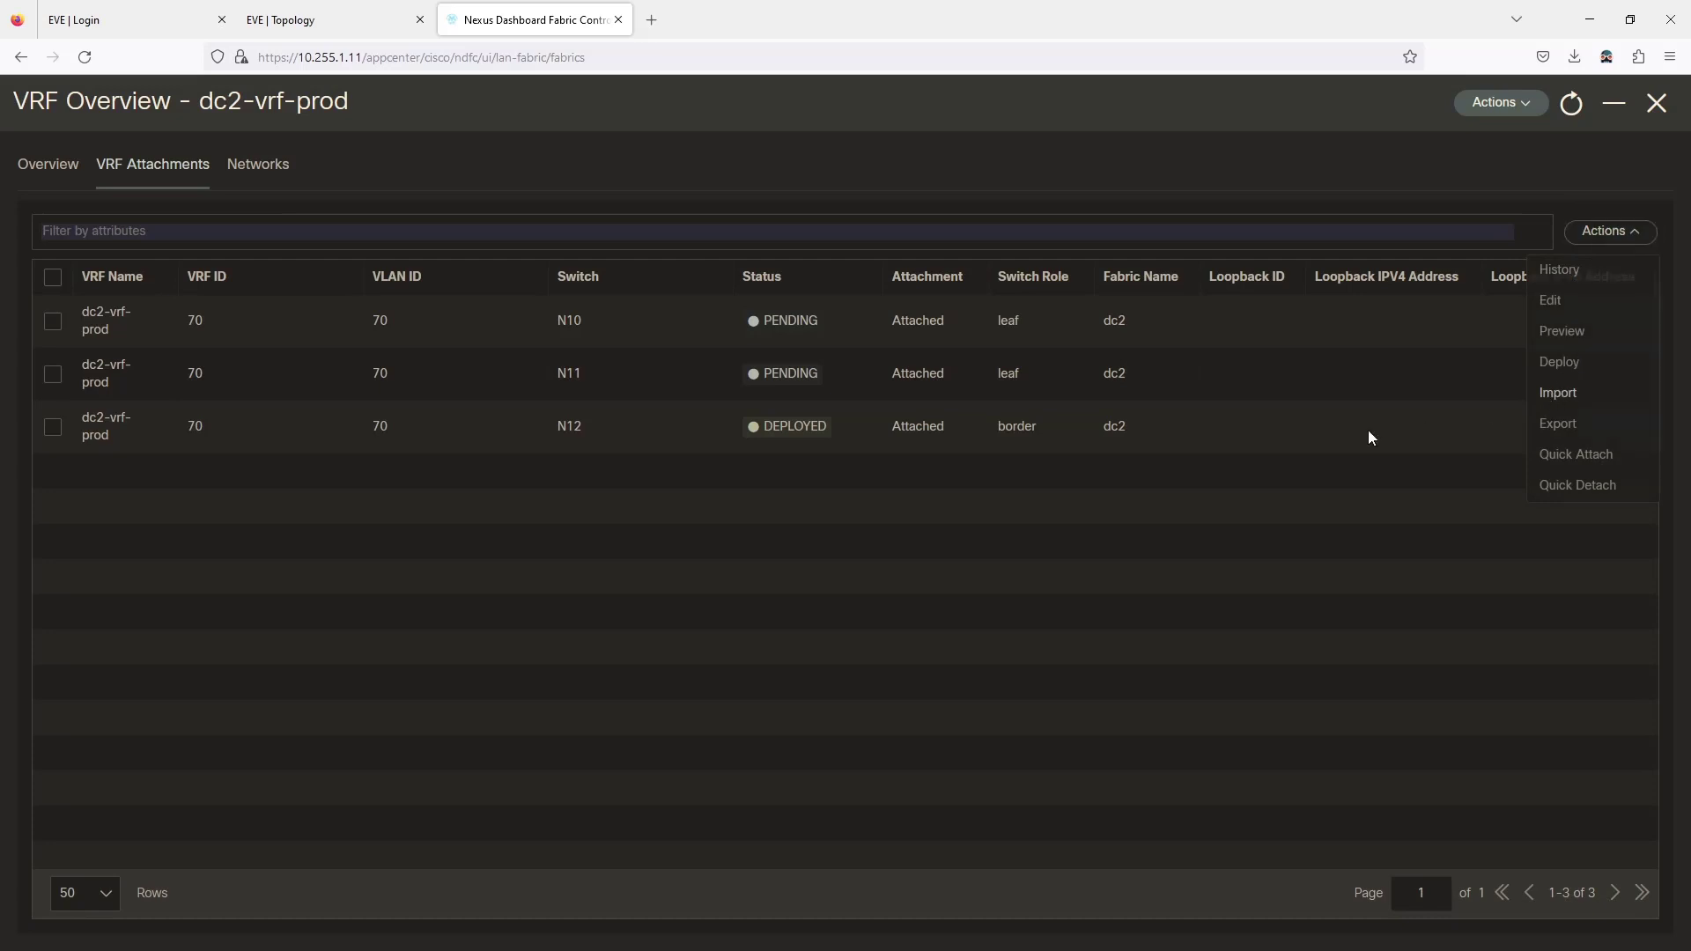
click(53, 324)
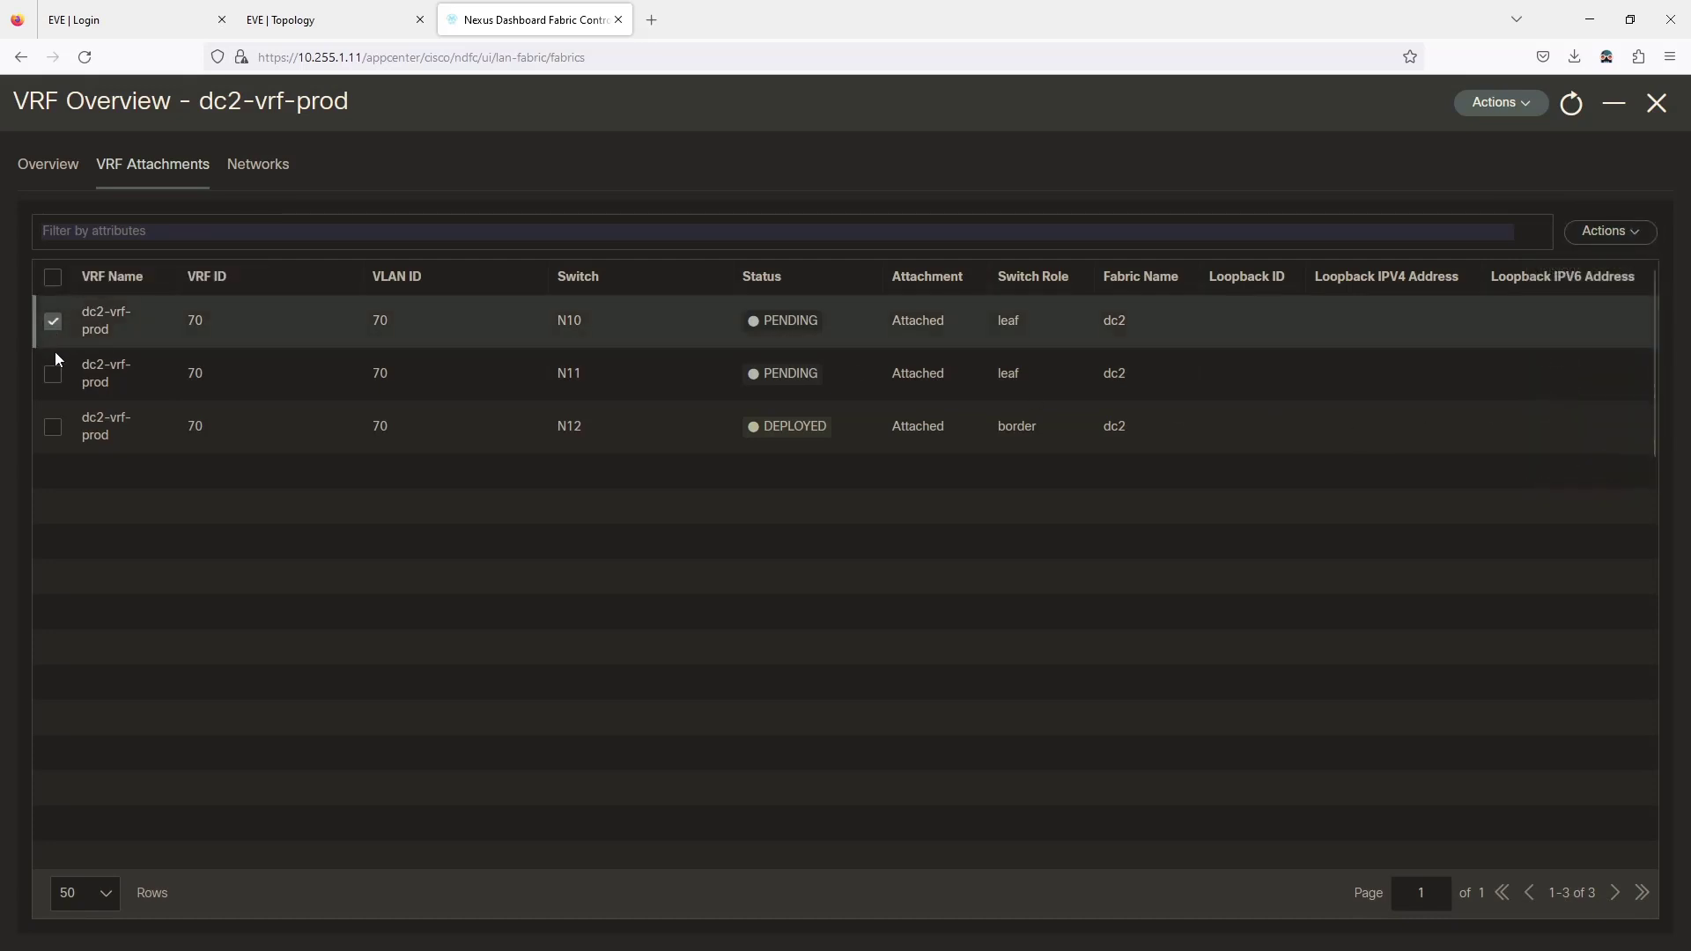
click(53, 373)
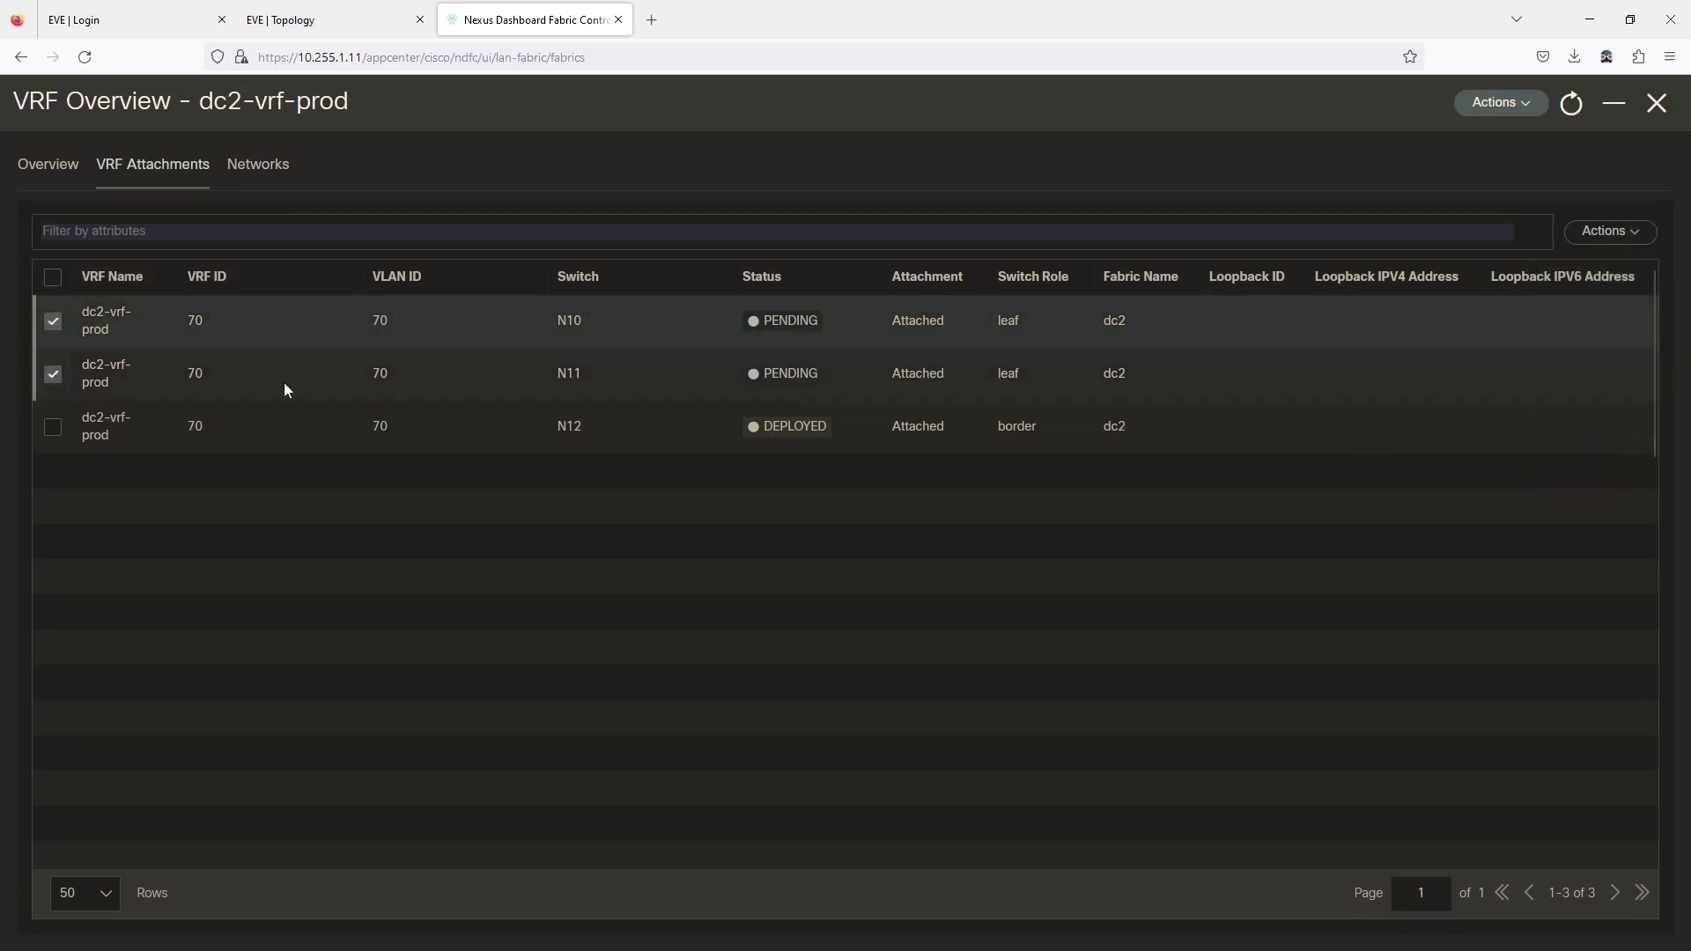
click(1623, 234)
Deploy dc2-vrf-prod to N10 and N11 after previewing N10's pending configuration.
click(1560, 365)
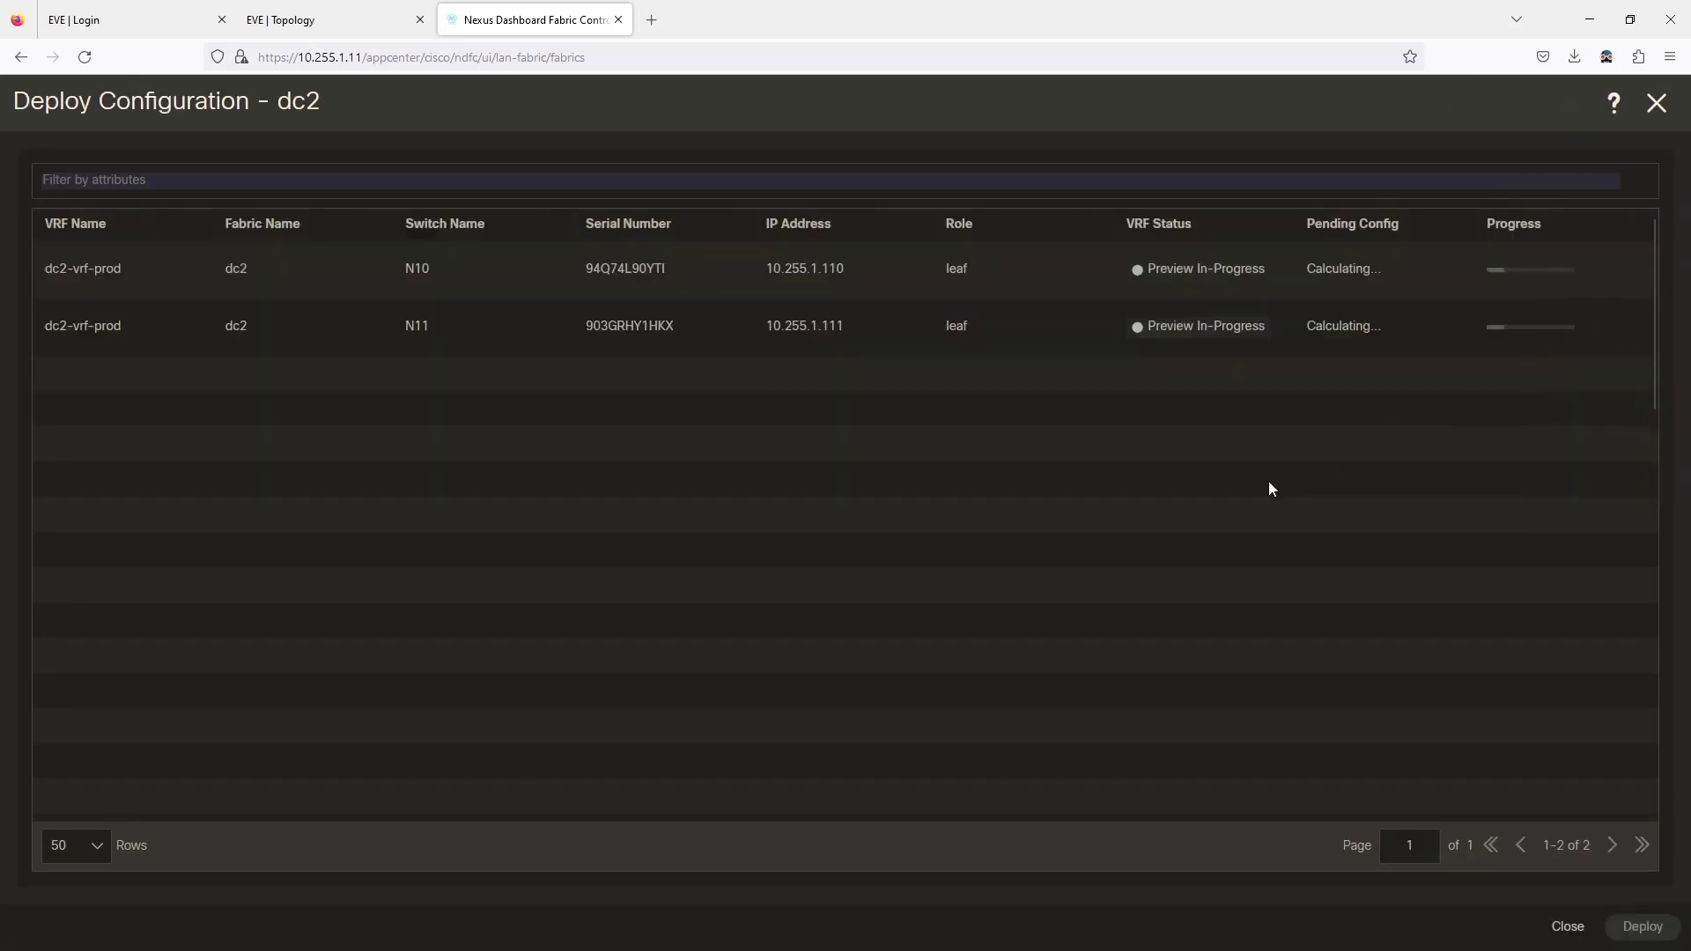
click(1334, 269)
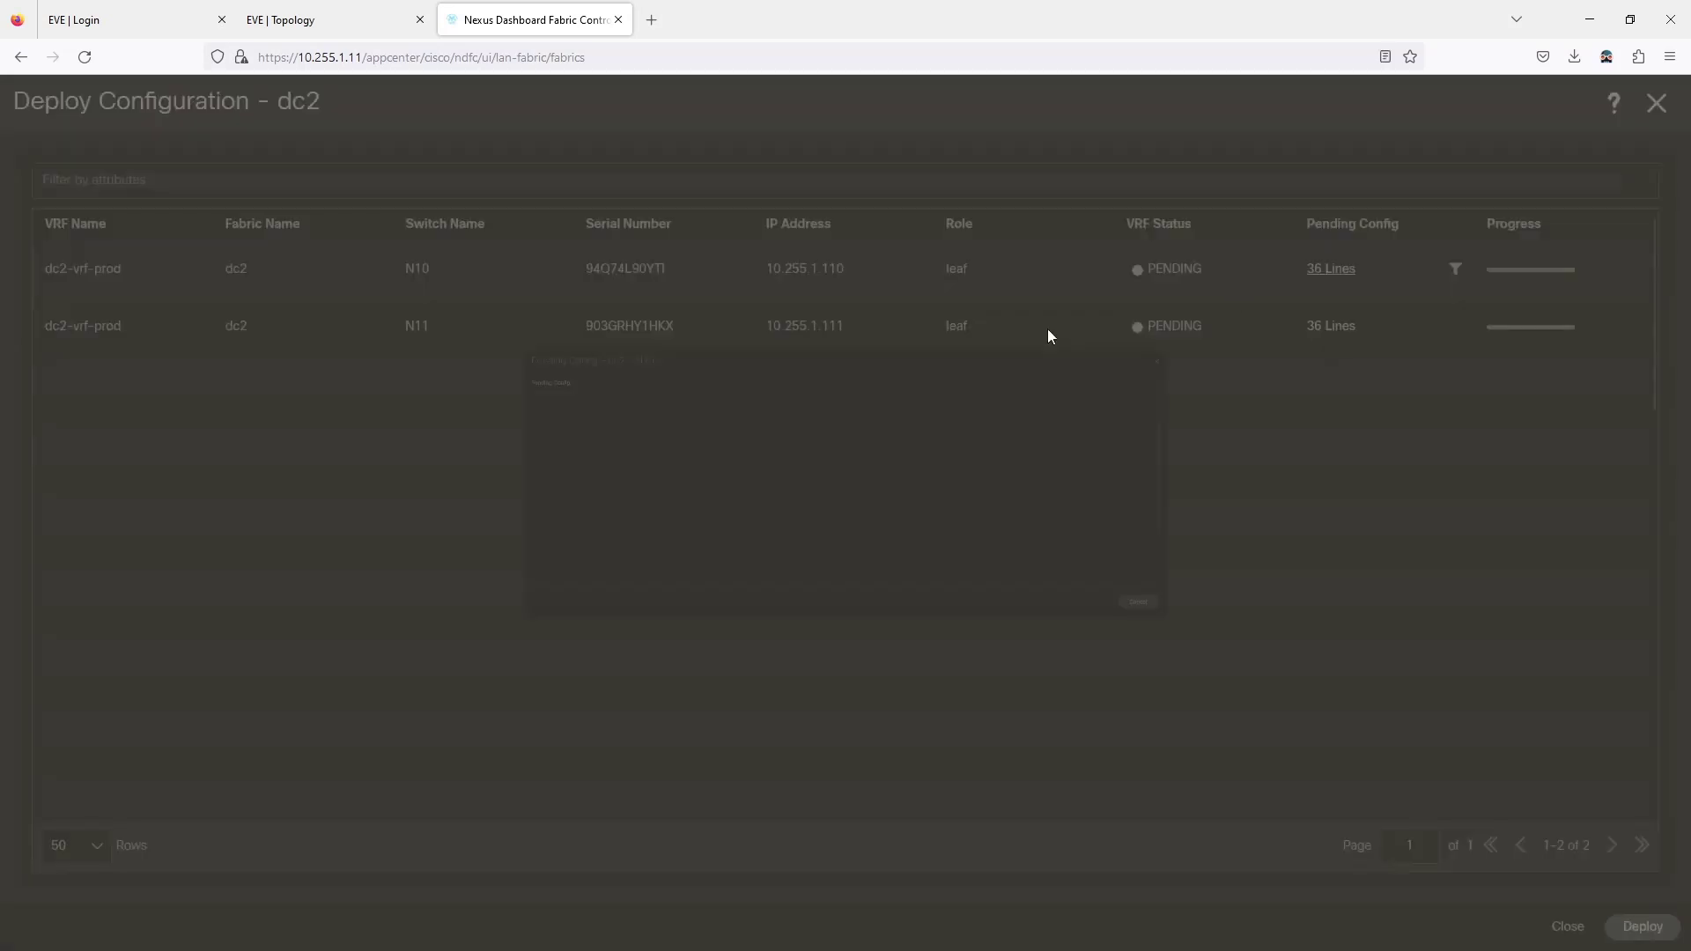
scroll(260, 291, down, 3)
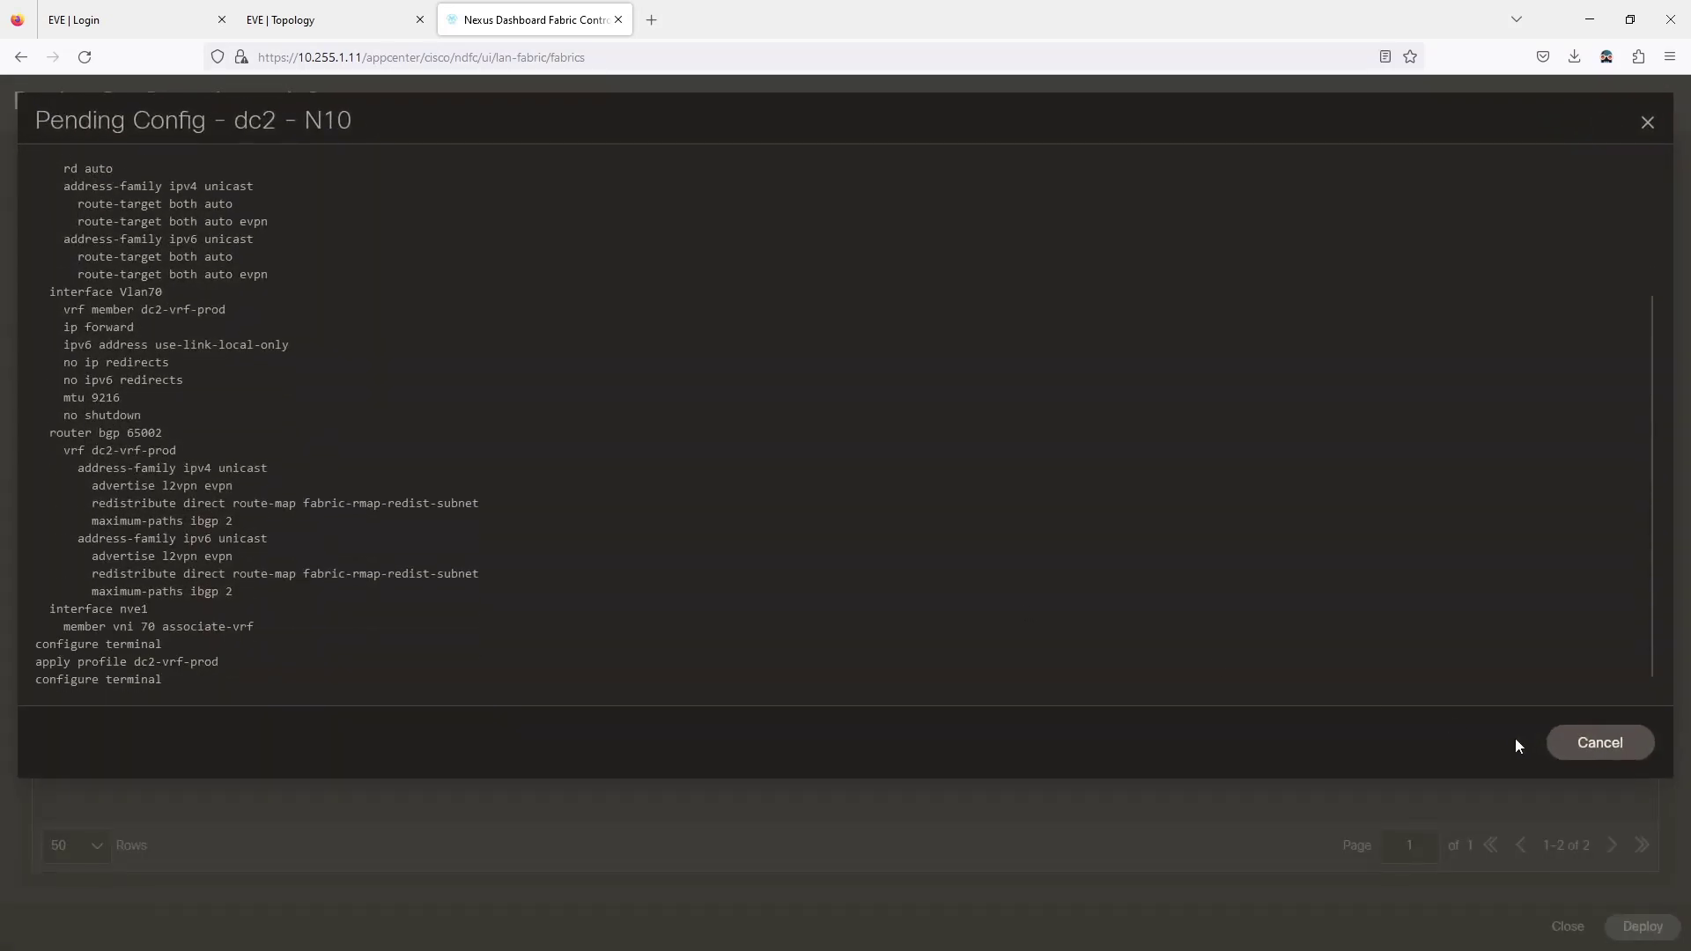
click(1560, 745)
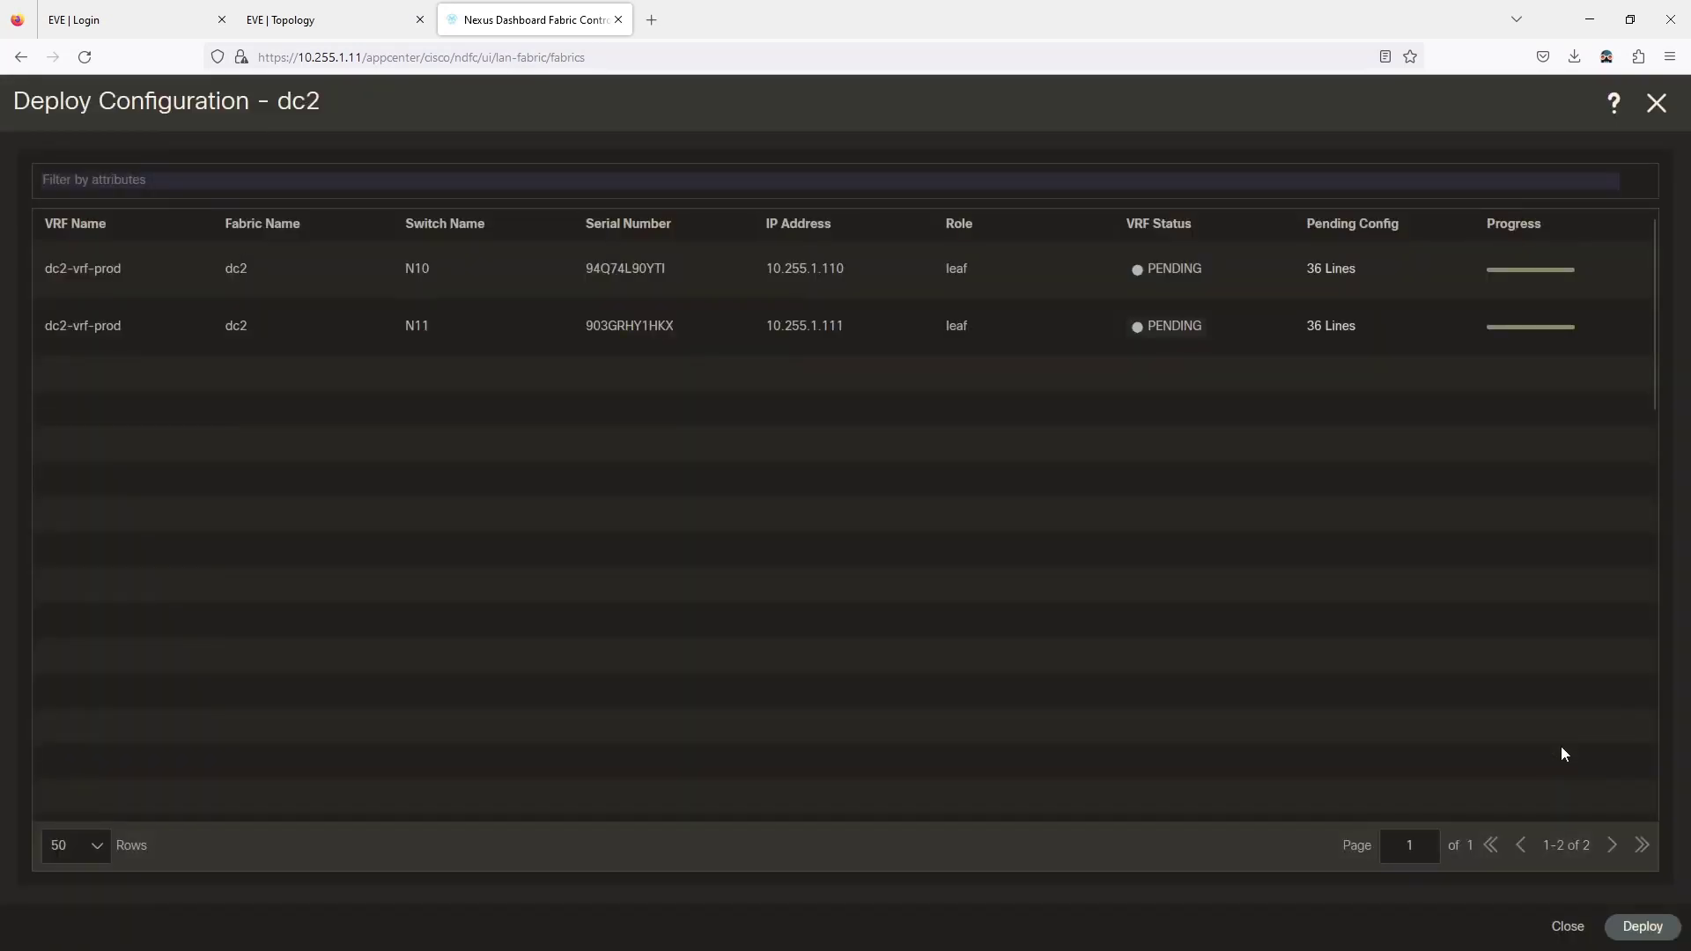
click(1642, 926)
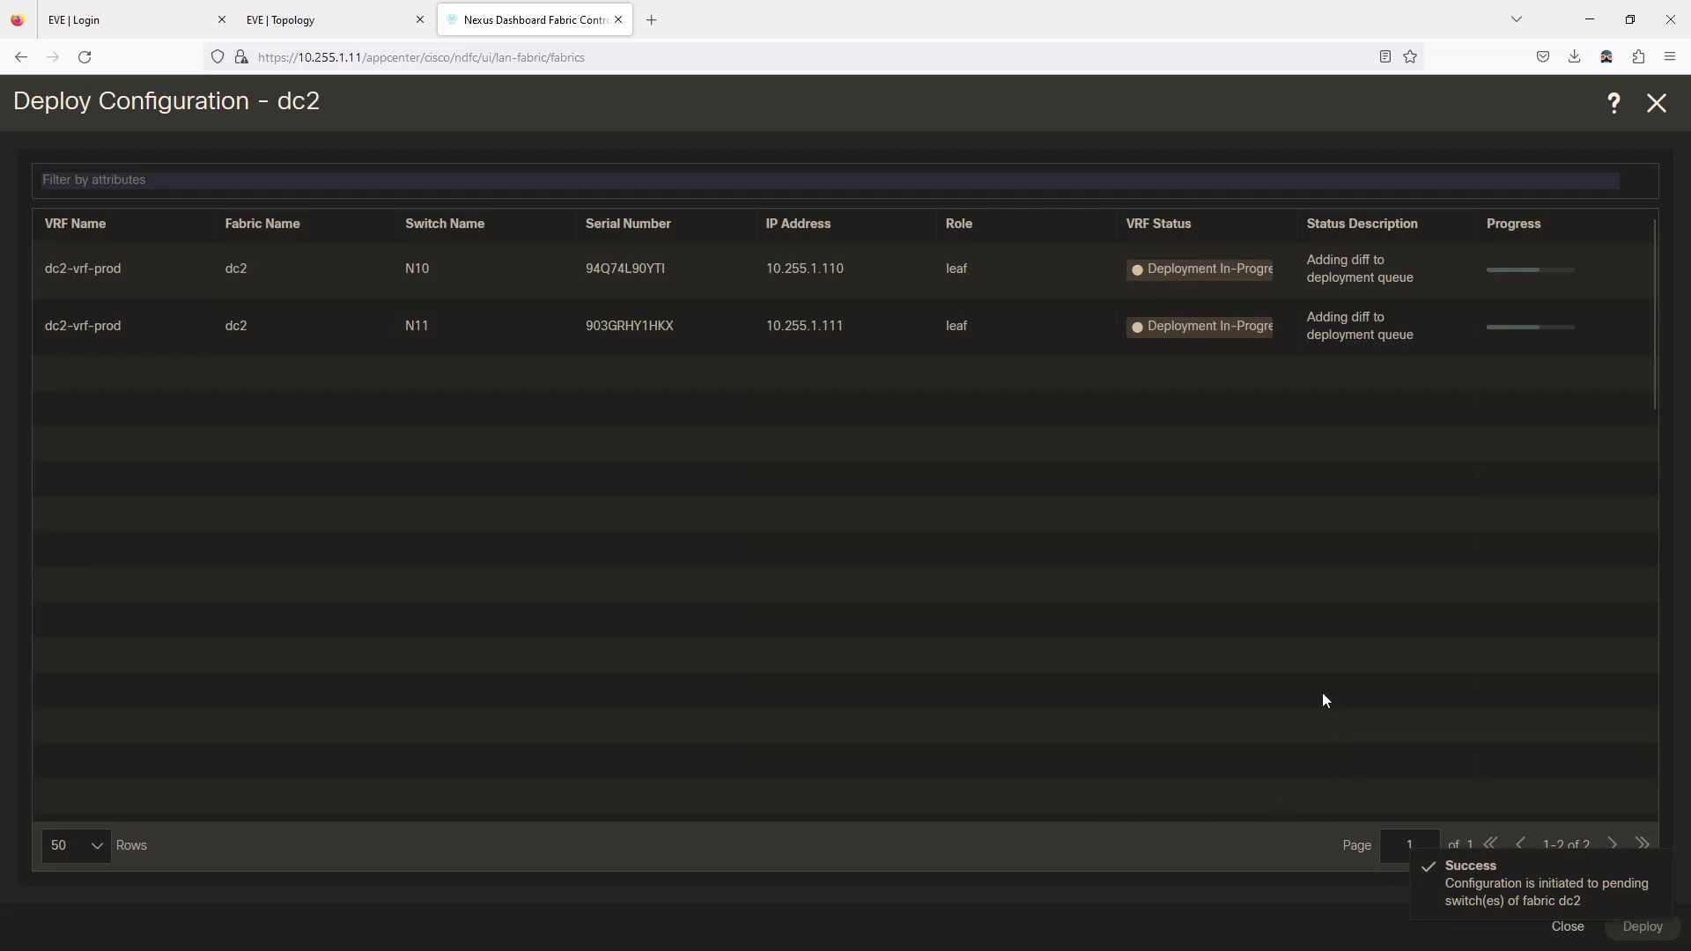
click(1655, 103)
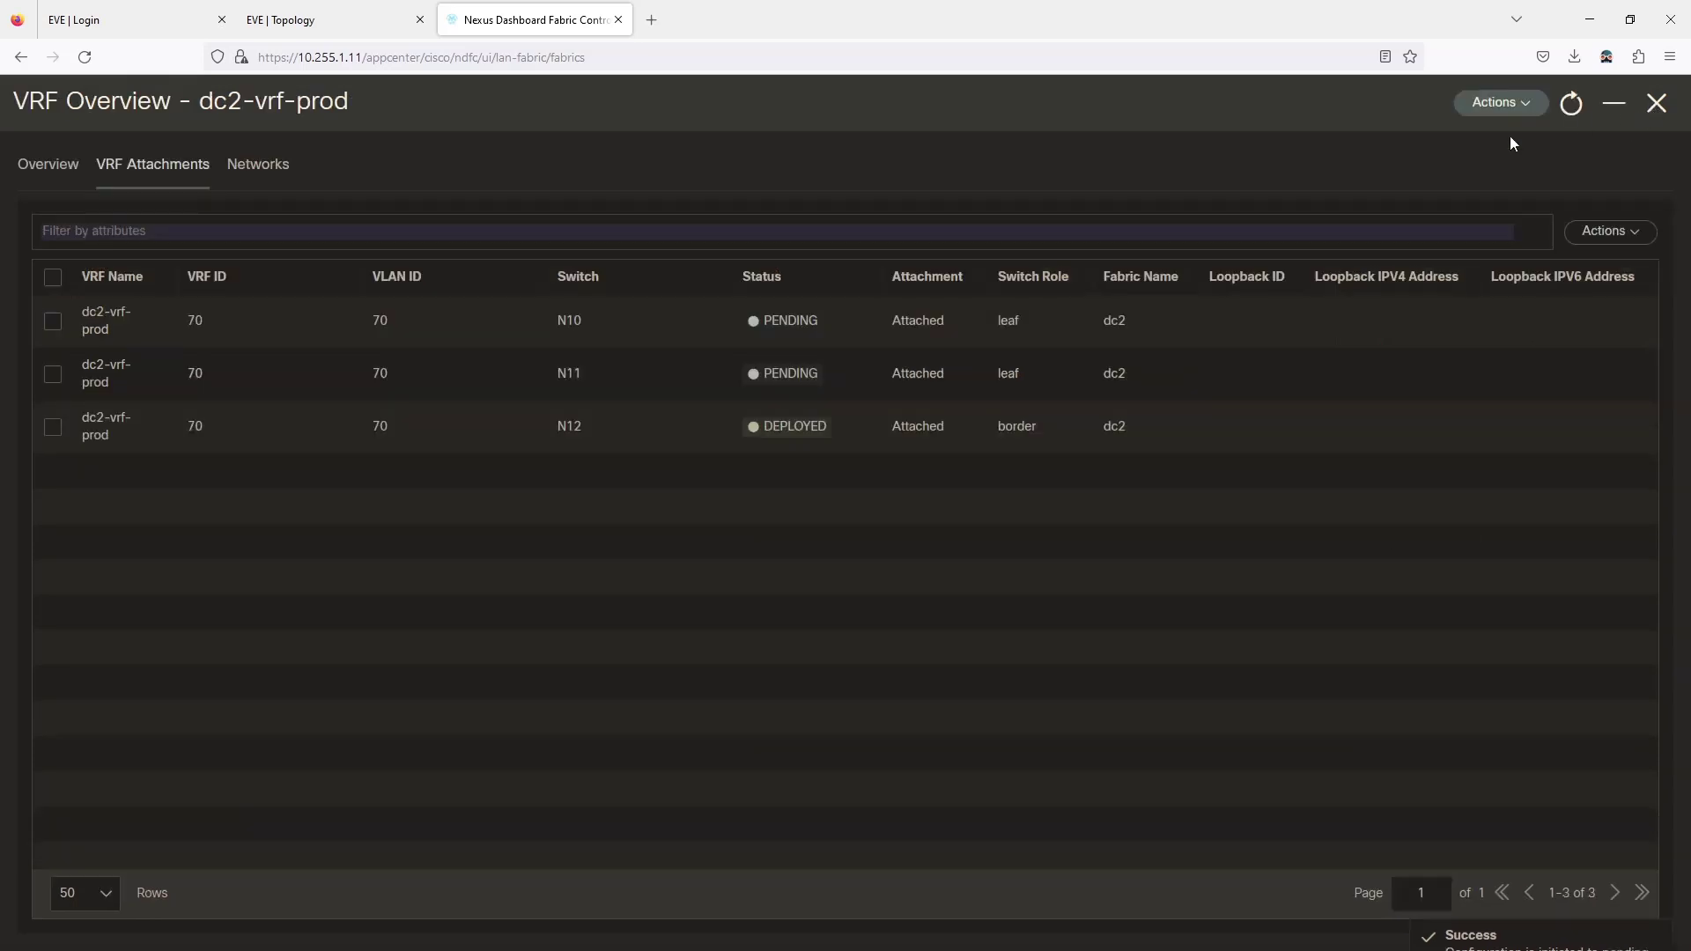
Start creating a new network from fabric dc2's Networks list.
click(1655, 104)
click(546, 172)
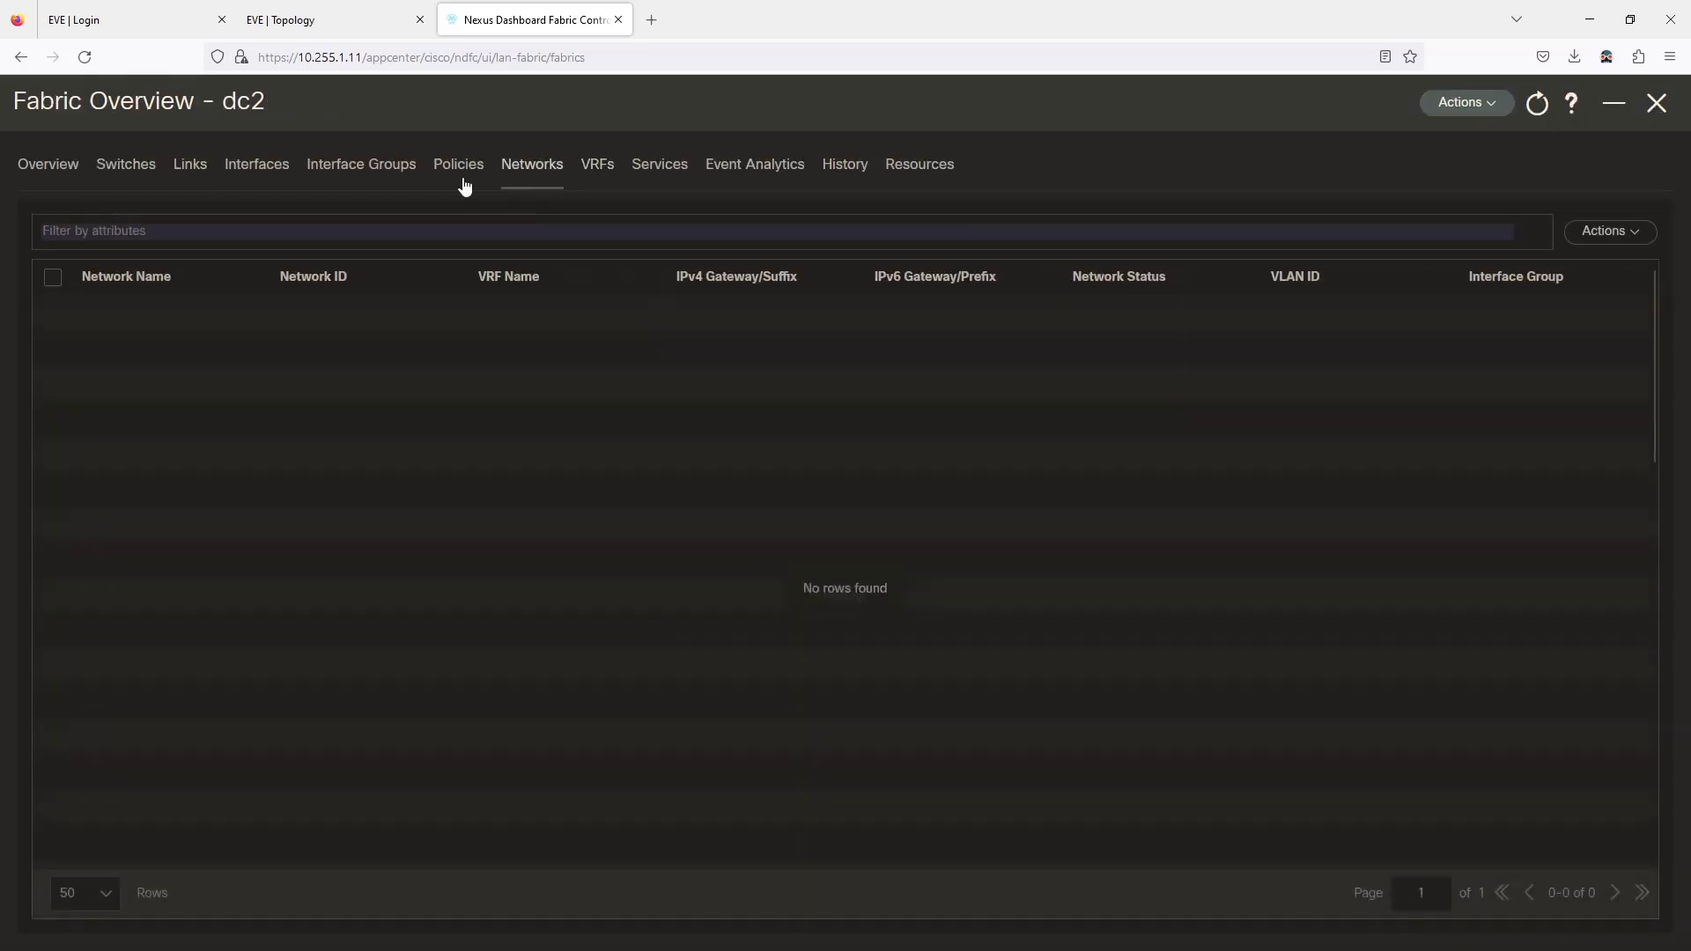
click(1592, 234)
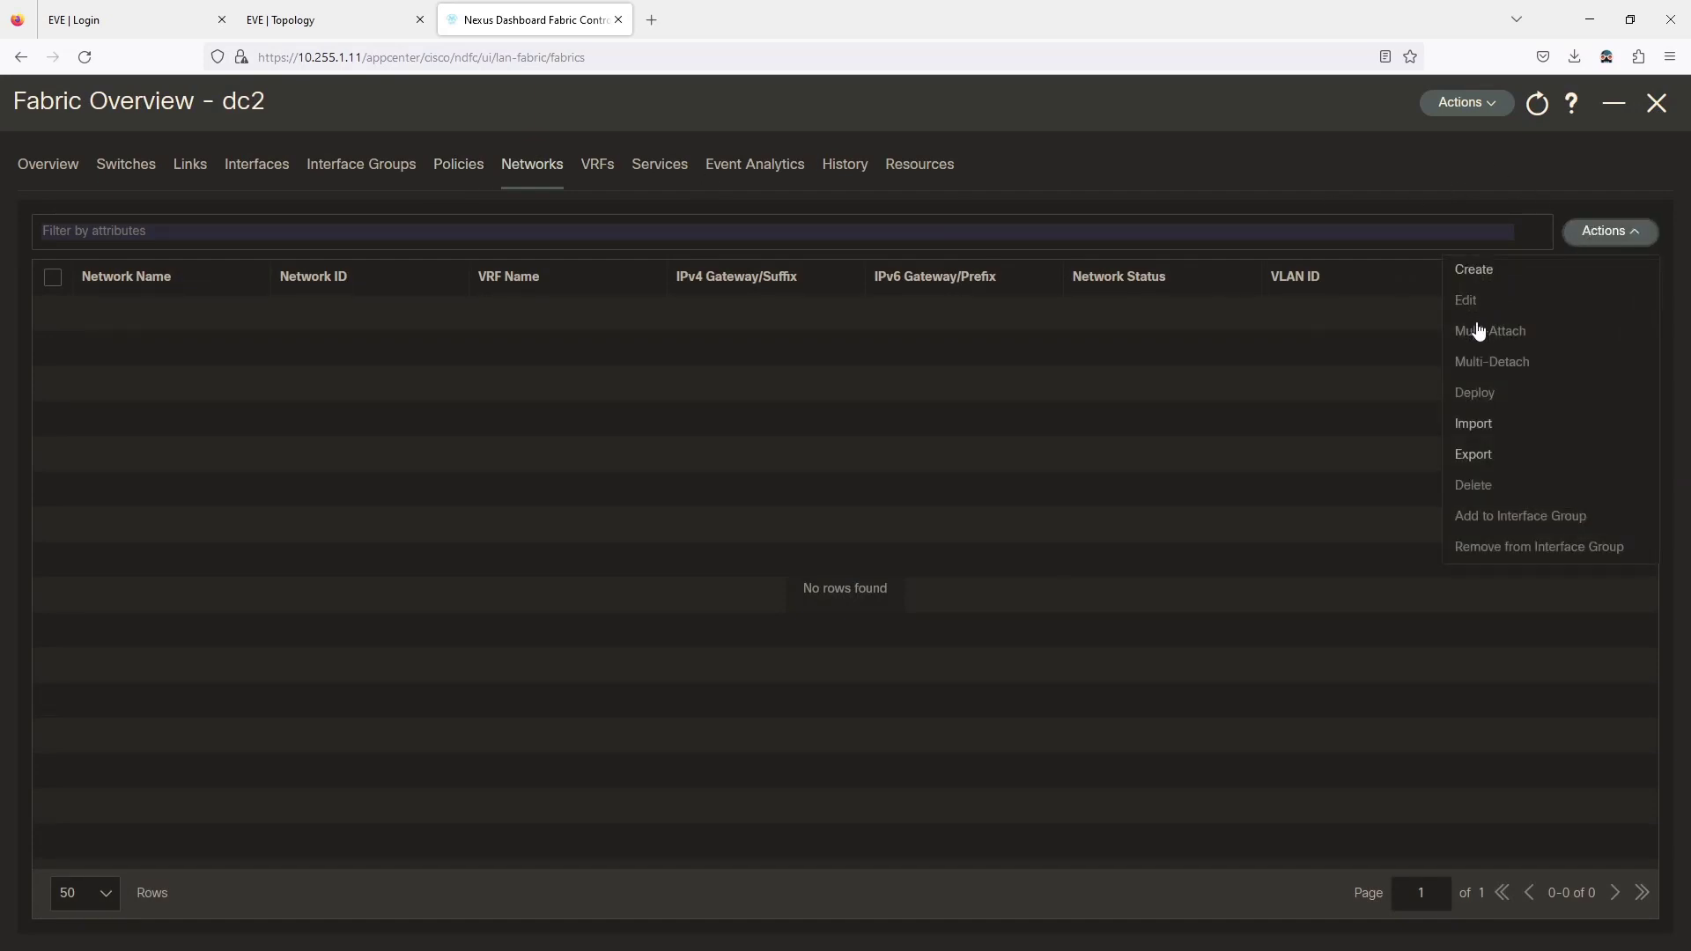
click(1467, 273)
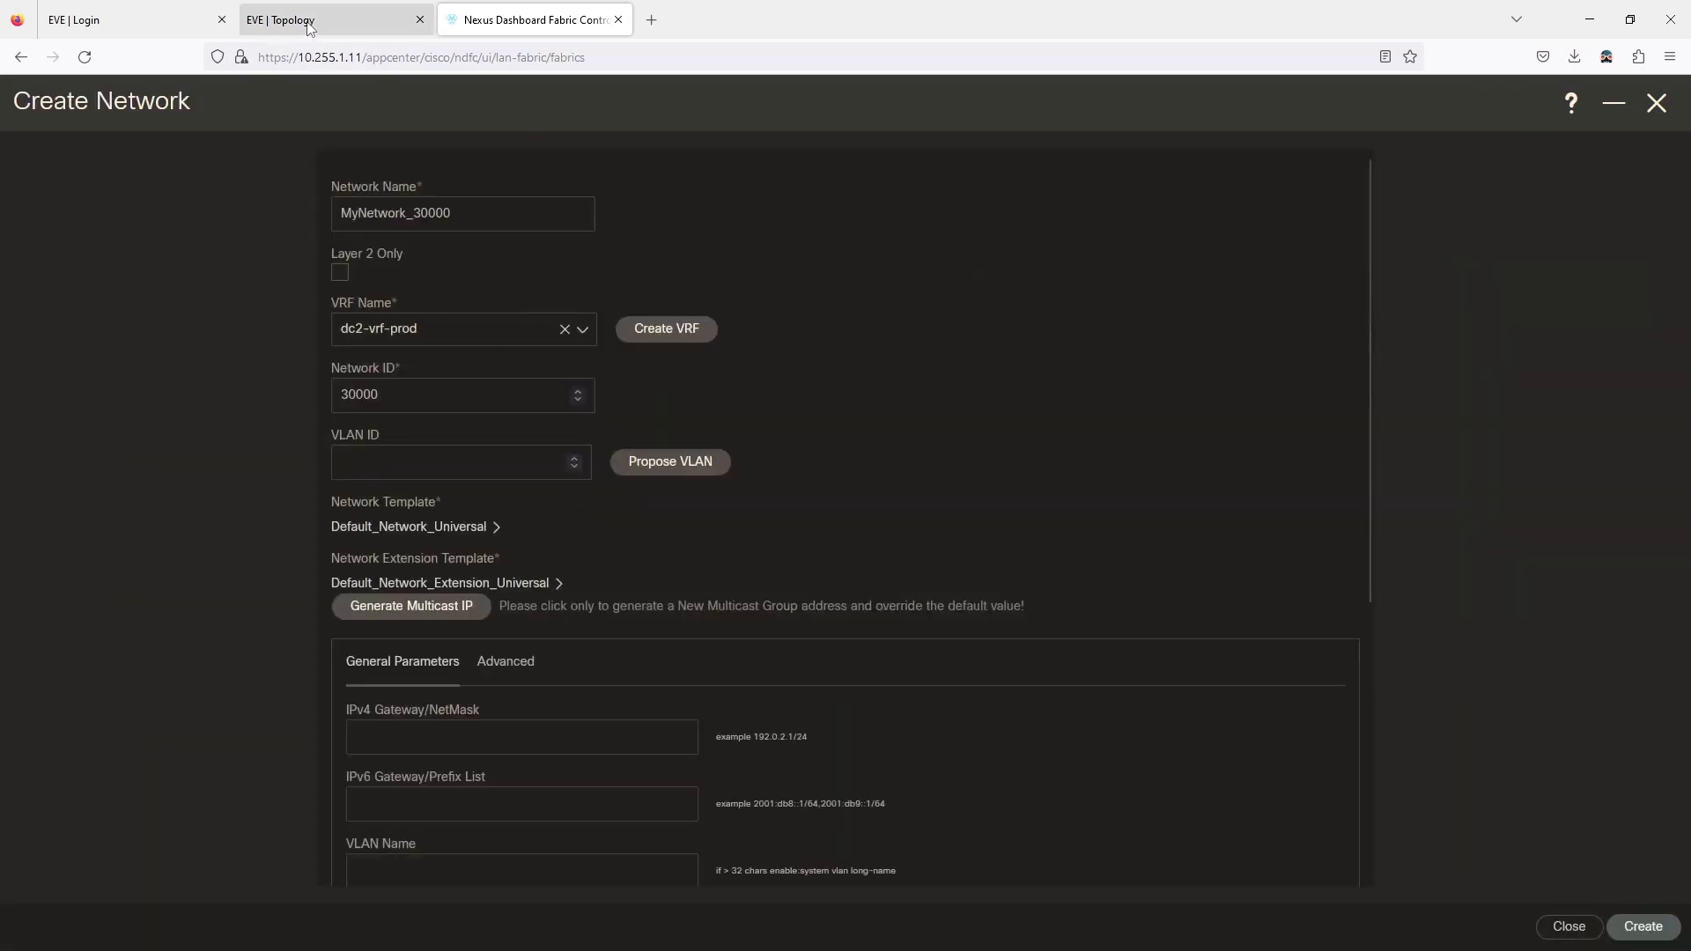
click(326, 20)
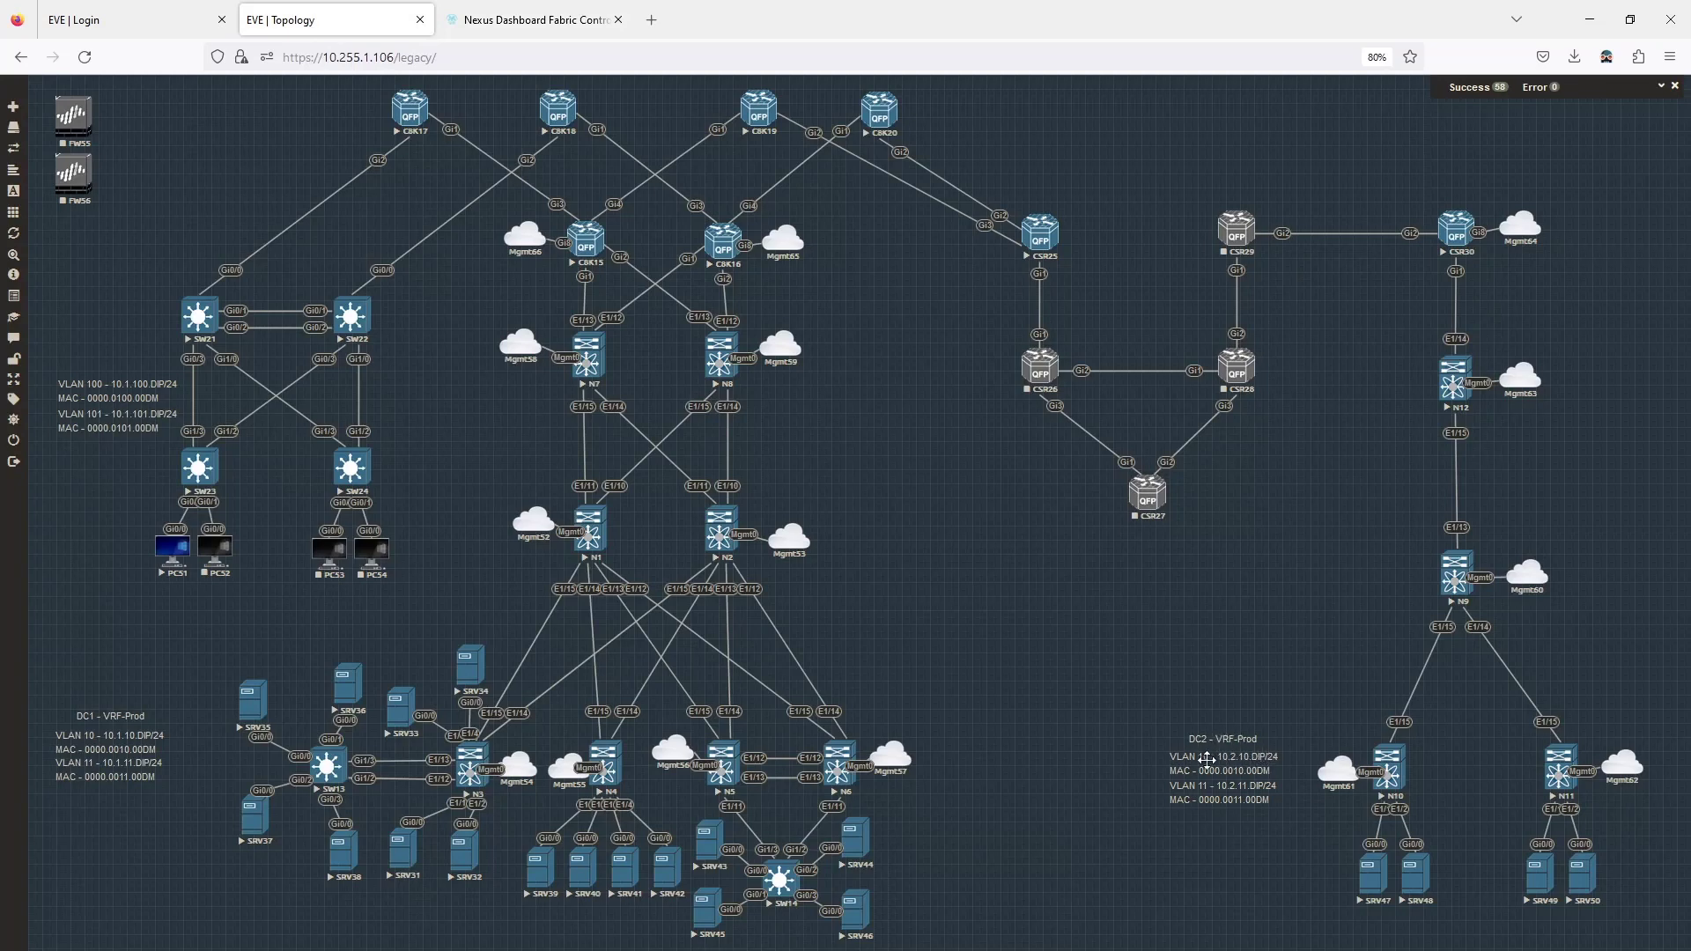
click(533, 19)
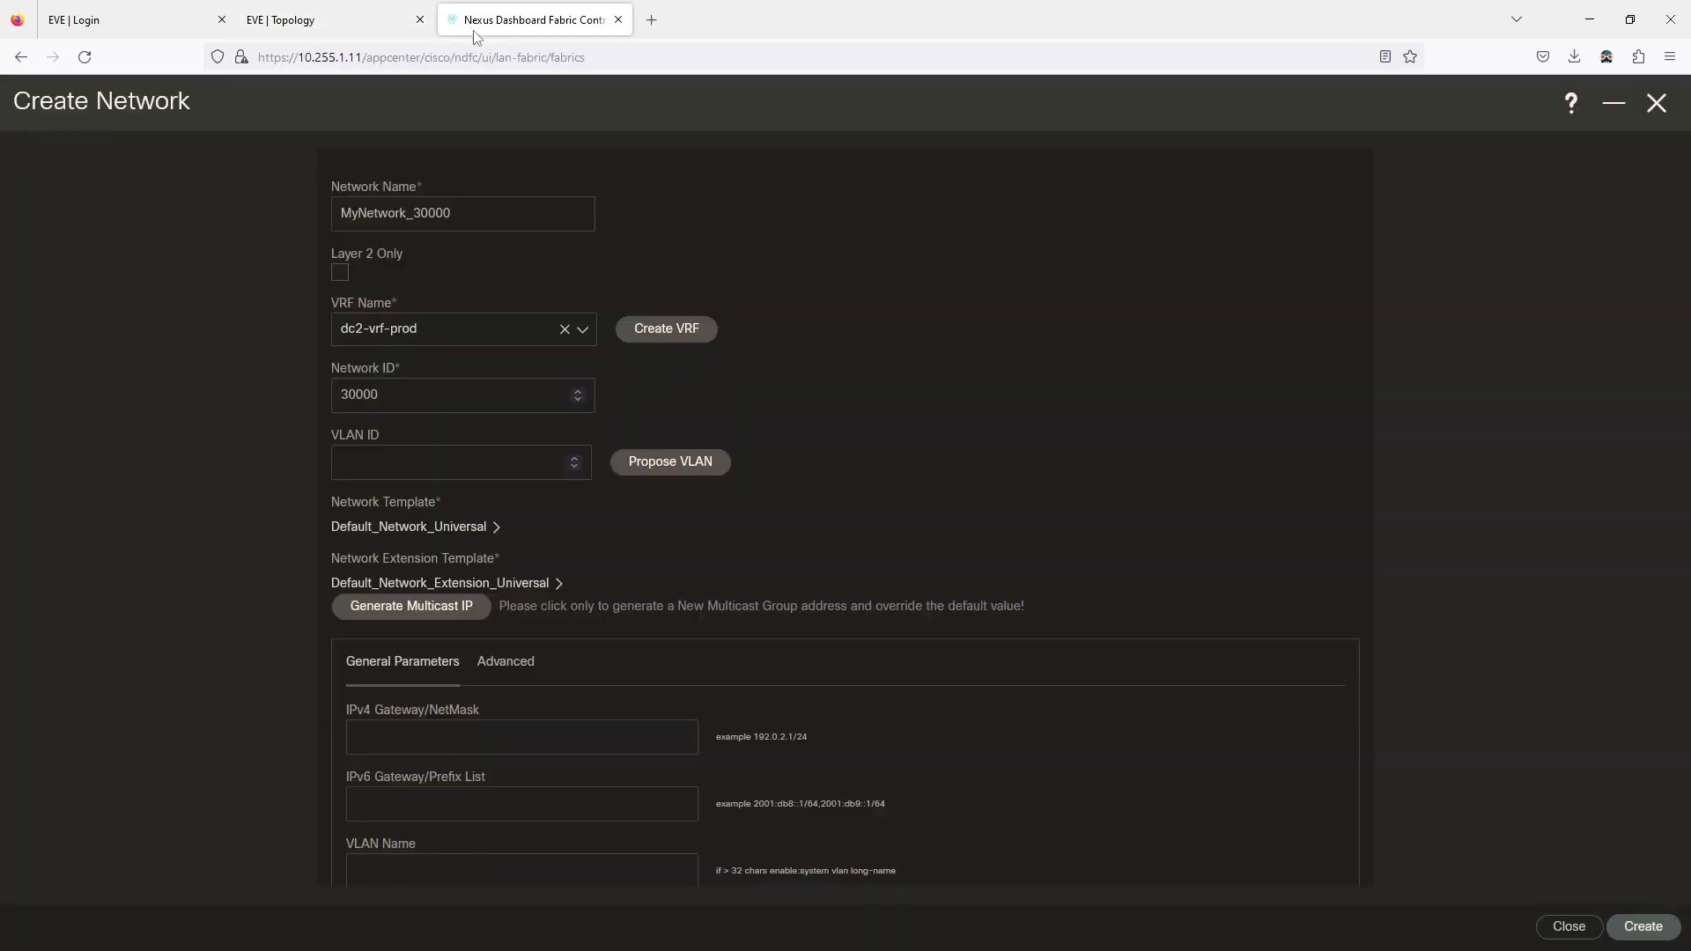
Name the network dc2-vlan10 and select the default Network ID 30000.
drag(456, 211, 311, 211)
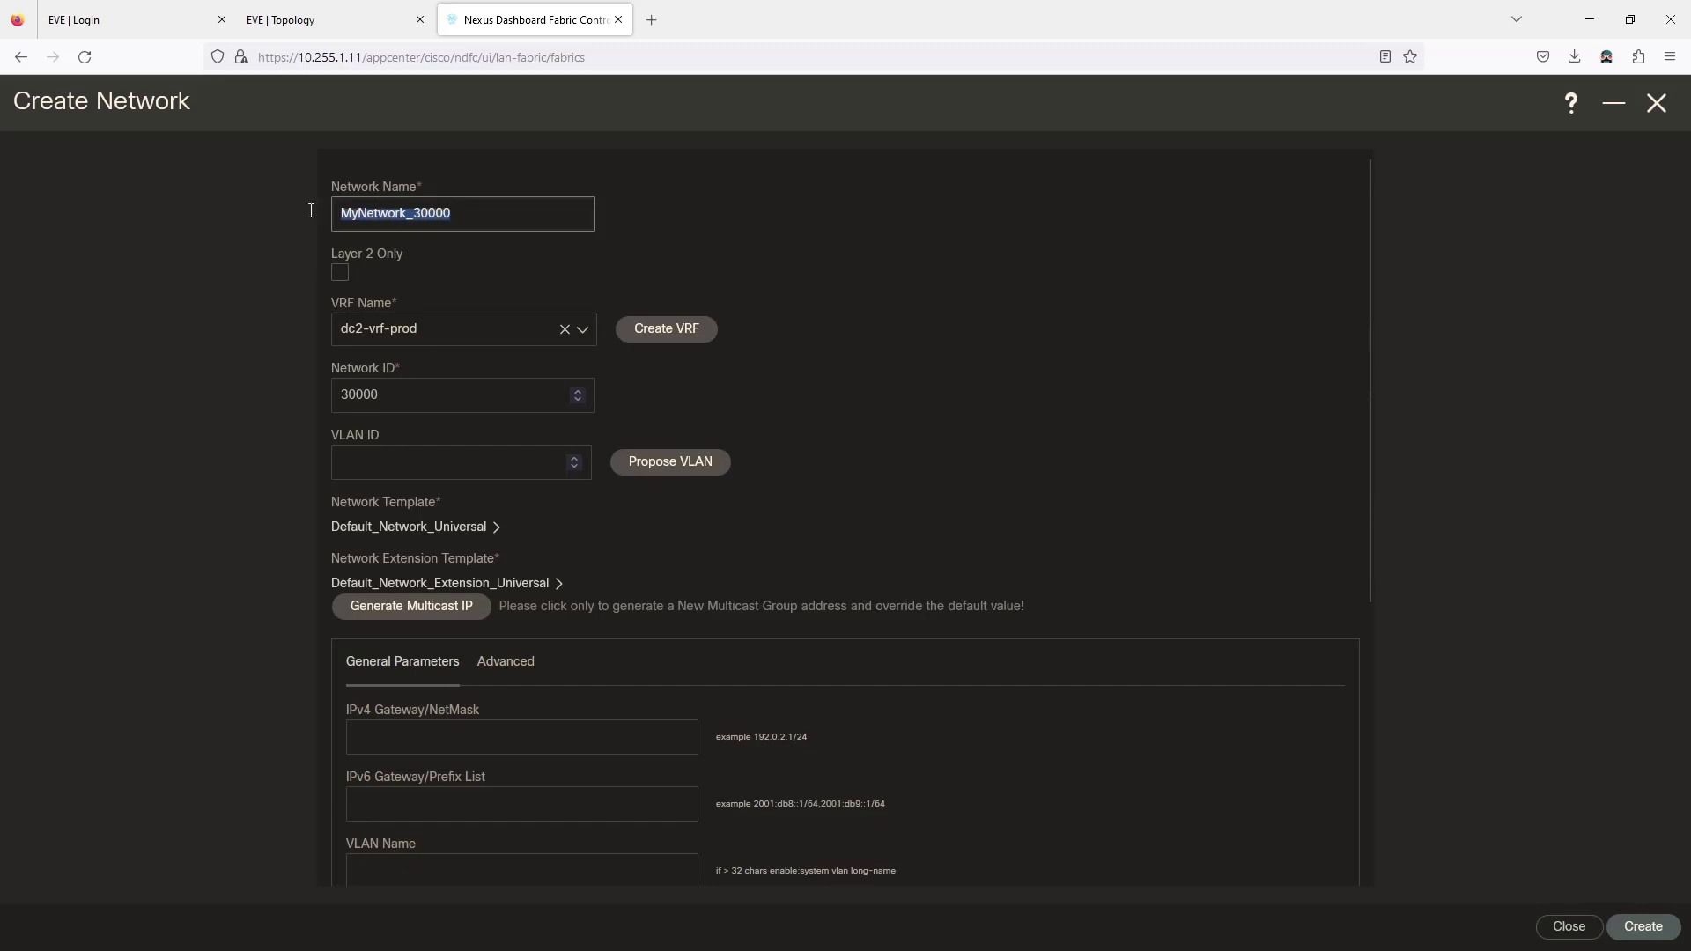
text(dec2-)
key(BackSpace)
key(BackSpace)
key(BackSpace)
key(BackSpace)
text(c2)
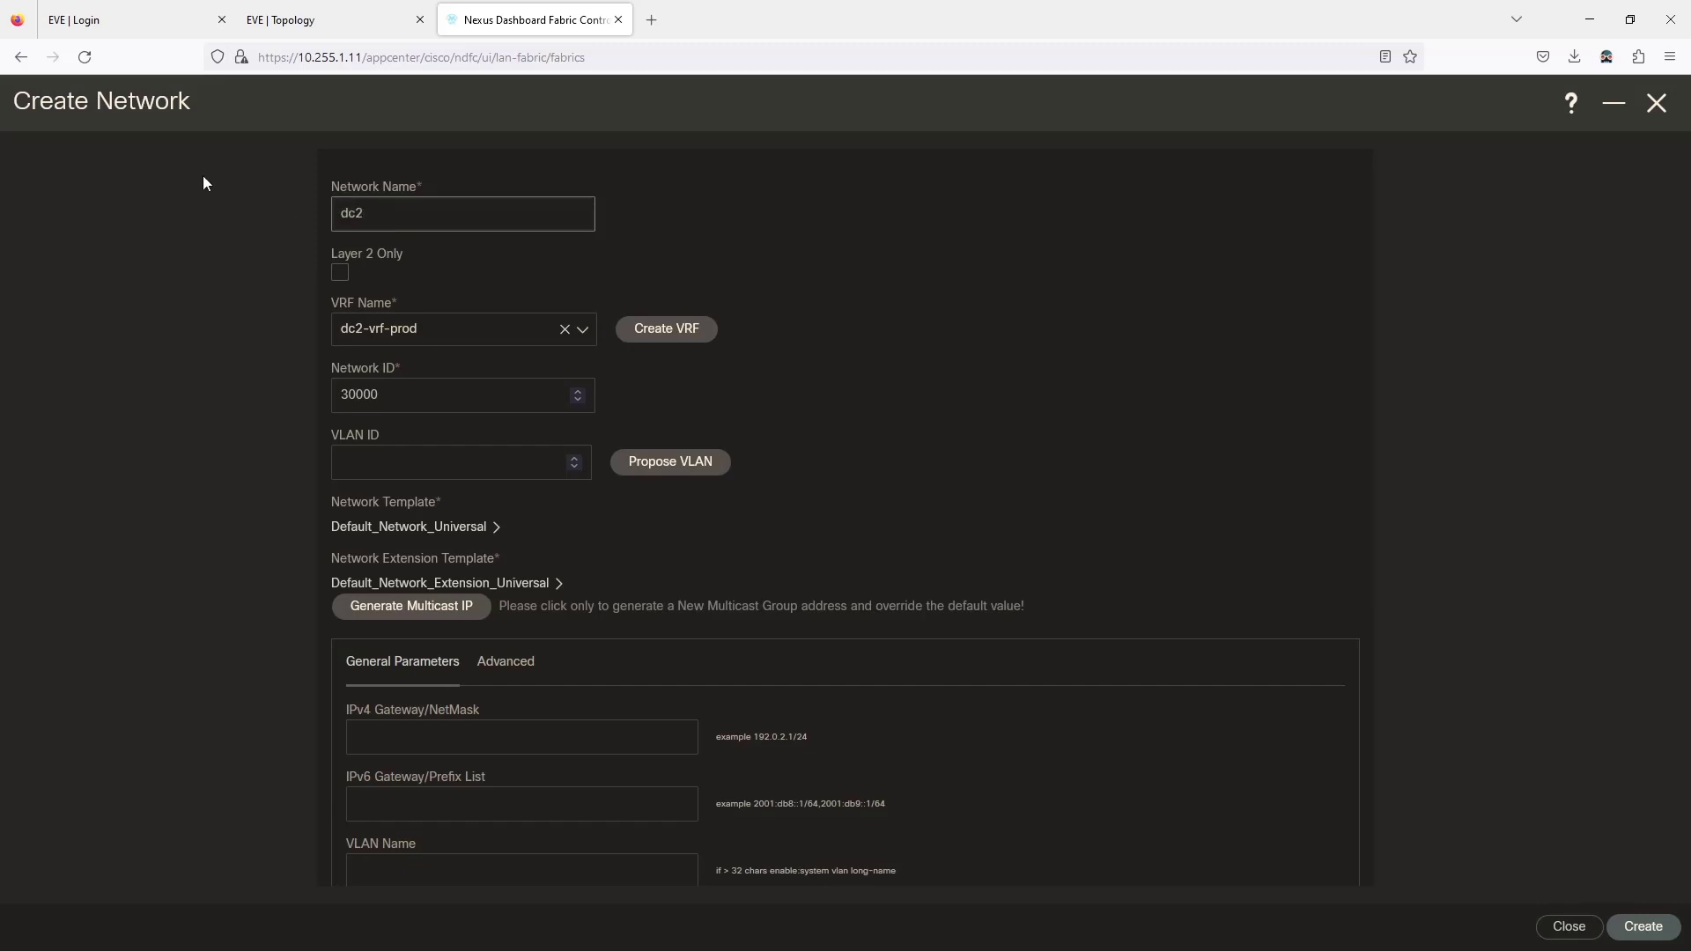
text(-vlan10)
drag(411, 393, 302, 402)
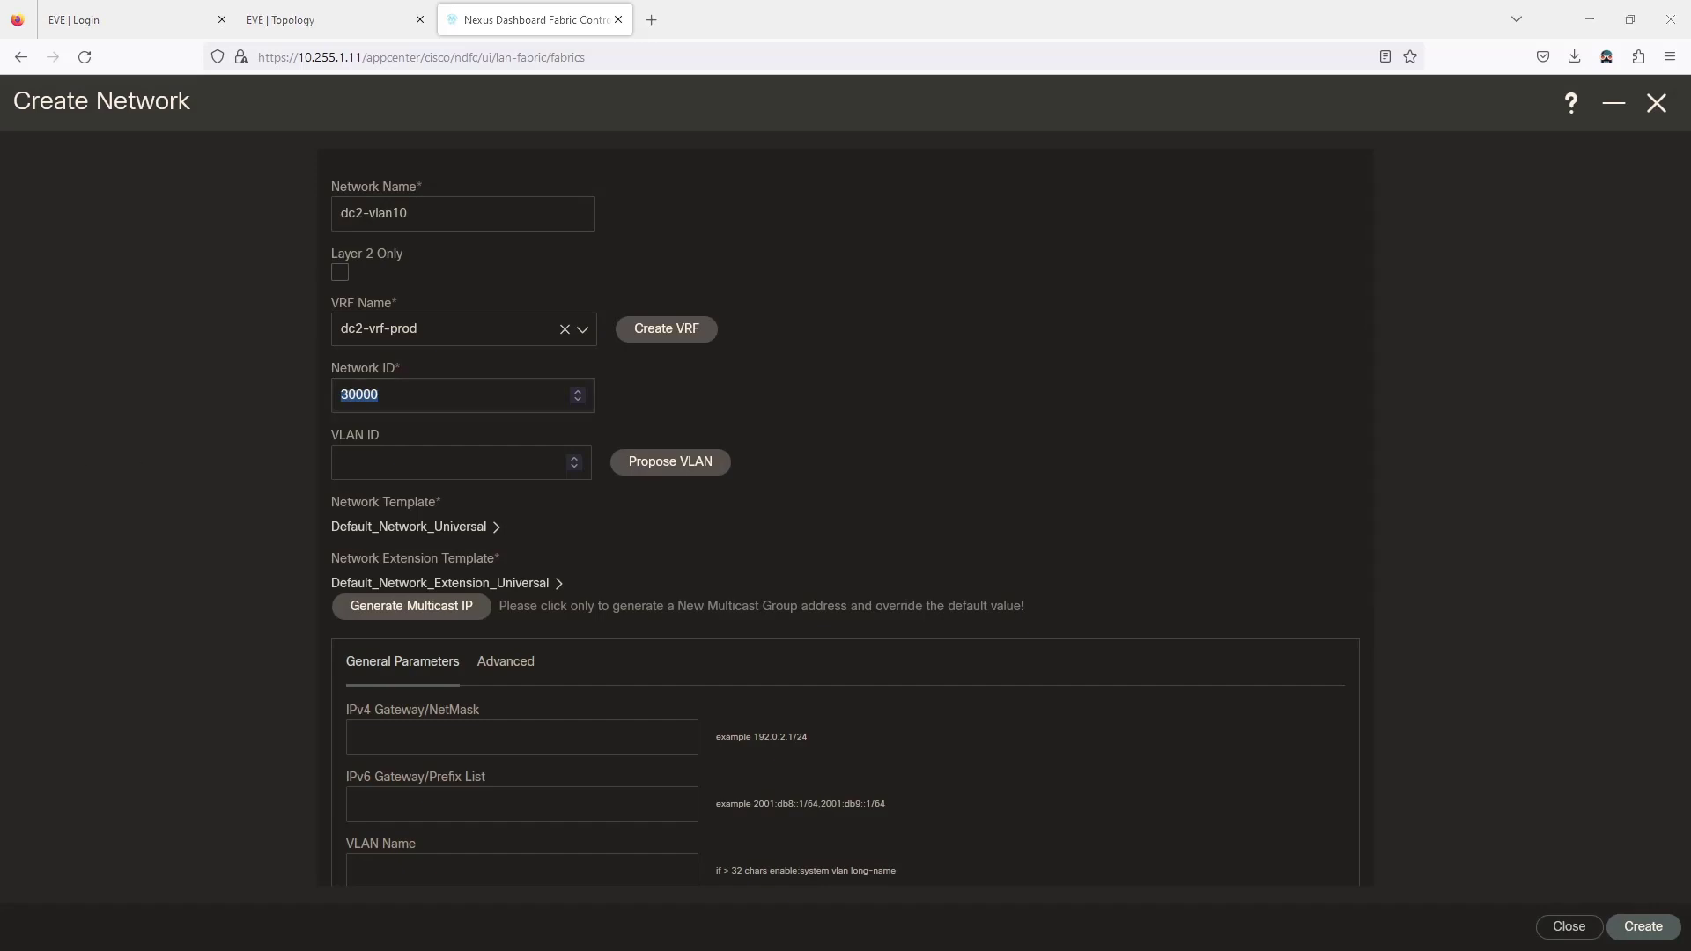
key(alt+Tab)
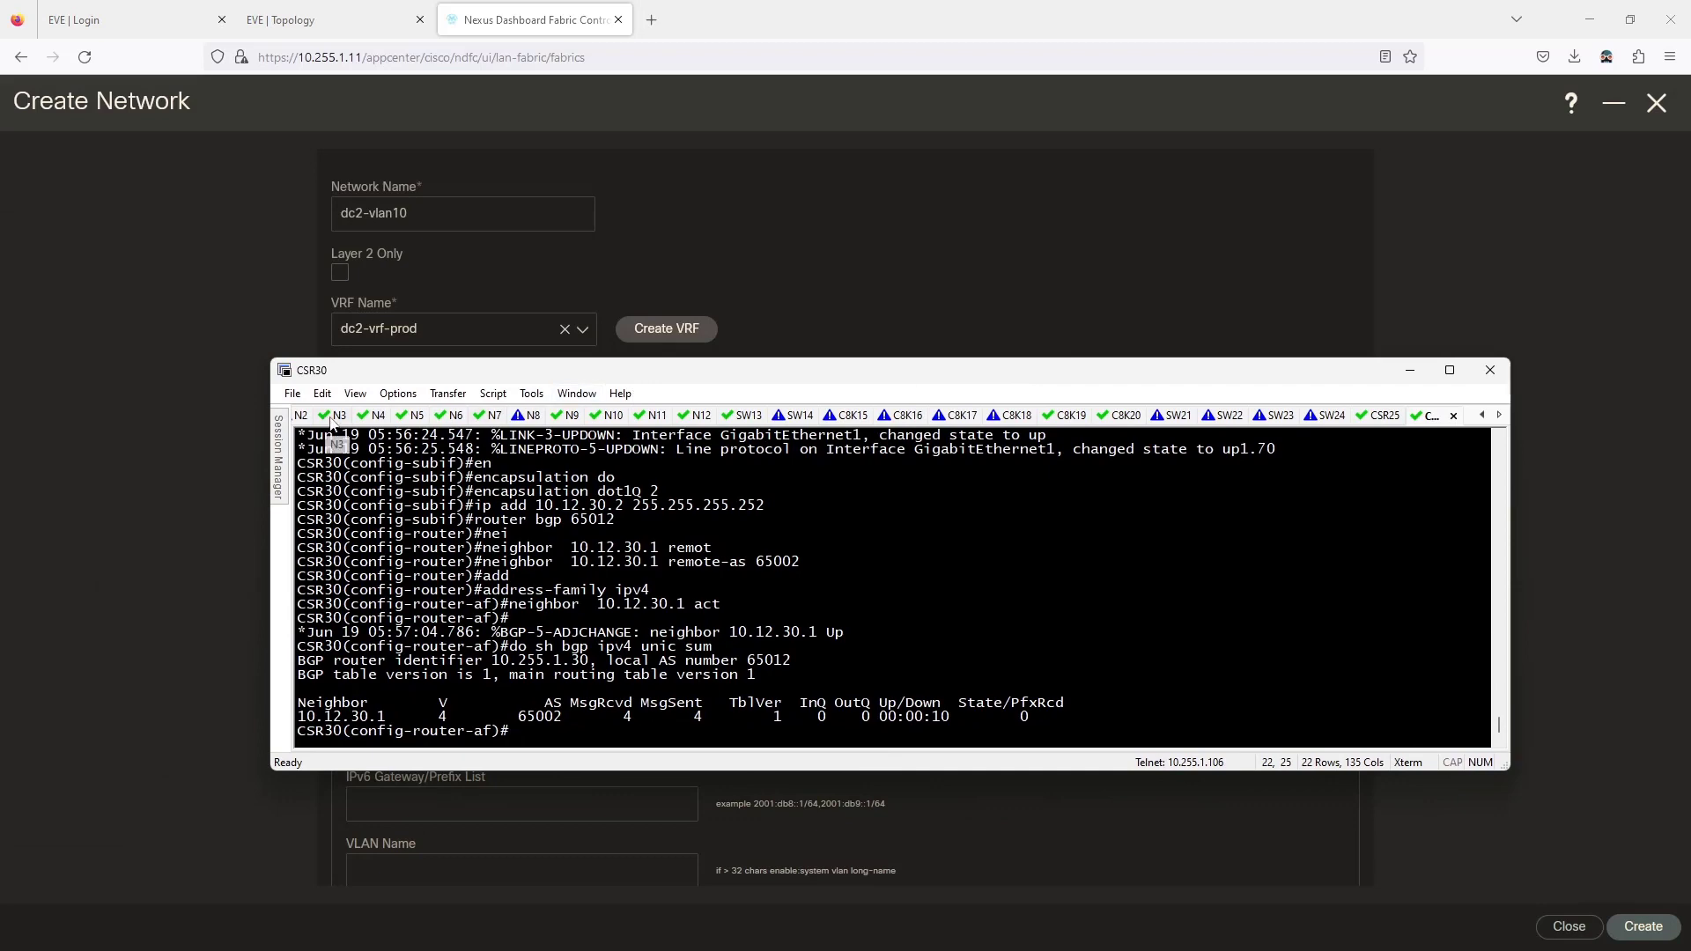
Log into N3 and review 'show vlan brief' and the VLAN 10 running config.
click(337, 416)
text(admin)
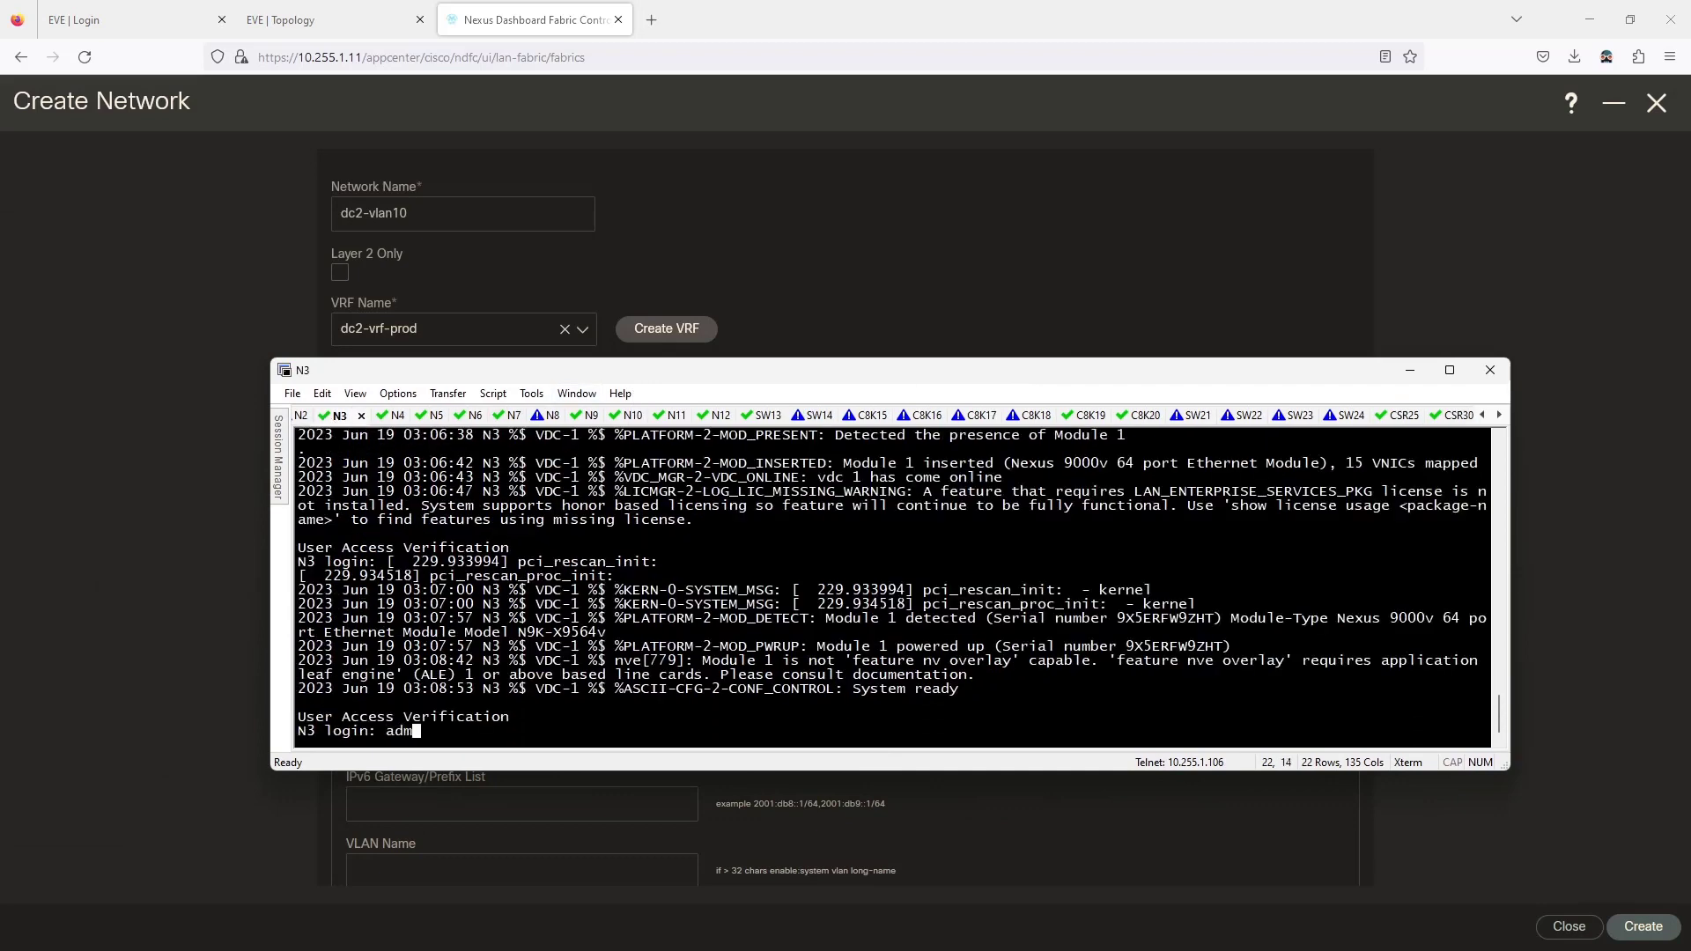
key(Return)
key(Return)
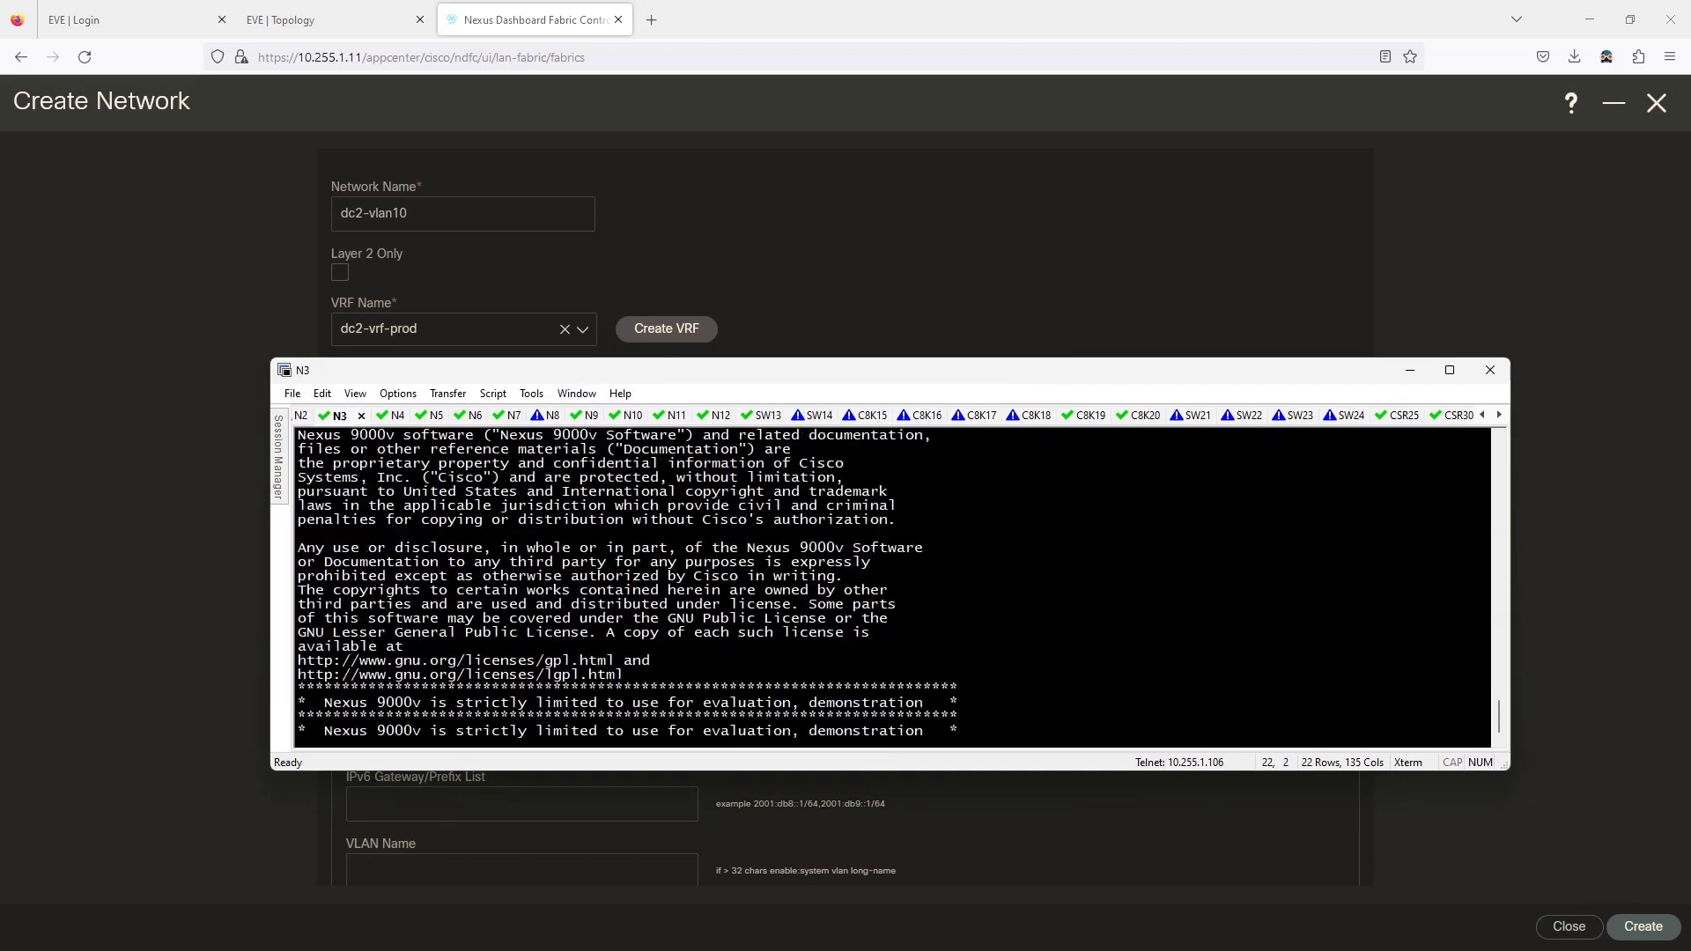
text(show vlan br)
key(Return)
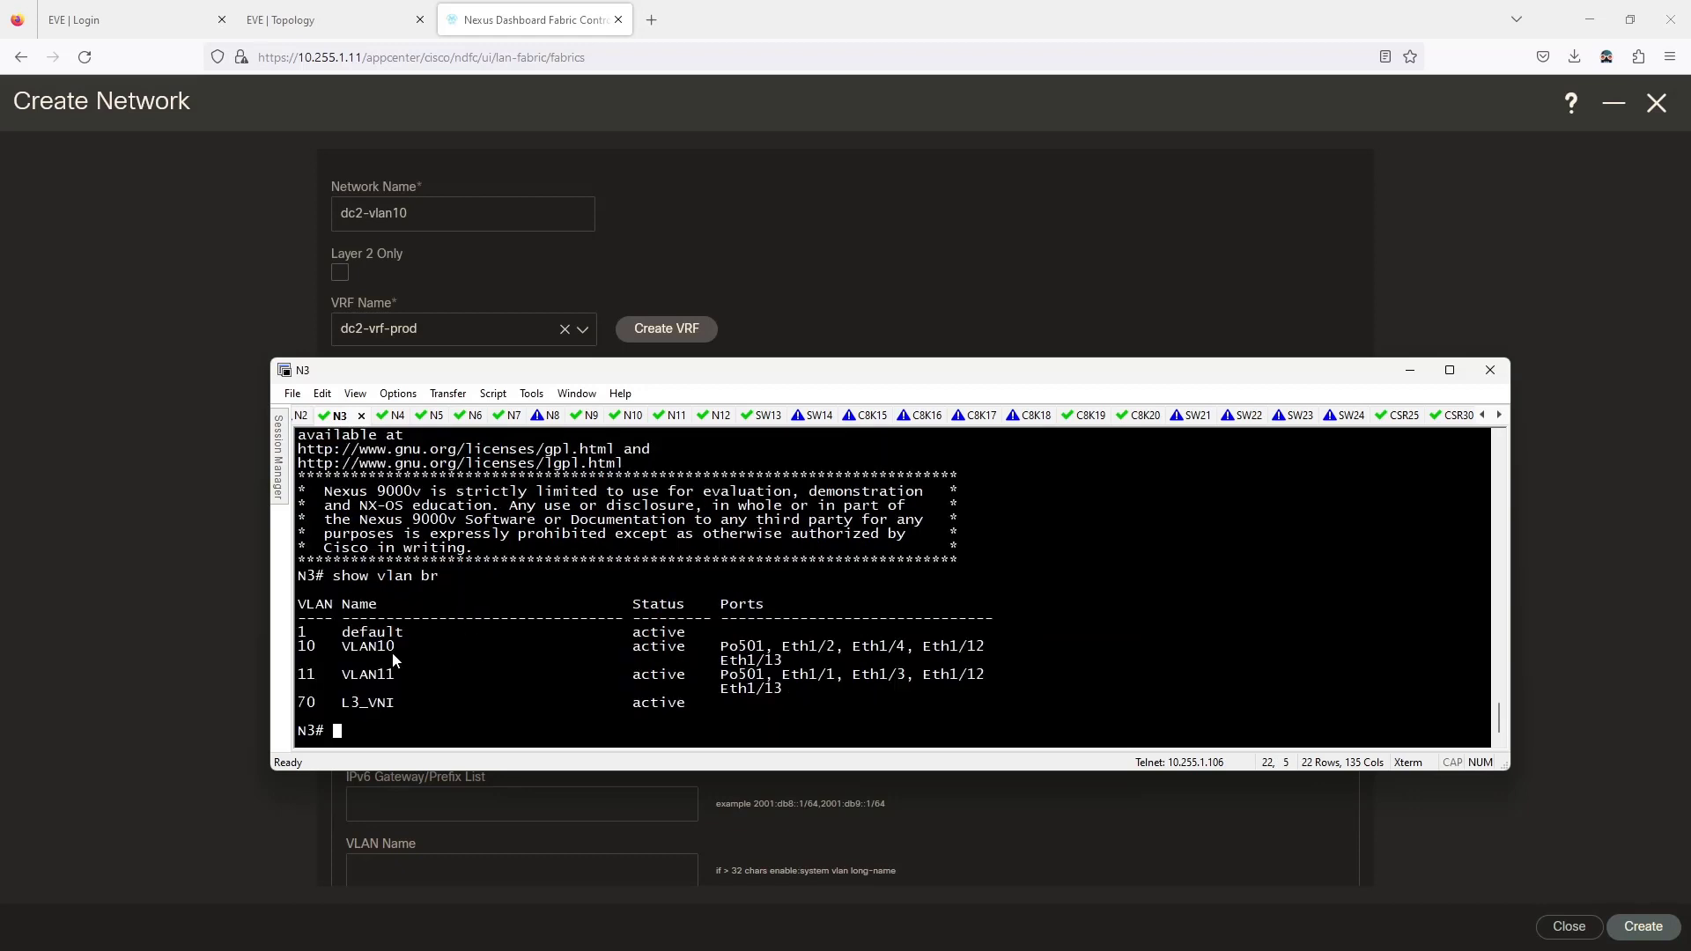
text(sh run vlan 10)
key(Return)
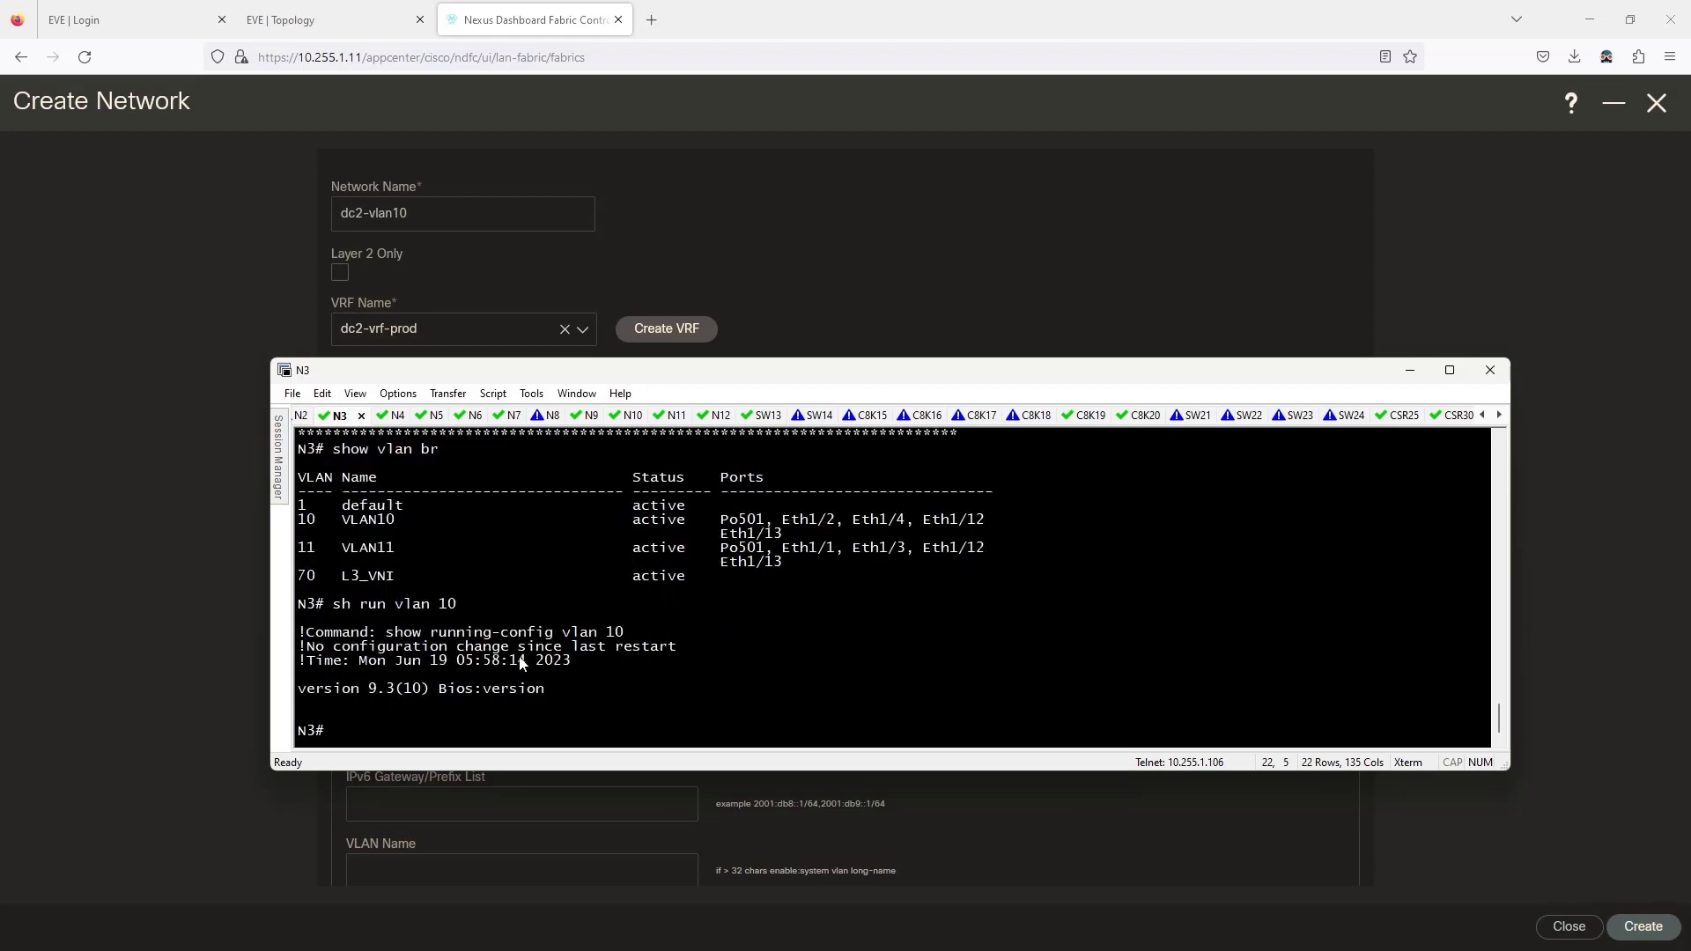
Show N3's running-config profile sections, revealing dc1-vlan10 with VNI 2000.
text(sh run pr?)
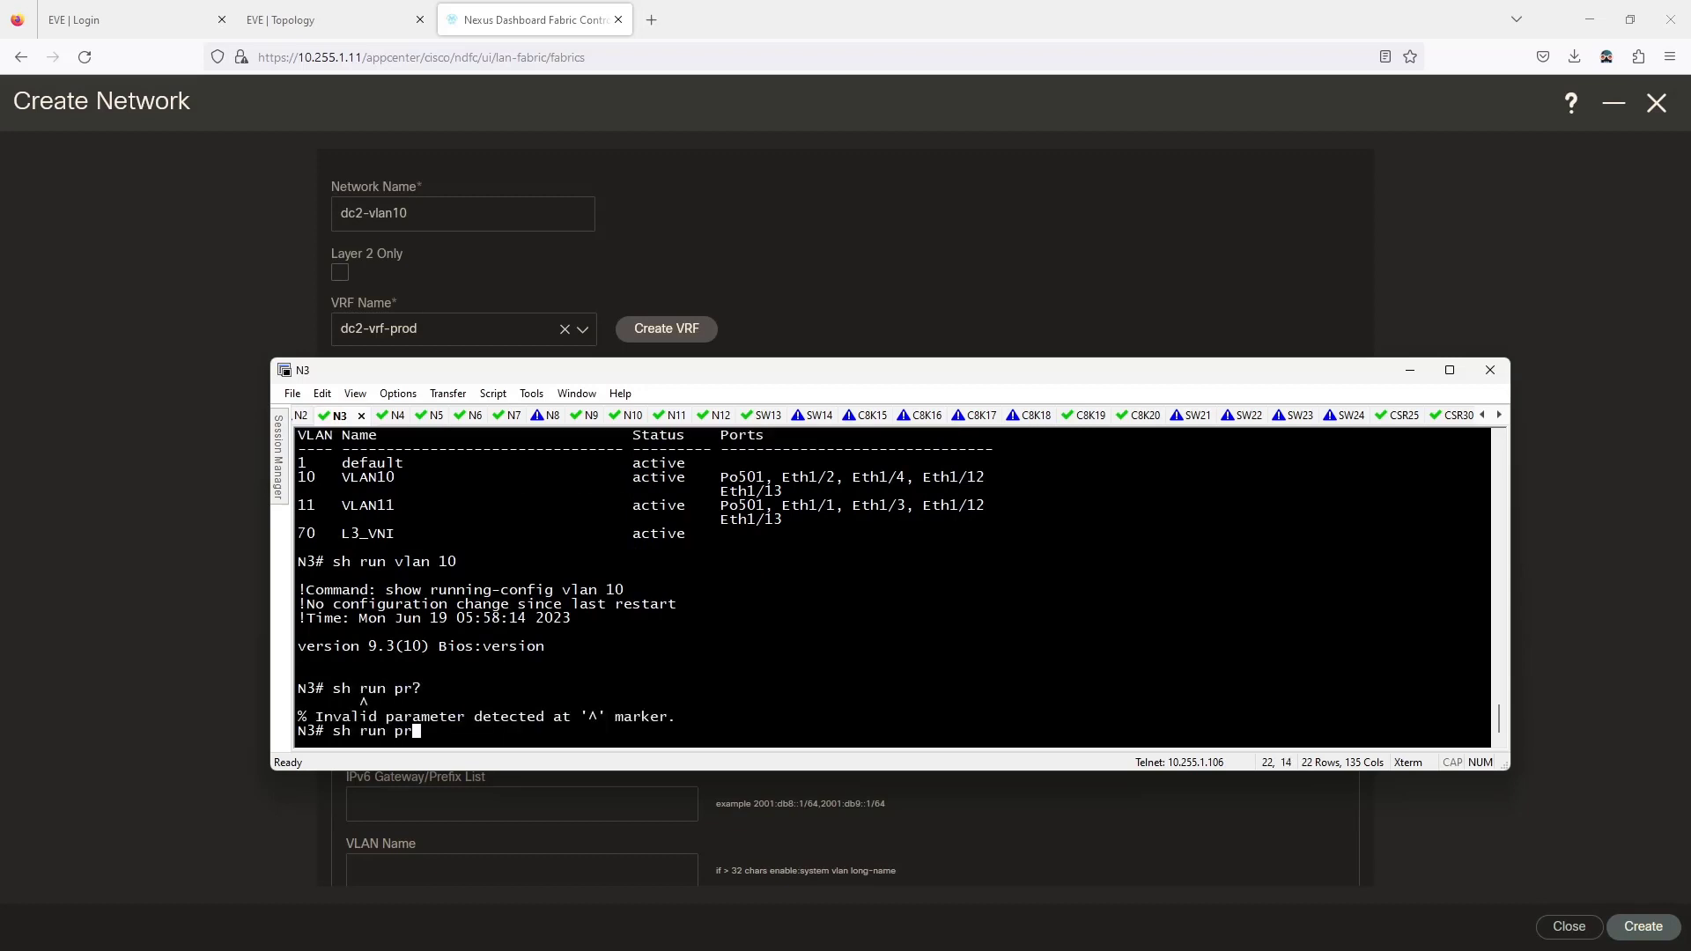
key(BackSpace)
key(BackSpace)
key(BackSpace)
key(BackSpace)
key(BackSpace)
text(prof?)
key(BackSpace)
key(BackSpace)
key(BackSpace)
key(BackSpace)
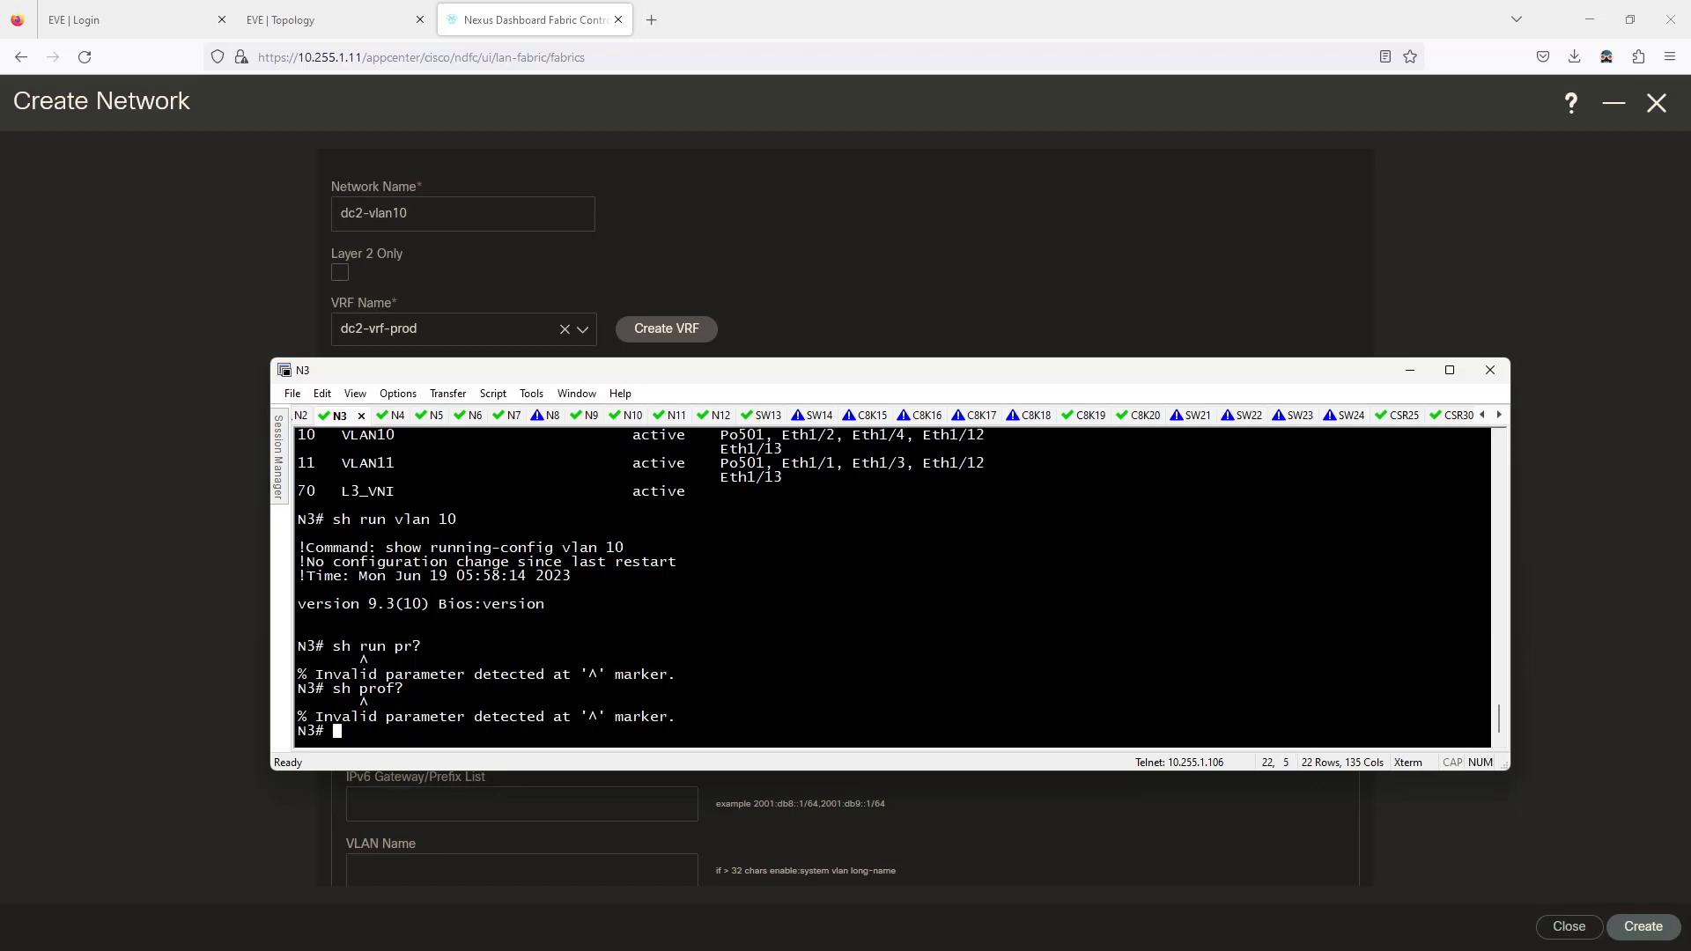
text(run | sec profile)
key(Return)
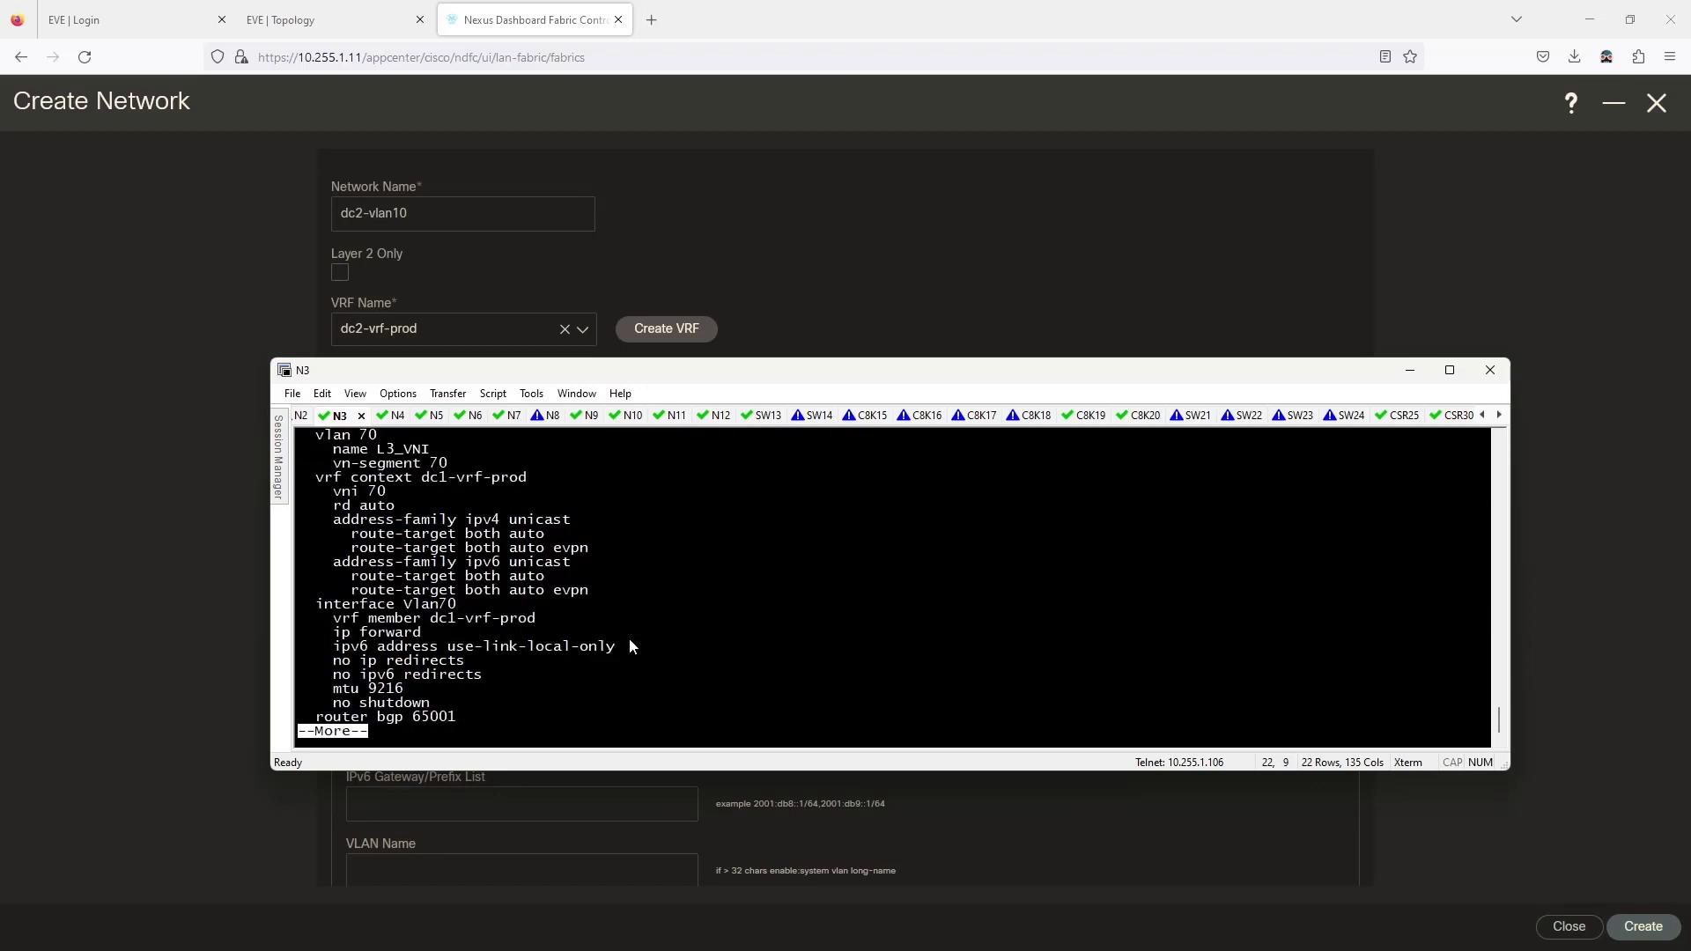
key(space)
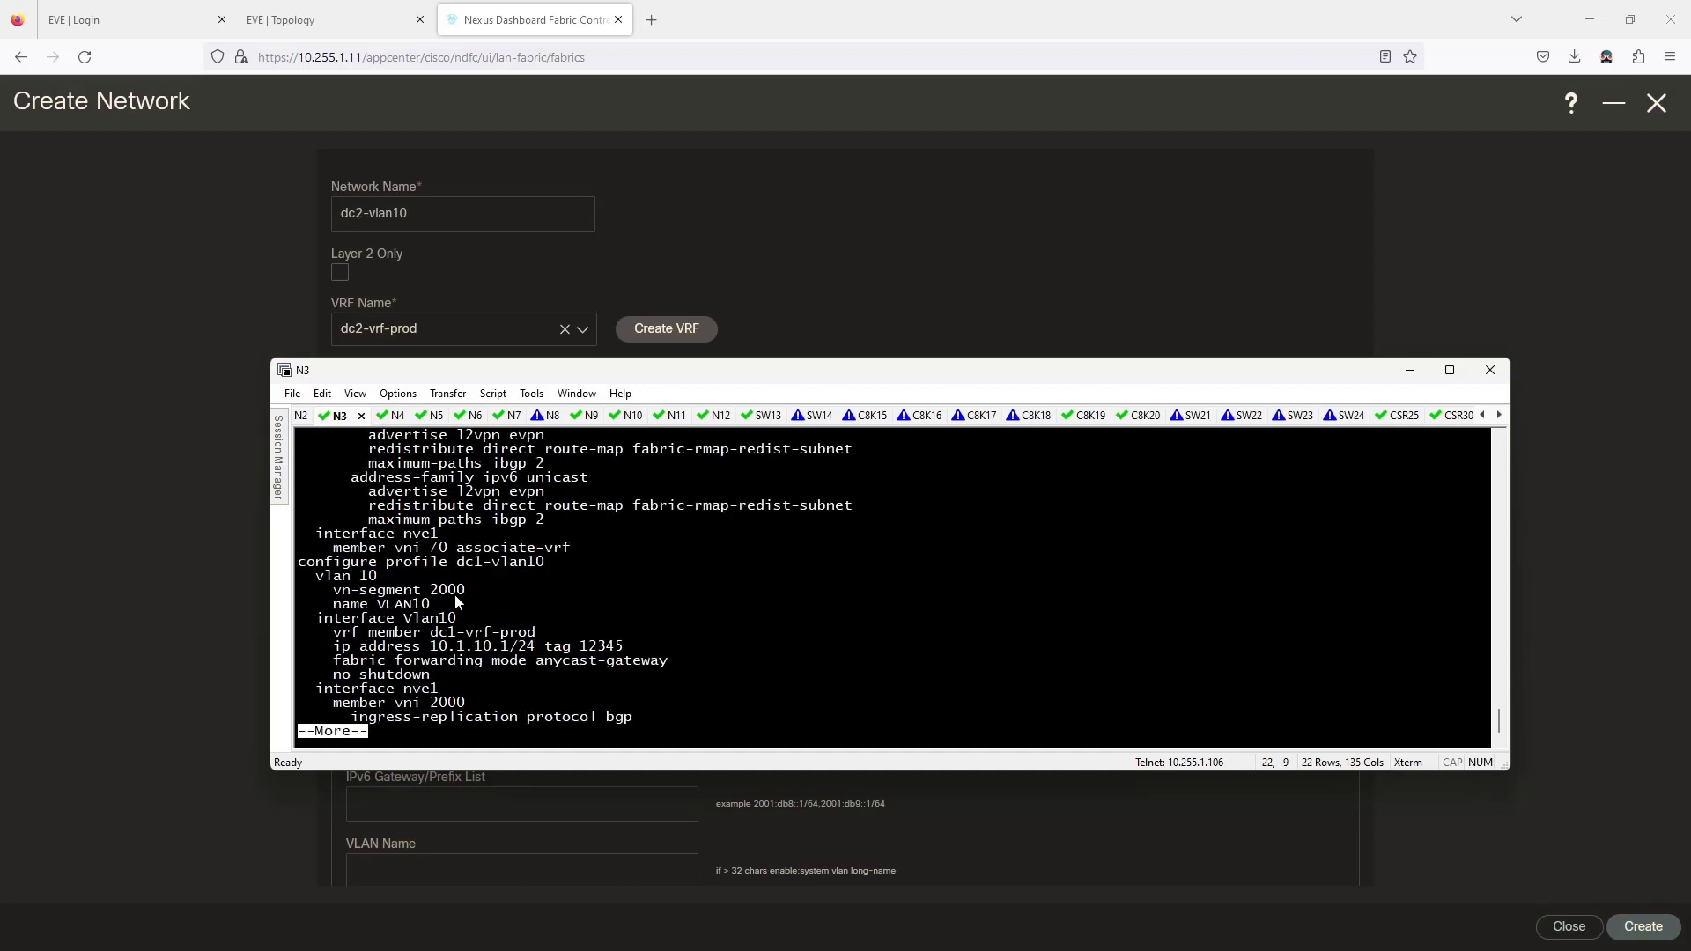
key(alt+Tab)
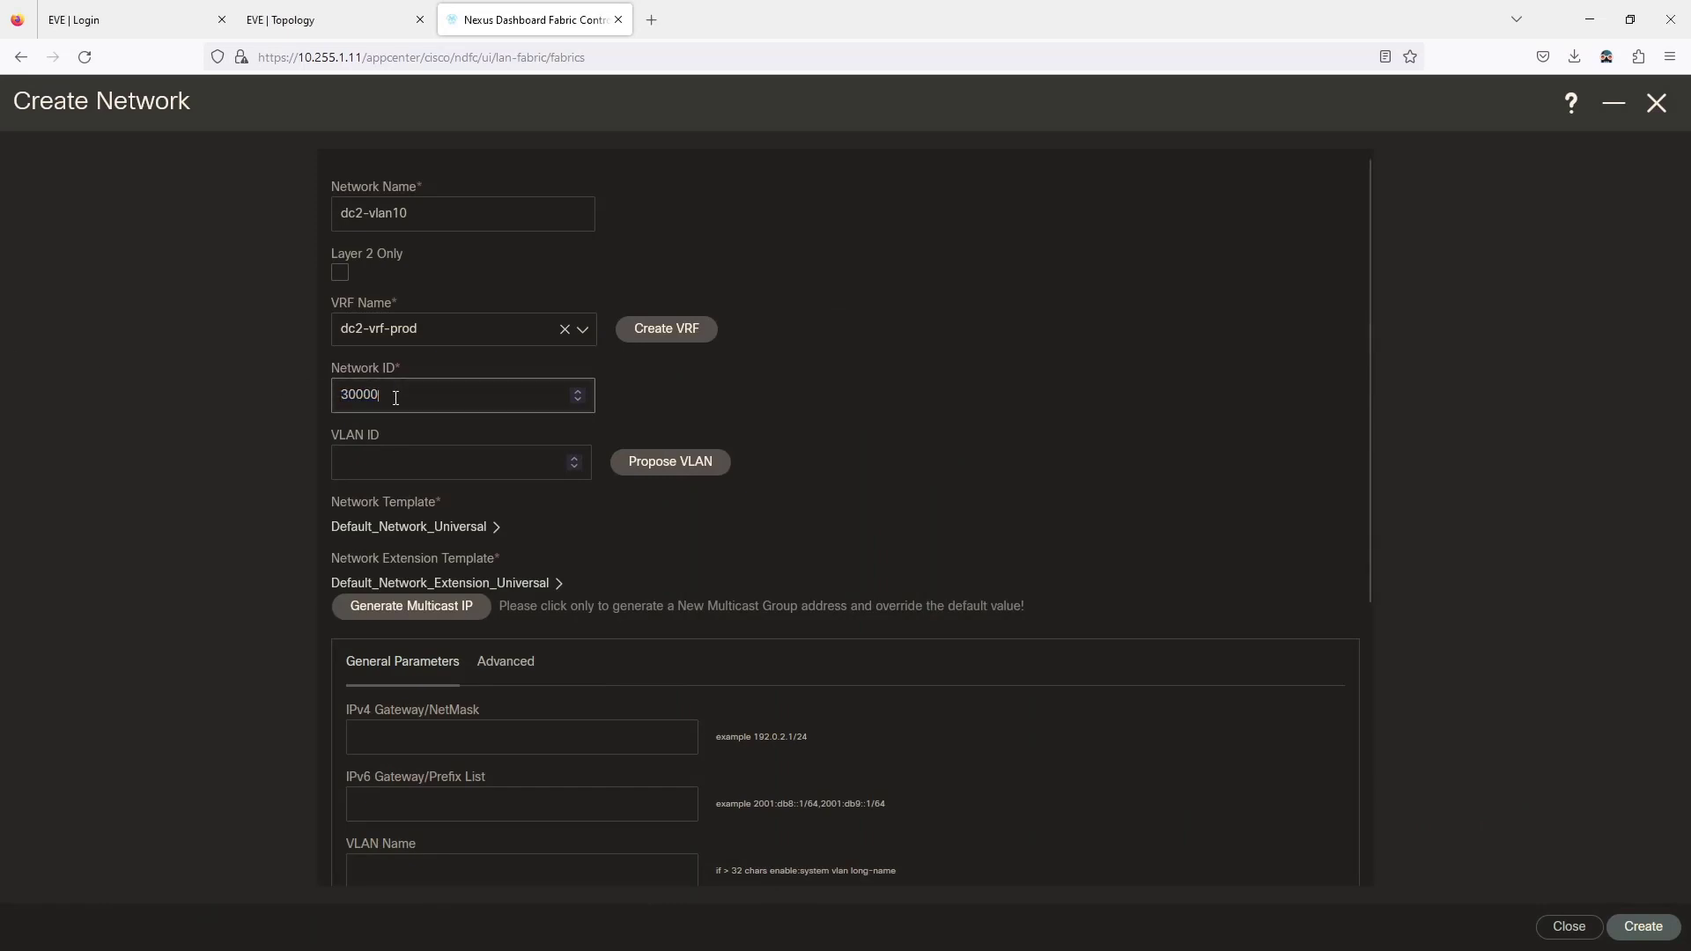
Set Network ID 2000, VLAN ID 10 and IPv4 gateway 10.2.10.1/24.
text(2000)
key(Tab)
text(10)
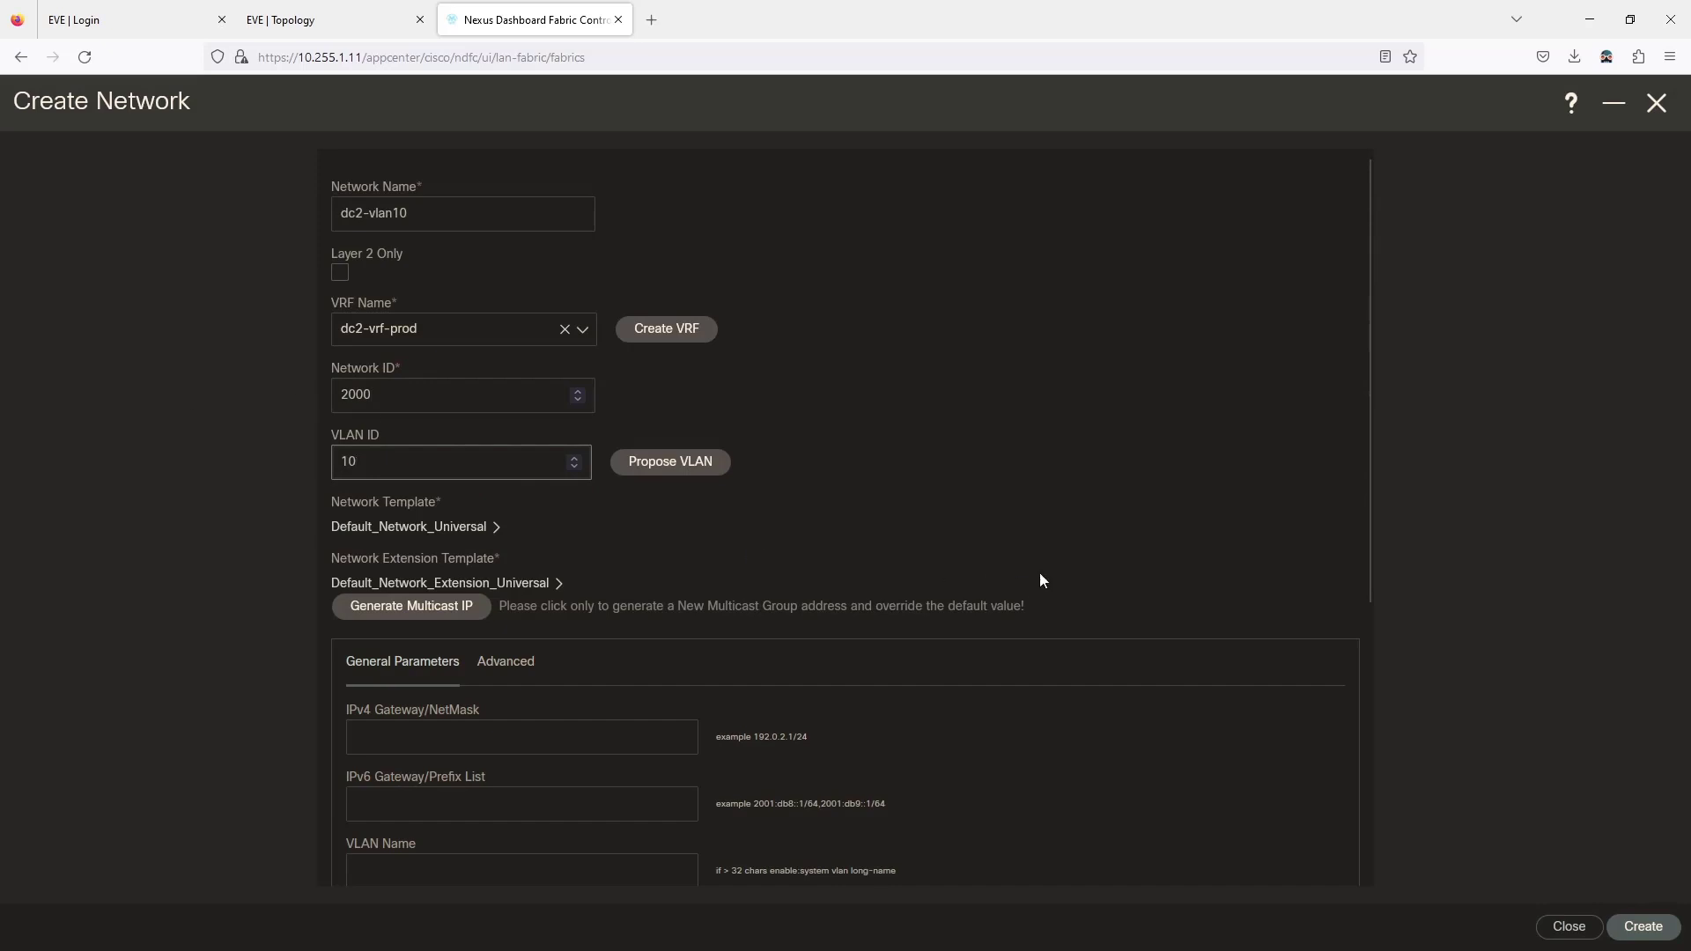
scroll(698, 528, down, 2)
click(475, 523)
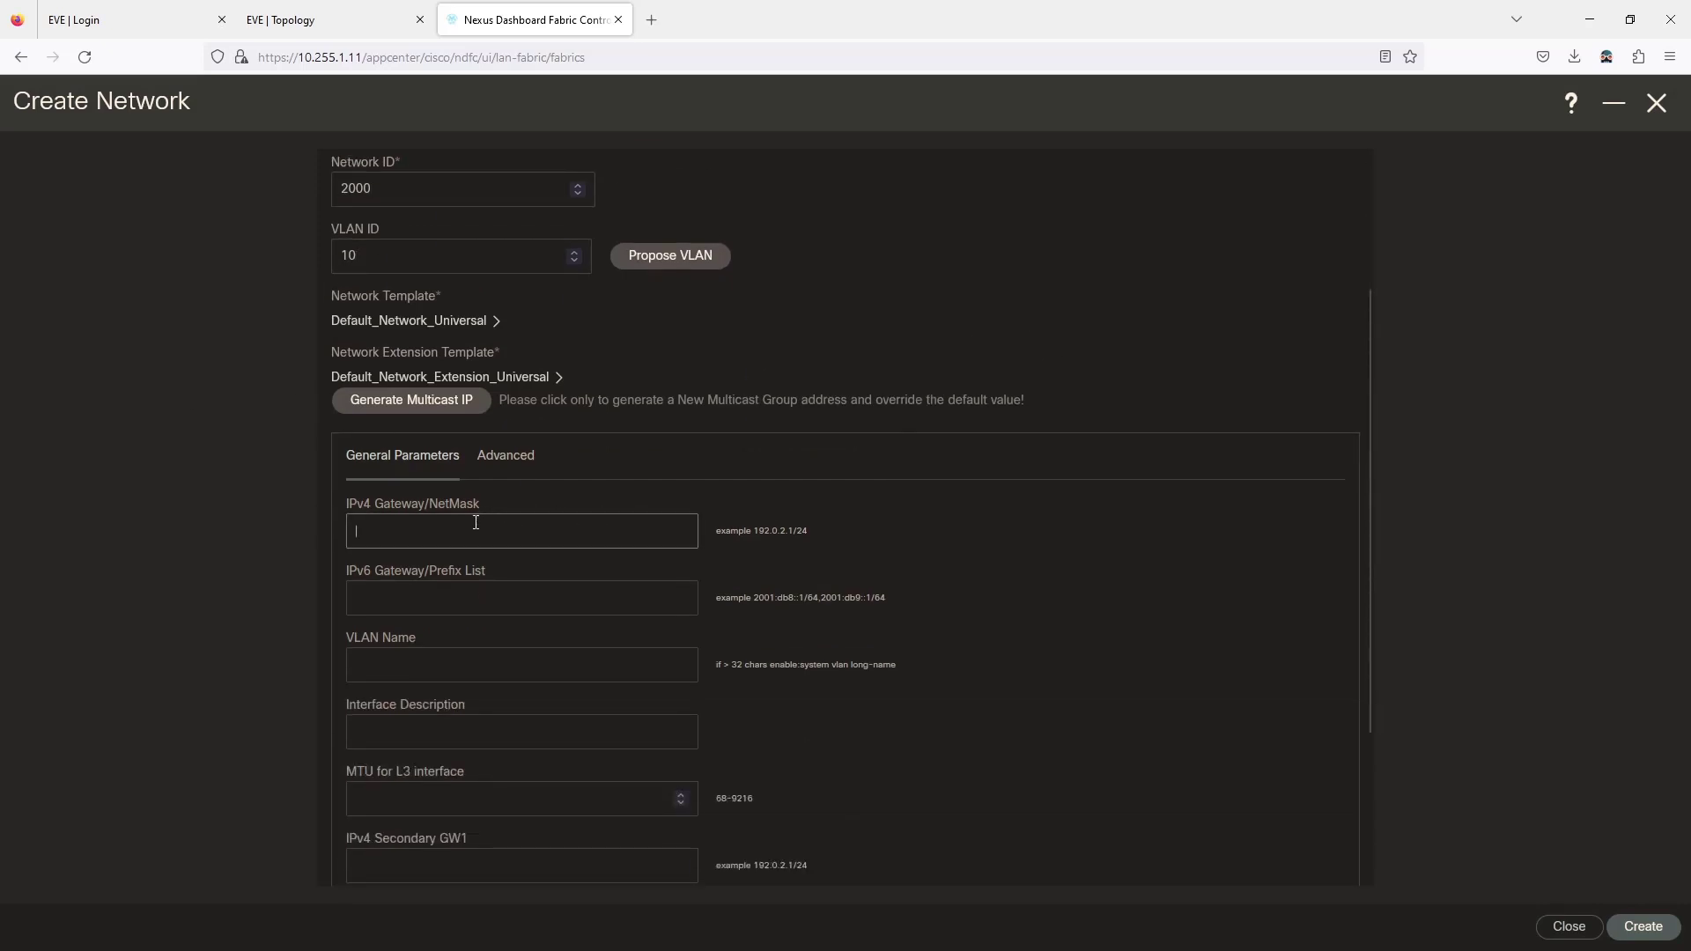
text(10.2.10.1/24)
Copy dc2-vlan10 into the VLAN Name field, check Advanced settings, and create the network.
scroll(377, 372, up, 2)
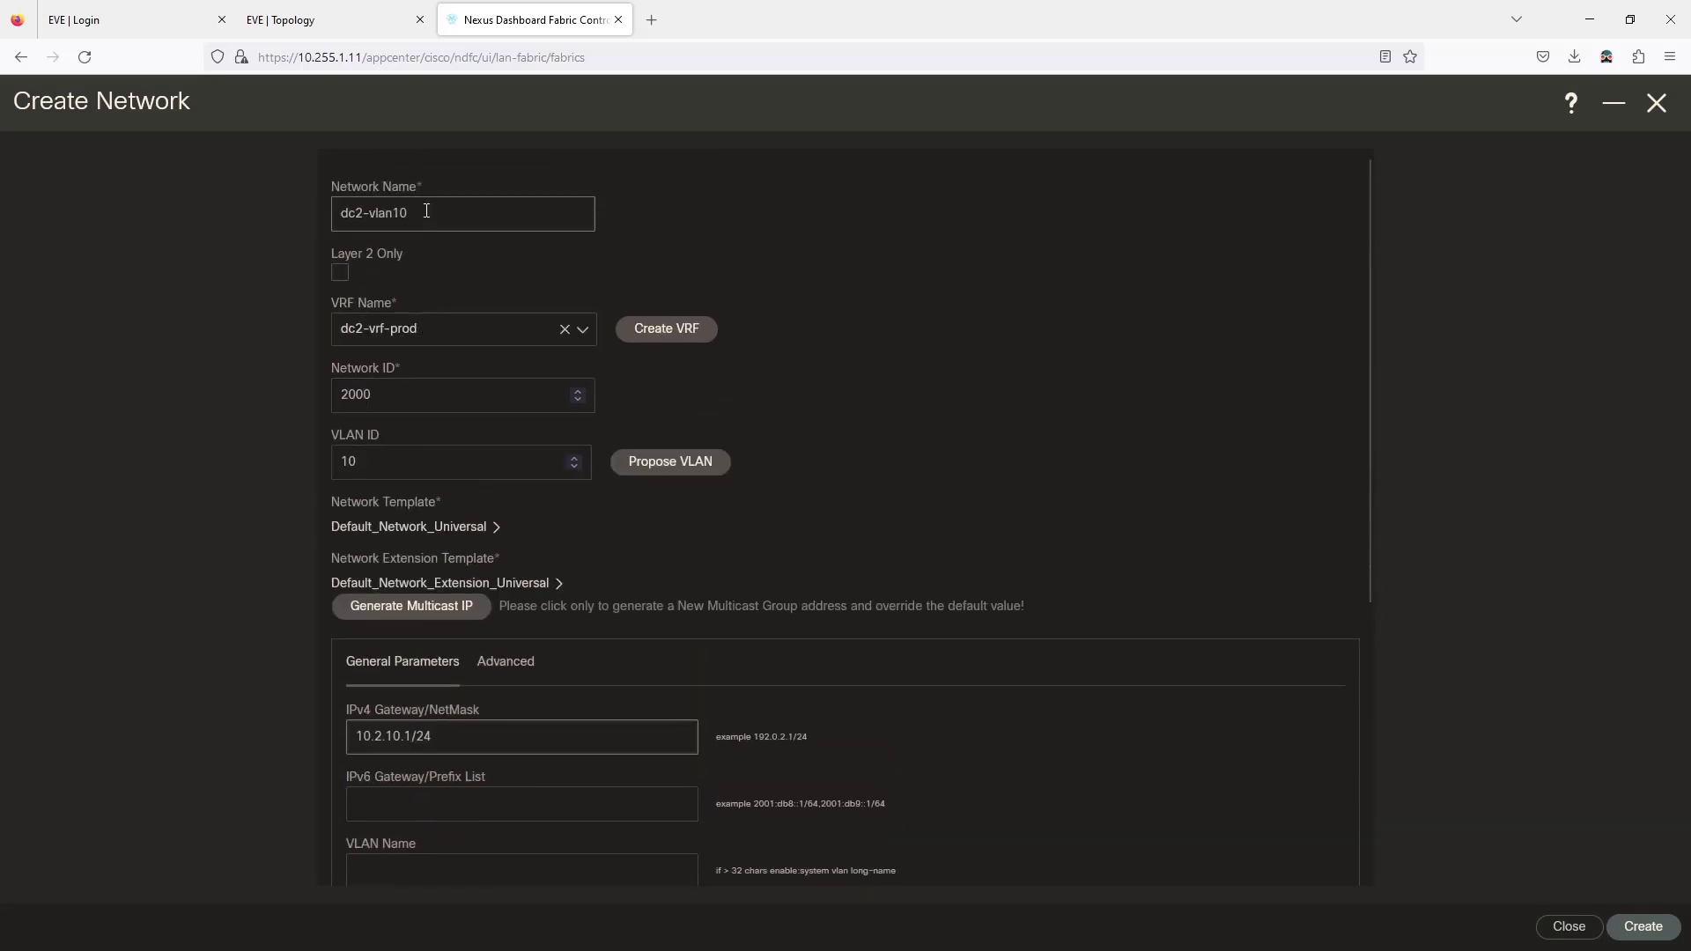
drag(426, 212, 313, 196)
key(ctrl+c)
scroll(541, 471, down, 3)
click(411, 664)
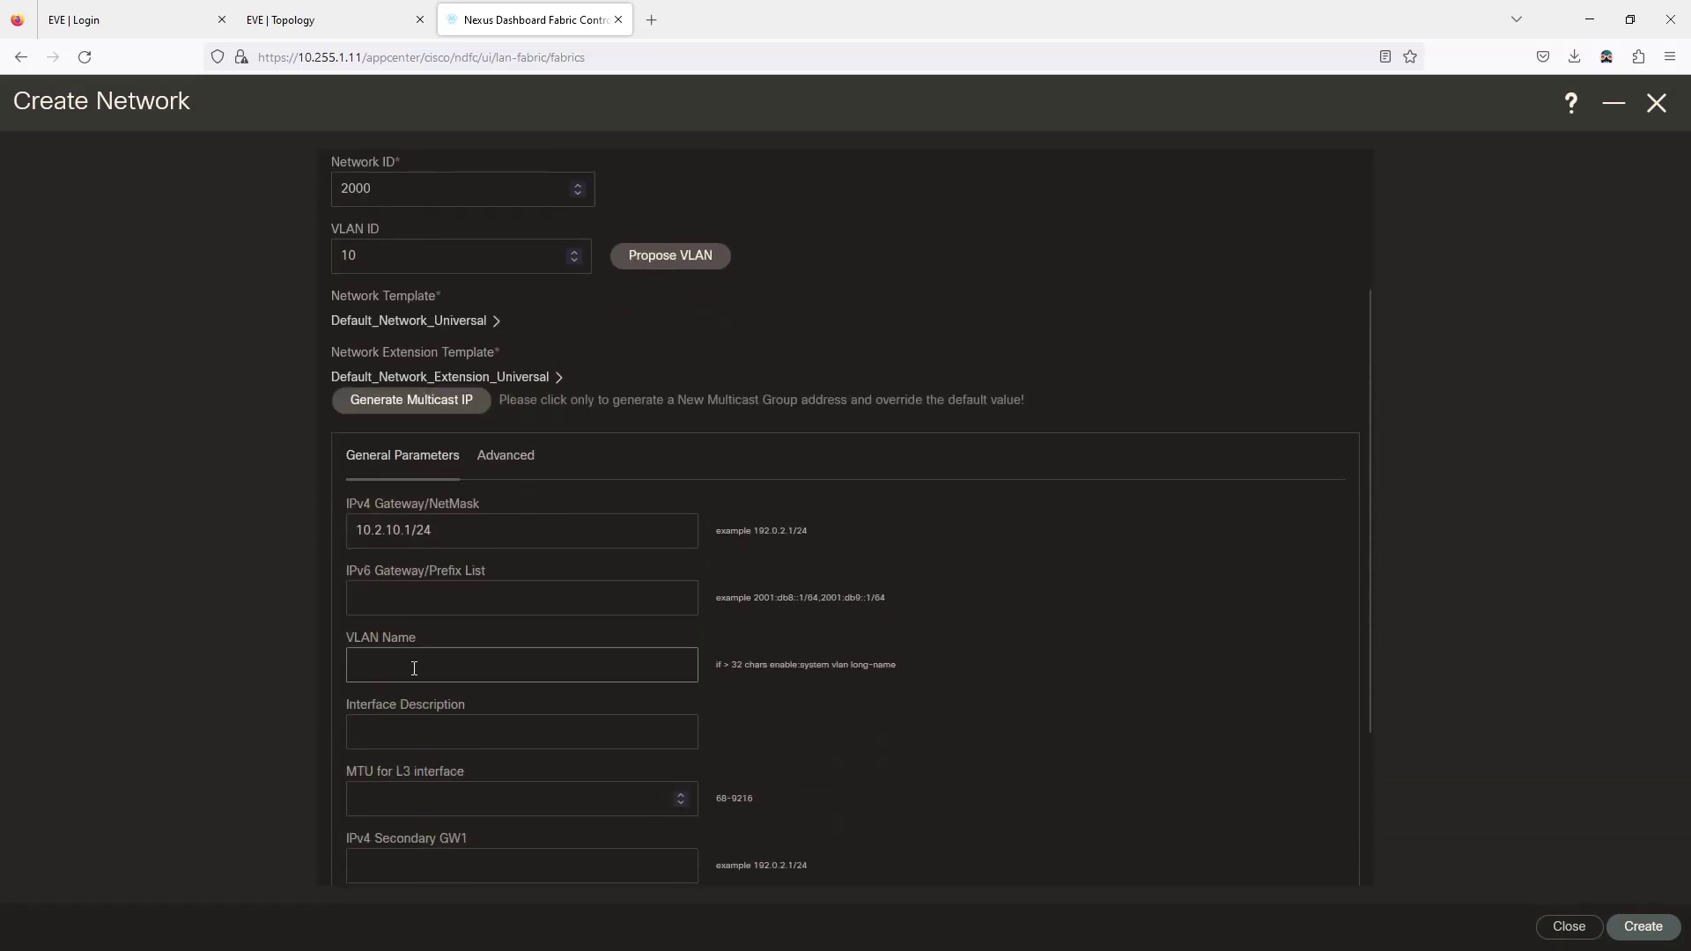
key(ctrl+v)
scroll(1083, 753, down, 3)
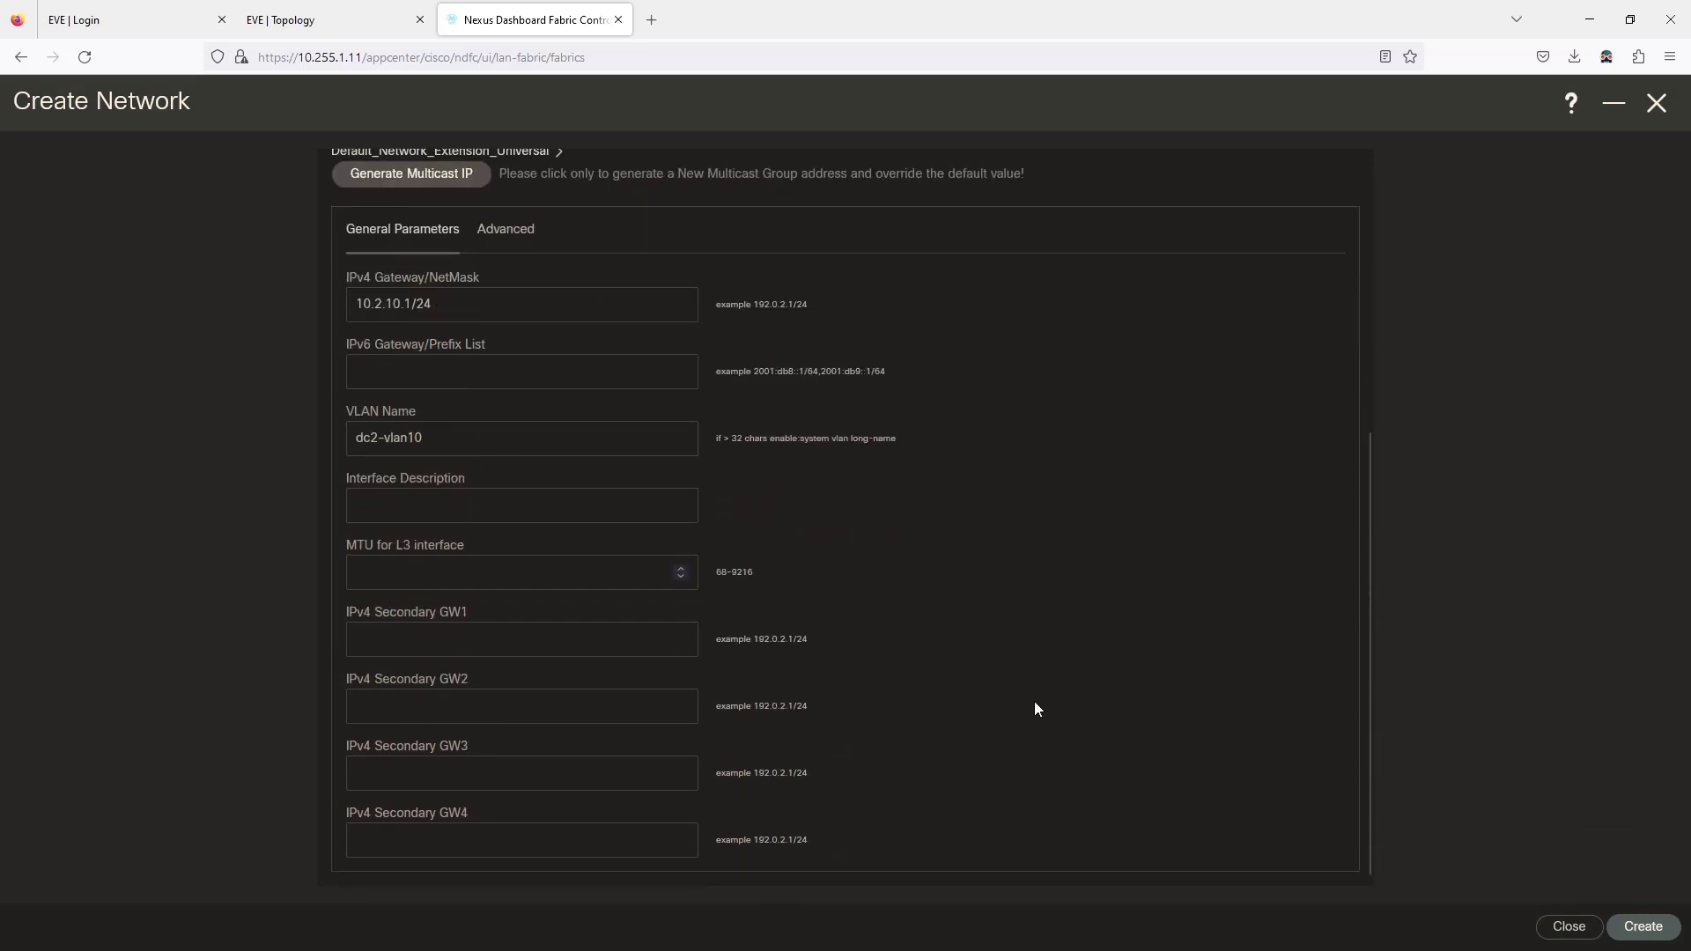
scroll(555, 374, up, 2)
click(539, 370)
scroll(547, 437, down, 7)
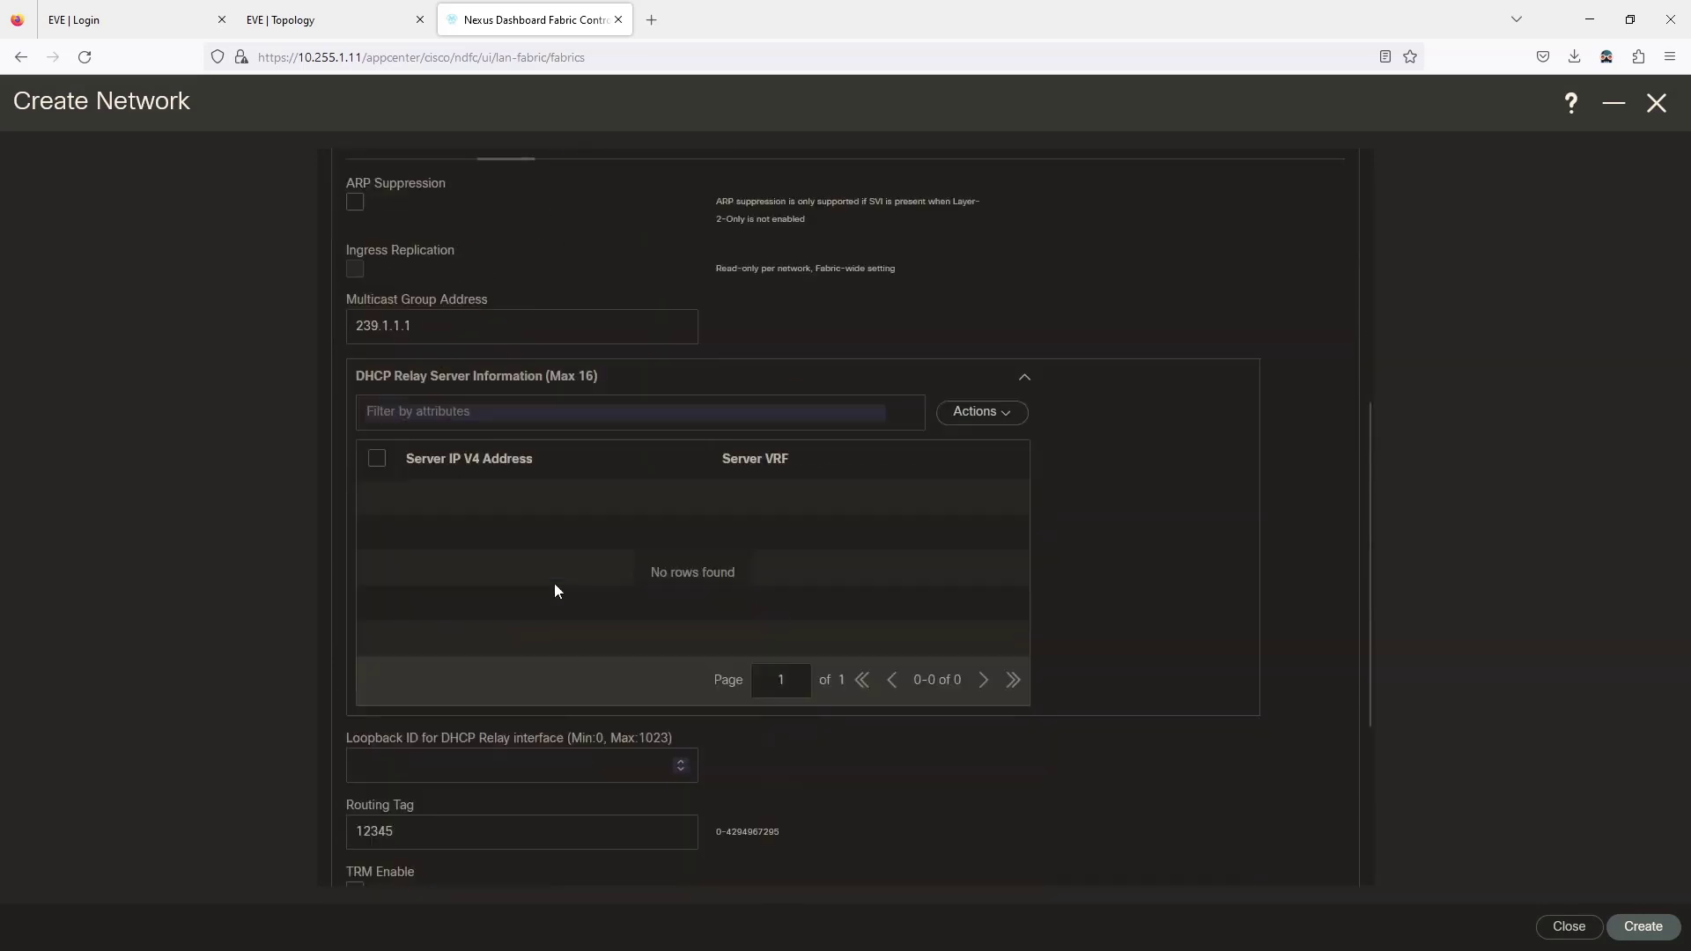
scroll(502, 714, up, 7)
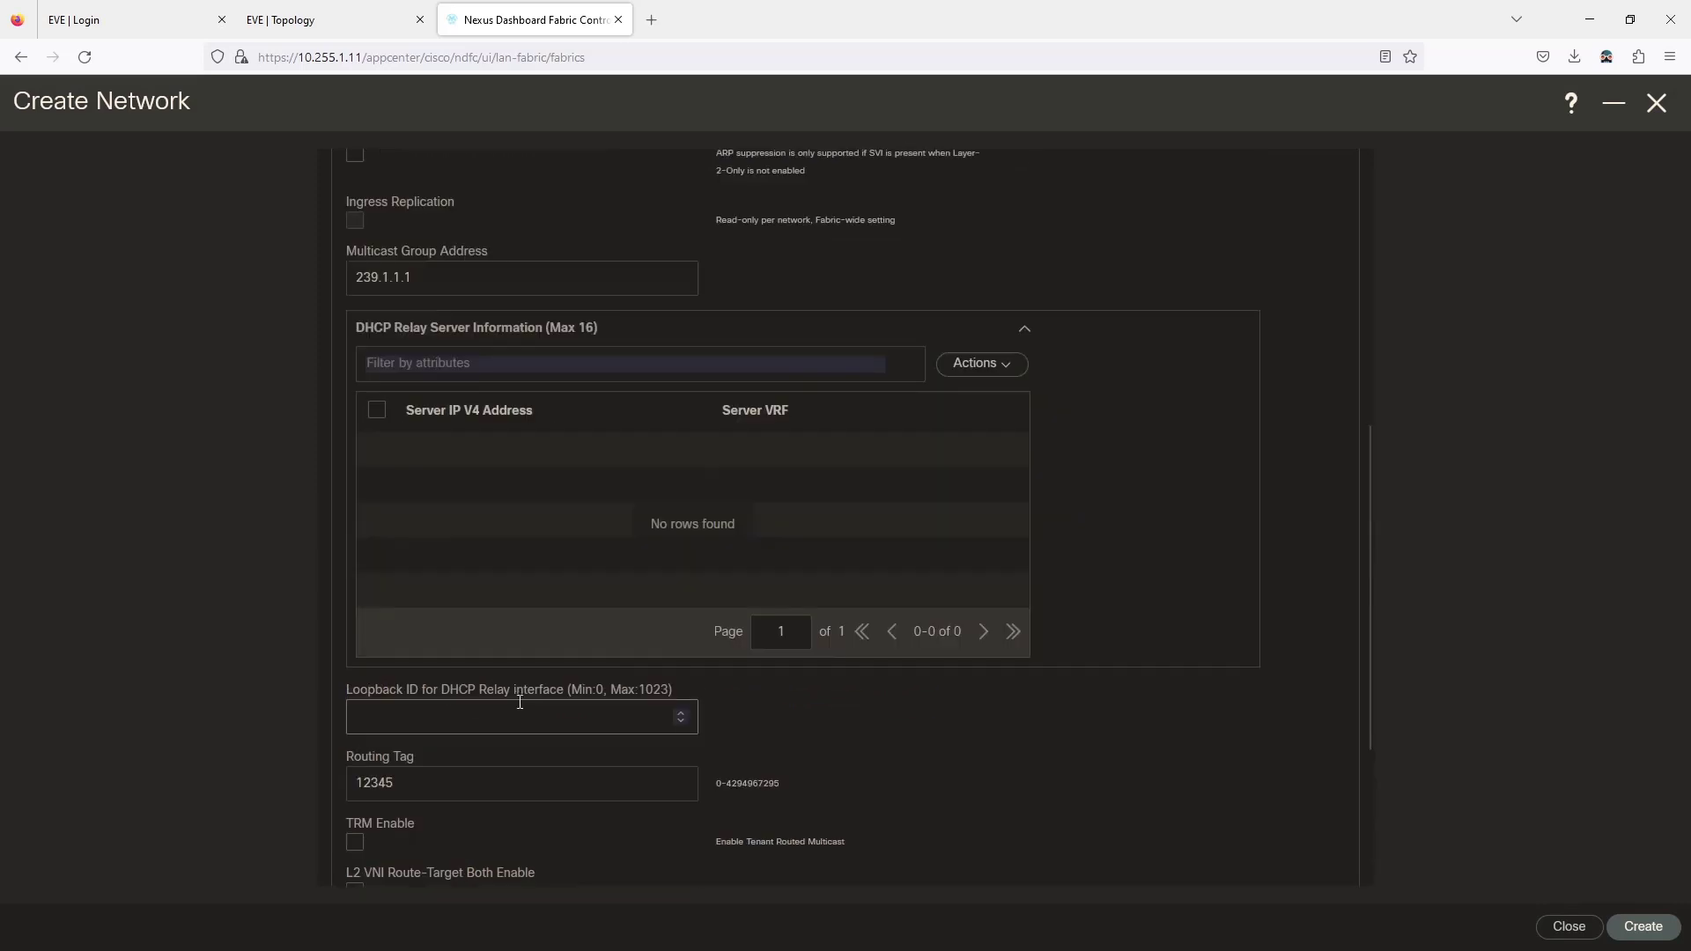
click(1643, 926)
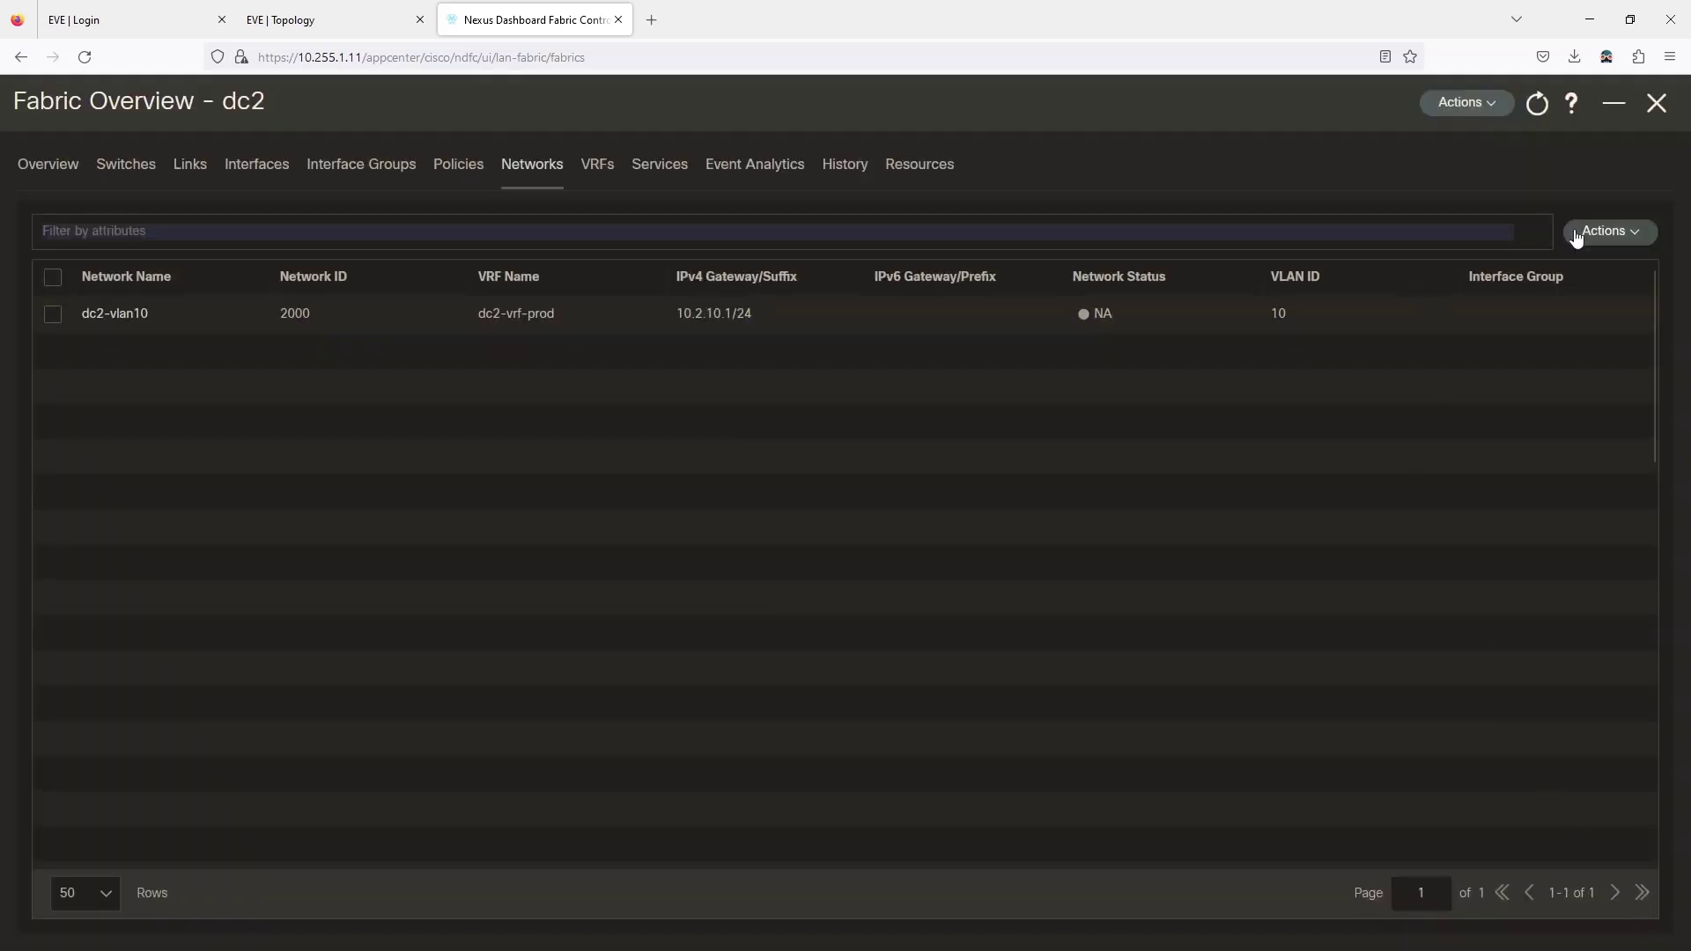
Start another network named dc2-vlan11 with Network ID 2001 and VLAN ID 11.
click(1580, 232)
click(1475, 270)
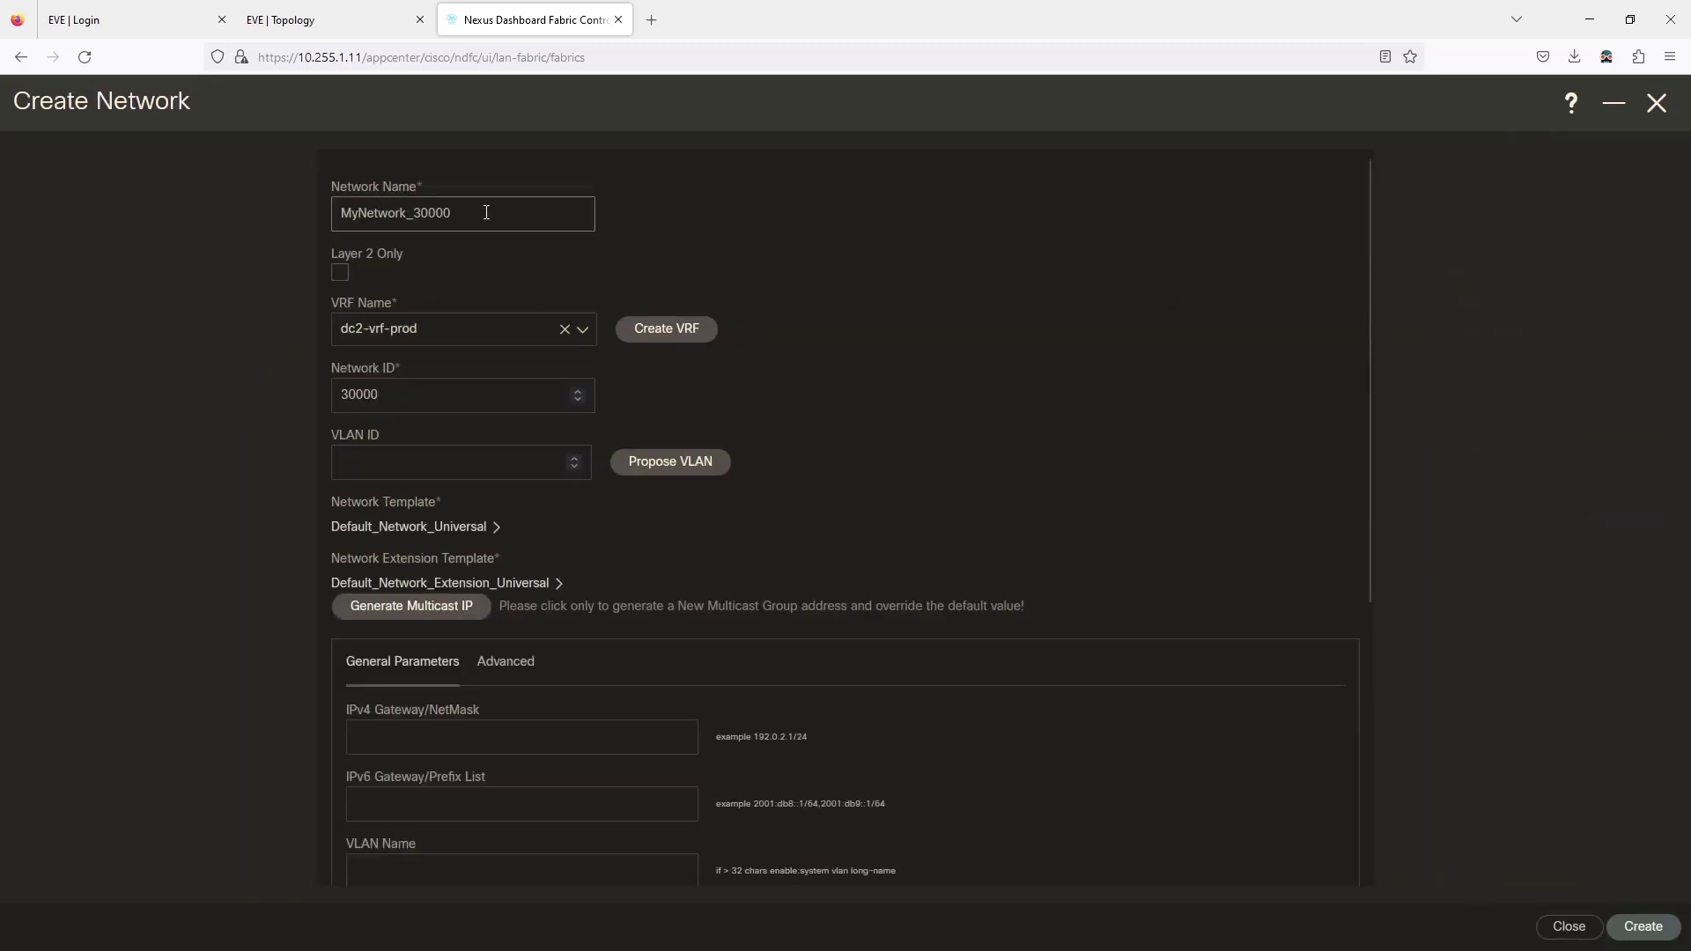
drag(484, 212, 162, 208)
text(dc2-vlan11)
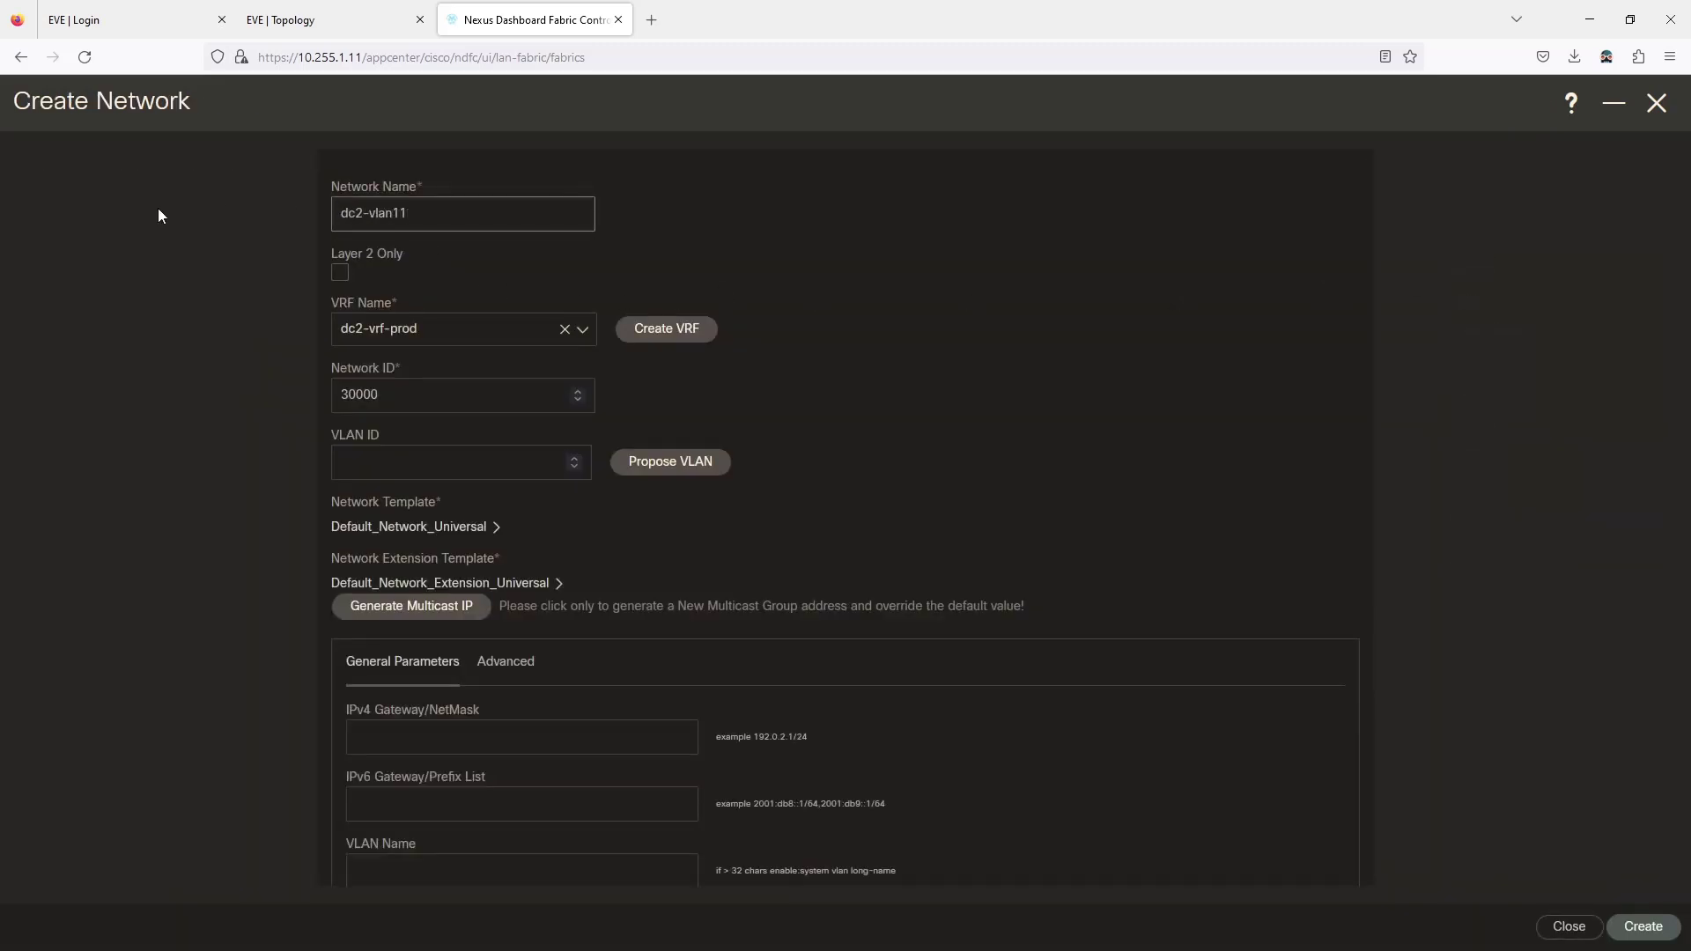
drag(398, 393, 252, 396)
text(20)
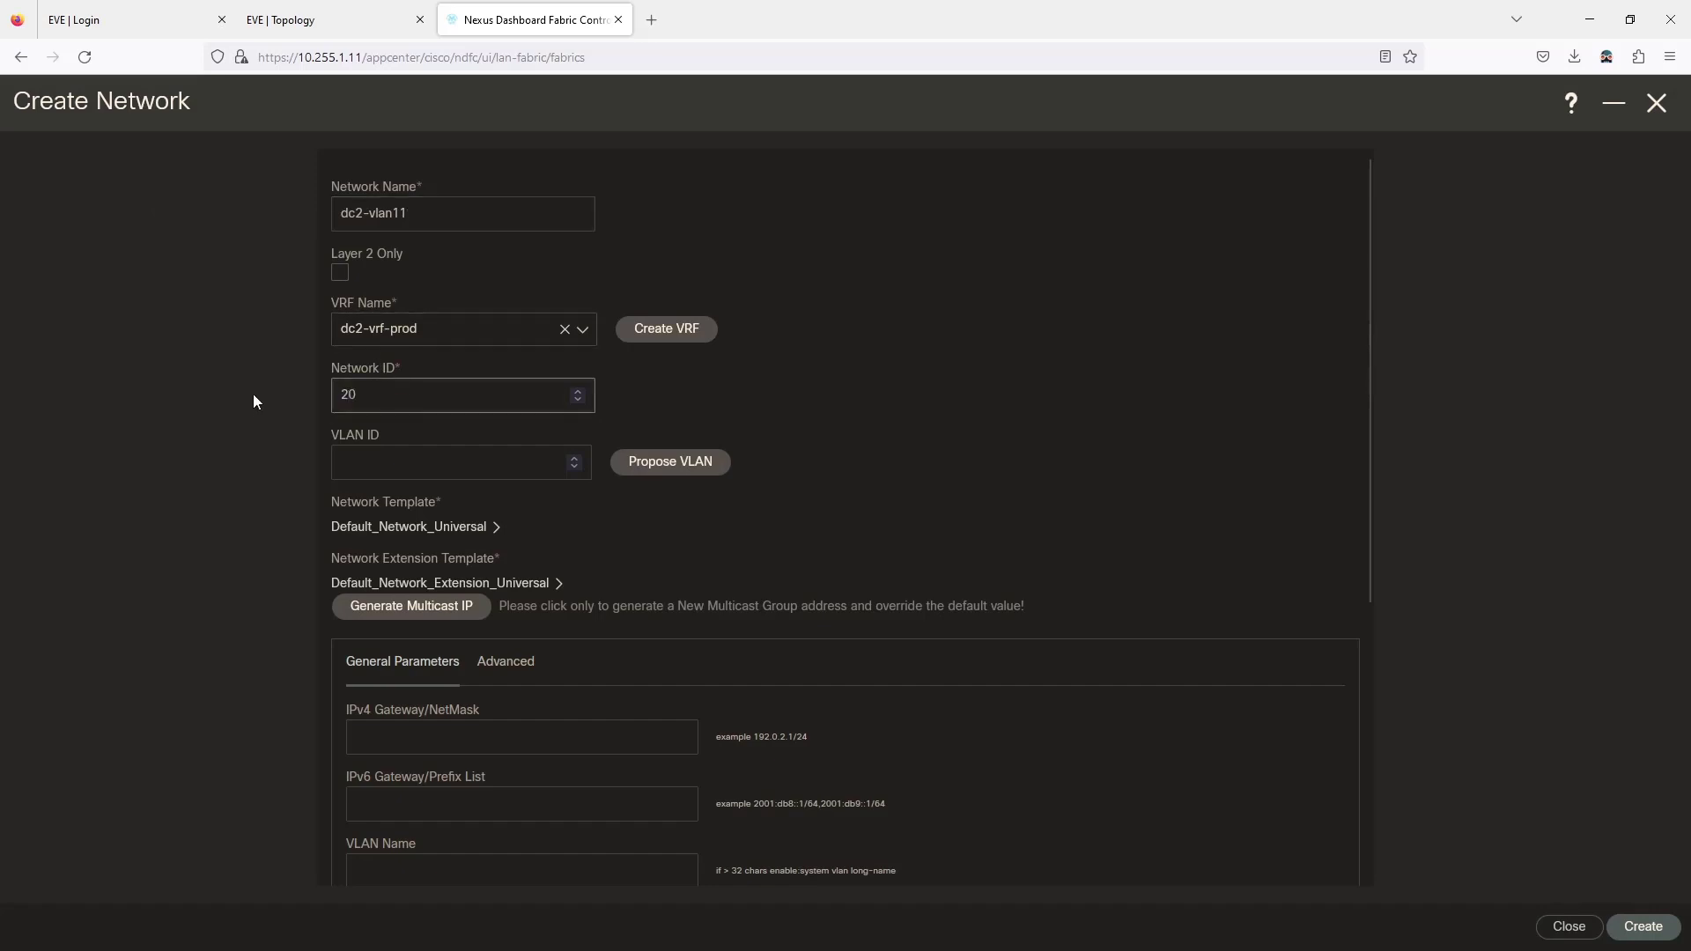
text(01)
key(Tab)
text(11)
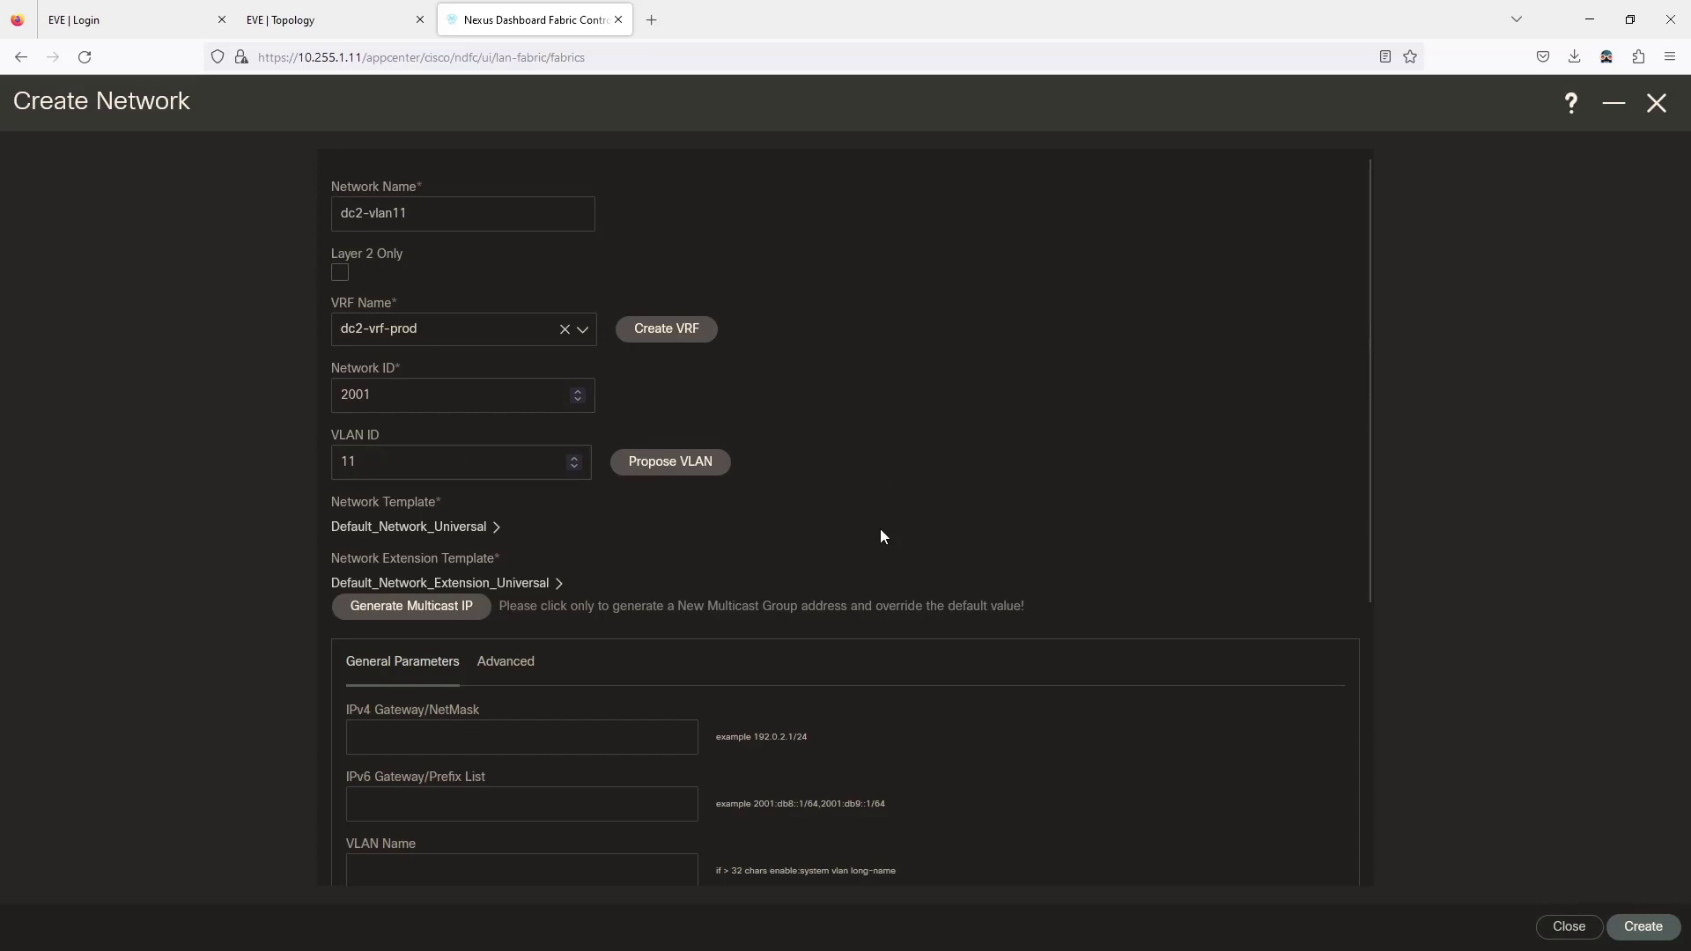
Enter gateway 10.2.11.1/24, paste dc2-vlan11 as the VLAN name, and create the network.
click(510, 723)
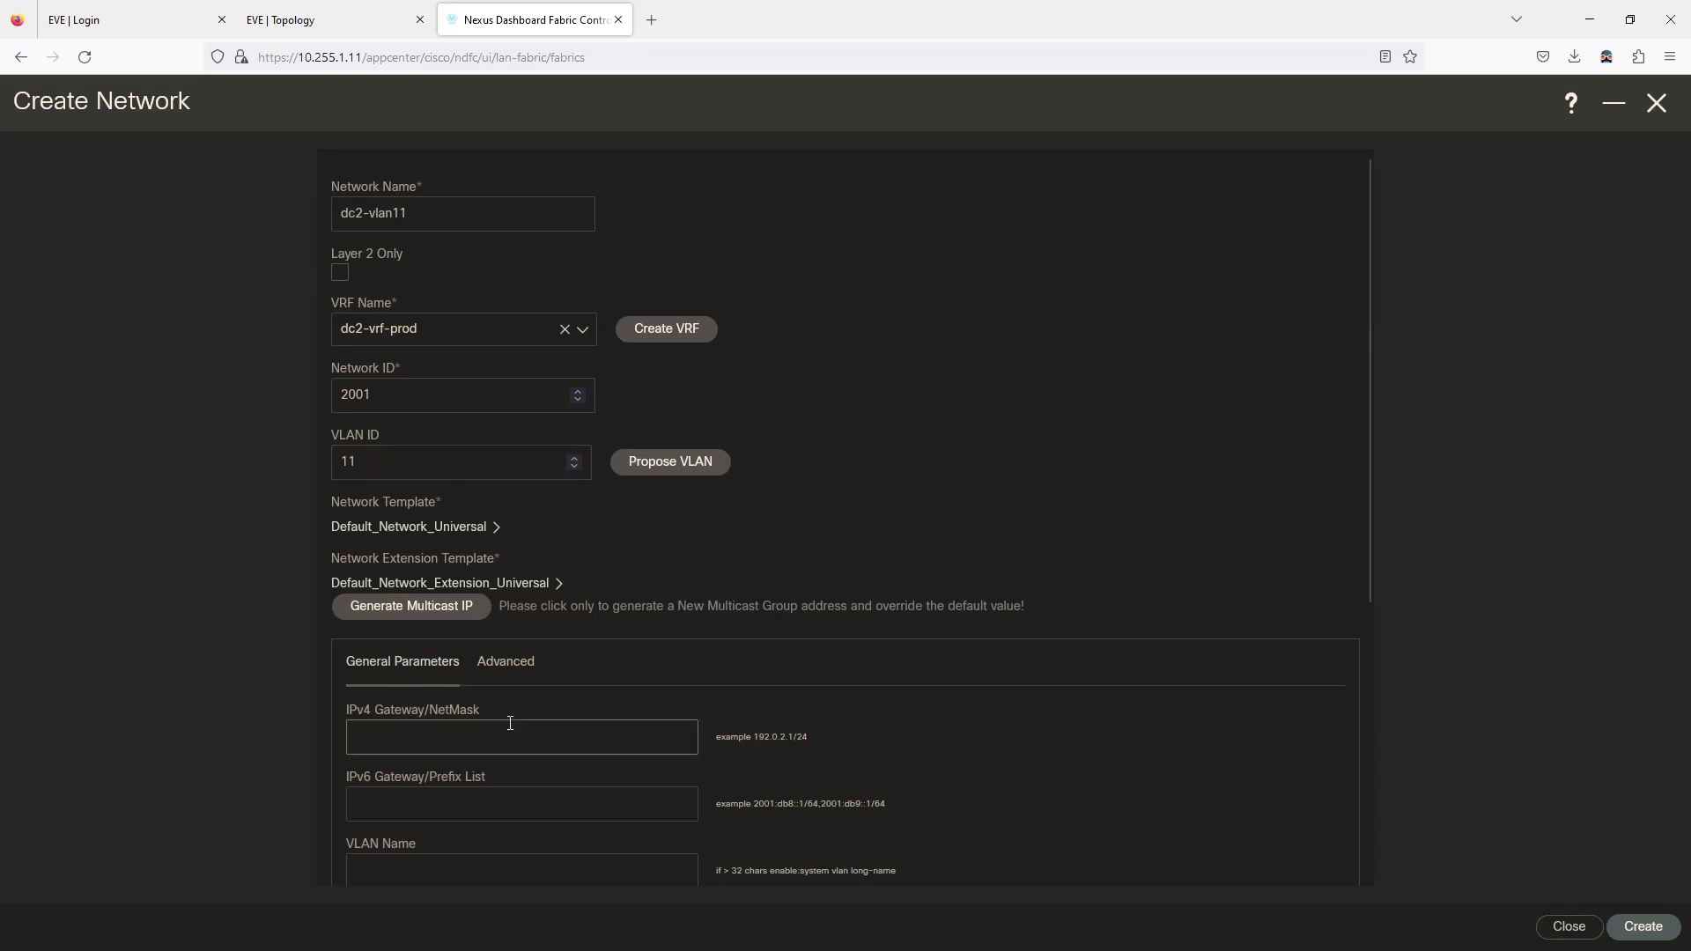
text(10.2.11.1/24)
scroll(496, 726, down, 3)
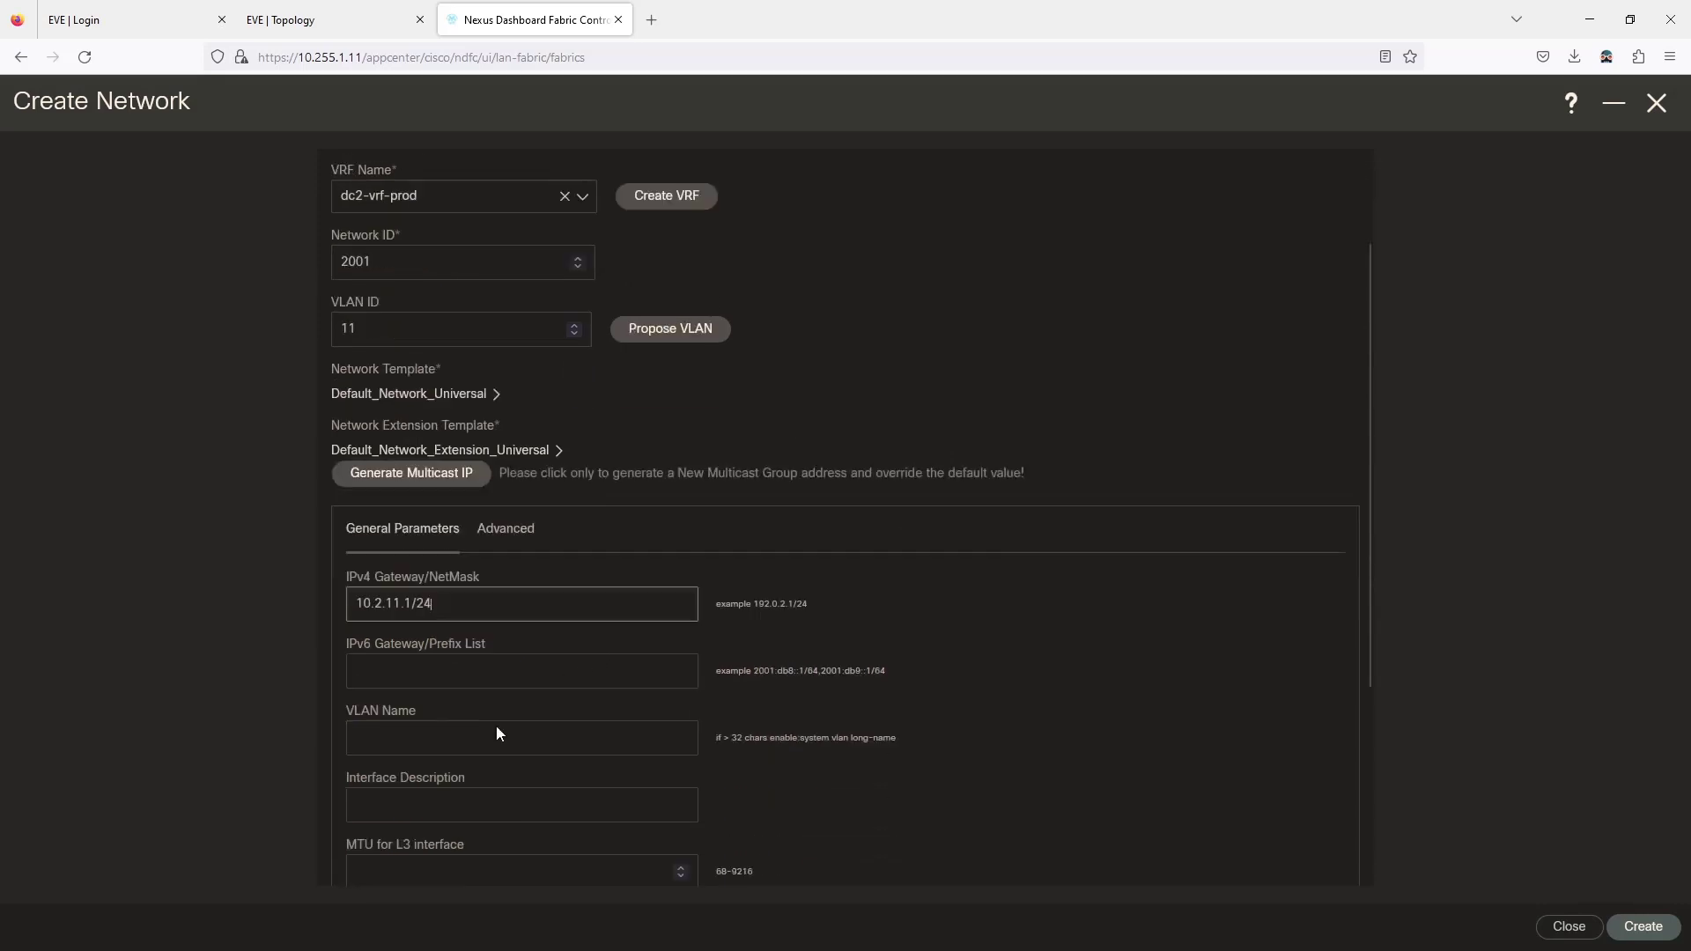
scroll(432, 248, up, 3)
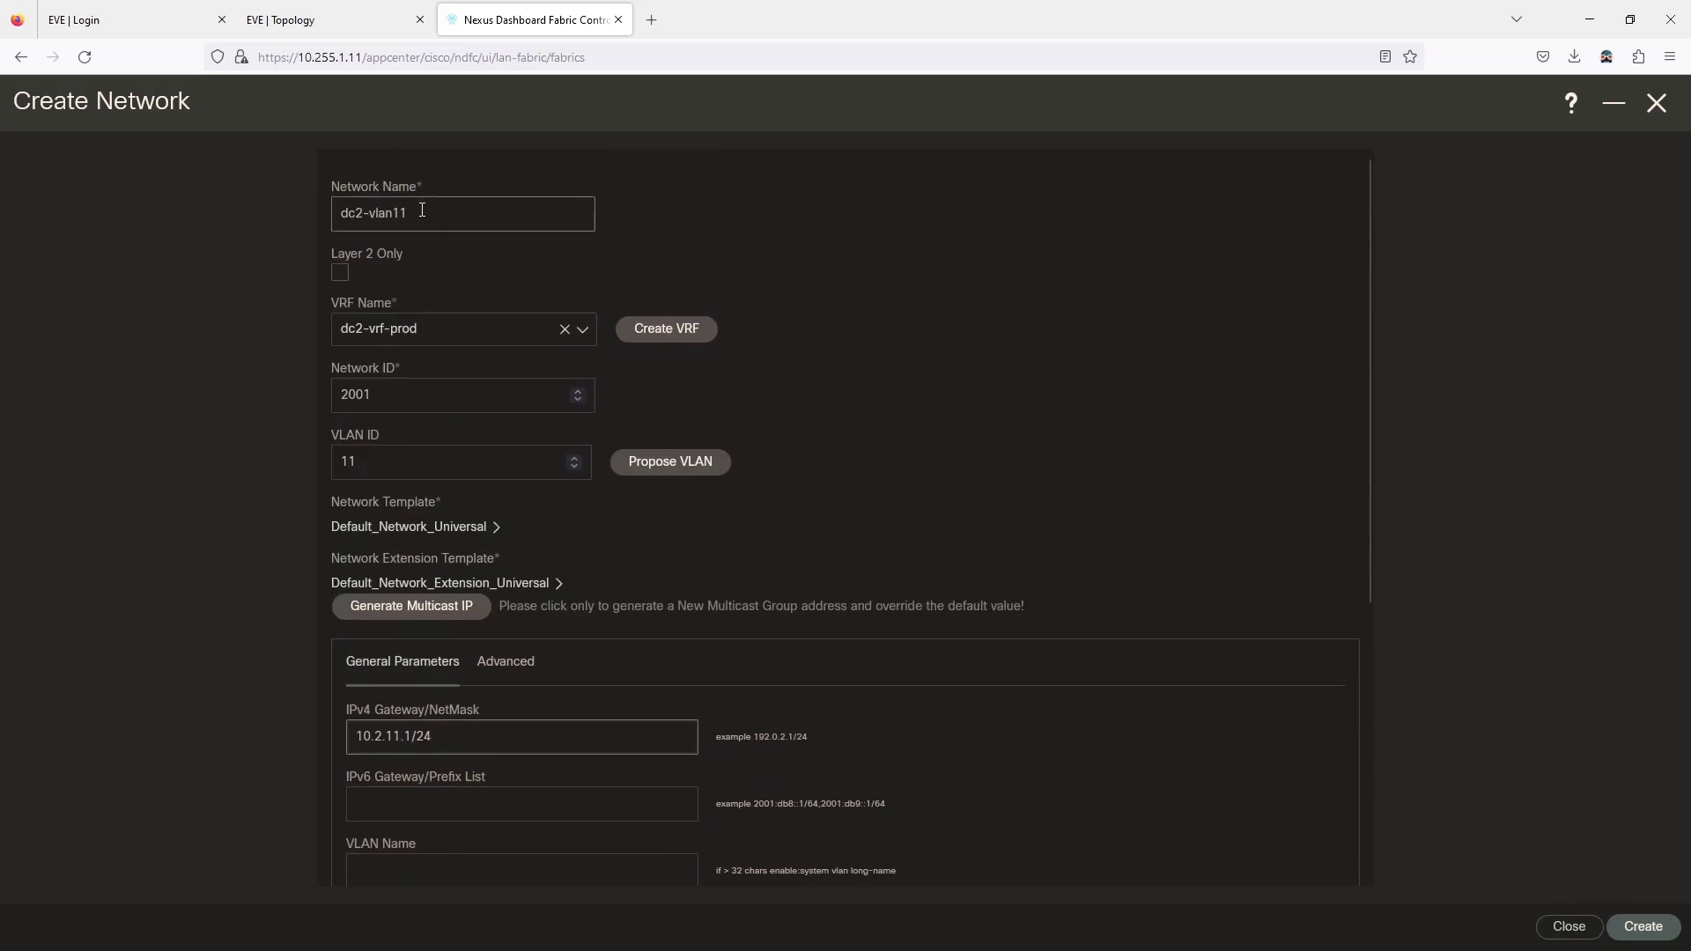
drag(427, 212, 215, 179)
key(ctrl+c)
scroll(531, 368, down, 3)
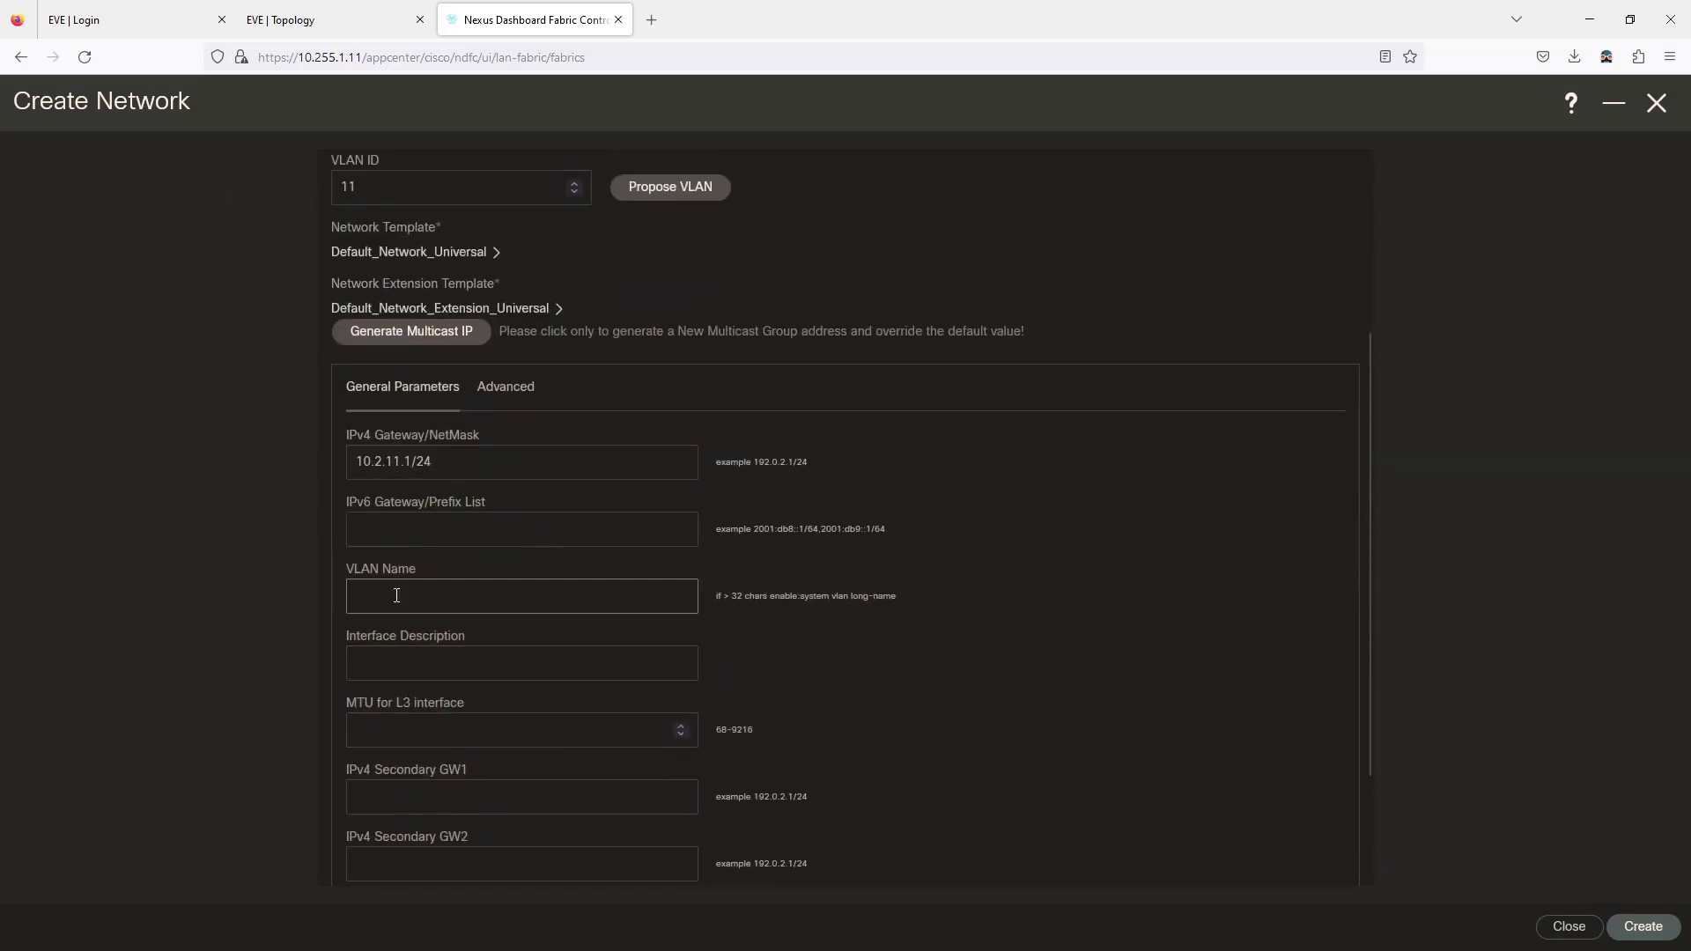
key(ctrl+v)
scroll(1125, 745, down, 3)
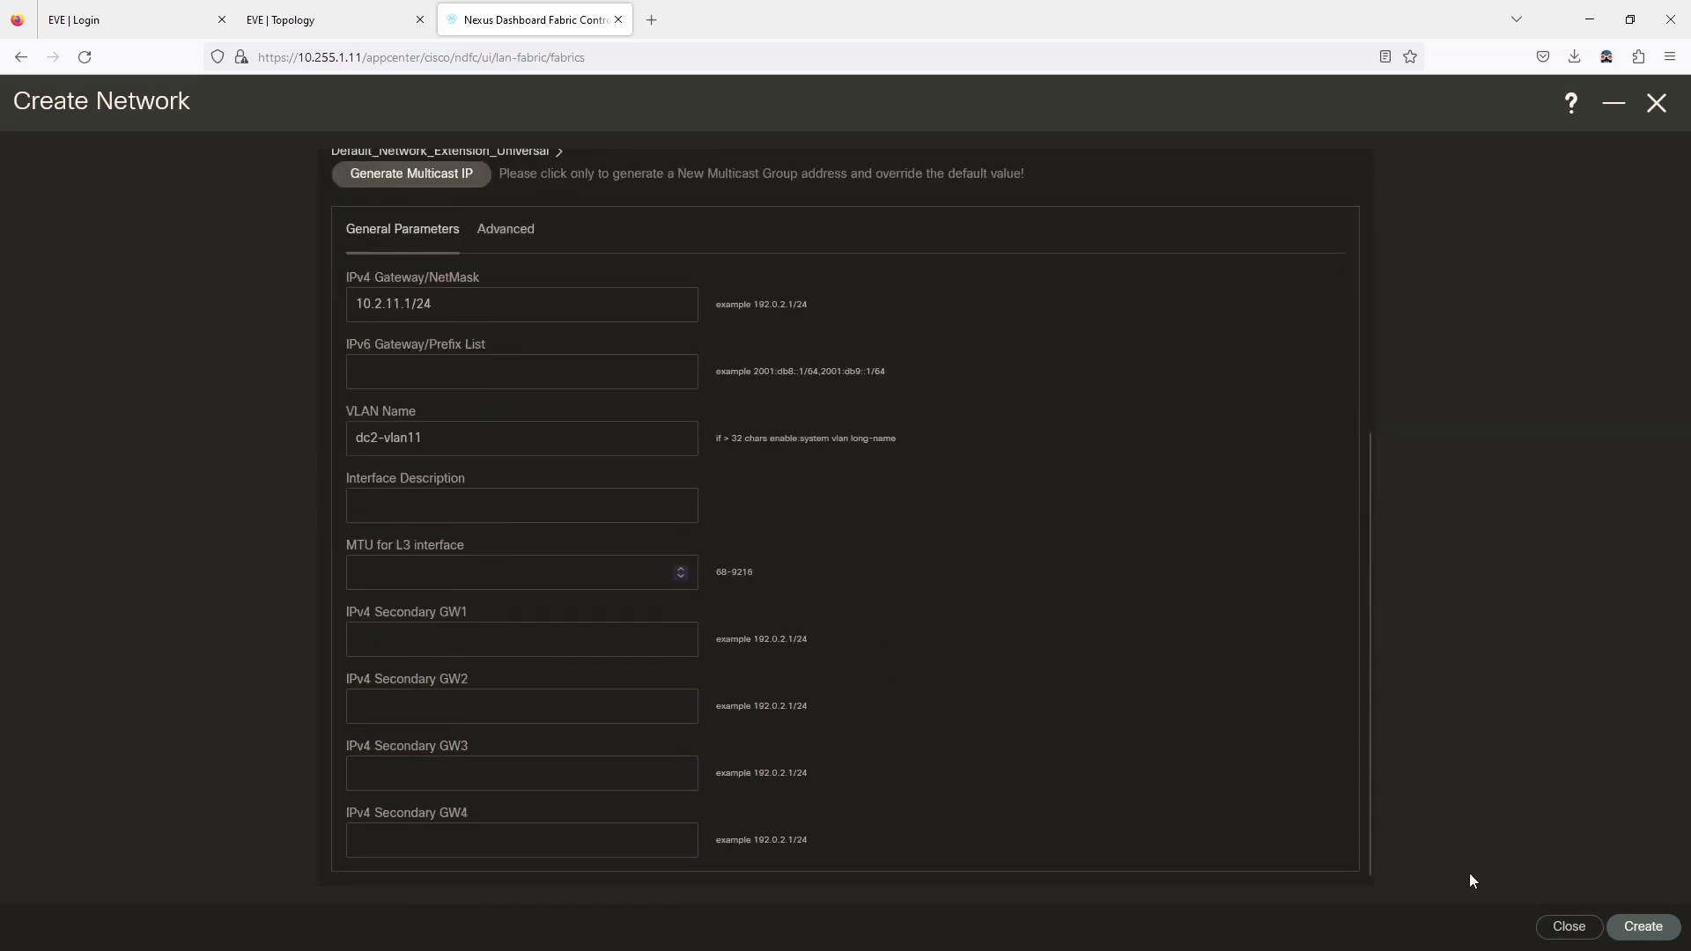
click(1643, 926)
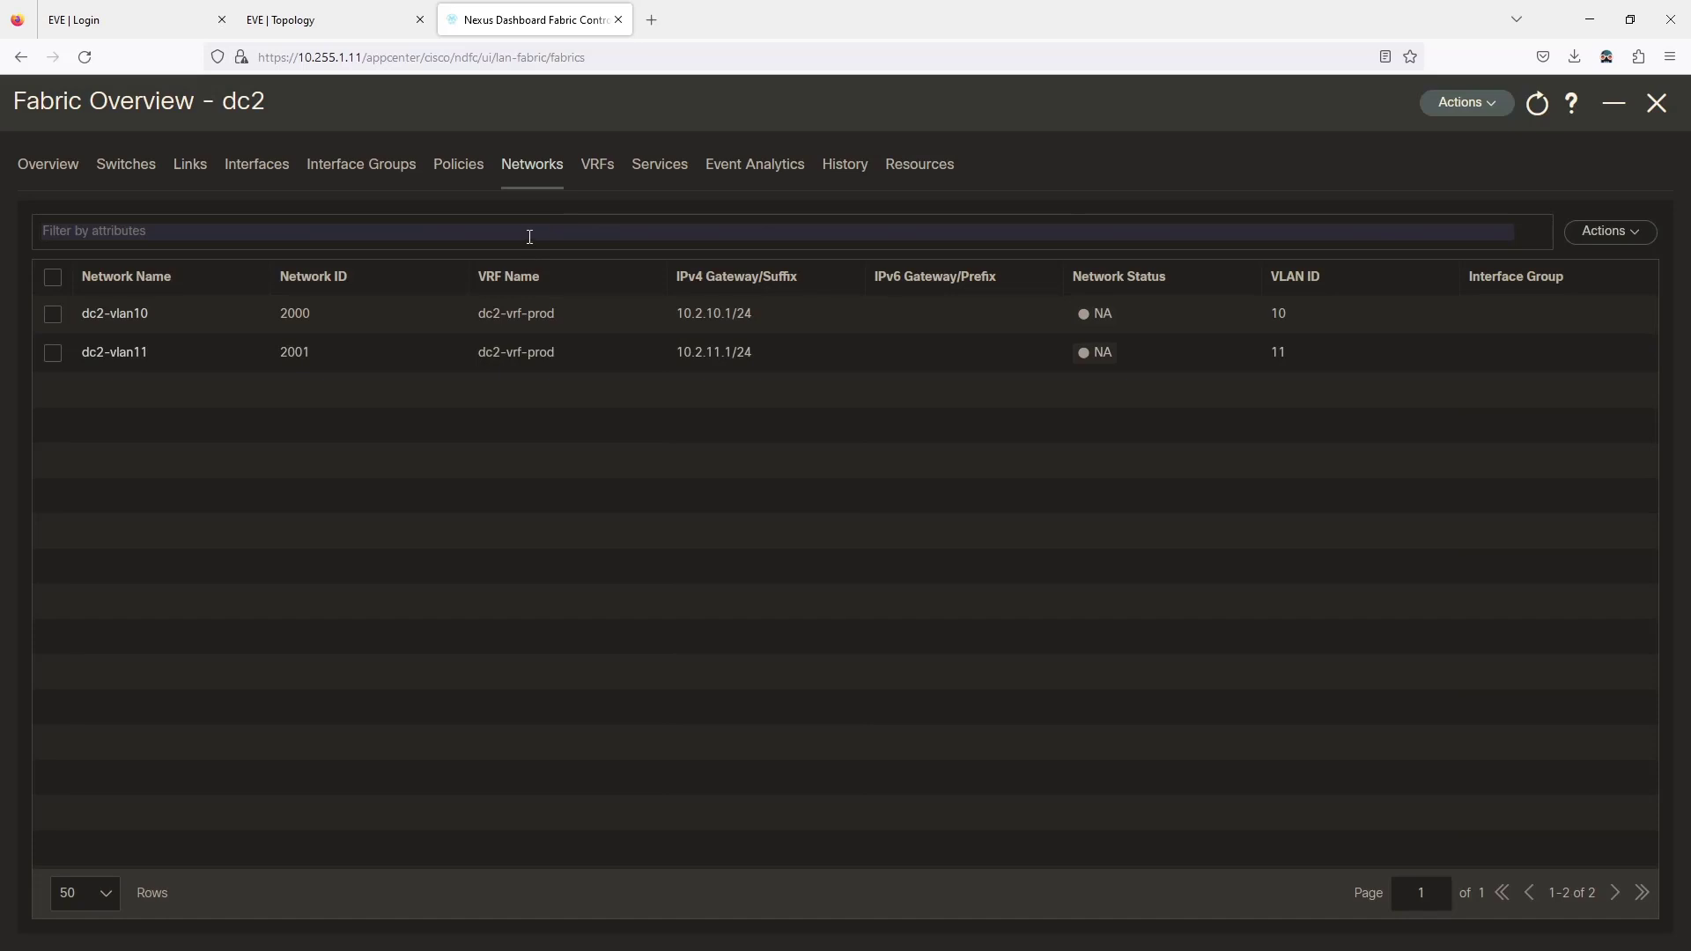
Open the dc2-vrf-prod overview and list its networks.
click(593, 179)
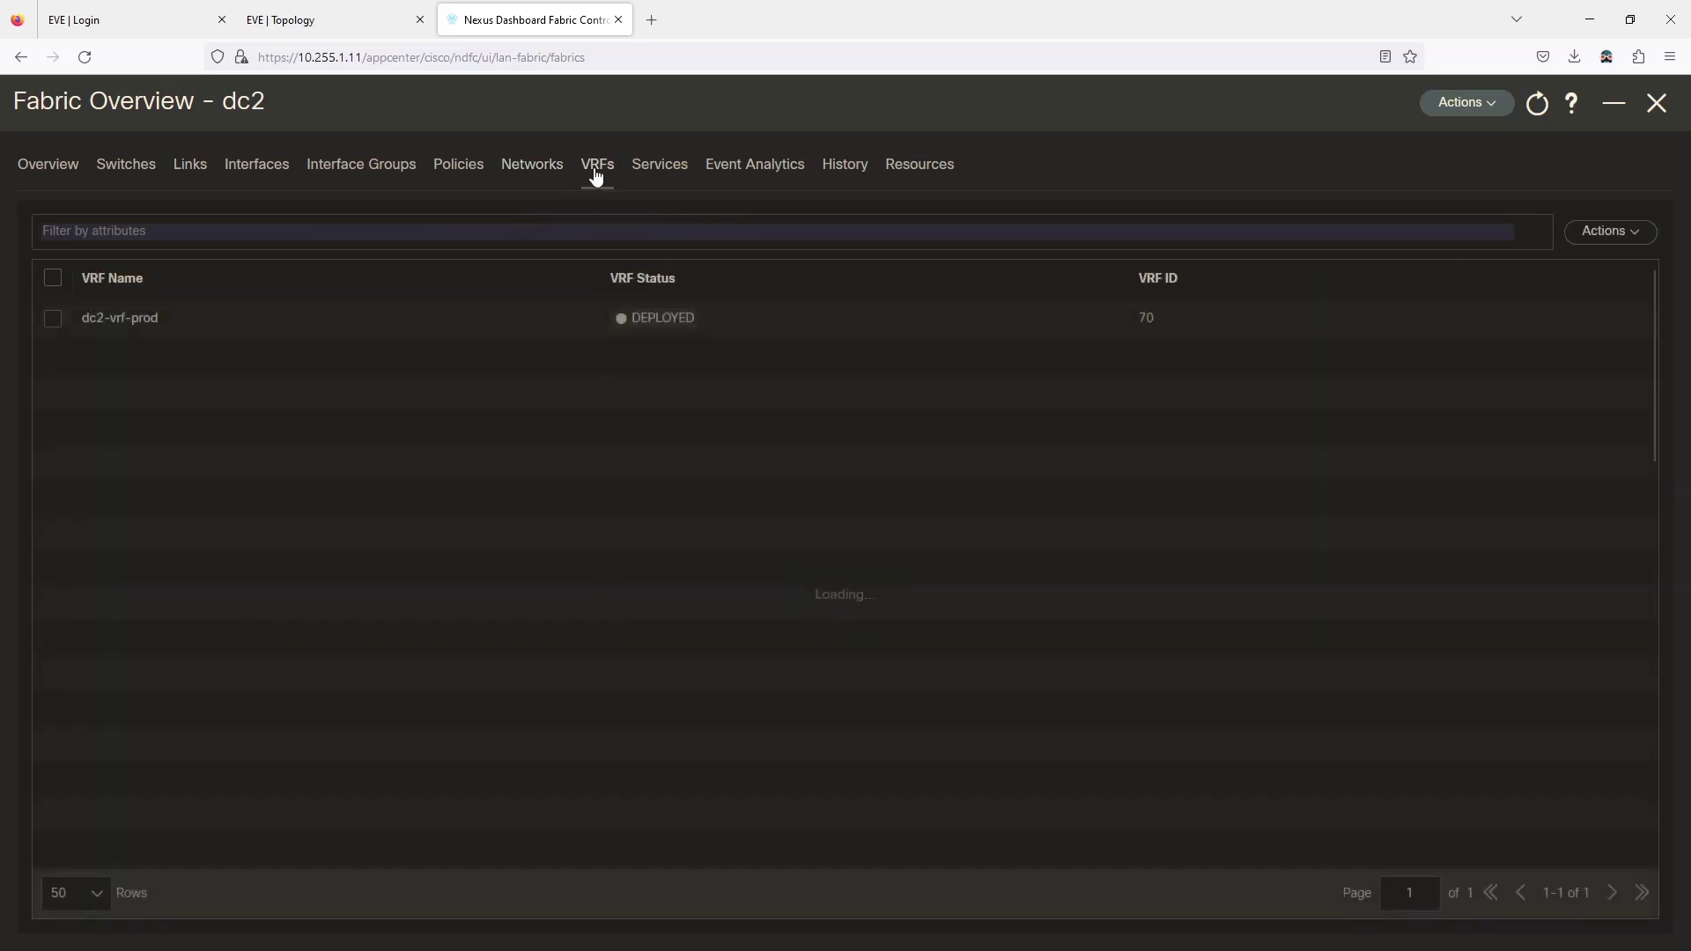
click(123, 315)
click(1648, 114)
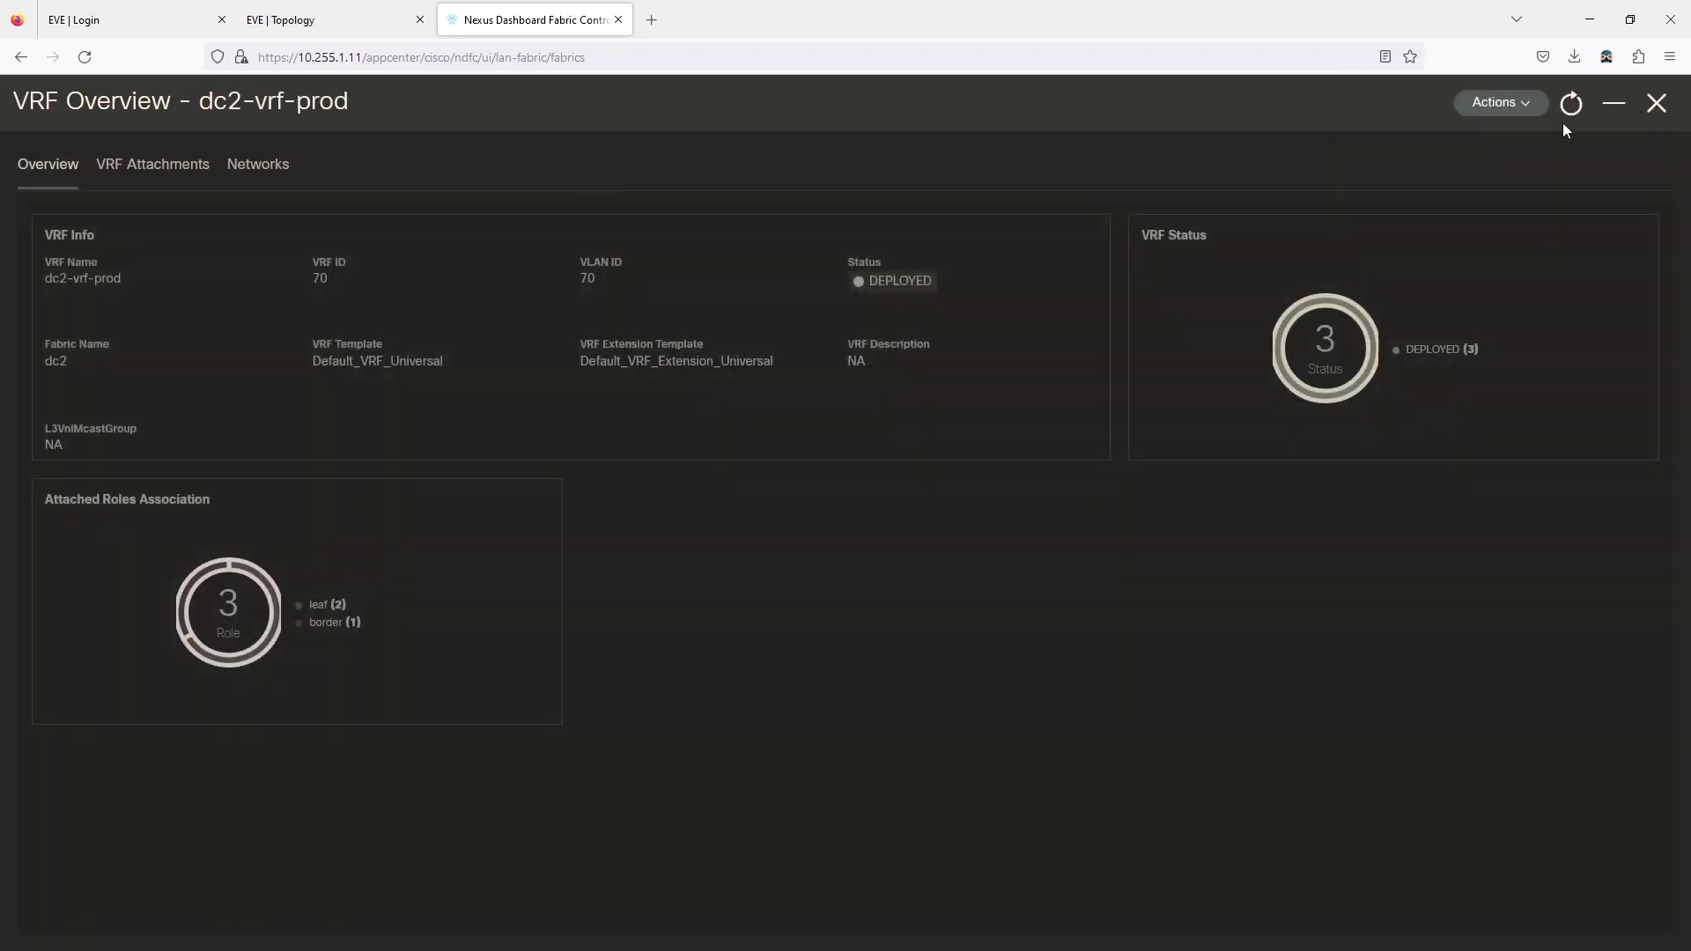
click(208, 173)
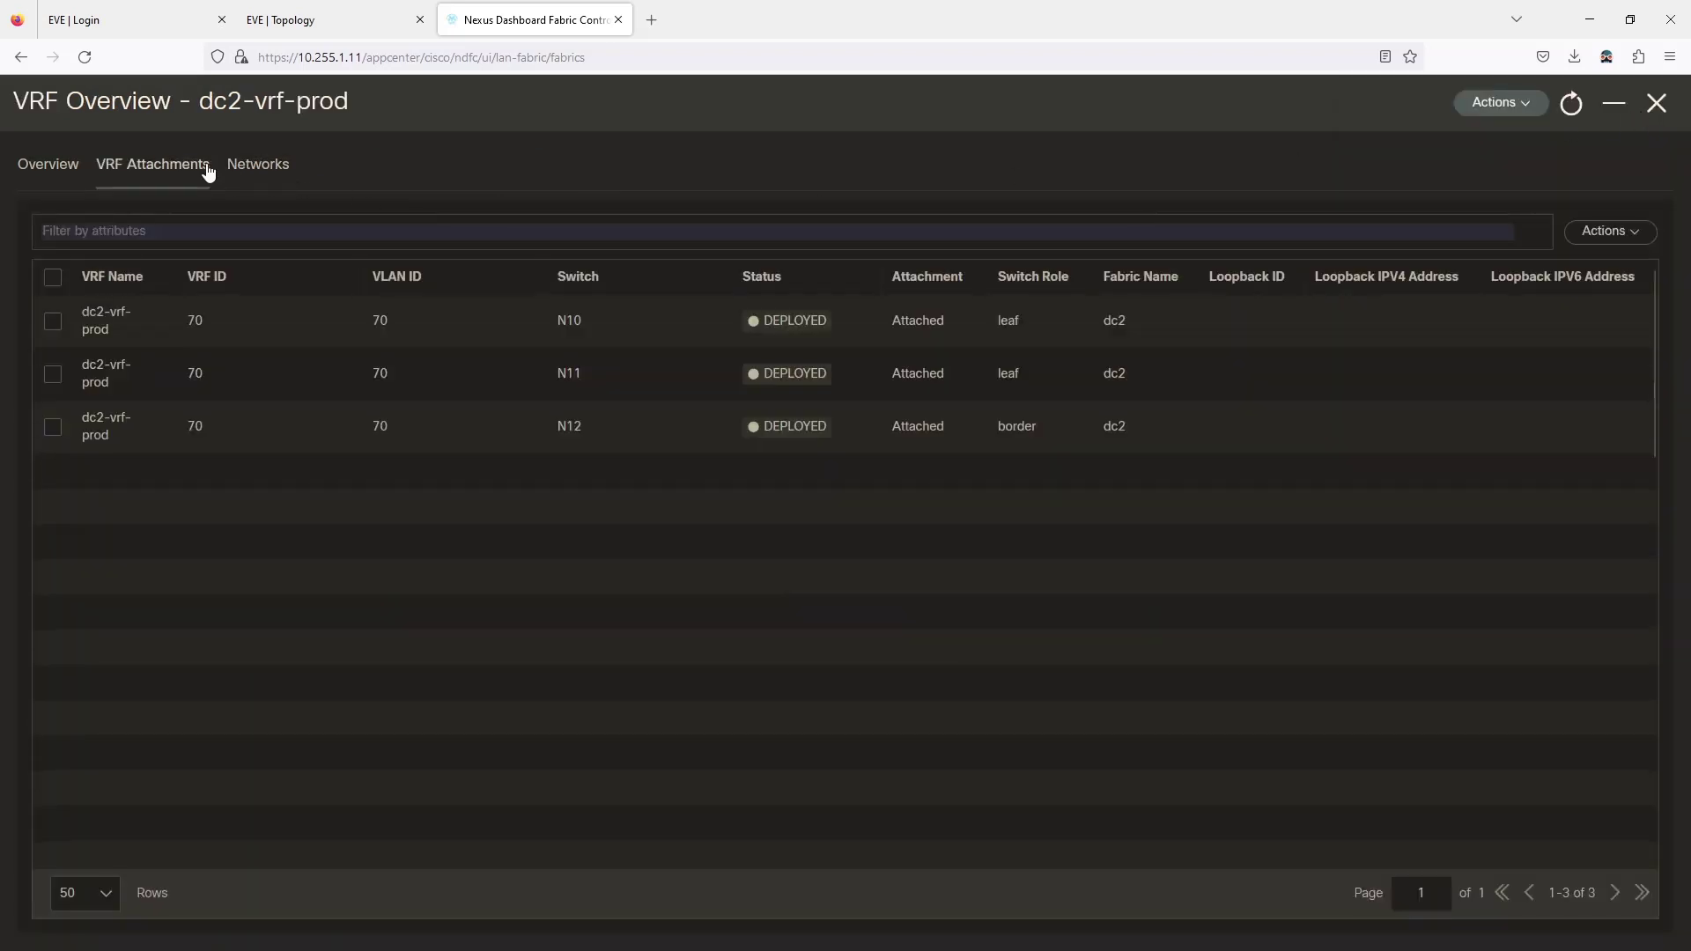
click(264, 171)
Multi-attach dc2-vlan10 and dc2-vlan11 to switches N10, N11 and N12 and save.
click(53, 277)
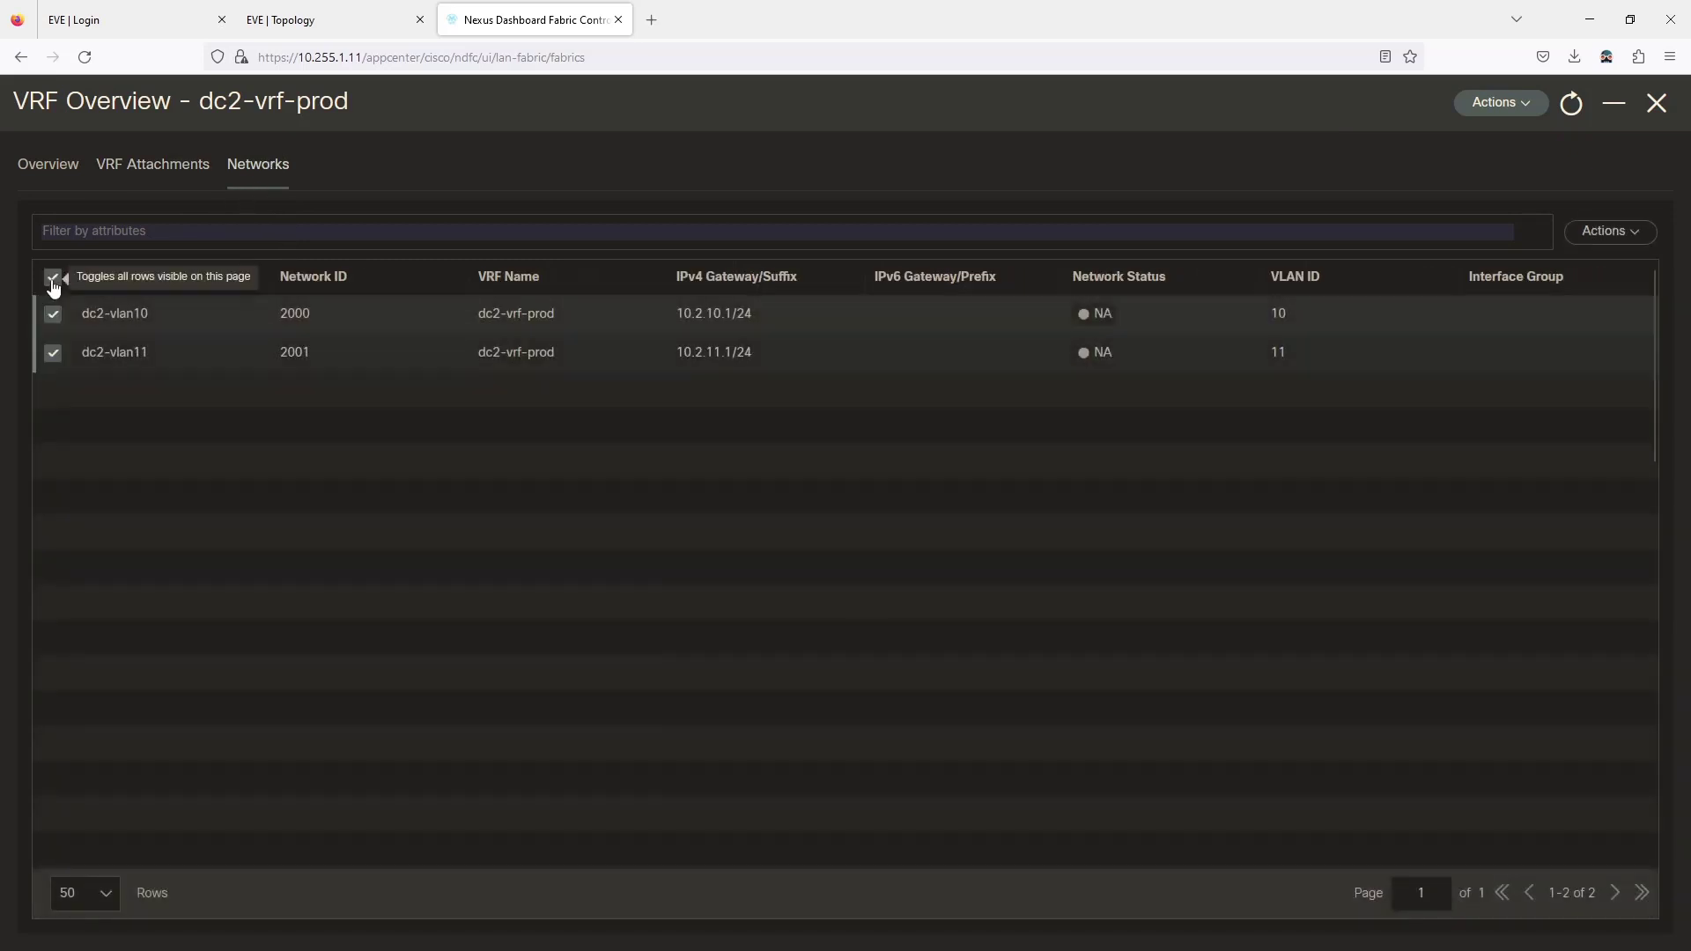
click(1622, 234)
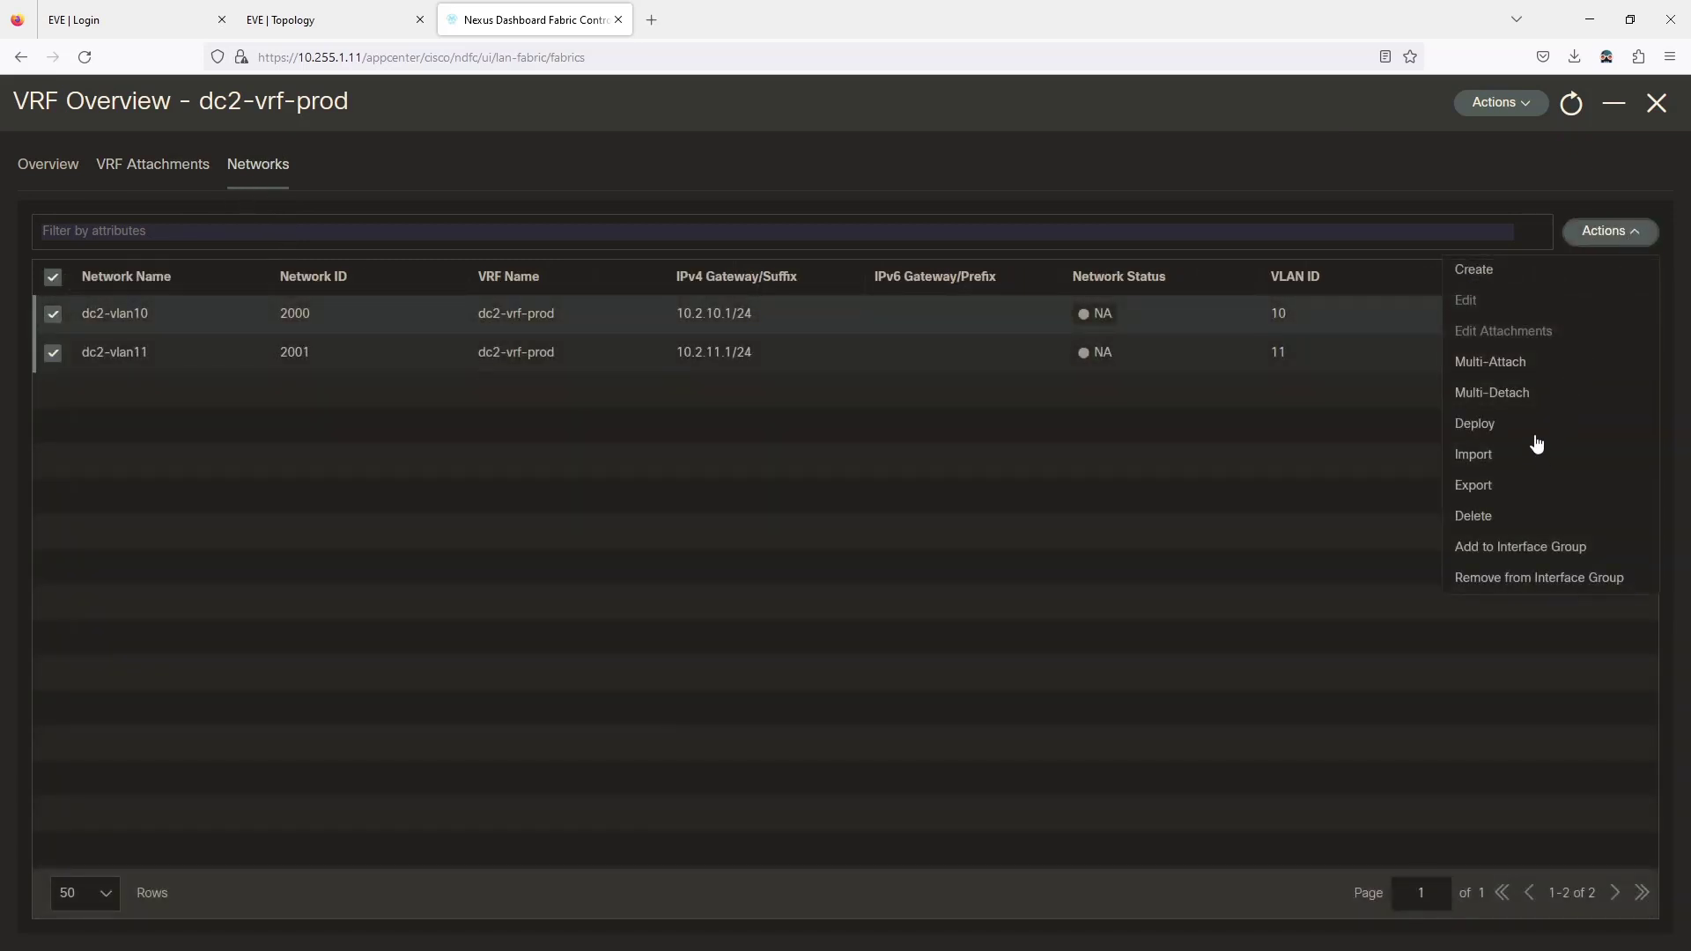
click(1490, 363)
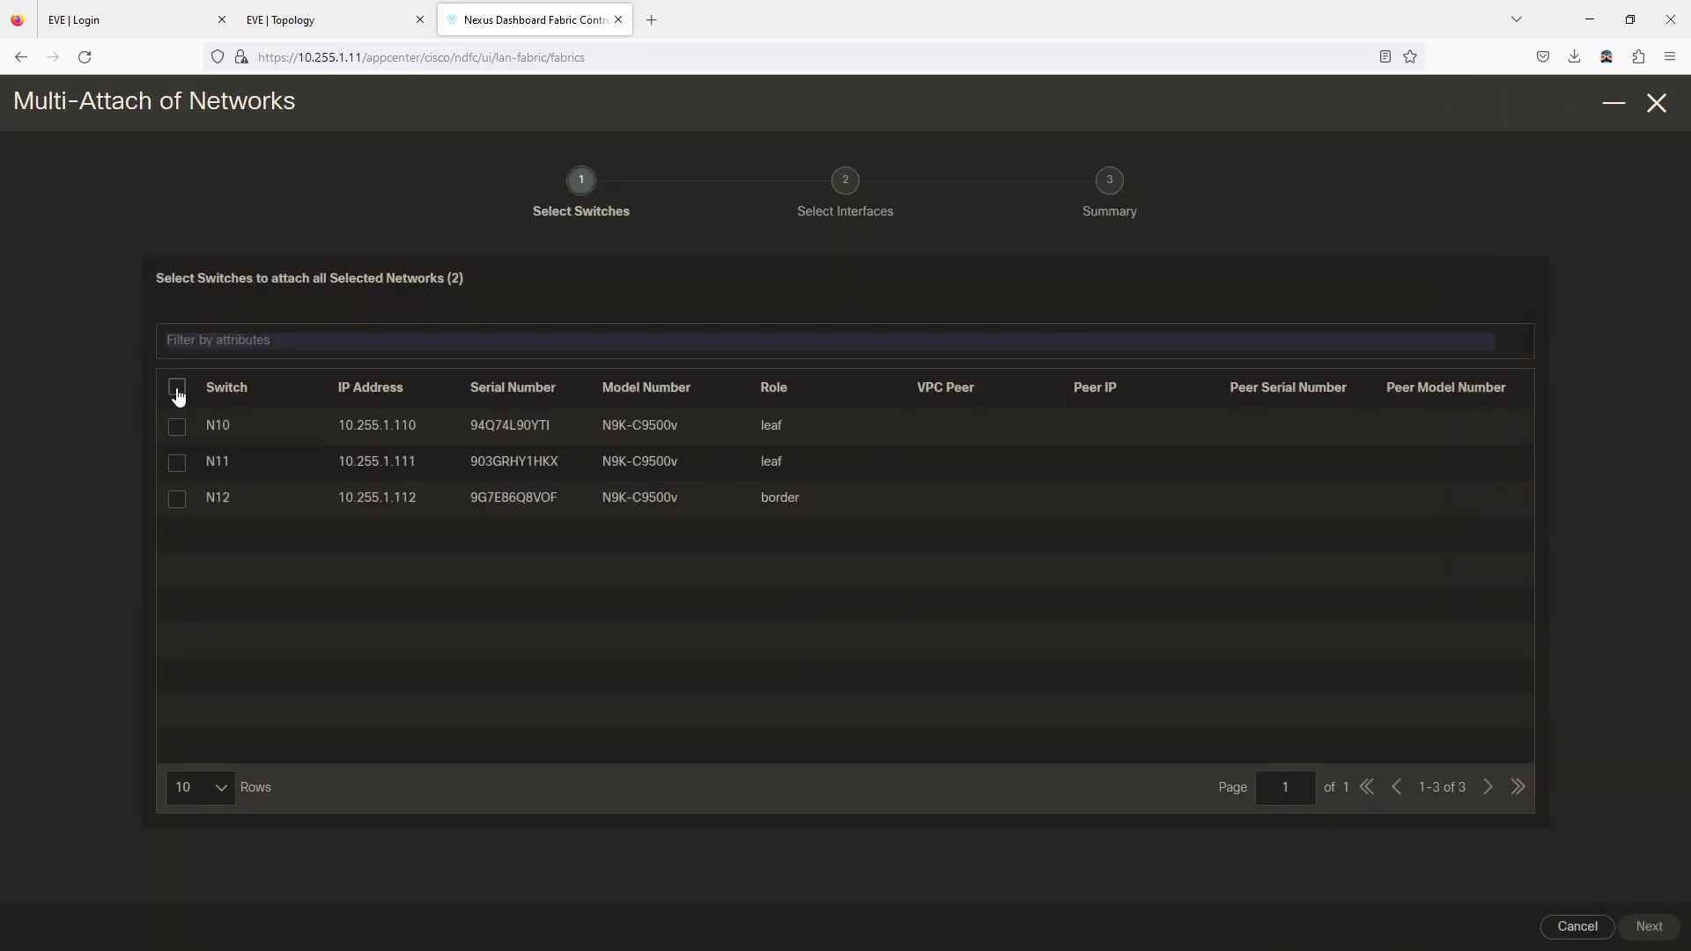
click(177, 390)
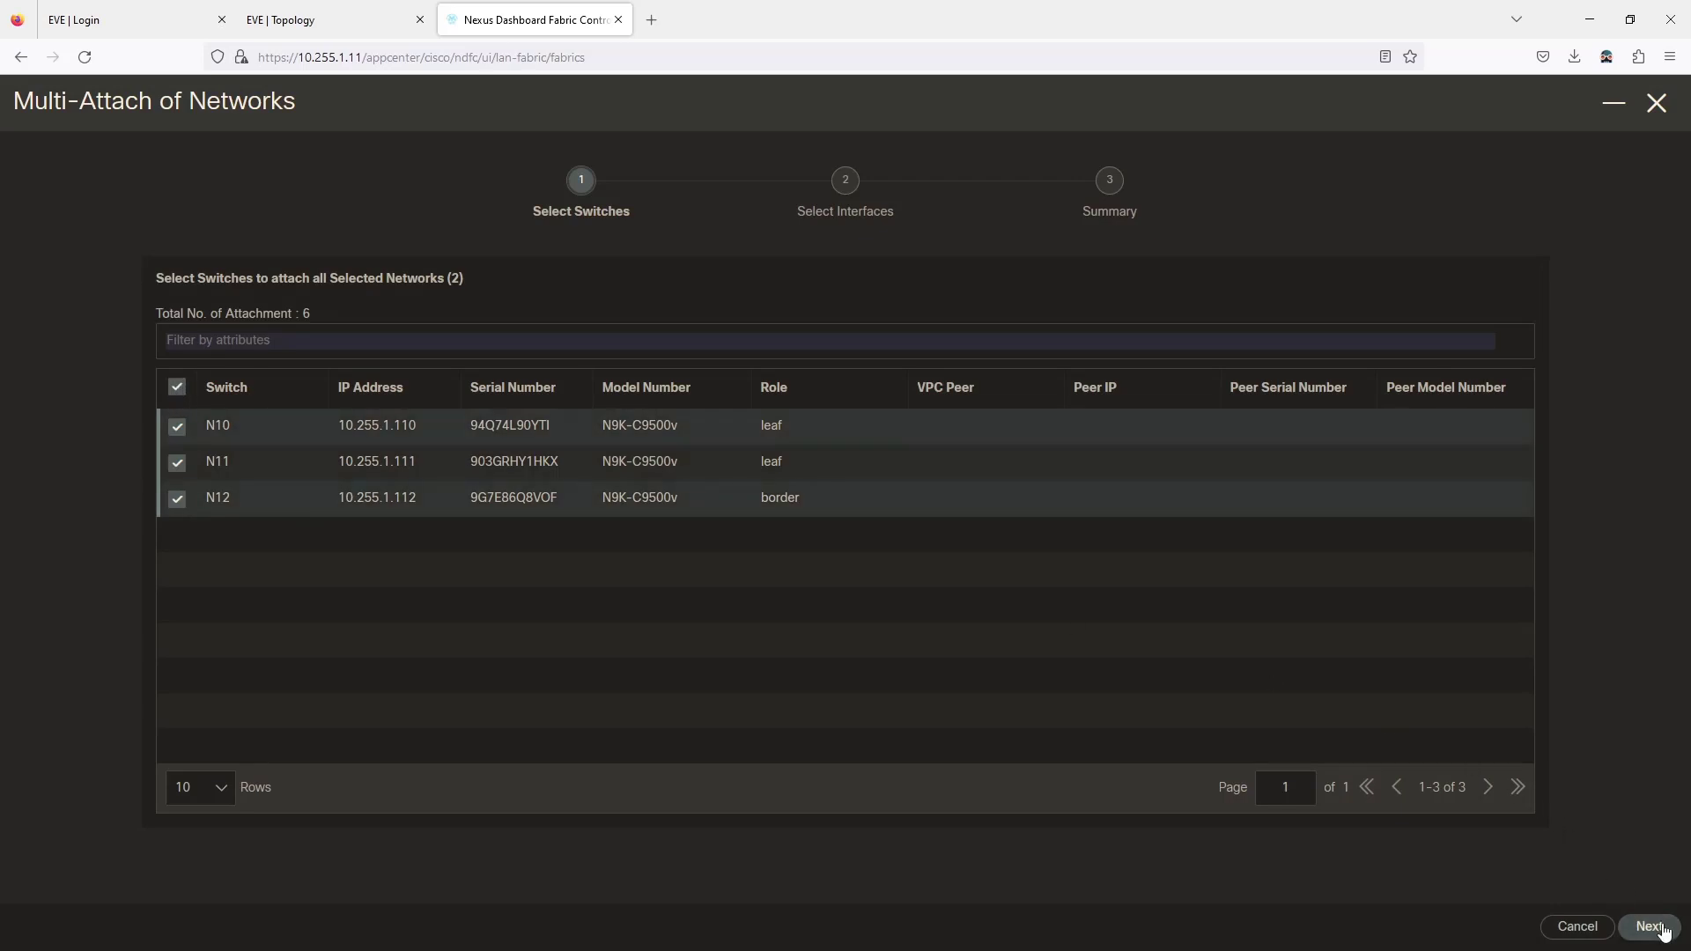
click(1661, 928)
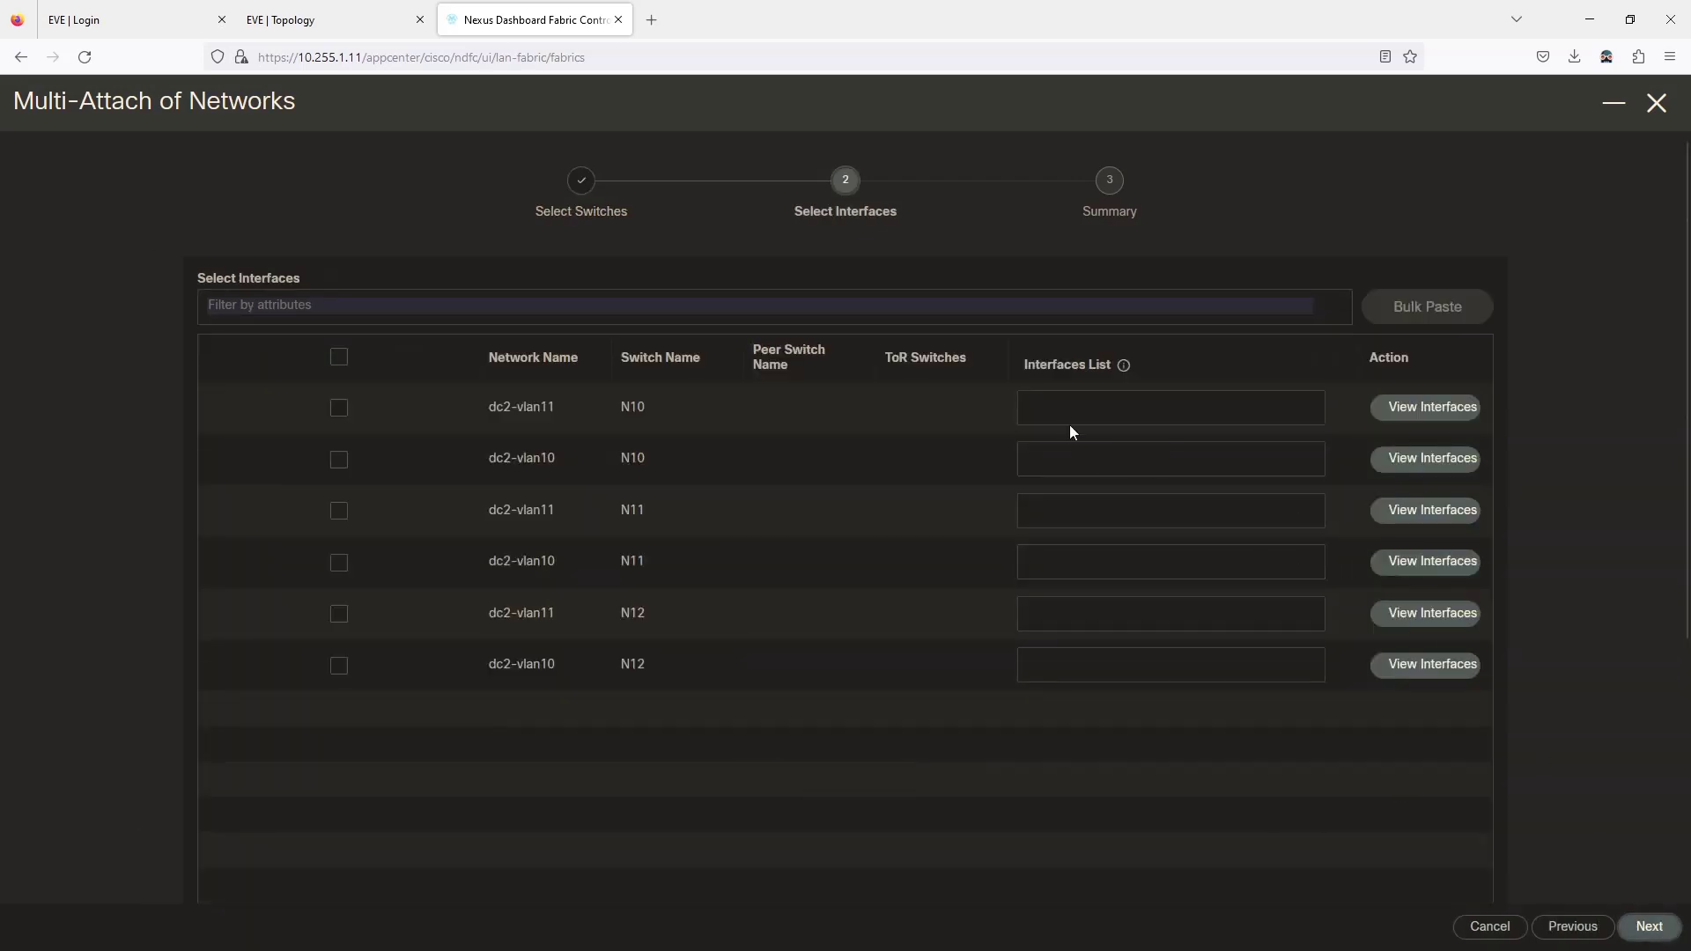
click(1649, 927)
click(1652, 930)
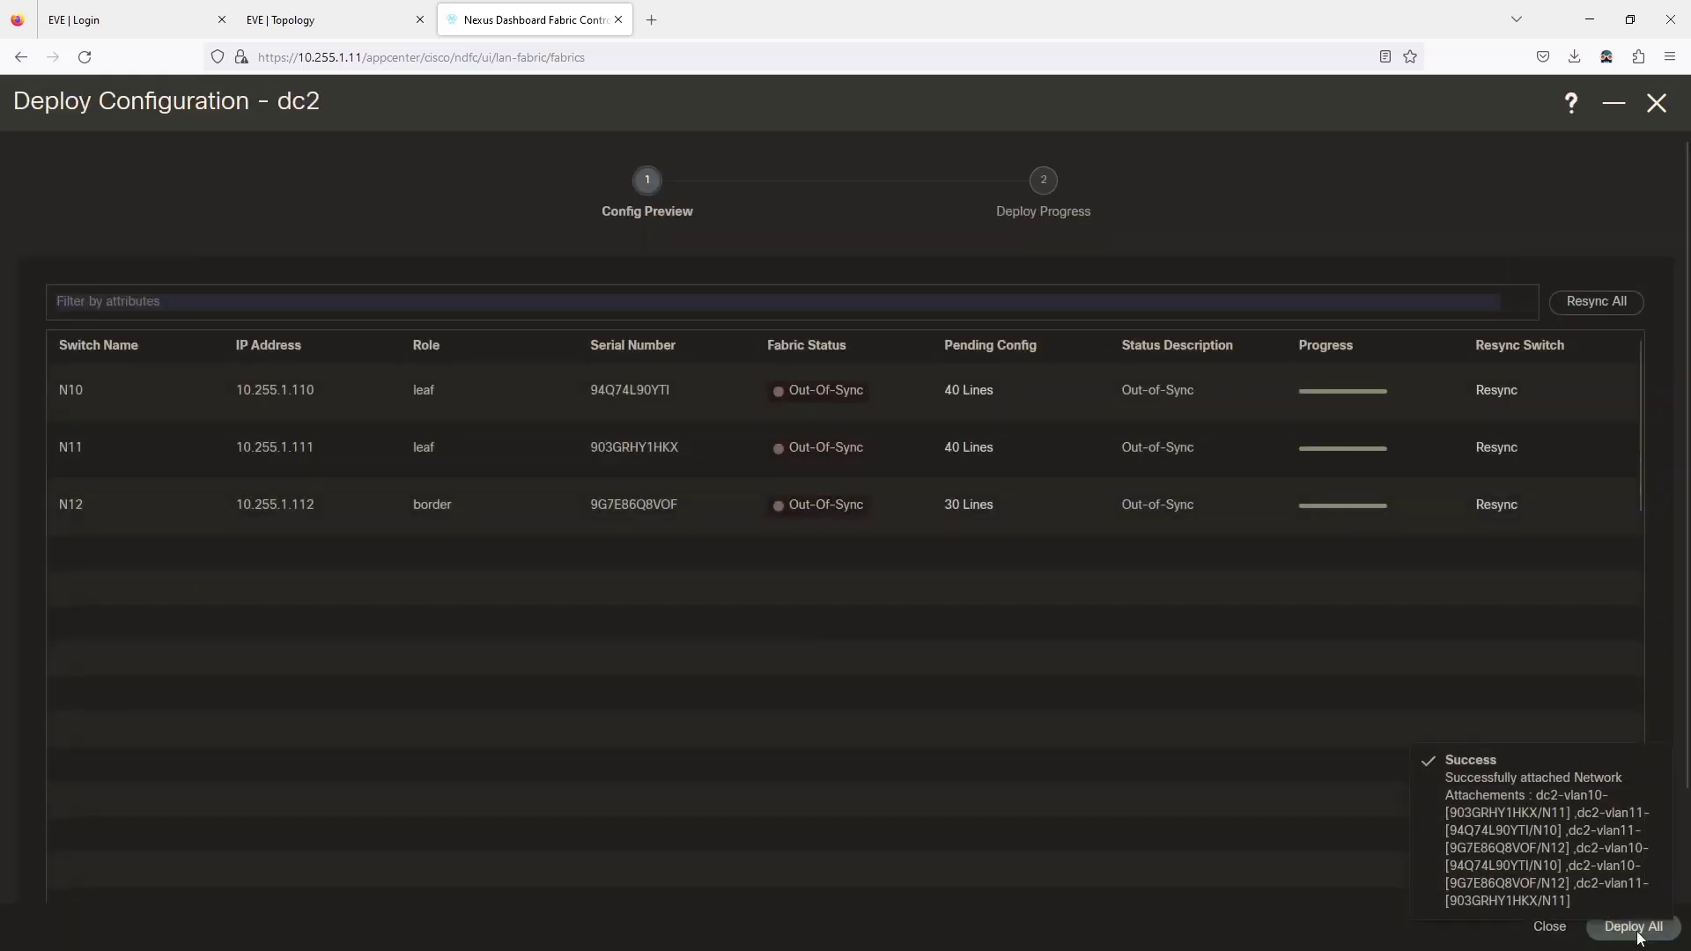
click(969, 505)
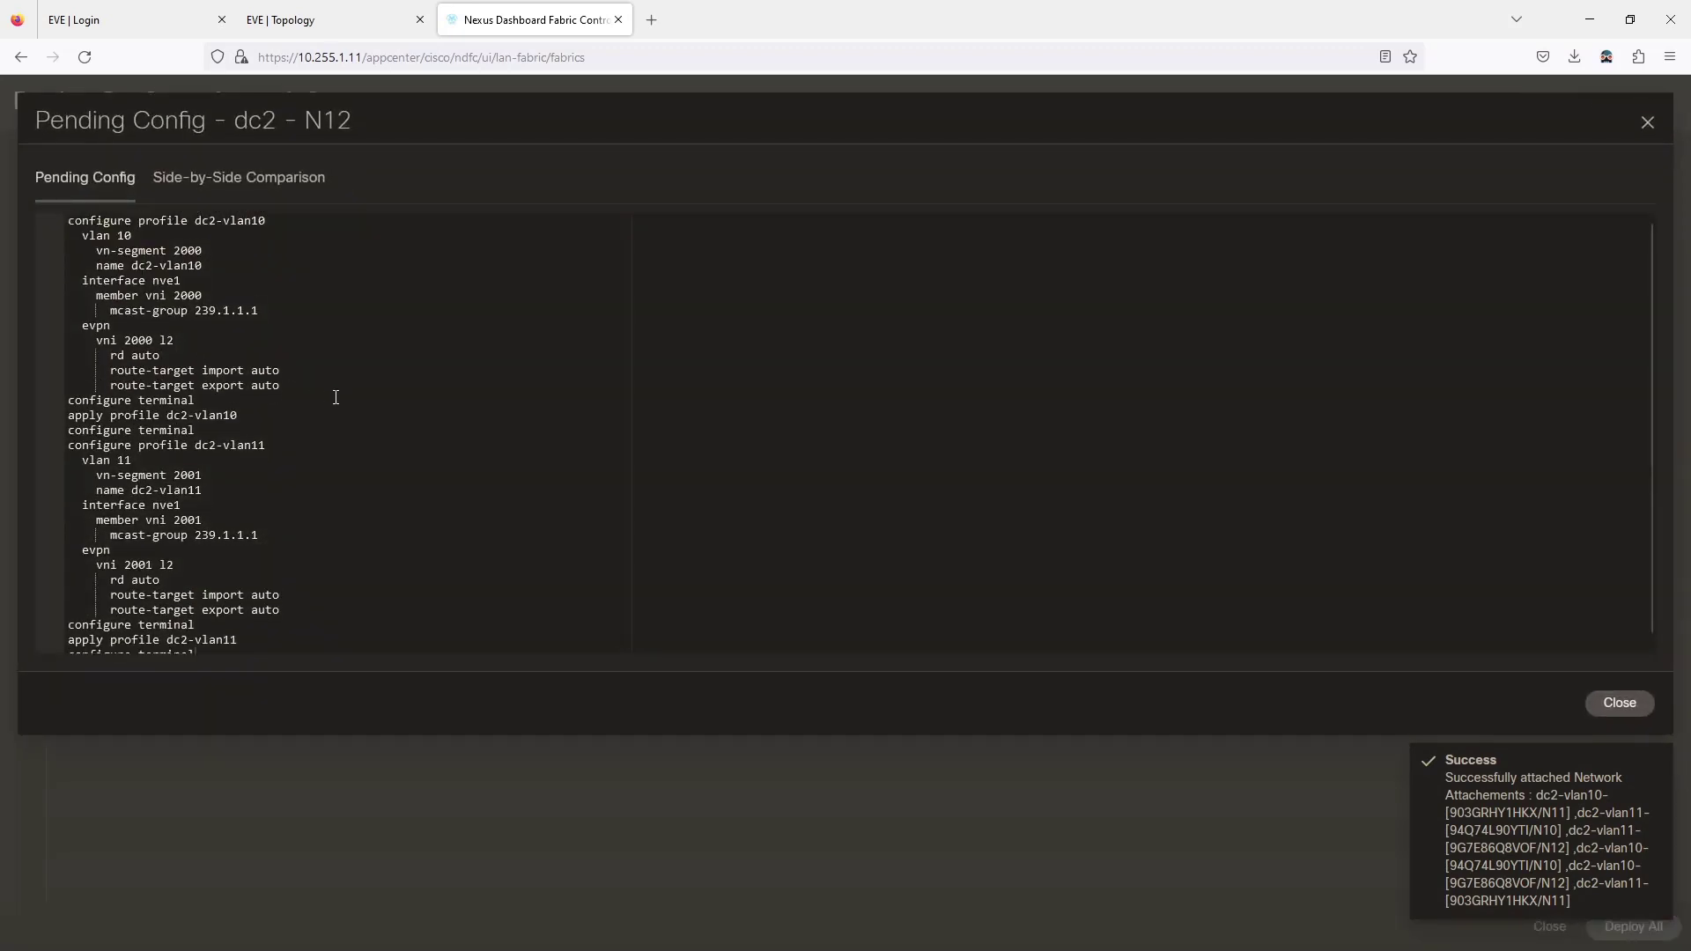
click(1640, 704)
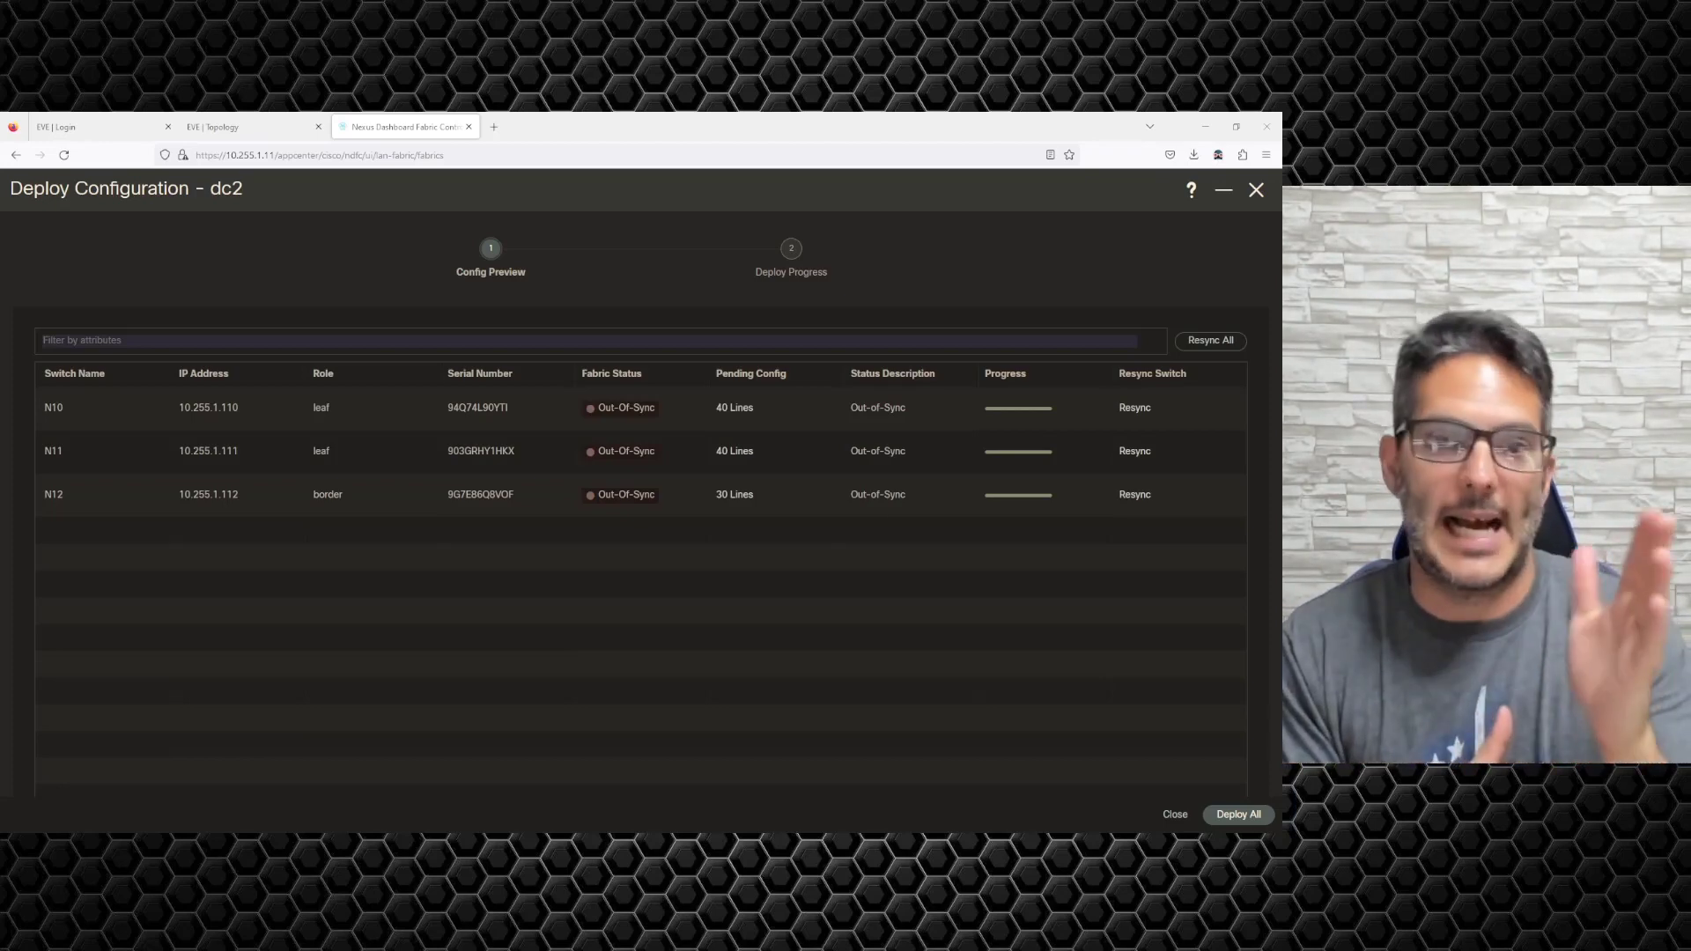
Log into switch N7's console and run 'show vlan br', confirming only VLANs 1 and 70 exist.
click(215, 127)
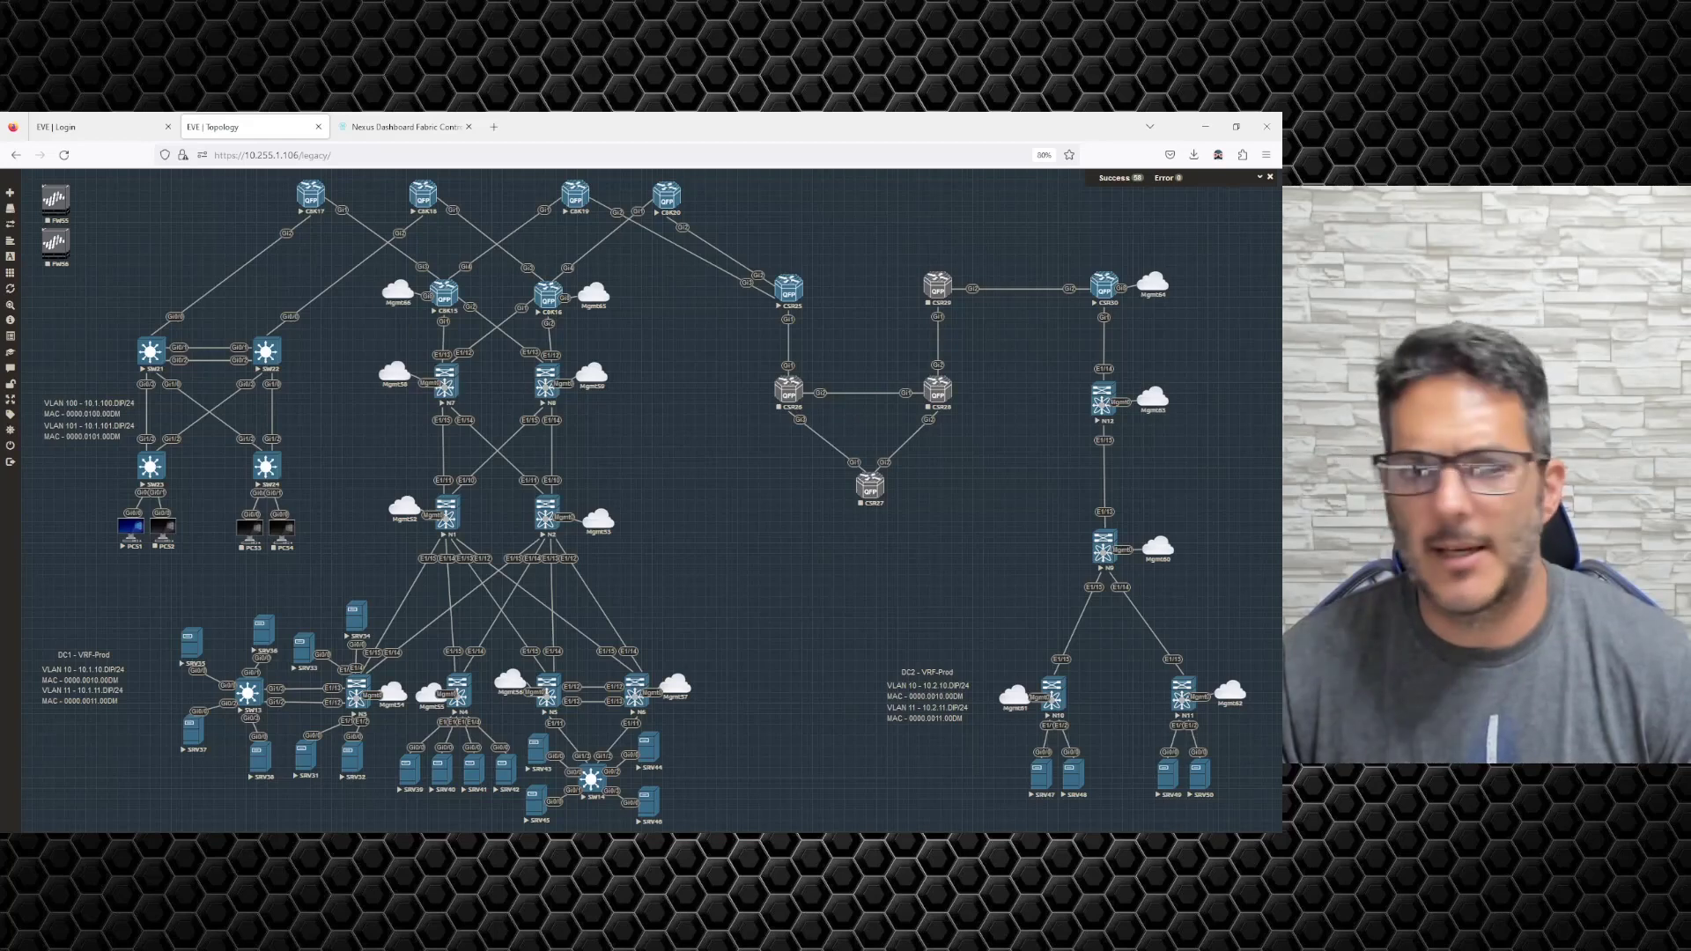
drag(0, 457, 183, 263)
click(322, 297)
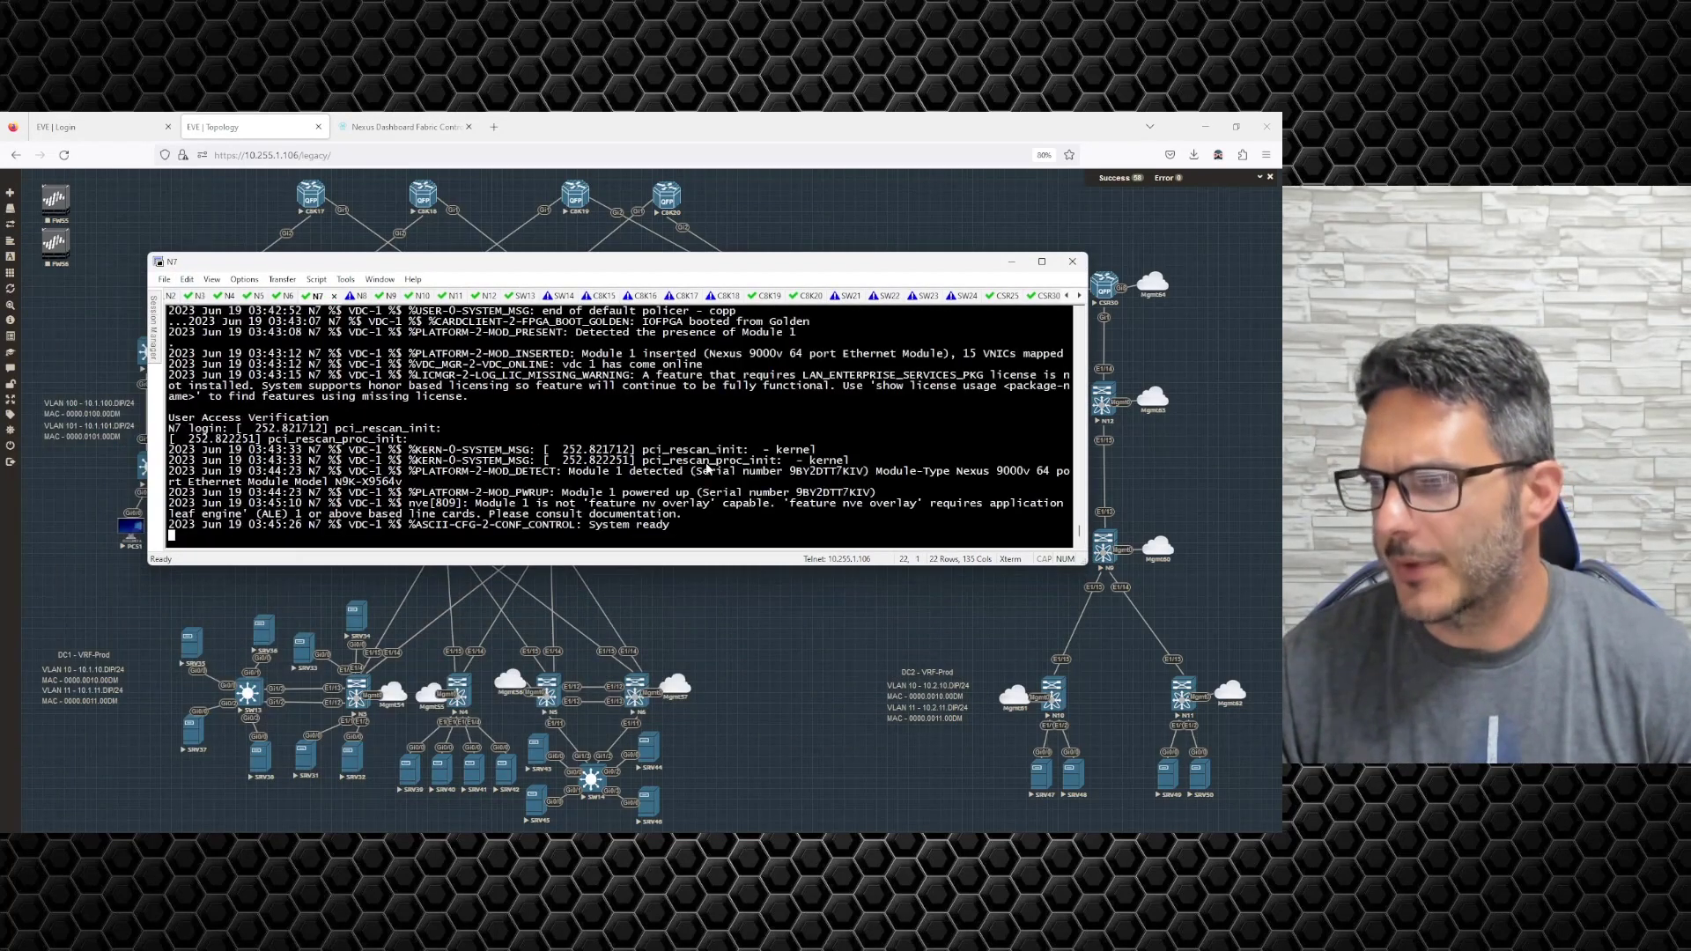
key(Return)
text(admin)
key(Return)
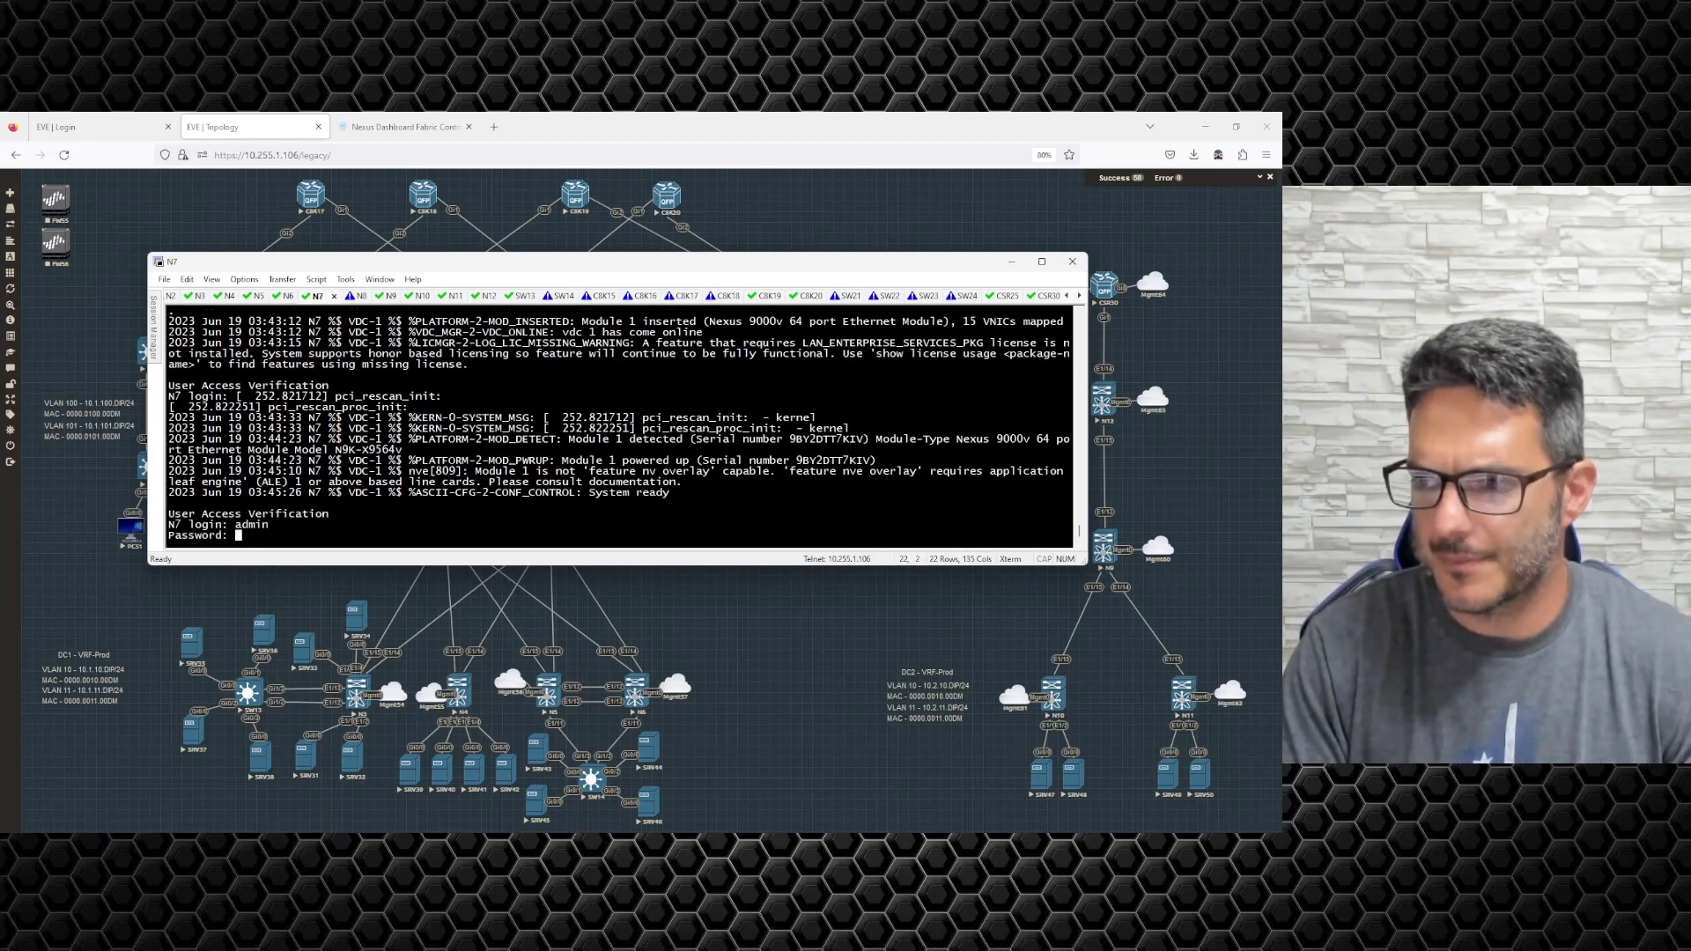
key(Return)
text(show vlan br)
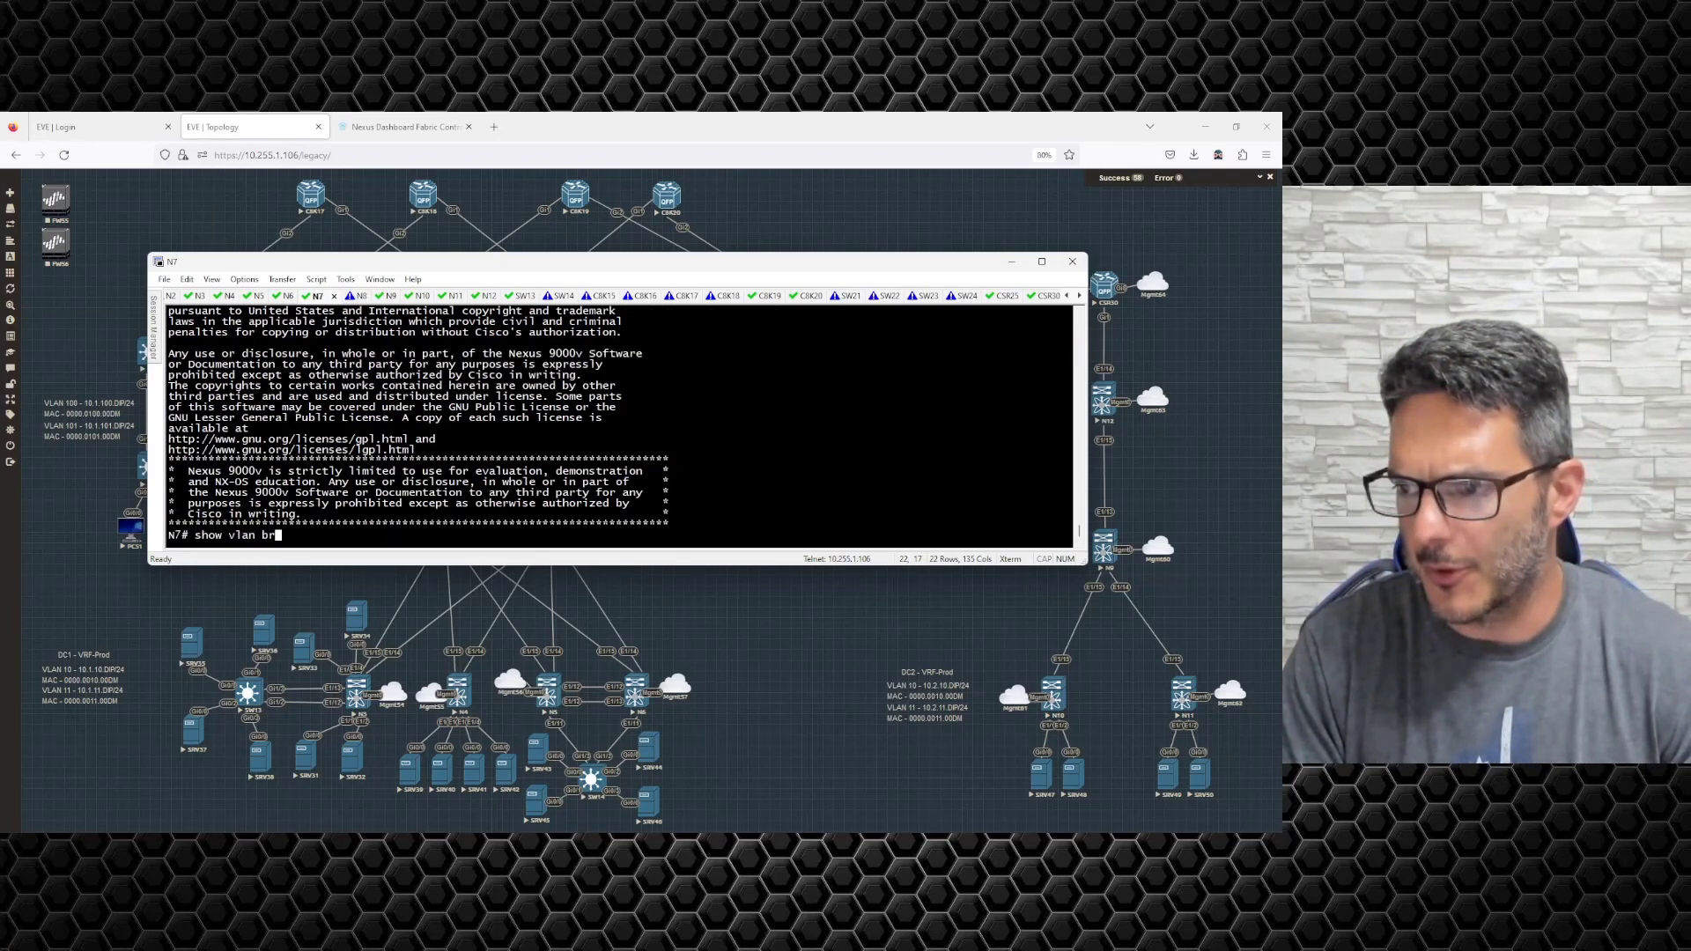
key(Return)
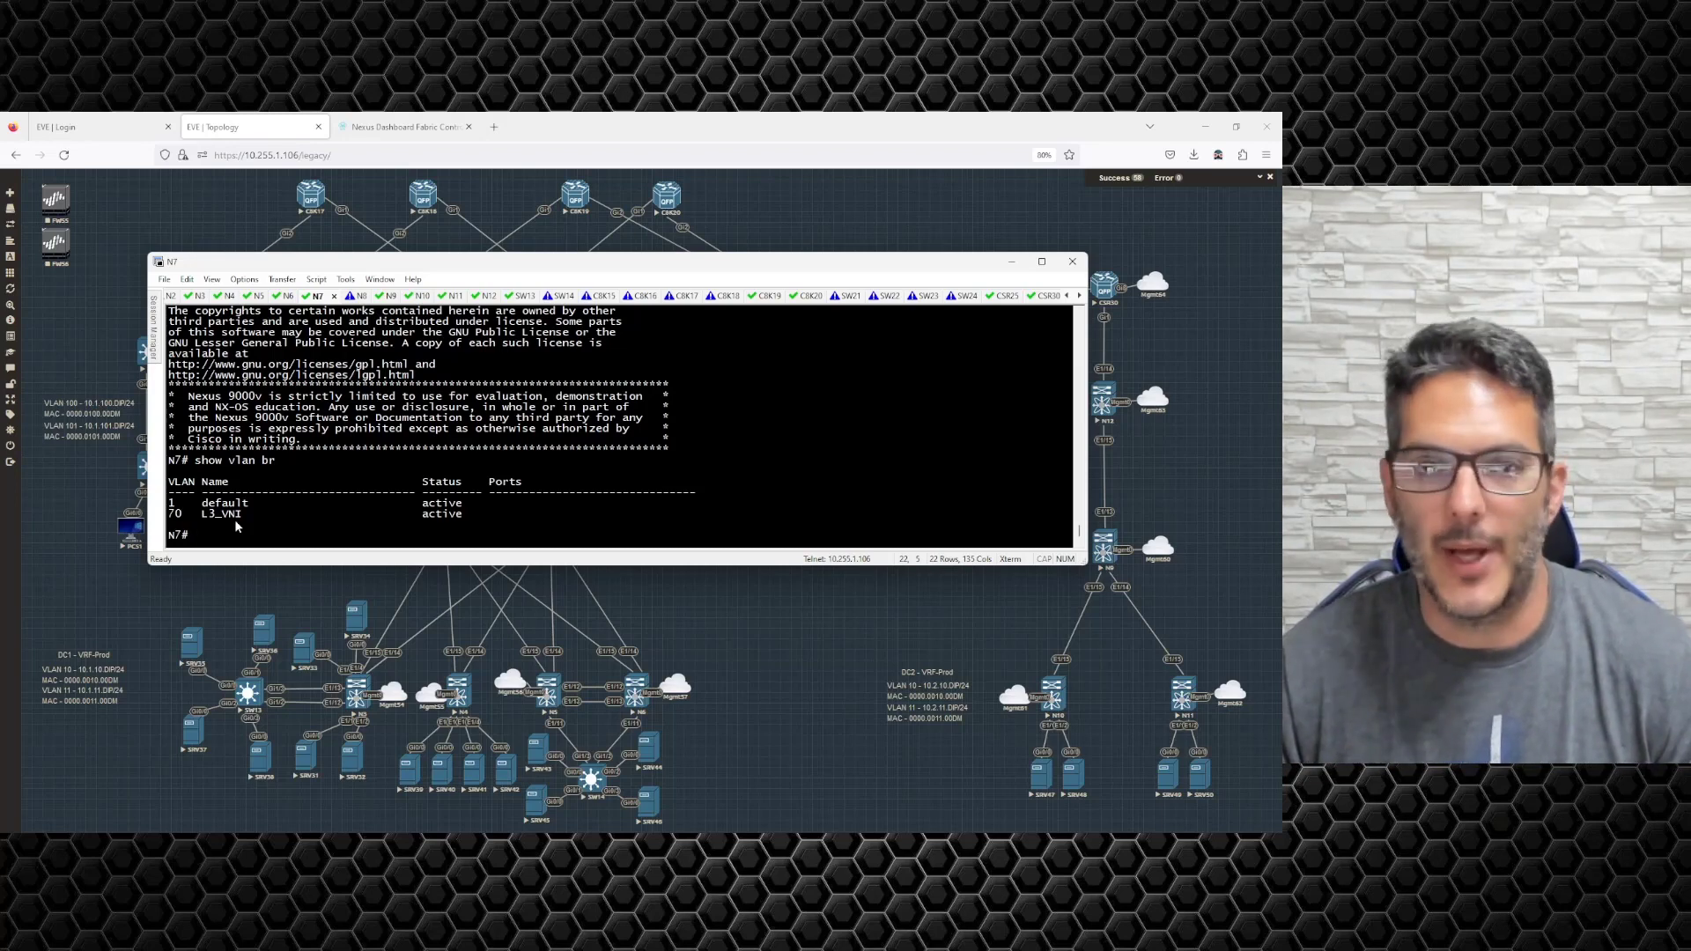
click(1011, 261)
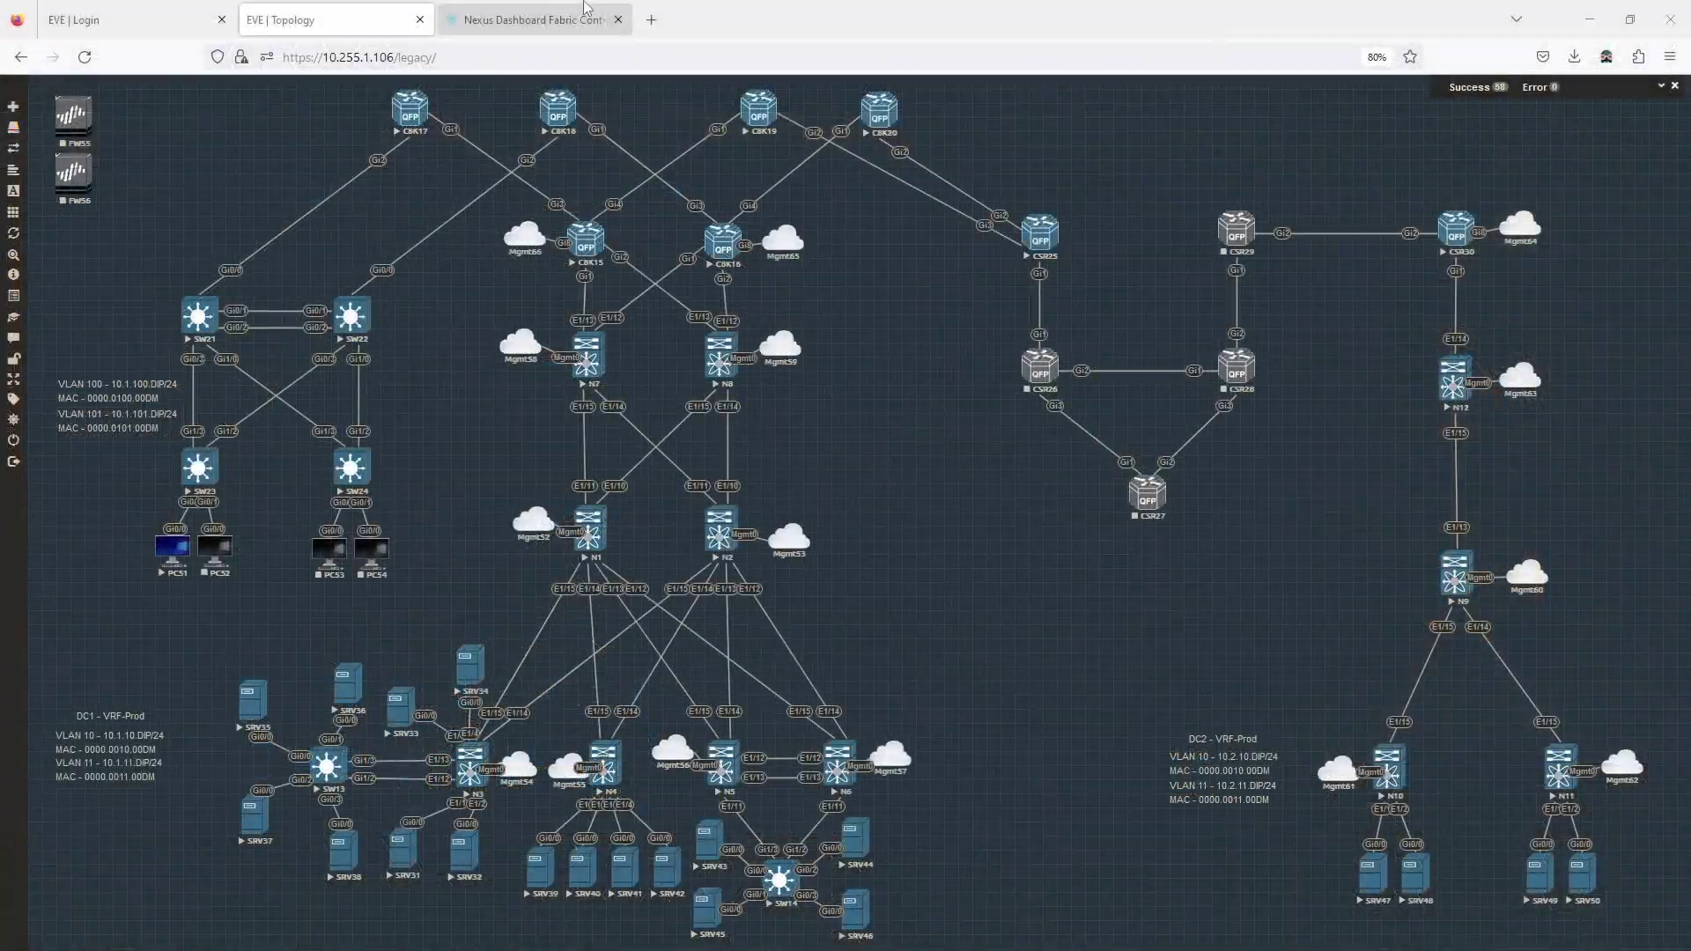
Deploy all pending dc2 config to N10, N11 and N12, then close the dc2-vrf-prod overview.
click(584, 10)
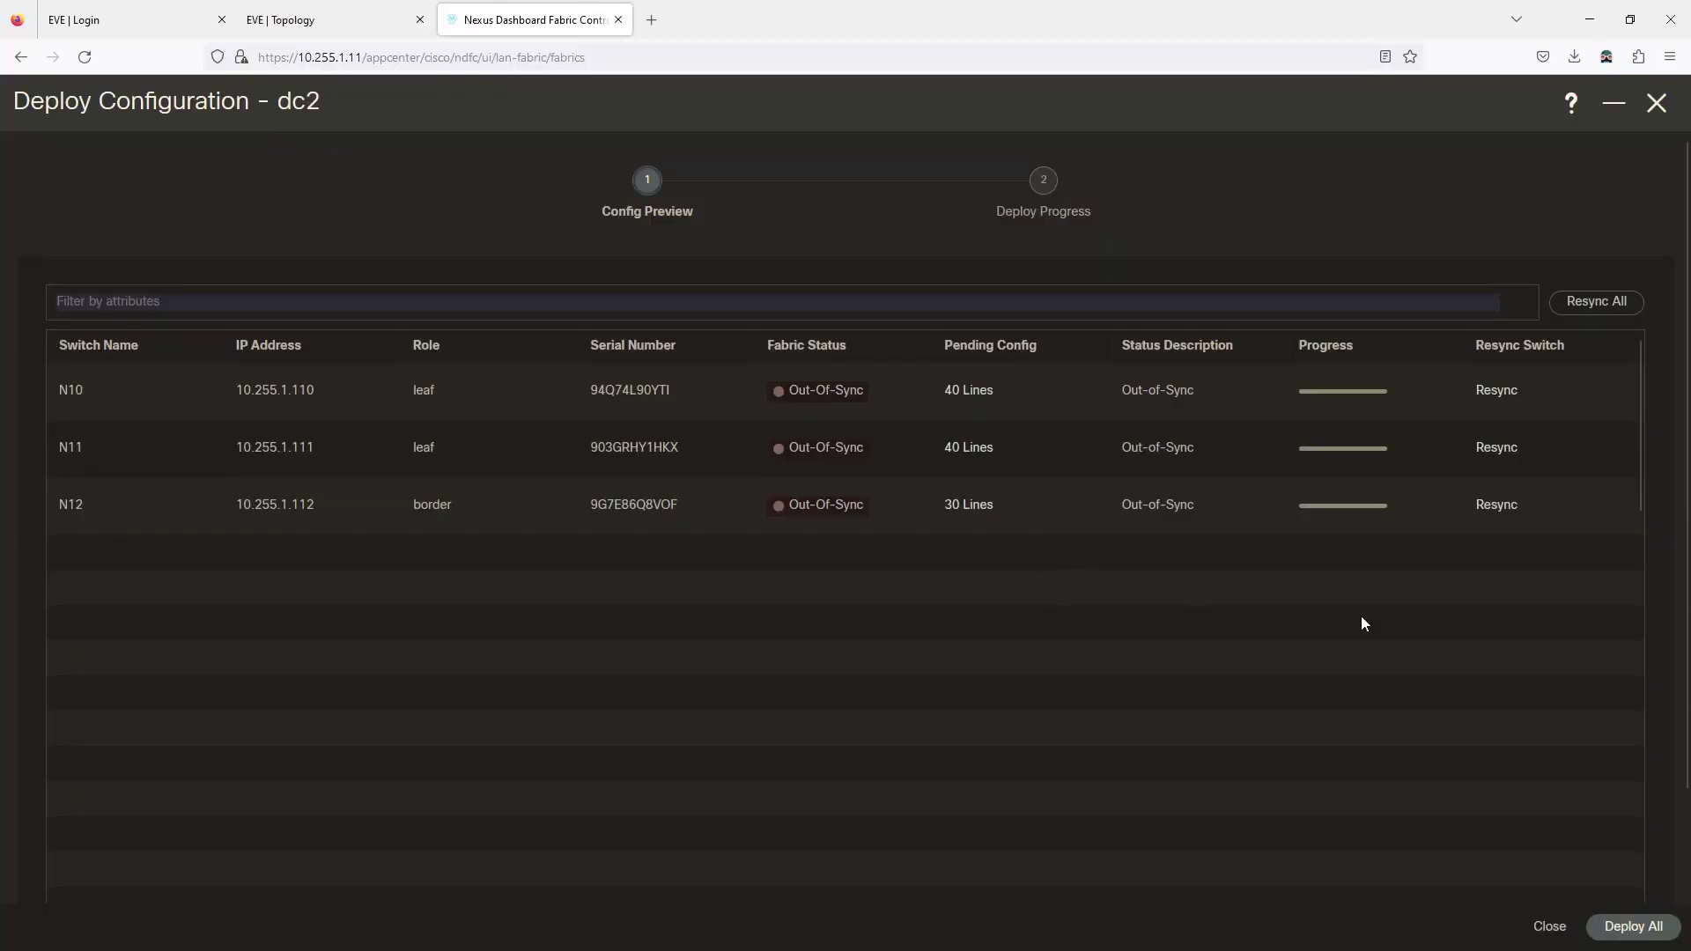
click(1638, 926)
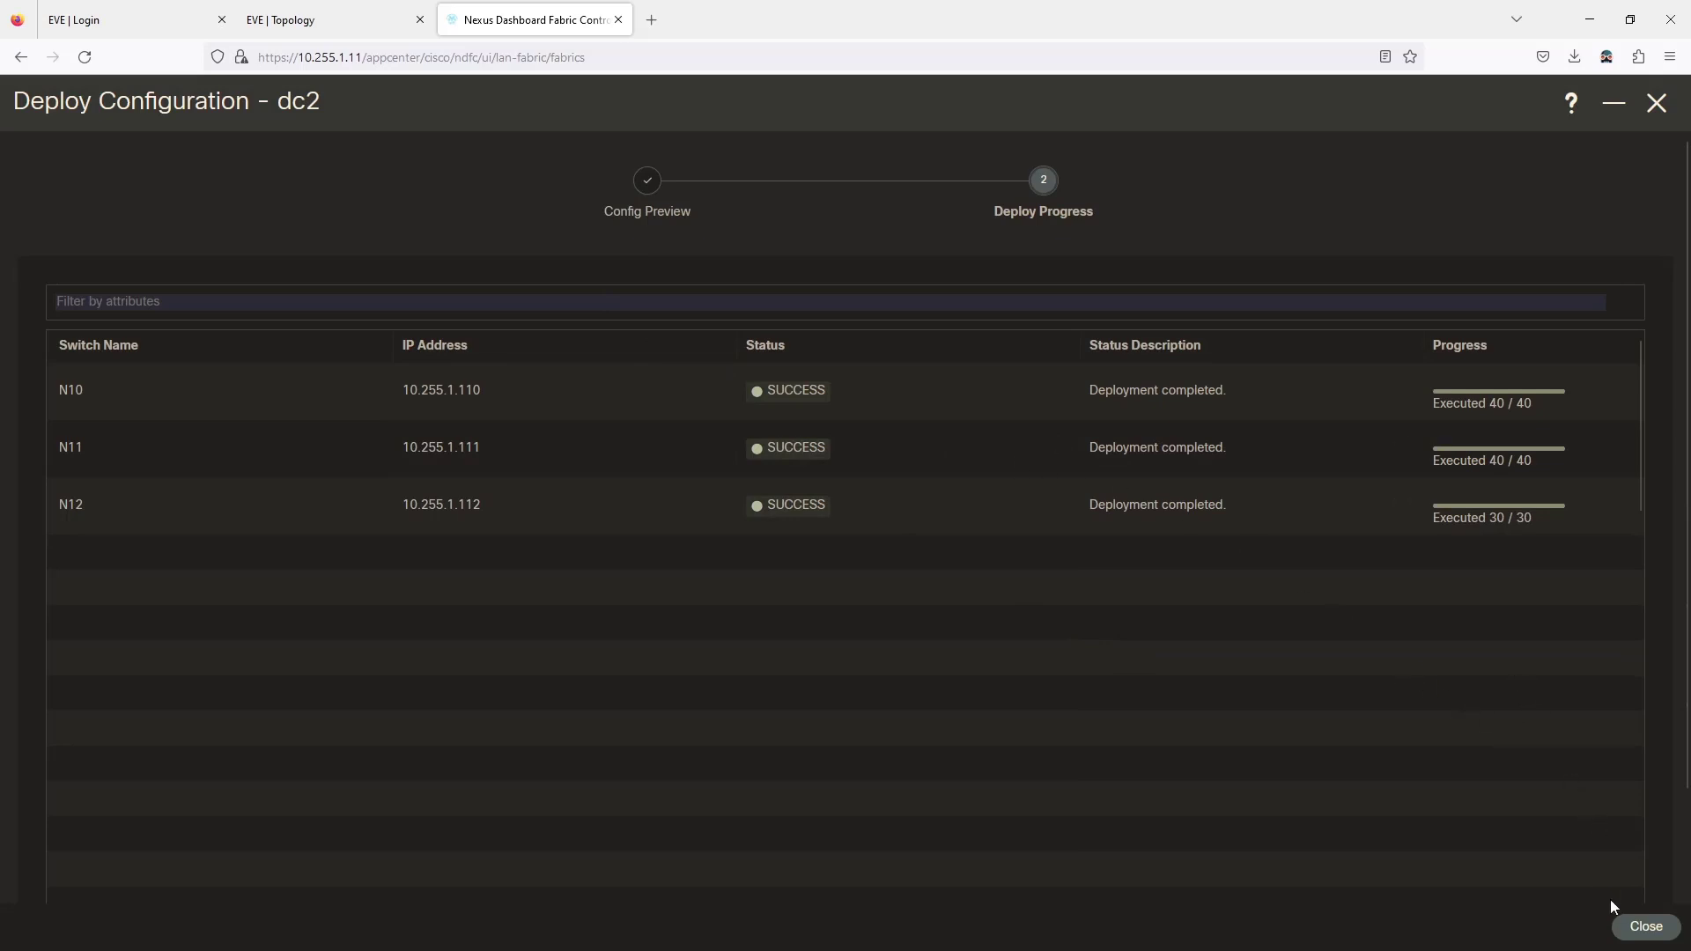
click(1643, 926)
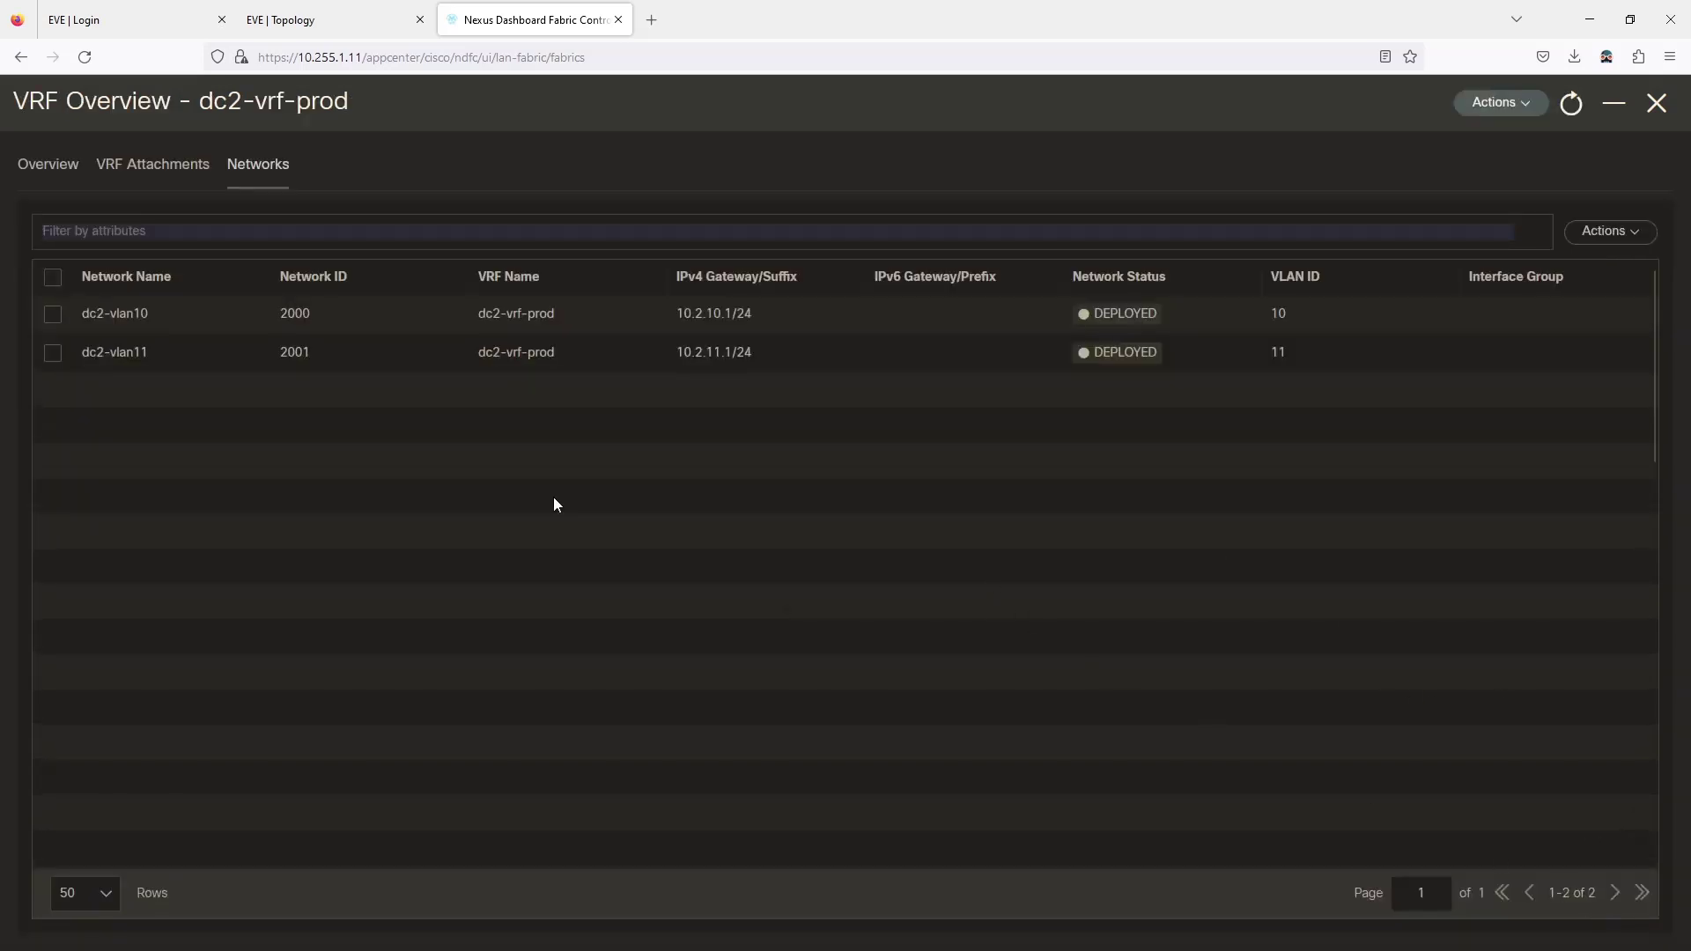
click(1656, 103)
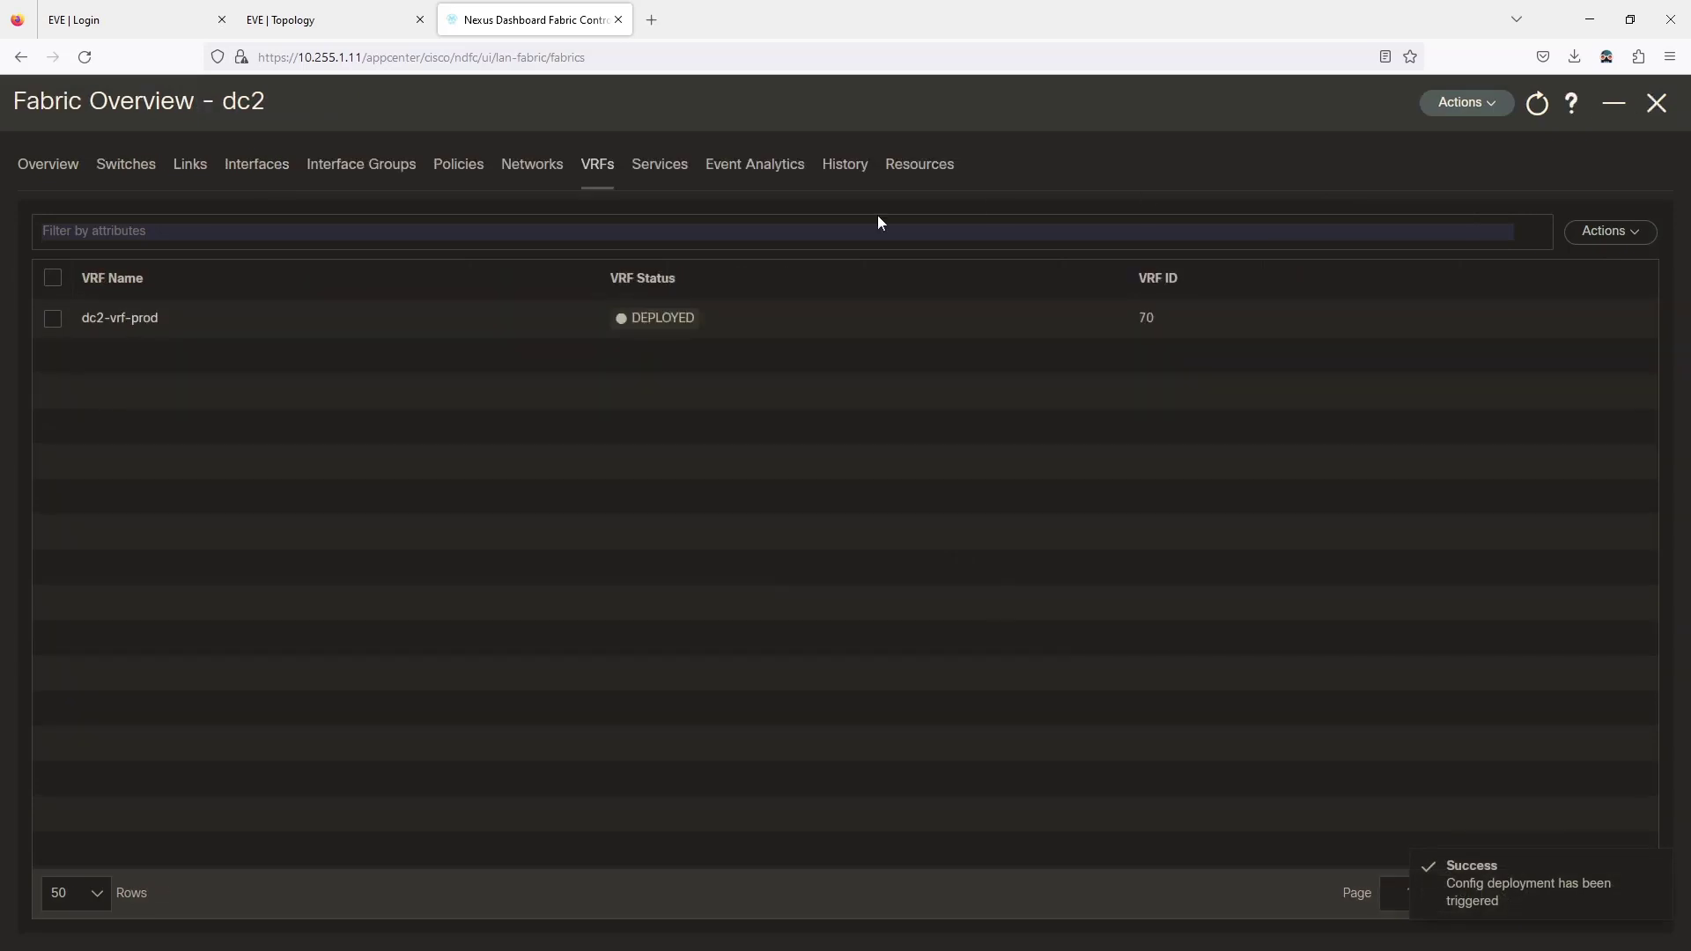
Show the dc2 fabric's switch list sorted by switch name.
click(130, 176)
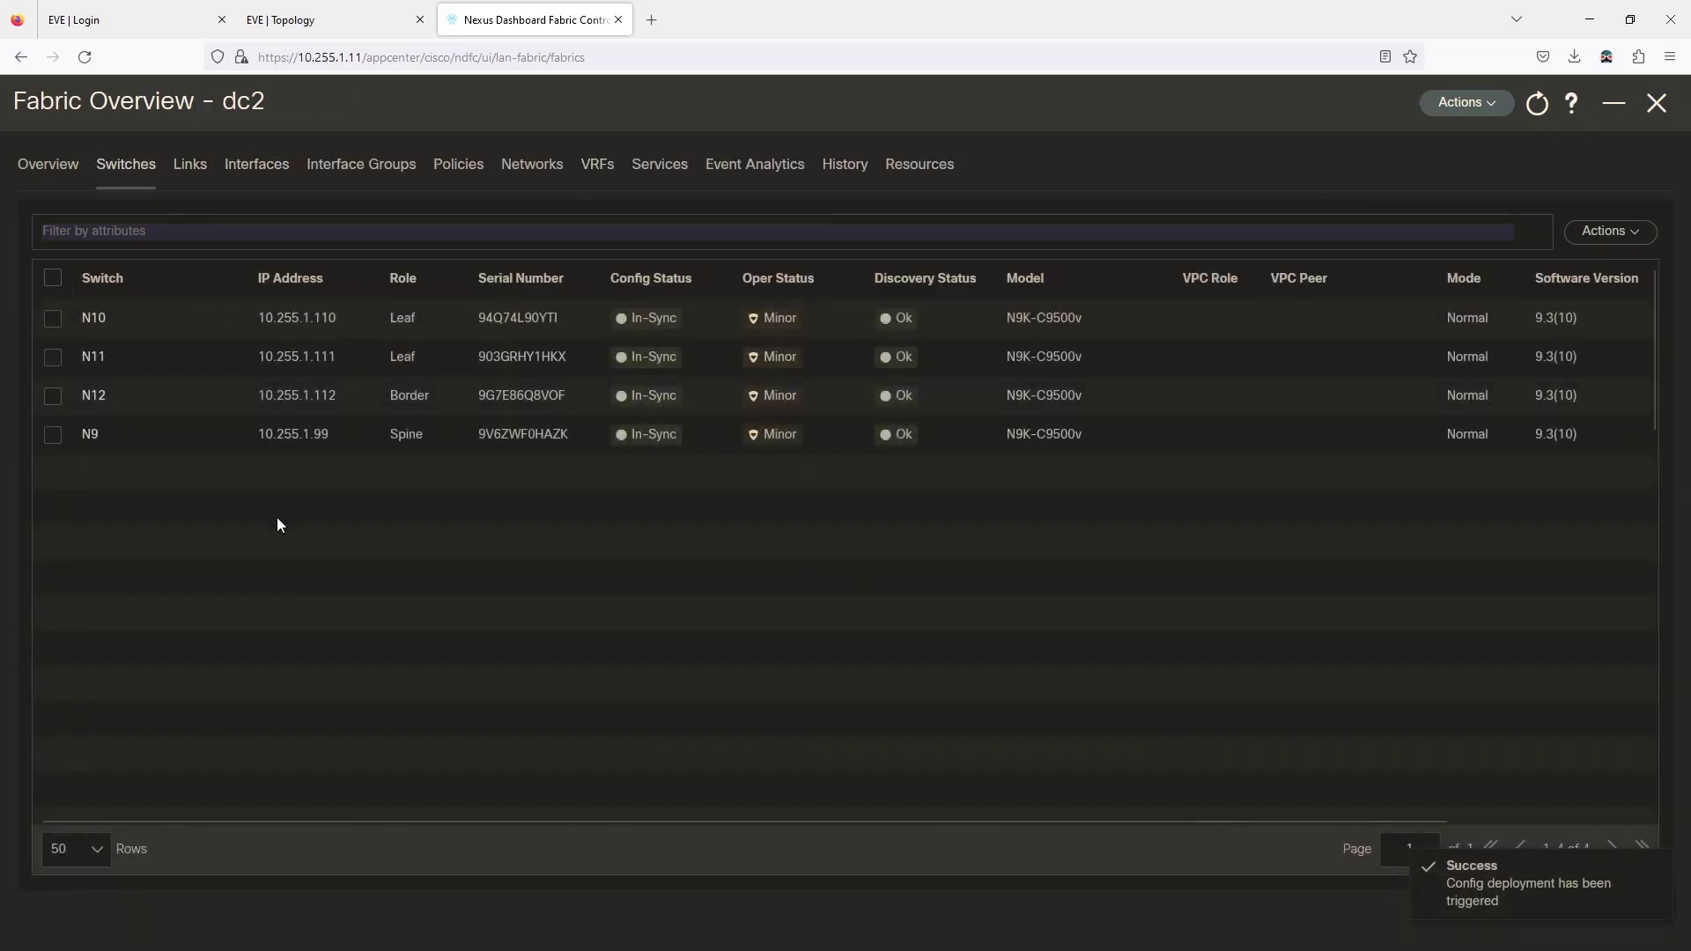
click(304, 17)
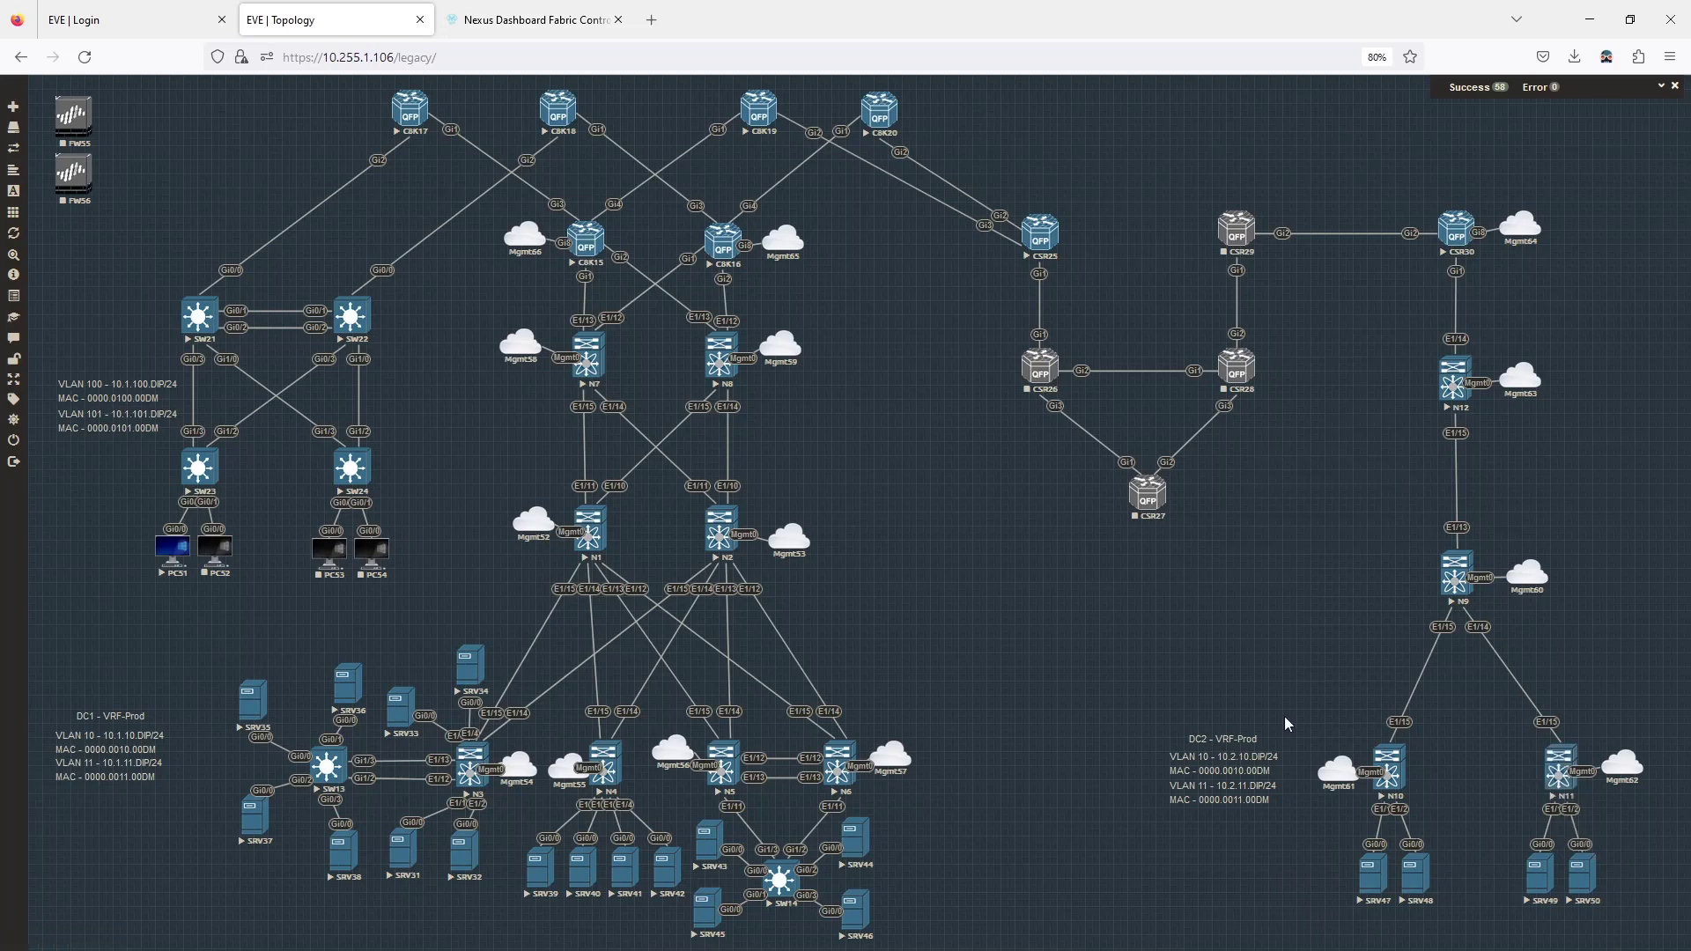
click(535, 22)
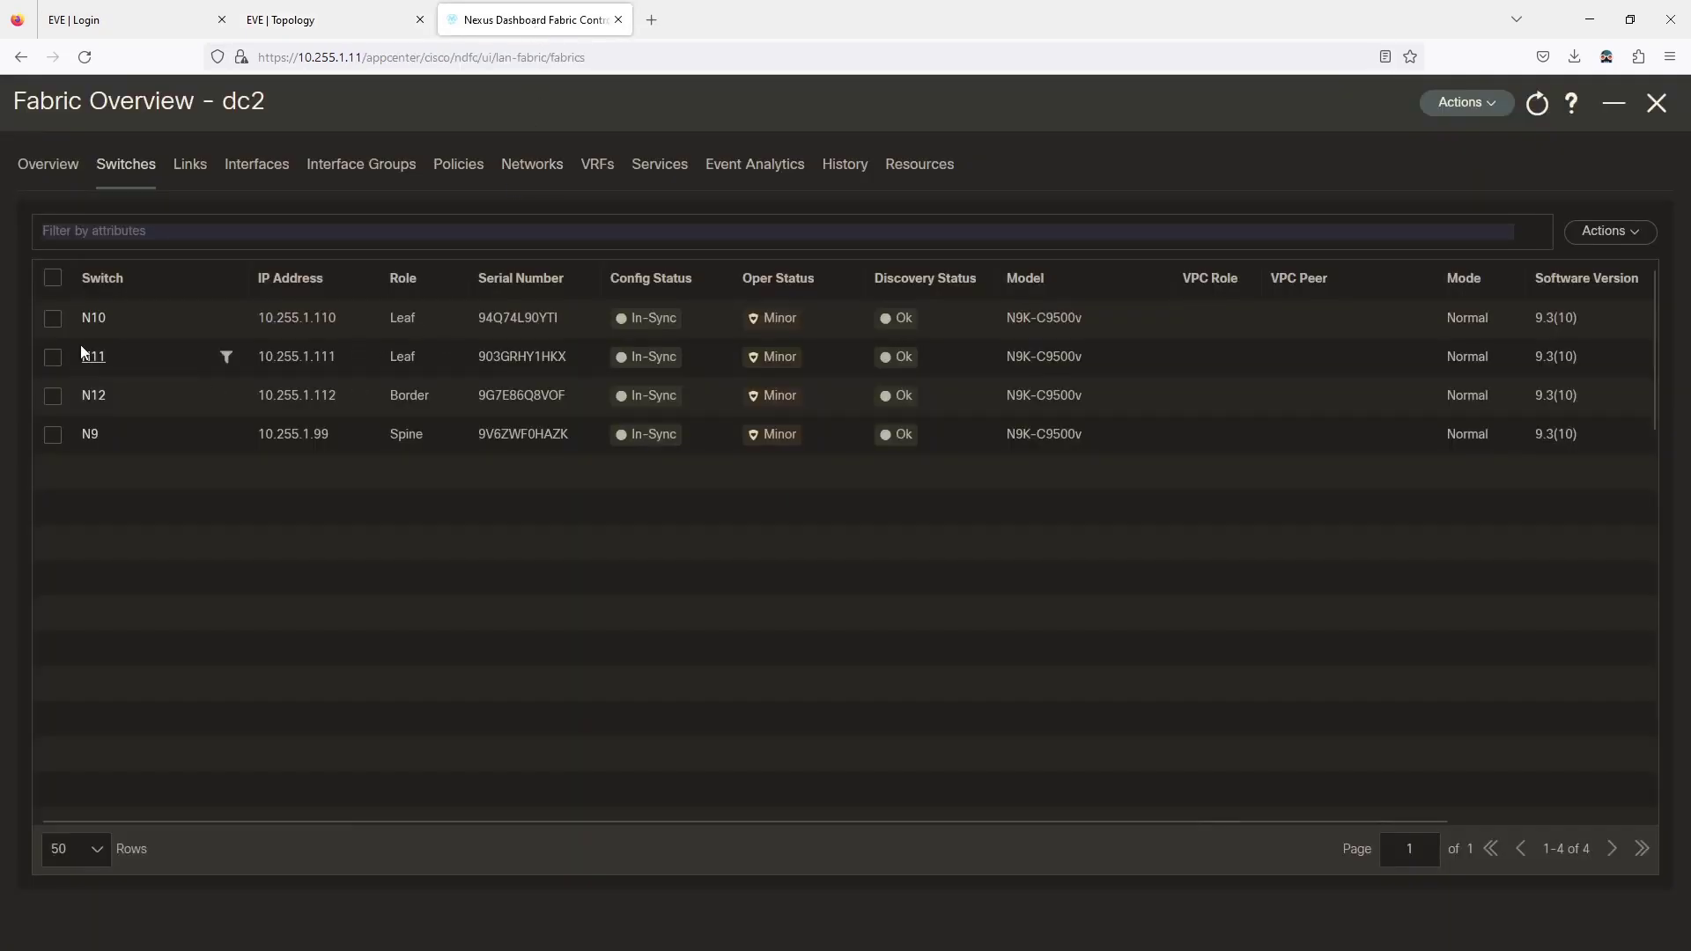
click(322, 23)
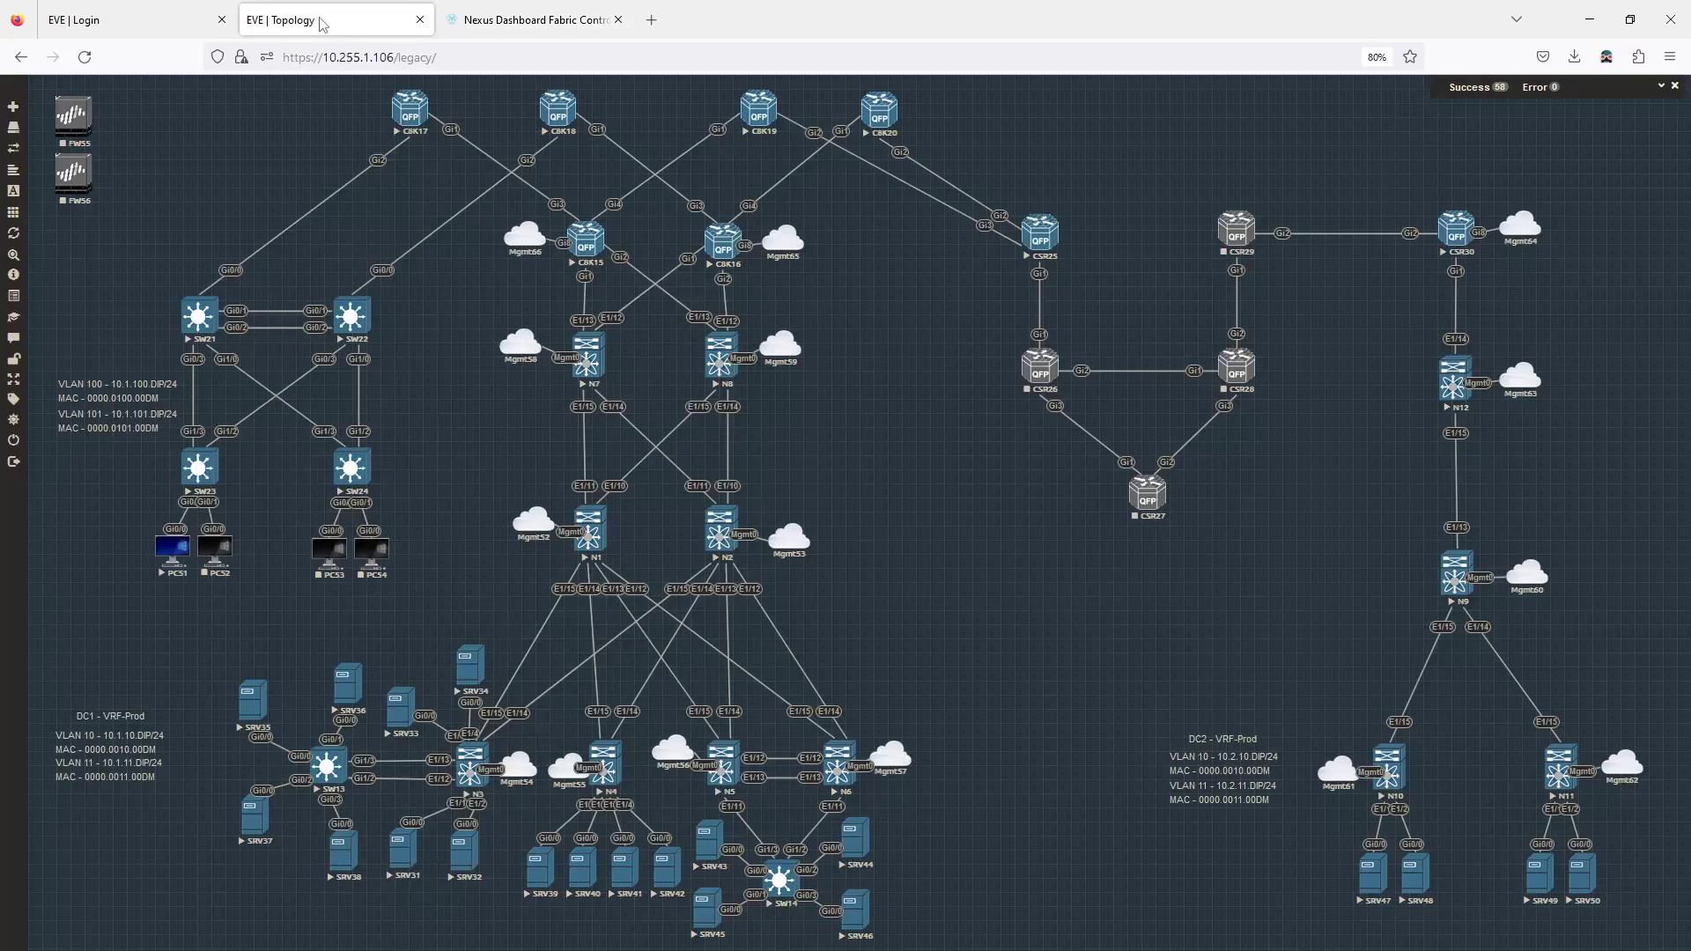
click(486, 21)
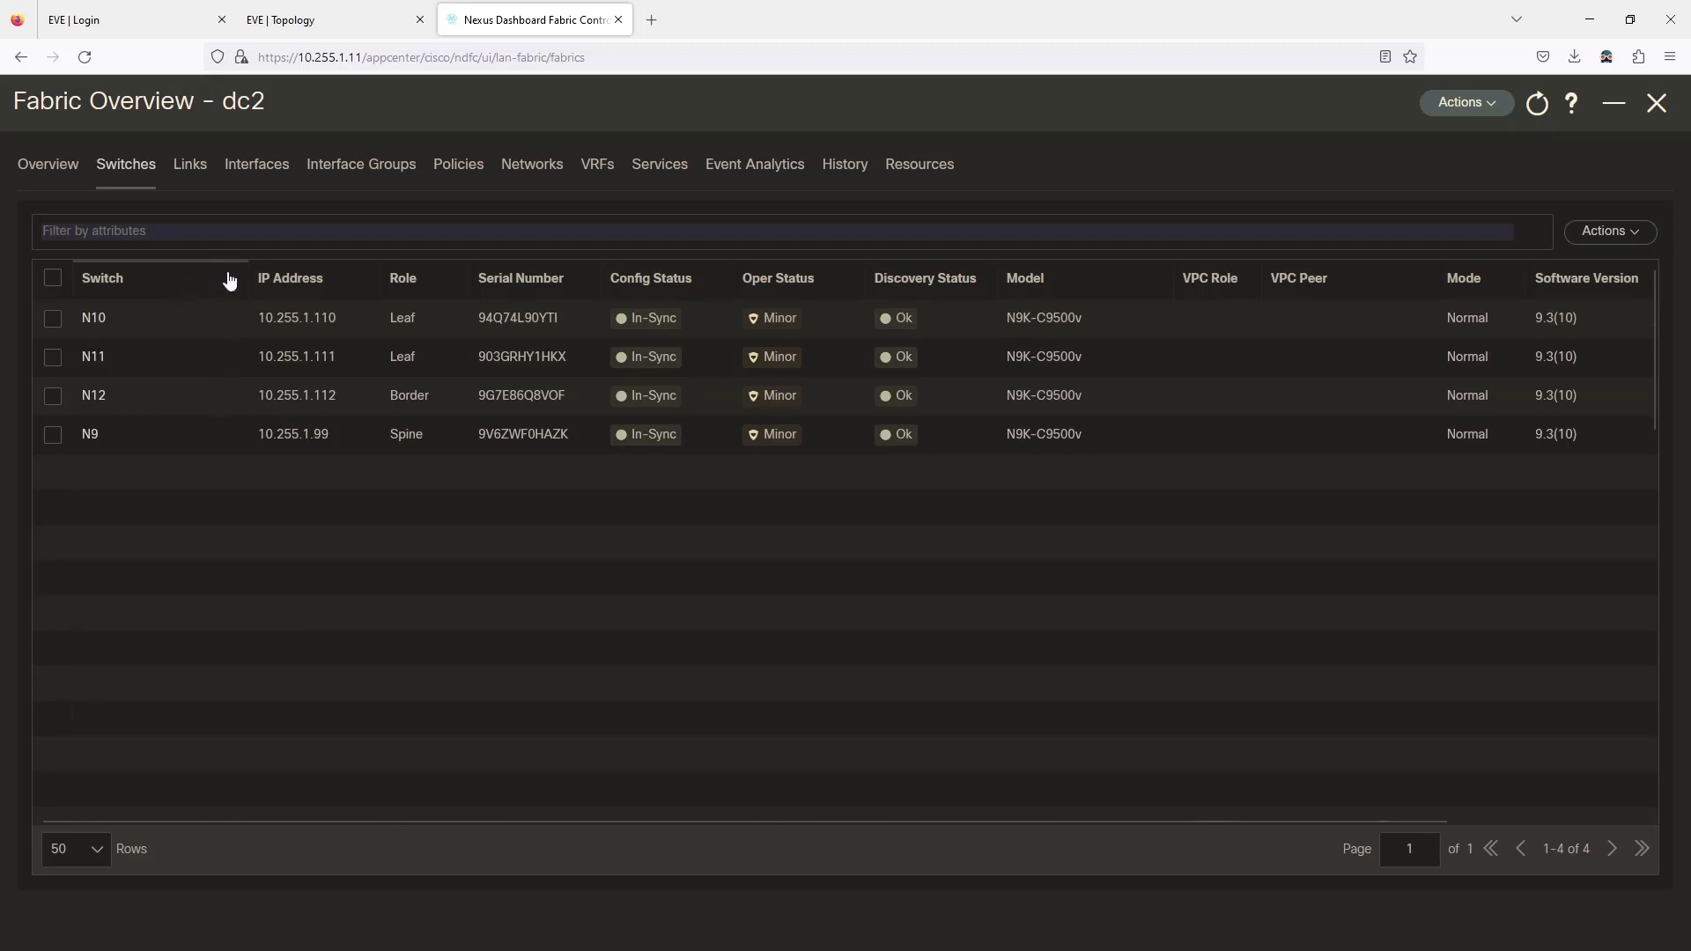
click(229, 280)
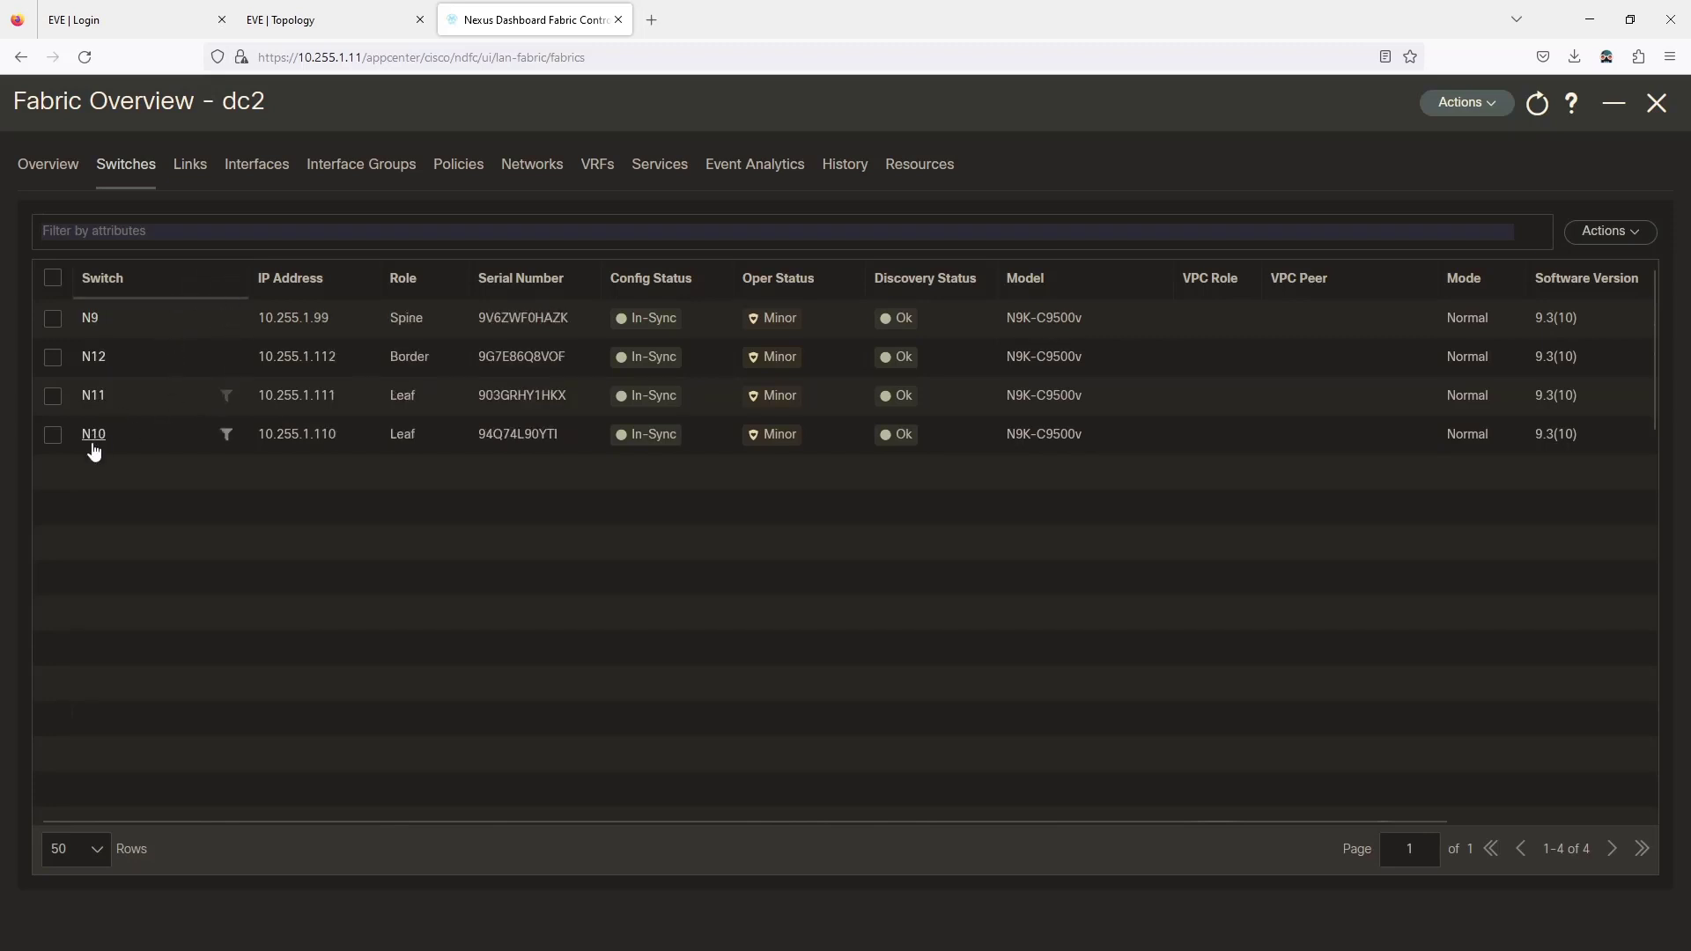
click(221, 283)
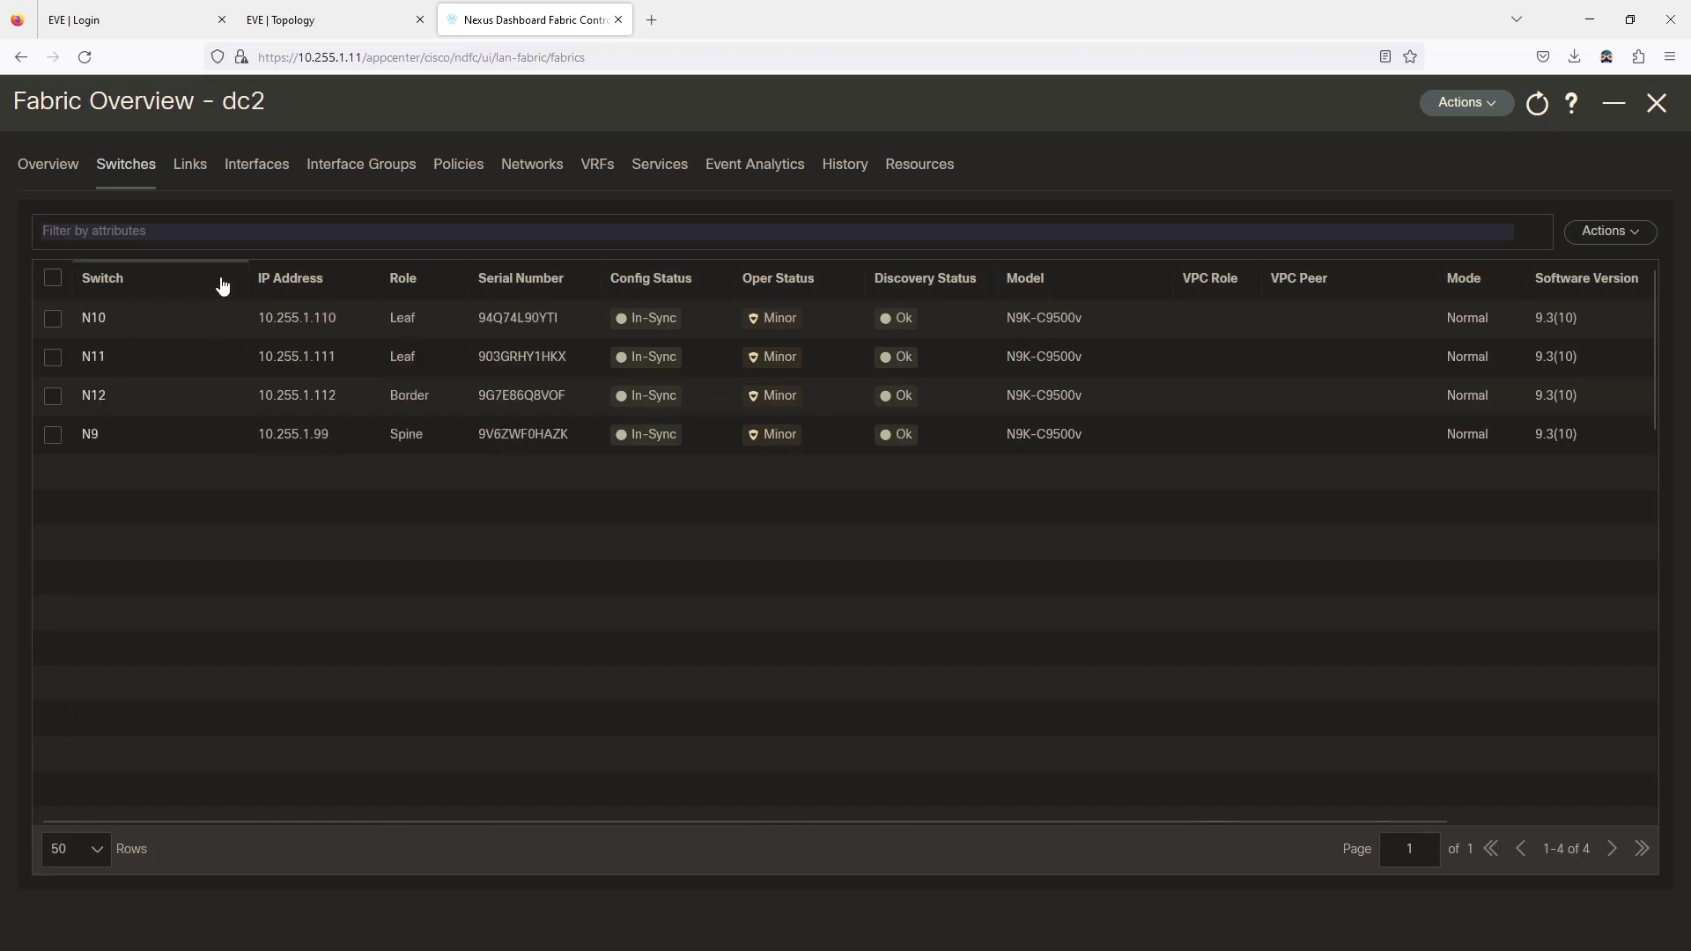
click(222, 284)
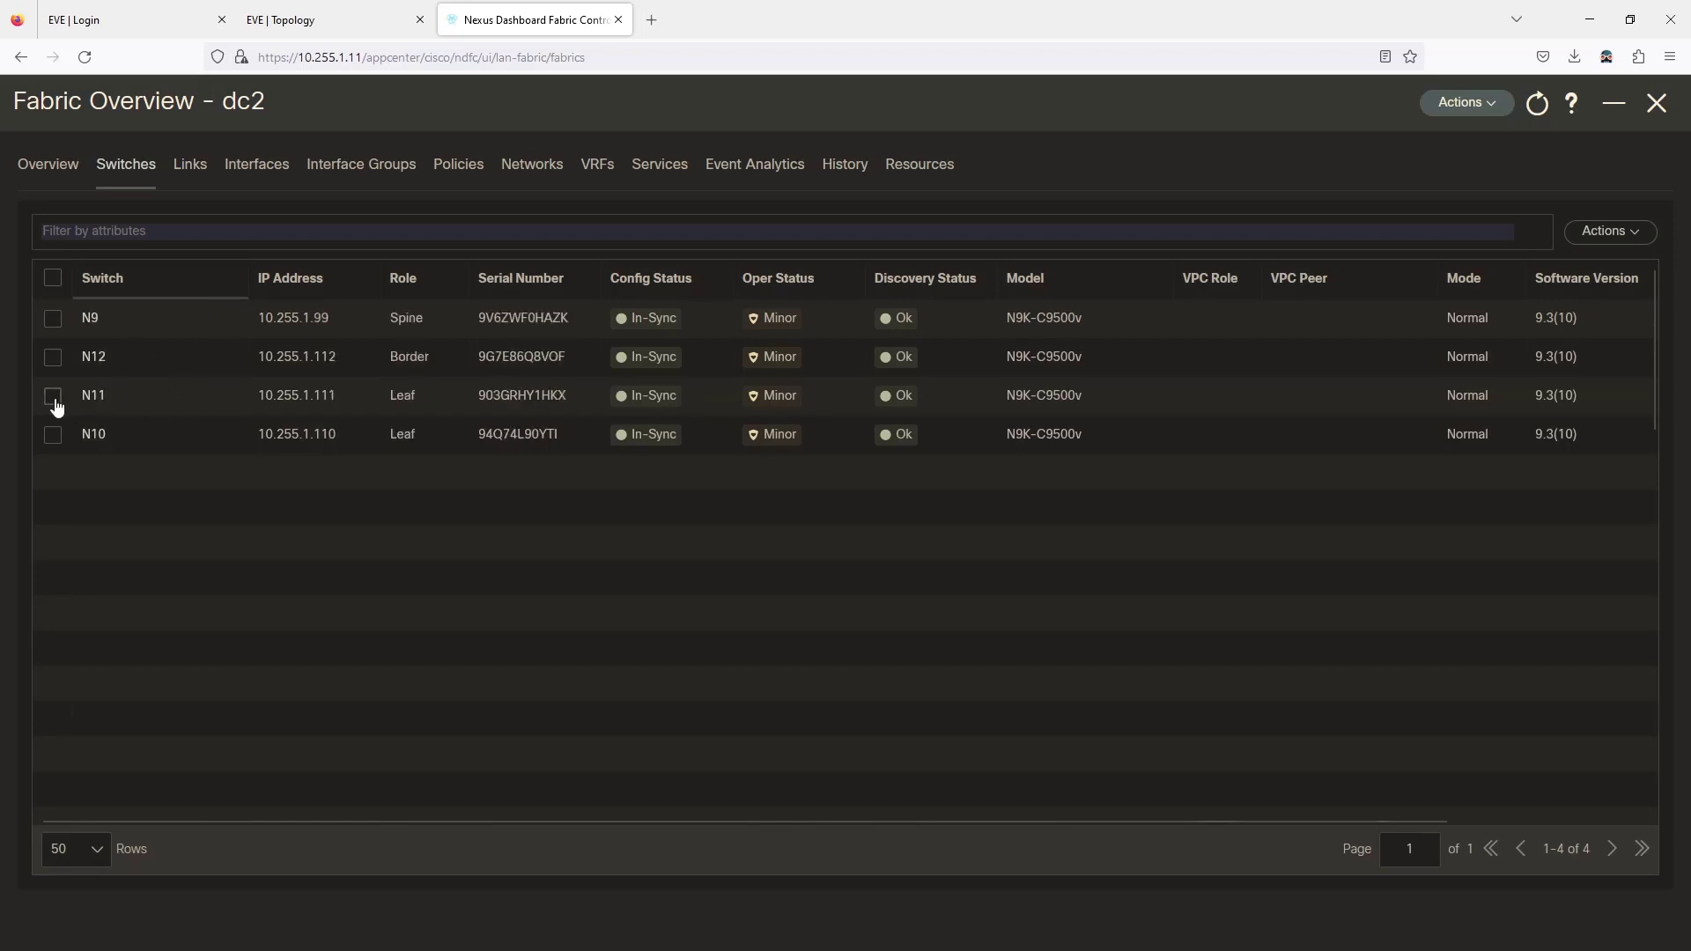
Open switch N10's full overview at its Interfaces list.
click(95, 433)
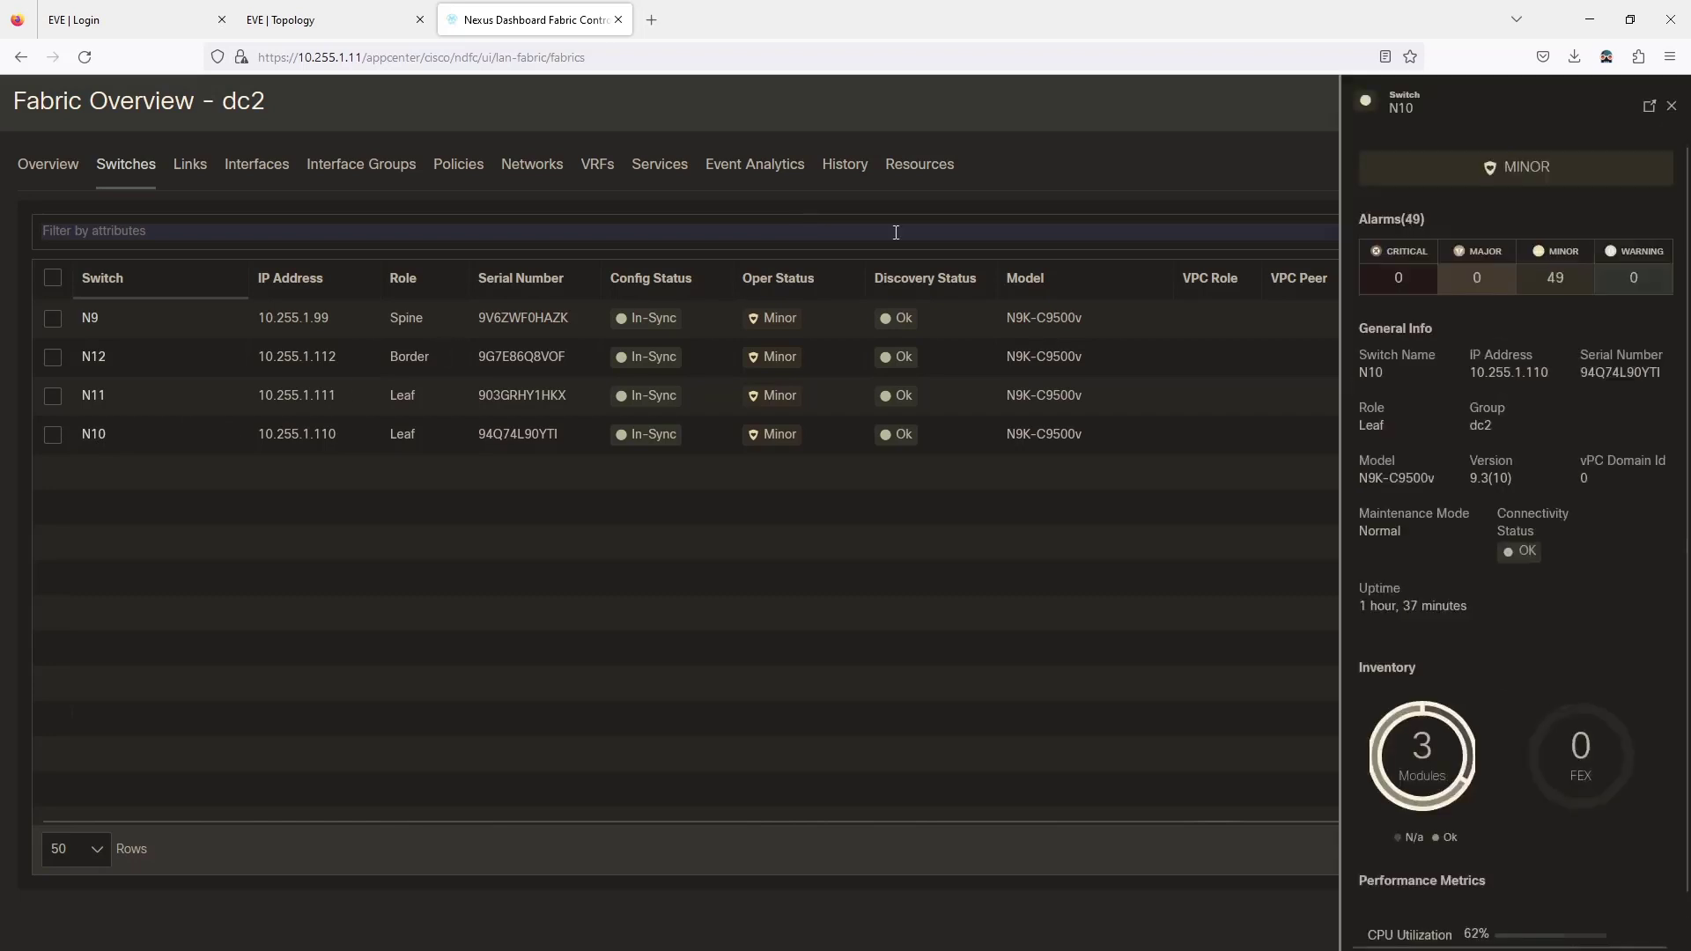
click(1648, 109)
click(267, 165)
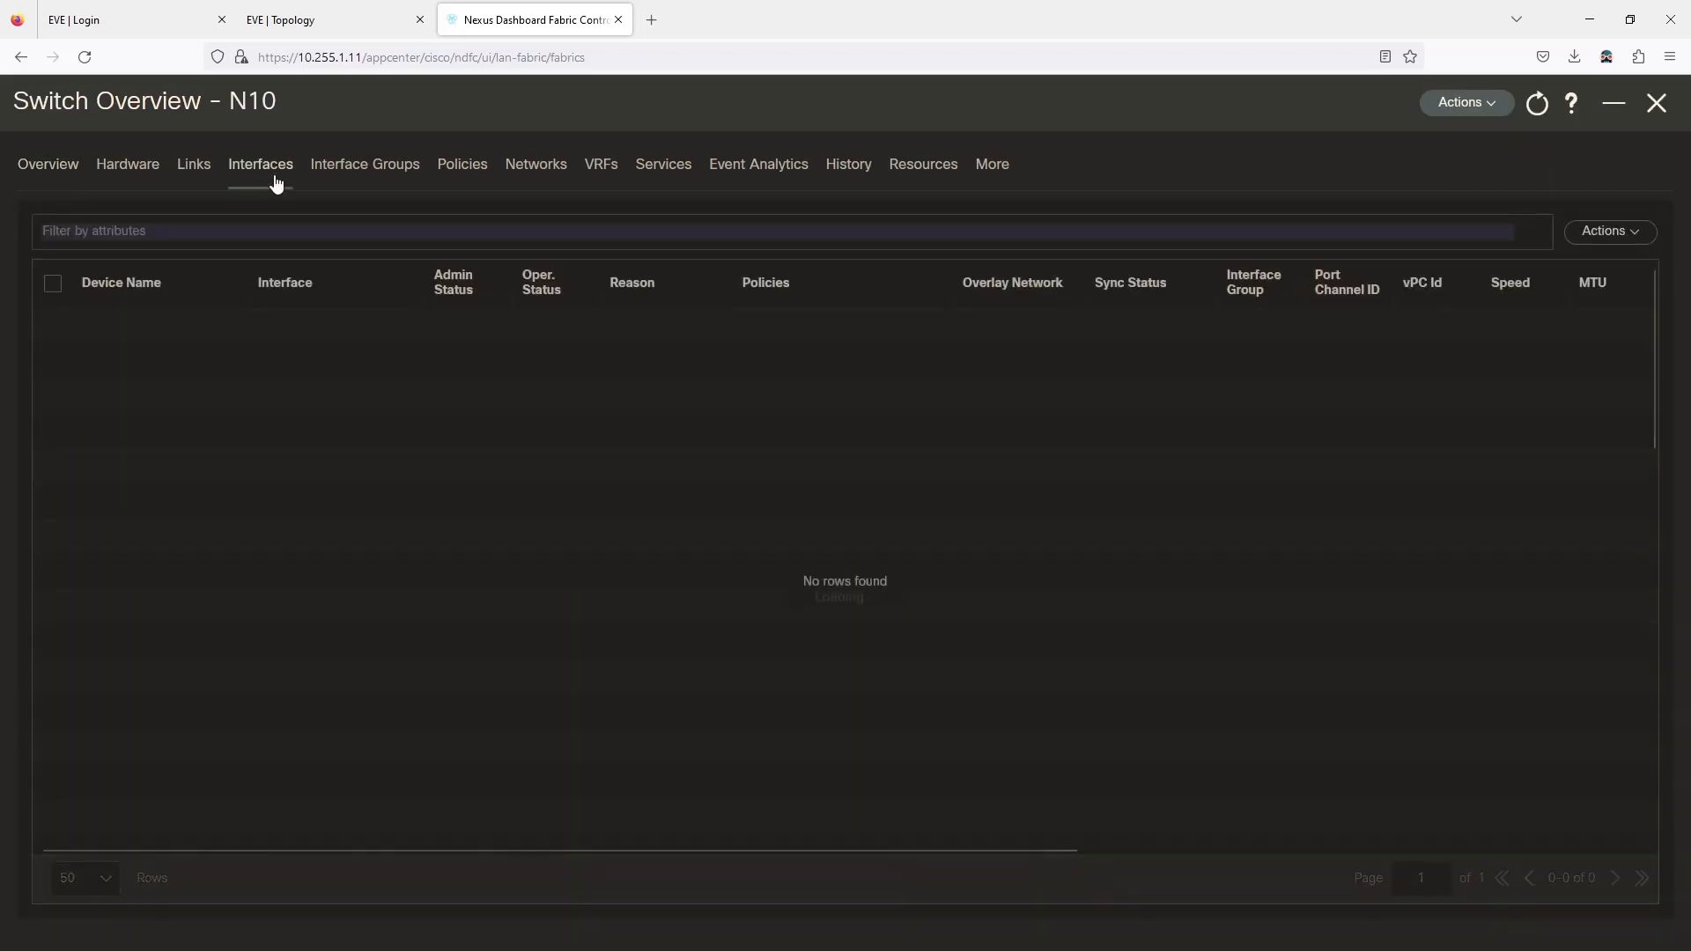
Edit N10 Ethernet1/1 and change its policy to int_access_host.
click(333, 20)
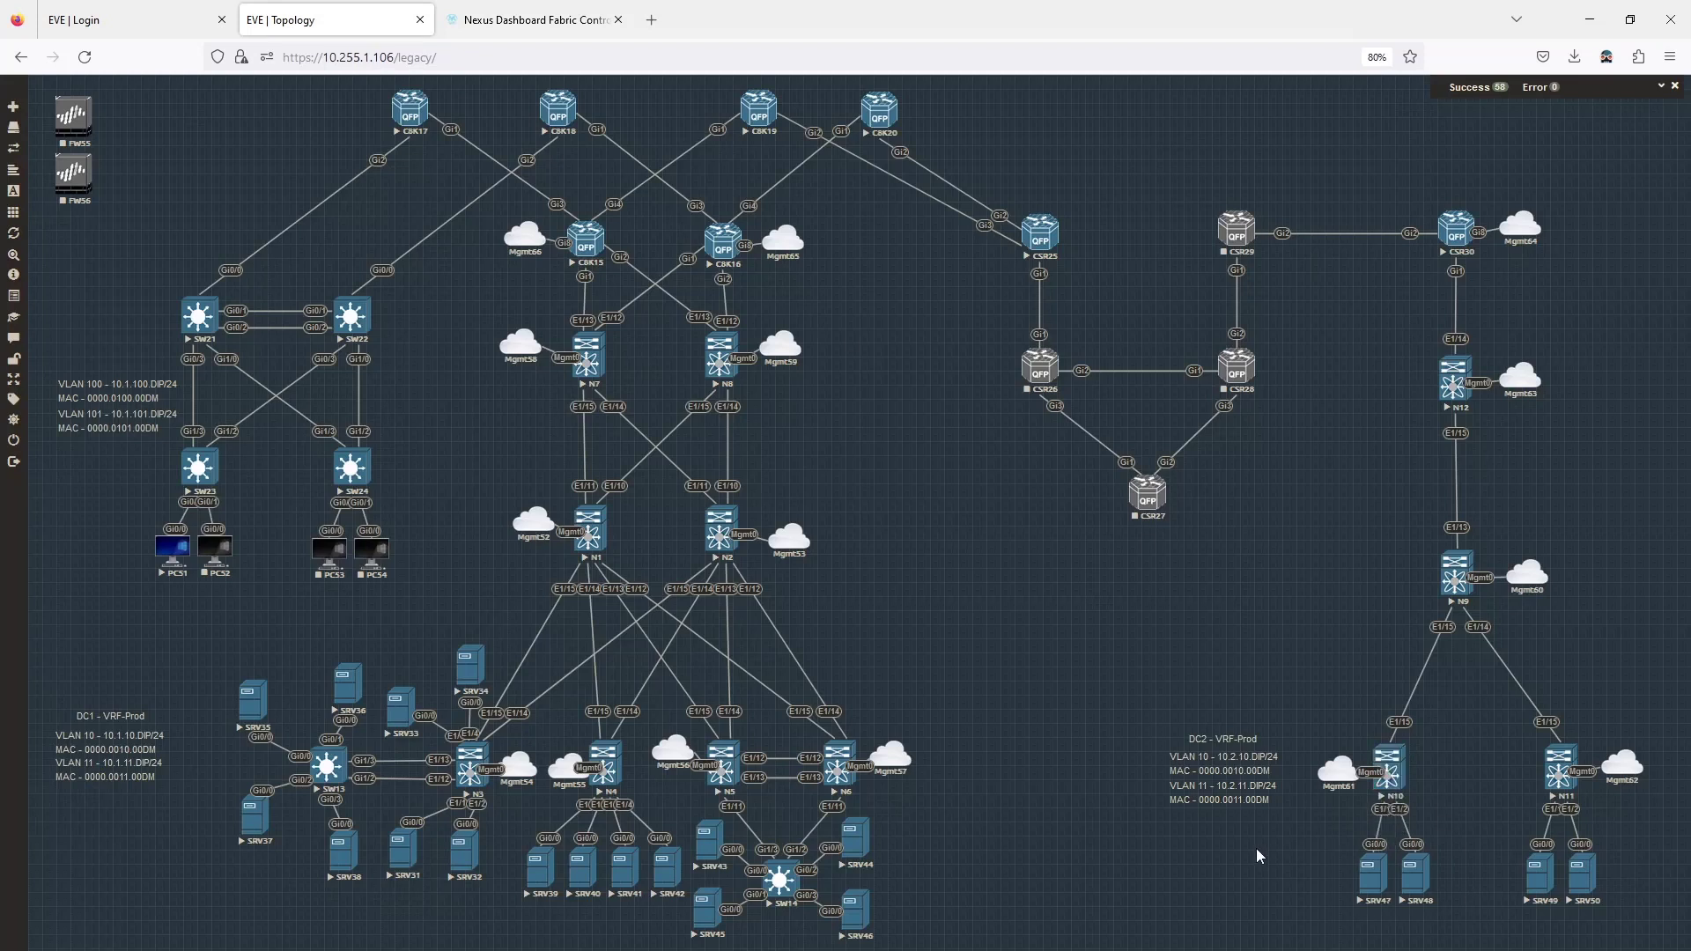
click(537, 19)
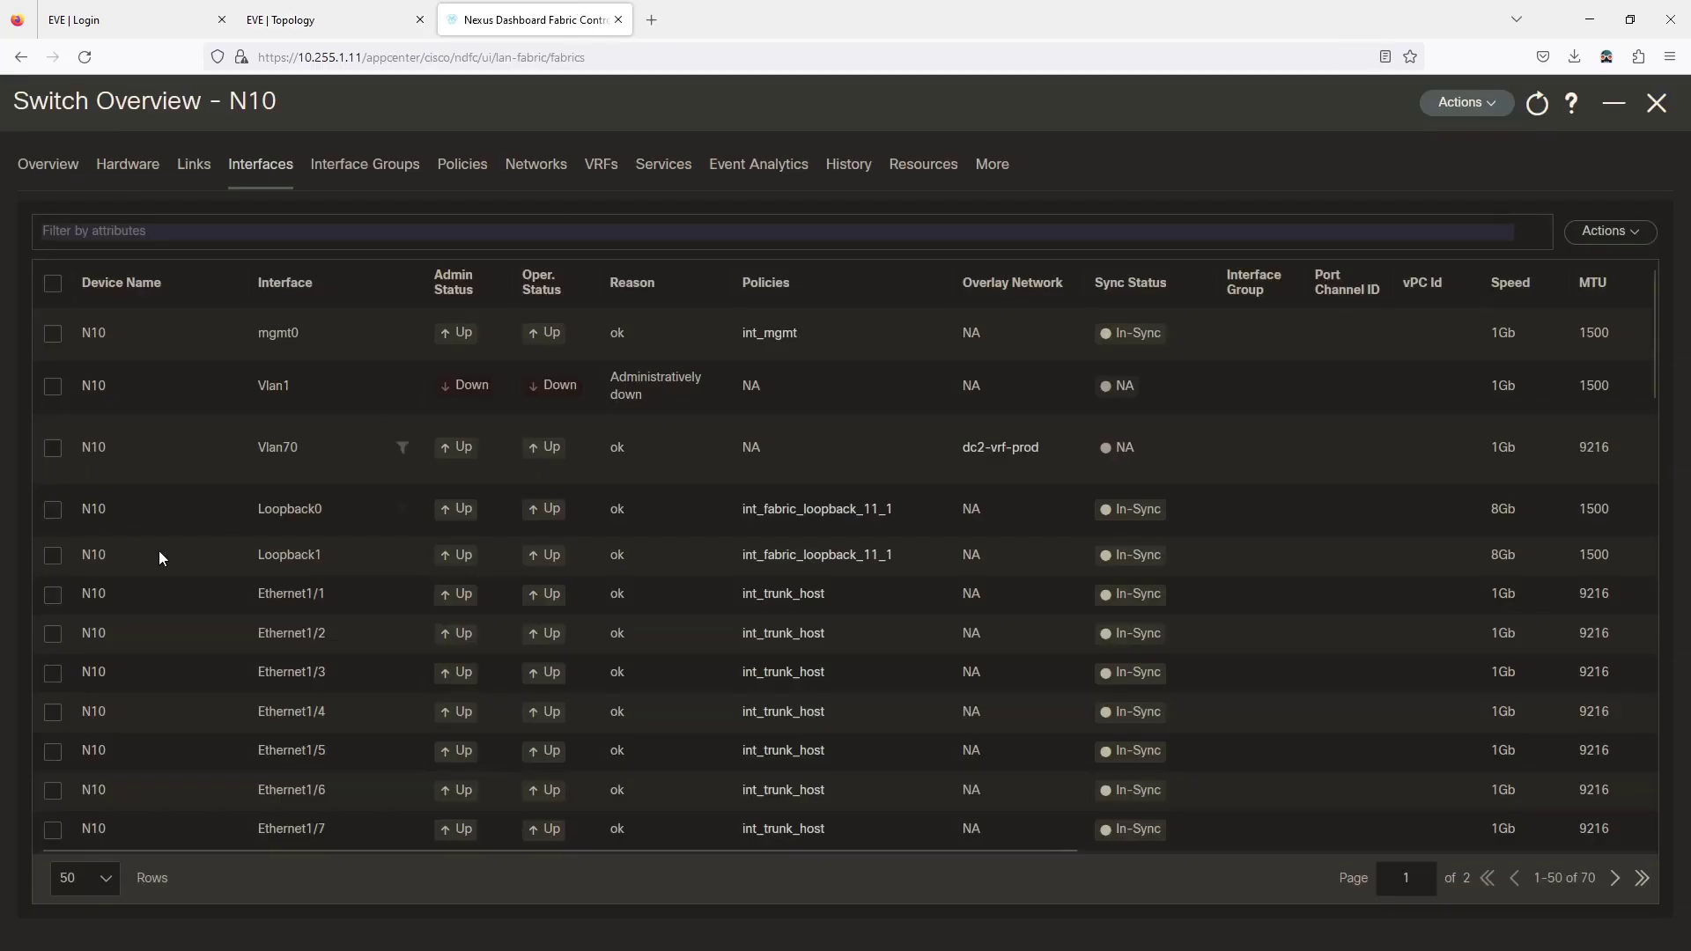
click(54, 599)
click(1608, 230)
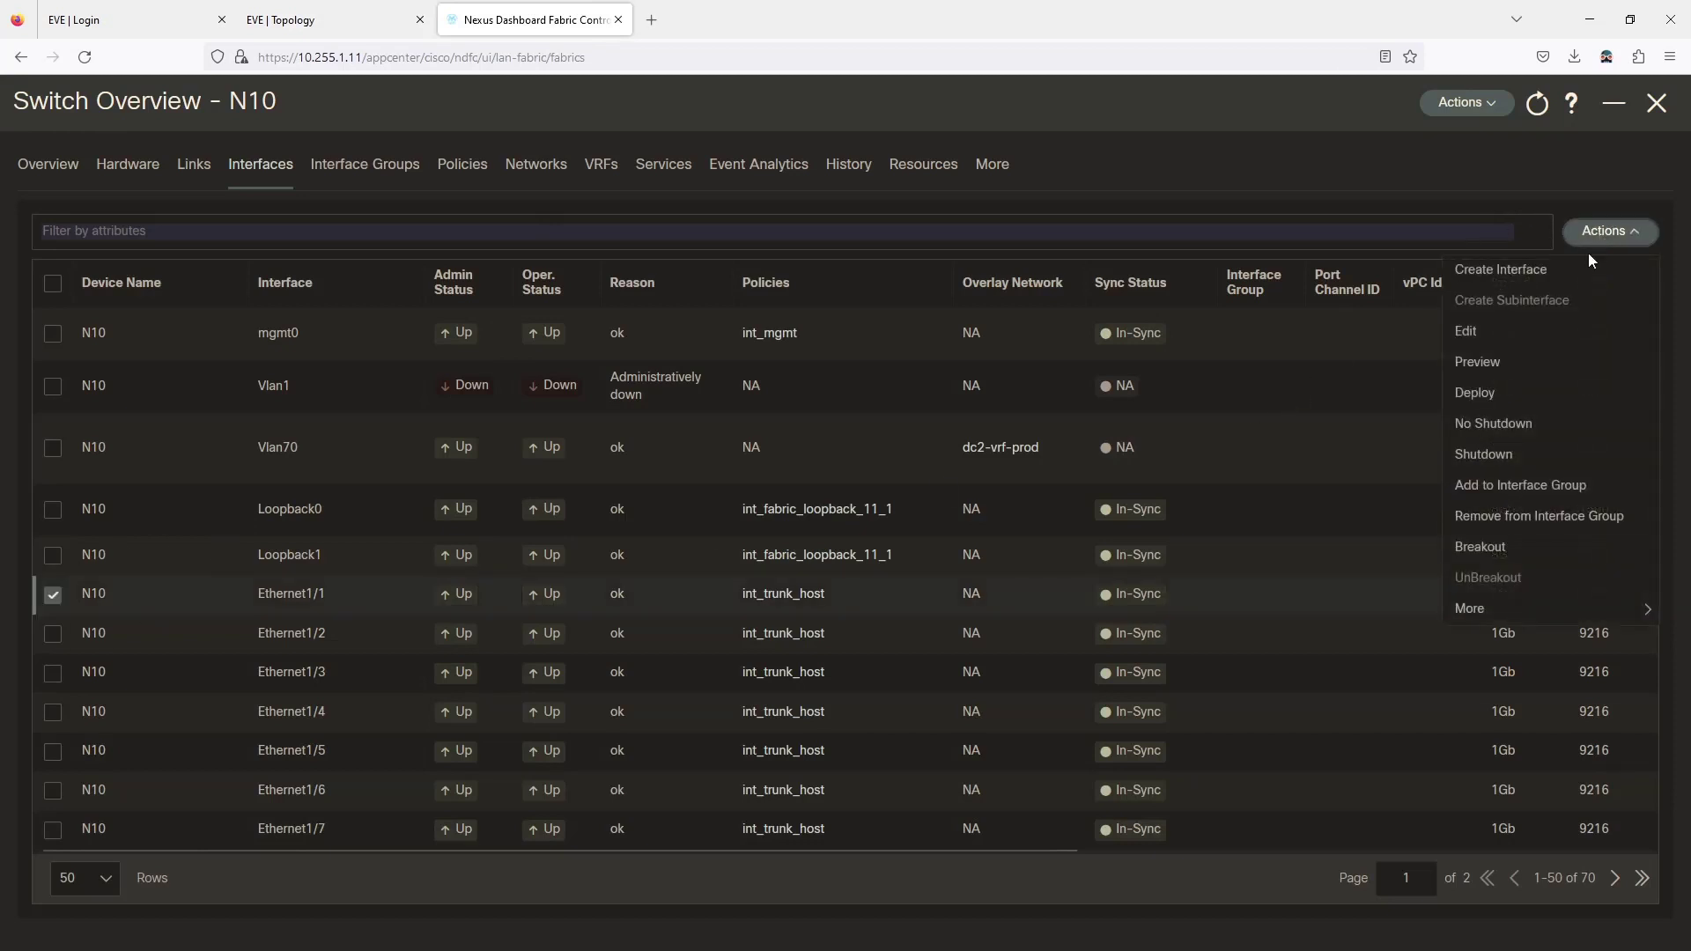
click(1470, 337)
click(374, 278)
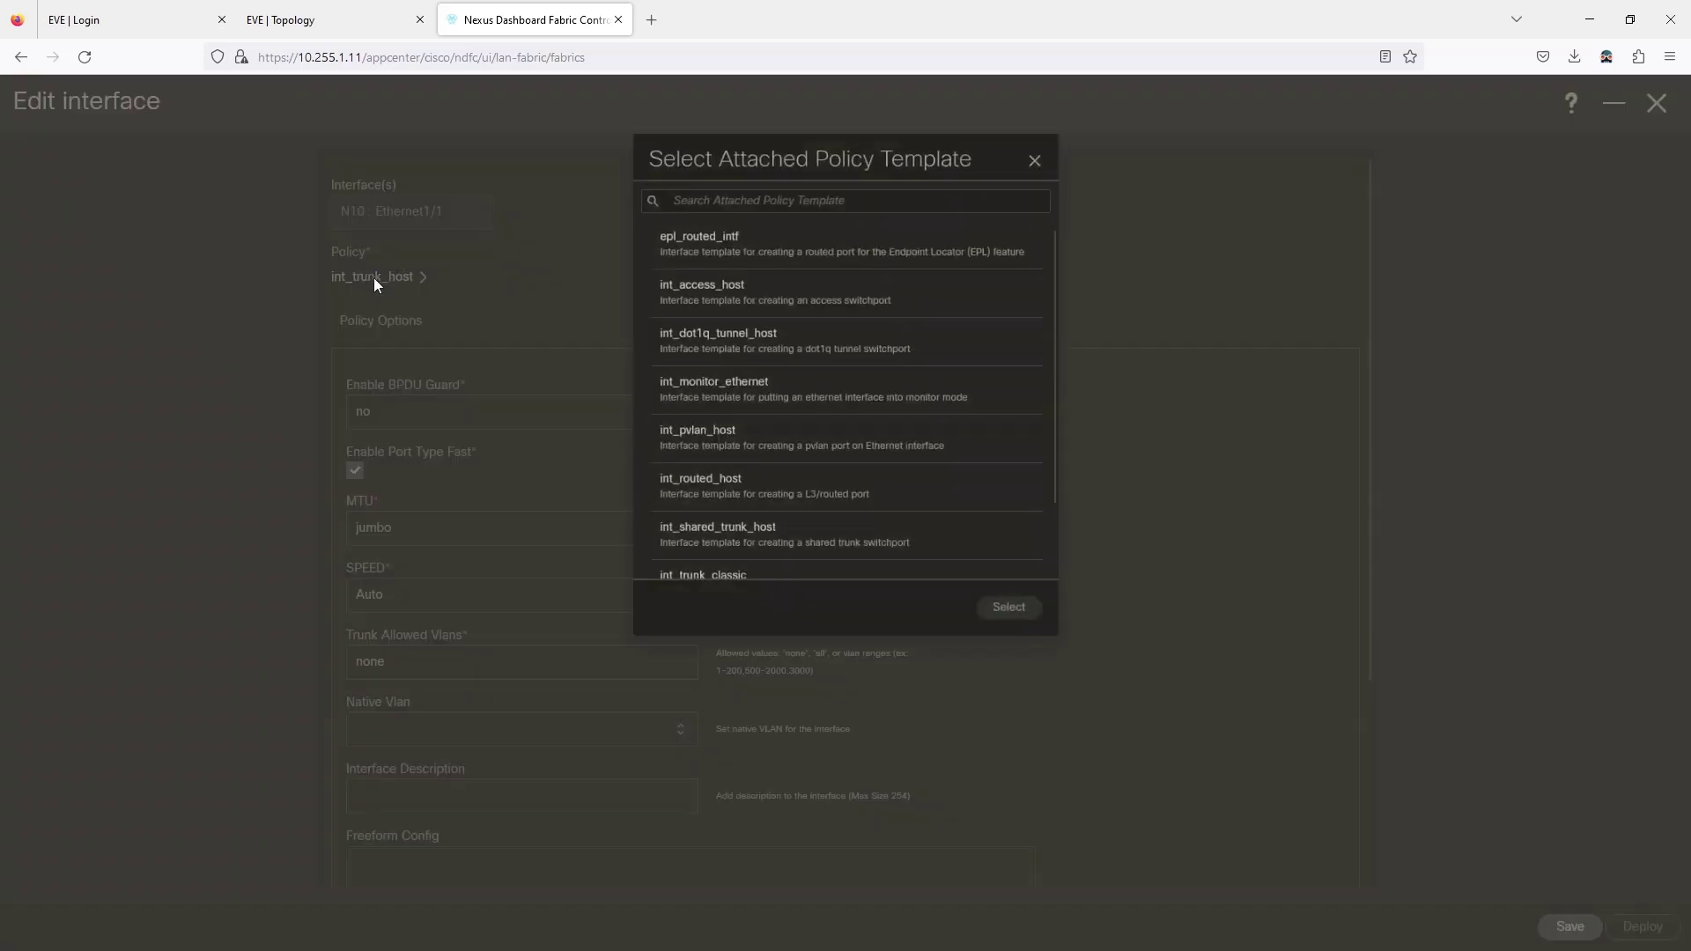
click(768, 262)
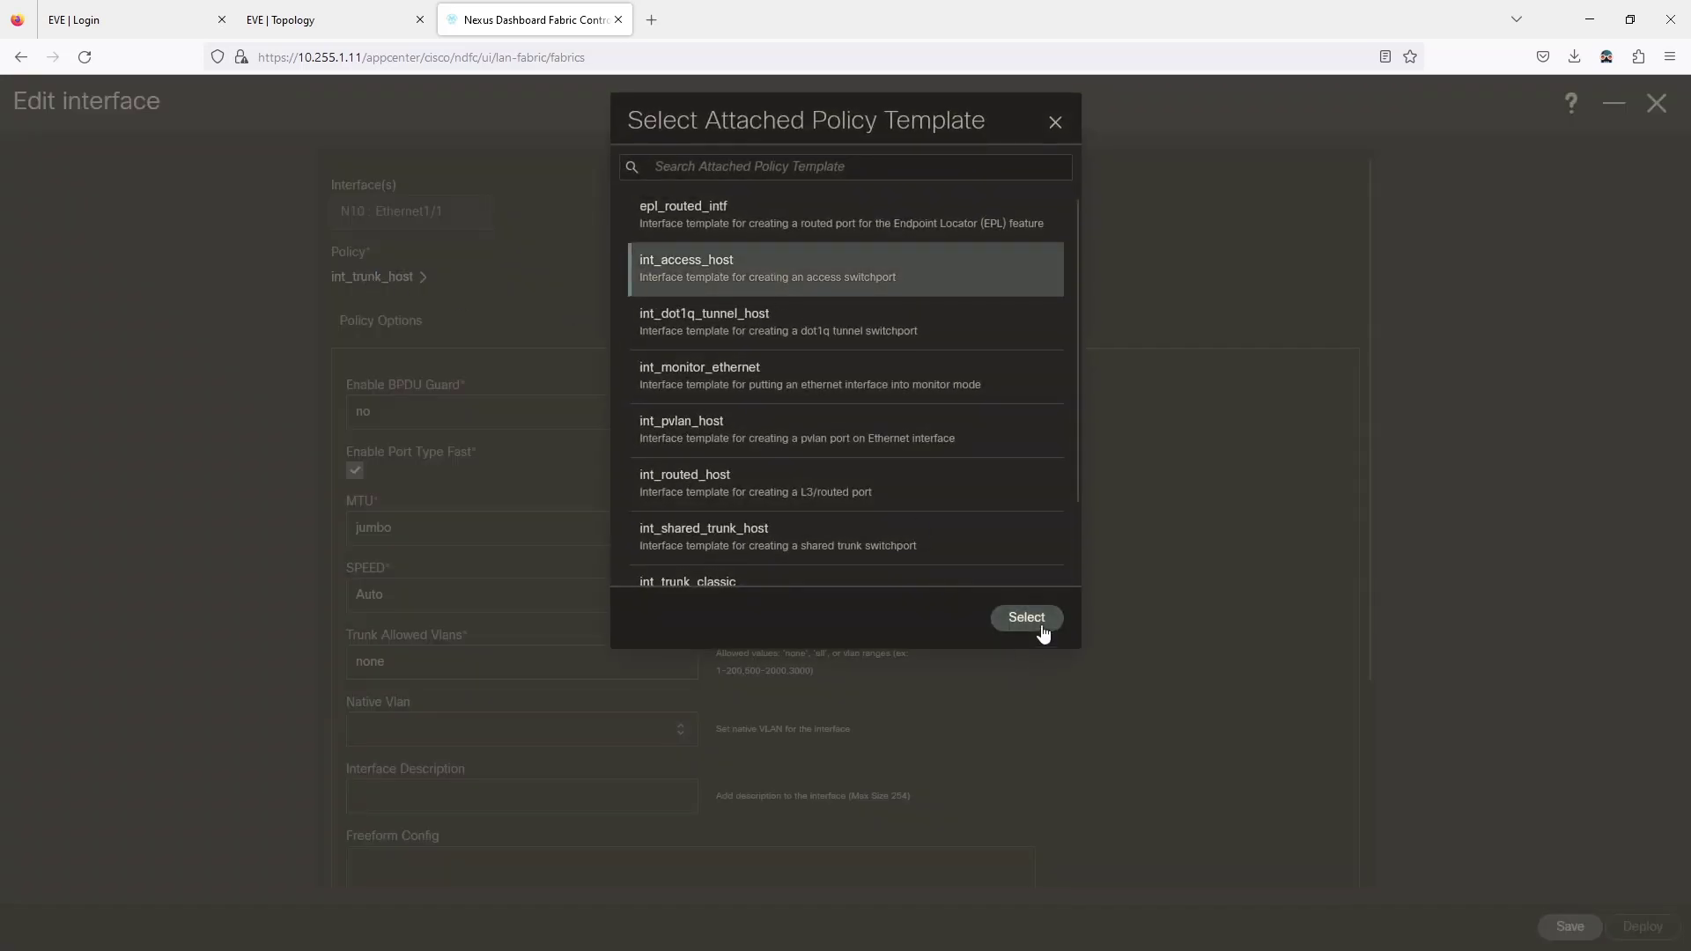
click(1026, 618)
Set Ethernet1/1 to BPDU Guard no, MTU default, access VLAN 11, and save.
click(423, 421)
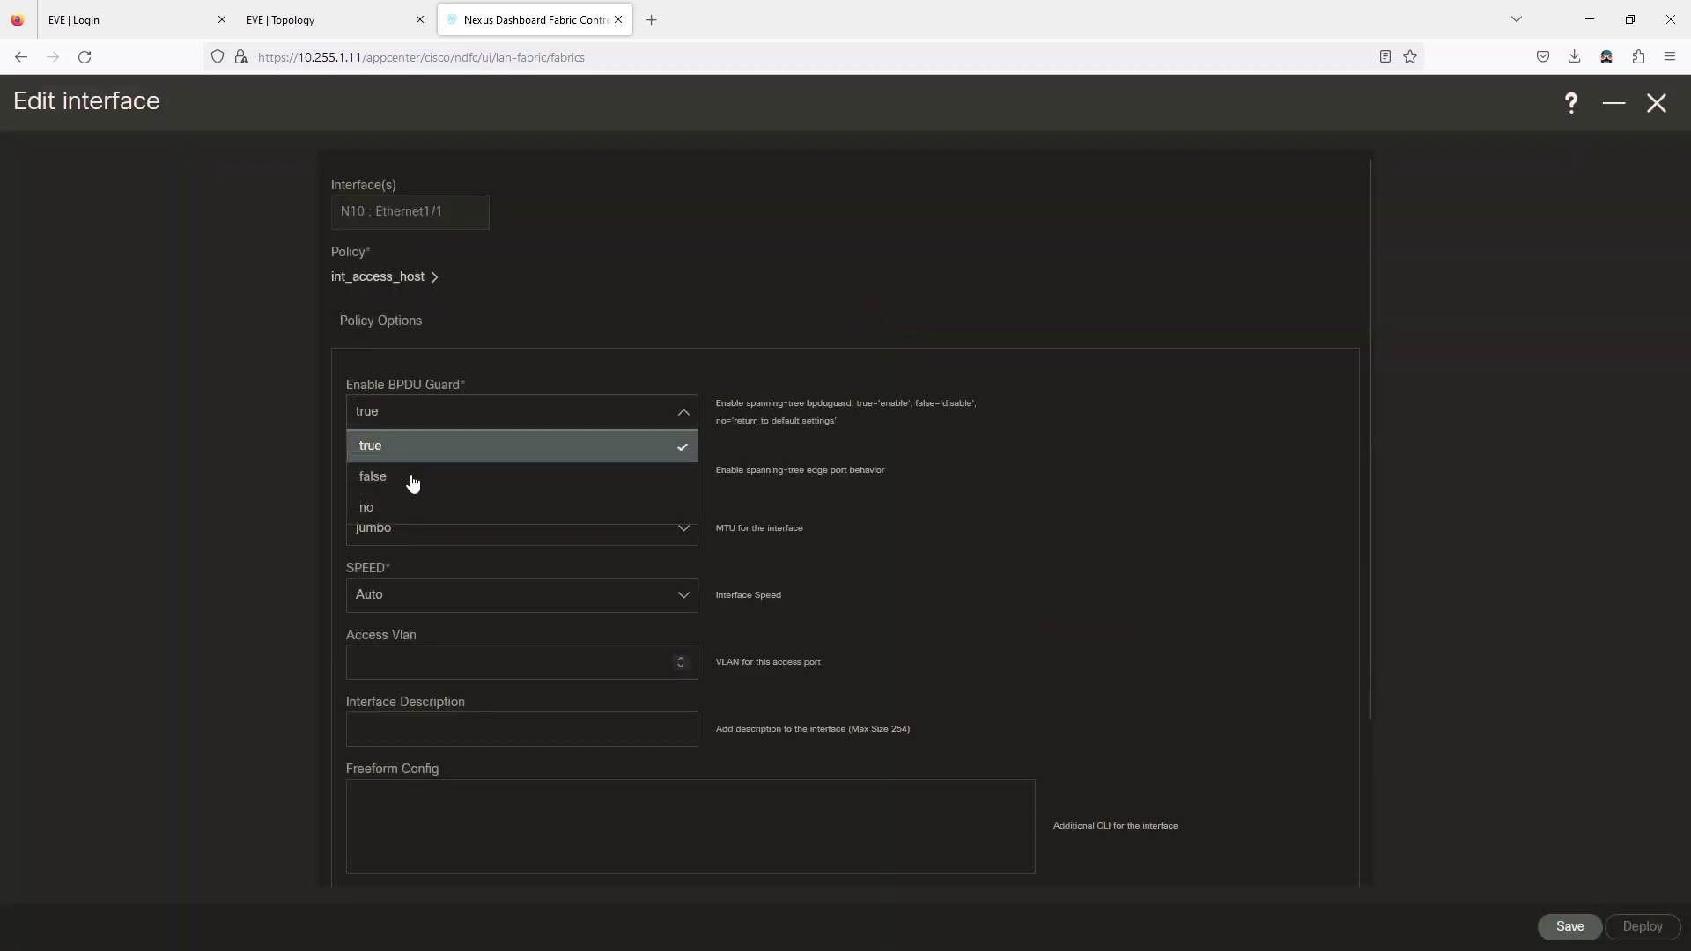
click(404, 505)
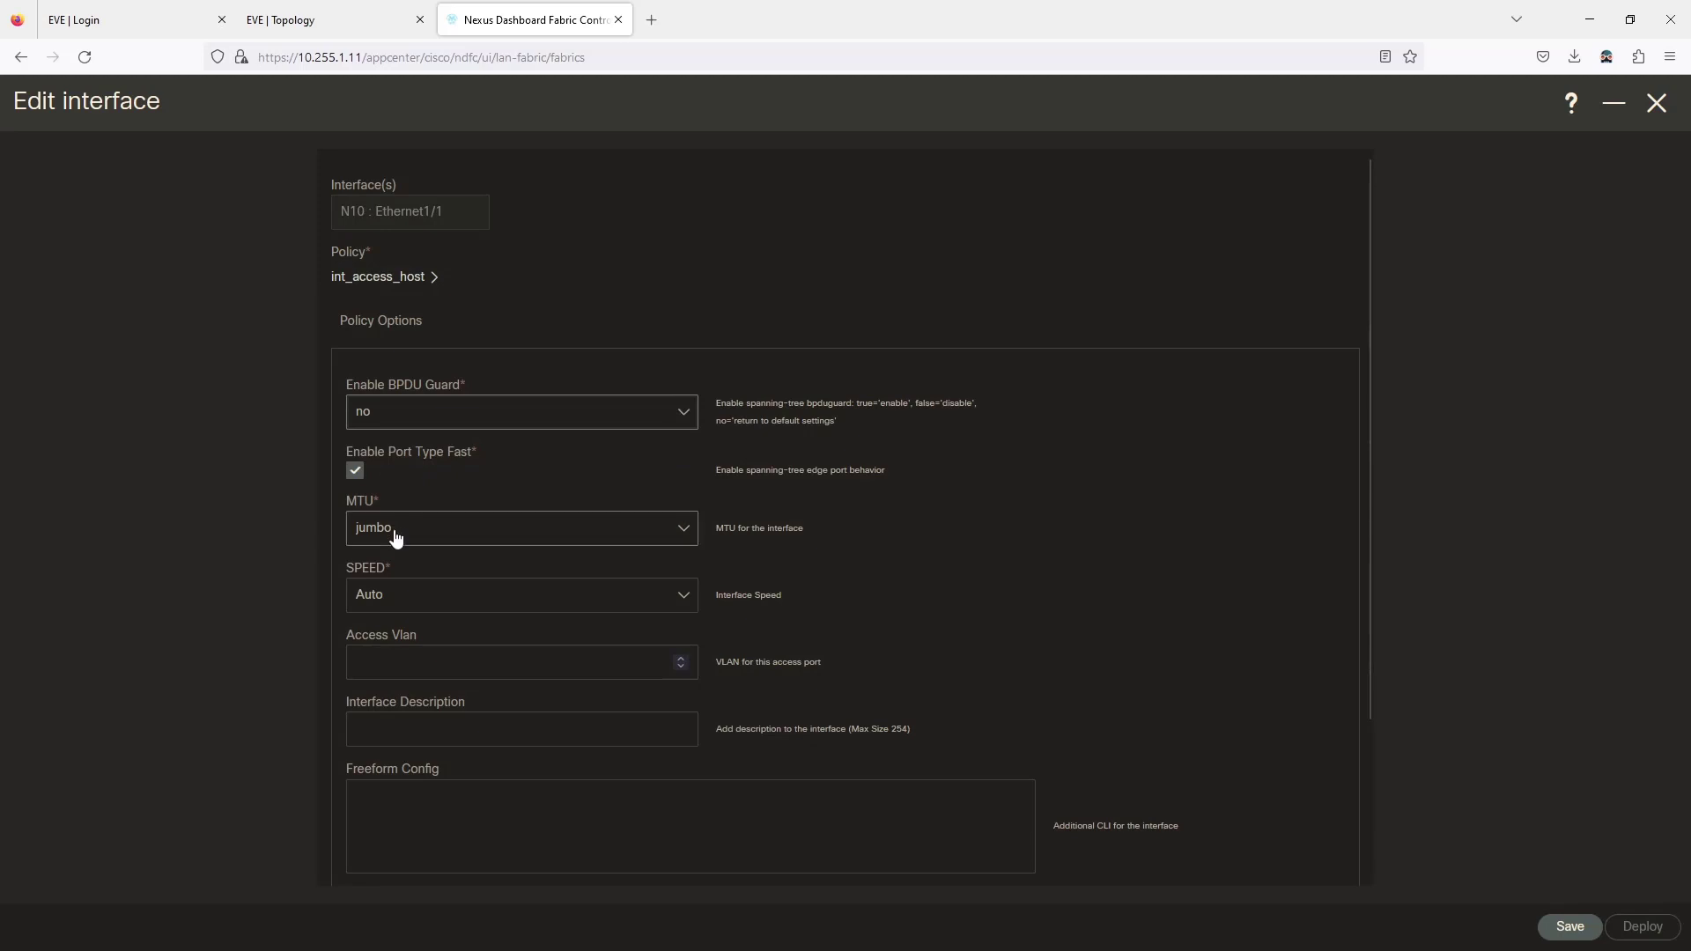
click(395, 536)
click(401, 570)
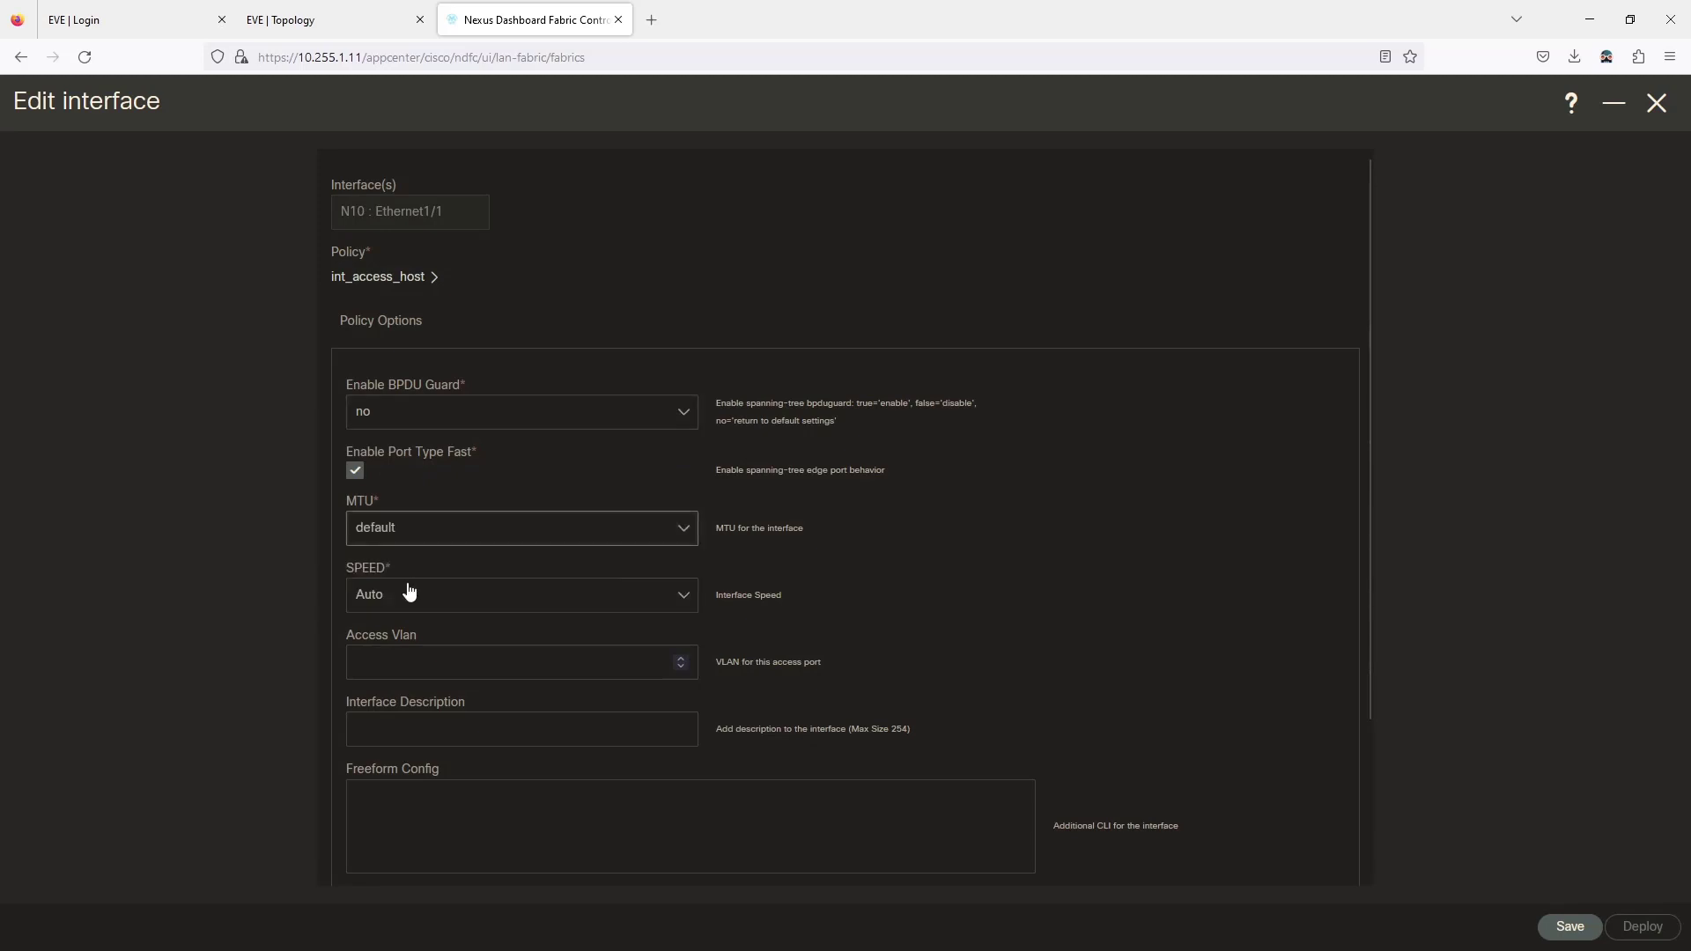
click(406, 668)
text(11)
scroll(593, 547, down, 3)
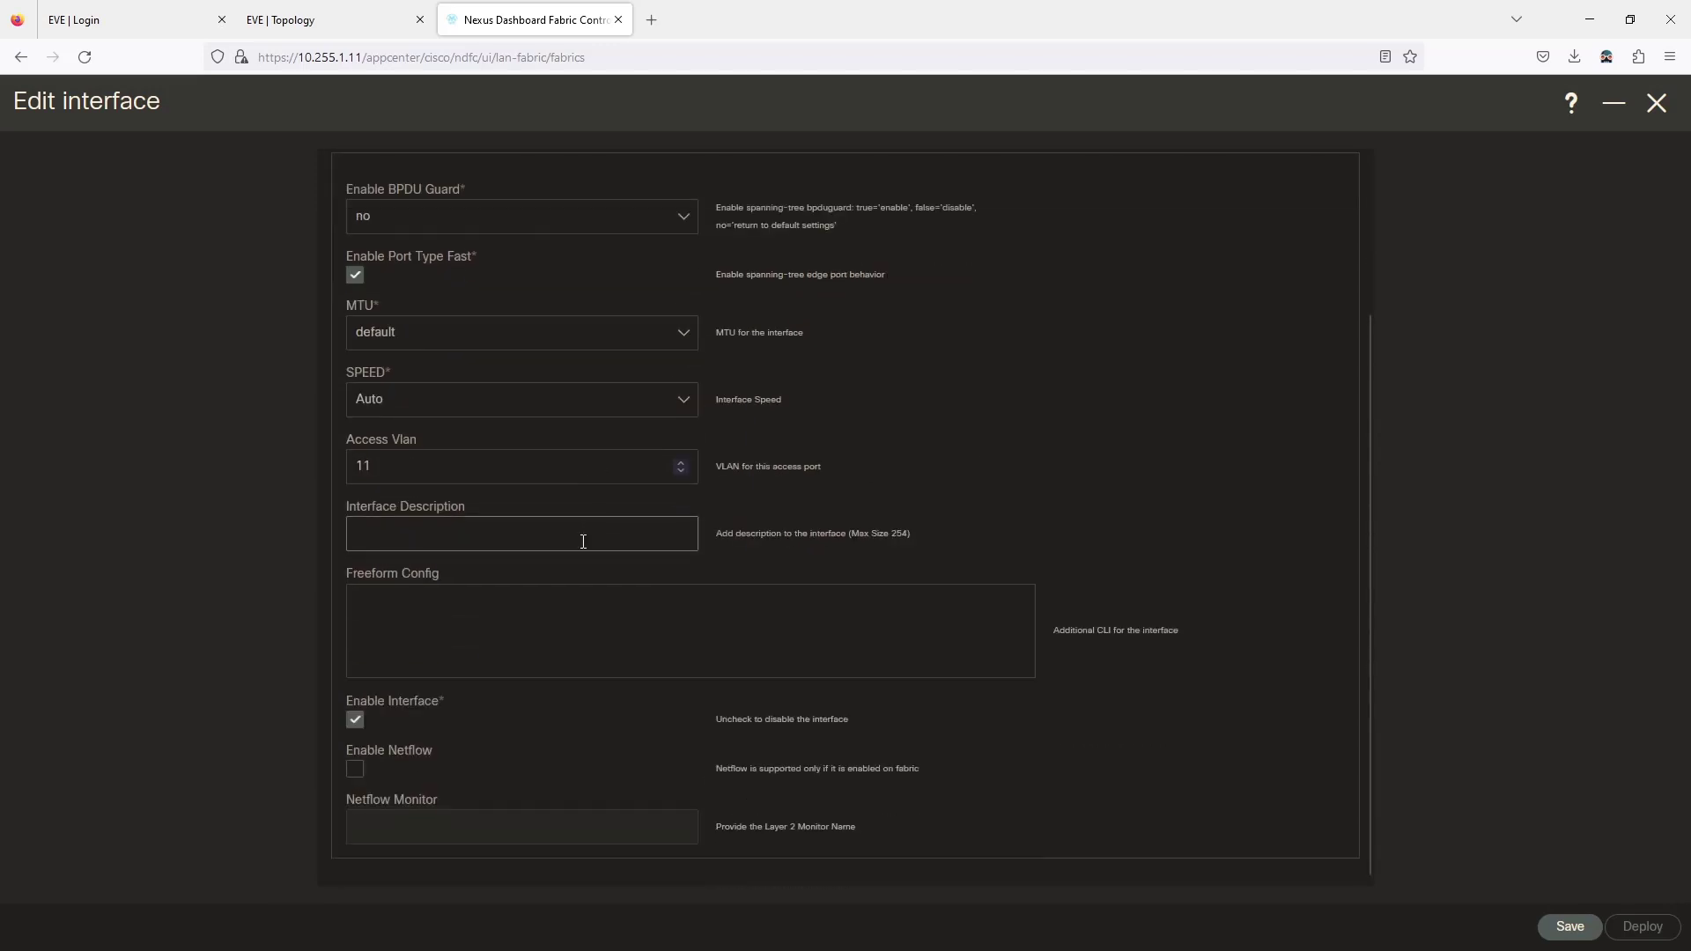
click(1575, 927)
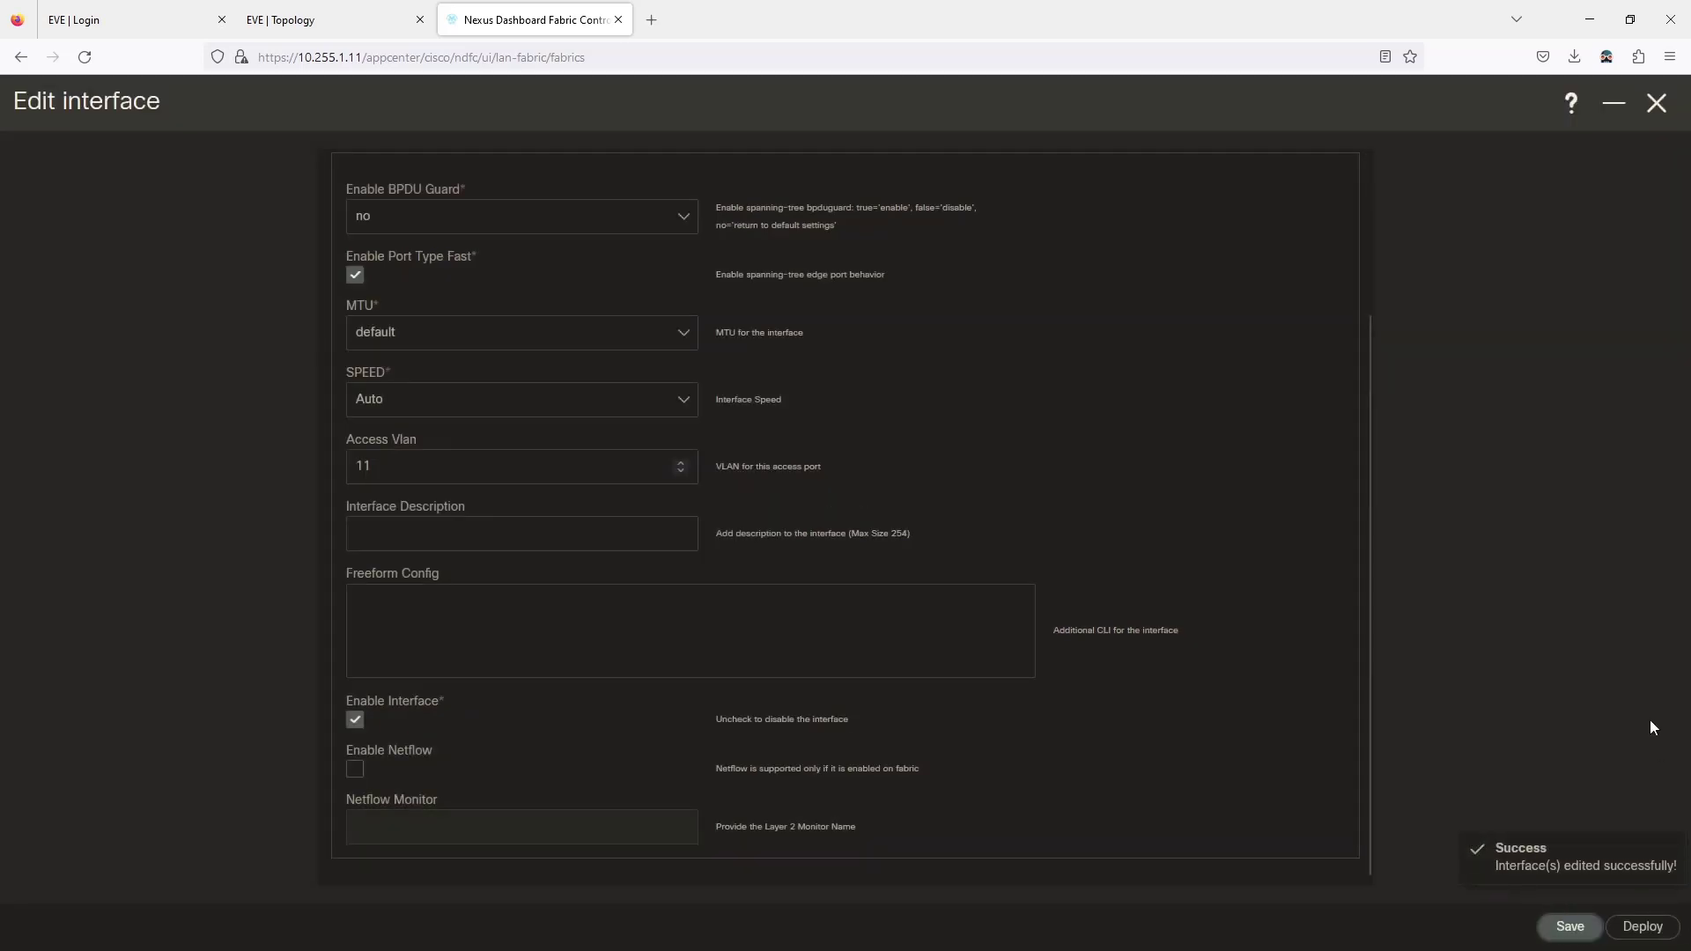
click(1655, 103)
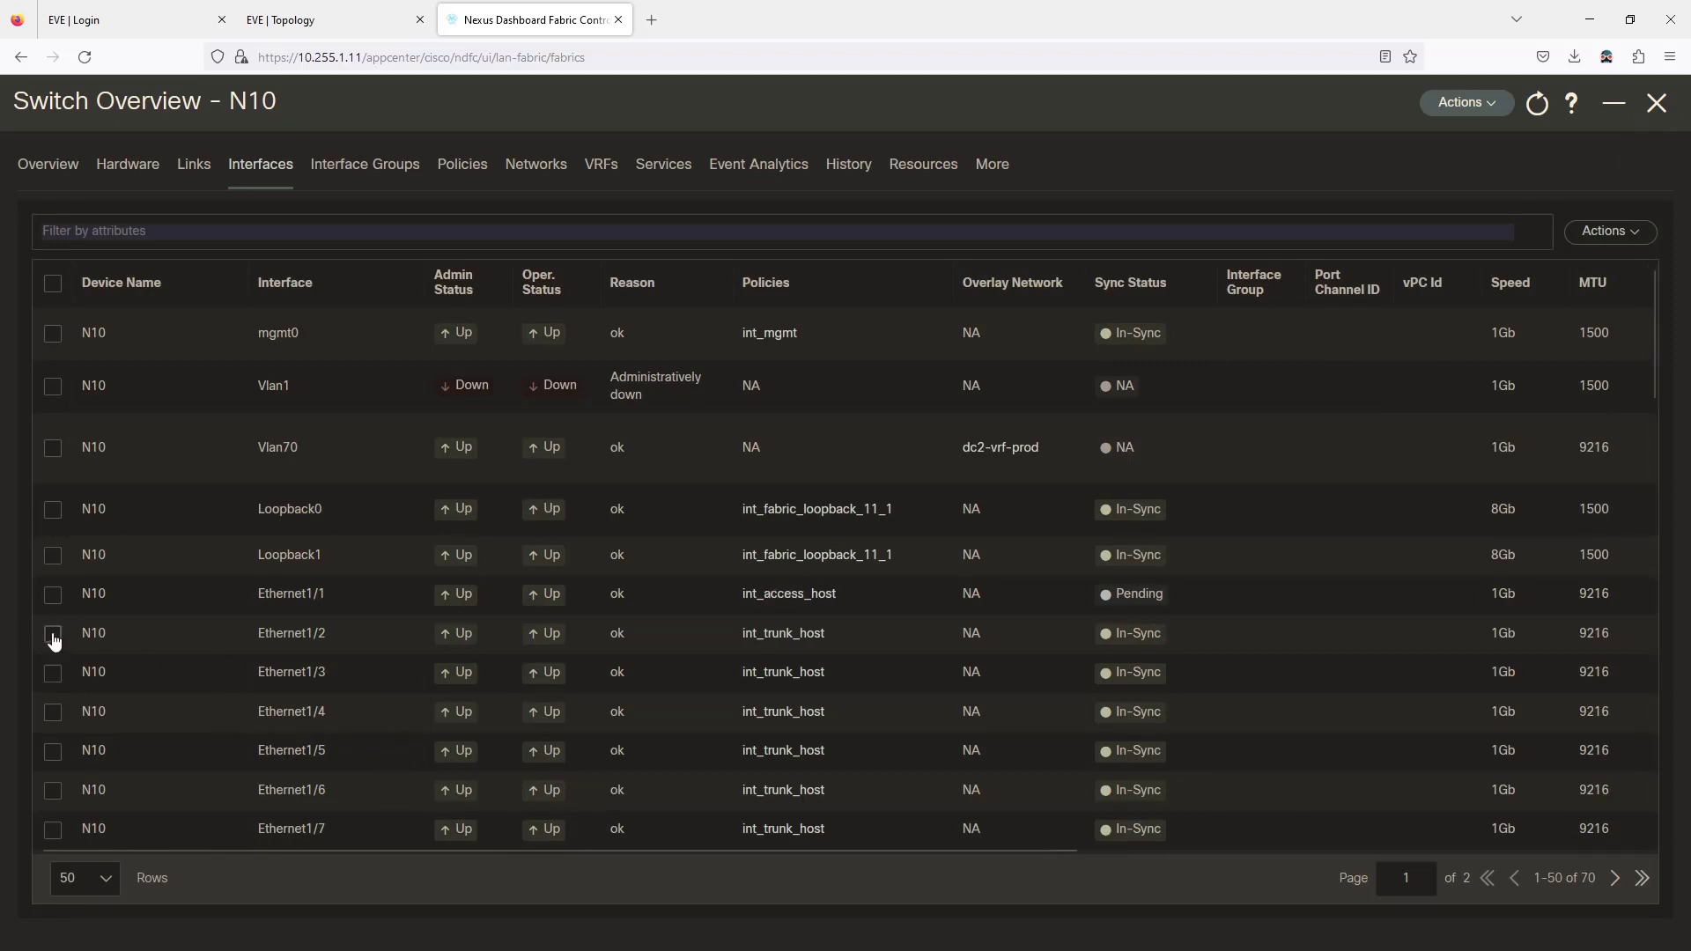
Edit N10 Ethernet1/2 and change its policy to int_access_host.
click(341, 11)
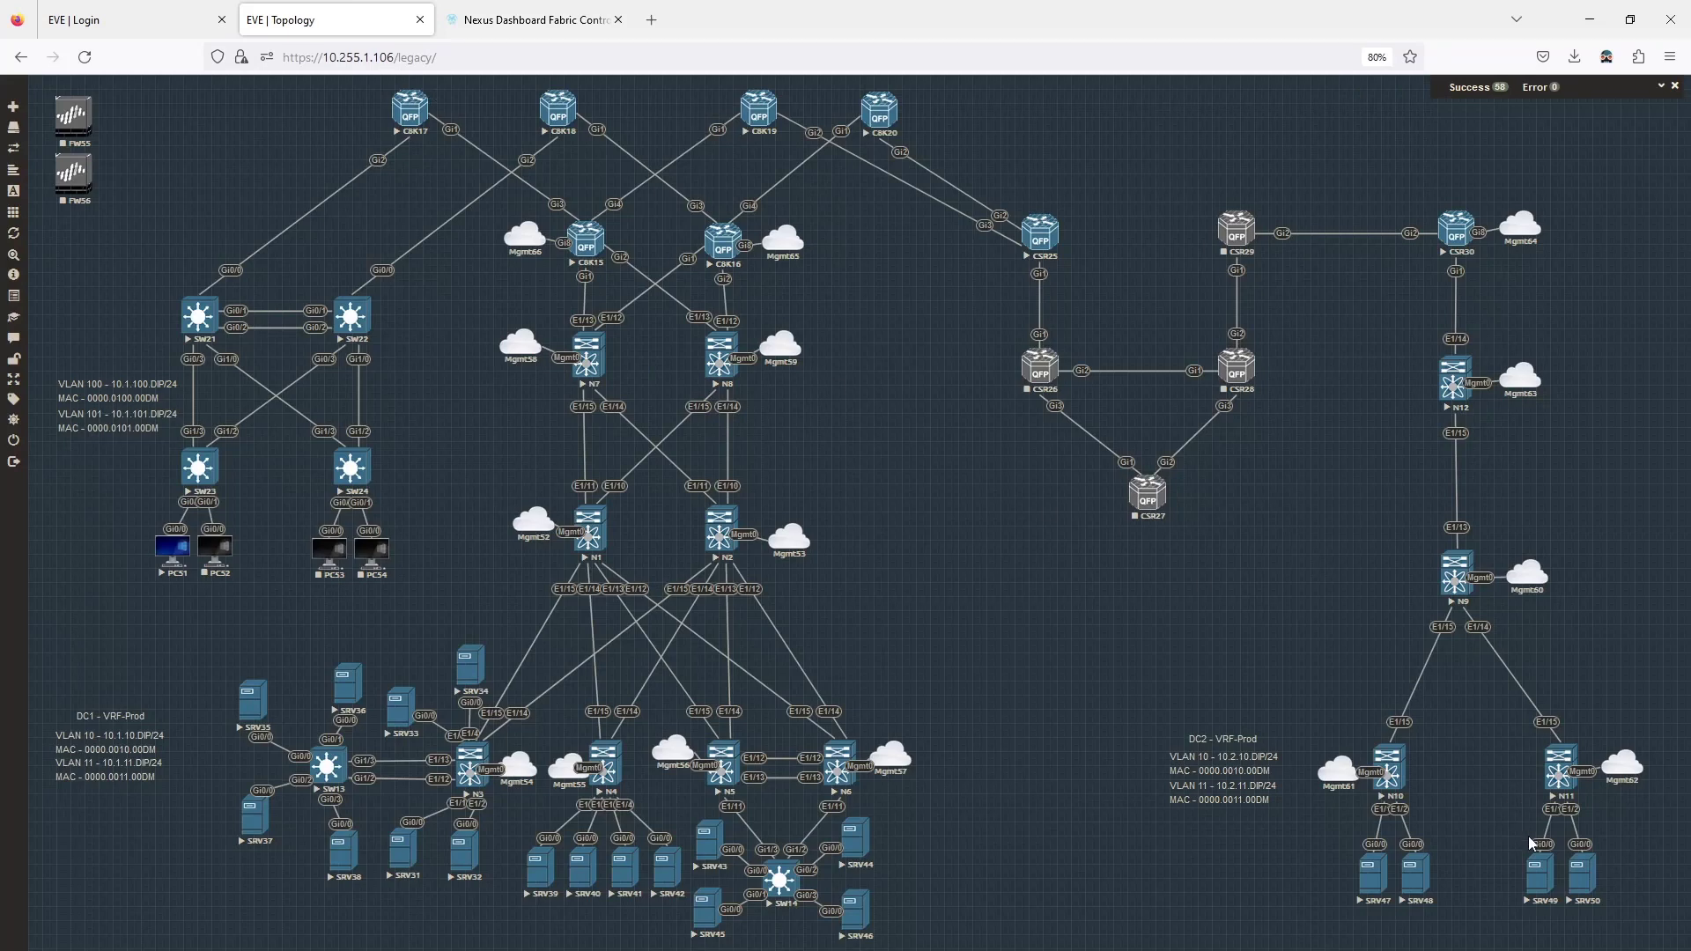
key(ctrl+Tab)
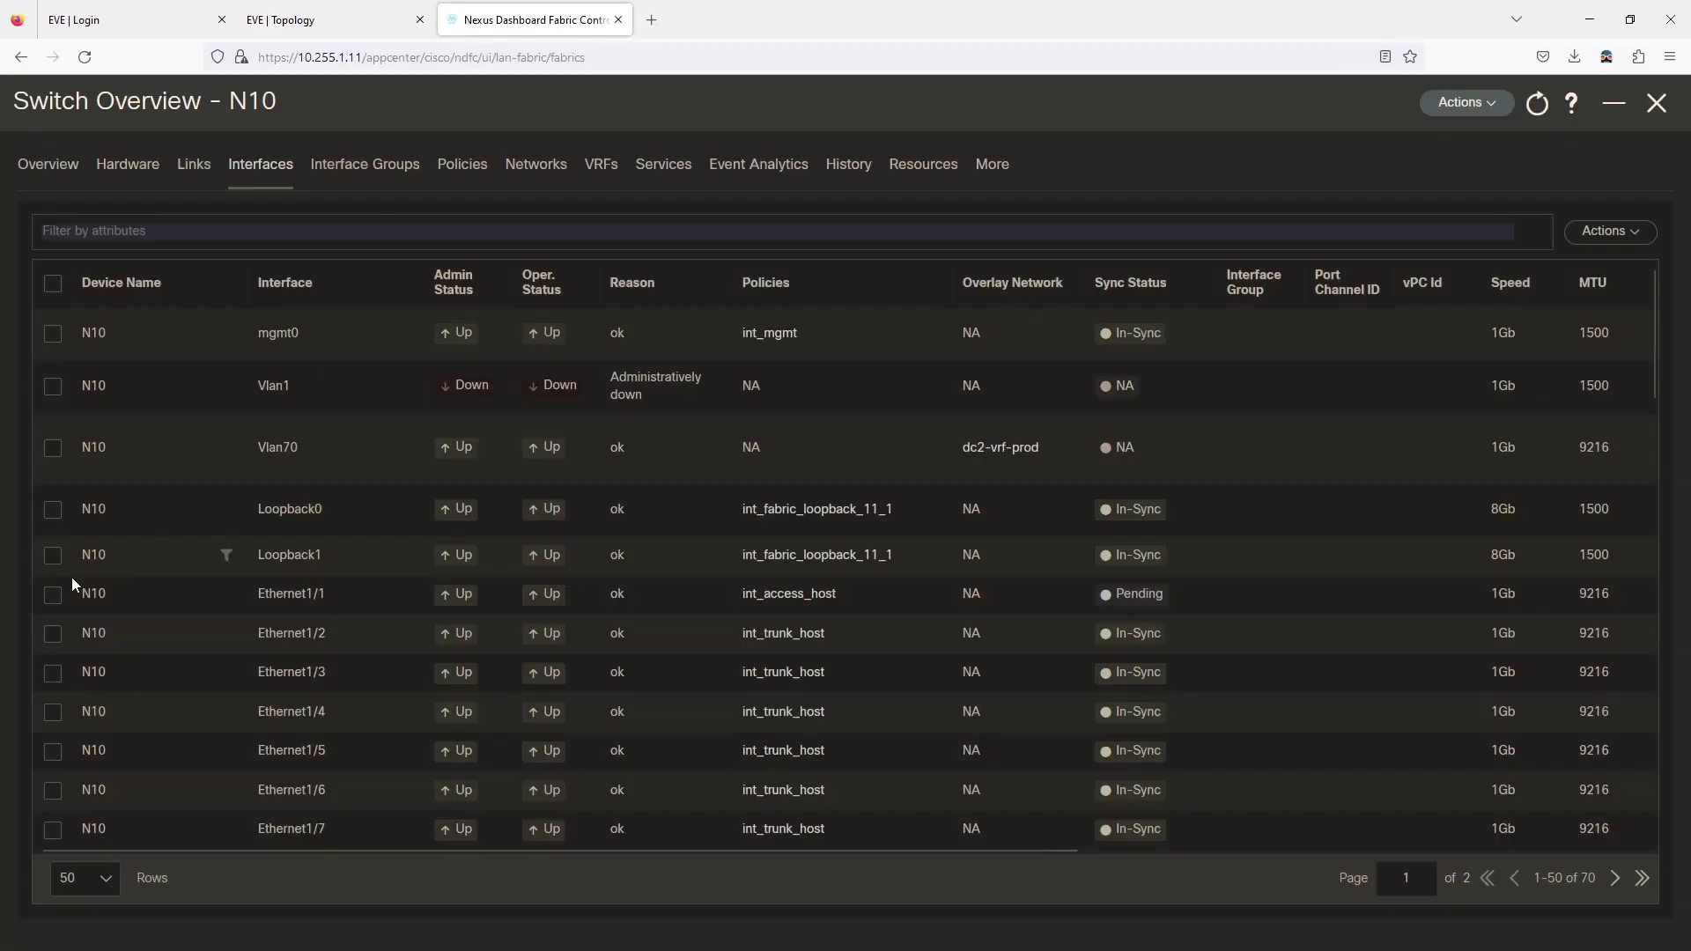
click(54, 635)
click(1609, 234)
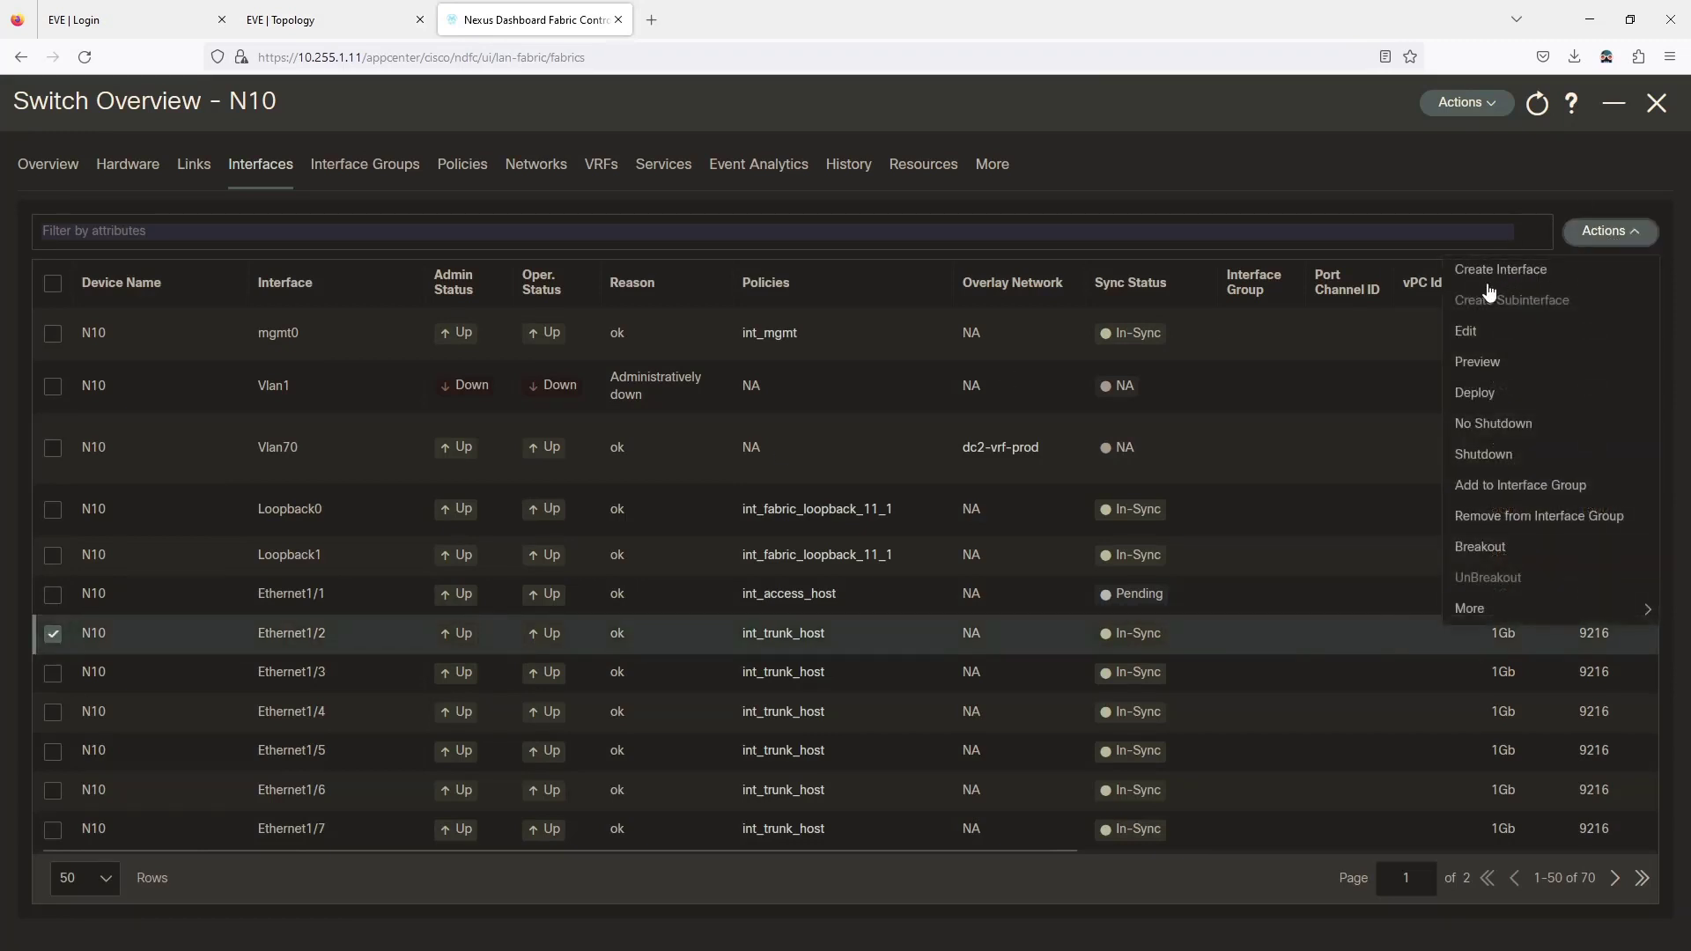
click(1469, 332)
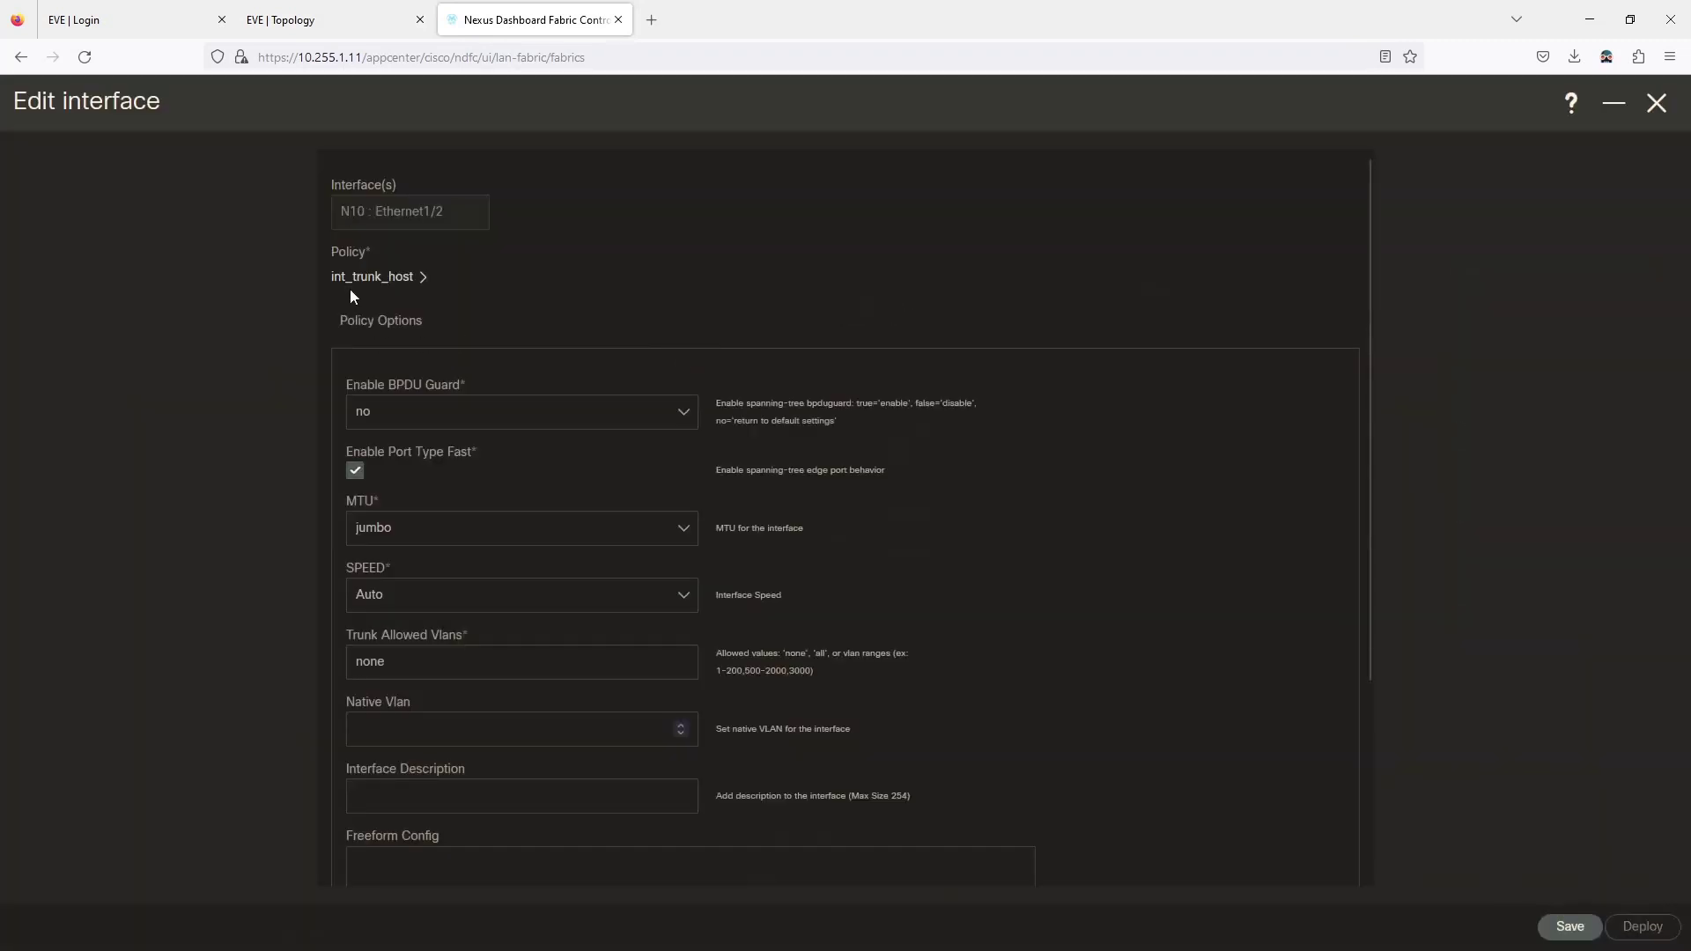
click(355, 279)
click(722, 266)
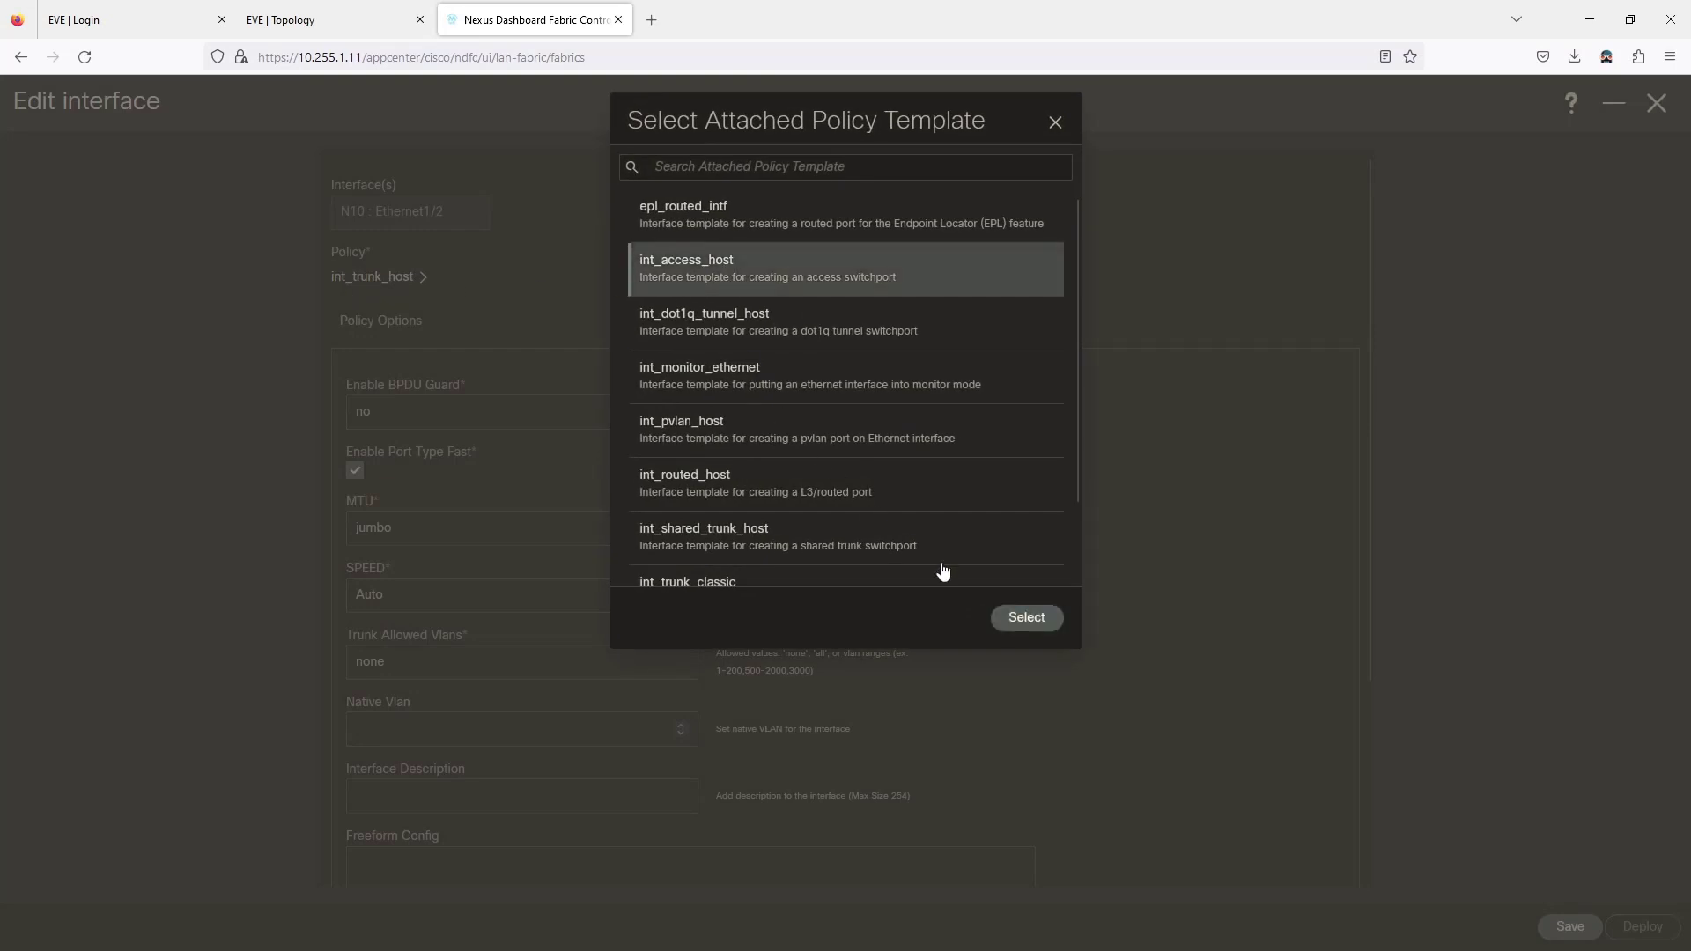
click(1025, 617)
Set Ethernet1/2 to BPDU Guard no, MTU default, access VLAN 10, and save.
click(415, 414)
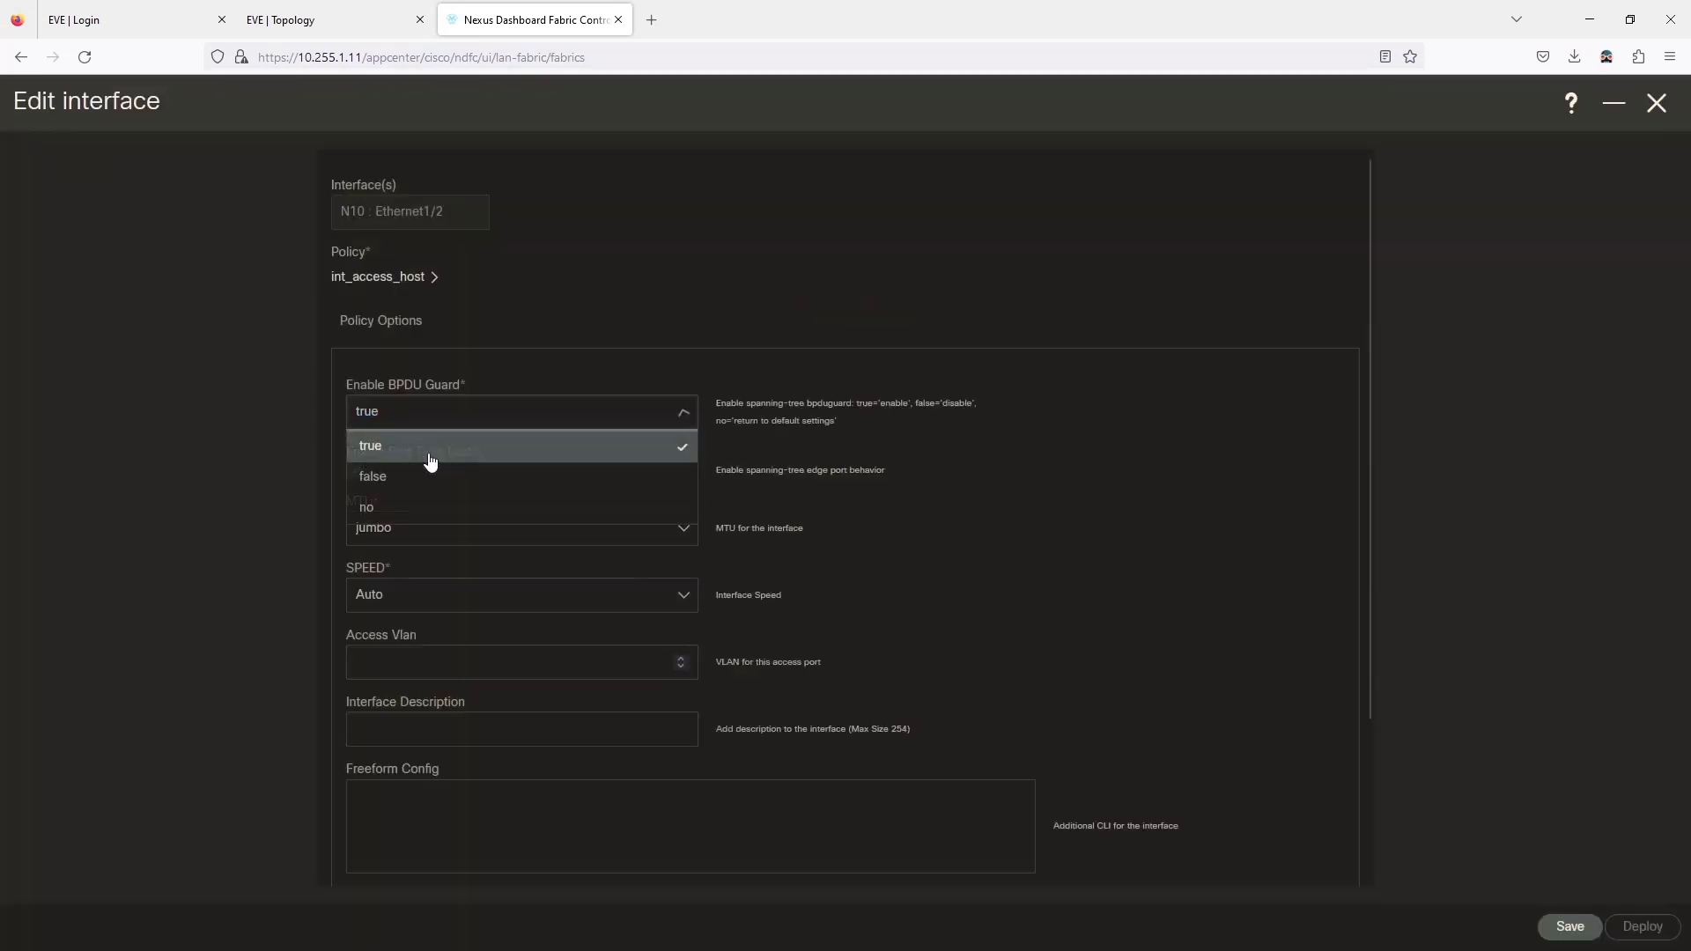
click(401, 509)
click(404, 531)
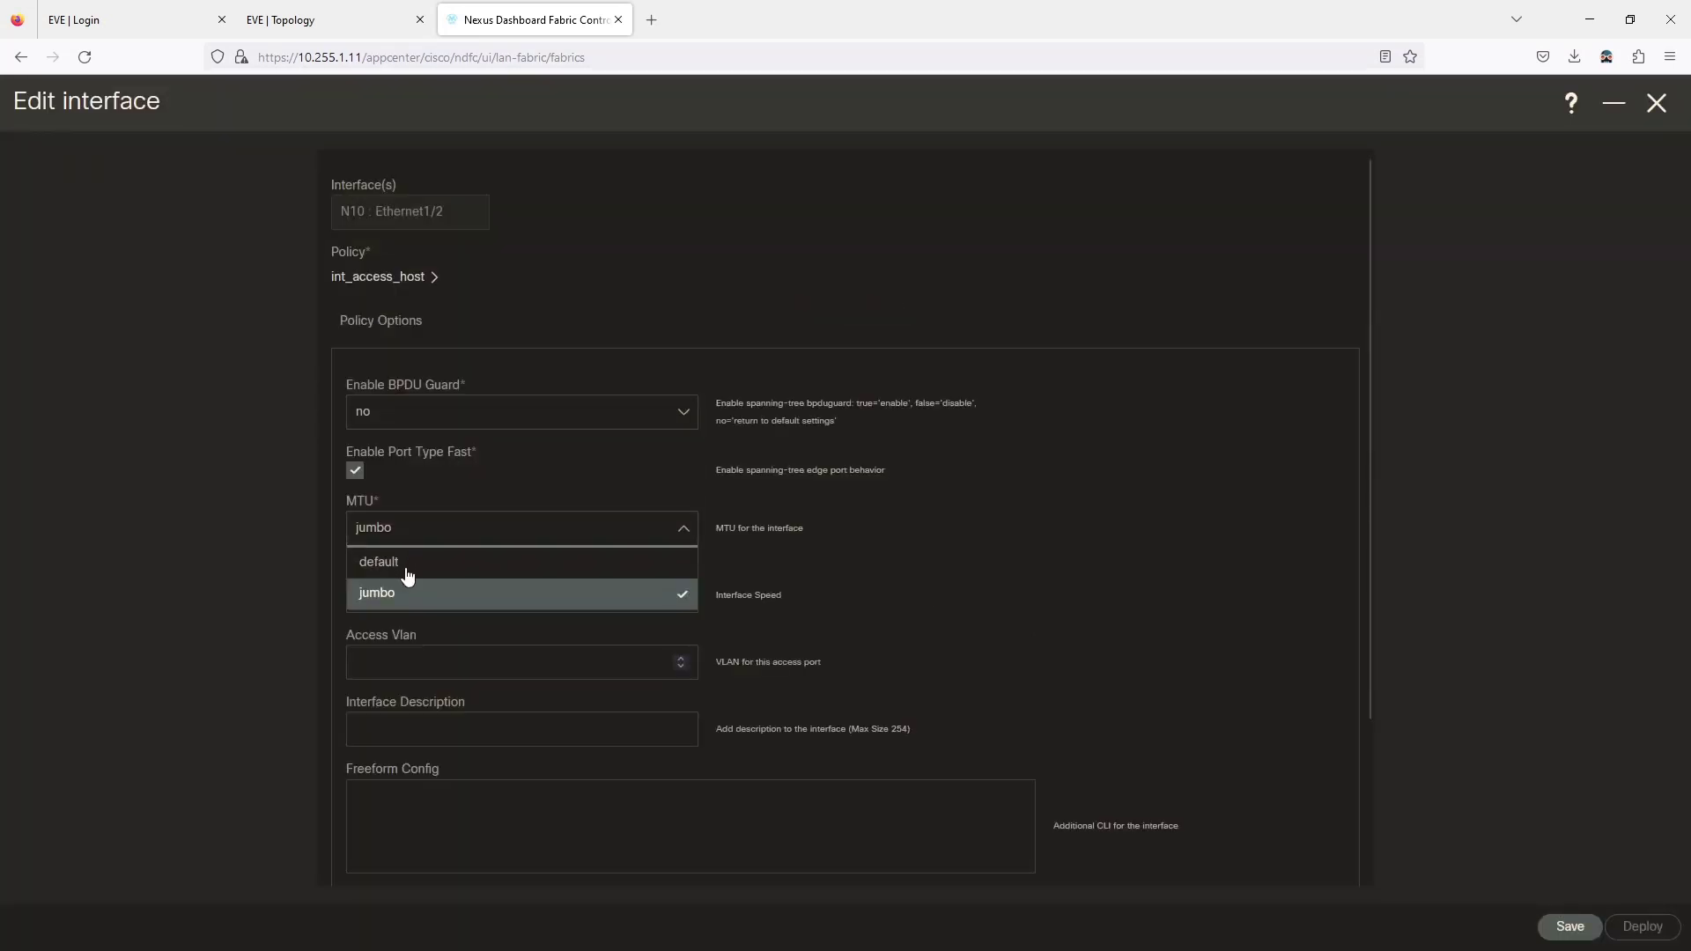
click(407, 568)
click(400, 663)
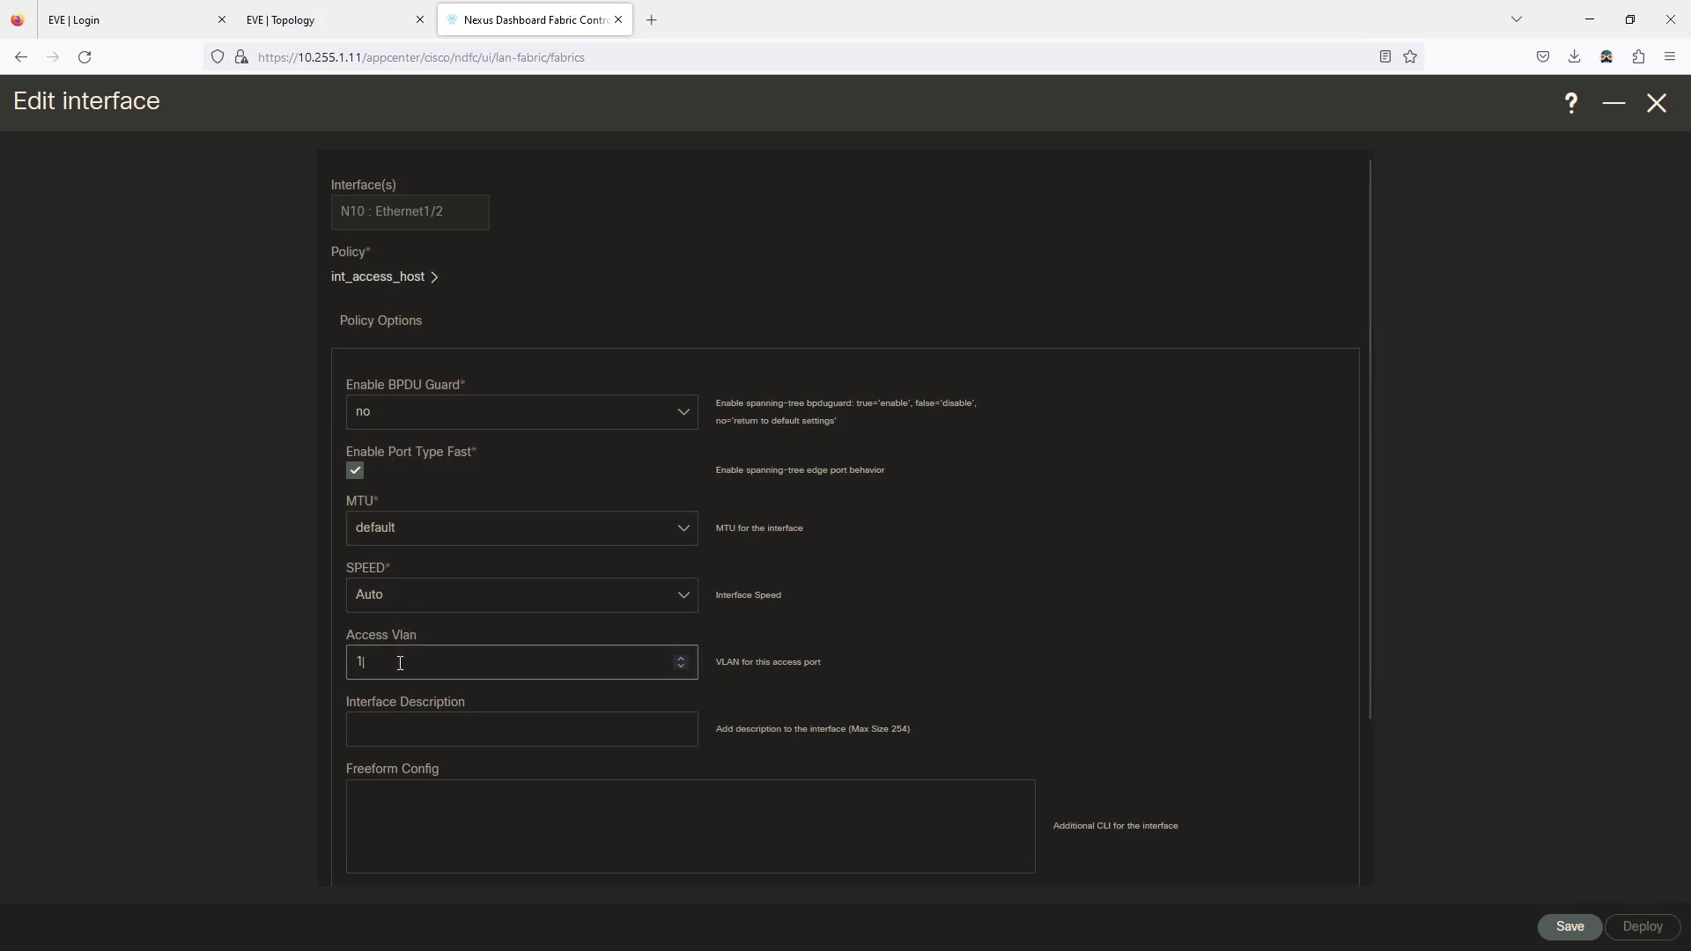
text(10)
scroll(1029, 632, down, 3)
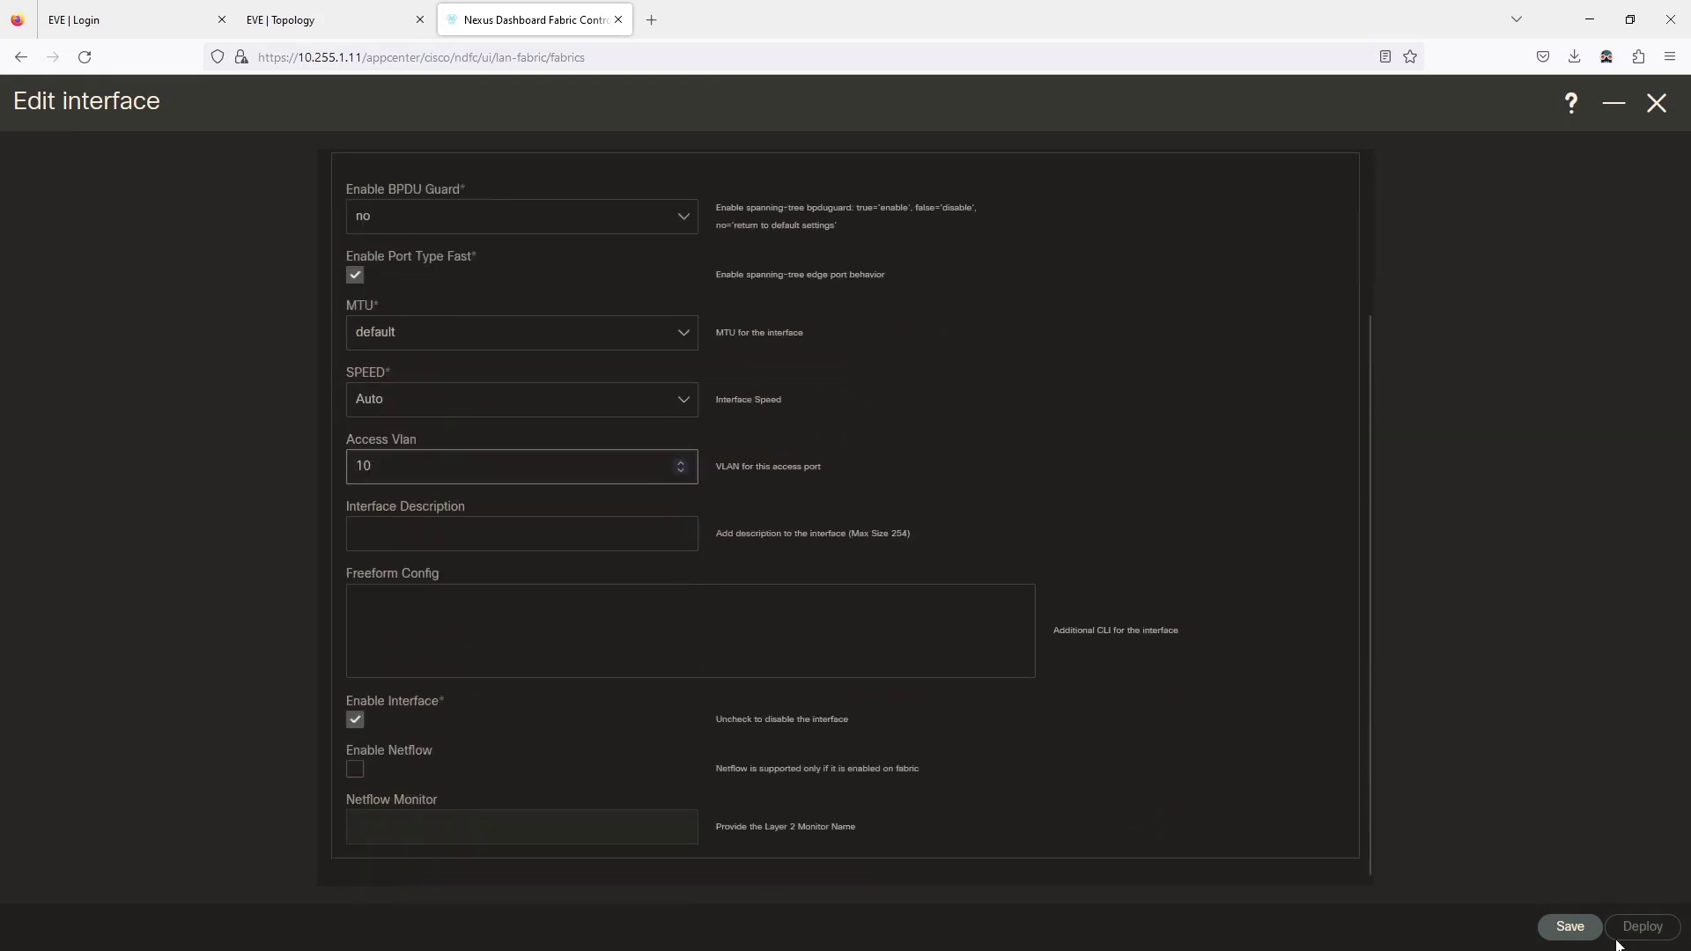
click(1592, 935)
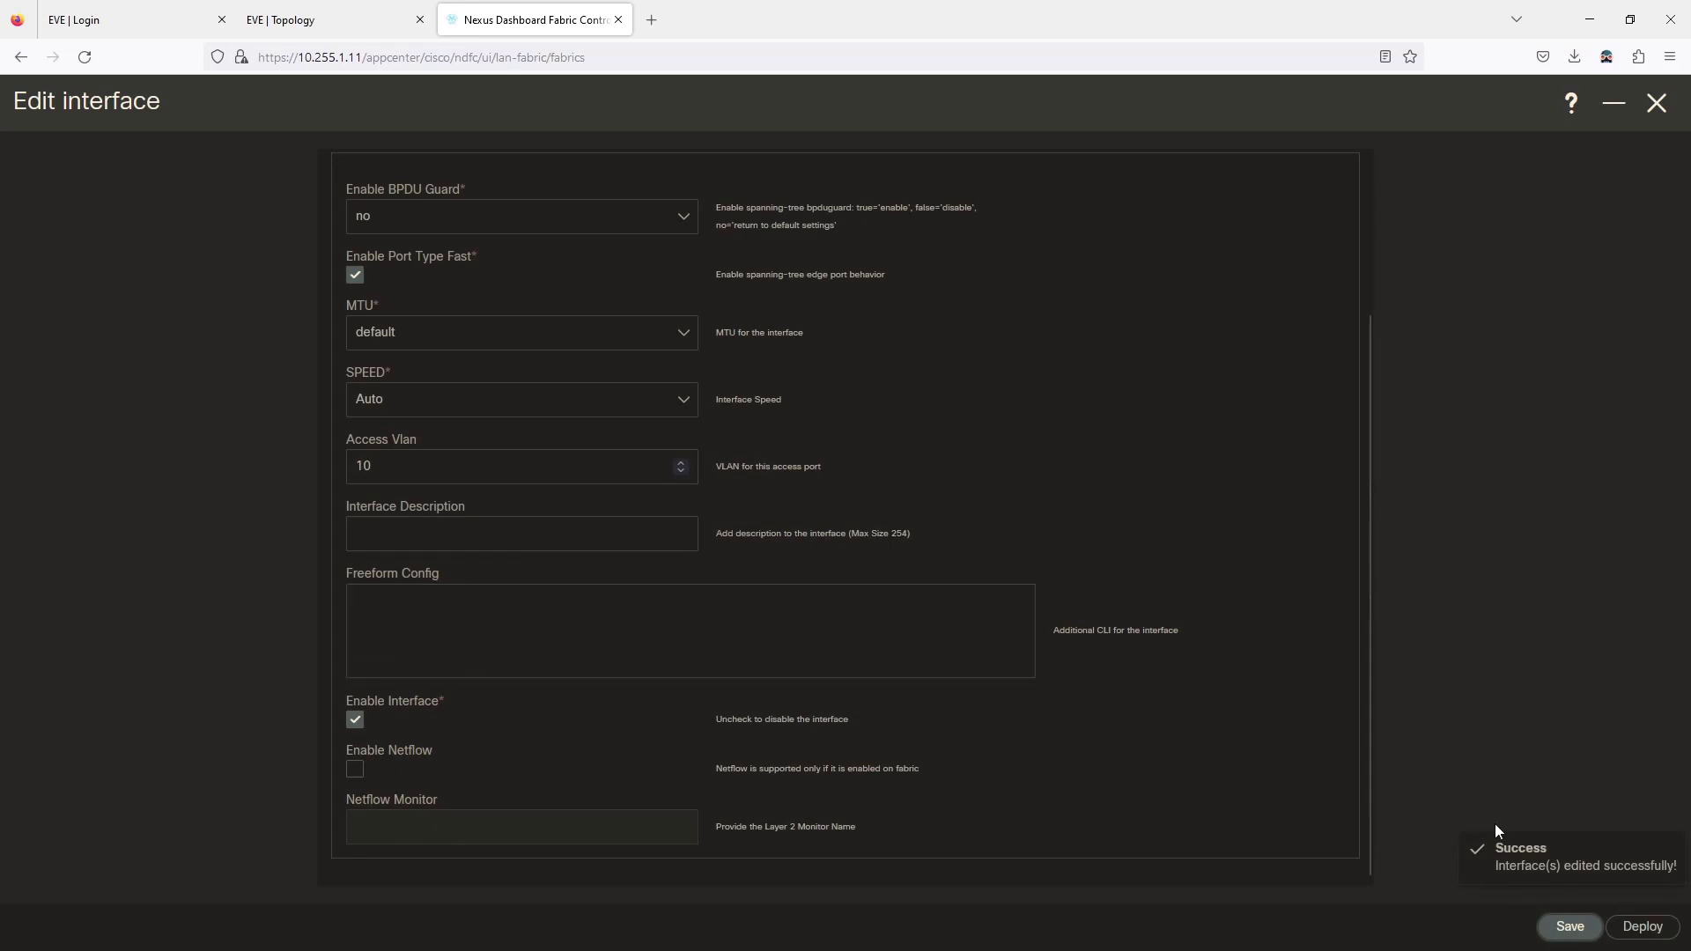
click(1655, 103)
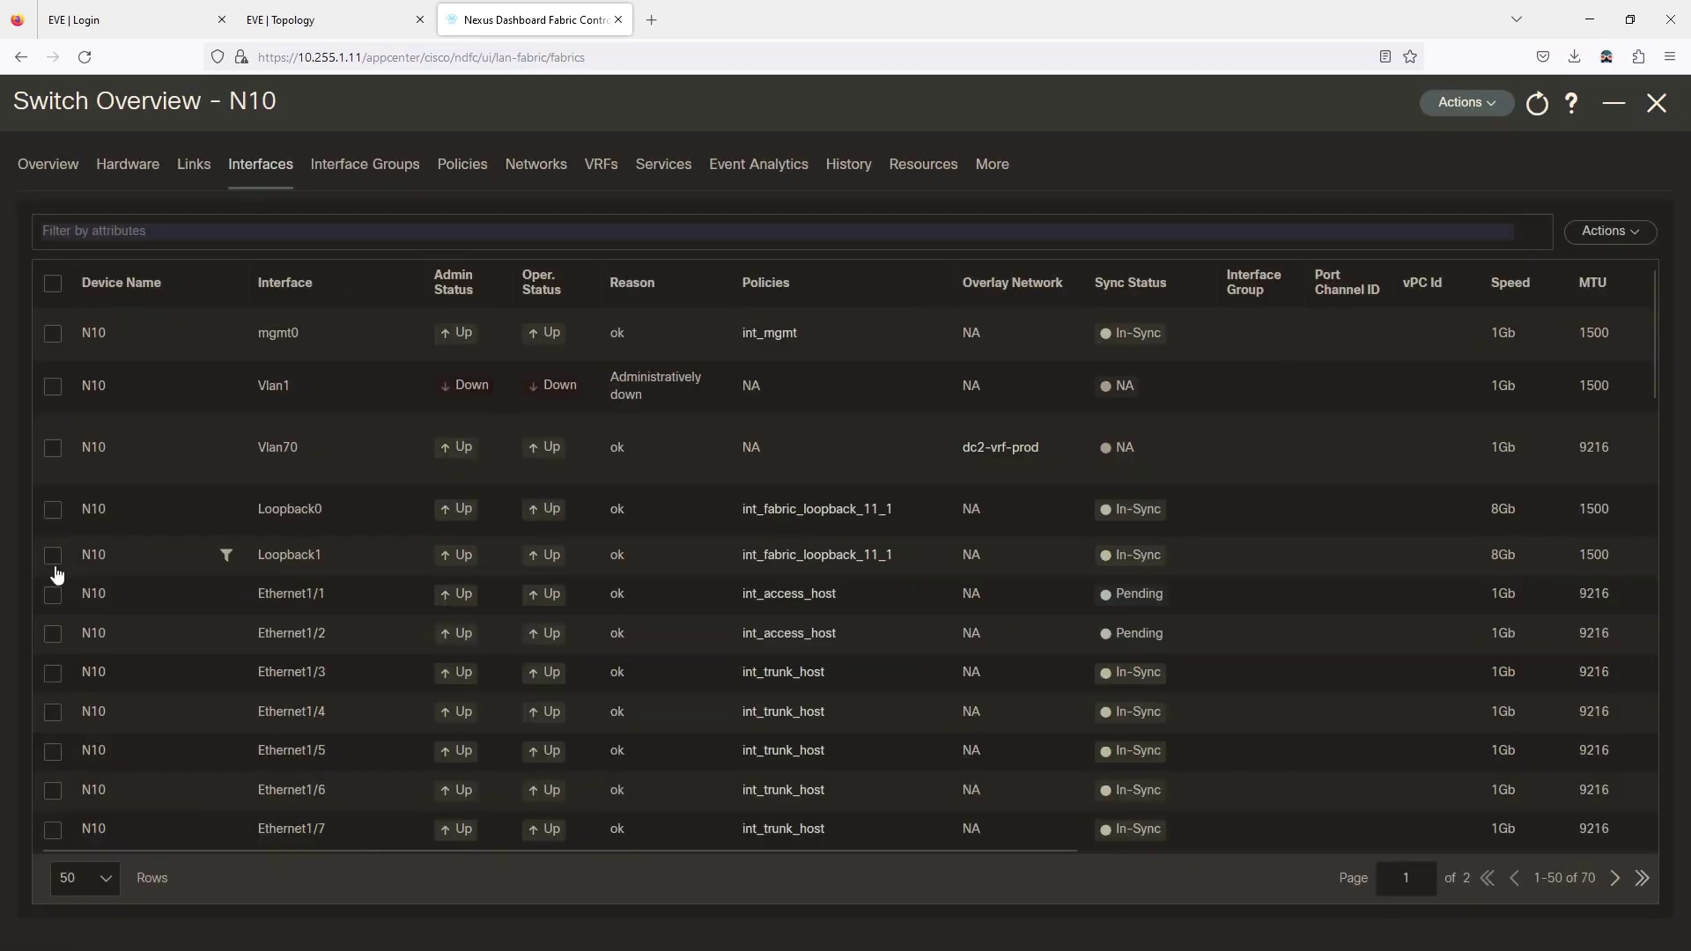
With Ethernet1/1 and 1/2 selected, export N10's interfaces to CSV and open the download.
click(52, 597)
click(53, 634)
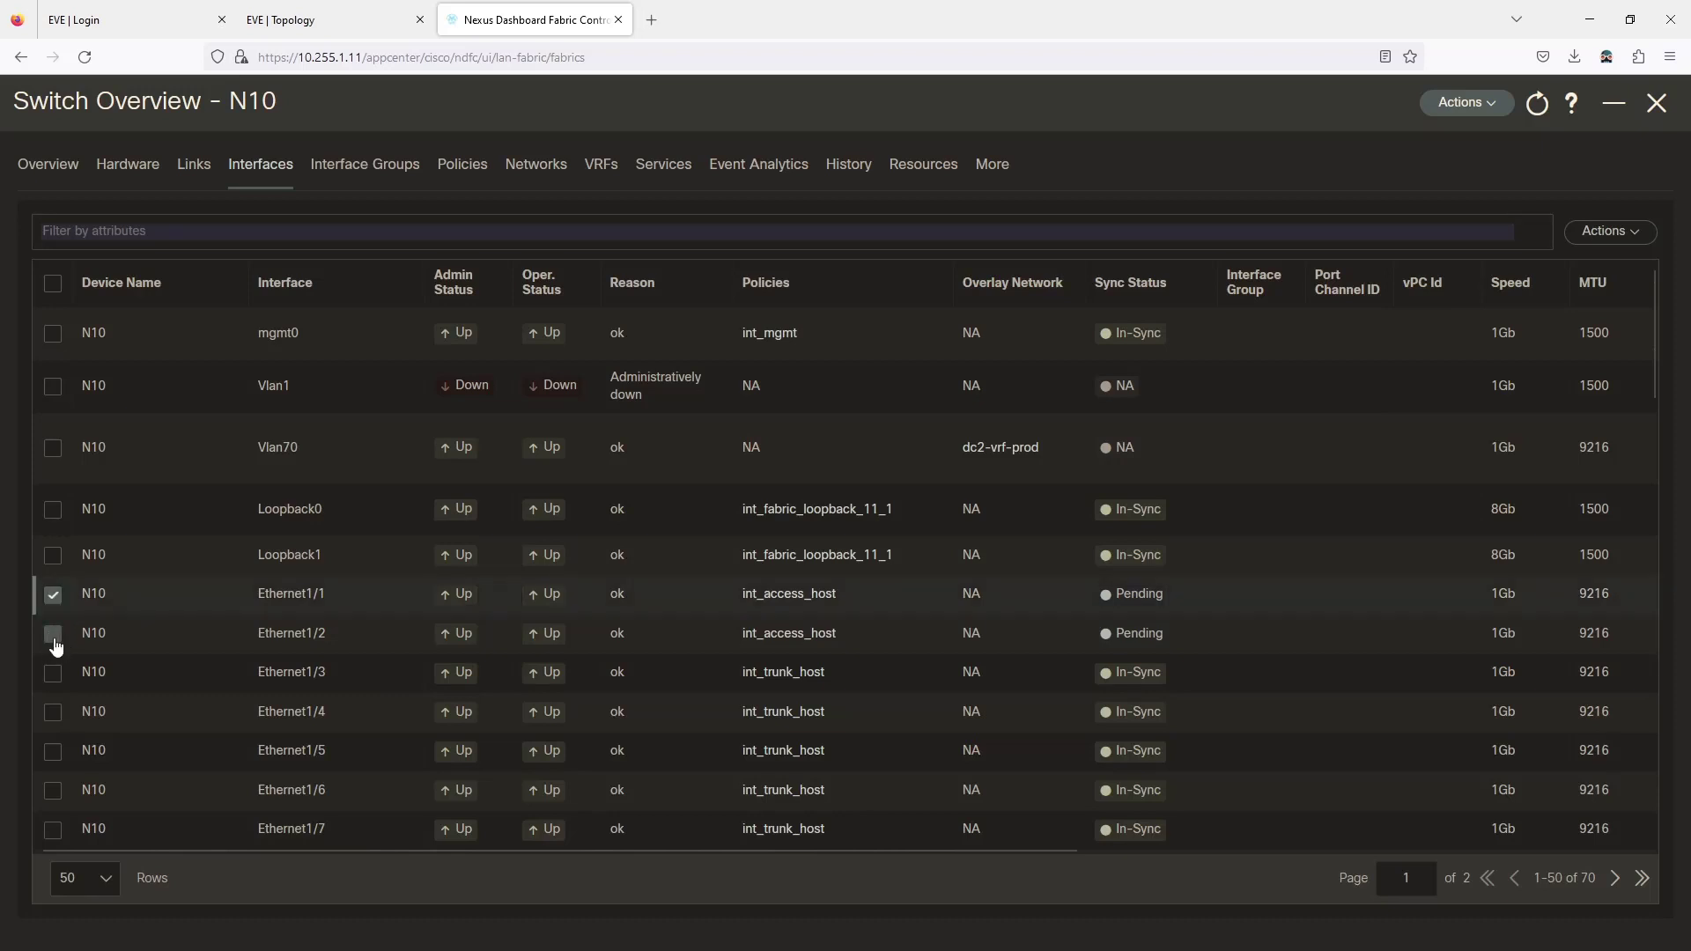
click(1609, 231)
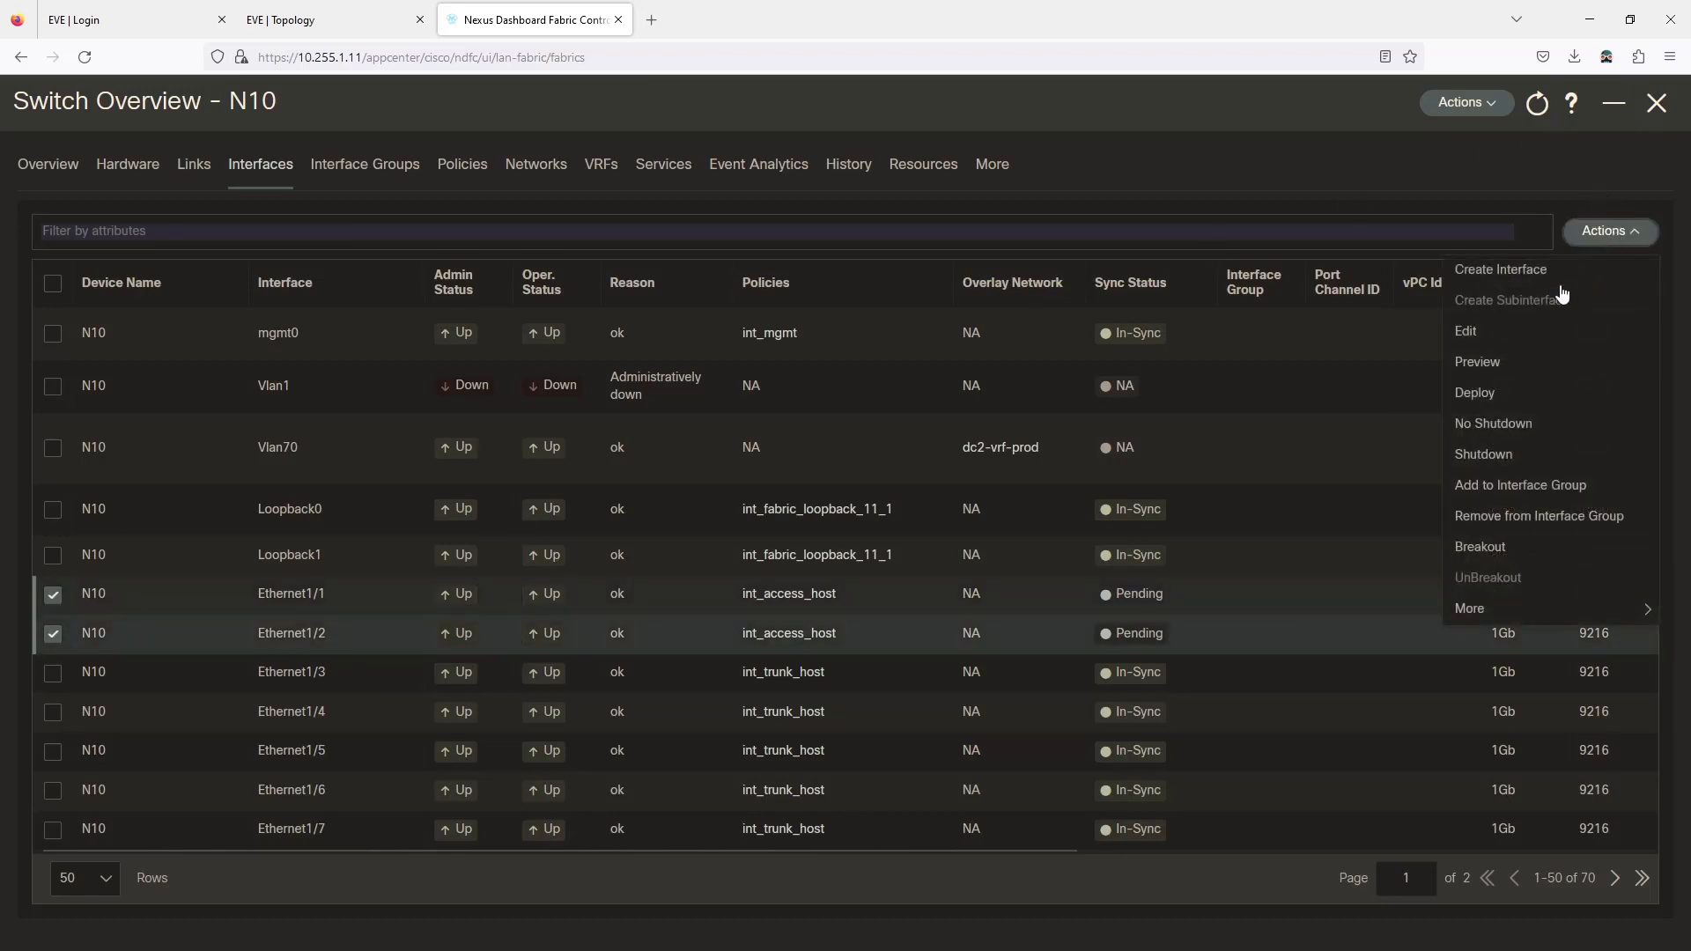
mouse_move(1491, 608)
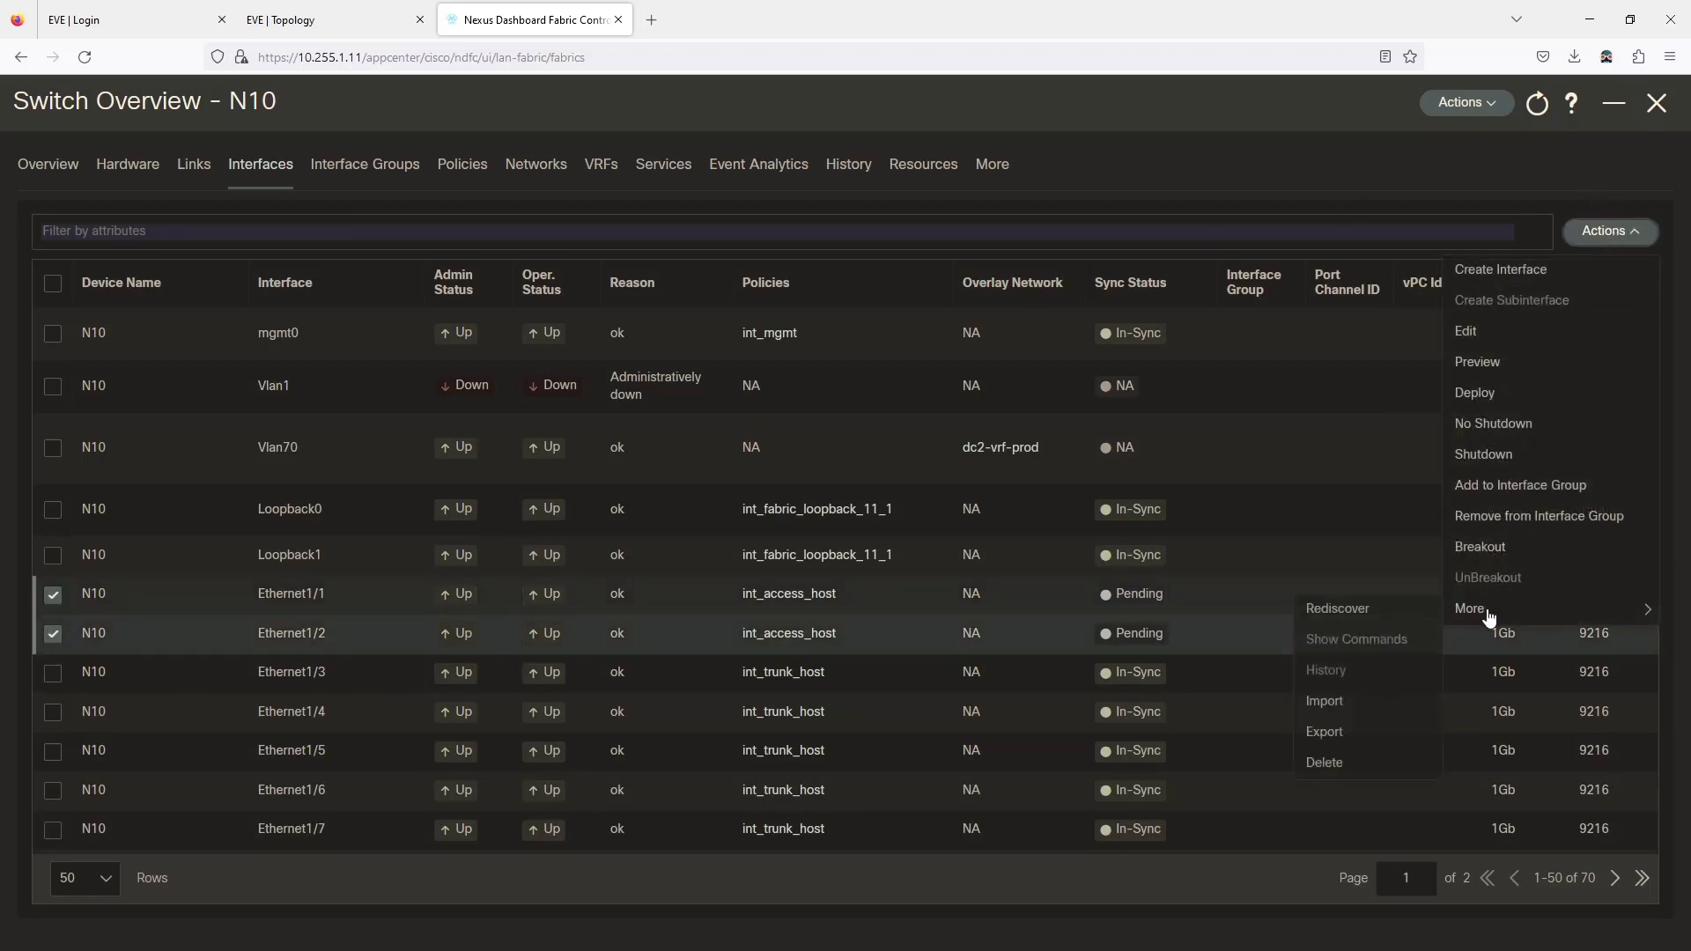
click(1326, 730)
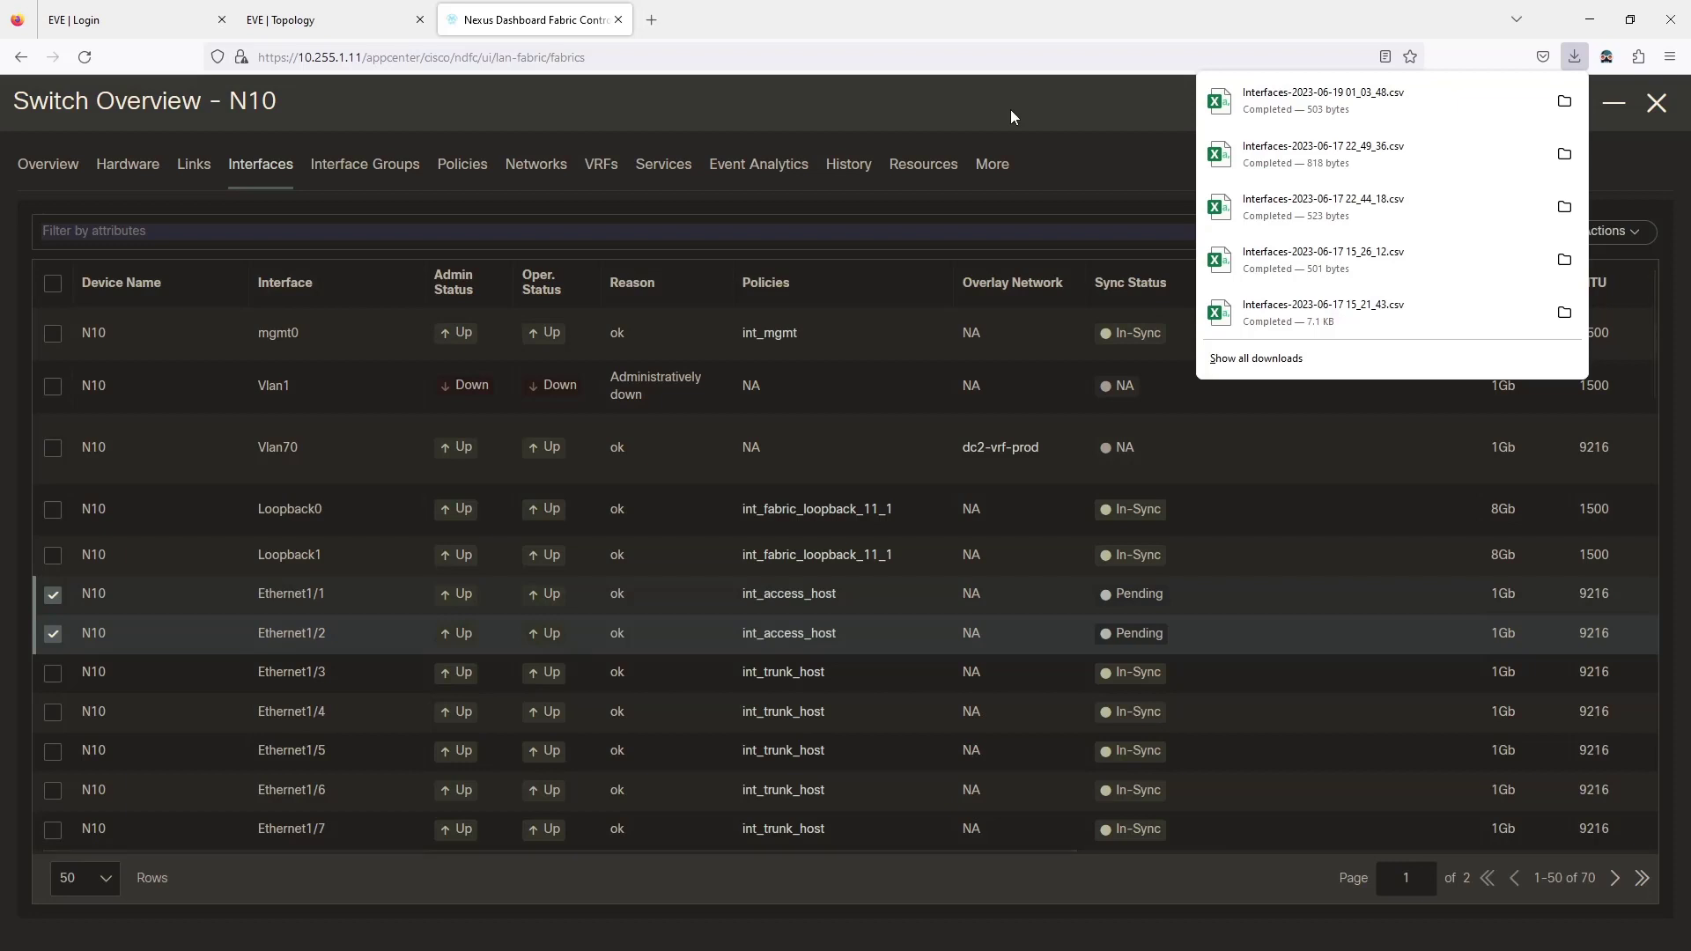
click(1307, 120)
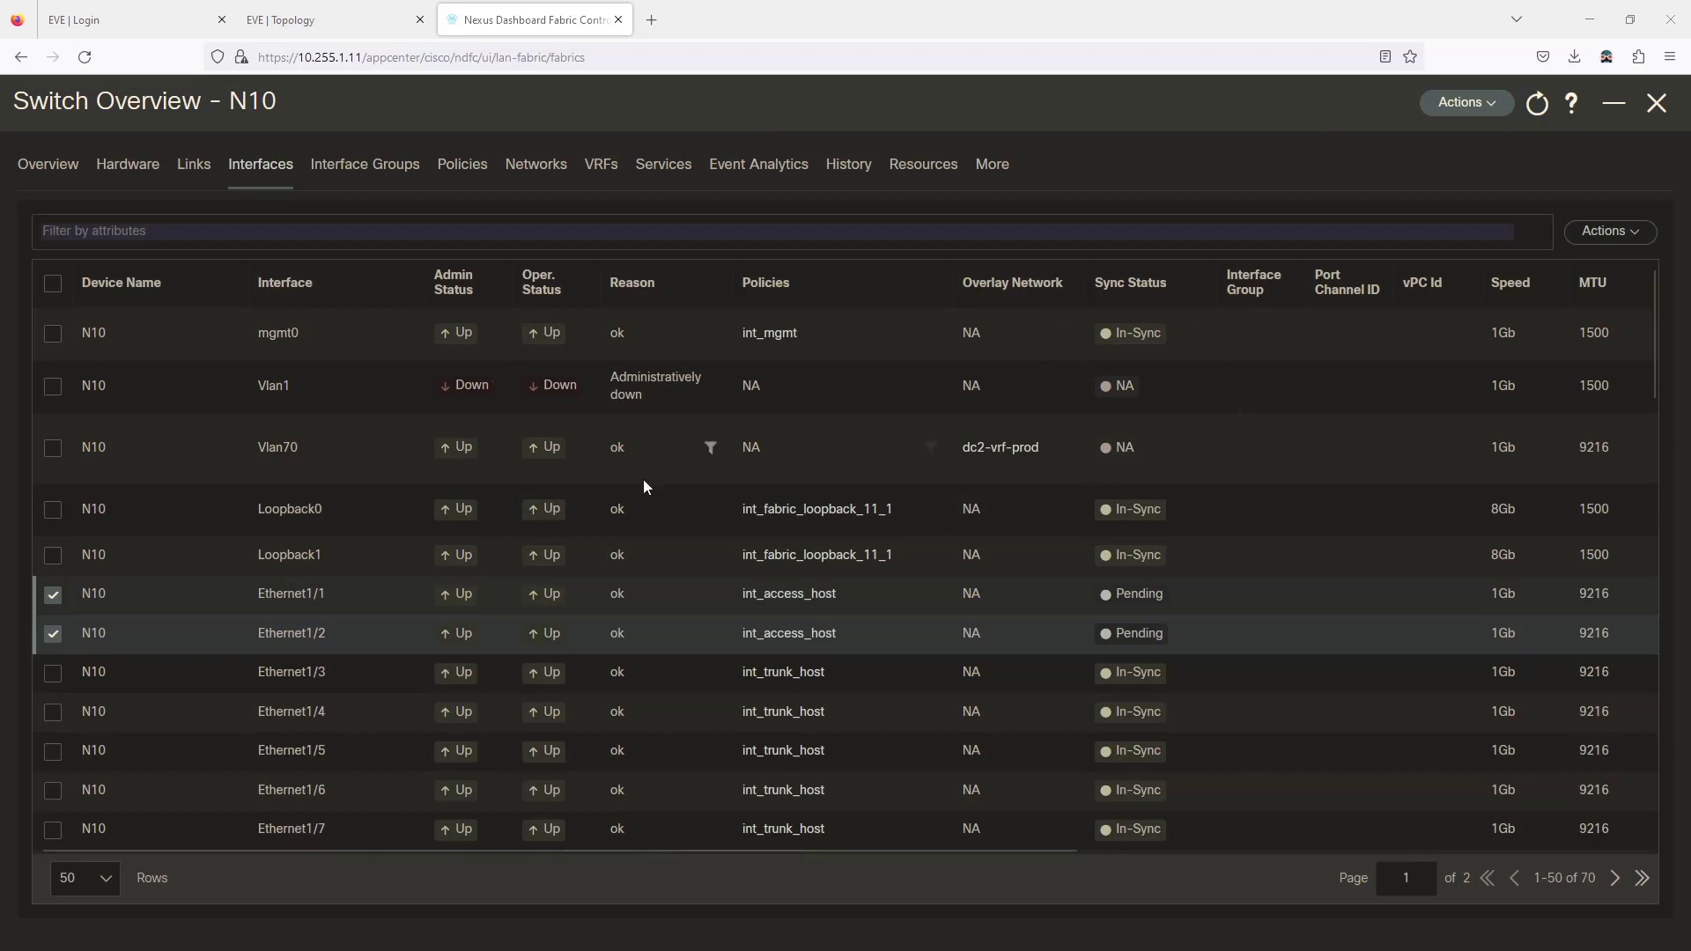
Close N10's overview, review N11's Interfaces tab, and return to the dc2 switch list.
click(1655, 103)
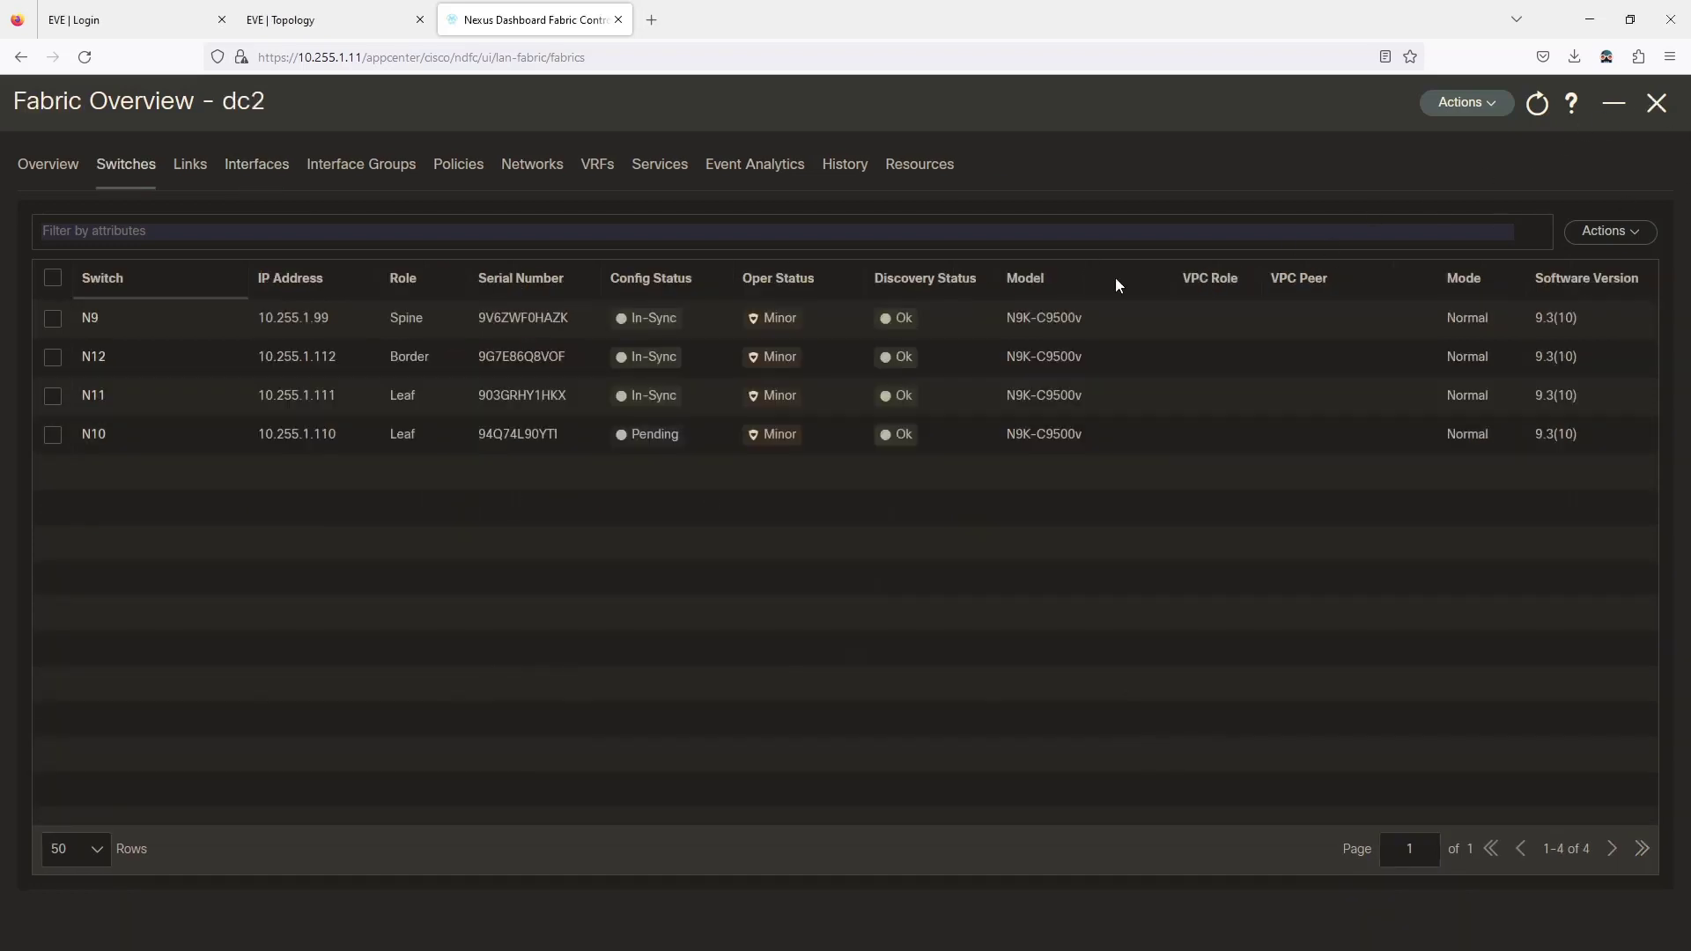
click(92, 399)
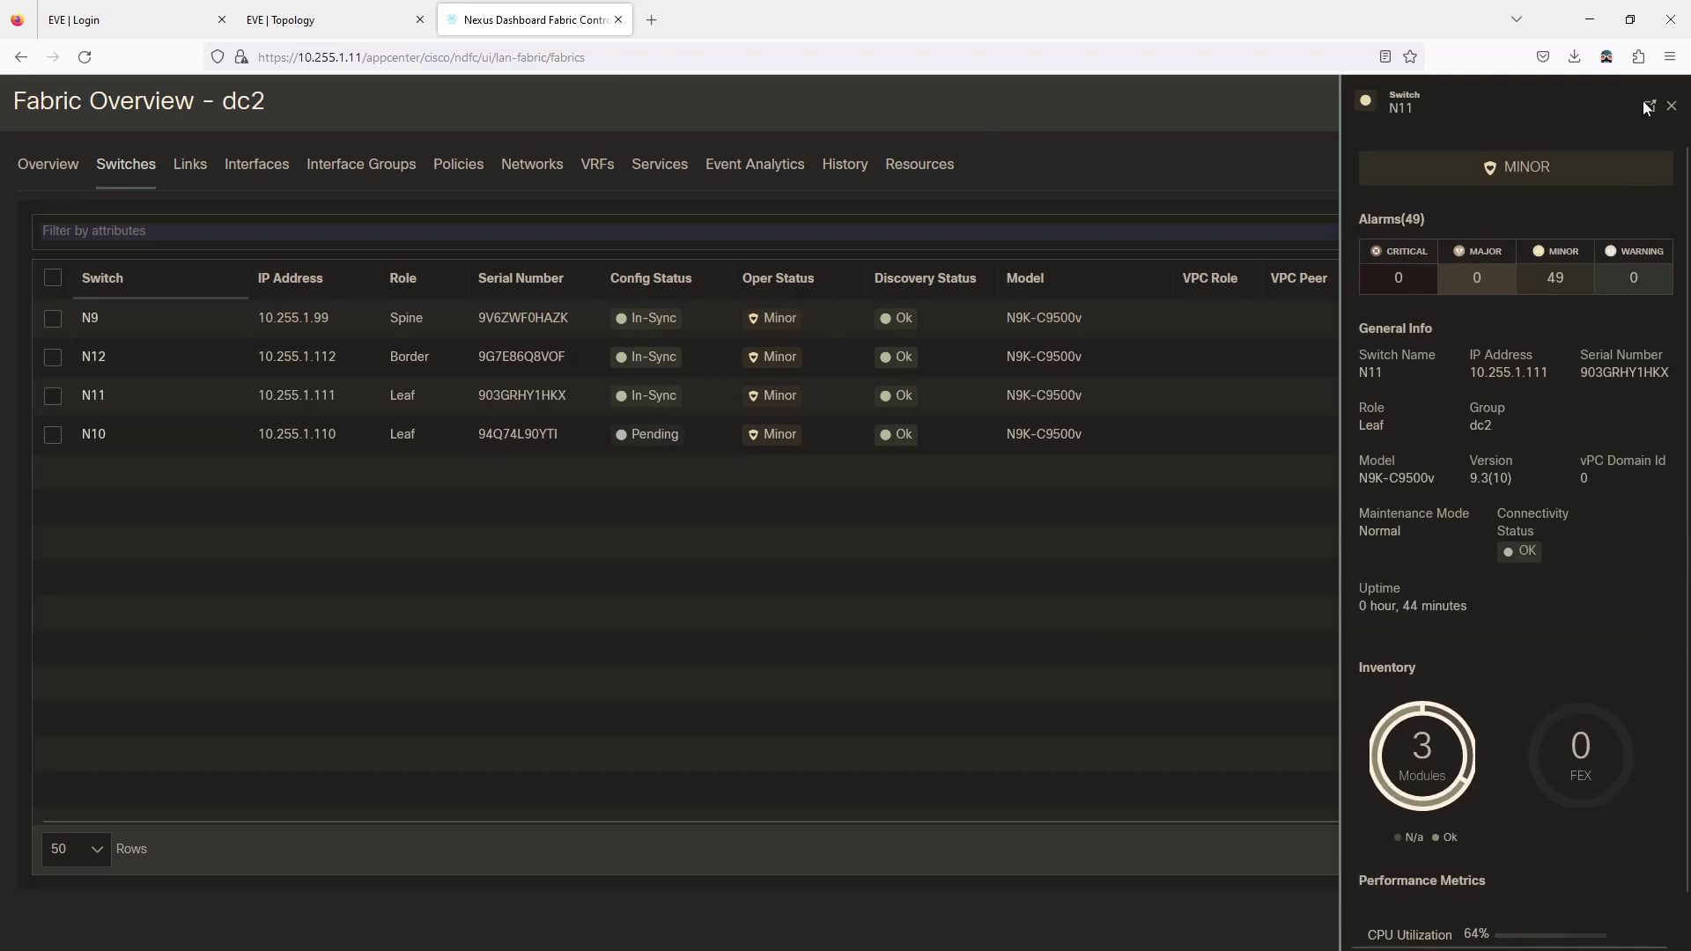
click(1647, 106)
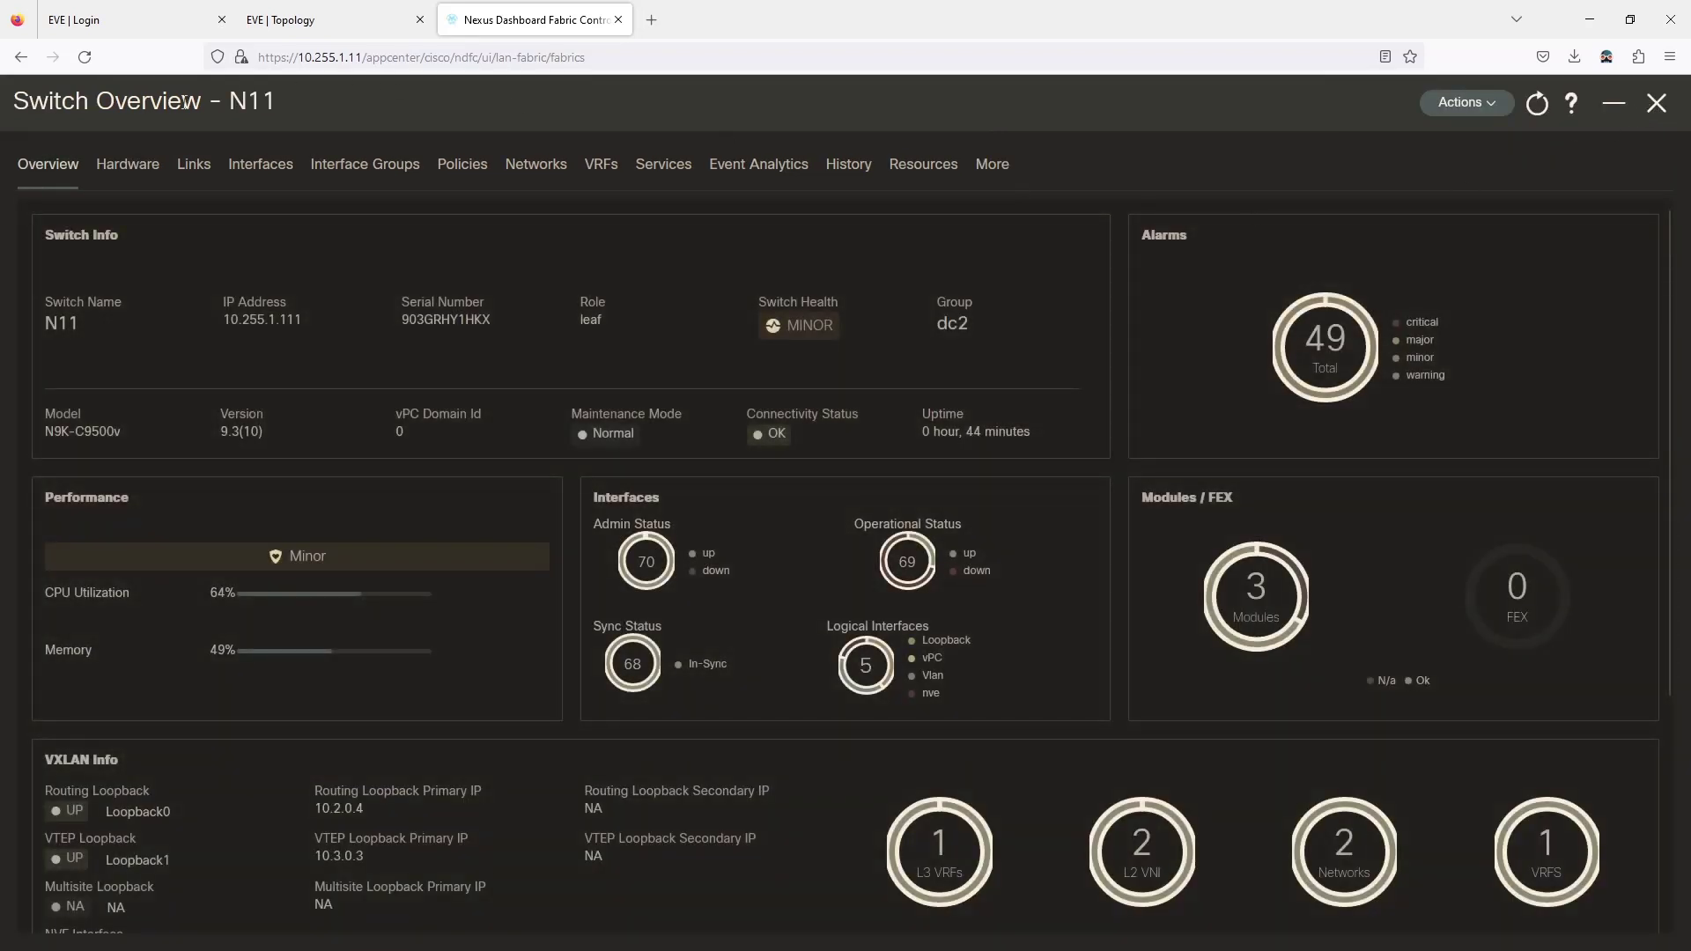
click(244, 171)
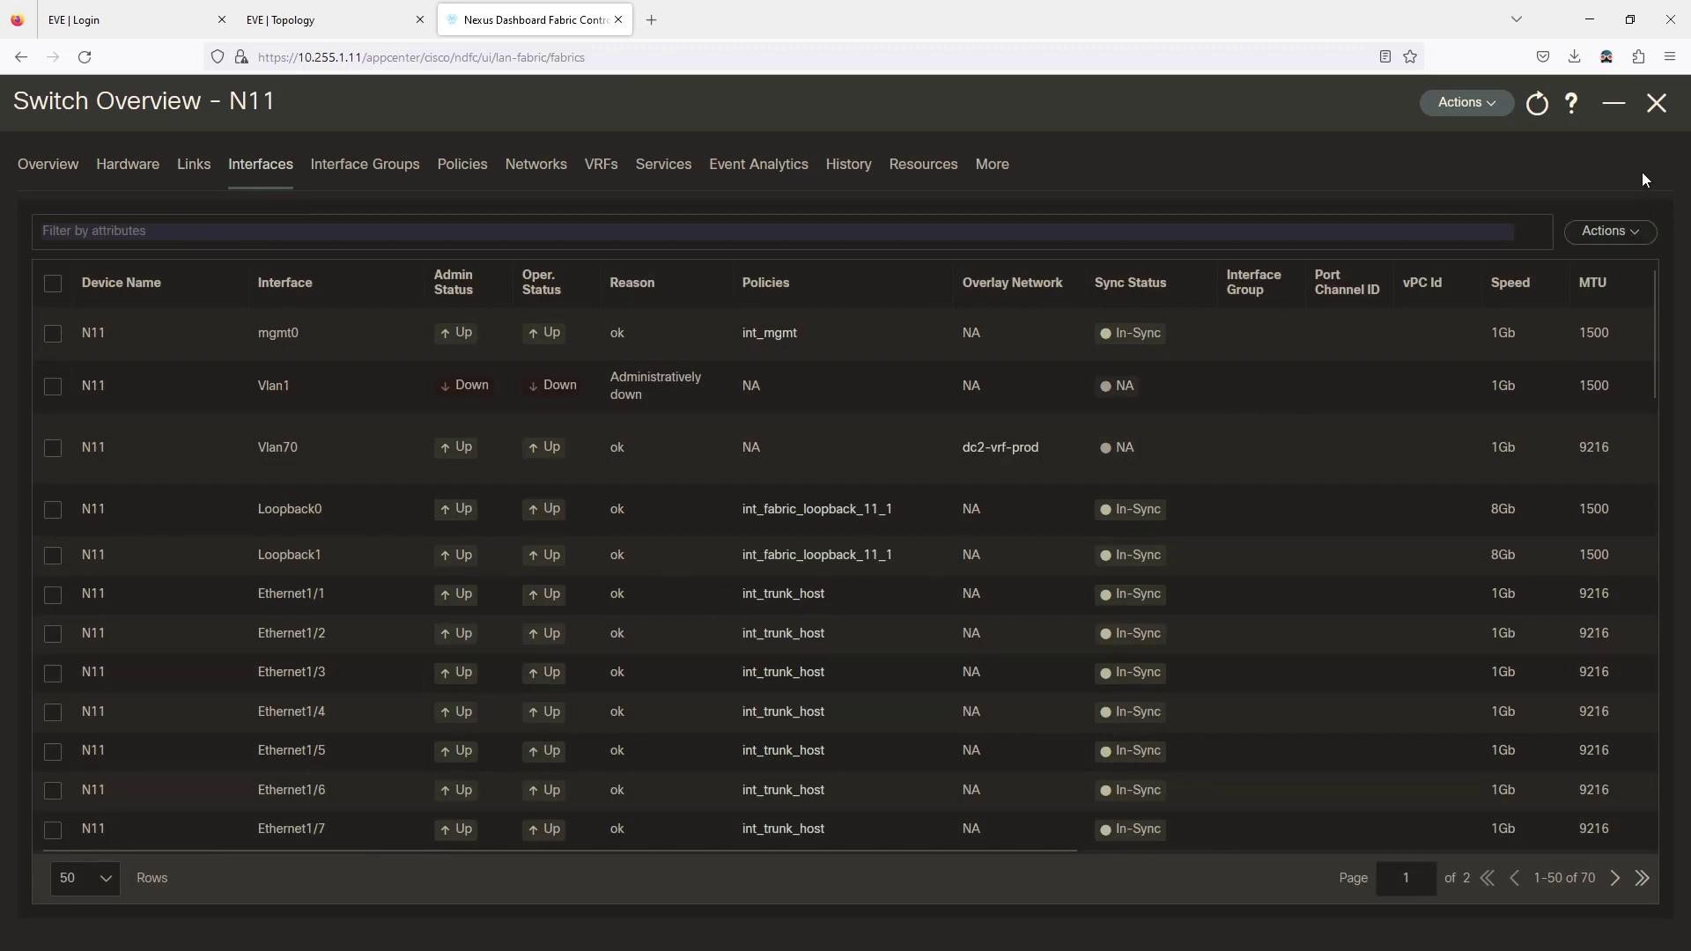
click(1656, 103)
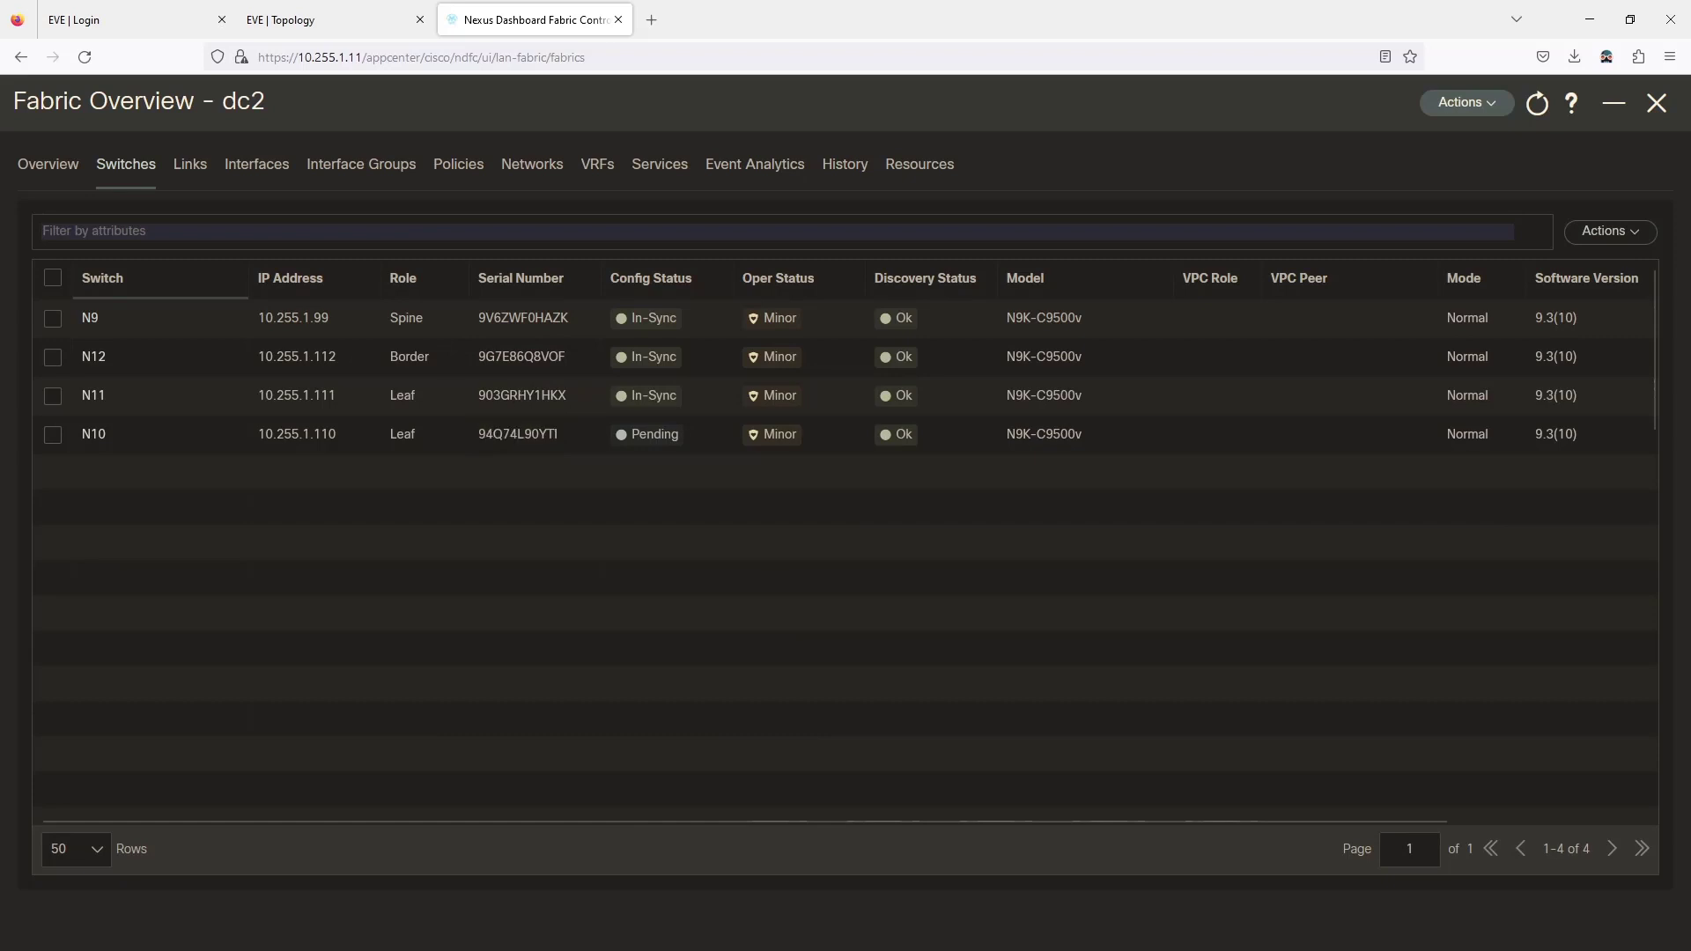
Arrange the exported interfaces sheet and widen columns C and P to show full serials.
drag(0, 264, 1122, 287)
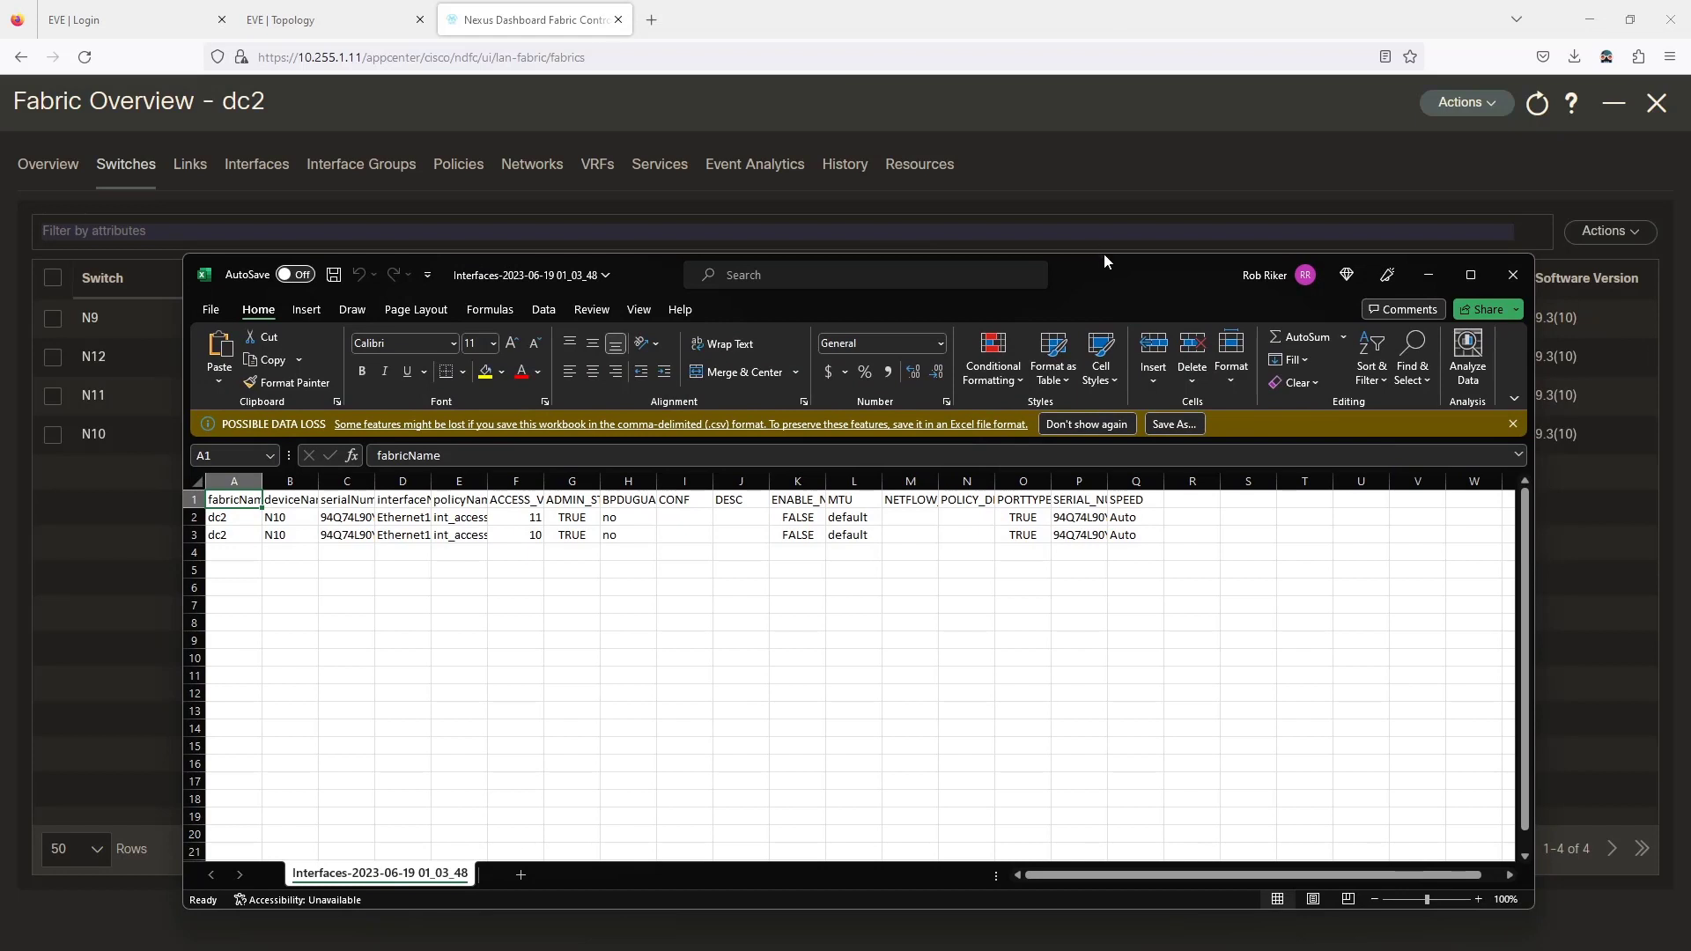
double_click(259, 310)
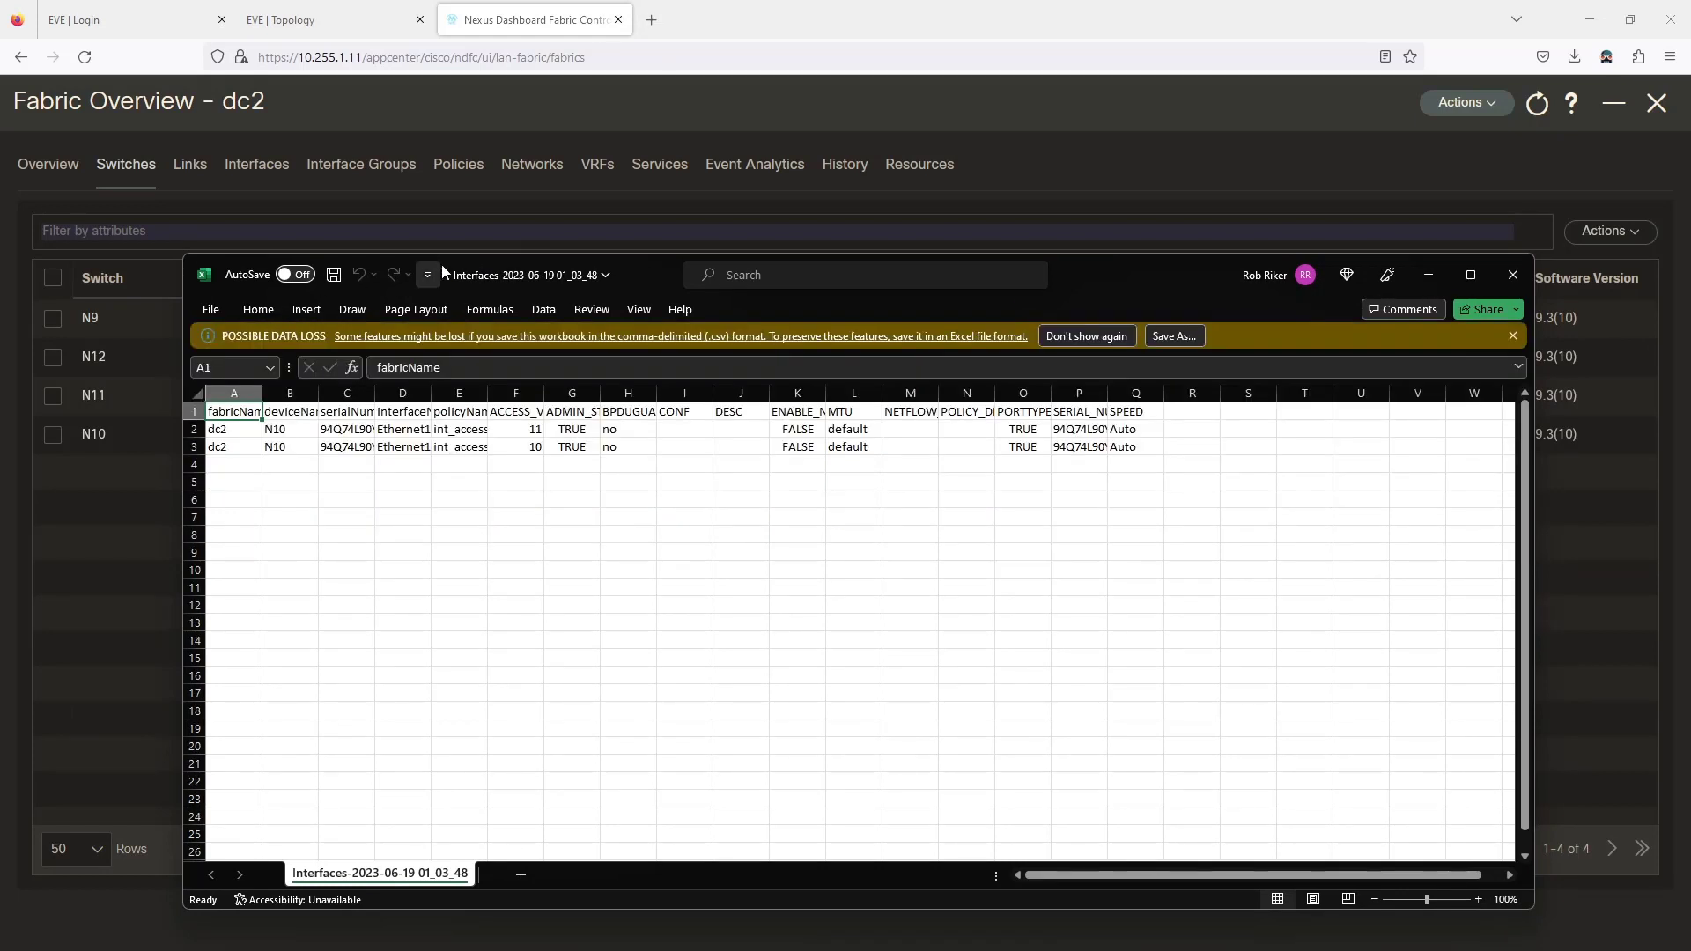
drag(499, 260, 499, 524)
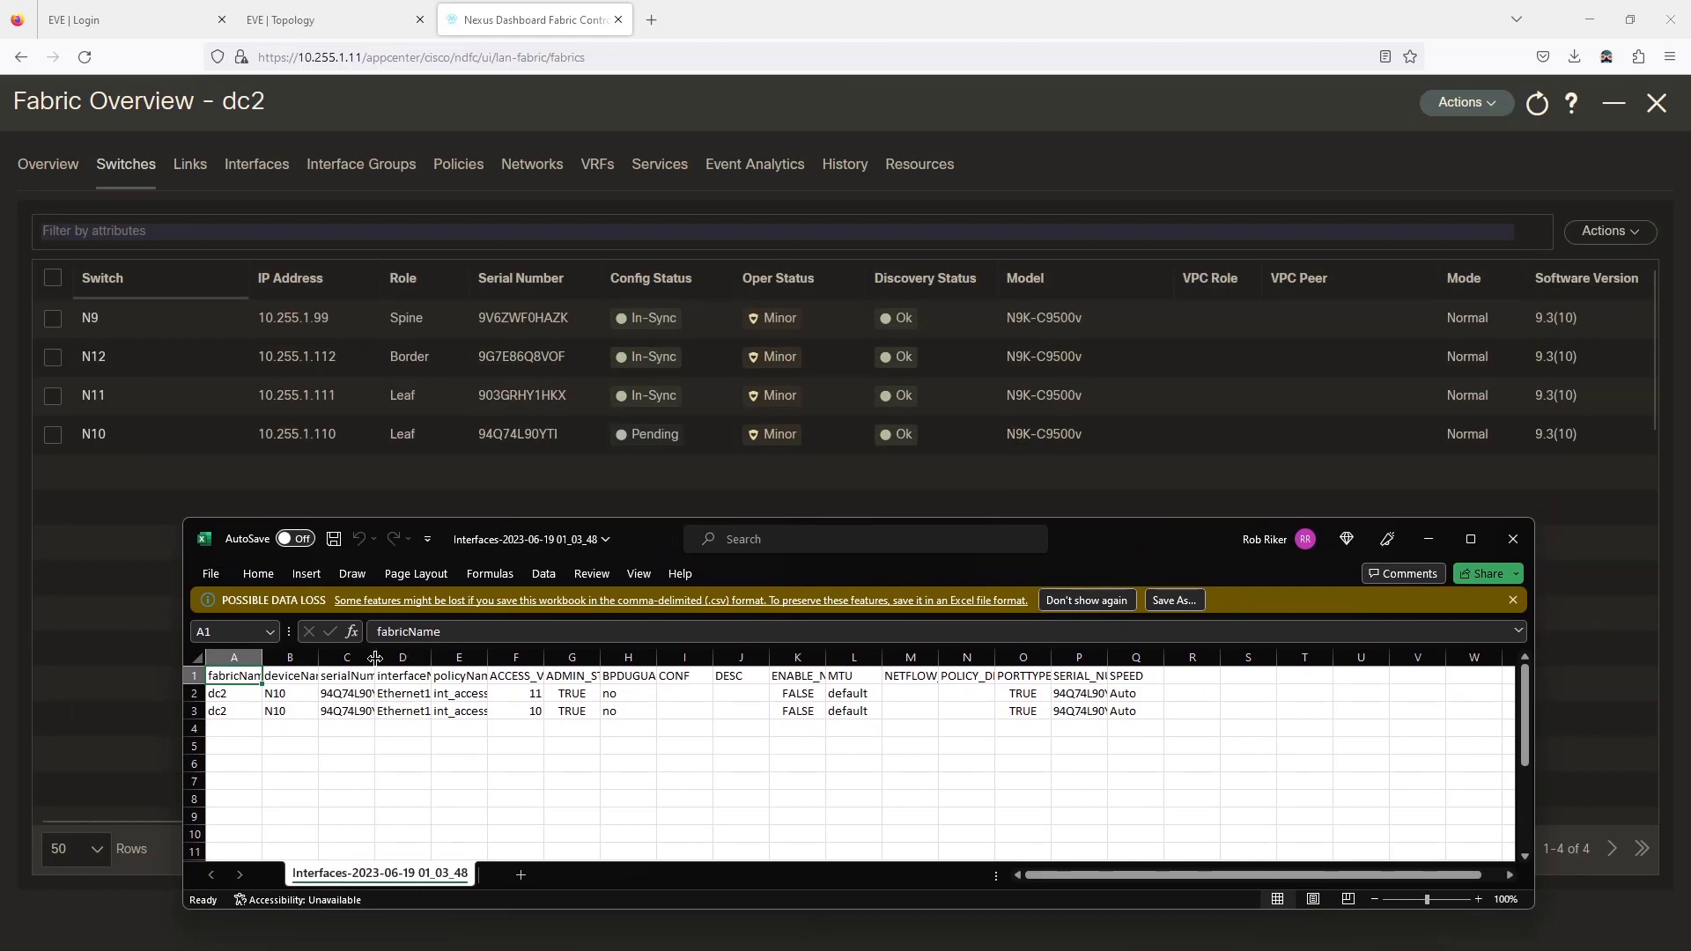
drag(381, 657, 427, 657)
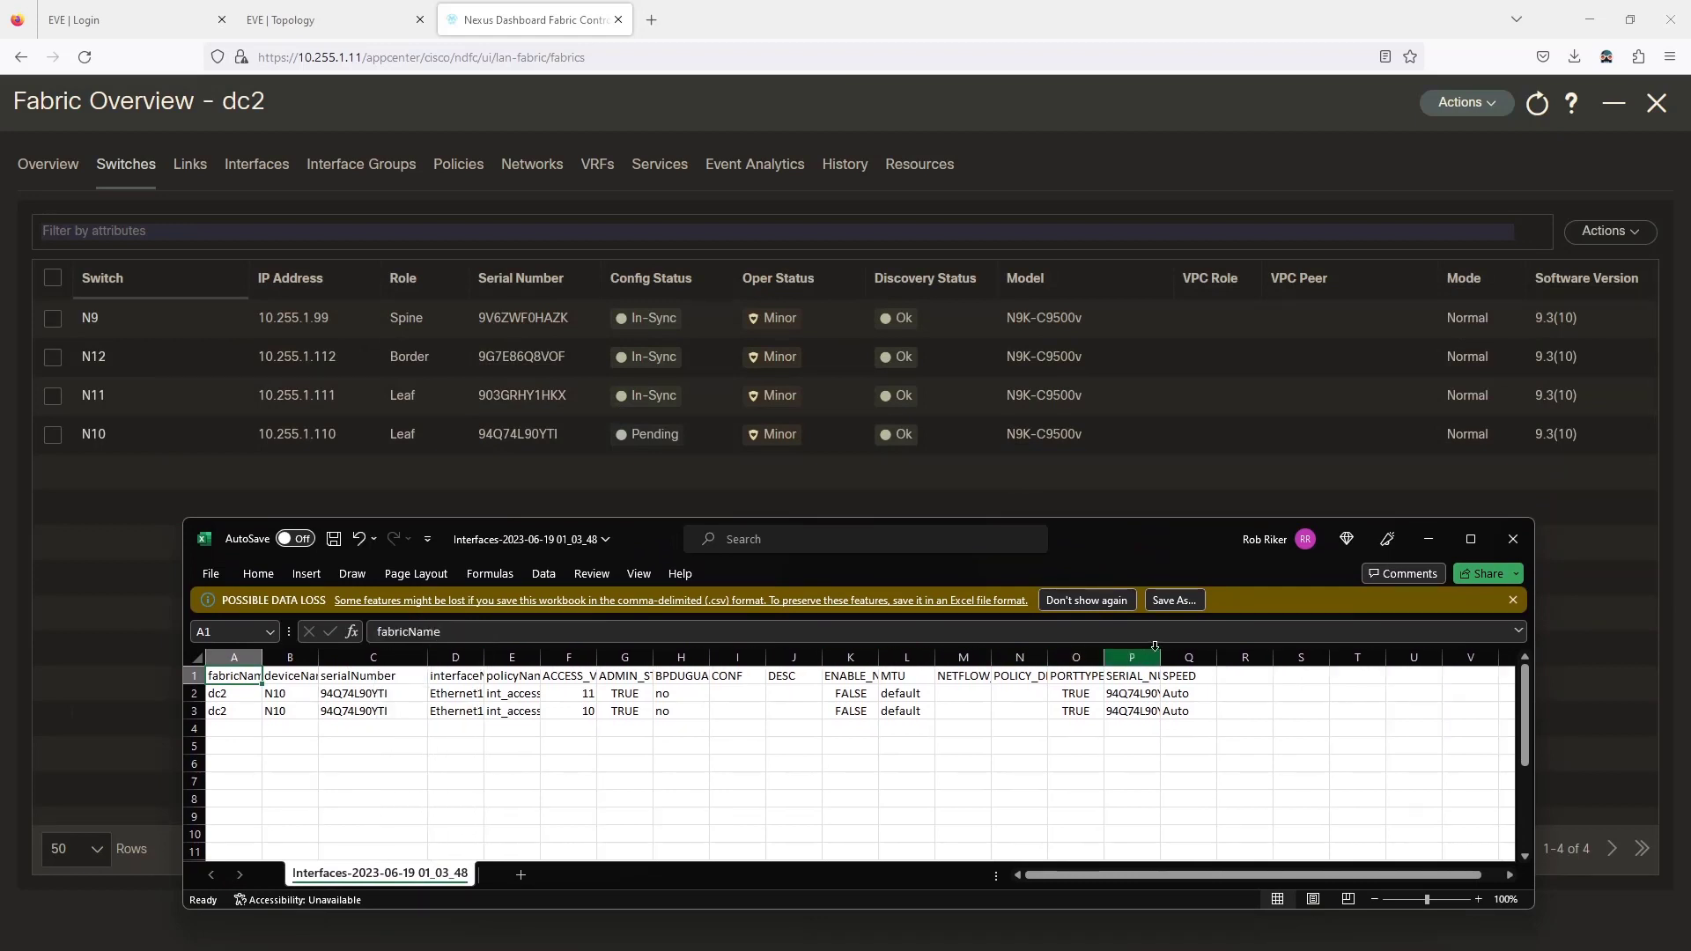
drag(1159, 656, 1267, 656)
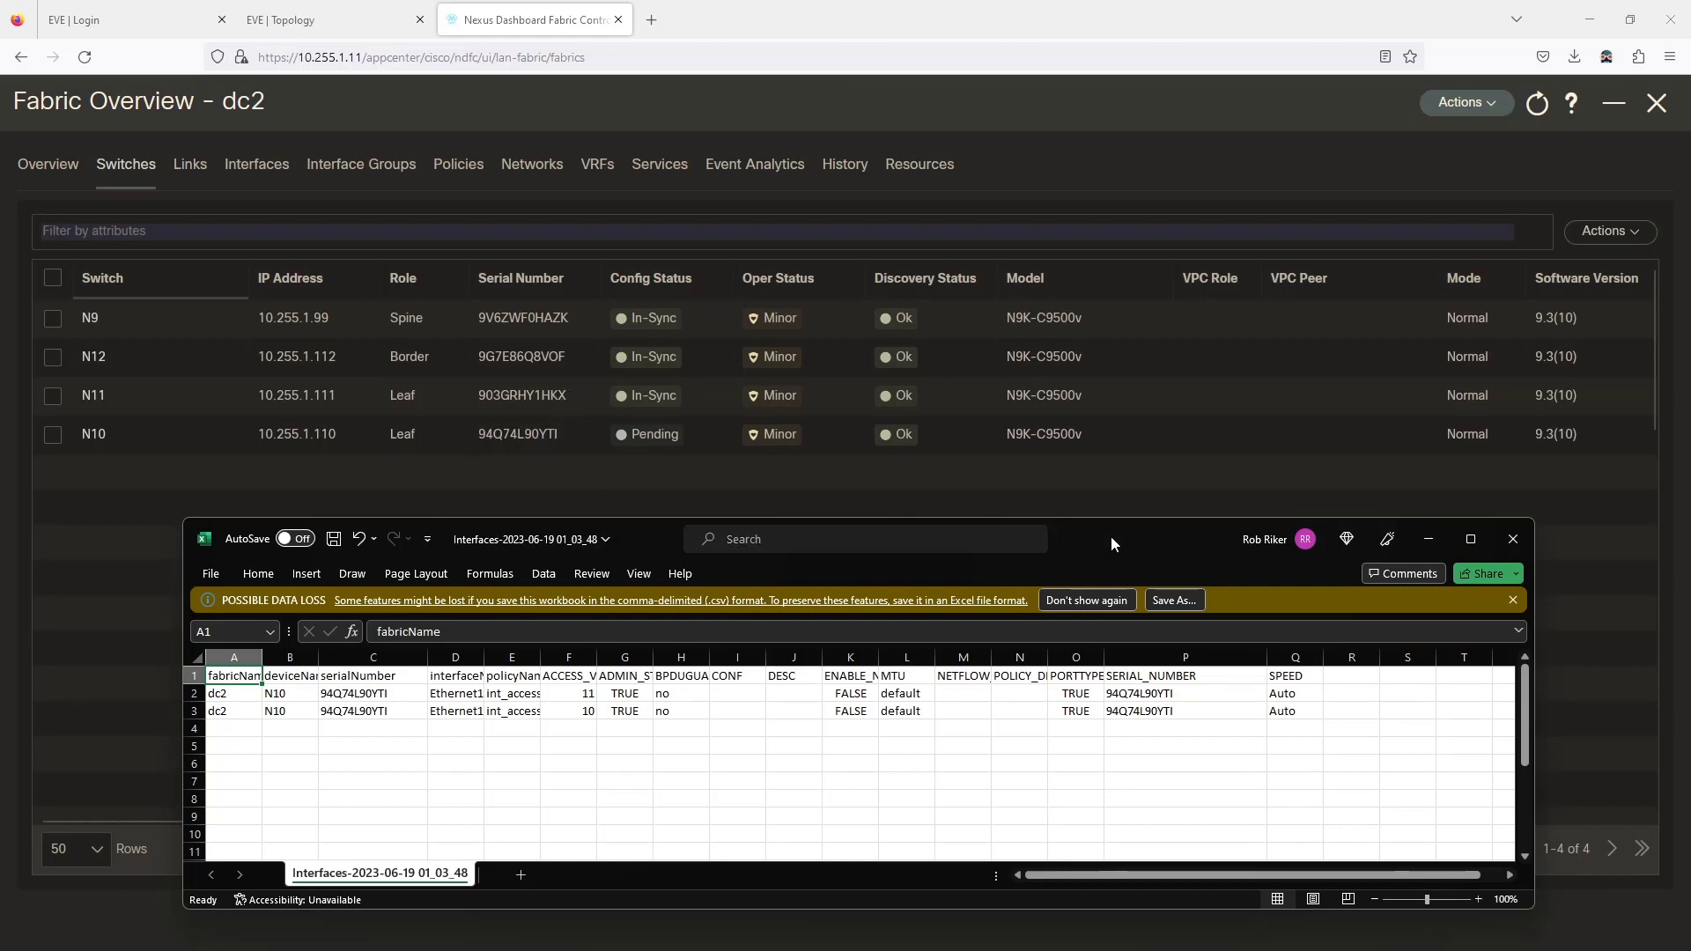
Copy N11's serial number from the switch table into cells C2, C3, P2 and P3.
click(329, 445)
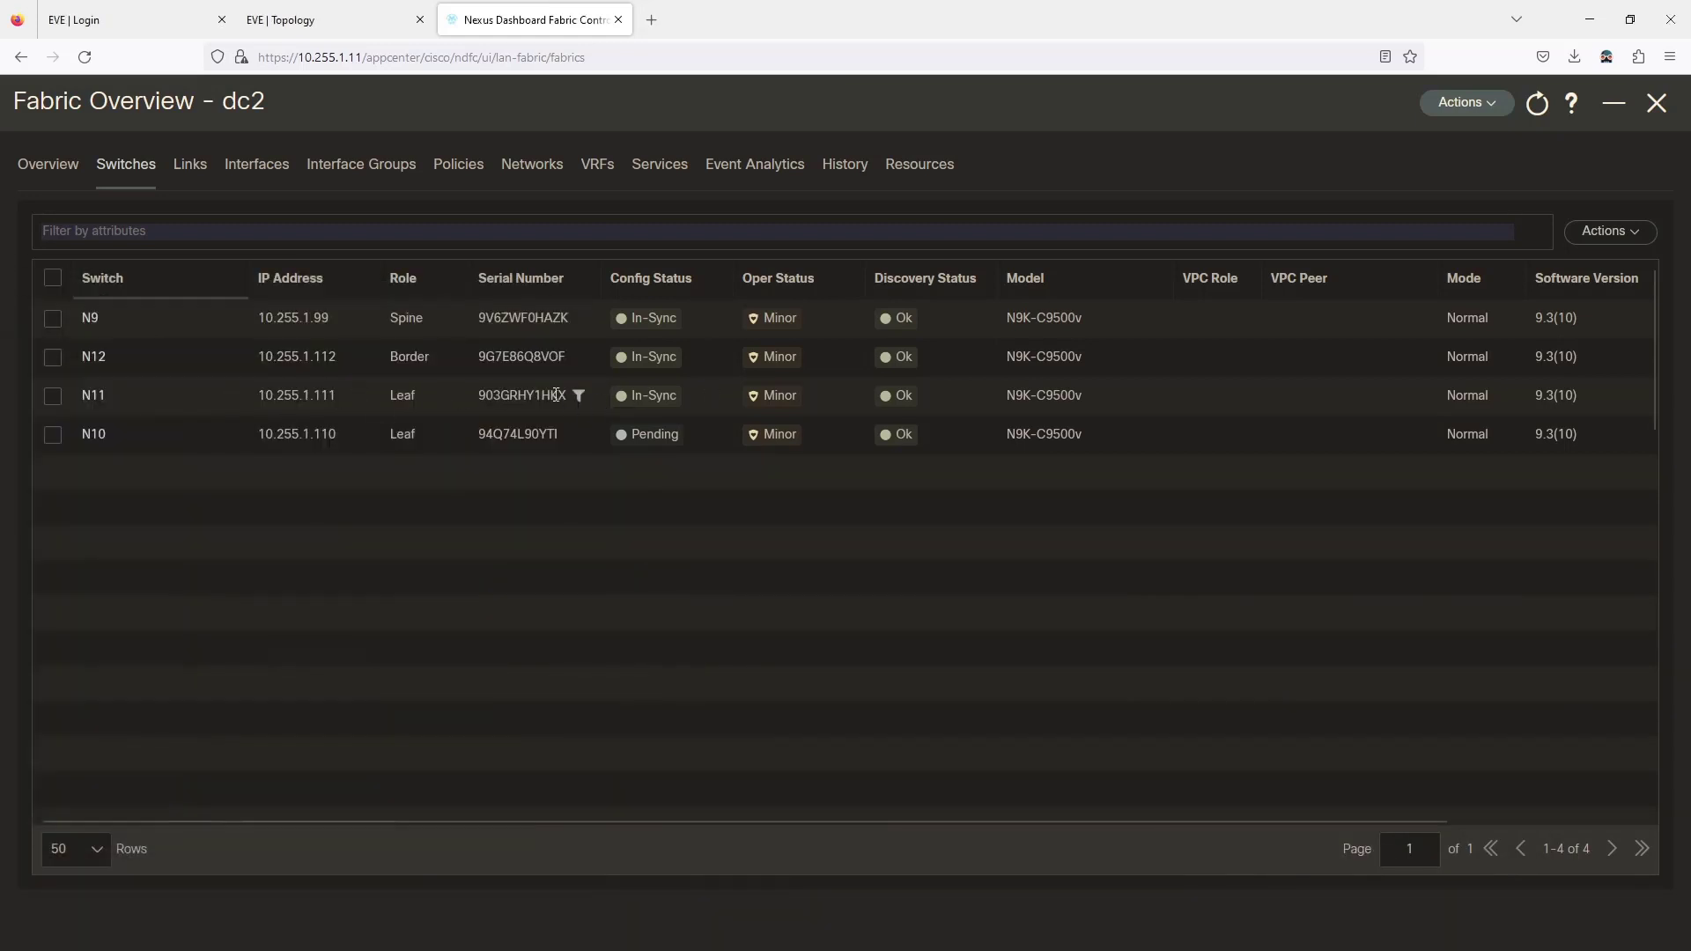
double_click(497, 394)
key(ctrl+c)
key(alt+Tab)
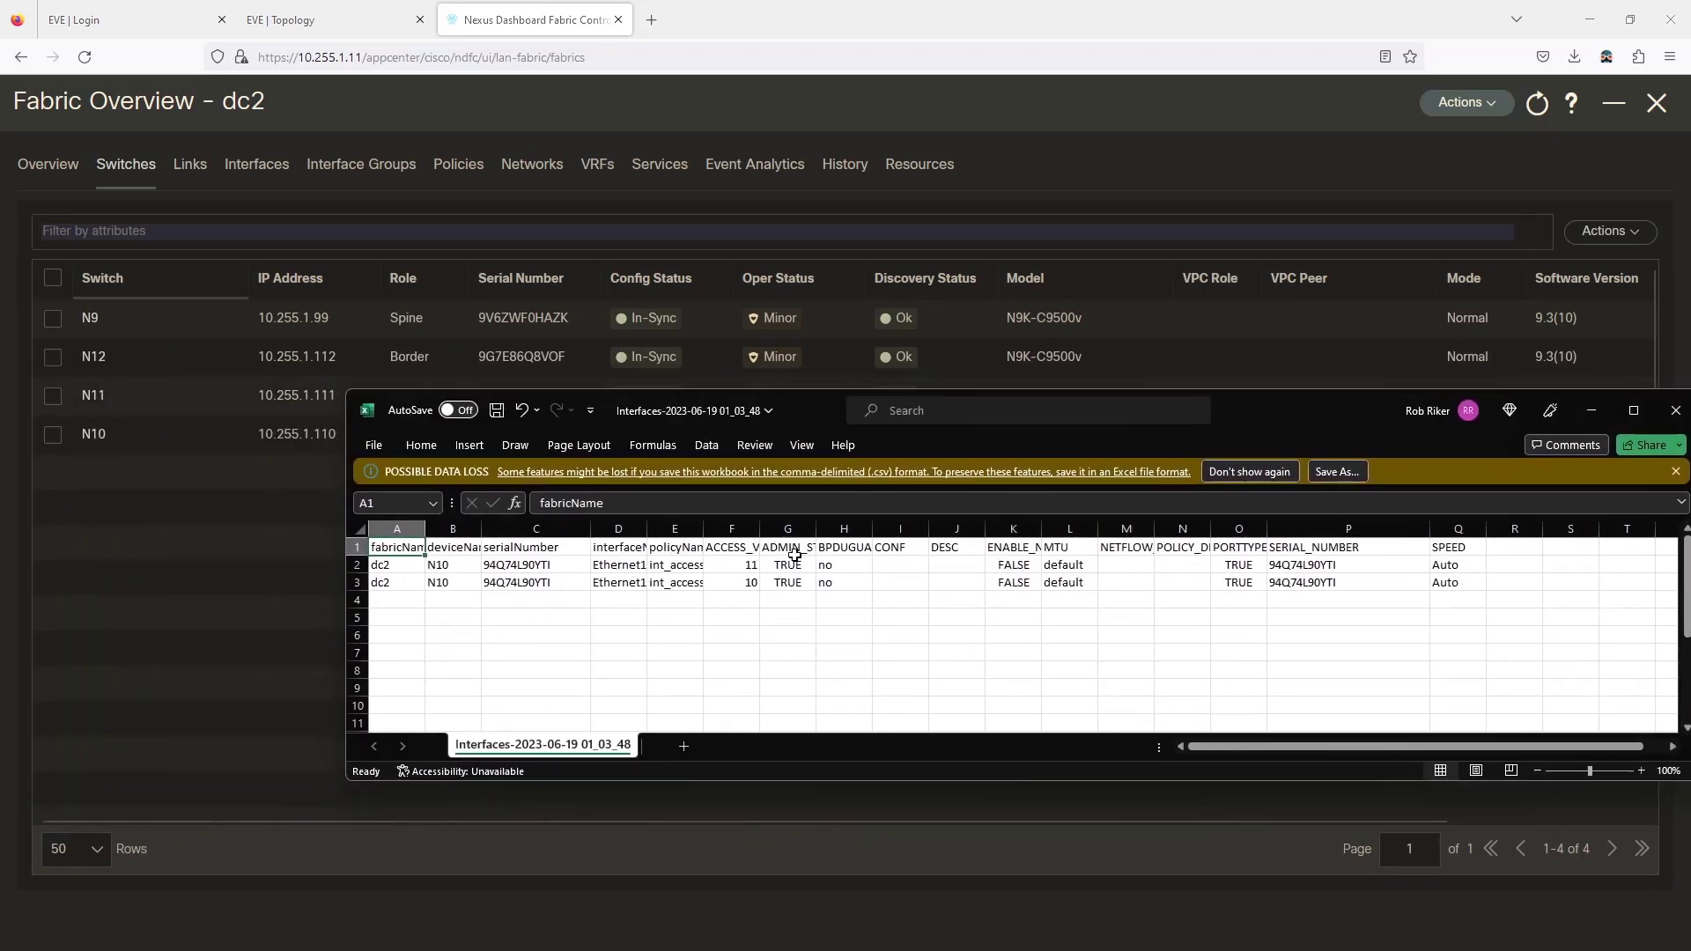
click(527, 566)
key(ctrl+v)
click(548, 584)
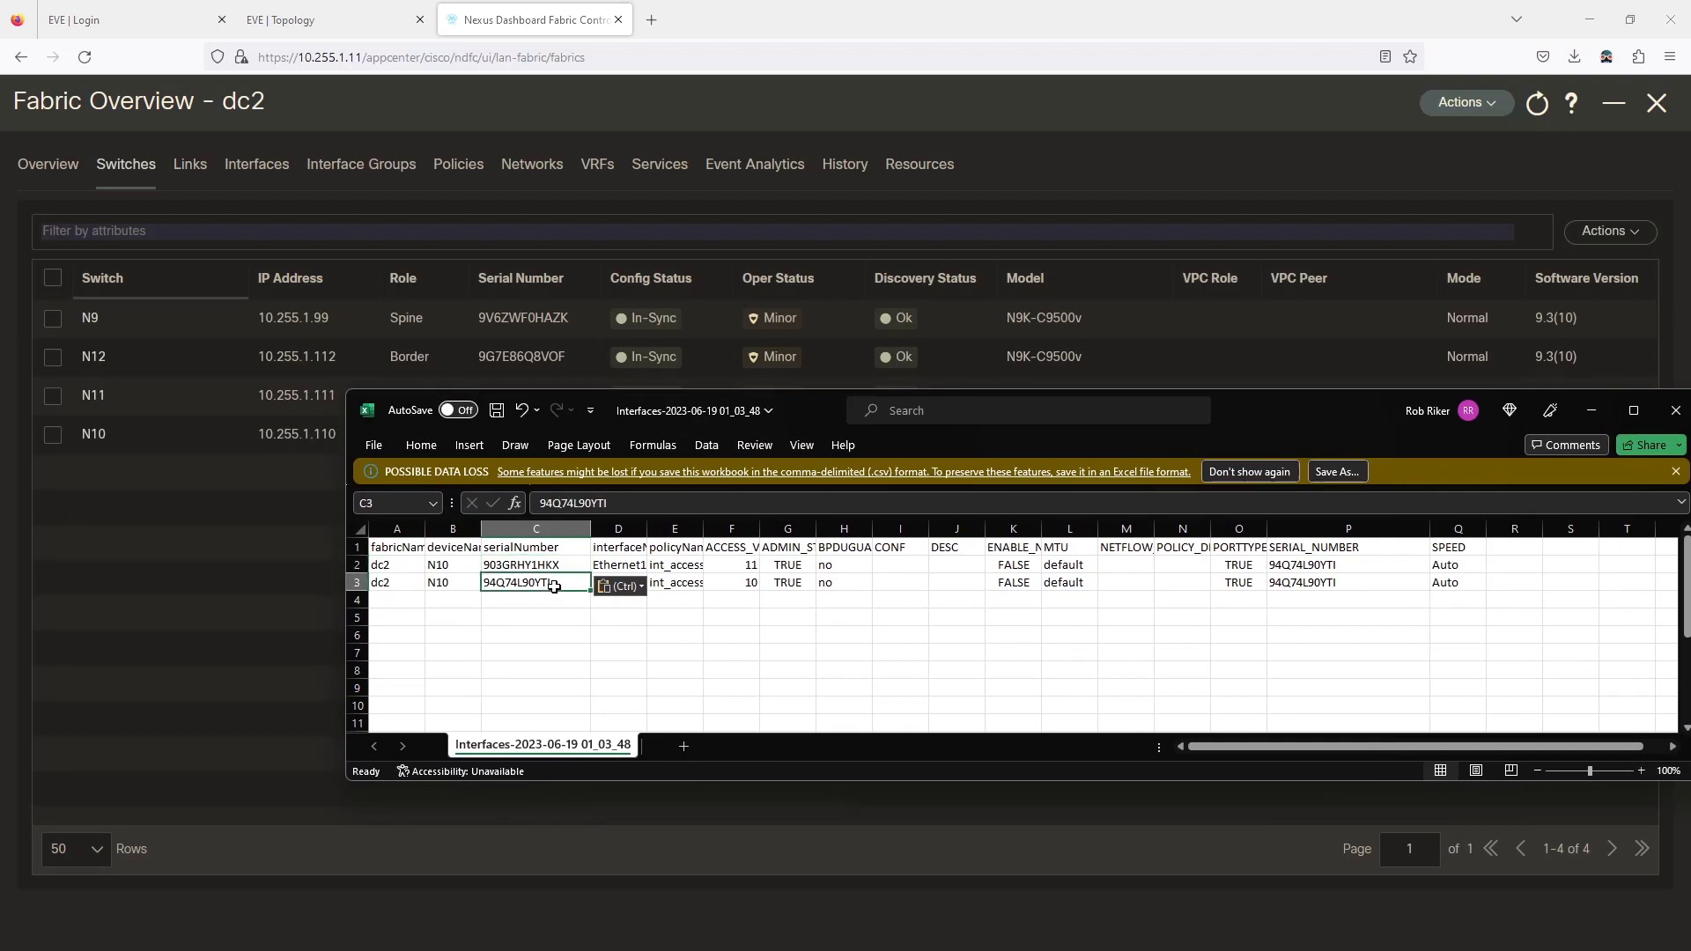
key(ctrl+v)
click(1329, 564)
key(ctrl+v)
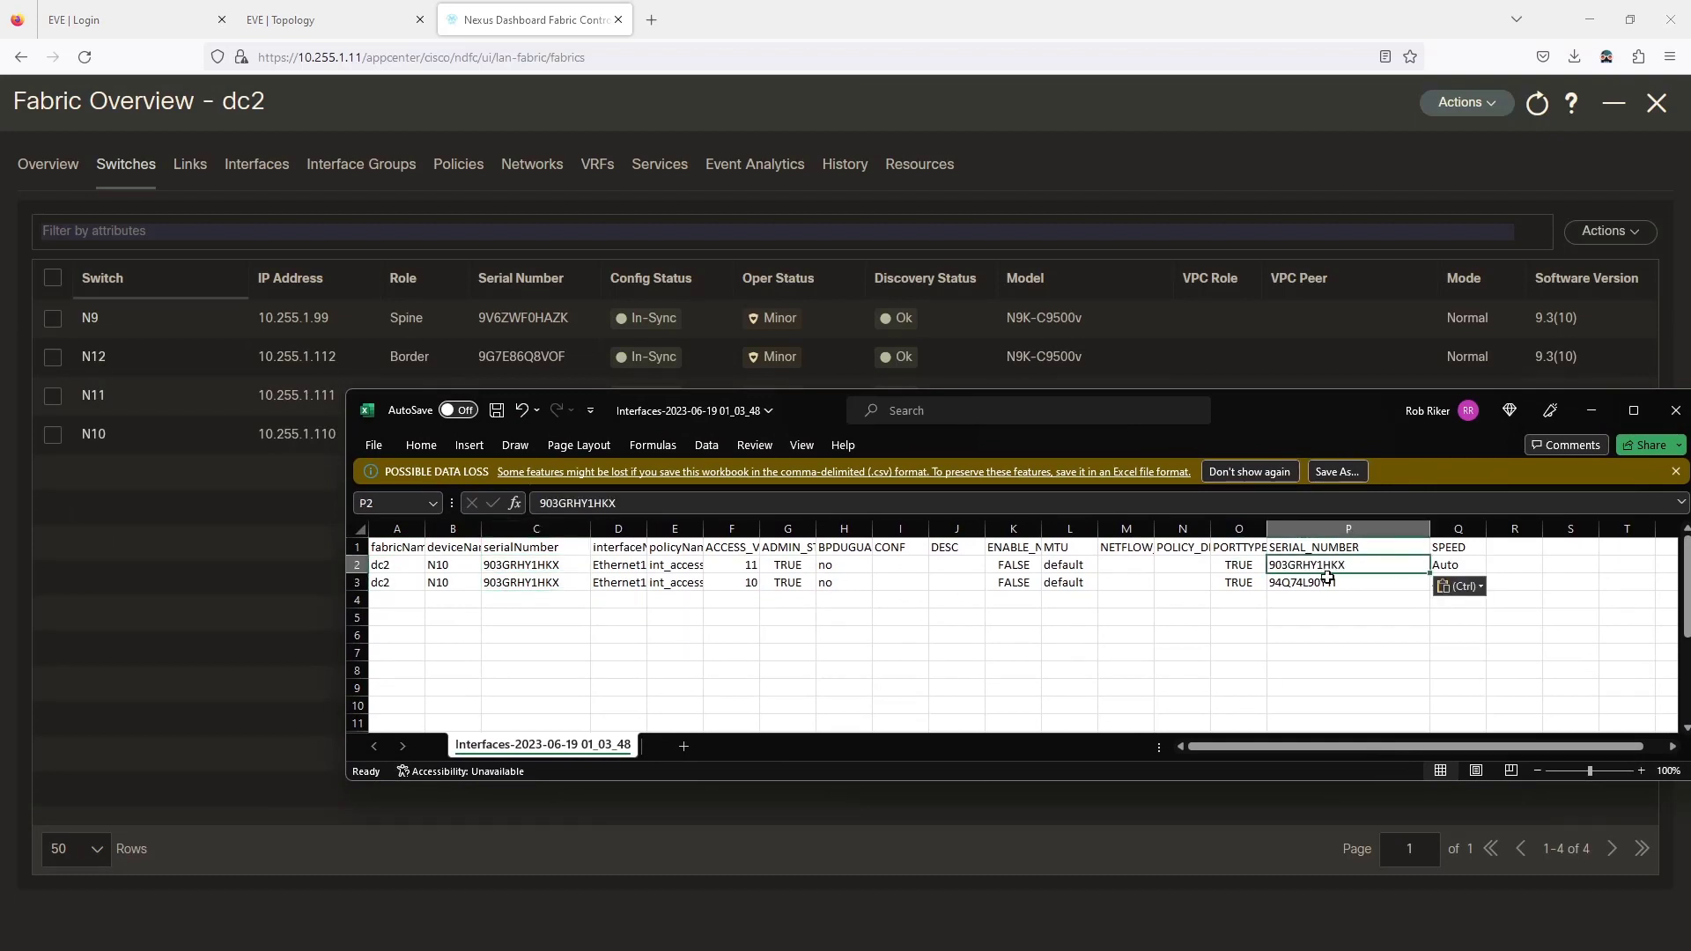
click(1329, 581)
key(ctrl+v)
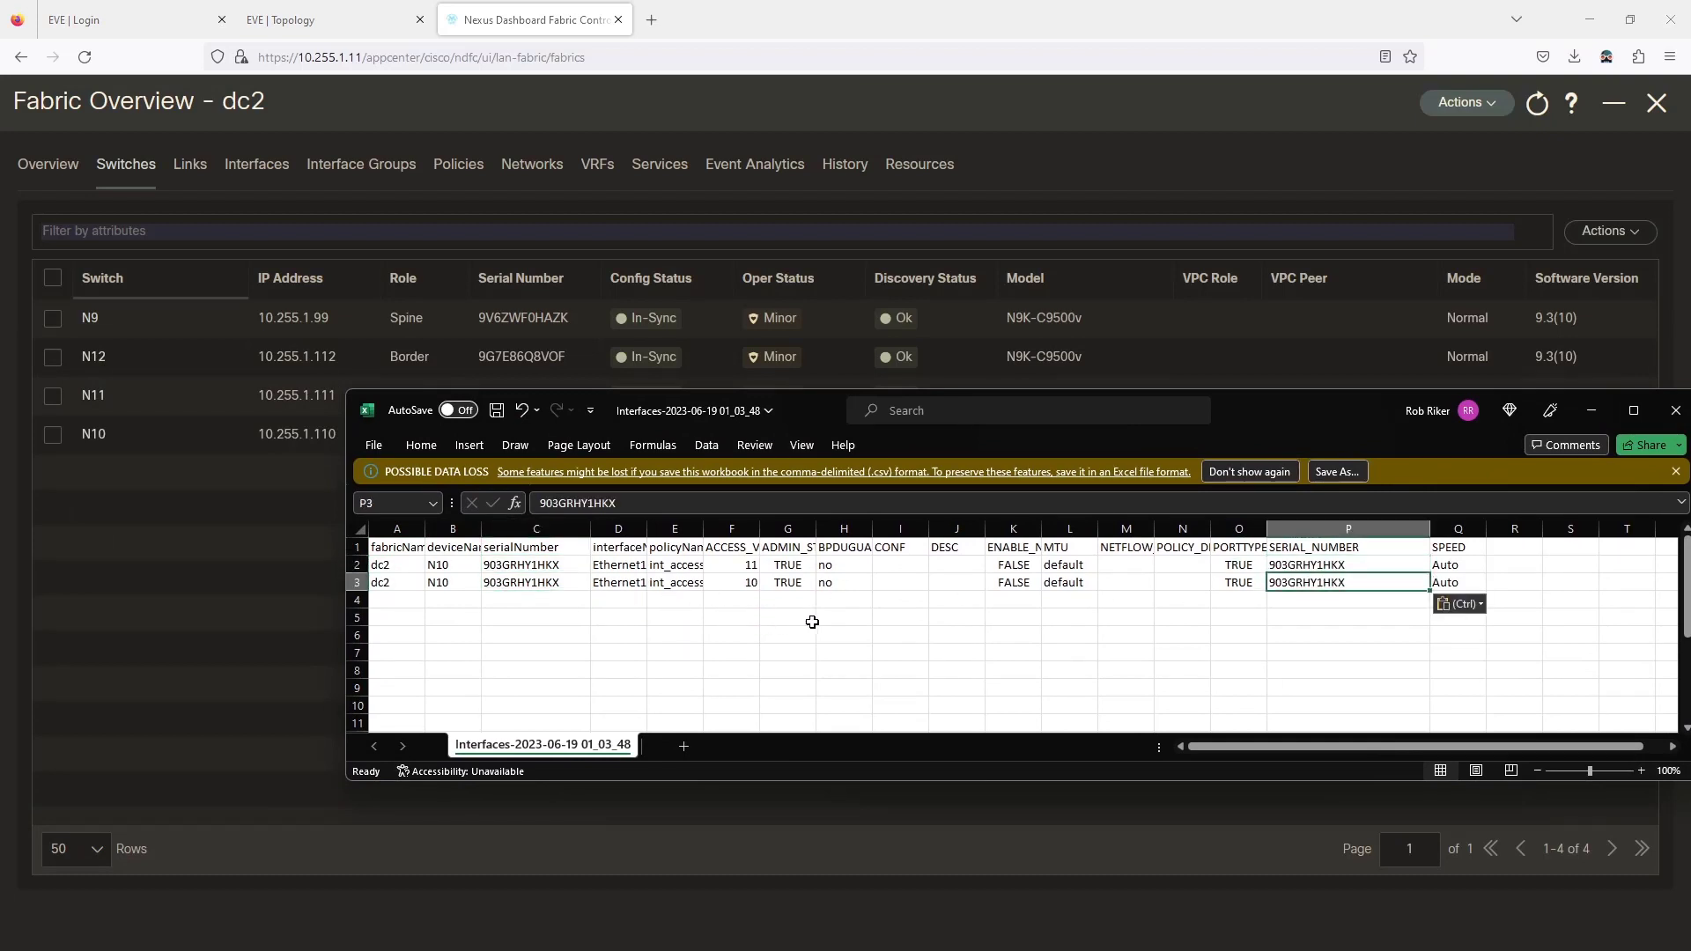
Save the sheet as the CSV N11-updated in Downloads.
click(378, 449)
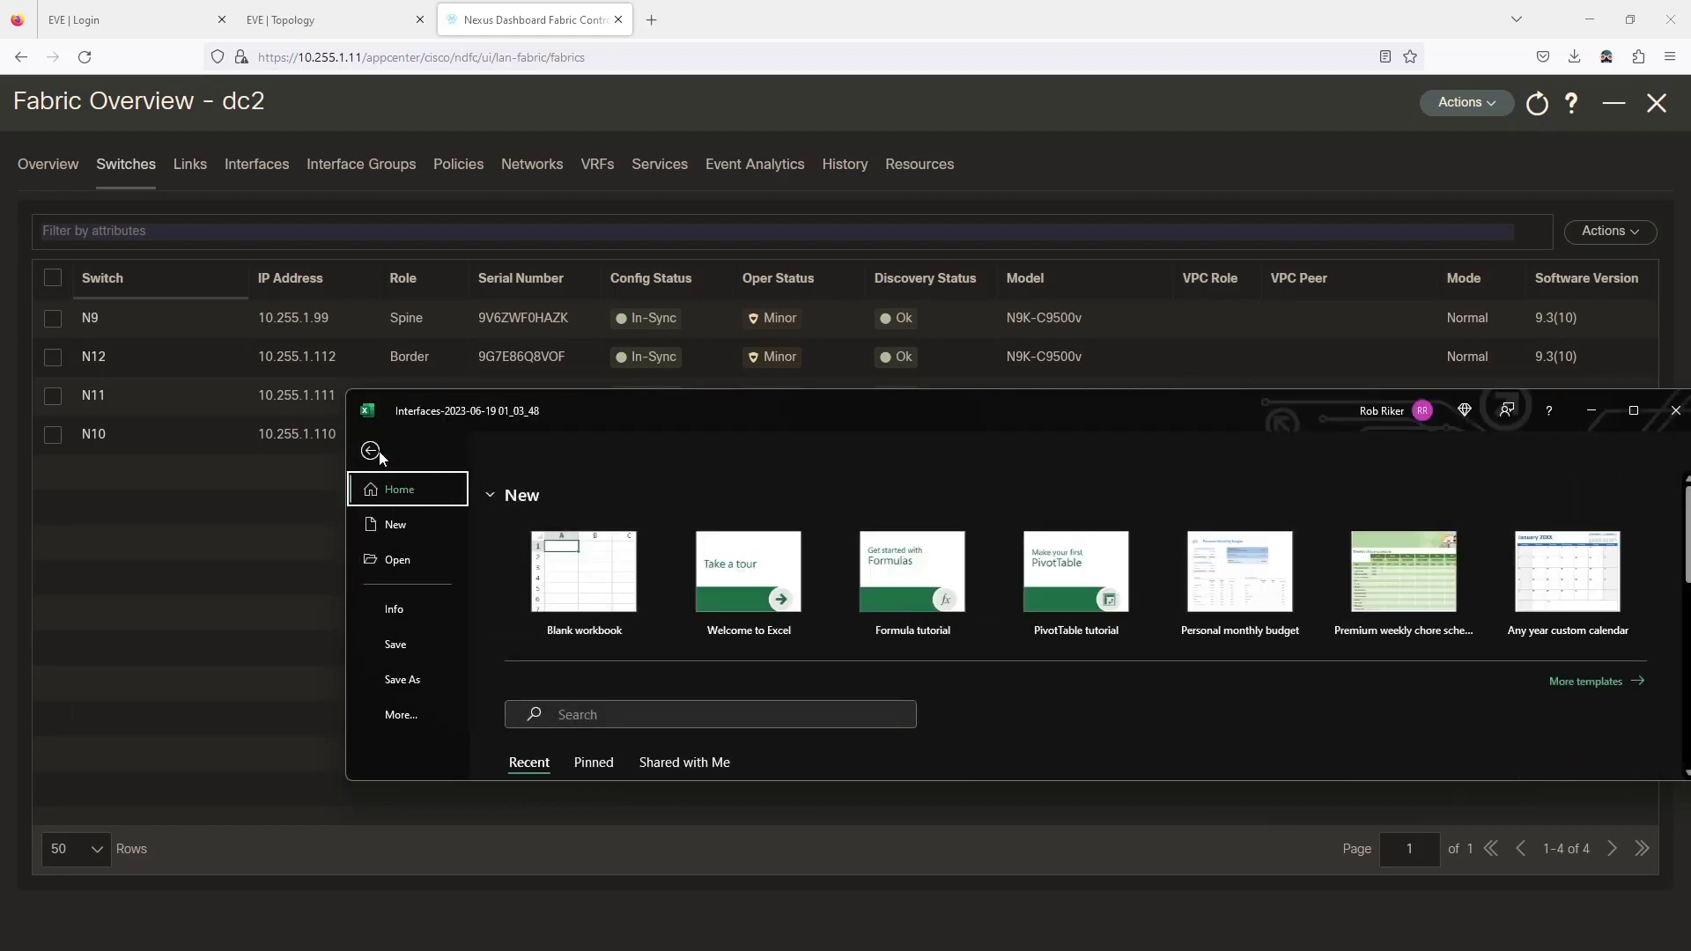
click(406, 681)
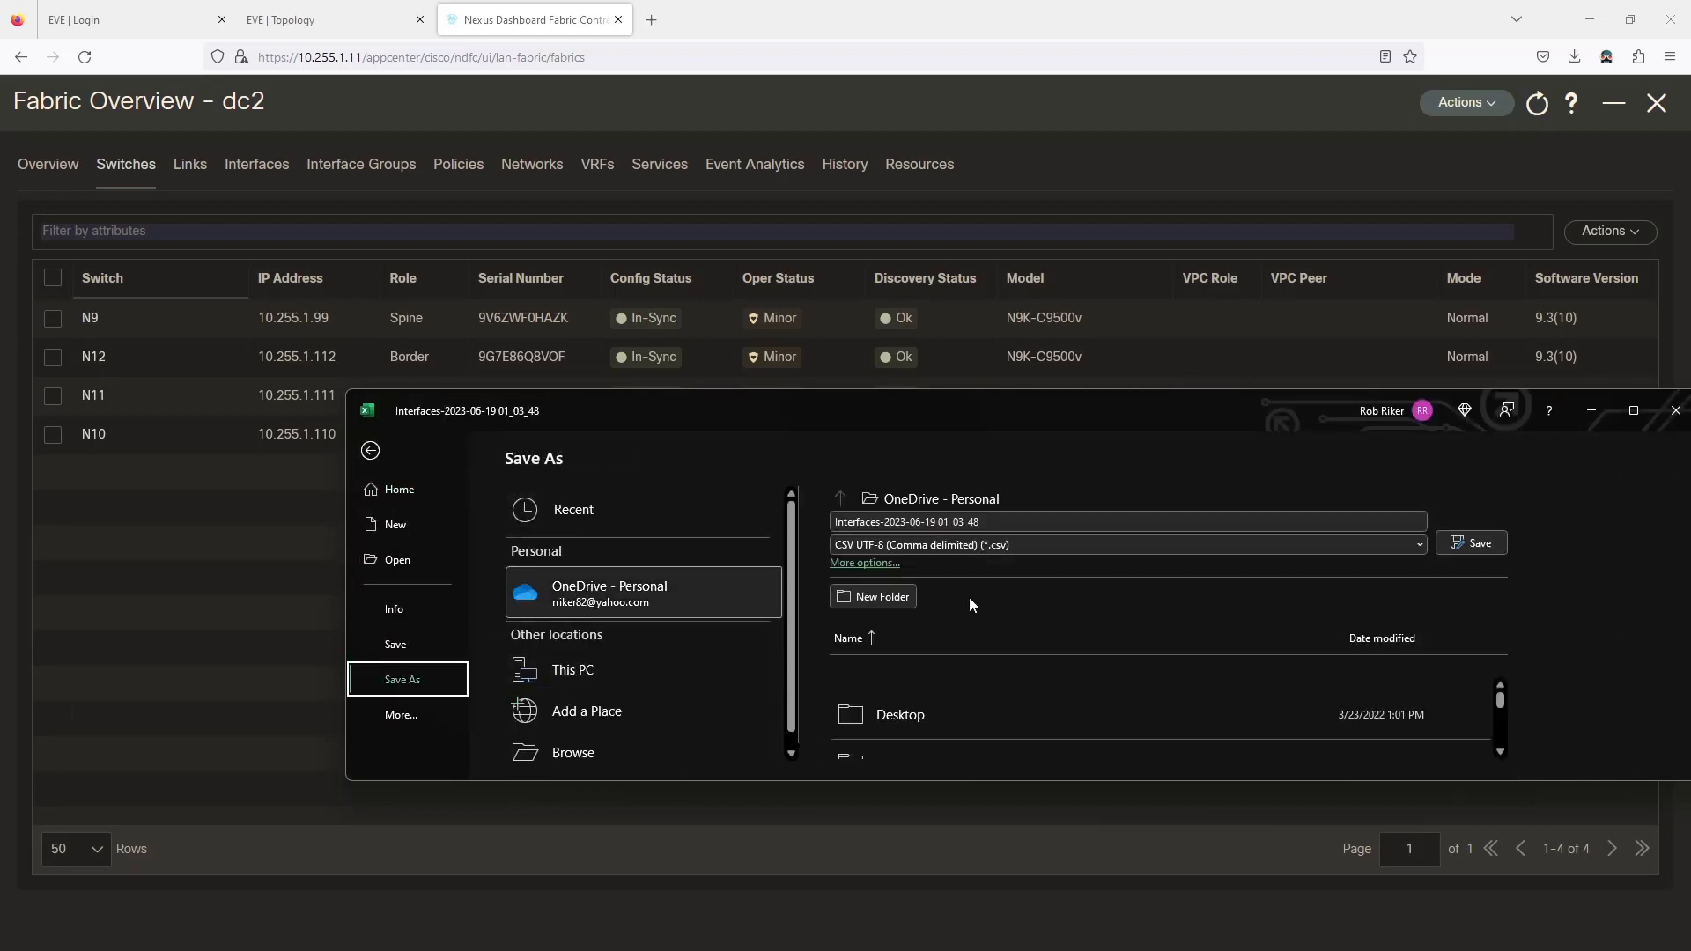
scroll(672, 642, down, 1)
click(562, 737)
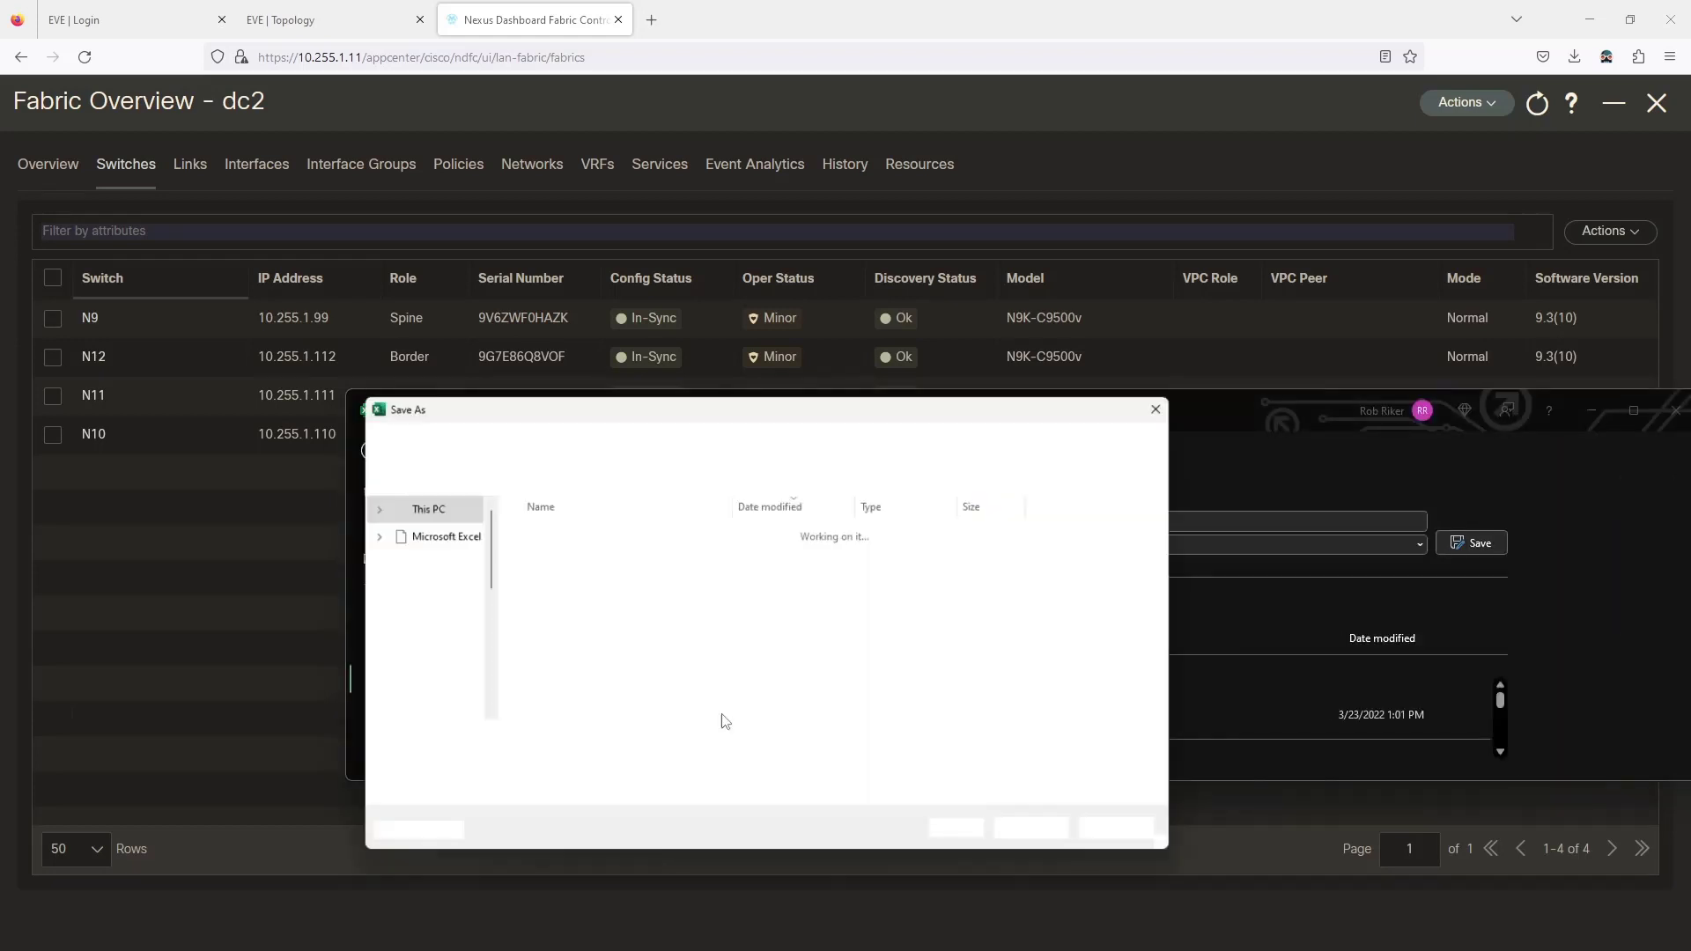
text(N11-)
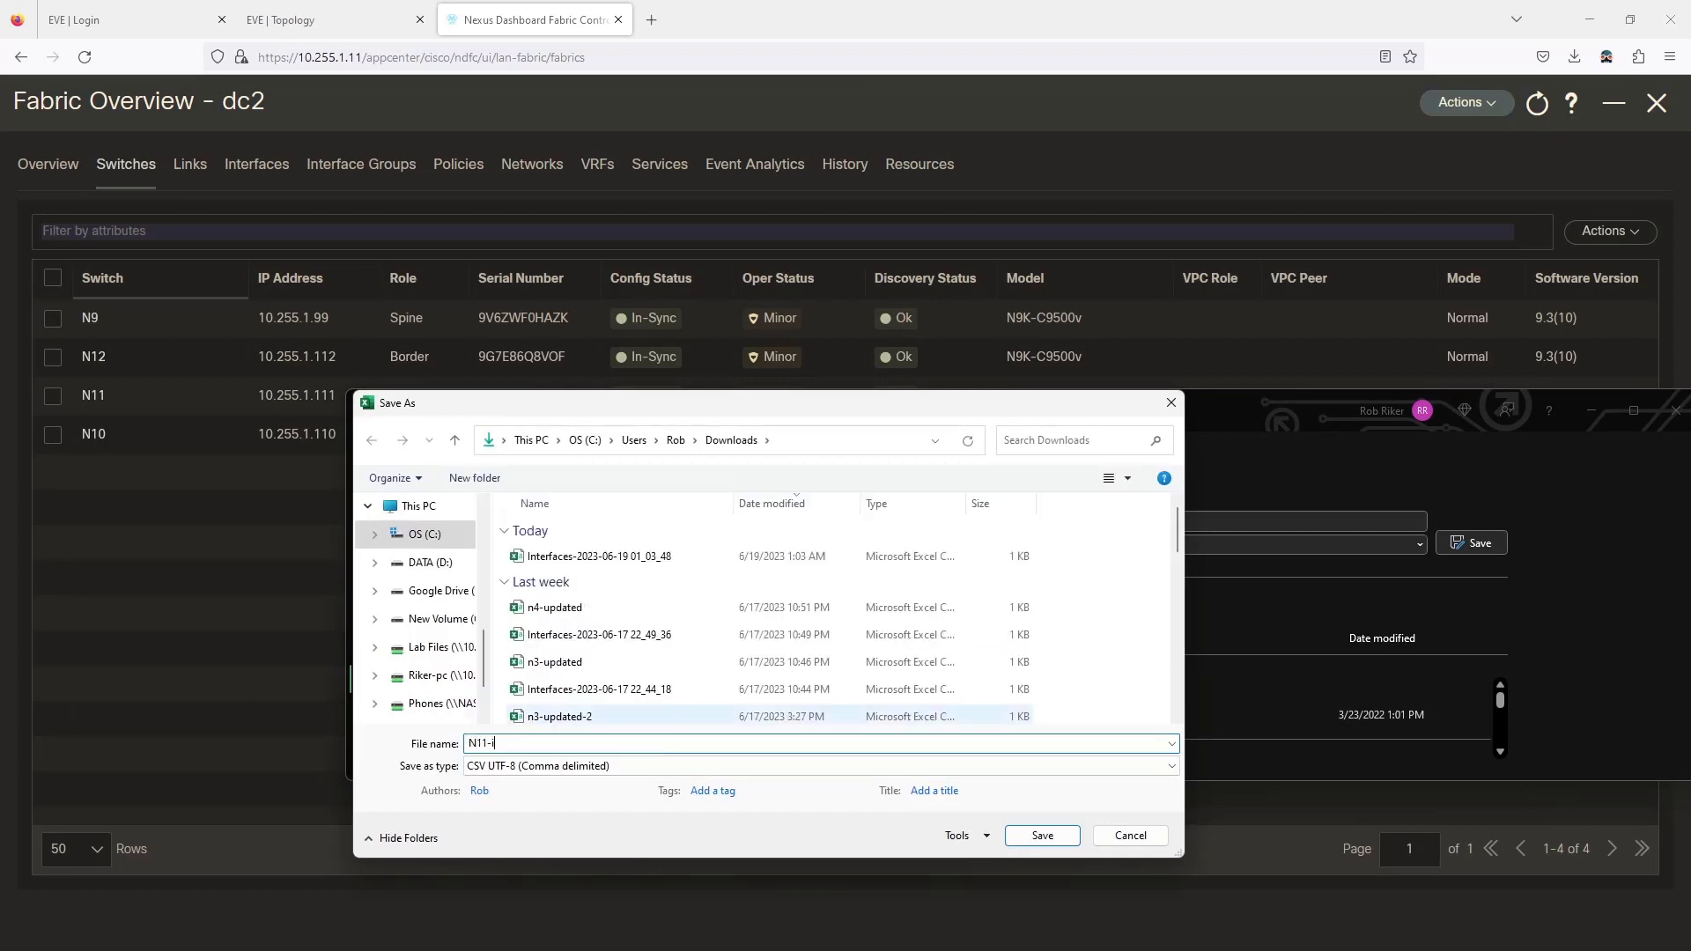
text(updated)
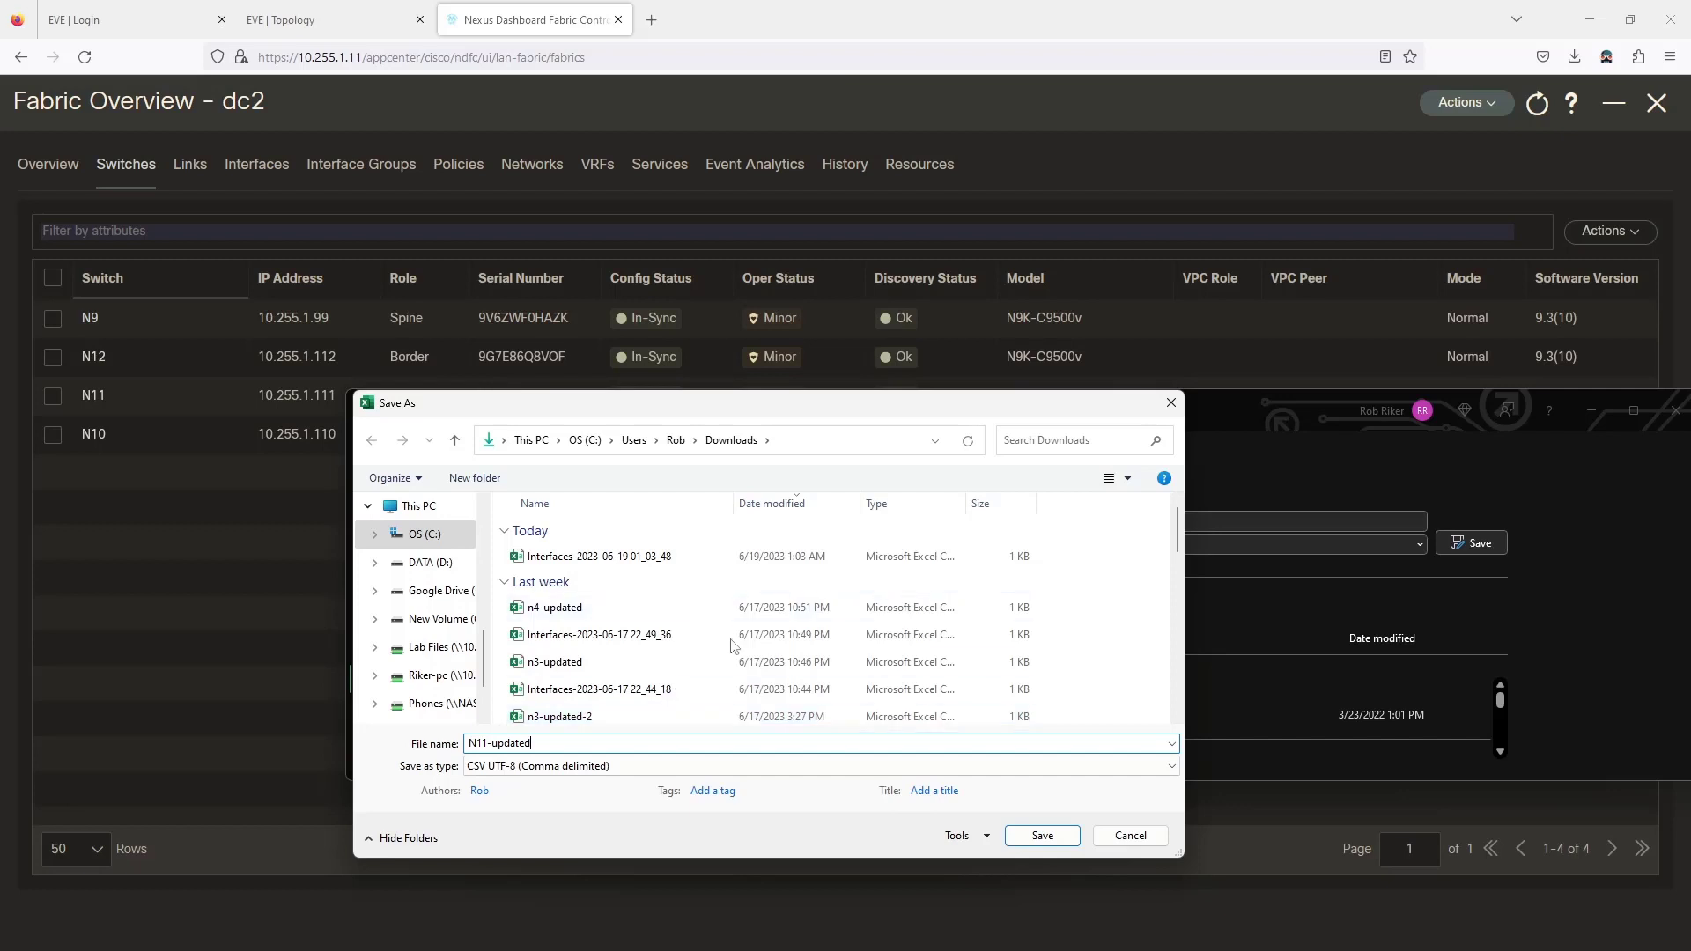
click(1032, 837)
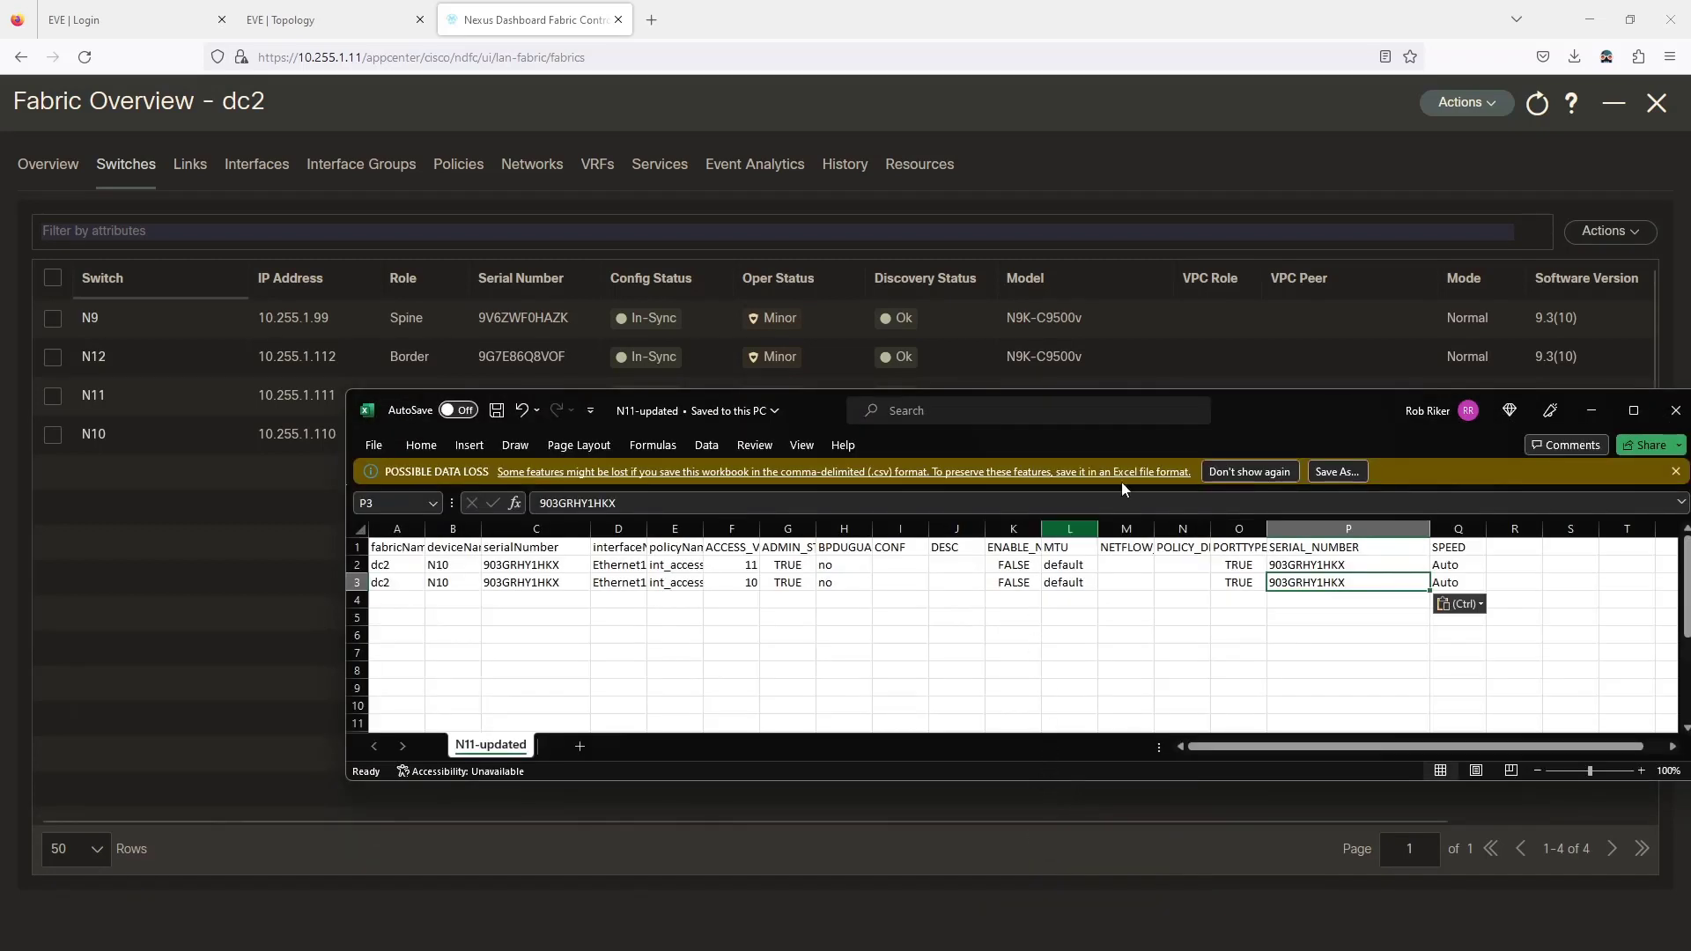
click(1189, 167)
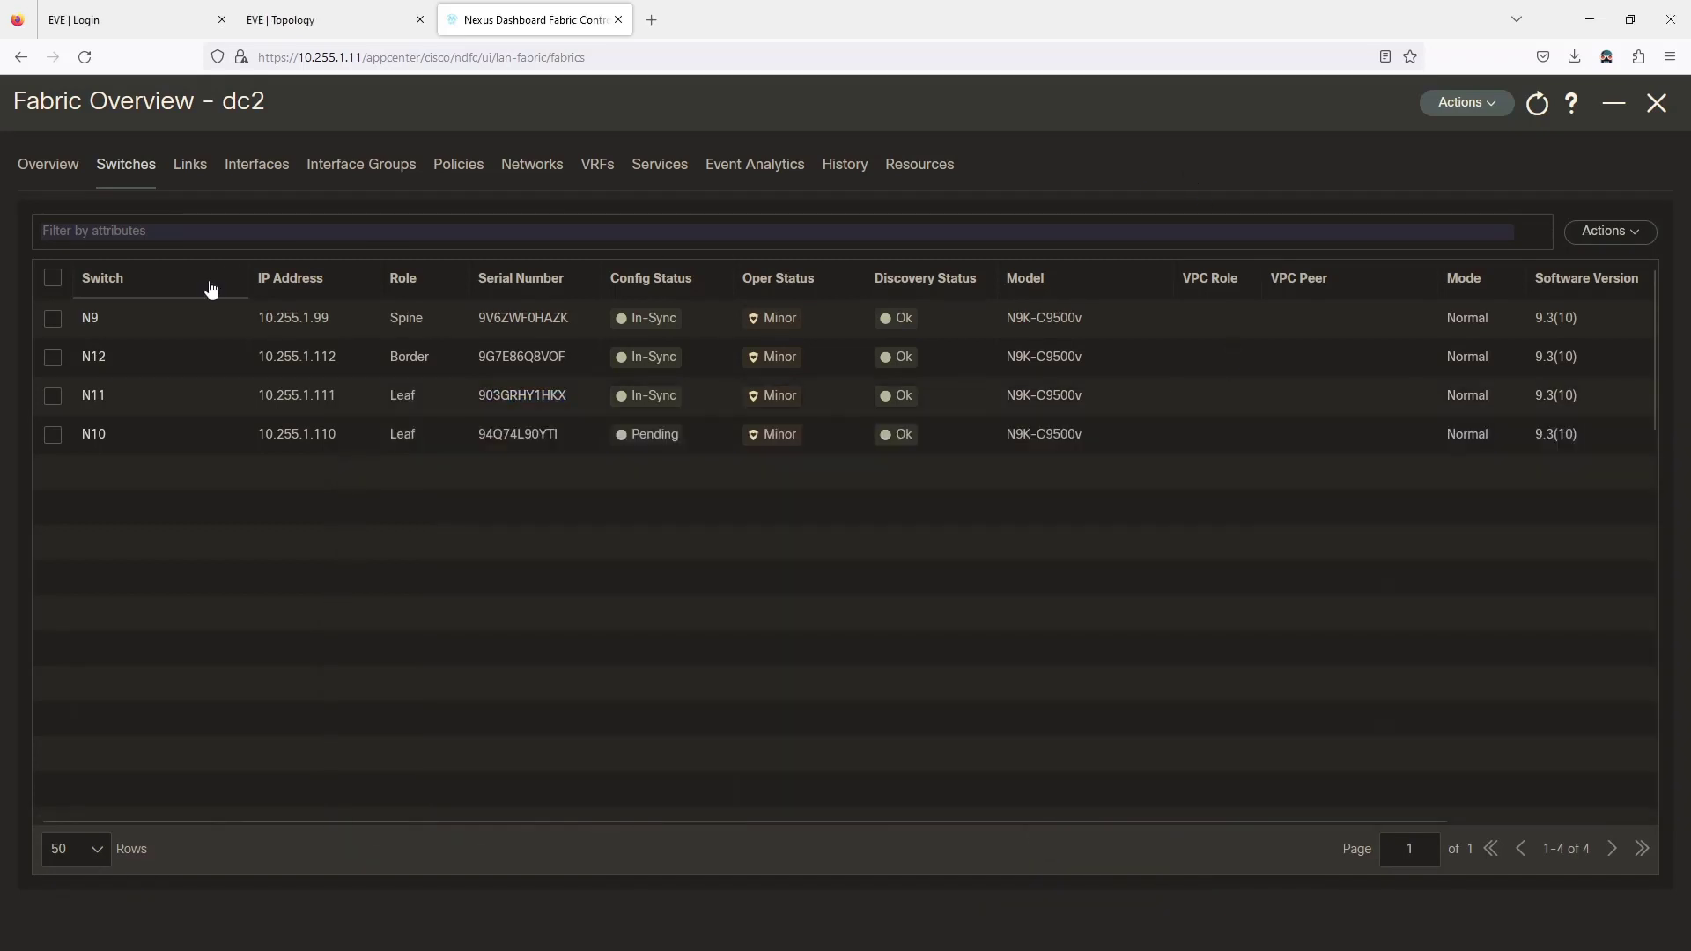
click(93, 396)
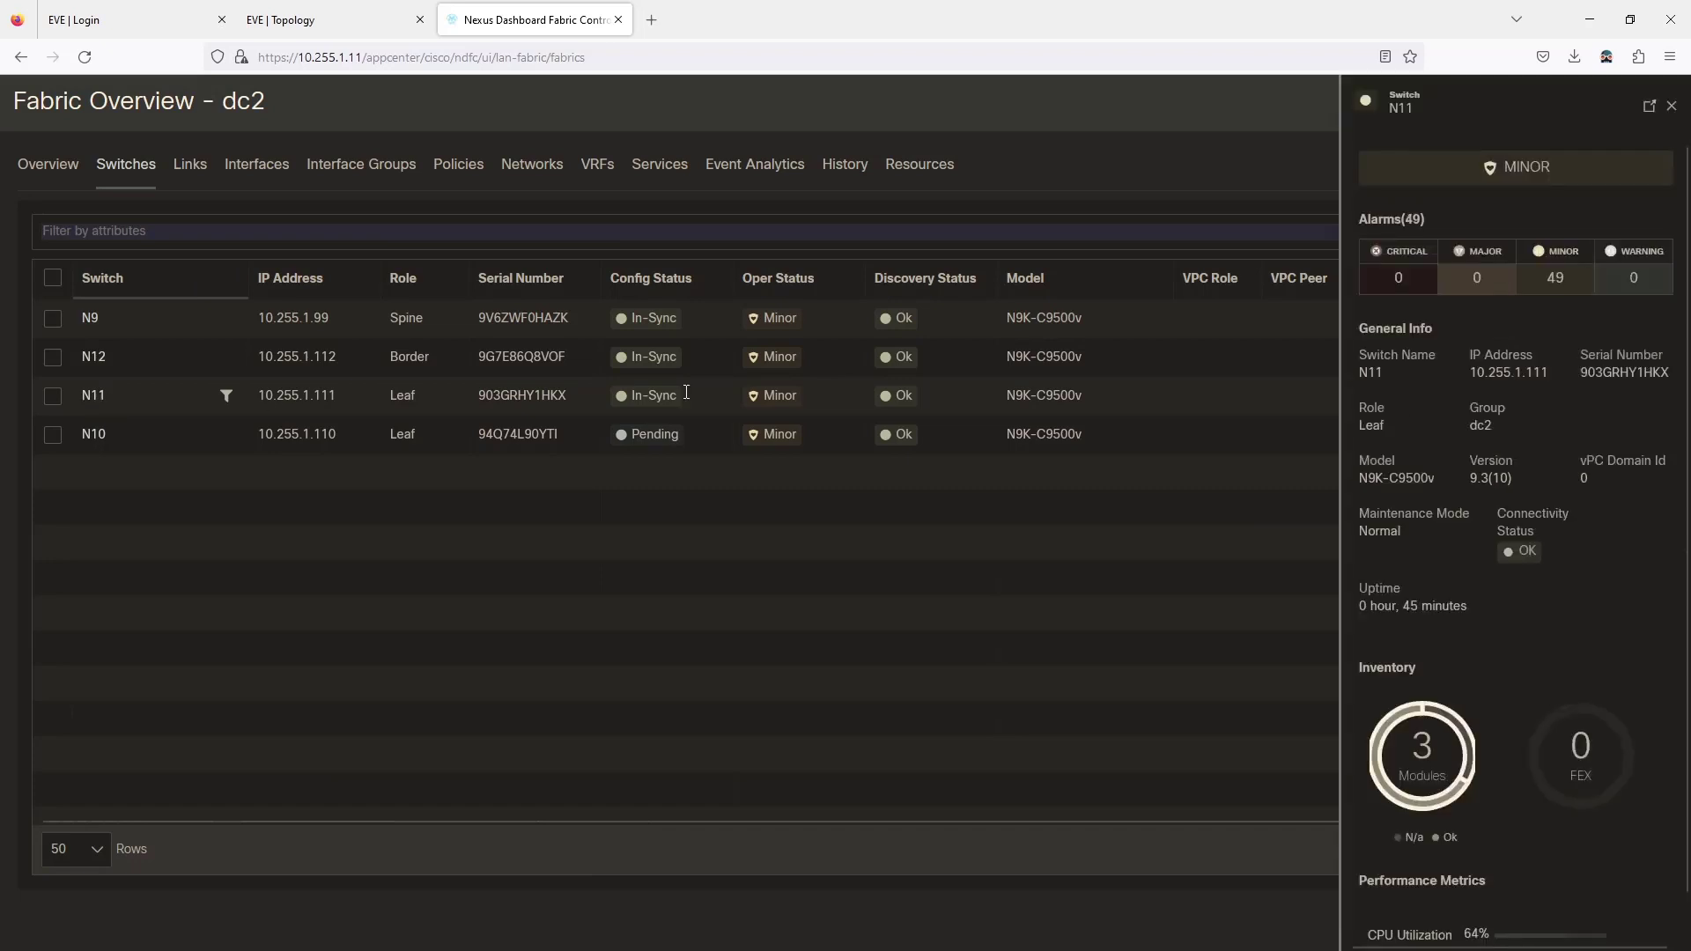
click(1649, 106)
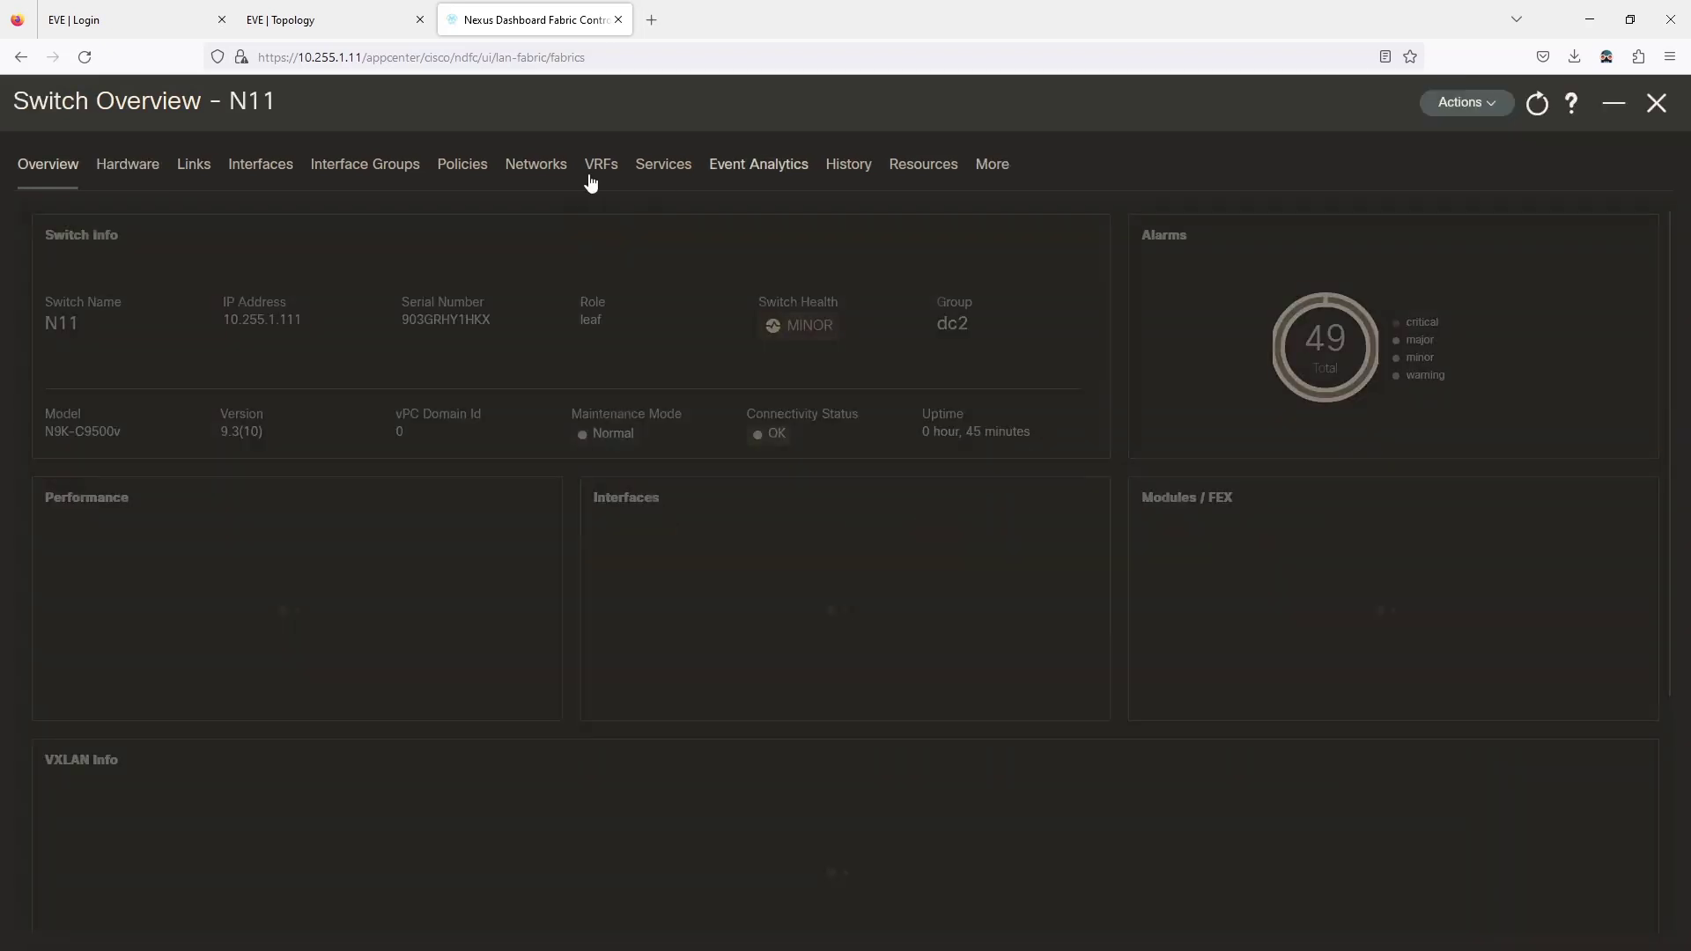
click(263, 165)
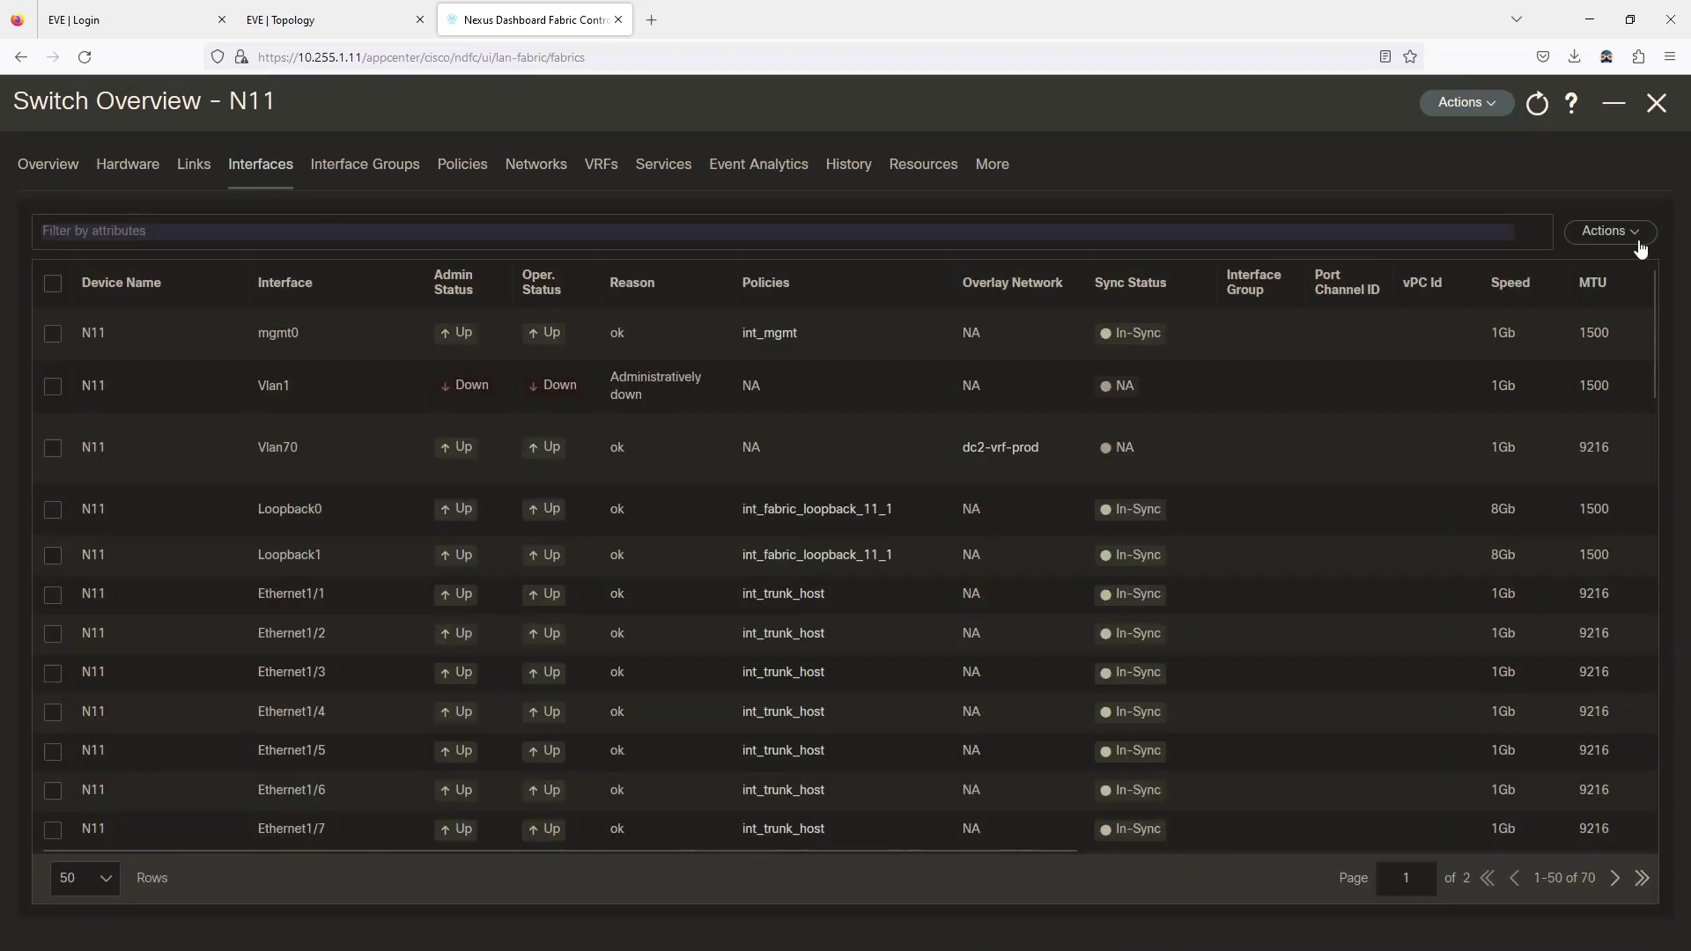
click(1610, 230)
mouse_move(1476, 615)
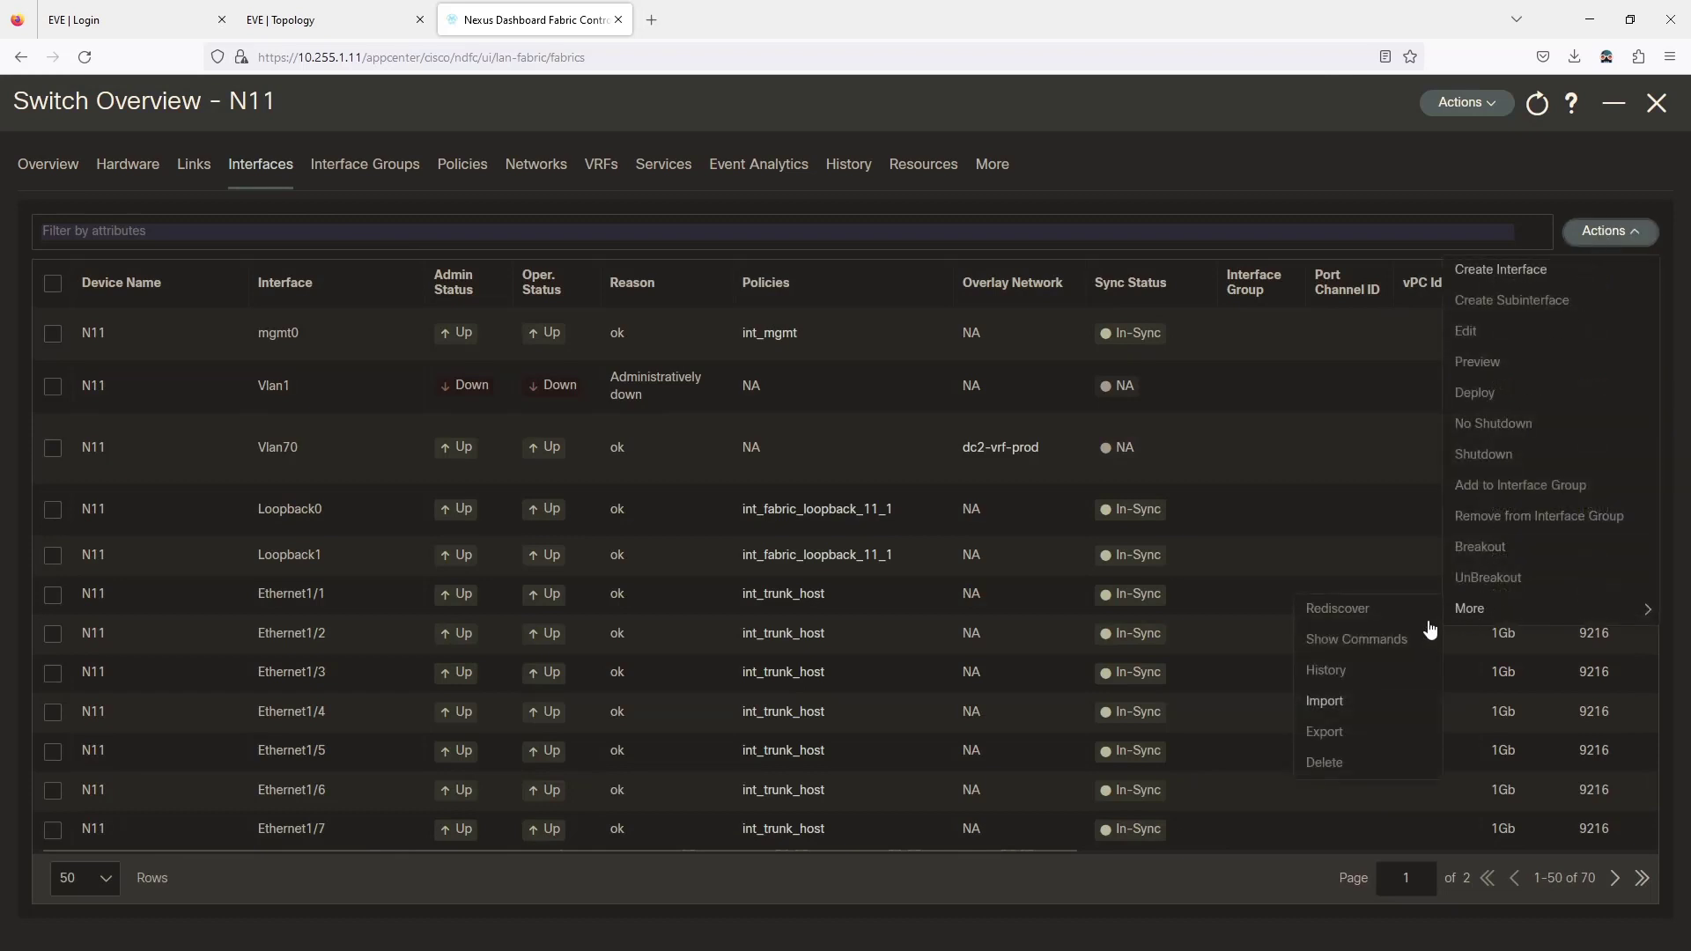
click(1268, 705)
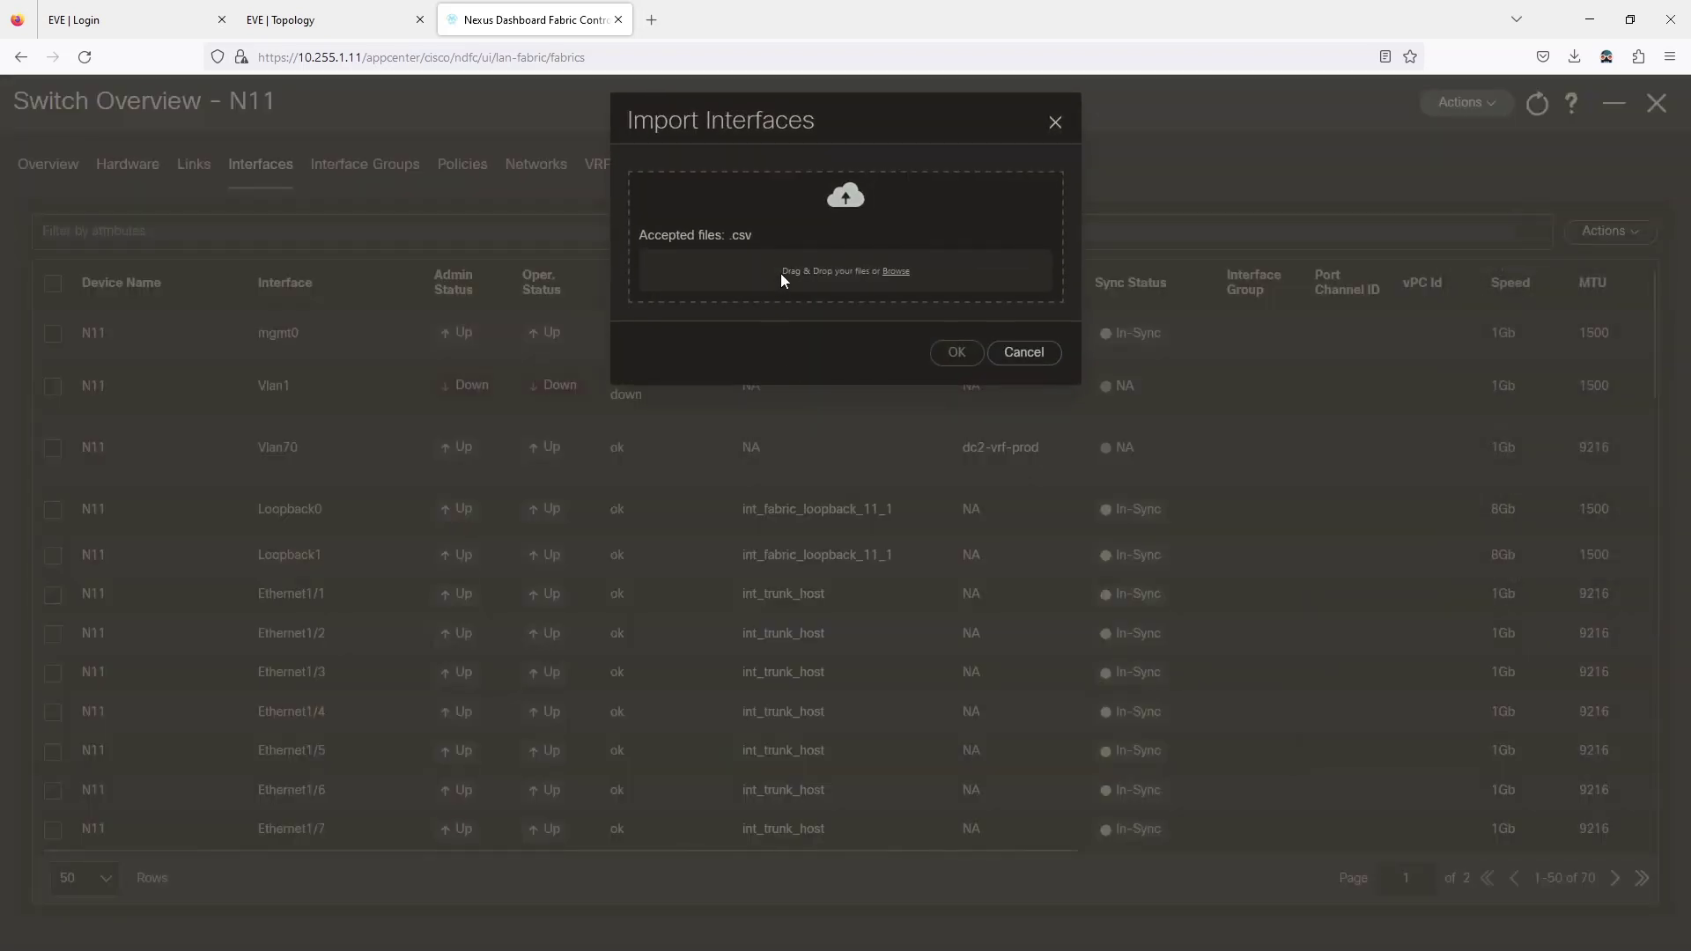
click(896, 272)
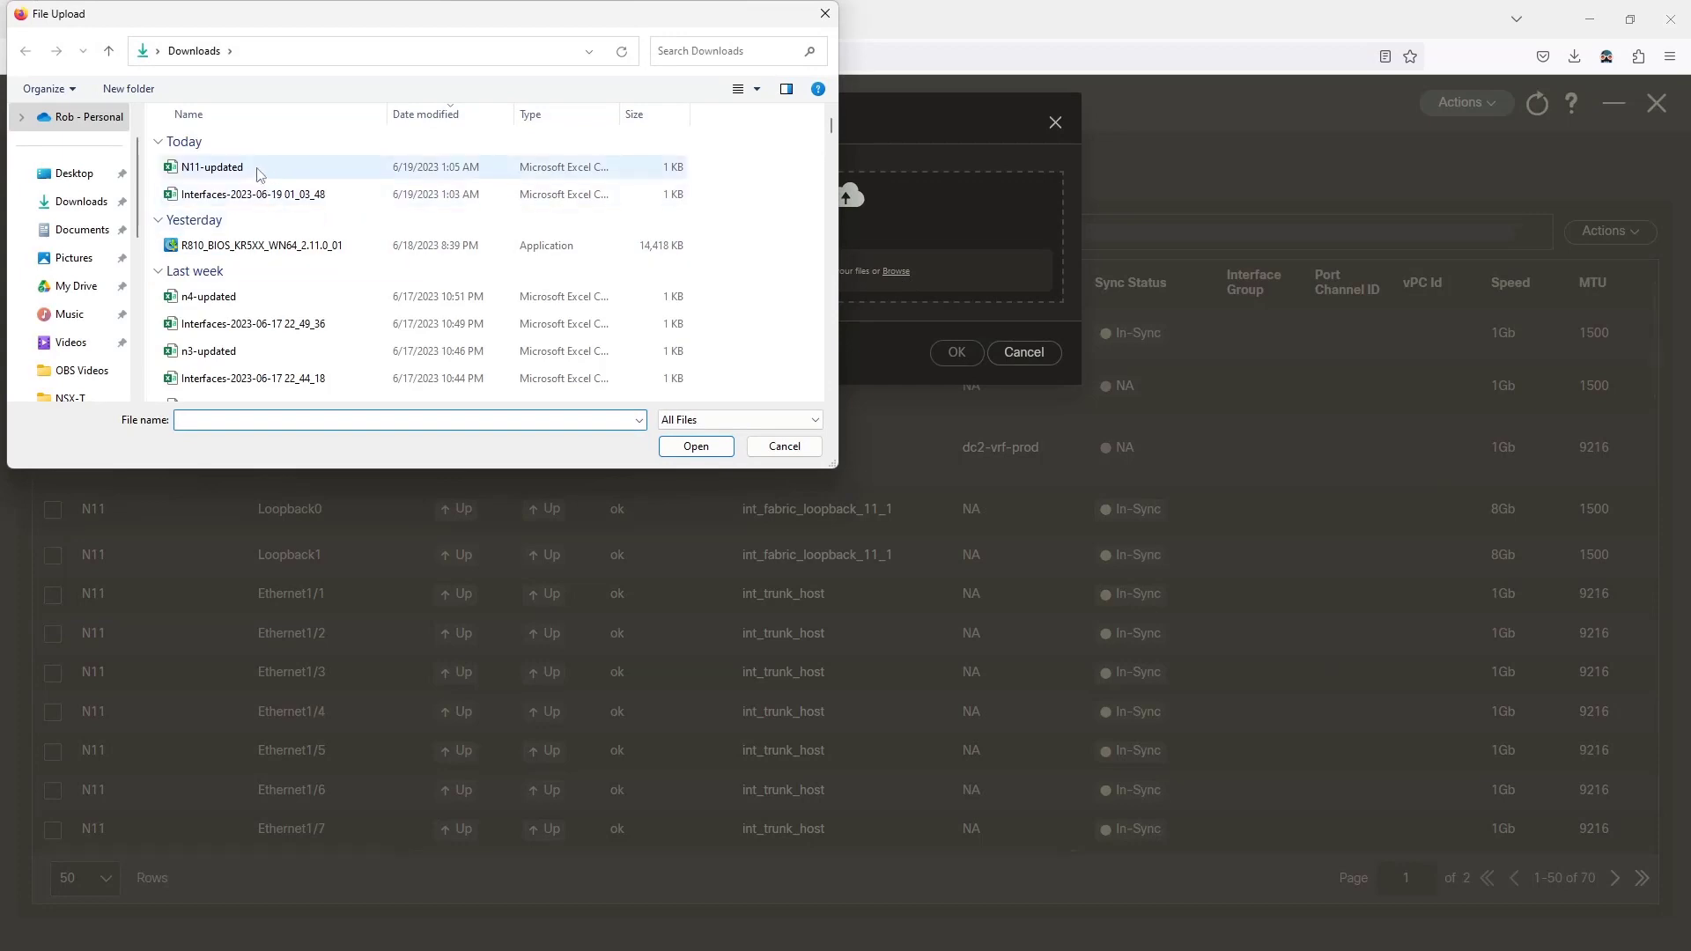
click(229, 167)
click(695, 448)
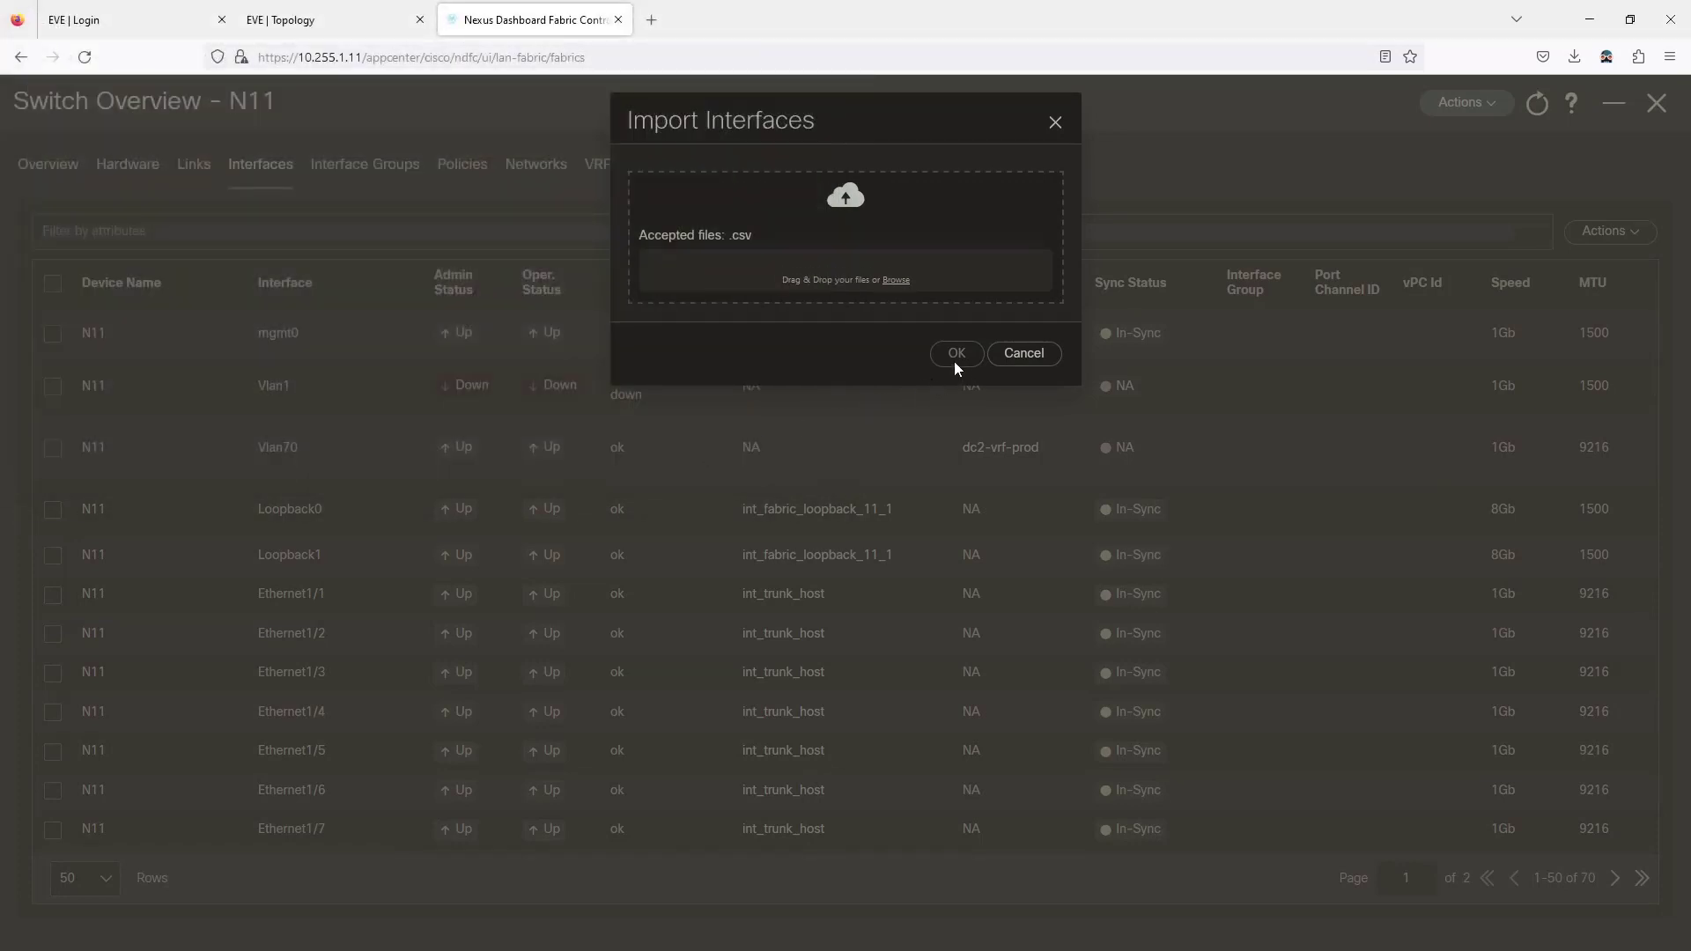
click(955, 353)
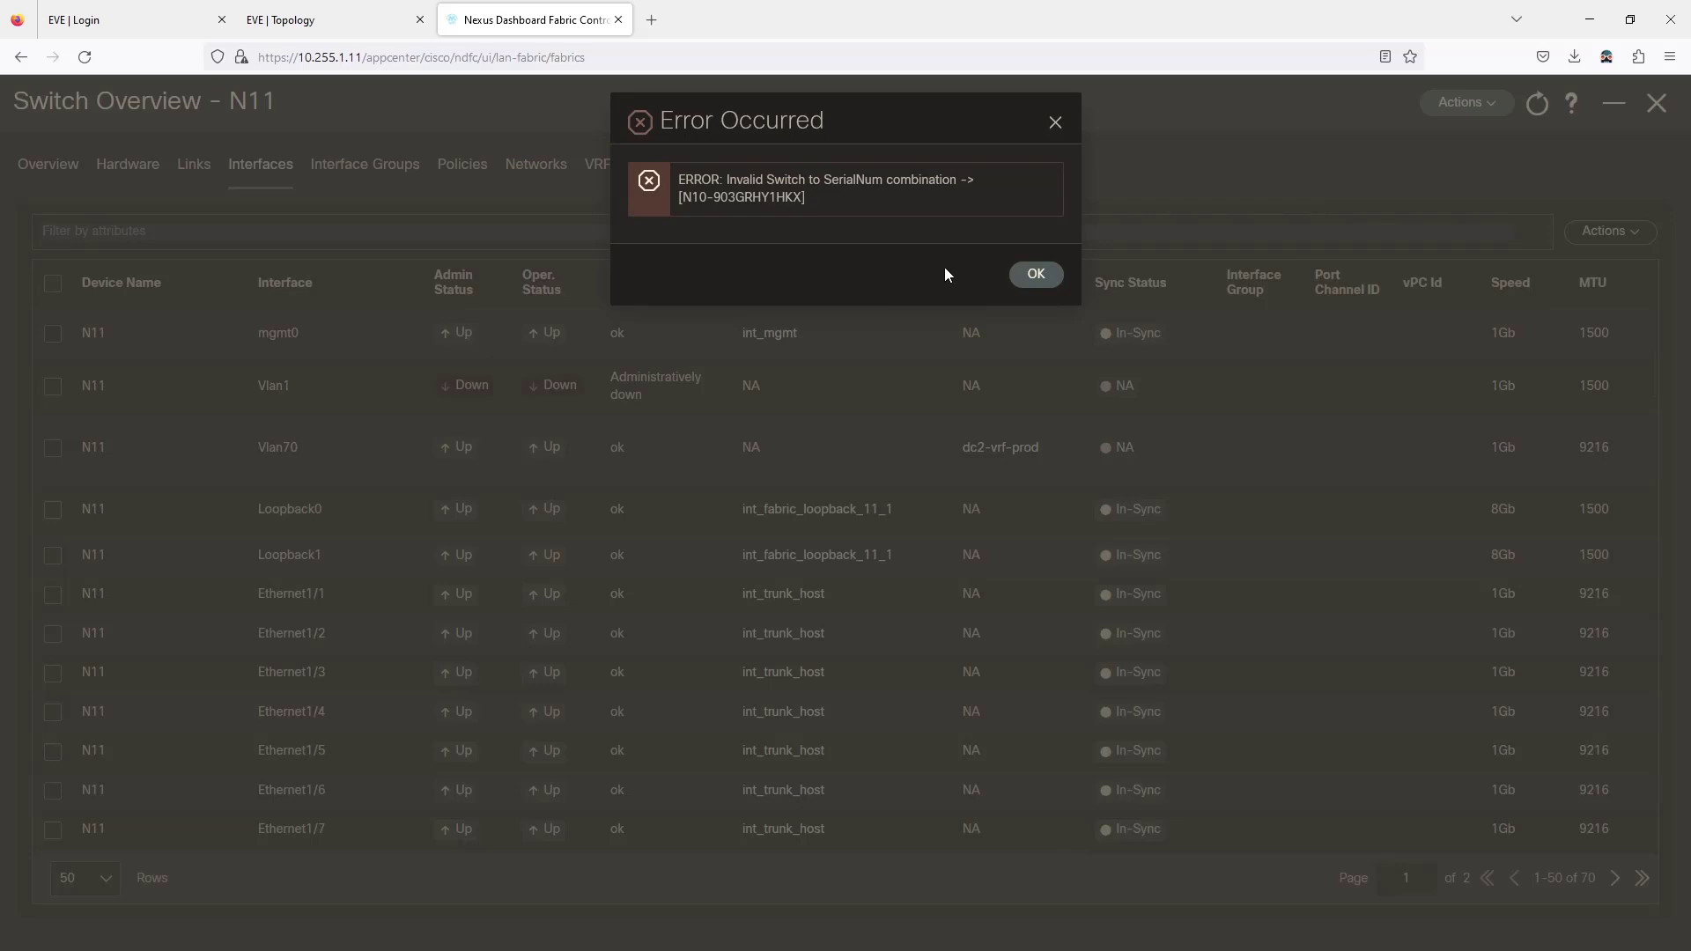
click(1030, 279)
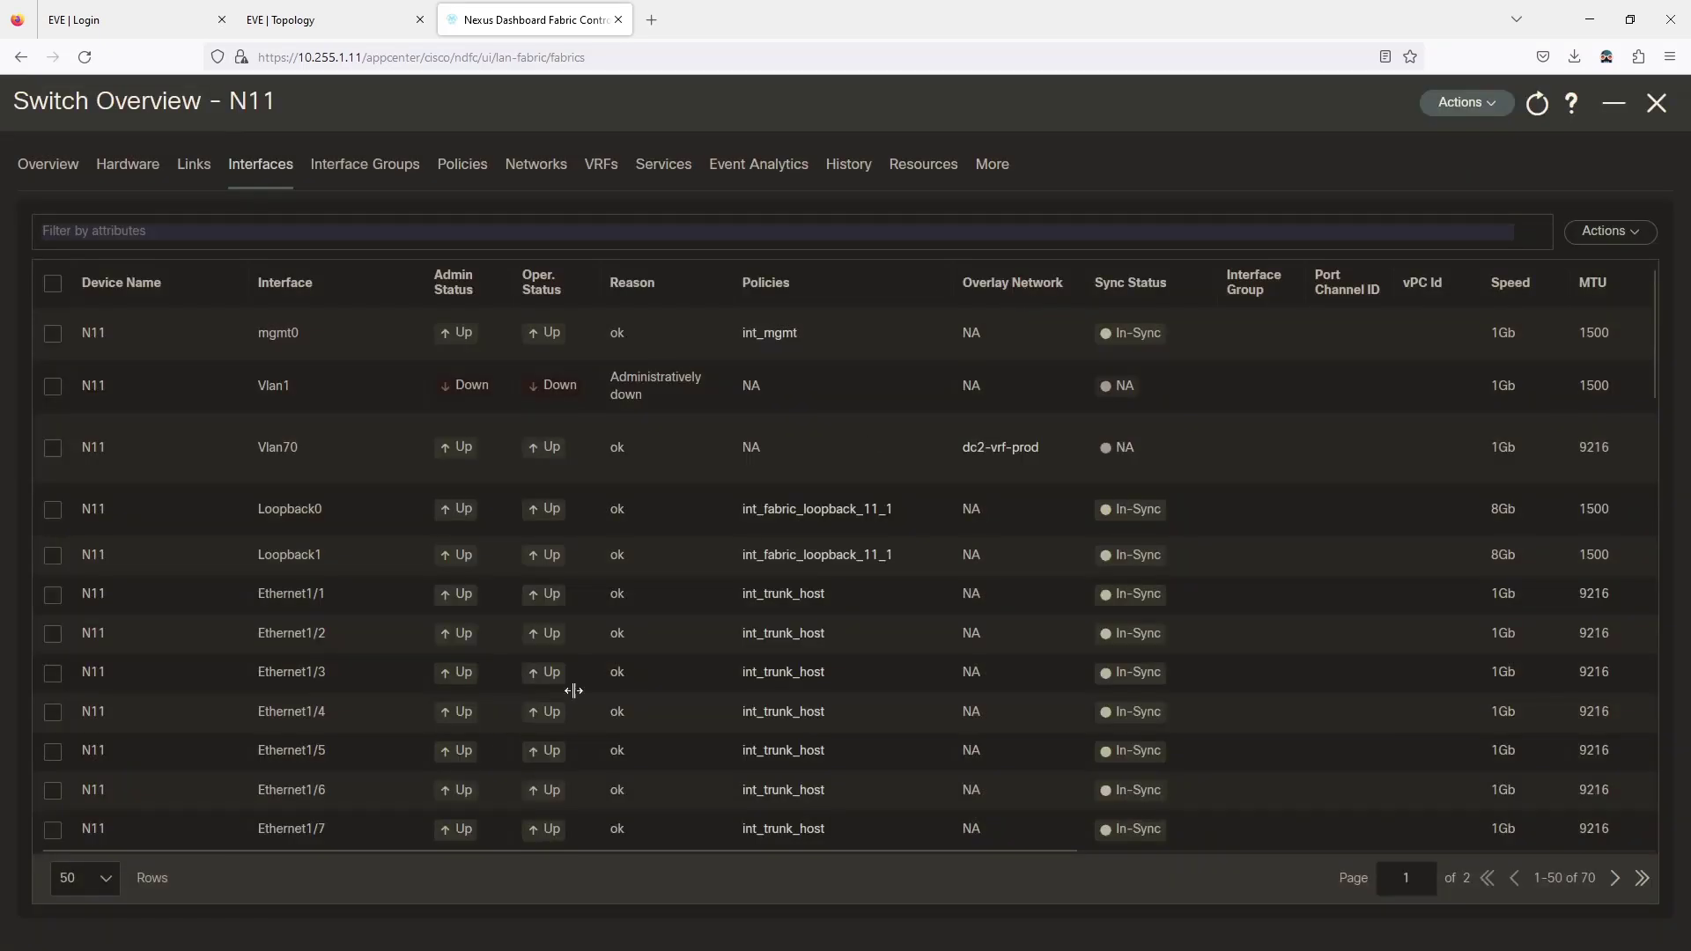
Change the deviceName in B2 and B3 from N10 to N11 and save N11-updated.
key(alt+Tab)
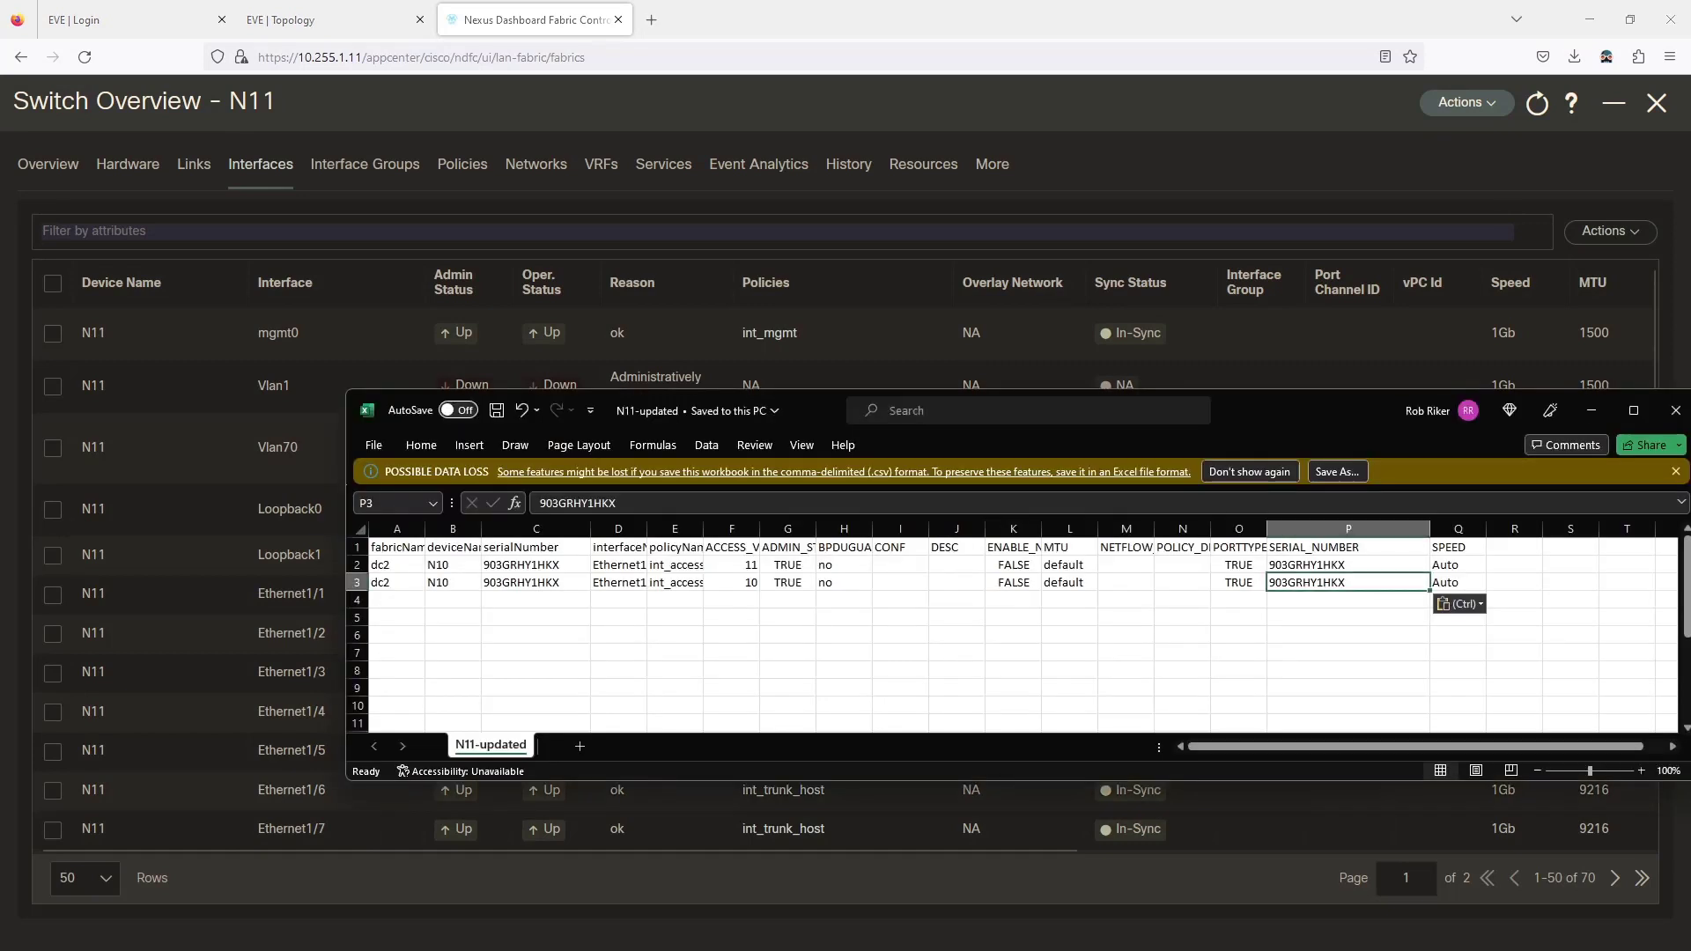
click(451, 564)
double_click(466, 565)
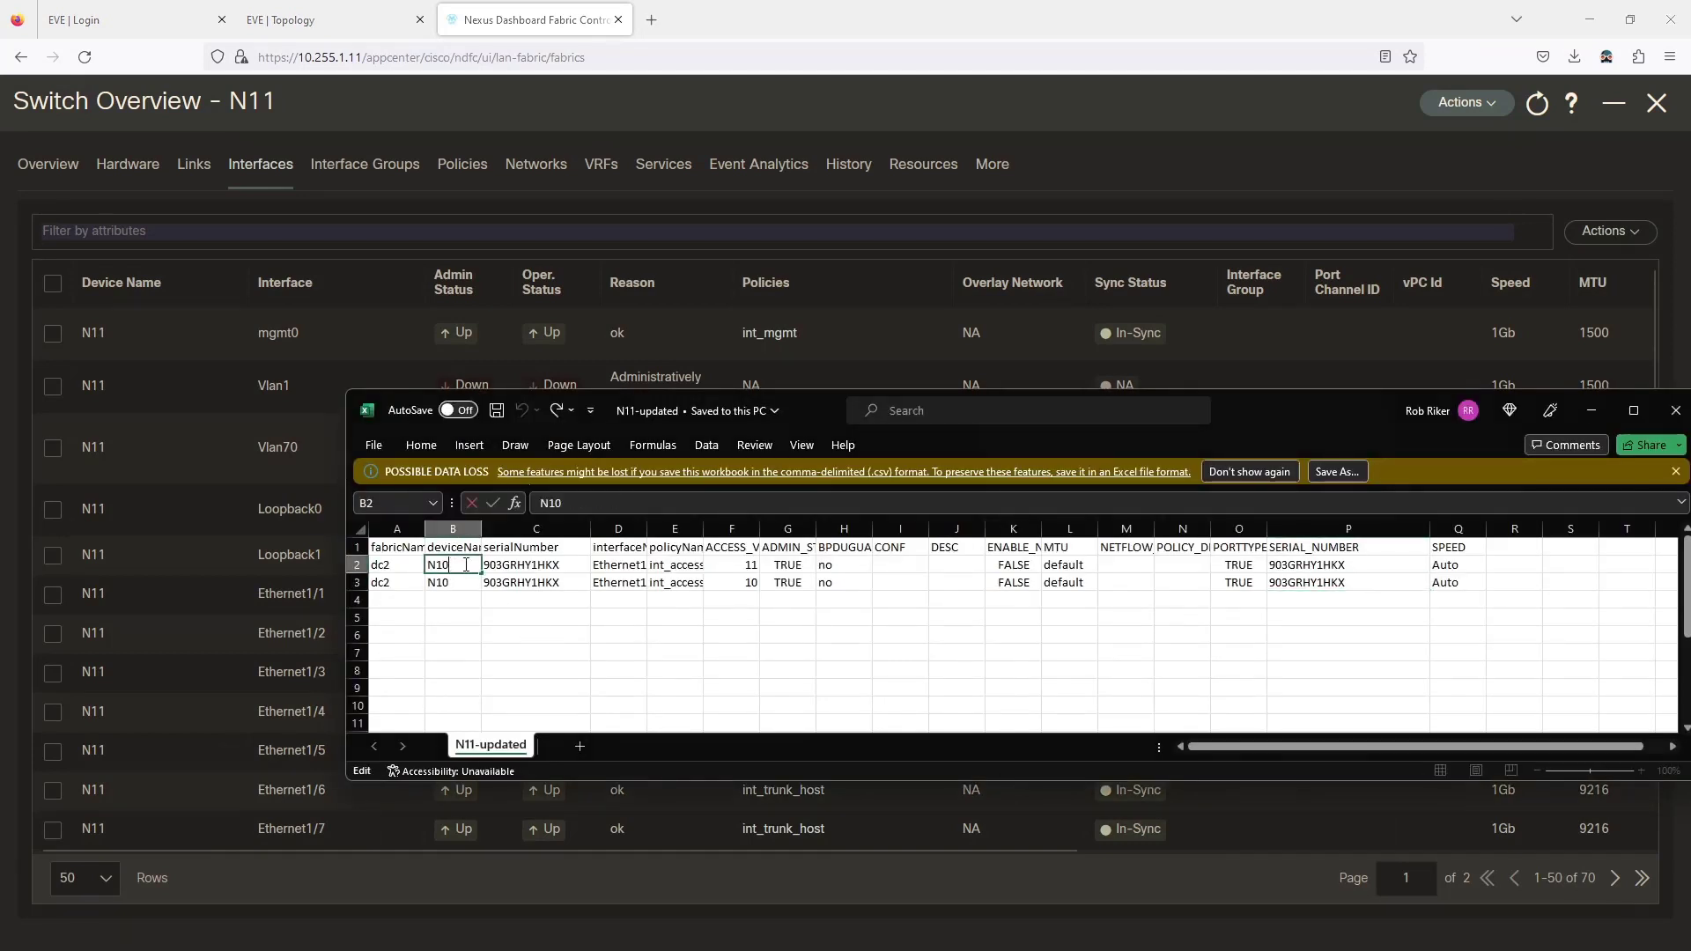
key(BackSpace)
text(1)
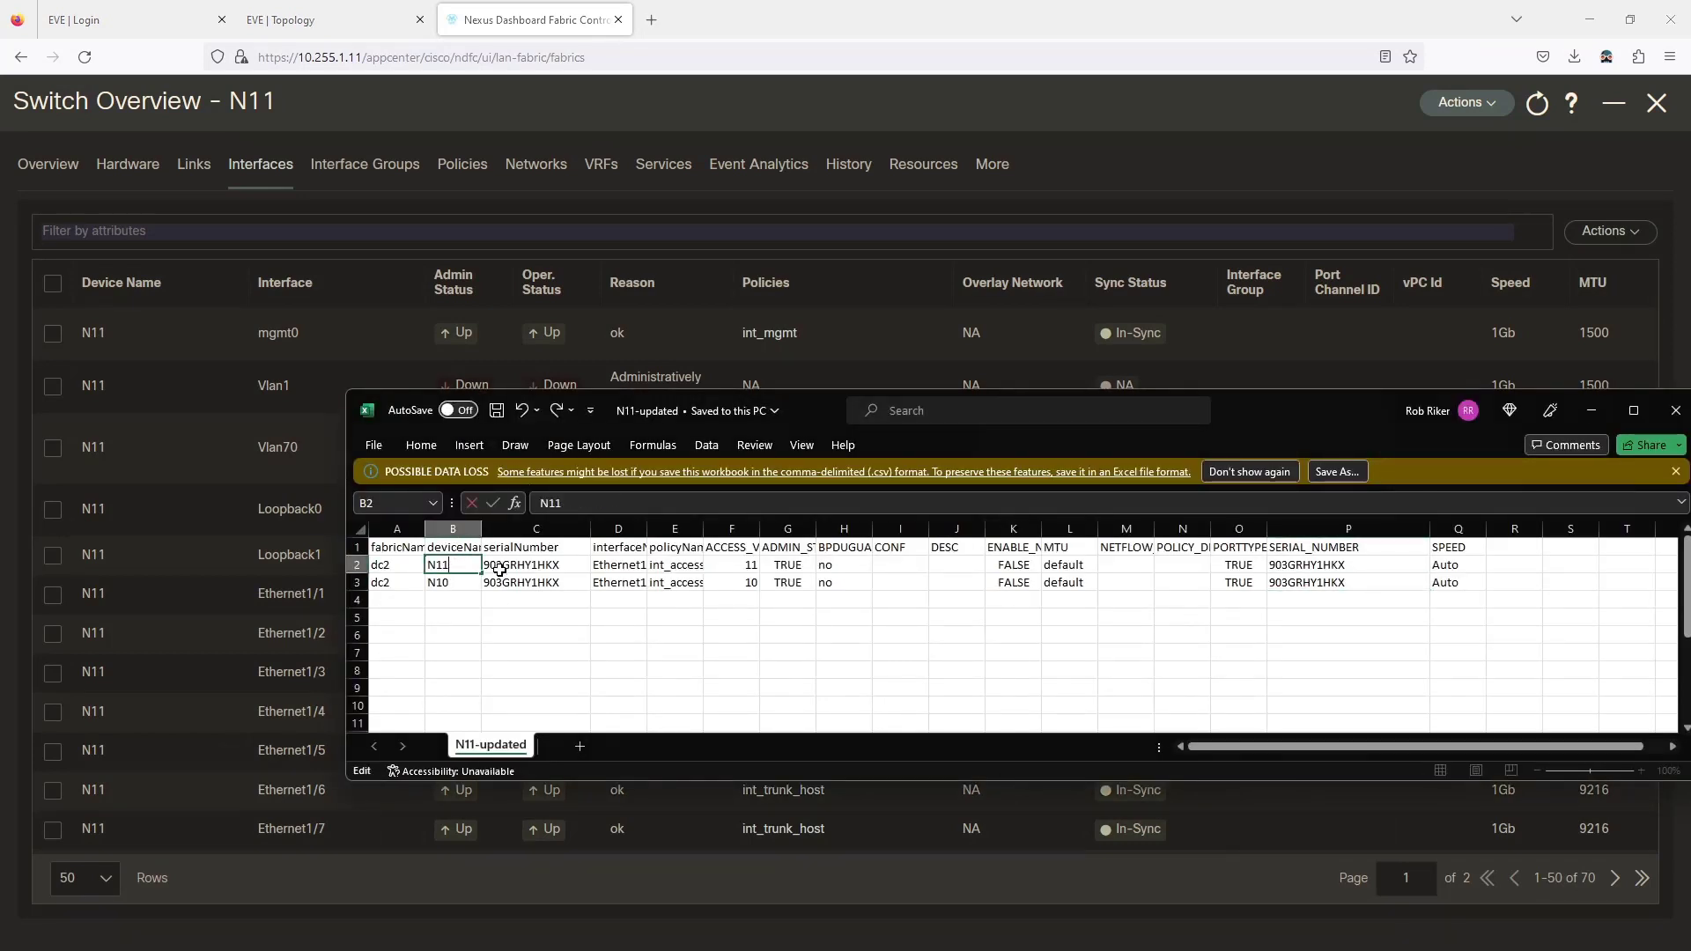
click(470, 588)
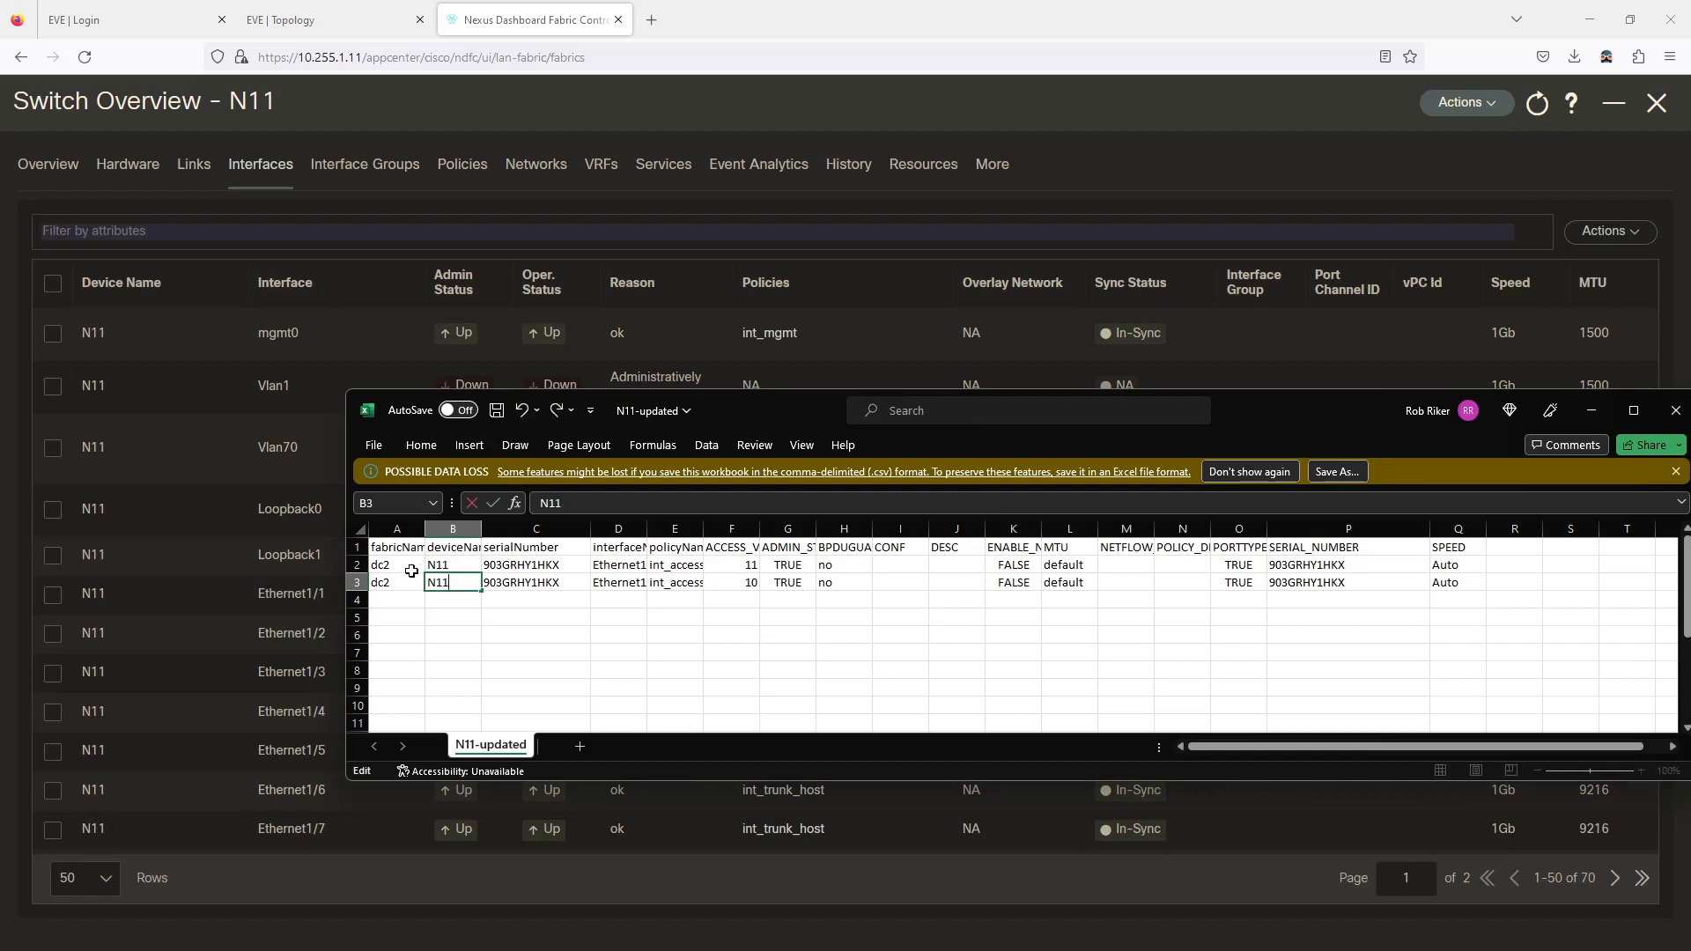
click(496, 410)
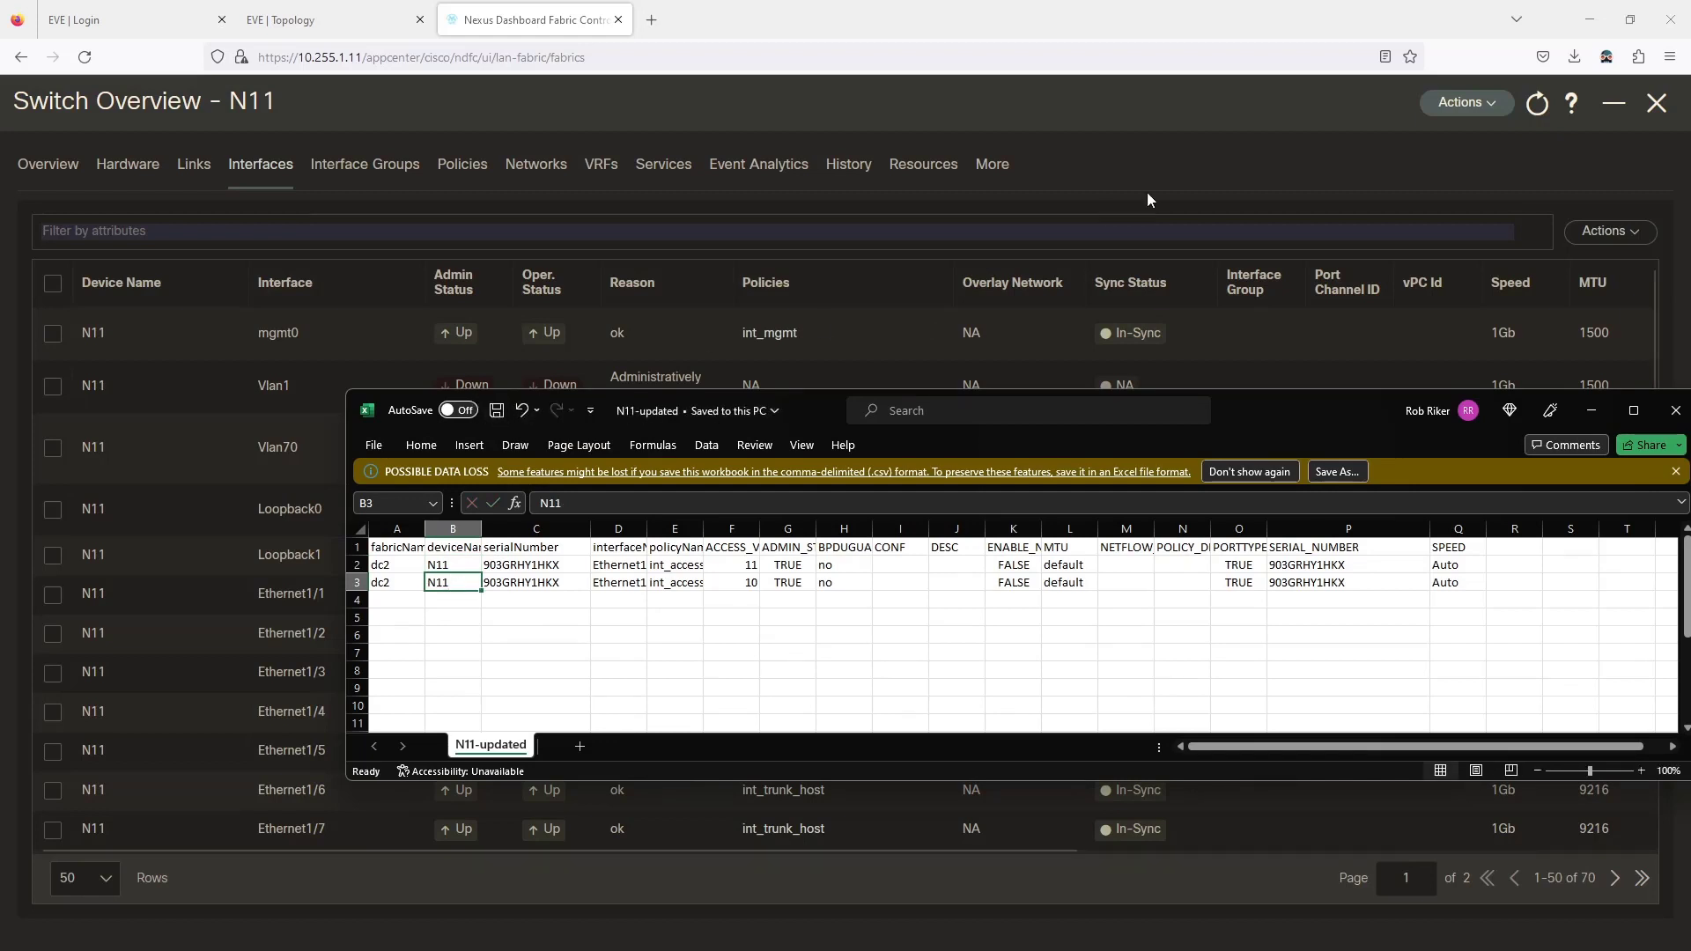
click(1147, 193)
Import N11-updated.csv as N11's interface configuration, then close N11's switch overview.
click(1610, 231)
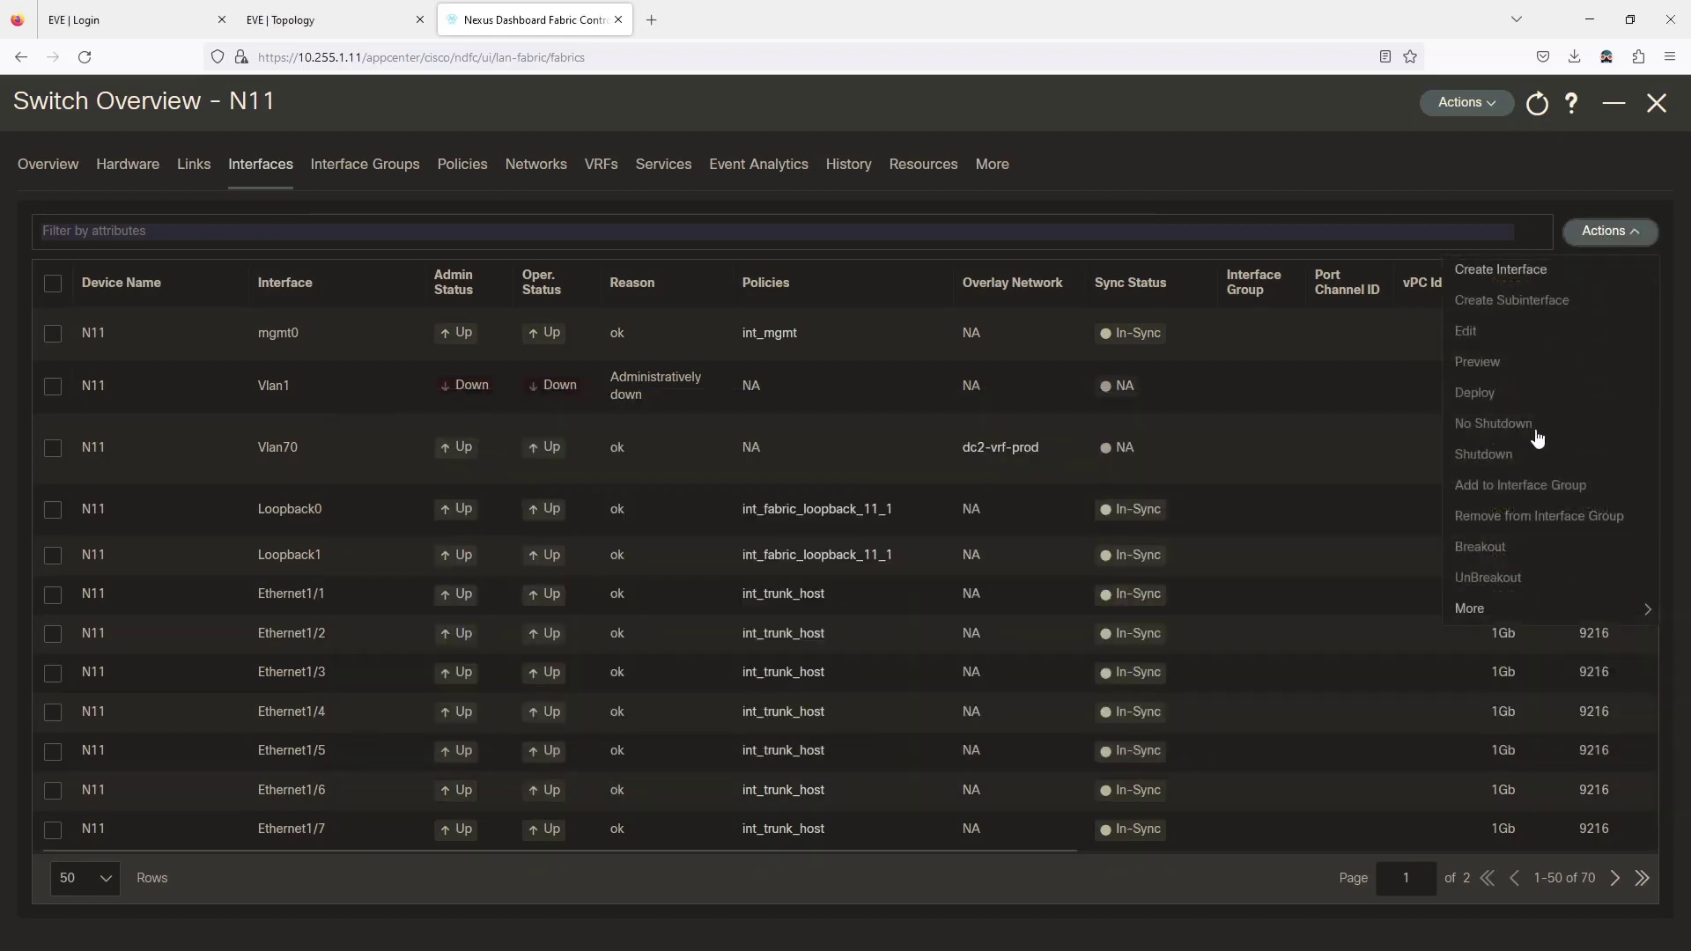
mouse_move(1491, 608)
click(1326, 701)
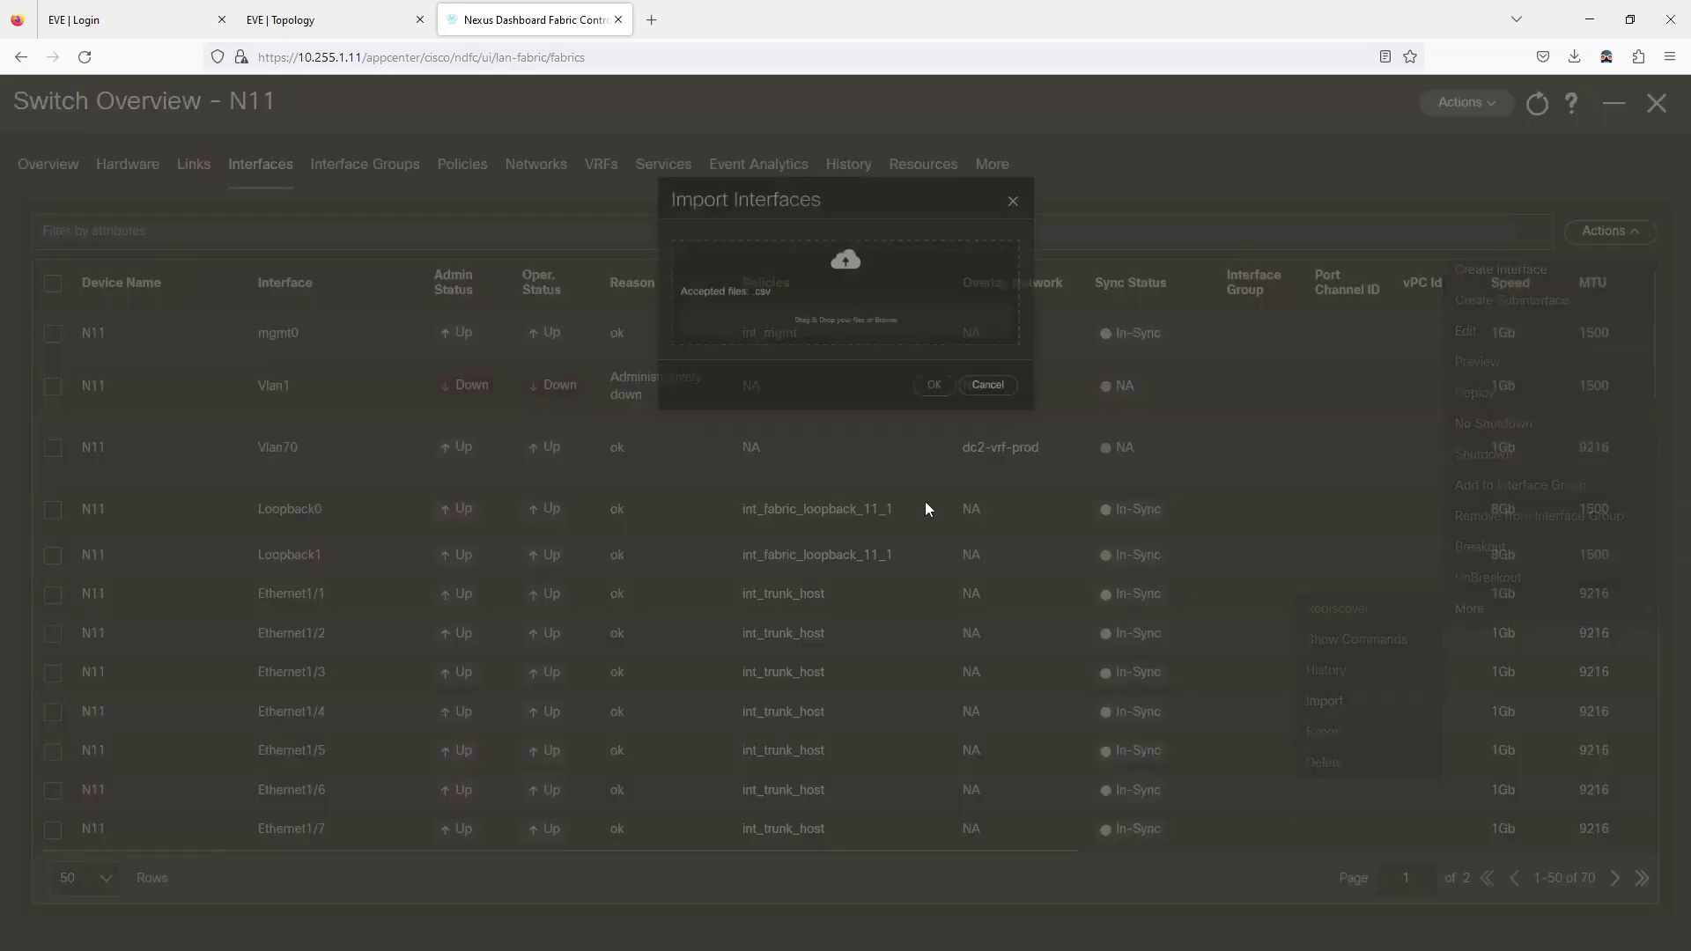
click(872, 272)
click(211, 166)
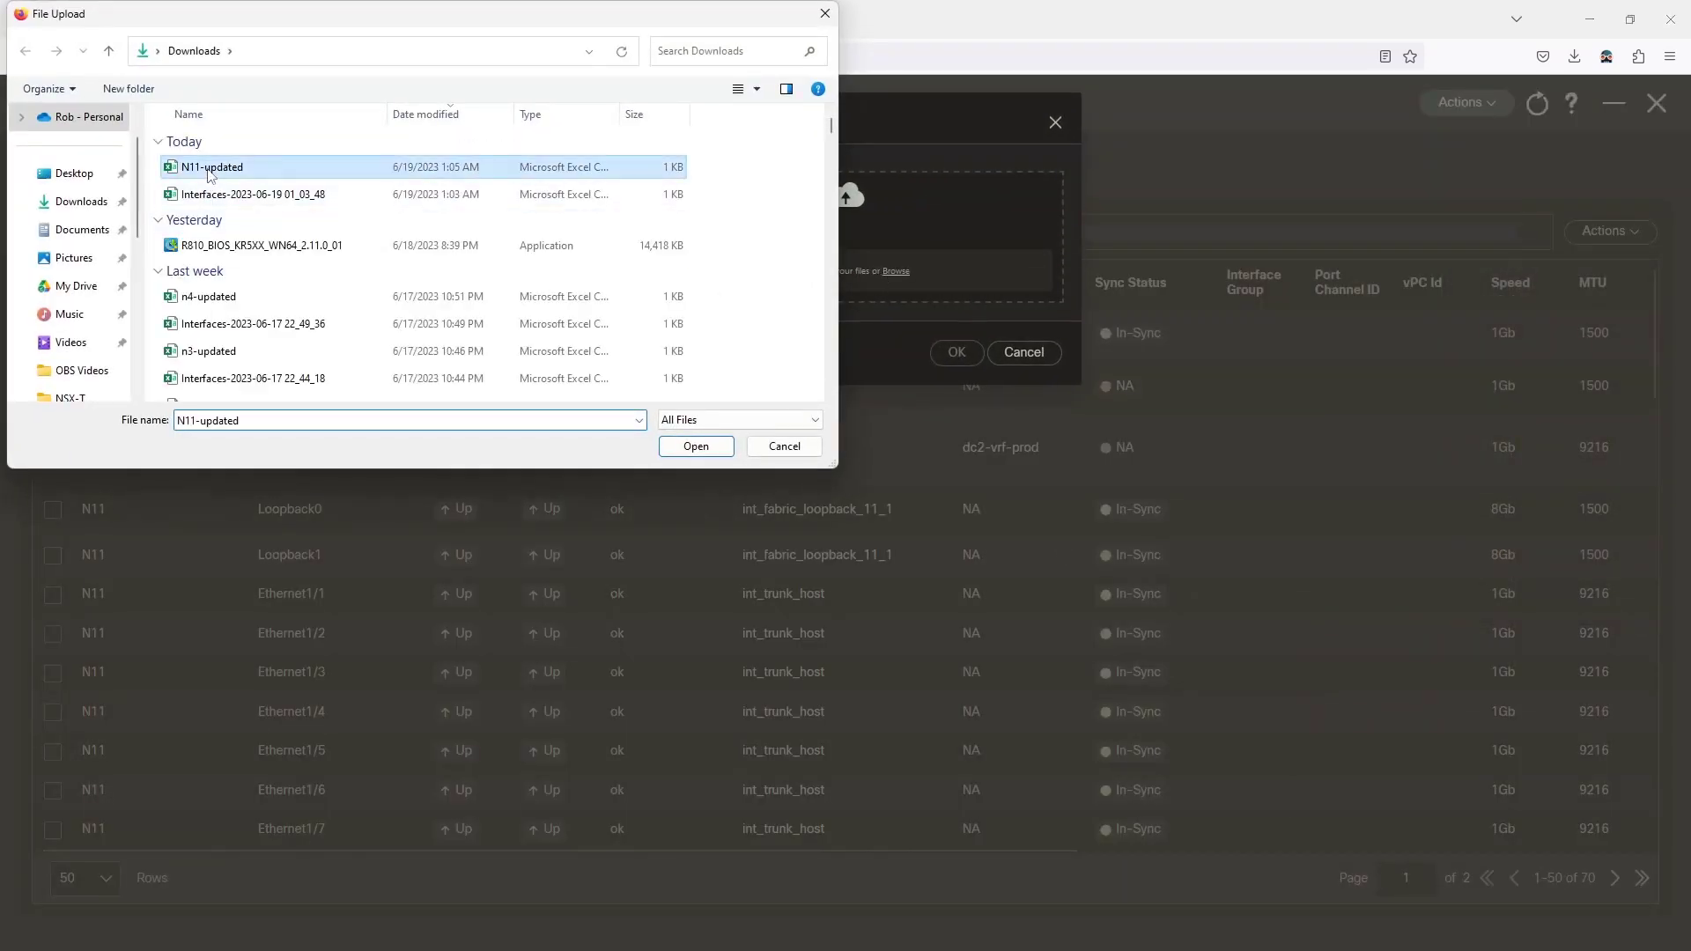
click(697, 453)
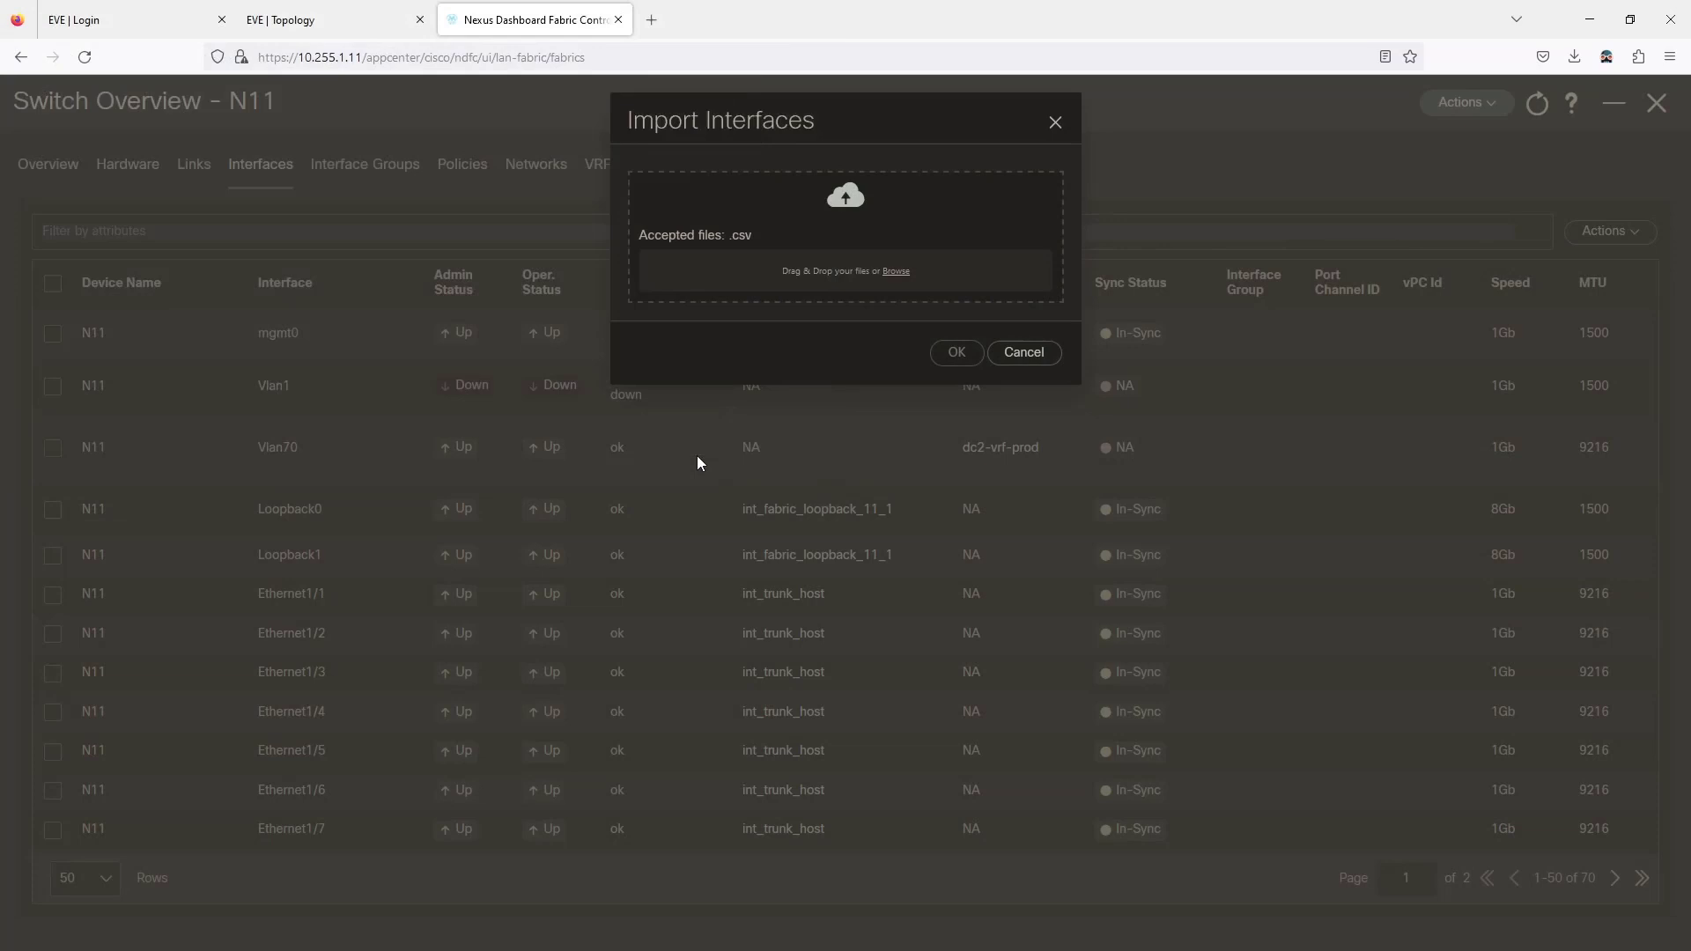
click(958, 354)
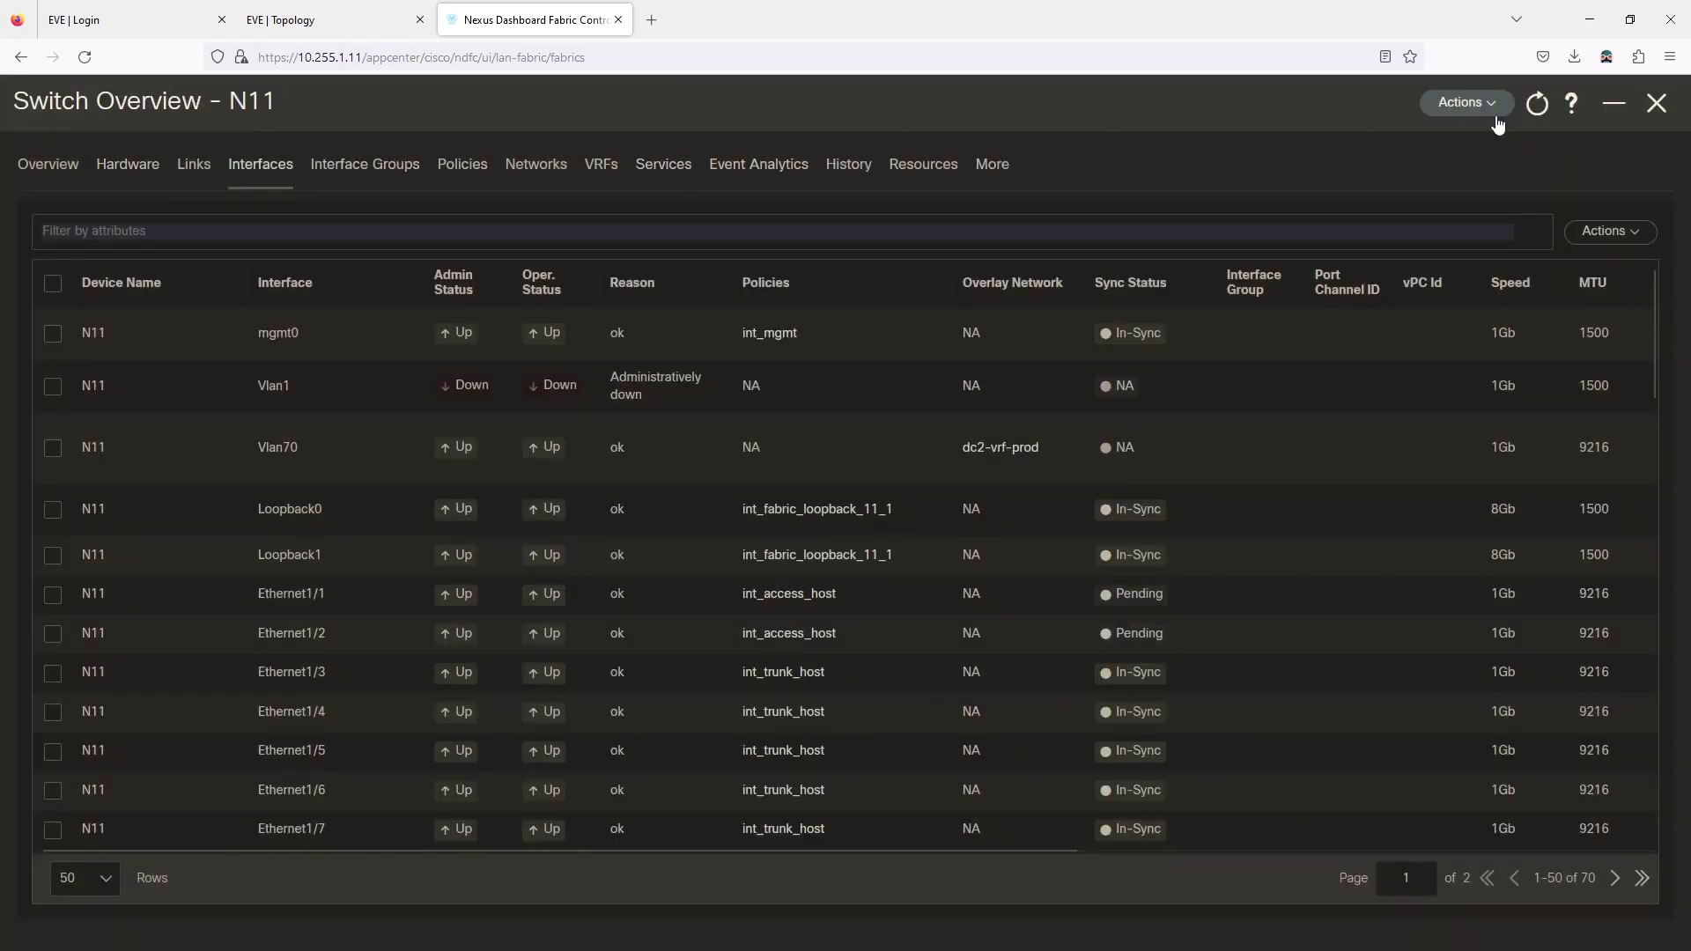
click(1658, 106)
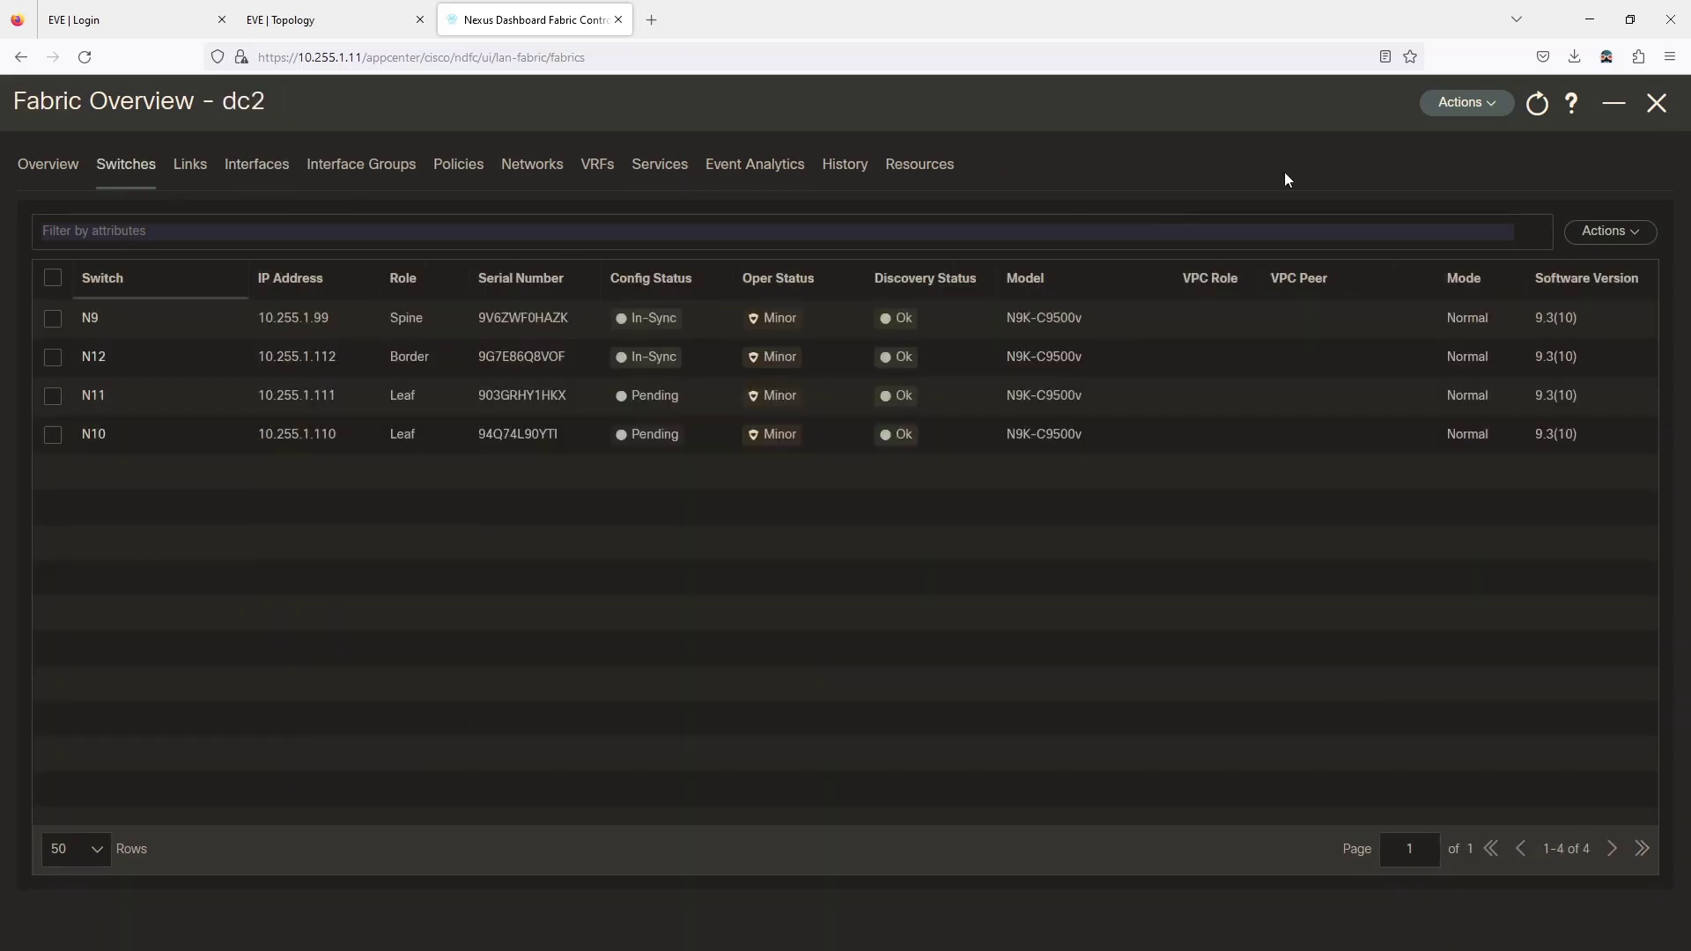
Recalculate and deploy dc2, review N10's 23 pending lines, deploy all, and refresh statuses.
click(1442, 108)
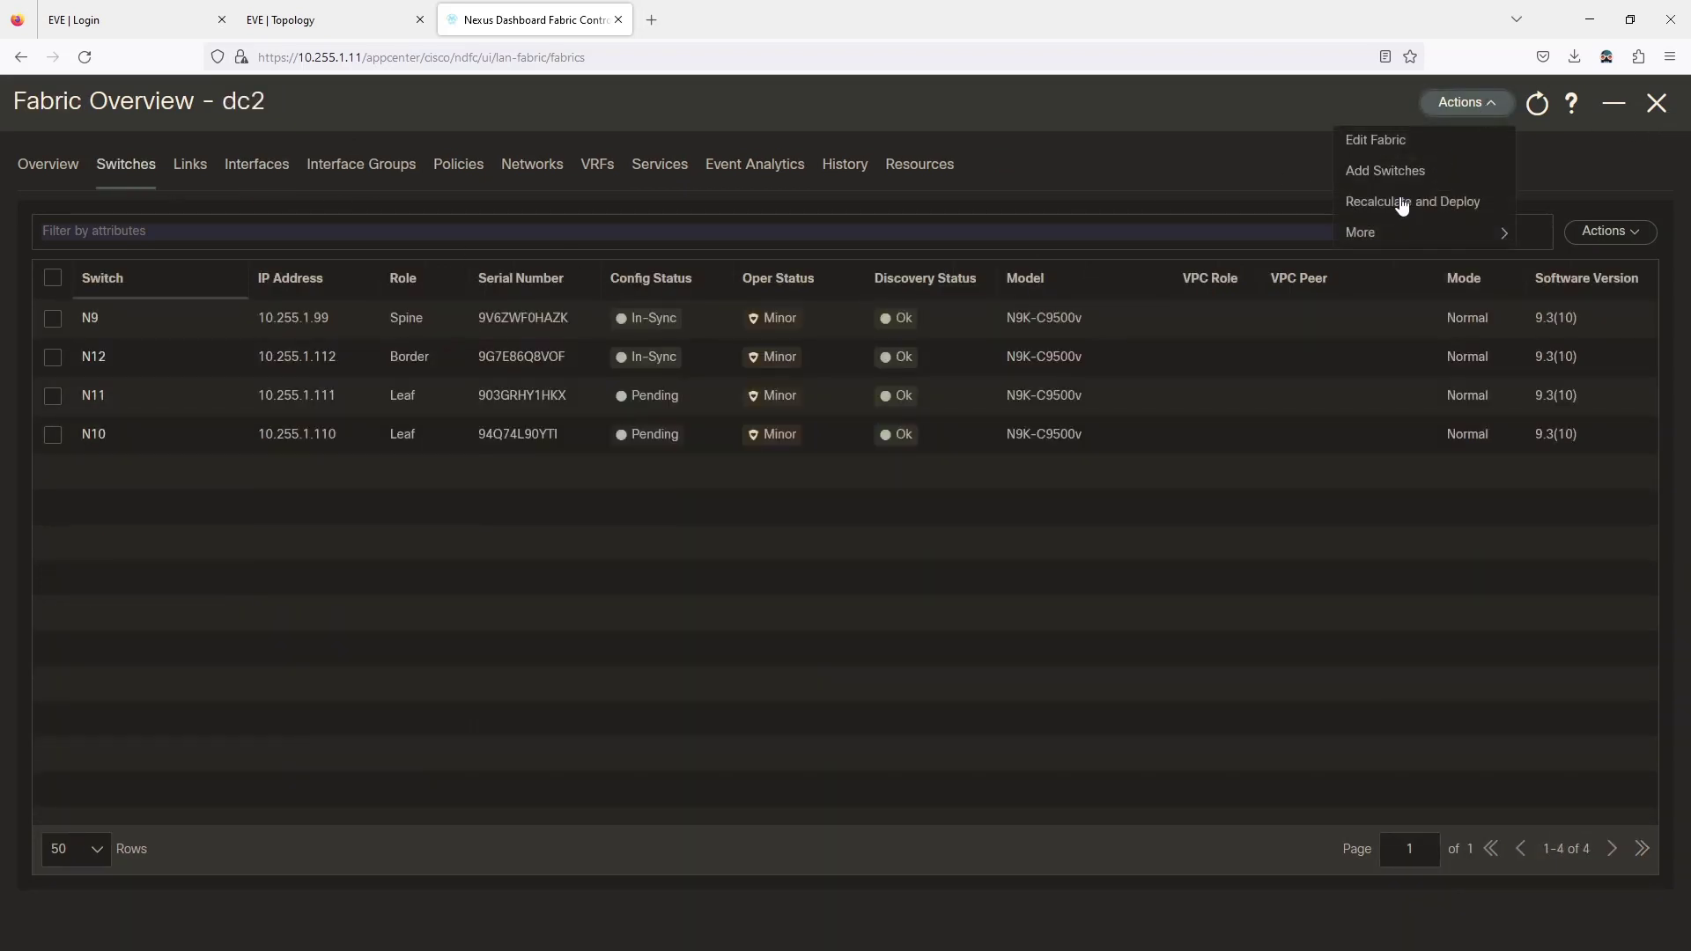
click(1400, 204)
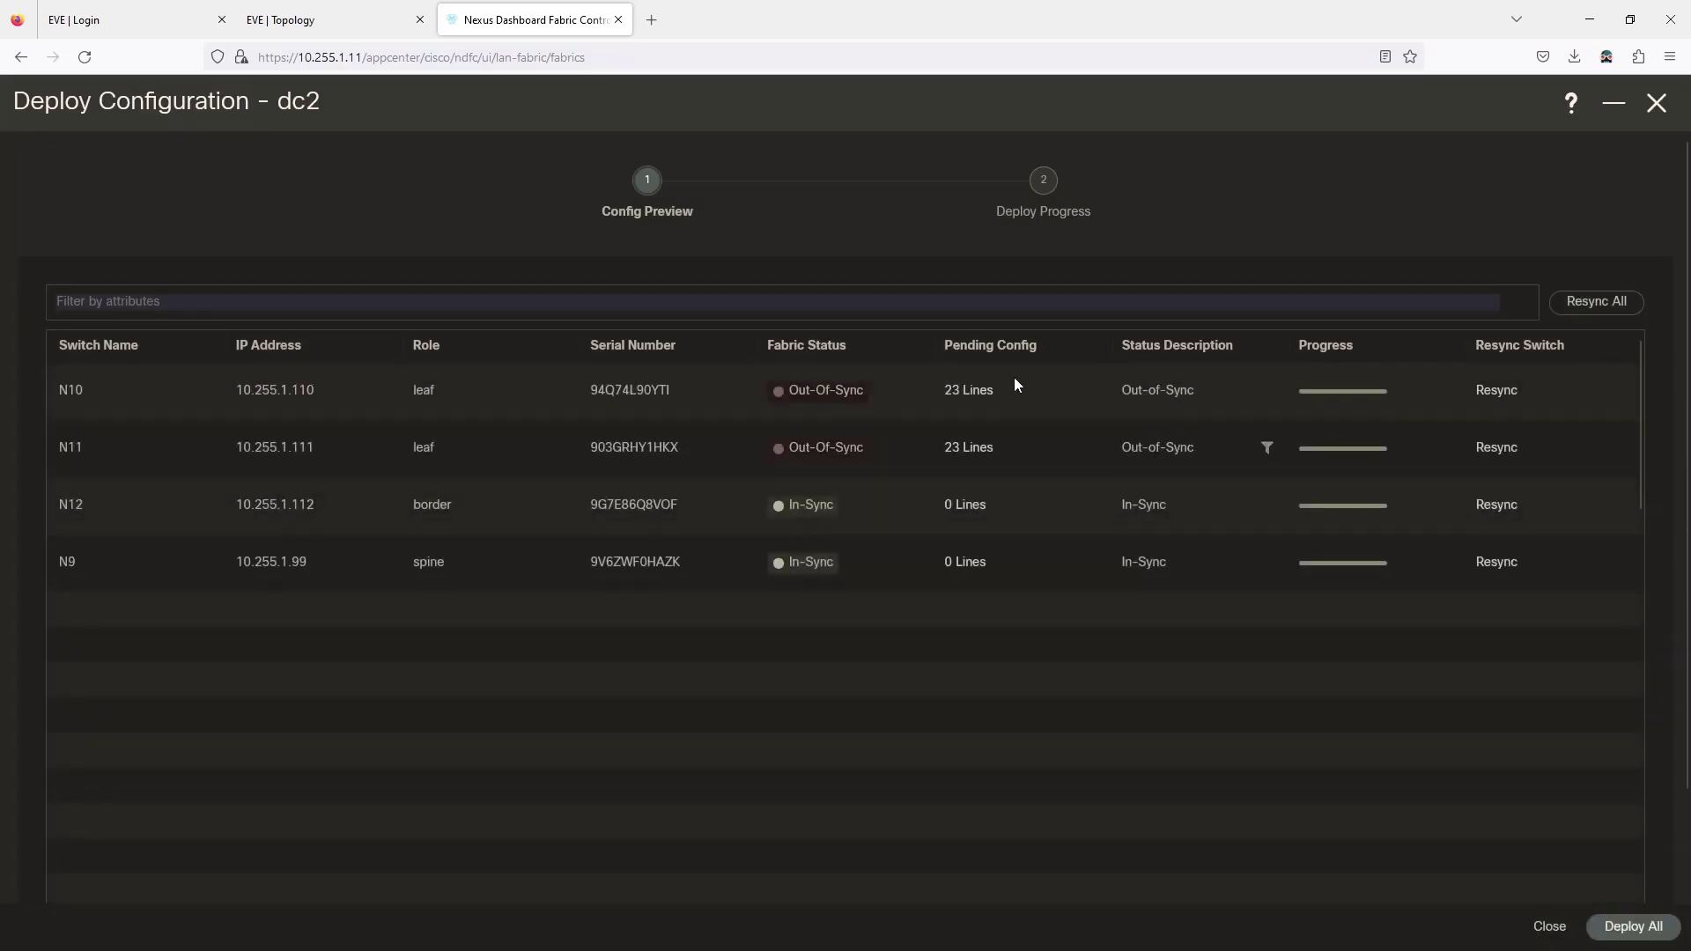
click(975, 397)
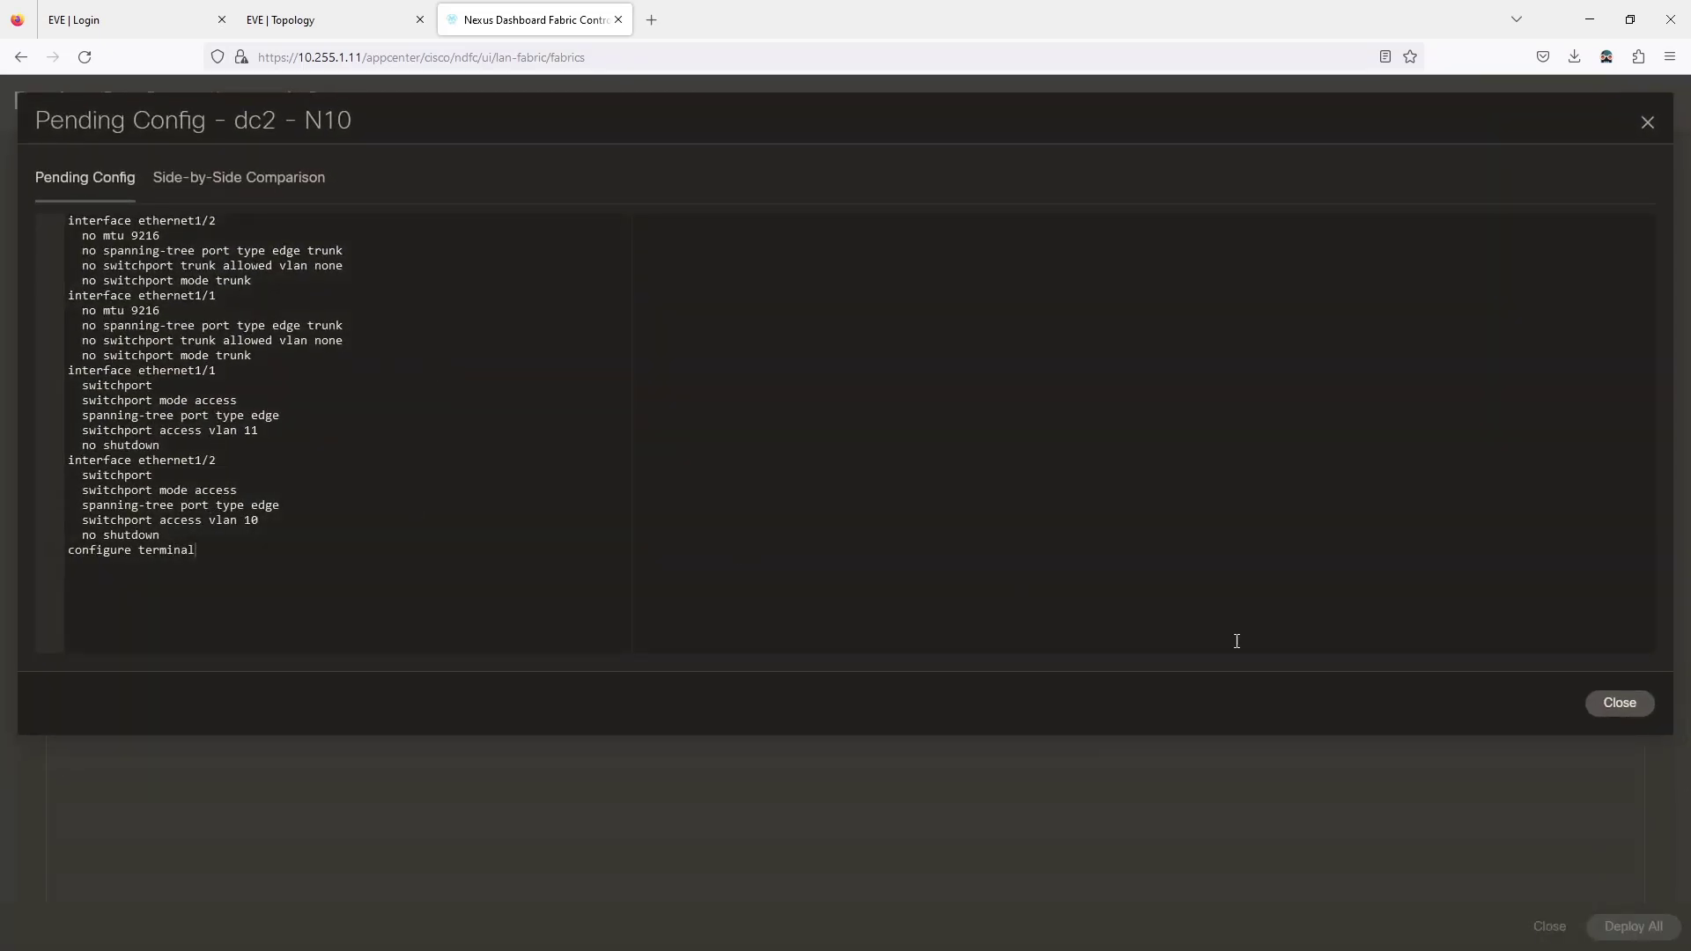
click(1605, 705)
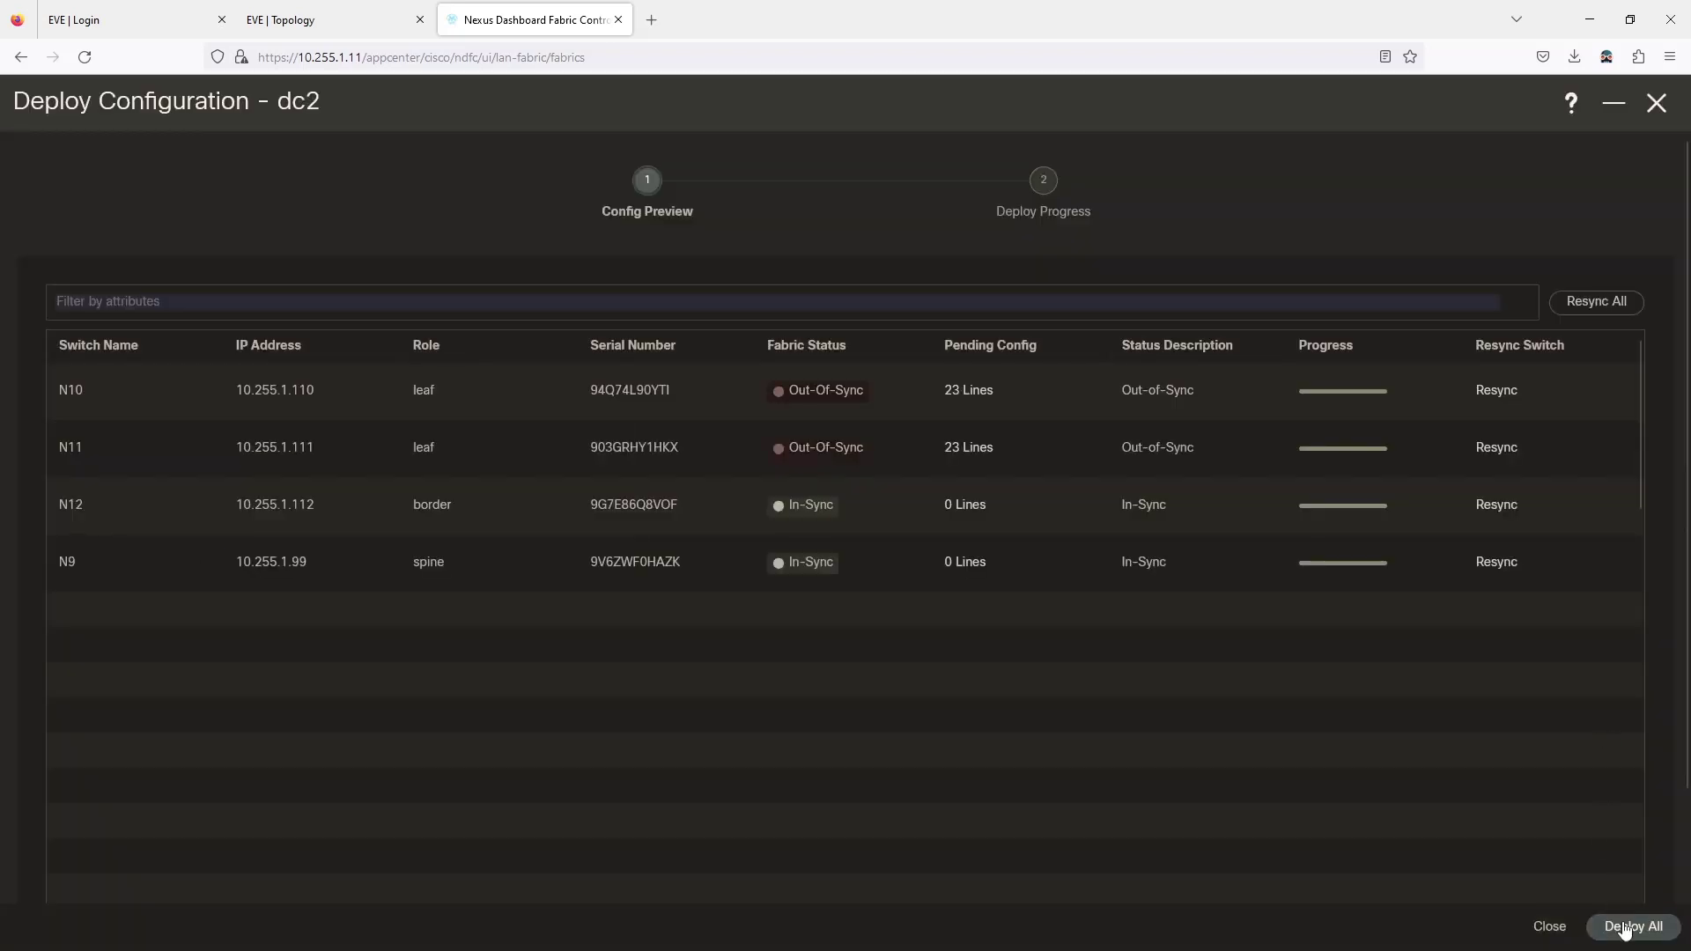
click(1625, 927)
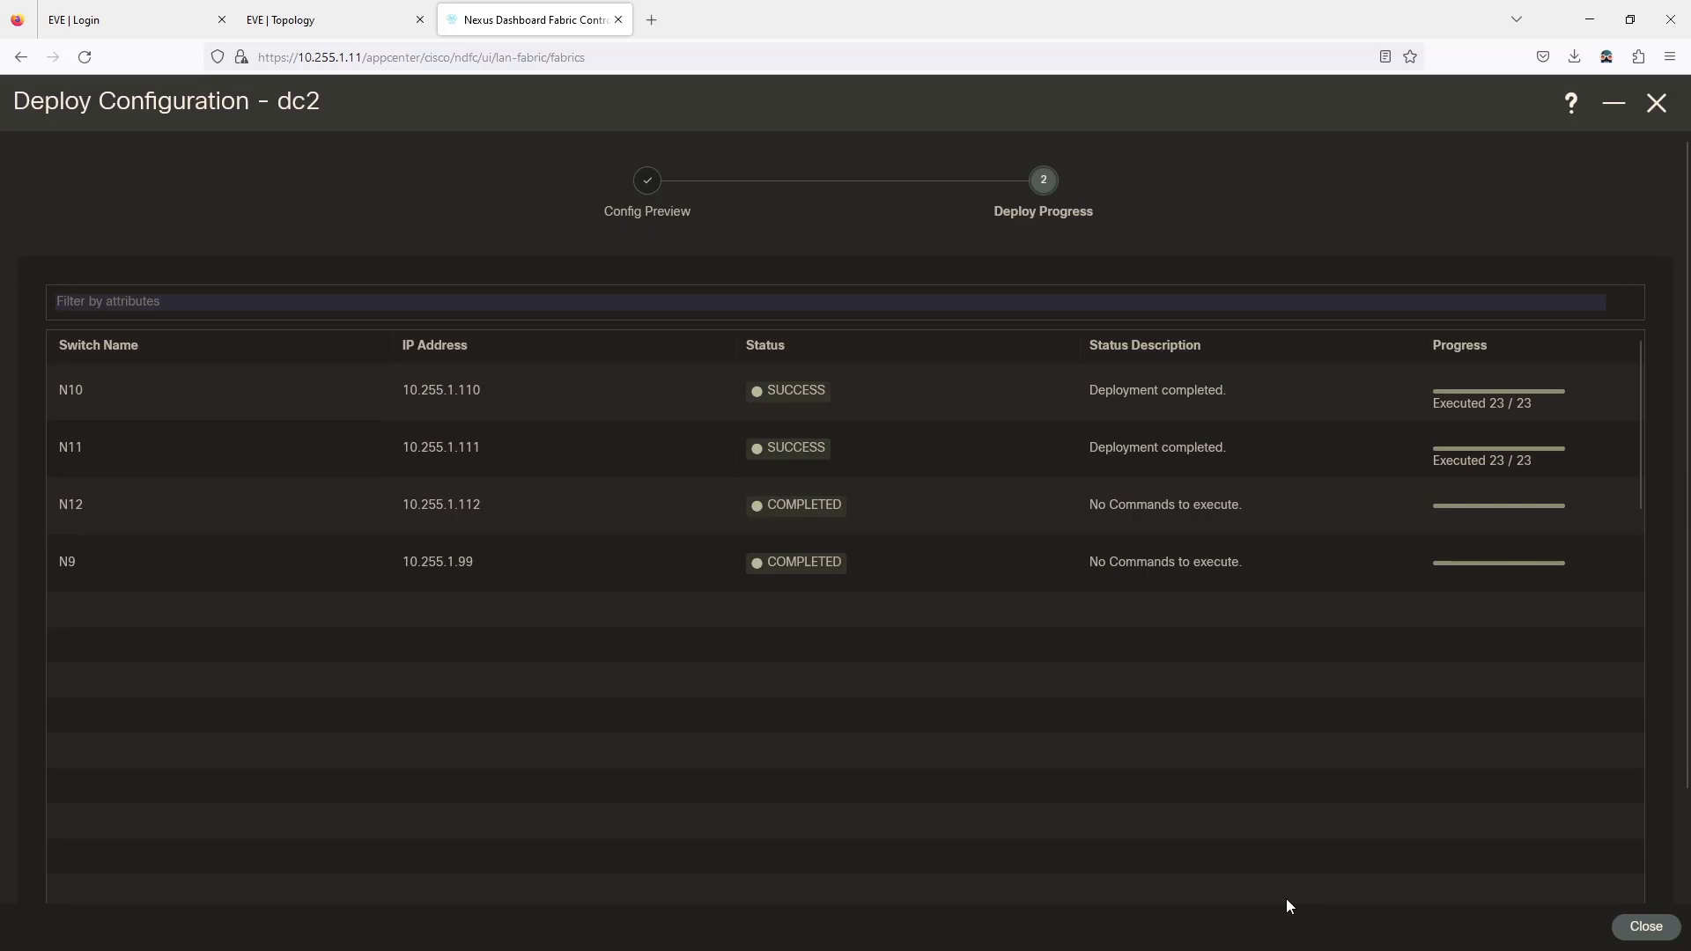
click(1638, 926)
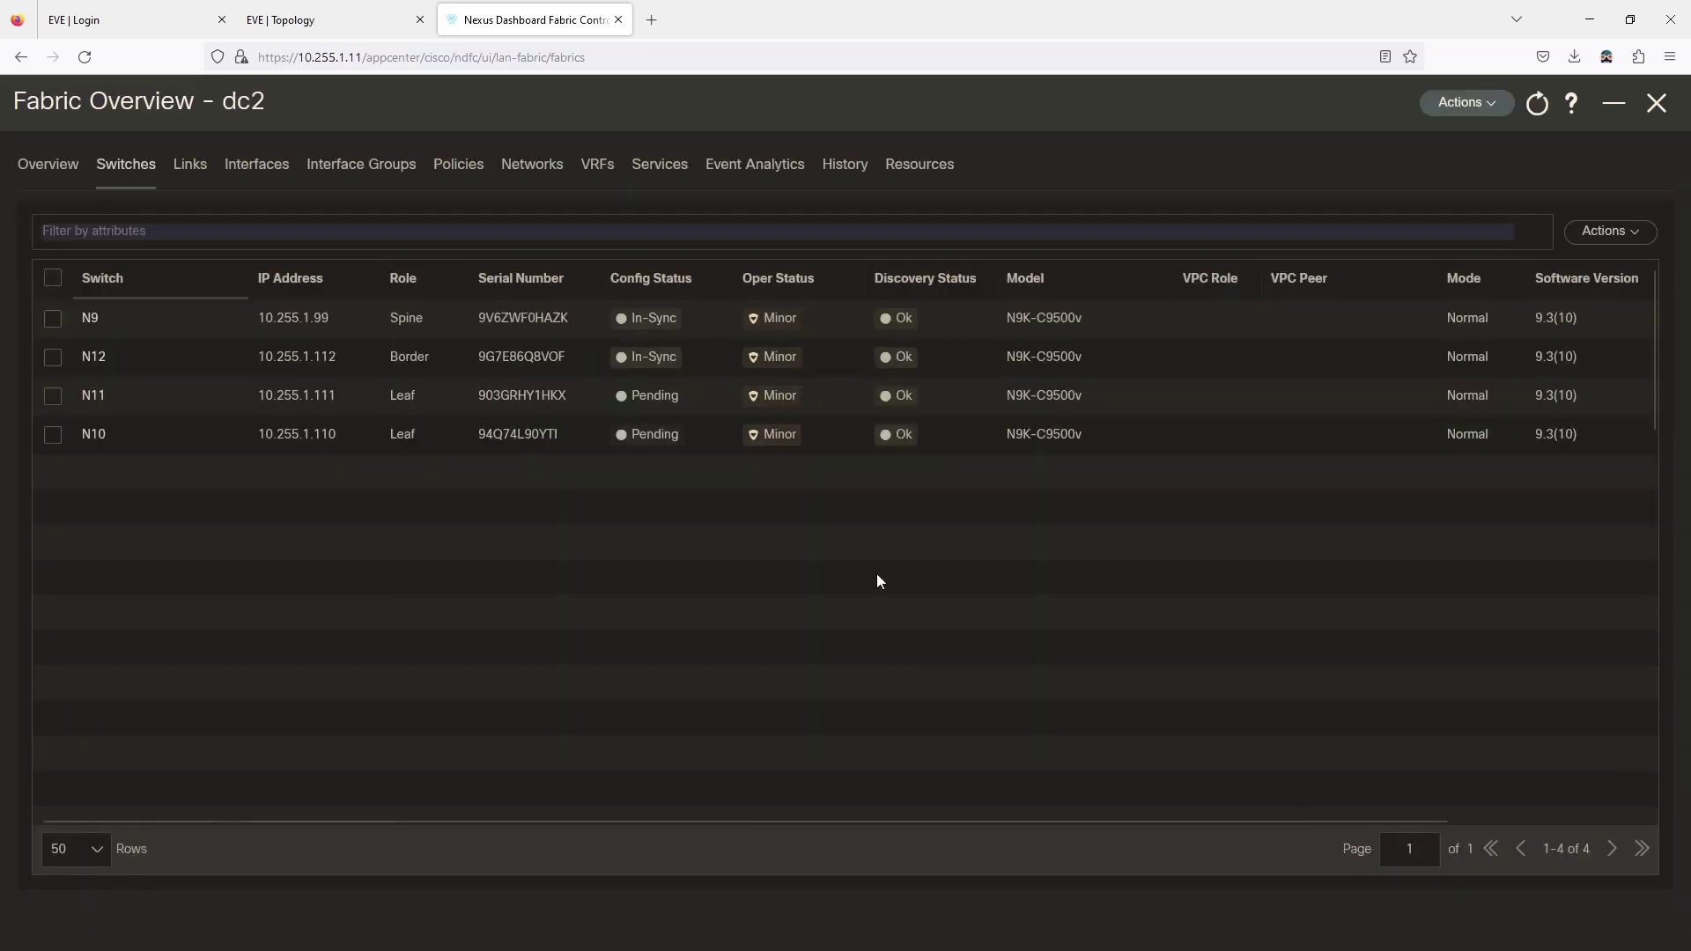
click(1547, 107)
click(334, 20)
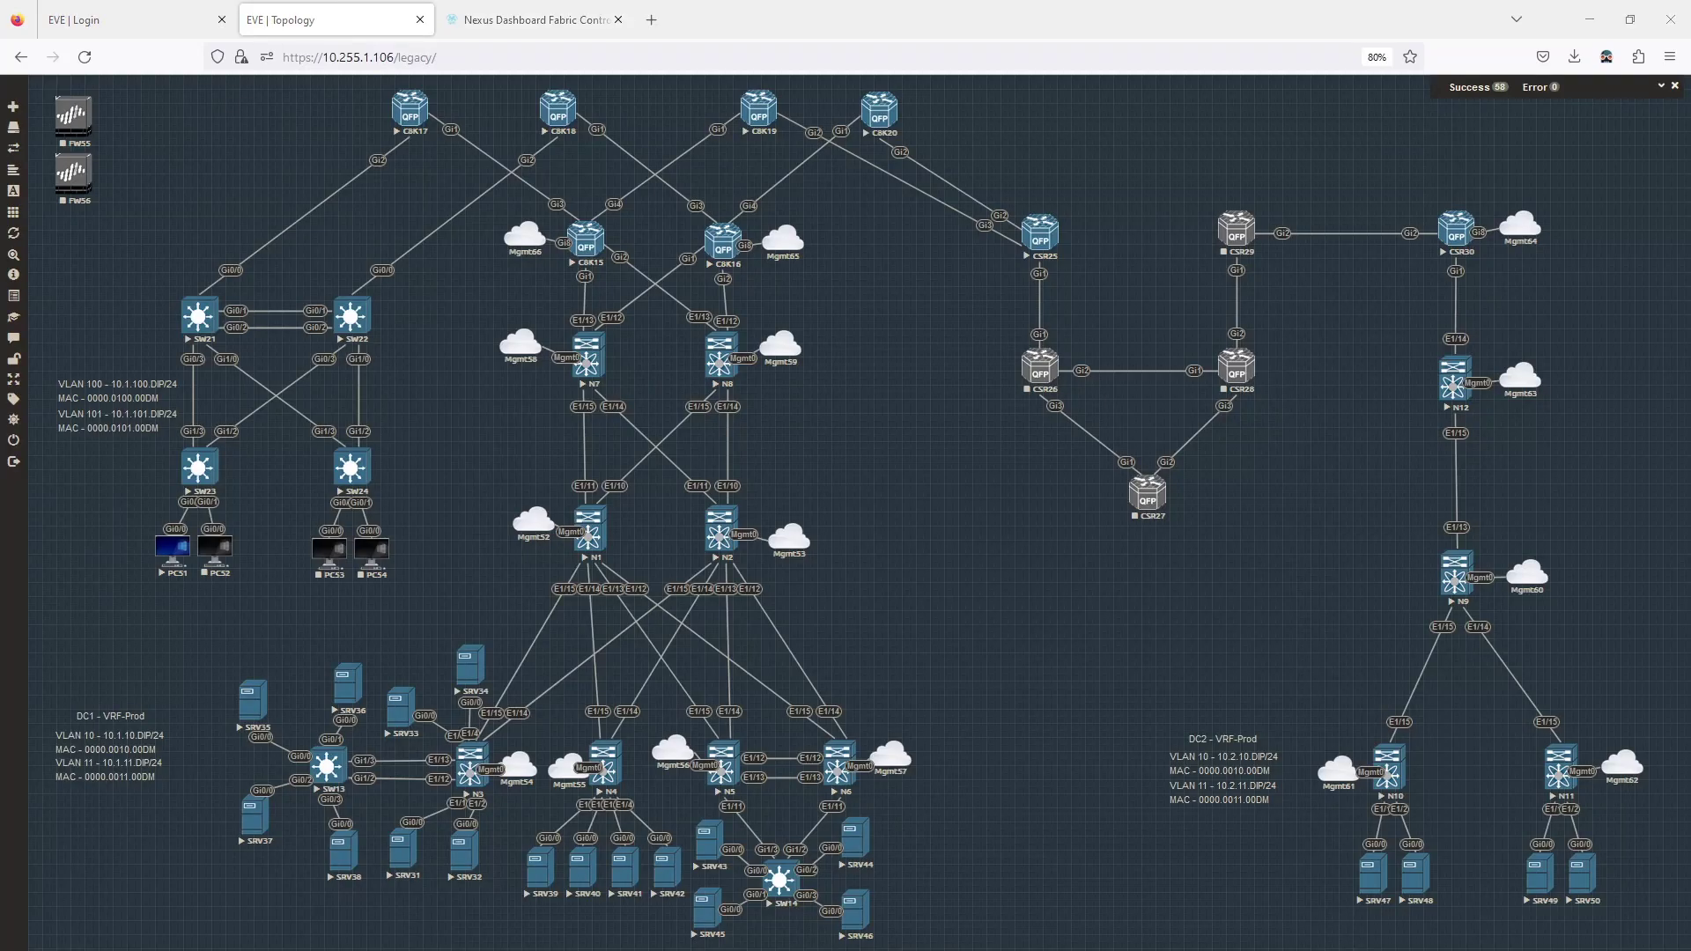
Log into N12 as admin and run 'show mac address-table dynamic'.
drag(0, 254, 307, 166)
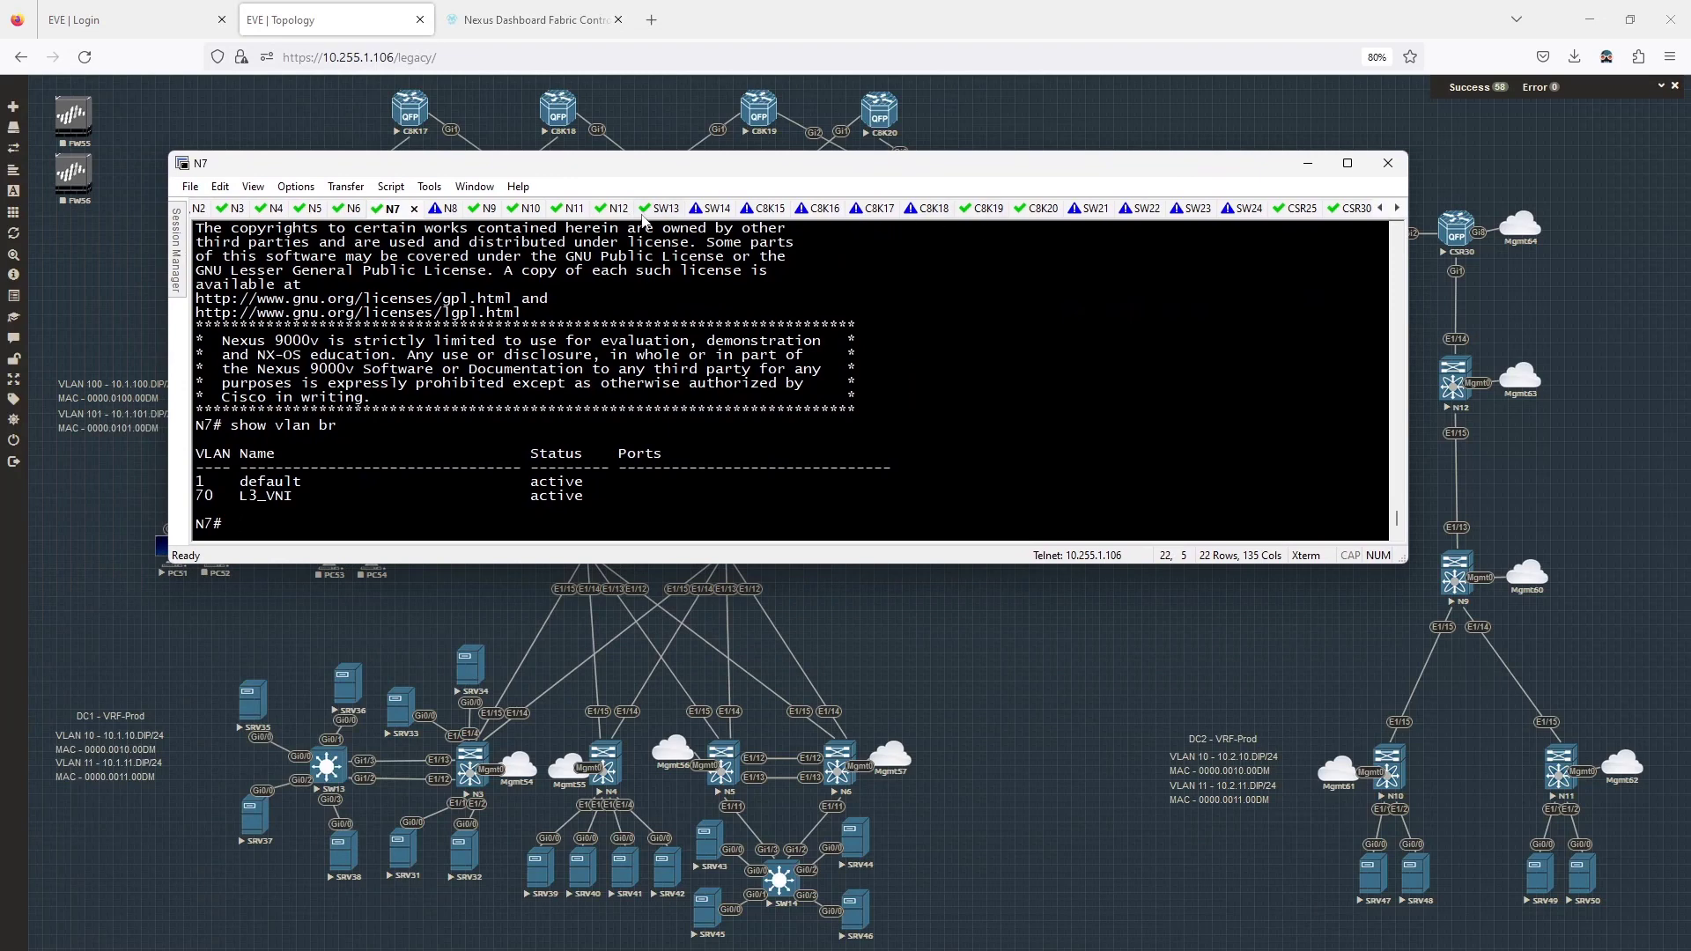
click(607, 210)
key(Return)
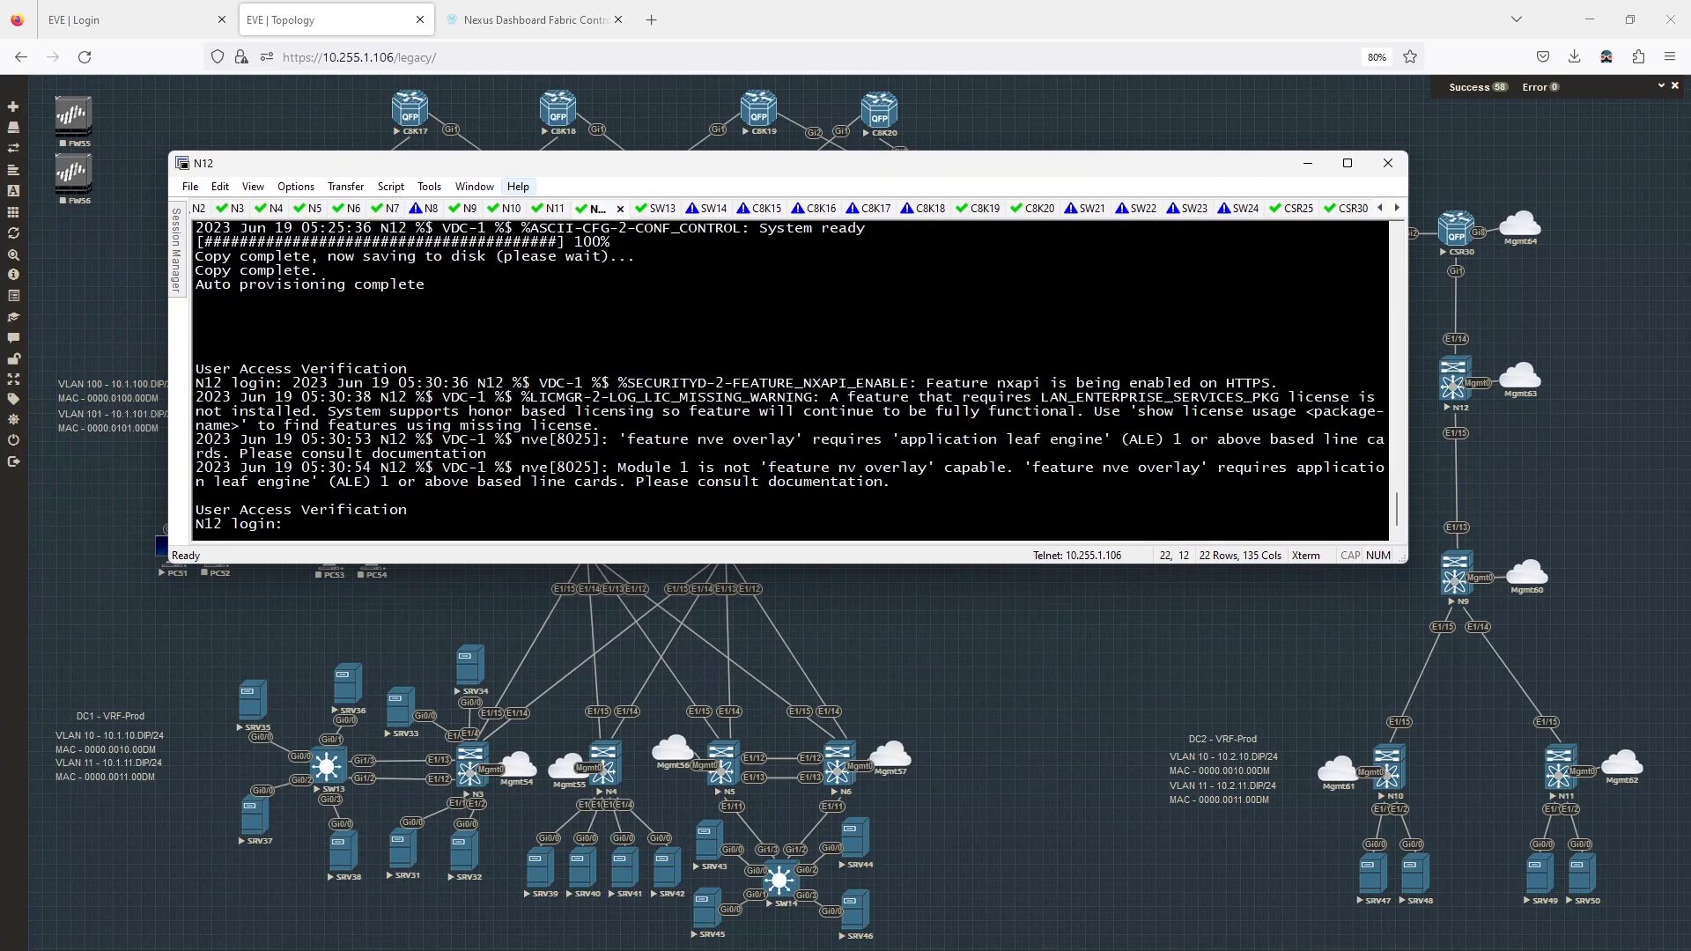
text(admin)
key(Return)
key(Return)
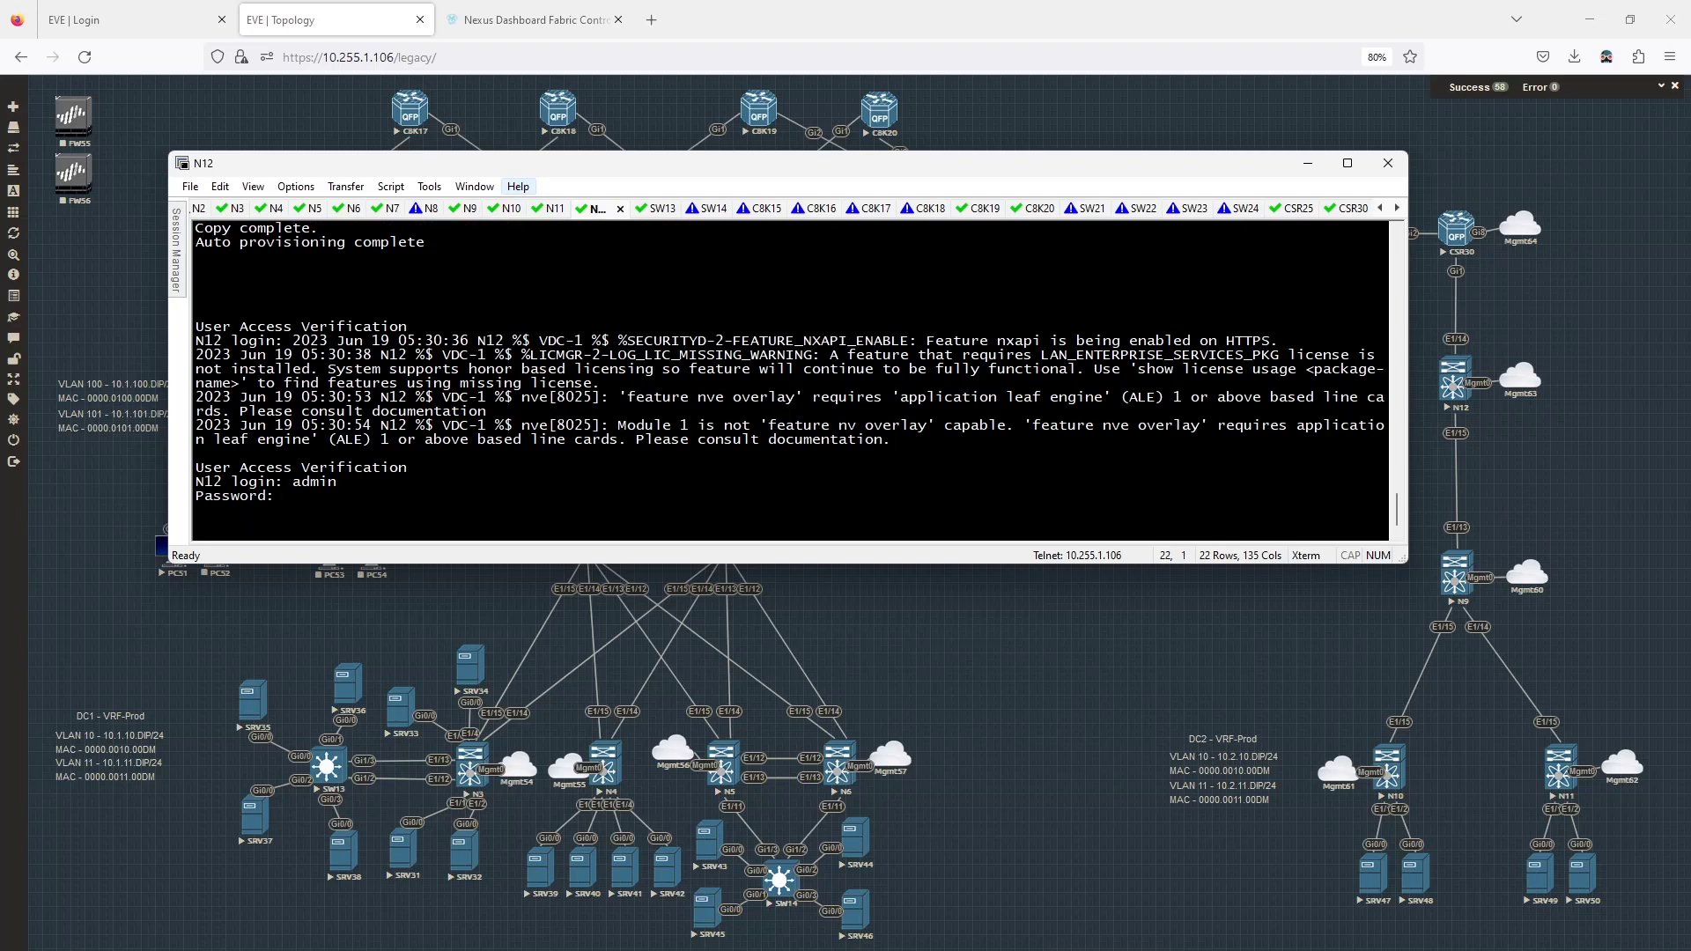
text(show mac address-table dy)
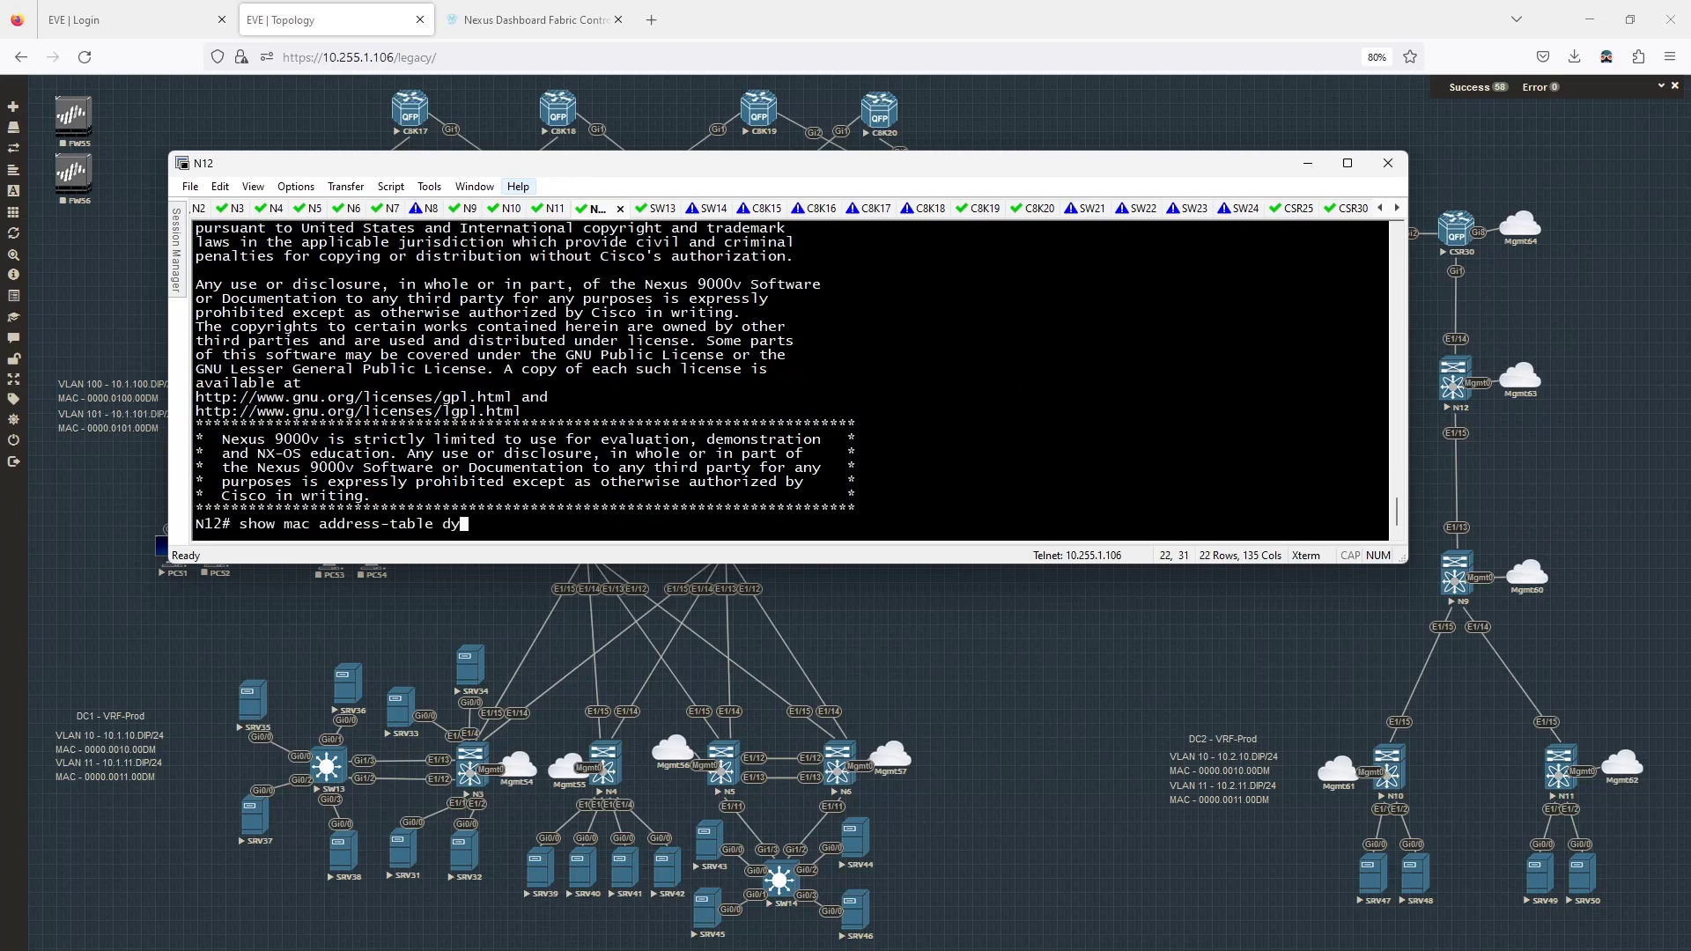
key(Tab)
key(Return)
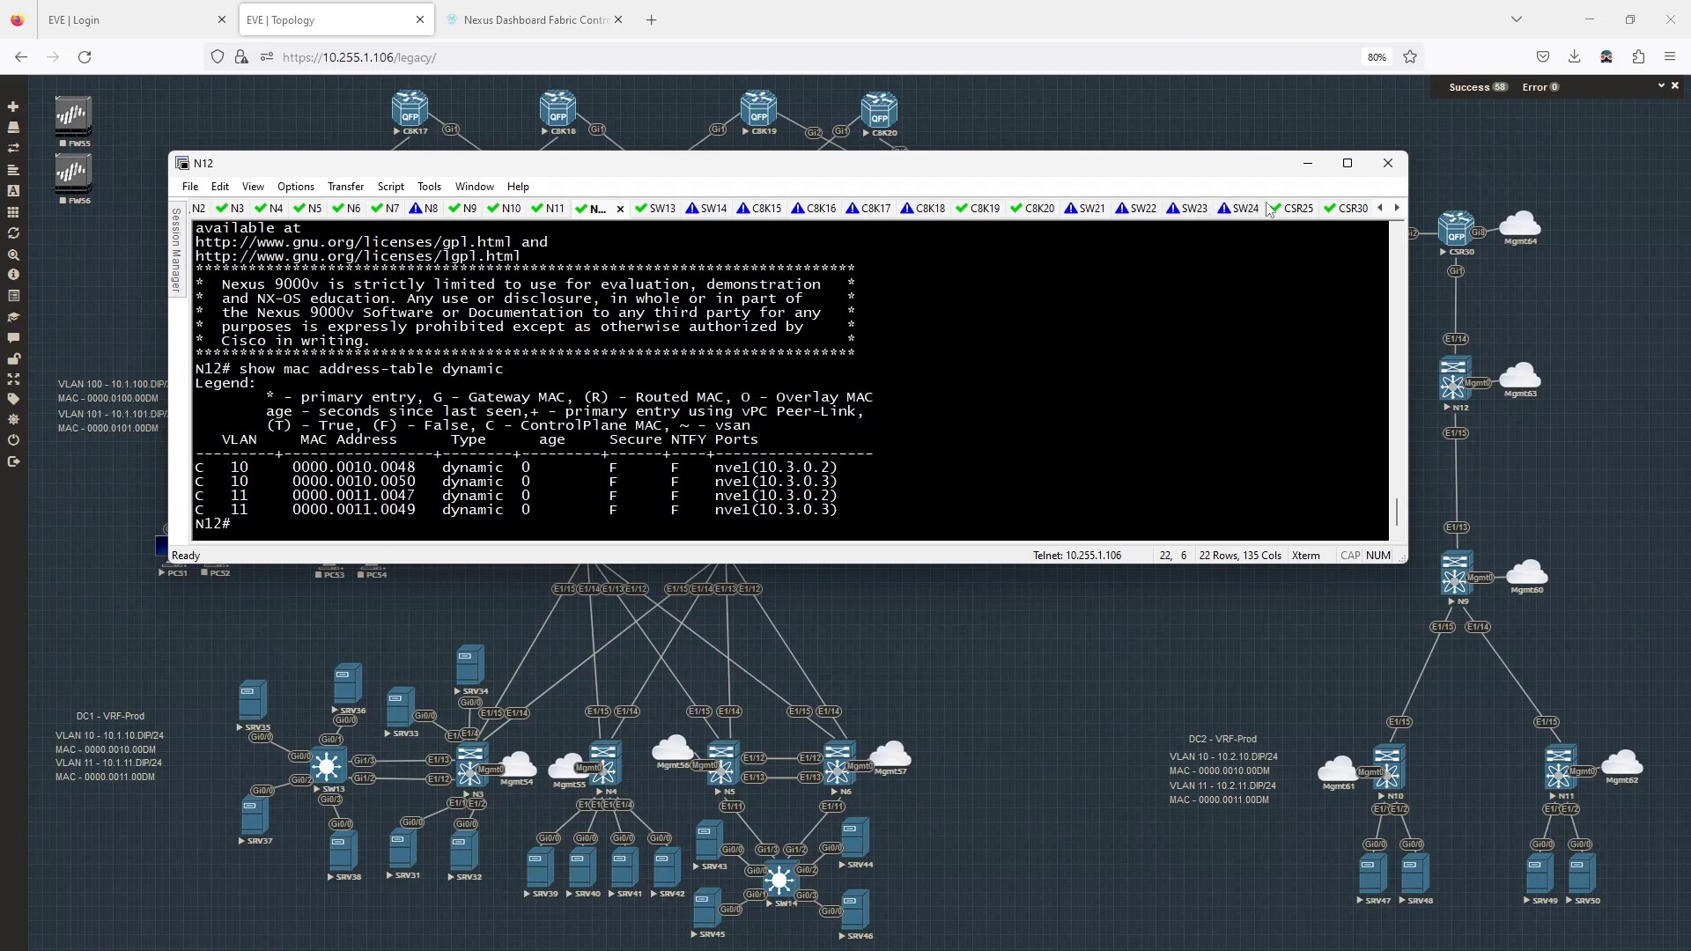
On CSR30, rerun the BGP summary, show the BGP IPv4 unicast table, and save with 'do wr'.
click(1352, 208)
key(Up)
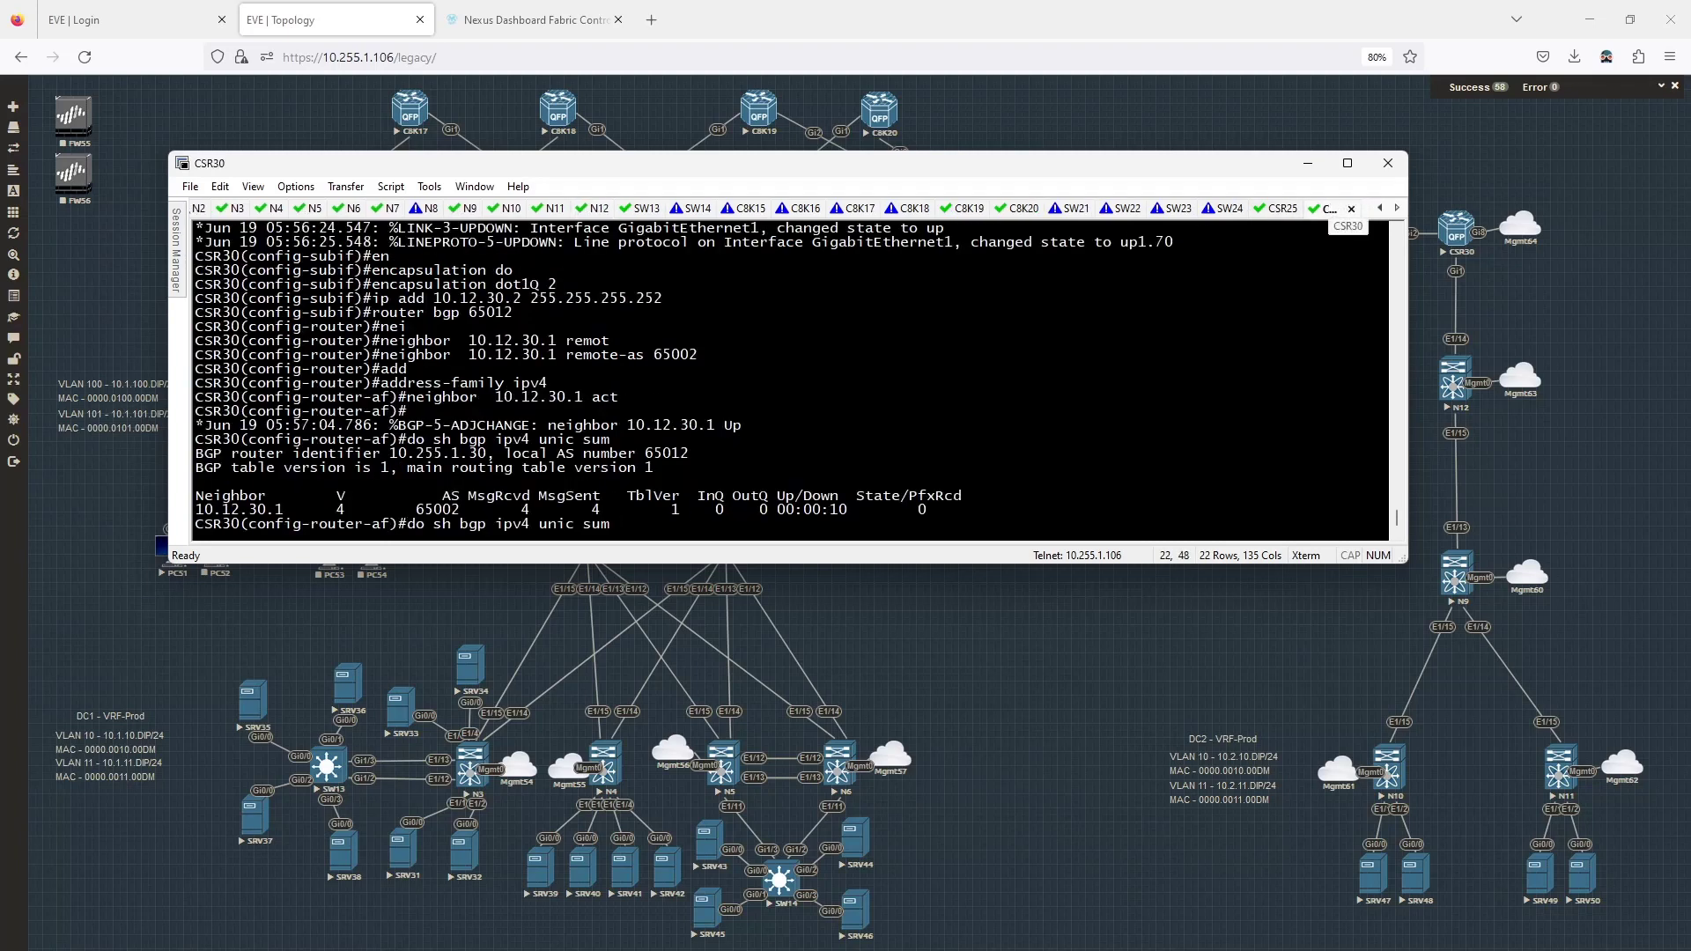
key(Return)
key(Up)
key(BackSpace)
key(BackSpace)
key(BackSpace)
key(BackSpace)
key(Return)
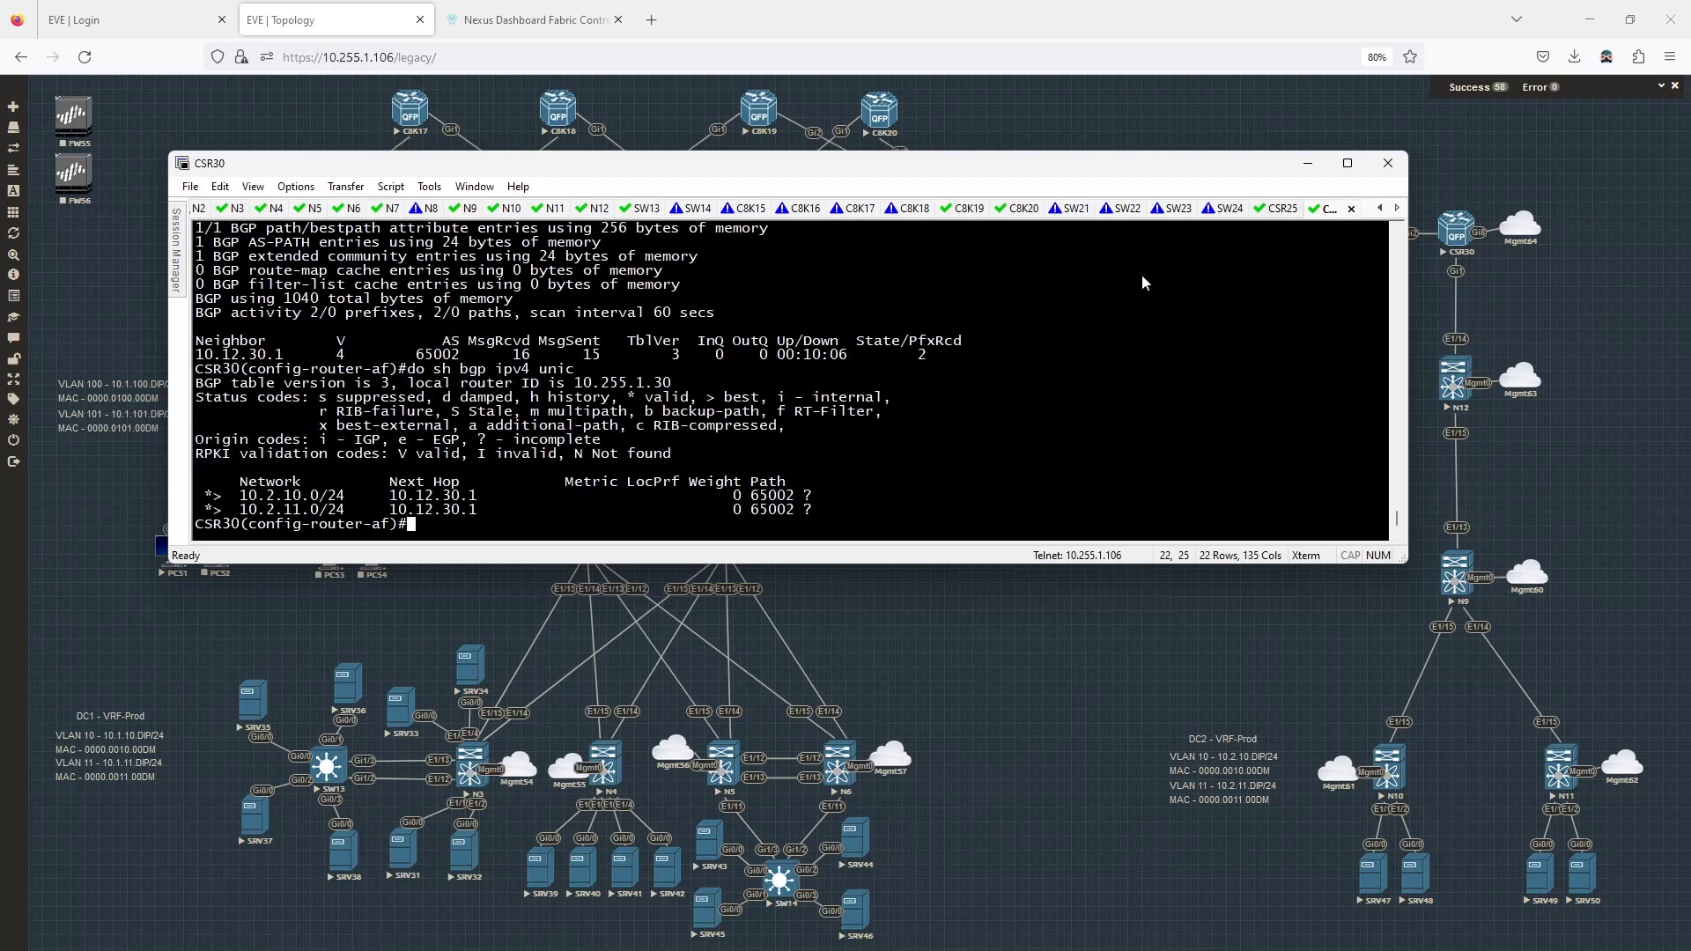
text(do wr)
key(Return)
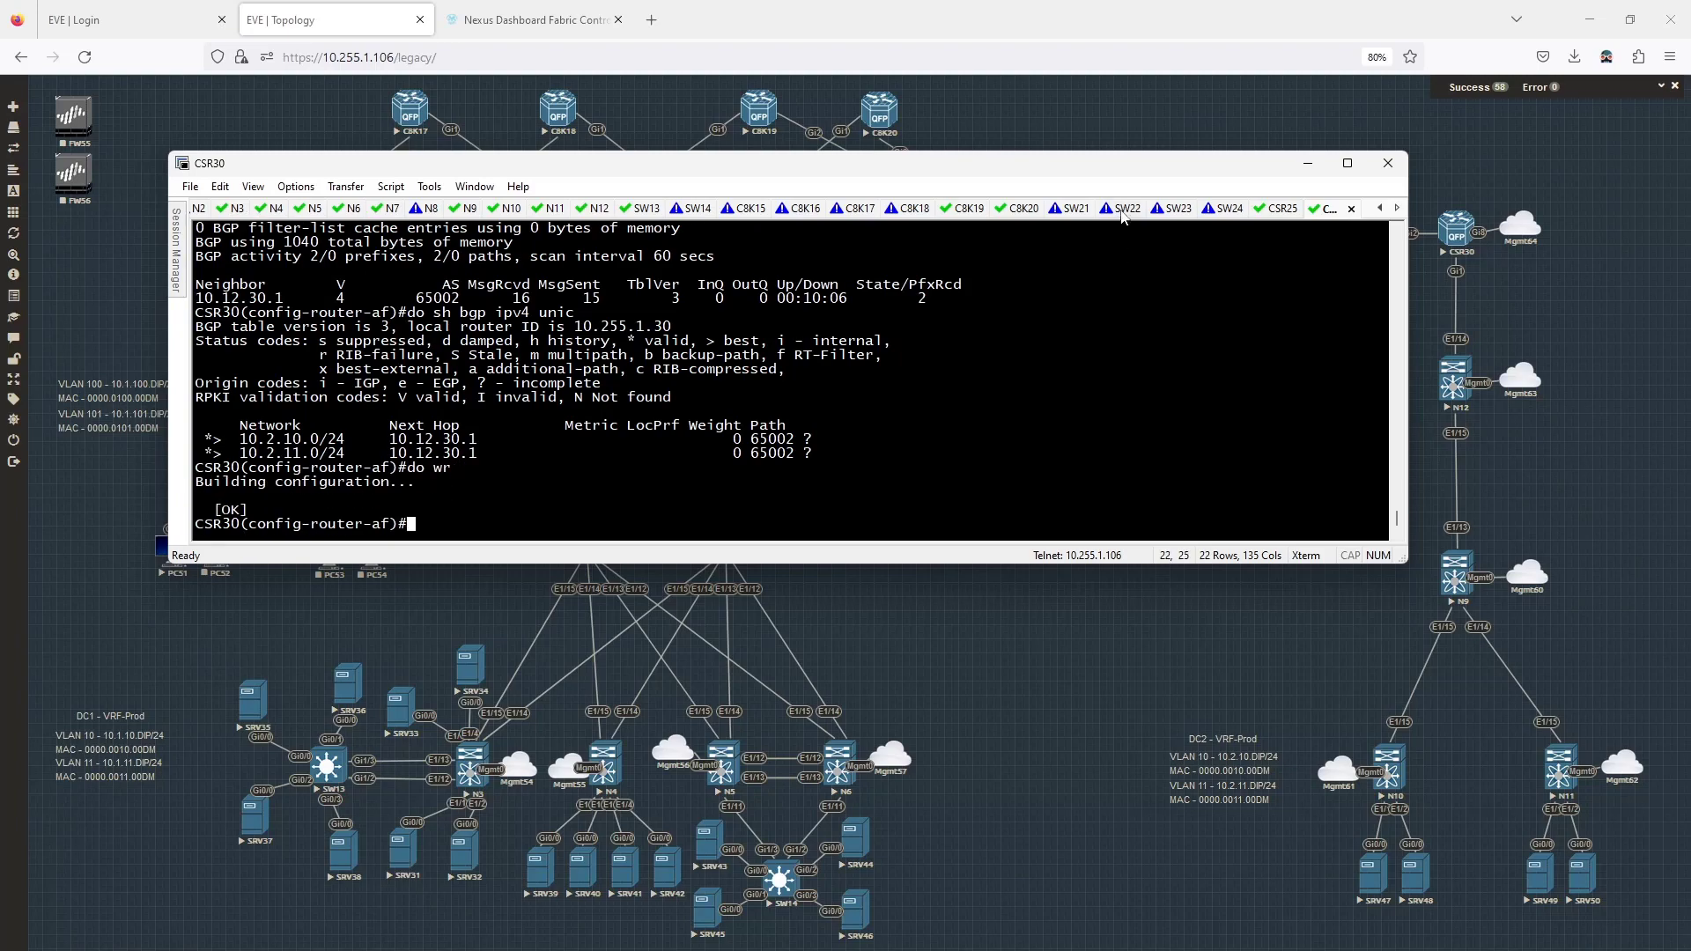
drag(1134, 173, 0, 388)
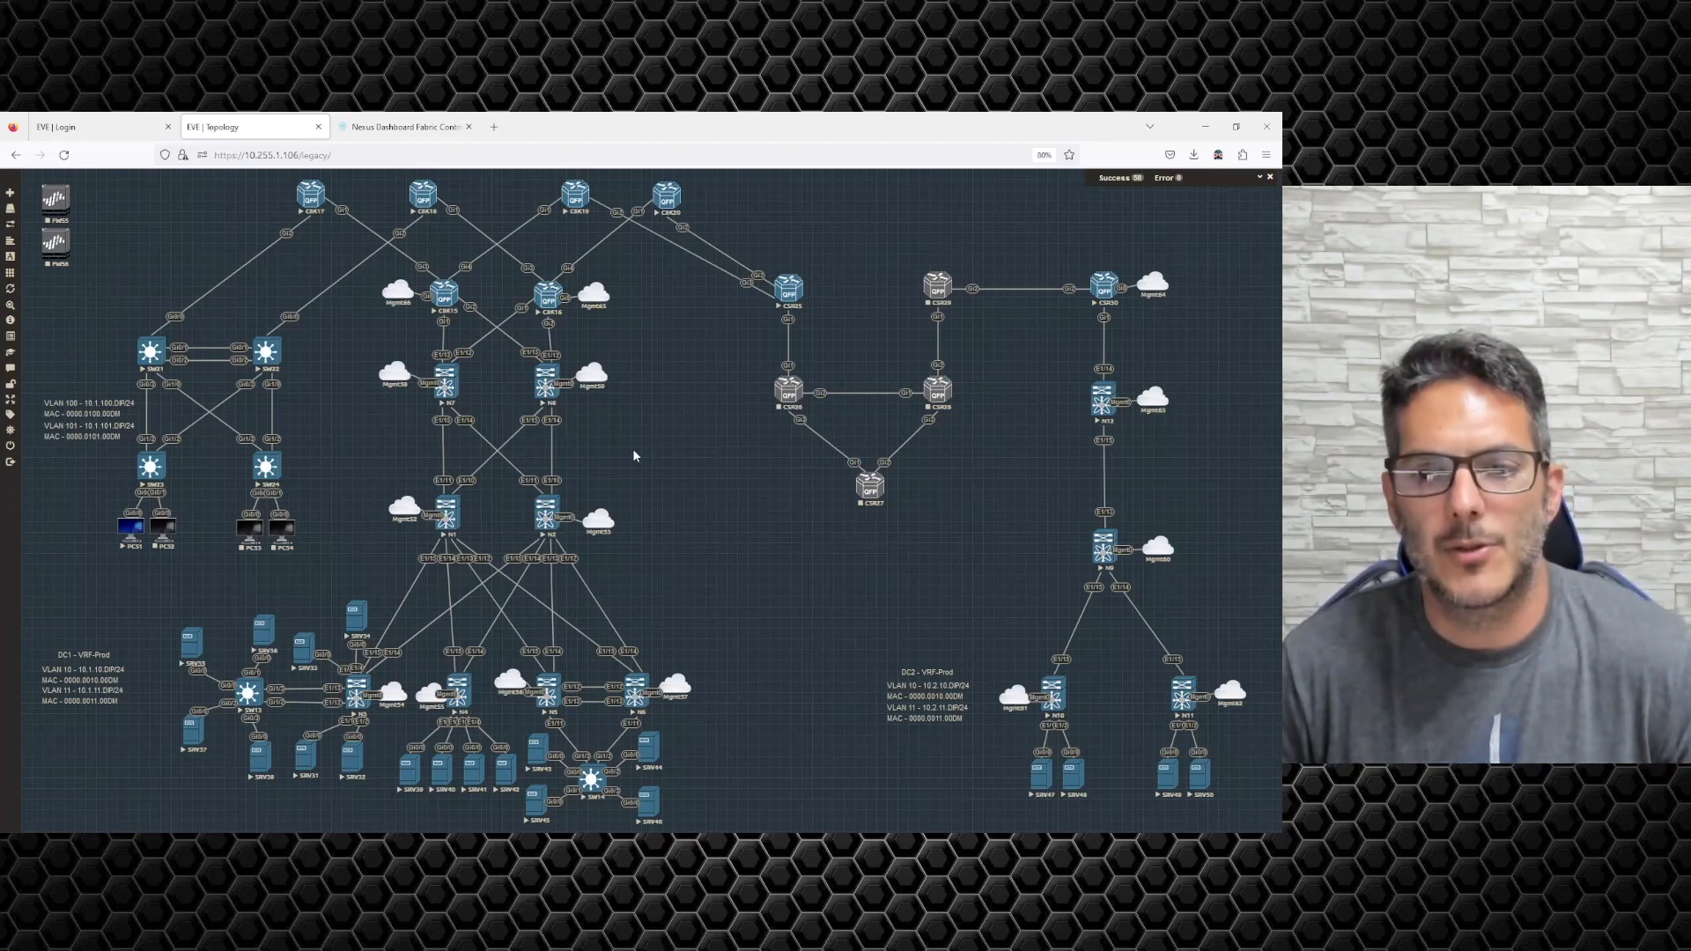
Close the dc2 fabric overview and create a new service node under LAN > Services.
click(405, 127)
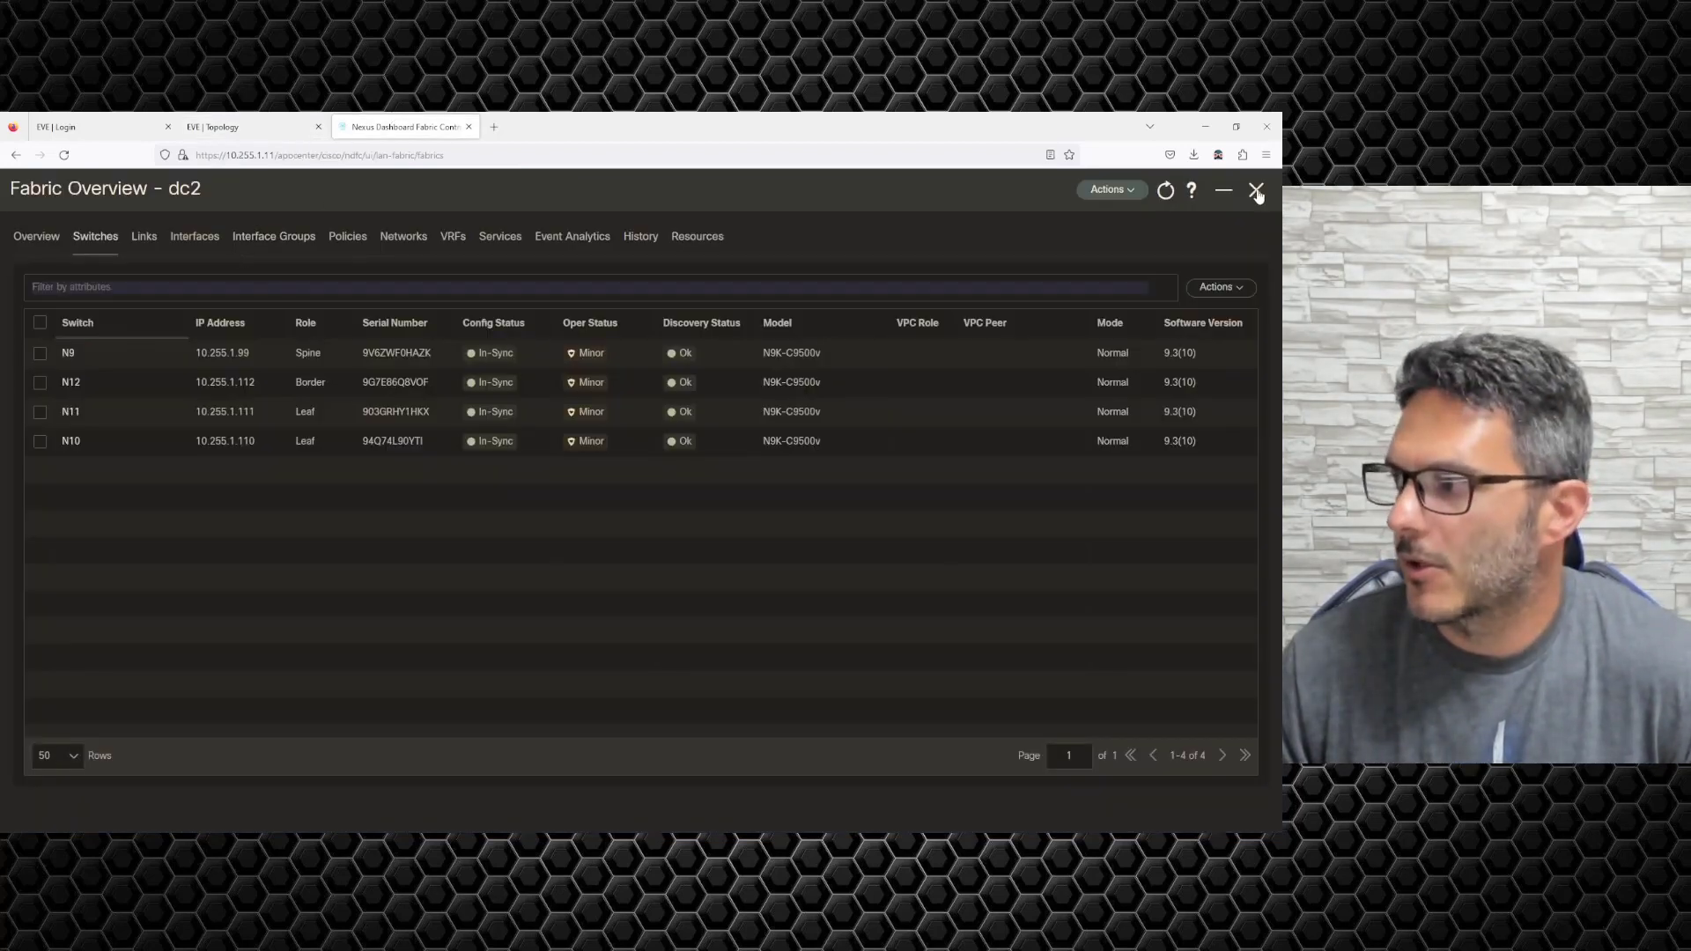
click(1256, 191)
click(62, 415)
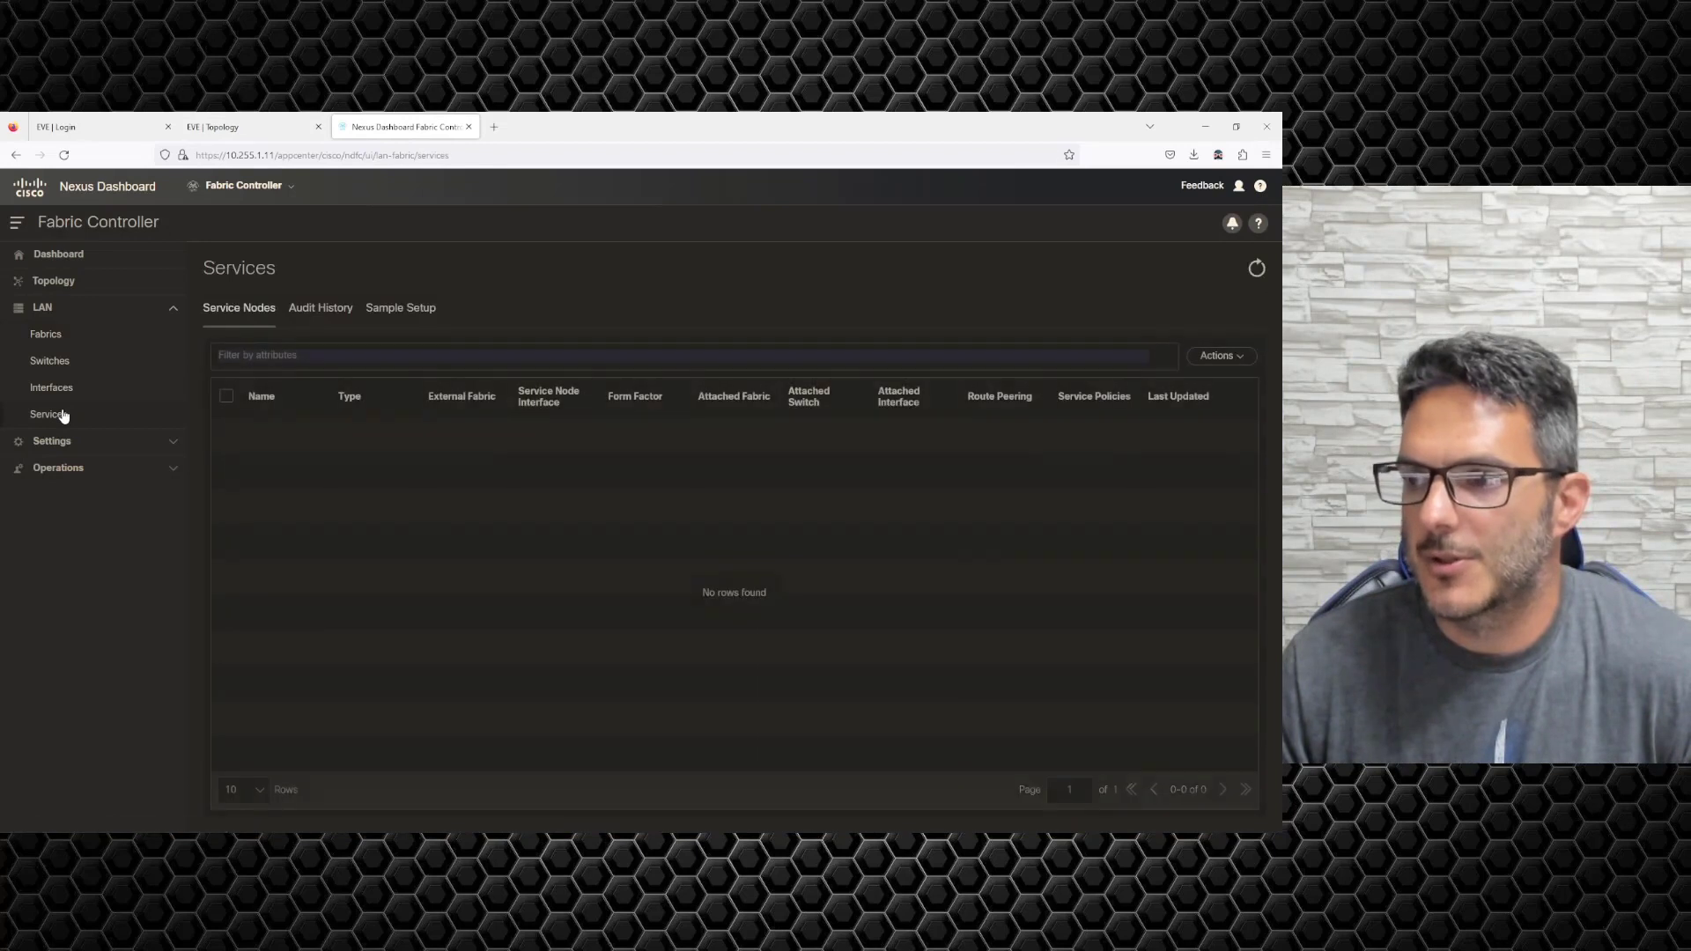
click(1212, 368)
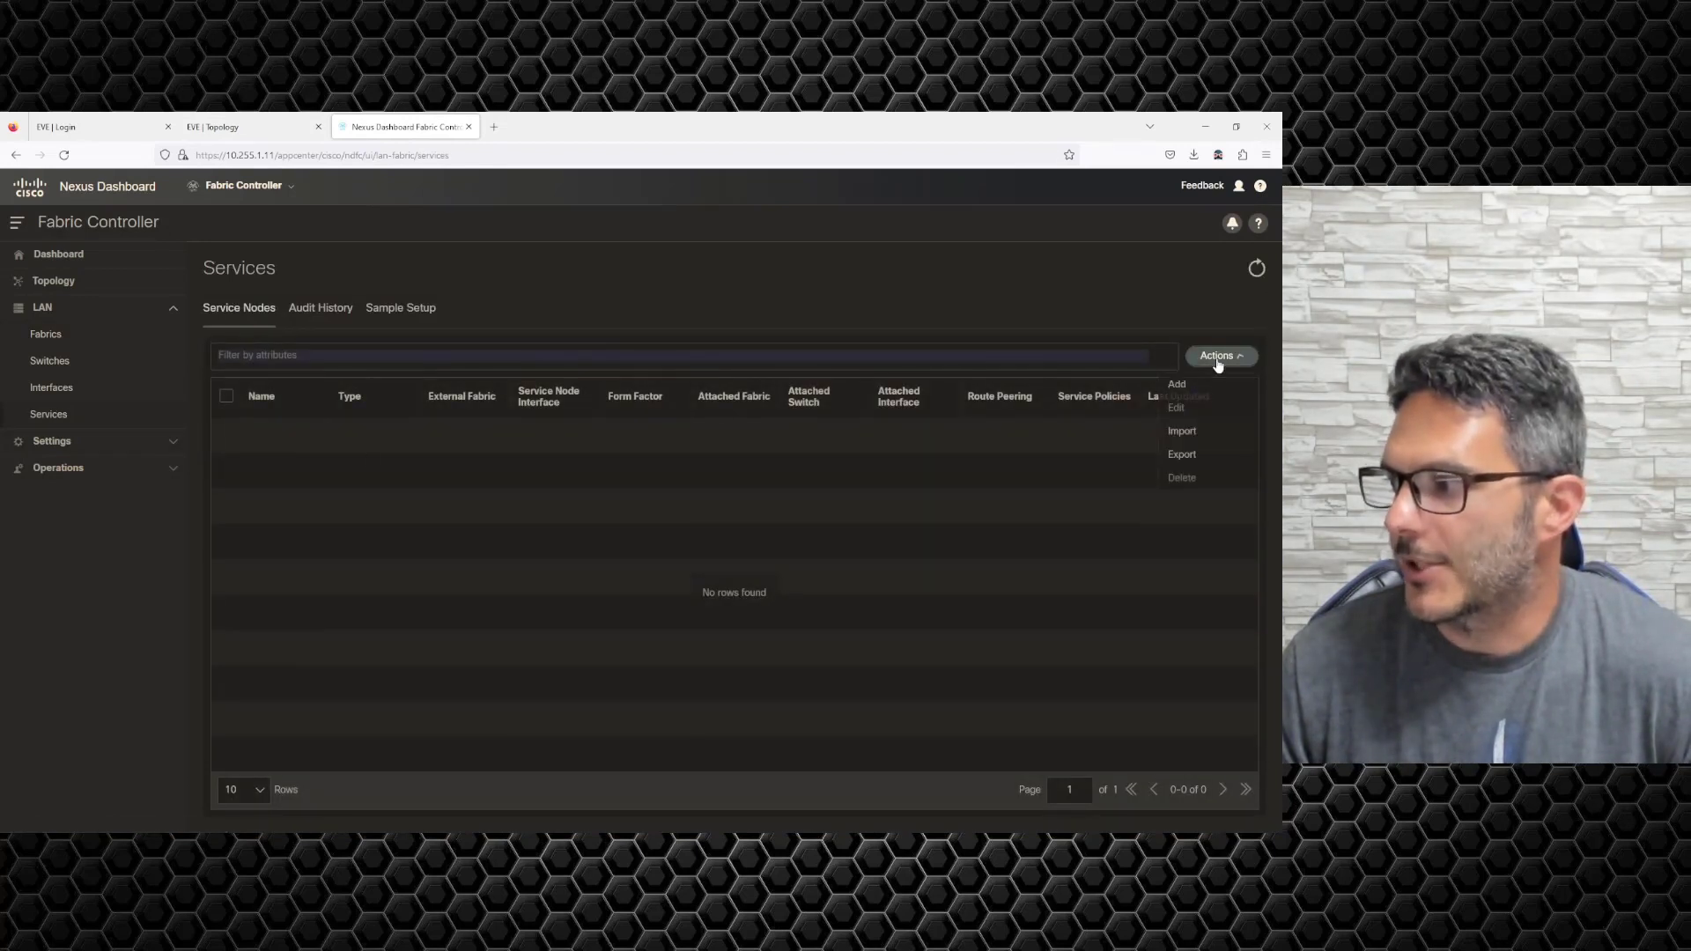
click(1191, 388)
Name the service node FW1 and keep dc1-ios-xe-ext-fabric as its external fabric.
click(189, 365)
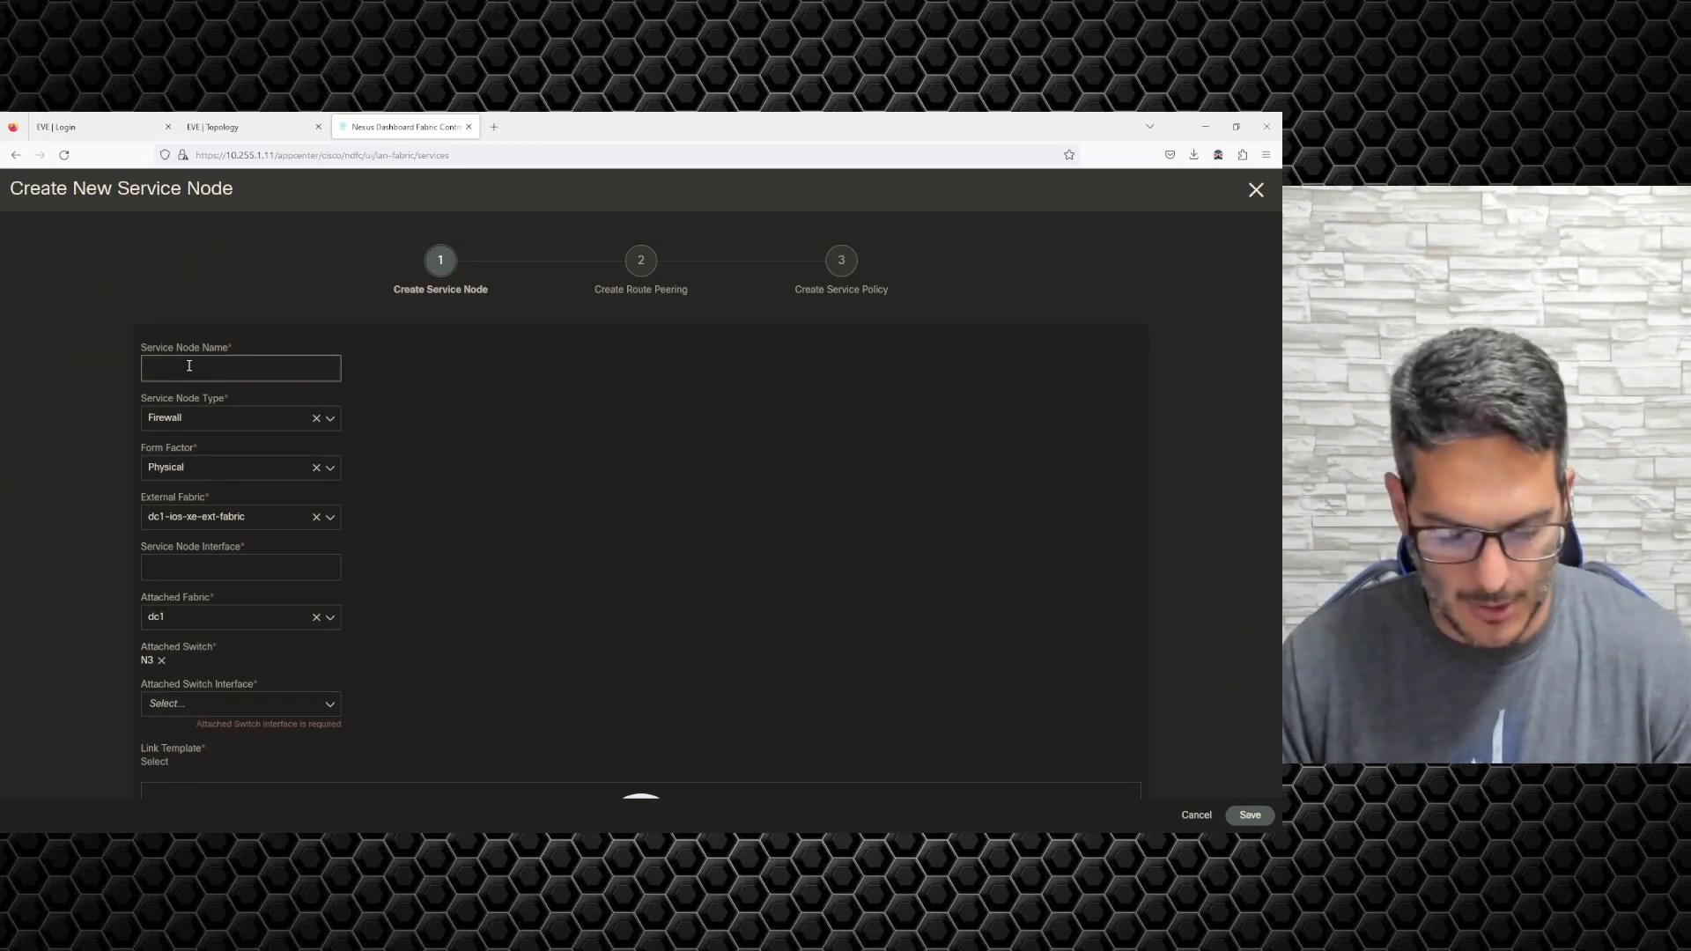
text(D)
key(BackSpace)
text(FW1)
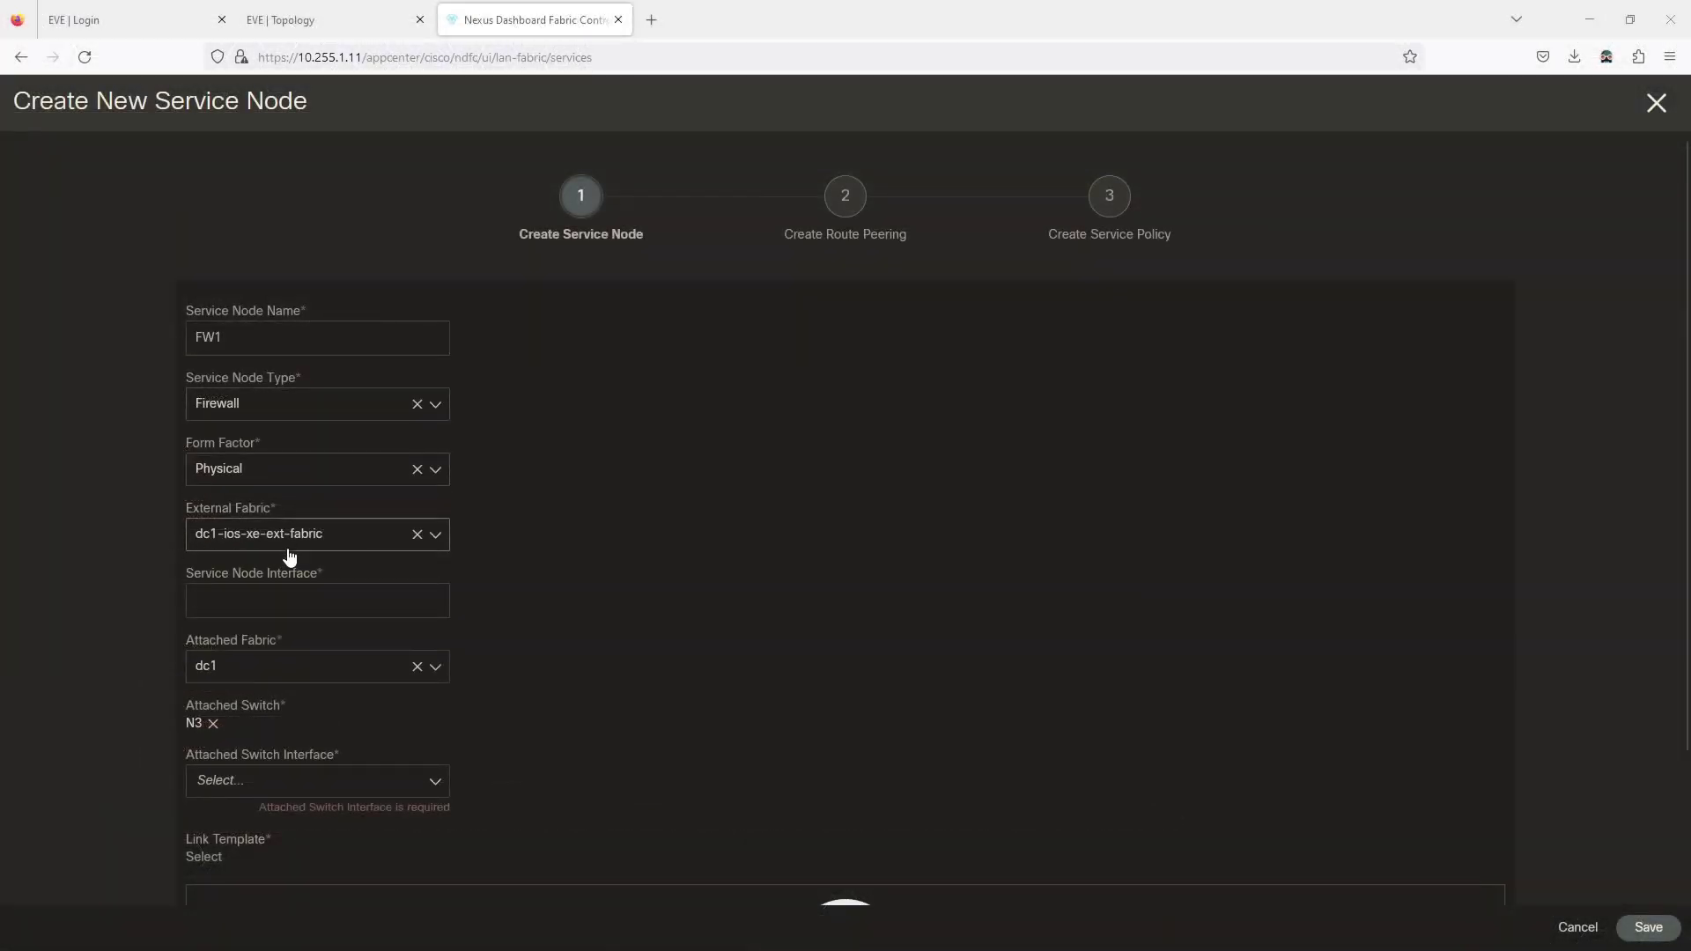
click(290, 536)
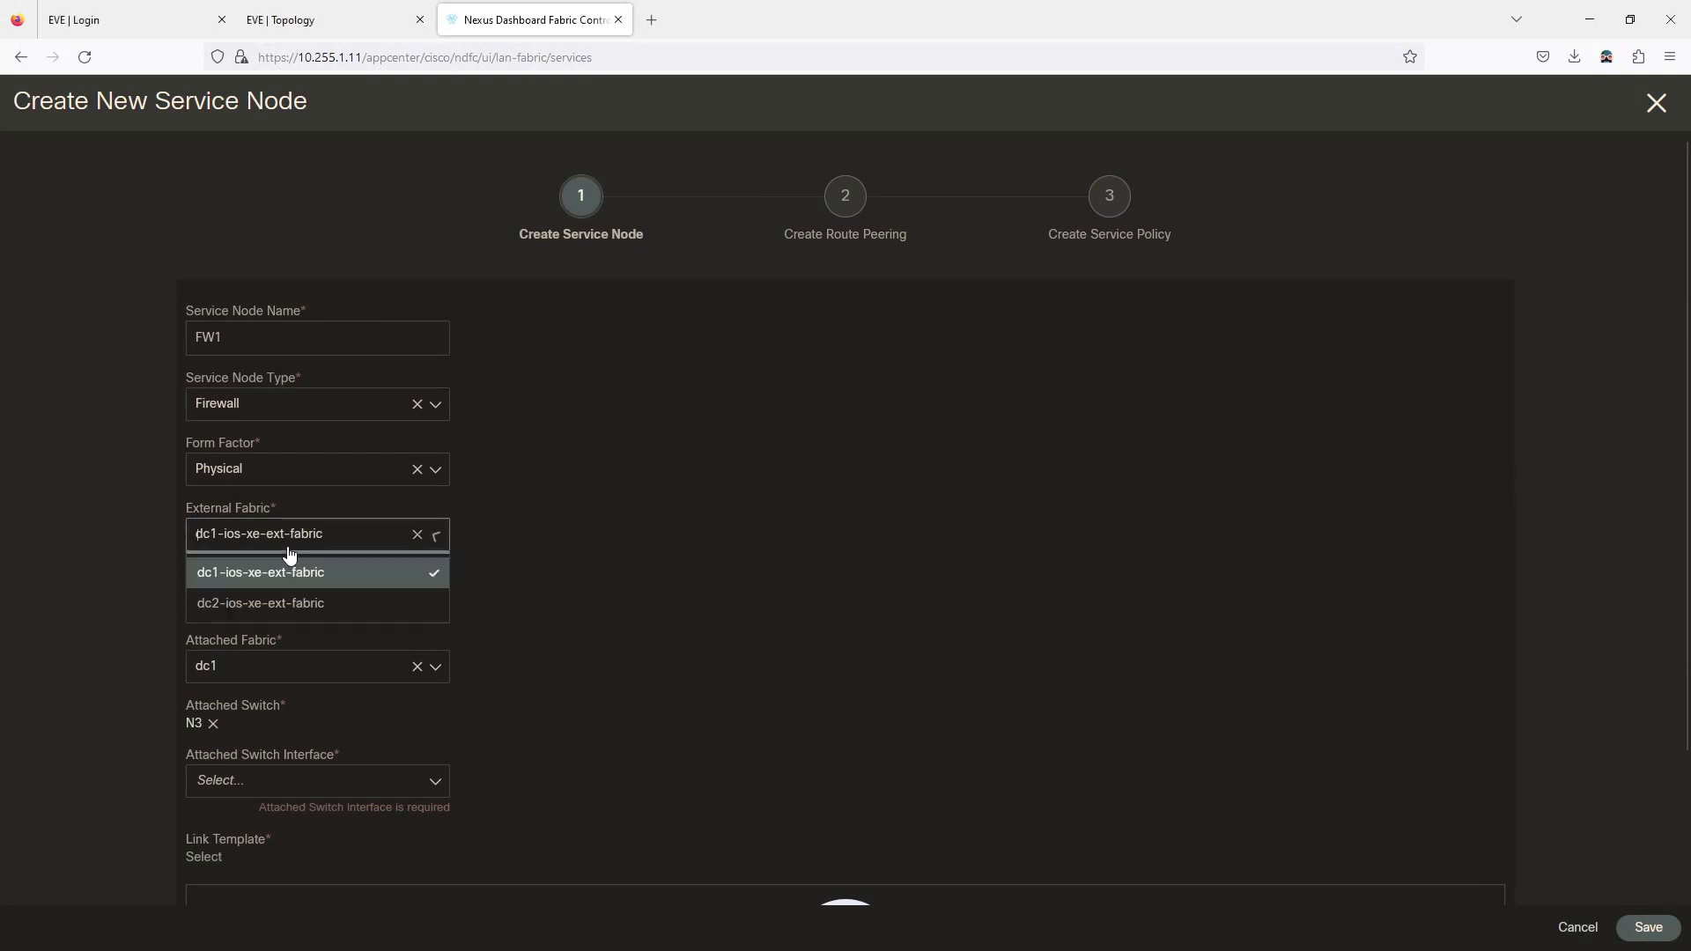
click(290, 552)
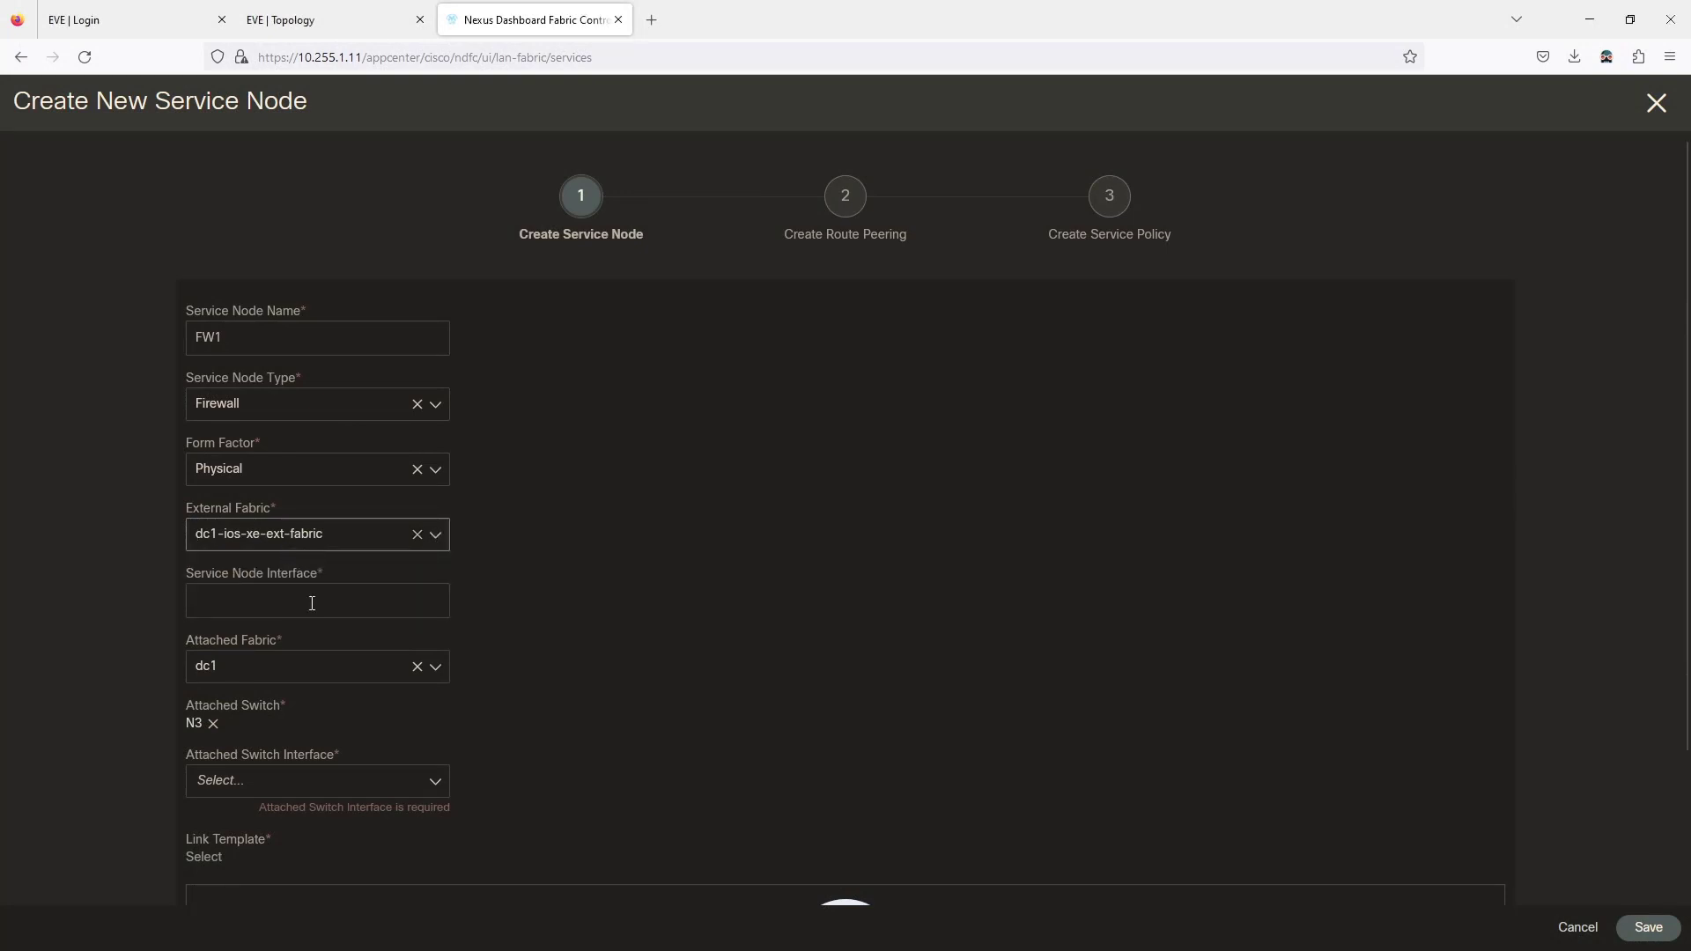
click(482, 571)
Check the firewall cabling in the EVE topology before filling in the service node interface.
scroll(482, 577, down, 1)
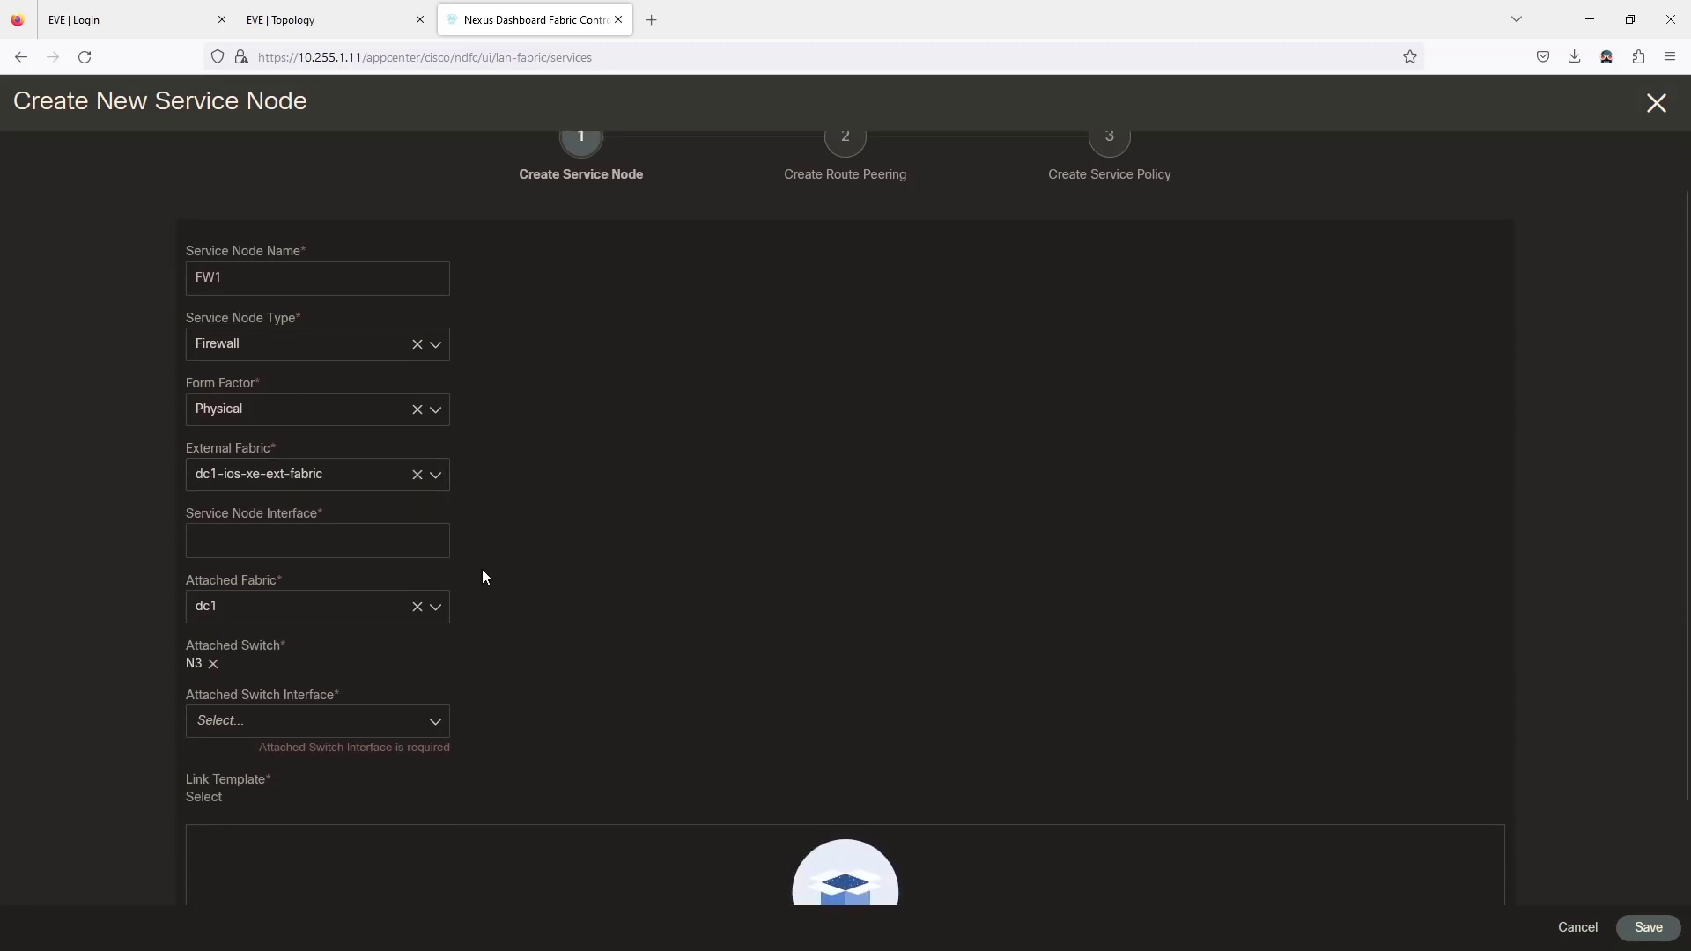
click(271, 540)
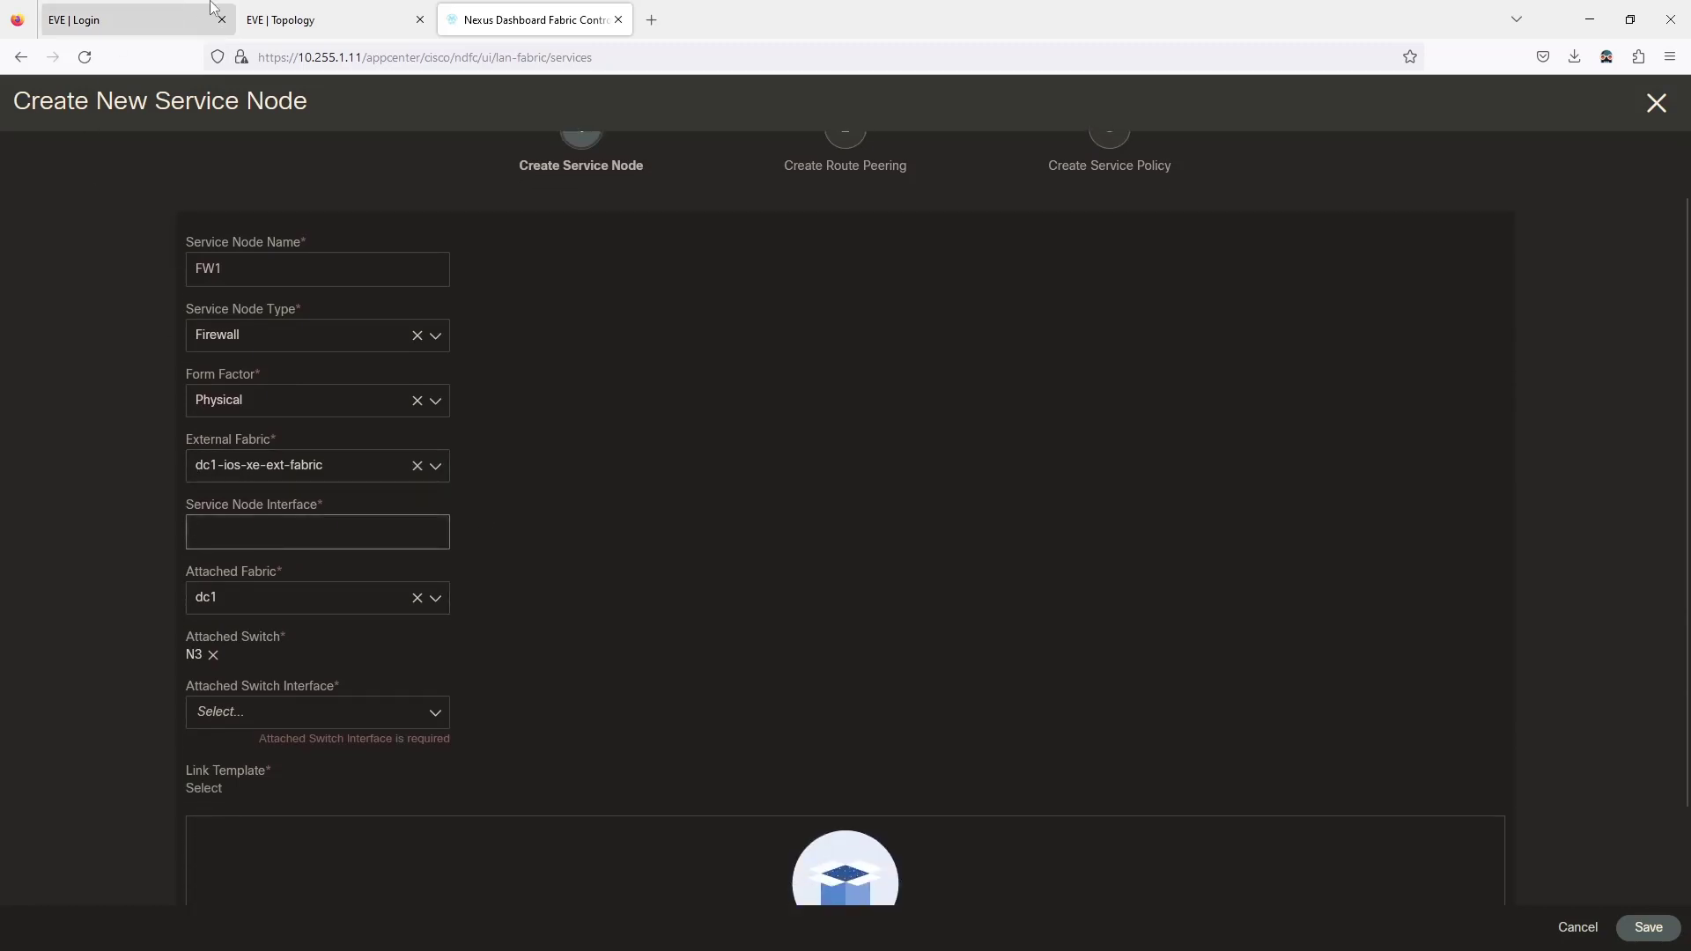
click(275, 26)
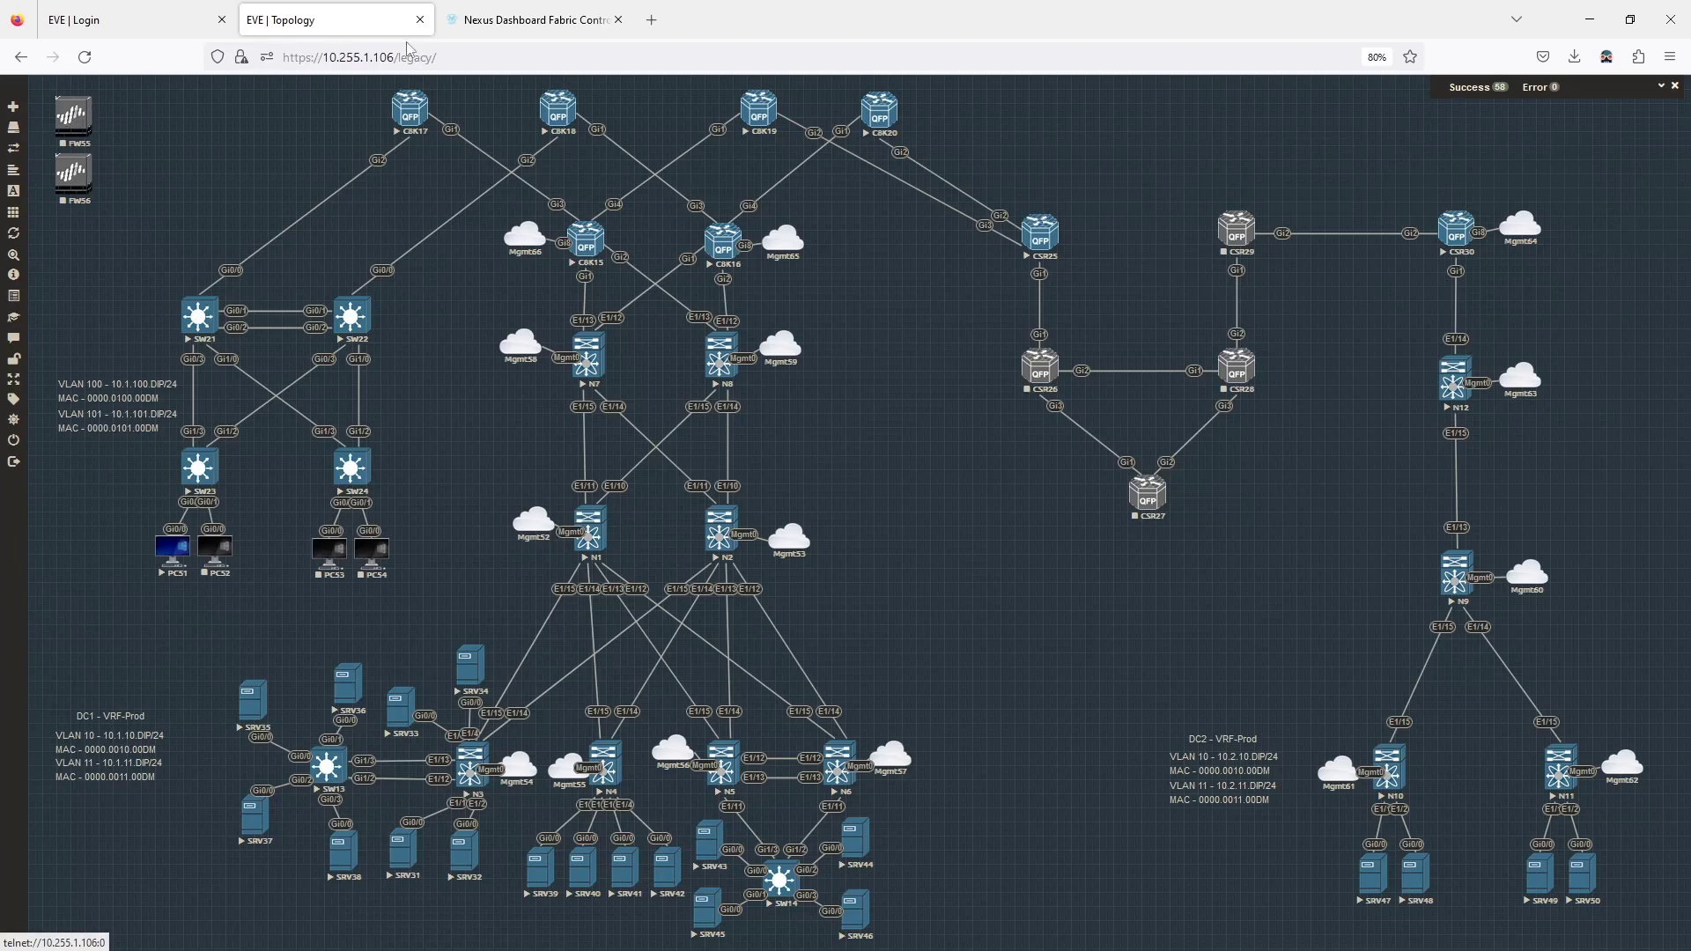
click(529, 20)
click(254, 534)
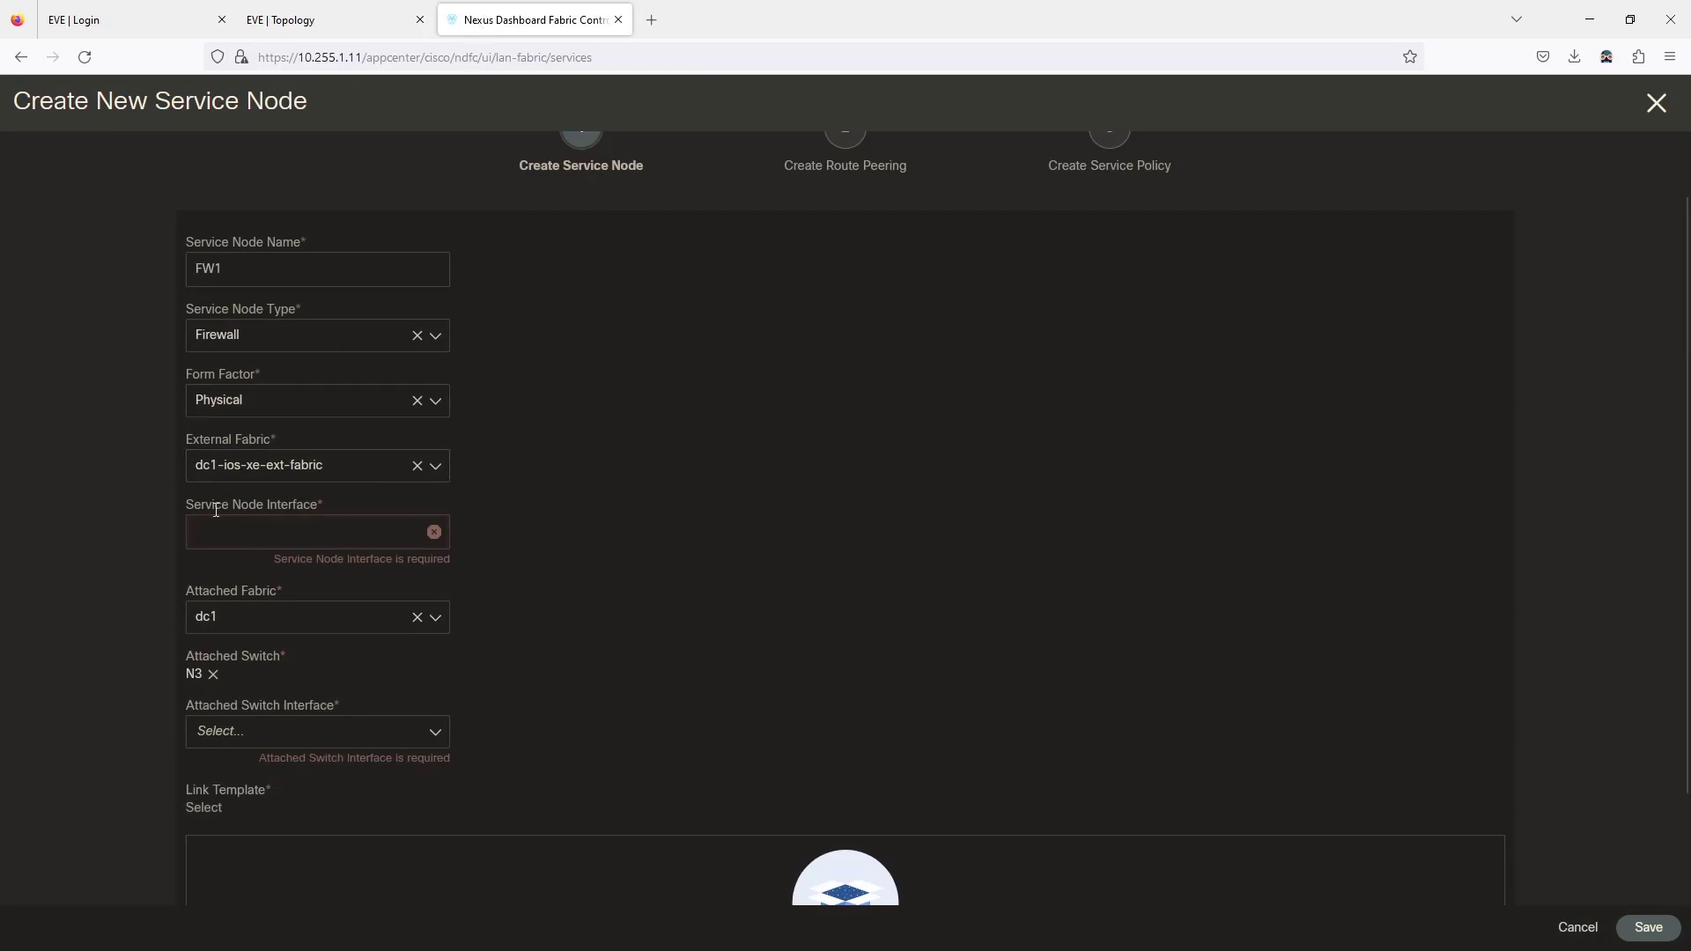
Enter eth1/1 as FW1's interface and replace attached switch N3 with border switch N7.
text(et1/)
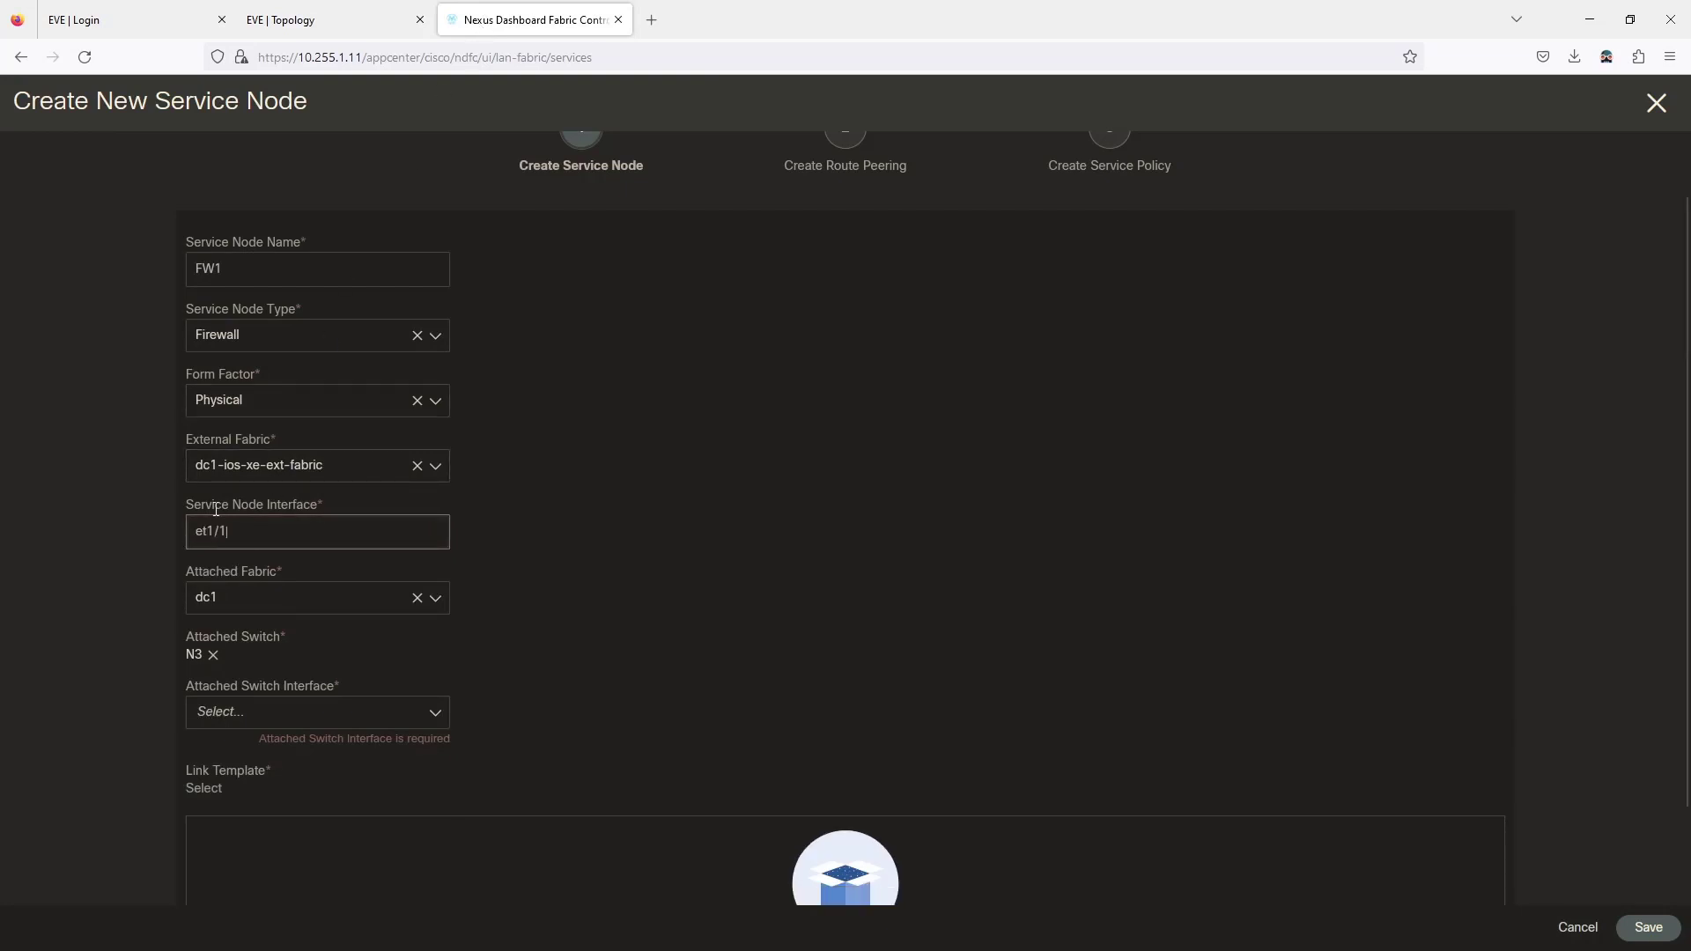
text(1/1)
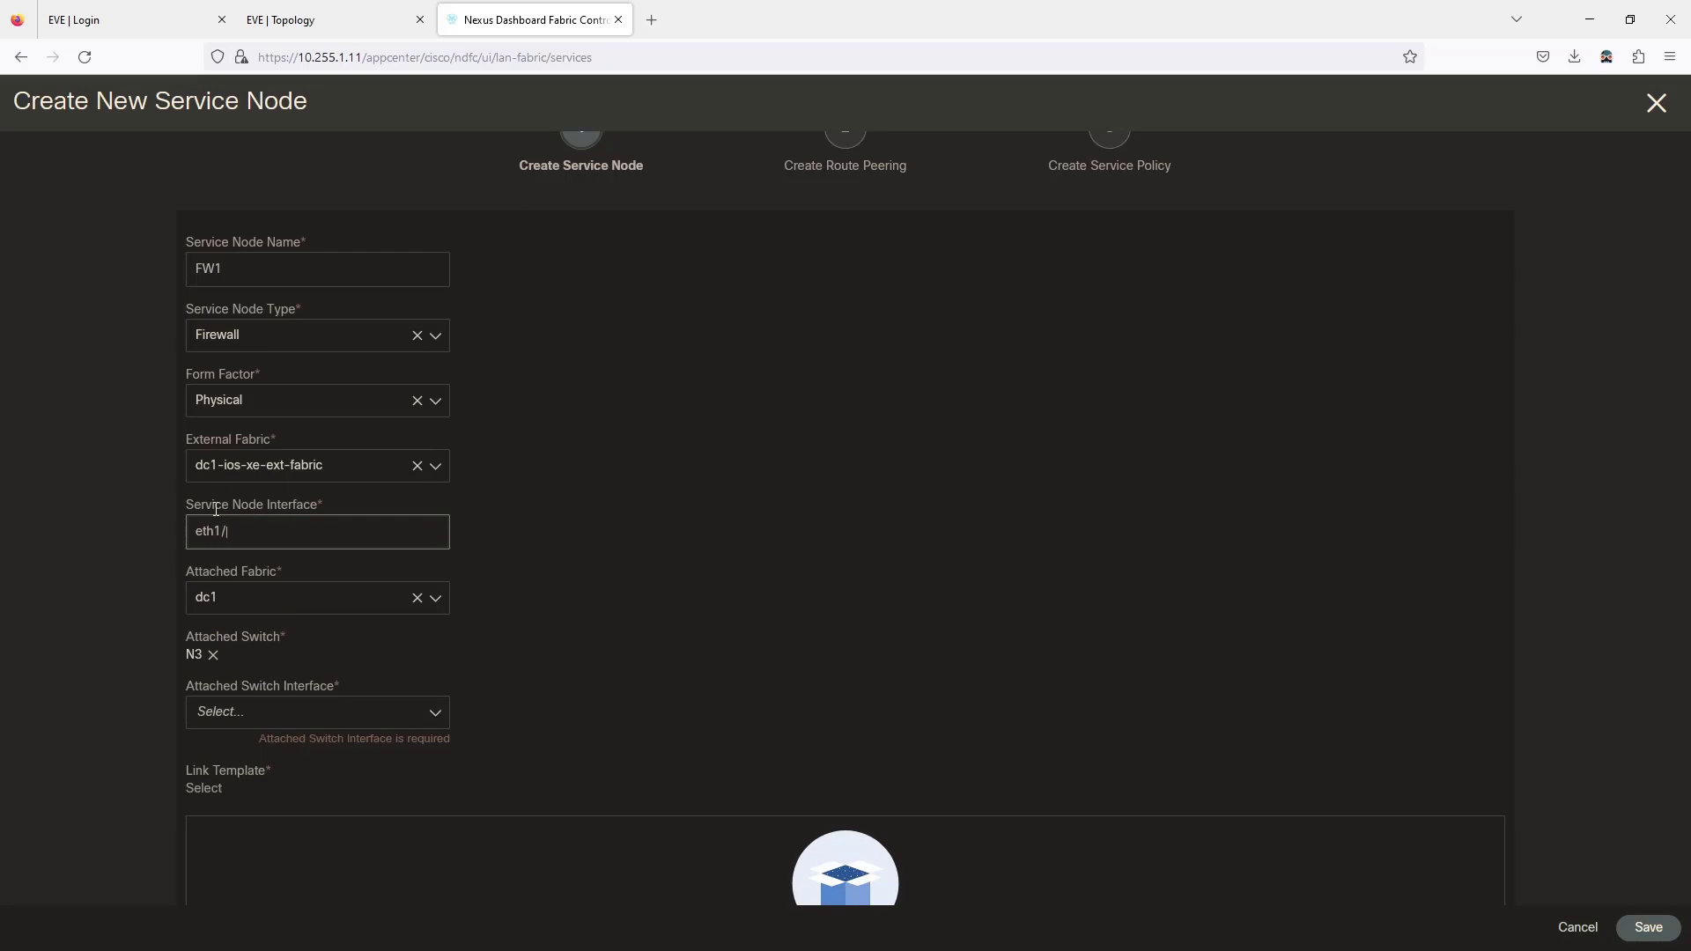
click(580, 649)
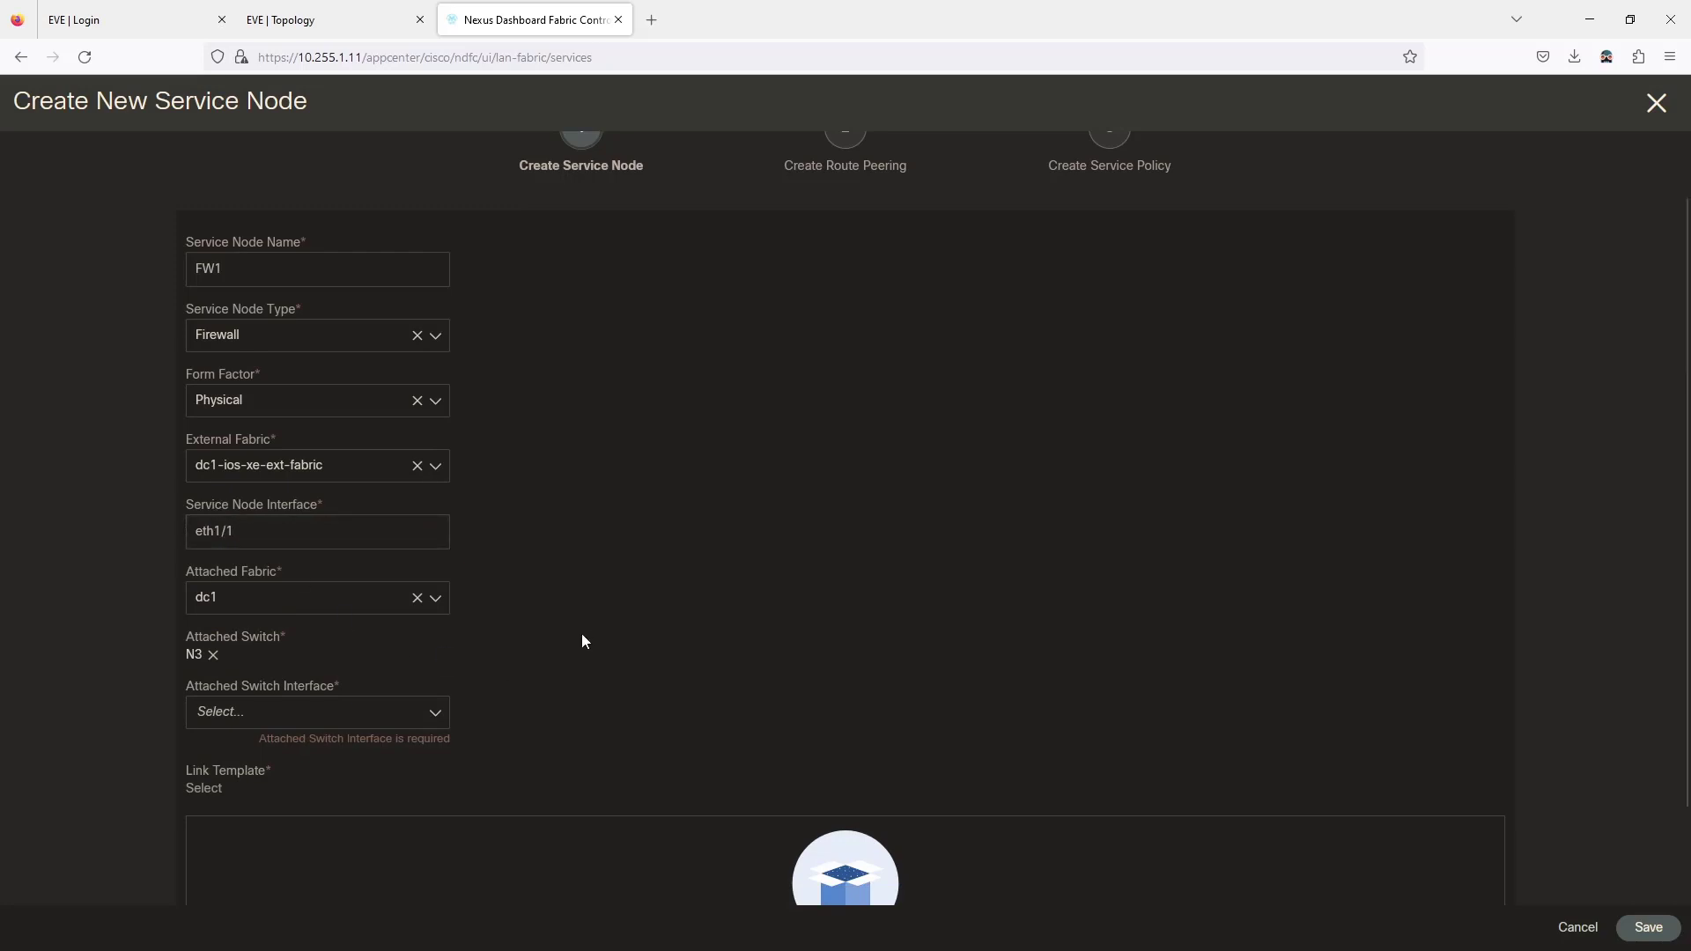
scroll(581, 638, down, 1)
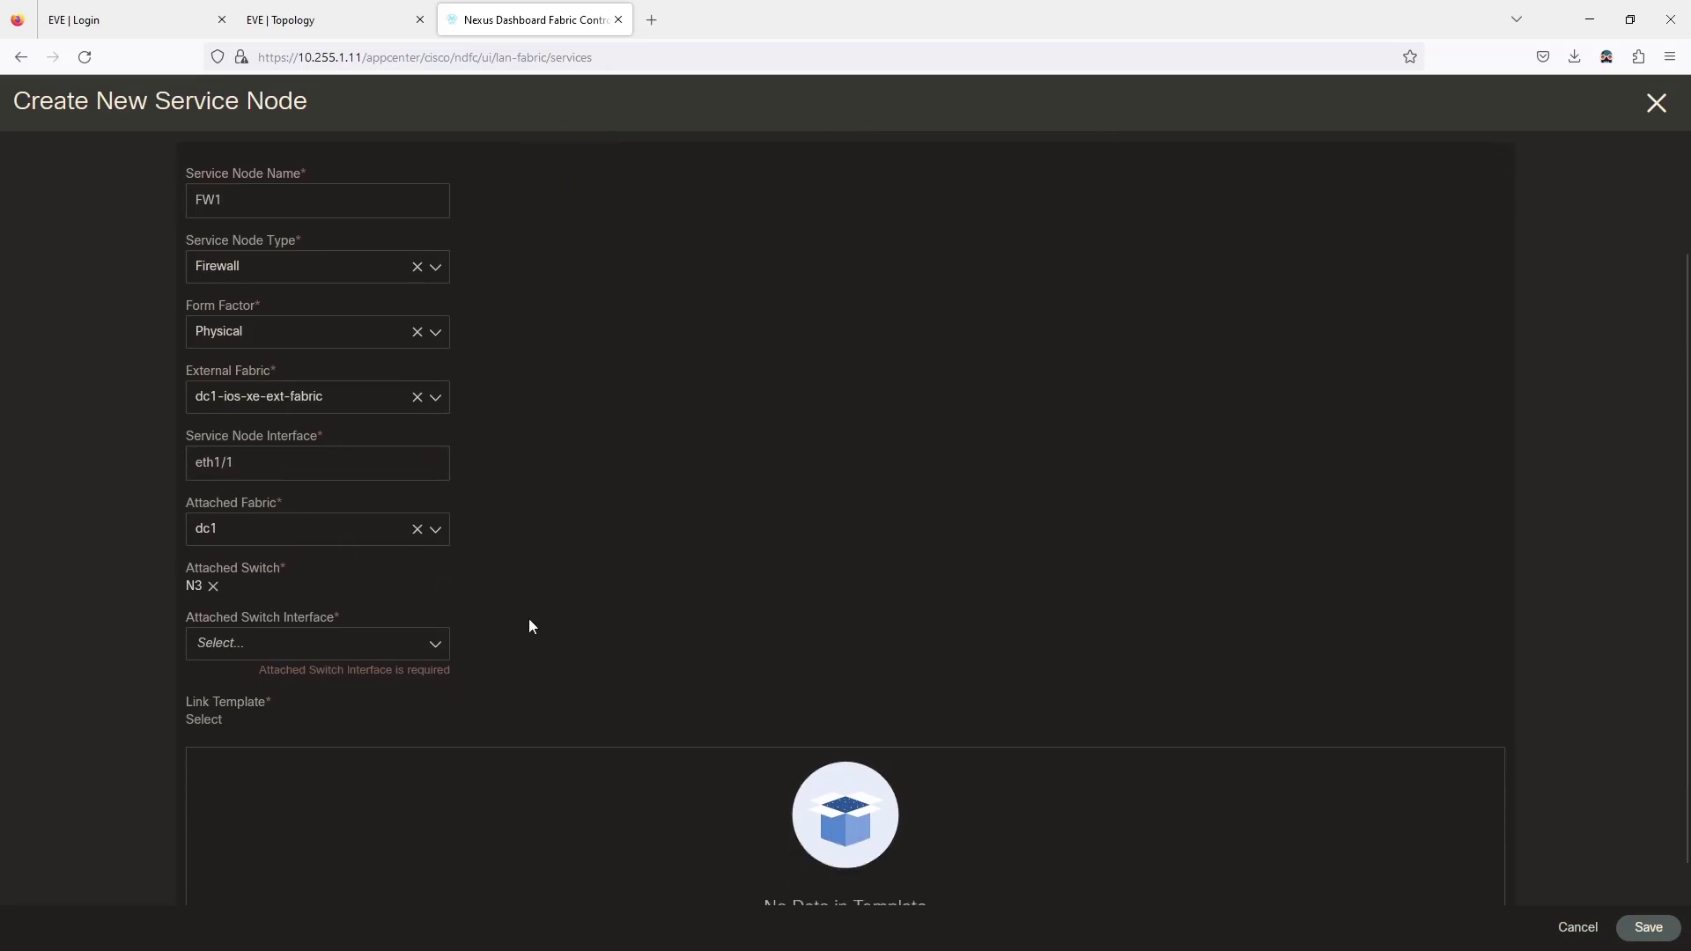
click(215, 587)
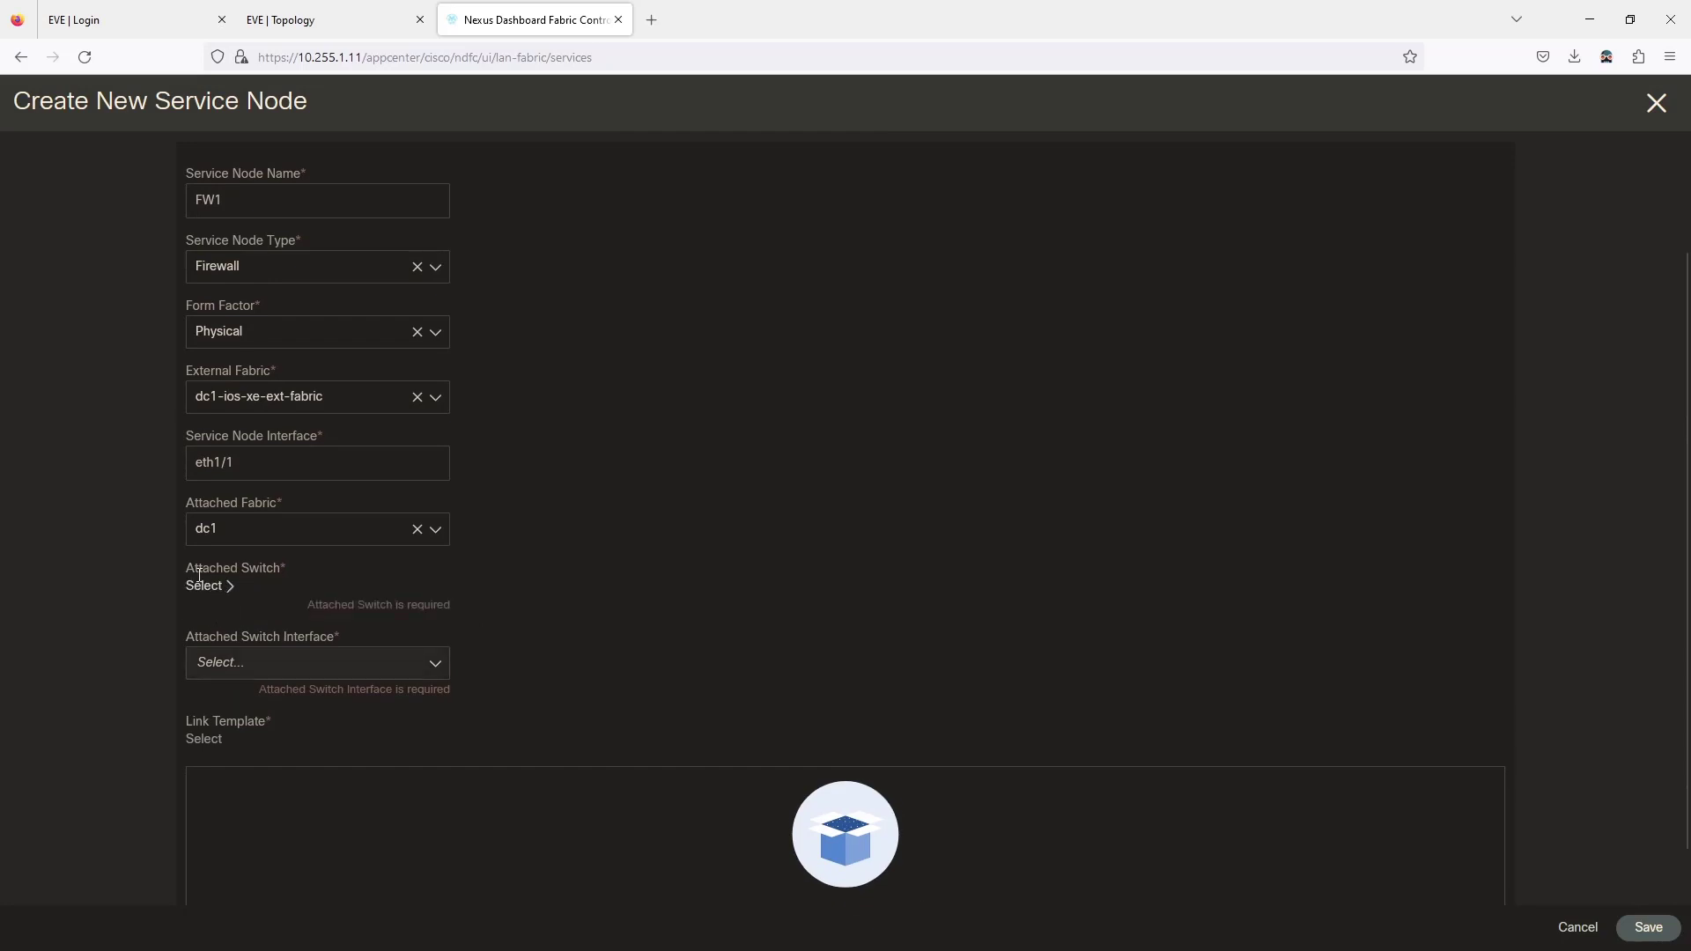
click(197, 586)
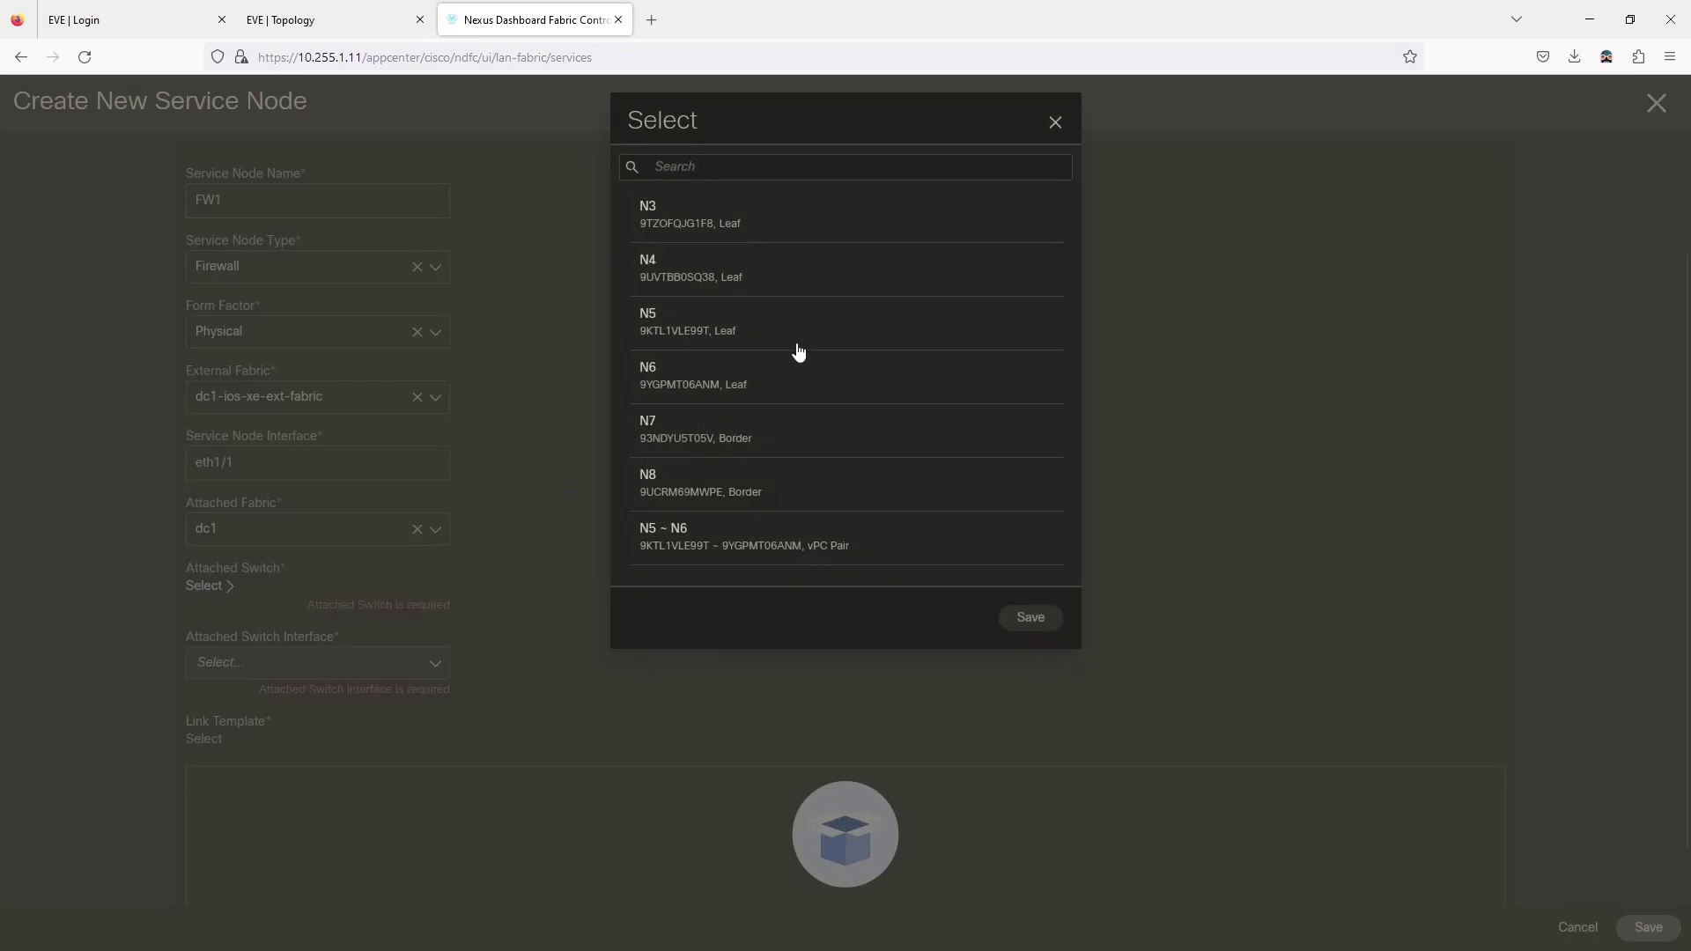
click(728, 440)
click(1014, 617)
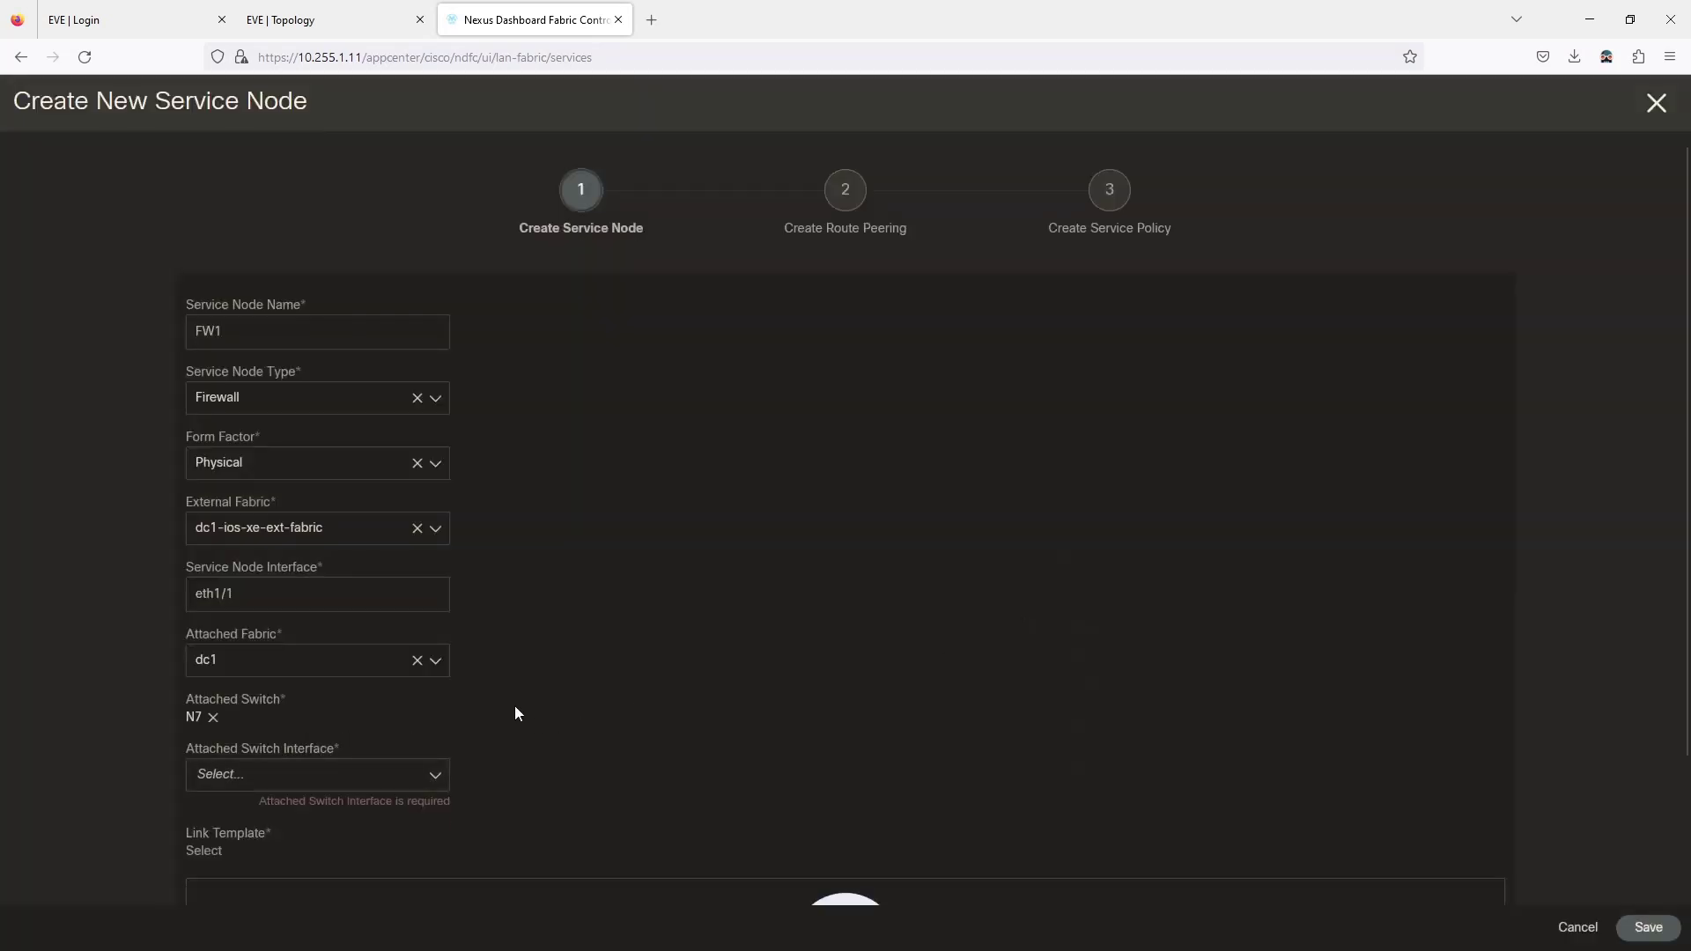
click(275, 17)
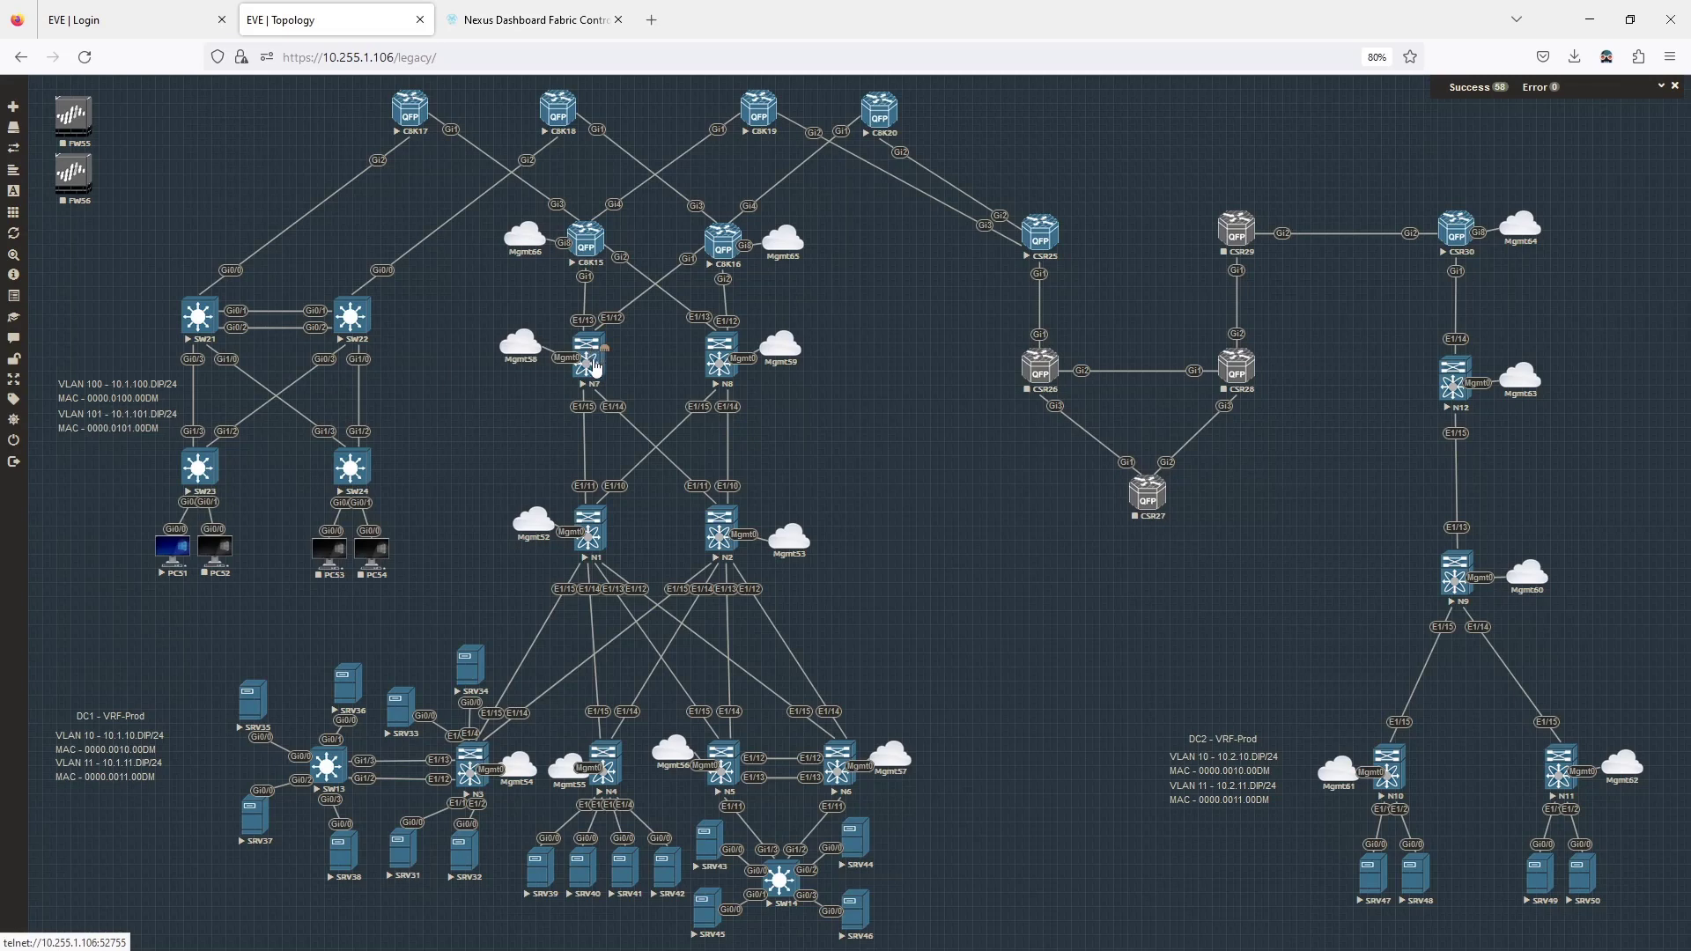
Try to pick an N7 attached-switch interface, searching for eth1/11, but find no options.
click(528, 20)
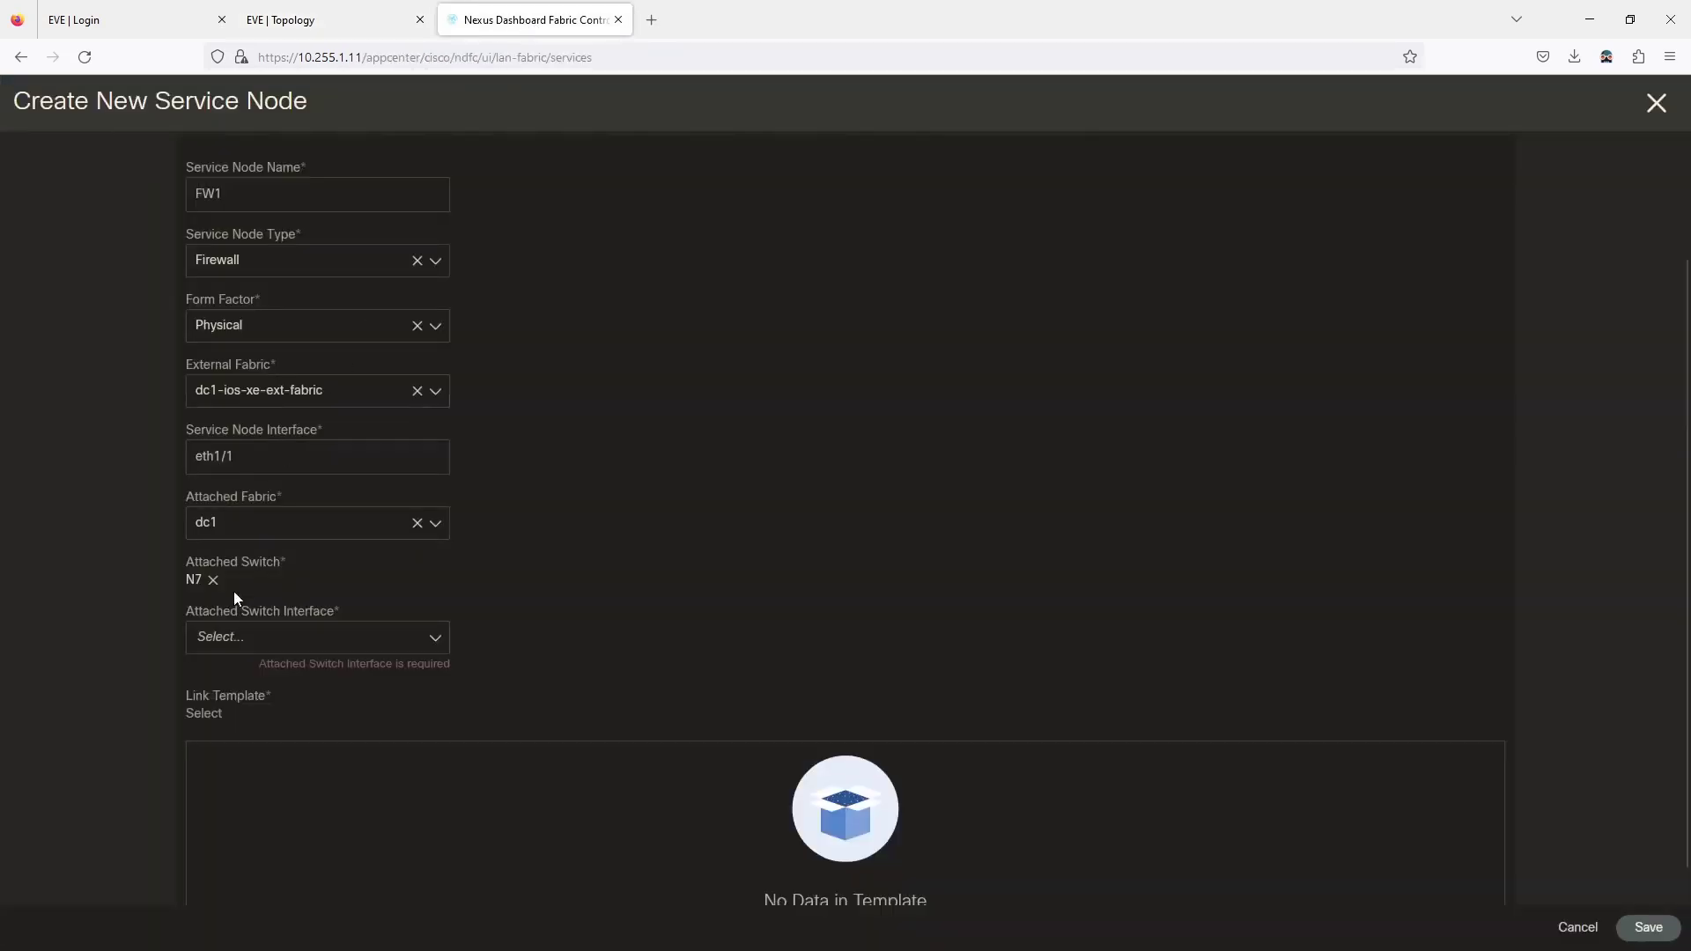
click(234, 647)
click(300, 652)
click(290, 648)
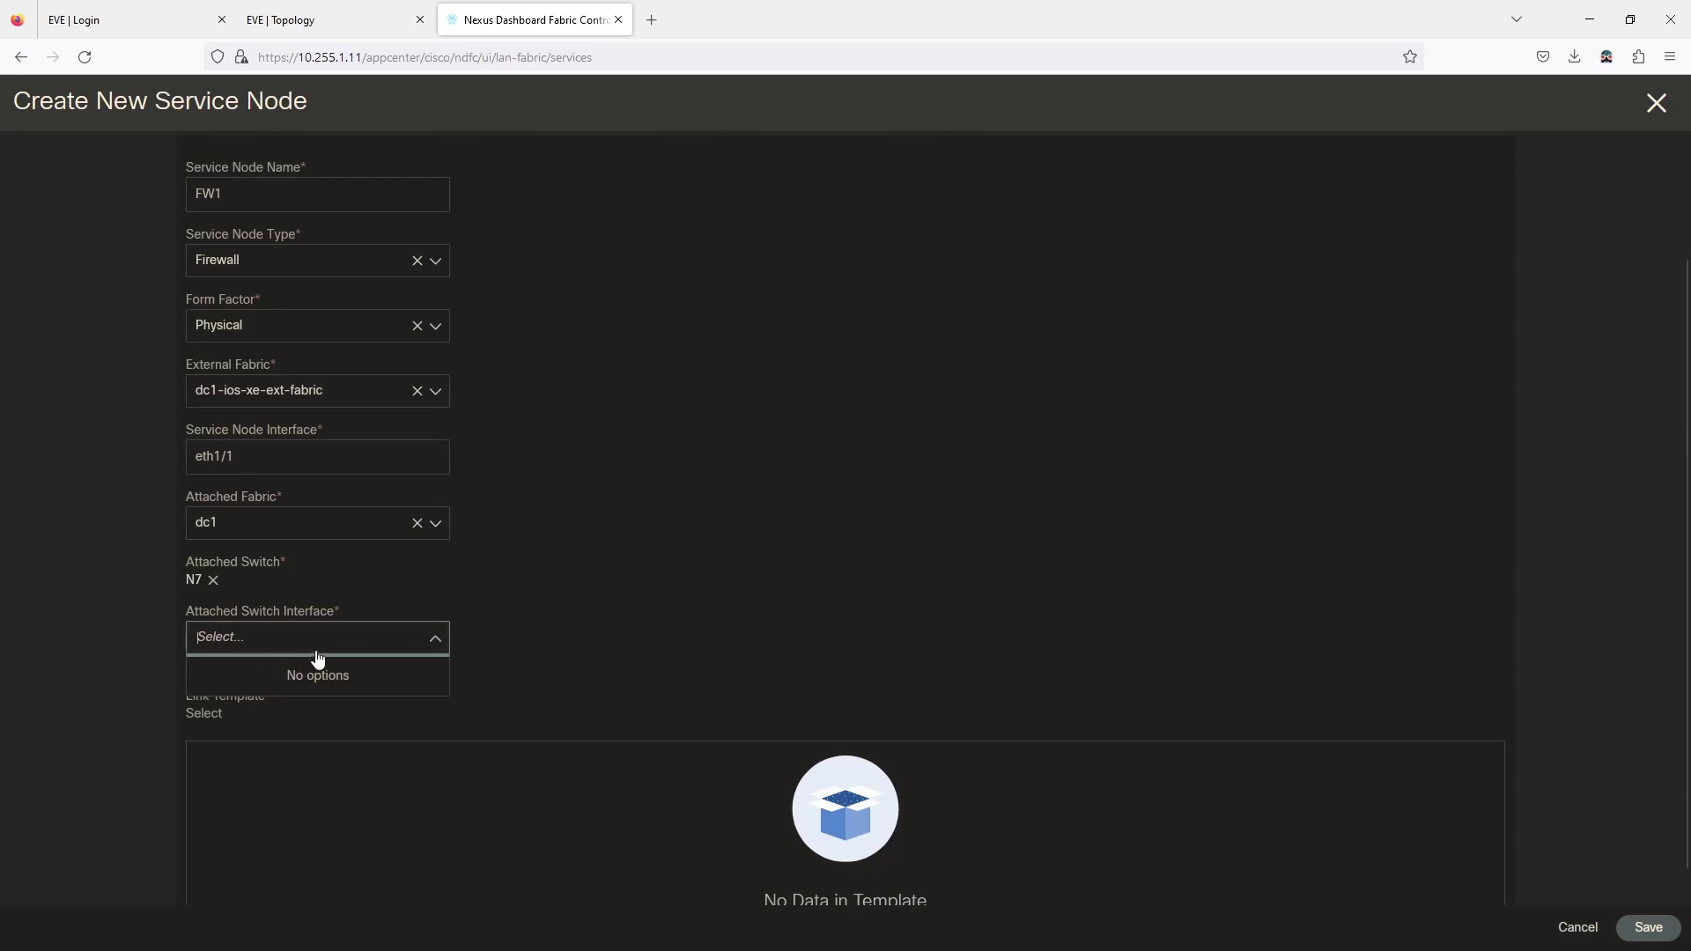
click(319, 660)
click(368, 649)
click(360, 653)
text(adfa)
key(BackSpace)
key(BackSpace)
key(BackSpace)
key(BackSpace)
text(eth1/11)
click(634, 616)
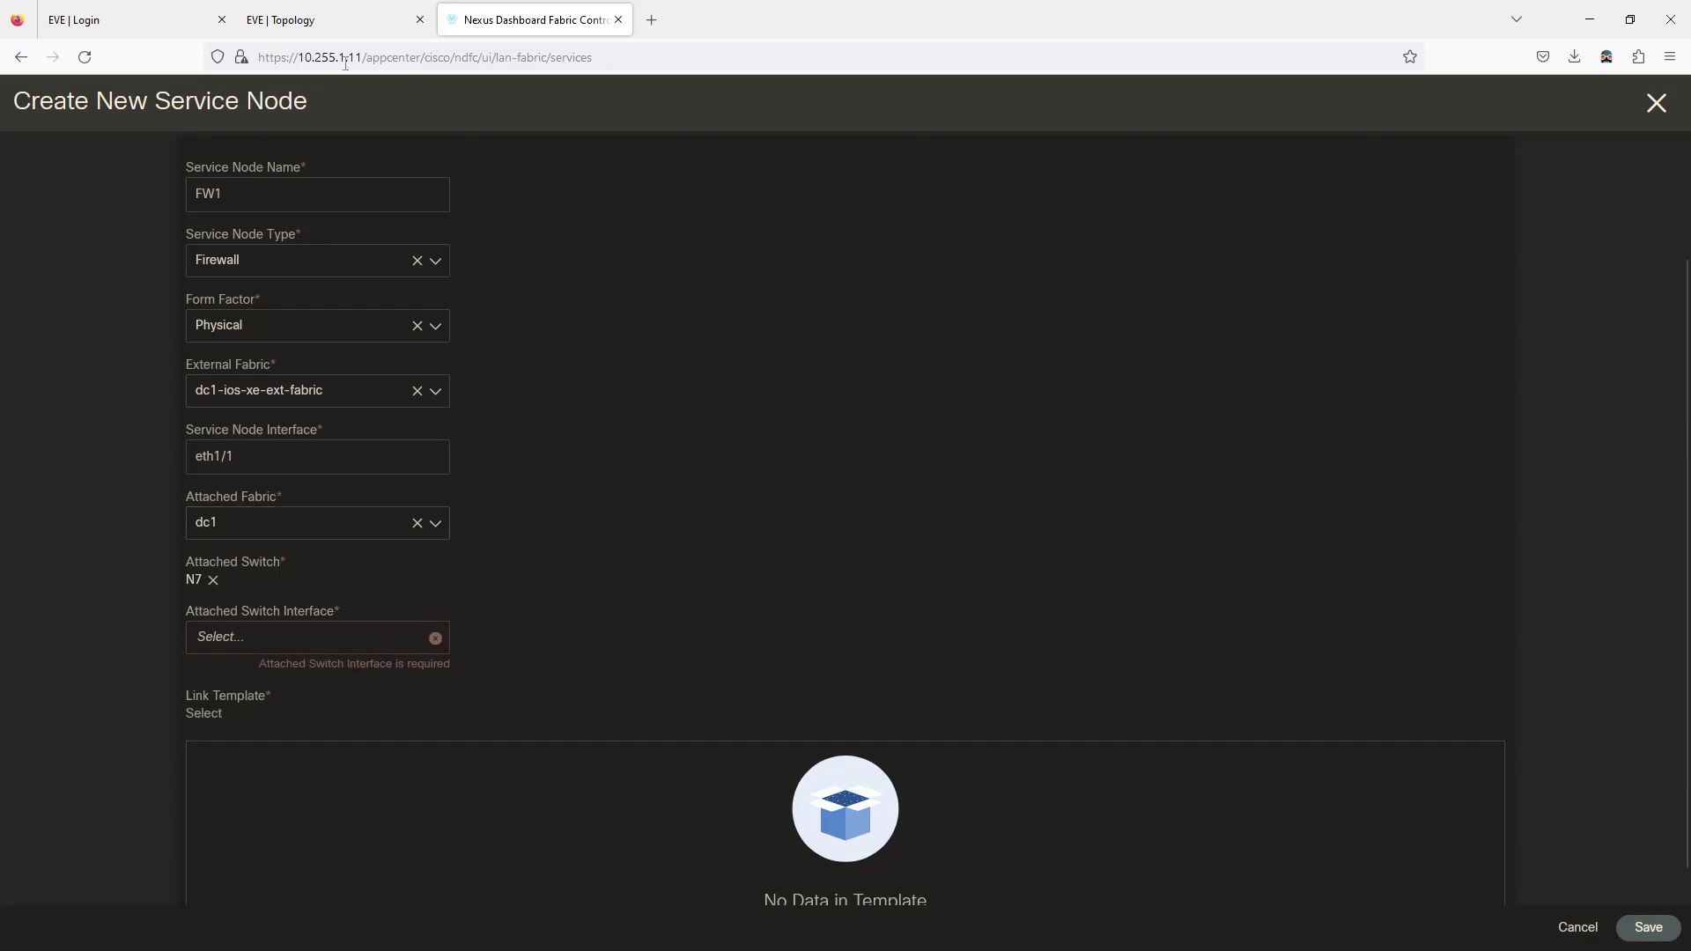
Recheck the EVE topology, keep dc1-ios-xe-ext-fabric, and remove N7 as the attached switch.
click(351, 19)
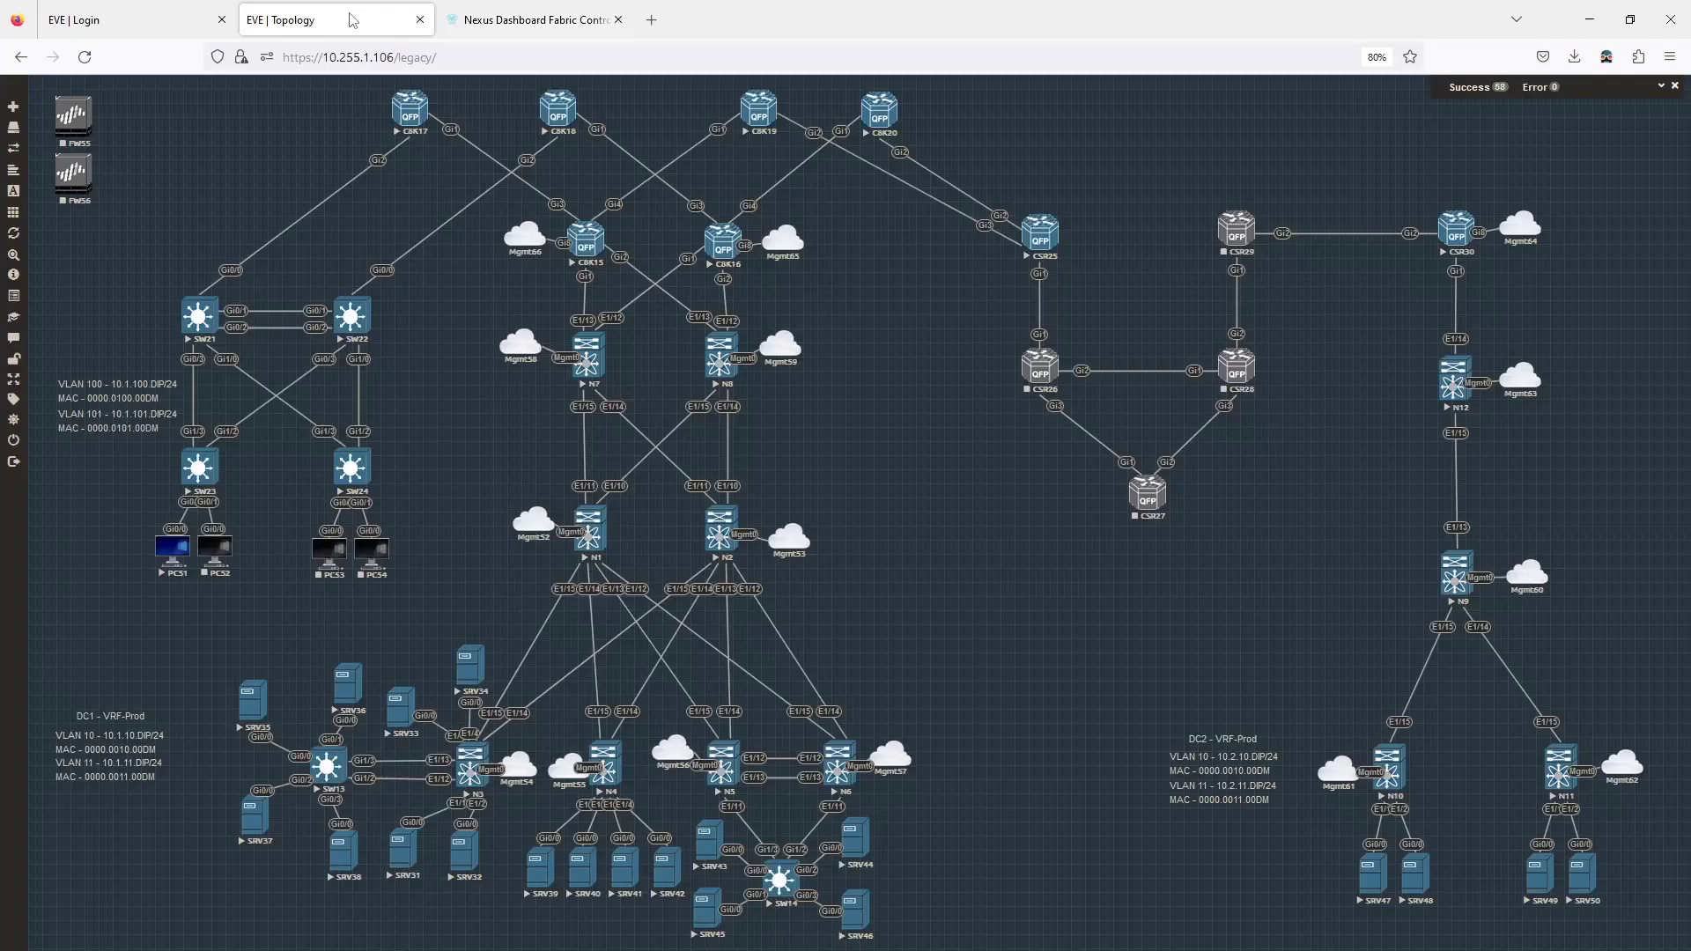
click(486, 27)
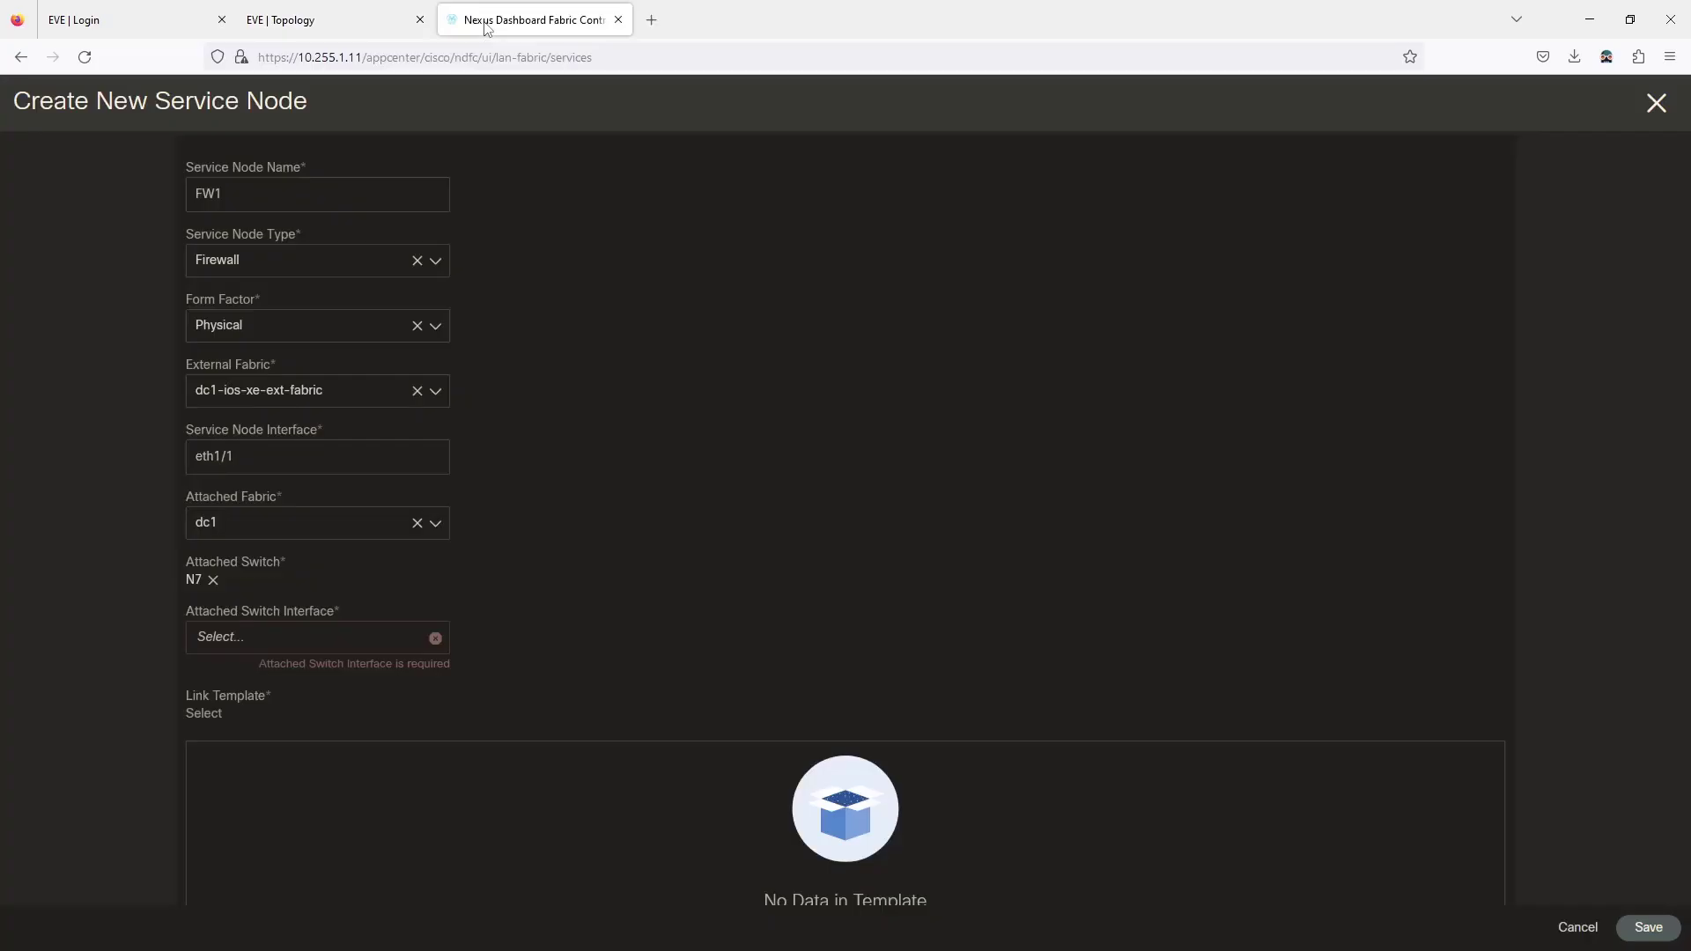
click(274, 400)
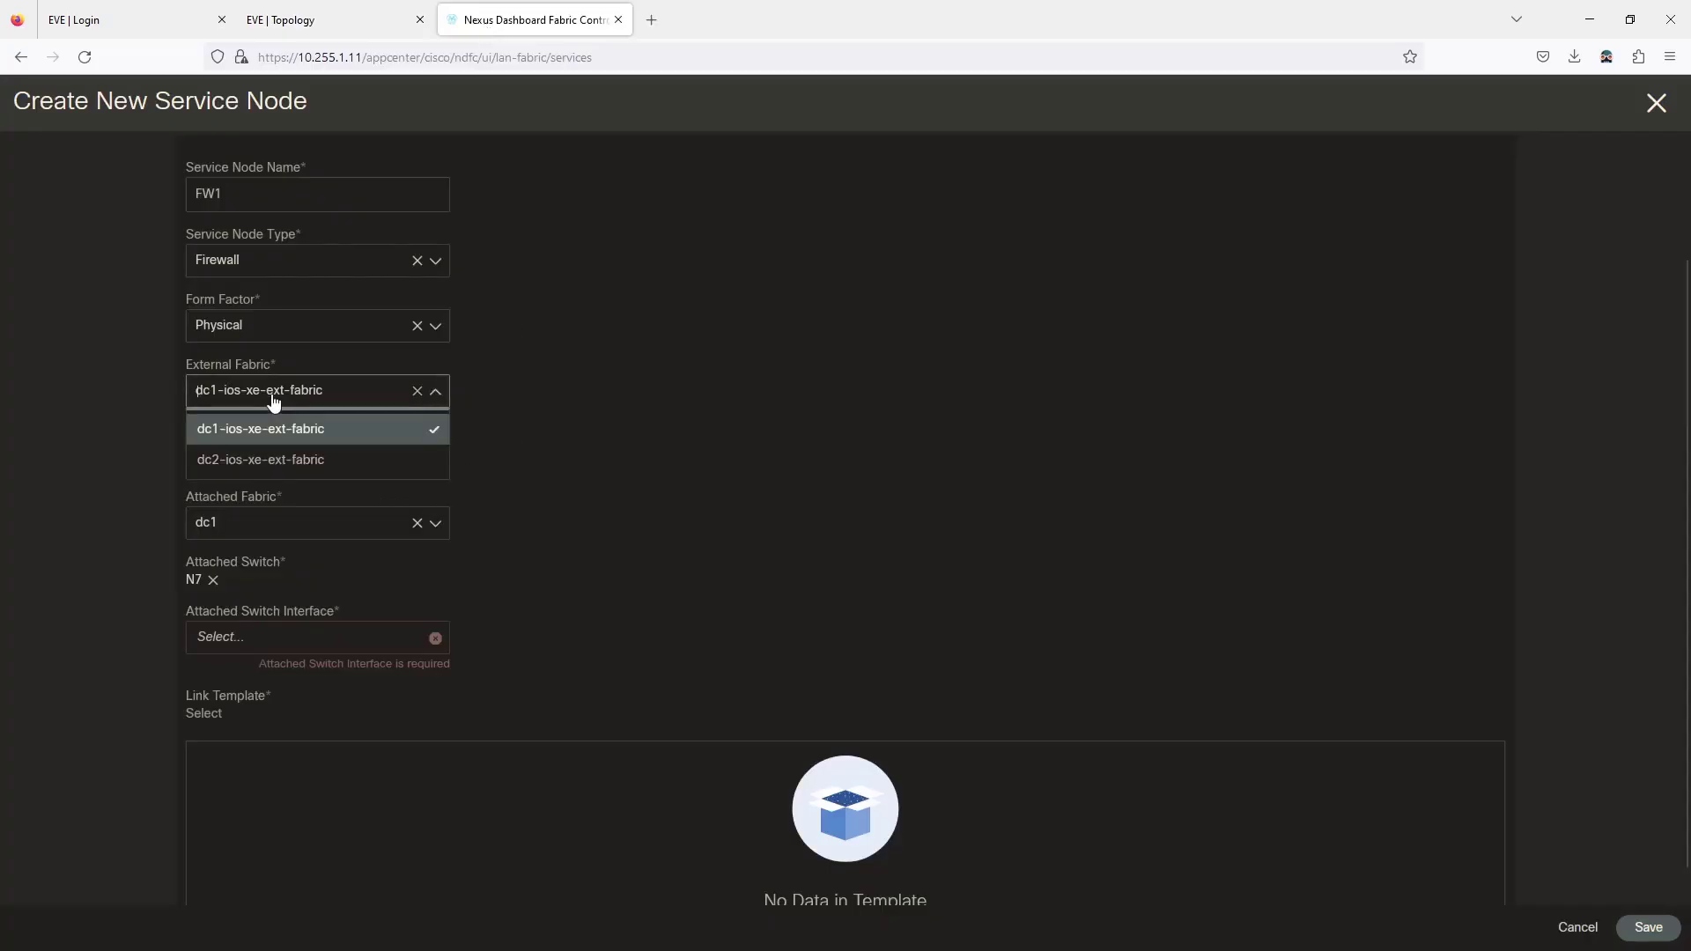
click(705, 458)
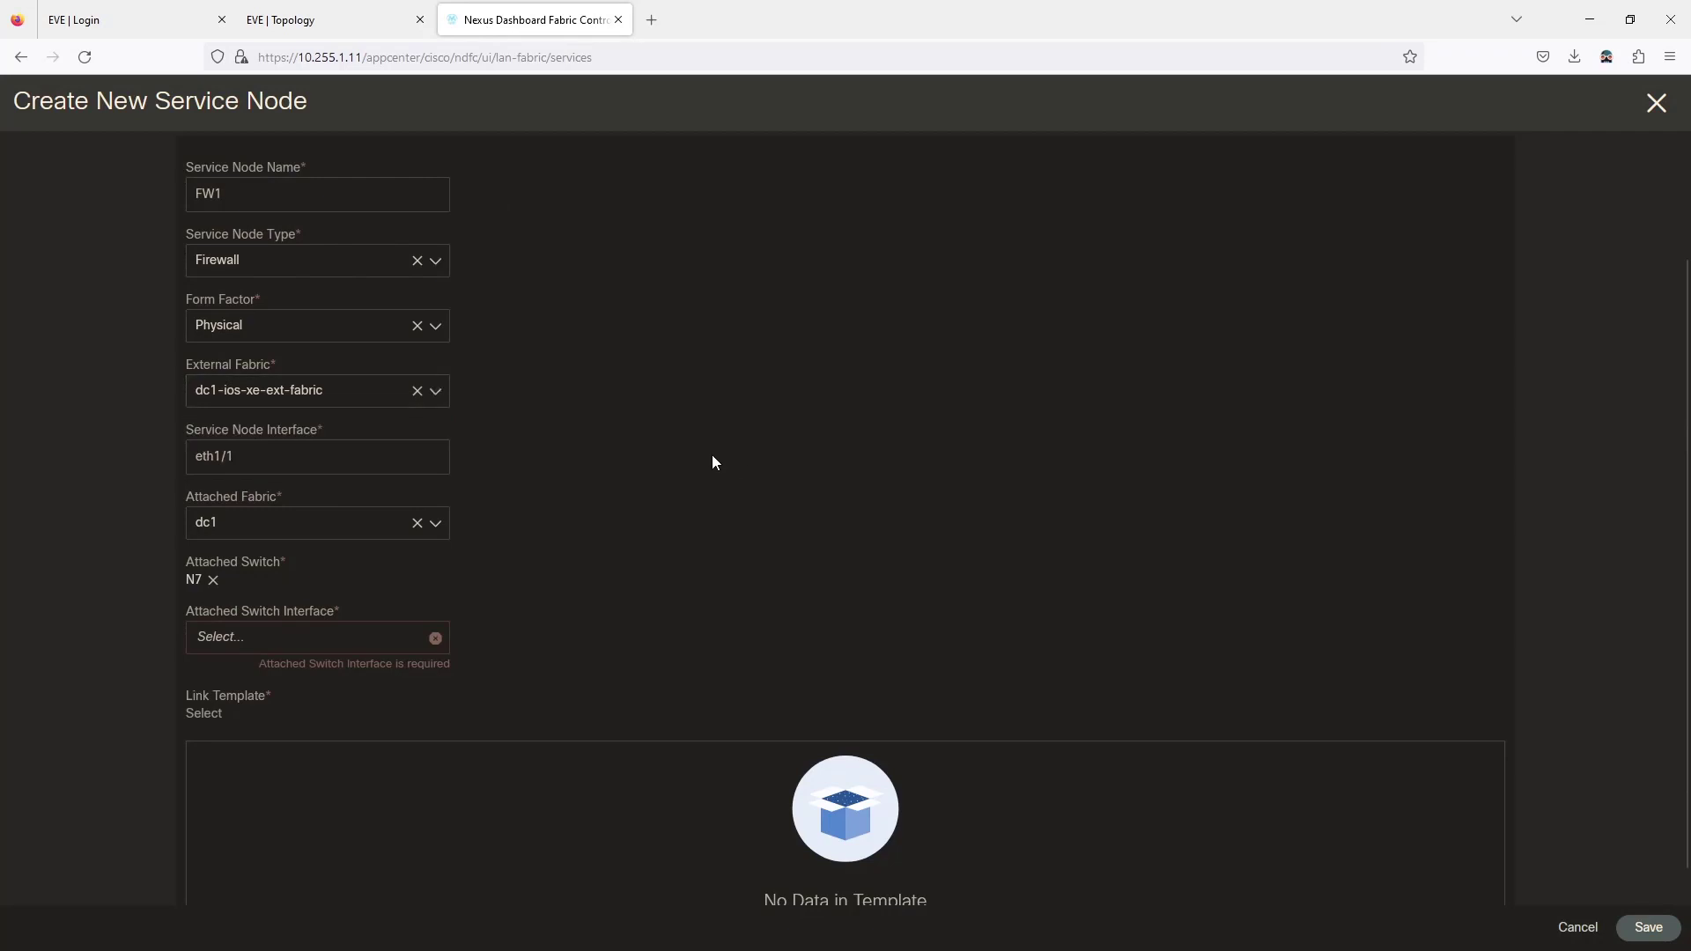
click(212, 581)
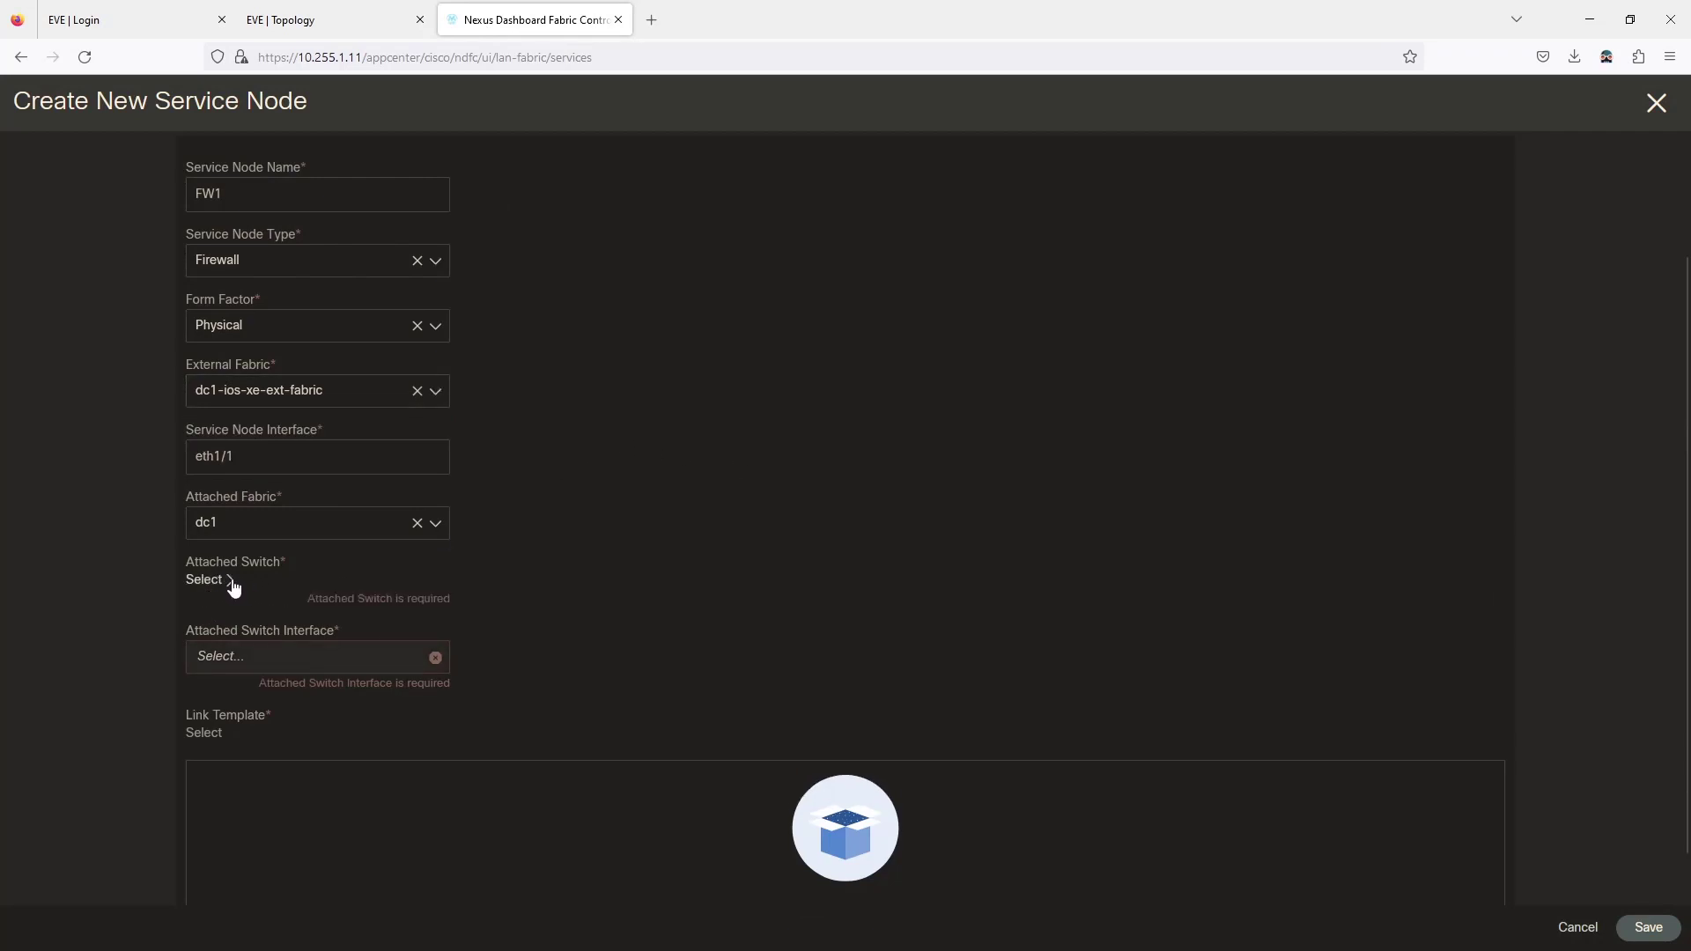
click(230, 581)
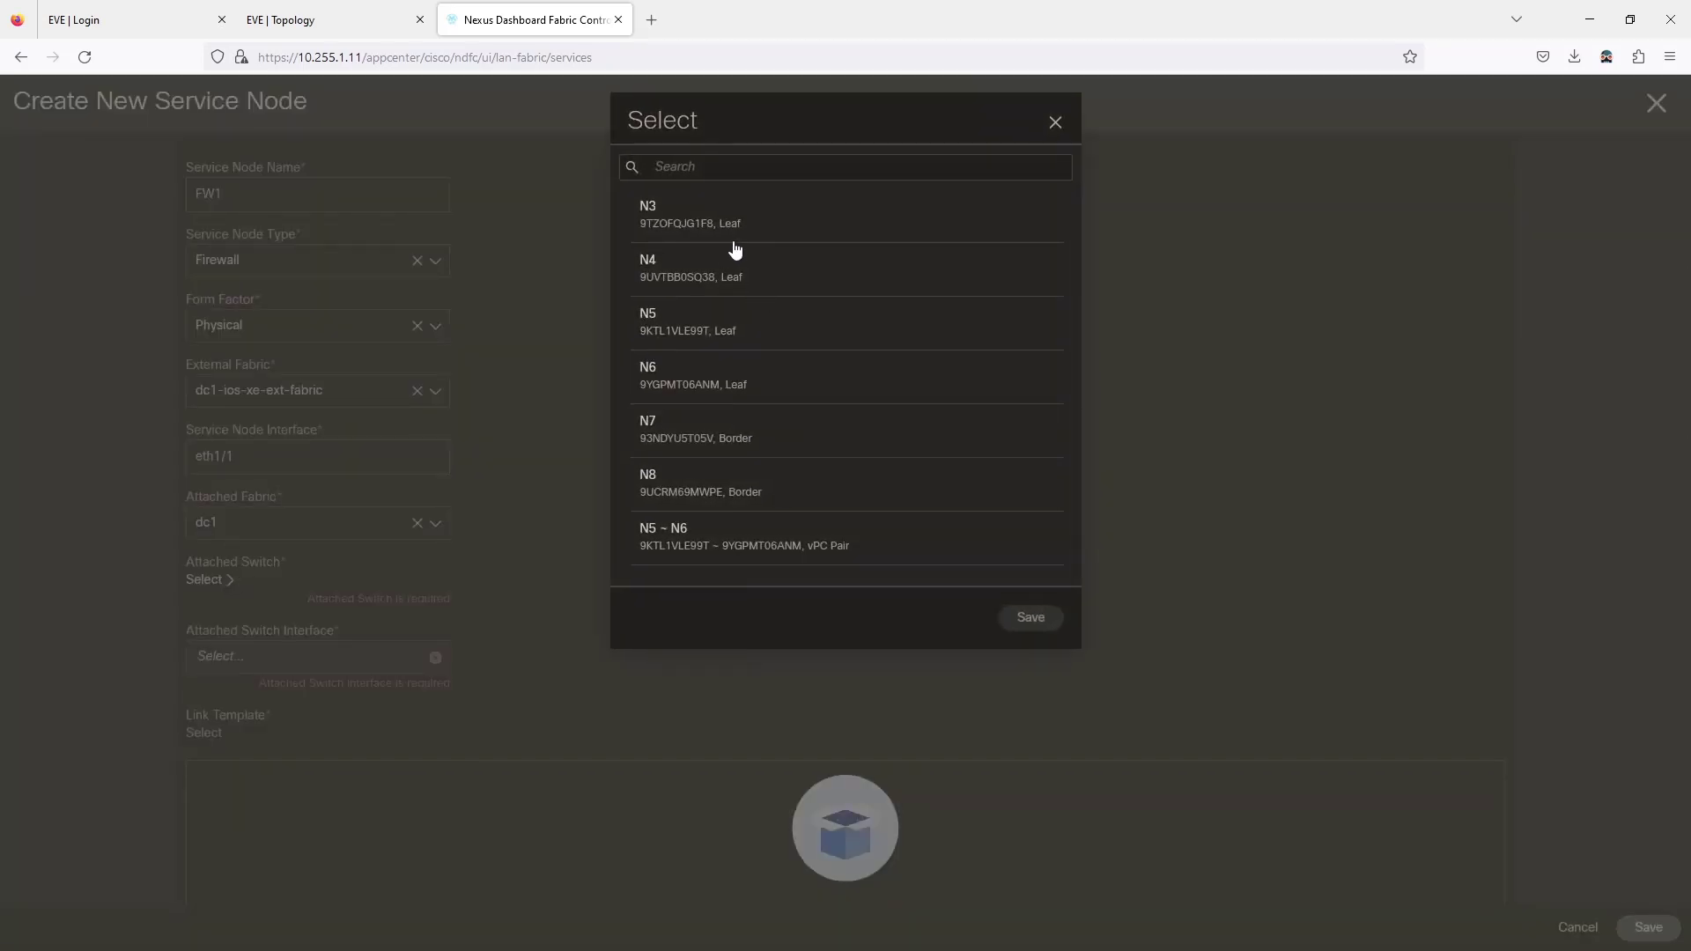
Reattach N7, find its interface list empty, clear the external fabric, and recheck EVE cabling.
click(667, 443)
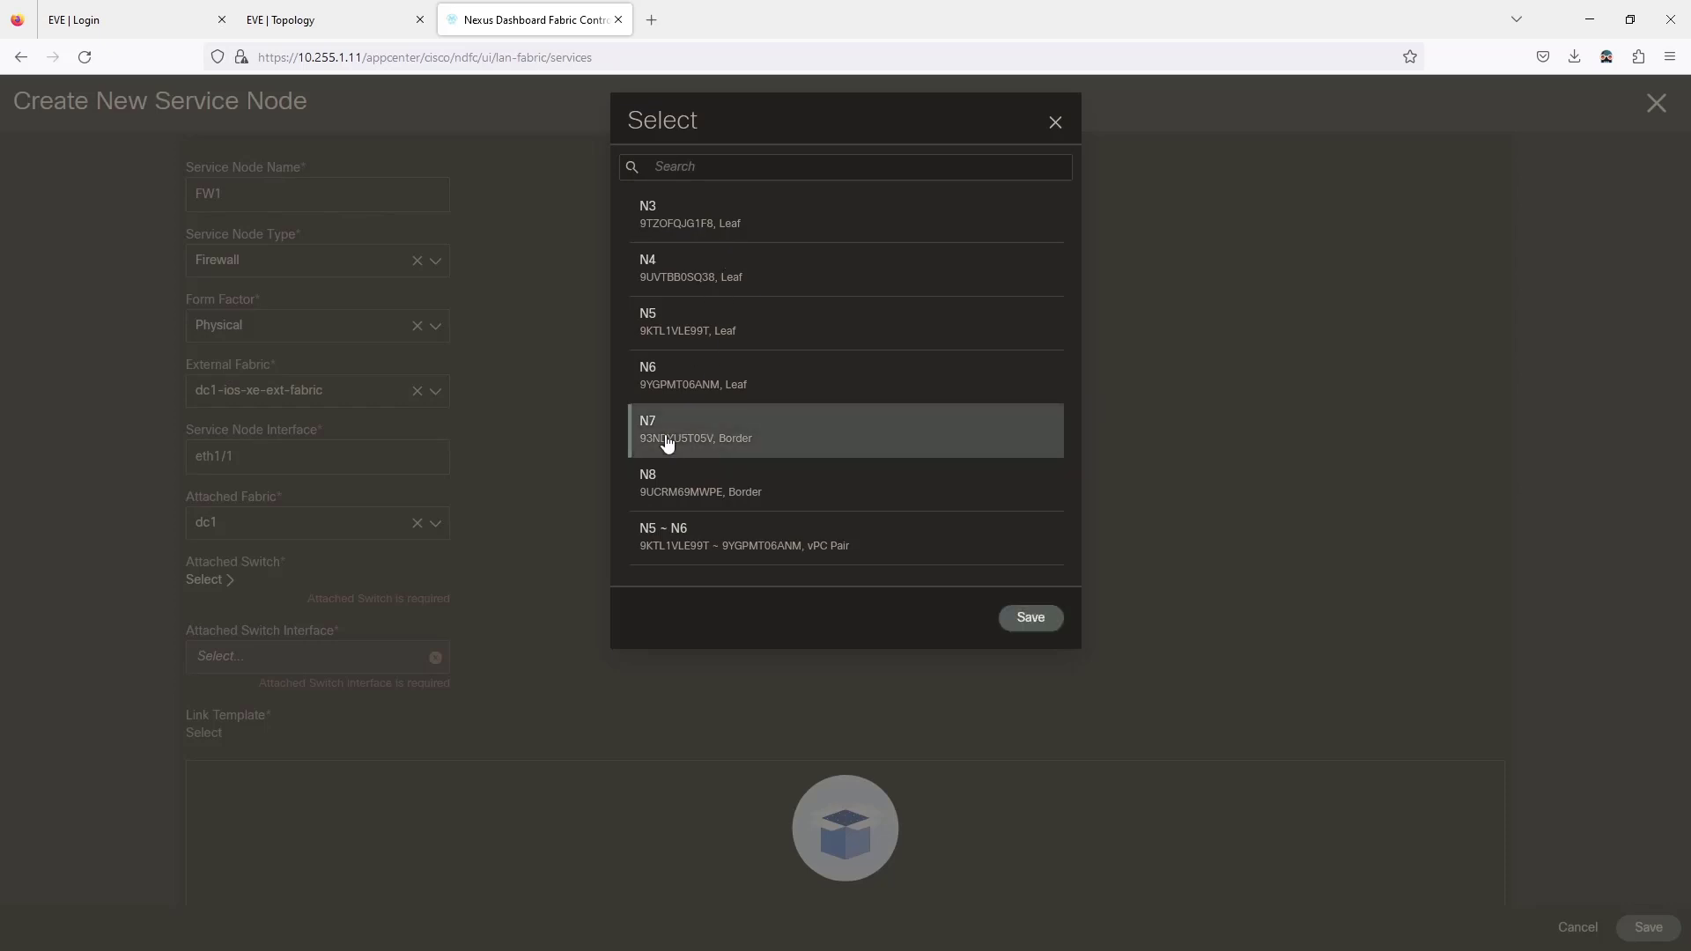
click(1021, 622)
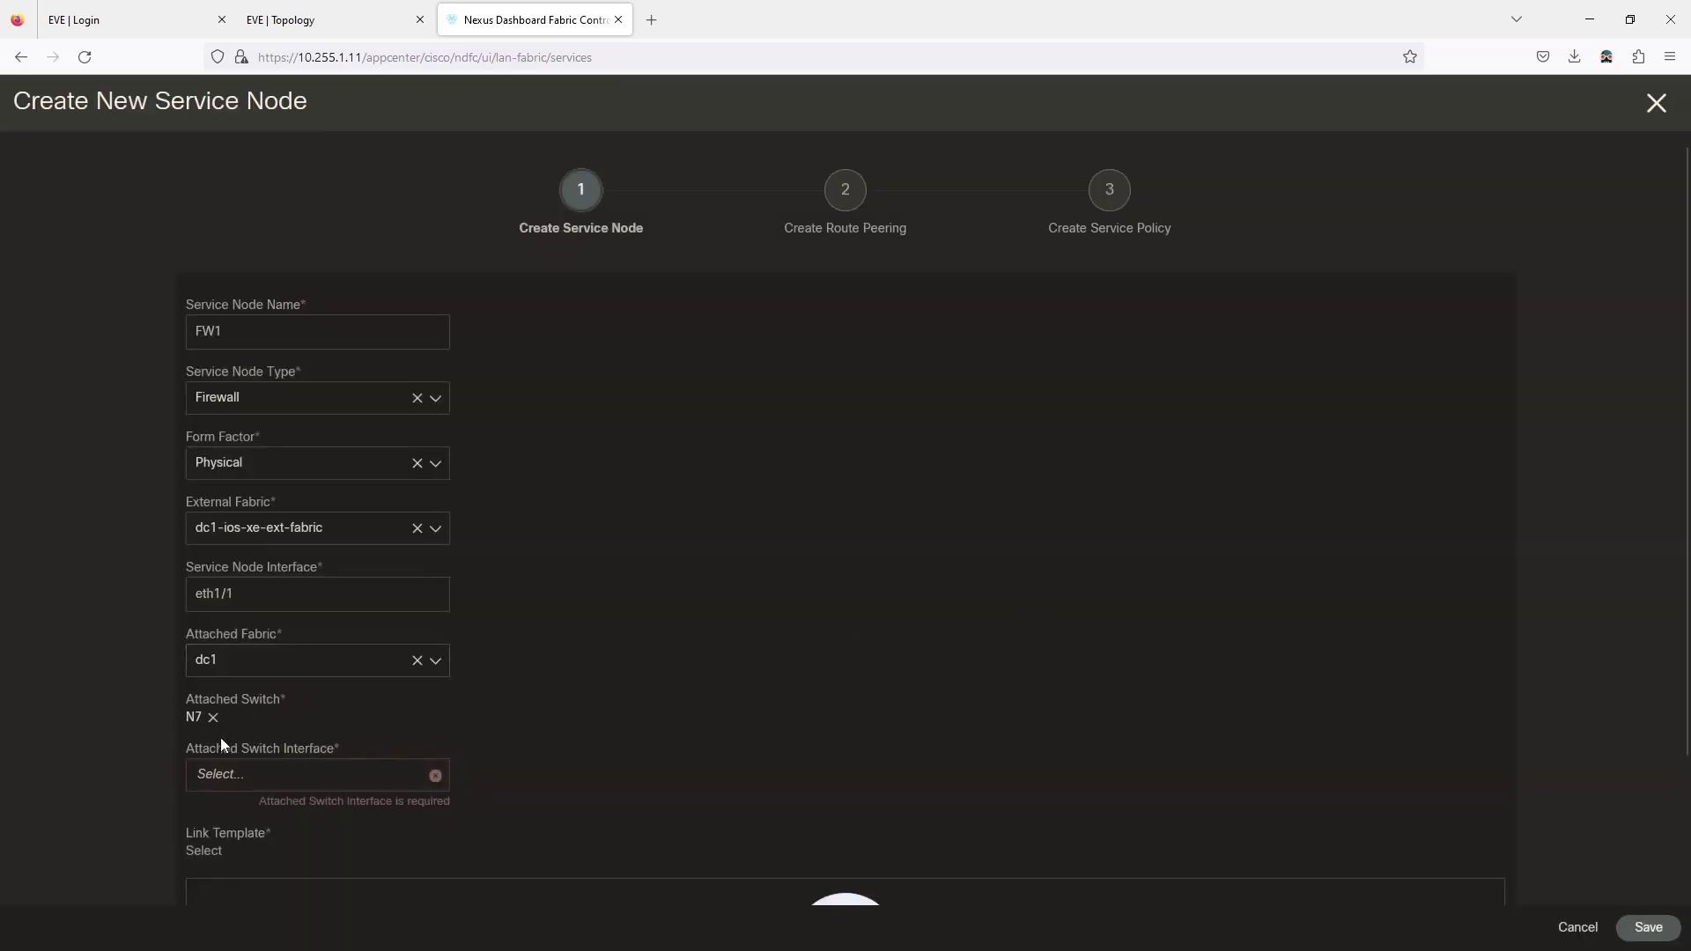
click(240, 781)
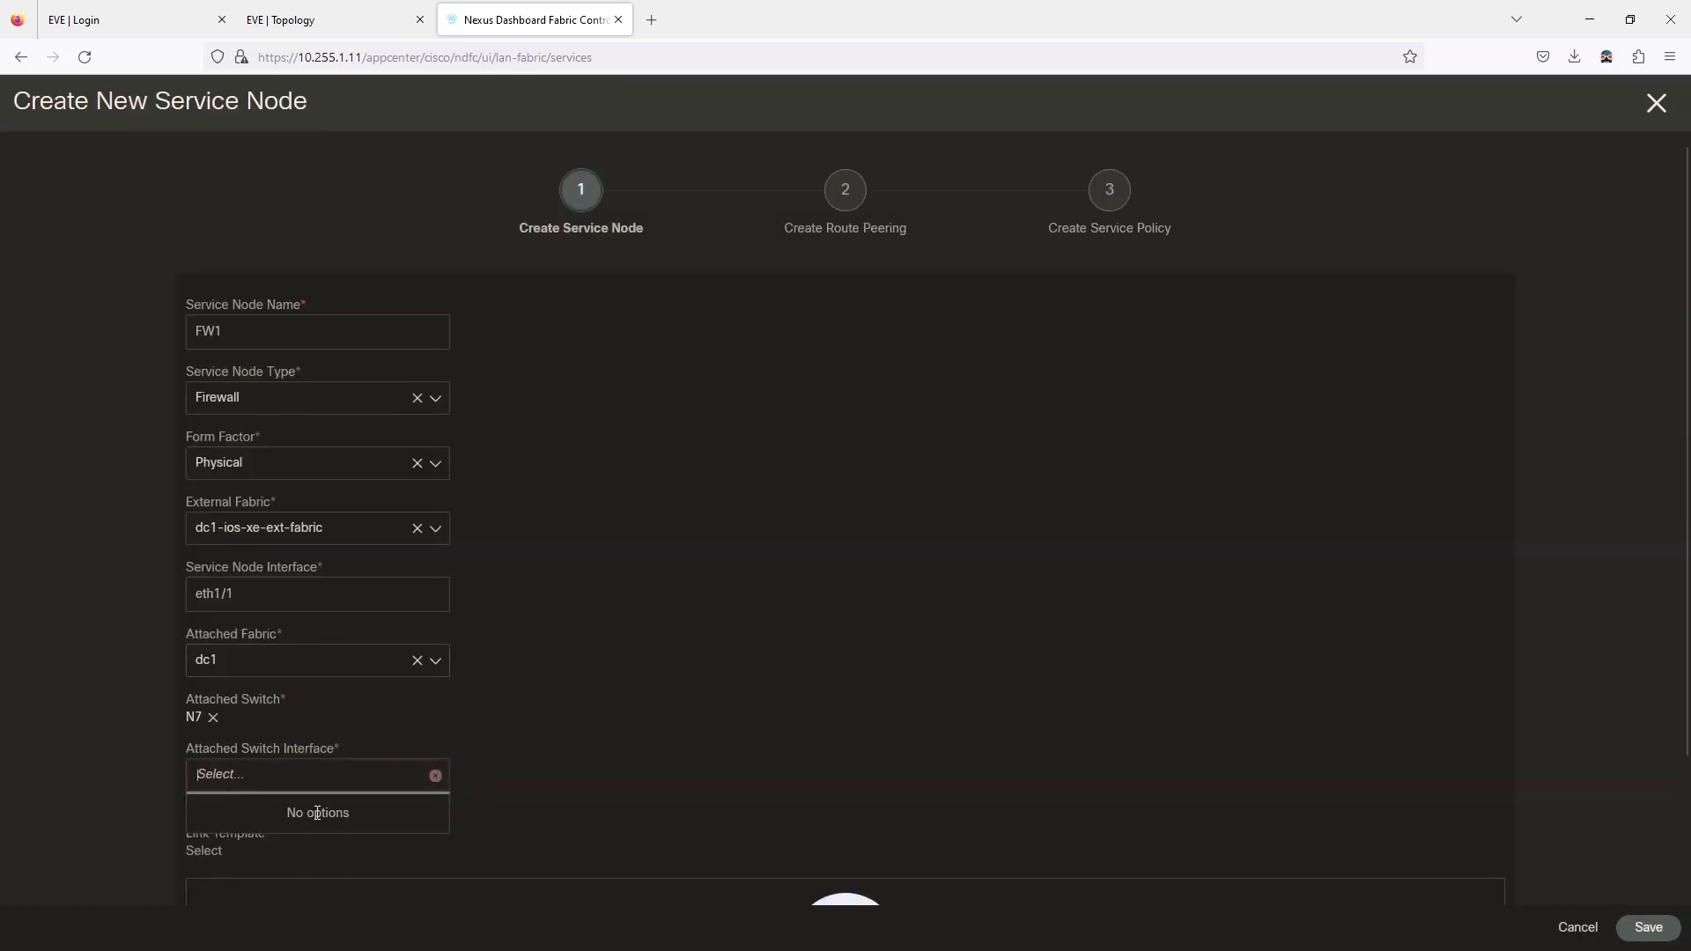
click(599, 695)
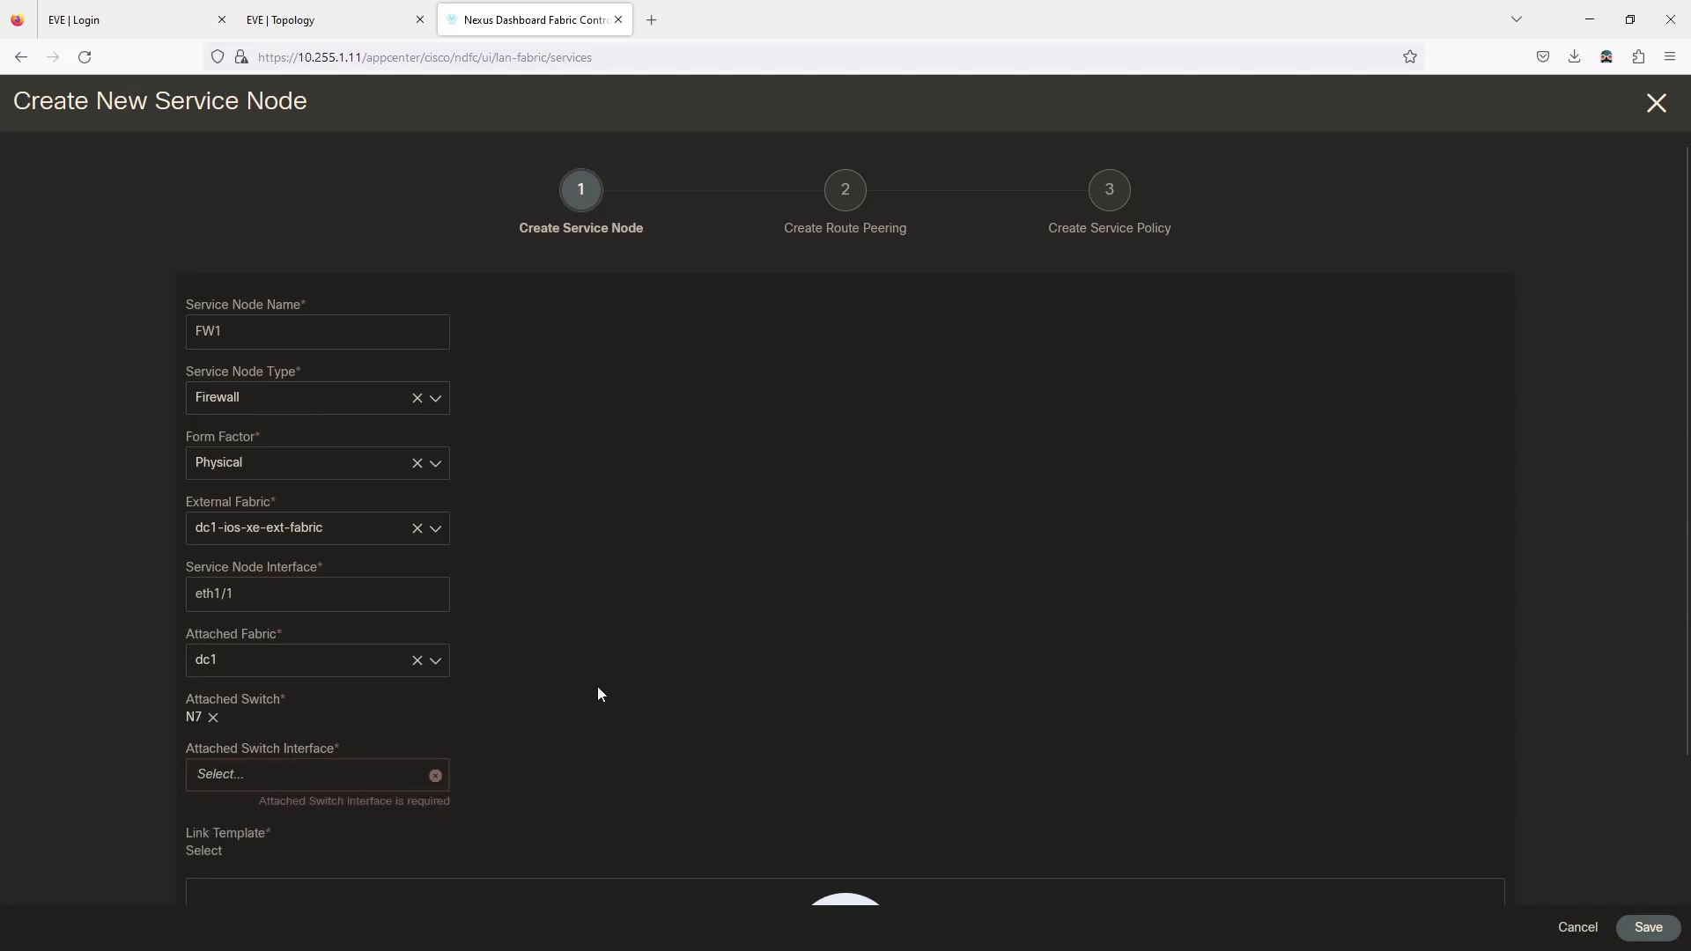
click(416, 528)
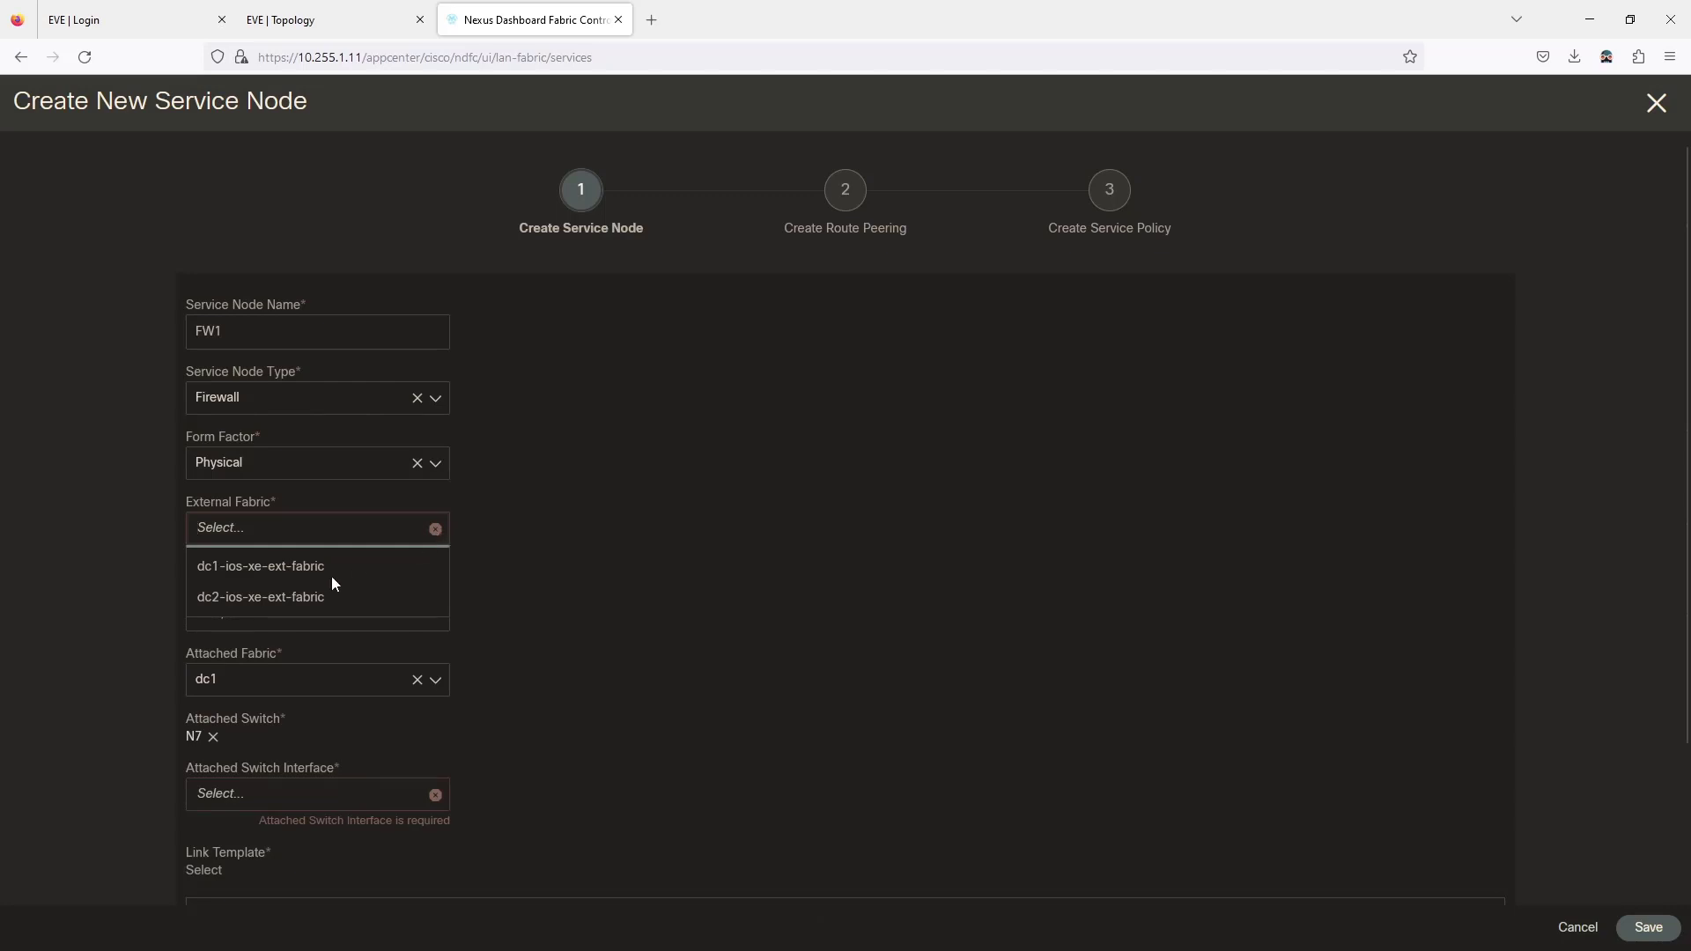
click(599, 577)
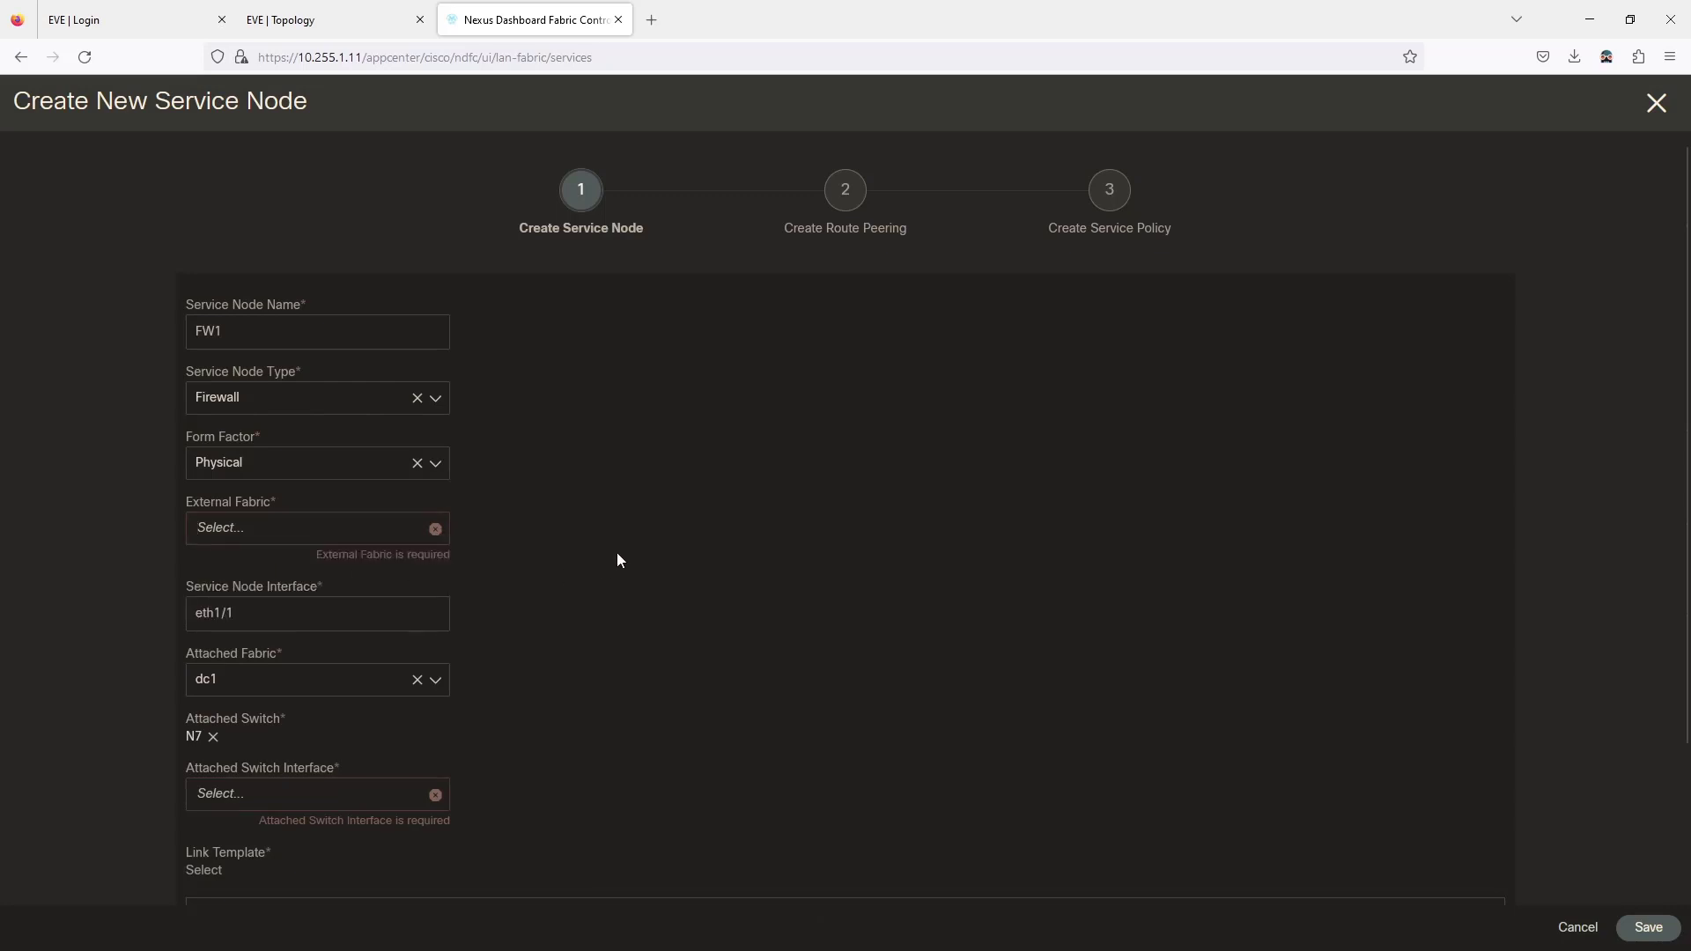
scroll(606, 476, down, 2)
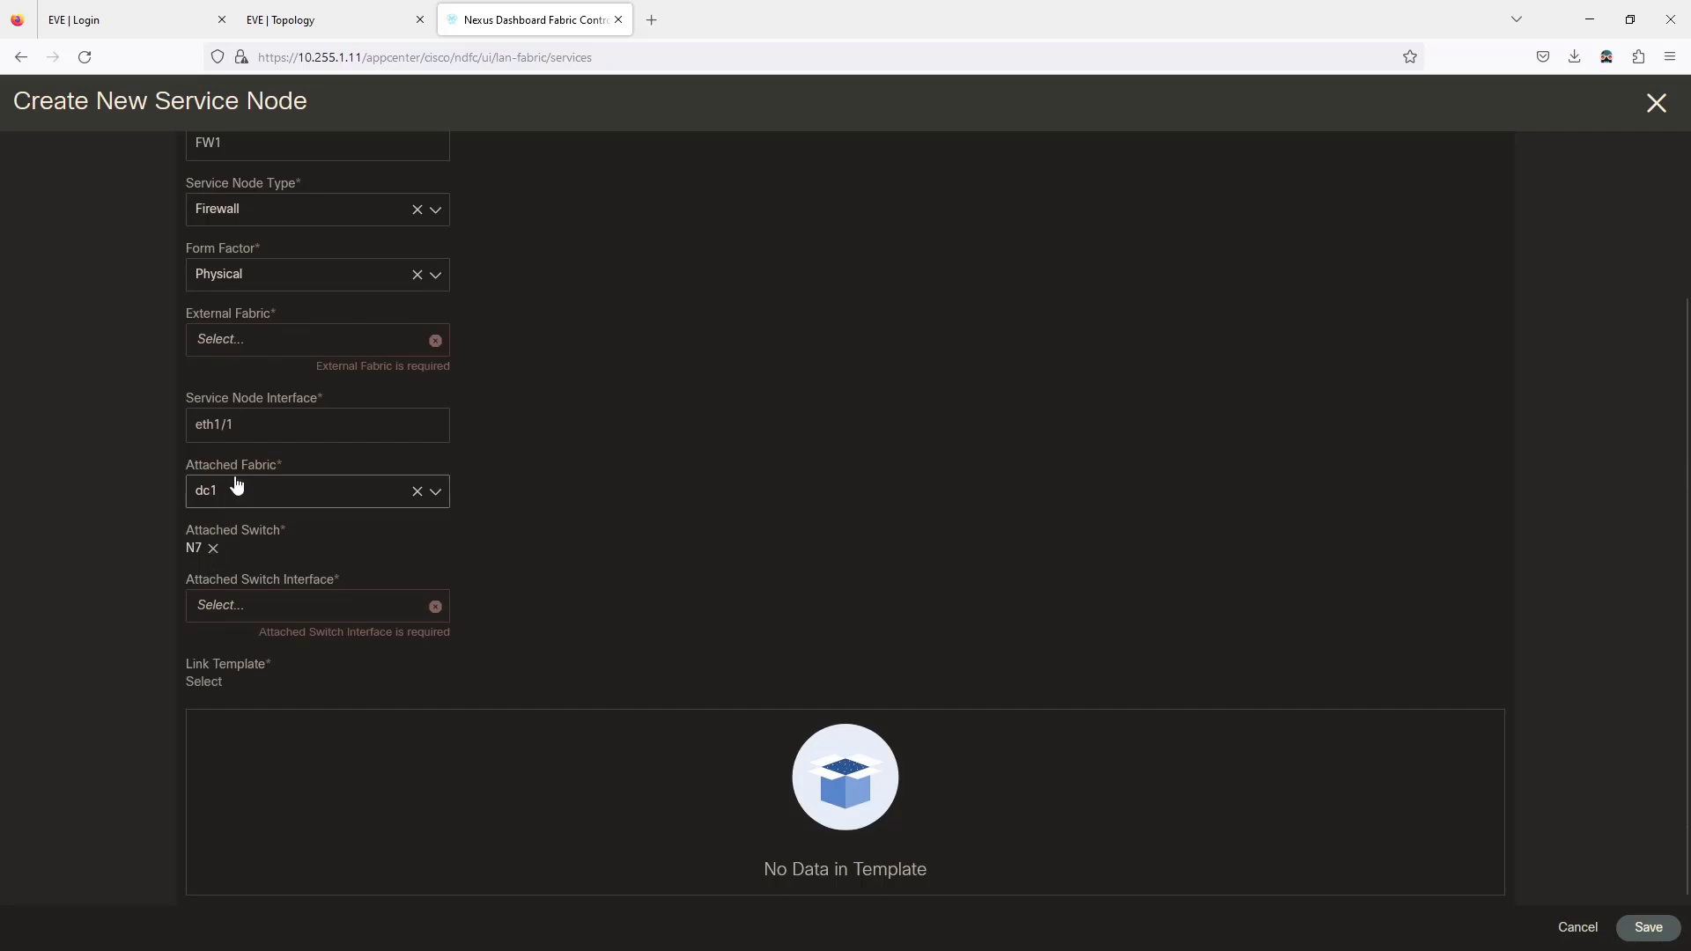
click(319, 11)
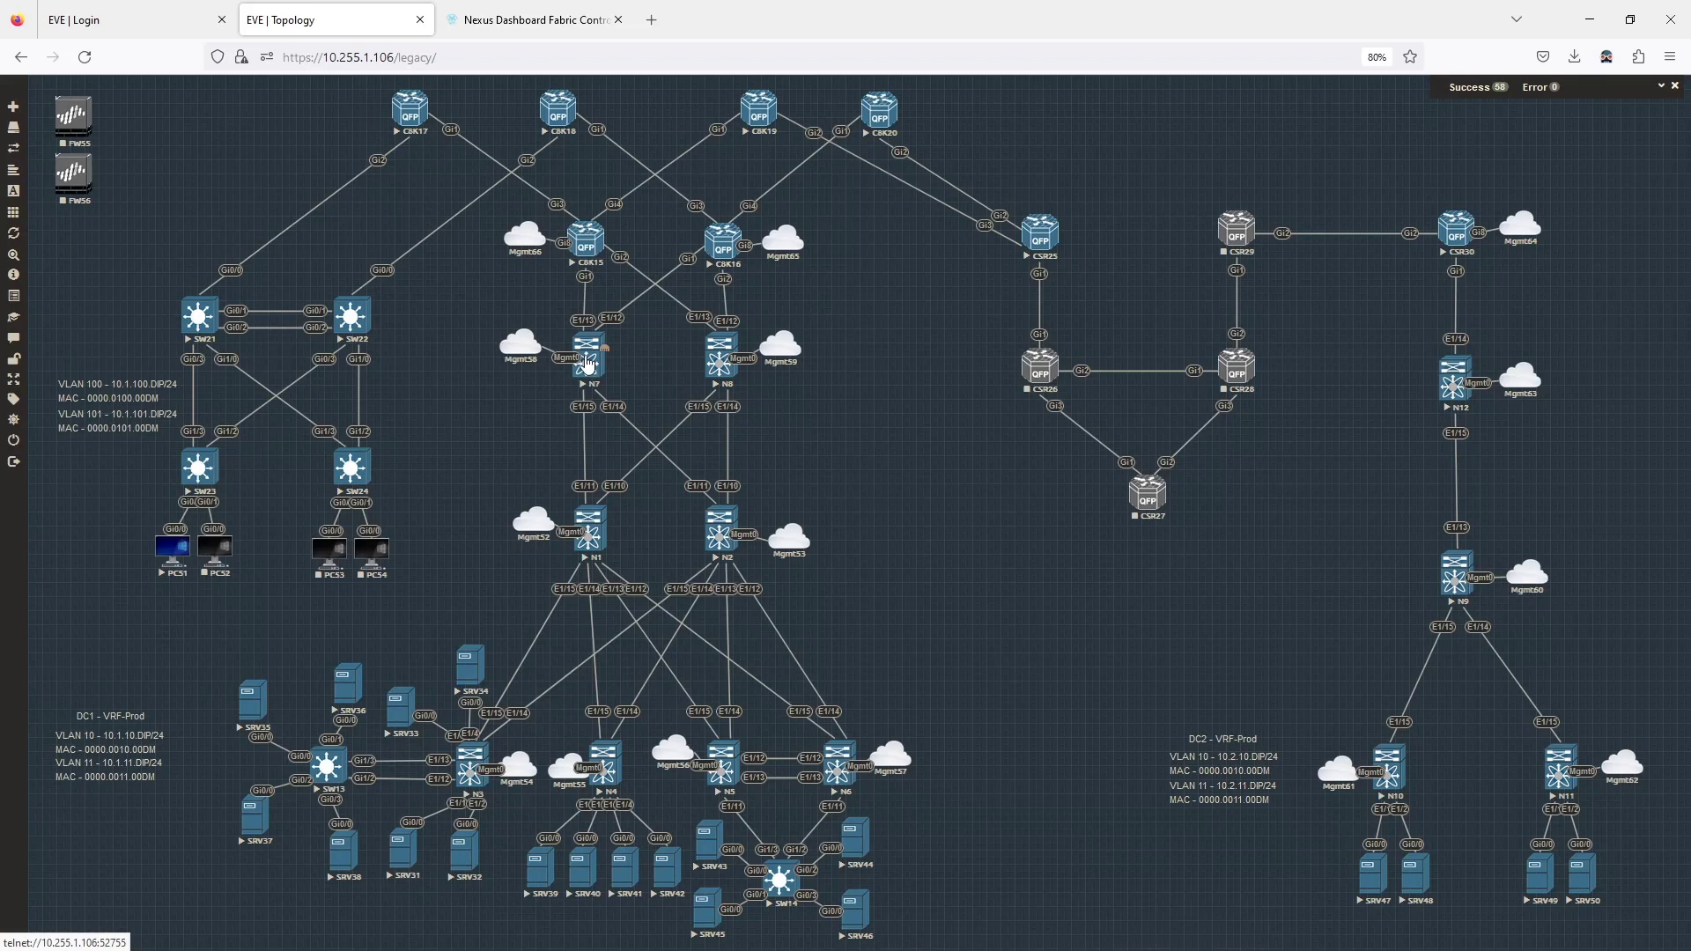
click(533, 19)
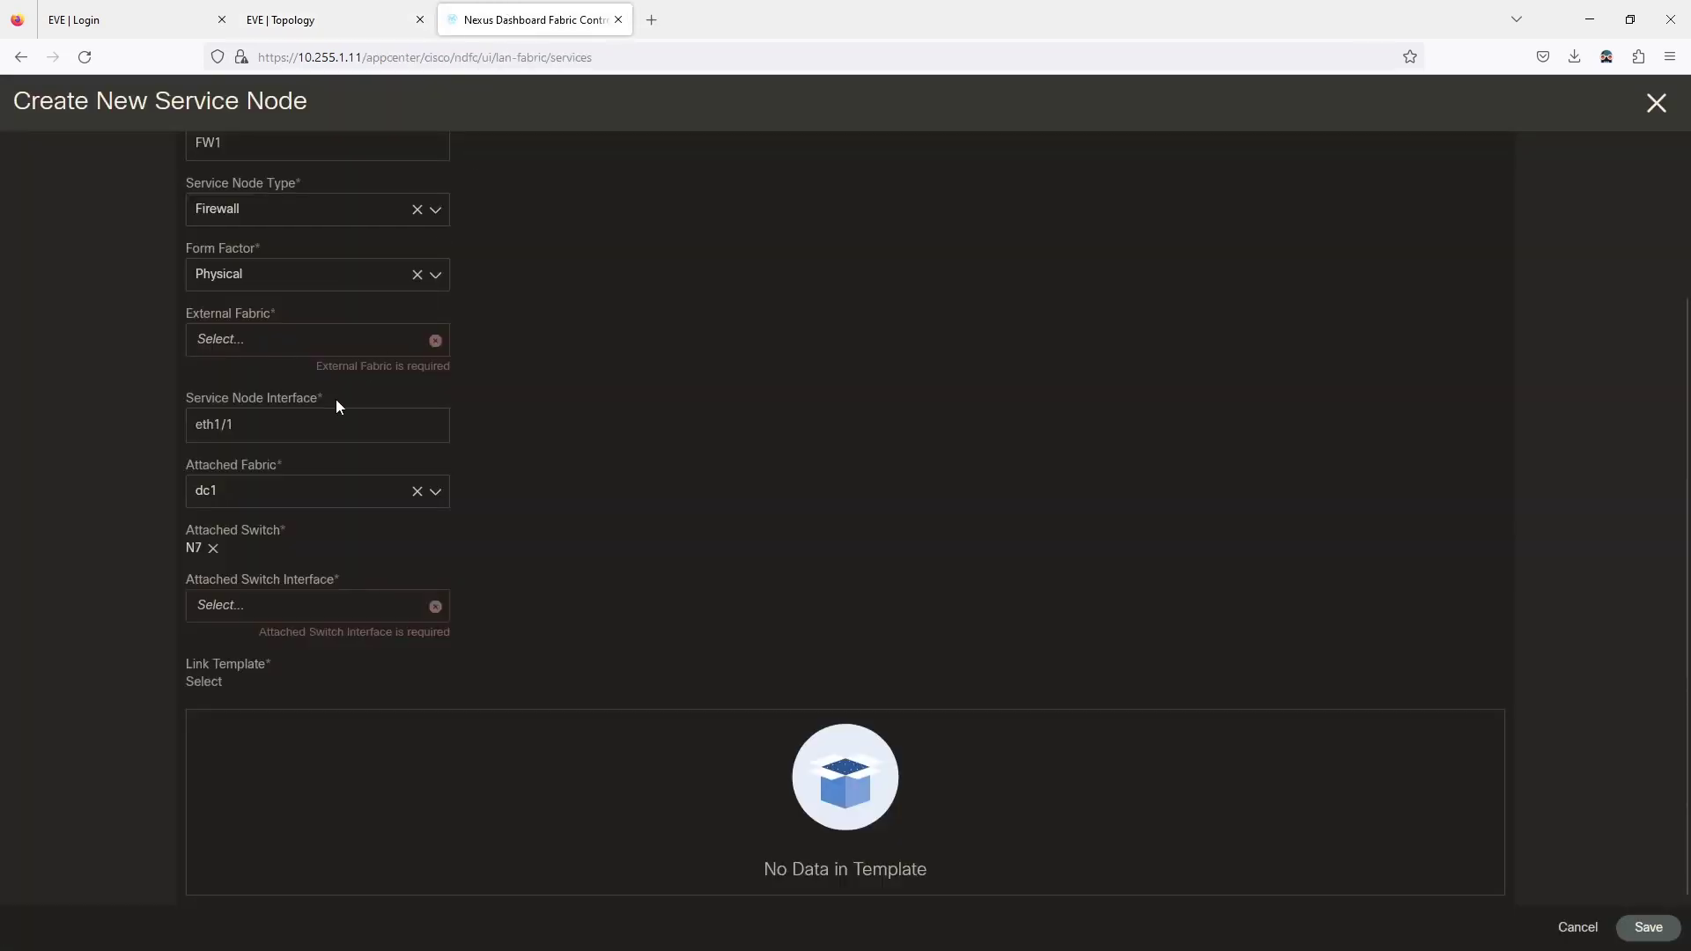
scroll(358, 409, up, 1)
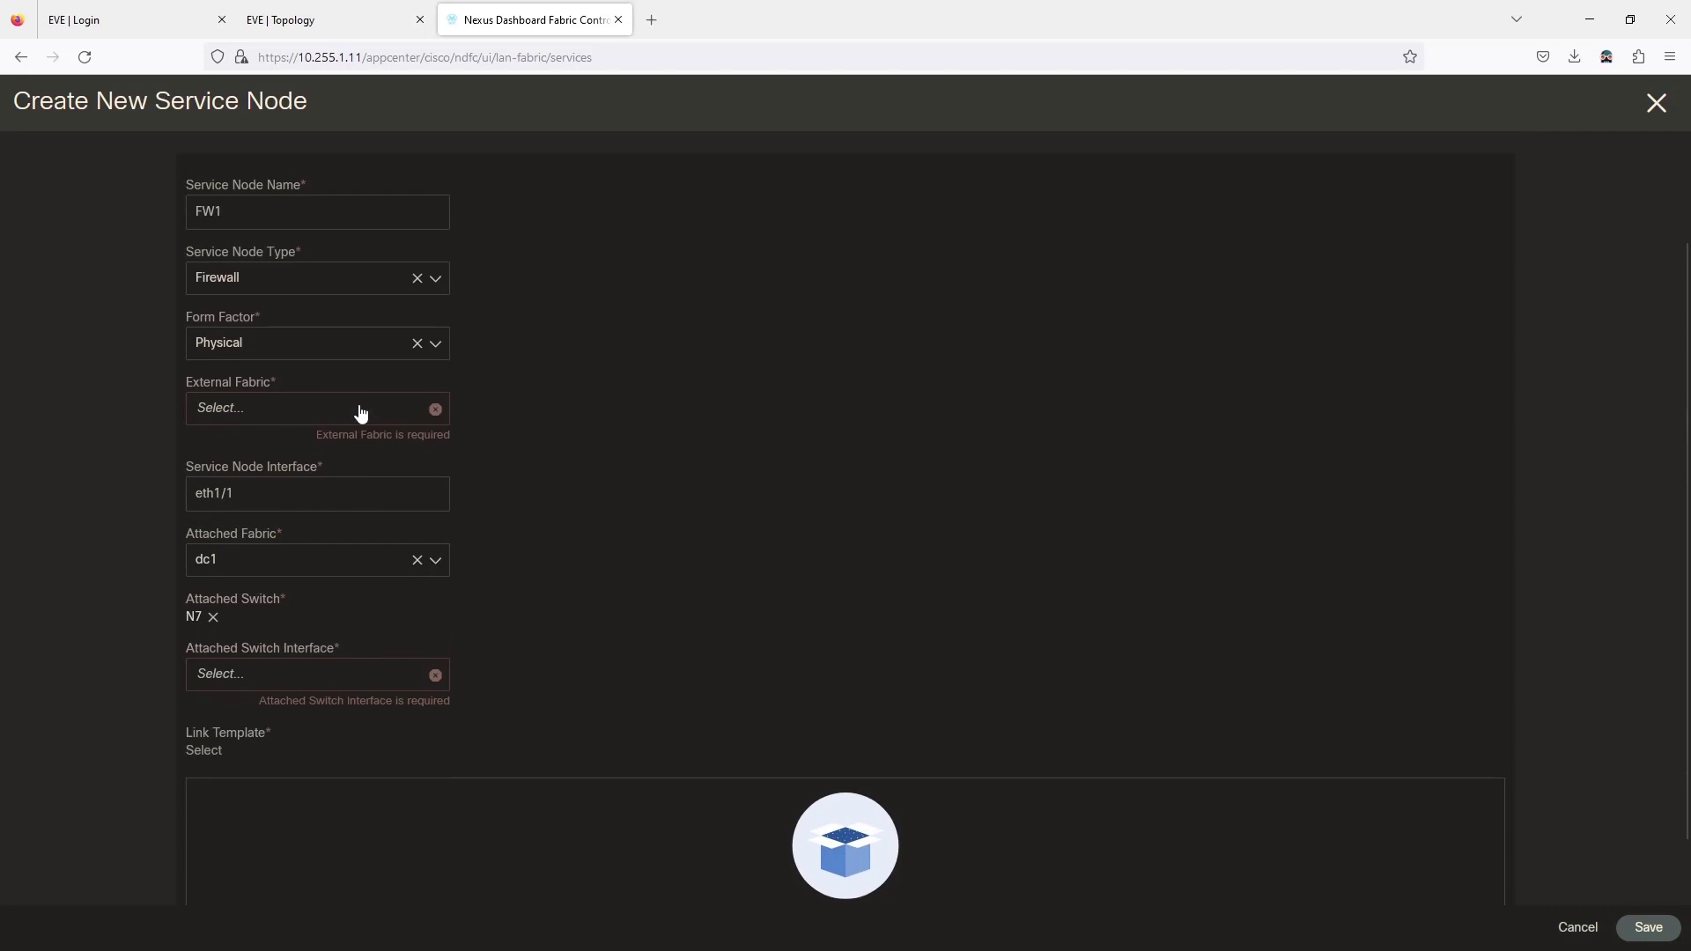
Set the form factor to Virtual and the service node type to Virtual Networking Function.
click(437, 345)
click(348, 425)
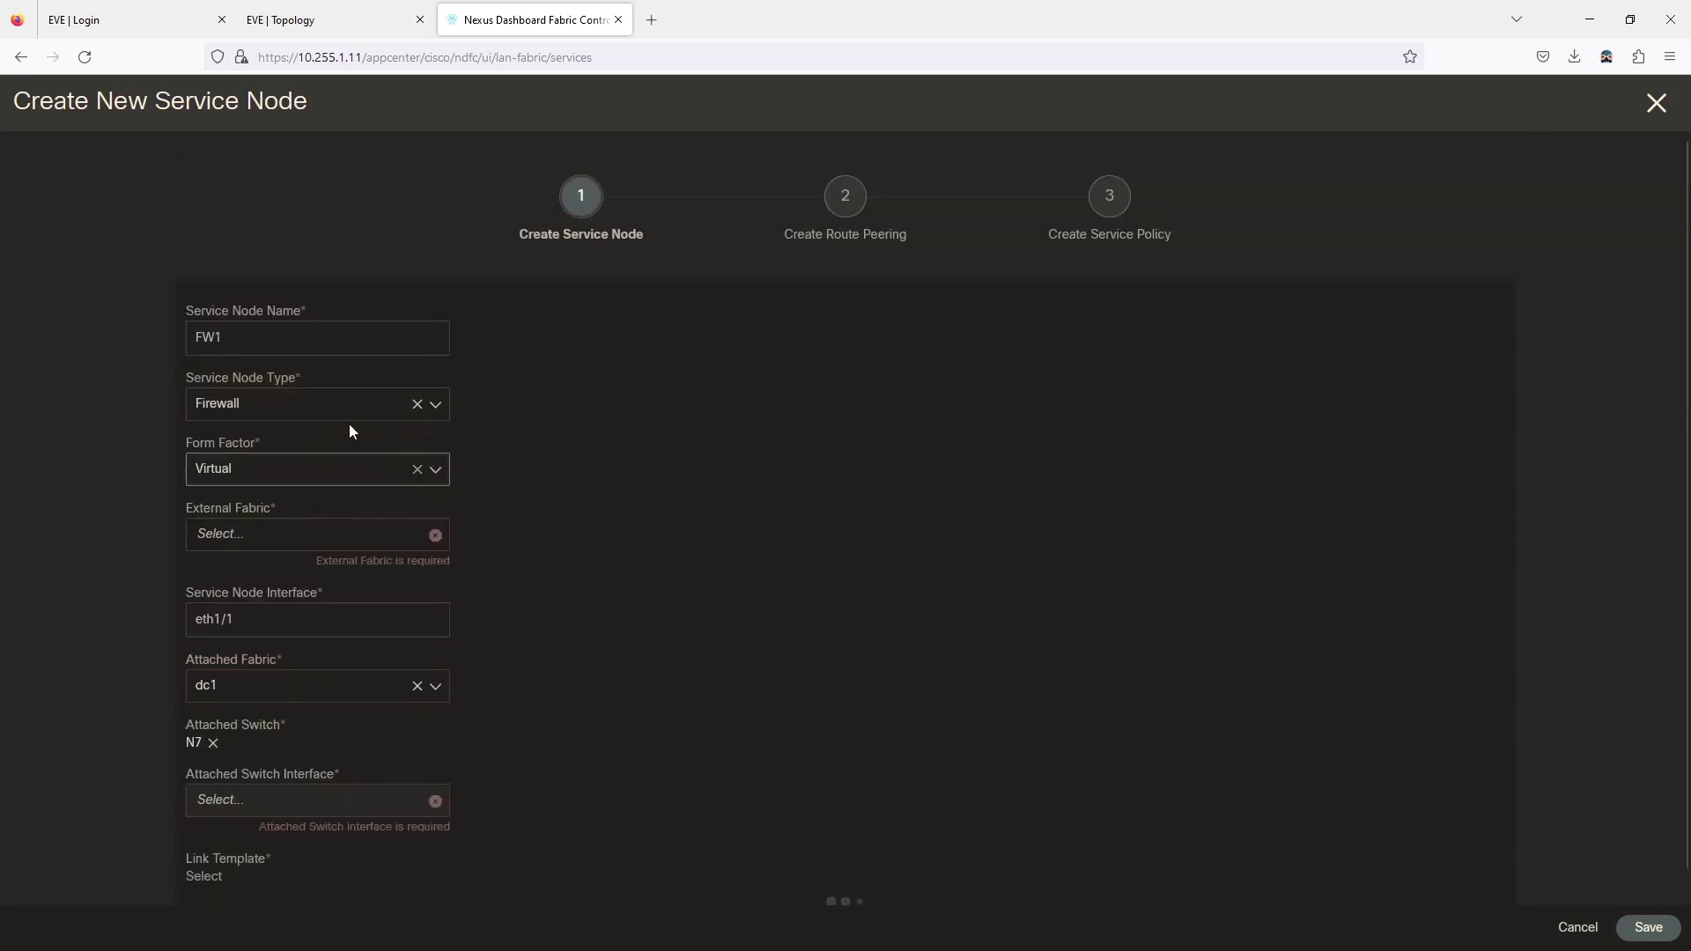
scroll(601, 500, down, 2)
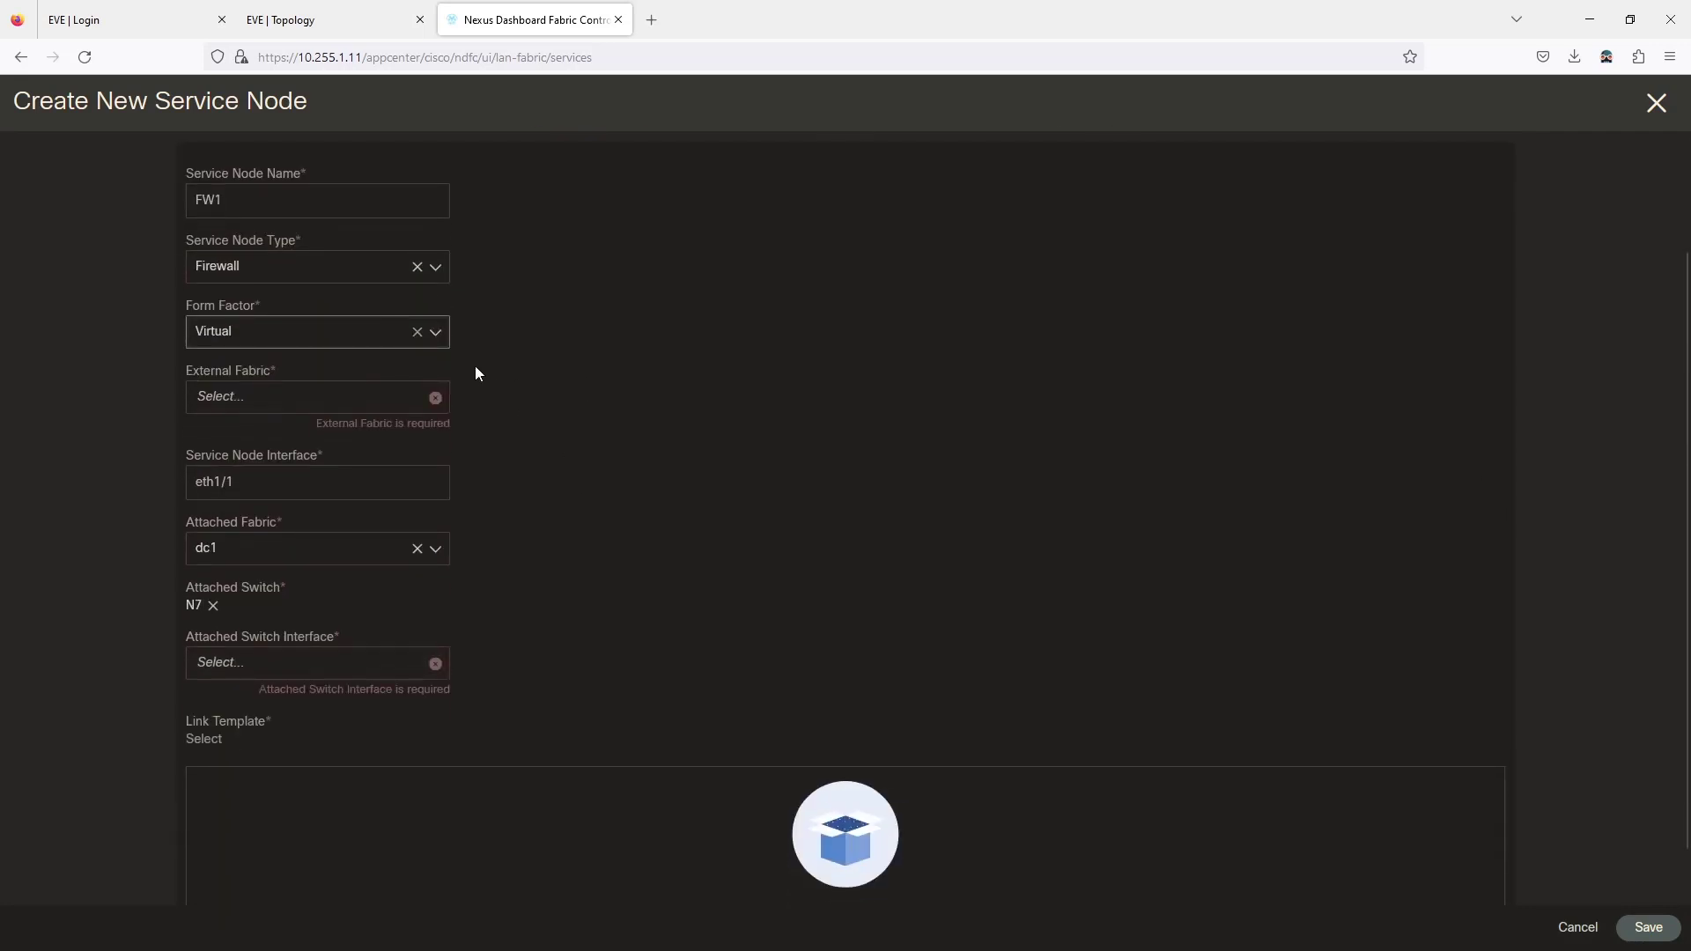
click(435, 272)
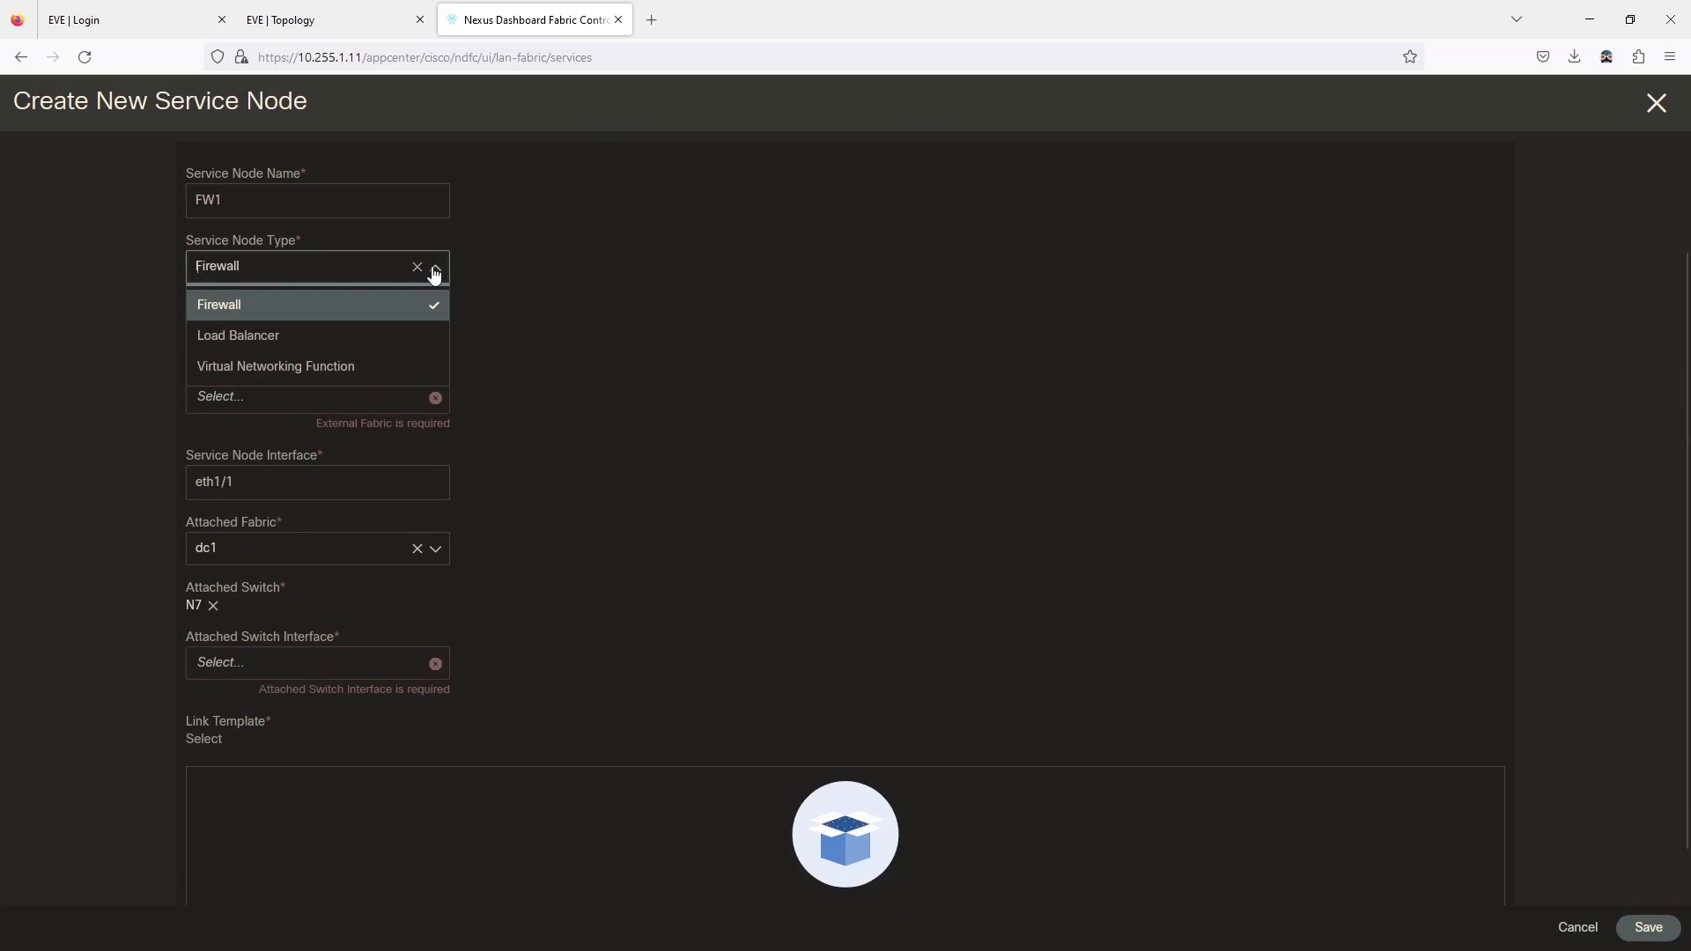
click(336, 365)
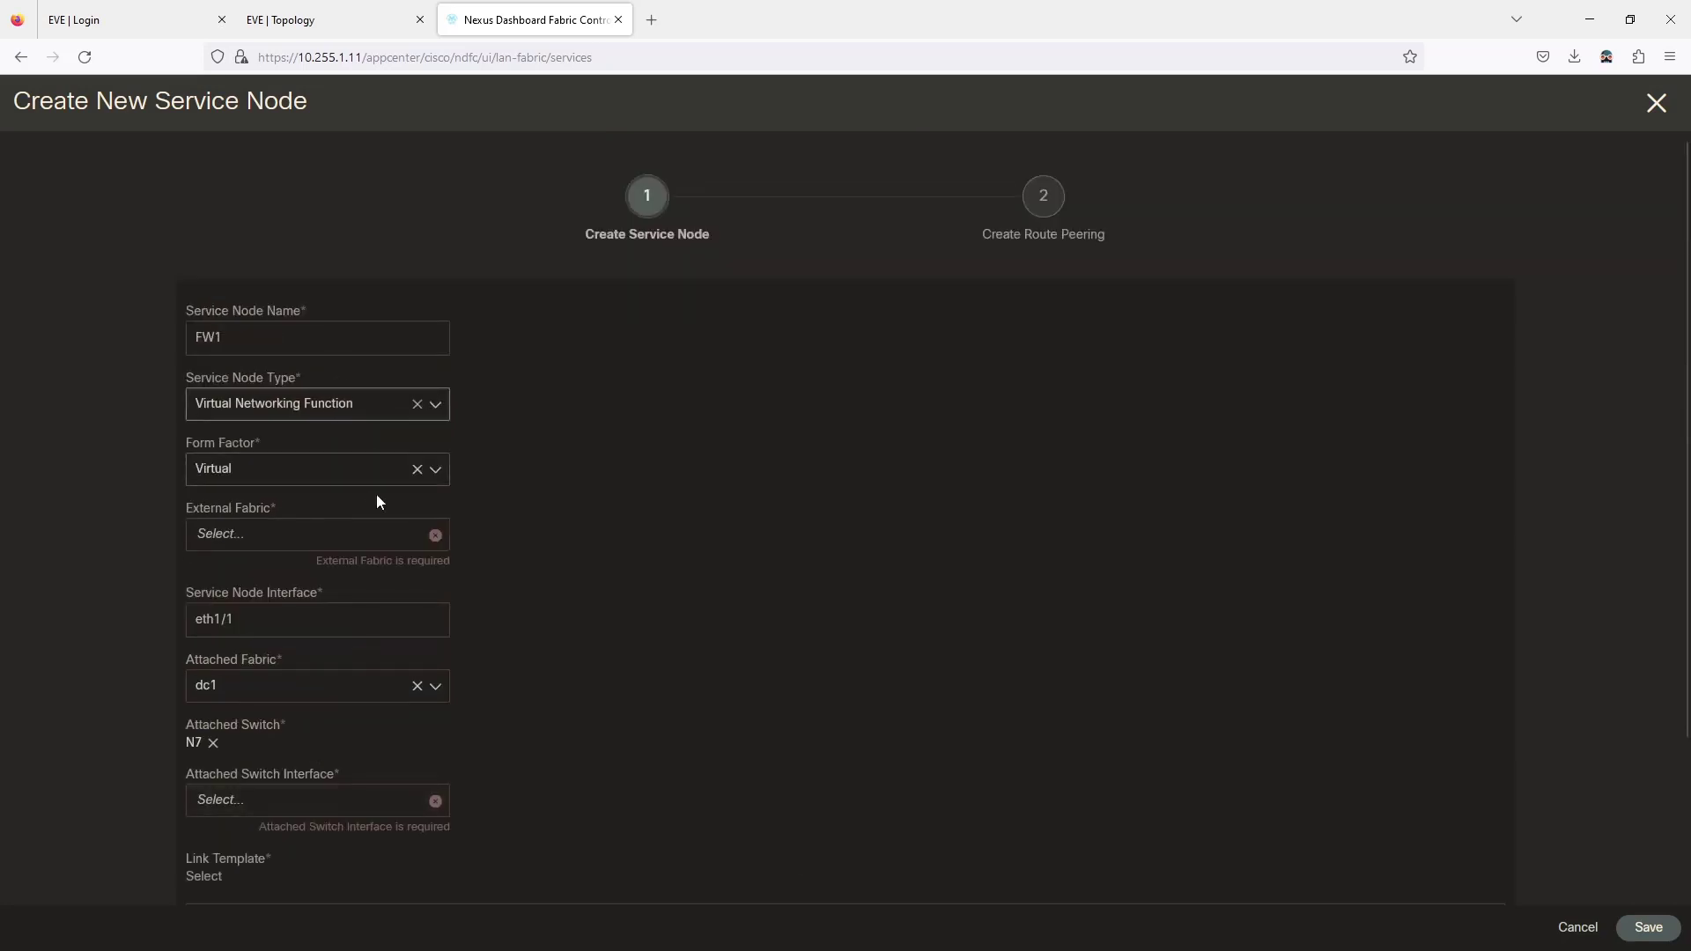
Choose dc1-ios-xe-ext-fabric as the external fabric and dc1 as the attached fabric.
click(385, 540)
click(385, 538)
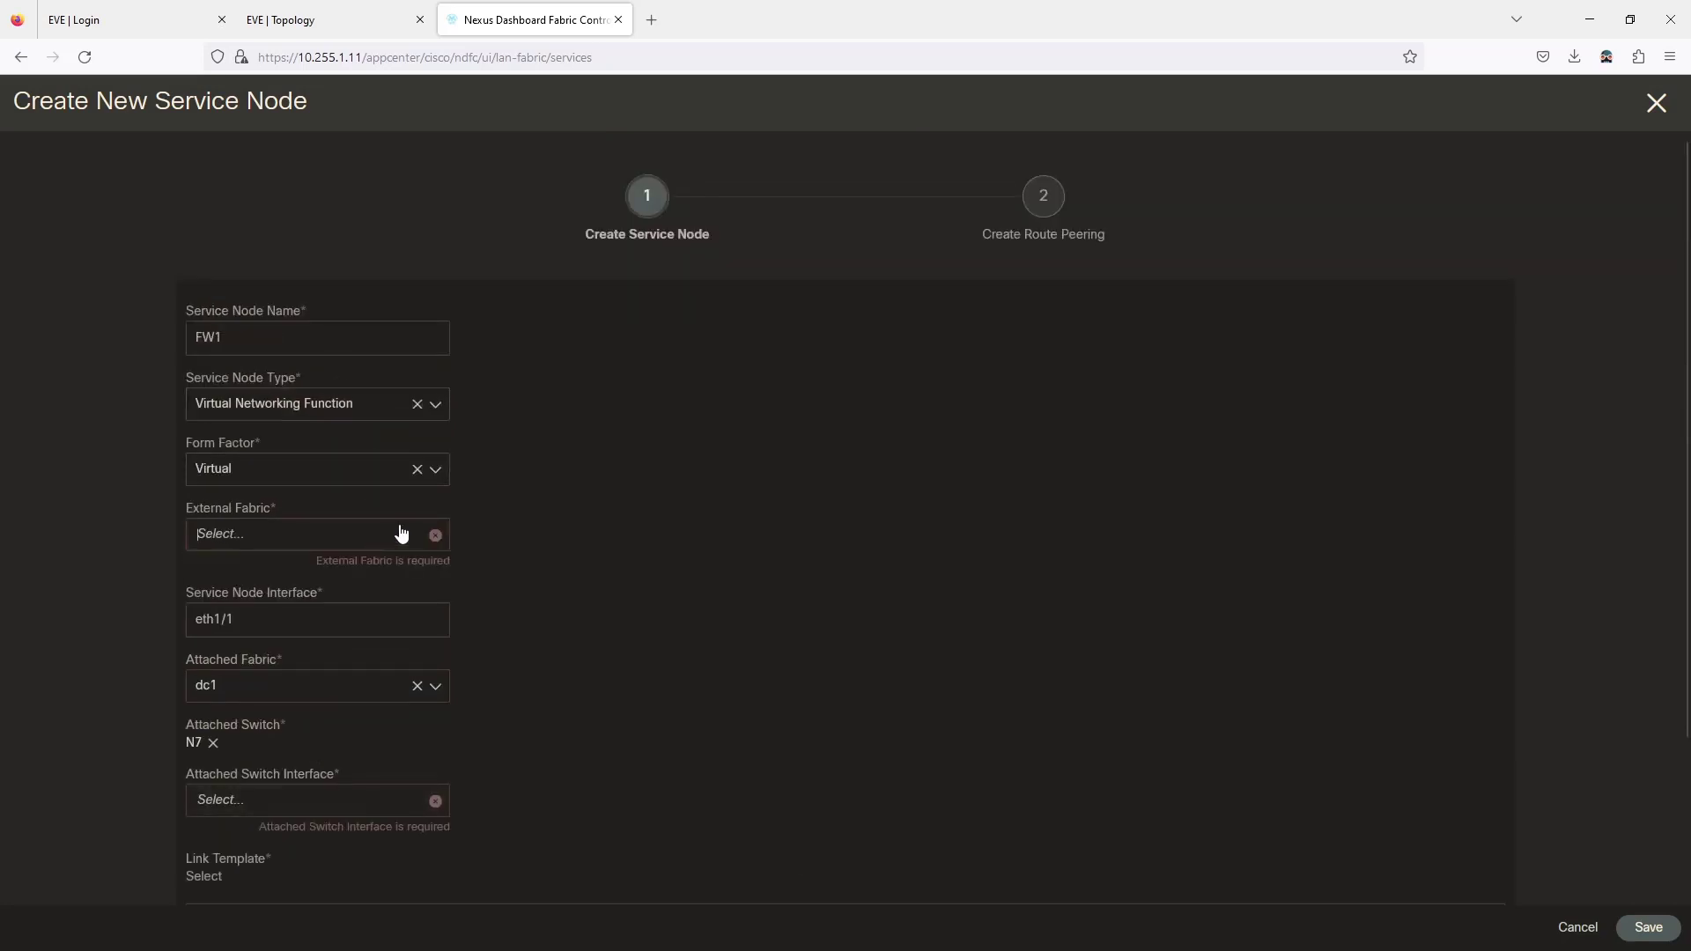
scroll(625, 490, down, 3)
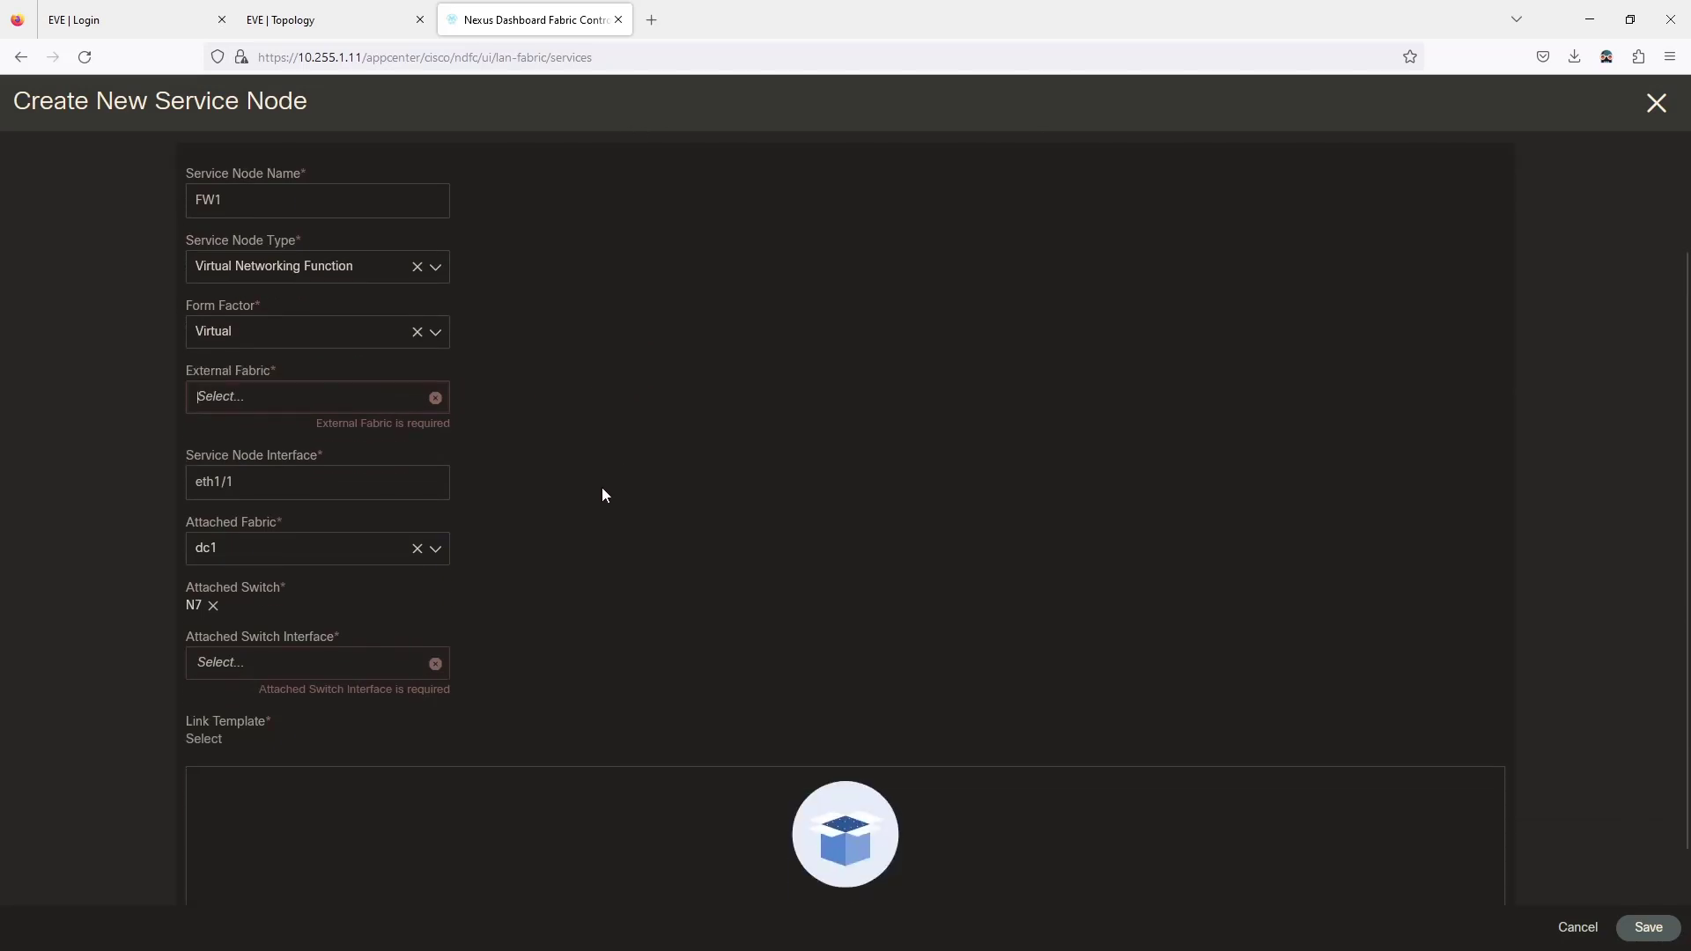
scroll(511, 480, up, 2)
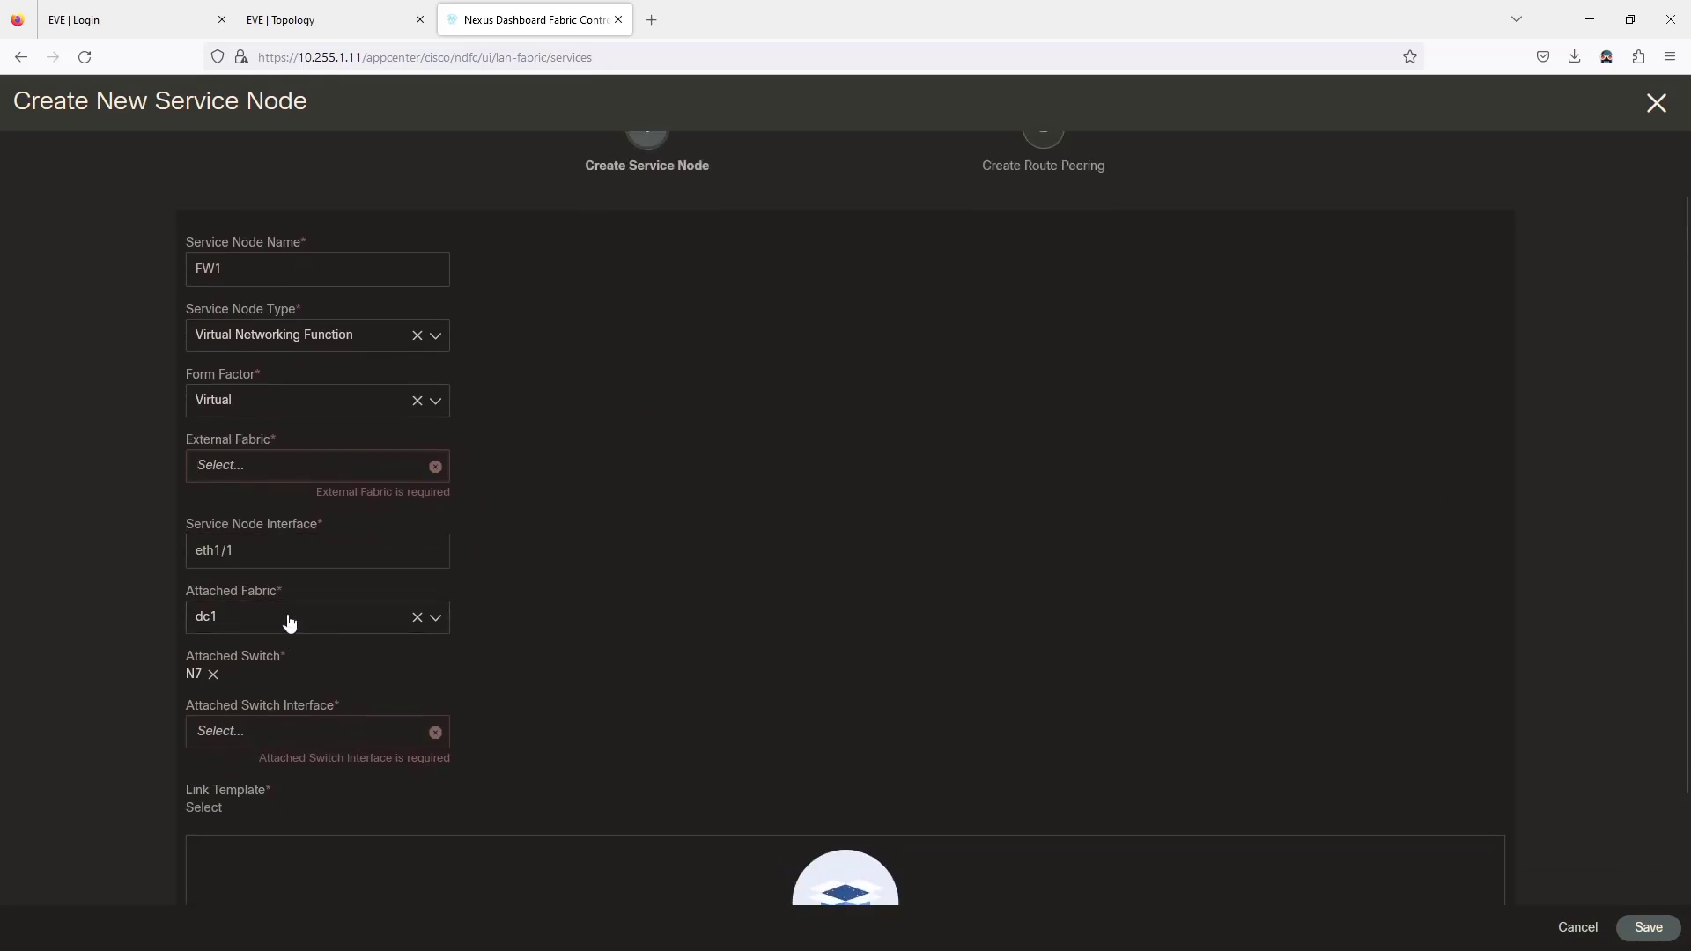
click(335, 481)
click(292, 508)
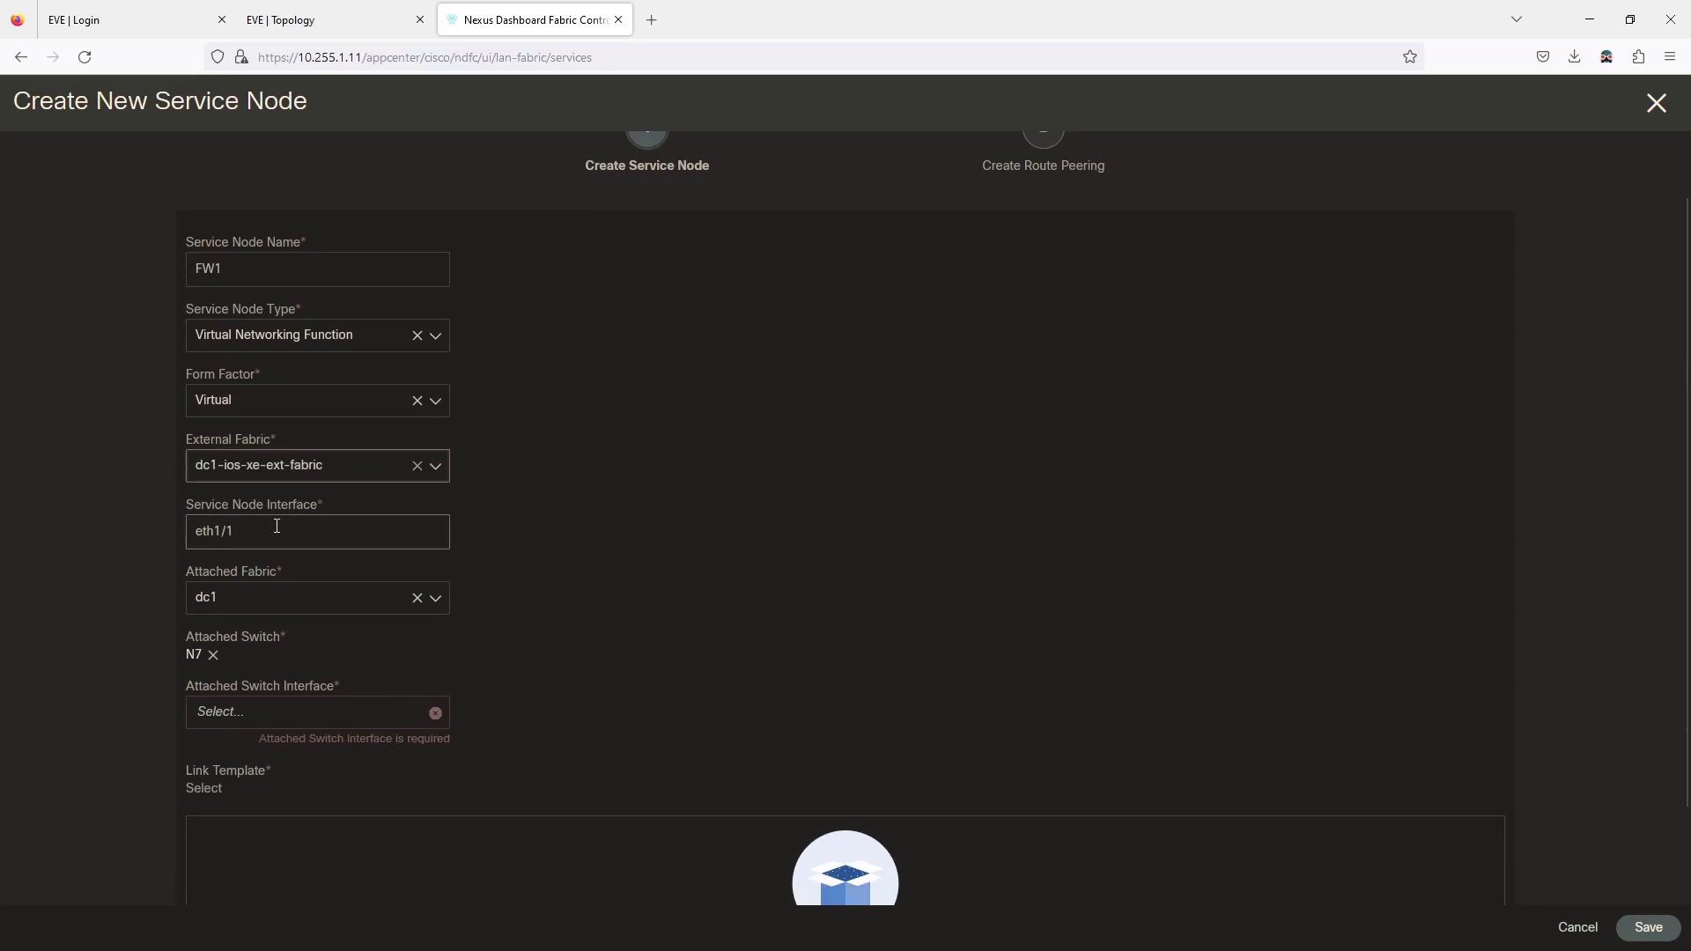
click(263, 605)
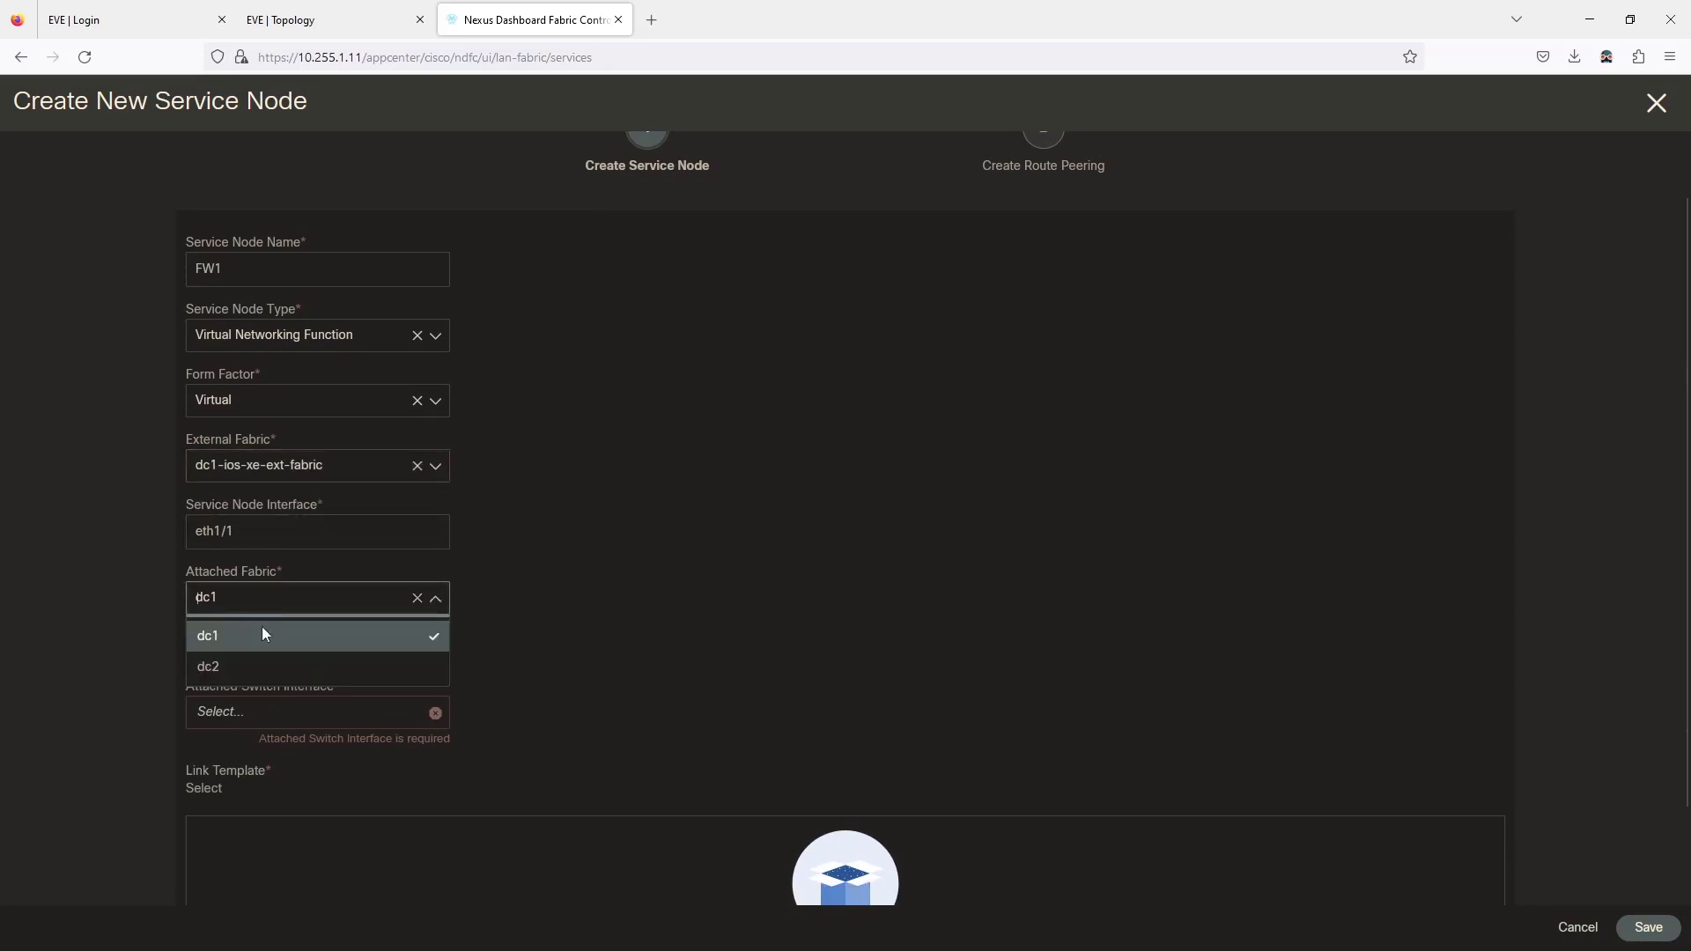
click(261, 630)
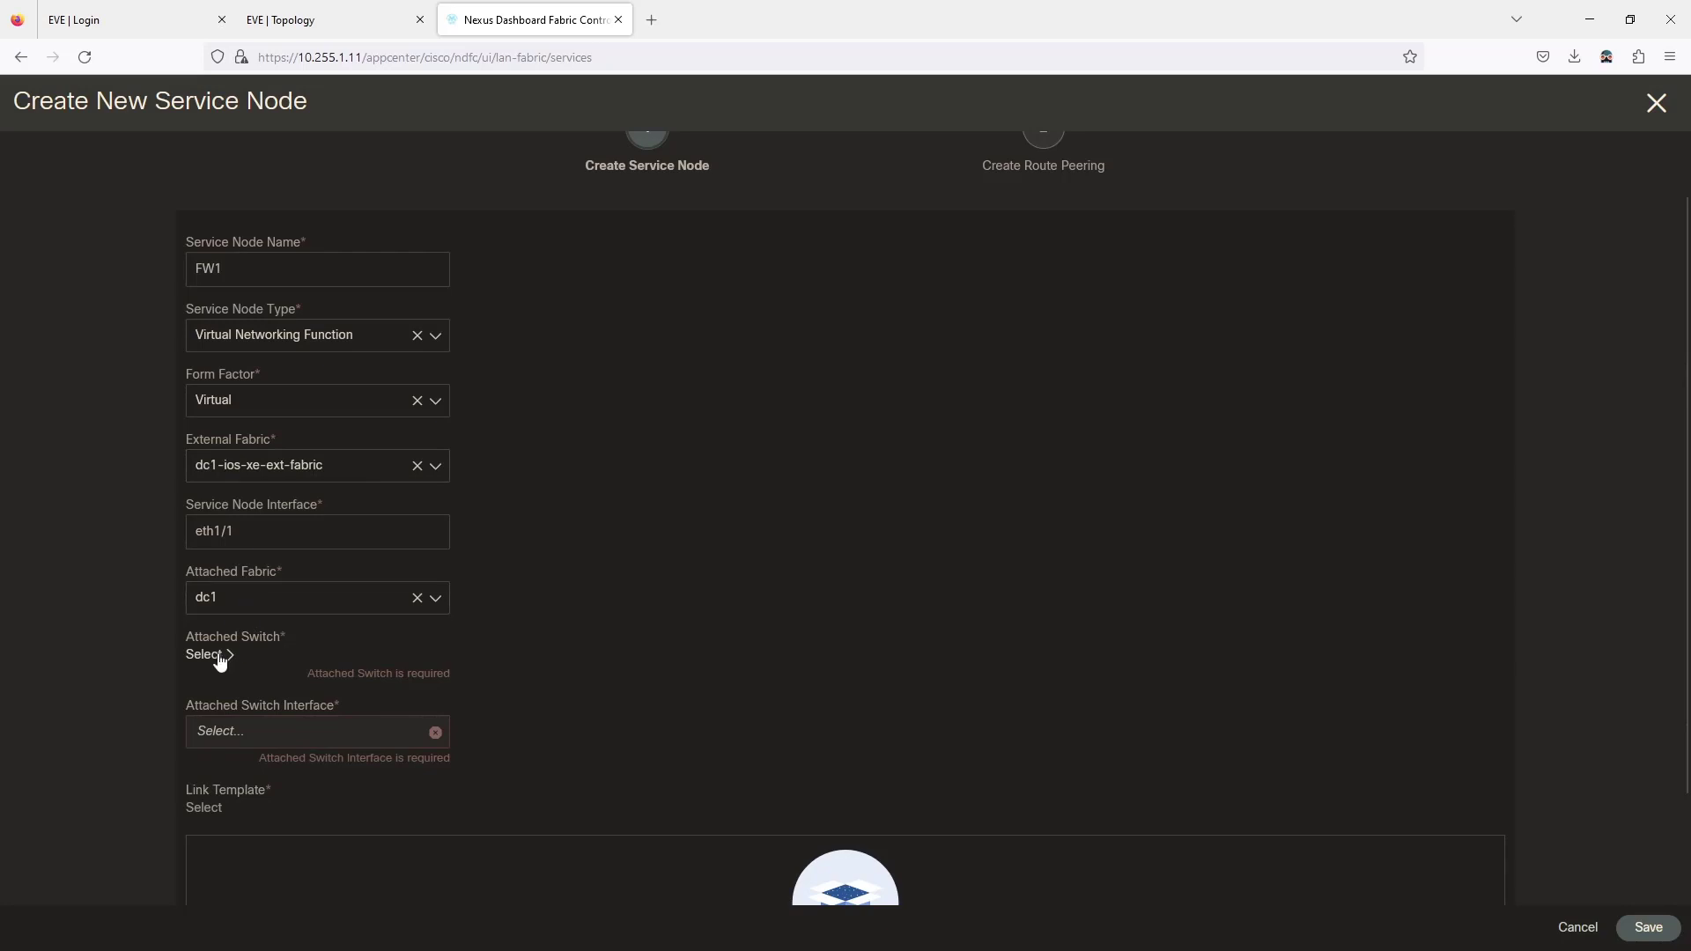
Reselect border switch N7 as the service node's attached switch.
click(211, 654)
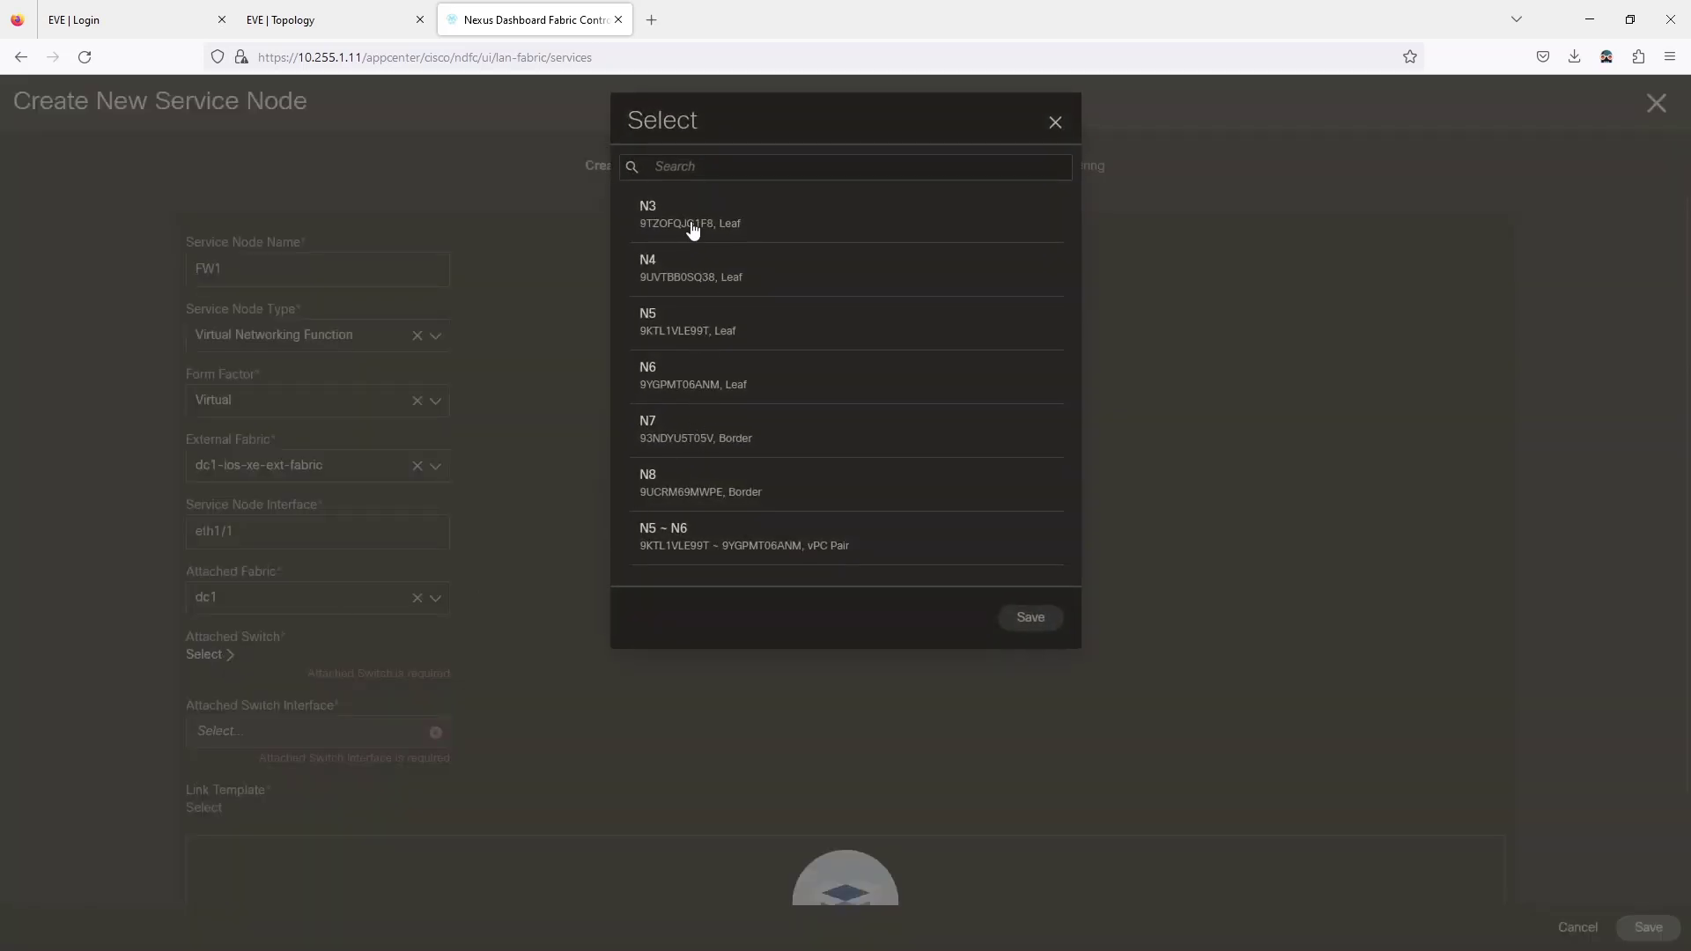
click(638, 434)
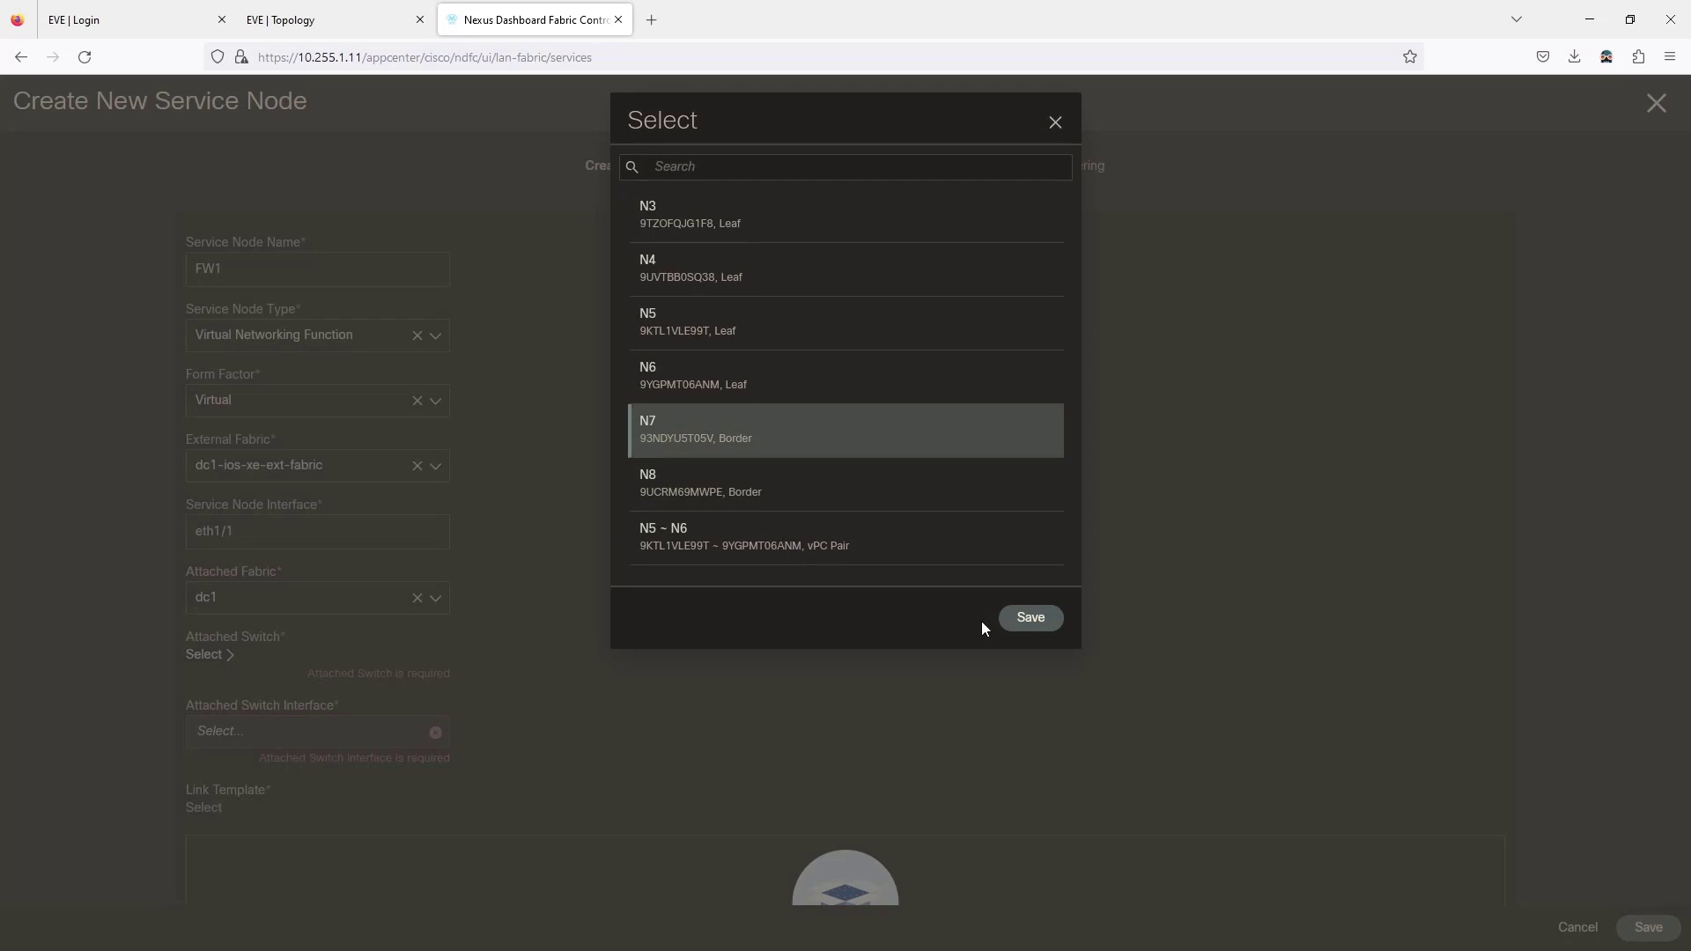
click(1015, 621)
Try listing N7's interfaces, find none, and cancel the unsaved FW1 service node form.
scroll(528, 651, down, 1)
click(379, 636)
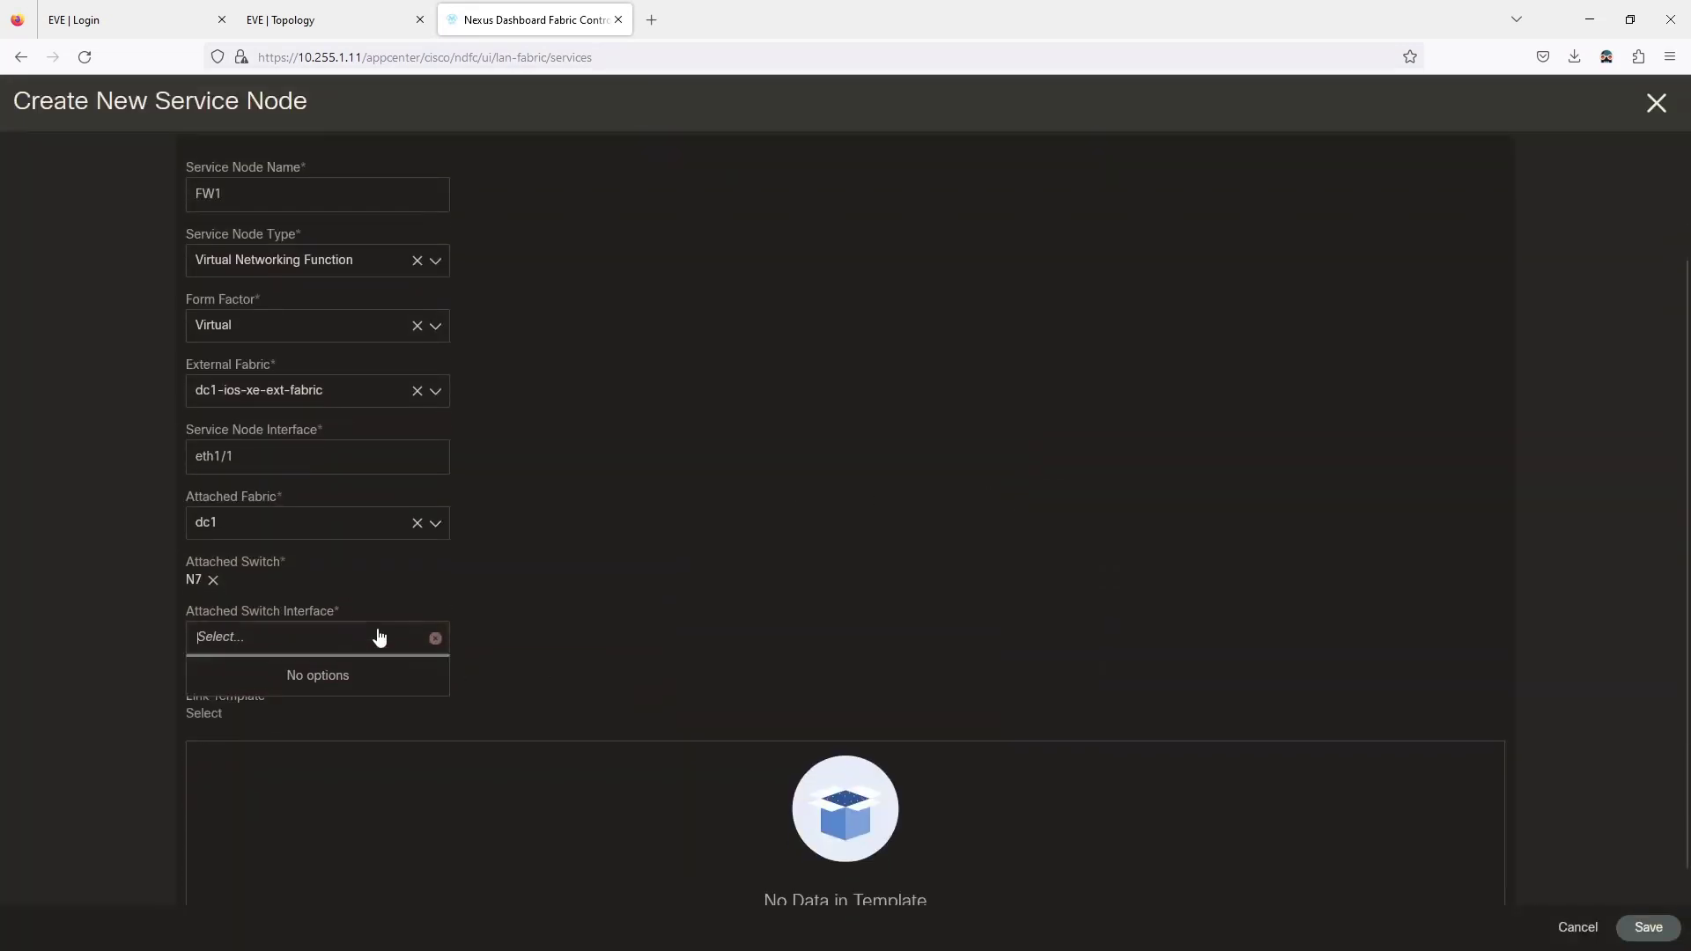
click(379, 636)
click(378, 638)
click(335, 684)
click(333, 650)
click(655, 645)
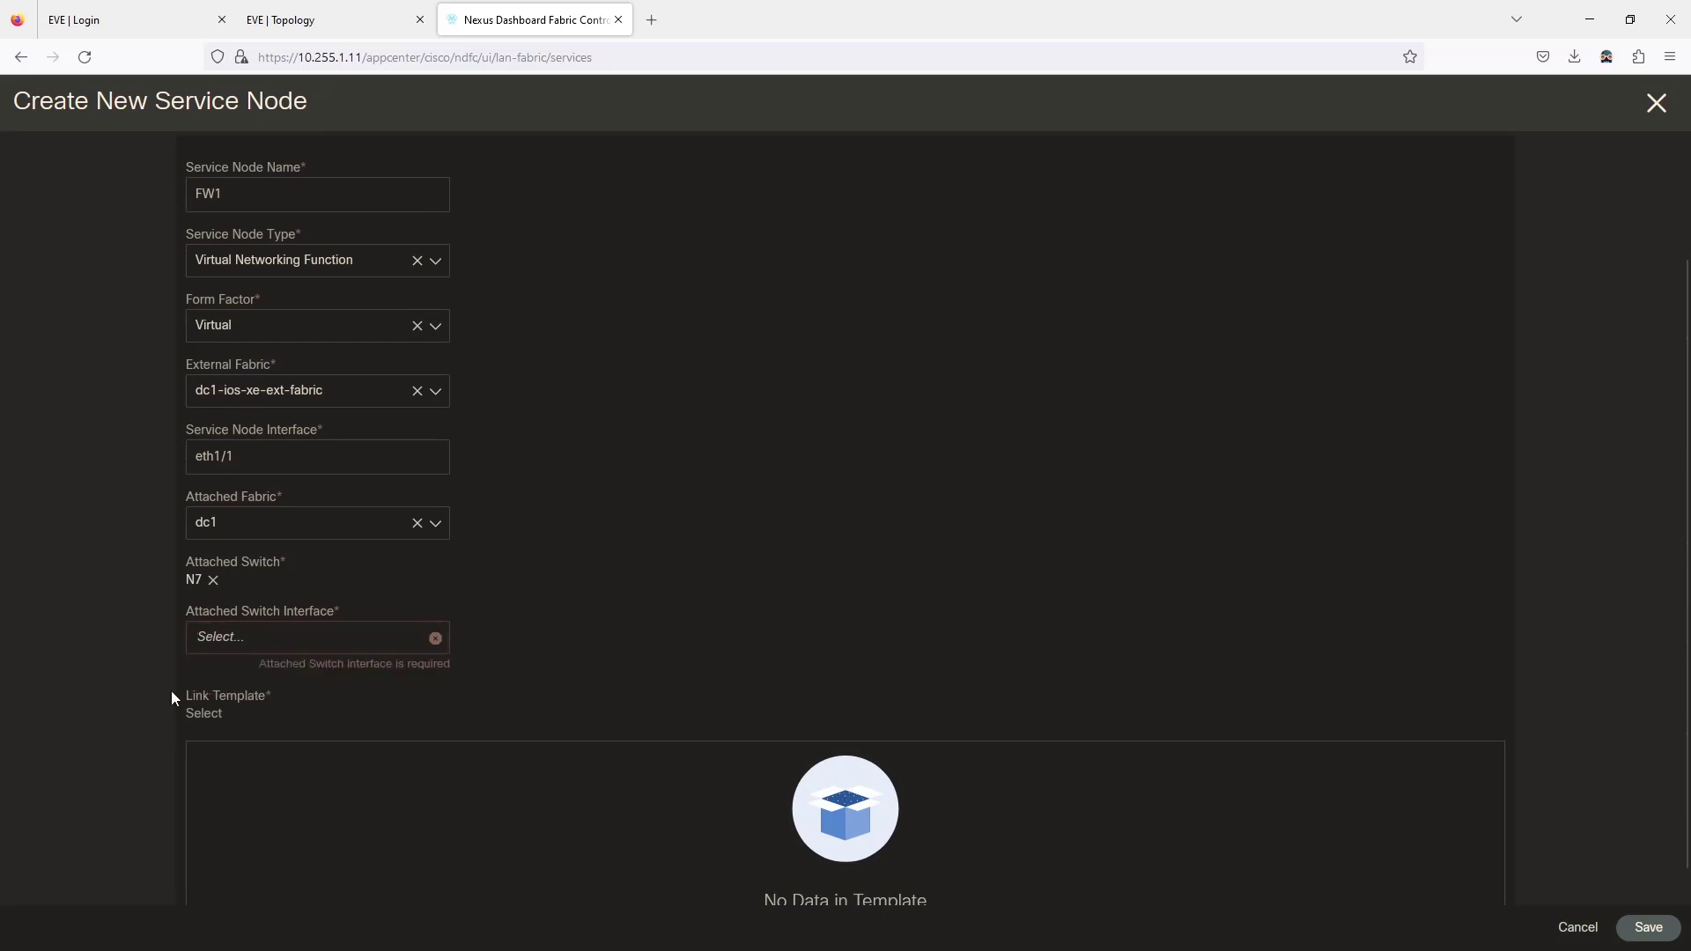
click(229, 650)
click(230, 651)
click(1561, 929)
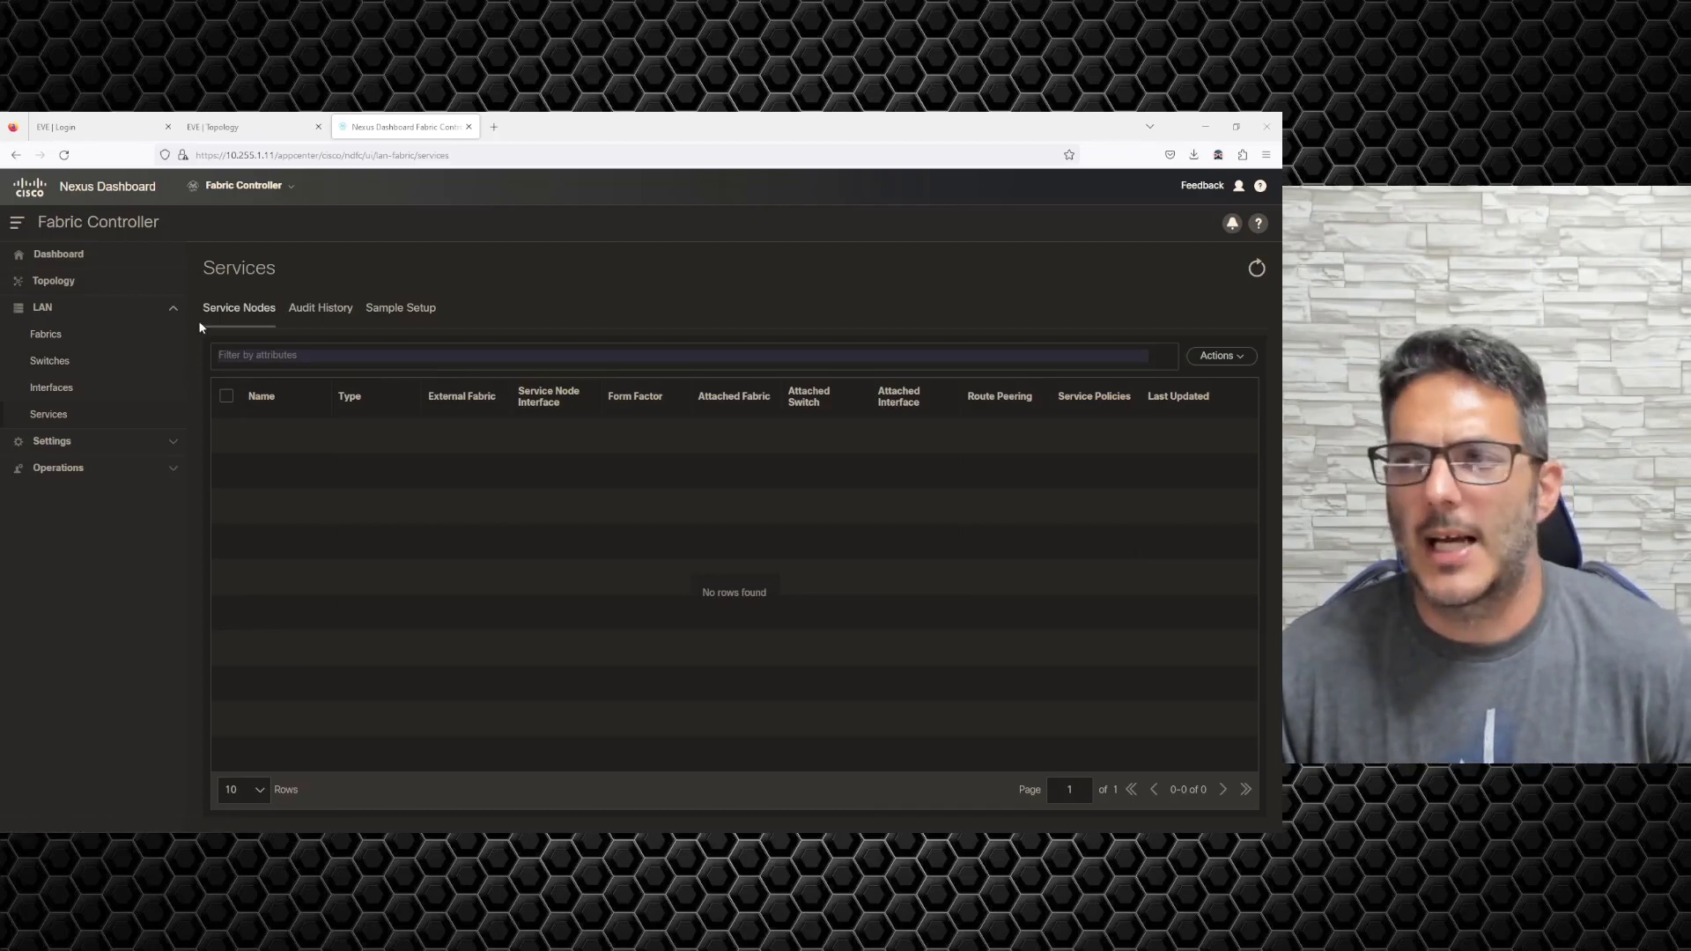
In the EVE topology, place FW55 between SW22 and N7 and connect its mgmt to Mgmt58.
click(218, 122)
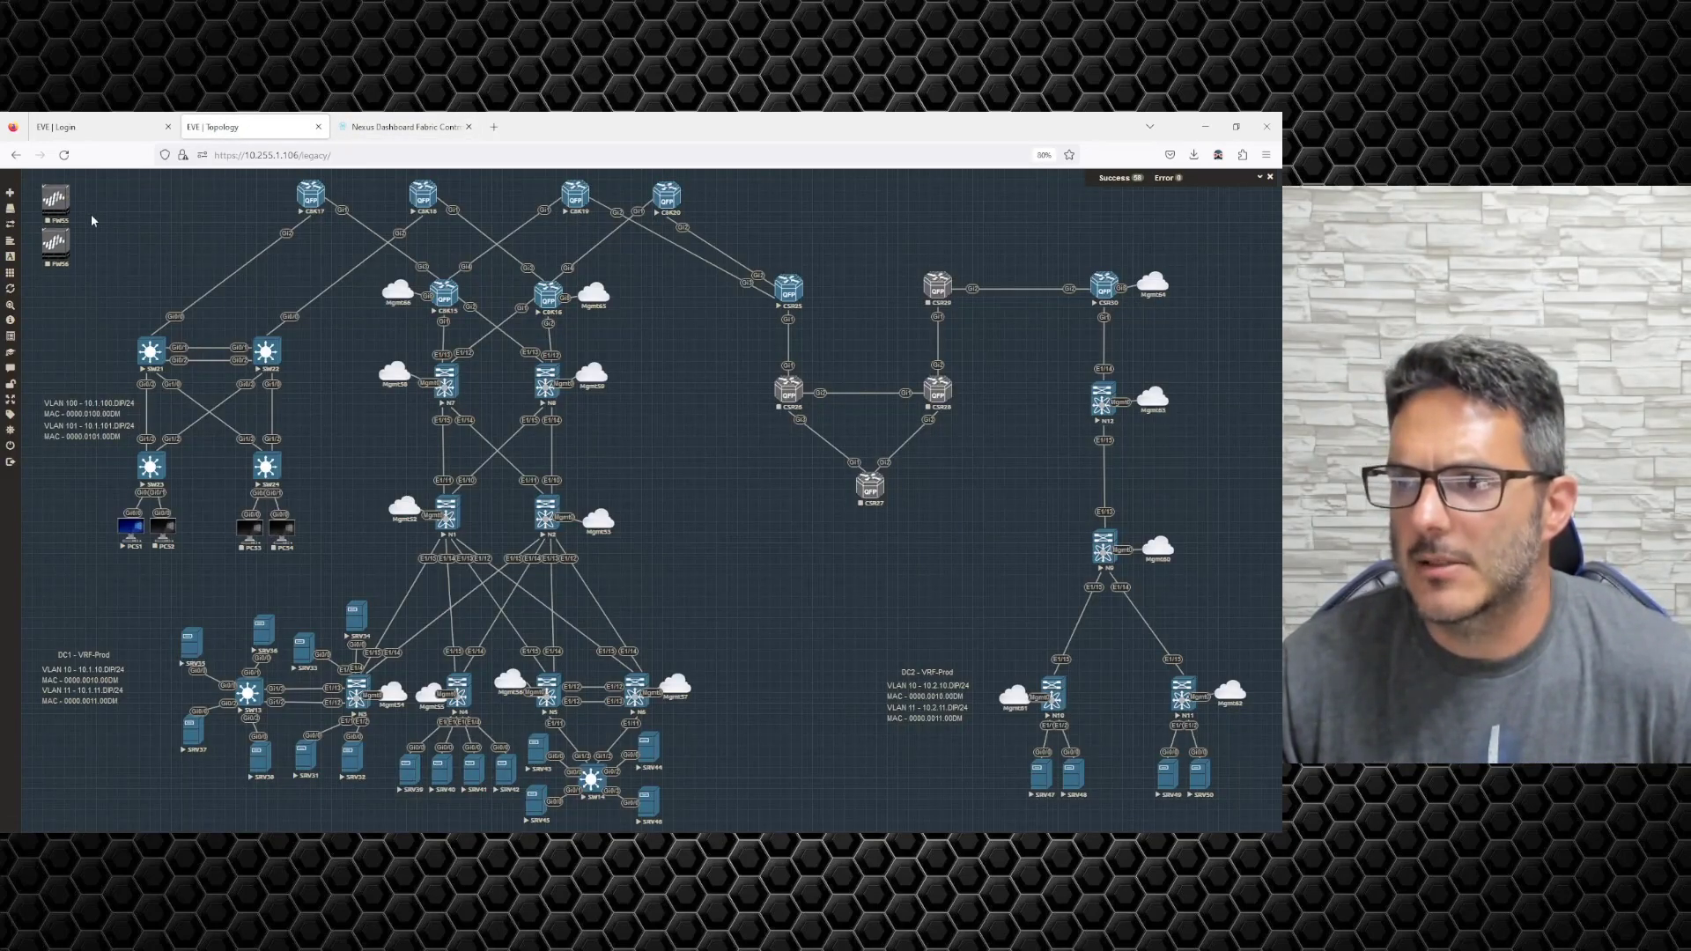
drag(47, 206, 357, 431)
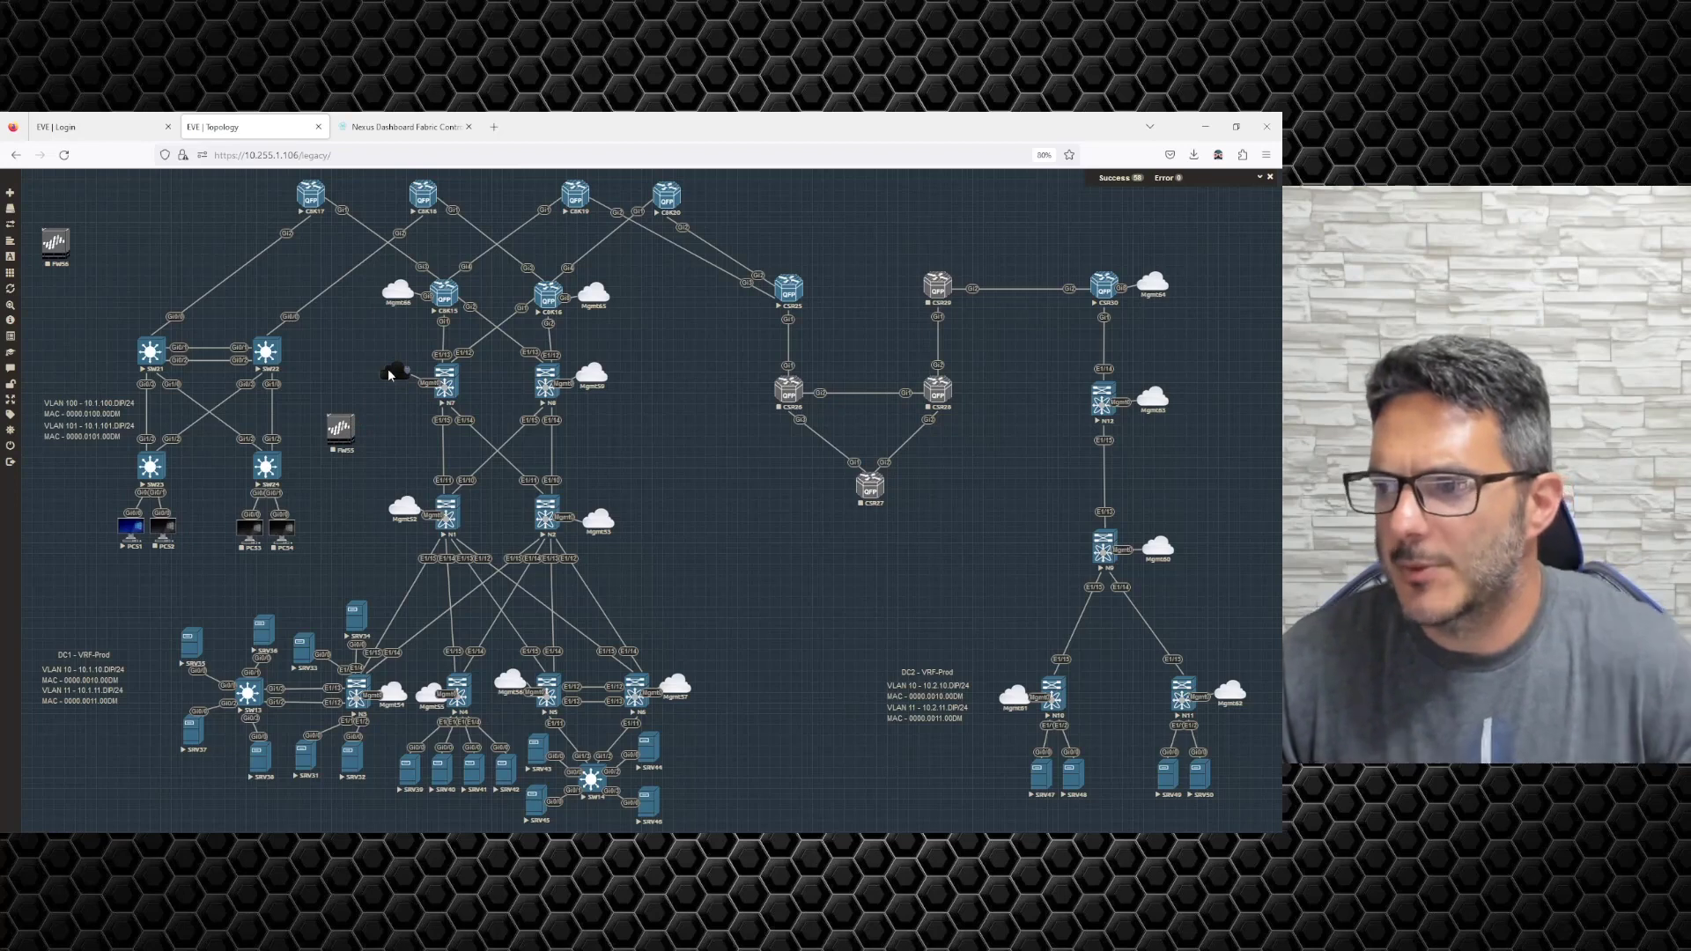
drag(396, 399, 395, 387)
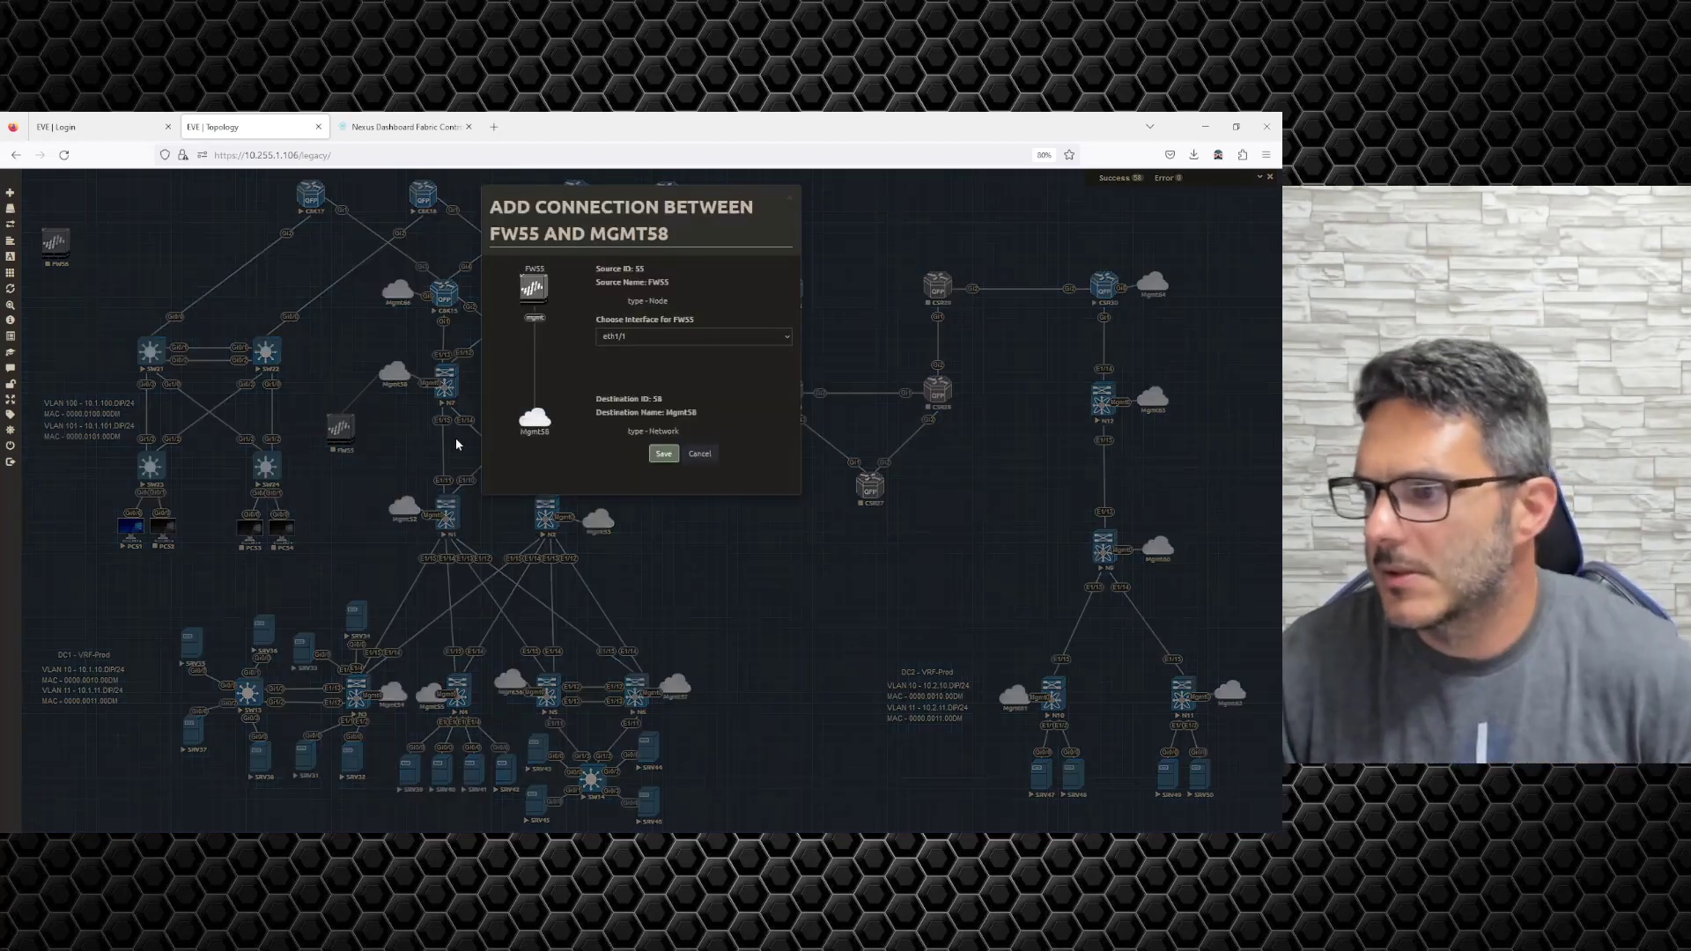
click(618, 337)
click(609, 423)
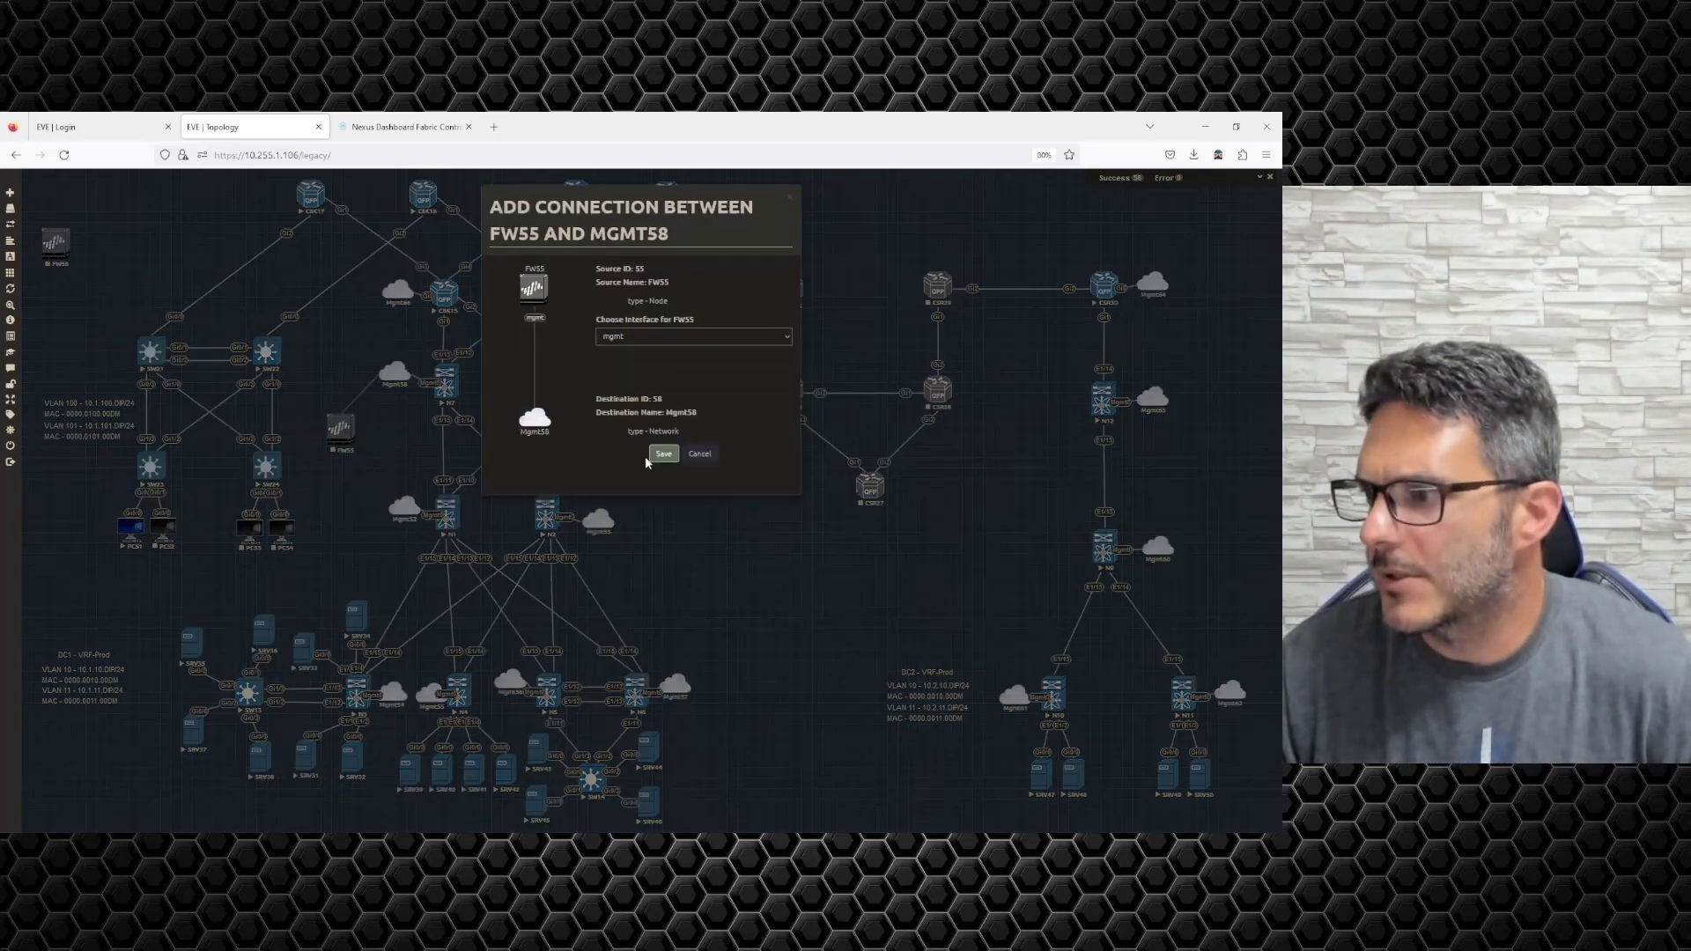
click(663, 455)
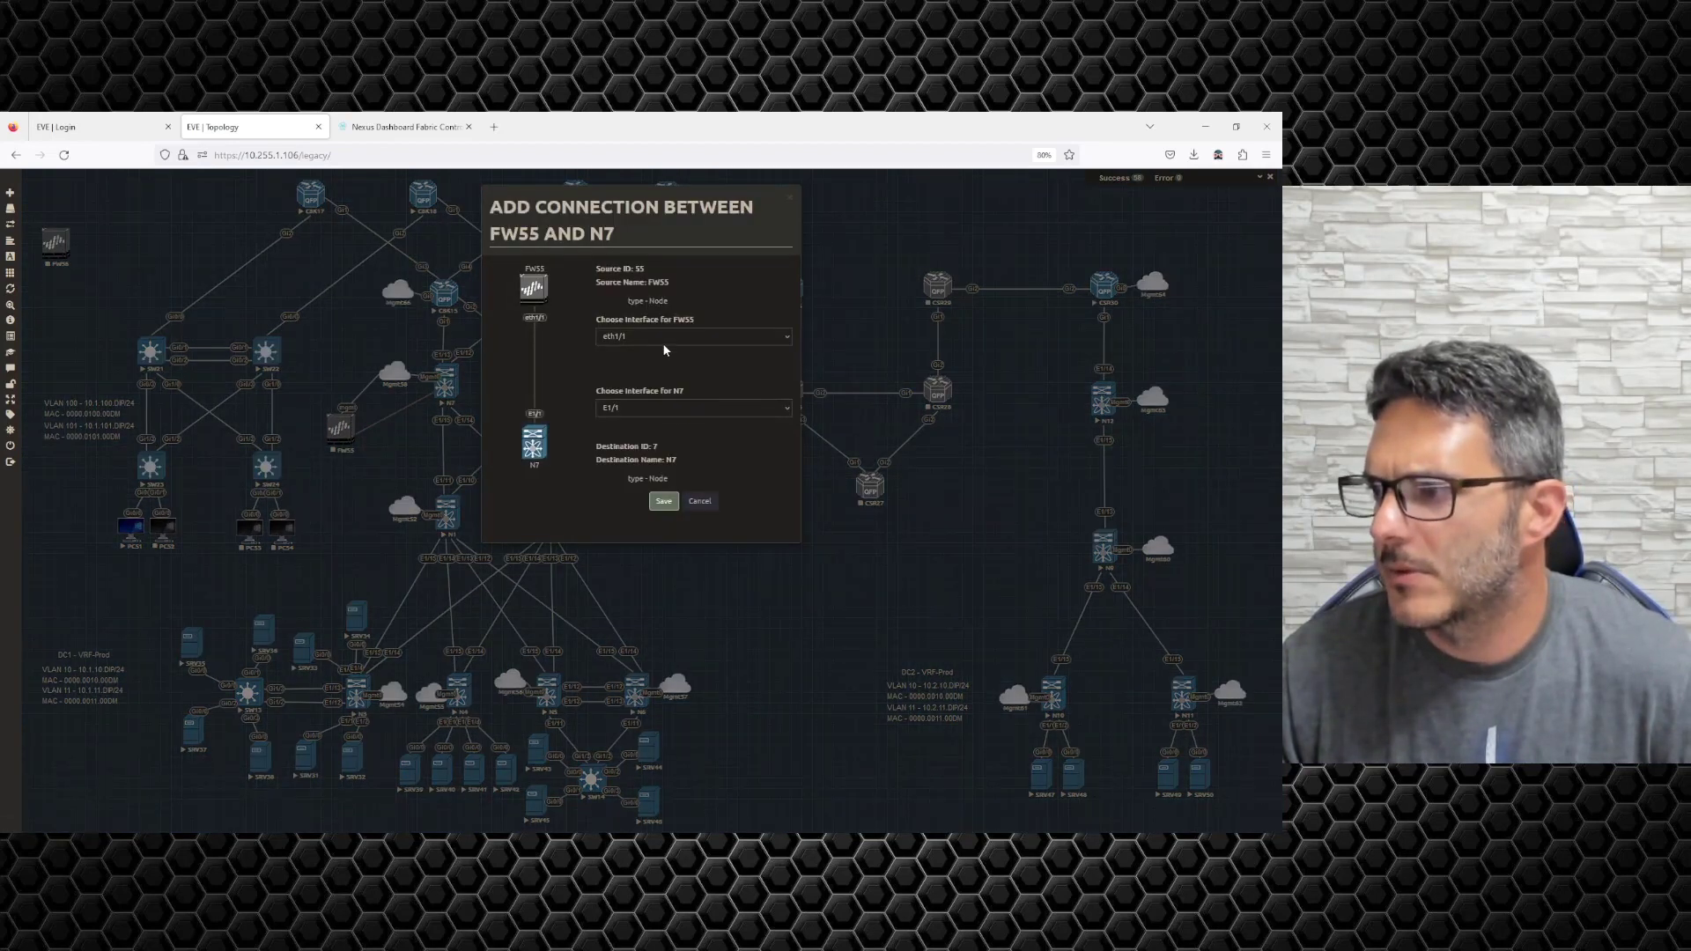
Link FW55 eth1/1 to N7 E1/11, save it, and return to the Nexus Dashboard.
click(664, 343)
click(664, 352)
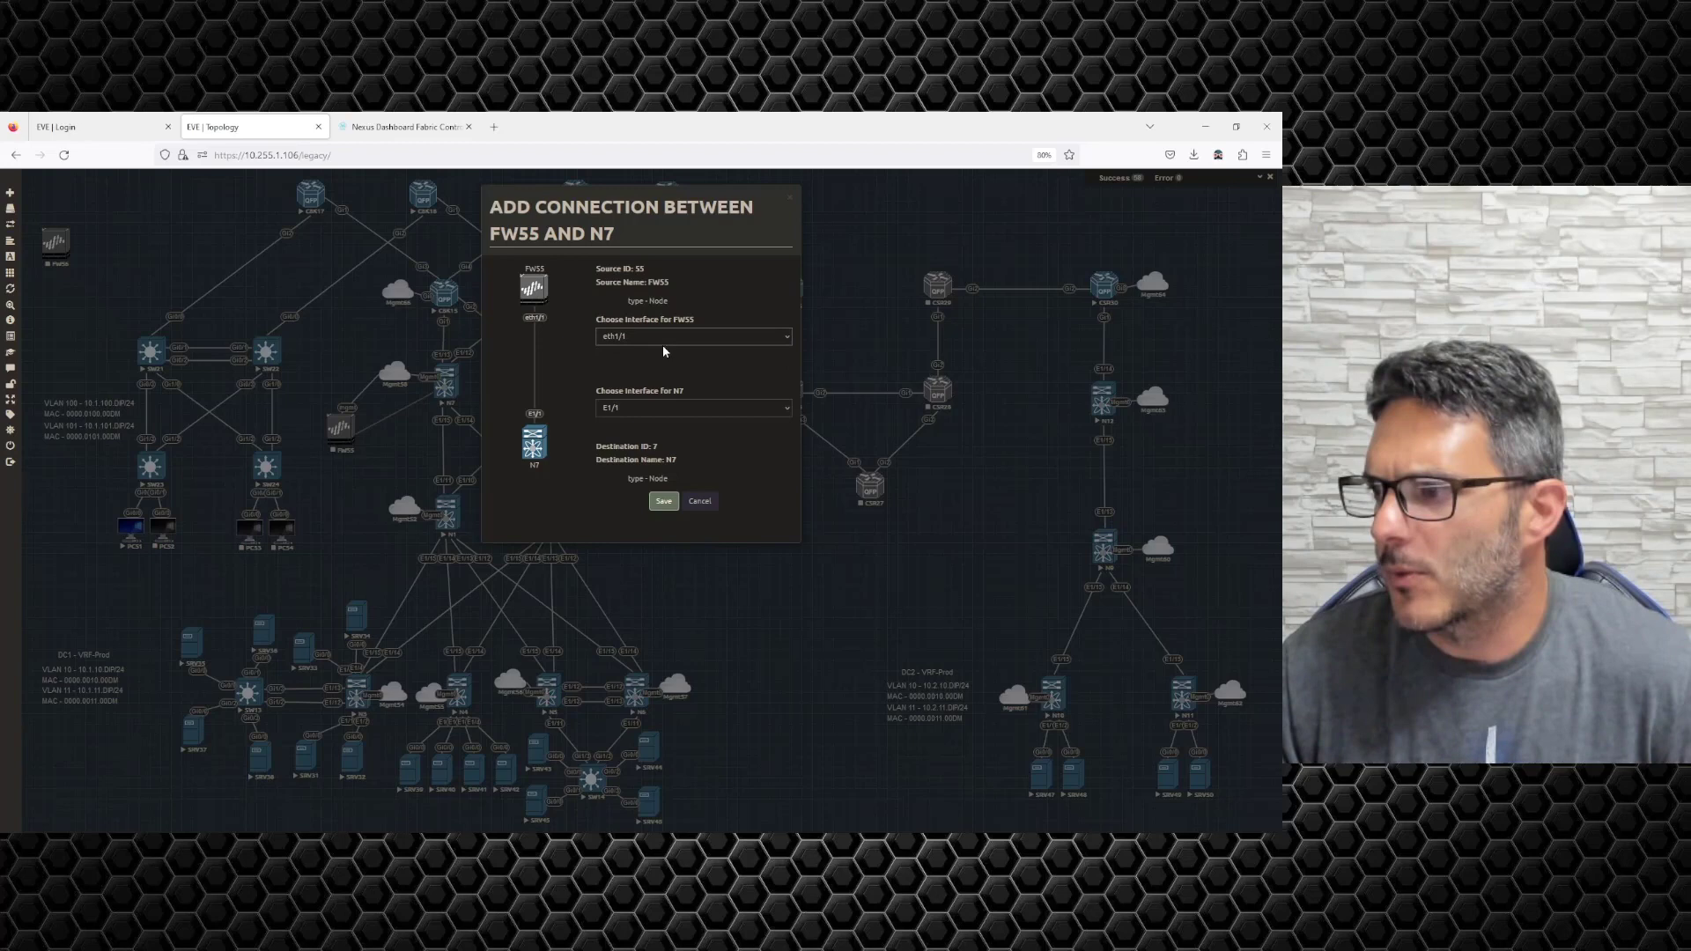
click(639, 409)
click(625, 562)
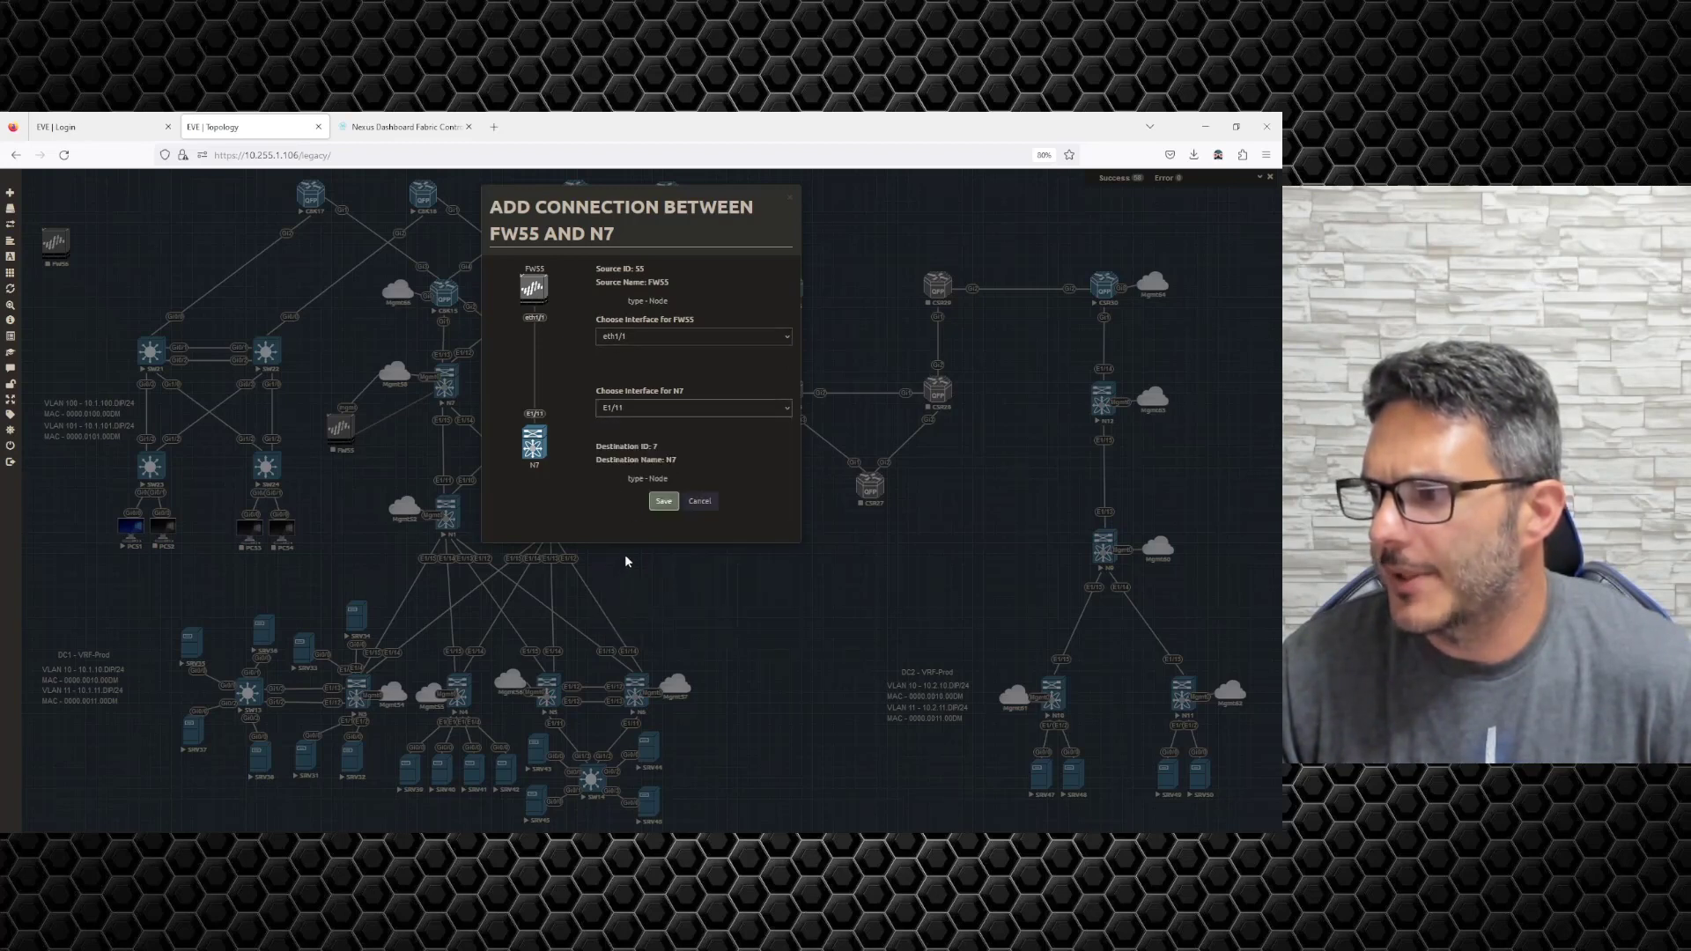
click(665, 502)
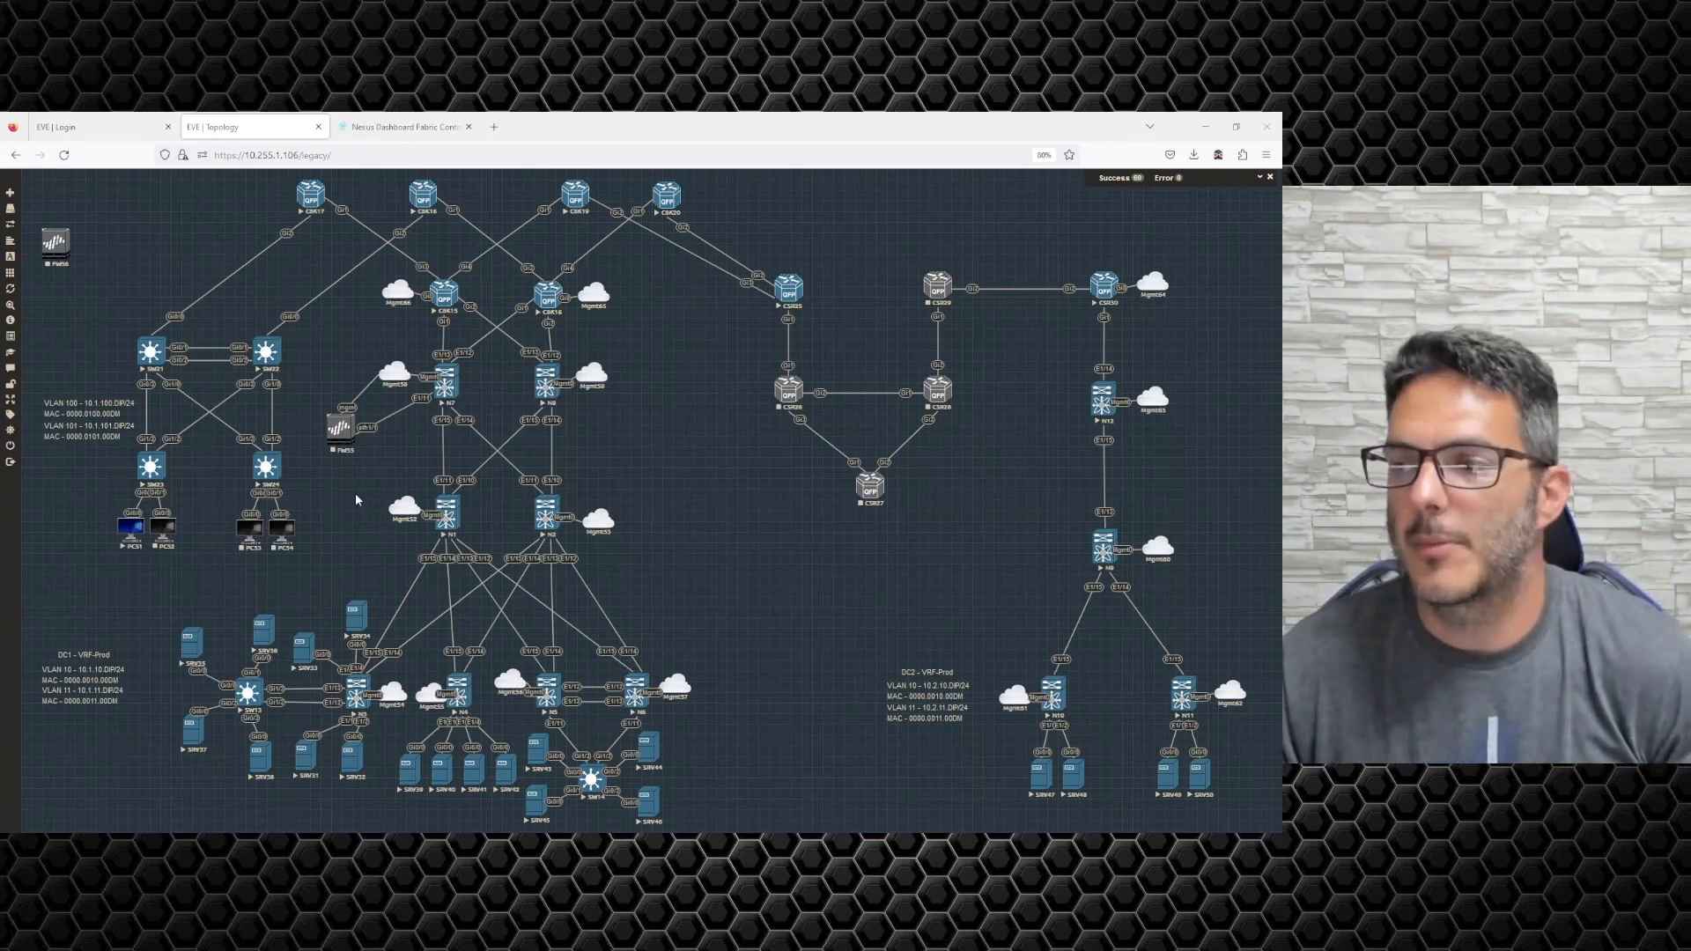
click(404, 127)
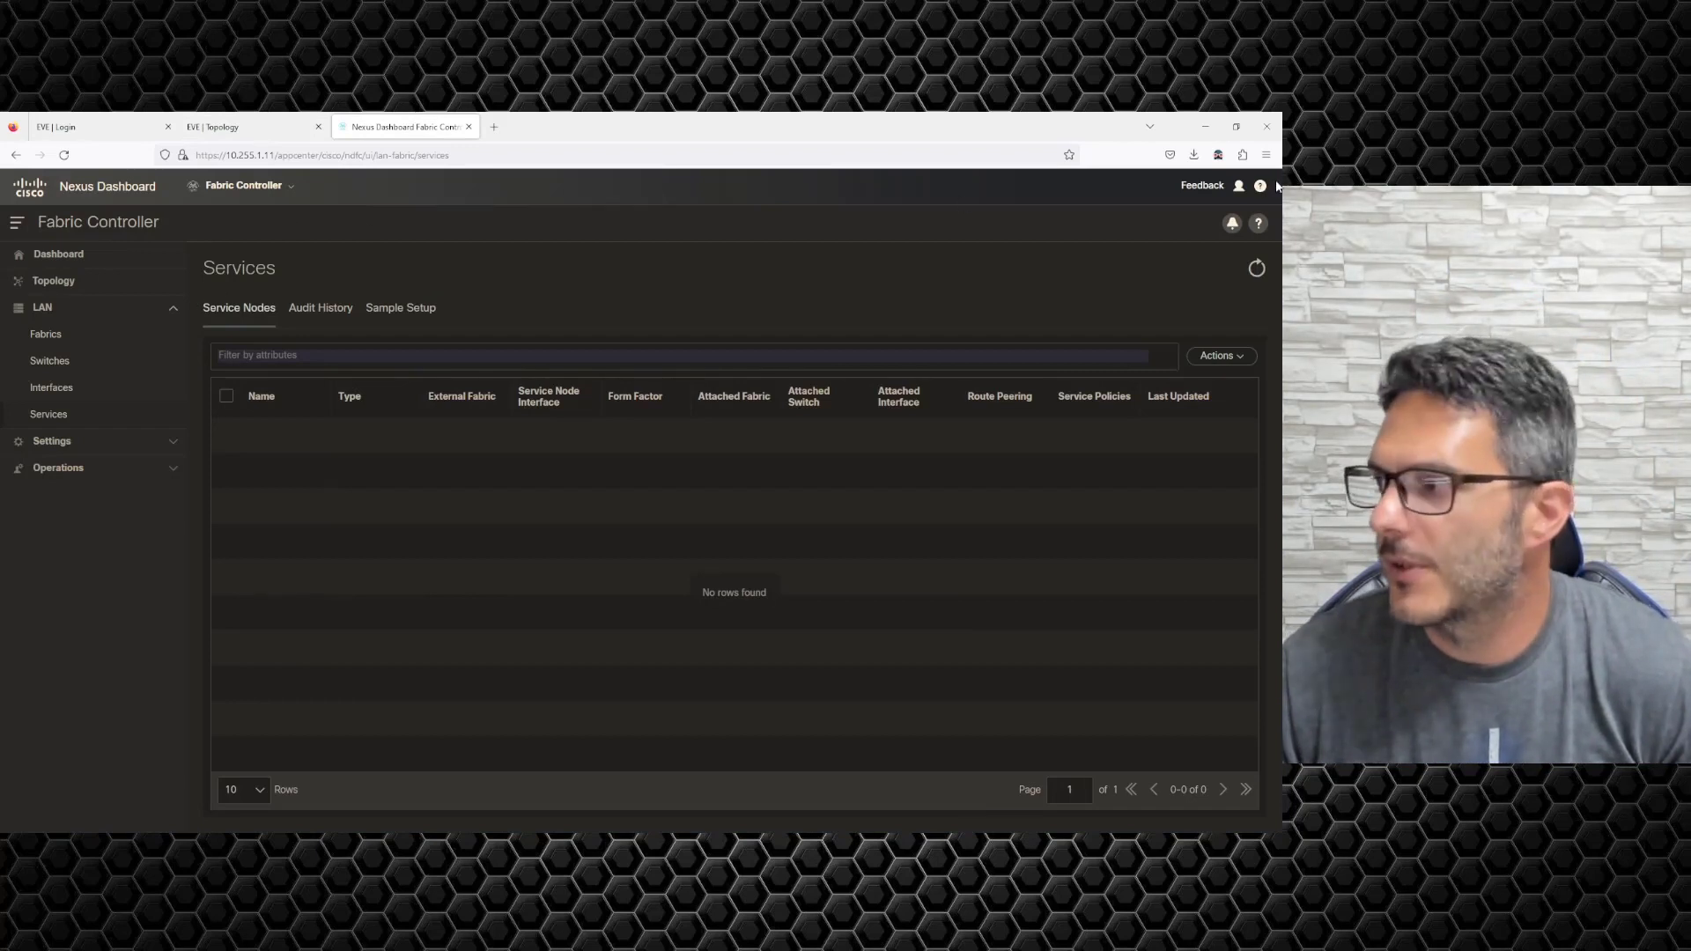
Start a new LAN fabric named FW_EXT using the External Connectivity Network type.
click(46, 335)
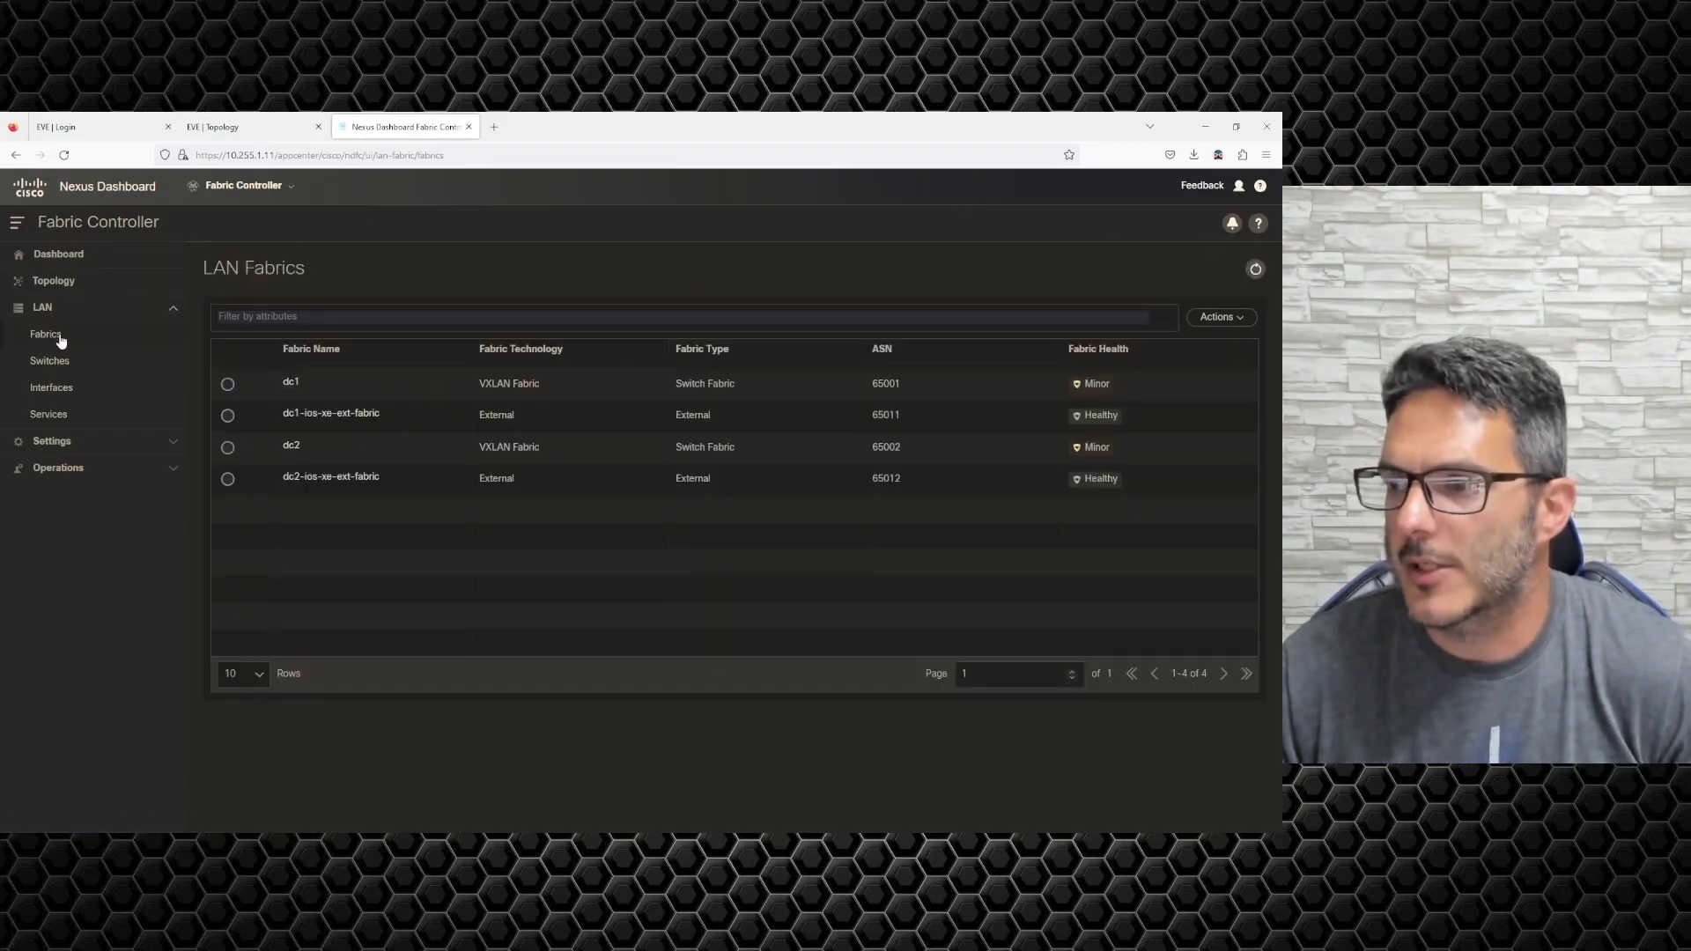
click(1220, 317)
click(1198, 344)
click(587, 446)
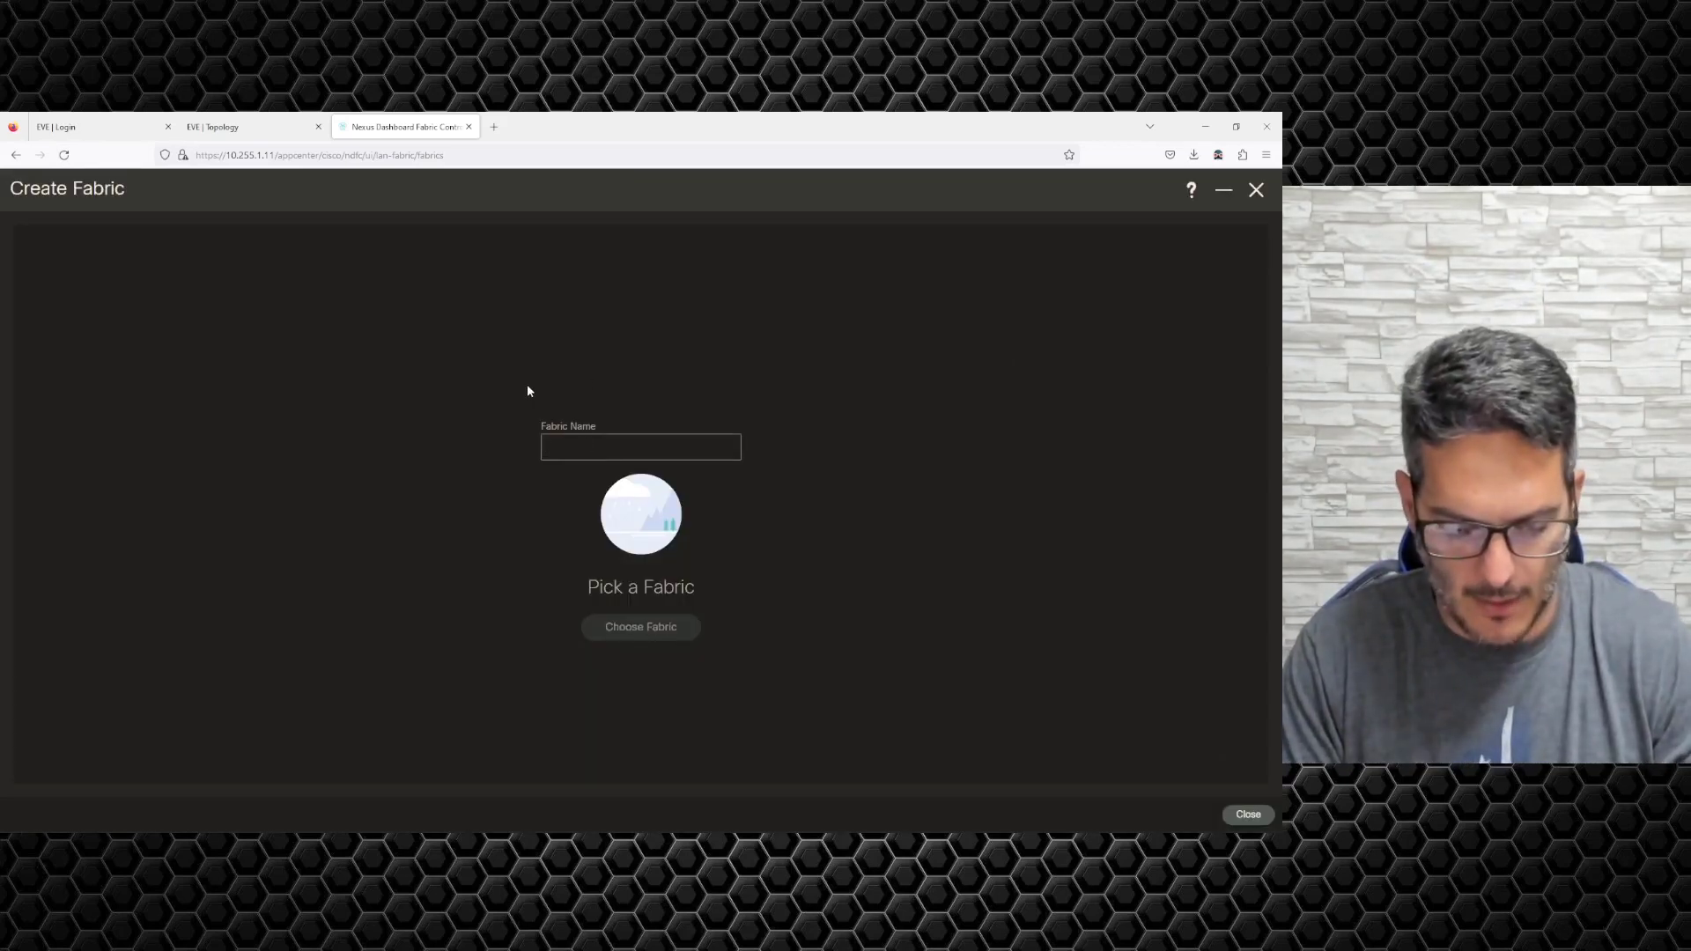
text(FW_EXT)
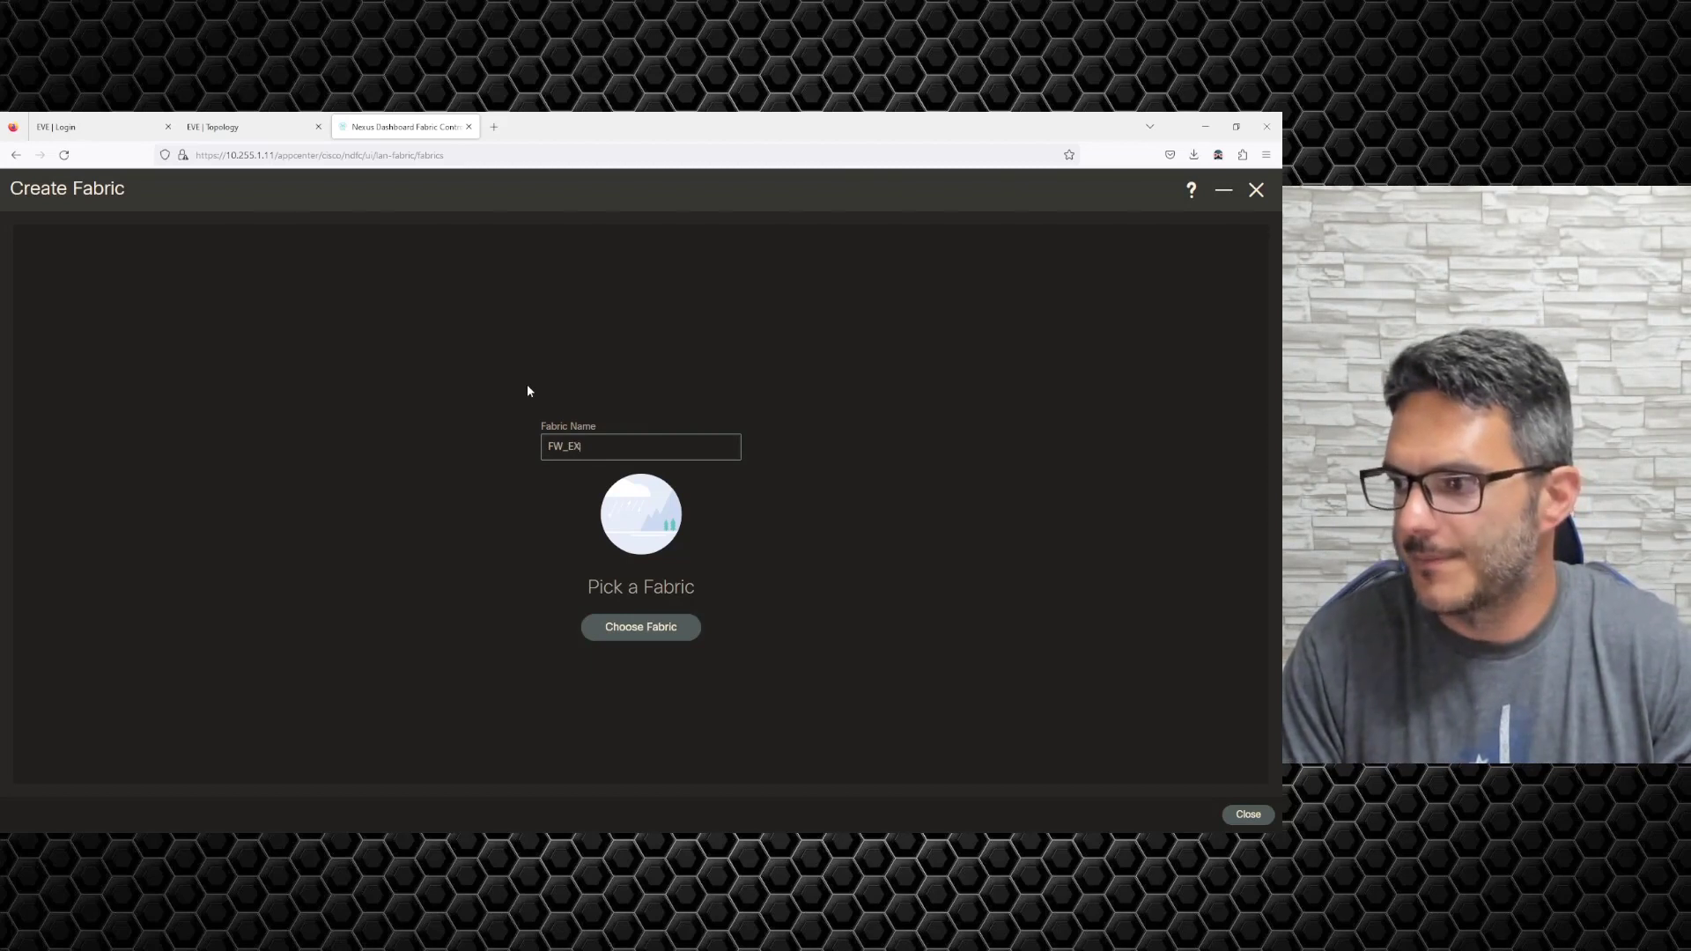
click(666, 639)
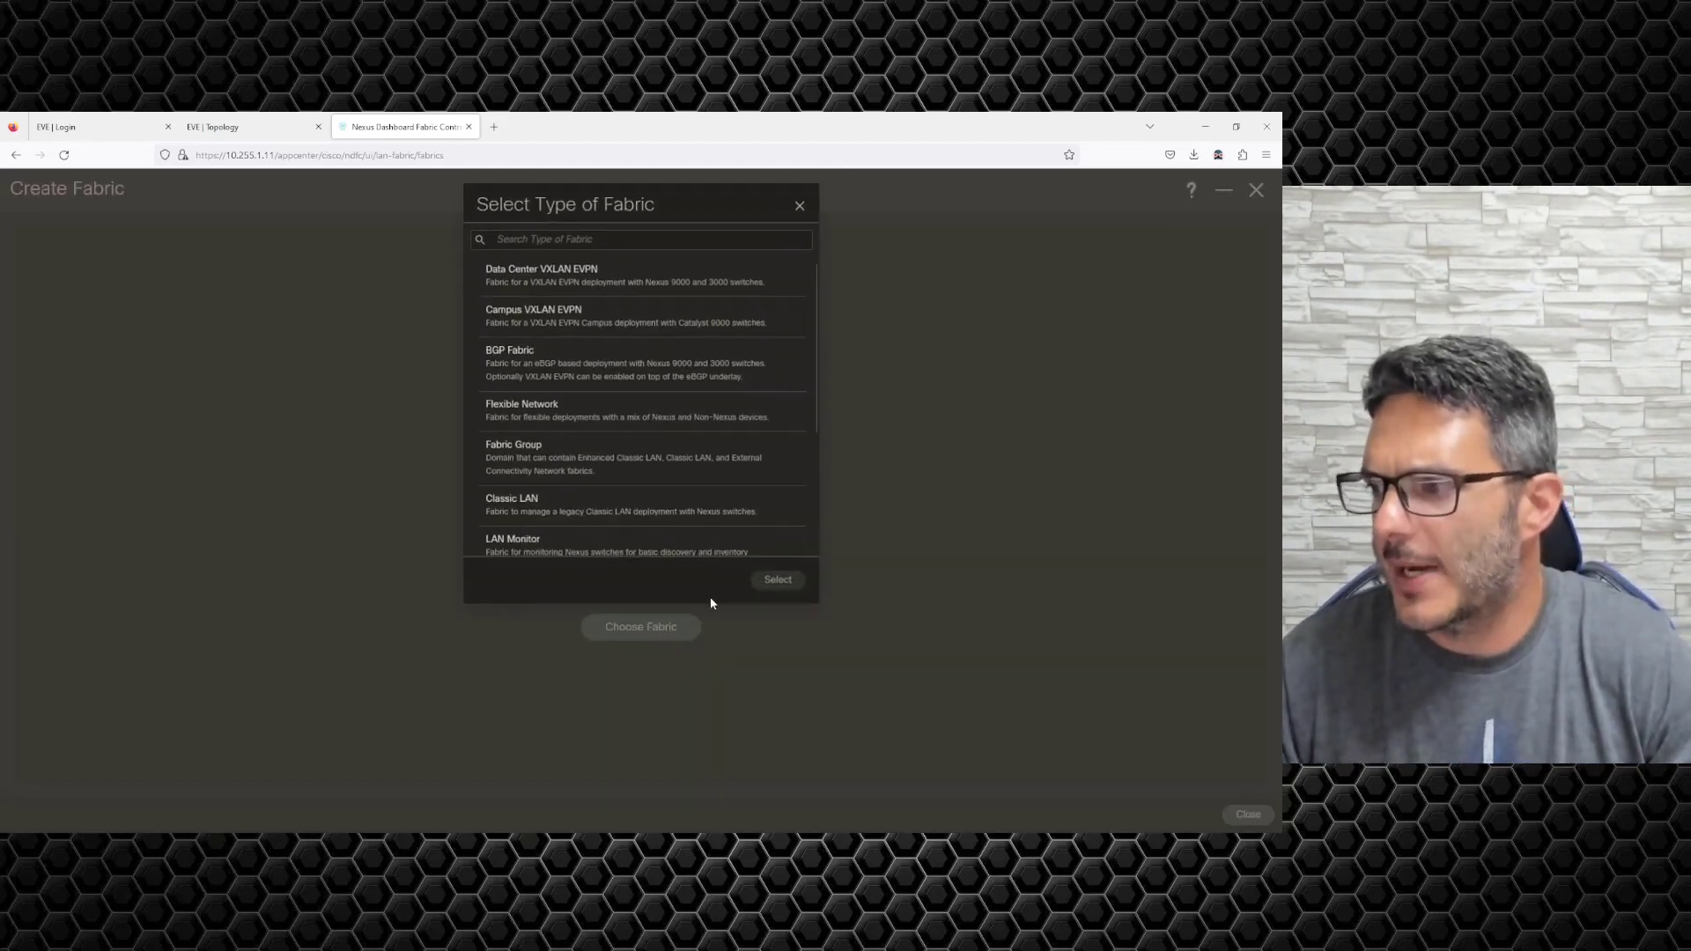
scroll(657, 452, down, 5)
click(593, 524)
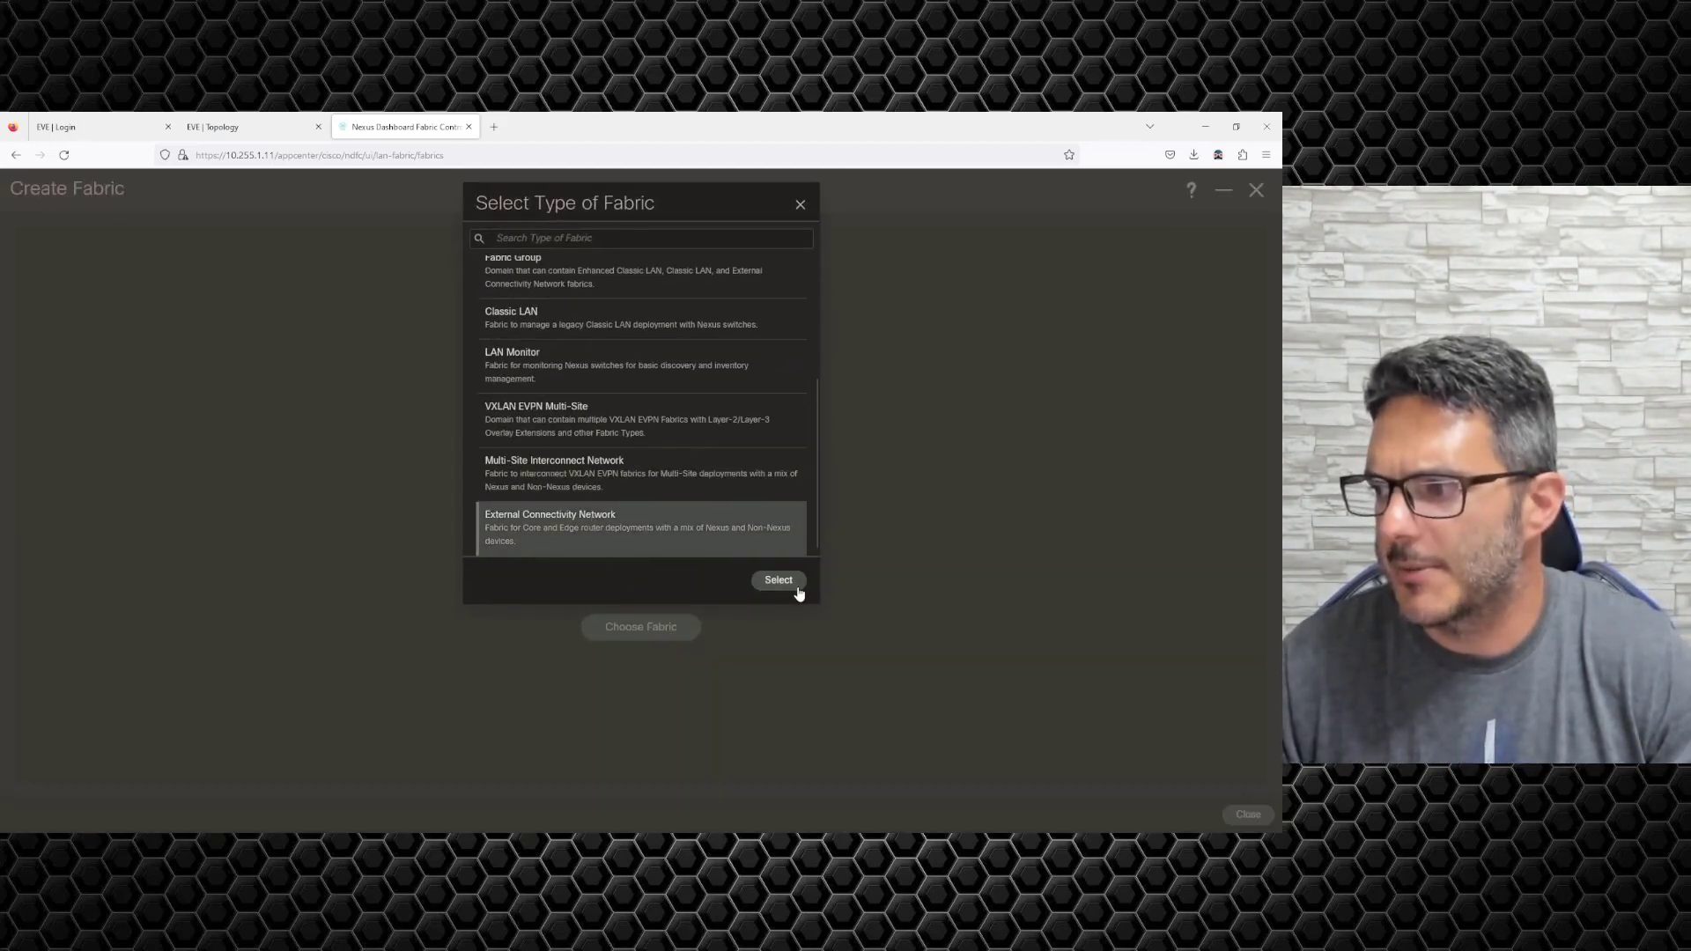
click(788, 583)
Set BGP AS 65013, turn off Fabric Monitor Mode, save, and open the FW_EXT overview.
click(277, 416)
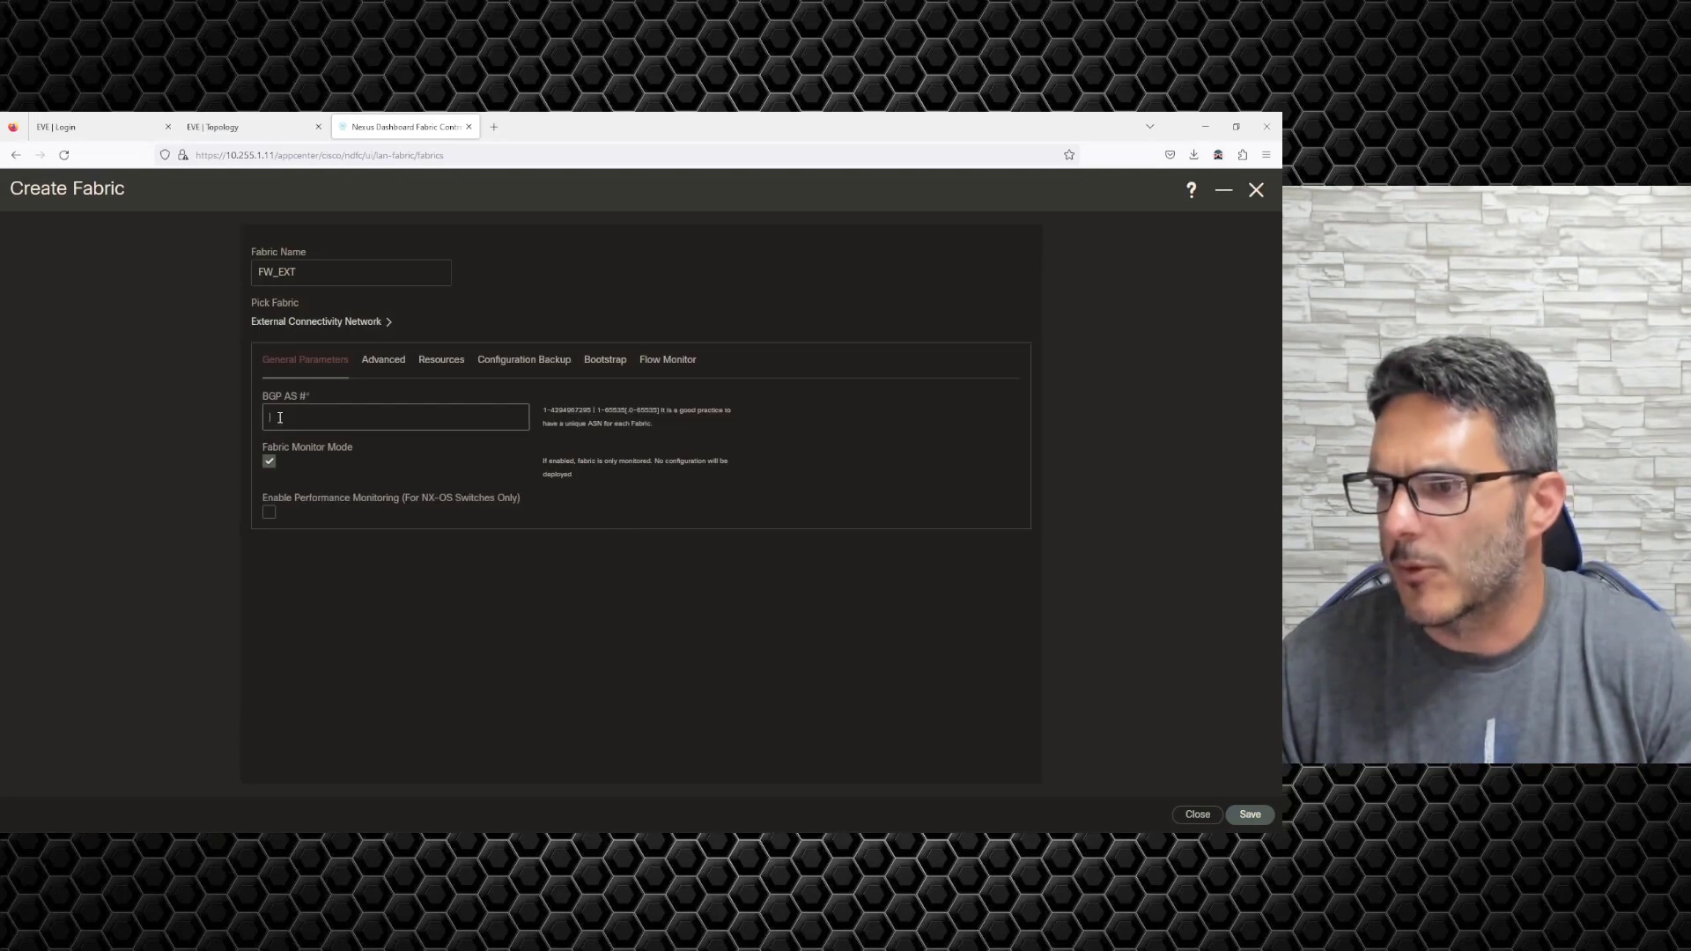
text(65)
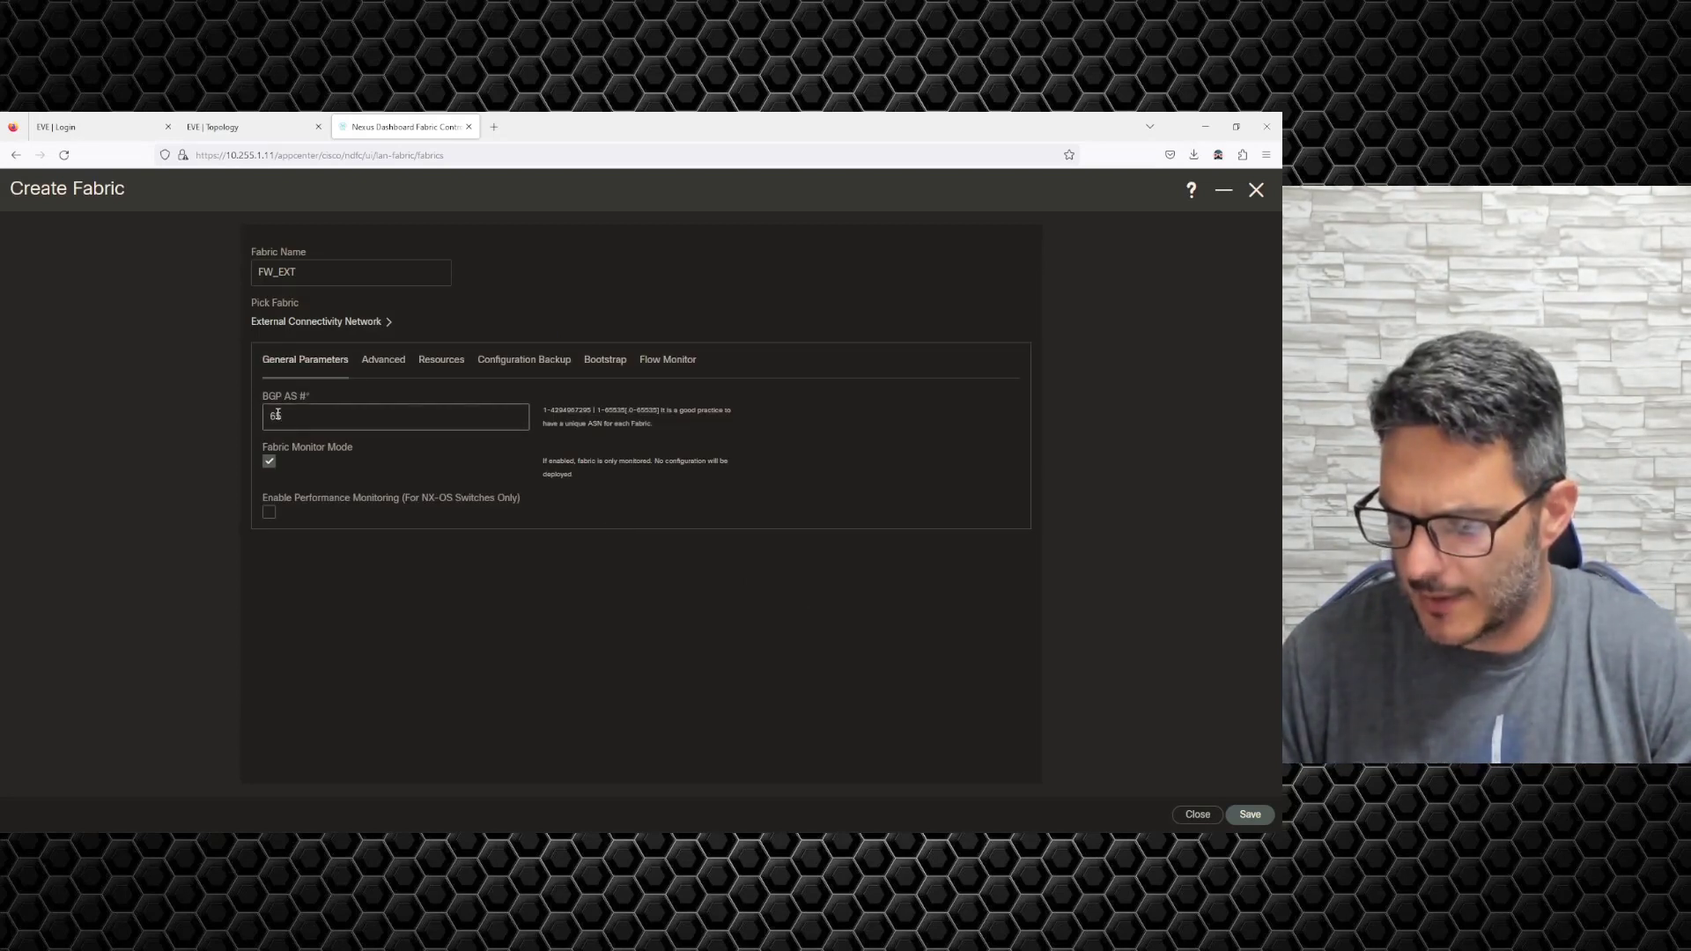
text(013)
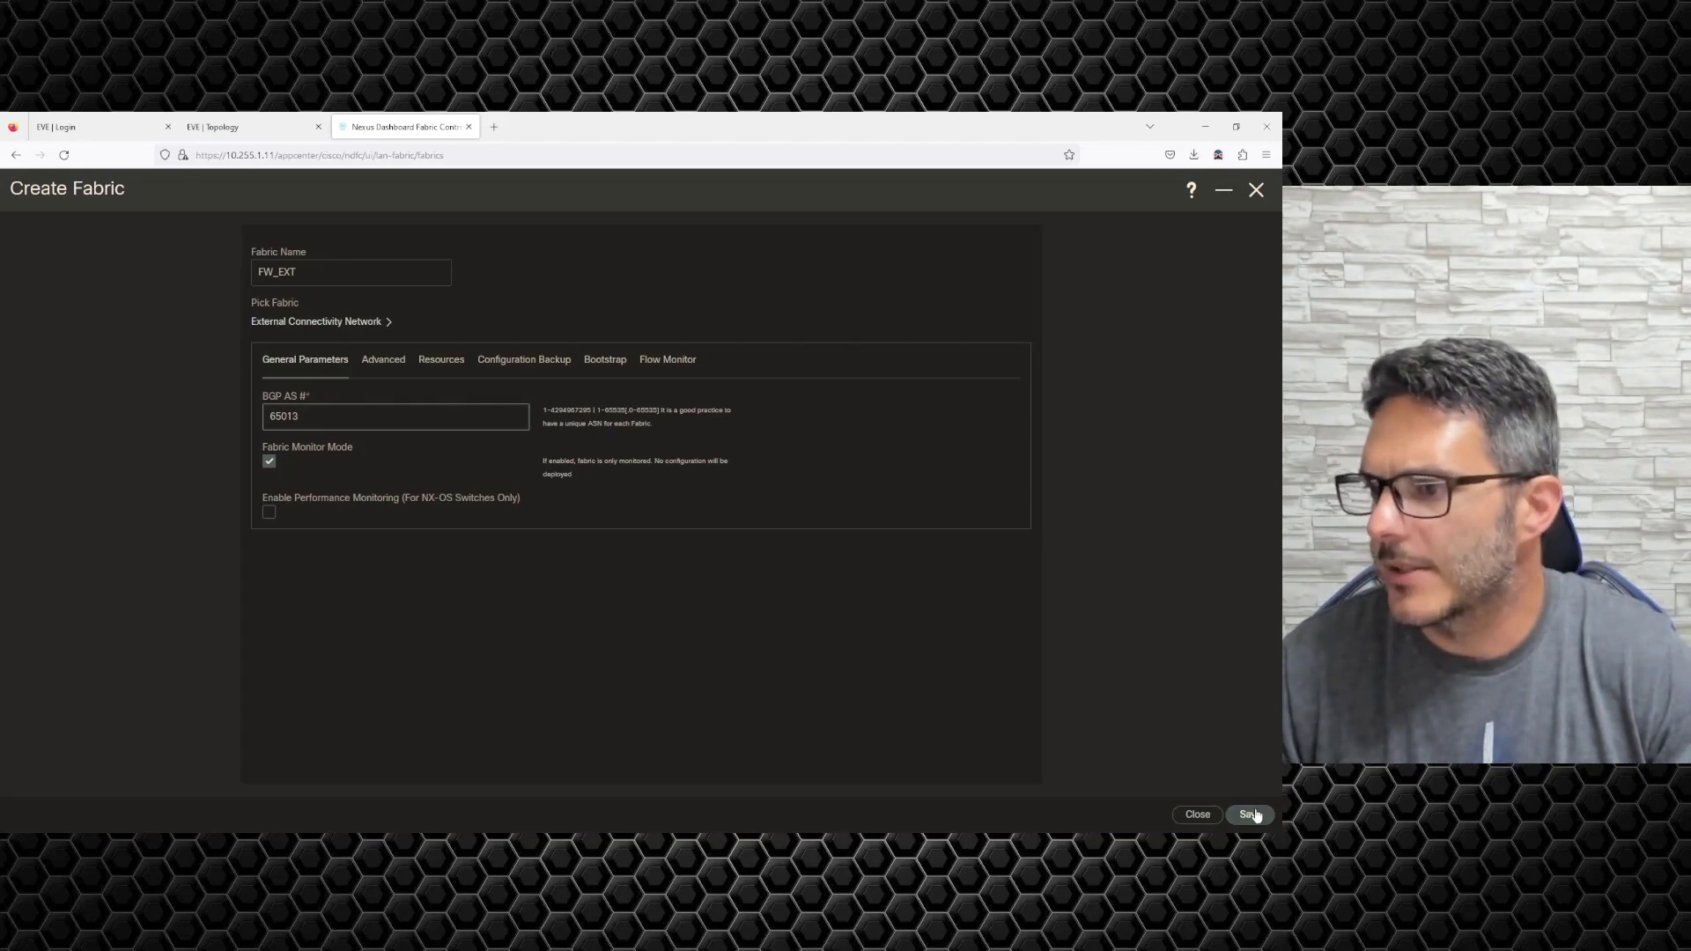
click(280, 468)
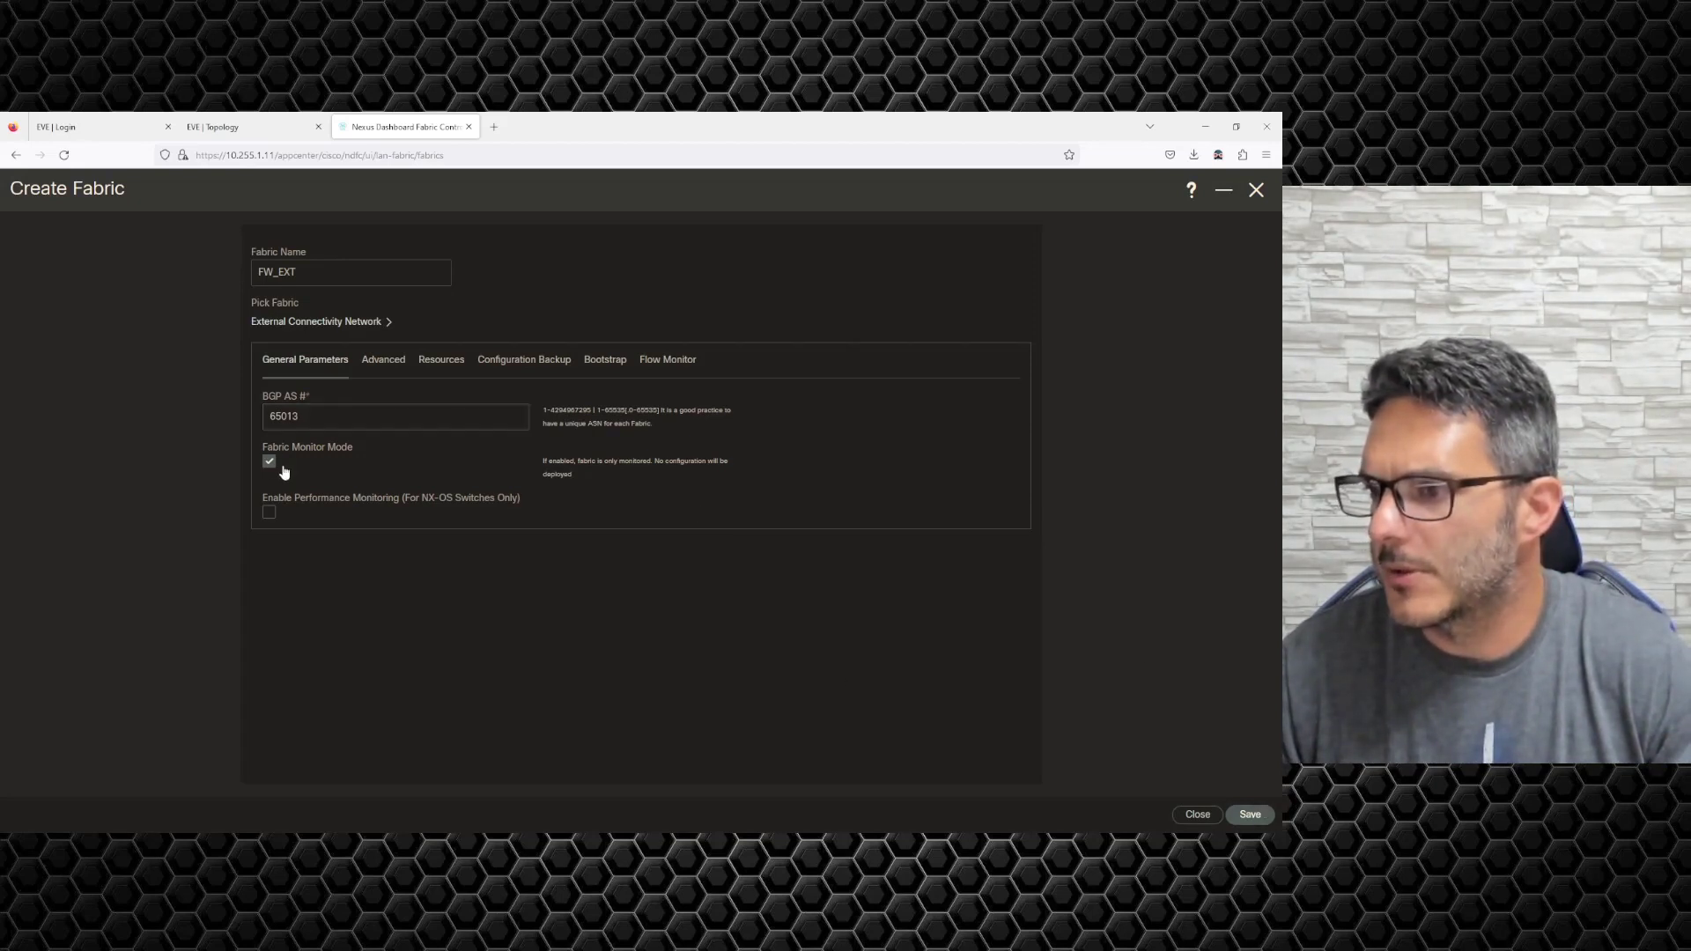
click(1251, 814)
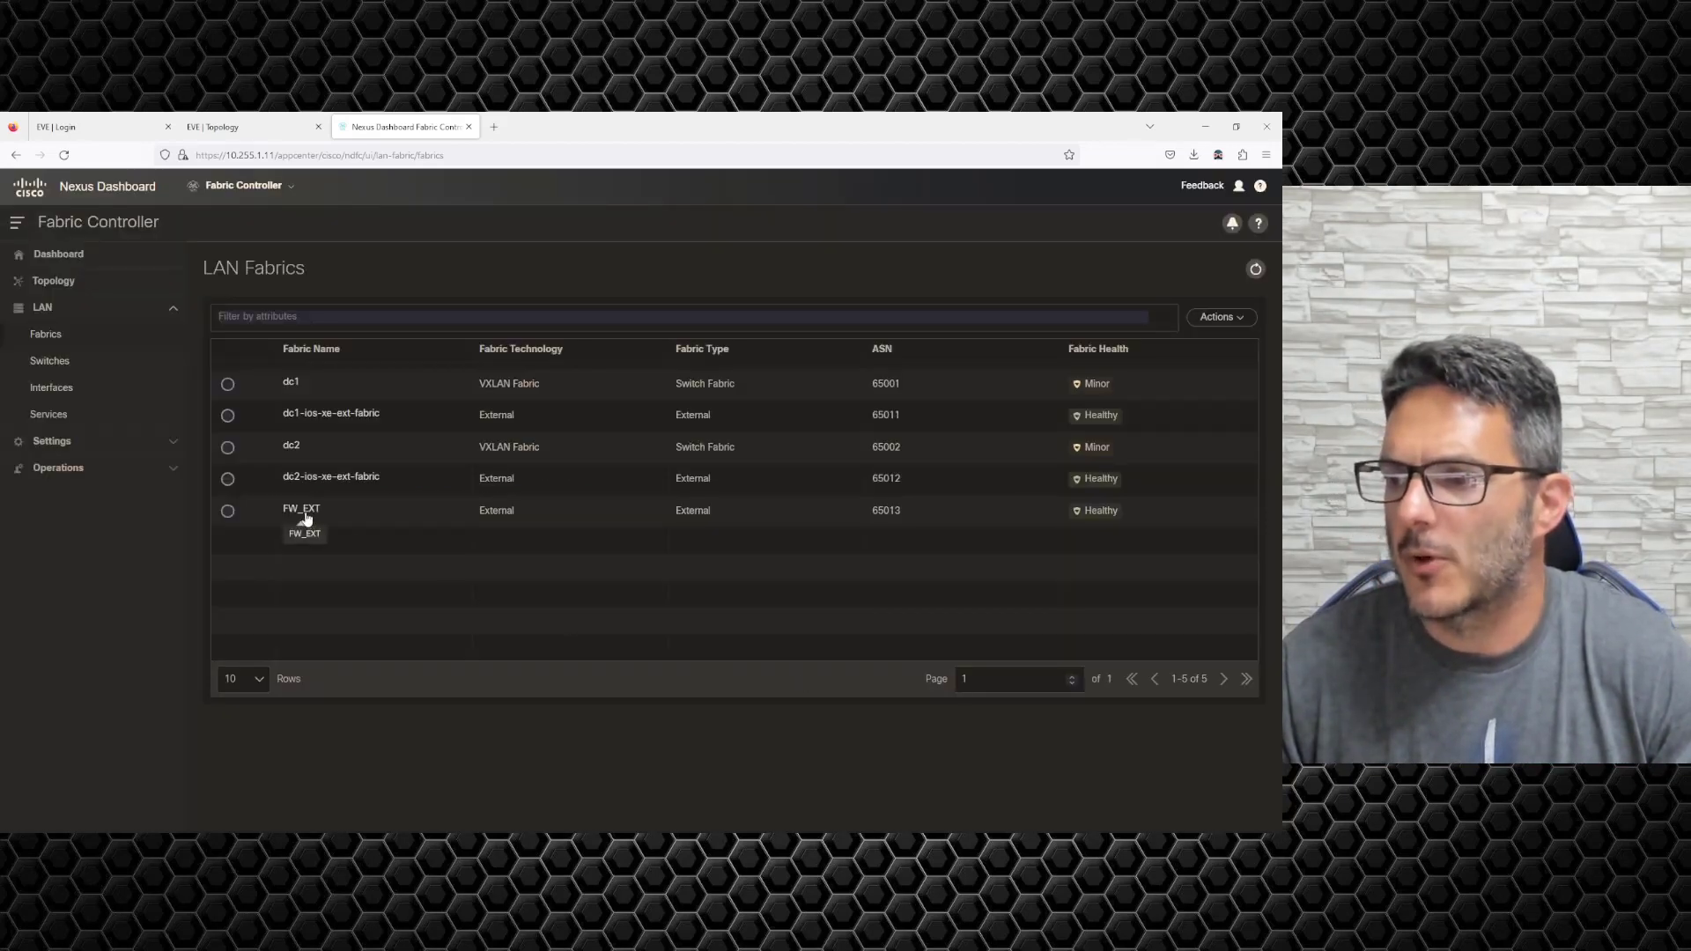
click(314, 509)
click(1252, 196)
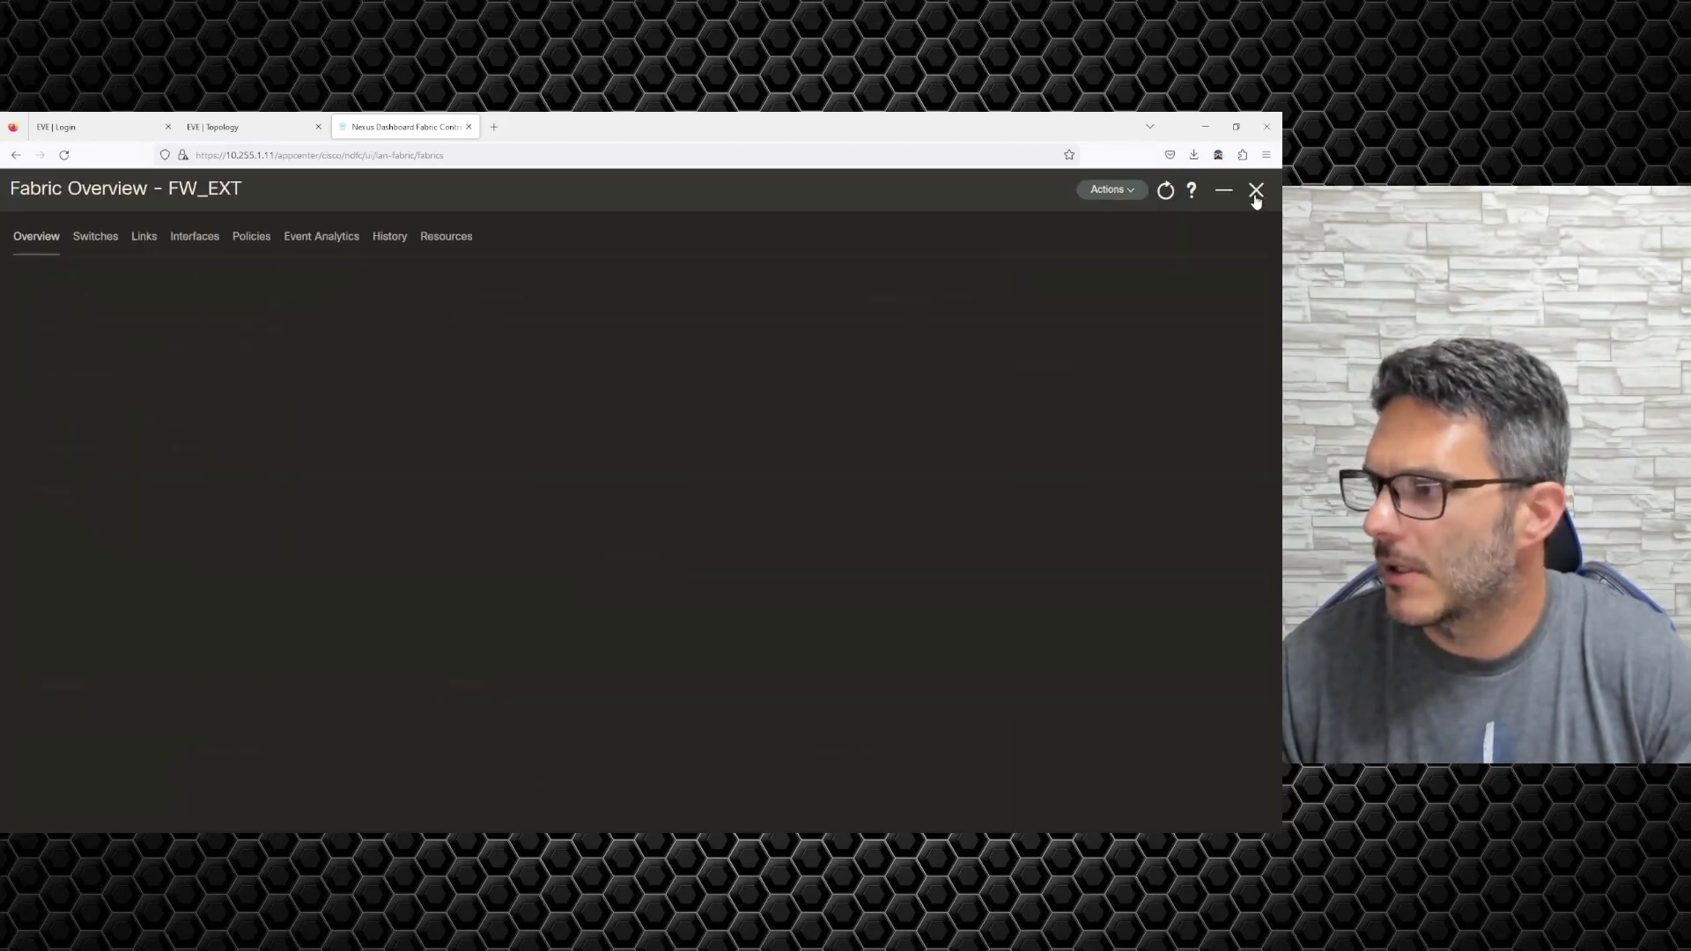
Open Add Switches for FW_EXT and set the device type to Other.
click(88, 236)
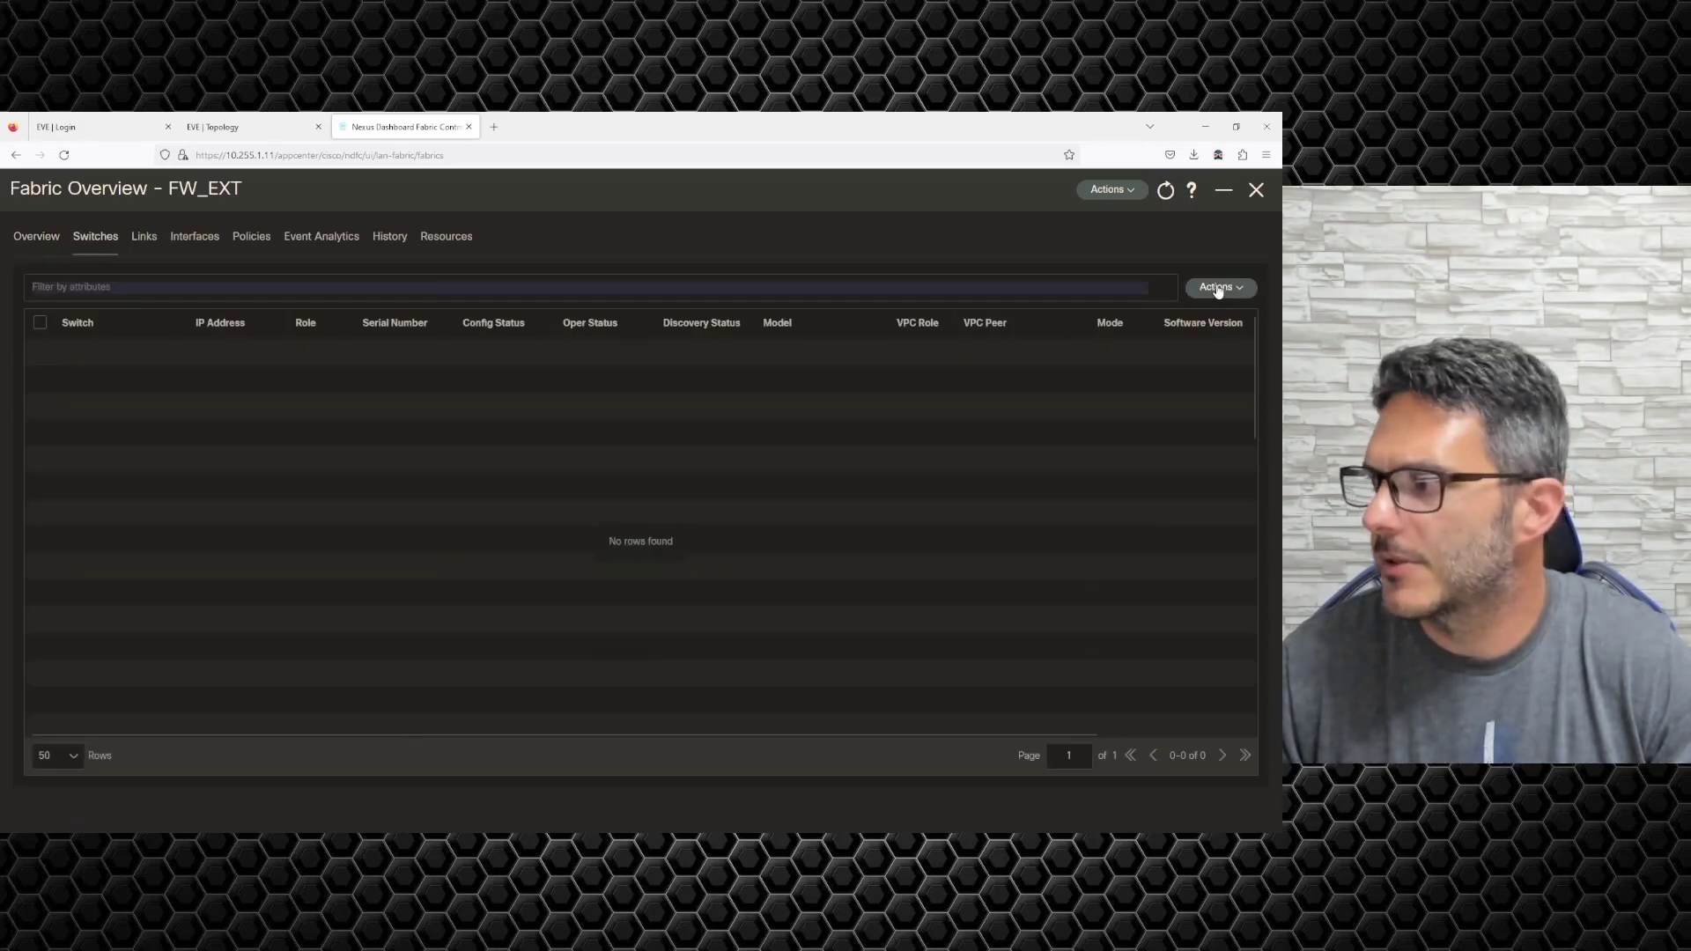
click(1218, 287)
click(1193, 323)
click(343, 347)
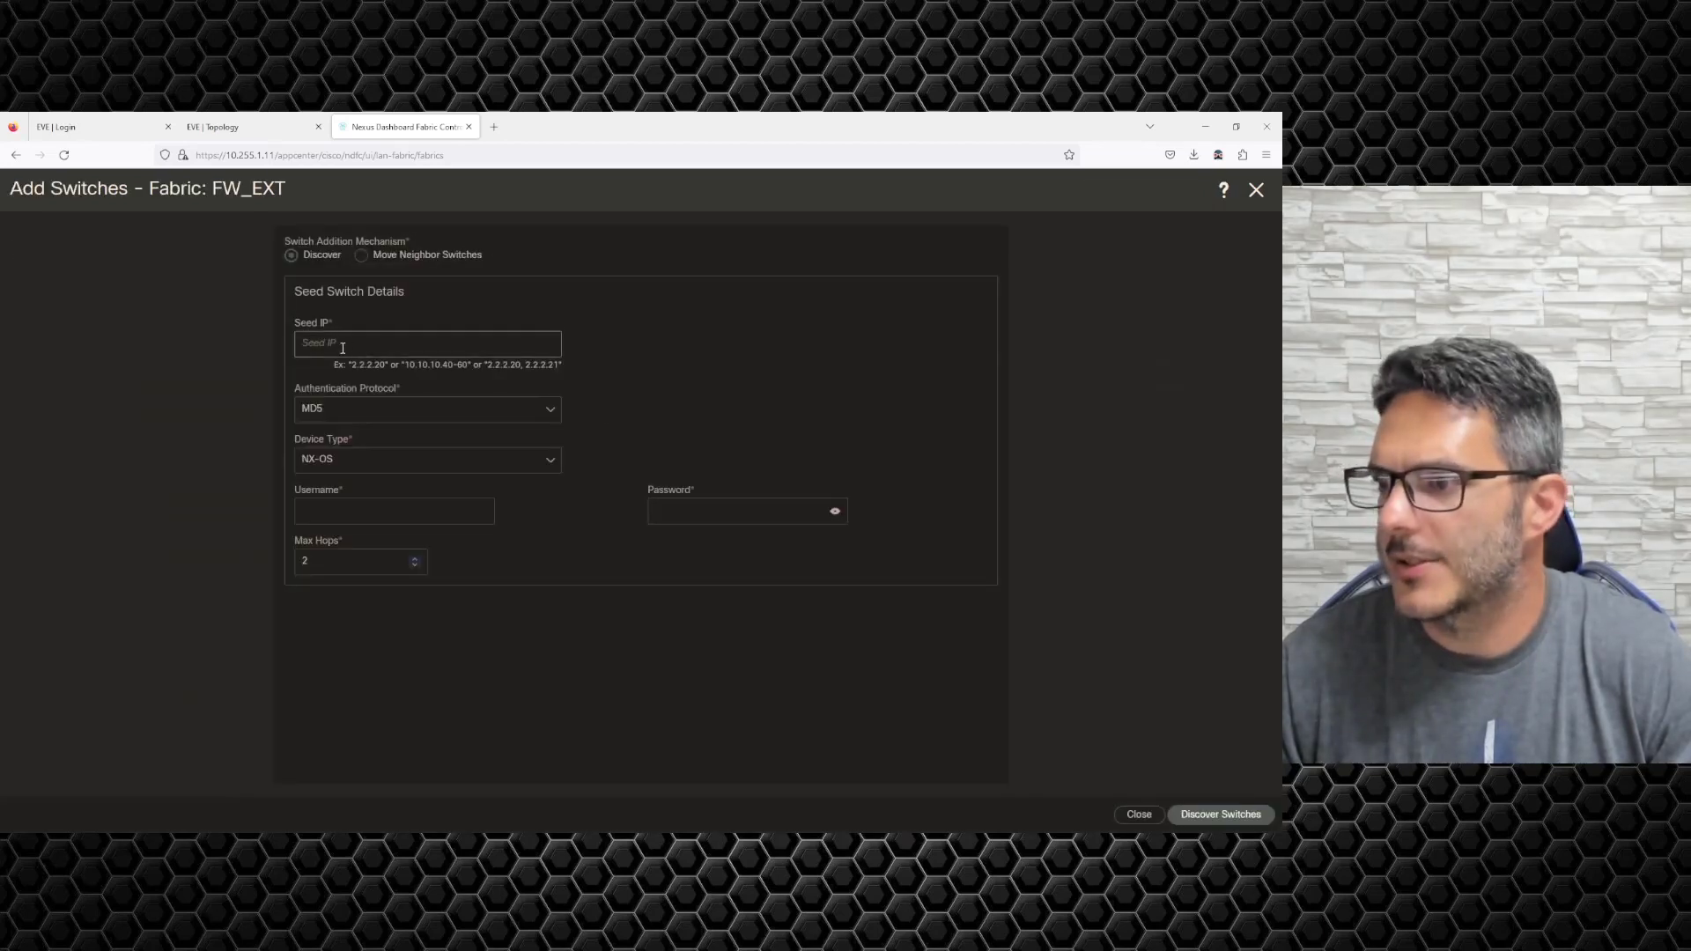
click(333, 464)
click(326, 557)
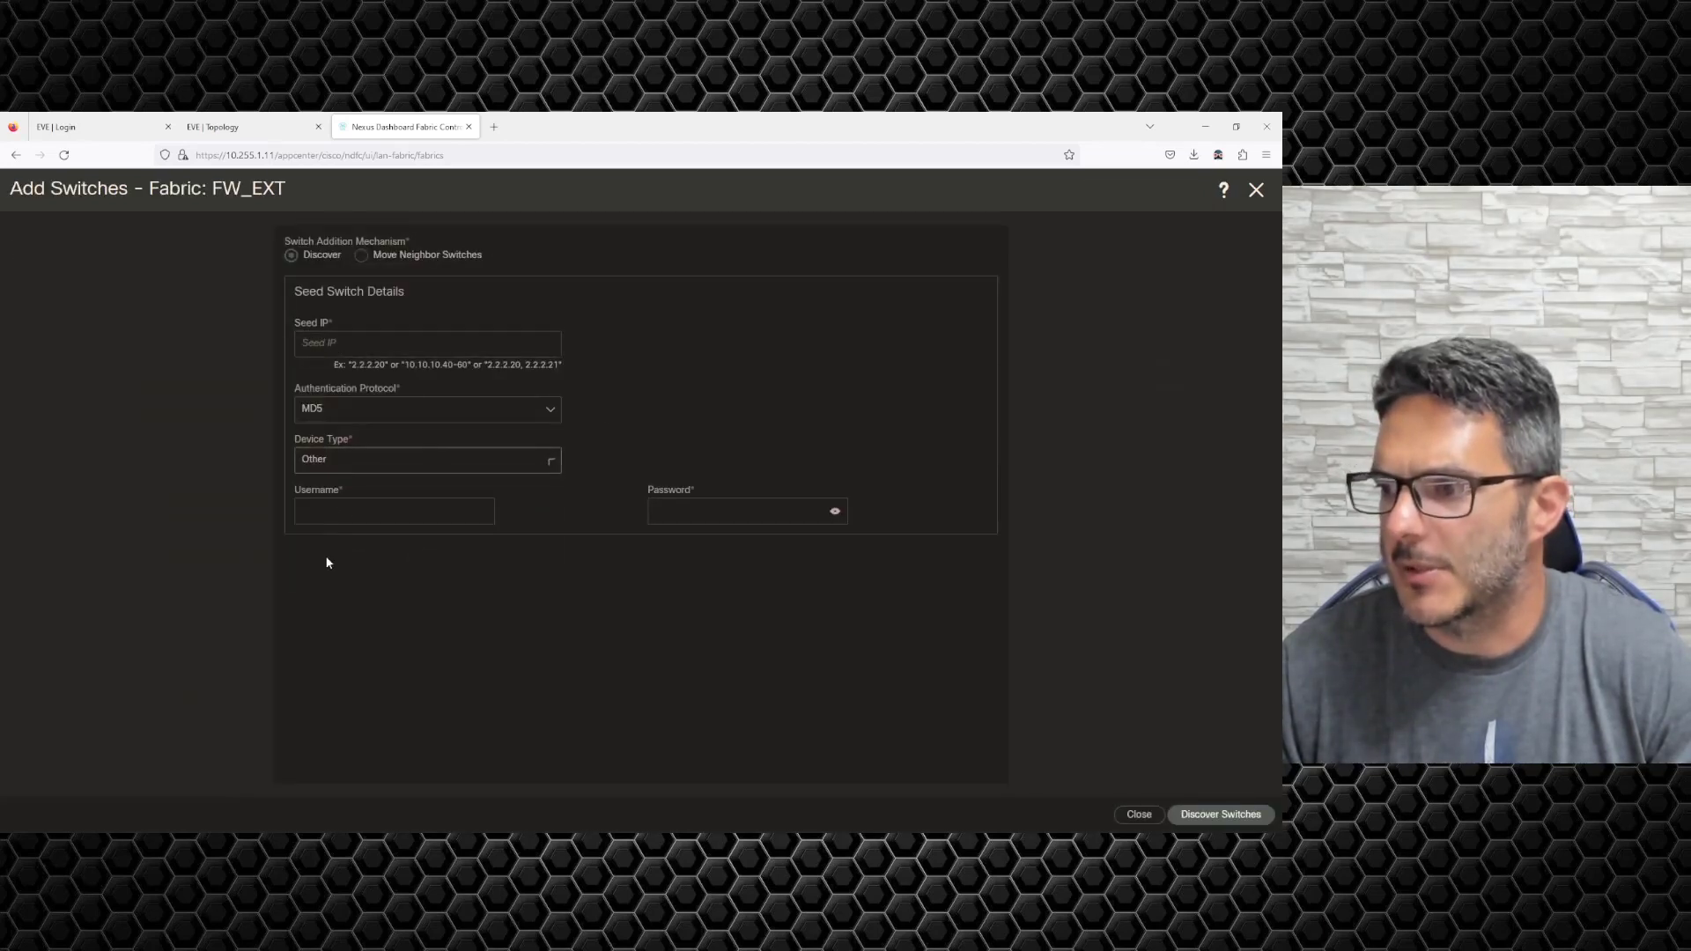
Keep MD5 as the authentication protocol, then go back to the EVE-NG topology.
click(365, 512)
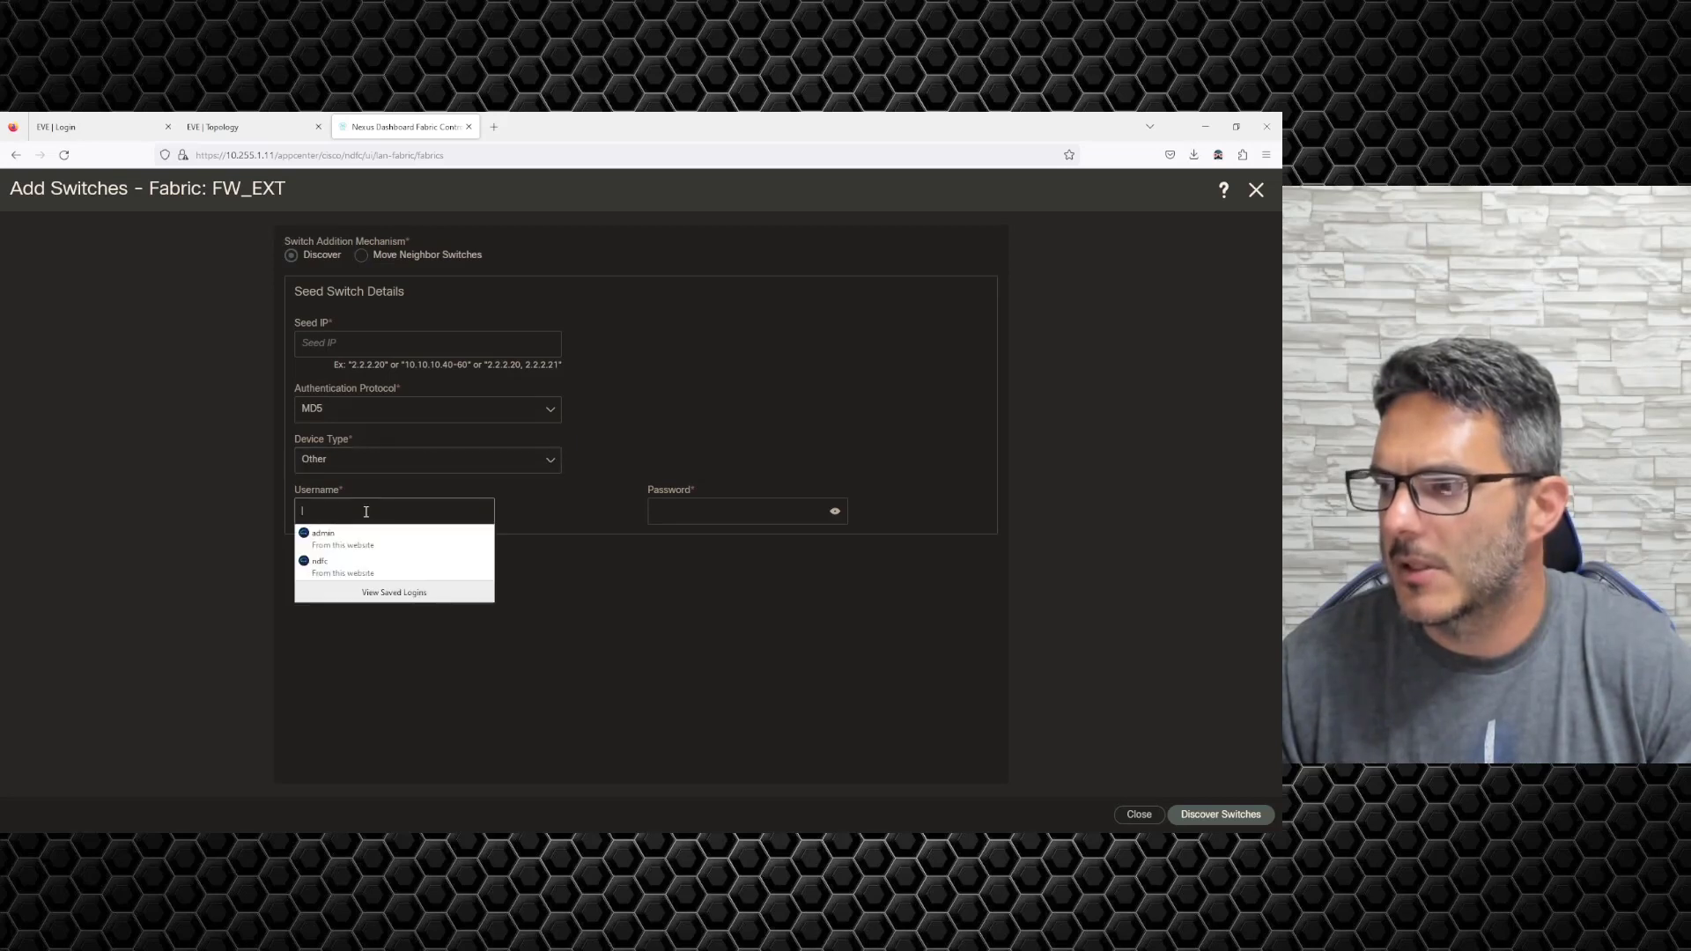
click(532, 523)
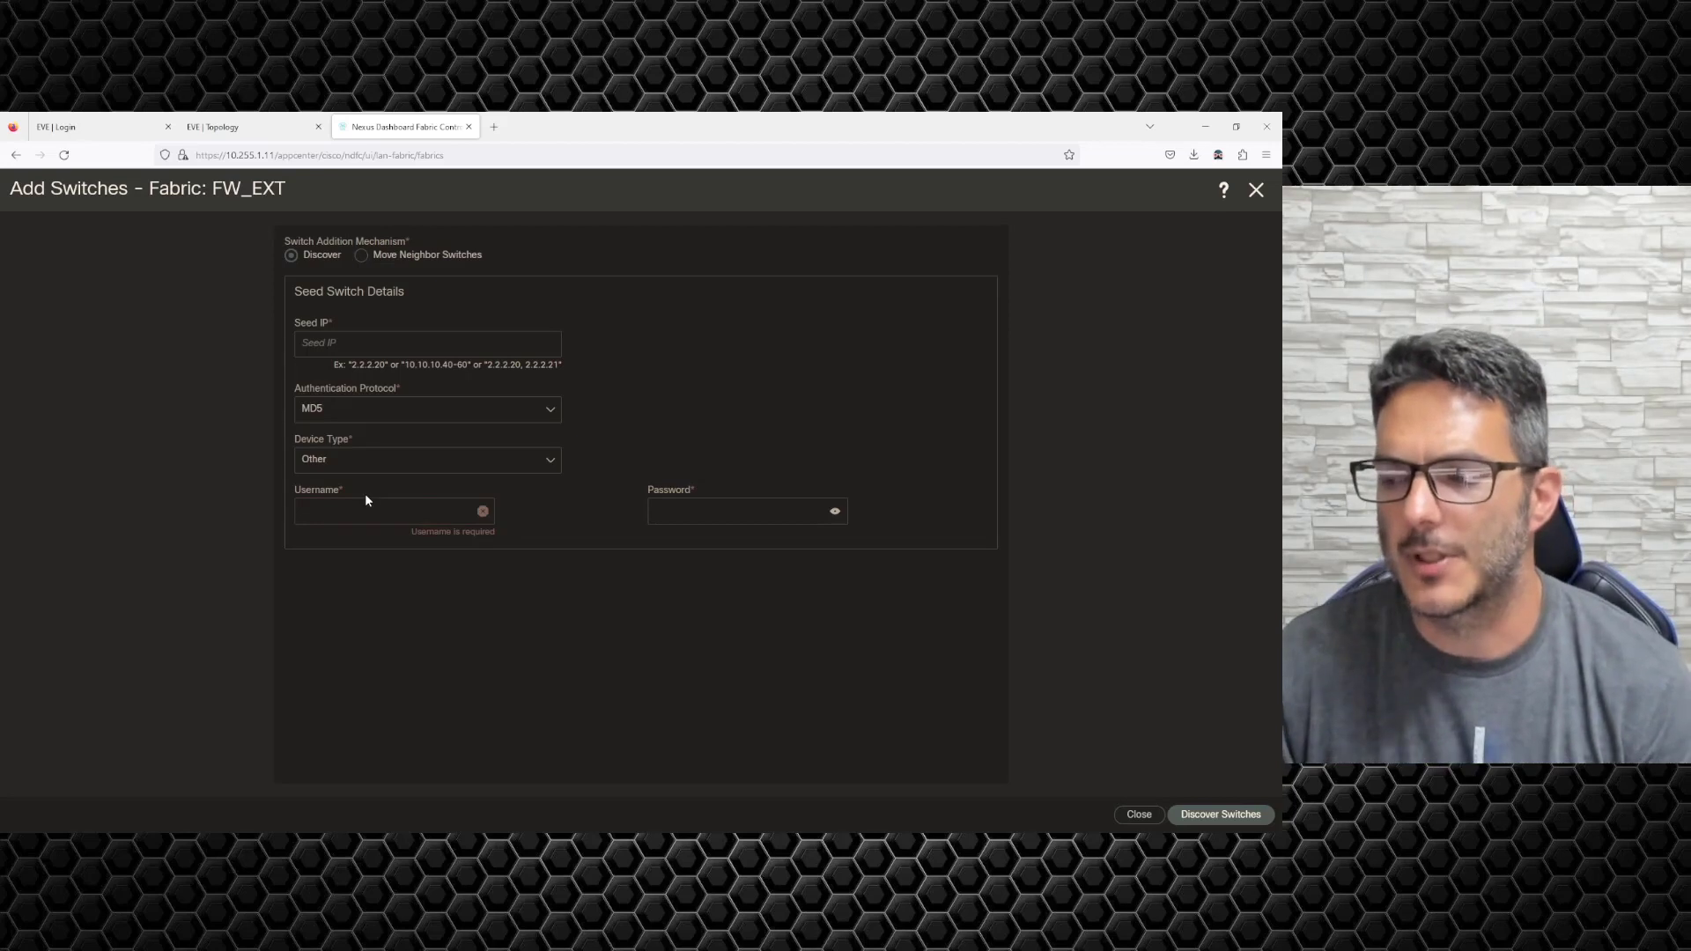
click(357, 414)
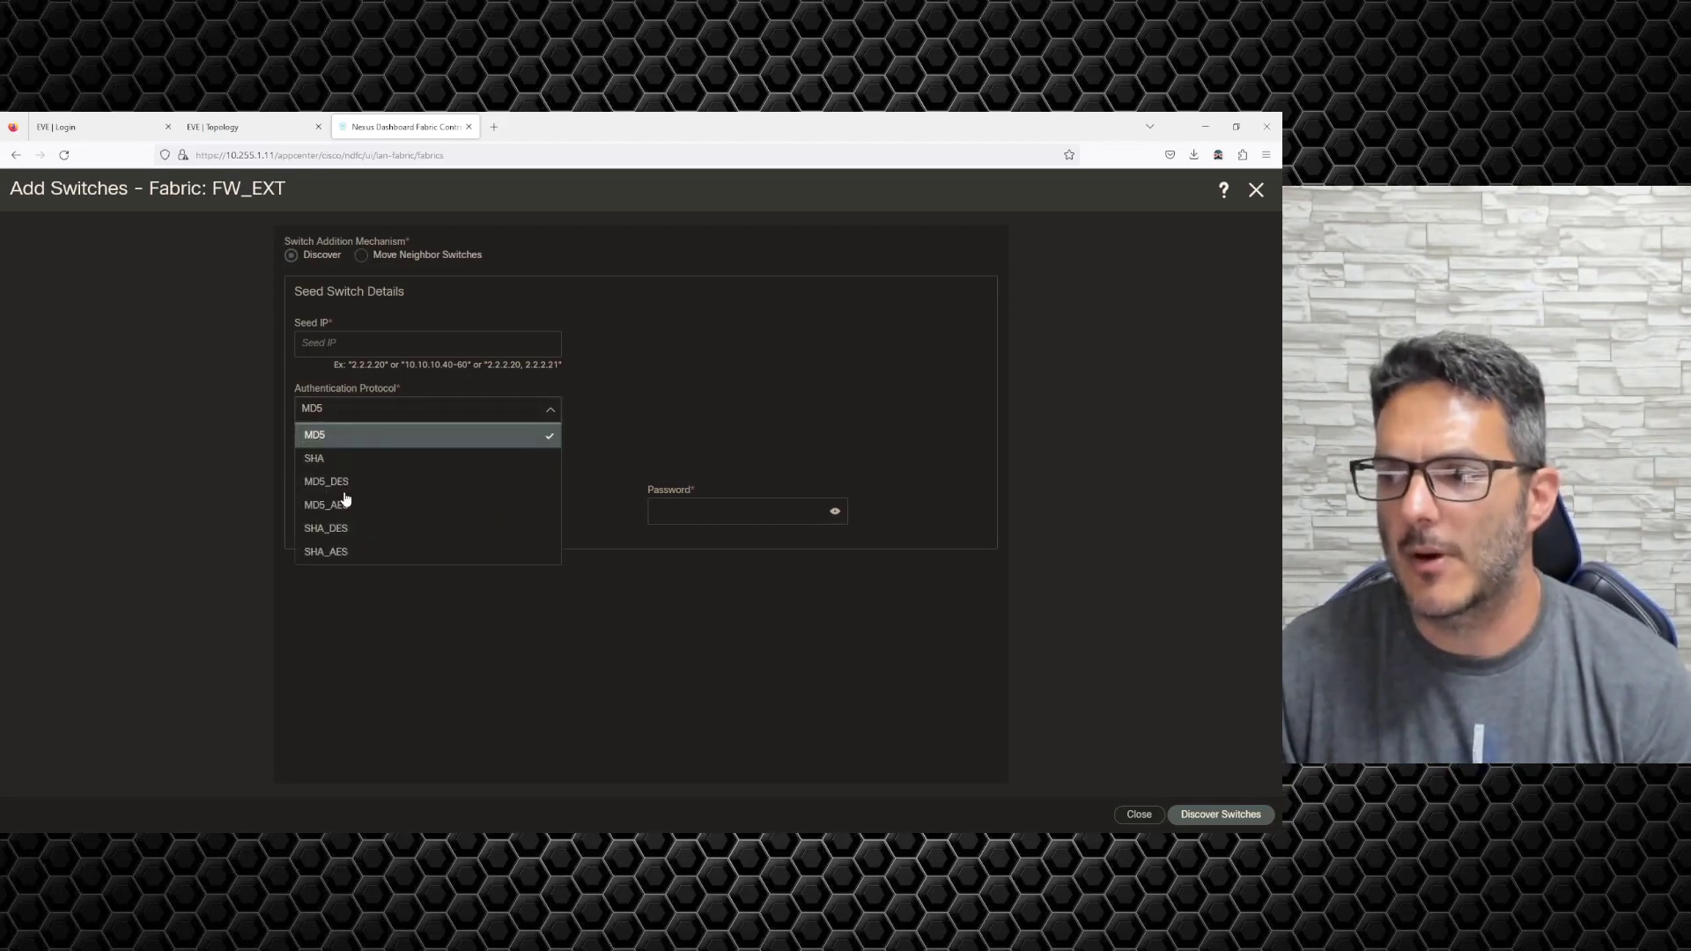
click(331, 617)
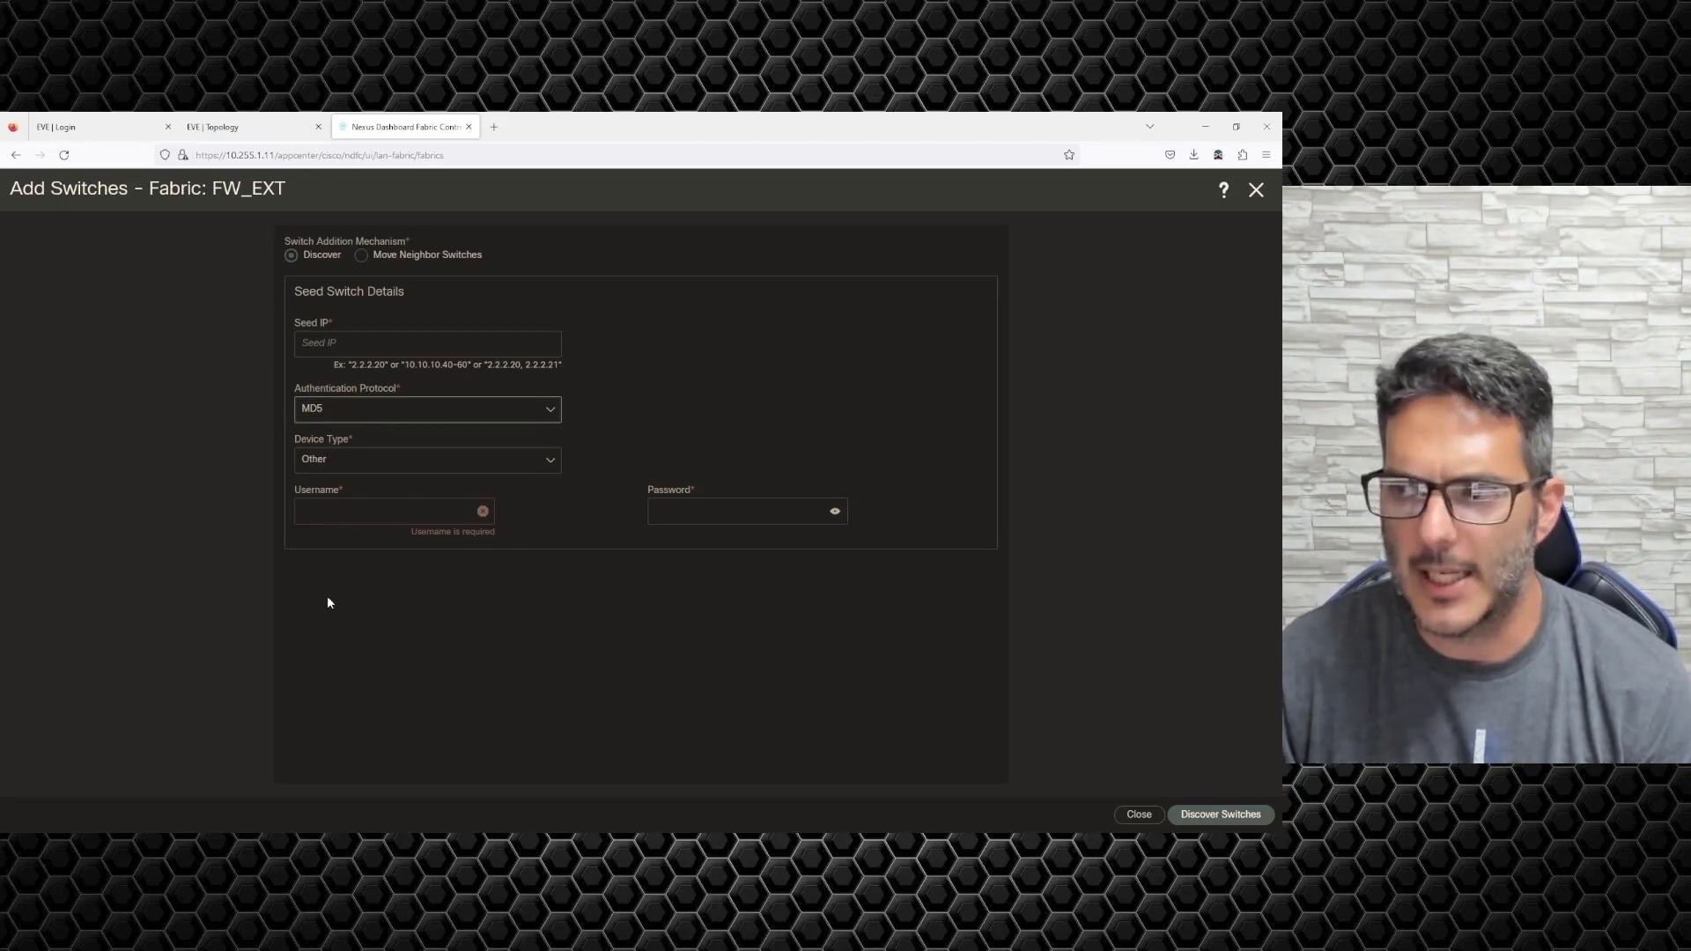
click(238, 126)
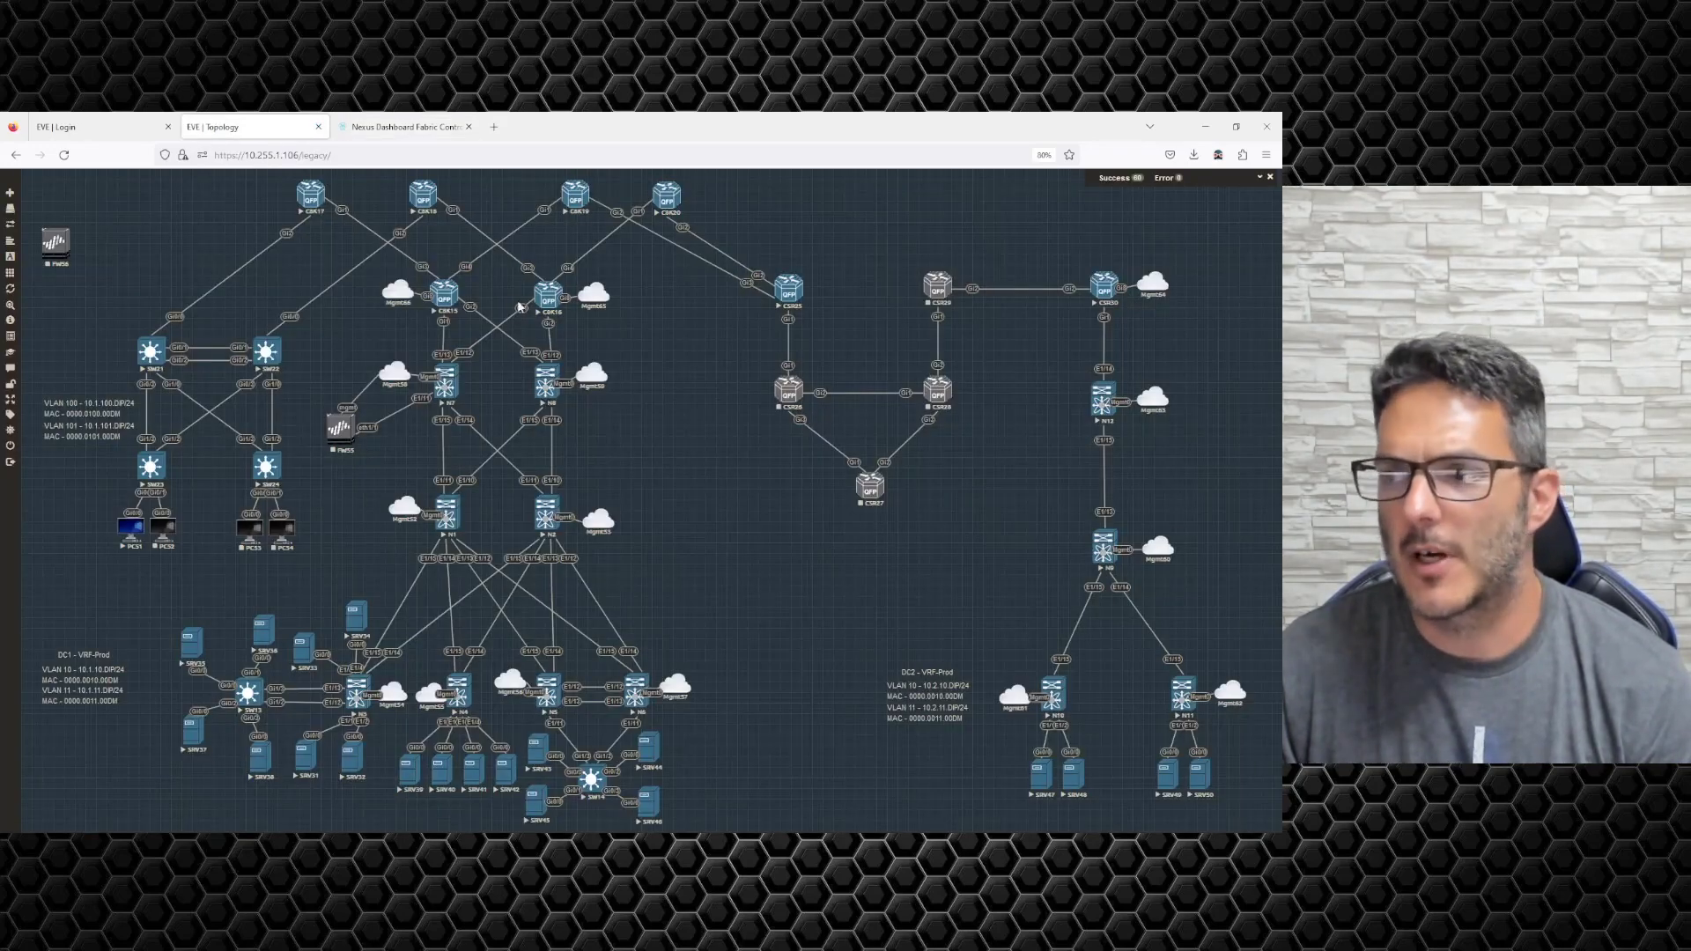